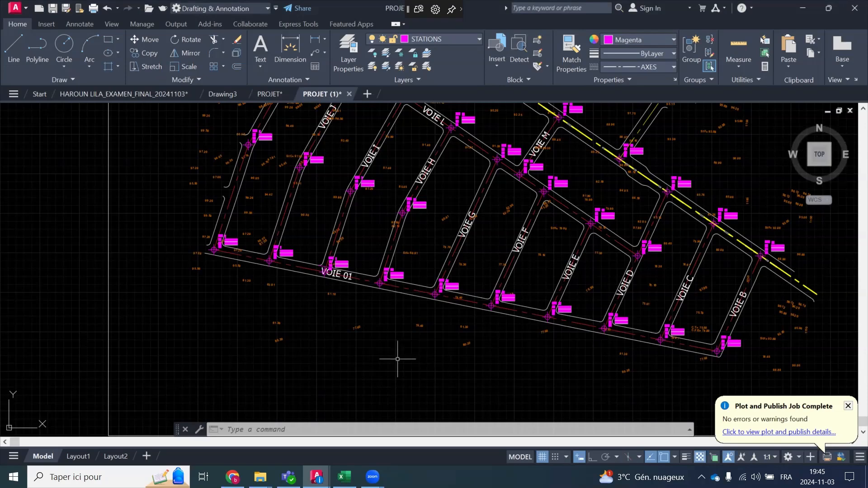
# Examine the station coordinate labels along VOIE 01 and VOIE H, from station 10 up to station 12 on VOIE L
pyautogui.scroll(2, 406, 219)
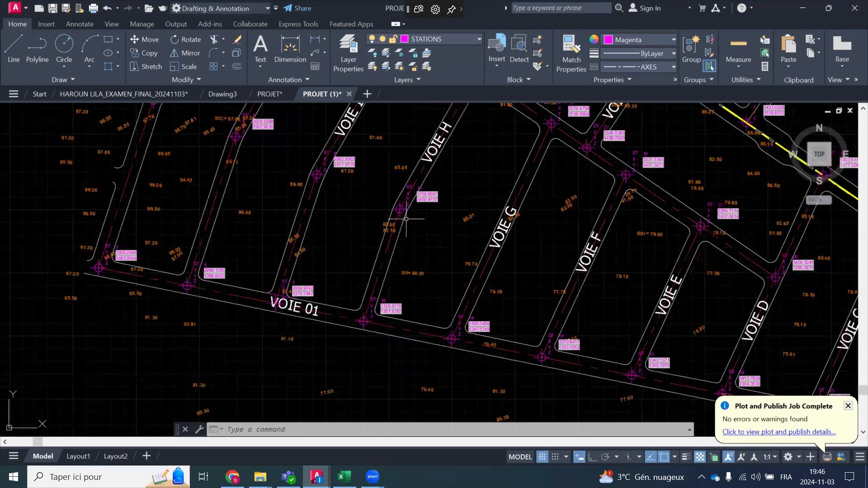
pyautogui.moveTo(446, 146); pyautogui.dragTo(427, 177, button='middle')
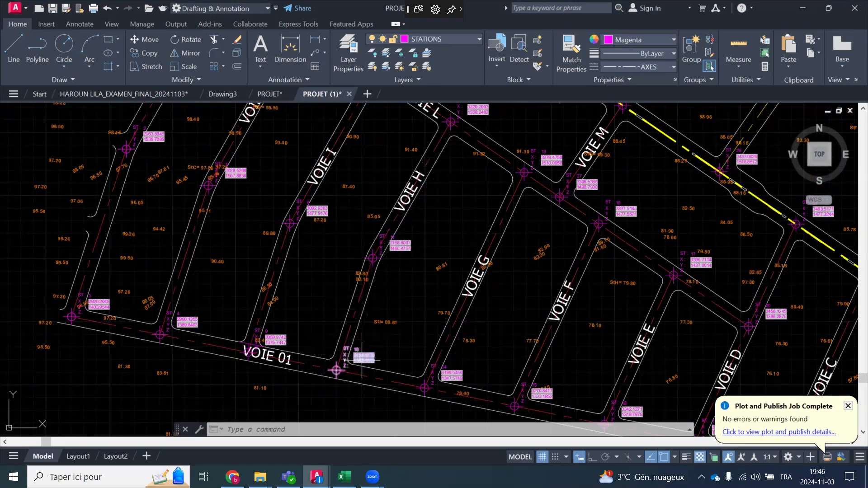
pyautogui.scroll(2, 364, 327)
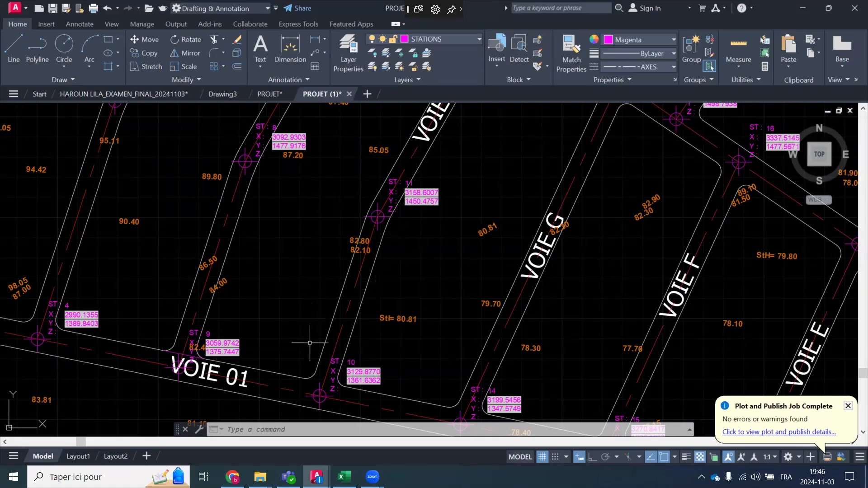
pyautogui.moveTo(439, 187); pyautogui.dragTo(388, 260, button='middle')
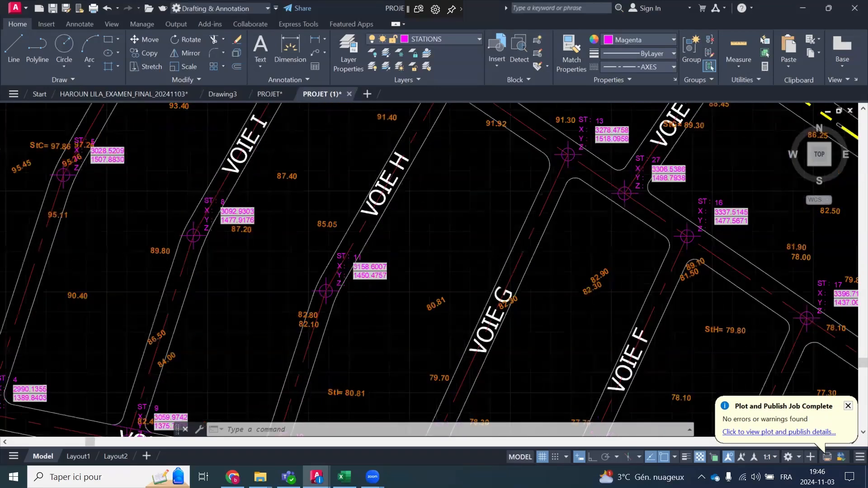
pyautogui.scroll(-2, 393, 201)
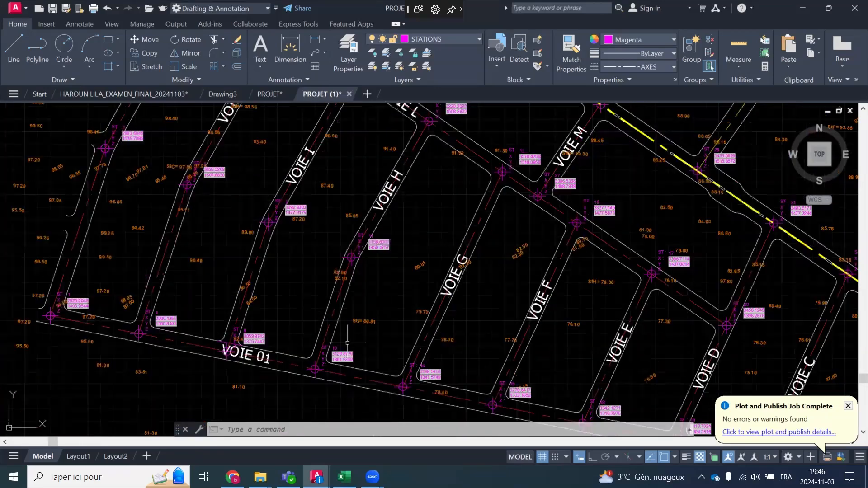
pyautogui.scroll(2, 316, 372)
pyautogui.scroll(6, 317, 371)
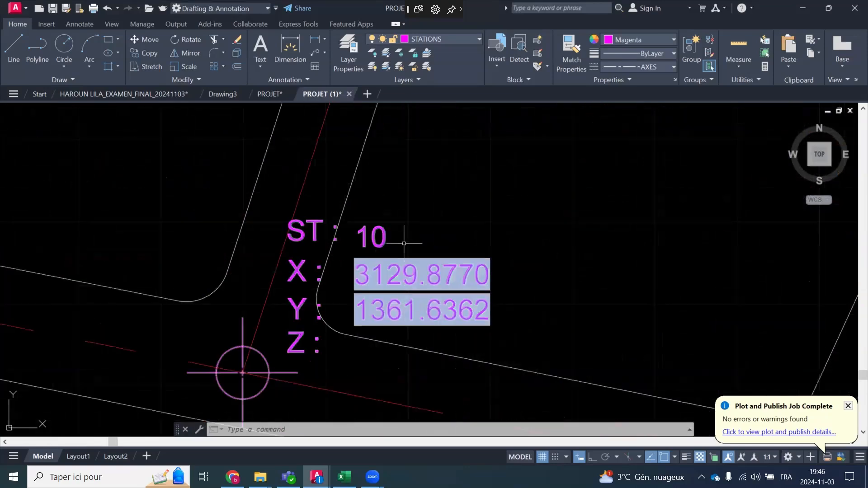
pyautogui.scroll(-2, 409, 234)
pyautogui.scroll(-7, 401, 205)
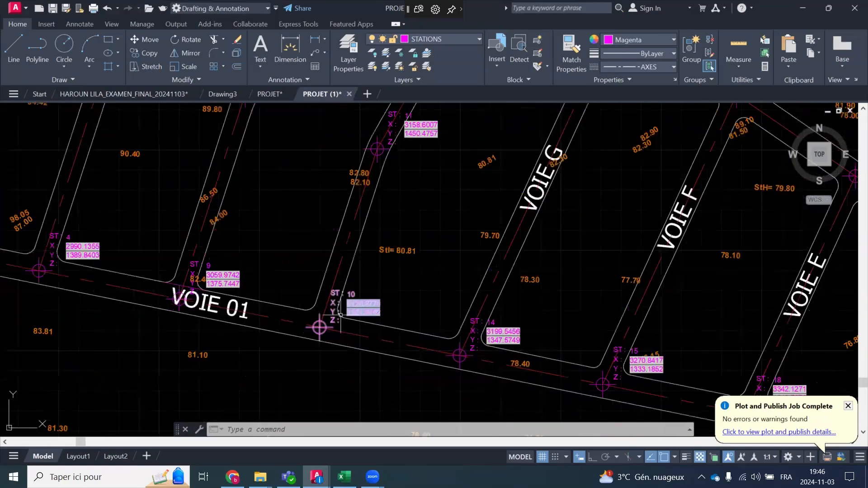
pyautogui.scroll(6, 401, 205)
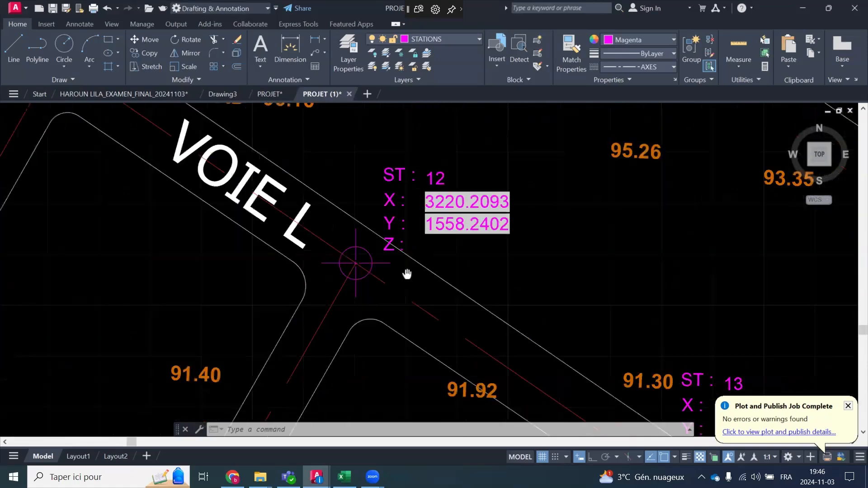
pyautogui.scroll(-5, 399, 195)
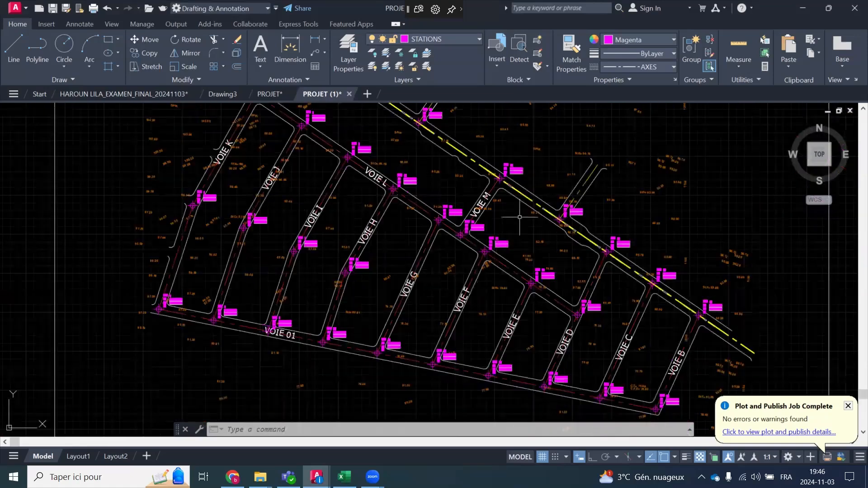
# Examine the labels of stations 28, A and 25 along the yellow dashed main axis and stations 23 and 24 on VOIE 01
pyautogui.moveTo(525, 205); pyautogui.dragTo(536, 289, button='middle')
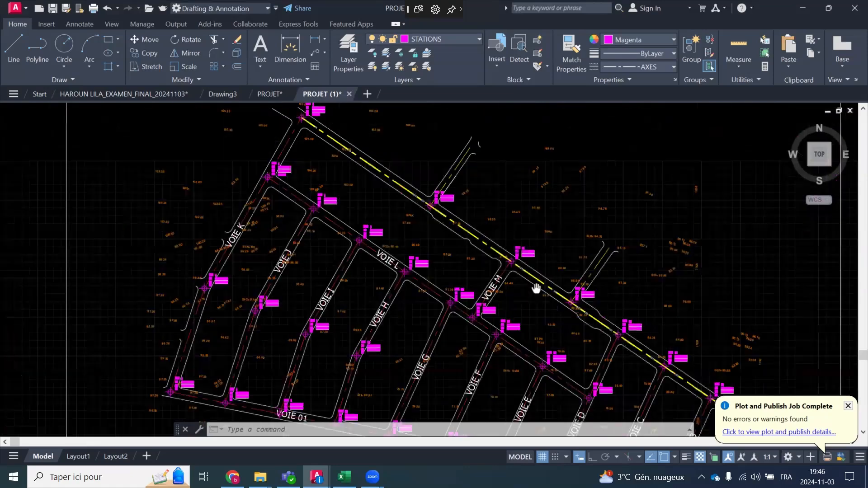
pyautogui.scroll(8, 511, 271)
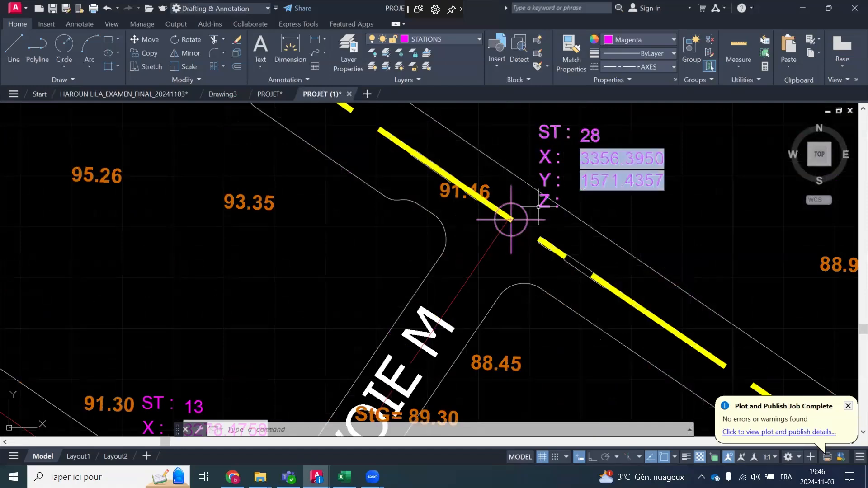
pyautogui.scroll(-7, 510, 219)
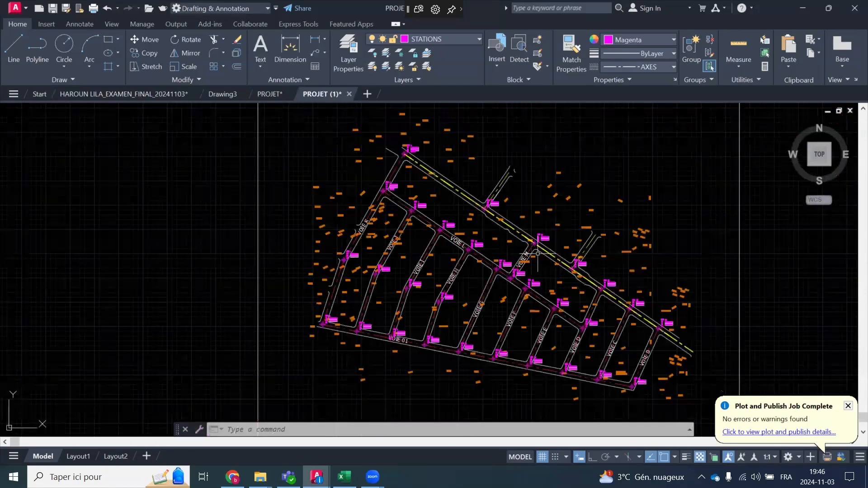
pyautogui.scroll(7, 537, 254)
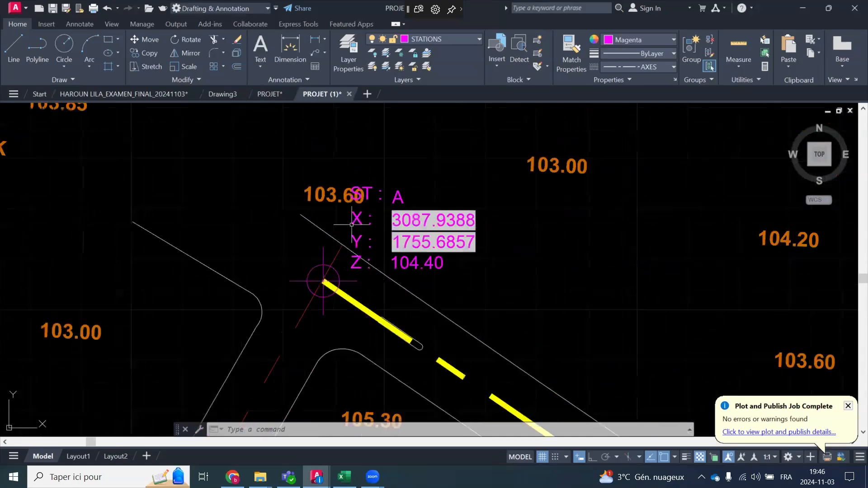
pyautogui.scroll(-6, 365, 222)
pyautogui.scroll(-3, 448, 276)
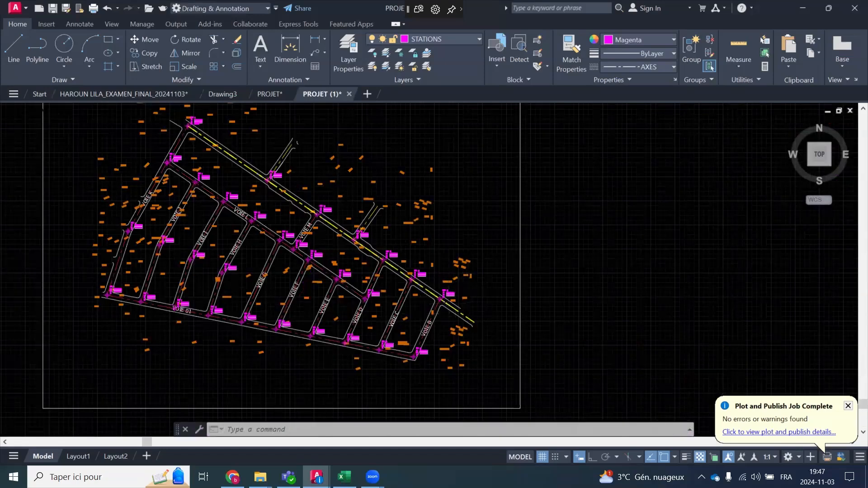
pyautogui.scroll(5, 438, 311)
pyautogui.scroll(3, 435, 311)
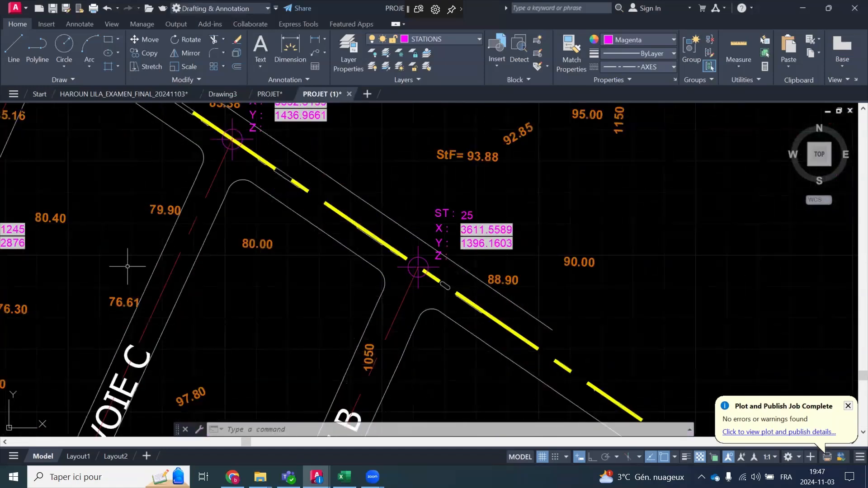
pyautogui.scroll(-6, 457, 241)
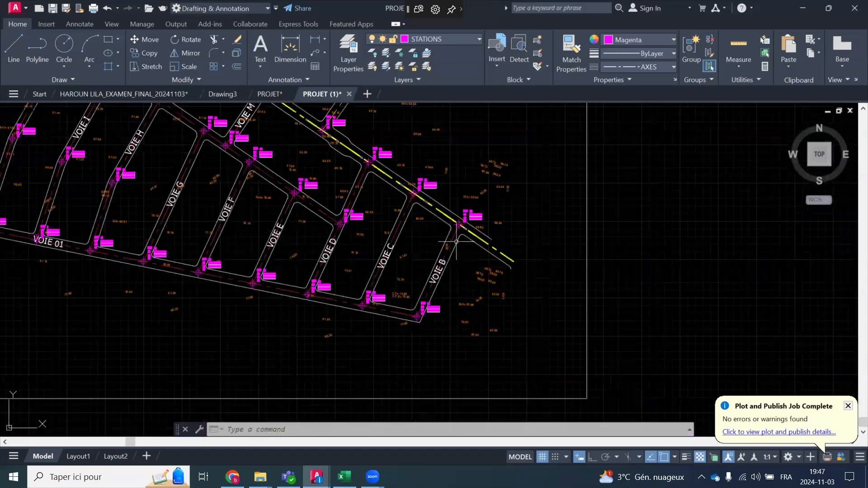
pyautogui.scroll(6, 423, 307)
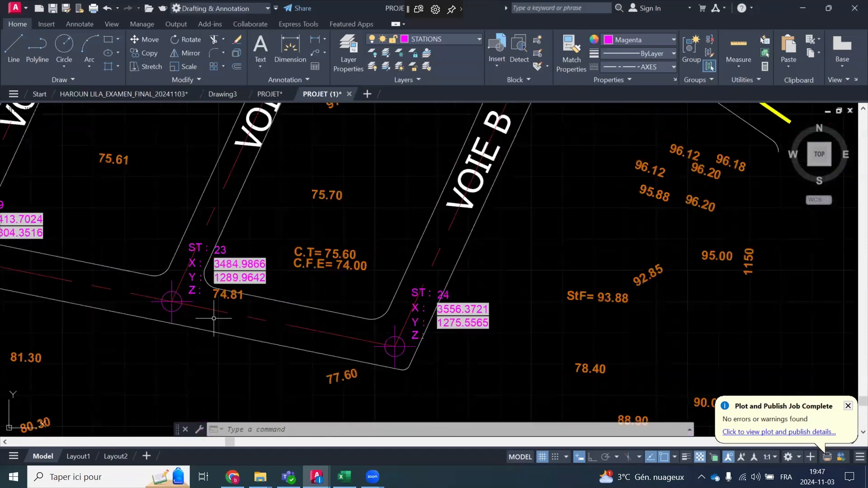
pyautogui.scroll(-2, 395, 347)
pyautogui.scroll(-2, 394, 349)
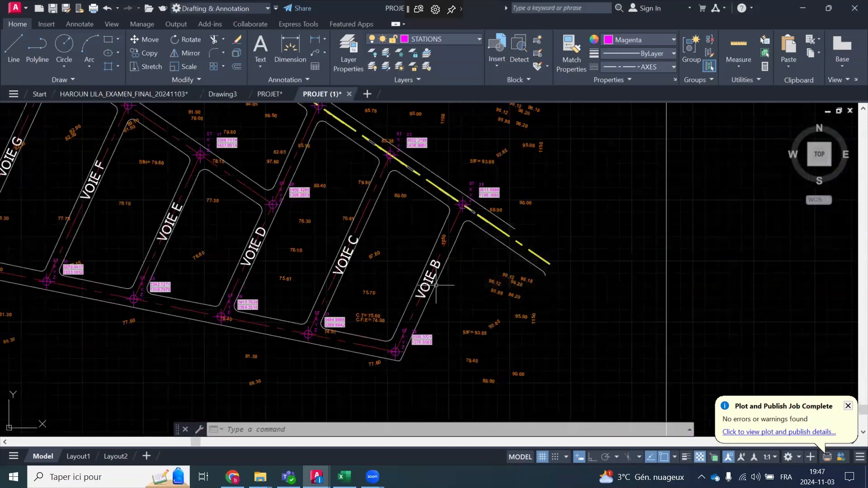
# Review the street axes and spot elevations between stations, from VOIE B across to VOIE K and around stations 10 and 11
pyautogui.click(462, 205)
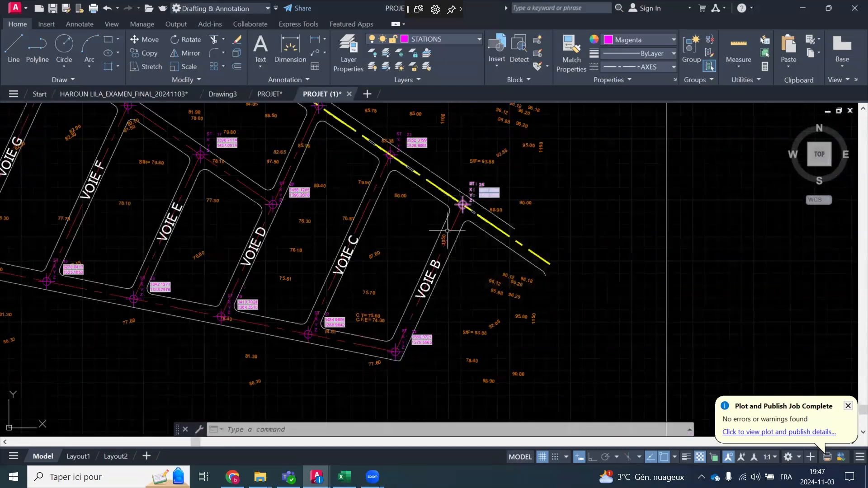
pyautogui.click(396, 351)
pyautogui.press('Escape')
pyautogui.moveTo(266, 242)
pyautogui.mouseDown(button='middle')
pyautogui.moveTo(455, 348)
pyautogui.moveTo(578, 371)
pyautogui.mouseUp(button='middle')
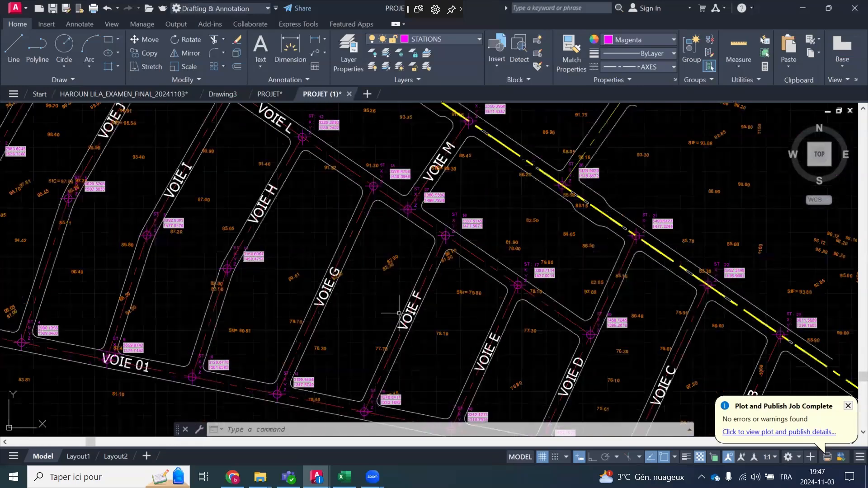
pyautogui.moveTo(314, 238)
pyautogui.mouseDown(button='middle')
pyautogui.moveTo(383, 293)
pyautogui.moveTo(383, 284)
pyautogui.mouseUp(button='middle')
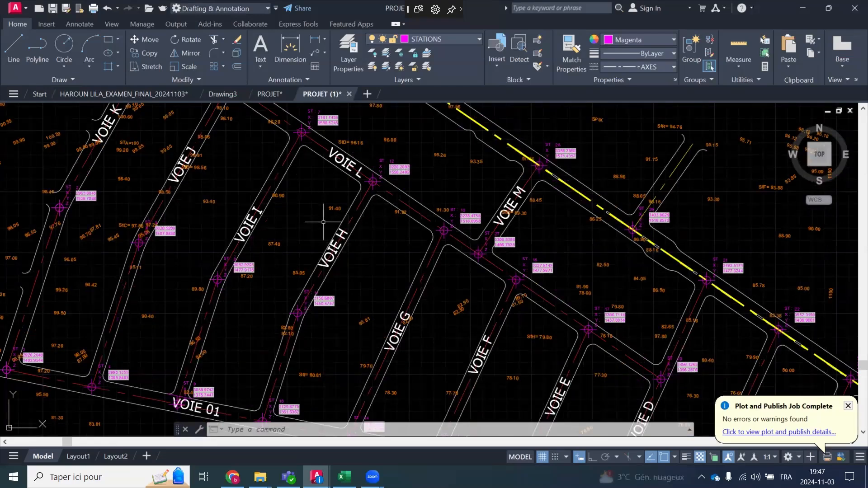
pyautogui.scroll(-3, 325, 260)
pyautogui.scroll(2, 273, 221)
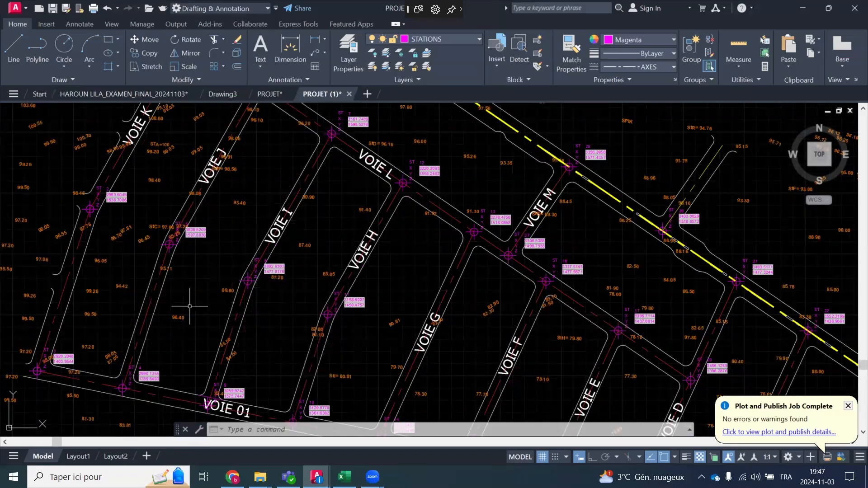
pyautogui.moveTo(411, 247); pyautogui.dragTo(382, 178, button='middle')
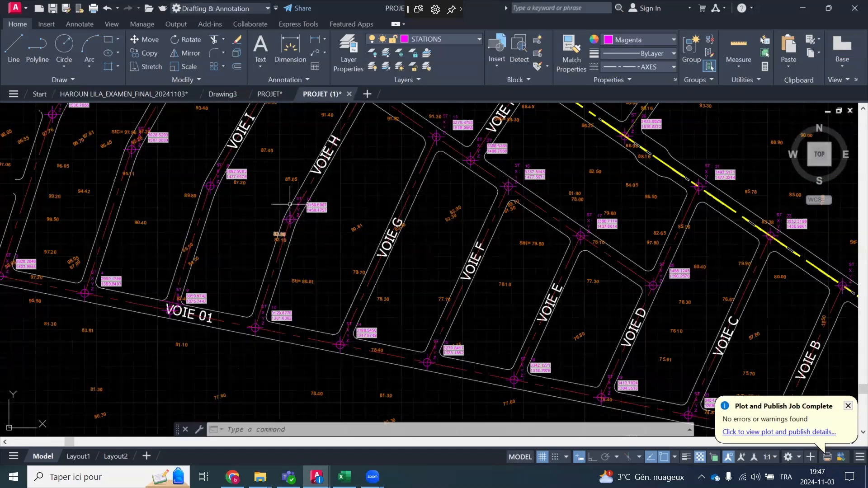
pyautogui.scroll(2, 292, 201)
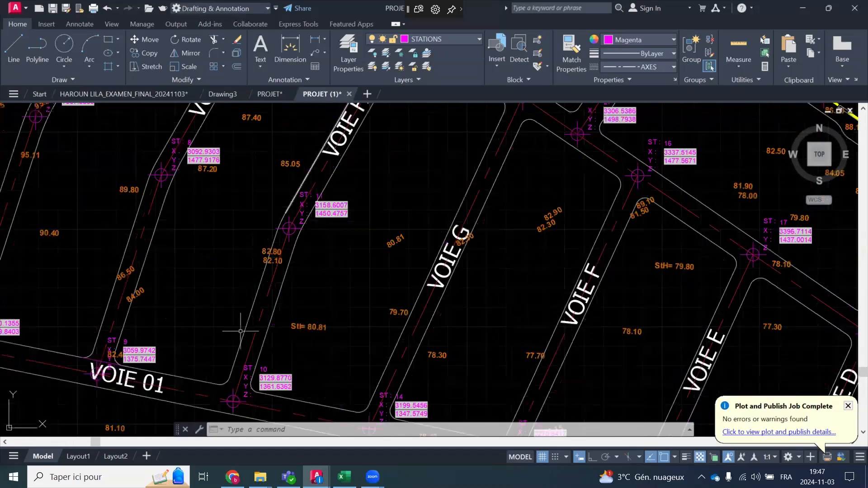
pyautogui.moveTo(237, 345)
pyautogui.mouseDown(button='middle')
pyautogui.moveTo(254, 337)
pyautogui.moveTo(290, 267)
pyautogui.mouseUp(button='middle')
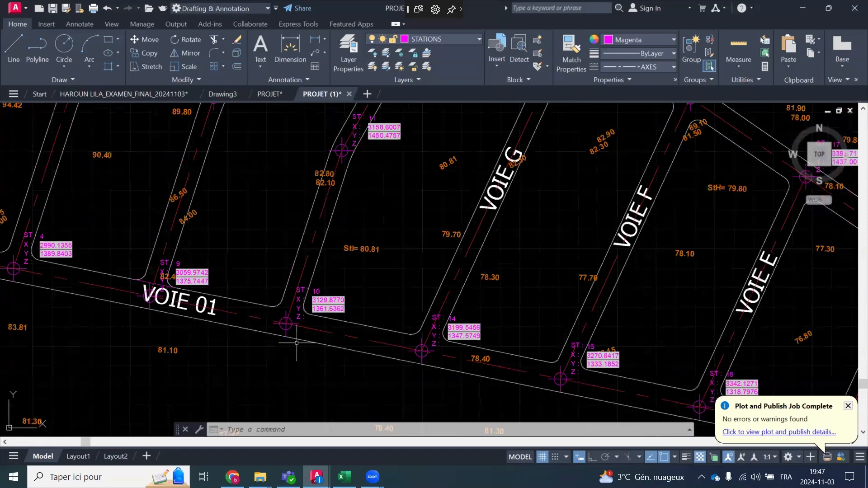
pyautogui.moveTo(393, 204)
pyautogui.mouseDown(button='middle')
pyautogui.moveTo(393, 219)
pyautogui.moveTo(339, 297)
pyautogui.moveTo(381, 207)
pyautogui.mouseUp(button='middle')
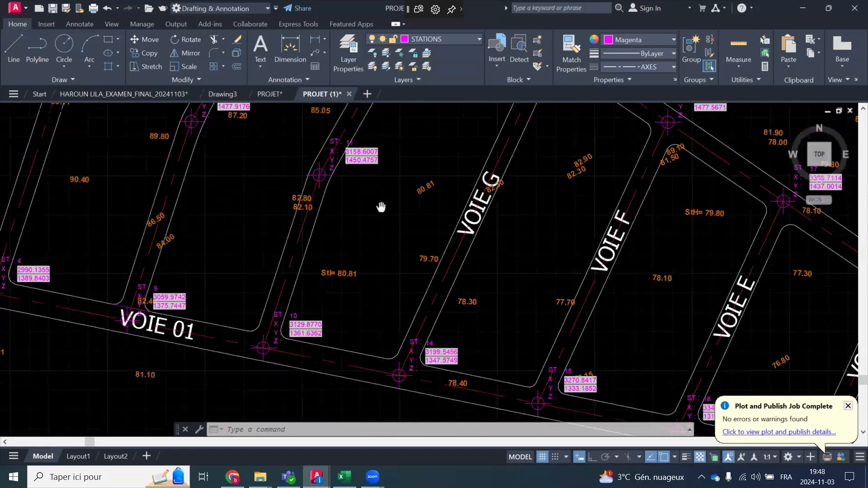
pyautogui.scroll(-4, 395, 328)
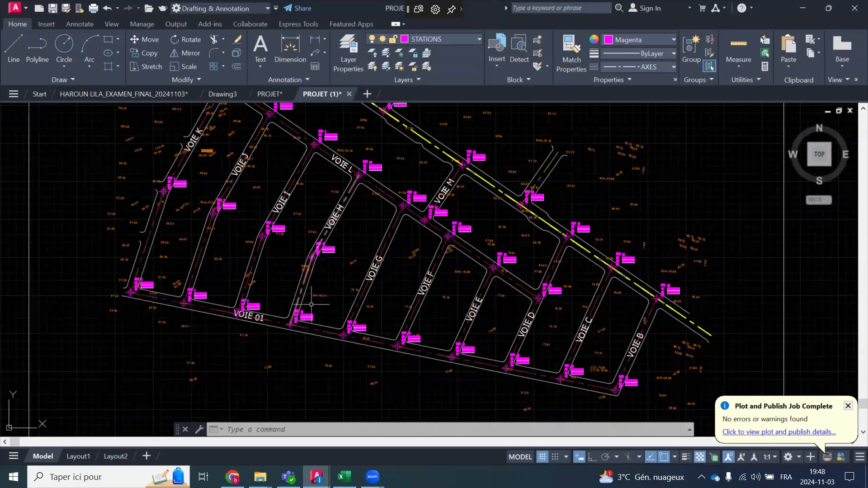
# Draw a line about 23.07 long across the mouth of VOIE H at station 10, joining the VOIE 01 edge on both sides
pyautogui.scroll(6, 281, 306)
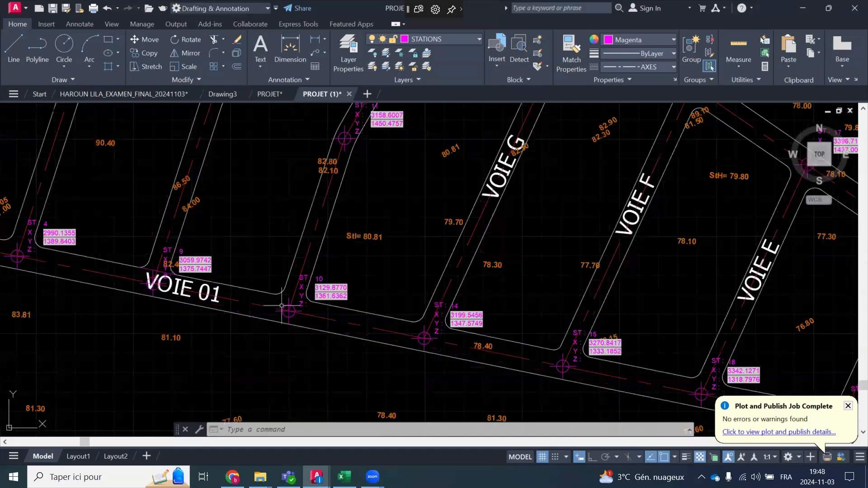
pyautogui.scroll(4, 281, 306)
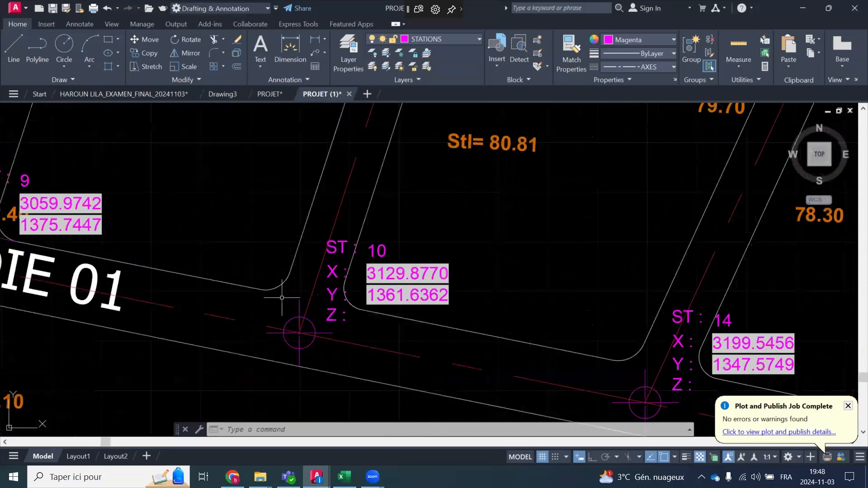
pyautogui.click(13, 46)
pyautogui.scroll(2, 301, 290)
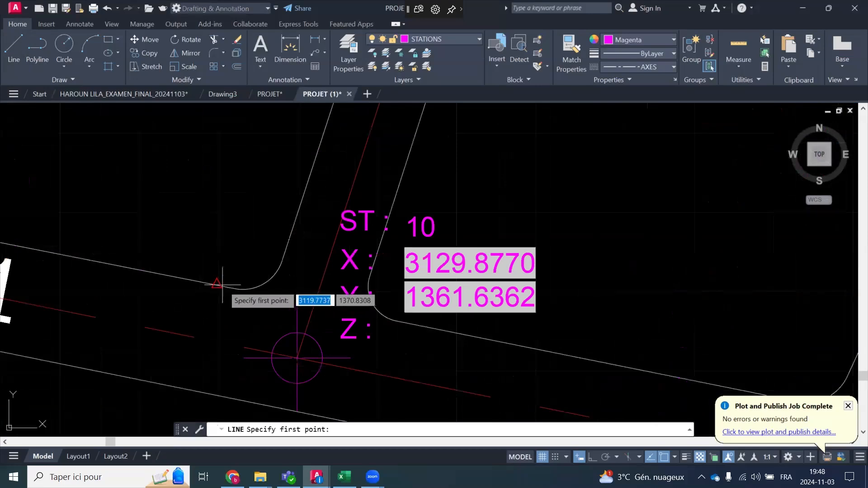
pyautogui.click(392, 320)
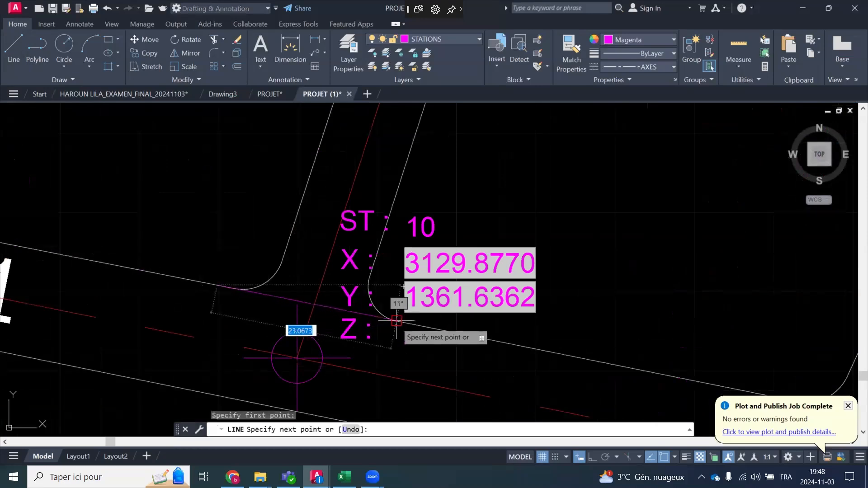
pyautogui.rightClick(574, 195)
pyautogui.click(588, 199)
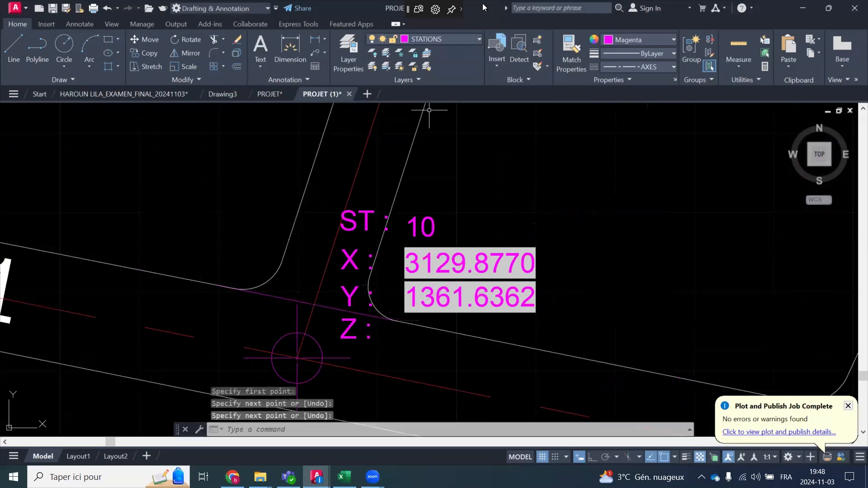
# Make Continuous the current linetype for new objects
pyautogui.click(622, 65)
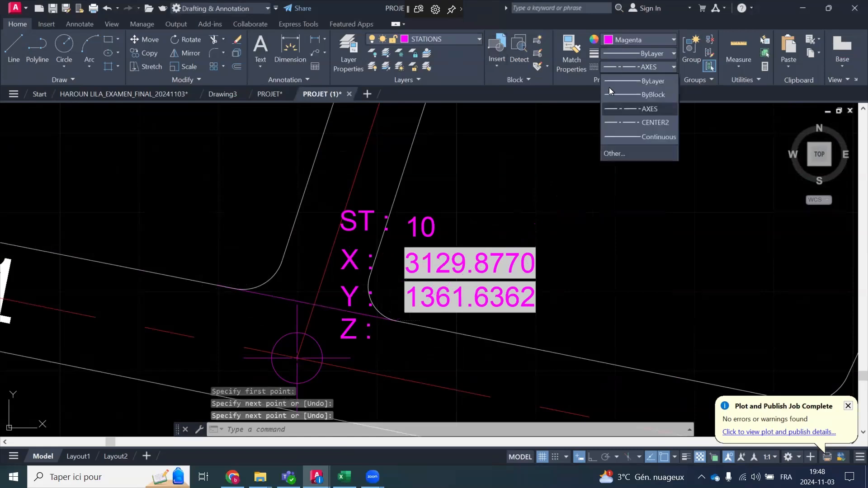
pyautogui.click(638, 137)
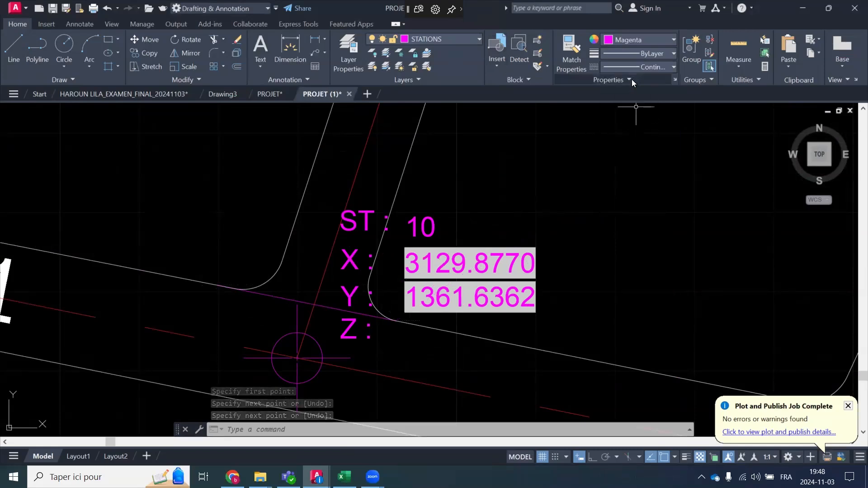
pyautogui.click(639, 67)
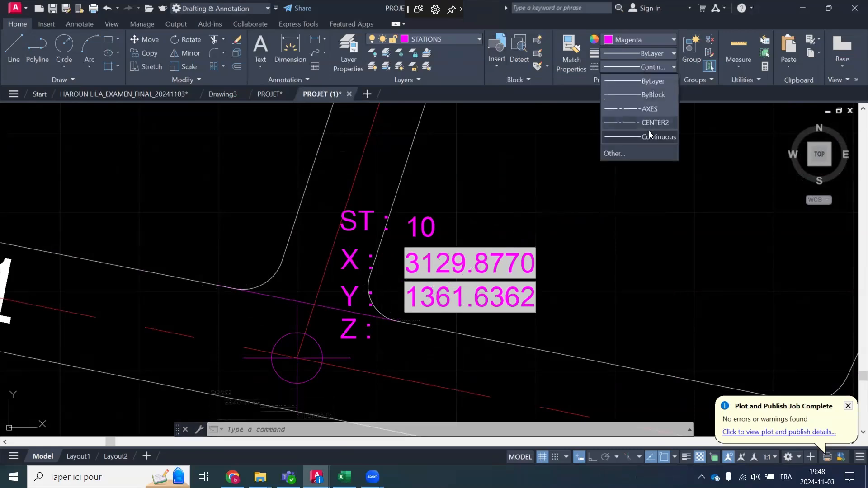
pyautogui.click(633, 154)
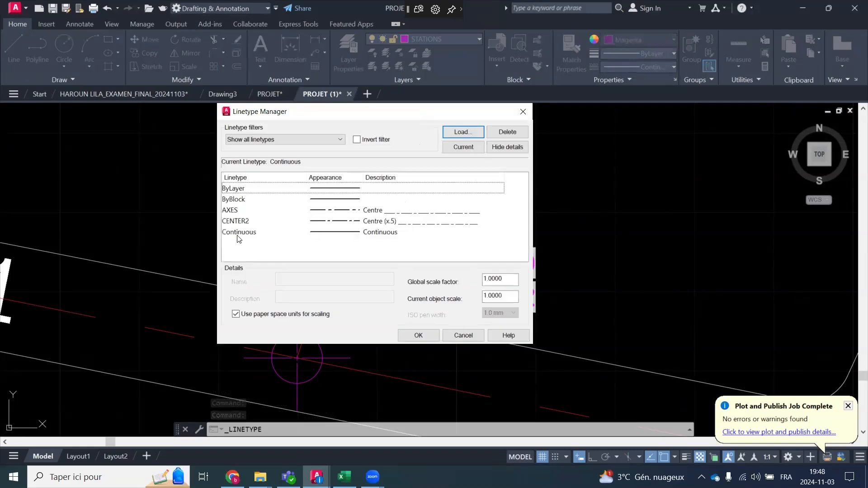
pyautogui.click(273, 232)
pyautogui.click(462, 148)
pyautogui.click(420, 335)
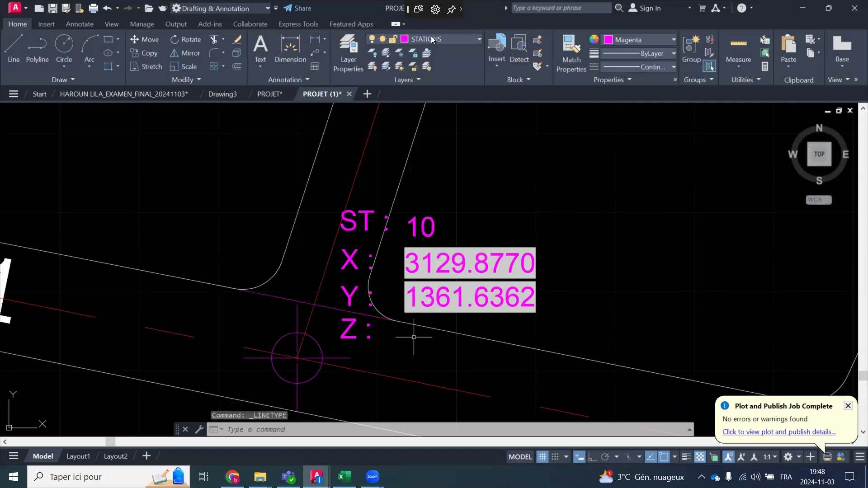
# Create a new layer named ptr and make it the current layer
pyautogui.click(435, 39)
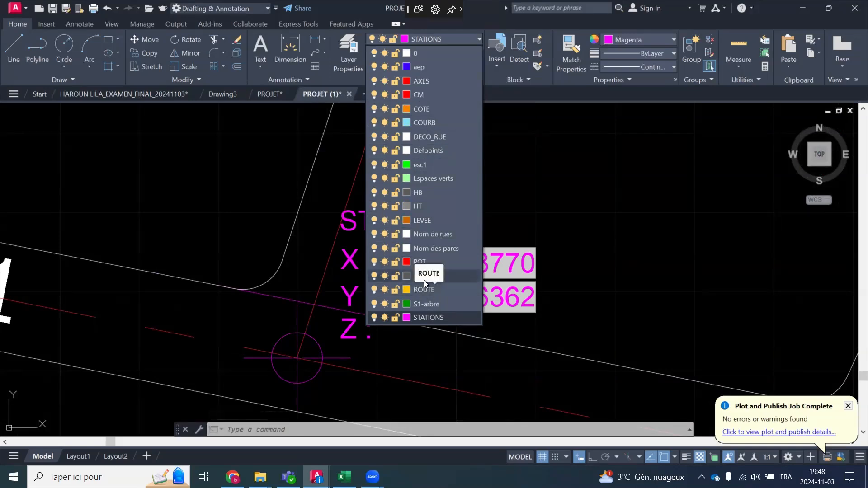
pyautogui.click(586, 187)
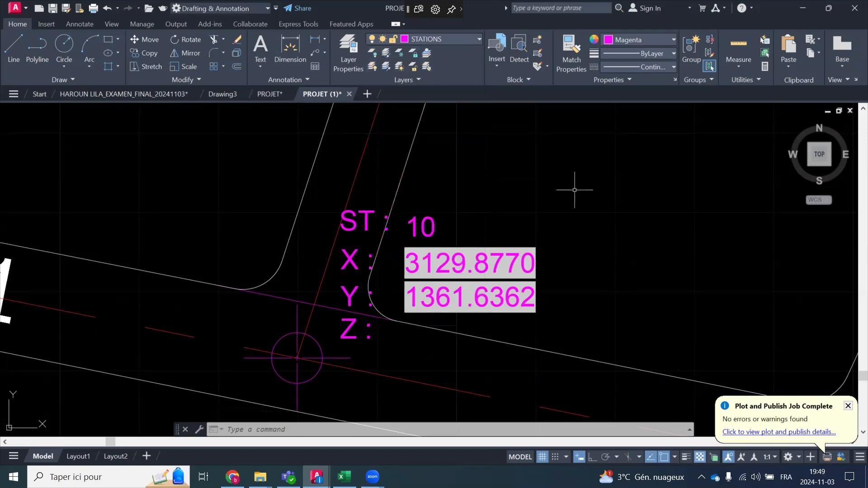
pyautogui.click(348, 48)
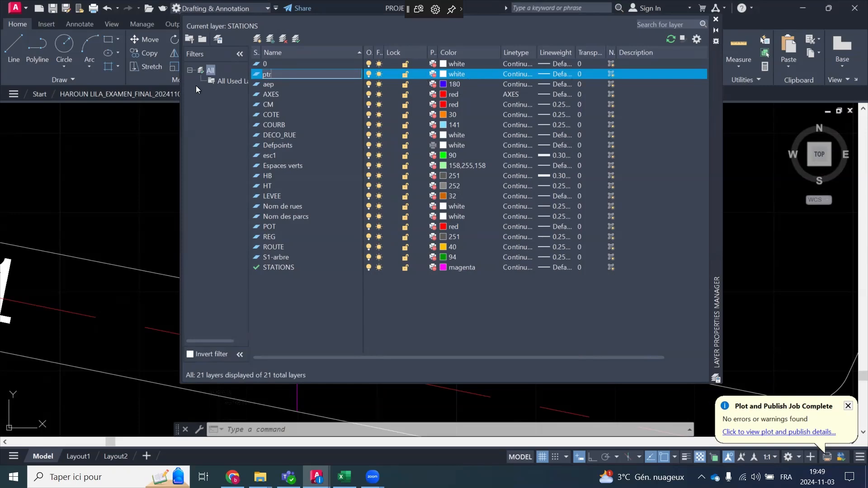
pyautogui.click(212, 141)
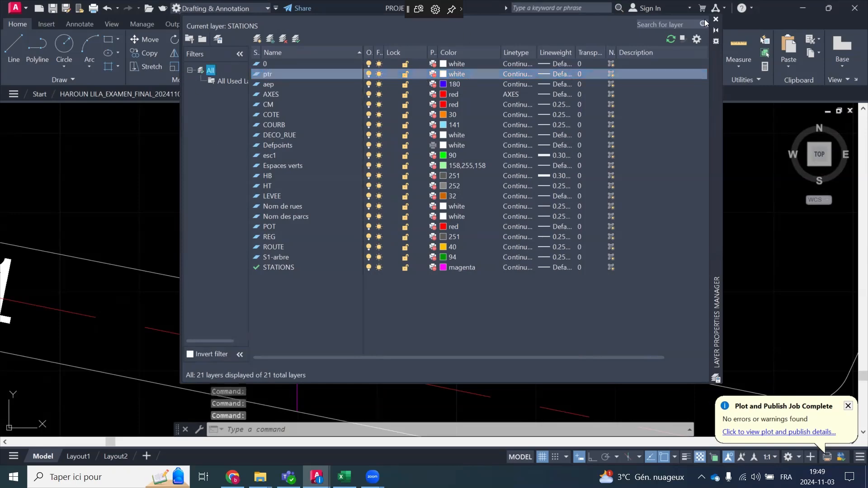
pyautogui.click(716, 21)
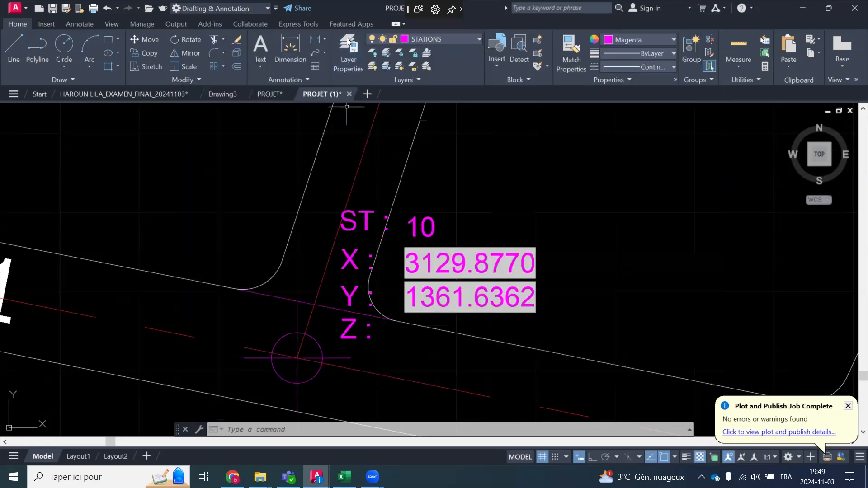
pyautogui.click(430, 39)
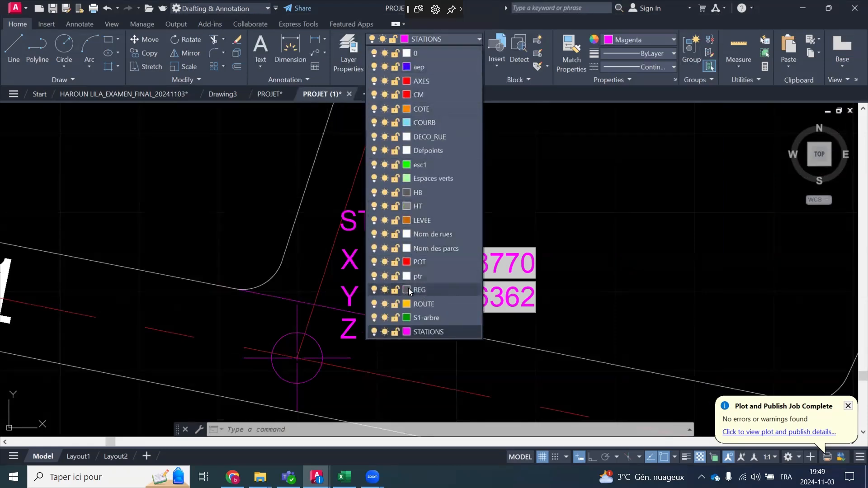
pyautogui.click(428, 277)
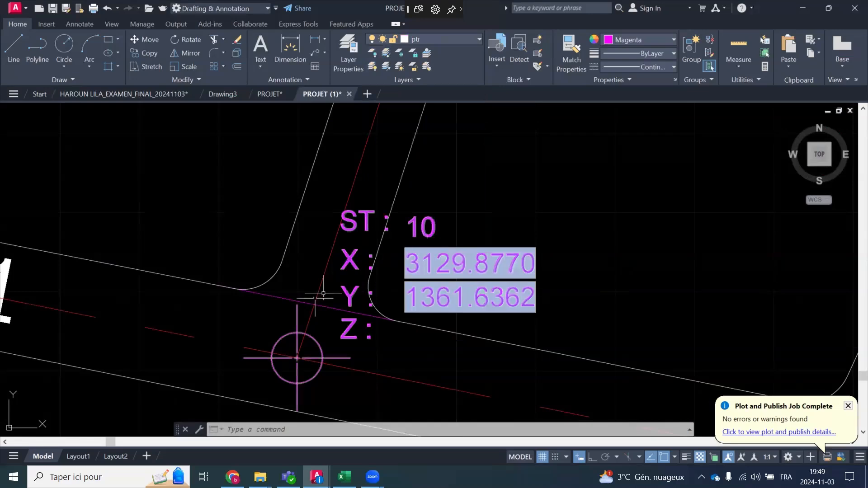
# Move the line across the mouth of VOIE H at station 10 onto the ptr layer
pyautogui.scroll(2, 281, 303)
pyautogui.click(282, 289)
pyautogui.click(281, 294)
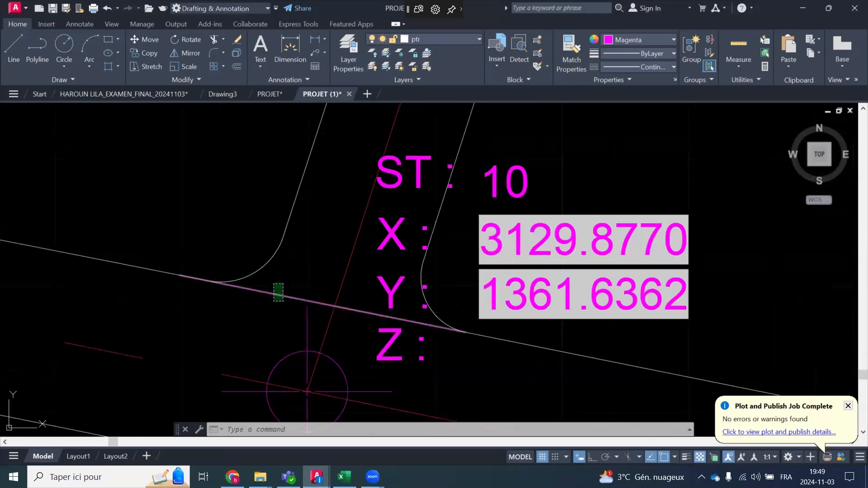
pyautogui.click(441, 39)
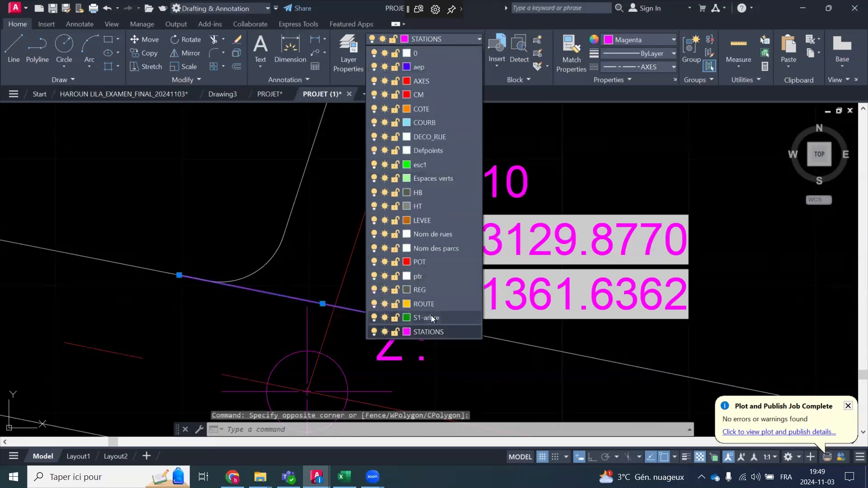
pyautogui.click(424, 276)
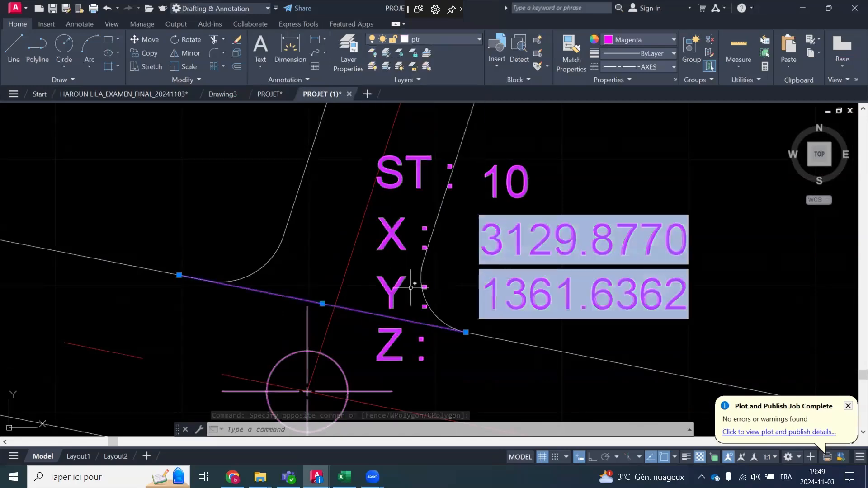
pyautogui.press('Escape')
# Set the colour of the line across the VOIE H mouth at station 10 to ByLayer
pyautogui.click(293, 285)
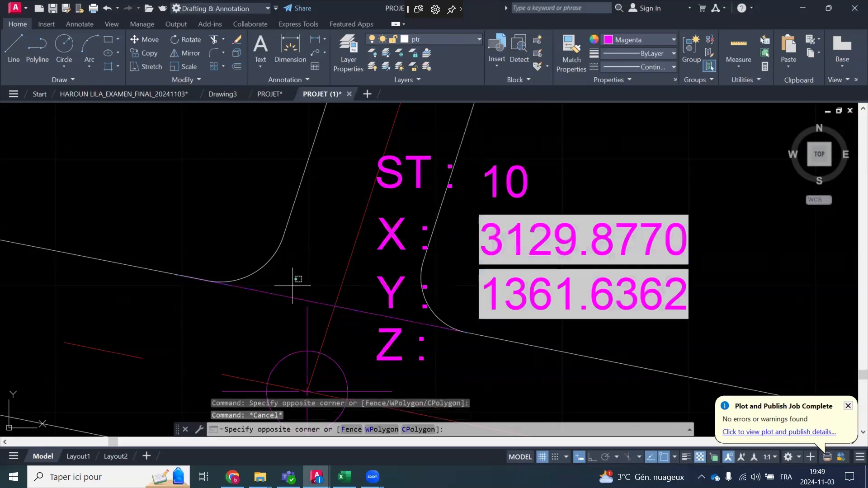
pyautogui.click(291, 302)
pyautogui.rightClick(294, 280)
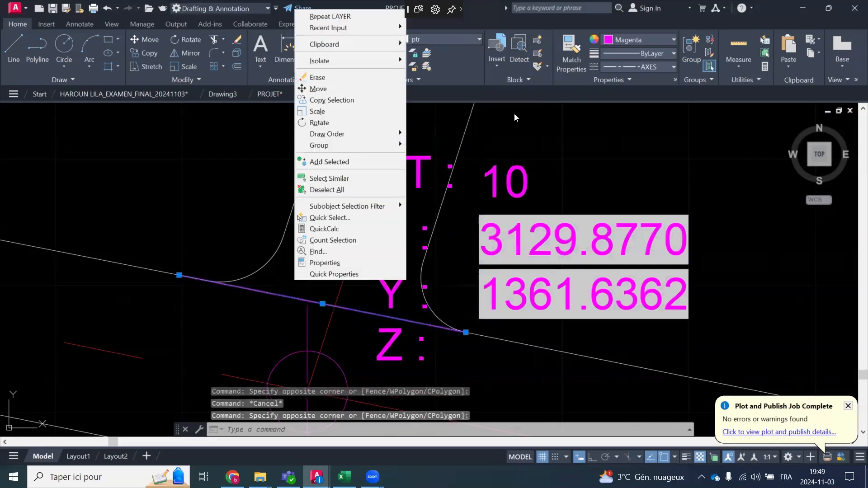
pyautogui.click(631, 42)
pyautogui.click(631, 40)
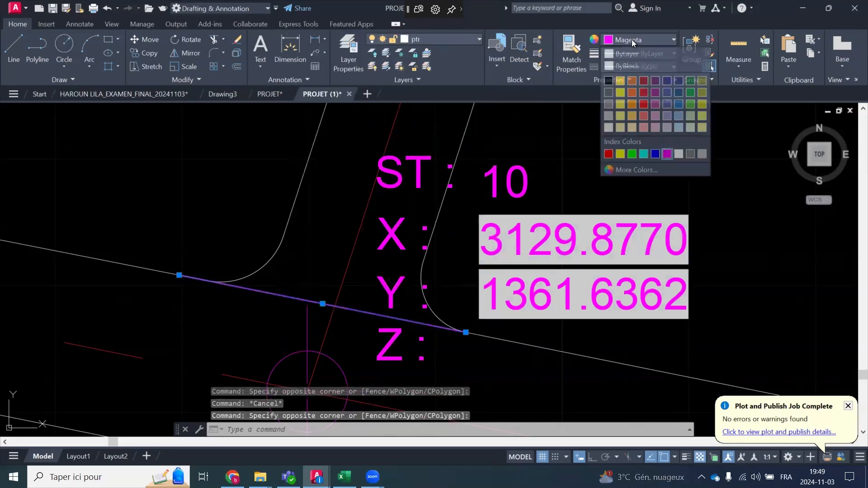
pyautogui.click(652, 53)
pyautogui.press('Escape')
pyautogui.scroll(-2, 334, 322)
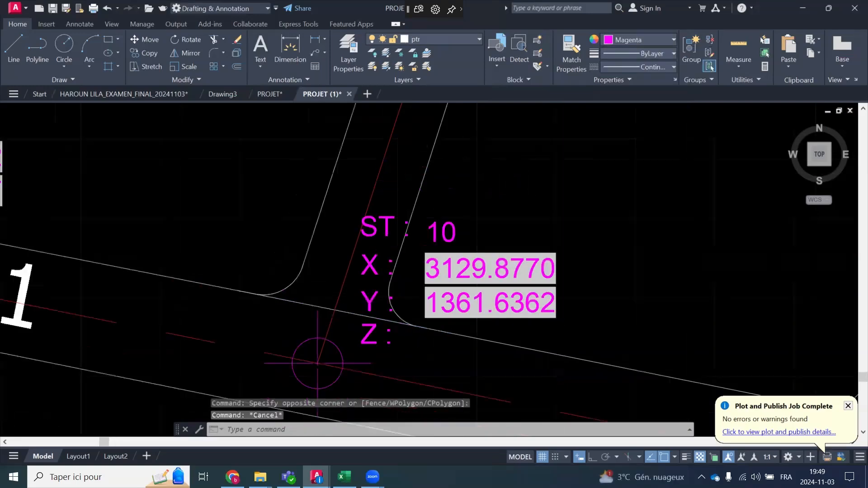
# Inspect the closing line at station 10 and the side-street junctions along VOIE 01 from station 3 eastwards
pyautogui.scroll(1, 306, 327)
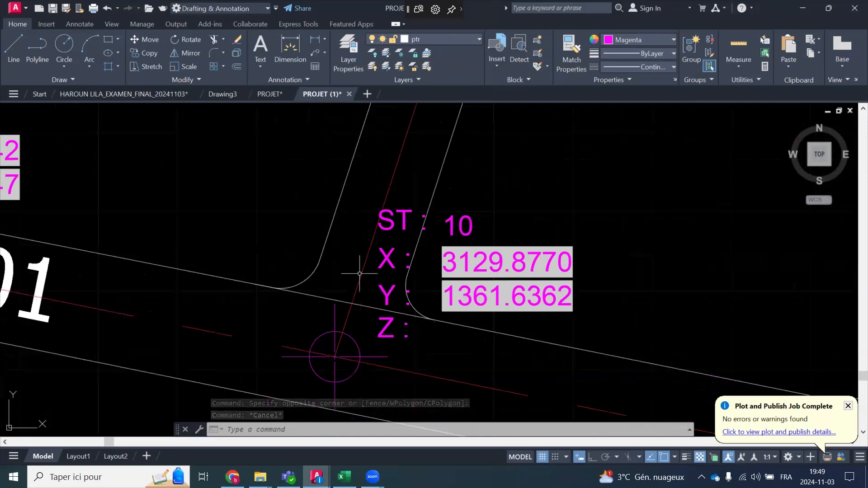
pyautogui.scroll(-2, 333, 229)
pyautogui.scroll(2, 364, 270)
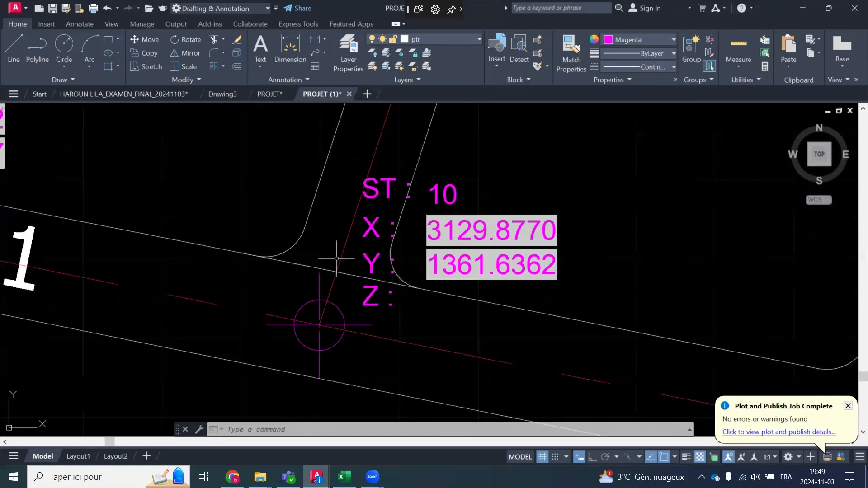
pyautogui.scroll(-2, 323, 242)
pyautogui.scroll(1, 330, 251)
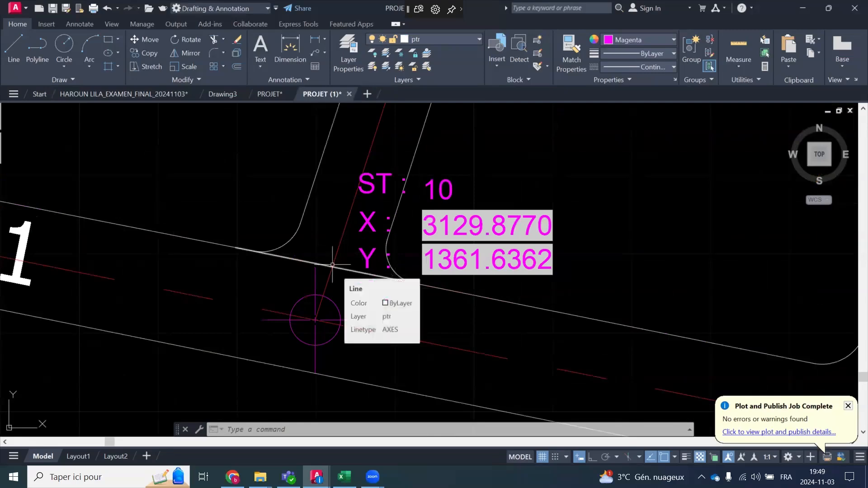
pyautogui.scroll(-3, 298, 346)
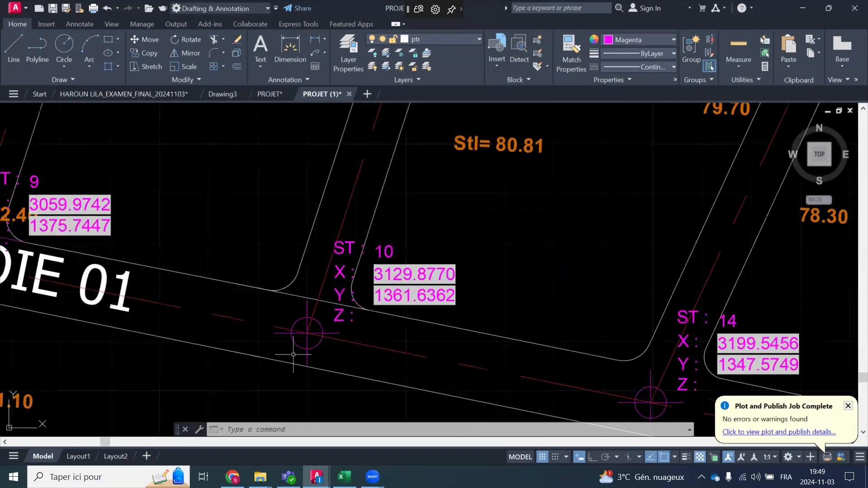
pyautogui.scroll(-2, 304, 306)
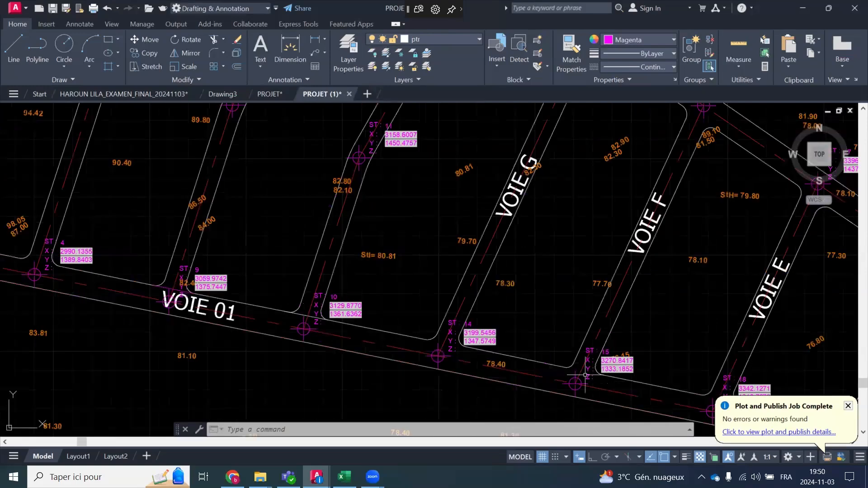
pyautogui.scroll(-2, 362, 351)
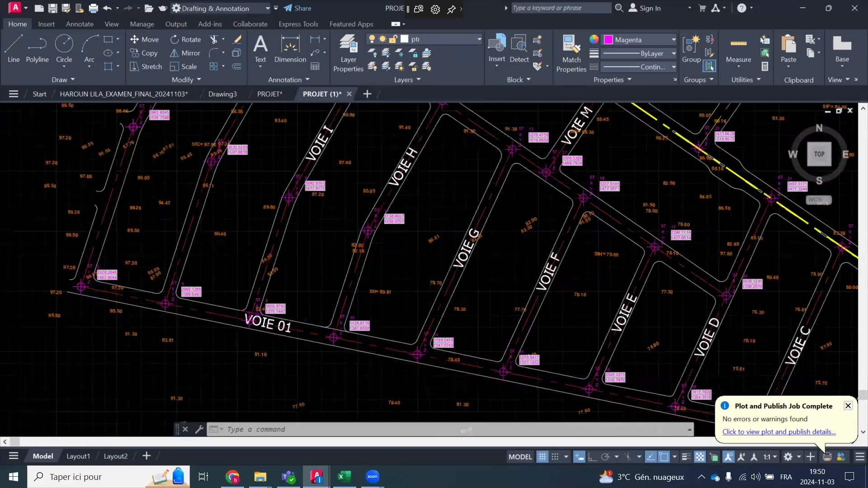
pyautogui.scroll(-2, 386, 353)
pyautogui.scroll(4, 191, 304)
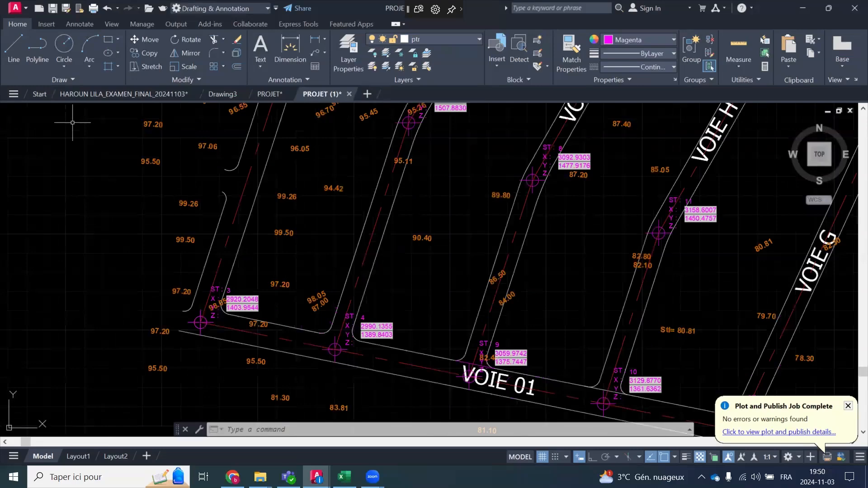
# Draw a line about 625 long along the north edge of VOIE 01, from the street corner at station 3 to the corner at station 24
pyautogui.click(13, 45)
pyautogui.scroll(2, 201, 322)
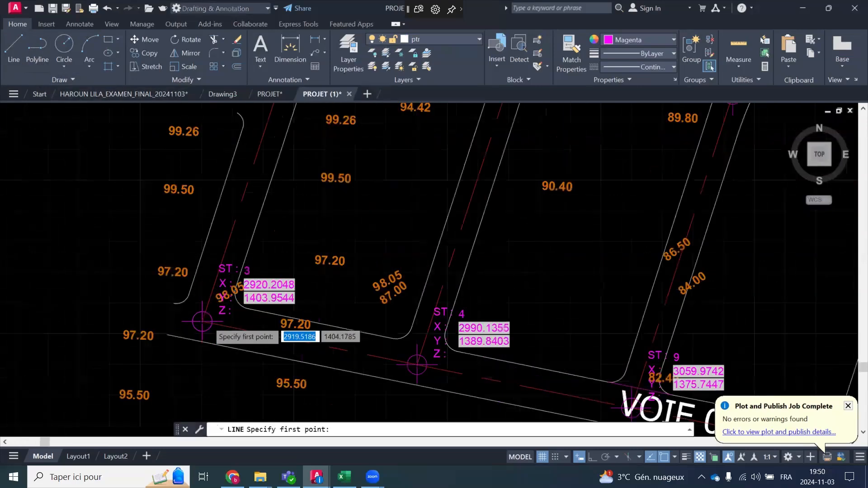
pyautogui.scroll(2, 202, 322)
pyautogui.click(252, 273)
pyautogui.scroll(-4, 249, 271)
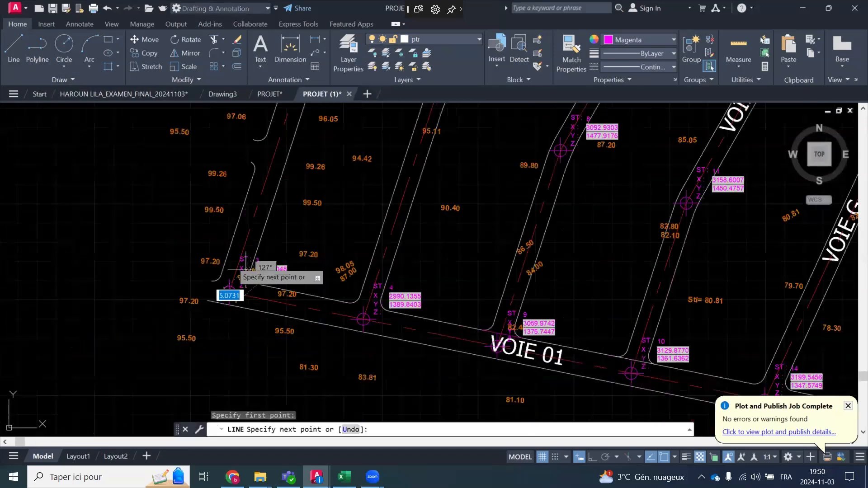
pyautogui.scroll(-6, 246, 271)
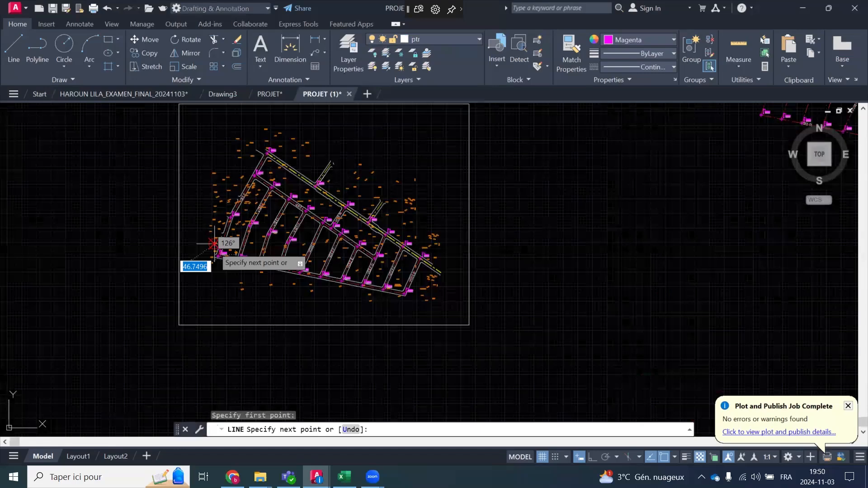
pyautogui.scroll(10, 213, 244)
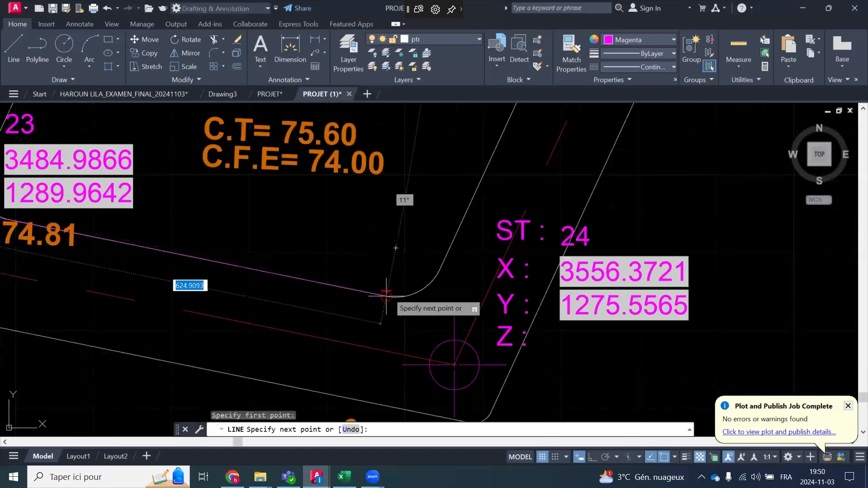
pyautogui.click(376, 292)
pyautogui.scroll(-2, 438, 313)
pyautogui.rightClick(397, 258)
pyautogui.click(414, 266)
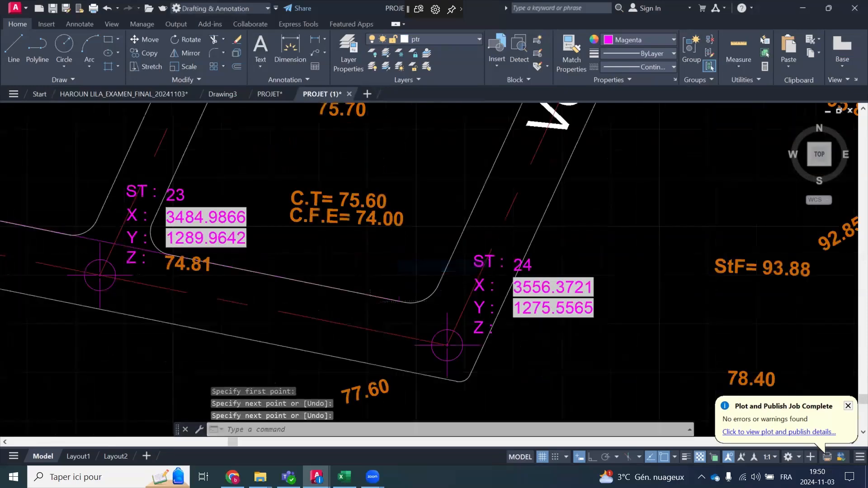
# Check how closely the long line follows the VOIE 01 road edge at the side-street junctions, zooming in near station 10
pyautogui.scroll(-5, 354, 318)
pyautogui.scroll(6, 354, 317)
pyautogui.scroll(-3, 346, 258)
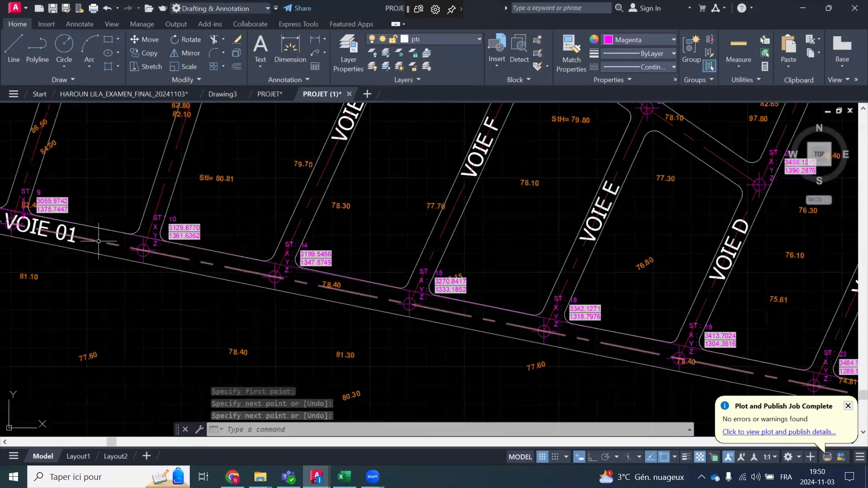
pyautogui.scroll(6, 284, 267)
pyautogui.scroll(-5, 434, 270)
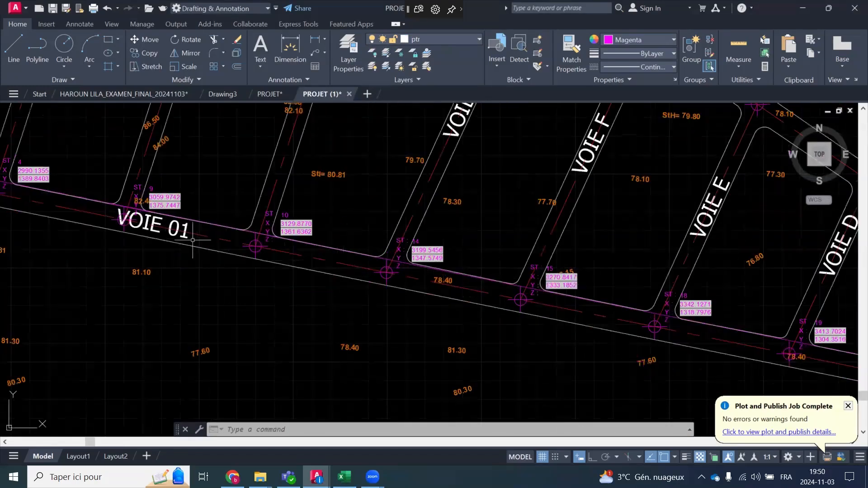
pyautogui.scroll(2, 170, 248)
pyautogui.scroll(3, 339, 272)
pyautogui.scroll(-5, 338, 287)
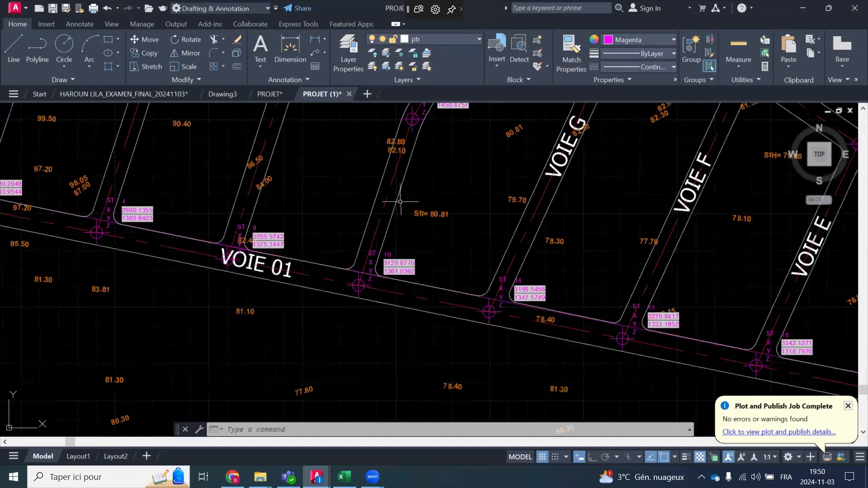
pyautogui.scroll(10, 357, 280)
pyautogui.scroll(6, 339, 168)
pyautogui.scroll(3, 340, 132)
pyautogui.moveTo(364, 156); pyautogui.dragTo(331, 349, button='middle')
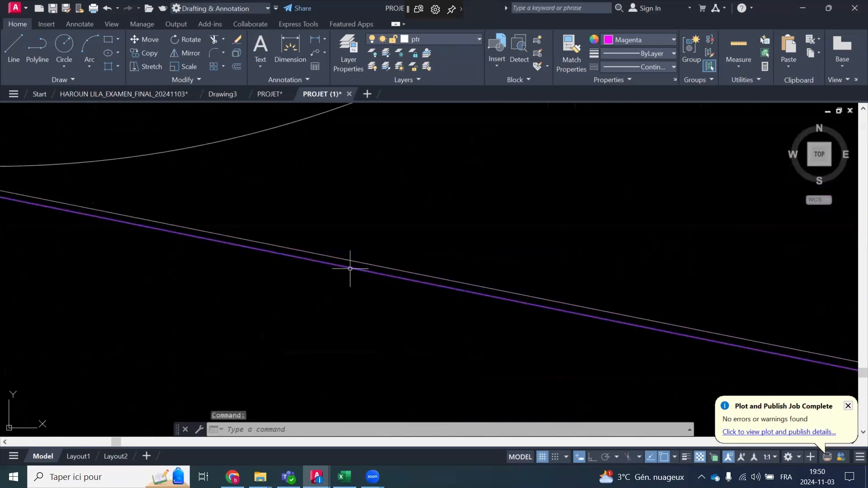
# Delete the long line along the north edge of VOIE 01
pyautogui.click(350, 269)
pyautogui.press('Delete')
pyautogui.scroll(-5, 286, 253)
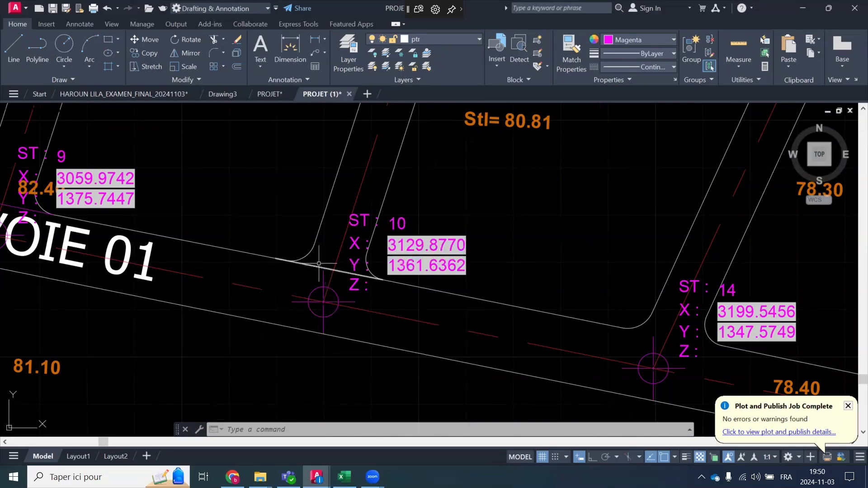
# Draw a line across VOIE H at station 10, between the points where the straight street edges meet the corner arcs
pyautogui.moveTo(435, 224); pyautogui.dragTo(437, 292, button='middle')
pyautogui.click(21, 43)
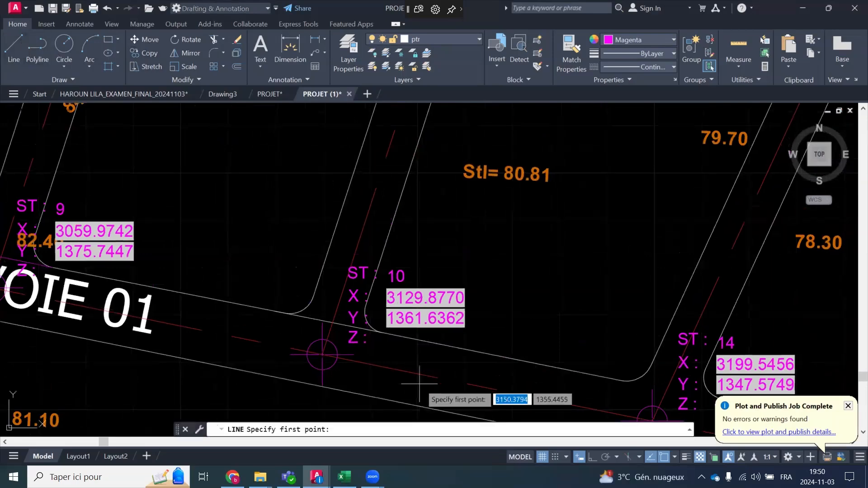
pyautogui.scroll(4, 419, 384)
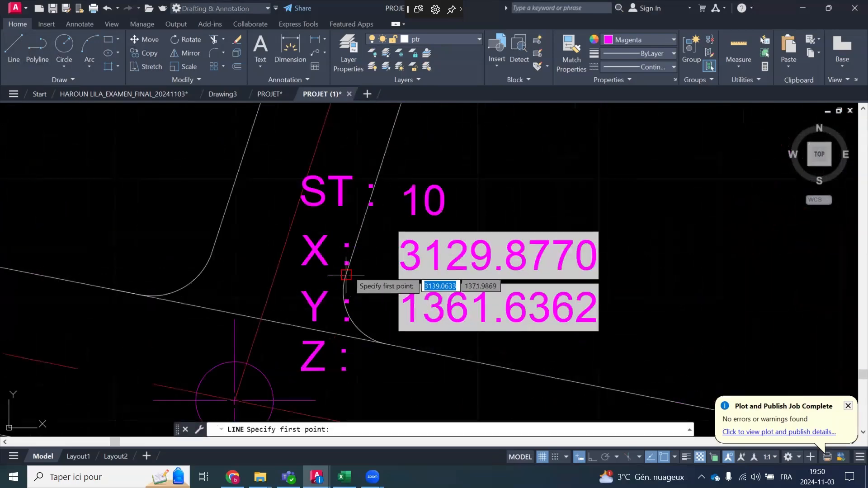
pyautogui.click(346, 274)
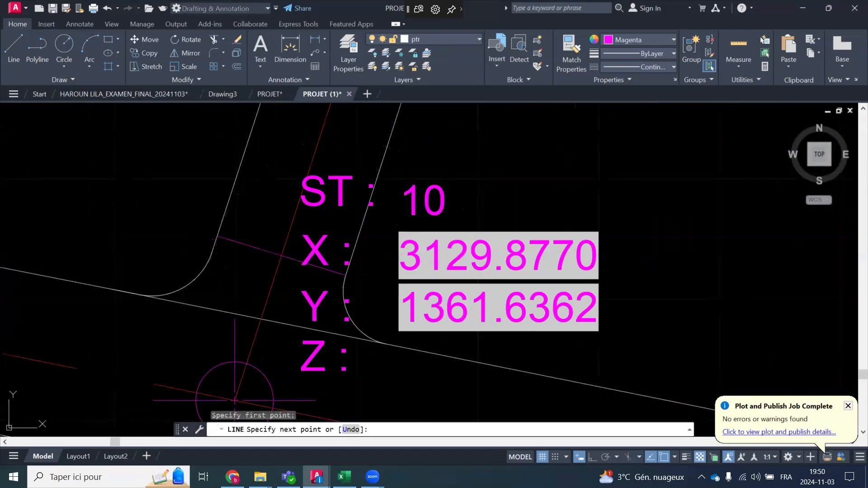
pyautogui.click(217, 236)
pyautogui.rightClick(113, 214)
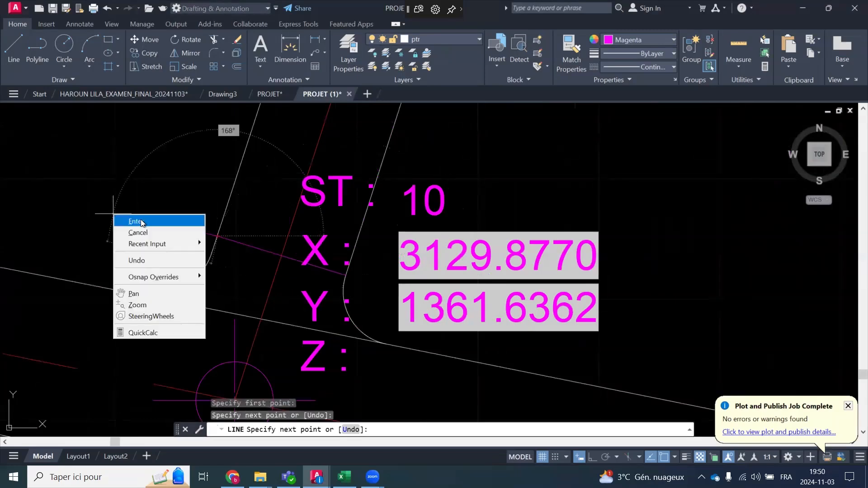
pyautogui.click(131, 218)
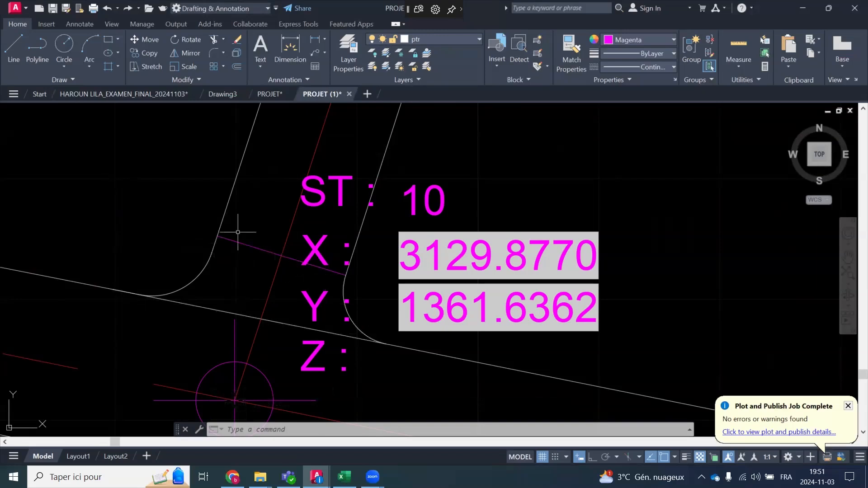
# Set the current drawing colour and the colour of the new line across VOIE H to ByLayer
pyautogui.click(616, 40)
pyautogui.click(641, 54)
pyautogui.click(242, 233)
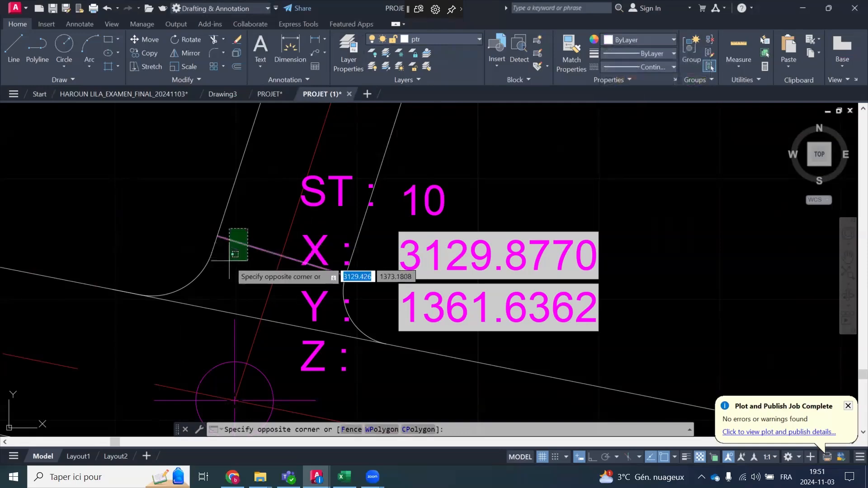
pyautogui.click(224, 261)
pyautogui.click(615, 40)
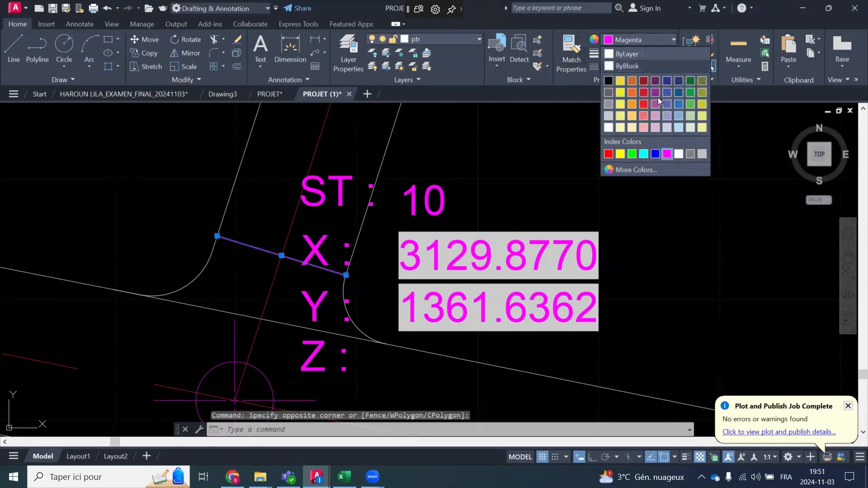
pyautogui.click(622, 55)
pyautogui.press('Escape')
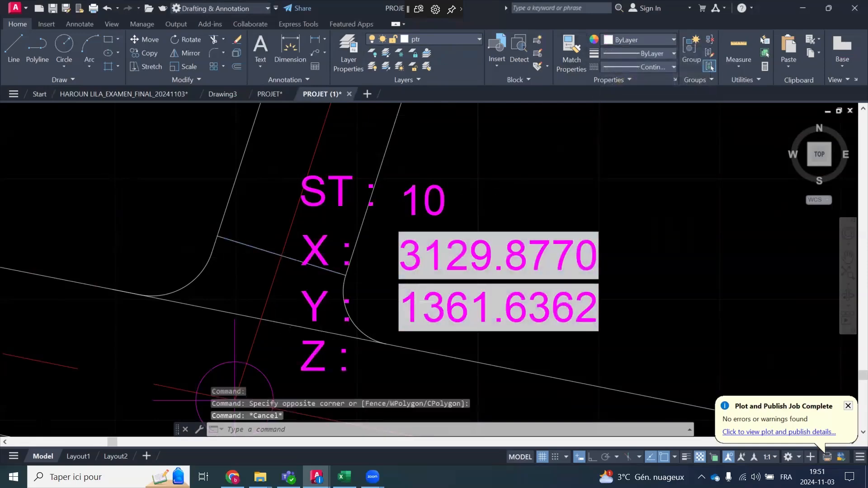
# Offset the line across VOIE H at station 10 by 20 up the street
pyautogui.scroll(-2, 272, 326)
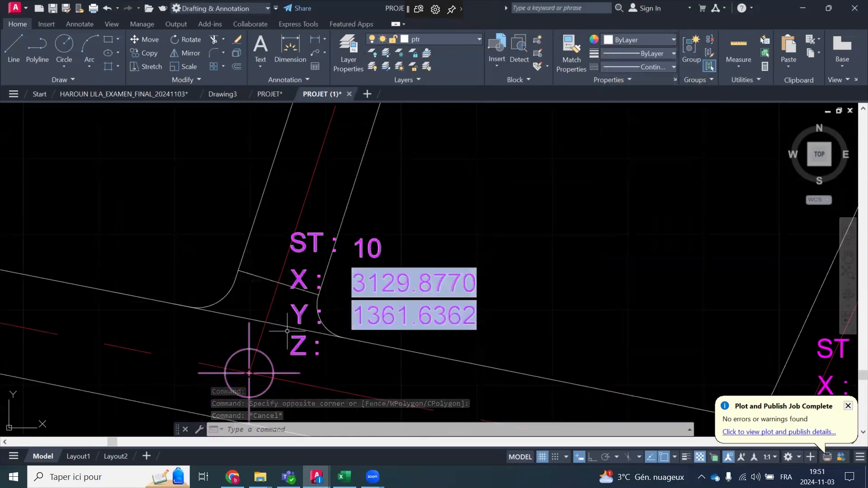
pyautogui.scroll(2, 287, 332)
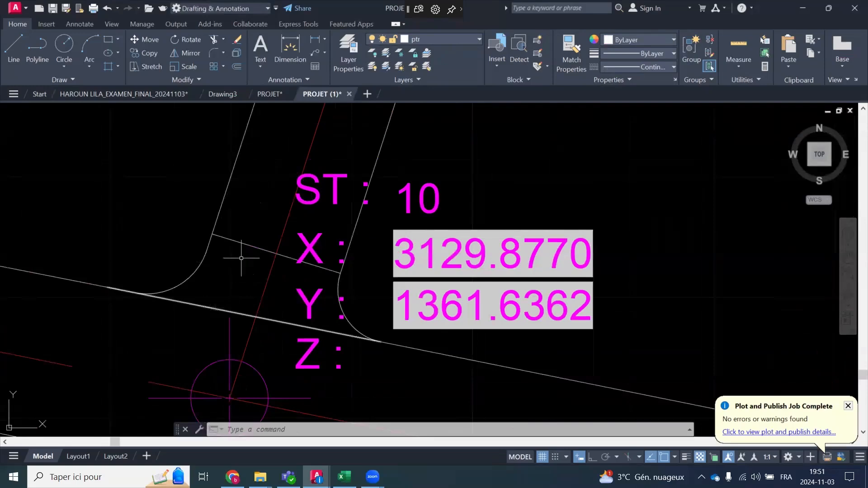
pyautogui.scroll(-4, 243, 293)
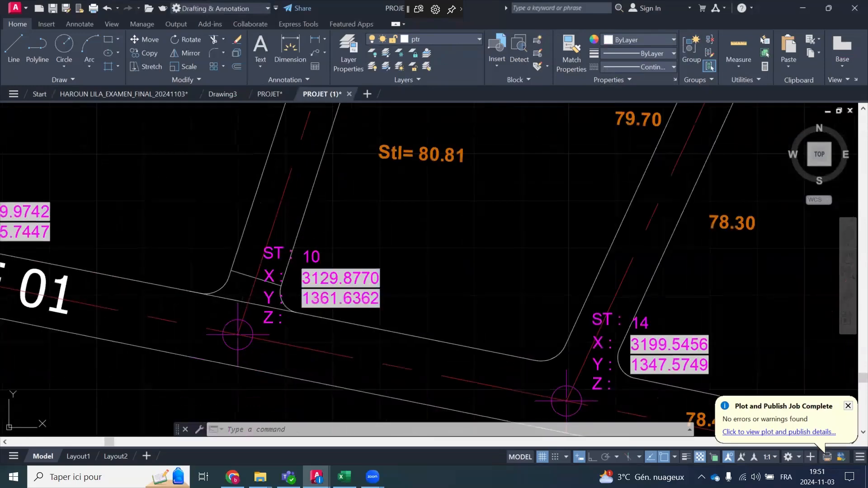
pyautogui.scroll(-2, 292, 293)
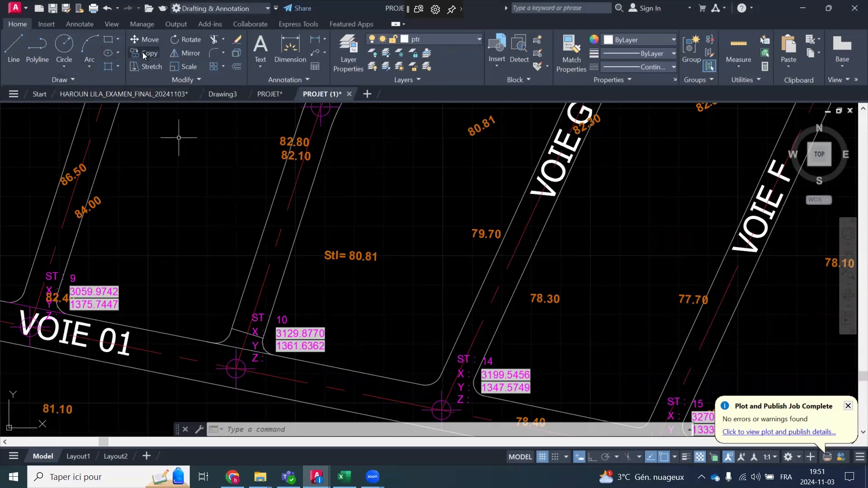
pyautogui.click(235, 67)
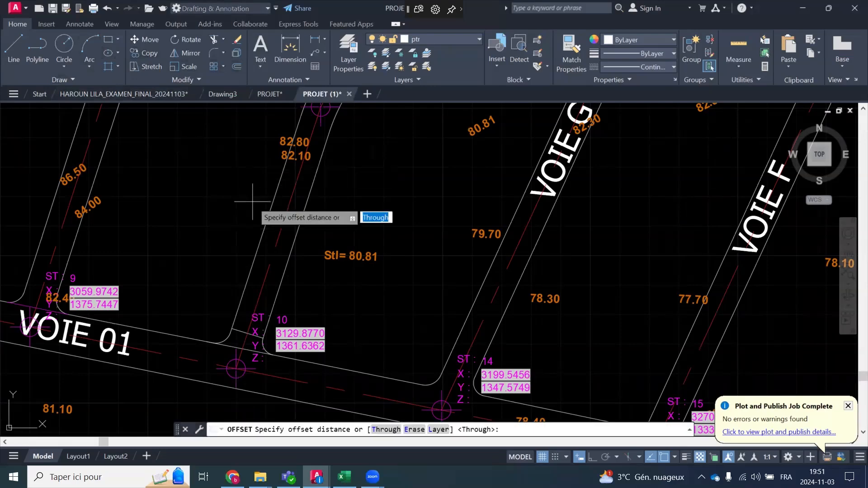
pyautogui.press('Return')
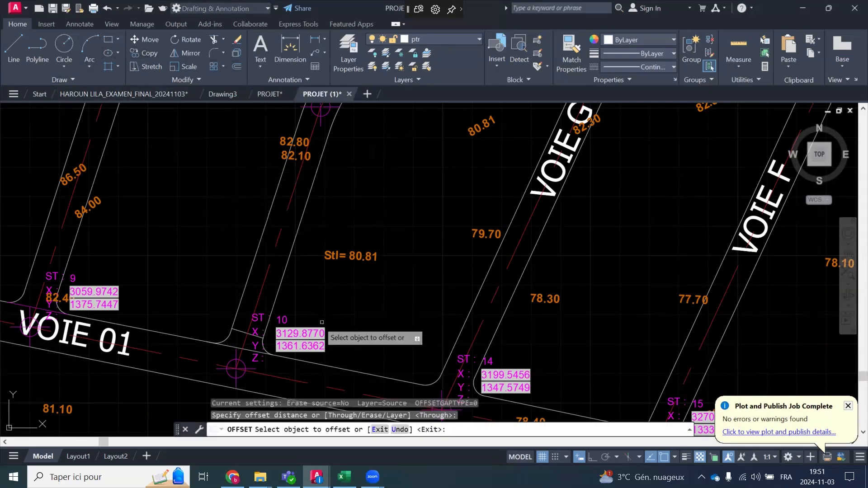
pyautogui.scroll(4, 273, 368)
pyautogui.click(209, 283)
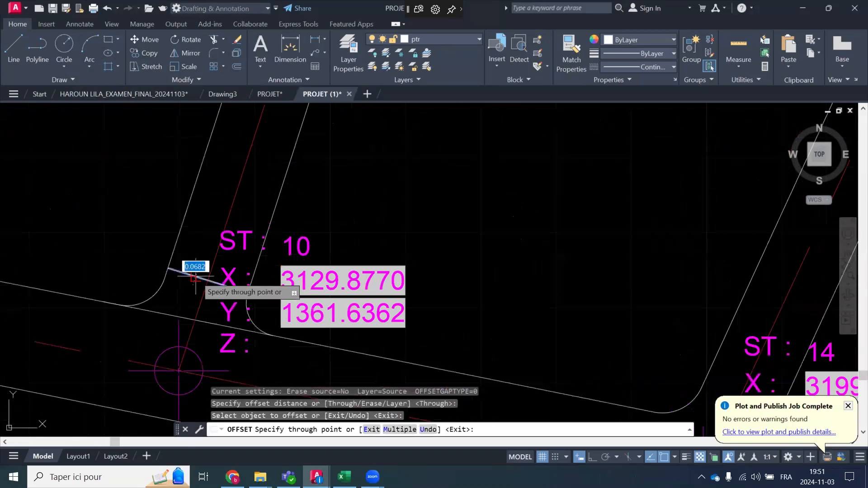
pyautogui.scroll(-2, 280, 273)
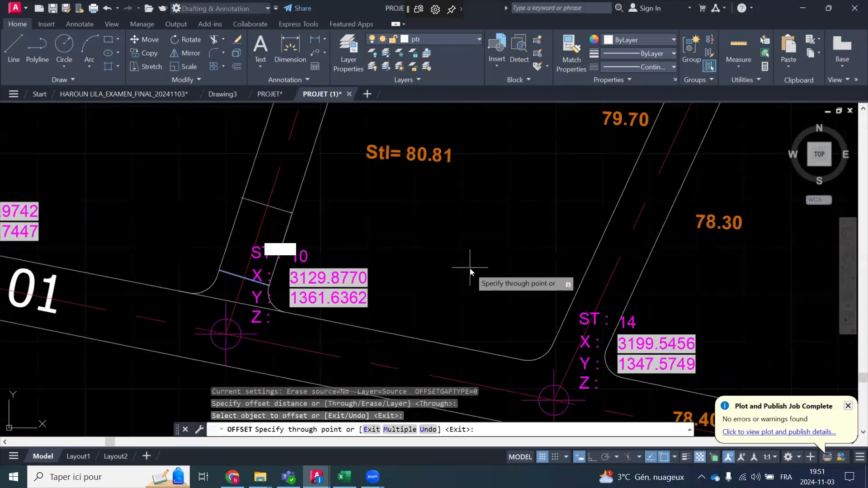
pyautogui.press('Return')
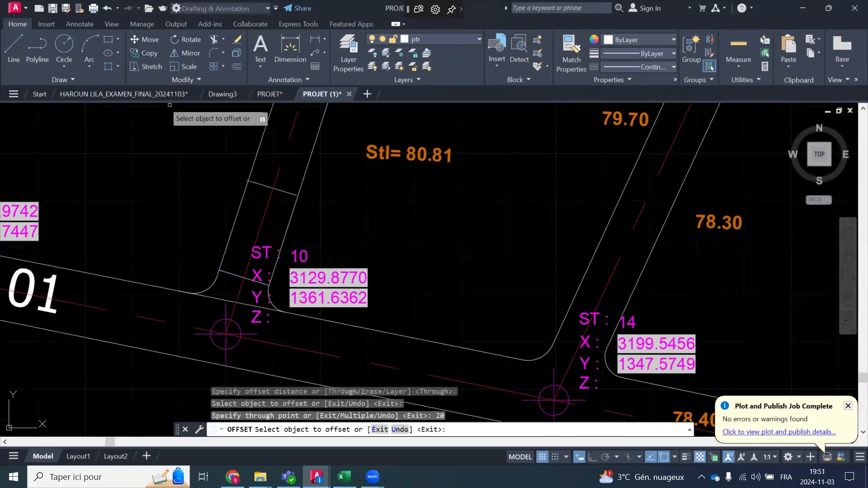
pyautogui.scroll(2, 379, 165)
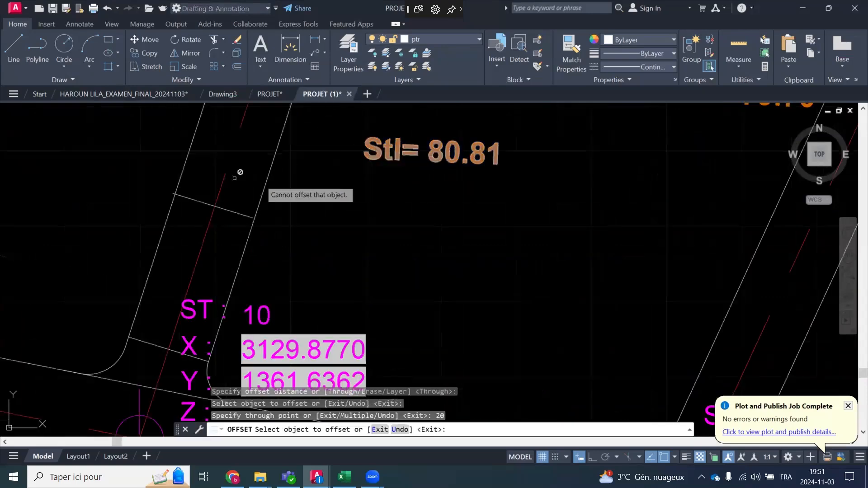
pyautogui.click(196, 198)
pyautogui.scroll(-3, 194, 235)
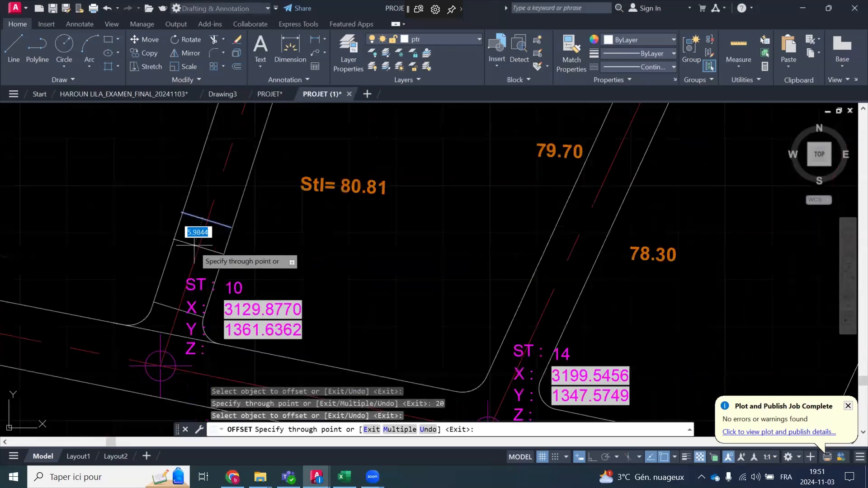
pyautogui.press('Escape')
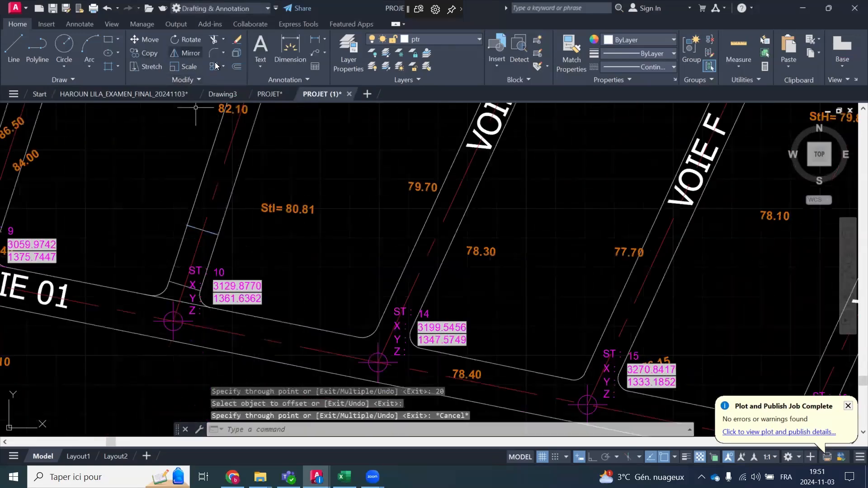
# Offset the upper line across VOIE H by 20 up the street, and offset the resulting line by 20 again
pyautogui.click(235, 67)
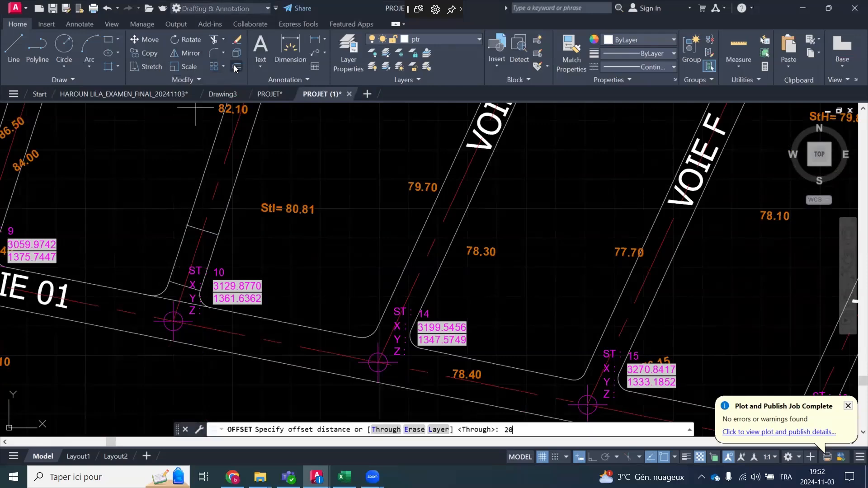
pyautogui.press('Return')
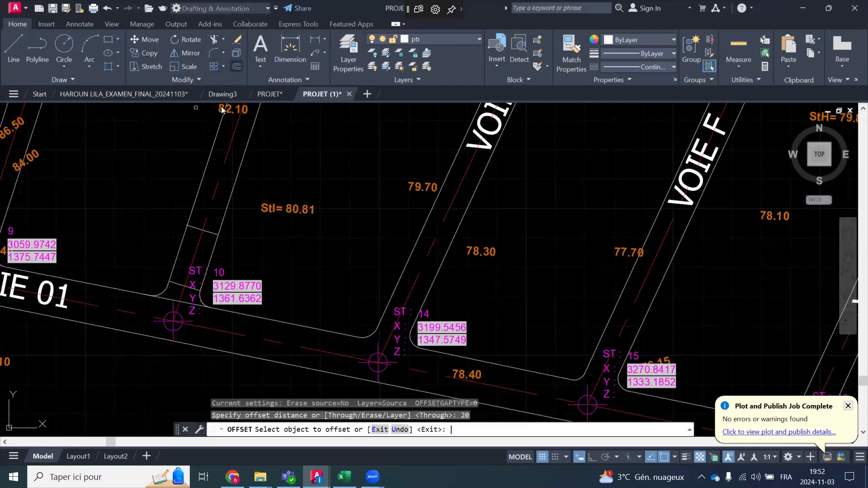
pyautogui.click(200, 229)
pyautogui.click(327, 139)
pyautogui.click(226, 175)
pyautogui.click(359, 140)
pyautogui.scroll(-2, 278, 222)
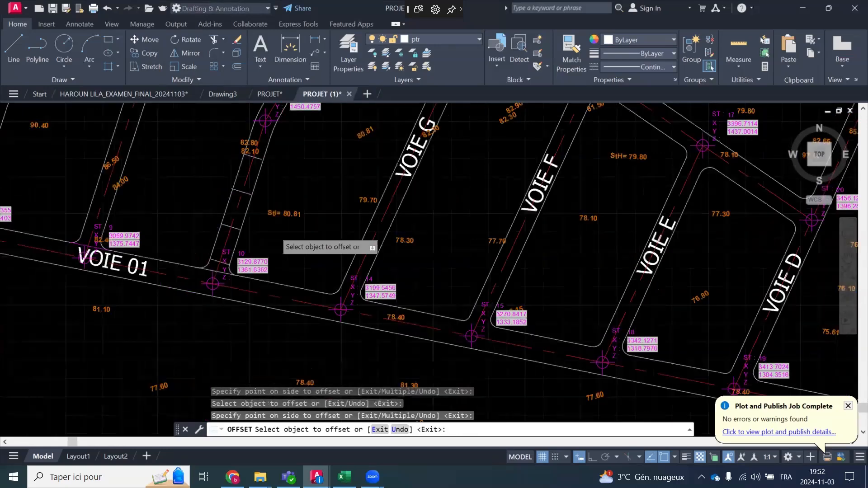
pyautogui.scroll(-2, 274, 239)
pyautogui.scroll(4, 271, 179)
pyautogui.press('Escape')
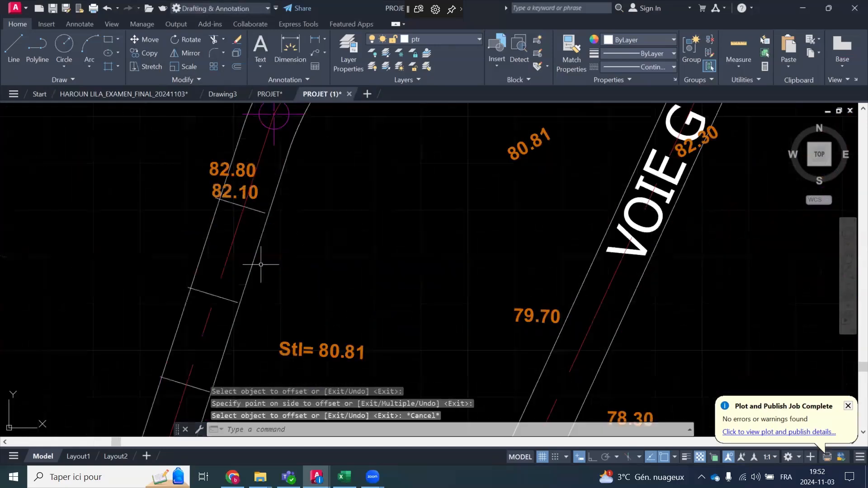
# Delete the two uppermost offset lines across VOIE H
pyautogui.scroll(3, 262, 264)
pyautogui.click(280, 203)
pyautogui.click(290, 212)
pyautogui.scroll(-3, 285, 208)
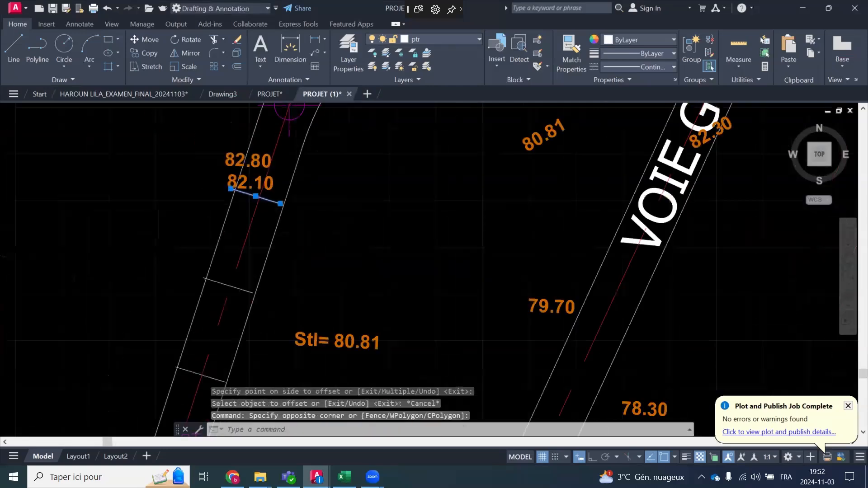
pyautogui.scroll(3, 273, 219)
pyautogui.click(277, 188)
pyautogui.click(265, 208)
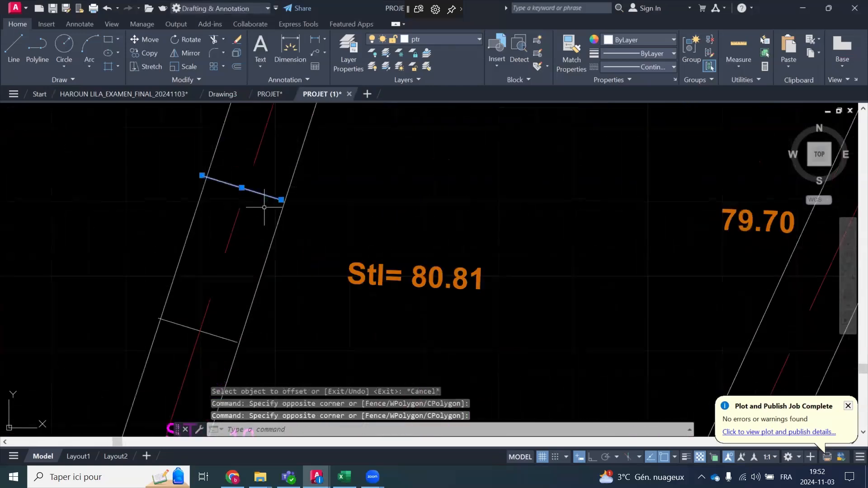
pyautogui.press('Delete')
# Move the remaining offset line across VOIE H so that its west end lies on the street edge
pyautogui.scroll(4, 172, 298)
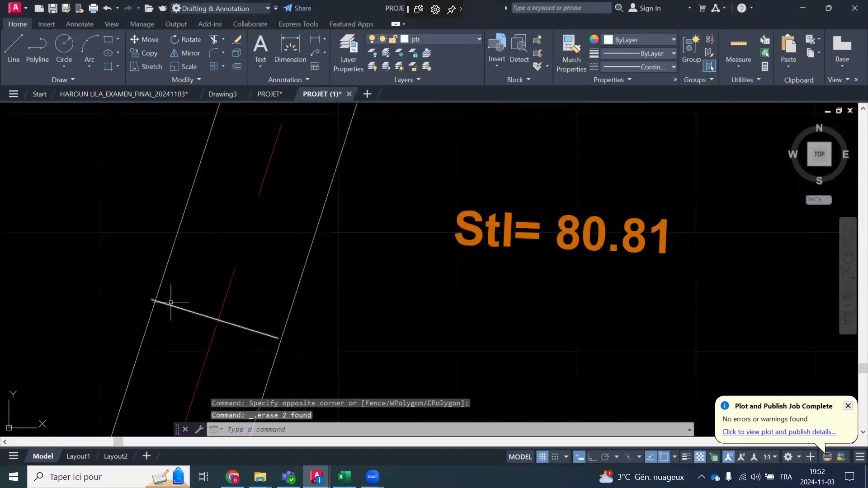
pyautogui.click(189, 290)
pyautogui.click(151, 345)
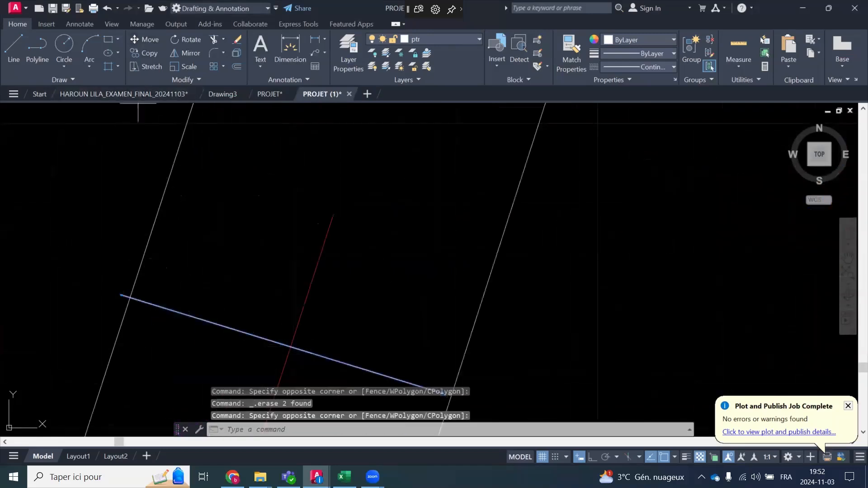
pyautogui.click(144, 39)
pyautogui.scroll(2, 121, 292)
pyautogui.click(125, 287)
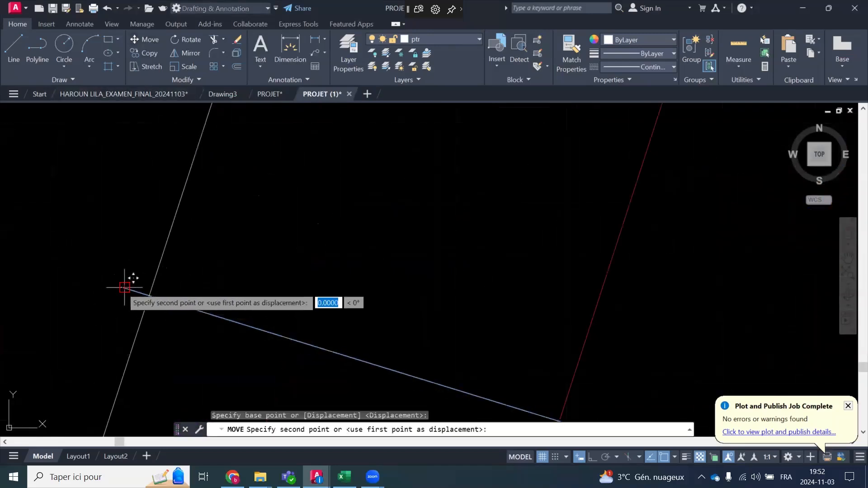
pyautogui.click(146, 286)
# Offset the upper line across VOIE H by 20 up the street
pyautogui.scroll(-5, 185, 242)
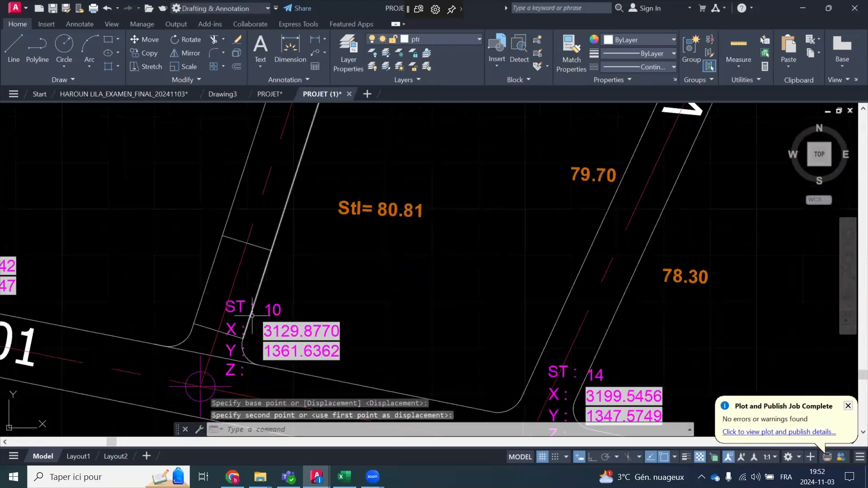
pyautogui.scroll(-4, 252, 315)
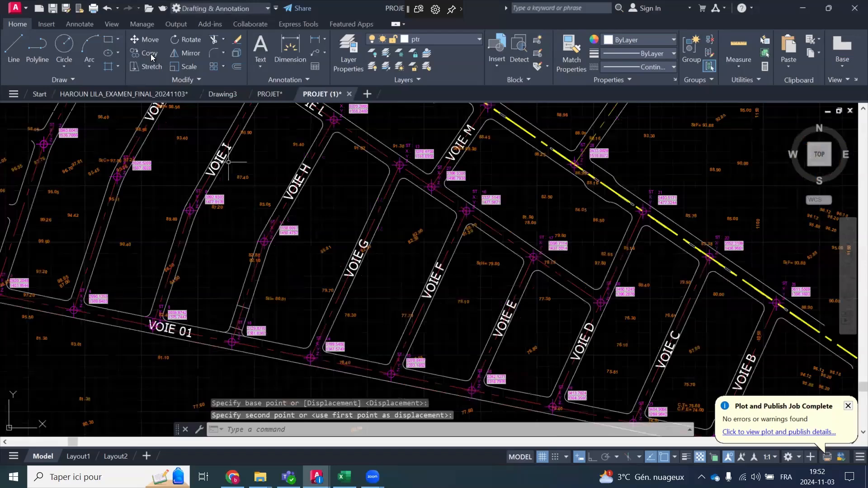
pyautogui.click(237, 67)
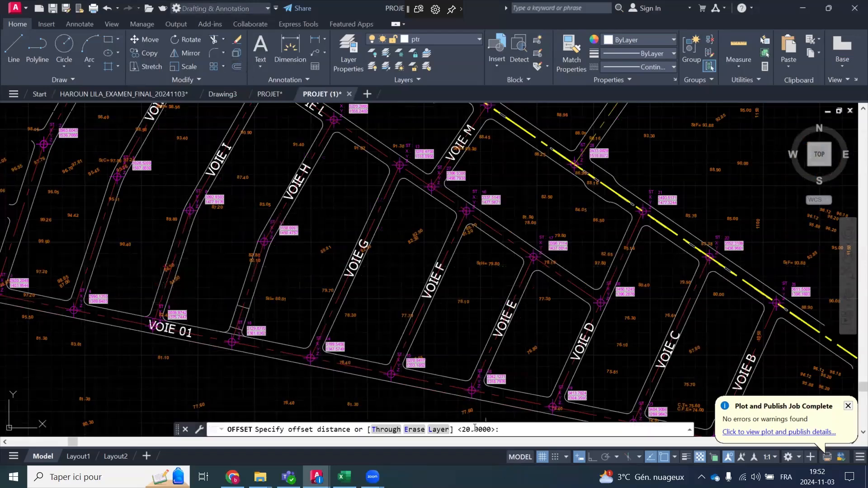
pyautogui.press('Return')
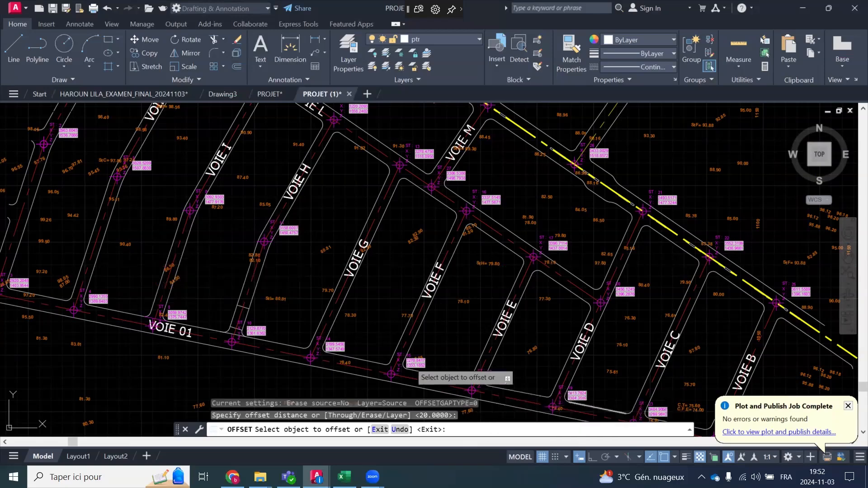
pyautogui.scroll(2, 409, 357)
pyautogui.click(408, 357)
pyautogui.scroll(5, 119, 261)
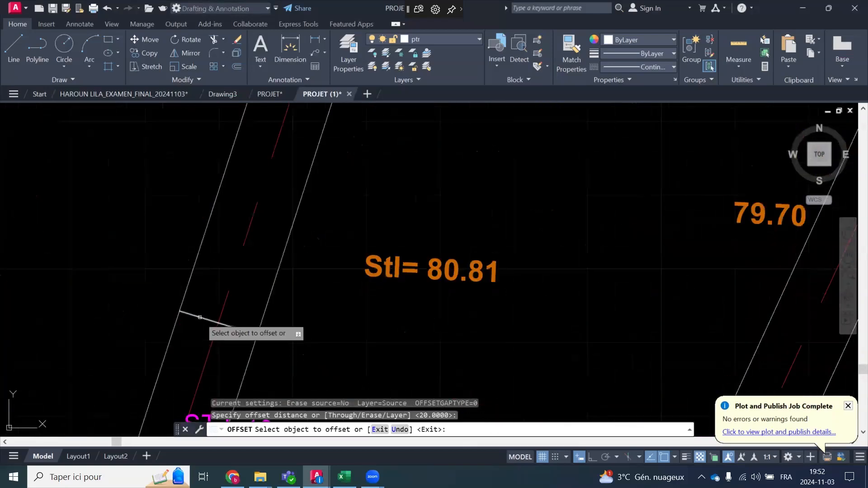
pyautogui.click(219, 323)
pyautogui.click(244, 189)
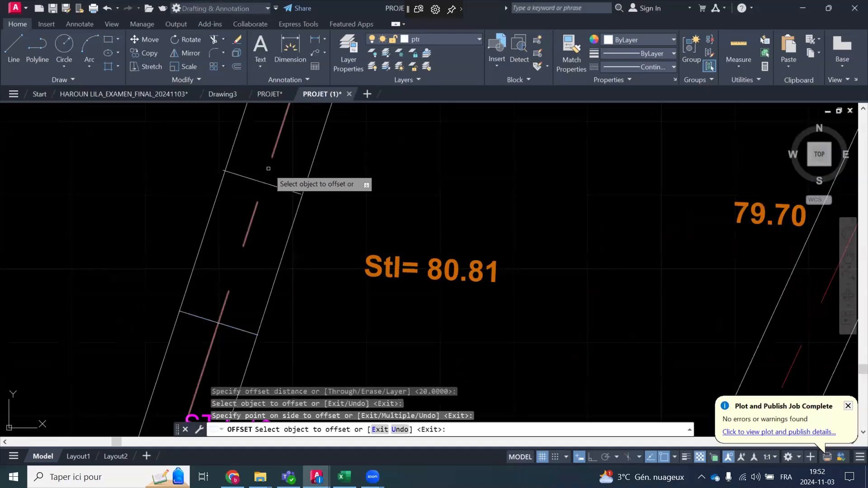
pyautogui.scroll(2, 271, 178)
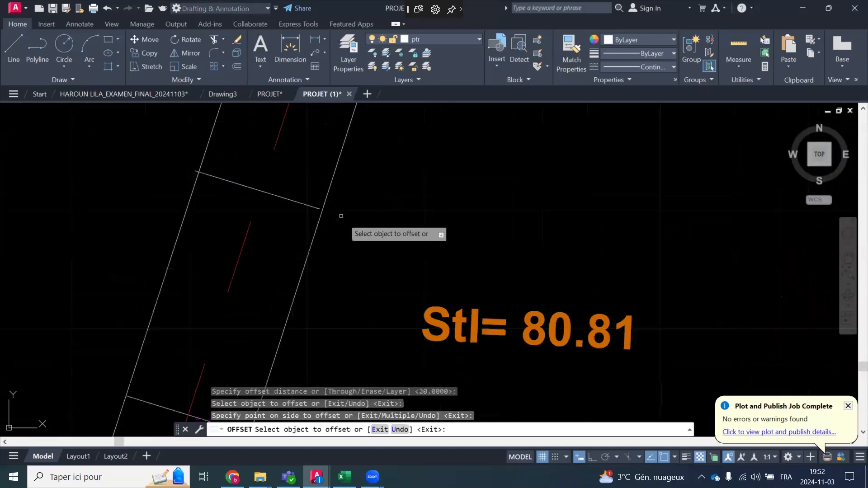
pyautogui.press('Escape')
pyautogui.click(292, 174)
pyautogui.click(278, 204)
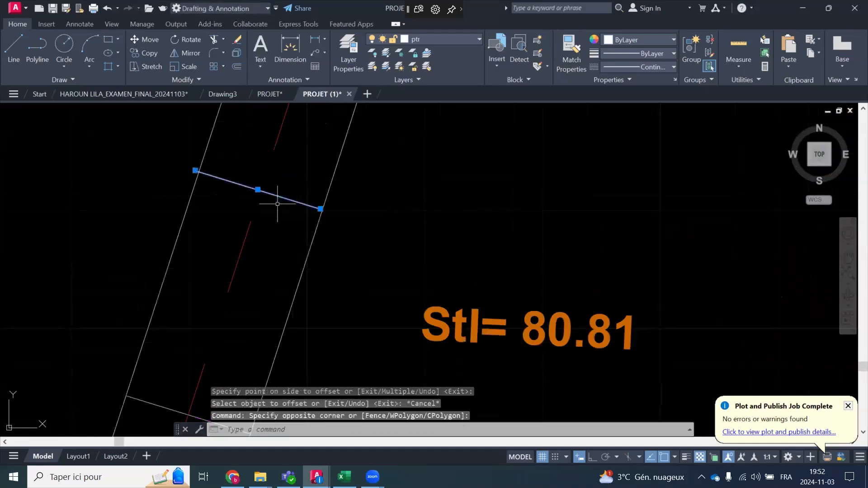
pyautogui.click(14, 44)
pyautogui.scroll(6, 252, 178)
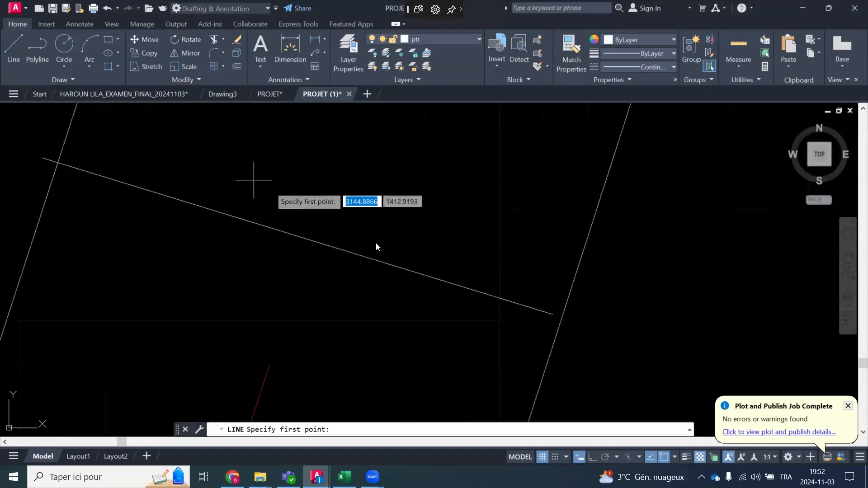
pyautogui.click(562, 316)
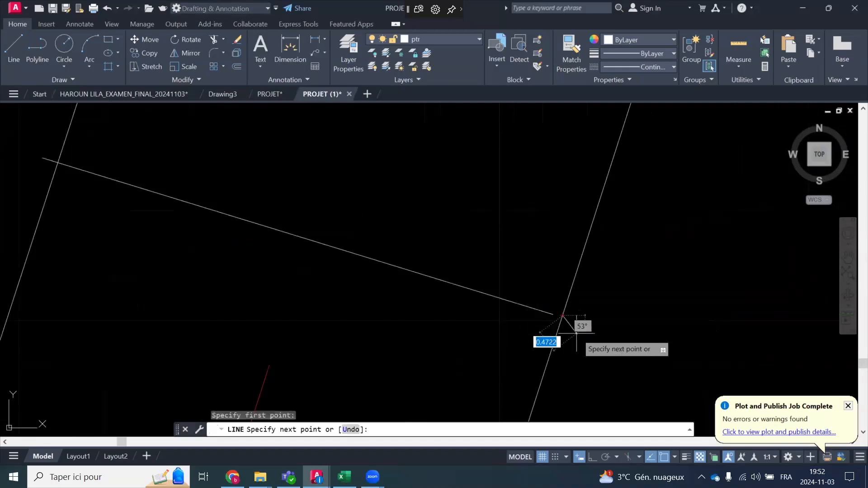
pyautogui.press('Escape')
# Delete the uppermost offset line across VOIE H
pyautogui.moveTo(421, 245); pyautogui.dragTo(384, 265)
pyautogui.press('Delete')
pyautogui.scroll(-5, 418, 197)
pyautogui.scroll(-3, 418, 197)
pyautogui.scroll(4, 382, 286)
pyautogui.scroll(6, 333, 188)
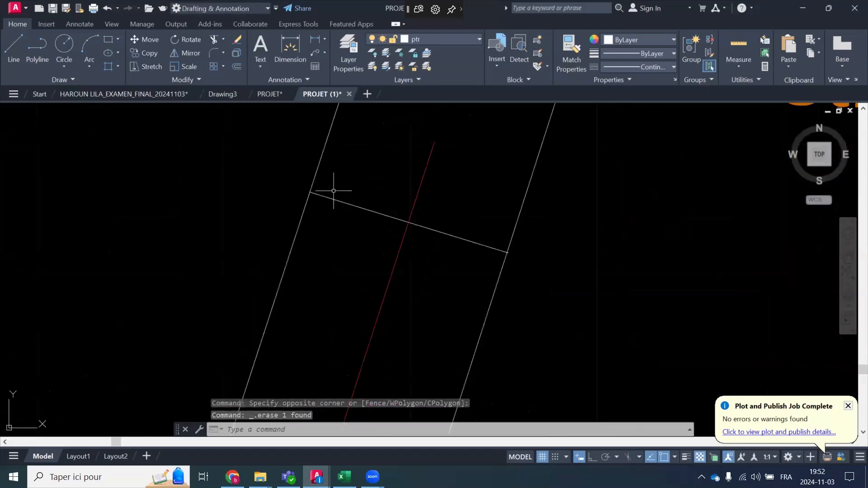
pyautogui.scroll(-4, 266, 195)
pyautogui.scroll(-4, 274, 219)
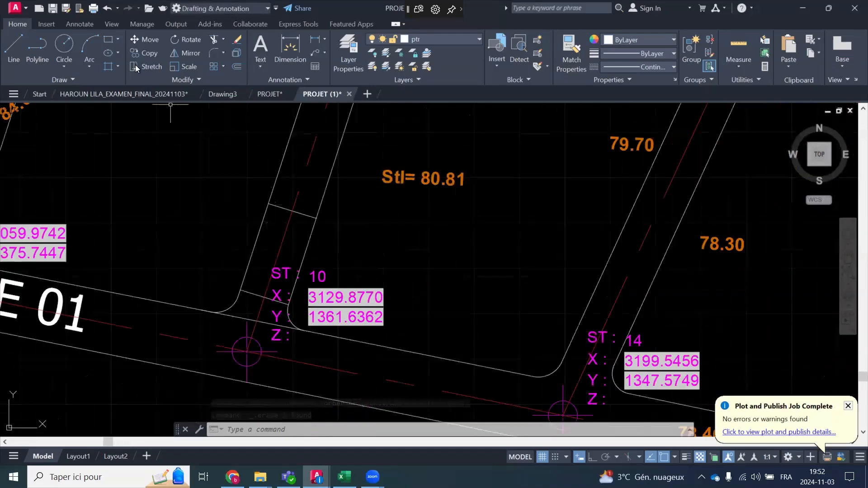
pyautogui.scroll(-2, 332, 233)
pyautogui.scroll(-3, 327, 238)
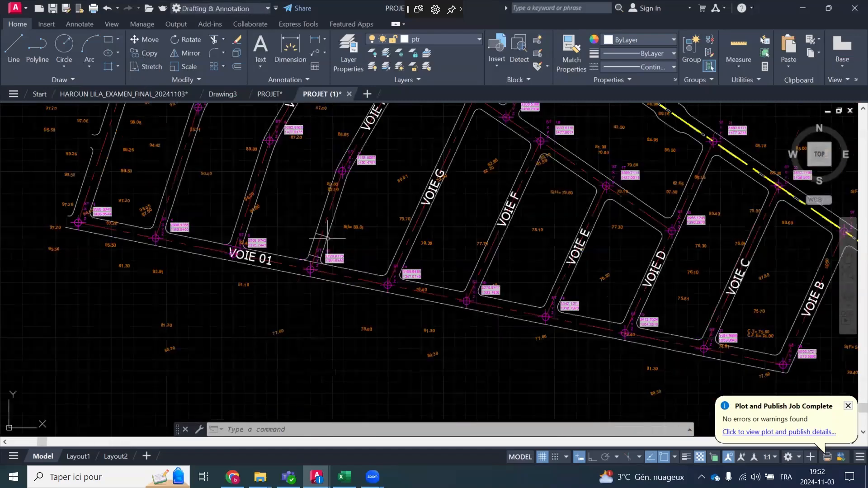
pyautogui.scroll(8, 327, 238)
pyautogui.click(304, 221)
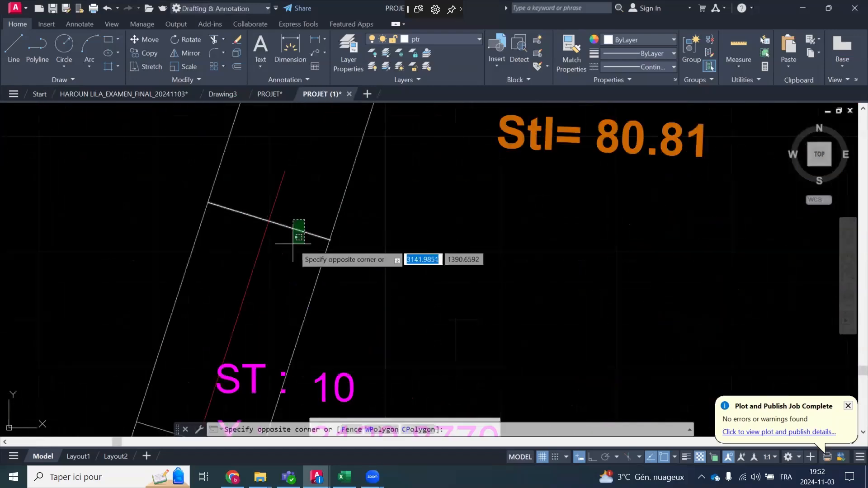
pyautogui.click(293, 243)
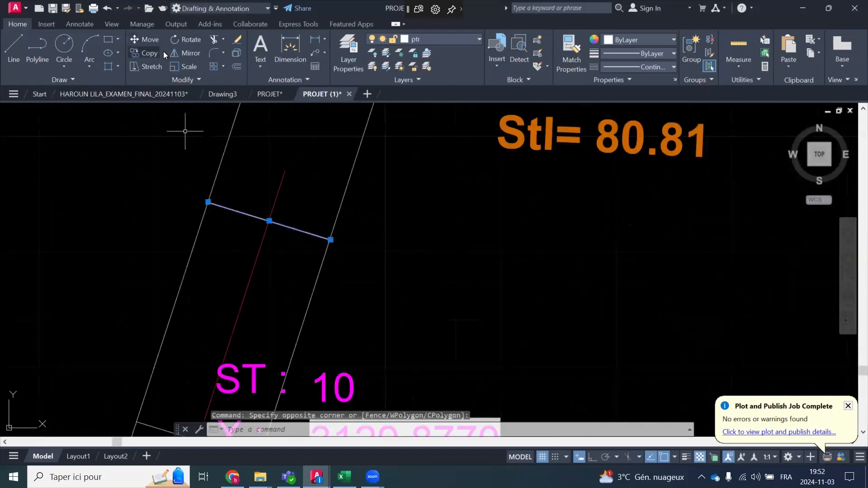
pyautogui.click(236, 67)
pyautogui.press('Return')
pyautogui.press('Return')
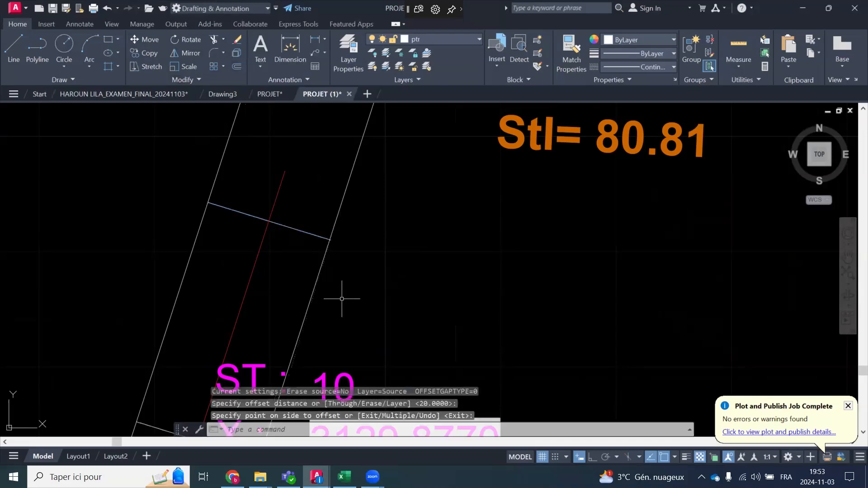
# Set the offset distance to 20 and offset the upper line across VOIE H up the street
pyautogui.click(235, 67)
pyautogui.write('20')
pyautogui.press('Return')
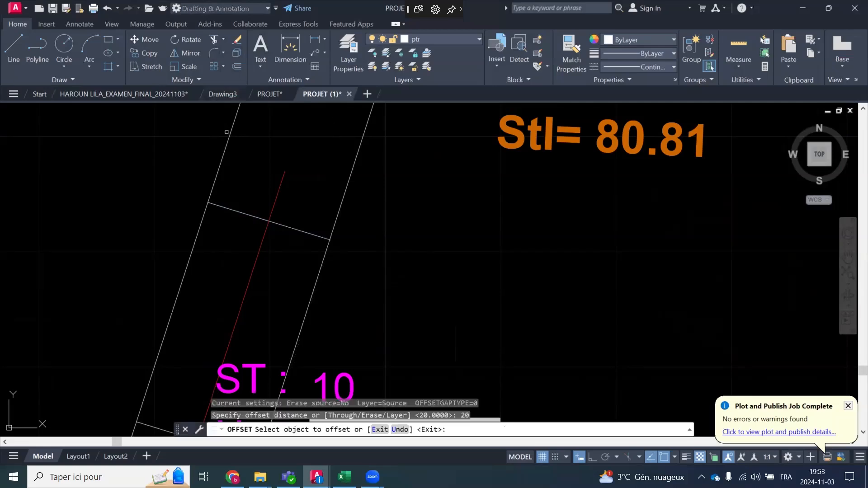
pyautogui.click(301, 229)
pyautogui.scroll(-3, 282, 285)
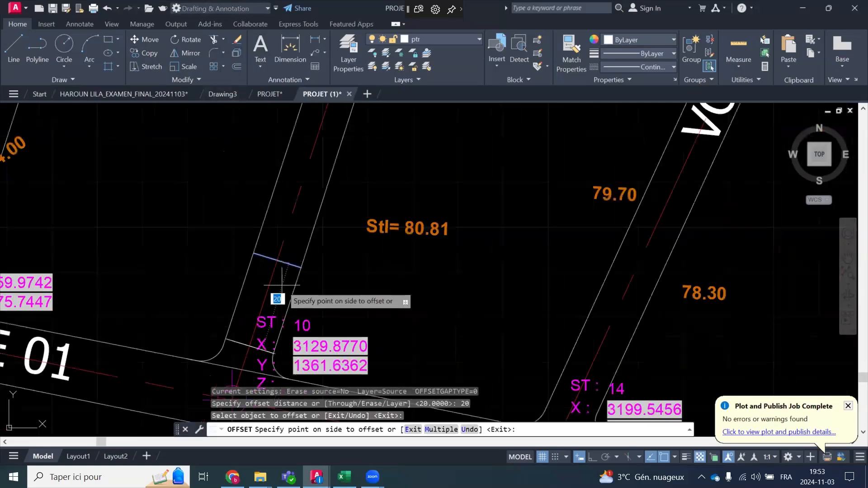
pyautogui.scroll(-2, 281, 284)
pyautogui.click(354, 196)
pyautogui.scroll(6, 337, 217)
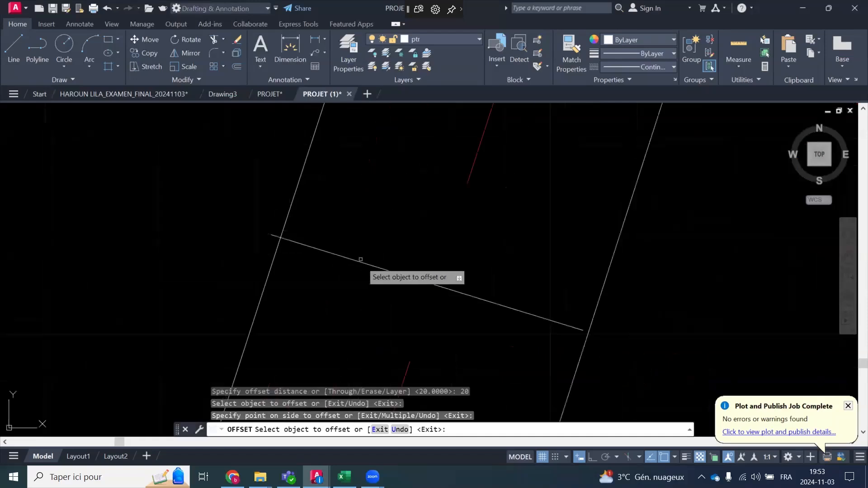
# Move the new offset line across VOIE H so that its west end lies on the street edge
pyautogui.press('Escape')
pyautogui.click(367, 234)
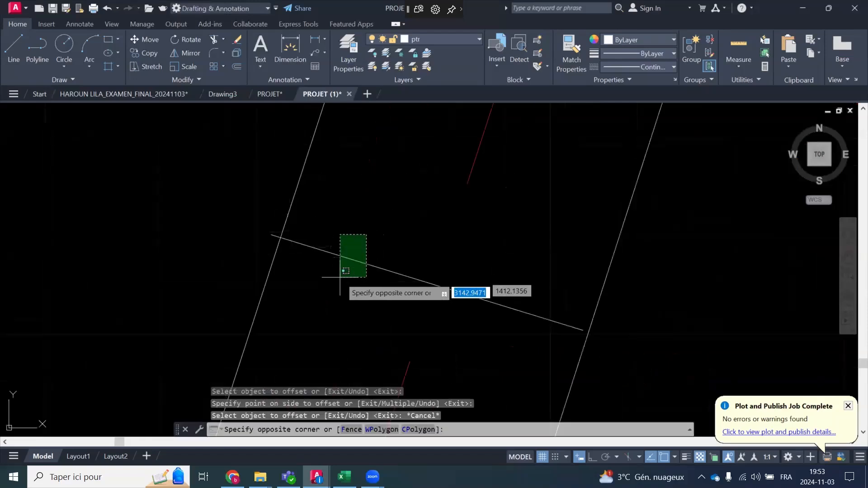
pyautogui.click(350, 262)
pyautogui.click(148, 41)
pyautogui.scroll(3, 253, 221)
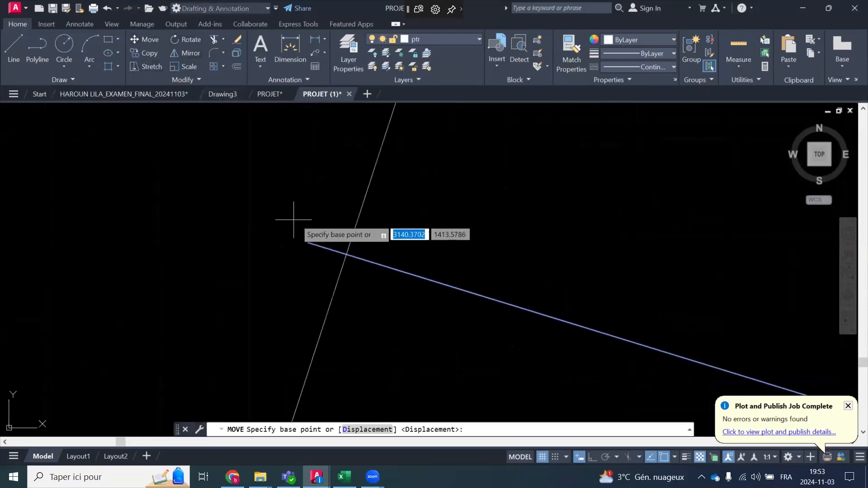
pyautogui.click(308, 243)
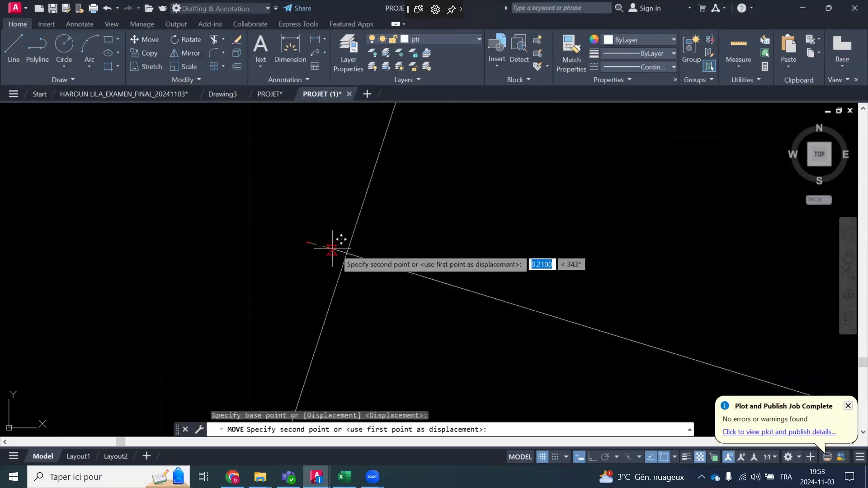
pyautogui.click(349, 248)
pyautogui.scroll(5, 397, 238)
# Shorten the moved line across VOIE H by stretching its east end back to the east street edge
pyautogui.scroll(4, 409, 249)
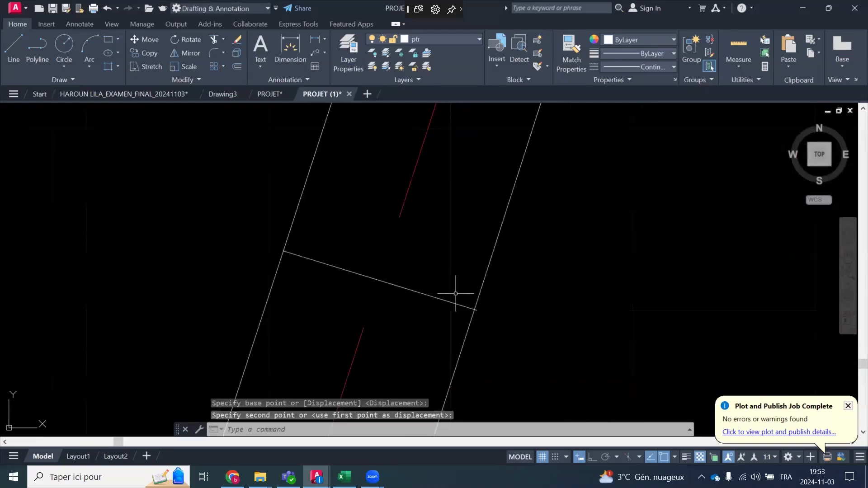
pyautogui.scroll(4, 471, 301)
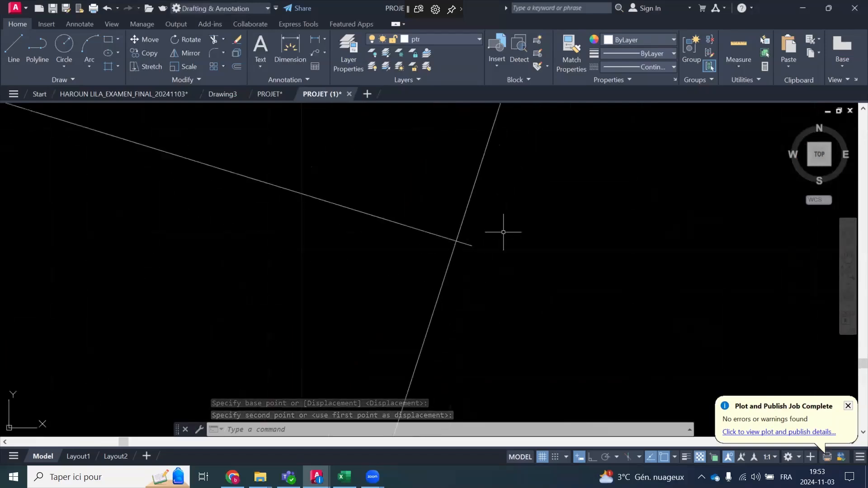
pyautogui.click(491, 243)
pyautogui.click(419, 286)
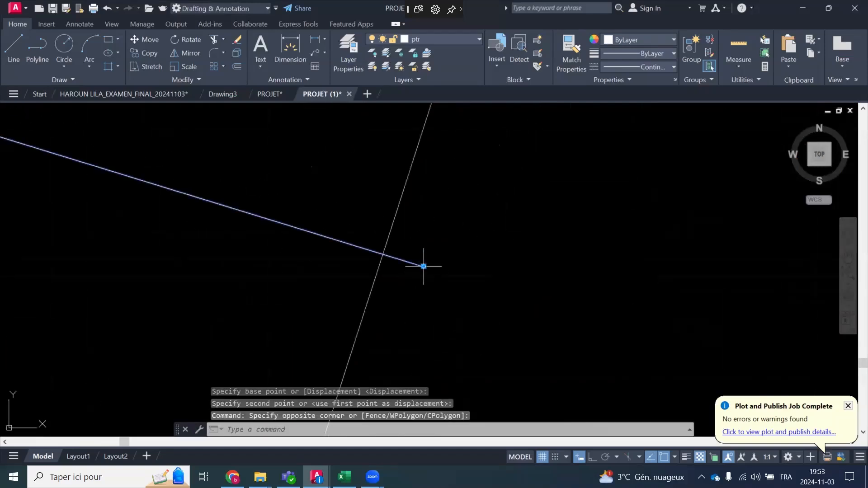
pyautogui.click(424, 267)
pyautogui.click(383, 255)
pyautogui.scroll(-6, 368, 301)
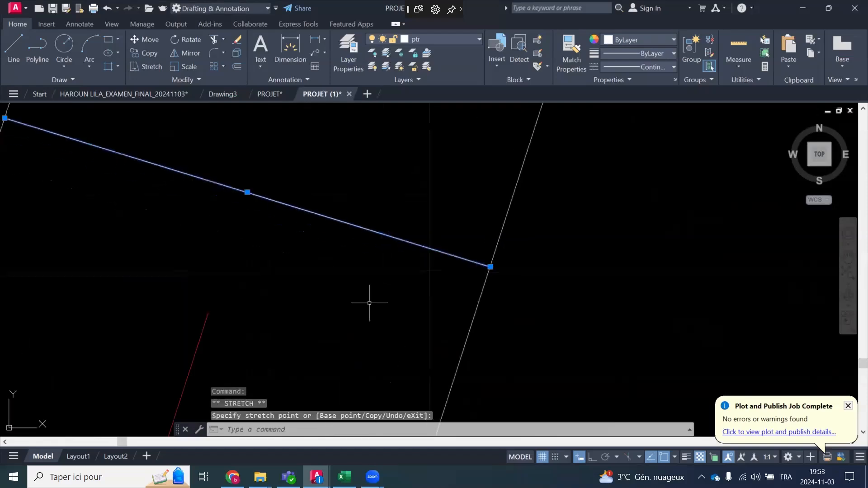
# Offset the adjusted line across VOIE H by 20 up the street, and offset the resulting line by 20 again toward station 11
pyautogui.click(236, 67)
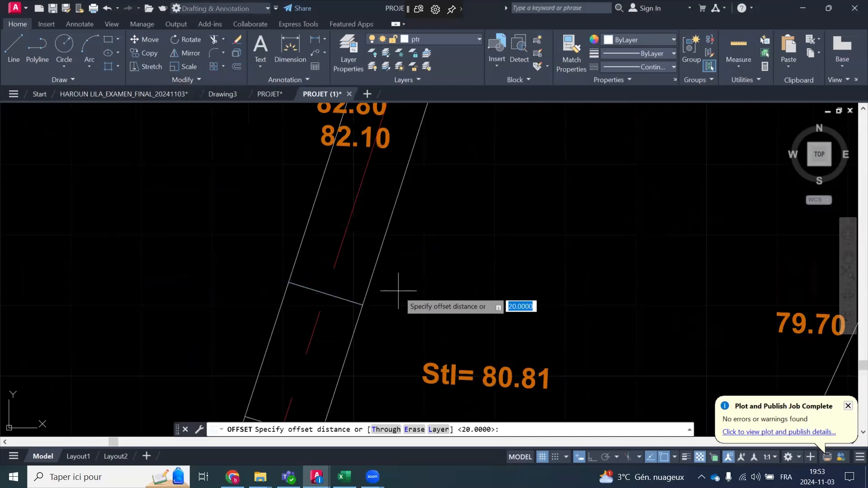
pyautogui.press('Return')
pyautogui.click(478, 228)
pyautogui.scroll(-2, 428, 299)
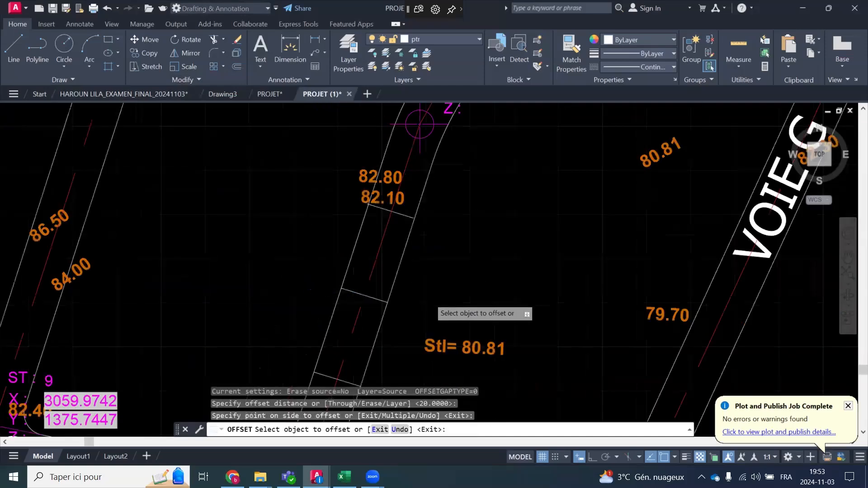
pyautogui.scroll(-3, 429, 298)
pyautogui.scroll(3, 412, 200)
pyautogui.click(404, 290)
pyautogui.click(468, 285)
pyautogui.scroll(-3, 463, 319)
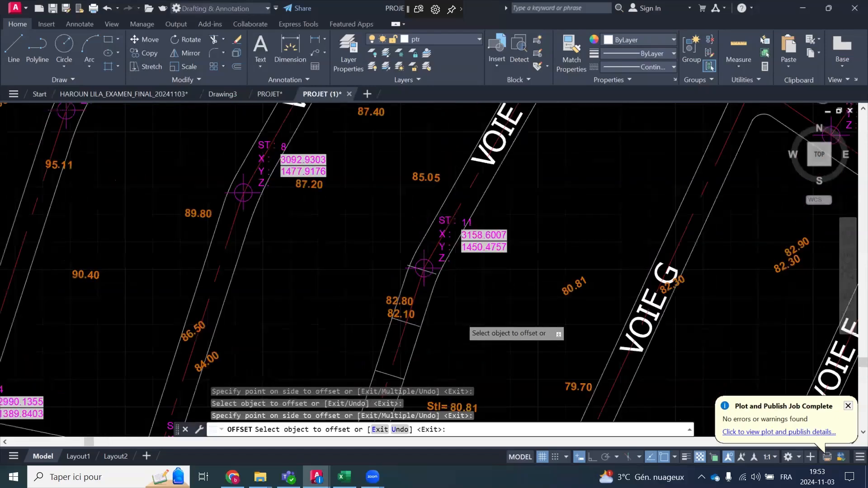
pyautogui.scroll(-3, 526, 185)
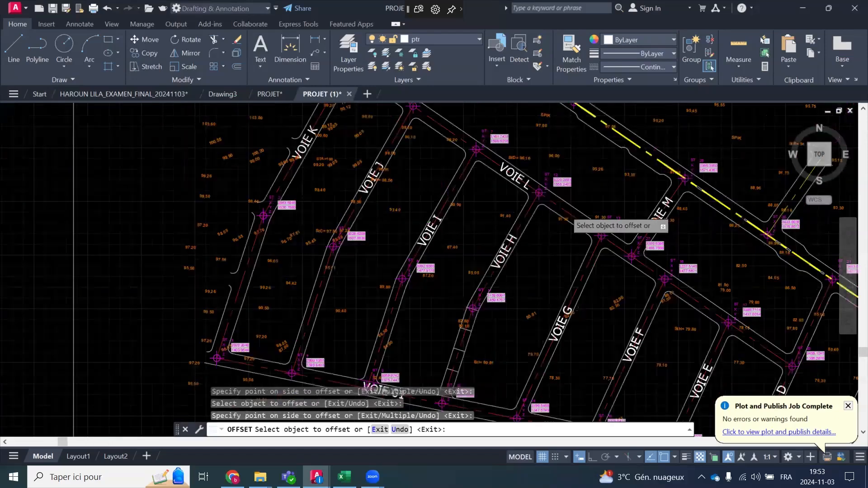
pyautogui.scroll(3, 565, 211)
pyautogui.rightClick(658, 180)
pyautogui.click(649, 175)
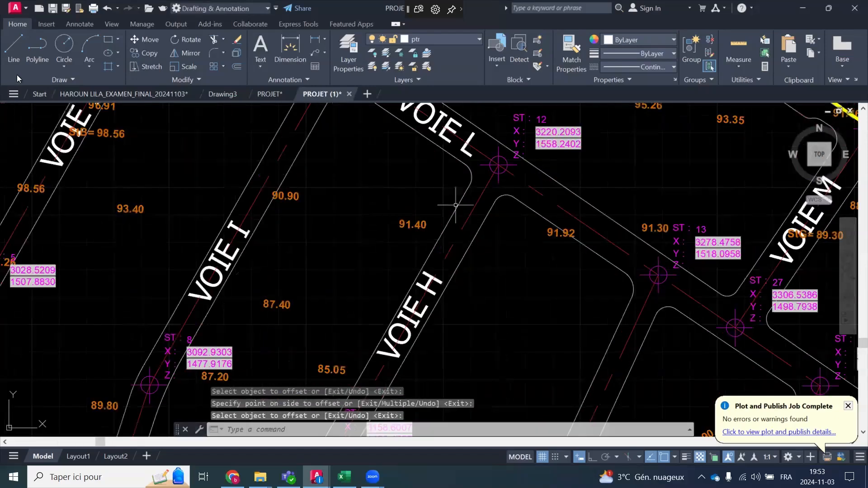
# Draw a line across the mouth of VOIE H at station 12, joining the VOIE L ends of both corner curves
pyautogui.click(14, 49)
pyautogui.scroll(4, 456, 183)
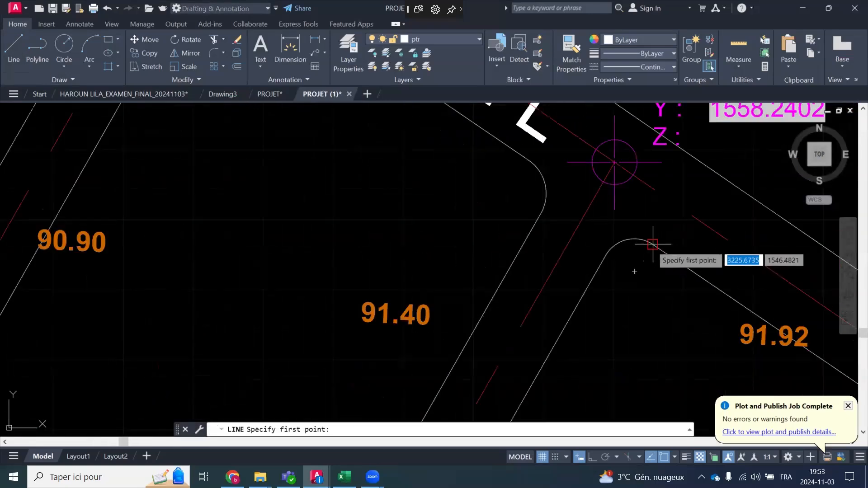
pyautogui.click(653, 245)
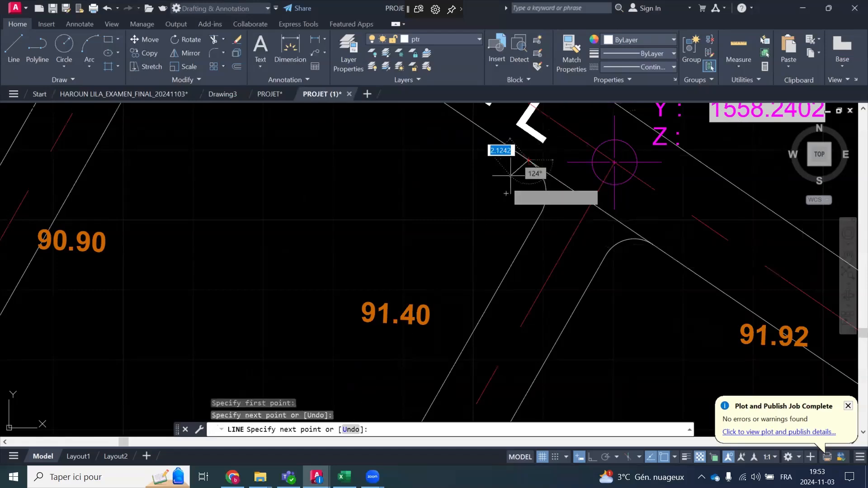
pyautogui.press('Escape')
# Draw a line across VOIE H just below station 12, joining the VOIE H ends of both corner curves
pyautogui.press('Return')
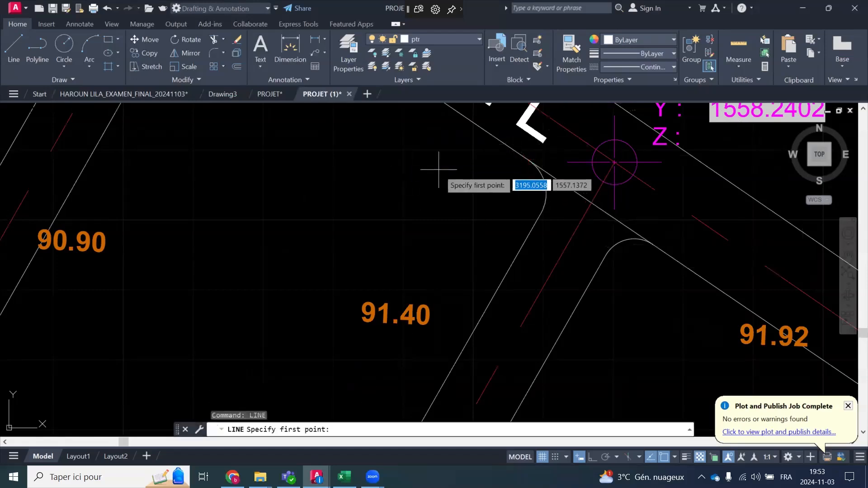
pyautogui.click(605, 256)
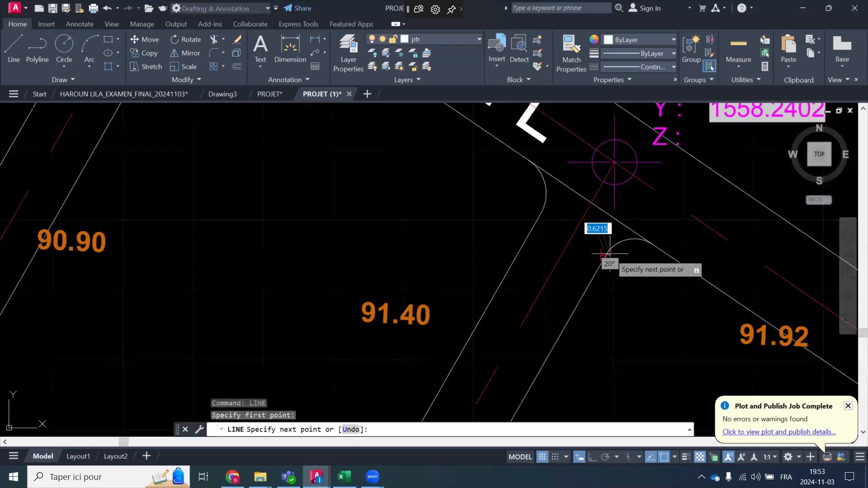
pyautogui.click(538, 218)
pyautogui.press('Escape')
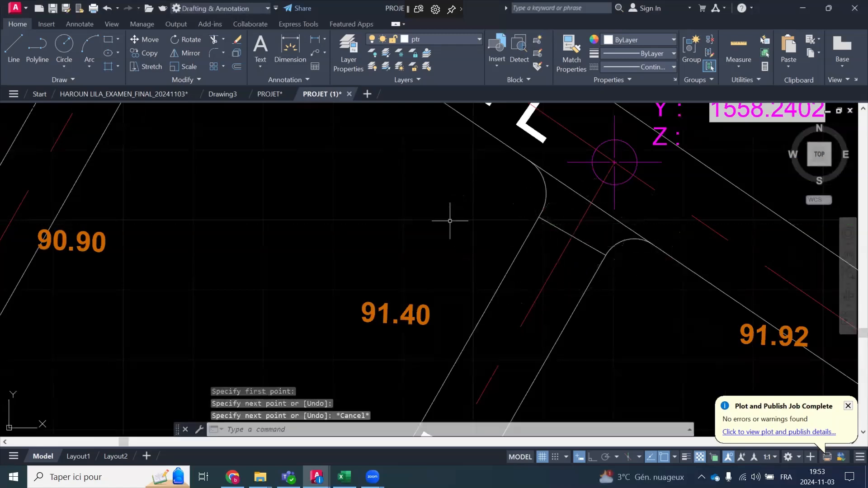
# Offset the new line across VOIE H by 20 toward station 11, and offset the resulting line by 20 again
pyautogui.click(237, 67)
pyautogui.press('Return')
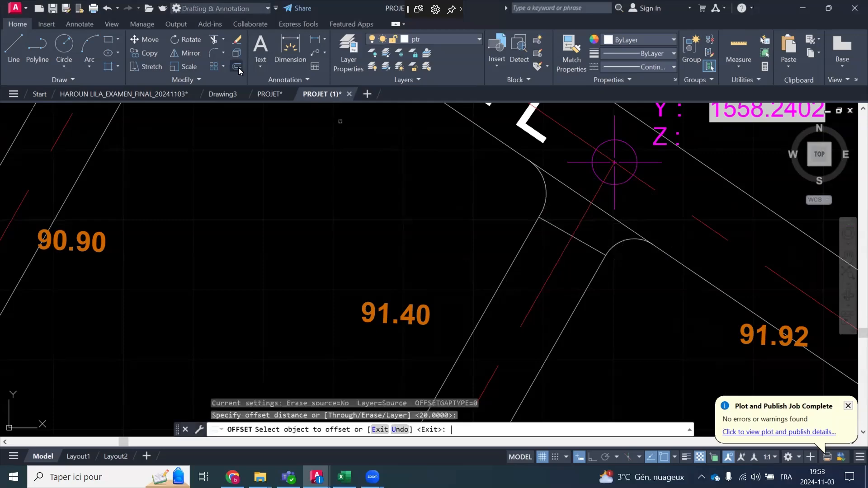
pyautogui.click(595, 249)
pyautogui.click(565, 287)
pyautogui.scroll(-3, 549, 282)
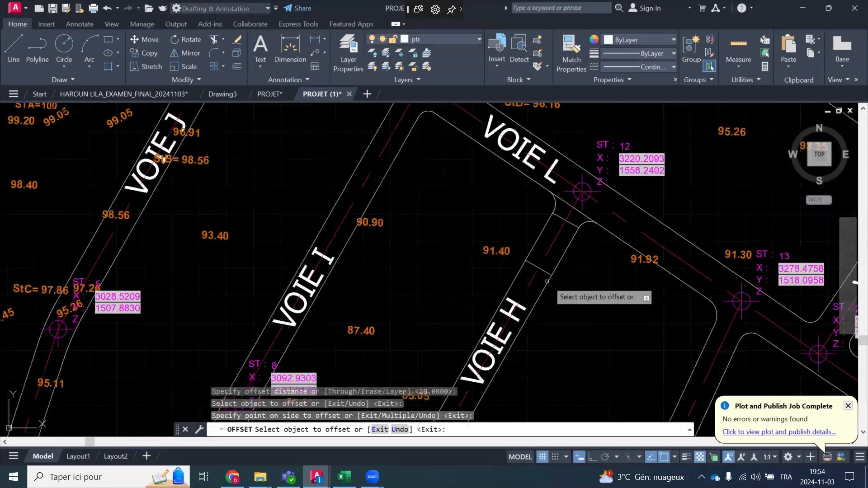
pyautogui.scroll(4, 547, 282)
pyautogui.click(540, 244)
pyautogui.click(518, 298)
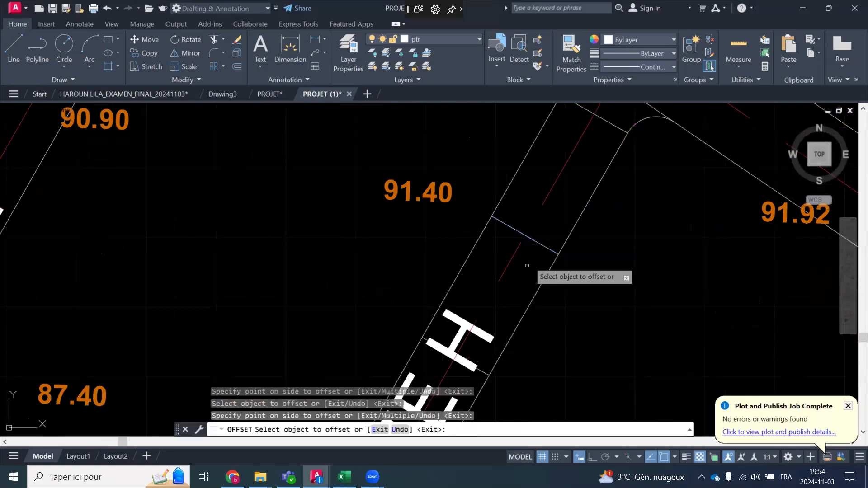
pyautogui.scroll(-5, 515, 256)
pyautogui.scroll(6, 515, 256)
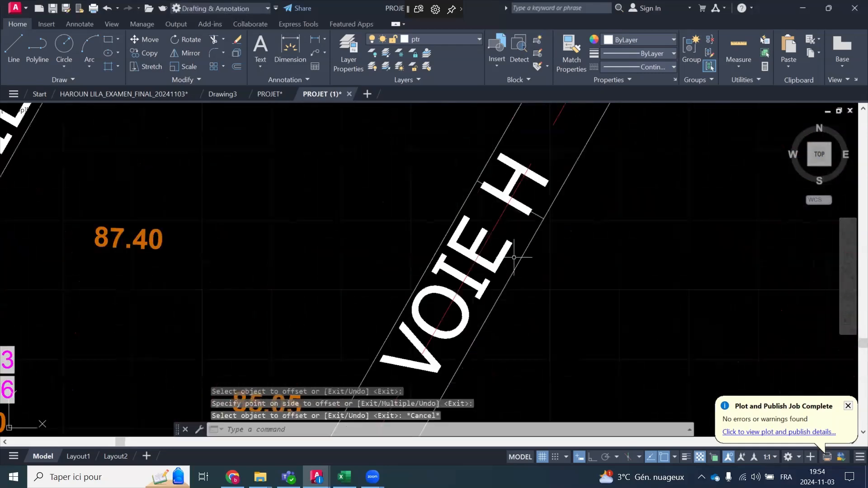
pyautogui.press('Escape')
# Move the VOIE H label off the street to its west side, clear of the profile lines
pyautogui.click(500, 248)
pyautogui.click(434, 217)
pyautogui.click(159, 39)
pyautogui.click(709, 319)
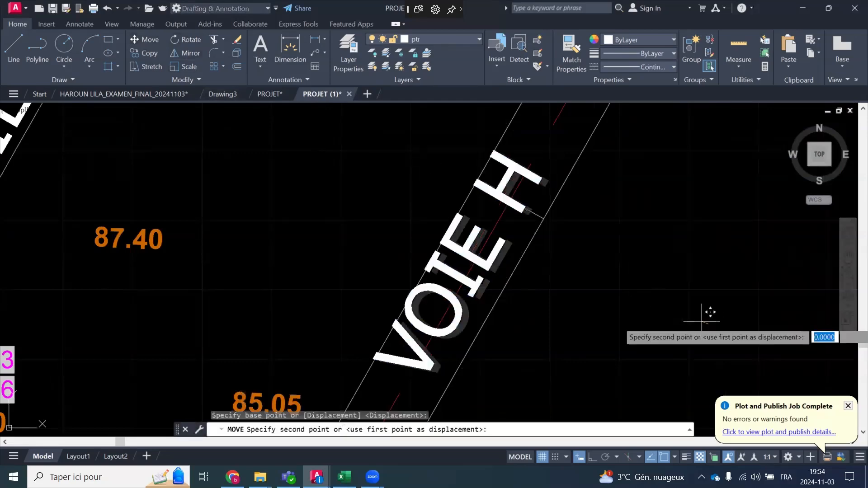
pyautogui.click(633, 283)
# Offset the line beside the VOIE H label by 20 toward station 11, and offset the resulting line by 20 as well
pyautogui.scroll(-6, 506, 288)
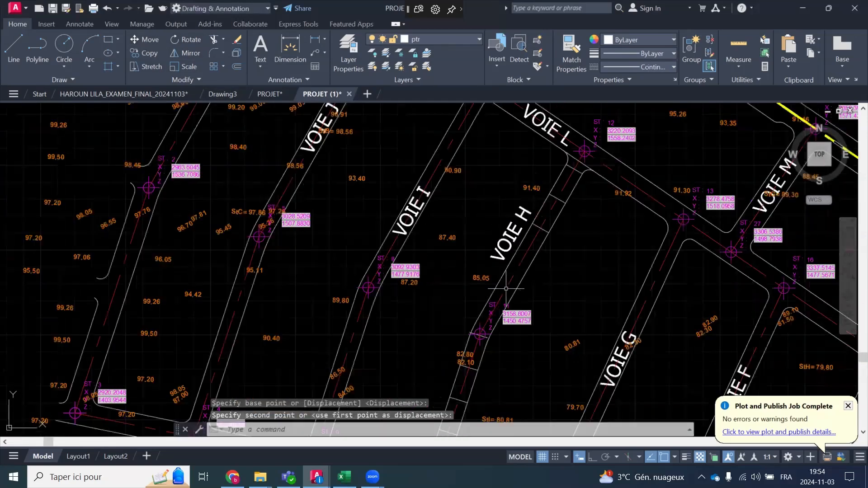
pyautogui.scroll(2, 575, 221)
pyautogui.click(239, 67)
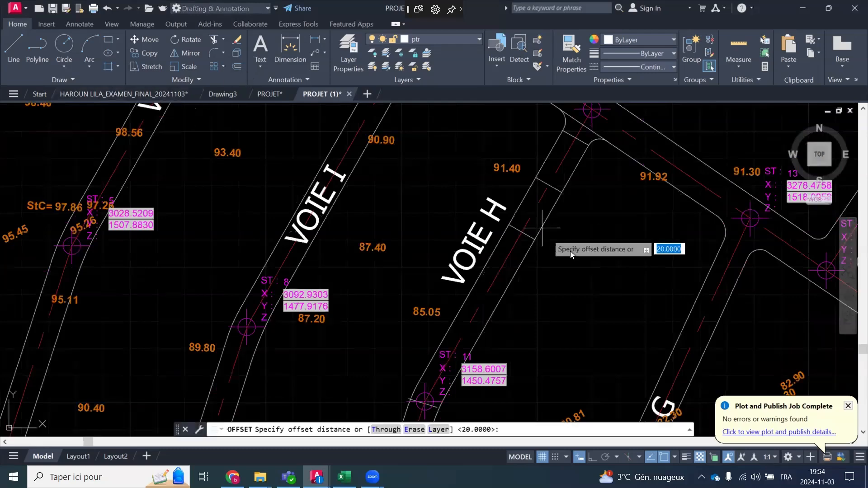
pyautogui.press('Return')
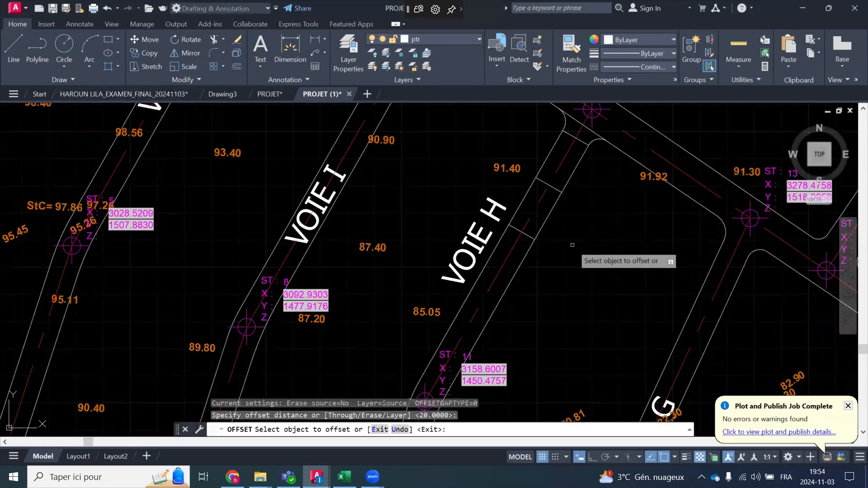
pyautogui.scroll(4, 584, 253)
pyautogui.click(468, 214)
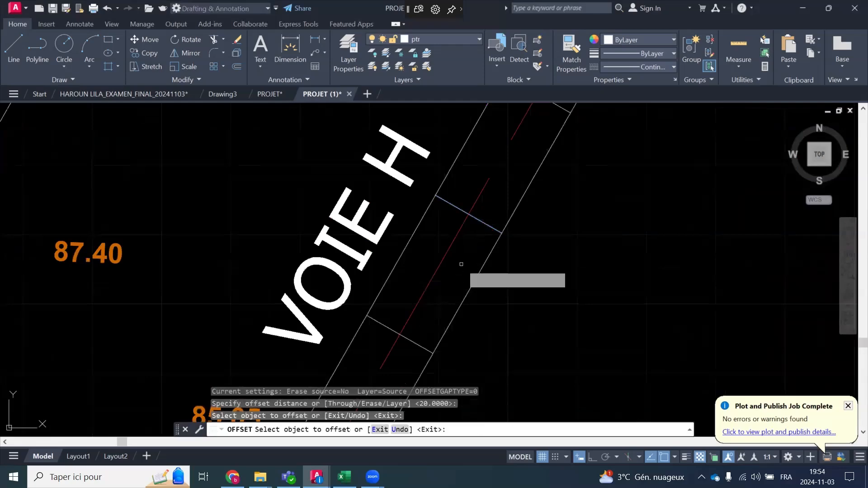
pyautogui.click(458, 258)
pyautogui.scroll(-5, 543, 118)
pyautogui.scroll(2, 510, 188)
pyautogui.click(510, 195)
pyautogui.click(506, 221)
# Offset the lowest line of the upper VOIE H stretch by 20 once more, ending just above station 11
pyautogui.scroll(5, 494, 217)
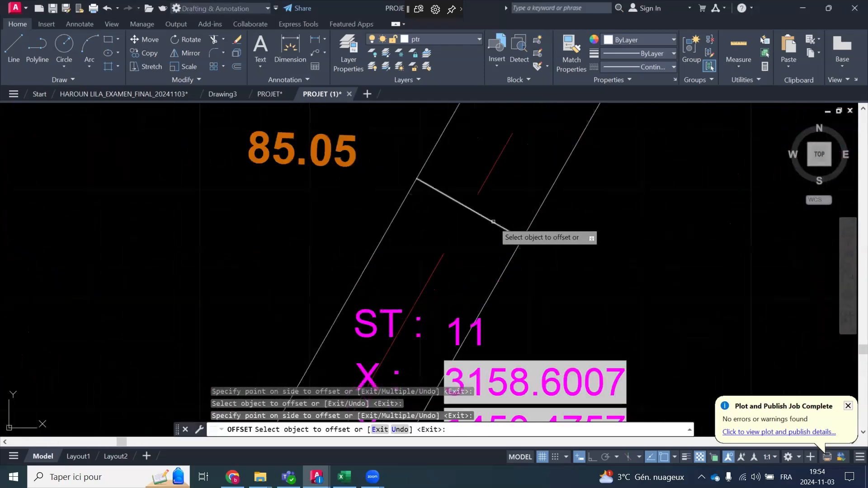
pyautogui.click(494, 217)
pyautogui.scroll(-5, 500, 201)
pyautogui.click(499, 332)
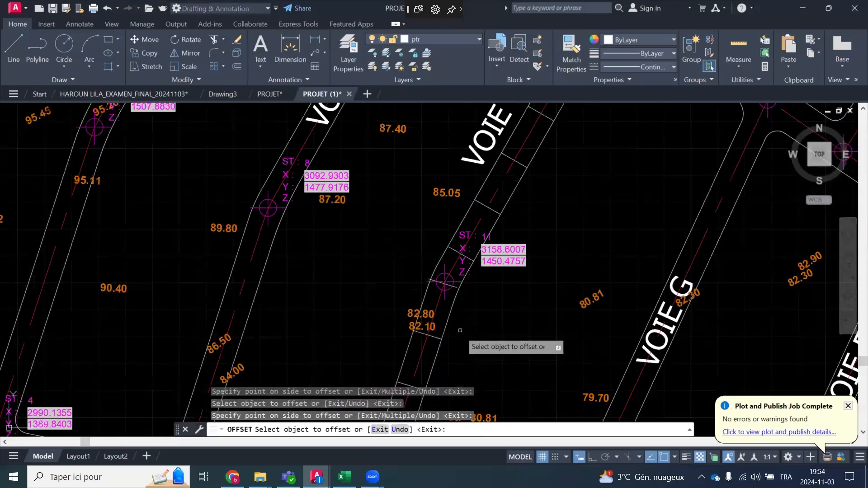
pyautogui.scroll(4, 457, 330)
pyautogui.click(435, 329)
pyautogui.click(529, 268)
pyautogui.press('Escape')
pyautogui.scroll(-4, 489, 337)
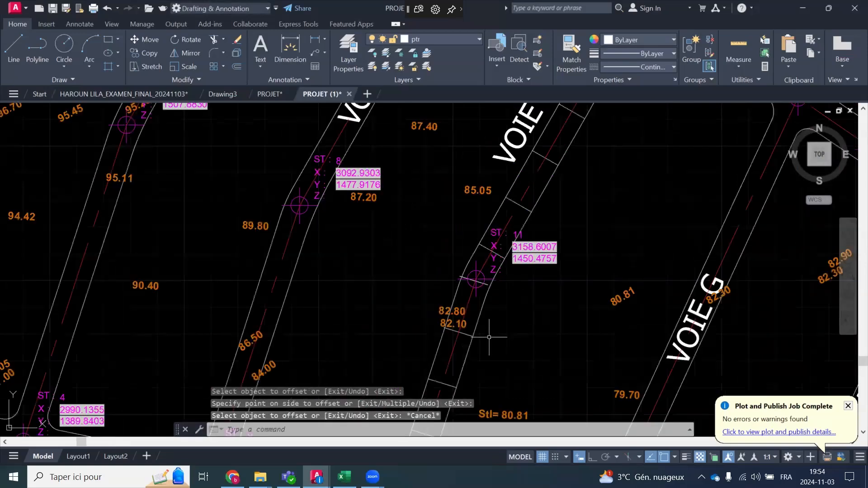
# Examine how the profile line and the street axis meet at the bend of VOIE H at station 11
pyautogui.scroll(-2, 490, 337)
pyautogui.scroll(2, 503, 251)
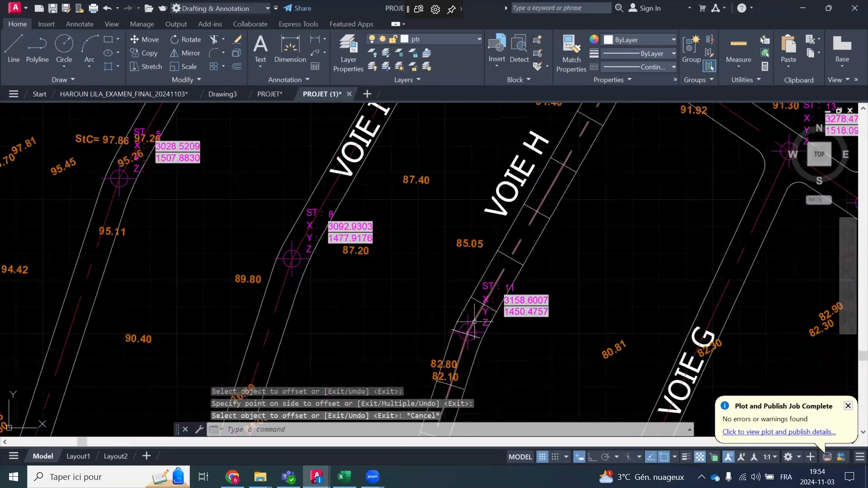
pyautogui.scroll(3, 475, 320)
pyautogui.click(458, 349)
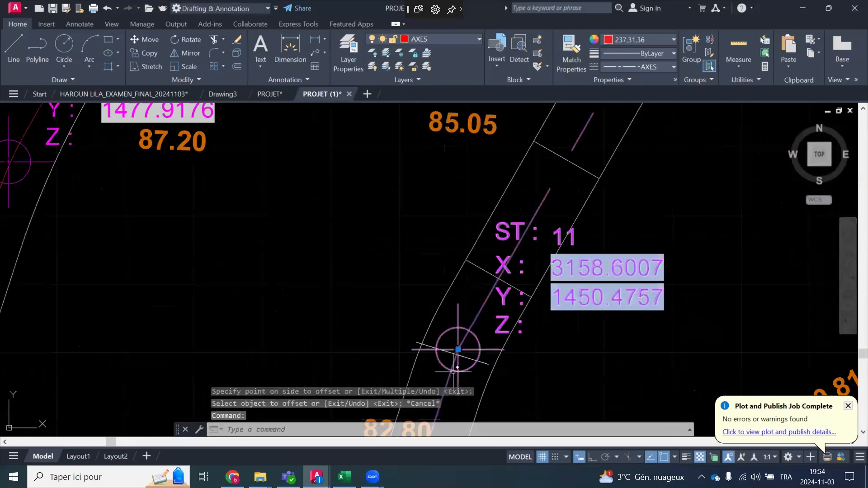
pyautogui.scroll(3, 452, 378)
pyautogui.scroll(5, 466, 258)
pyautogui.scroll(-7, 468, 318)
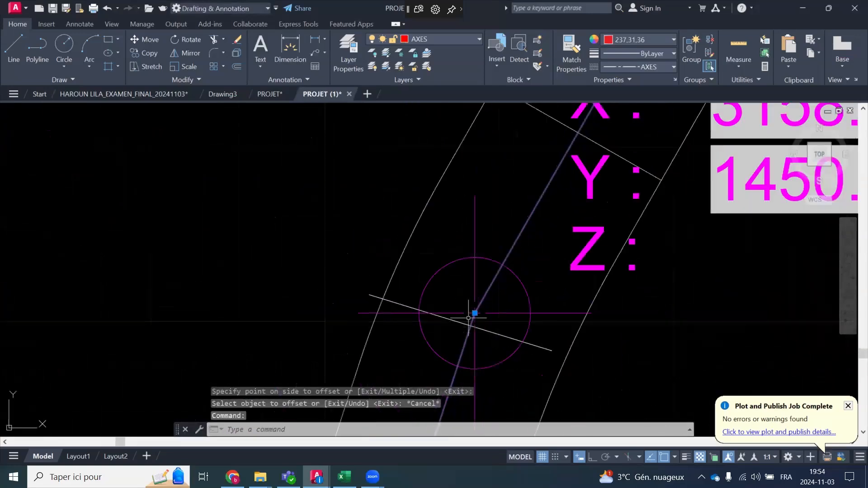
pyautogui.scroll(-6, 480, 276)
pyautogui.press('Escape')
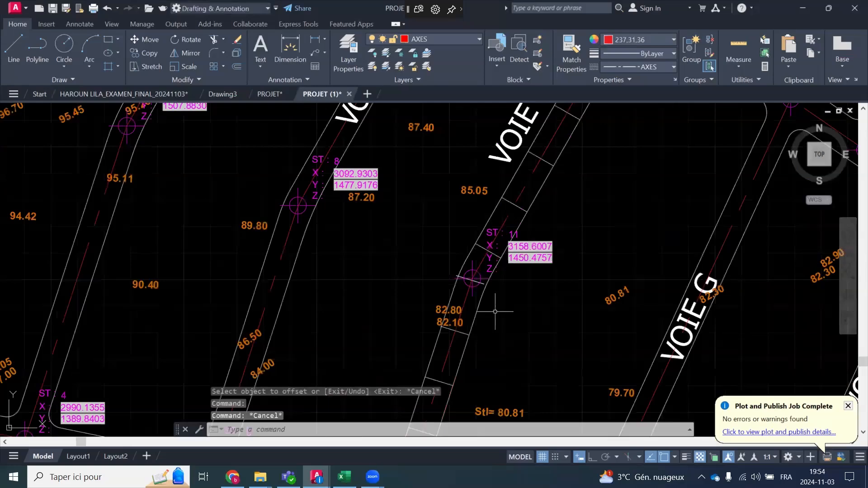
pyautogui.scroll(5, 489, 275)
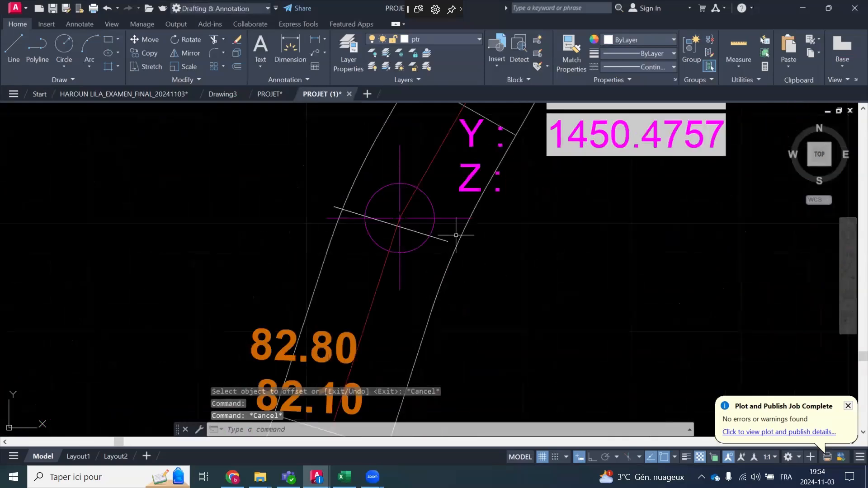
pyautogui.scroll(-4, 386, 213)
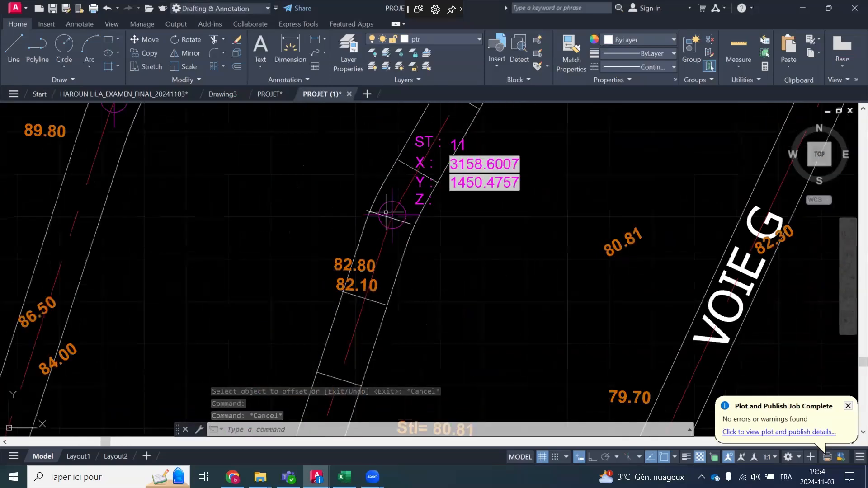
# Fillet the two VOIE H axis lines at station 11 with a radius of 50
pyautogui.click(211, 53)
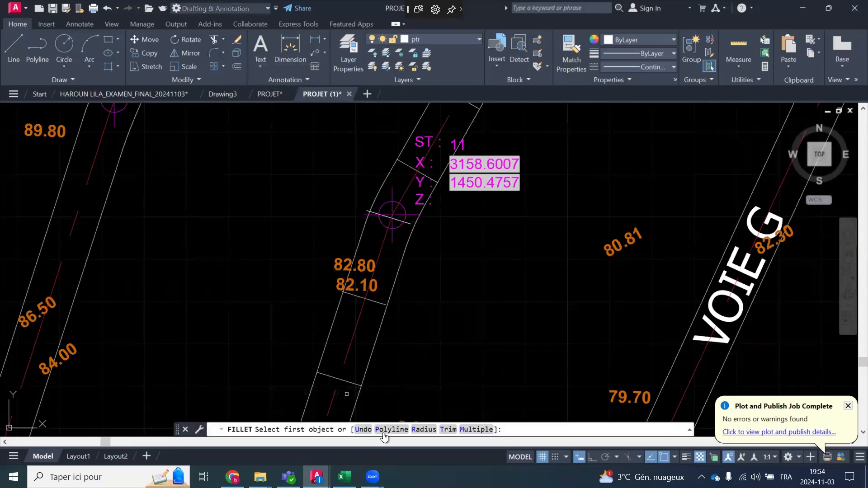
pyautogui.click(424, 429)
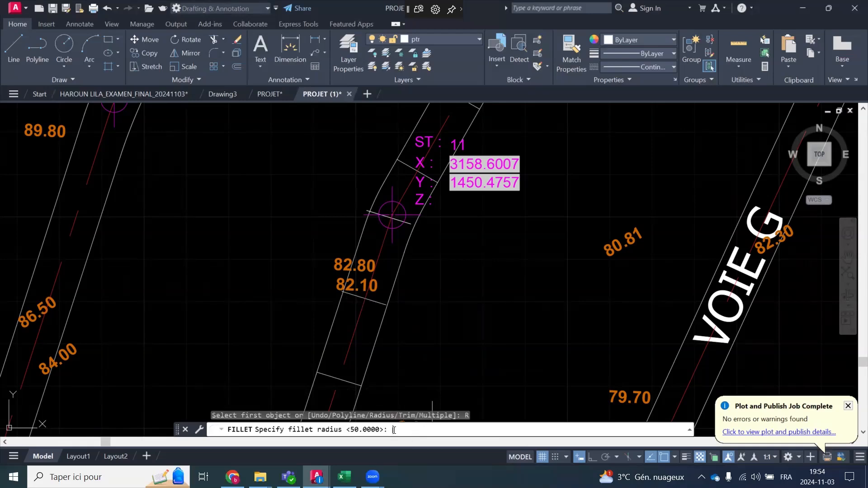
pyautogui.press('Return')
pyautogui.scroll(5, 390, 233)
pyautogui.click(372, 248)
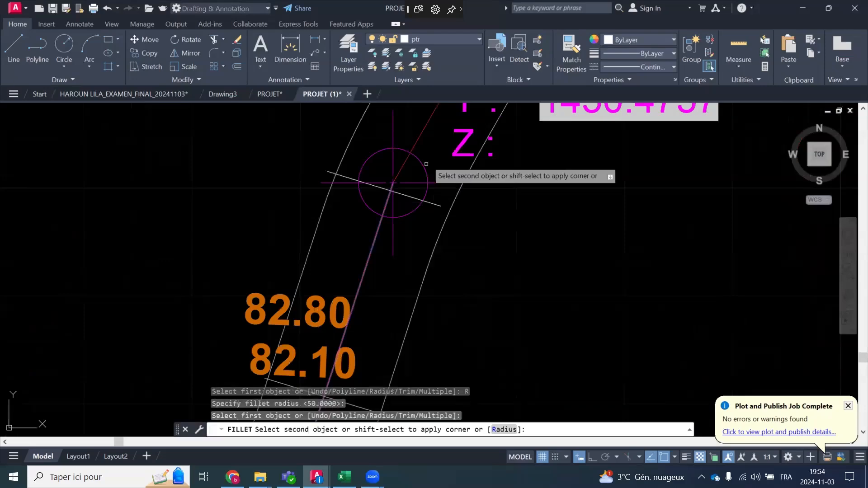
pyautogui.click(419, 140)
pyautogui.scroll(-4, 465, 248)
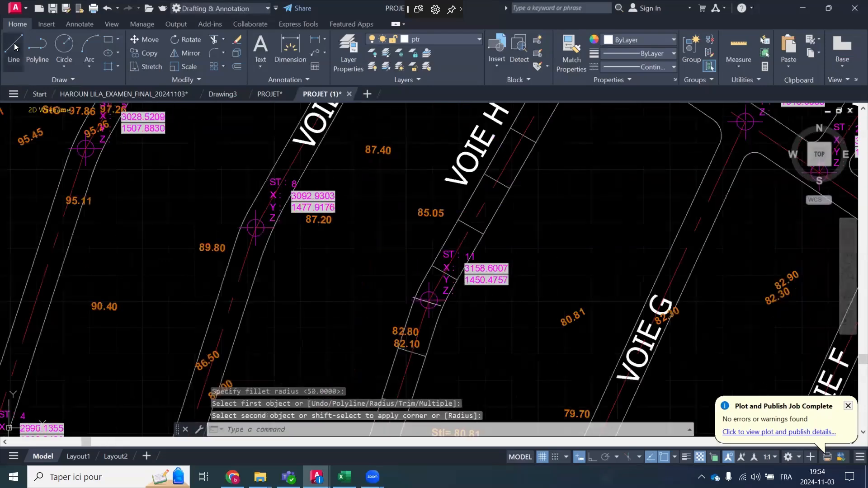
pyautogui.scroll(6, 464, 285)
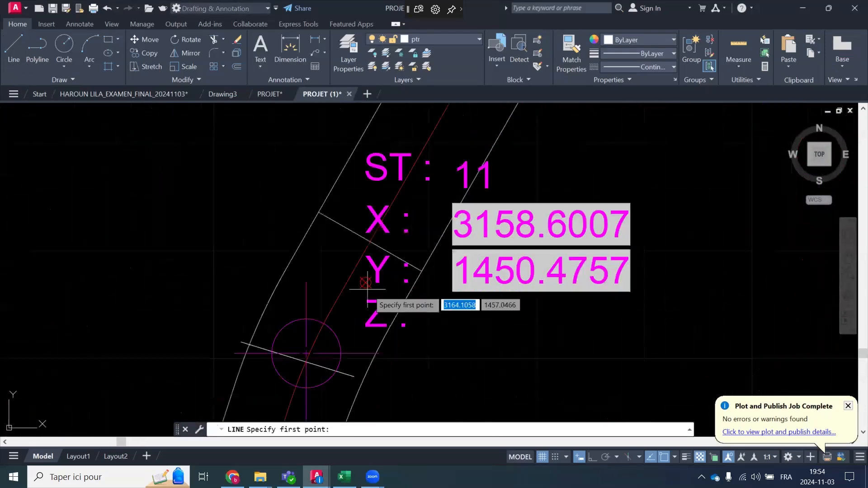
pyautogui.press('Escape')
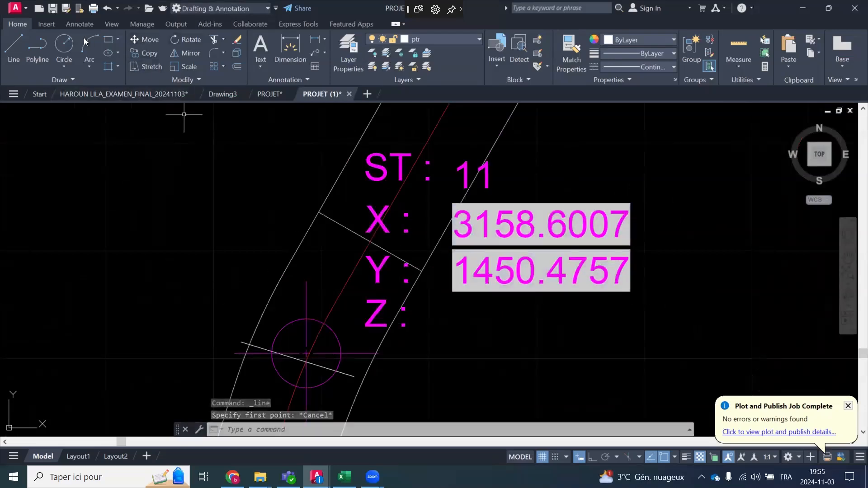
pyautogui.click(18, 42)
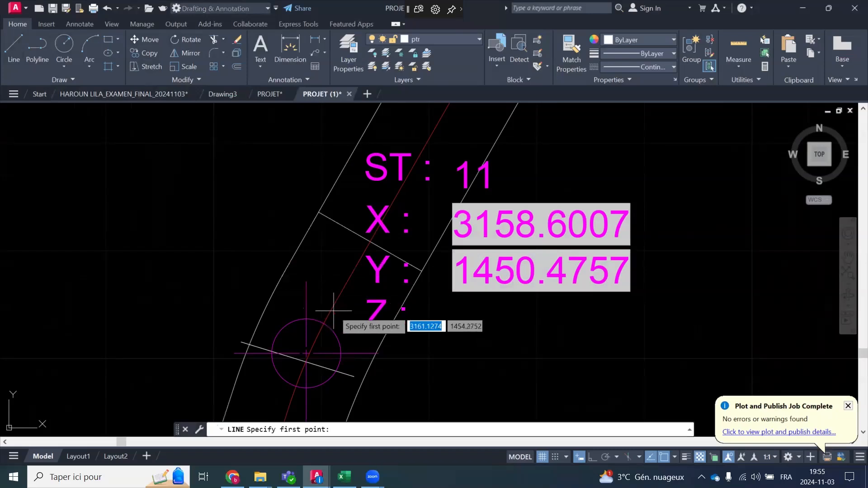
pyautogui.click(338, 293)
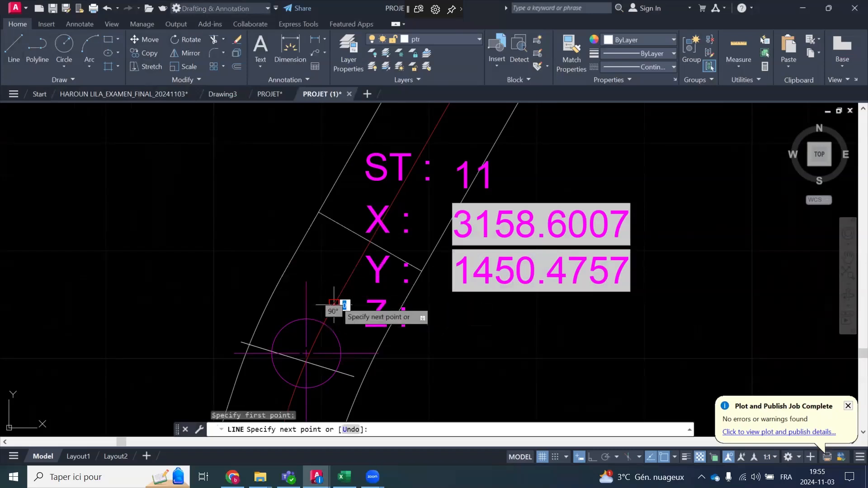
pyautogui.scroll(-4, 338, 278)
pyautogui.press('Escape')
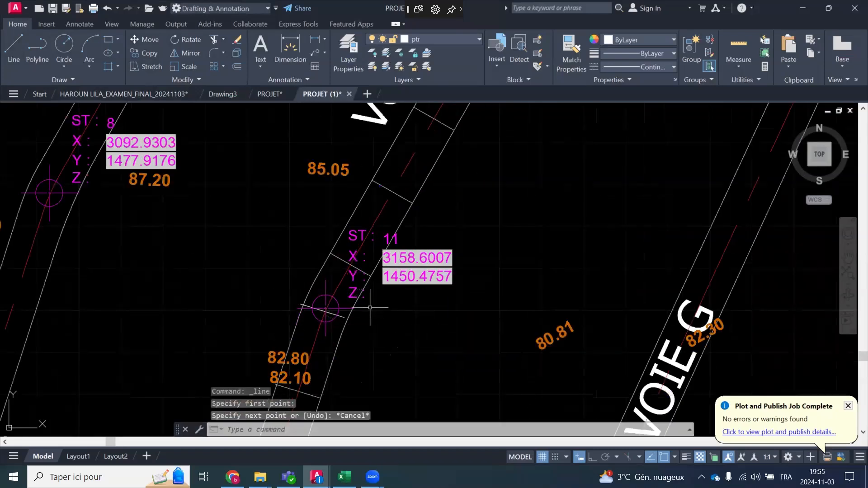
pyautogui.scroll(2, 347, 302)
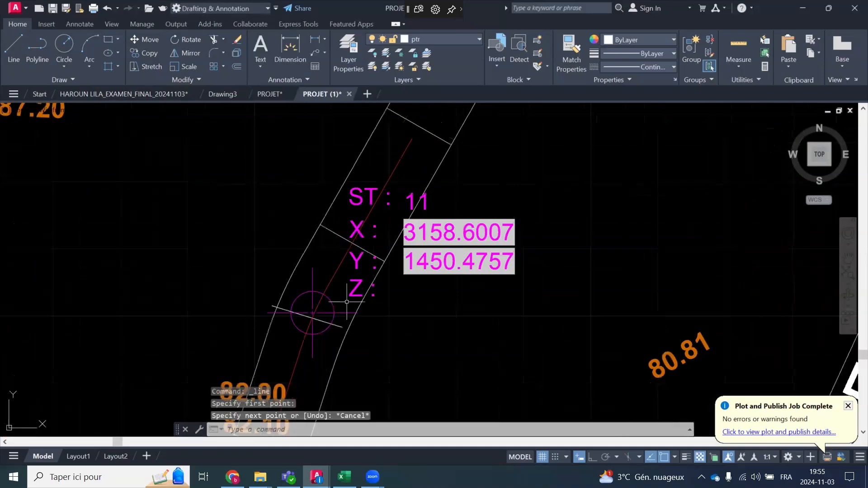
# Add a center mark to the curve of VOIE H at station 11
pyautogui.click(80, 25)
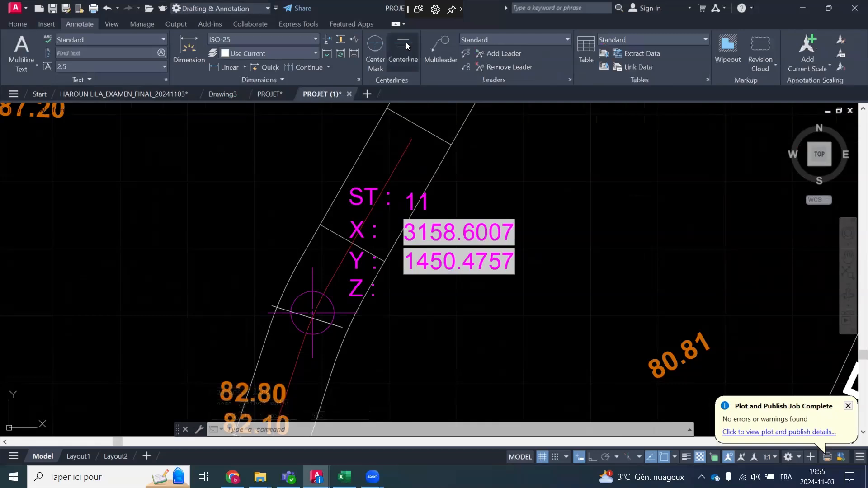
pyautogui.click(378, 45)
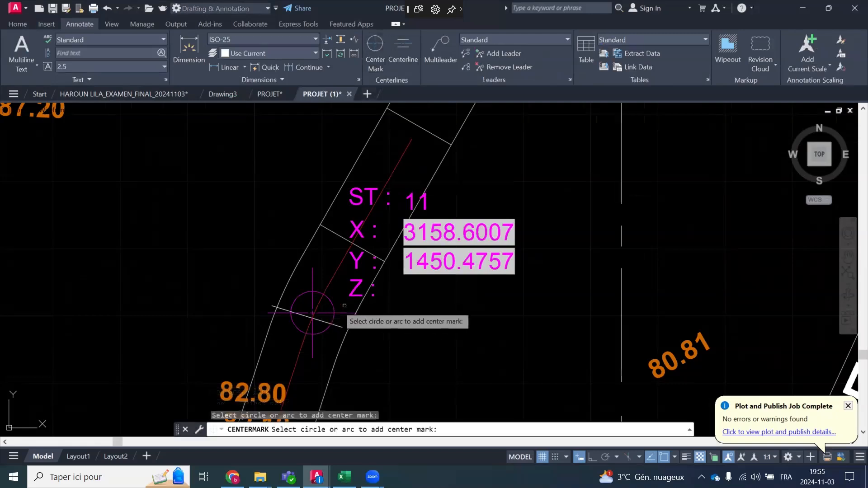
pyautogui.scroll(-4, 344, 306)
pyautogui.scroll(-2, 477, 252)
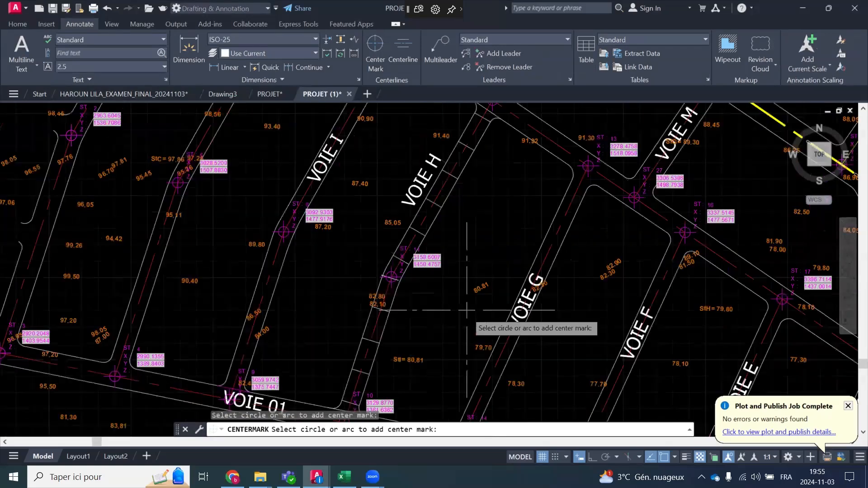
pyautogui.scroll(3, 467, 311)
pyautogui.press('Escape')
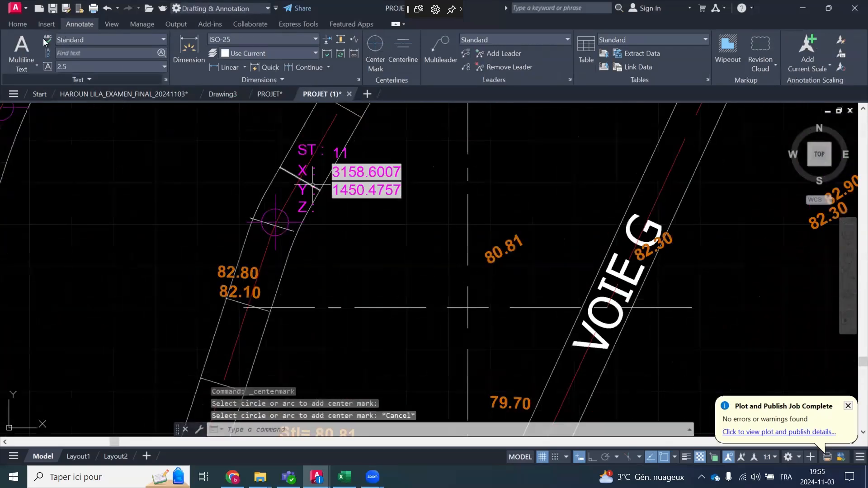
pyautogui.click(22, 26)
pyautogui.click(14, 45)
pyautogui.scroll(2, 468, 307)
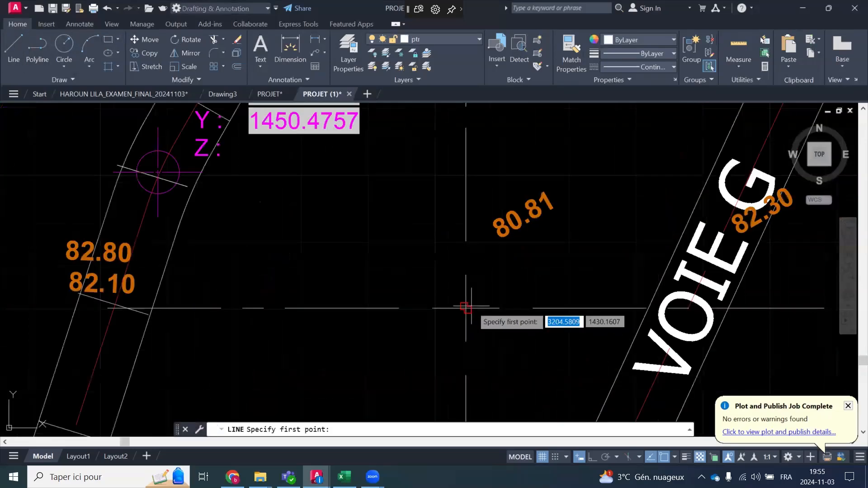
pyautogui.click(465, 308)
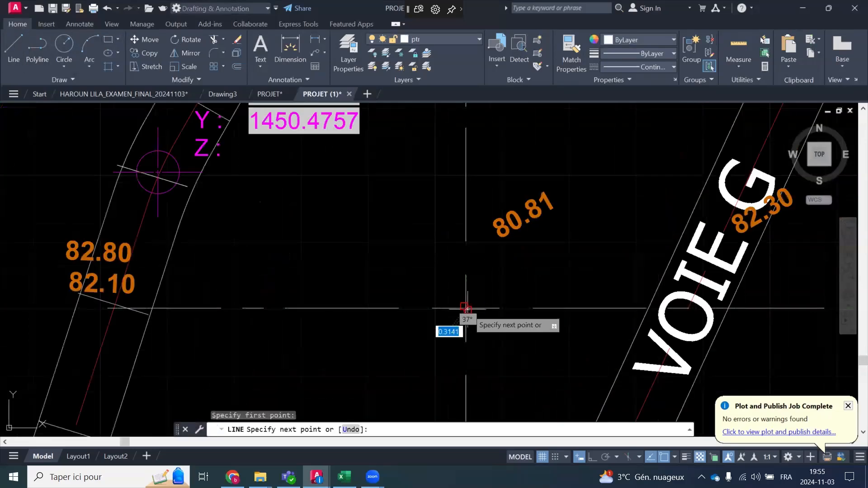
pyautogui.scroll(-3, 466, 312)
pyautogui.scroll(3, 365, 262)
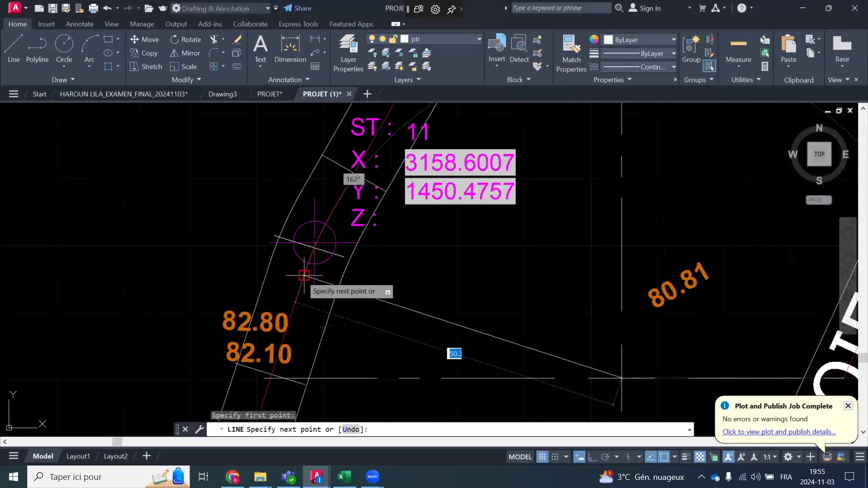
pyautogui.scroll(5, 302, 276)
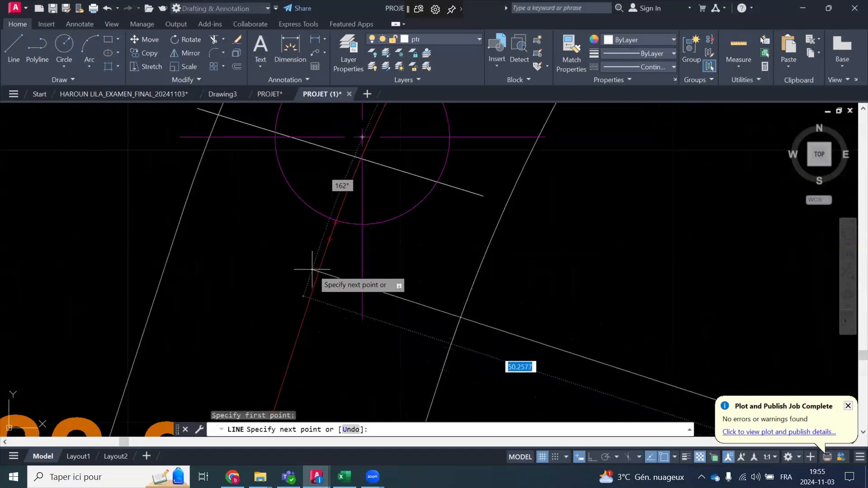
pyautogui.press('Escape')
# Explode the filleted VOIE H axis at station 11 into separate straight lines and an arc
pyautogui.click(346, 198)
pyautogui.scroll(3, 345, 194)
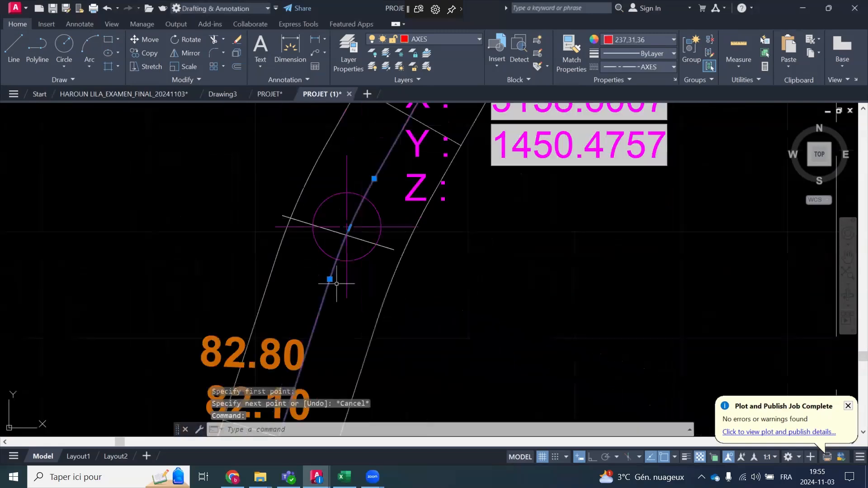
pyautogui.click(237, 55)
pyautogui.press('Escape')
pyautogui.scroll(4, 361, 241)
pyautogui.click(336, 226)
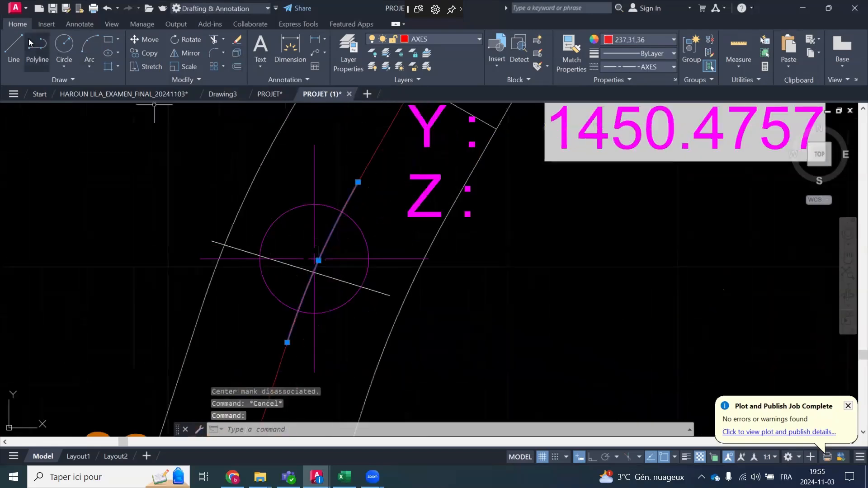
# Draw a radius line from the lower end of the axis arc at station 11 to the curve's center point
pyautogui.click(17, 47)
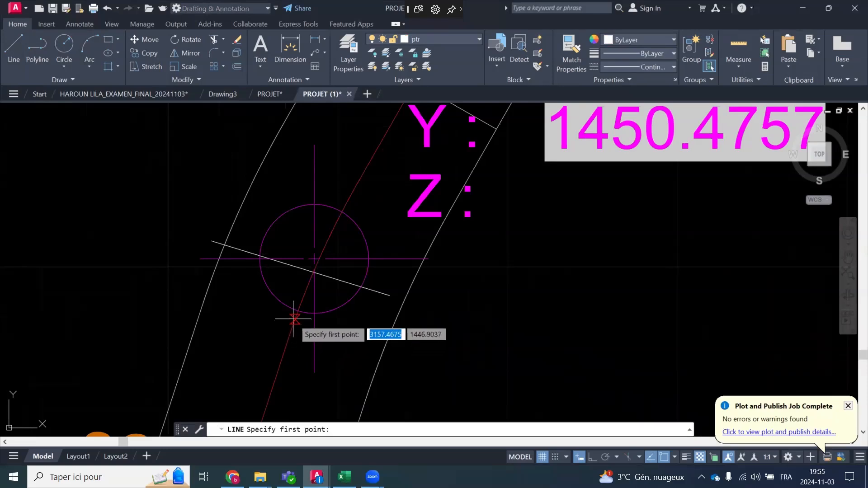
pyautogui.click(287, 342)
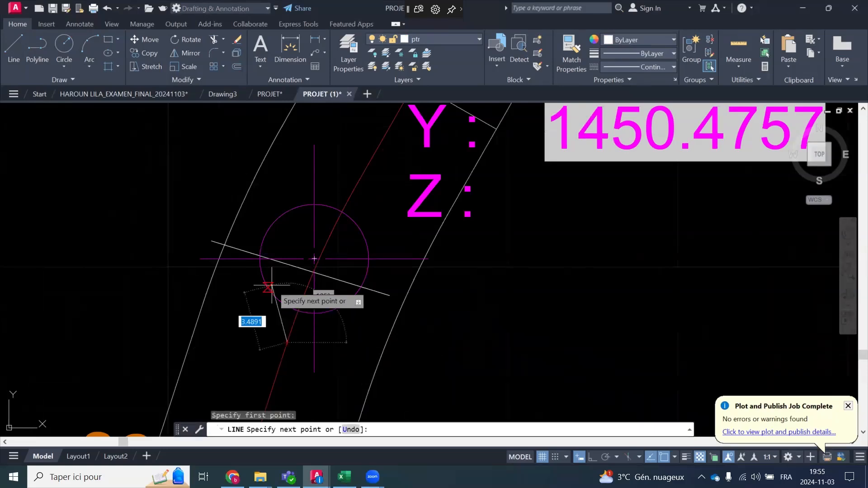
pyautogui.scroll(-6, 246, 298)
pyautogui.scroll(3, 561, 368)
pyautogui.scroll(2, 561, 368)
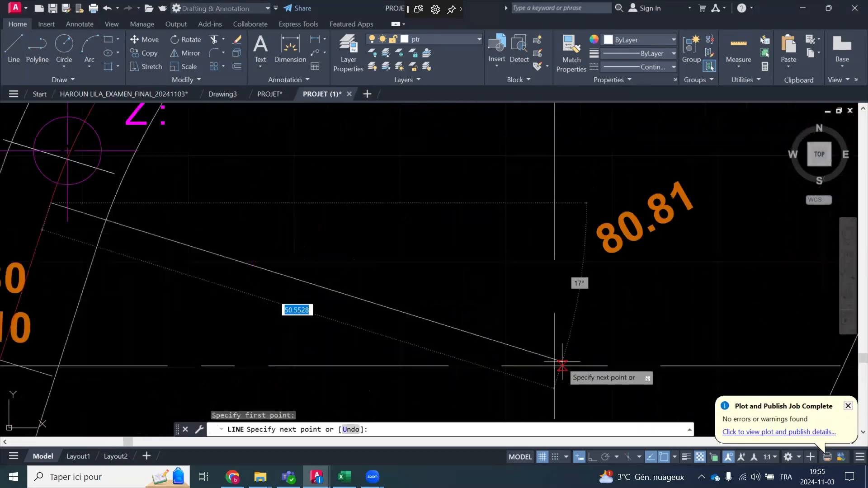
pyautogui.press('Escape')
pyautogui.scroll(-2, 320, 334)
pyautogui.scroll(-2, 398, 357)
pyautogui.scroll(4, 238, 264)
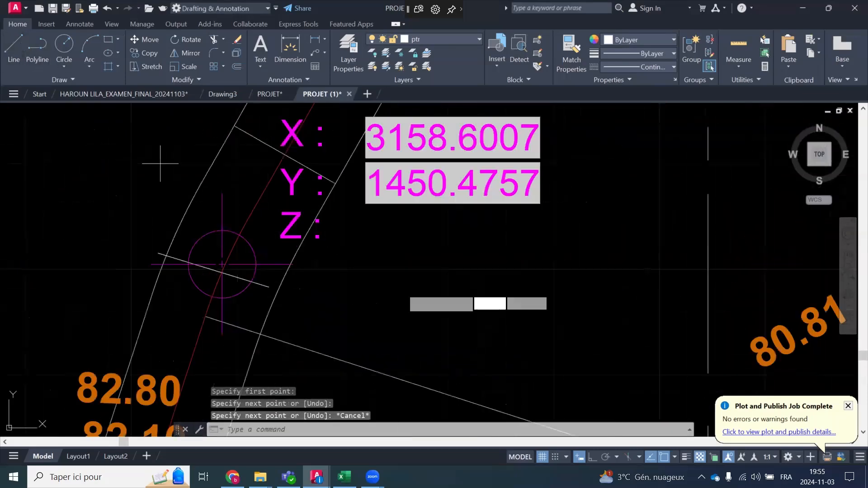
# Draw a radius line 50 long from the curve's center point to the upper end of the axis arc
pyautogui.click(13, 45)
pyautogui.scroll(-3, 542, 320)
pyautogui.scroll(4, 558, 364)
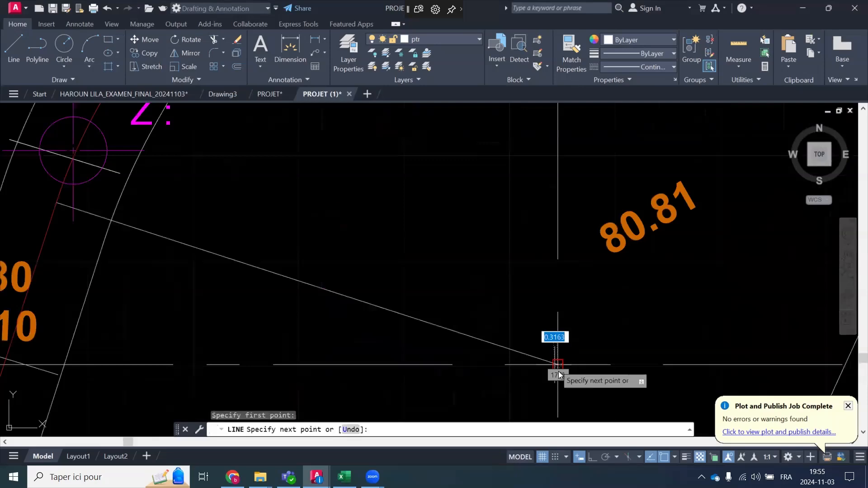
pyautogui.click(558, 364)
pyautogui.scroll(-2, 558, 366)
pyautogui.scroll(4, 277, 241)
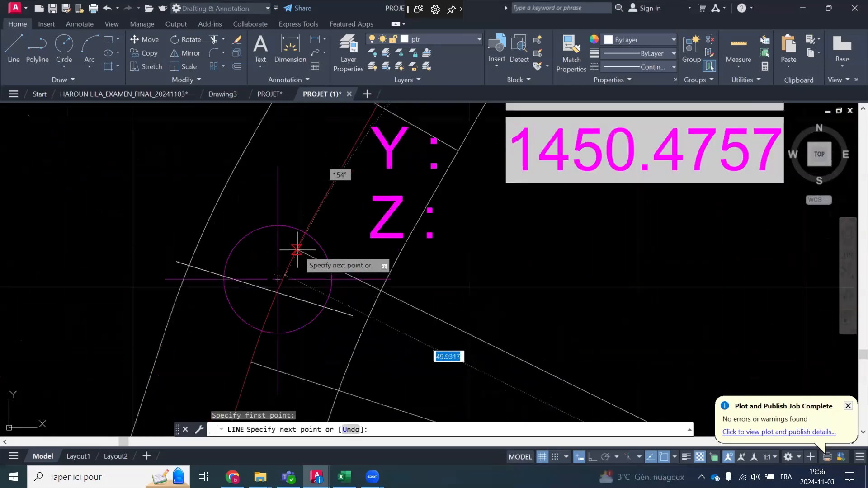
pyautogui.write('50')
pyautogui.press('Return')
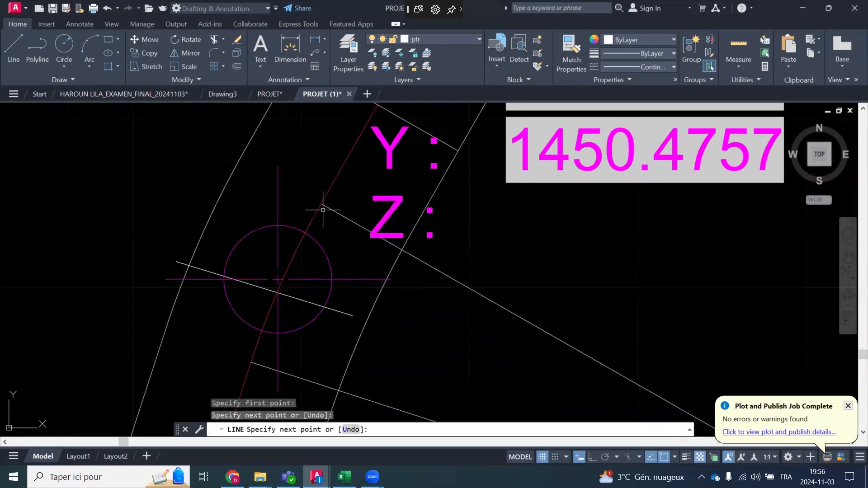
pyautogui.press('Escape')
# Recolour the two straight VOIE H axis lines on either side of the arc yellow, leaving the arc out
pyautogui.click(292, 257)
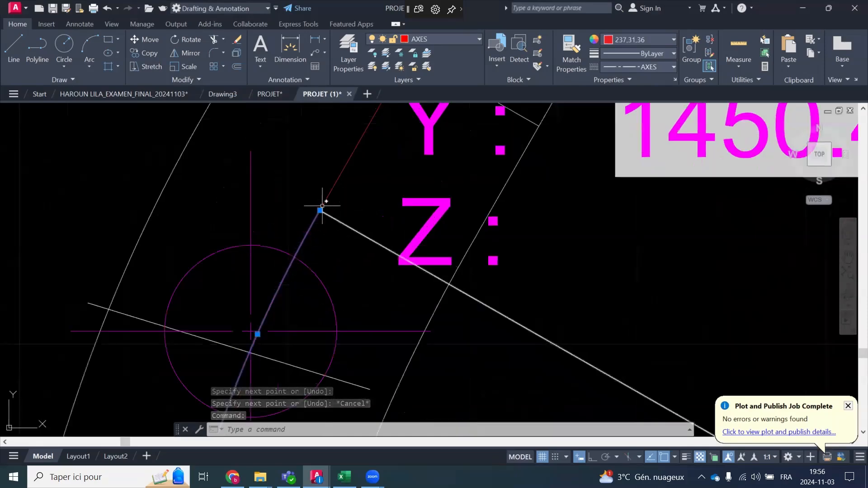
pyautogui.scroll(5, 322, 199)
pyautogui.scroll(-5, 302, 206)
pyautogui.press('Escape')
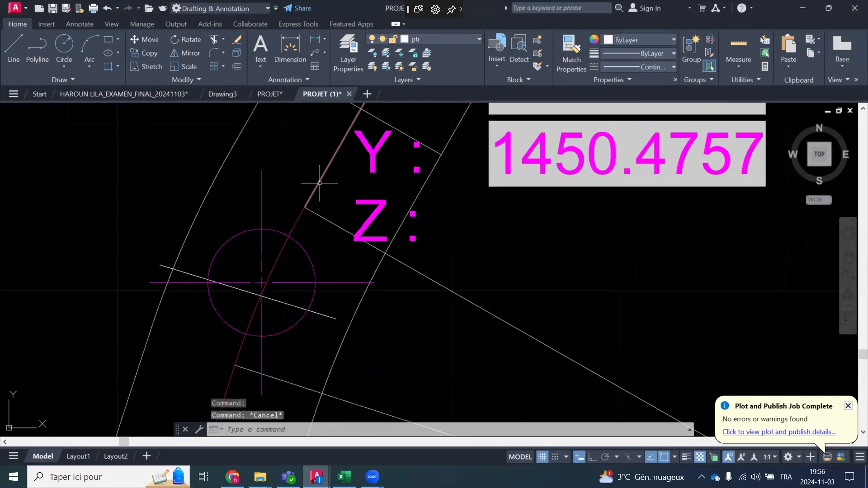
pyautogui.scroll(-5, 312, 188)
pyautogui.scroll(3, 289, 264)
pyautogui.click(261, 279)
pyautogui.scroll(-4, 271, 273)
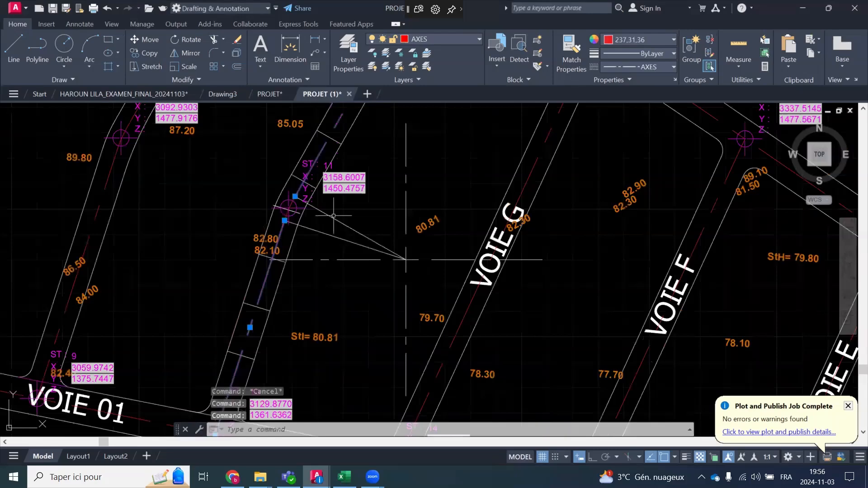
pyautogui.click(633, 42)
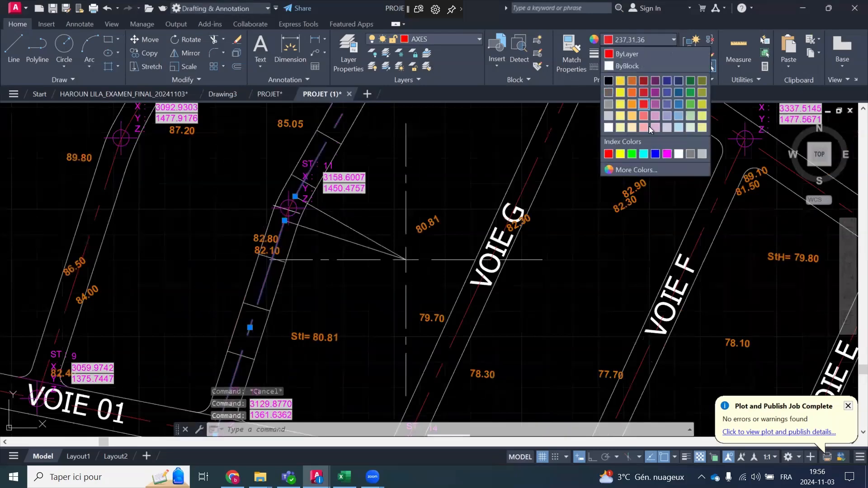
pyautogui.click(625, 154)
pyautogui.press('Escape')
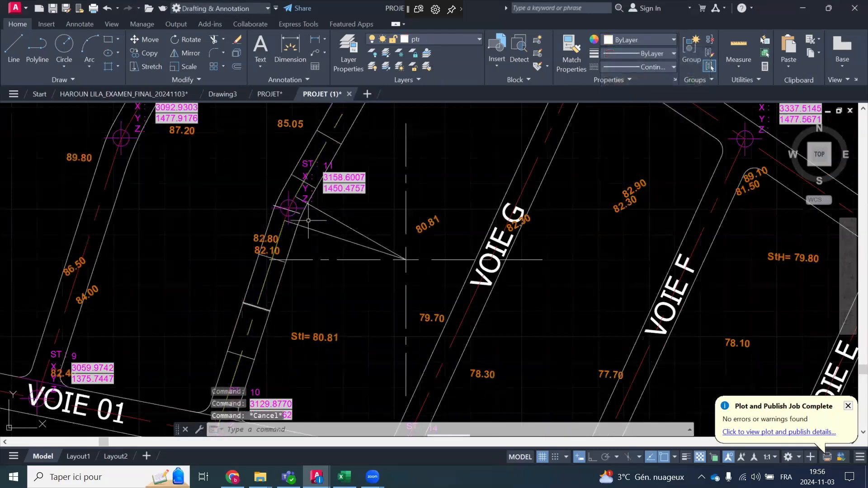
# Measure the distance from the curve's center point to the upper end of the axis arc at station 11
pyautogui.scroll(2, 308, 223)
pyautogui.scroll(5, 319, 161)
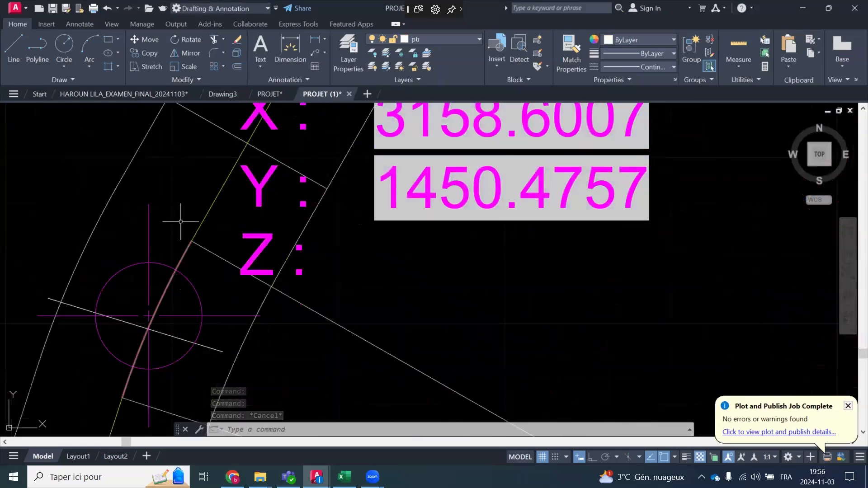
pyautogui.scroll(-8, 180, 201)
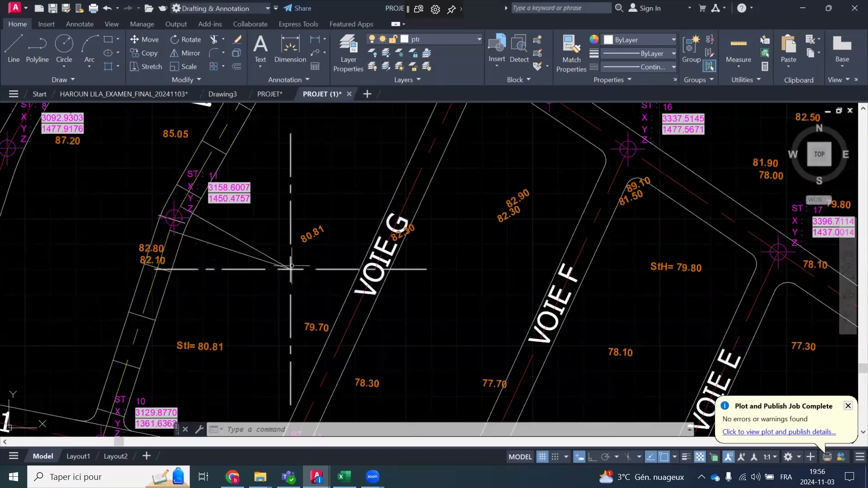
pyautogui.scroll(3, 199, 242)
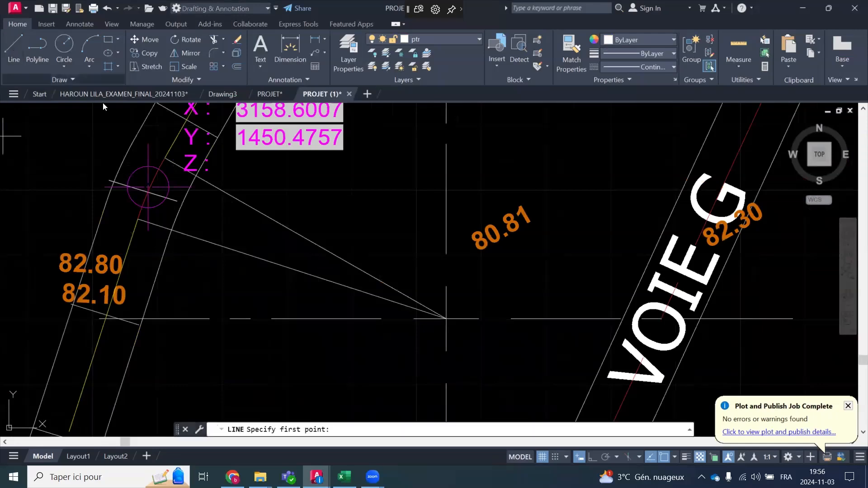
pyautogui.press('Escape')
pyautogui.scroll(3, 184, 176)
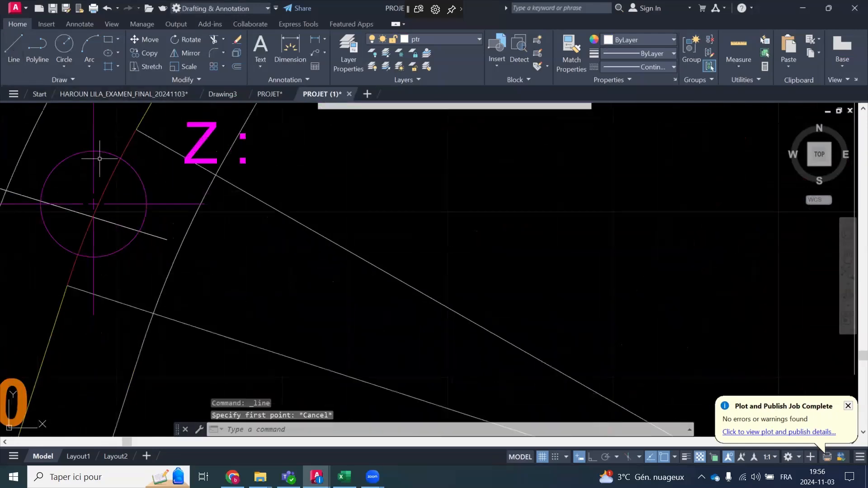
pyautogui.scroll(-3, 179, 231)
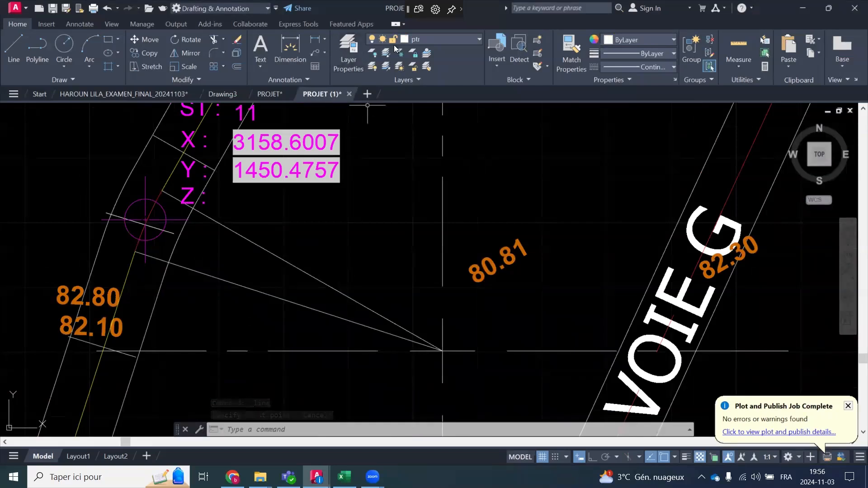
pyautogui.click(739, 61)
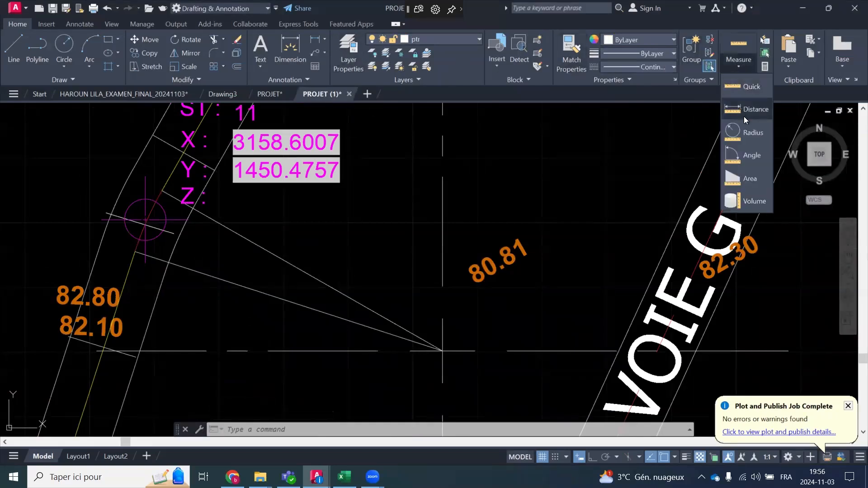
pyautogui.click(745, 111)
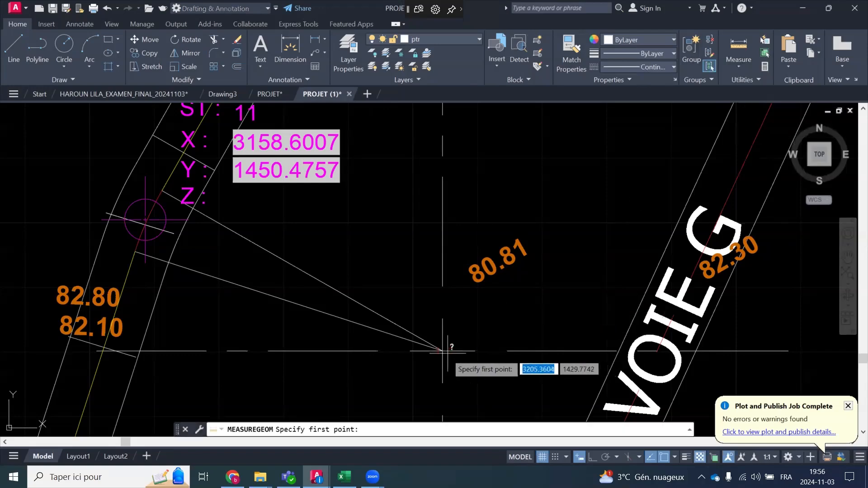
pyautogui.click(442, 351)
pyautogui.scroll(4, 146, 199)
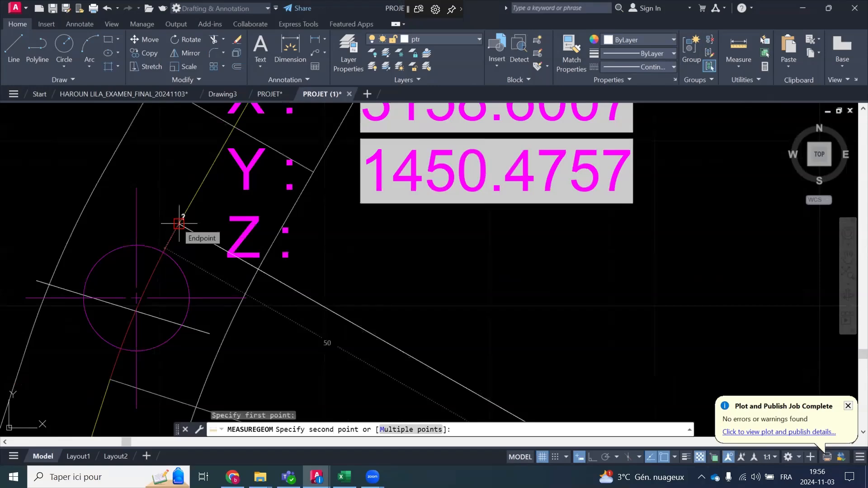
pyautogui.press('Escape')
# Draw a third line from the curve's center to the axis arc, between the two existing radius lines
pyautogui.scroll(-4, 179, 223)
pyautogui.click(14, 45)
pyautogui.scroll(5, 299, 285)
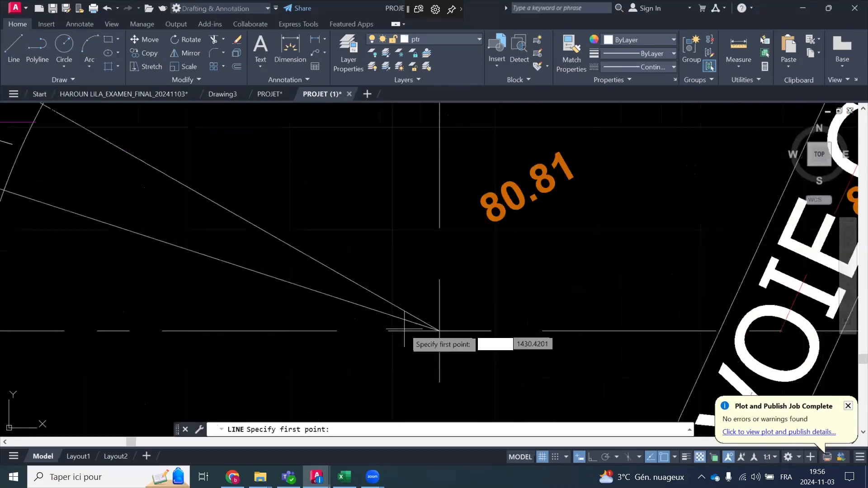
pyautogui.click(439, 331)
pyautogui.scroll(-4, 457, 344)
pyautogui.scroll(5, 287, 237)
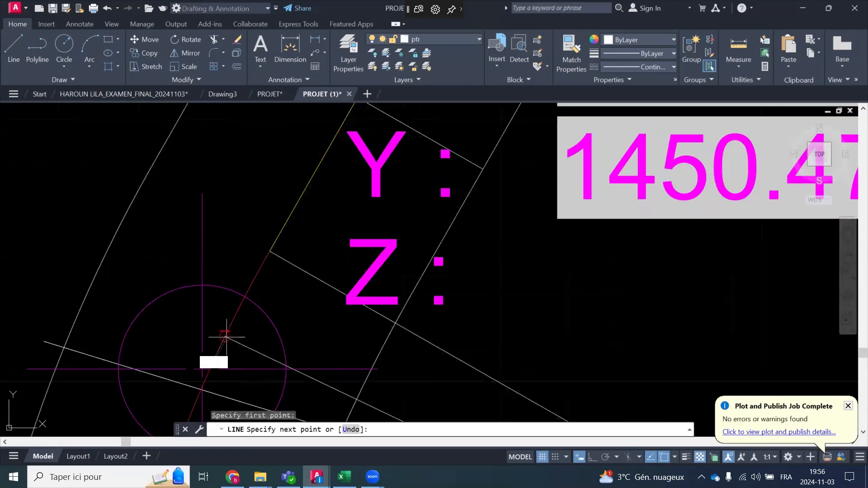
pyautogui.click(224, 336)
# Draw a narrow arrowhead outline at the arc end of the middle radius line, its closing side about 0.42 long
pyautogui.scroll(-4, 249, 325)
pyautogui.scroll(8, 257, 312)
pyautogui.scroll(4, 257, 311)
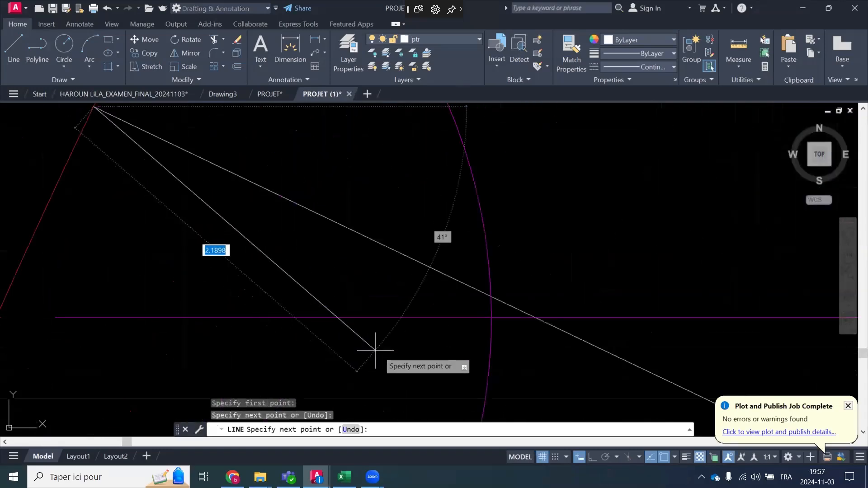
pyautogui.click(435, 347)
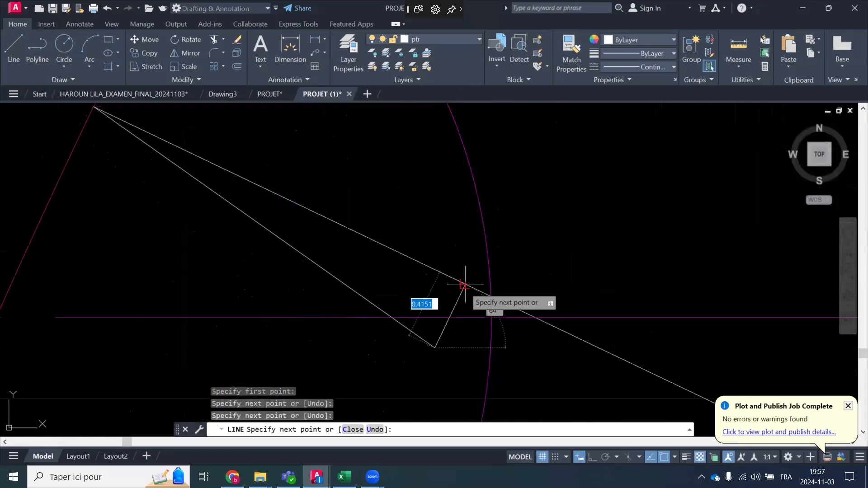
pyautogui.click(465, 285)
pyautogui.press('Escape')
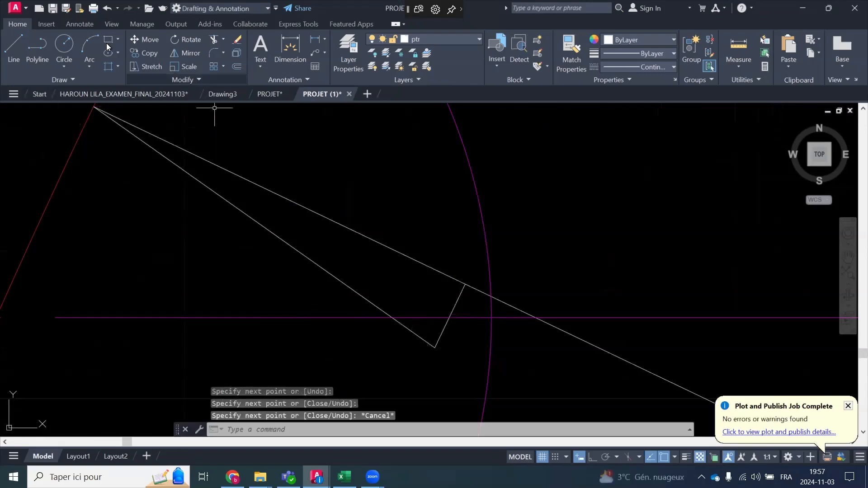
# Fill the small arrowhead at the arc with a SOLID hatch
pyautogui.click(119, 68)
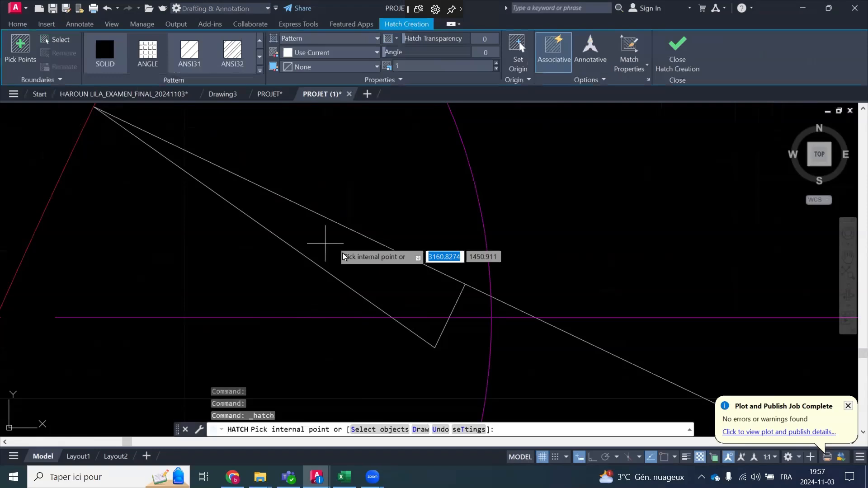
pyautogui.click(319, 252)
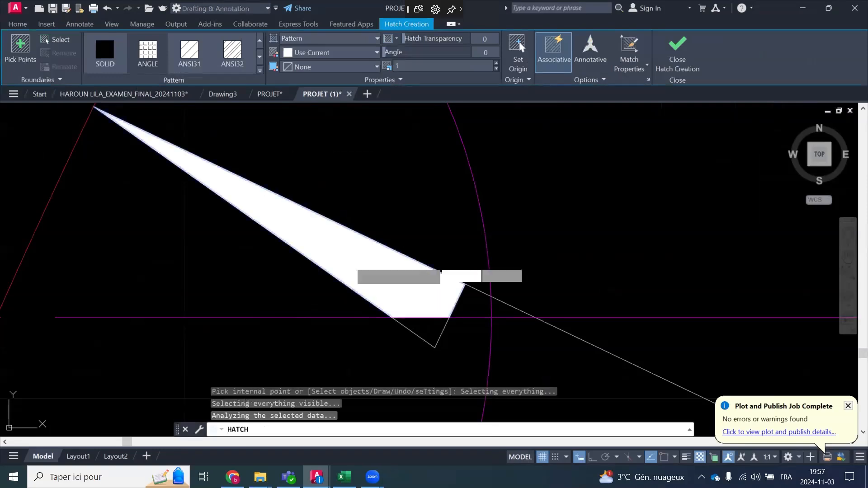
pyautogui.scroll(2, 465, 340)
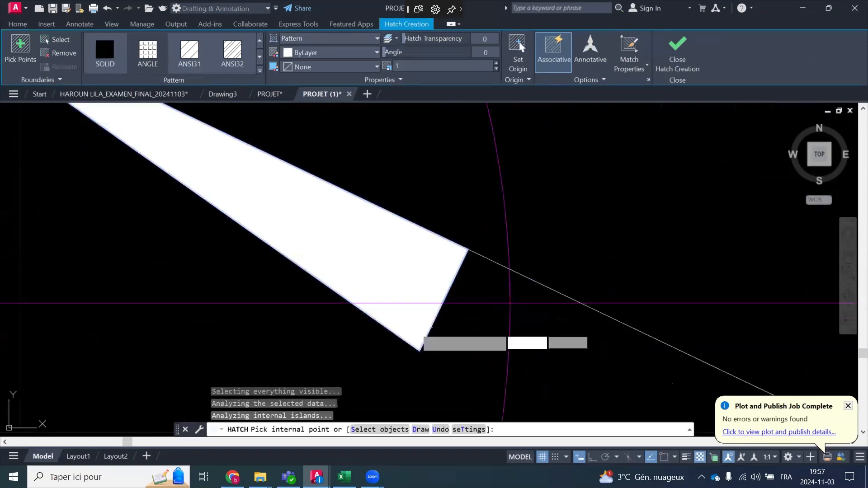
pyautogui.scroll(-5, 418, 328)
pyautogui.press('Escape')
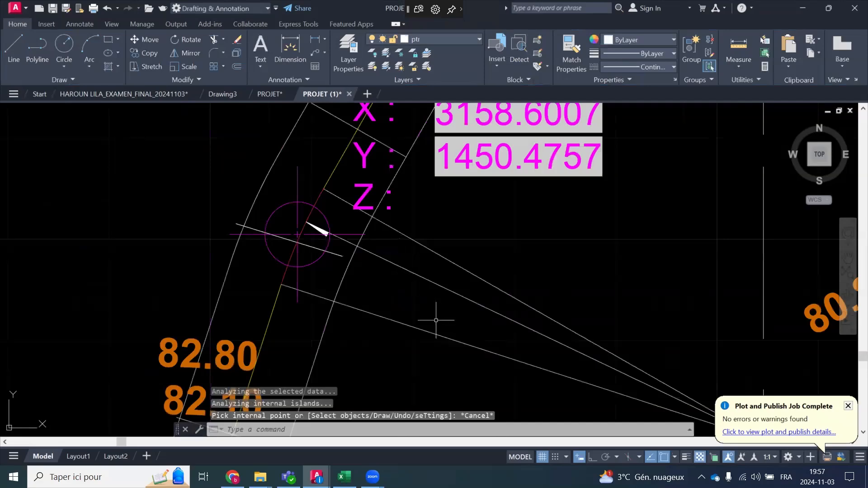
# Erase the two outer radius lines at station 11, leaving the middle line with the arrowhead
pyautogui.click(432, 314)
pyautogui.click(409, 344)
pyautogui.click(489, 239)
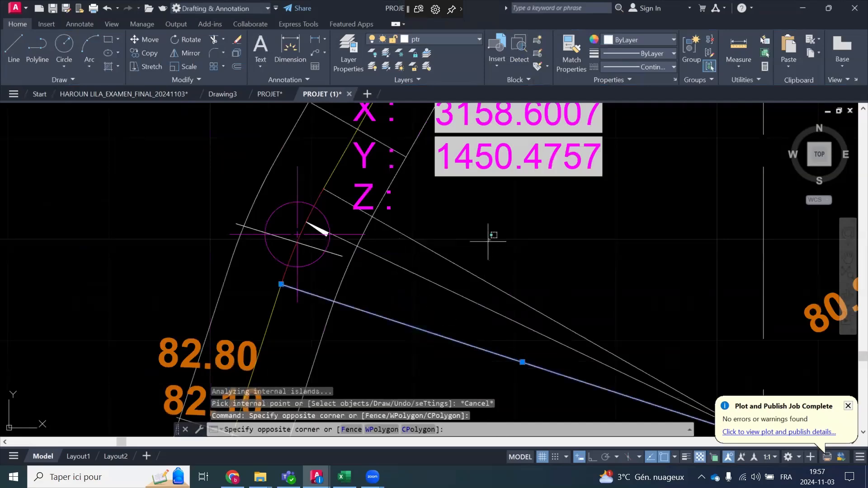
pyautogui.click(466, 270)
pyautogui.scroll(-5, 434, 260)
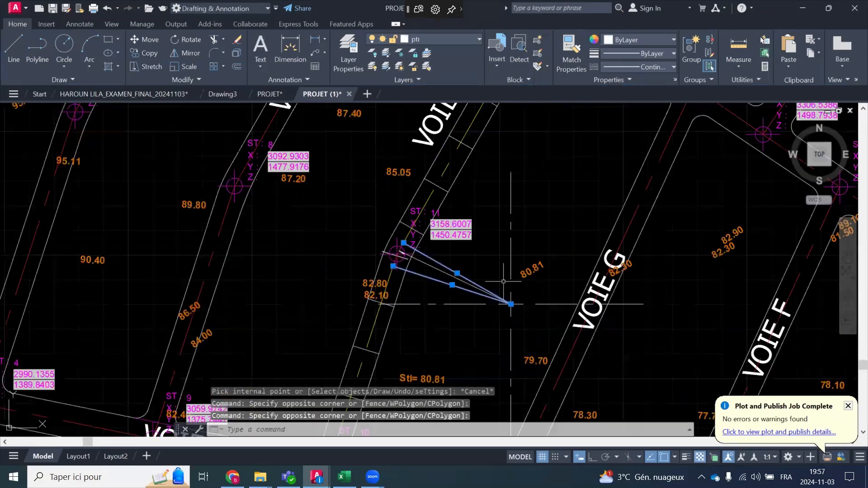
pyautogui.press('Delete')
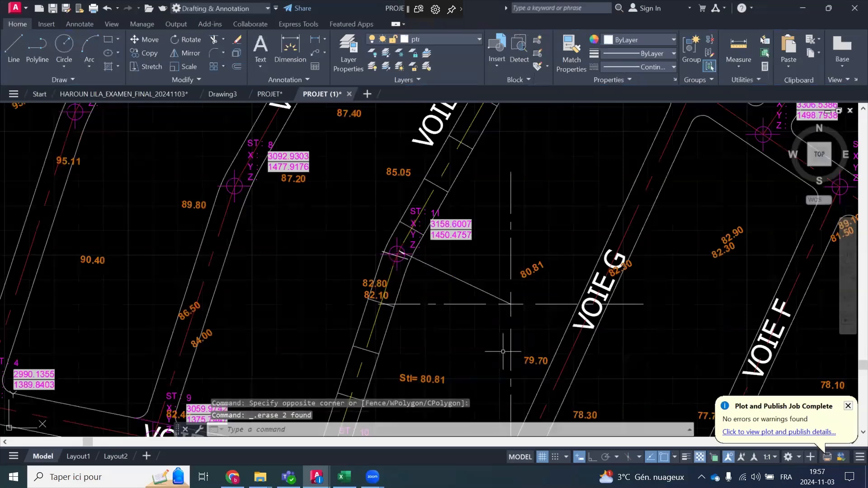
# Erase the dashed center mark at the center point of the station 11 curve
pyautogui.scroll(4, 519, 326)
pyautogui.click(556, 271)
pyautogui.click(531, 304)
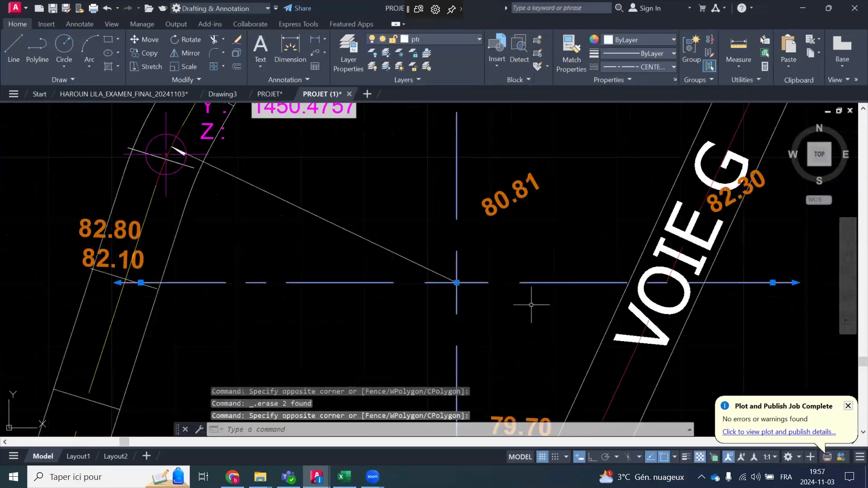
pyautogui.press('Delete')
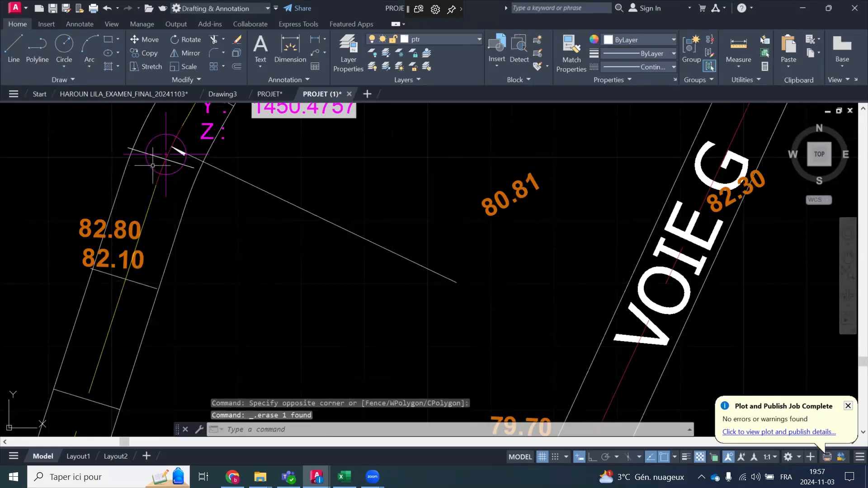
# Copy the station 11 marker block from its center to the curve's center point at the end of the radius line
pyautogui.click(164, 154)
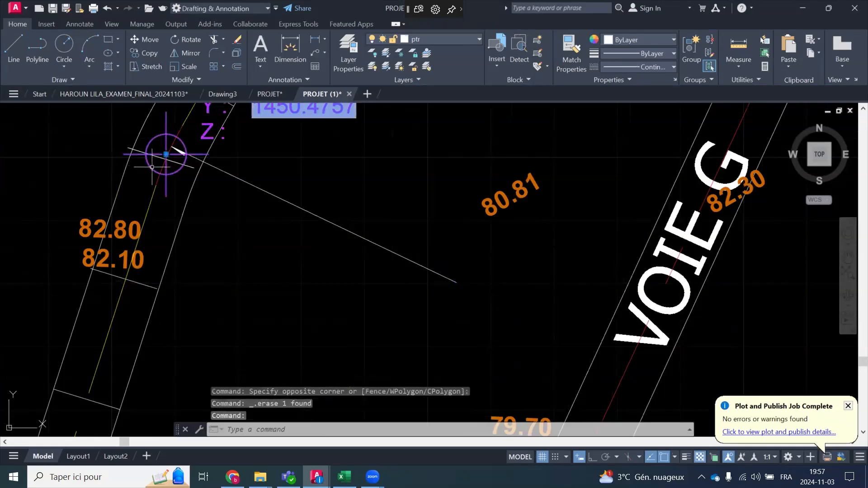
pyautogui.click(136, 54)
pyautogui.scroll(5, 167, 154)
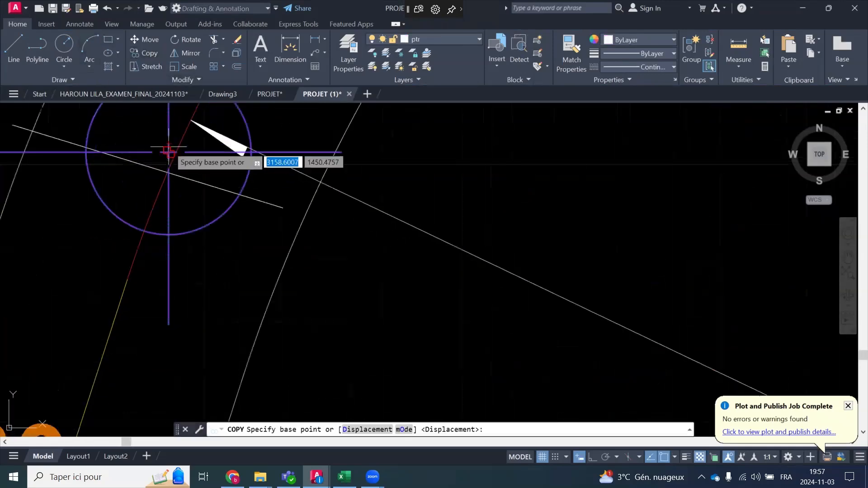
pyautogui.click(168, 152)
pyautogui.scroll(-5, 169, 151)
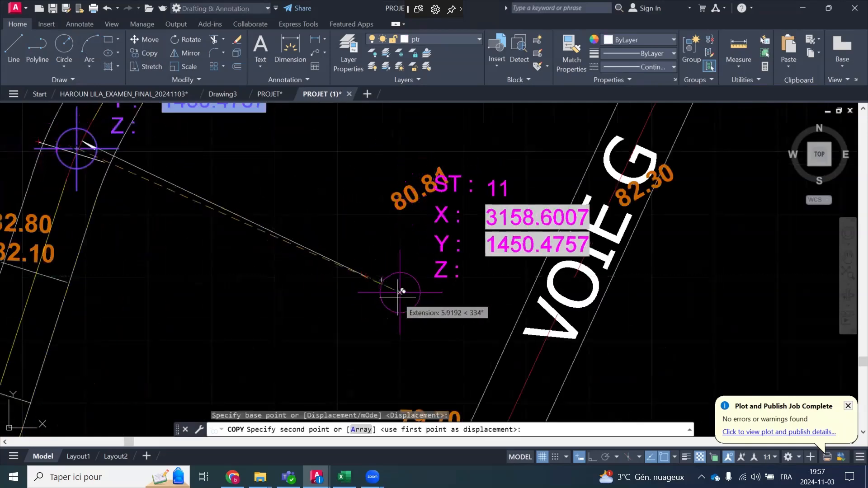
pyautogui.click(366, 277)
pyautogui.press('Escape')
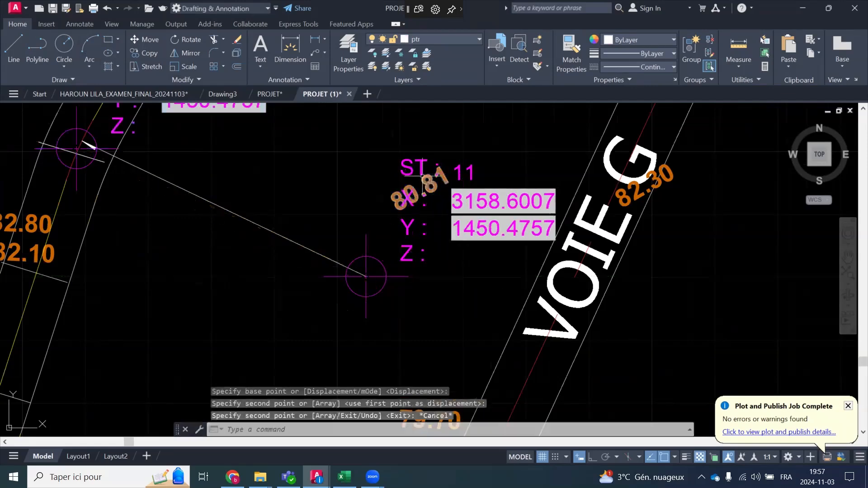
# Erase the 80.81 elevation text overlapping the copied marker and regenerate the drawing to update the marker's coordinate fields
pyautogui.scroll(2, 393, 197)
pyautogui.click(397, 198)
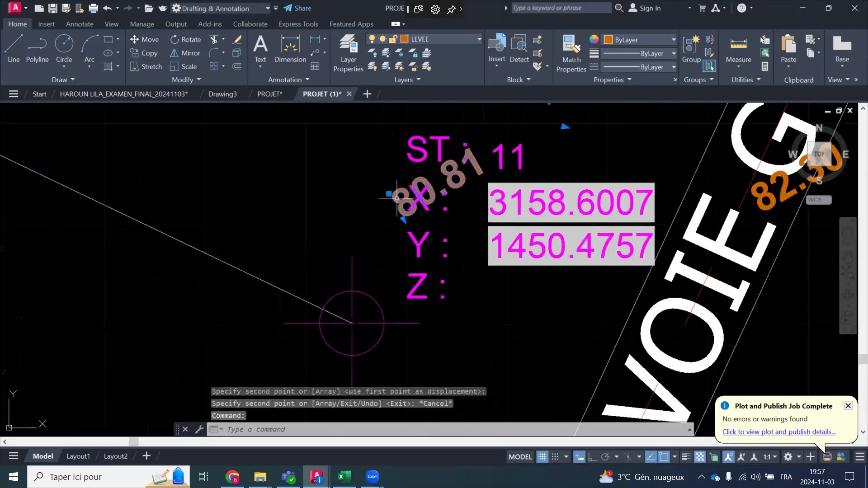
pyautogui.press('Delete')
pyautogui.scroll(-4, 410, 262)
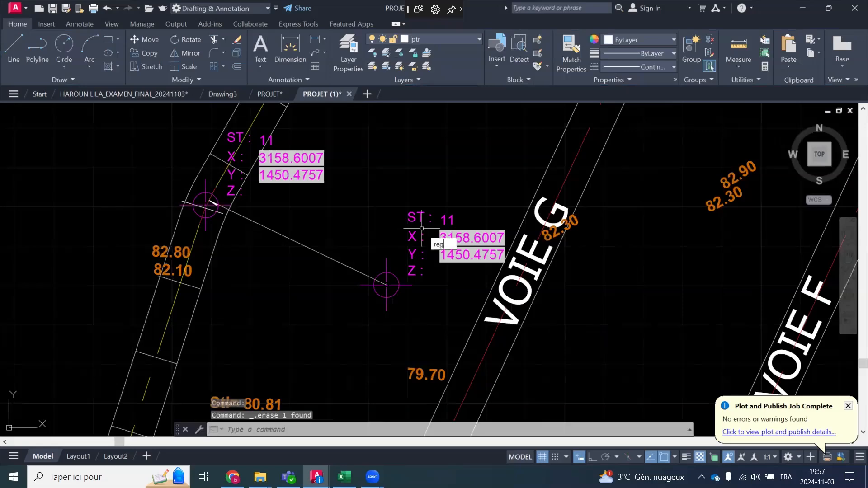
pyautogui.click(482, 266)
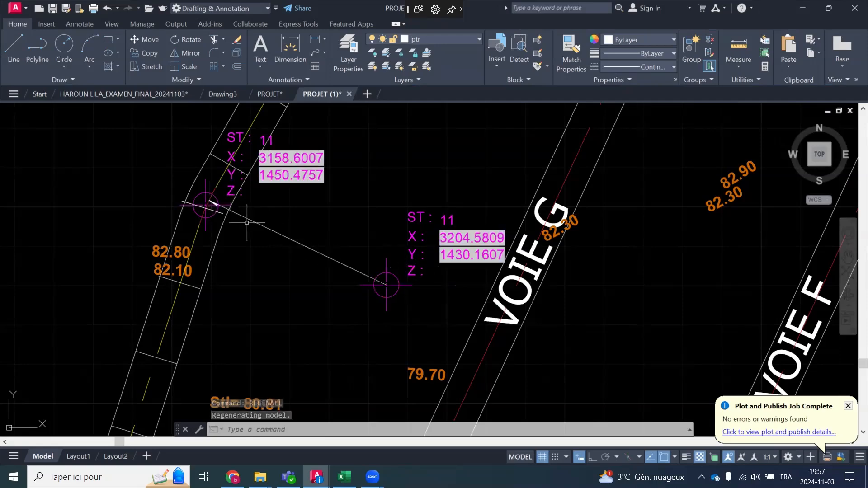
# Draw two lines from the curve's center point to the lower and upper ends of the axis arc
pyautogui.click(13, 49)
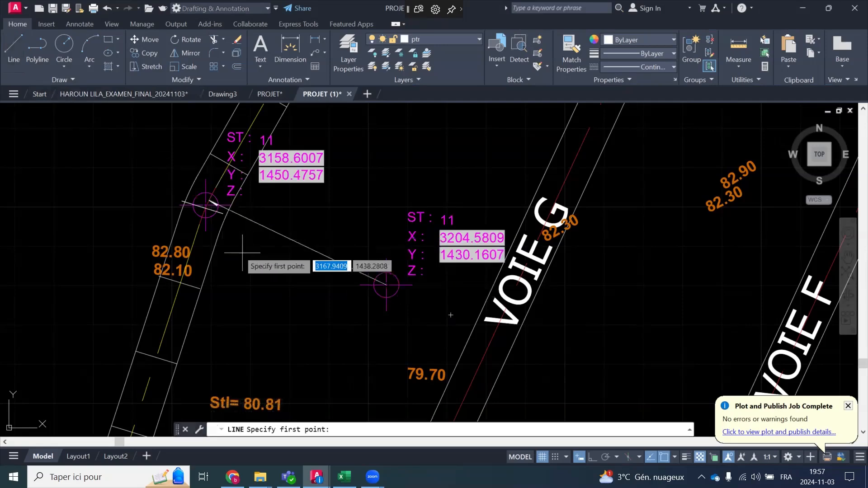
pyautogui.scroll(2, 324, 291)
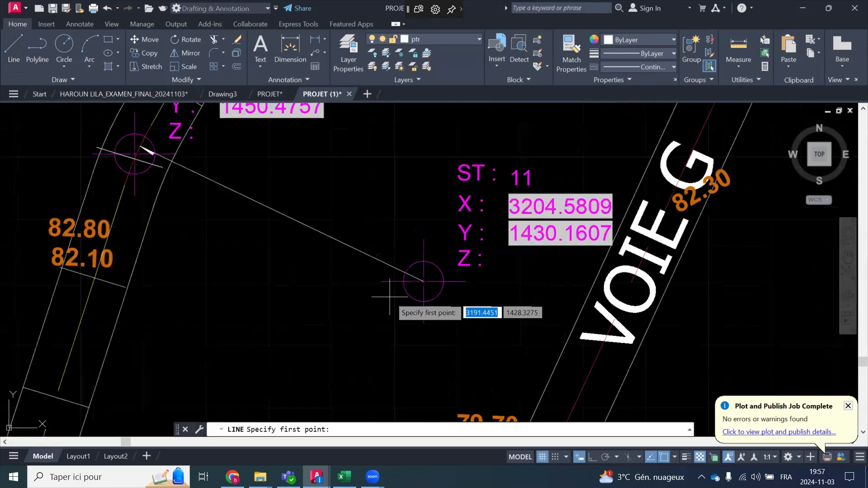
pyautogui.click(424, 281)
pyautogui.scroll(4, 126, 184)
pyautogui.click(124, 187)
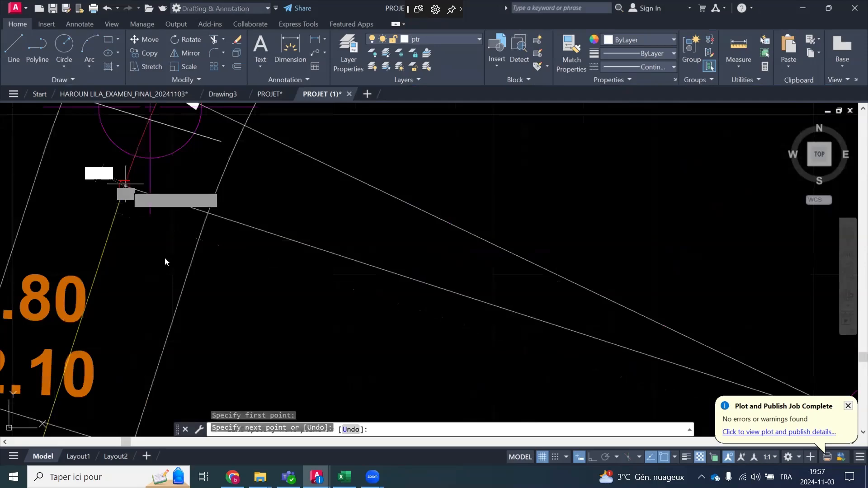
pyautogui.press('Escape')
pyautogui.scroll(-5, 286, 219)
pyautogui.rightClick(362, 173)
pyautogui.click(389, 177)
pyautogui.click(526, 303)
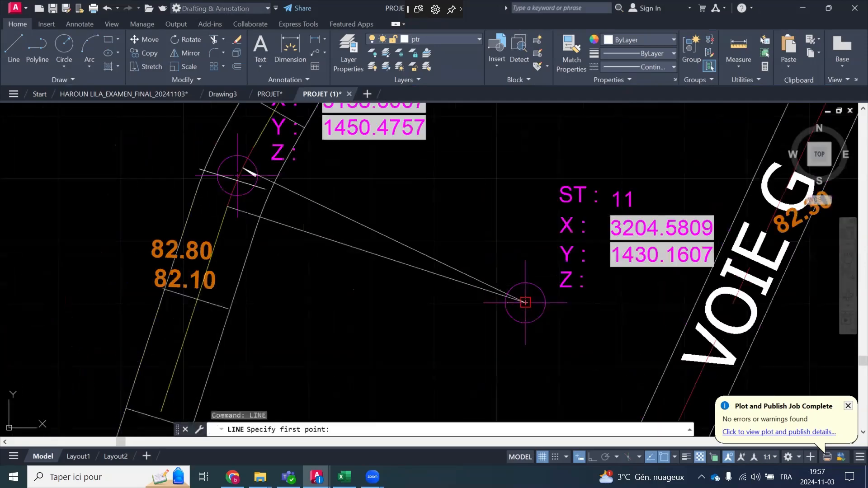
pyautogui.press('Escape')
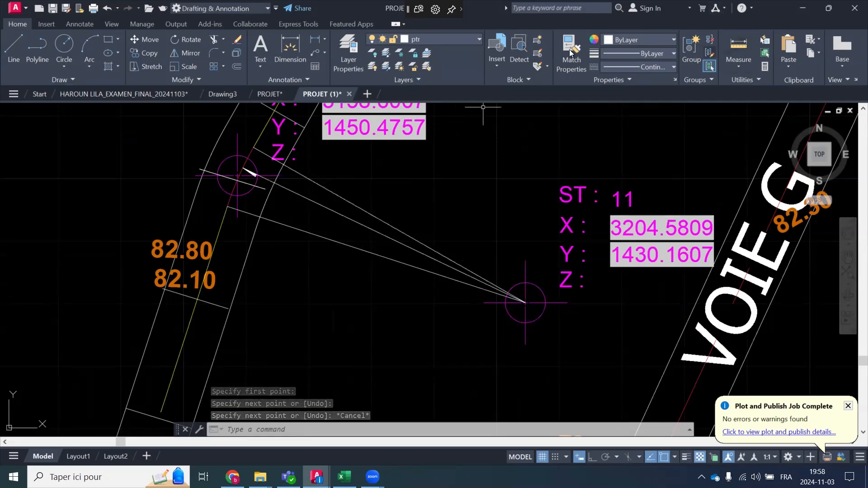
# Add an angular dimension between the two outer radius lines, placing its arc between the curve's center and the road
pyautogui.click(325, 39)
pyautogui.click(343, 104)
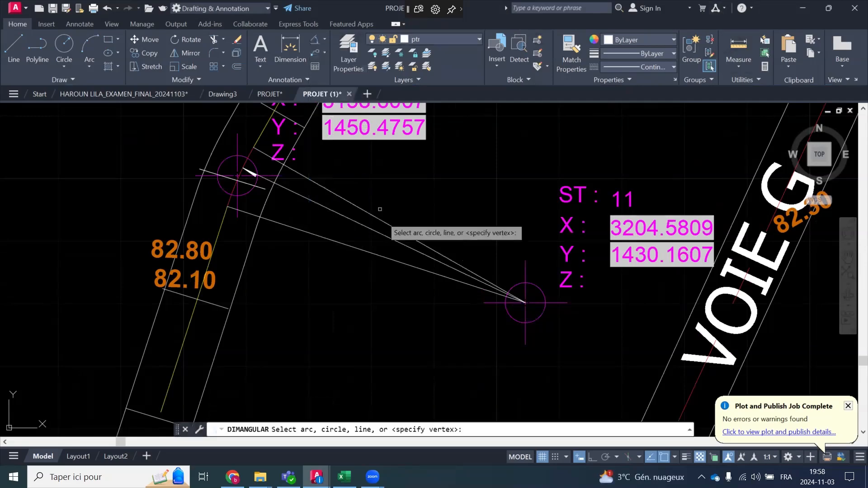
pyautogui.click(379, 255)
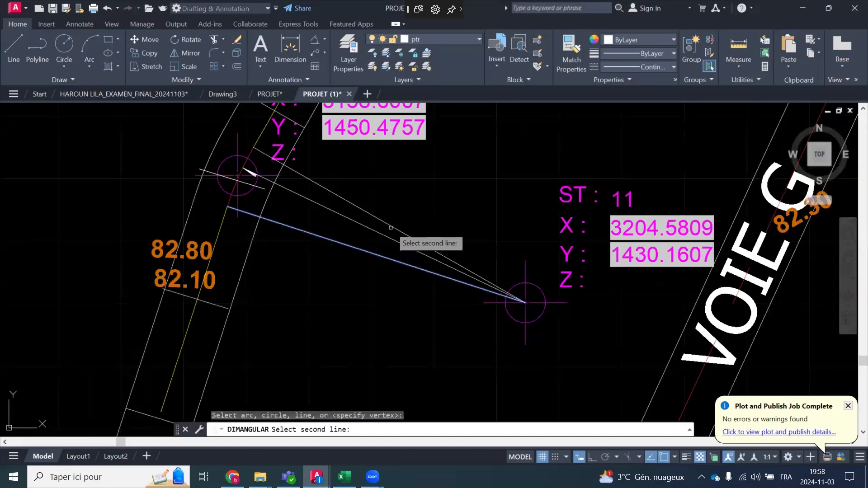
pyautogui.click(391, 227)
pyautogui.scroll(5, 434, 264)
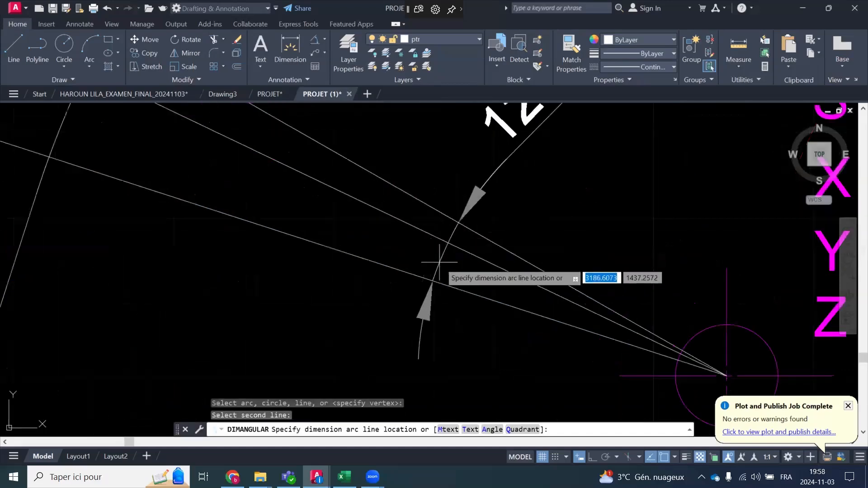
pyautogui.scroll(-5, 439, 262)
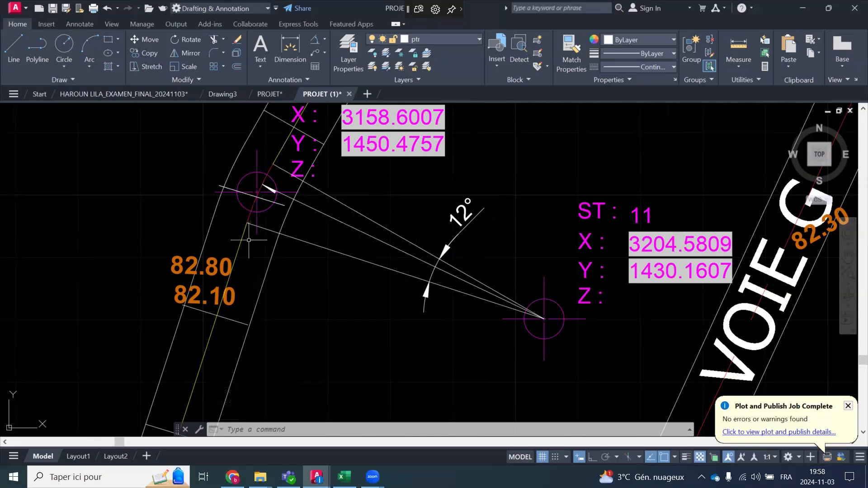
# Copy the cross profile line just below station 11 from its axis intersection to the lower end of the axis arc
pyautogui.scroll(-2, 337, 324)
pyautogui.scroll(2, 303, 243)
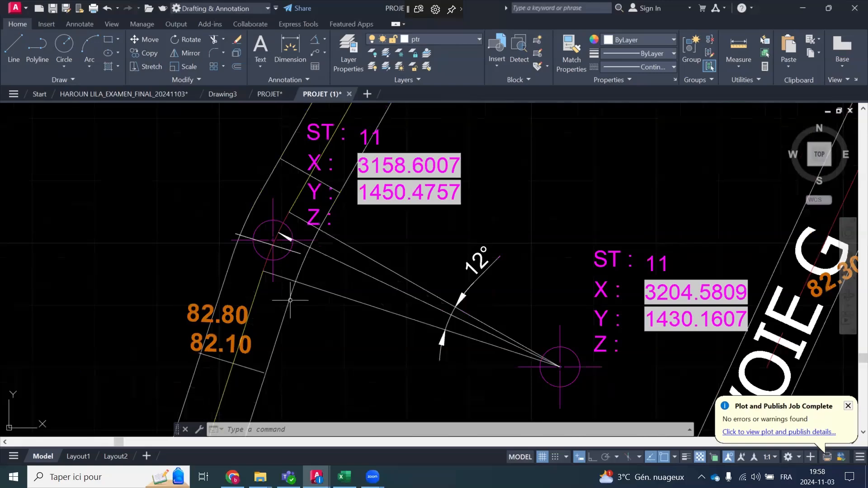
pyautogui.scroll(2, 290, 265)
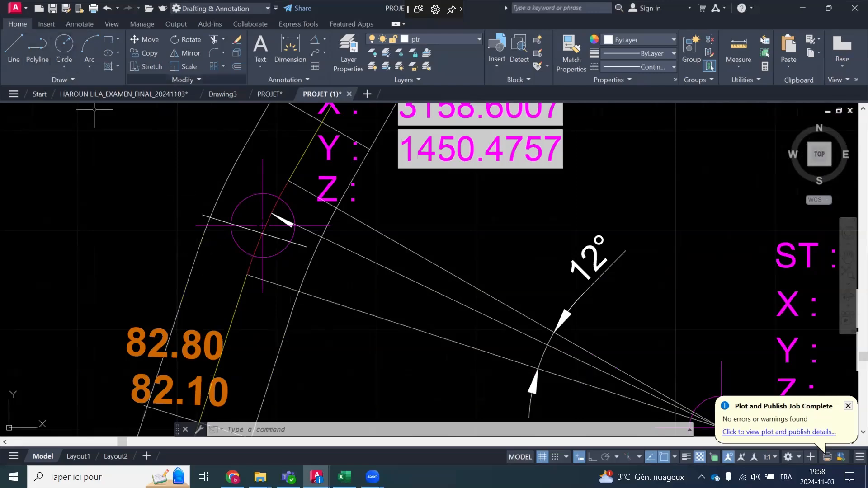
pyautogui.scroll(-3, 270, 247)
pyautogui.scroll(2, 270, 287)
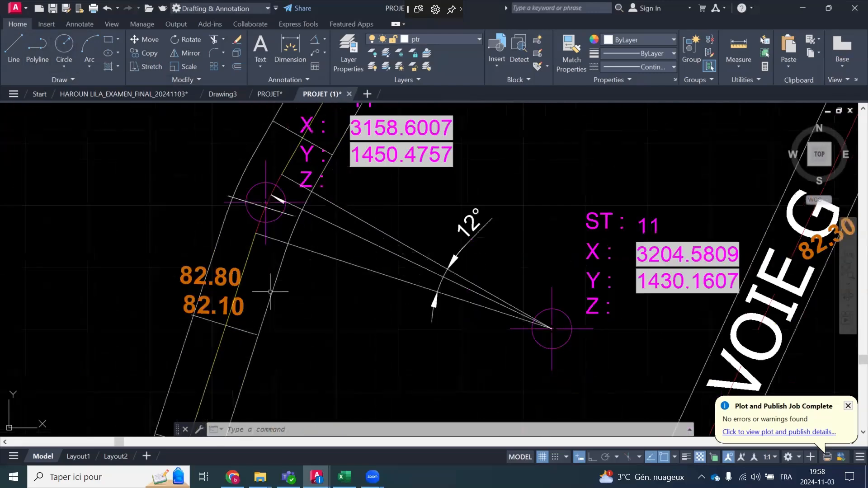
pyautogui.click(248, 326)
pyautogui.click(244, 340)
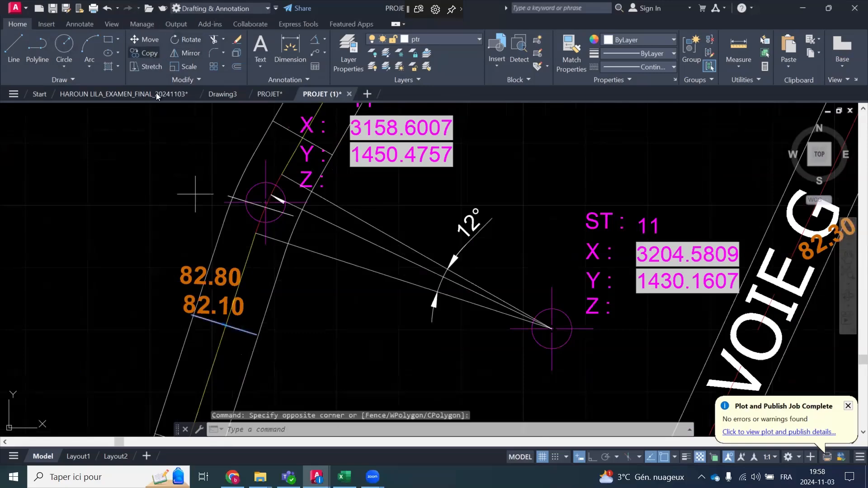
pyautogui.click(153, 54)
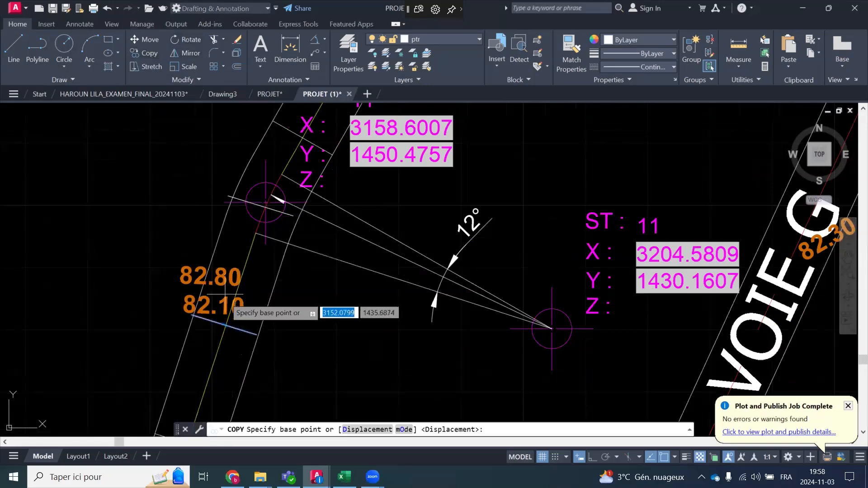
pyautogui.click(224, 325)
pyautogui.scroll(2, 237, 224)
pyautogui.scroll(4, 237, 224)
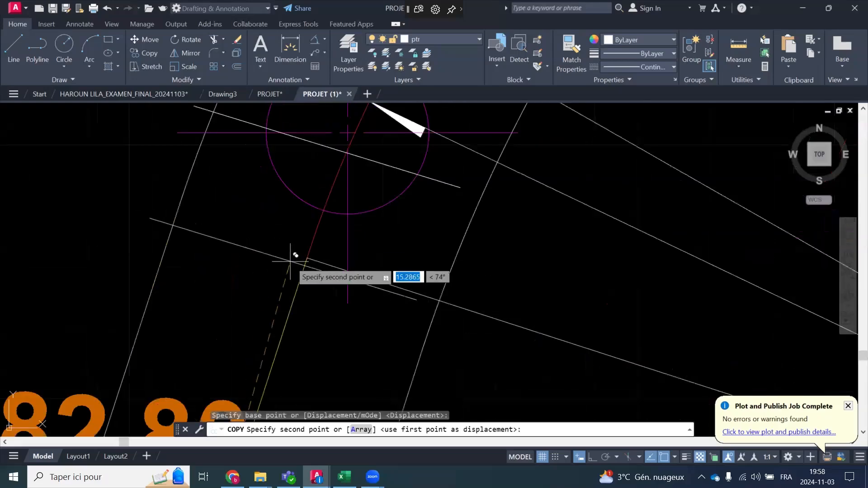
pyautogui.click(308, 257)
pyautogui.scroll(-5, 320, 321)
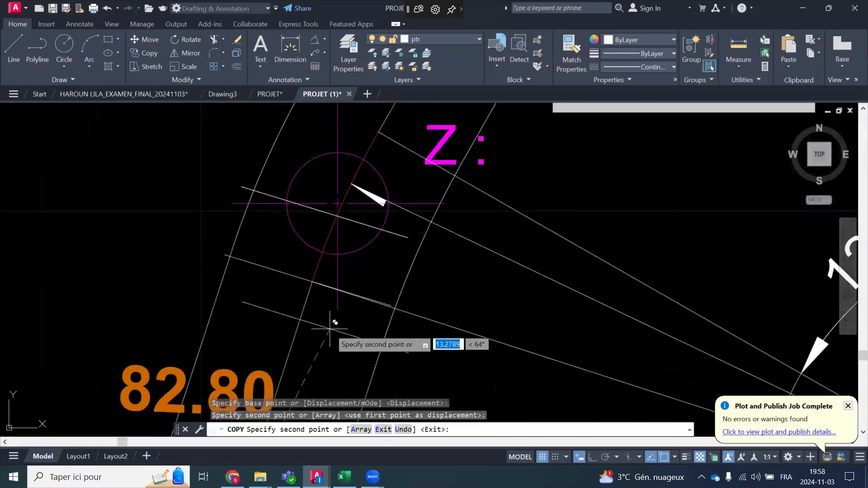
pyautogui.press('Escape')
# Copy the cross profile line just above station 11 from its axis intersection to the upper end of the axis arc
pyautogui.scroll(4, 392, 220)
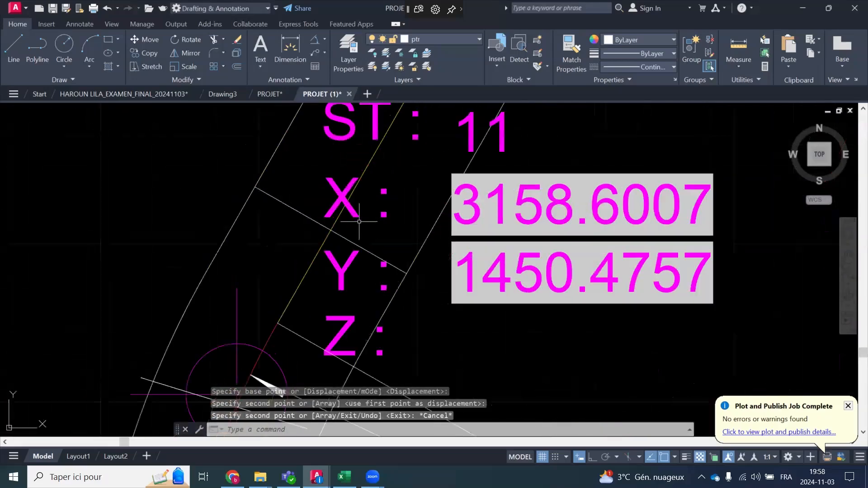
pyautogui.click(296, 198)
pyautogui.click(286, 227)
pyautogui.click(139, 52)
pyautogui.click(331, 231)
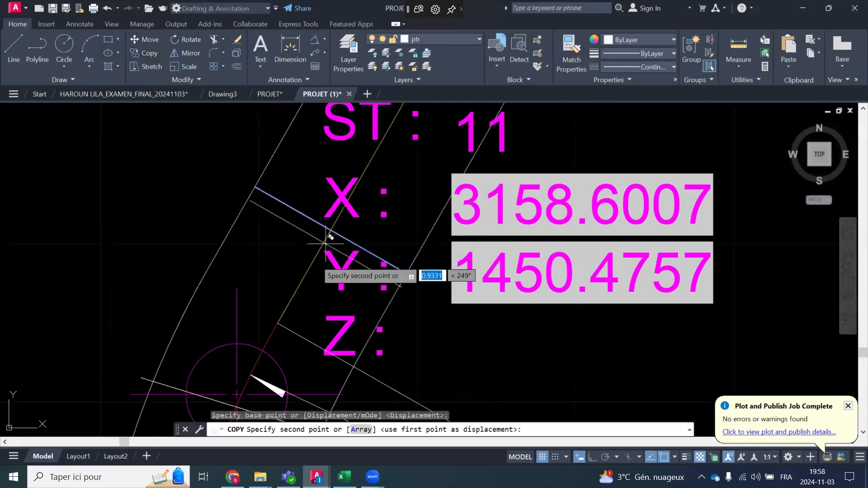
pyautogui.click(279, 323)
pyautogui.scroll(-2, 233, 227)
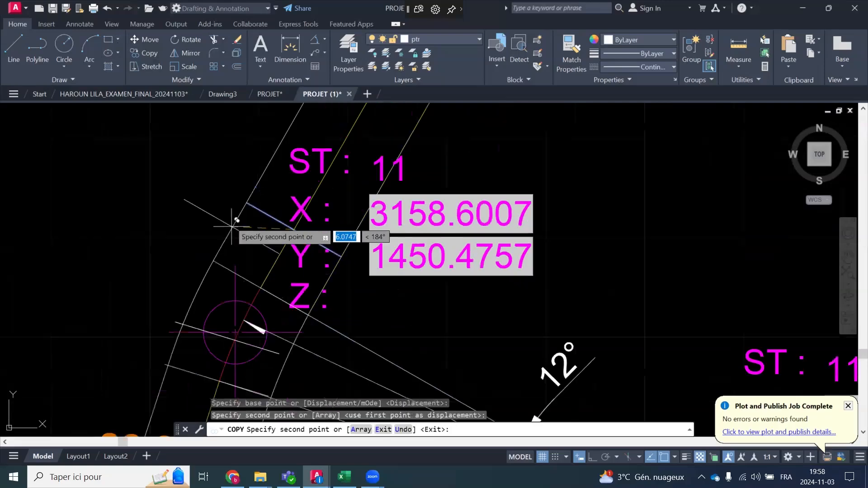
pyautogui.scroll(-2, 233, 225)
pyautogui.scroll(2, 397, 253)
pyautogui.press('Escape')
# Erase the two outer radius lines of the station 11 curve, keeping the arrowed middle line and the angular dimension
pyautogui.scroll(2, 271, 245)
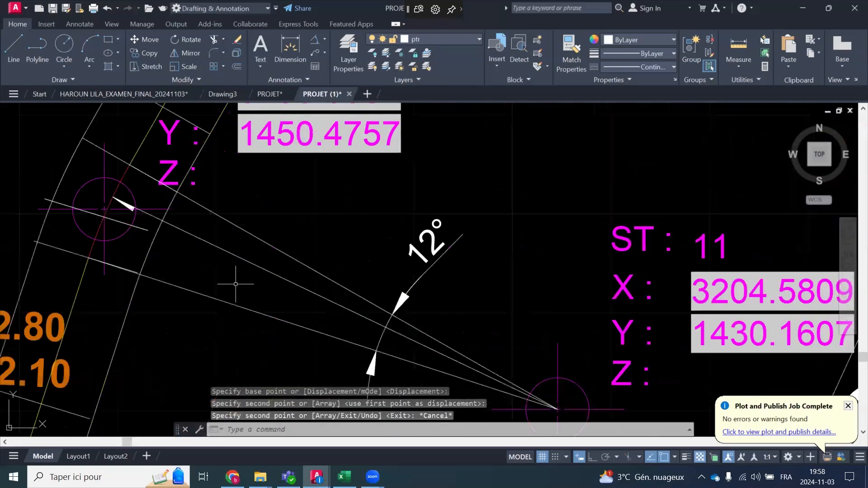
pyautogui.click(234, 285)
pyautogui.click(222, 311)
pyautogui.click(274, 222)
pyautogui.click(262, 244)
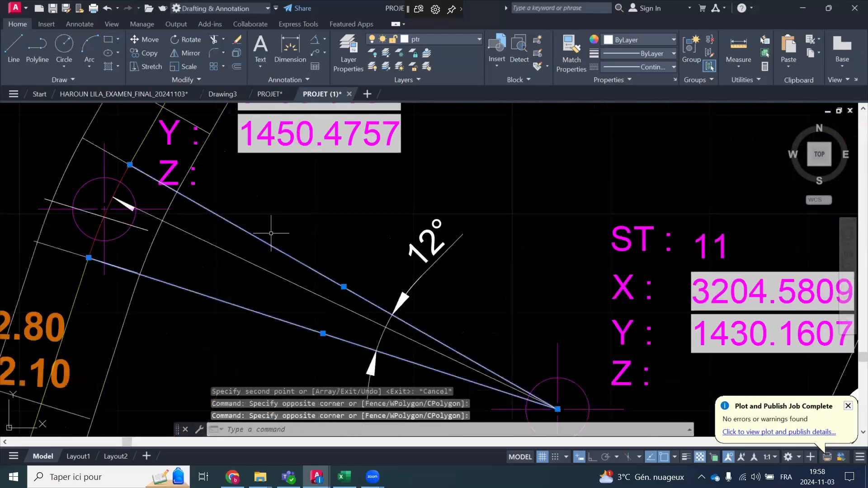
pyautogui.press('Delete')
pyautogui.scroll(-4, 181, 251)
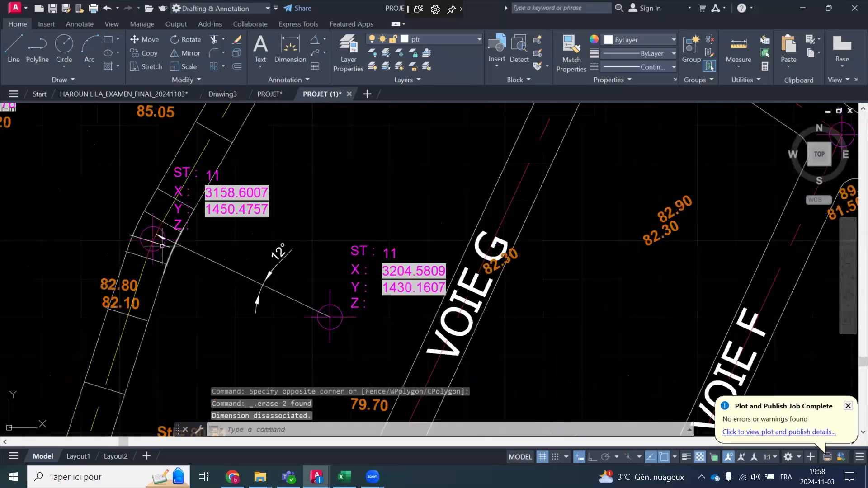
pyautogui.scroll(-2, 190, 267)
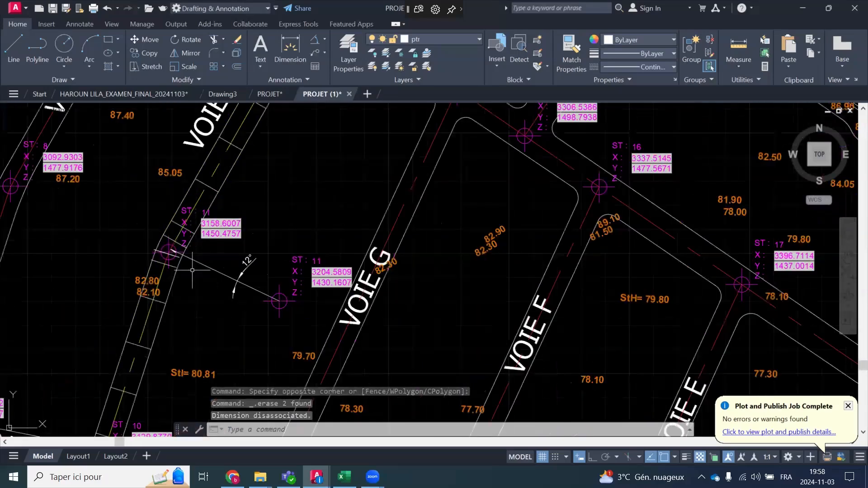
# Erase the extra cross profile line that runs through the station 11 coordinate label, just above the bend's upper profile line
pyautogui.scroll(6, 188, 226)
pyautogui.click(195, 198)
pyautogui.click(169, 248)
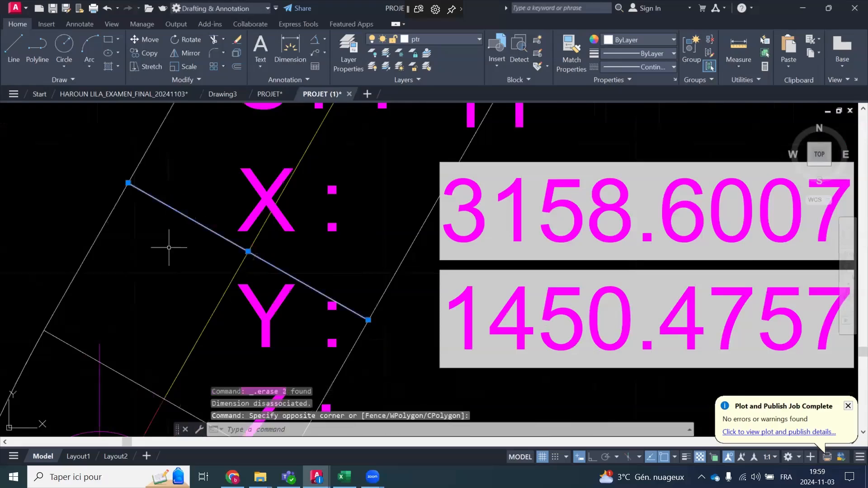
pyautogui.press('Delete')
pyautogui.scroll(-6, 249, 259)
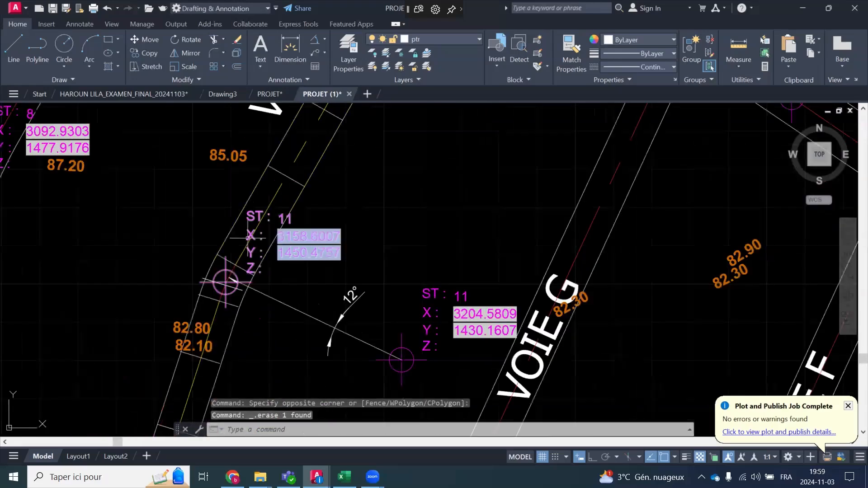
# Add the multiline text "Pt:01" beside the western corner curve where VOIE H meets VOIE 01, near station 10
pyautogui.scroll(3, 190, 352)
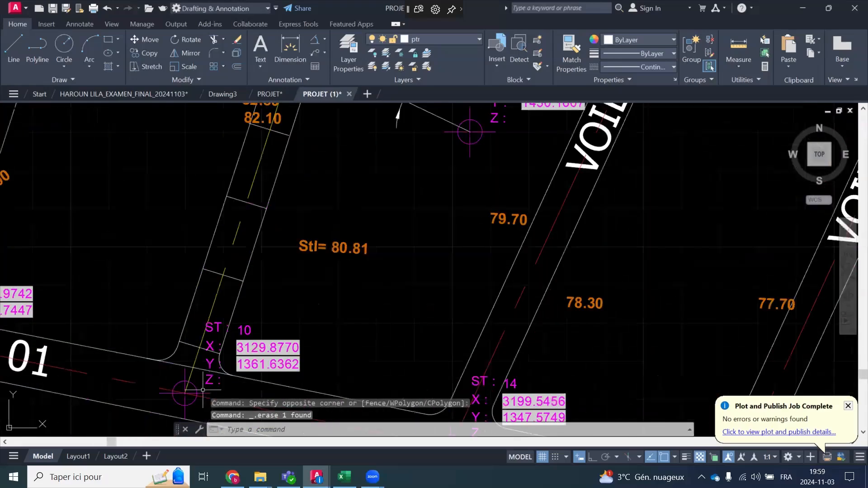
pyautogui.scroll(3, 139, 366)
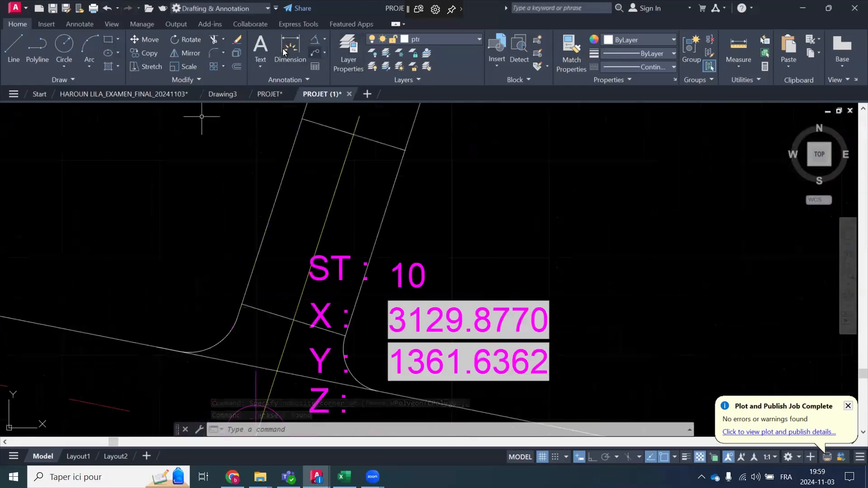
pyautogui.click(261, 46)
pyautogui.scroll(4, 176, 336)
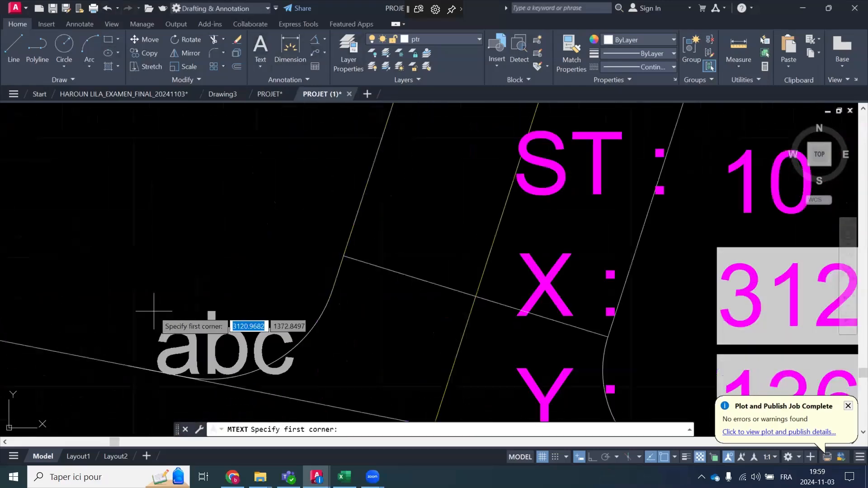
pyautogui.click(92, 255)
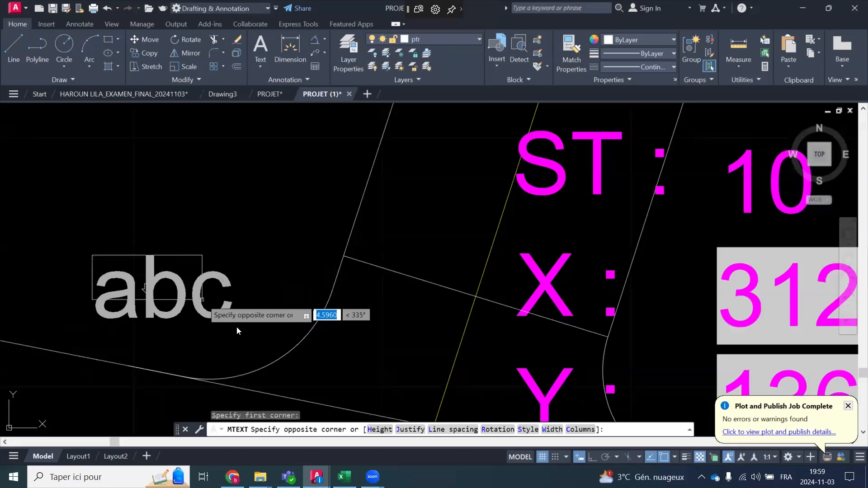
pyautogui.click(243, 340)
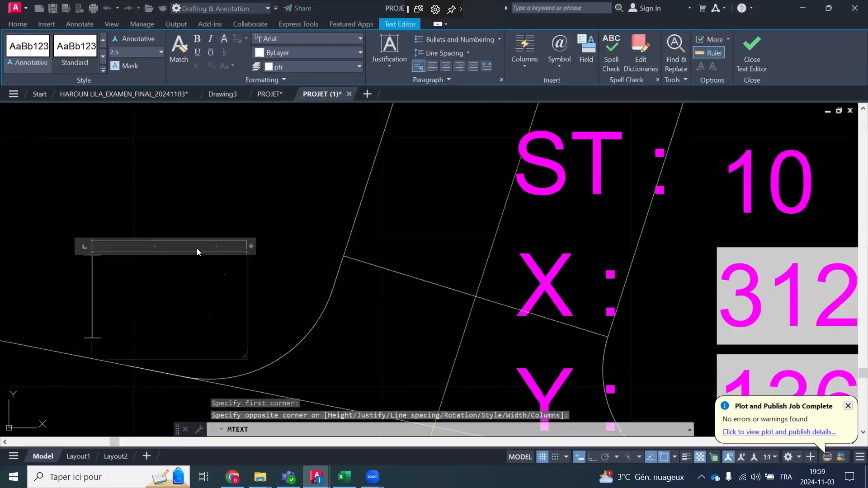
pyautogui.write('pt')
pyautogui.press('BackSpace')
pyautogui.press('BackSpace')
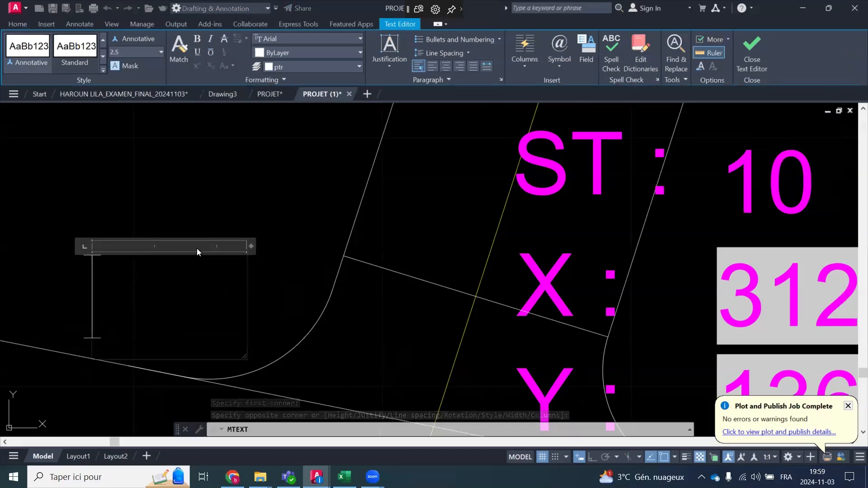
pyautogui.write('Pt')
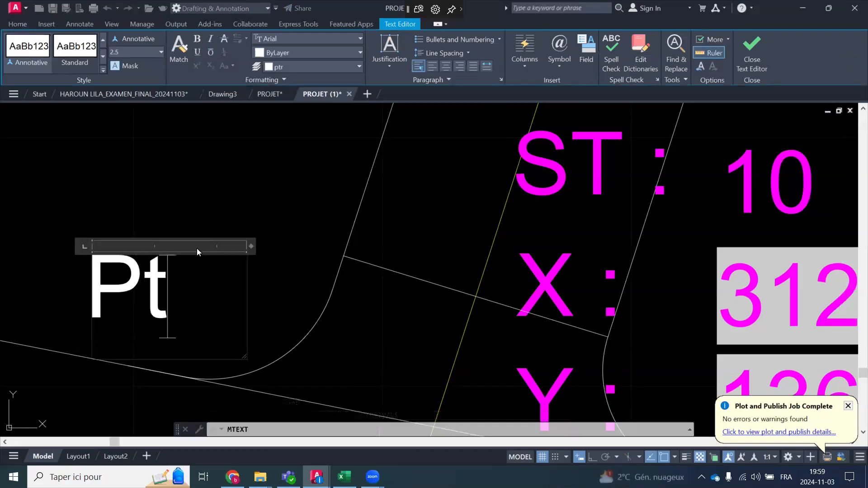
pyautogui.write(':0')
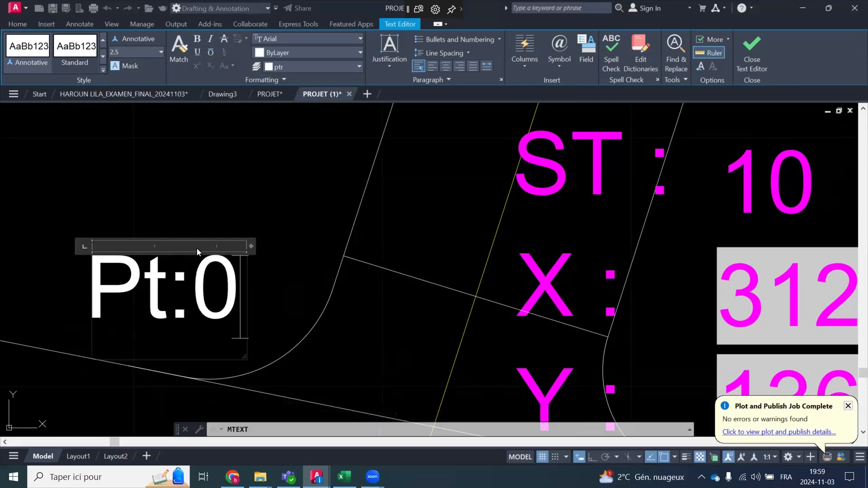
pyautogui.write('1')
pyautogui.press('Escape')
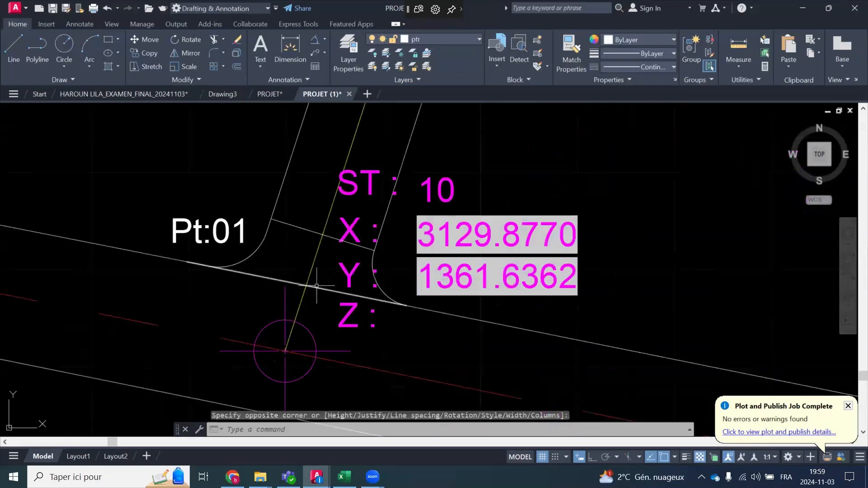
# Copy the Pt:01 label from the corner curve to the western end of the first cross profile line above station 10
pyautogui.click(207, 190)
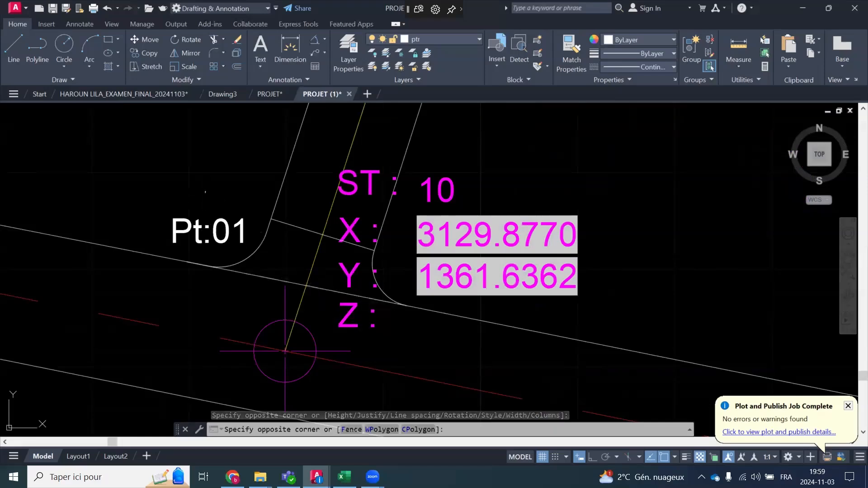
pyautogui.click(183, 234)
pyautogui.click(143, 53)
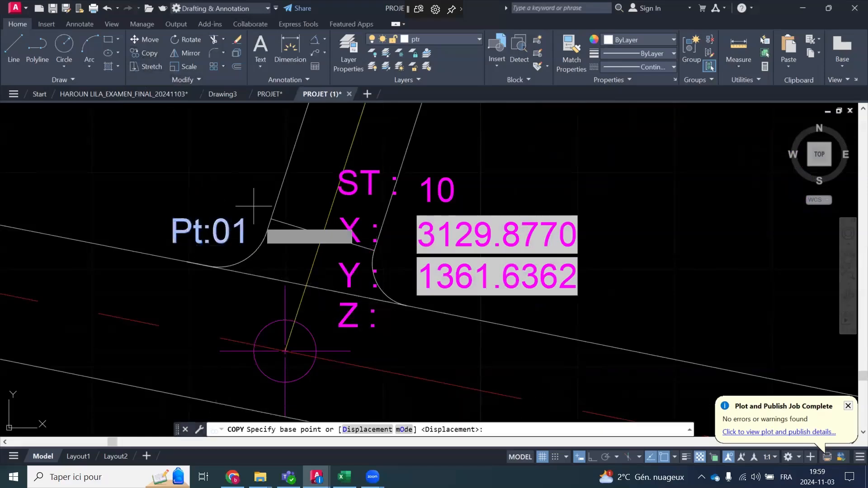
pyautogui.click(232, 265)
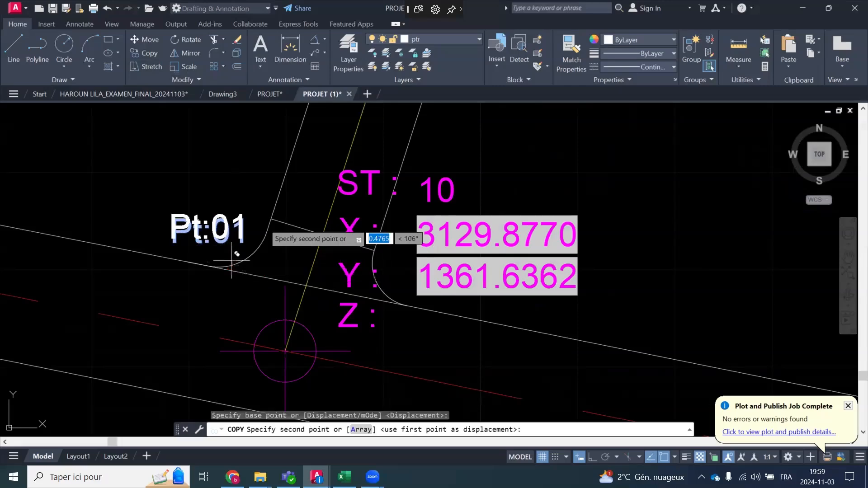
pyautogui.click(271, 219)
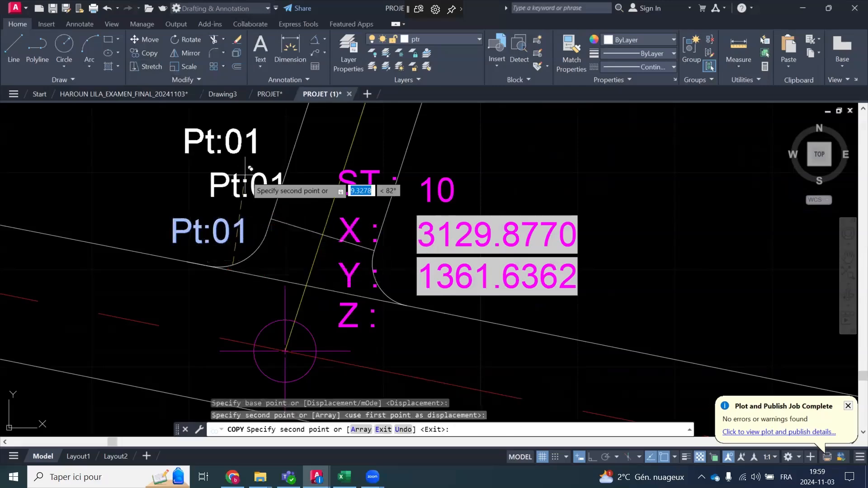
pyautogui.press('Escape')
# Change the copied label at the first cross profile line to Pt:02
pyautogui.scroll(4, 249, 159)
pyautogui.click(264, 199)
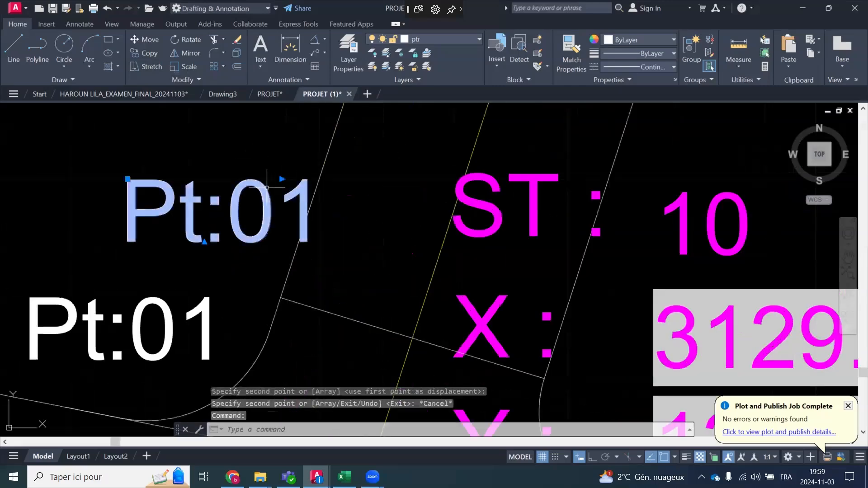
pyautogui.doubleClick(281, 198)
pyautogui.moveTo(280, 198); pyautogui.dragTo(306, 198)
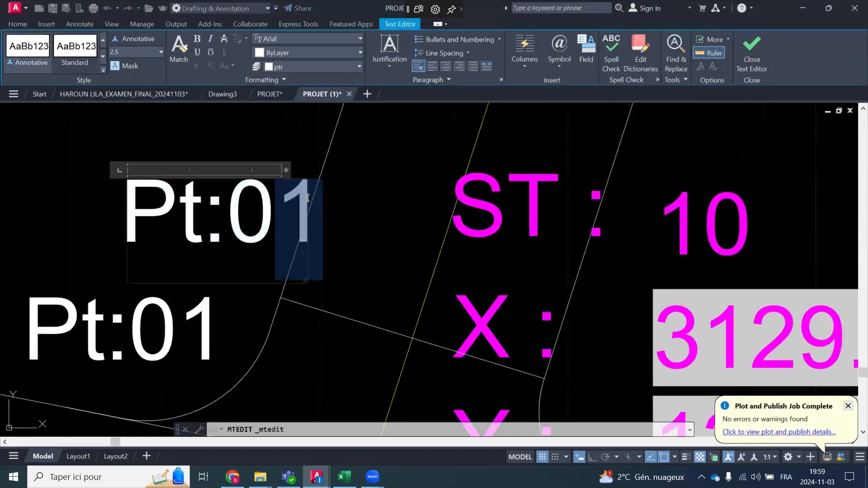
pyautogui.write('2')
pyautogui.click(355, 207)
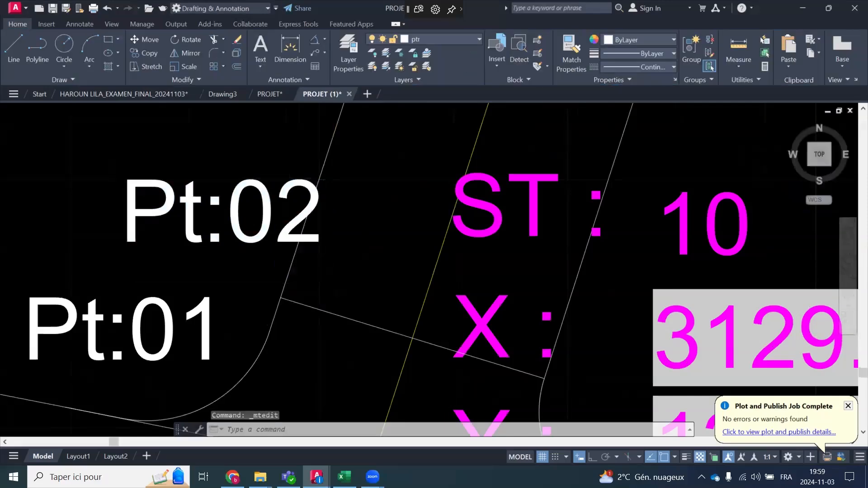
# Copy the Pt:02 label from the western end of its profile line toward the next cross profiles up VOIE H
pyautogui.scroll(-2, 271, 218)
pyautogui.click(271, 219)
pyautogui.click(239, 202)
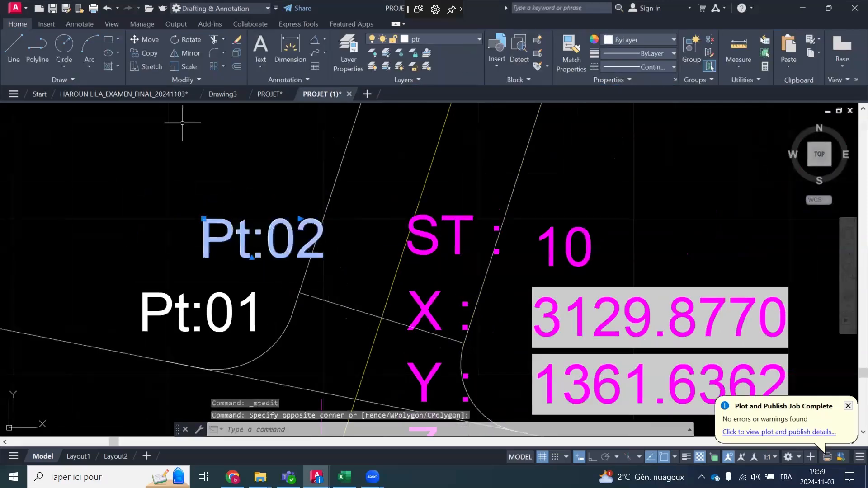
pyautogui.click(144, 53)
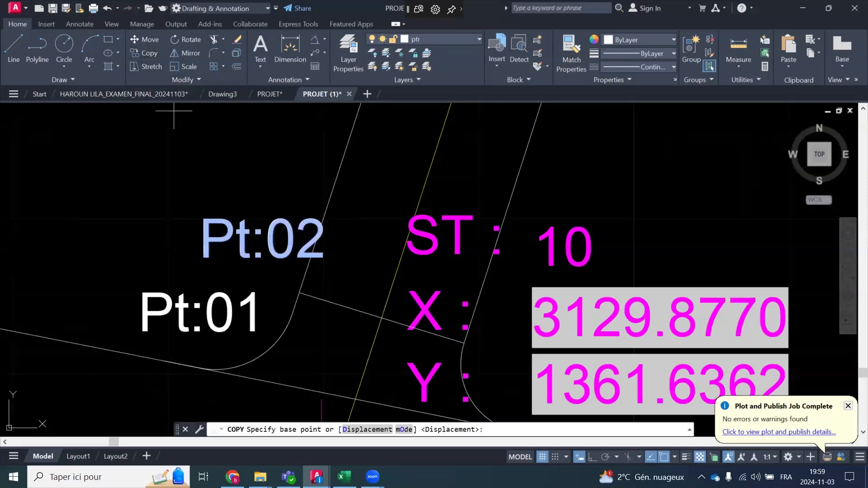
pyautogui.click(299, 296)
pyautogui.scroll(-3, 294, 303)
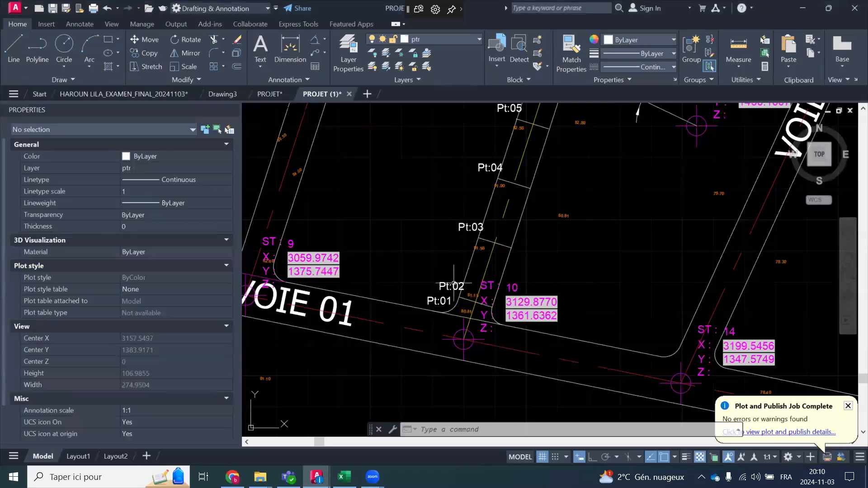
# Examine the point labels and elevations of the VOIE H cross profiles from station 10 up to the station 11 bend
pyautogui.scroll(4, 454, 280)
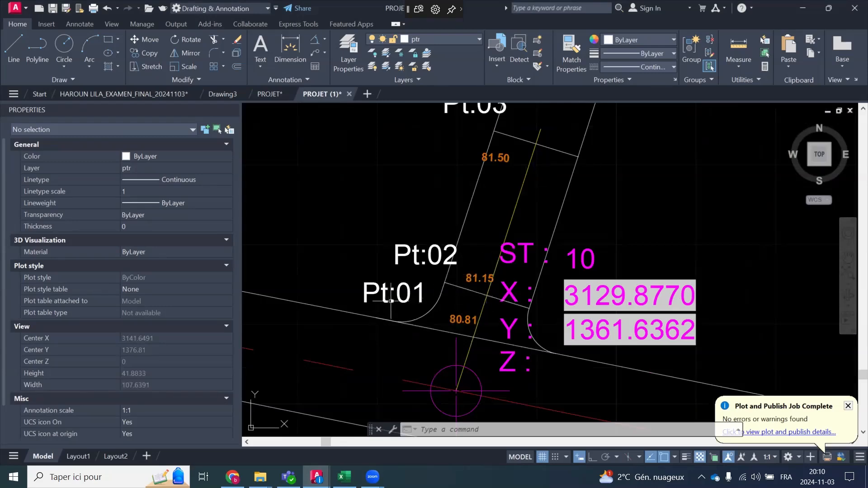
pyautogui.scroll(-5, 431, 259)
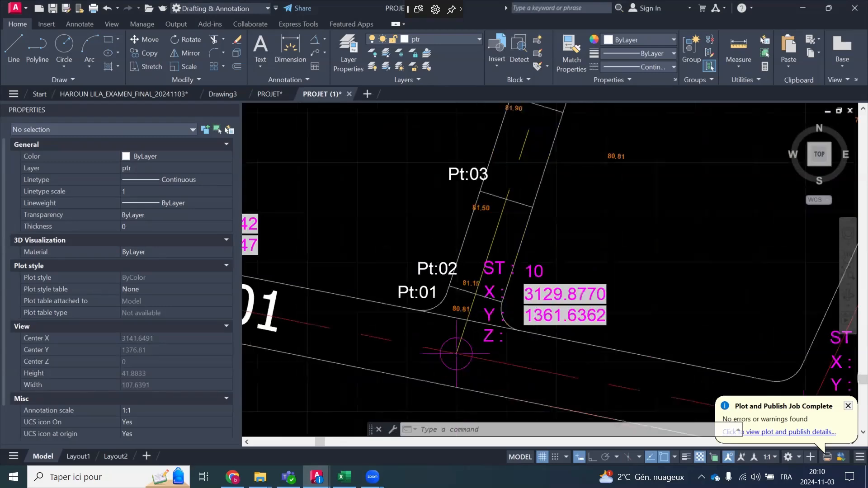
pyautogui.scroll(3, 489, 228)
pyautogui.moveTo(504, 201)
pyautogui.mouseDown(button='middle')
pyautogui.moveTo(452, 316)
pyautogui.moveTo(428, 344)
pyautogui.moveTo(421, 384)
pyautogui.mouseUp(button='middle')
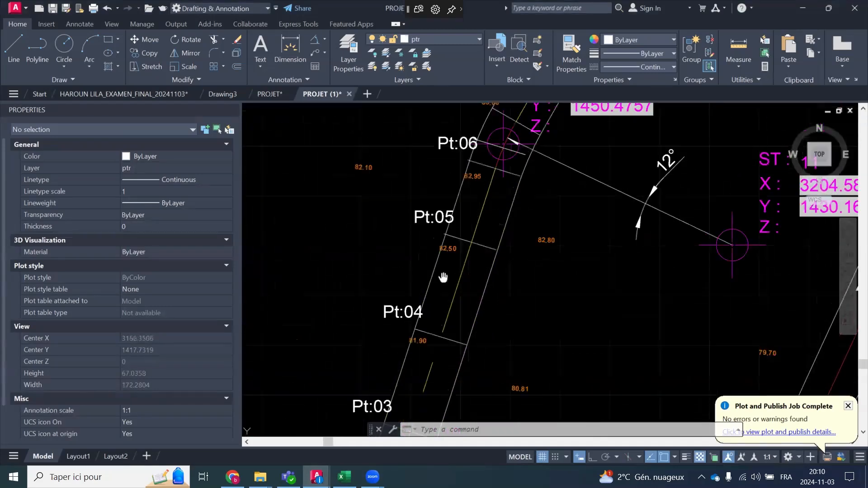
pyautogui.moveTo(450, 236); pyautogui.dragTo(423, 344, button='middle')
pyautogui.scroll(2, 487, 271)
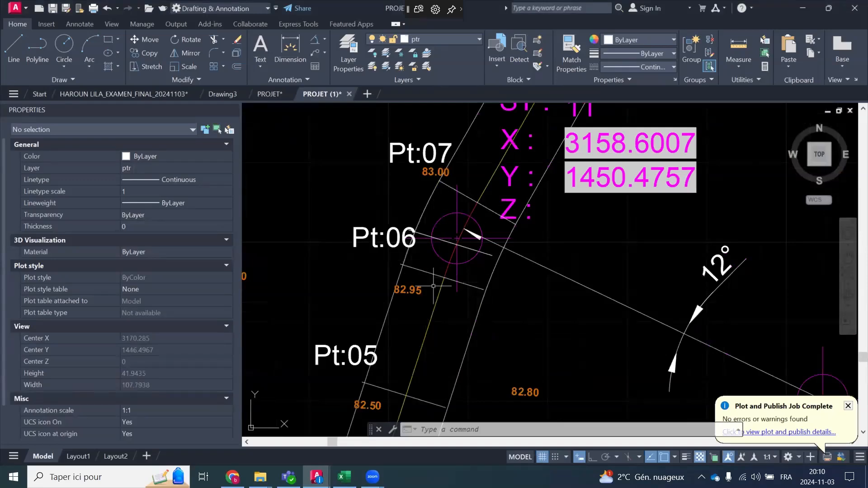
pyautogui.scroll(-4, 456, 258)
pyautogui.scroll(-2, 422, 252)
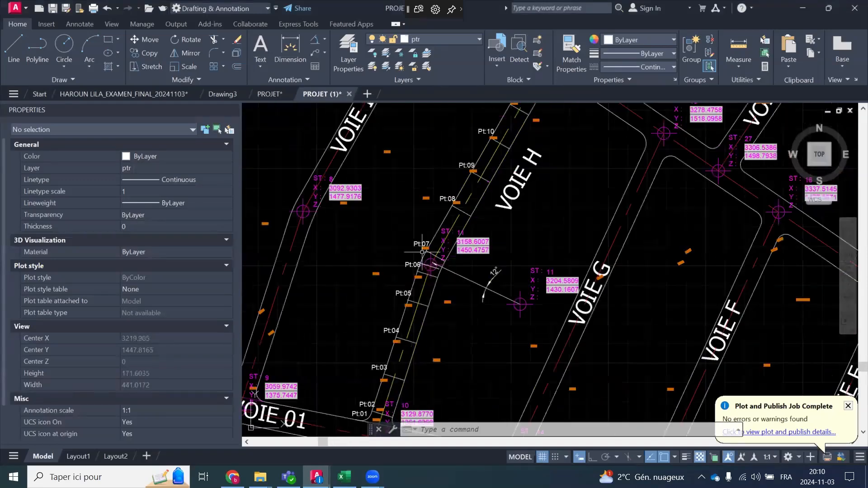
# Review the point labels and elevations of the VOIE H cross profiles between the station 11 bend and station 12 at VOIE L
pyautogui.moveTo(518, 175); pyautogui.dragTo(446, 350, button='middle')
pyautogui.scroll(4, 441, 246)
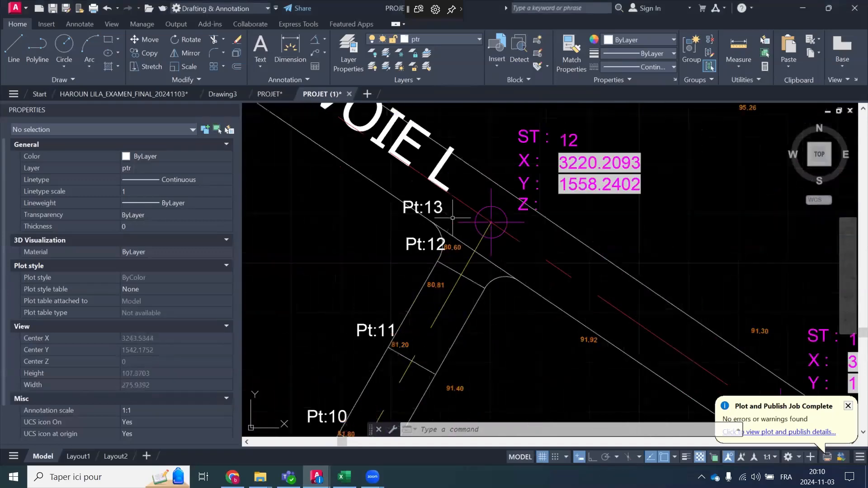
pyautogui.scroll(2, 441, 255)
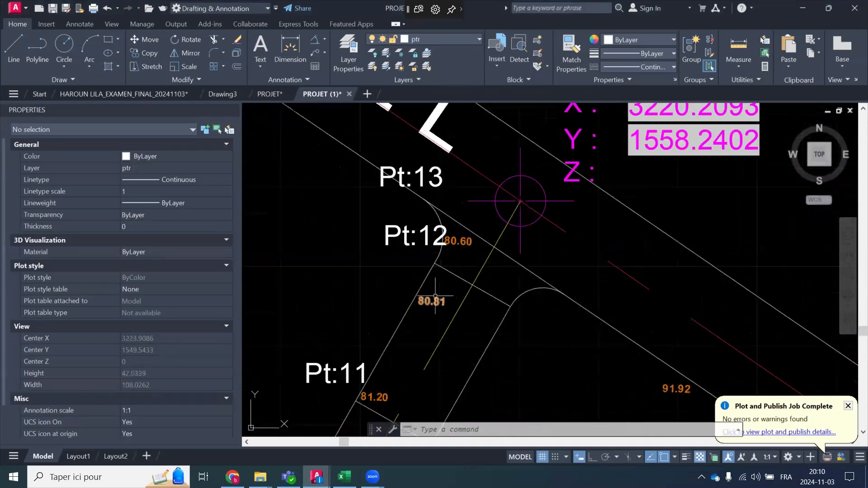
pyautogui.scroll(4, 459, 241)
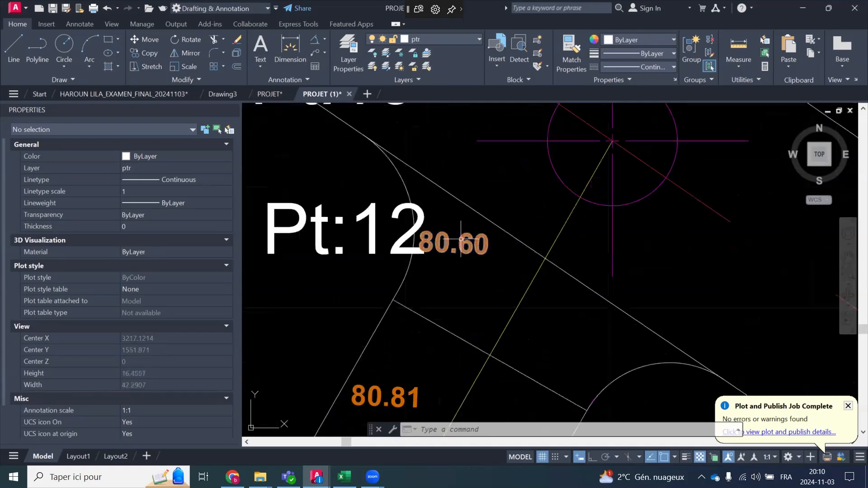
pyautogui.scroll(-2, 466, 252)
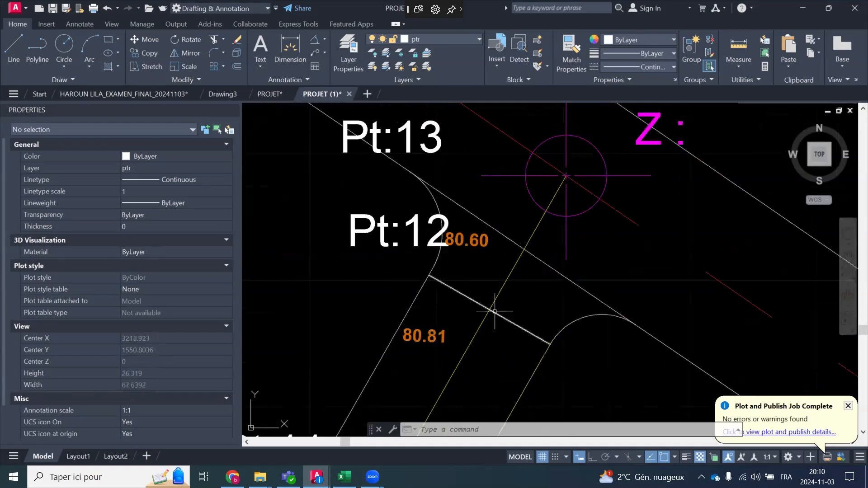
pyautogui.scroll(-8, 484, 312)
pyautogui.scroll(2, 501, 270)
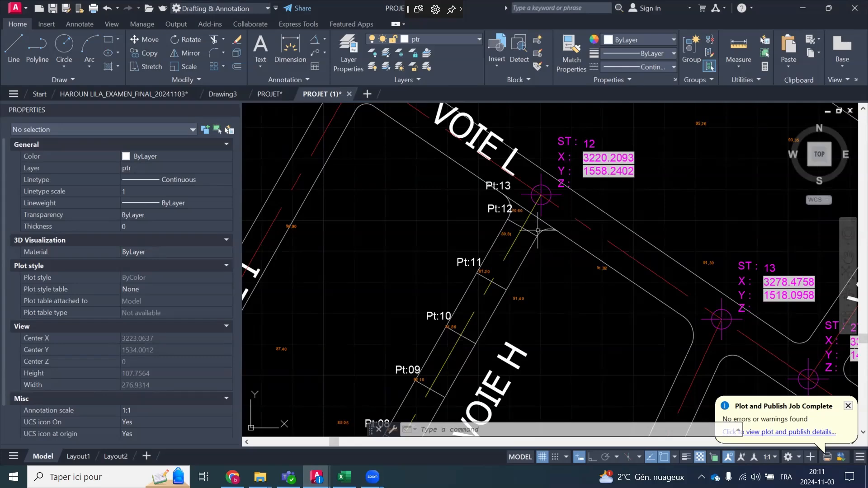
pyautogui.scroll(-4, 523, 199)
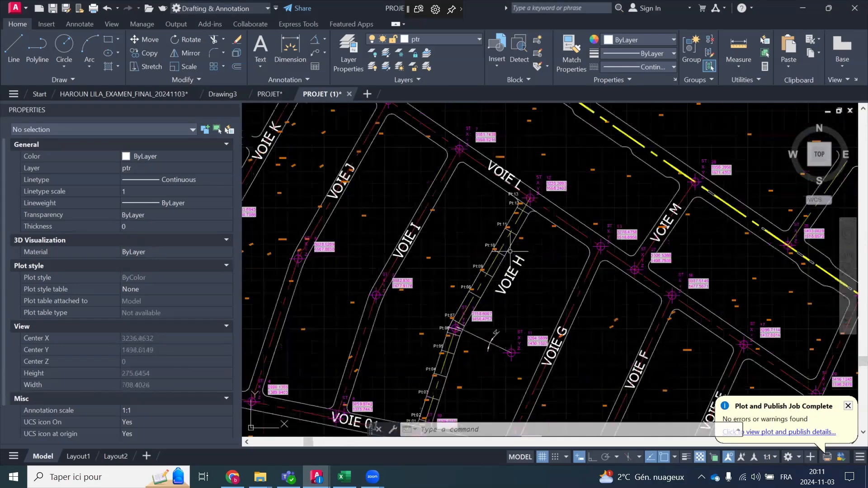
pyautogui.scroll(2, 492, 277)
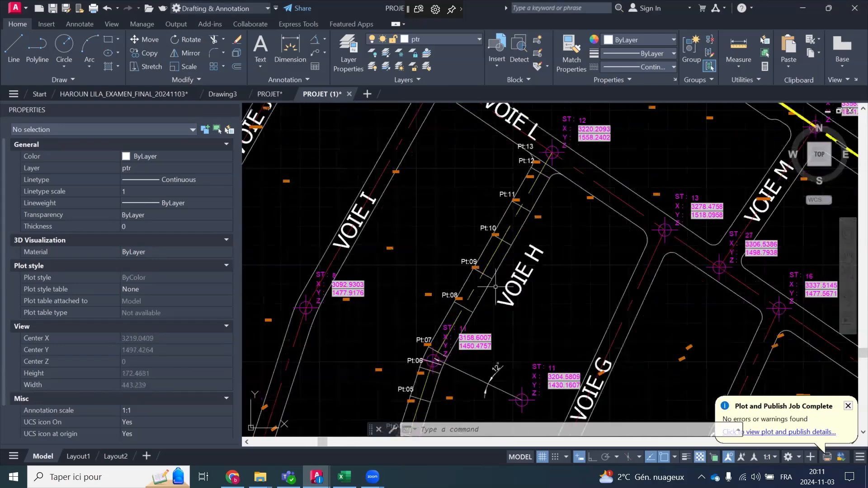
pyautogui.scroll(6, 466, 277)
pyautogui.scroll(-2, 512, 293)
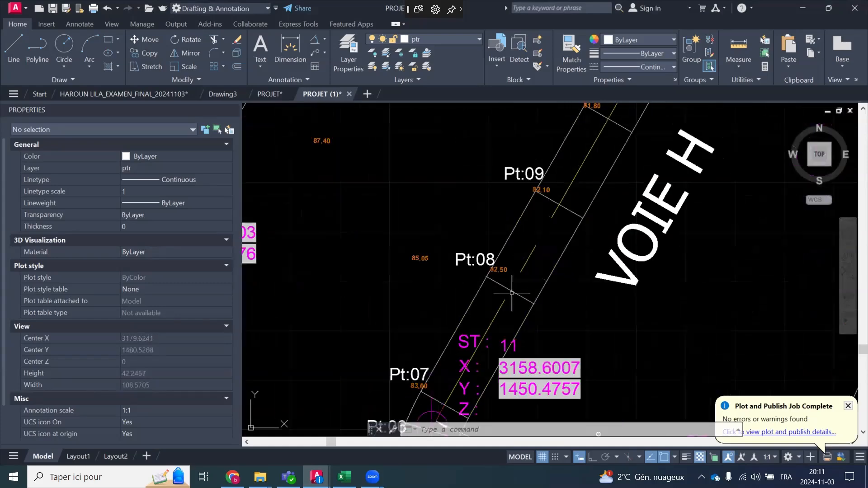
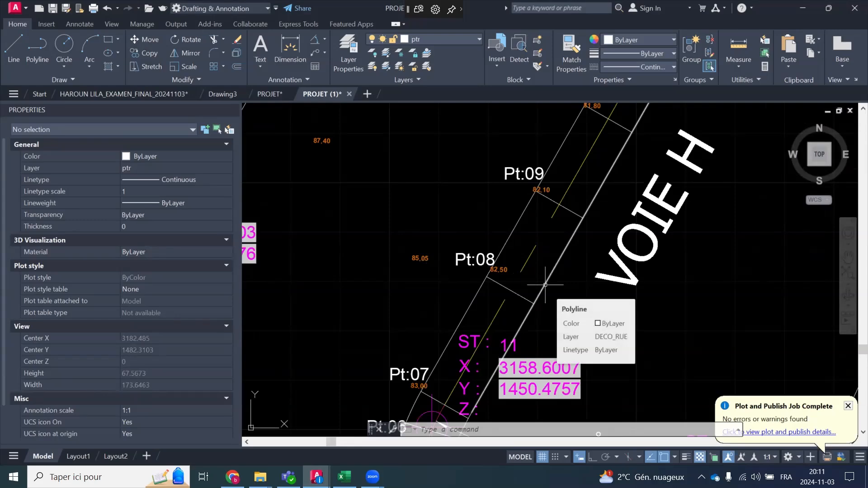
# Measure the distance along the VOIE H axis from the station 10 centre to the VOIE 01 edge with an aligned dimension
pyautogui.scroll(-2, 510, 241)
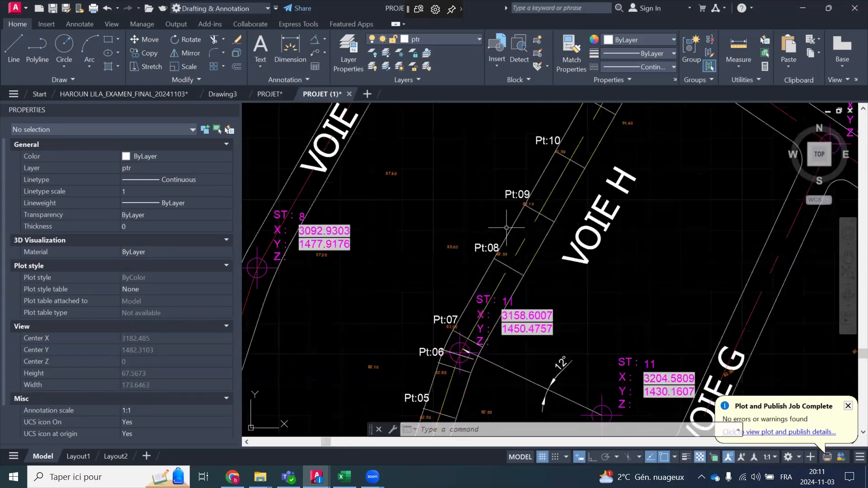
pyautogui.moveTo(498, 295); pyautogui.dragTo(598, 121, button='middle')
pyautogui.scroll(-2, 597, 121)
pyautogui.scroll(2, 574, 309)
pyautogui.scroll(4, 574, 309)
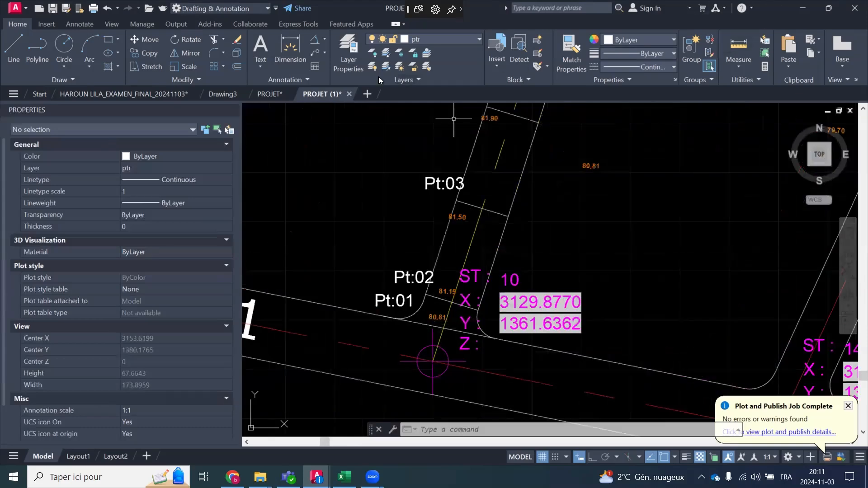
pyautogui.click(325, 39)
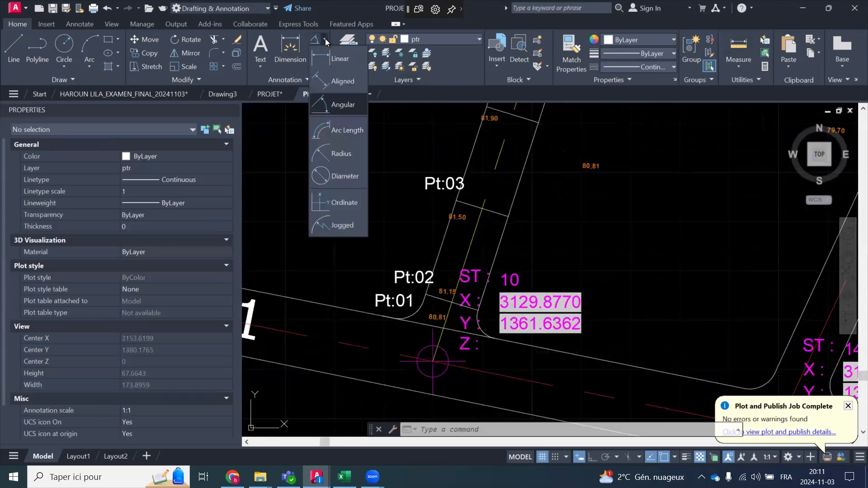
pyautogui.click(343, 82)
pyautogui.scroll(5, 468, 359)
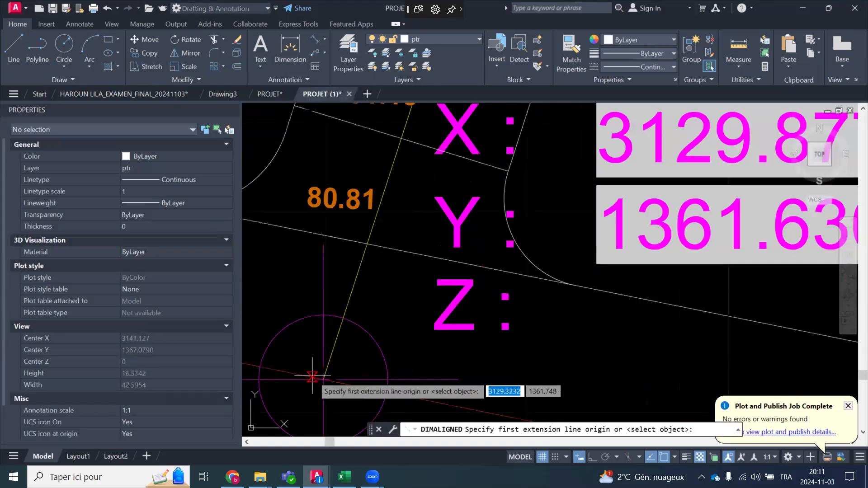
pyautogui.click(322, 378)
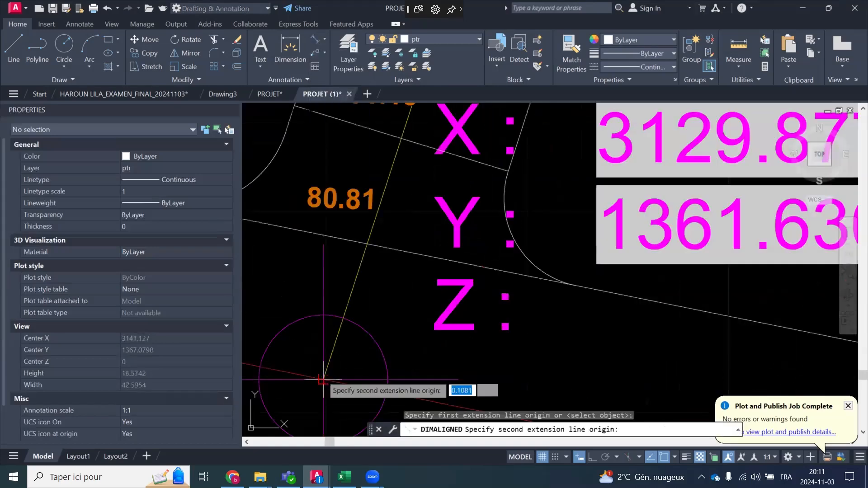
pyautogui.click(366, 246)
pyautogui.scroll(-3, 369, 272)
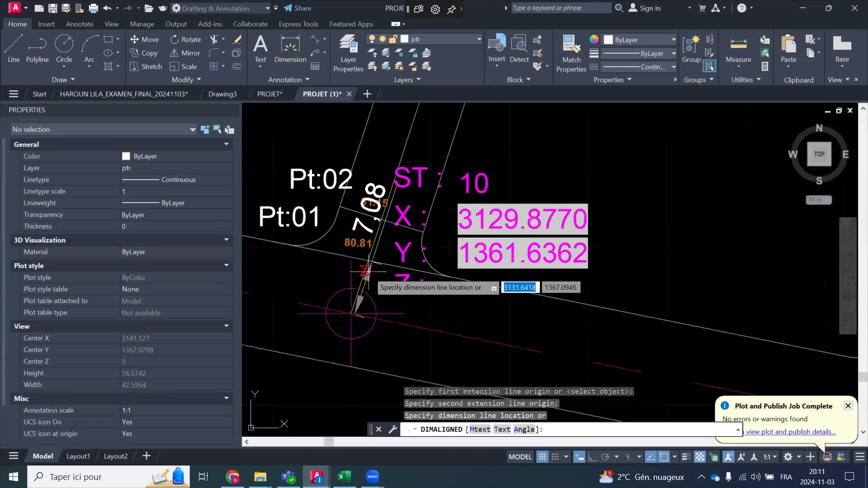
pyautogui.press('Escape')
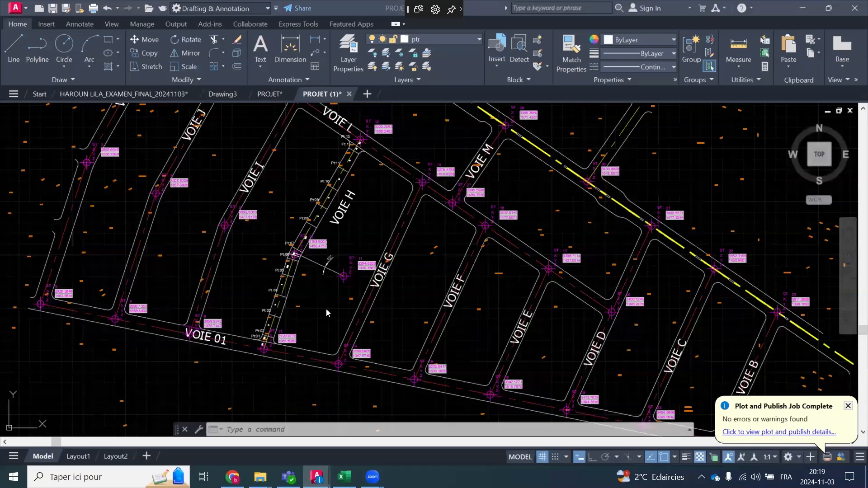
# Review the partial distances between the cross profiles along VOIE H, from station 10 to station 12 and around station 11
pyautogui.scroll(2, 264, 349)
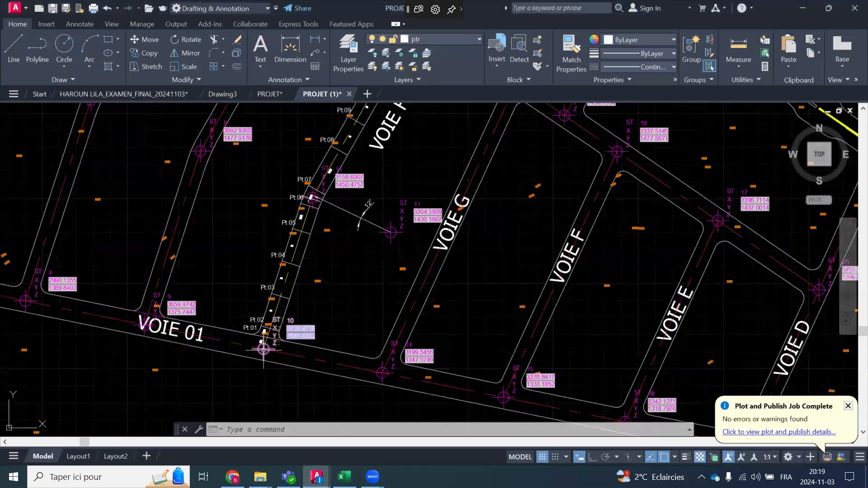
pyautogui.scroll(2, 263, 349)
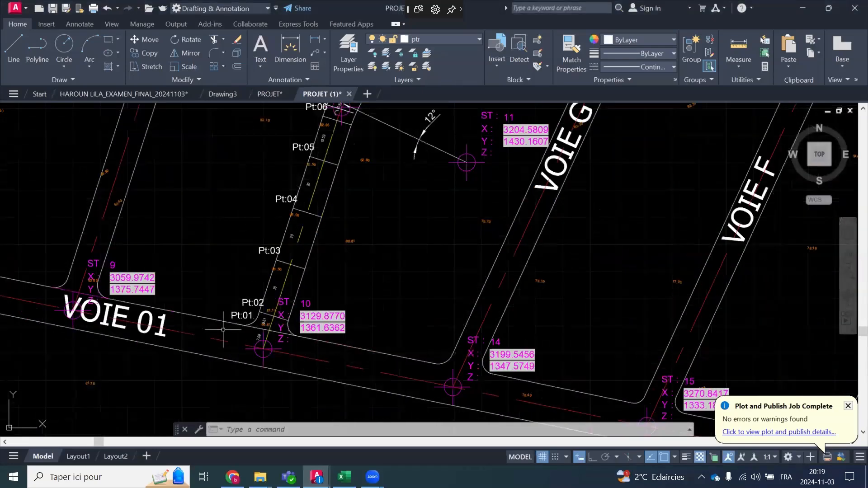
pyautogui.scroll(2, 225, 330)
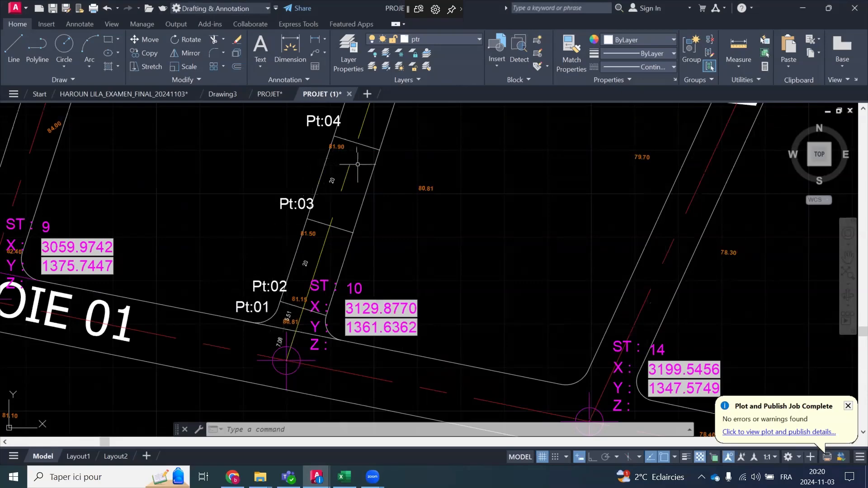
pyautogui.moveTo(398, 169)
pyautogui.mouseDown(button='middle')
pyautogui.moveTo(349, 354)
pyautogui.moveTo(305, 439)
pyautogui.mouseUp(button='middle')
pyautogui.scroll(-5, 335, 273)
pyautogui.moveTo(335, 273); pyautogui.dragTo(302, 365, button='middle')
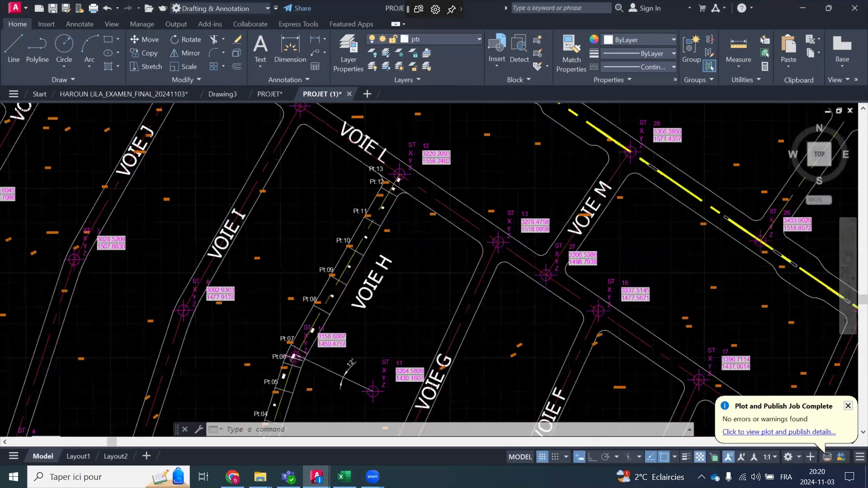
pyautogui.scroll(5, 390, 148)
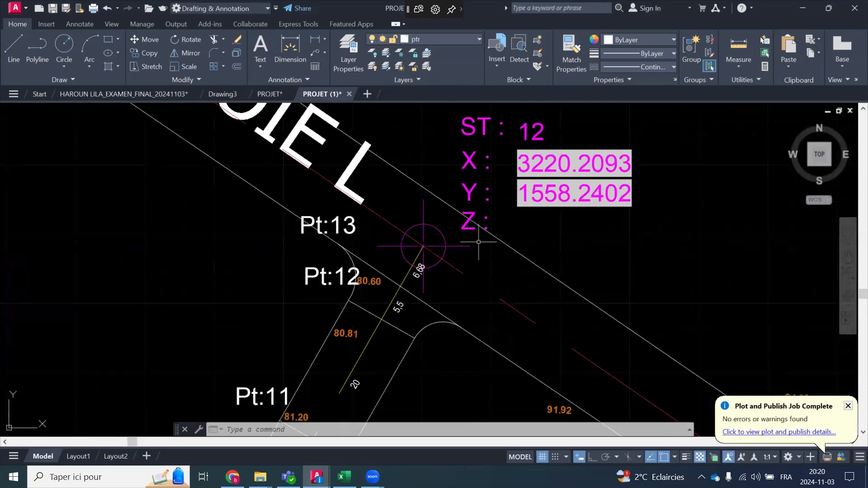
pyautogui.scroll(-5, 488, 253)
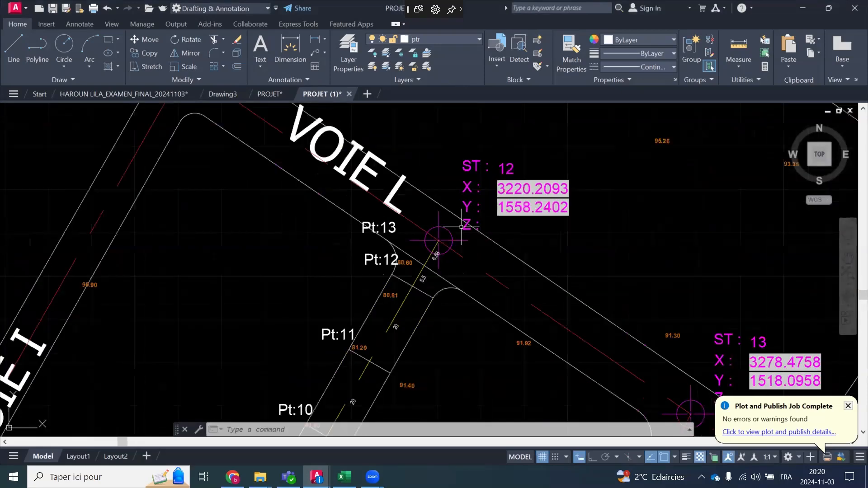
pyautogui.scroll(5, 412, 361)
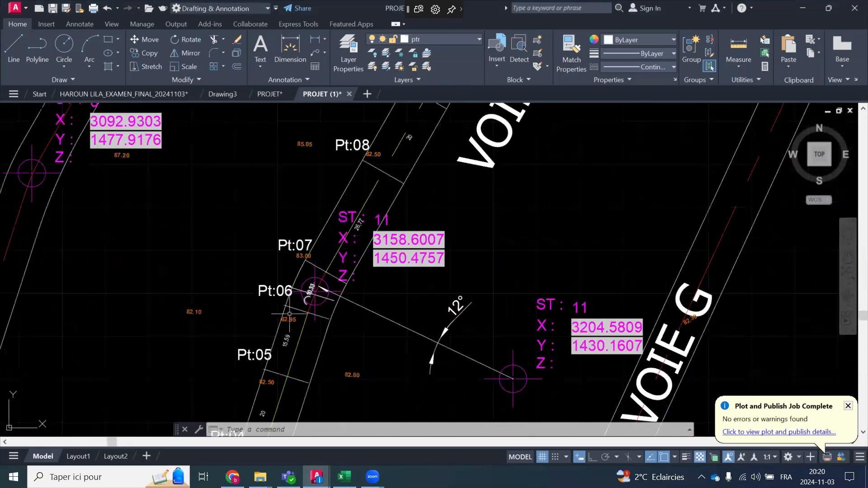
pyautogui.scroll(2, 317, 287)
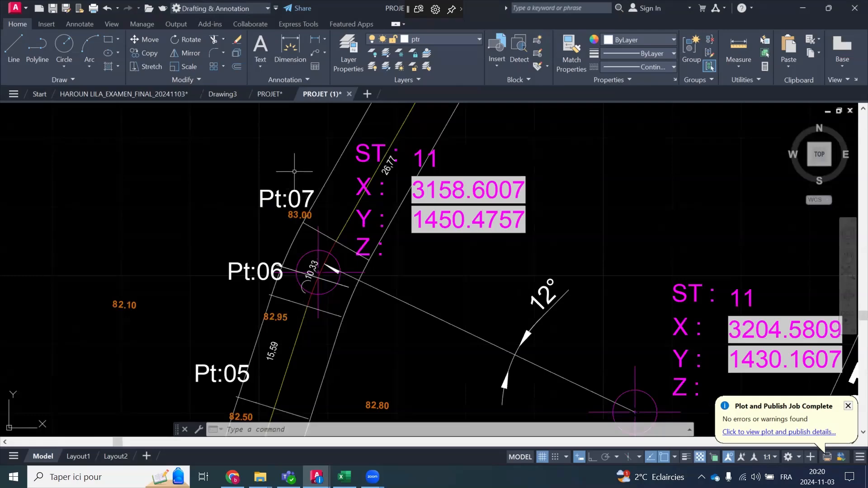
# Draw a circle of about 0.25 radius where the VOIE H axis crosses the profile line at the 82.95 elevation label
pyautogui.scroll(-2, 273, 155)
pyautogui.scroll(4, 281, 255)
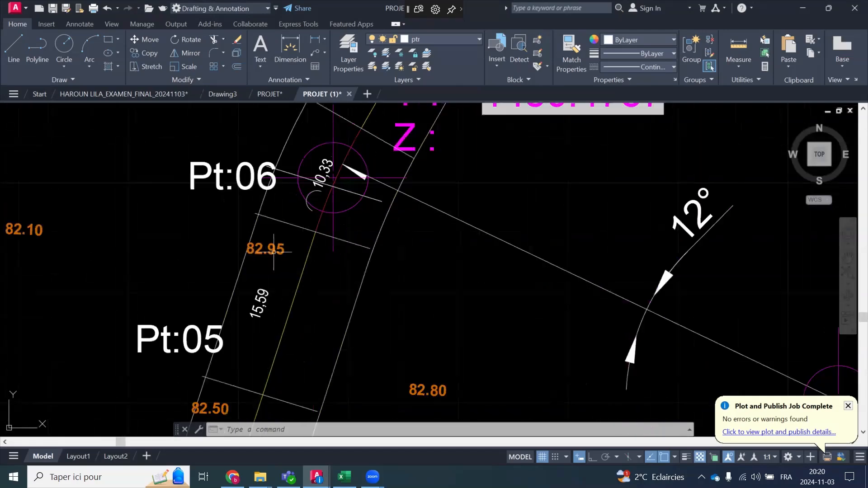
pyautogui.scroll(4, 308, 236)
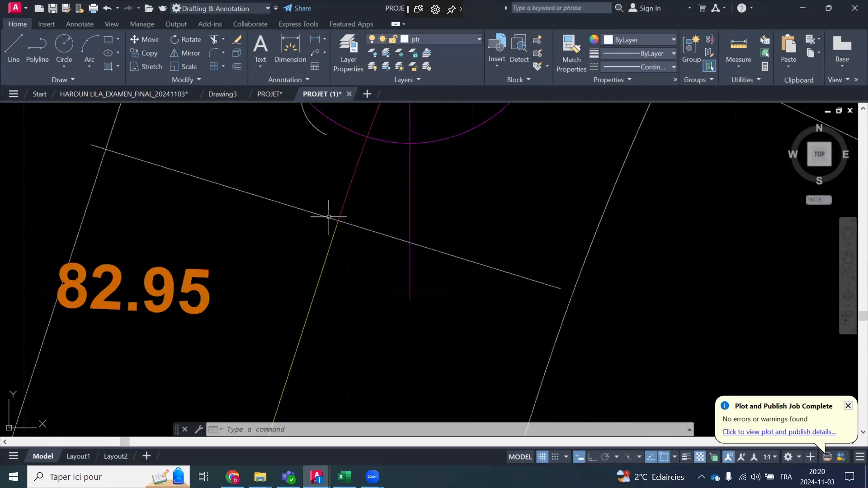
pyautogui.click(68, 50)
pyautogui.scroll(4, 344, 221)
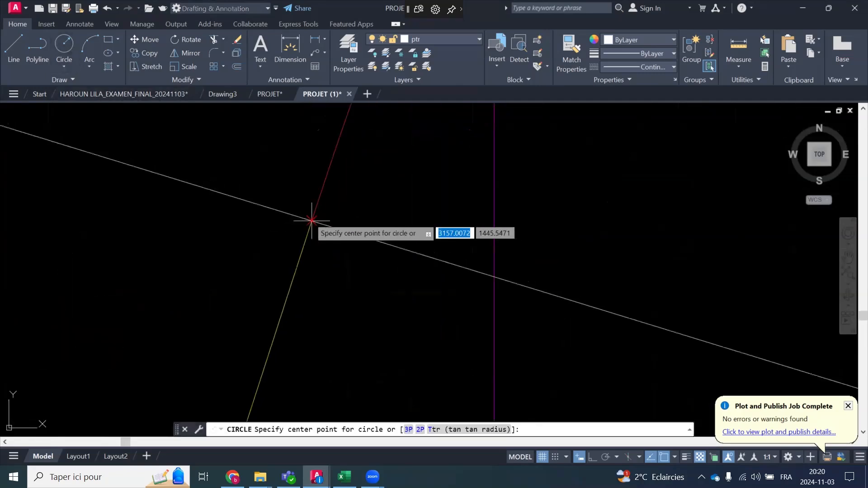
pyautogui.click(311, 221)
pyautogui.click(339, 205)
pyautogui.scroll(-3, 339, 206)
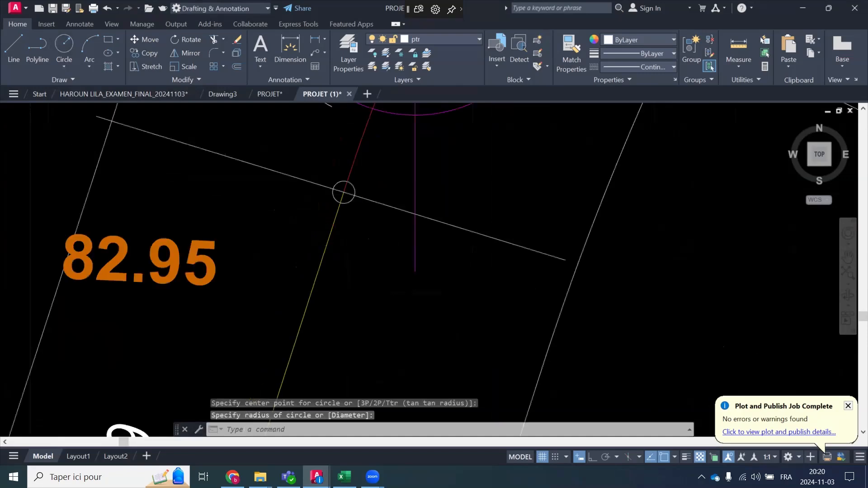
pyautogui.scroll(-2, 364, 175)
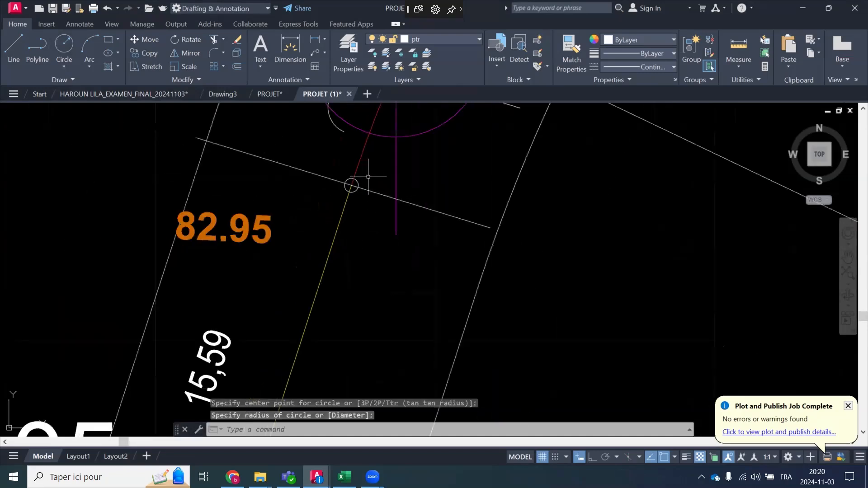
pyautogui.scroll(2, 342, 165)
pyautogui.click(334, 159)
pyautogui.click(378, 213)
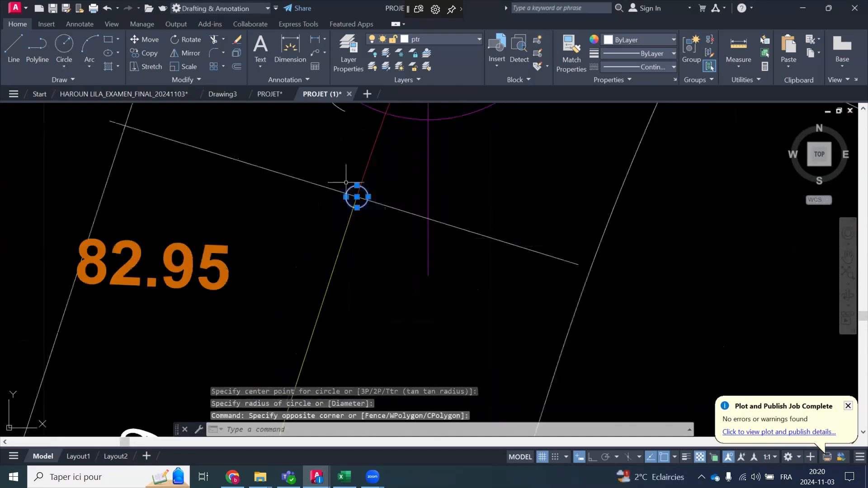
pyautogui.click(142, 59)
pyautogui.scroll(2, 357, 192)
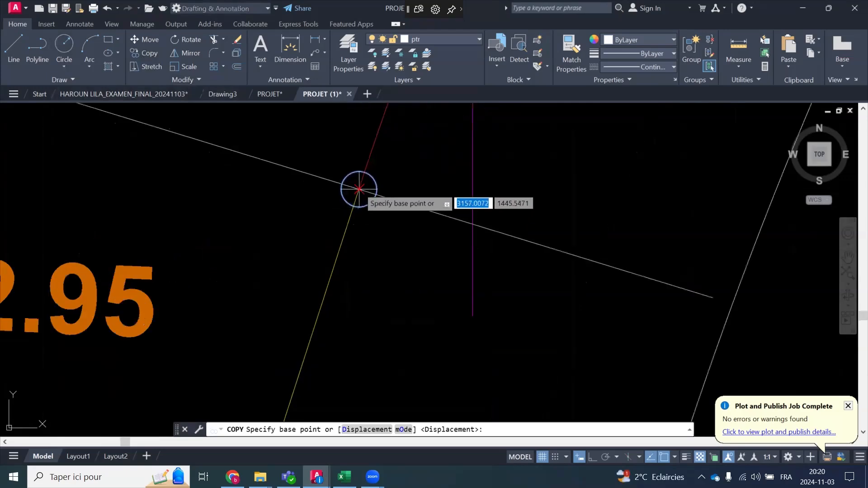
pyautogui.click(358, 189)
pyautogui.scroll(-4, 398, 136)
pyautogui.scroll(4, 385, 225)
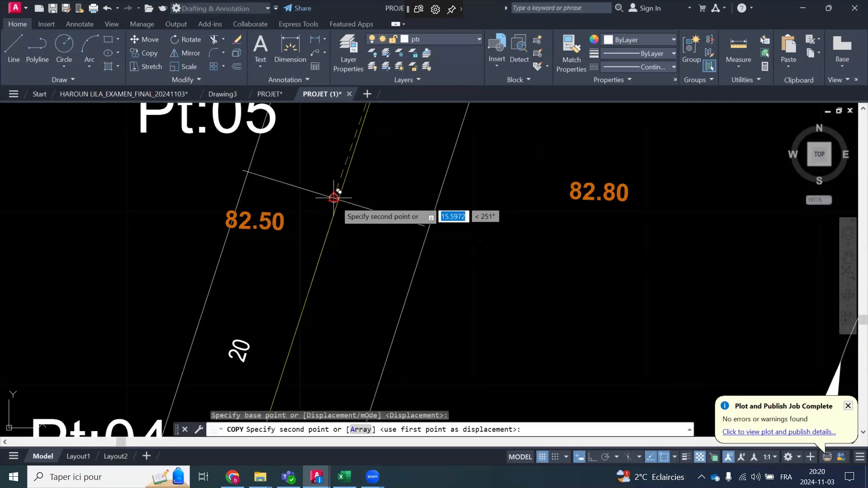
pyautogui.scroll(-2, 339, 196)
pyautogui.press('Escape')
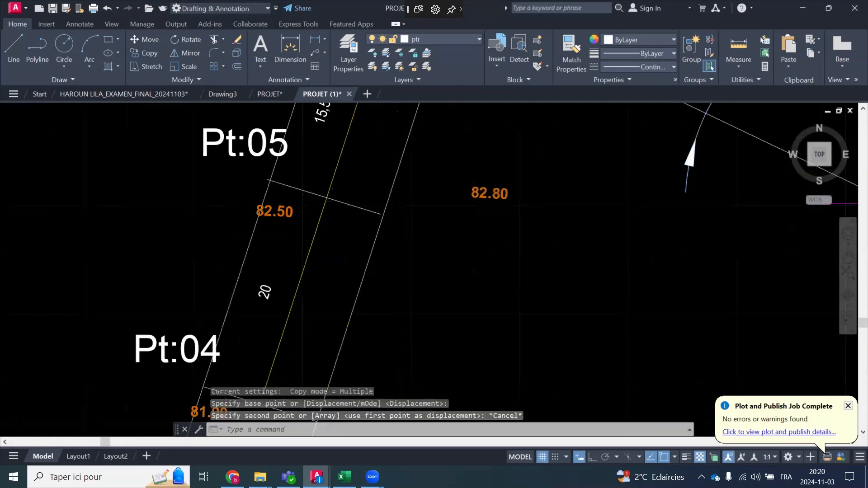
# Draw a circle of about 0.2 radius where the VOIE H axis crosses the Pt:05 profile line
pyautogui.scroll(-5, 401, 261)
pyautogui.scroll(6, 391, 232)
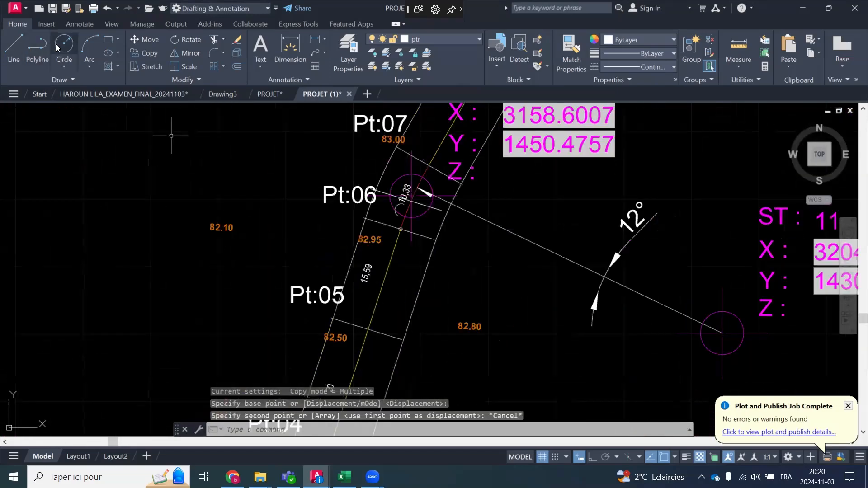
pyautogui.write('c')
pyautogui.press('Return')
pyautogui.scroll(6, 386, 353)
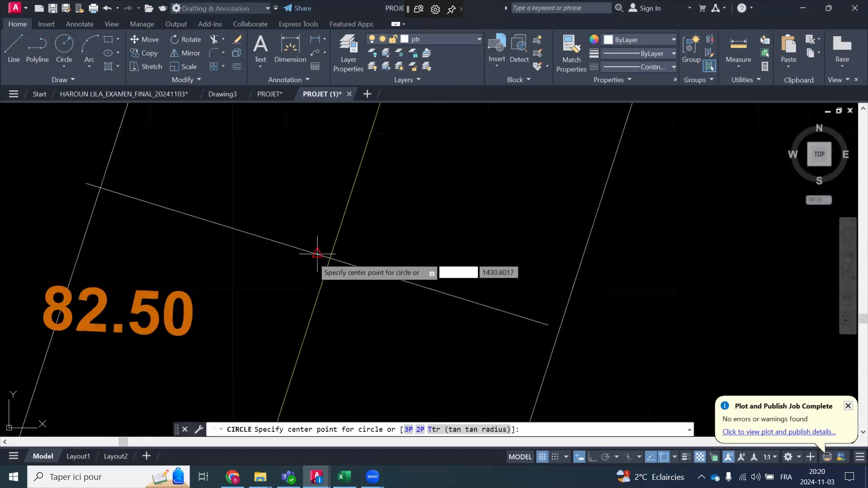
pyautogui.click(330, 258)
pyautogui.scroll(-3, 332, 258)
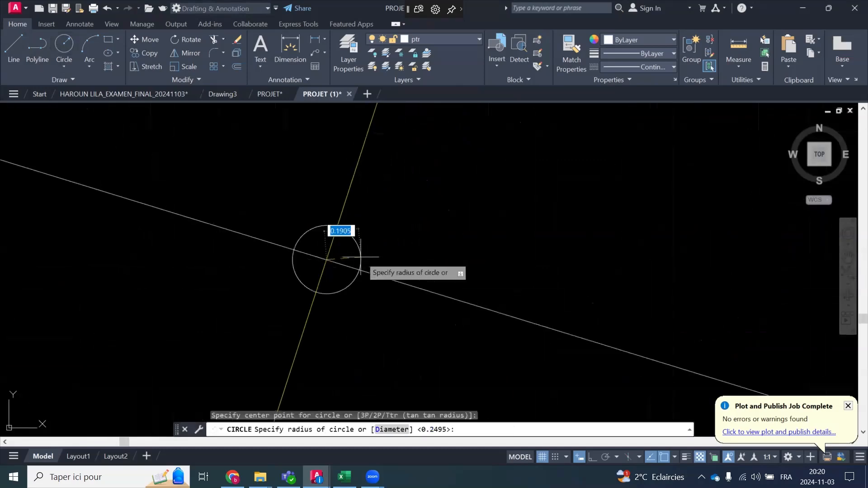
pyautogui.click(360, 239)
pyautogui.scroll(-2, 362, 278)
# Move the 82.50 elevation label of Pt:05 closer to the circle on the VOIE H axis
pyautogui.click(280, 307)
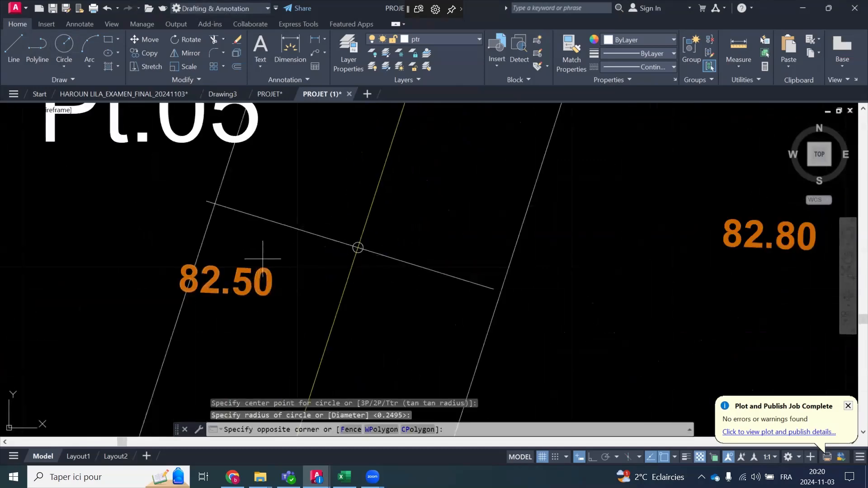
pyautogui.click(265, 248)
pyautogui.click(145, 40)
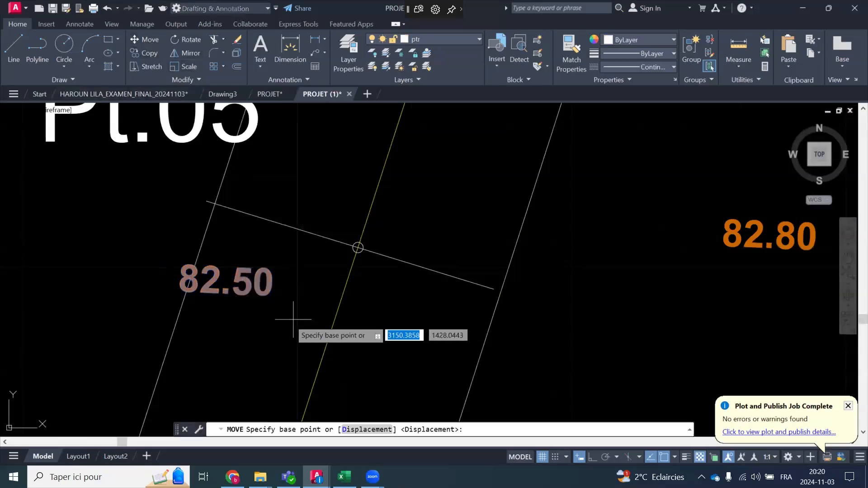
pyautogui.click(277, 326)
pyautogui.click(323, 306)
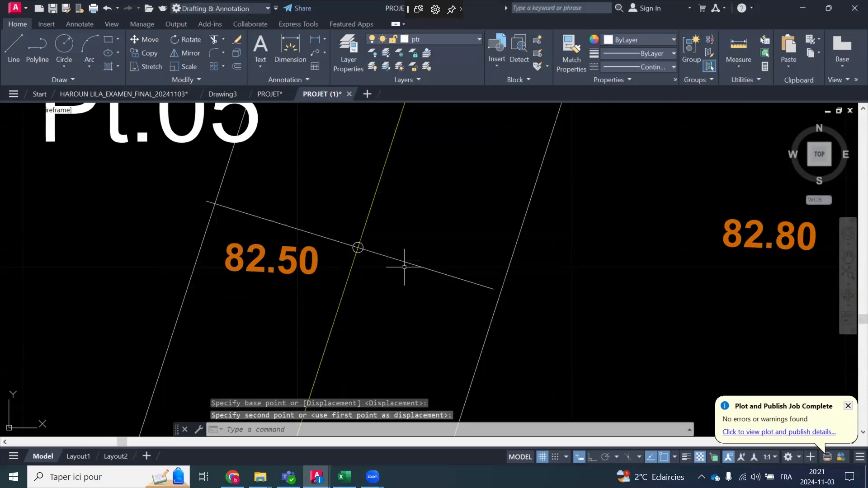
pyautogui.scroll(-6, 220, 199)
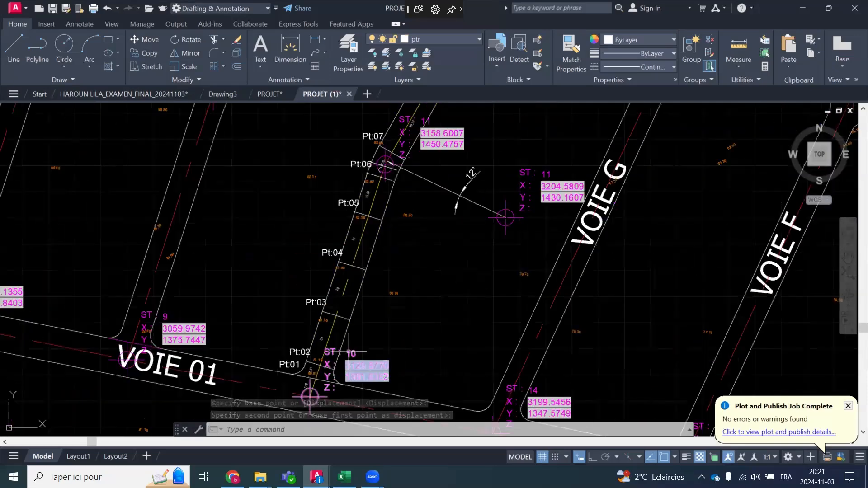
pyautogui.scroll(-2, 349, 352)
pyautogui.scroll(-3, 307, 285)
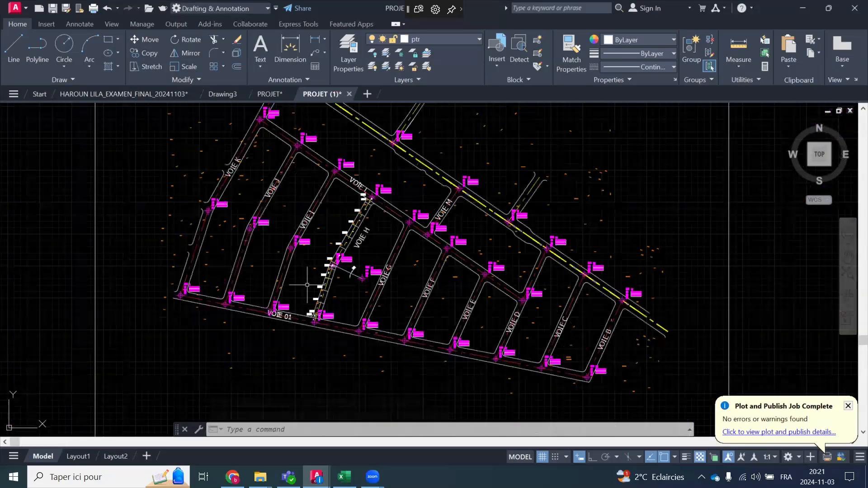
pyautogui.scroll(2, 350, 317)
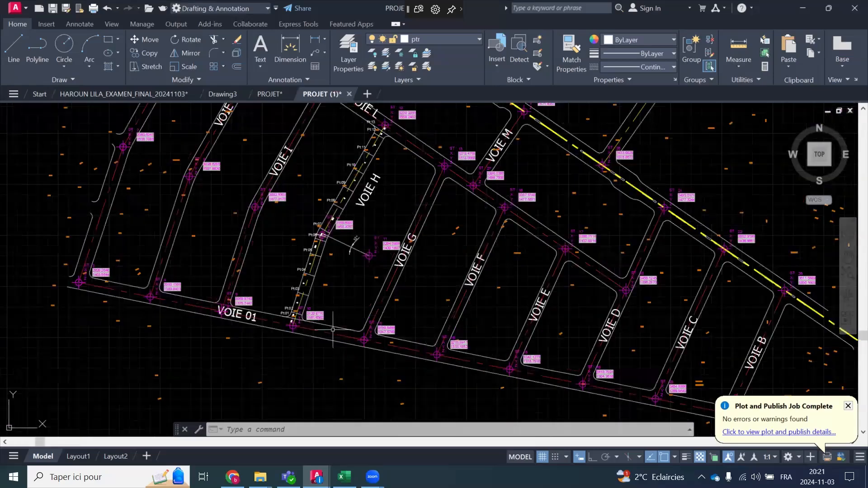
pyautogui.scroll(-2, 297, 319)
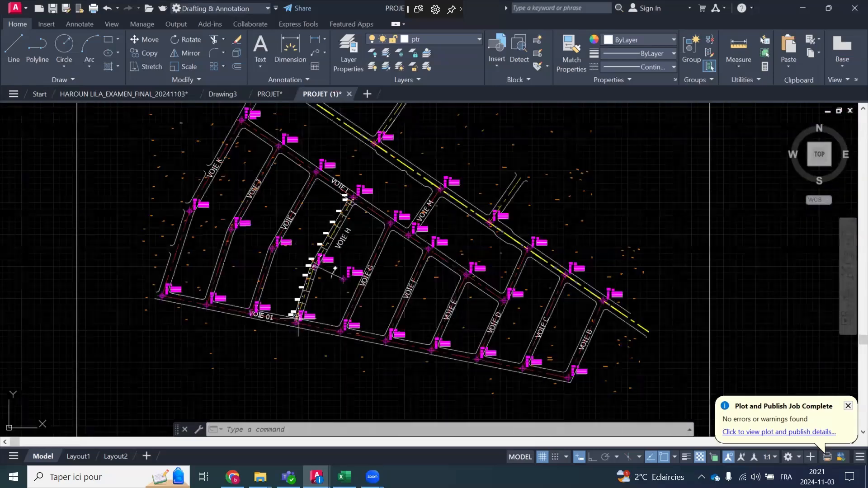
pyautogui.scroll(-2, 298, 322)
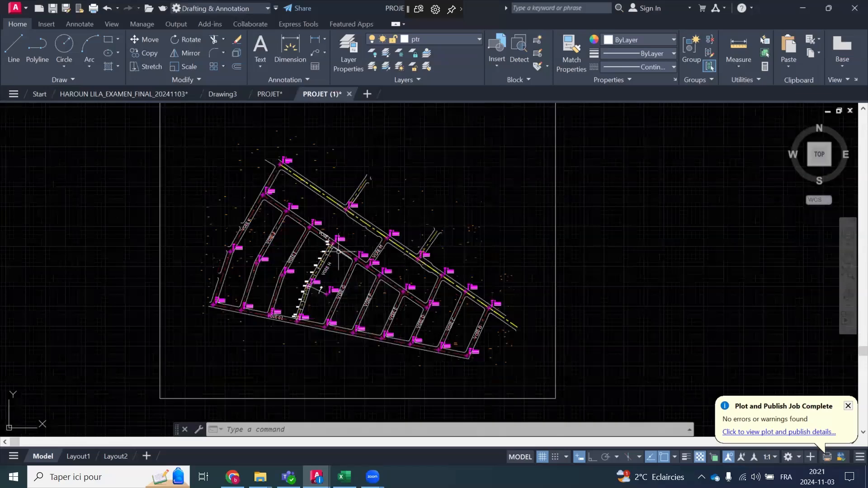
# Examine the VOIE H profile points between stations 10 and 12 and their place in the overall road network
pyautogui.scroll(2, 334, 251)
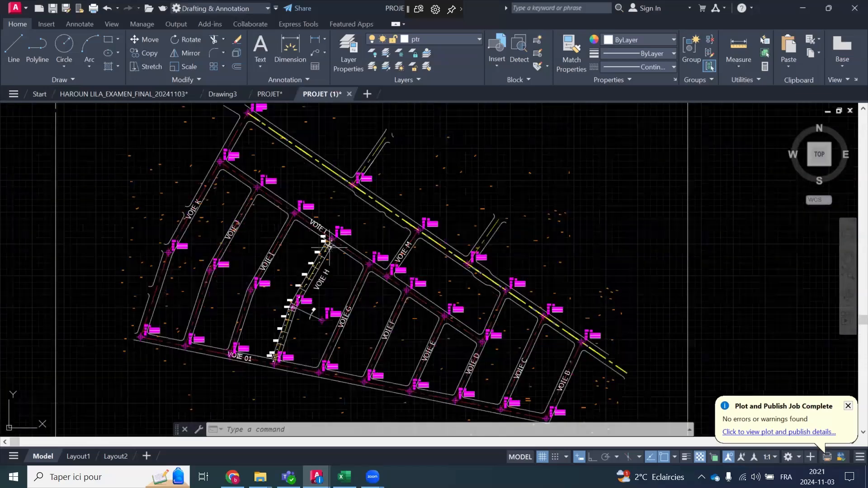
pyautogui.scroll(2, 331, 249)
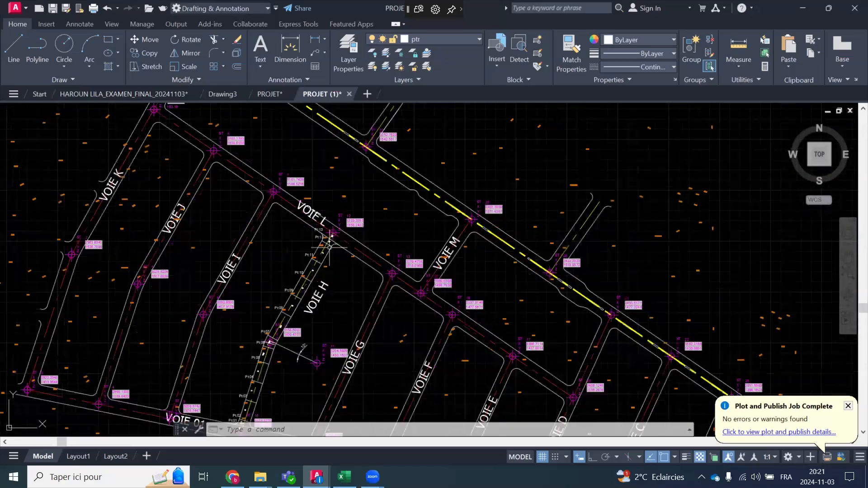
pyautogui.scroll(3, 330, 247)
pyautogui.scroll(-3, 330, 234)
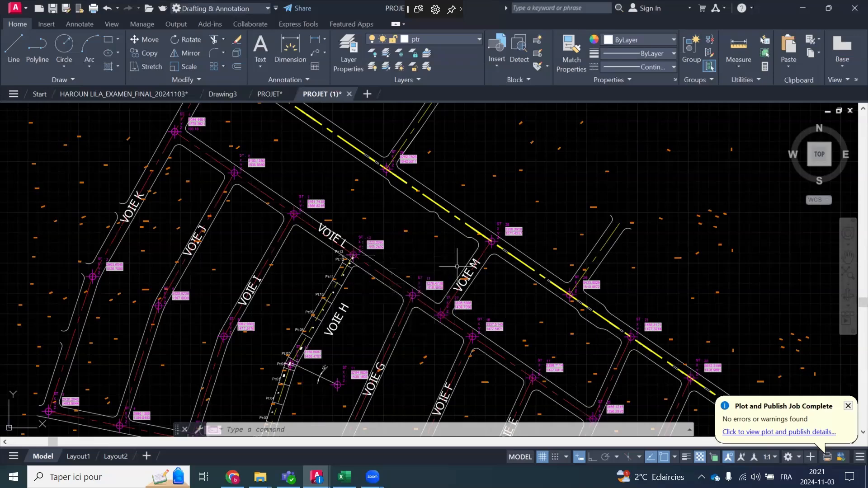
pyautogui.scroll(-2, 360, 293)
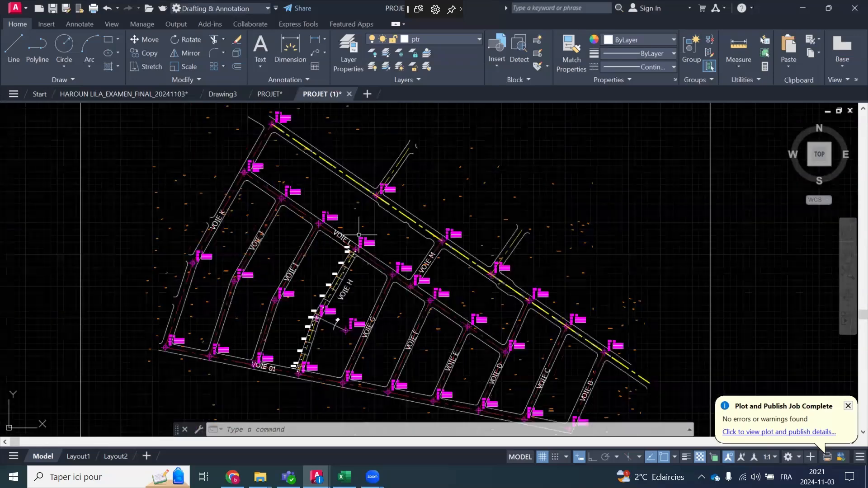
pyautogui.scroll(-2, 360, 236)
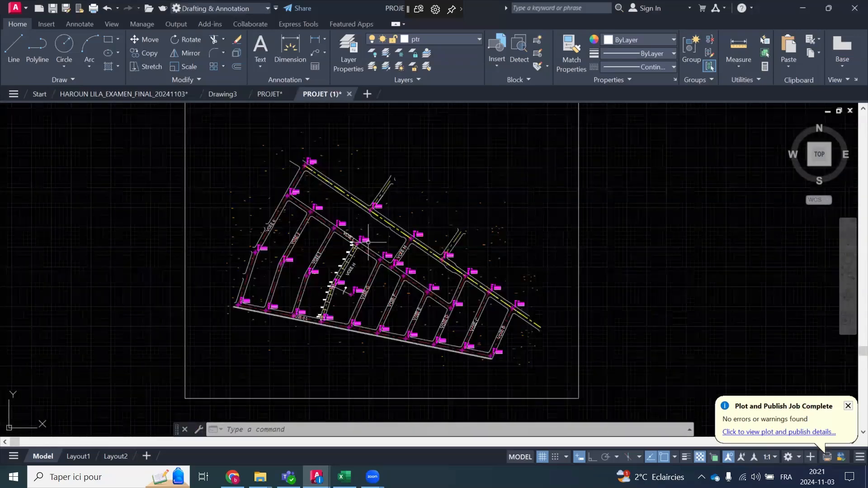
pyautogui.scroll(2, 332, 318)
pyautogui.scroll(5, 332, 319)
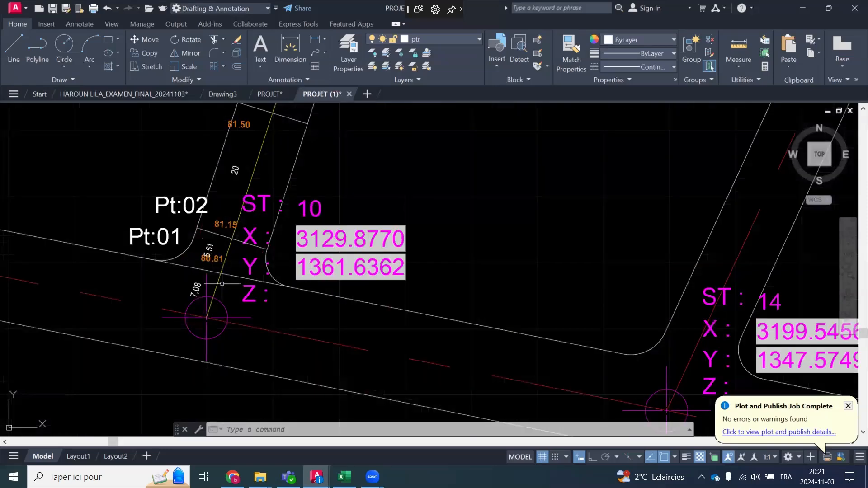
pyautogui.scroll(-5, 189, 312)
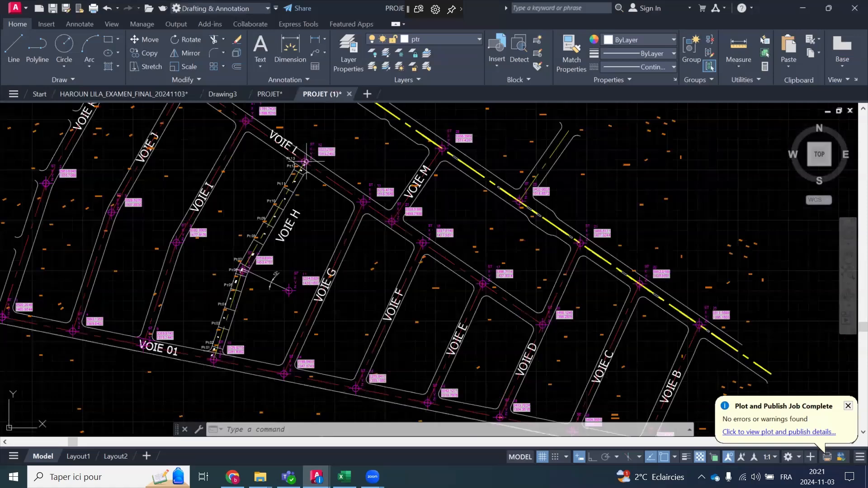
pyautogui.scroll(2, 307, 160)
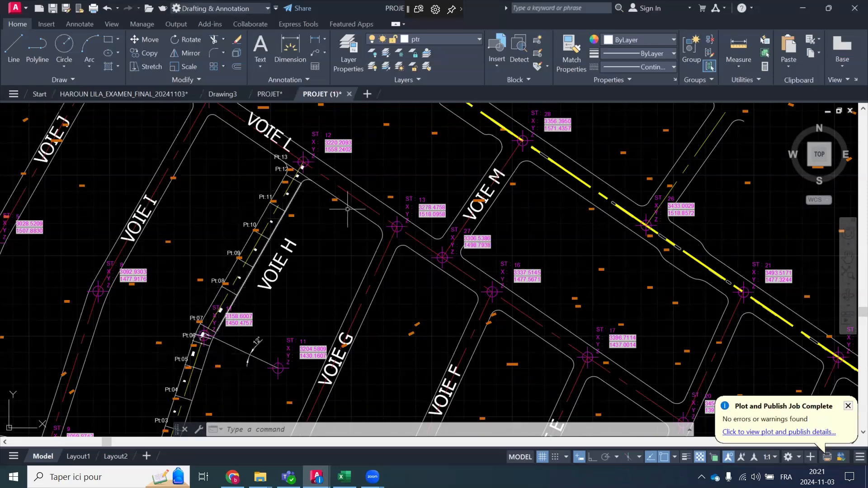
pyautogui.scroll(-2, 313, 226)
pyautogui.scroll(-2, 308, 216)
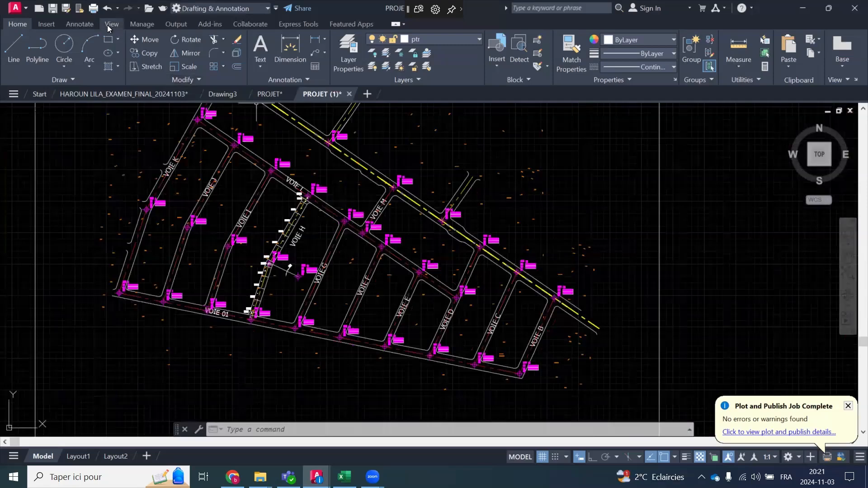
# Split model space into two vertical viewports and frame Pt:01 to Pt:03 near station 10 in the first one
pyautogui.click(108, 24)
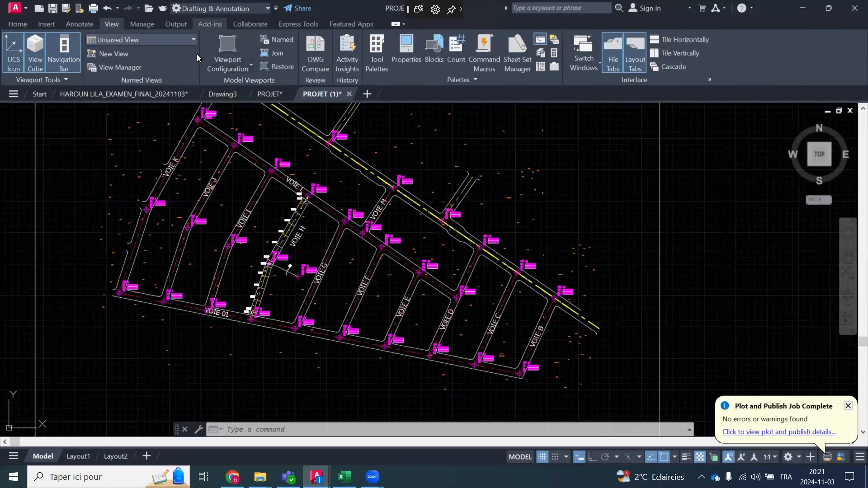
pyautogui.click(251, 64)
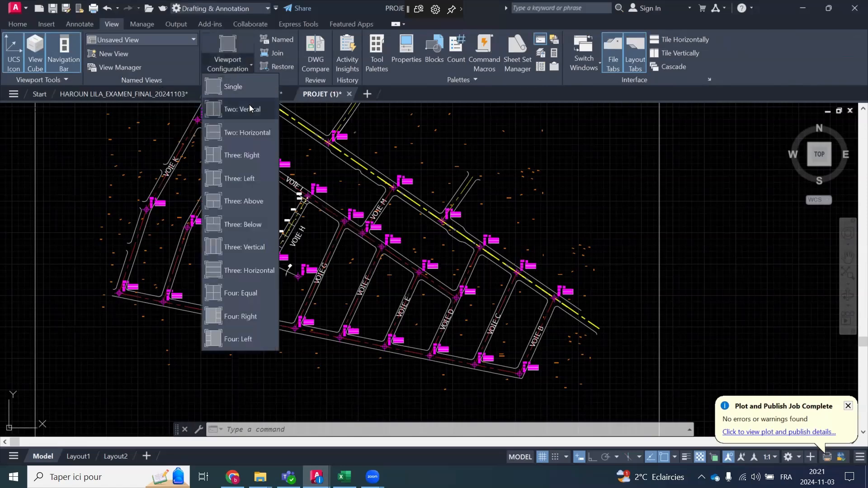
pyautogui.click(242, 111)
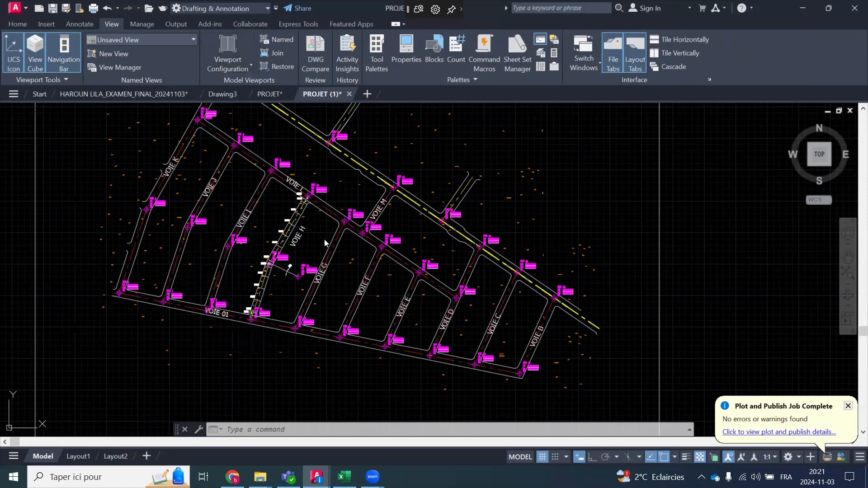
pyautogui.click(283, 163)
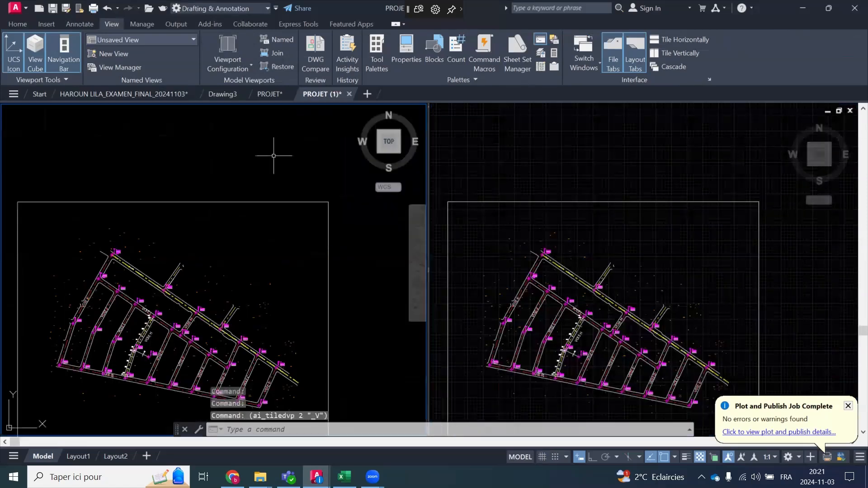
pyautogui.scroll(-3, 282, 147)
pyautogui.scroll(3, 218, 235)
pyautogui.scroll(10, 218, 235)
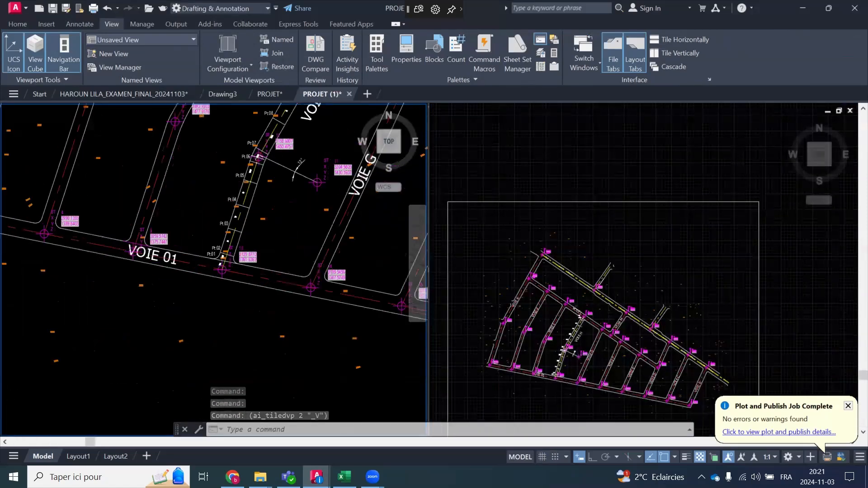
# Frame an empty area of the drawing, away from the existing plans, in the second viewport
pyautogui.click(581, 165)
pyautogui.scroll(-5, 575, 176)
pyautogui.scroll(-2, 545, 189)
pyautogui.scroll(2, 582, 223)
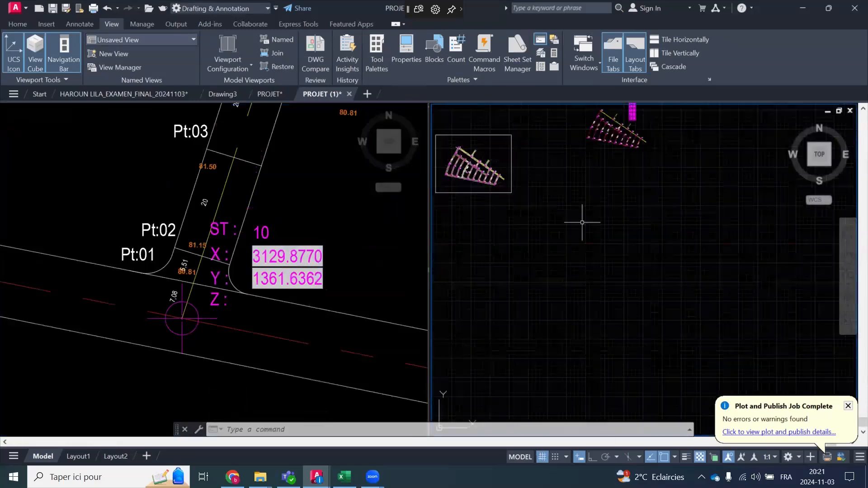
pyautogui.scroll(3, 479, 248)
pyautogui.scroll(2, 497, 244)
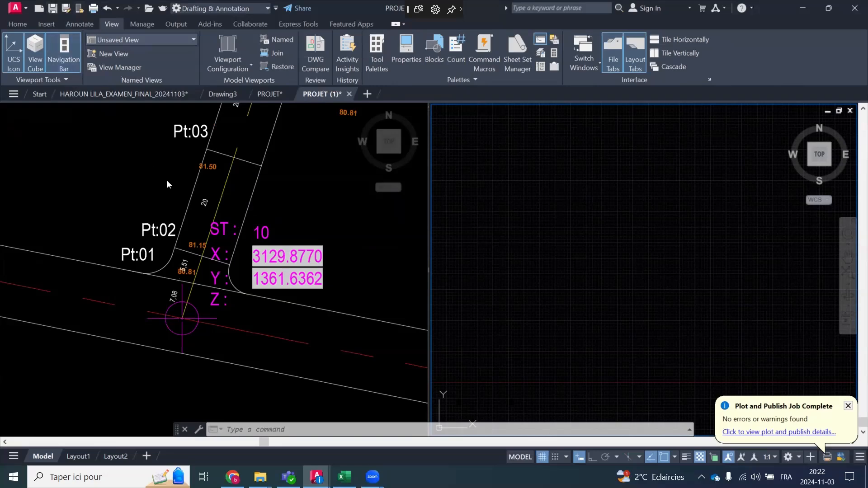
# Copy the Pt:02 label from the VOIE H profile to the empty area shown in the second viewport
pyautogui.click(132, 174)
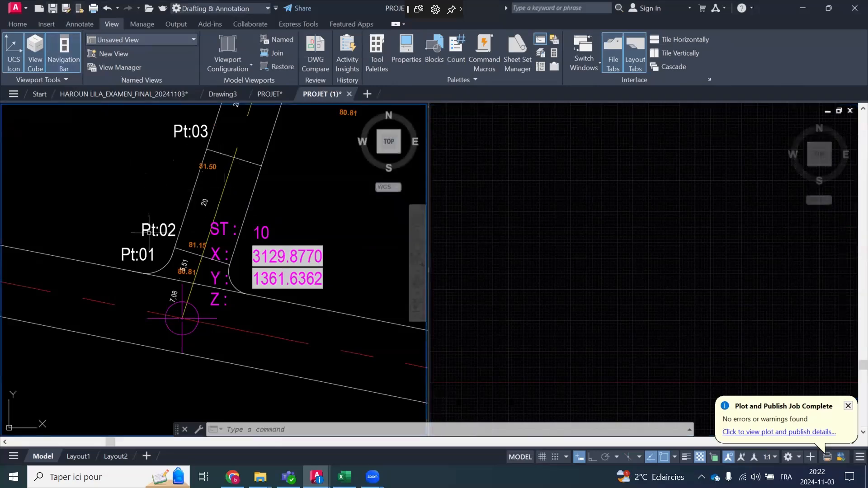
pyautogui.click(152, 216)
pyautogui.click(142, 228)
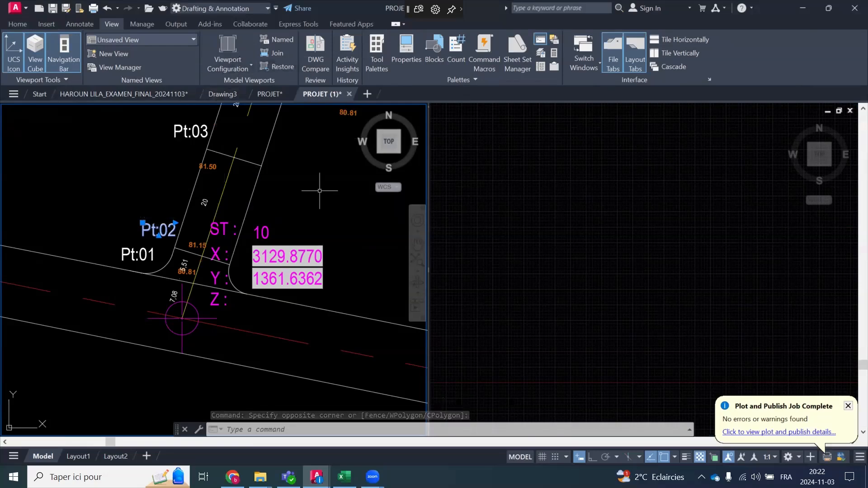
pyautogui.click(18, 24)
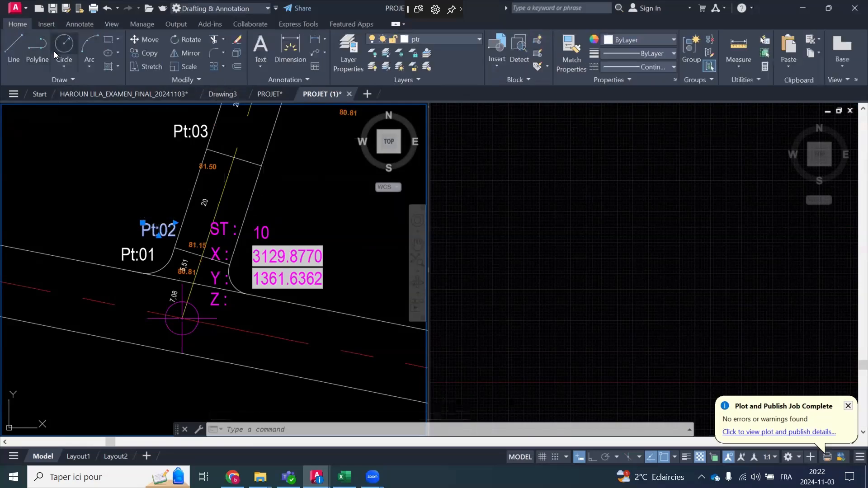
pyautogui.click(151, 53)
pyautogui.click(159, 235)
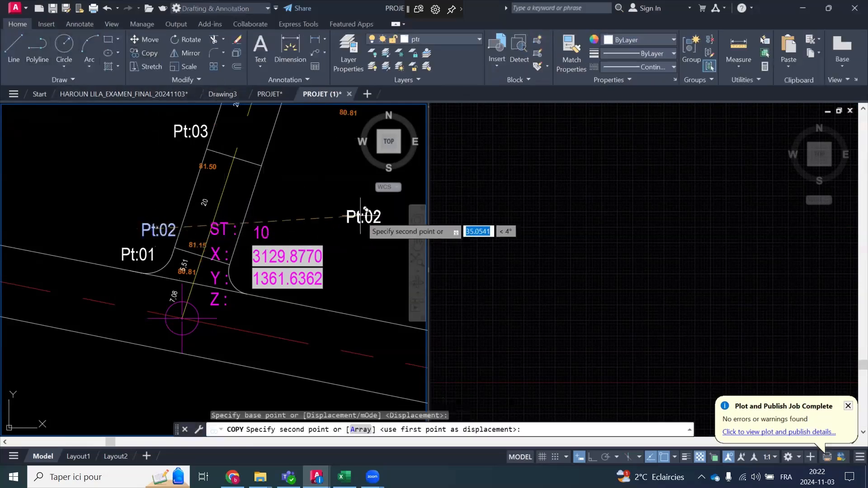
pyautogui.click(574, 243)
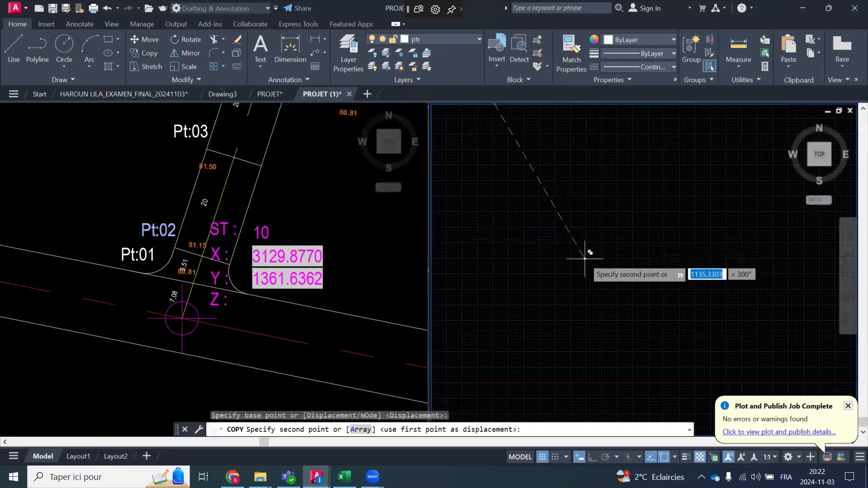
# Place a copy of the Pt:02 label in the empty area of the second viewport
pyautogui.click(586, 260)
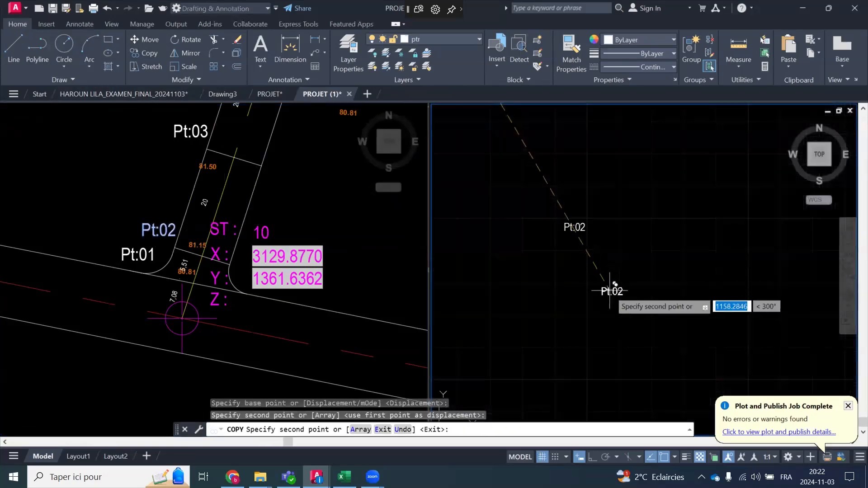
pyautogui.press('Escape')
pyautogui.scroll(5, 563, 225)
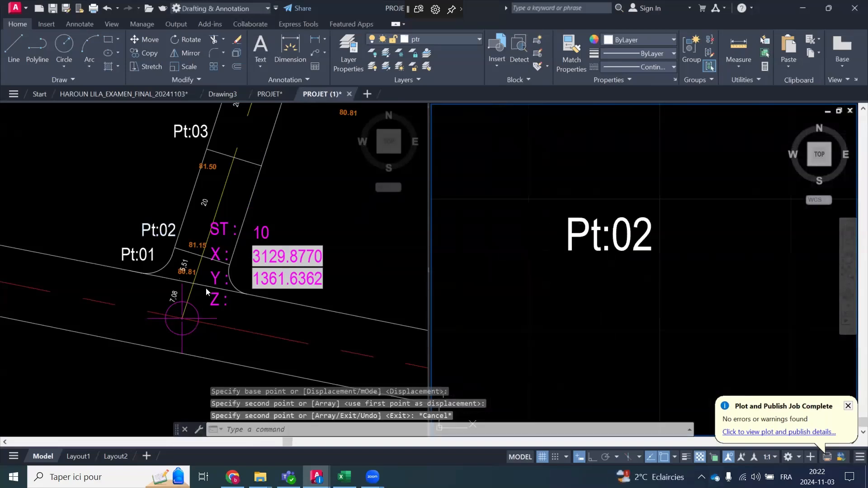
# Change the copied label's text to "St 10" and widen its text frame so it fits on one line
pyautogui.click(571, 231)
pyautogui.doubleClick(571, 230)
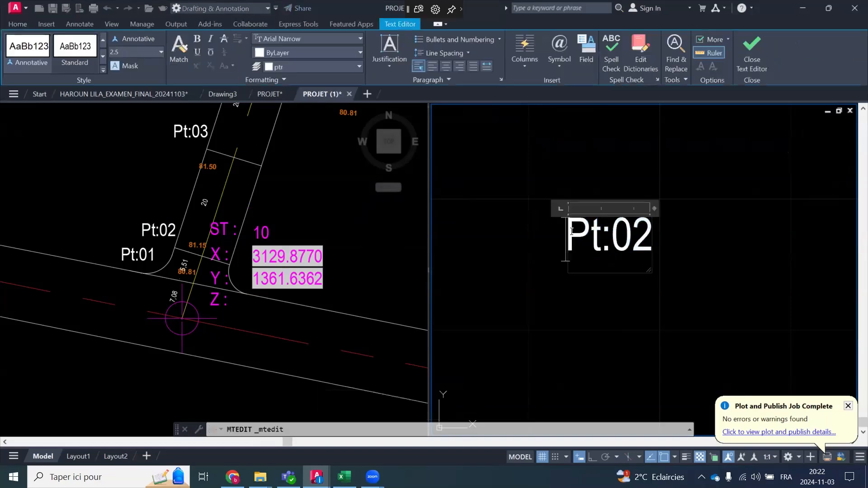
pyautogui.write('S')
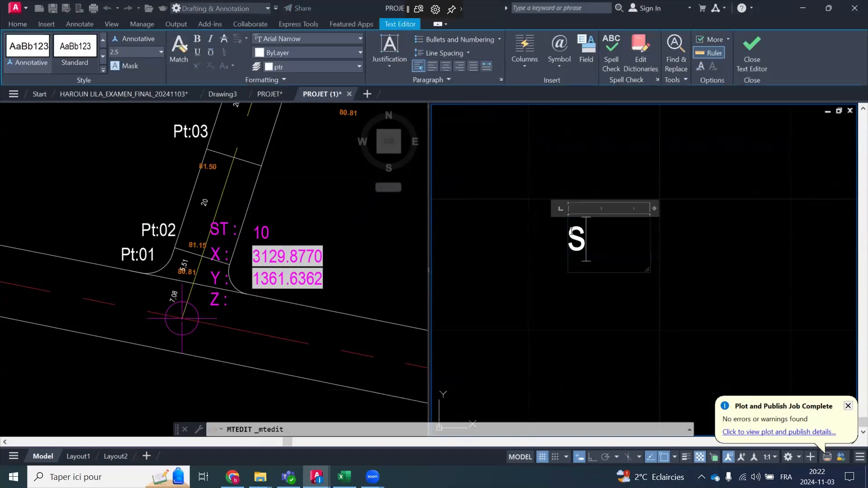
pyautogui.press('BackSpace')
pyautogui.write('St')
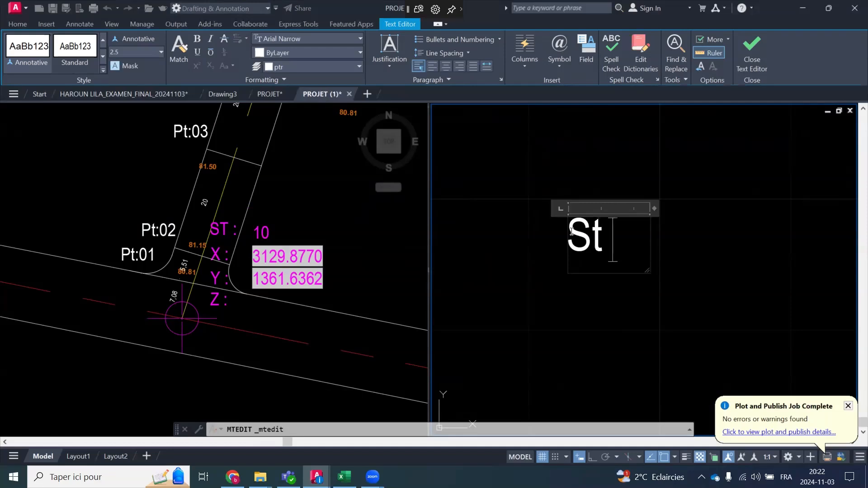
pyautogui.press('Return')
pyautogui.write('10')
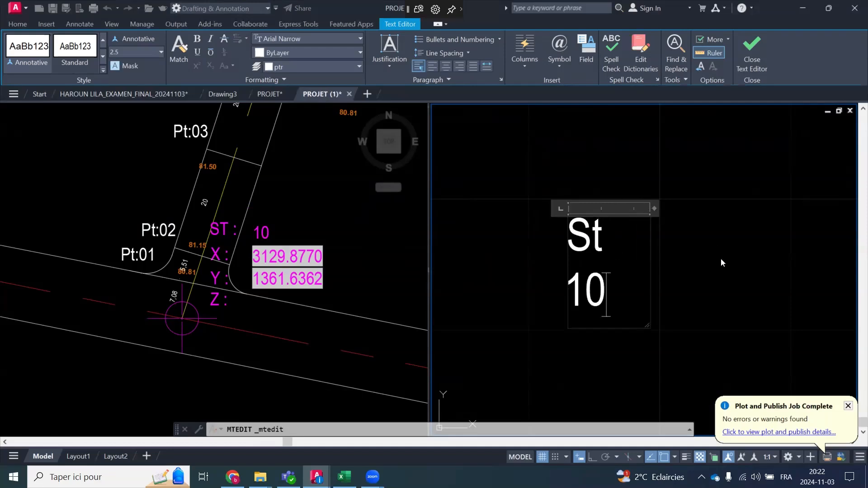
pyautogui.moveTo(647, 326); pyautogui.dragTo(698, 279)
pyautogui.click(642, 316)
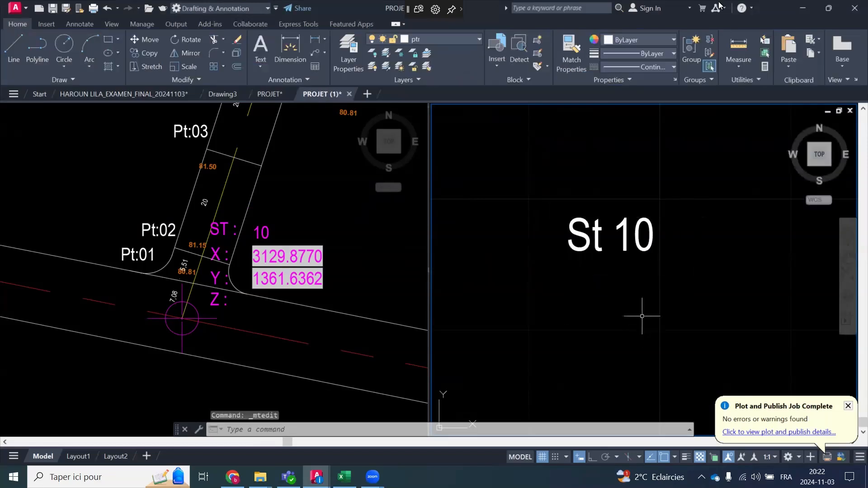
# Check the text height of the St 10 label in its properties
pyautogui.click(642, 181)
pyautogui.click(585, 262)
pyautogui.rightClick(591, 257)
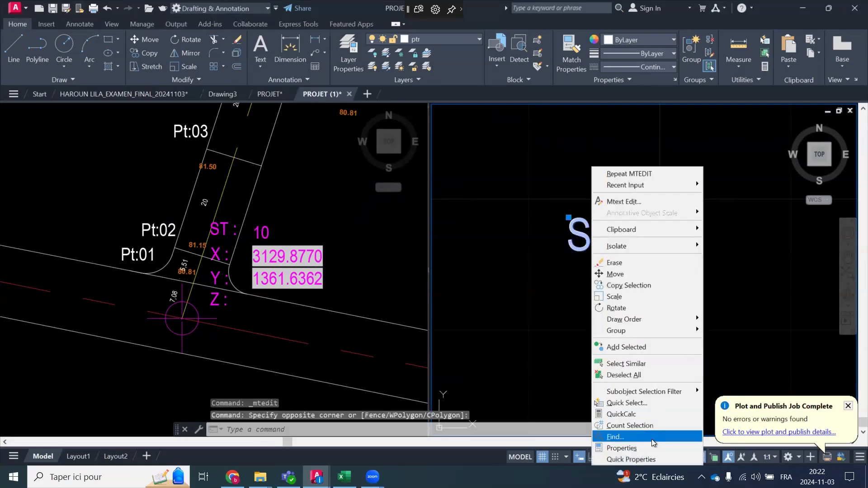
pyautogui.click(639, 446)
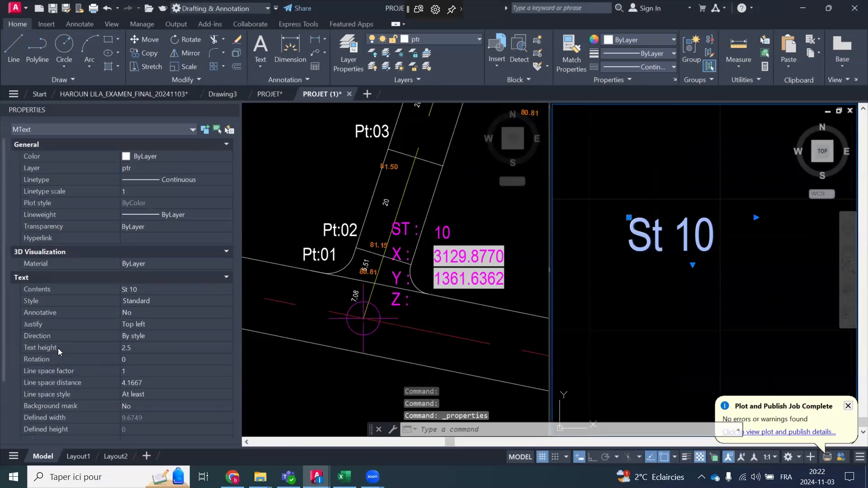
pyautogui.press('Escape')
pyautogui.click(651, 278)
pyautogui.scroll(-1, 605, 252)
pyautogui.scroll(-2, 605, 253)
pyautogui.scroll(4, 603, 246)
pyautogui.scroll(-2, 623, 243)
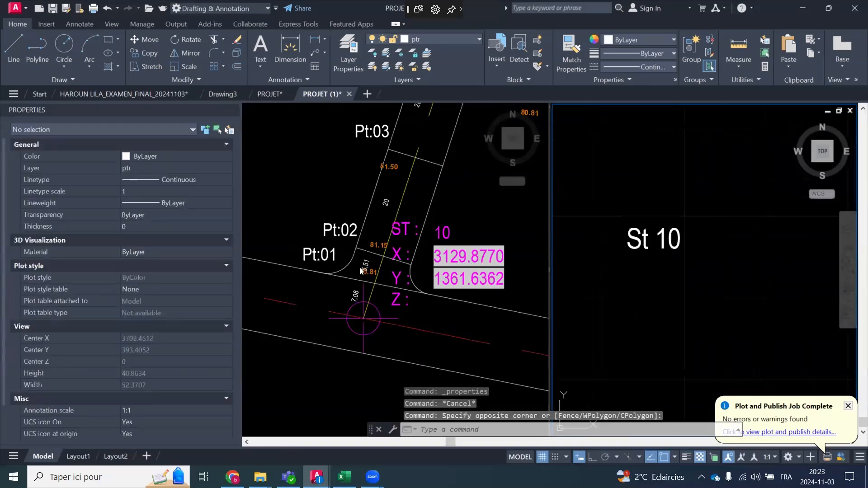
# Draw a vertical line 6 units long downward just left of the St 10 label, with Ortho on
pyautogui.click(434, 324)
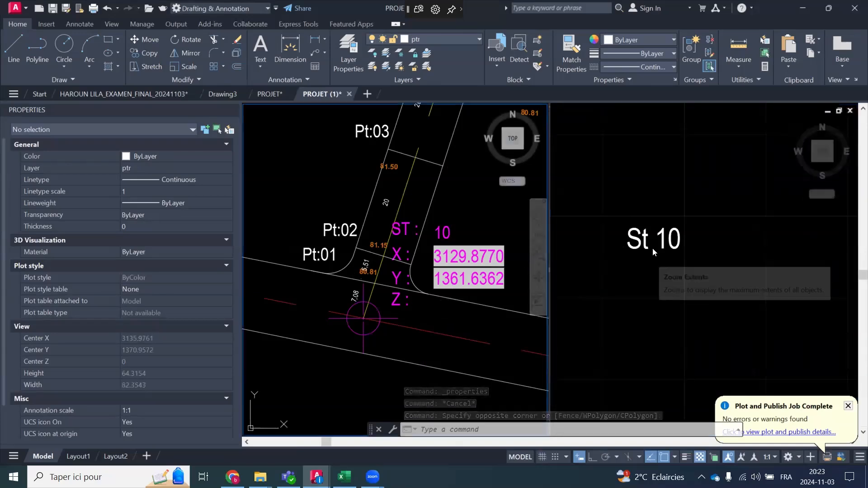
pyautogui.write('l')
pyautogui.press('Return')
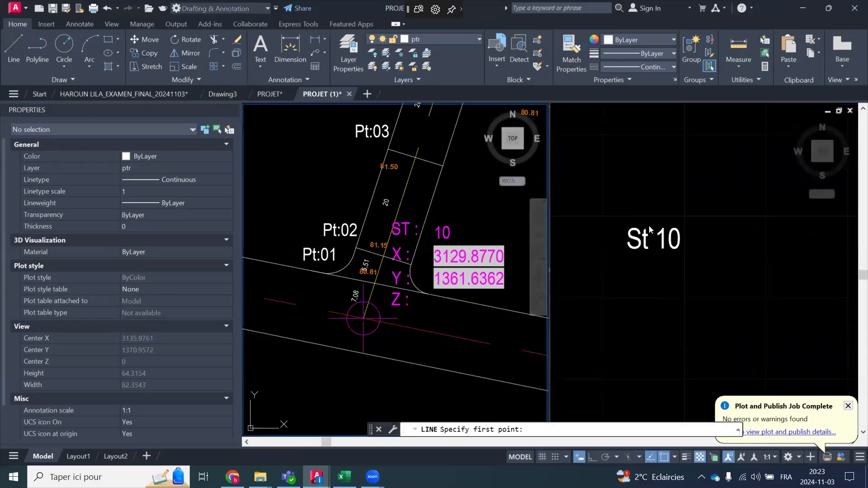
pyautogui.click(624, 207)
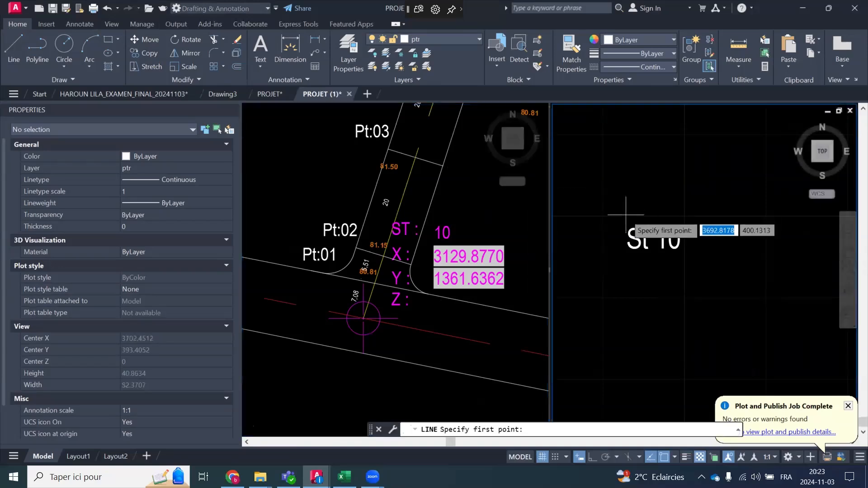
pyautogui.click(618, 215)
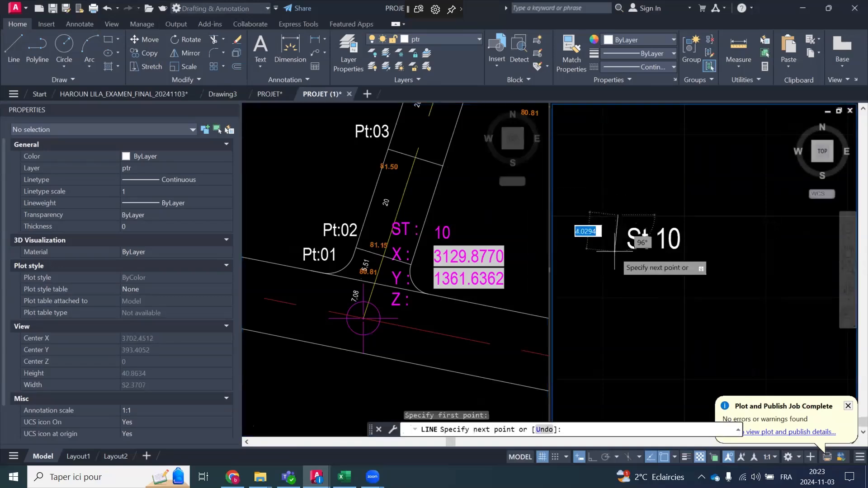
pyautogui.click(592, 458)
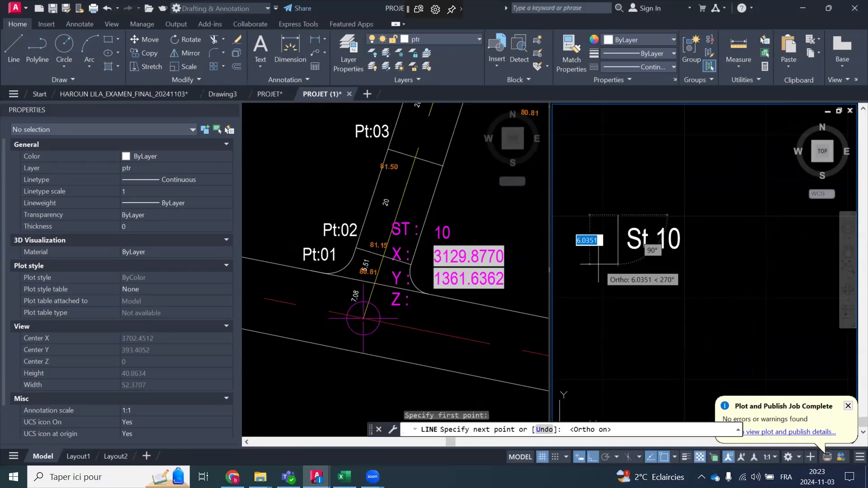
pyautogui.write('6')
pyautogui.press('Return')
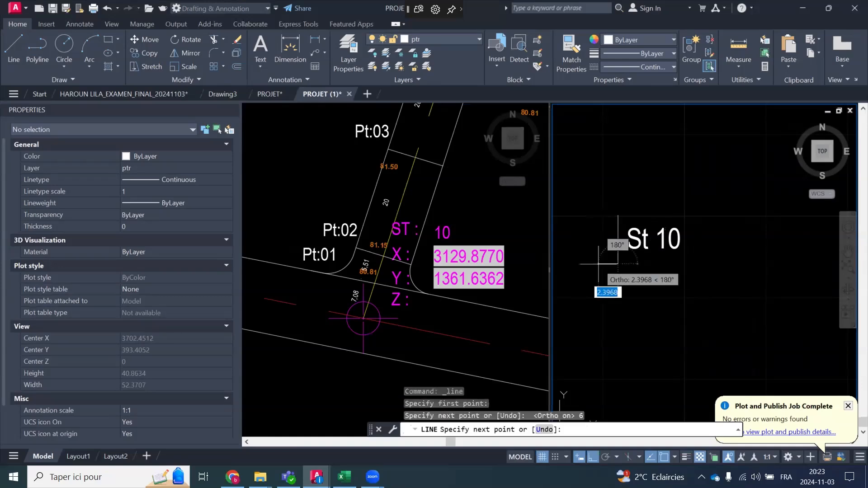
pyautogui.press('Return')
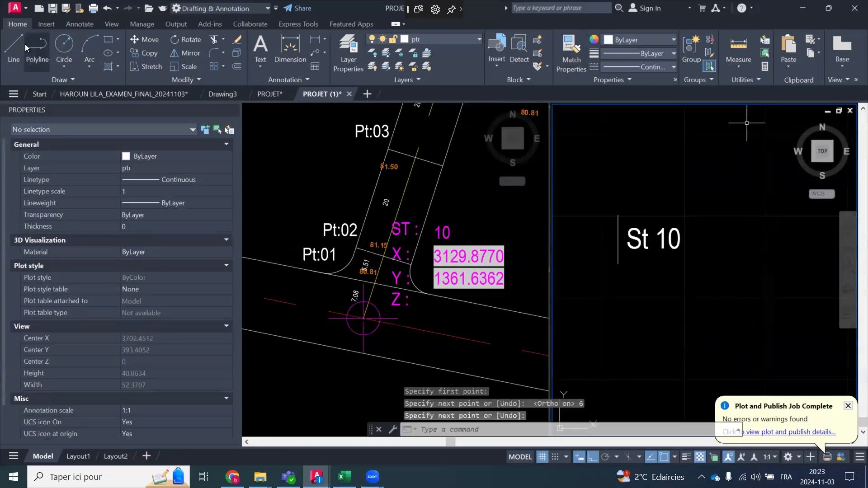
# Draw a long horizontal line to the right from the lower end of the vertical line, running under the St 10 label
pyautogui.press('Return')
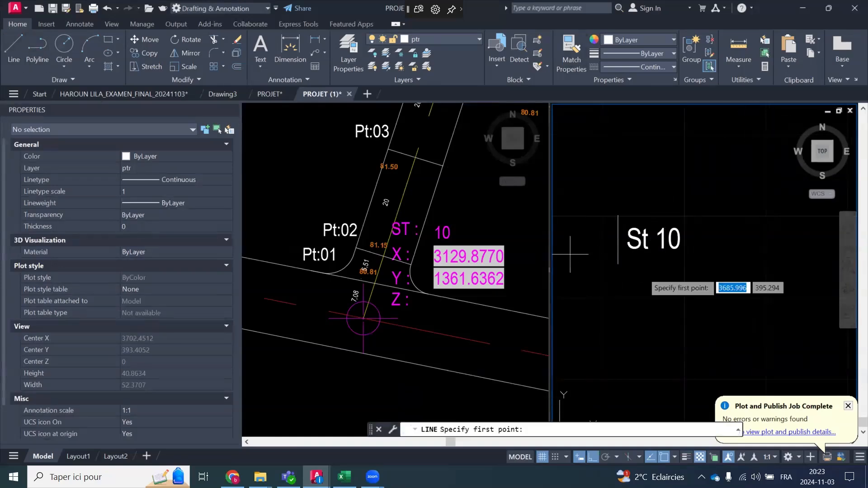
pyautogui.click(618, 264)
pyautogui.scroll(-5, 618, 263)
pyautogui.click(774, 262)
pyautogui.rightClick(769, 237)
pyautogui.click(789, 241)
pyautogui.scroll(4, 585, 273)
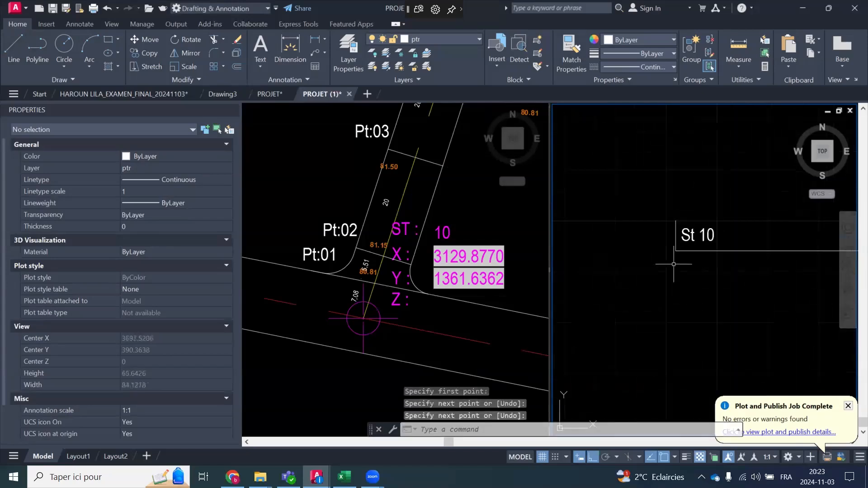
# Copy the horizontal line from the vertical line's lower end to its upper end to form the table row
pyautogui.click(766, 236)
pyautogui.click(741, 287)
pyautogui.click(149, 54)
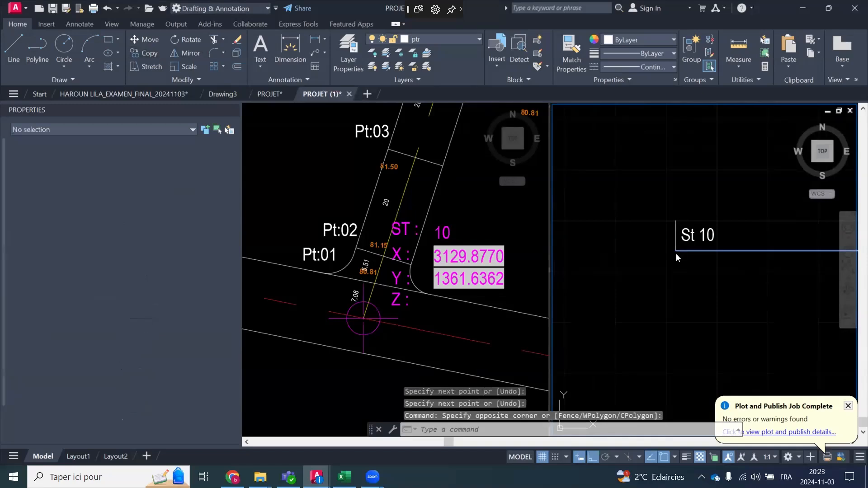
pyautogui.click(676, 251)
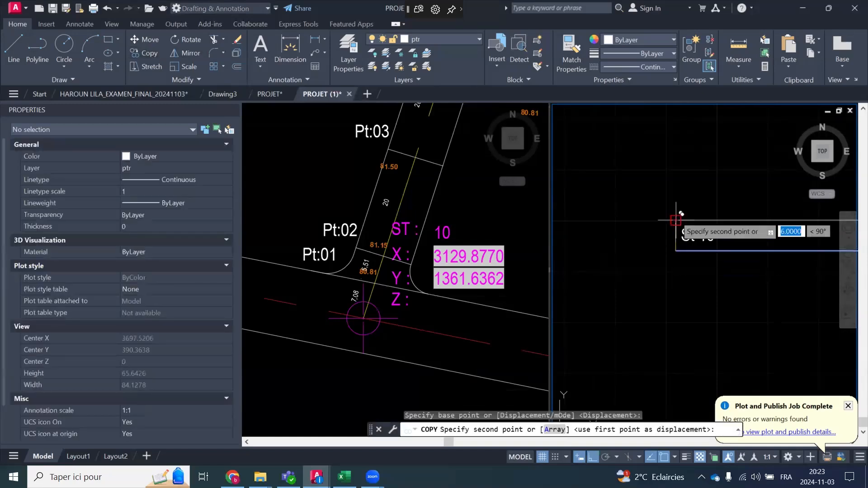
pyautogui.click(675, 220)
pyautogui.press('Escape')
pyautogui.scroll(-1, 668, 234)
pyautogui.scroll(4, 668, 231)
pyautogui.scroll(-4, 668, 227)
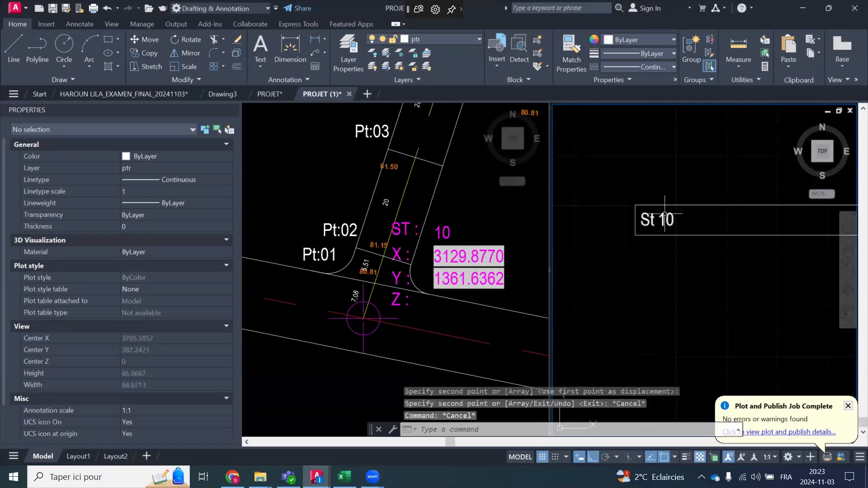
# Draw a short vertical tick about 1 unit long downward from the row's lower line beneath the St 10 label
pyautogui.click(14, 50)
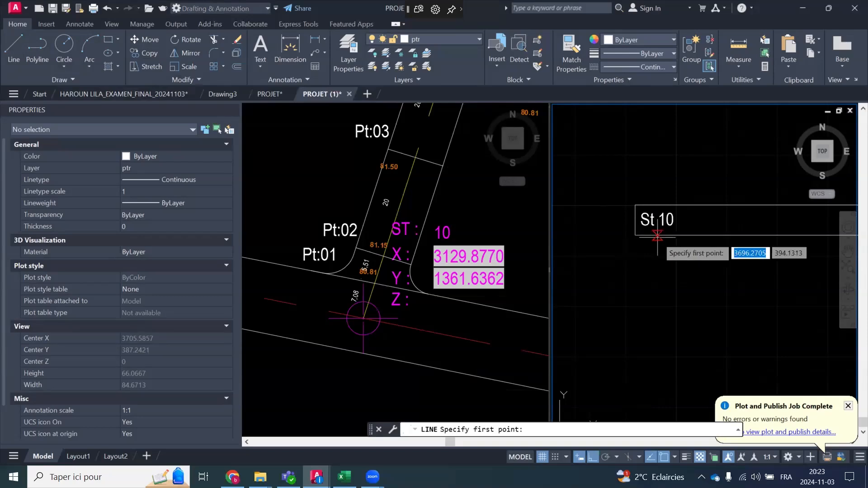
pyautogui.click(657, 235)
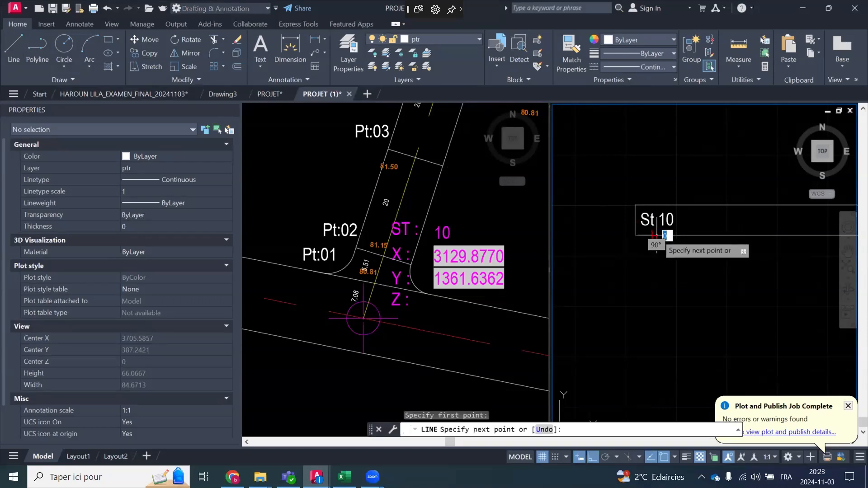
pyautogui.scroll(3, 658, 234)
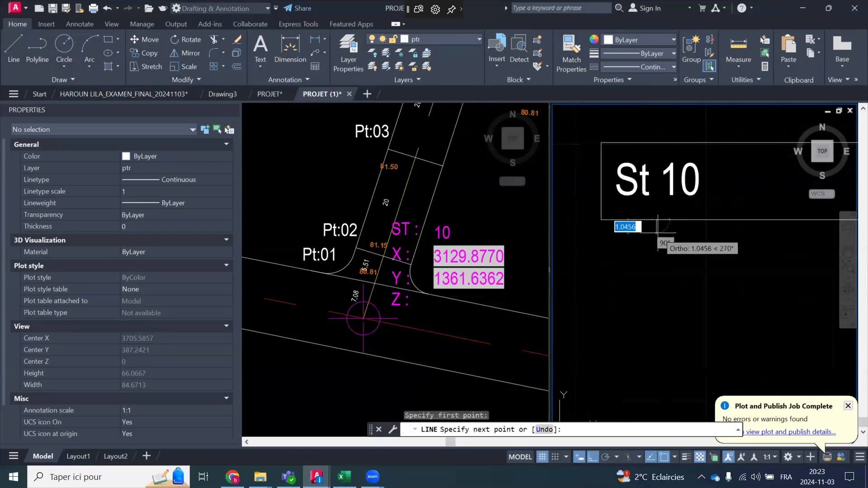
pyautogui.click(658, 244)
pyautogui.press('Escape')
pyautogui.scroll(-2, 628, 220)
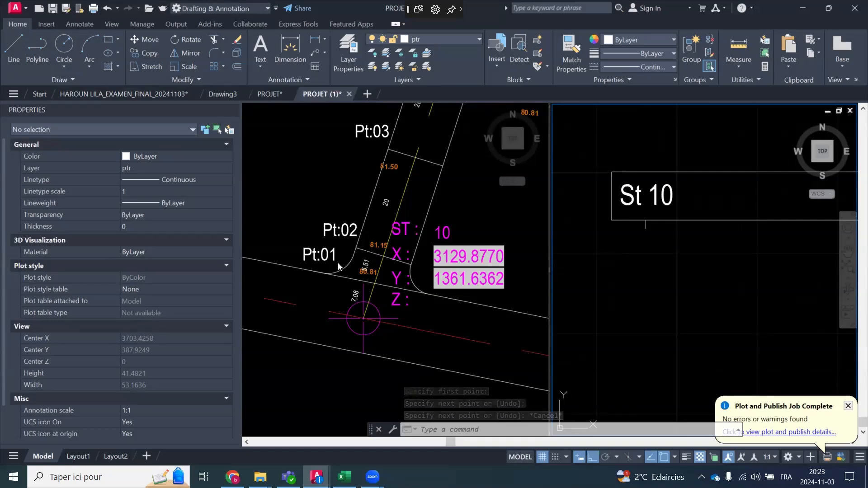
# Copy the St 10 label and its tick 7.08 units to the right, matching the first distance marked on the plan
pyautogui.click(626, 274)
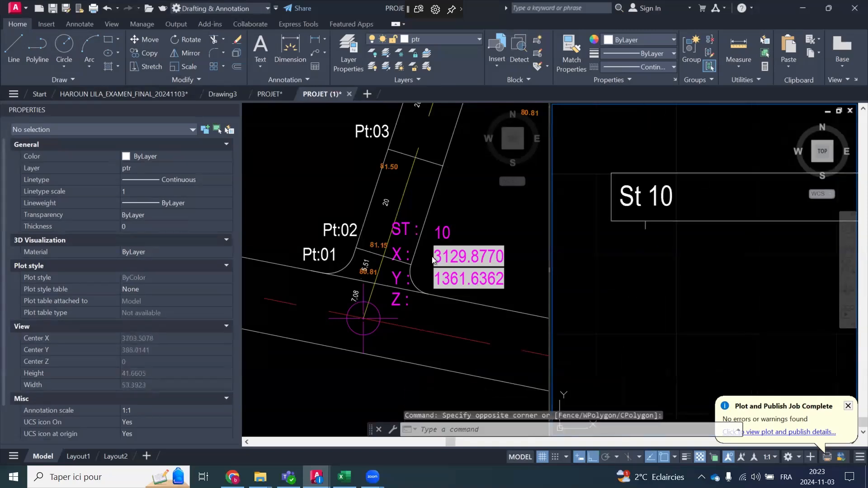
pyautogui.click(459, 216)
pyautogui.scroll(3, 401, 266)
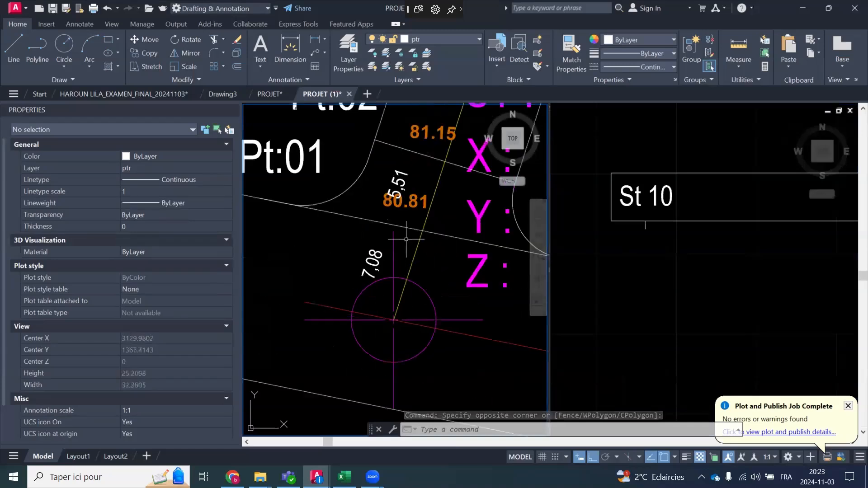
pyautogui.click(639, 262)
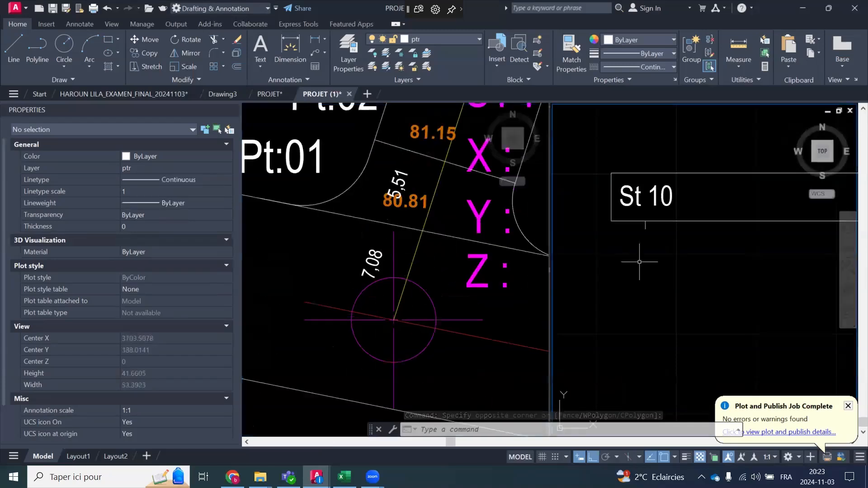
pyautogui.click(696, 182)
pyautogui.click(661, 192)
pyautogui.scroll(5, 638, 226)
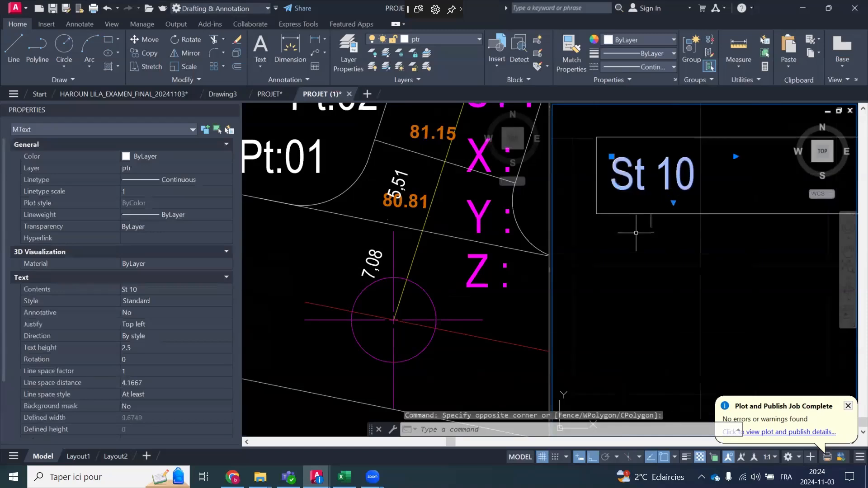
pyautogui.click(689, 200)
pyautogui.click(642, 231)
pyautogui.scroll(-7, 623, 233)
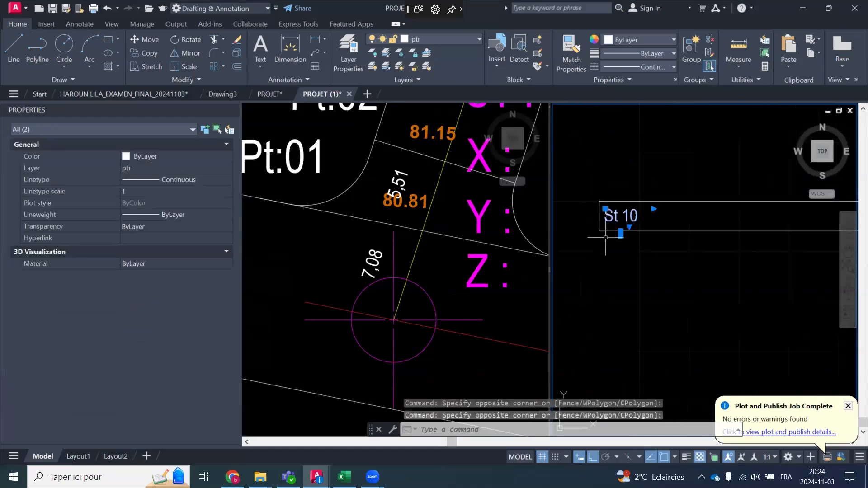
pyautogui.click(144, 53)
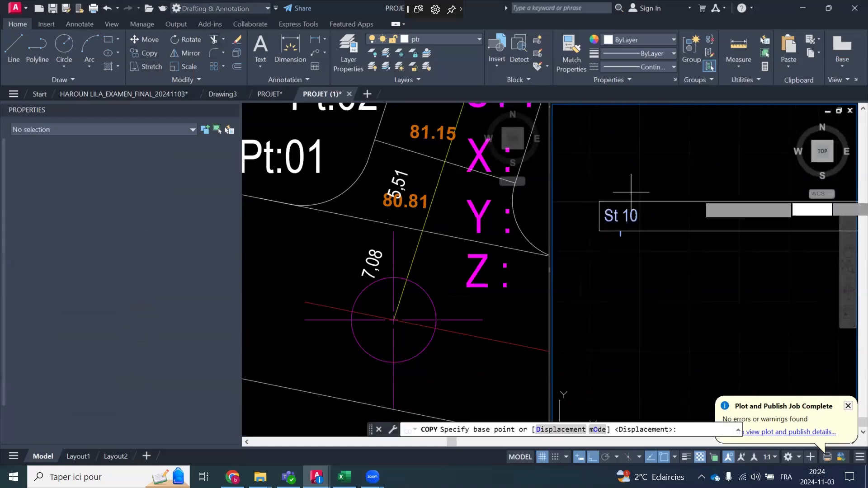
pyautogui.click(611, 173)
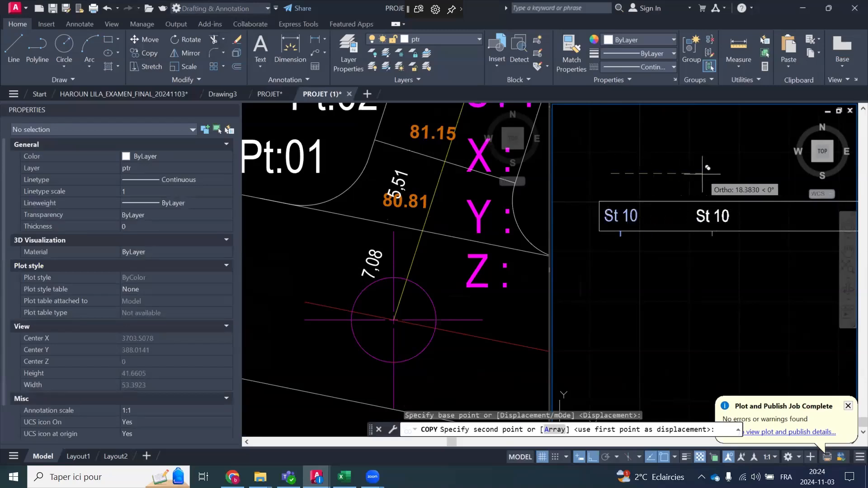
pyautogui.write('7')
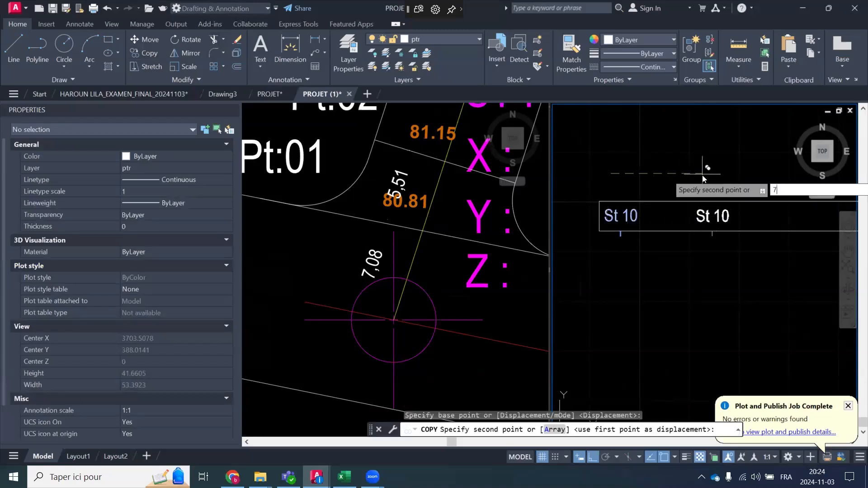
pyautogui.write('.08')
pyautogui.press('Return')
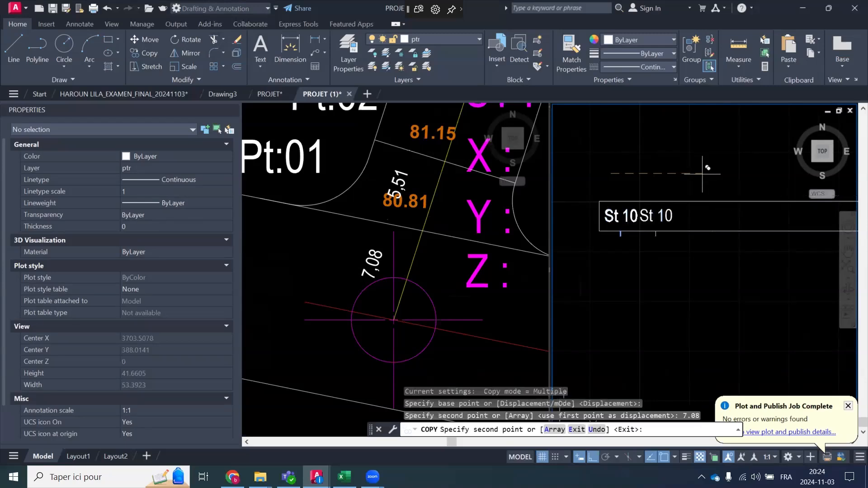
# Change the text of the copied St 10 label above the second tick to 01
pyautogui.press('Return')
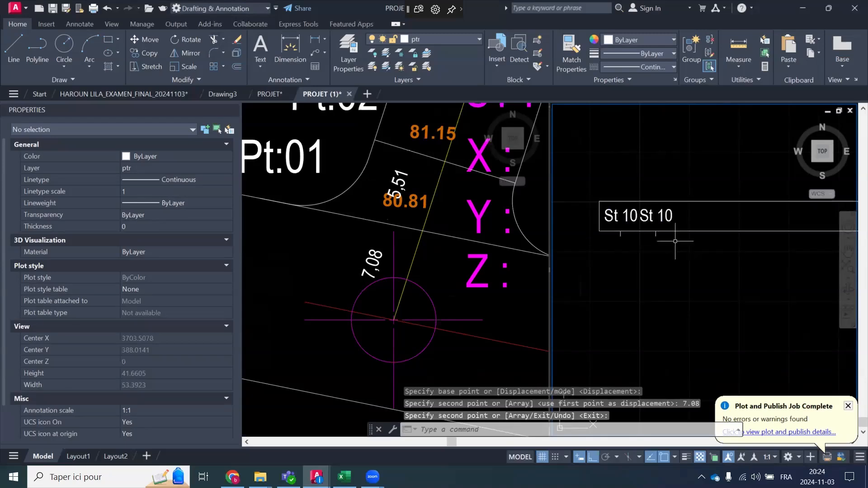
pyautogui.click(651, 216)
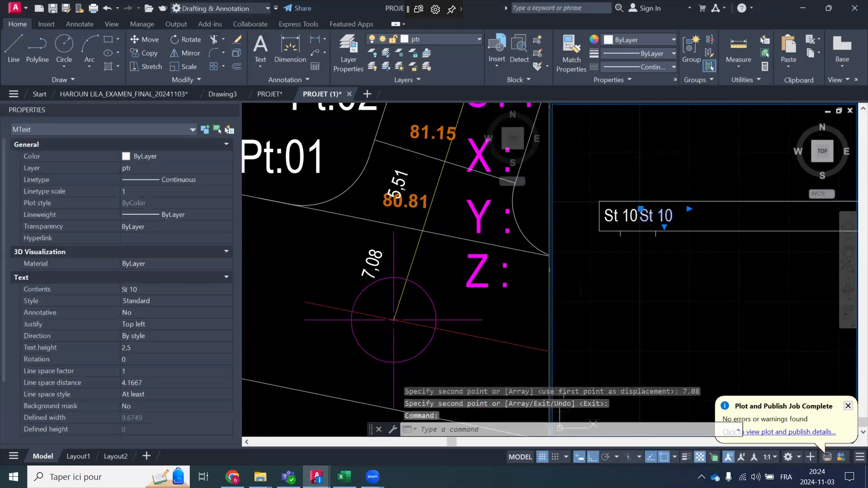
pyautogui.doubleClick(678, 216)
pyautogui.hotkey('ctrl', 'a')
pyautogui.write('0')
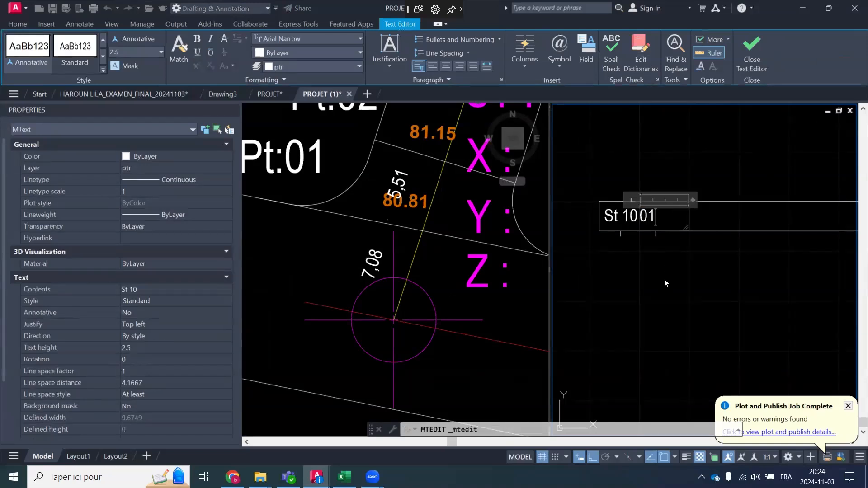
pyautogui.click(690, 276)
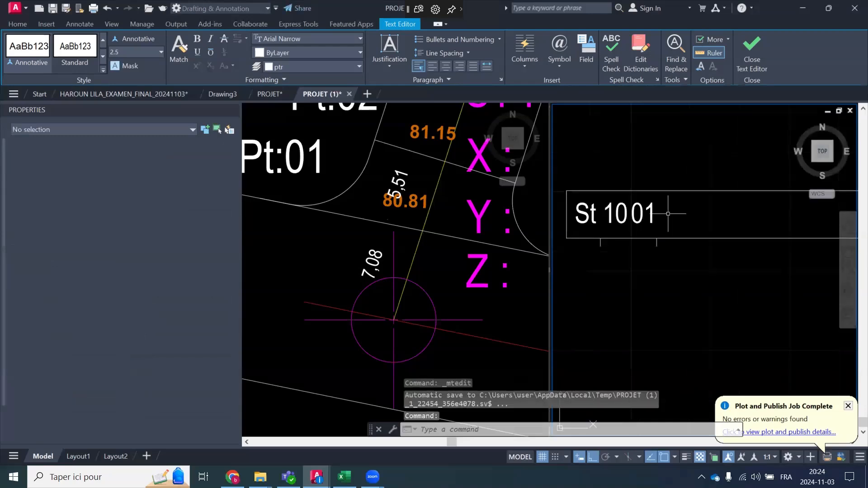
pyautogui.scroll(3, 677, 215)
pyautogui.scroll(-3, 662, 233)
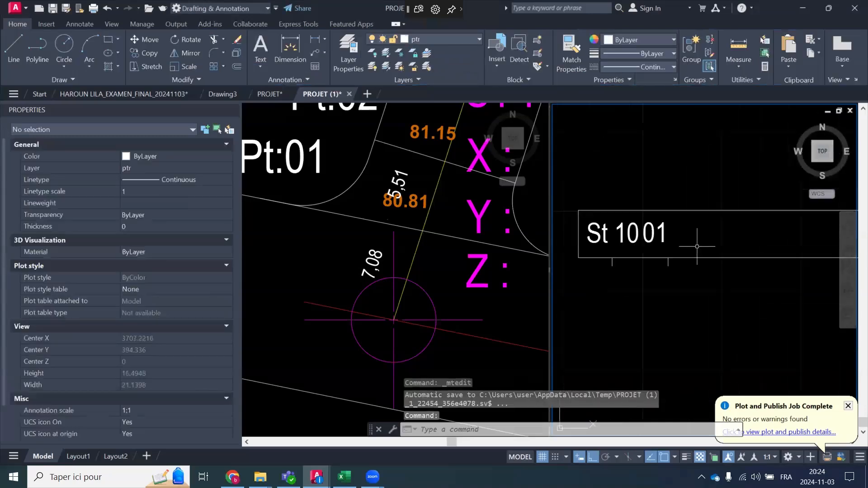
# Narrow the 01 label's text frame to a defined width of about 2.5
pyautogui.click(665, 234)
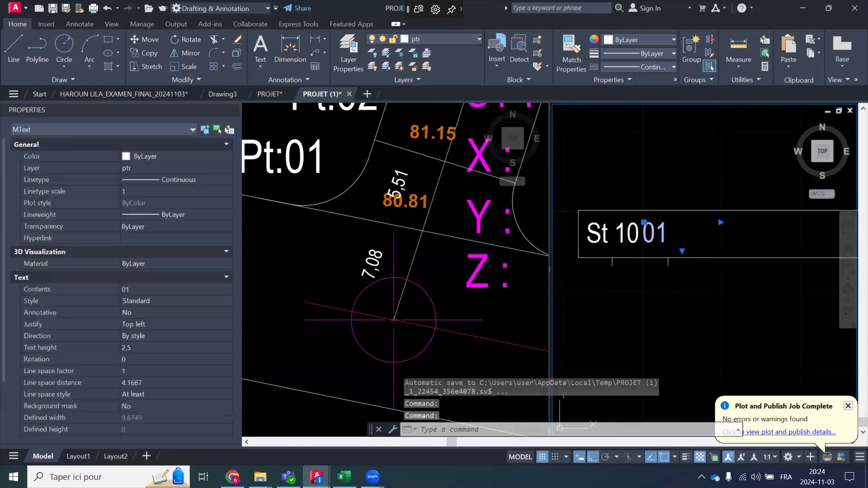
pyautogui.doubleClick(662, 244)
pyautogui.moveTo(718, 251); pyautogui.dragTo(632, 251)
pyautogui.click(671, 276)
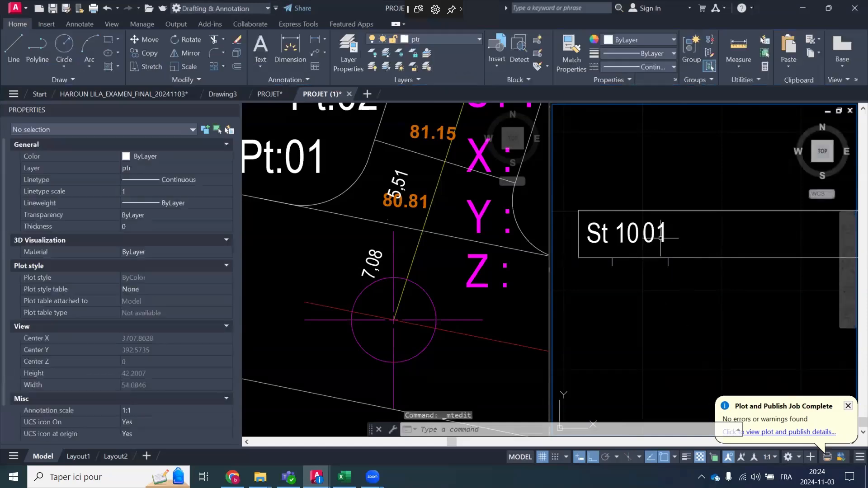
# Nudge the 01 label to the right in small increments so it sits over its tick, clear of St 10
pyautogui.scroll(2, 656, 214)
pyautogui.click(689, 237)
pyautogui.click(664, 251)
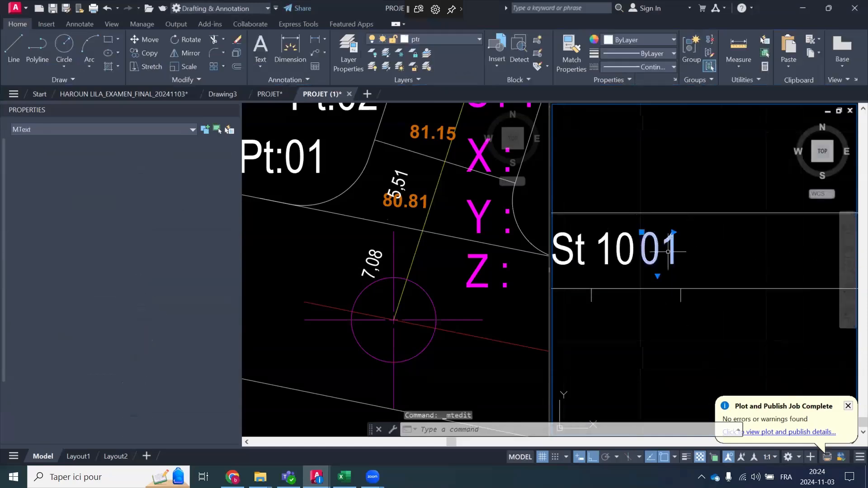
pyautogui.hotkey('ctrl', 'Right')
pyautogui.hotkey('ctrl', 'Right')
pyautogui.hotkey('ctrl', 'Right')
pyautogui.hotkey('ctrl', 'Right')
pyautogui.hotkey('ctrl', 'Right')
pyautogui.hotkey('ctrl', 'Right')
pyautogui.hotkey('ctrl', 'Right')
pyautogui.hotkey('ctrl', 'Right')
pyautogui.hotkey('ctrl', 'Right')
pyautogui.hotkey('ctrl', 'Right')
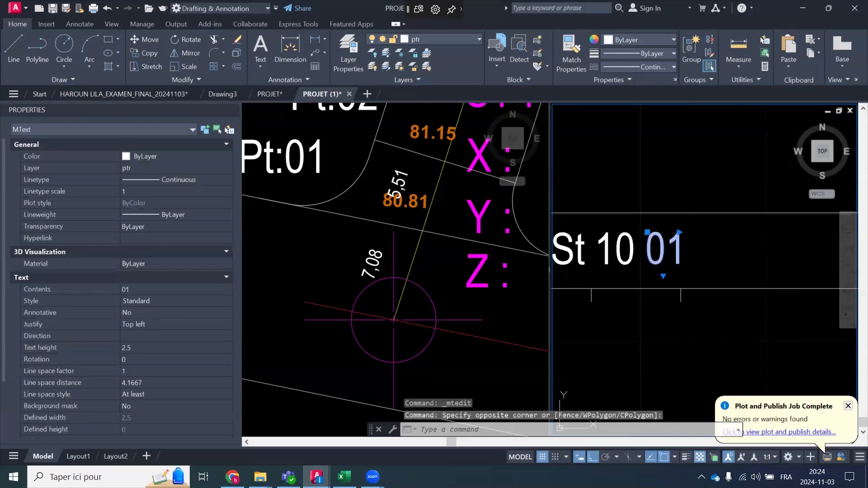
pyautogui.press('Escape')
pyautogui.press('Escape')
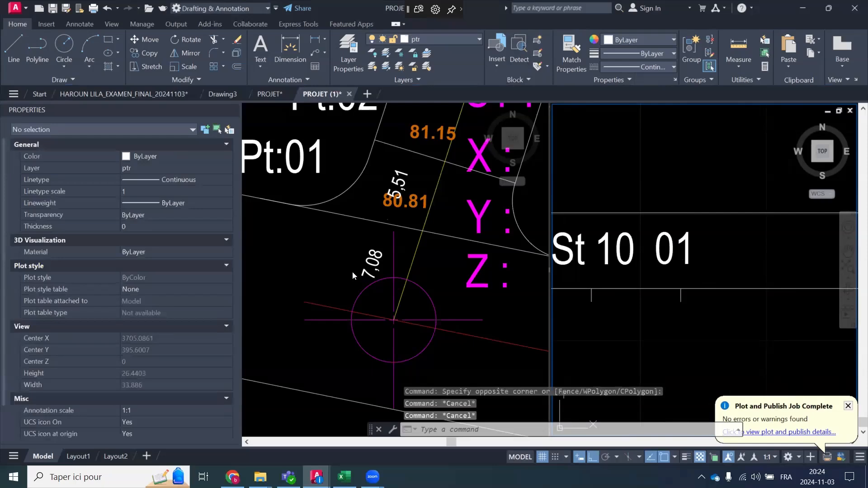
# Copy the 01 label and its tick 5.51 units to the right, matching the plan distance between Pt:01 and Pt:02
pyautogui.click(354, 272)
pyautogui.scroll(-2, 337, 275)
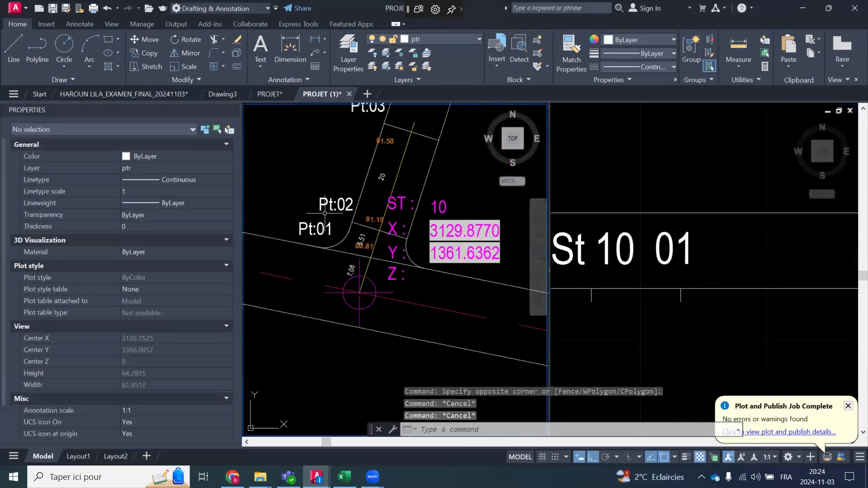
pyautogui.scroll(2, 339, 233)
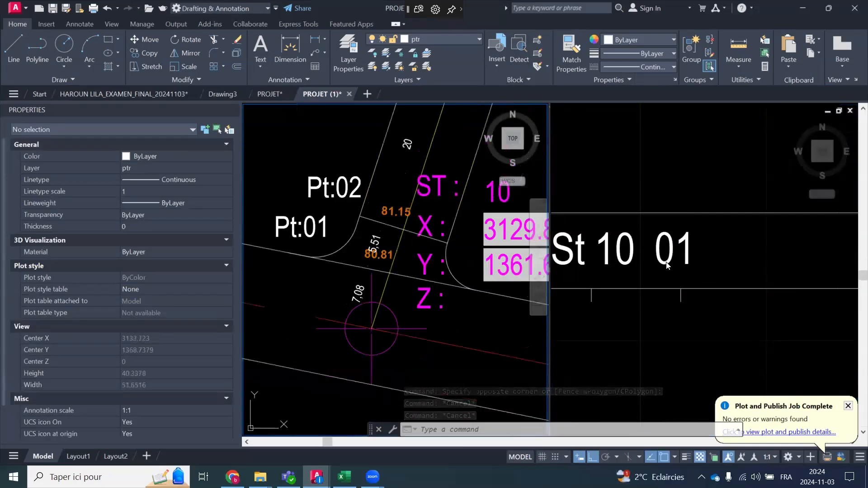
pyautogui.click(728, 252)
pyautogui.click(649, 177)
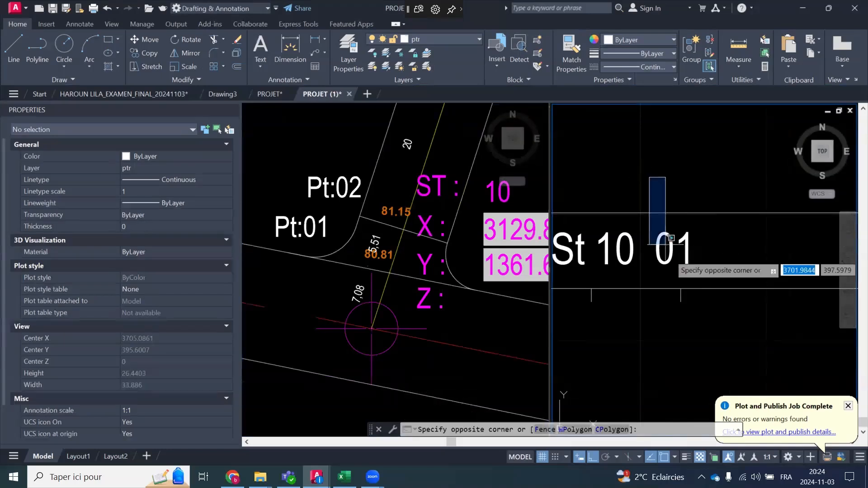
pyautogui.click(721, 332)
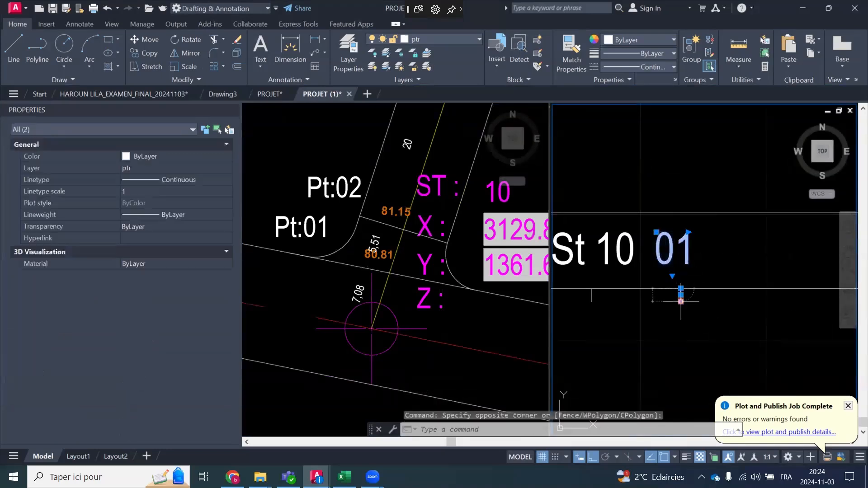
pyautogui.click(144, 53)
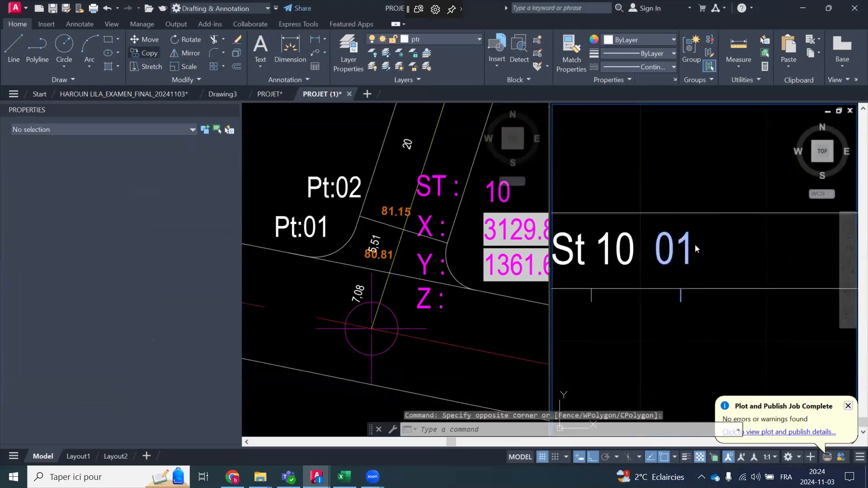
pyautogui.click(630, 181)
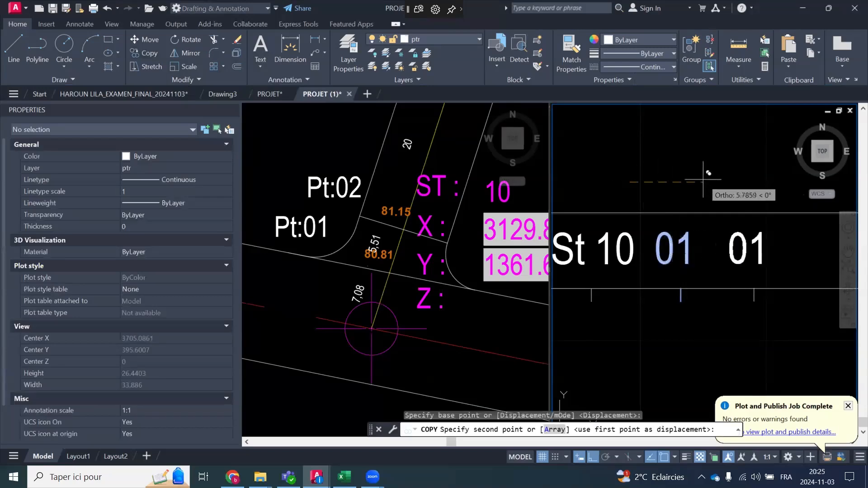
pyautogui.write('5.')
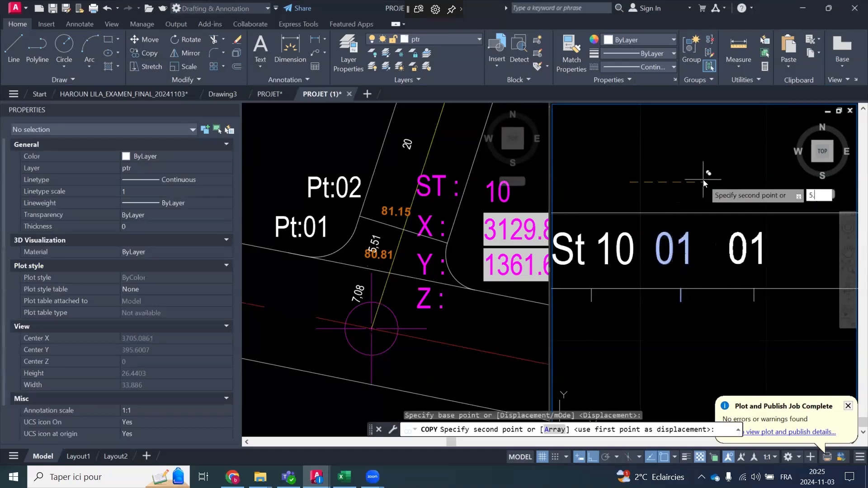
pyautogui.write('51')
pyautogui.press('Return')
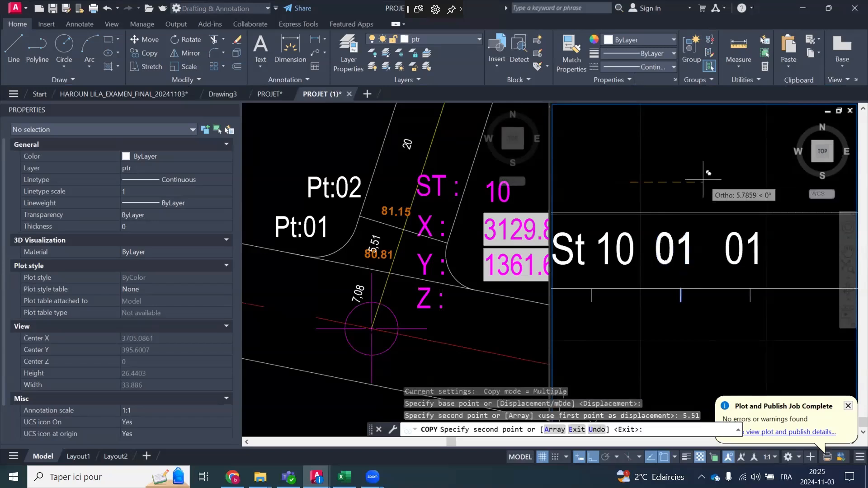
pyautogui.press('Return')
# Examine the distances between consecutive points from Pt:02 to Pt:07 along the road plan
pyautogui.scroll(-3, 703, 179)
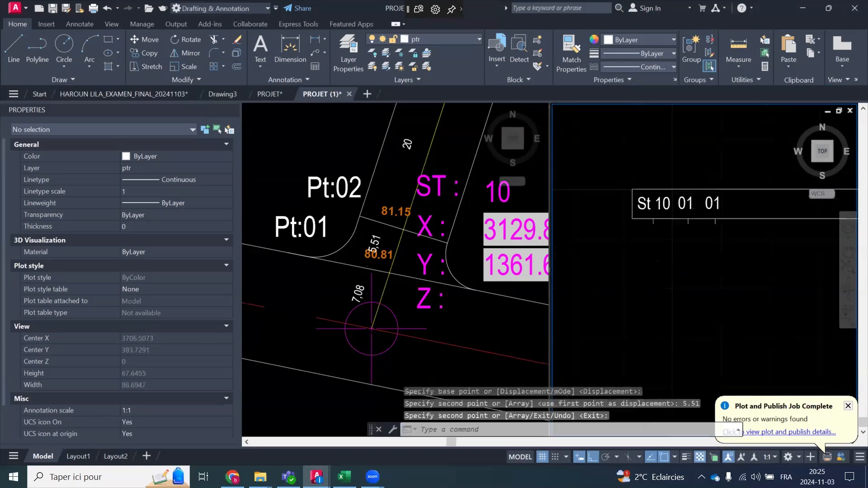
pyautogui.scroll(1, 663, 232)
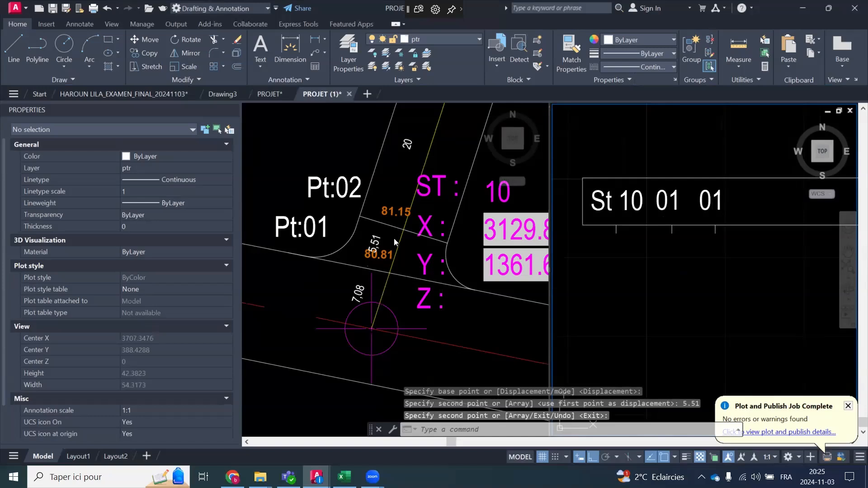
pyautogui.click(384, 197)
pyautogui.scroll(-4, 412, 179)
pyautogui.moveTo(412, 179); pyautogui.dragTo(347, 289, button='middle')
pyautogui.scroll(2, 334, 297)
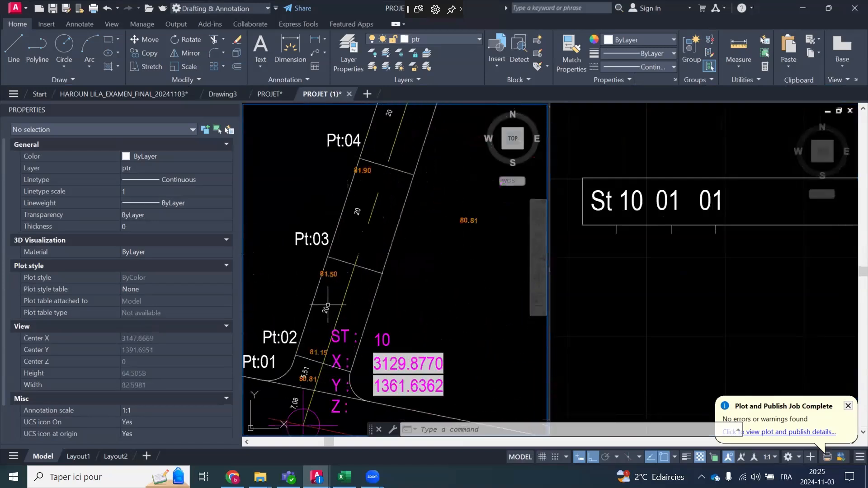
pyautogui.moveTo(392, 163); pyautogui.dragTo(335, 334, button='middle')
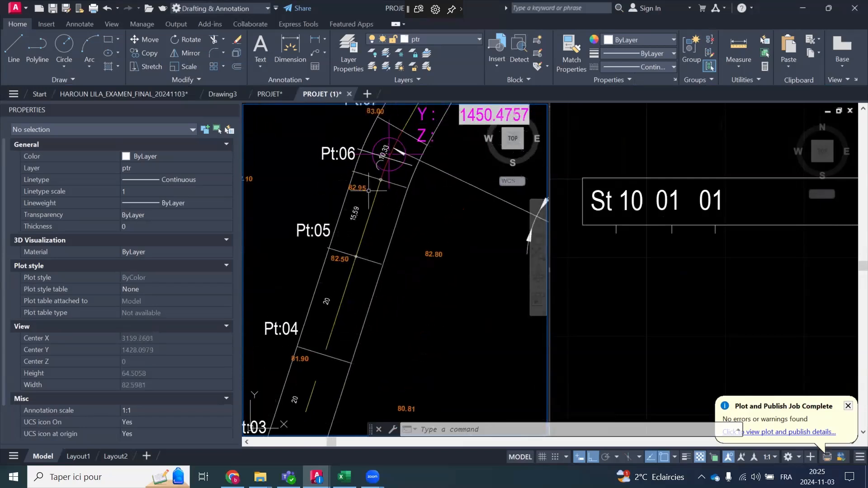
pyautogui.scroll(-1, 387, 217)
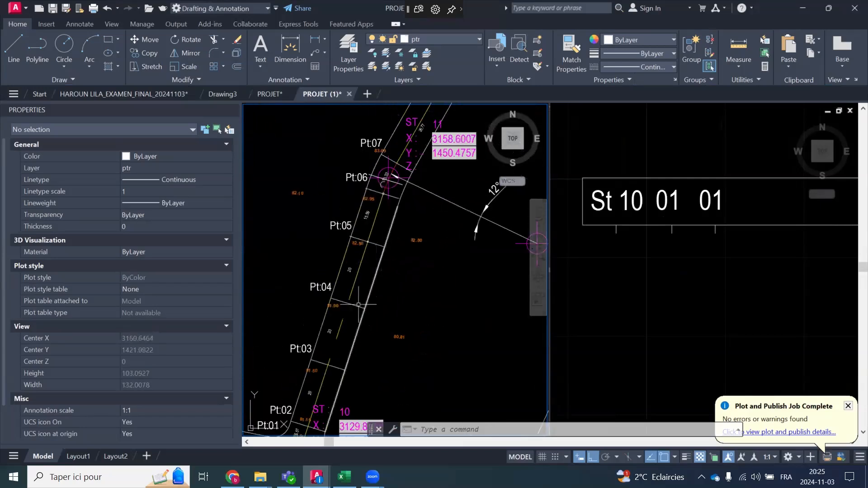
# Copy the last 01 label and its tick 20 units to the right along the table row
pyautogui.click(762, 217)
pyautogui.scroll(-2, 691, 270)
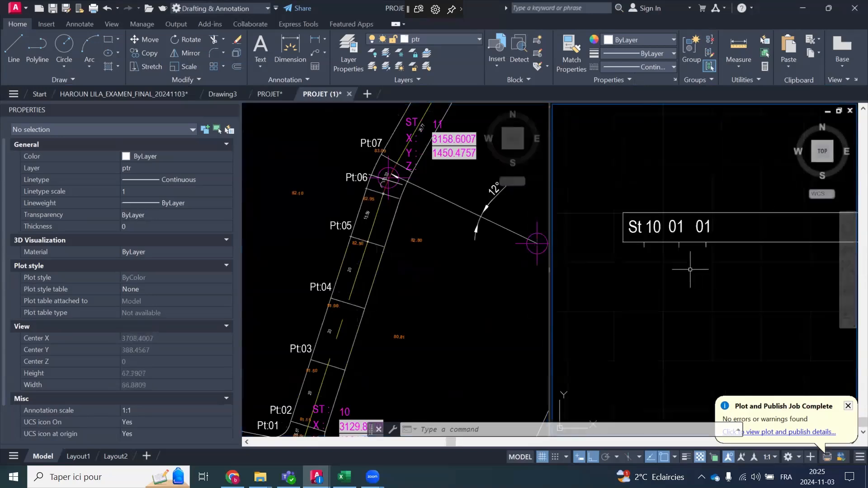
pyautogui.scroll(2, 744, 245)
pyautogui.click(657, 174)
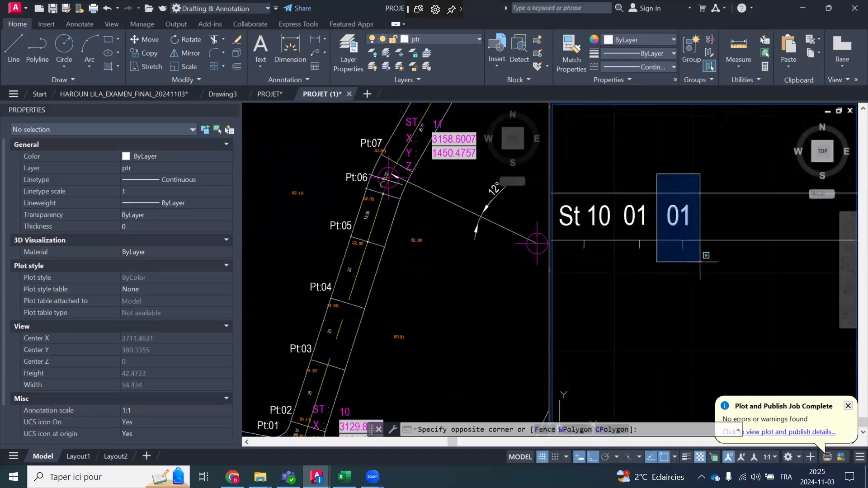
pyautogui.click(719, 286)
pyautogui.scroll(-1, 615, 271)
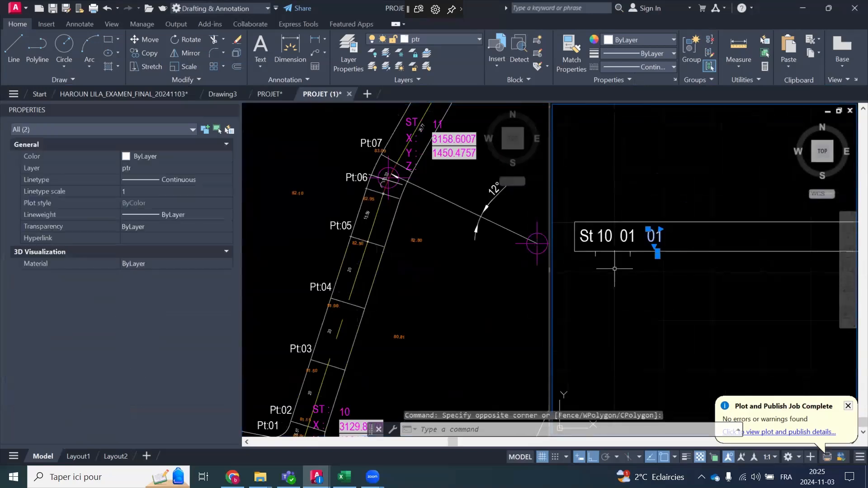
pyautogui.click(145, 53)
pyautogui.scroll(-2, 562, 194)
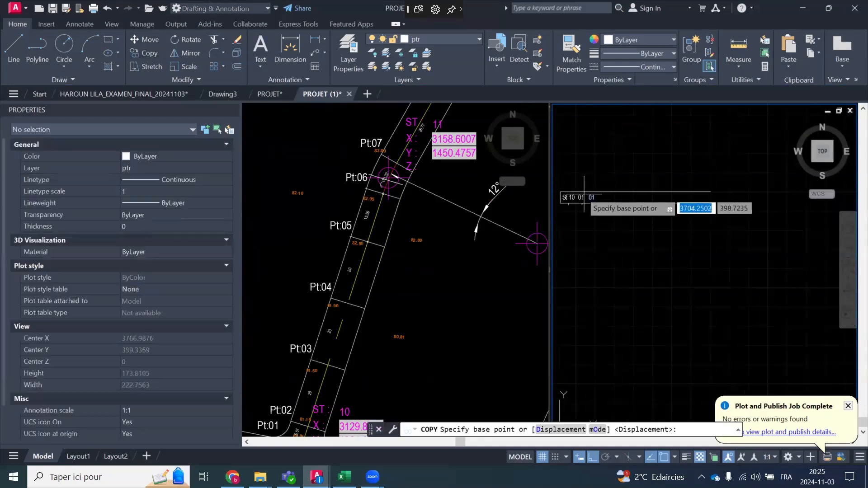
pyautogui.scroll(2, 588, 181)
pyautogui.click(595, 166)
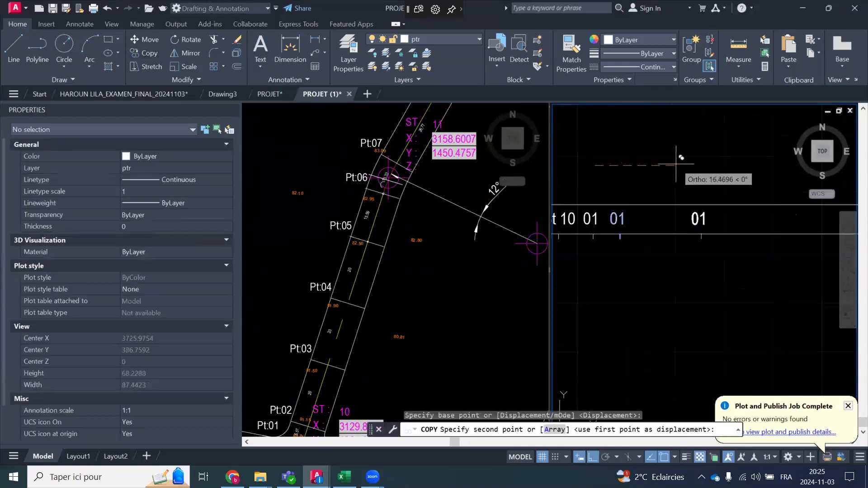
pyautogui.write('20')
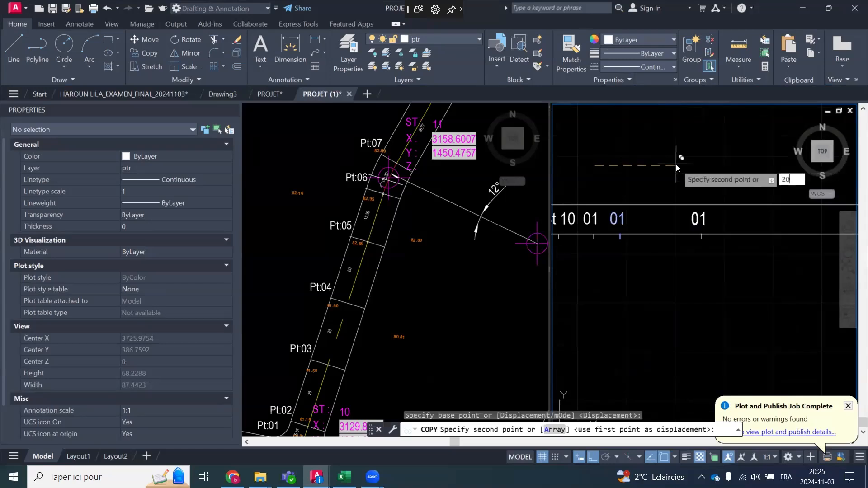
pyautogui.press('Return')
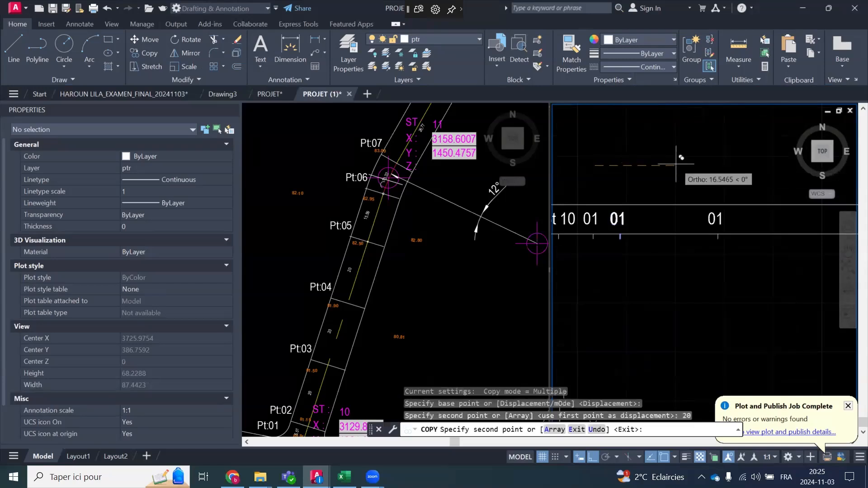
# Place three more copies of the label and tick at 40, 60 and 80 units from the same base point
pyautogui.write('4')
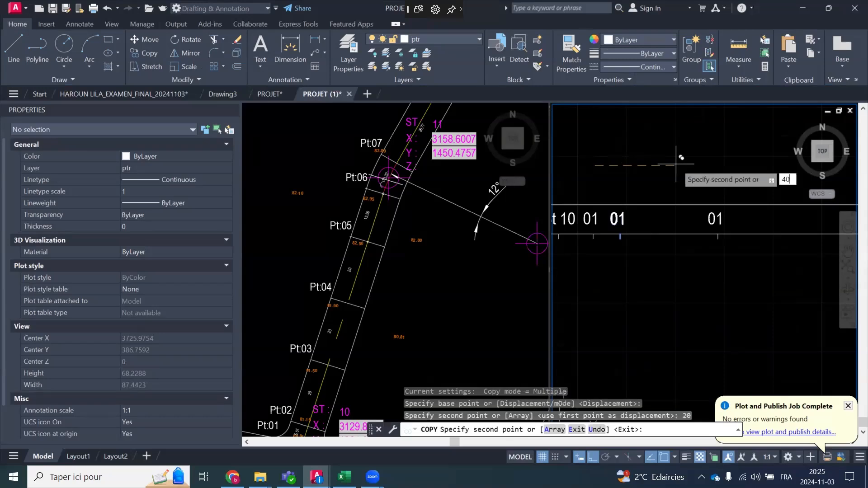
pyautogui.write('0')
pyautogui.press('Return')
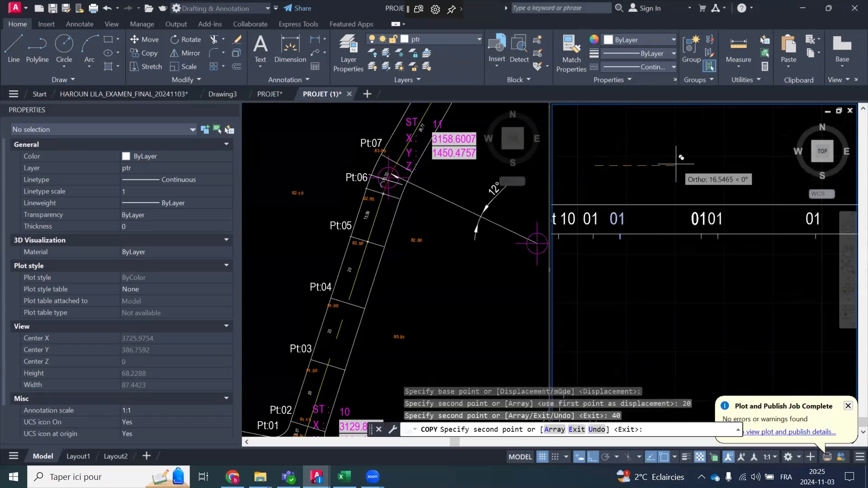
pyautogui.scroll(-3, 716, 253)
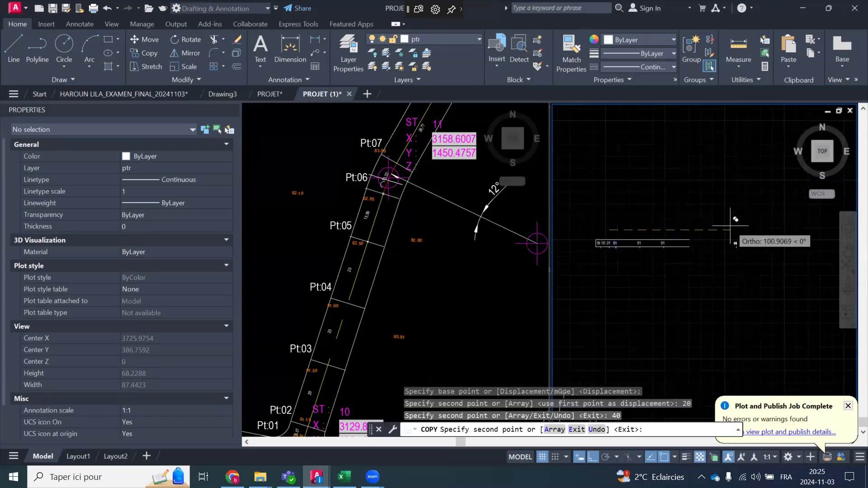
pyautogui.write('60')
pyautogui.press('Return')
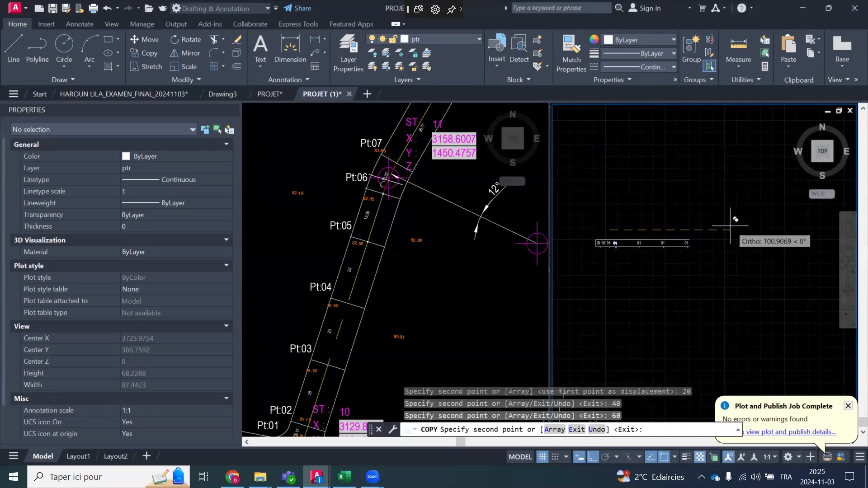
pyautogui.write('80')
pyautogui.press('Return')
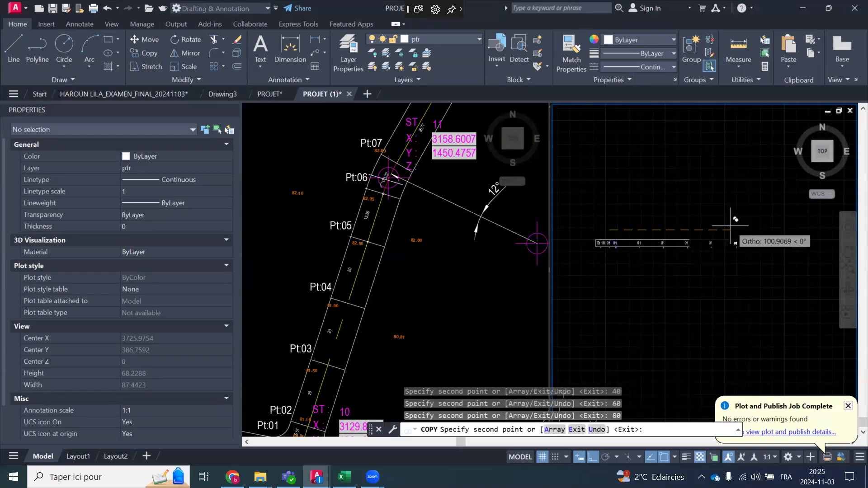
# Change the fourth-from-last 01 label in the table row to 02
pyautogui.press('Return')
pyautogui.scroll(5, 672, 267)
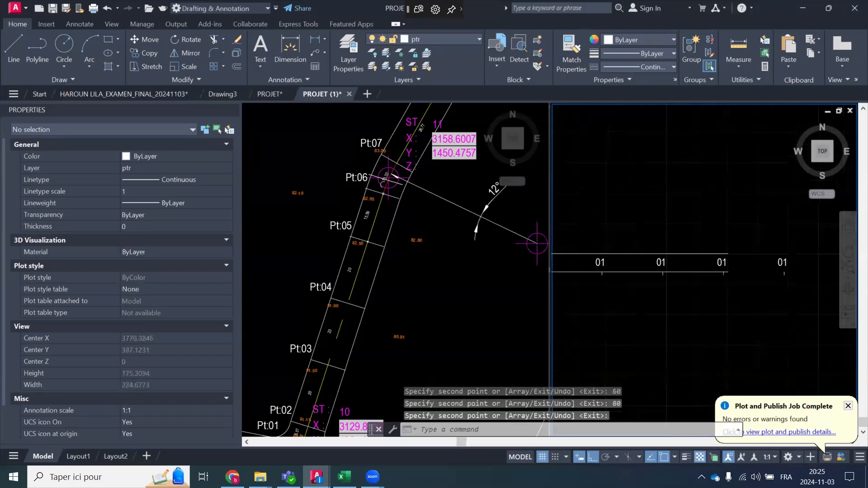
pyautogui.scroll(-4, 659, 279)
pyautogui.scroll(5, 656, 282)
pyautogui.scroll(-5, 646, 295)
pyautogui.scroll(8, 646, 294)
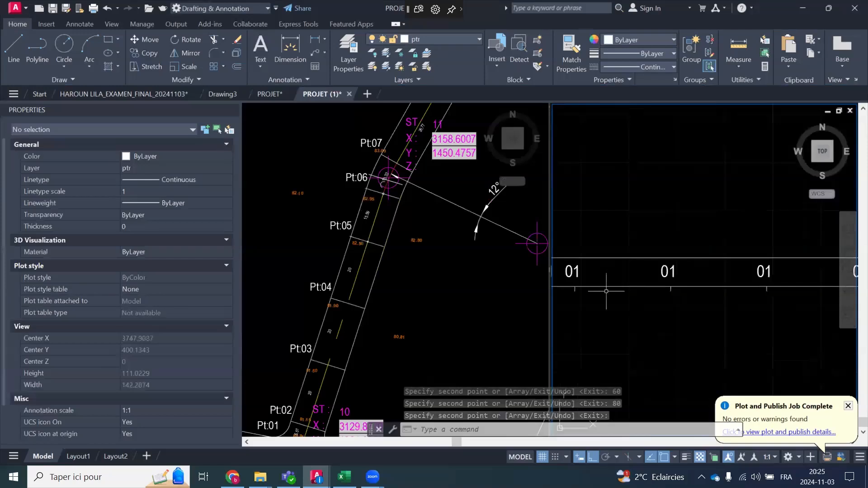
pyautogui.click(676, 269)
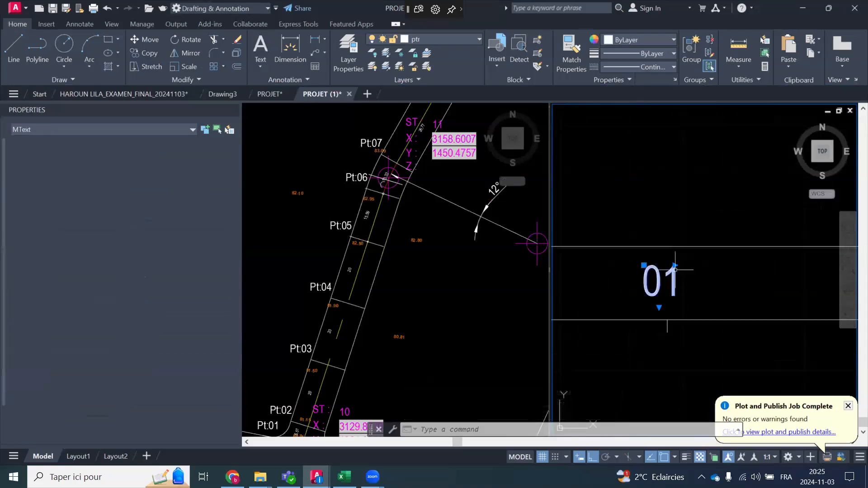
pyautogui.doubleClick(690, 301)
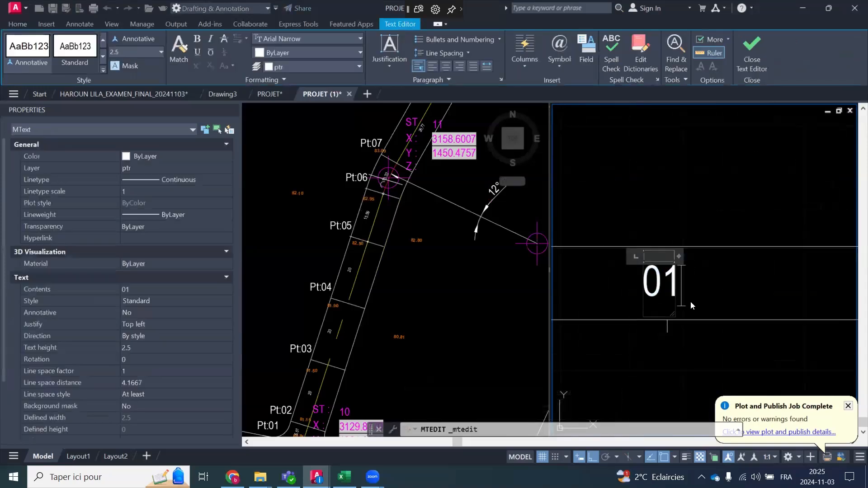
pyautogui.press('BackSpace')
pyautogui.write('2')
pyautogui.click(649, 203)
# Change the 01 label immediately right of 02 to 03
pyautogui.scroll(-2, 668, 317)
pyautogui.scroll(4, 727, 304)
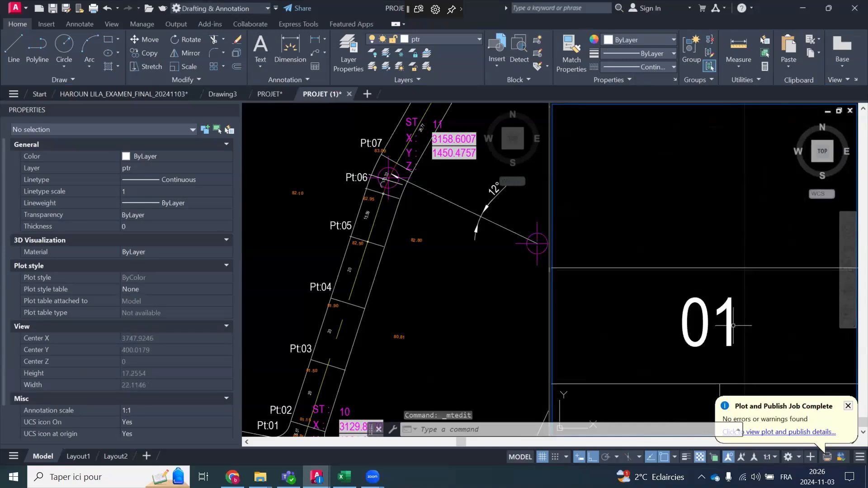
pyautogui.click(732, 325)
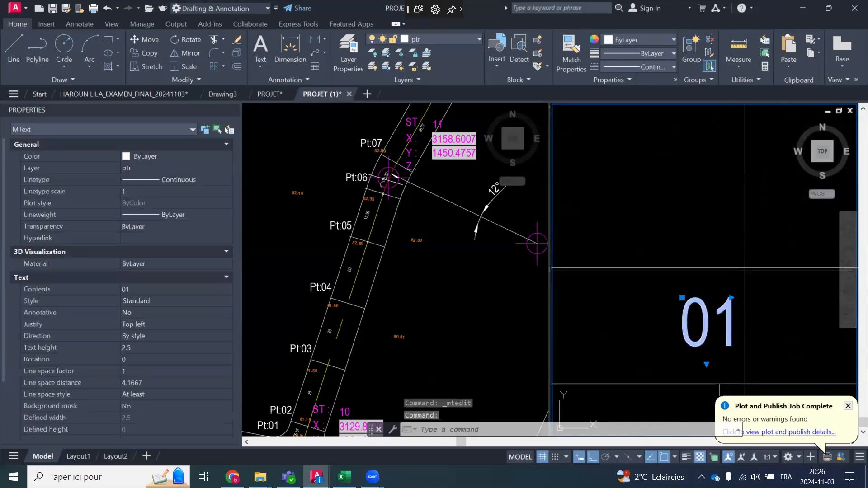
pyautogui.doubleClick(722, 318)
pyautogui.moveTo(723, 318); pyautogui.dragTo(732, 318)
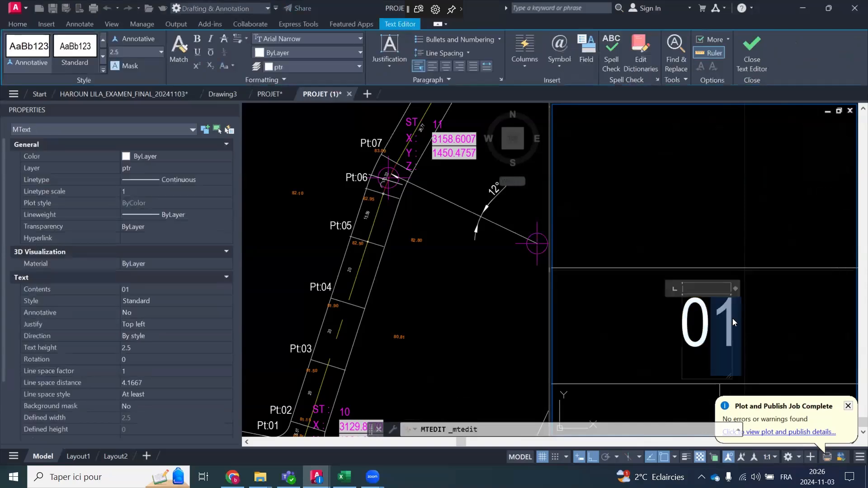
pyautogui.write('3')
pyautogui.click(689, 210)
# Change the 01 label immediately right of 03 to 04
pyautogui.scroll(-2, 673, 309)
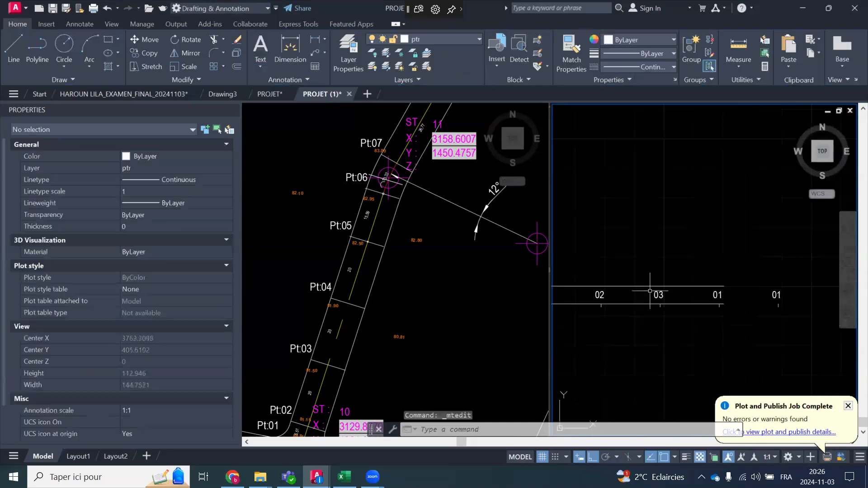
pyautogui.scroll(8, 719, 298)
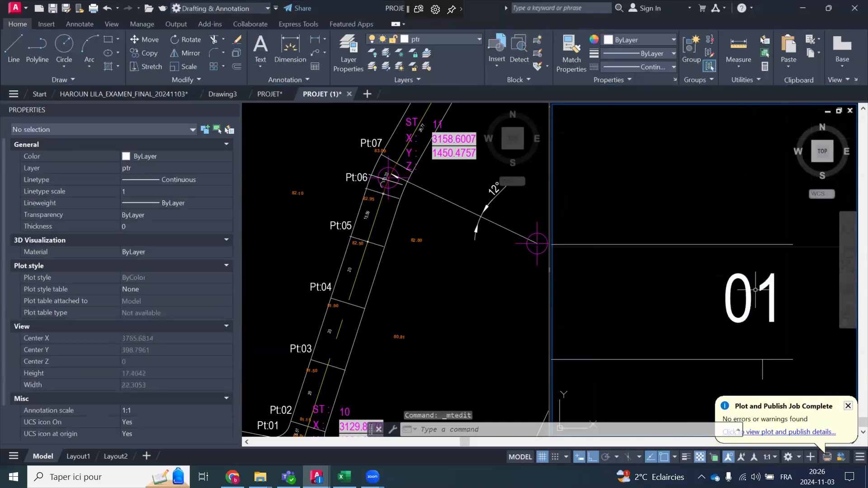
pyautogui.click(762, 284)
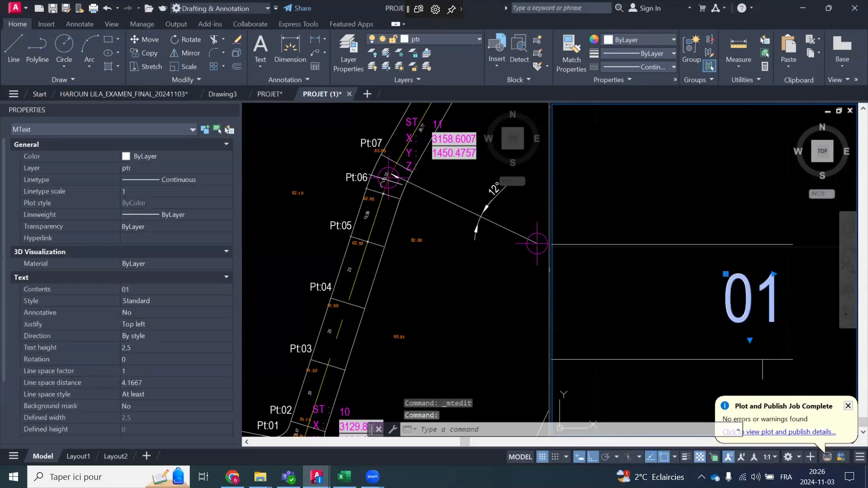
pyautogui.doubleClick(755, 290)
pyautogui.moveTo(753, 296); pyautogui.dragTo(781, 298)
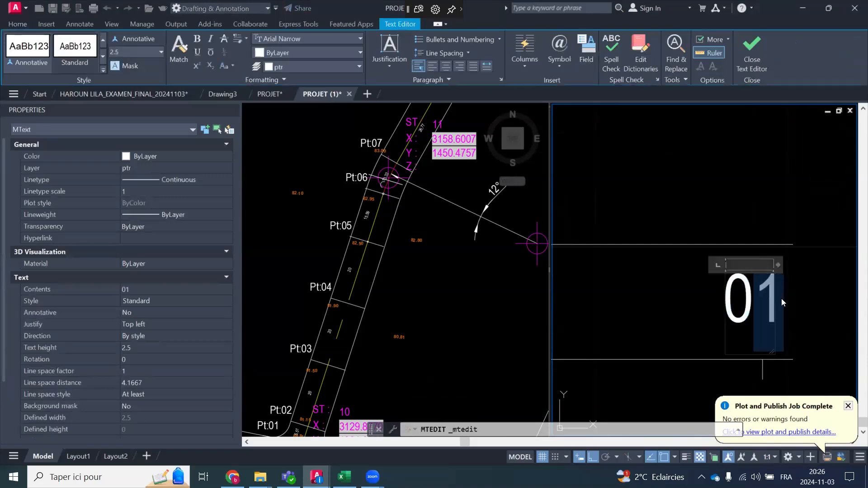
pyautogui.write('4')
pyautogui.click(717, 216)
# Change the last 01 label, beyond the end of the table row, to 05
pyautogui.scroll(-2, 674, 267)
pyautogui.scroll(-2, 678, 270)
pyautogui.scroll(2, 736, 271)
pyautogui.scroll(-1, 657, 275)
pyautogui.scroll(-2, 672, 276)
pyautogui.scroll(5, 678, 273)
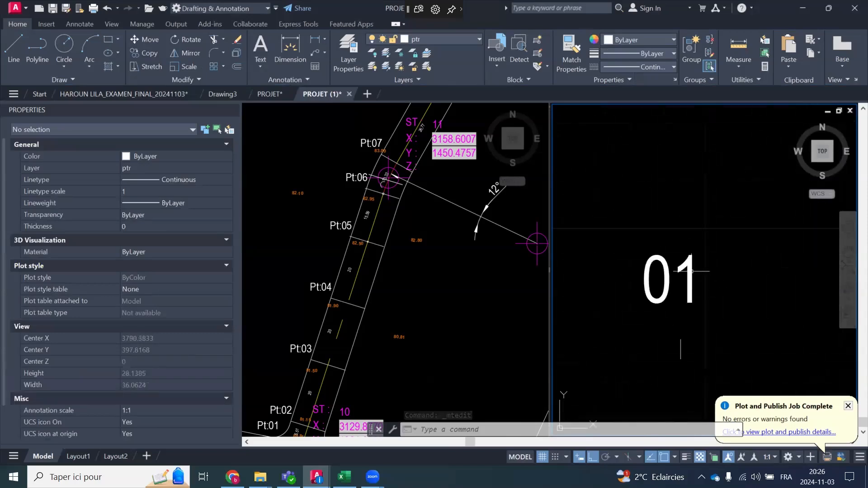
pyautogui.click(691, 272)
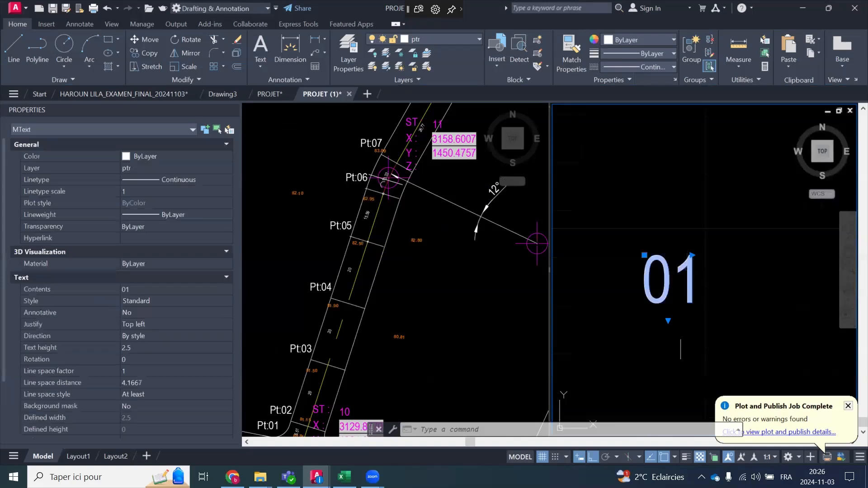
pyautogui.doubleClick(690, 276)
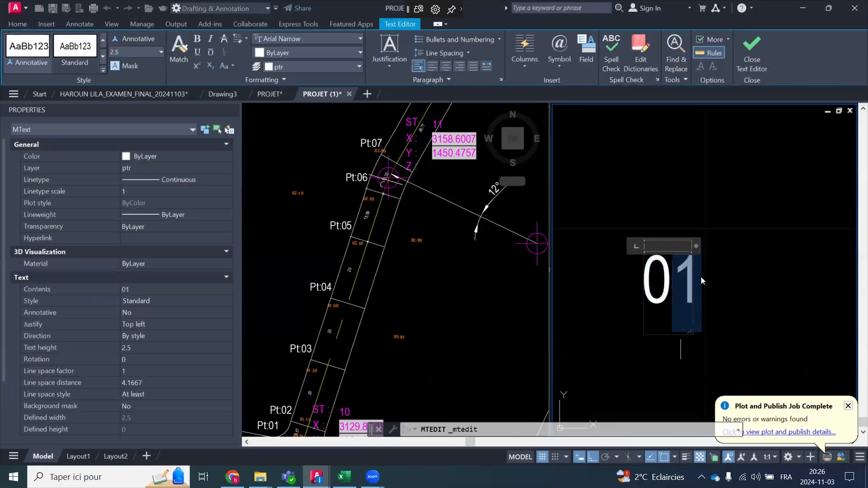
pyautogui.write('5')
pyautogui.click(623, 289)
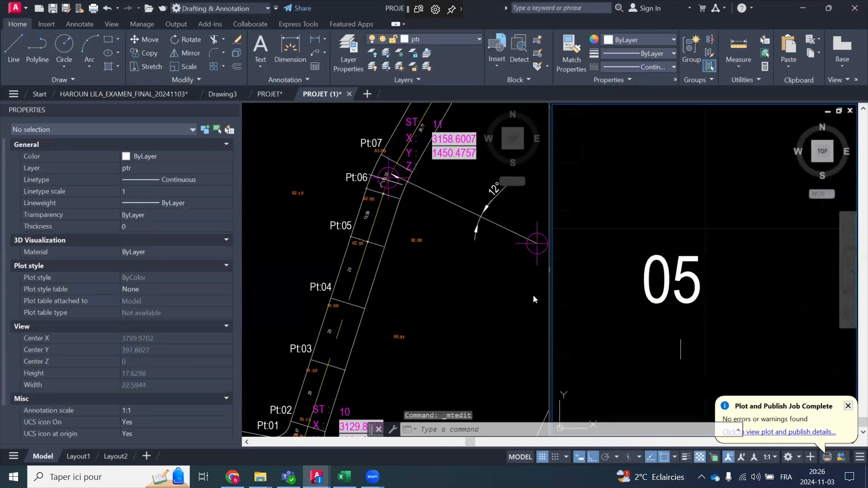
# Copy the 05 label and its tick 15.59 units to the right, matching the plan distance between Pt:05 and Pt:06
pyautogui.click(332, 199)
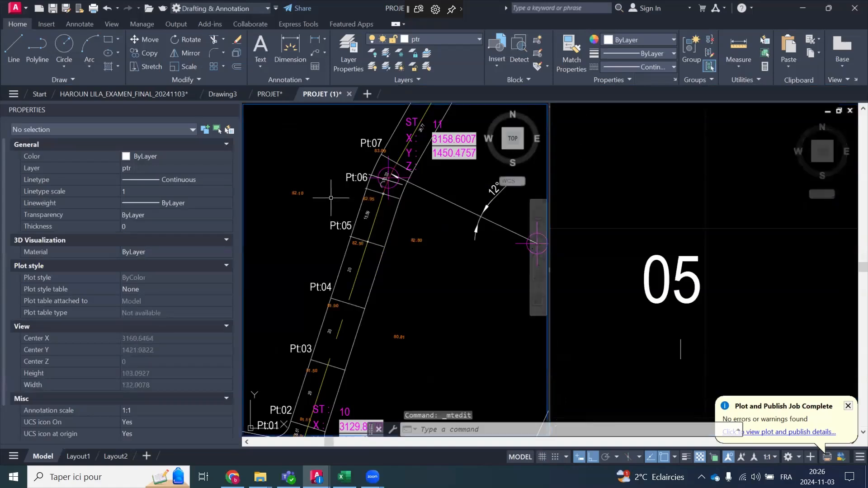
pyautogui.scroll(6, 346, 208)
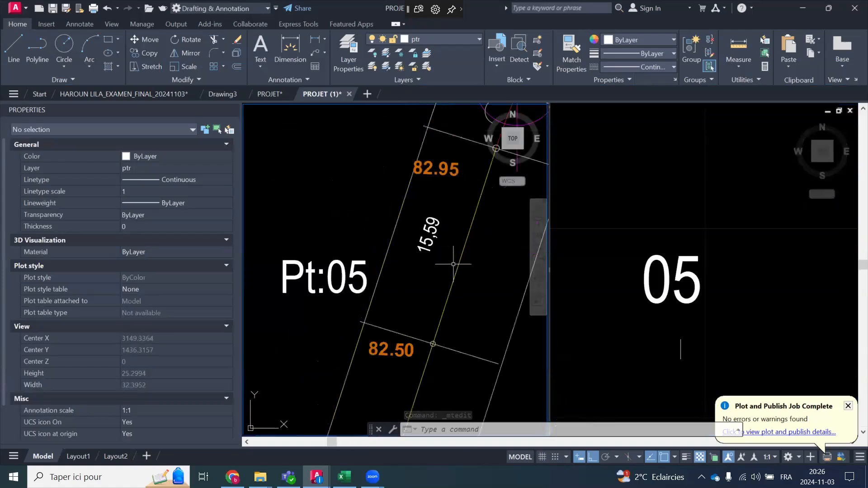
pyautogui.scroll(-4, 434, 244)
pyautogui.click(716, 224)
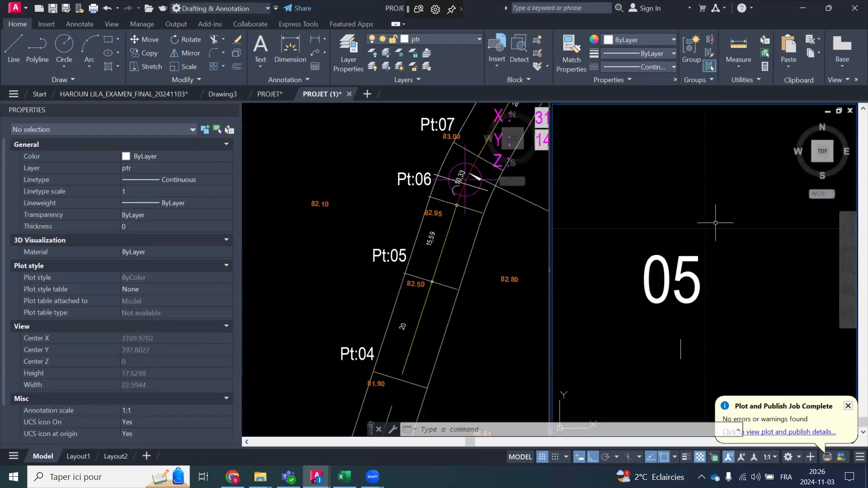
pyautogui.scroll(-3, 717, 223)
pyautogui.click(727, 203)
pyautogui.click(662, 292)
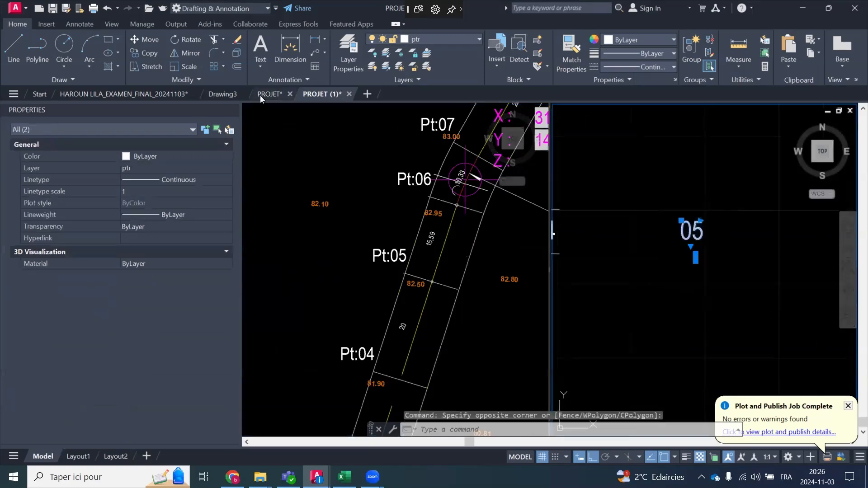
pyautogui.click(148, 53)
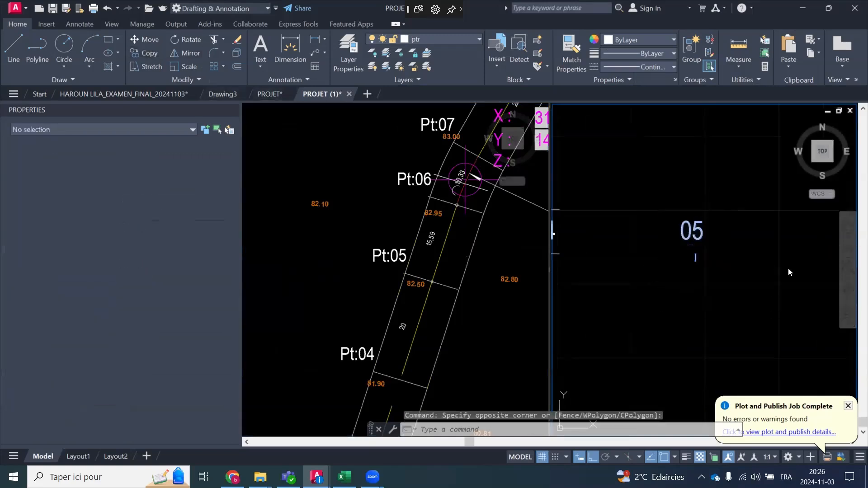
pyautogui.click(652, 187)
pyautogui.write('15.59')
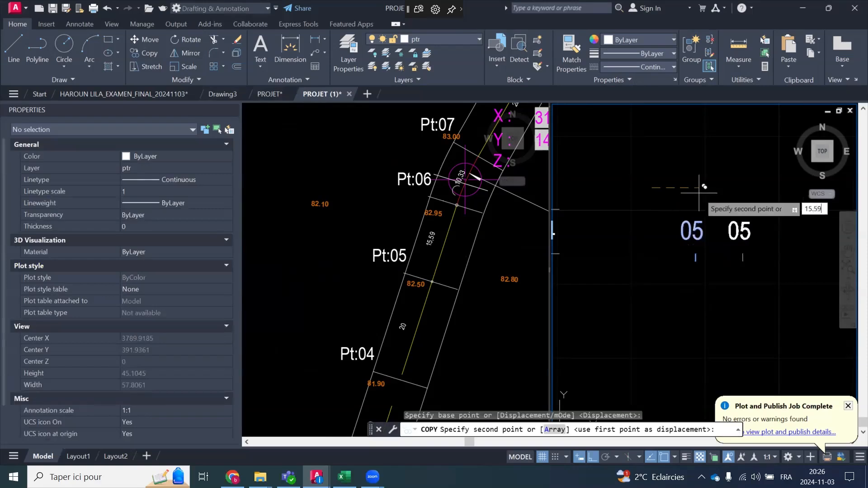
pyautogui.press('Return')
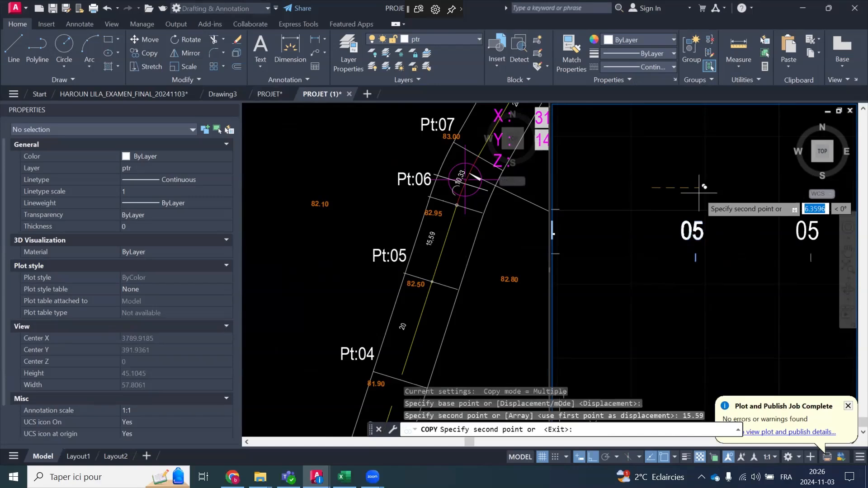
pyautogui.press('Return')
# Change the copied 05 label at the row's end to 06
pyautogui.scroll(-3, 717, 201)
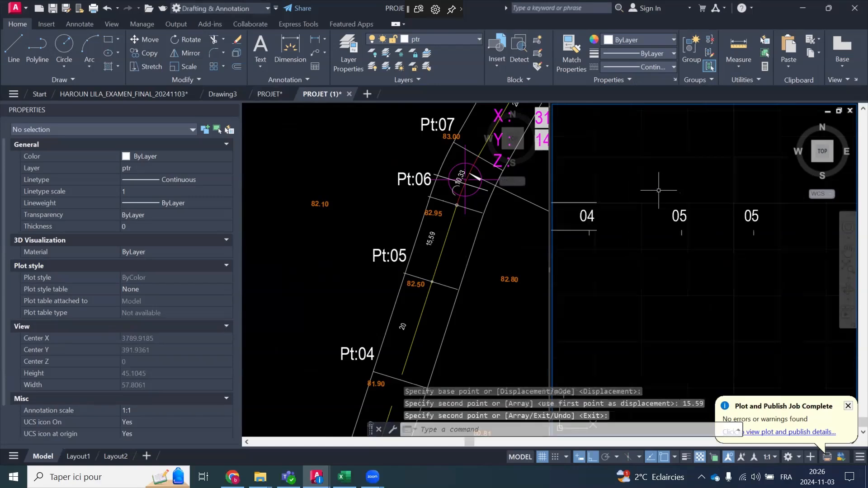
pyautogui.scroll(4, 719, 212)
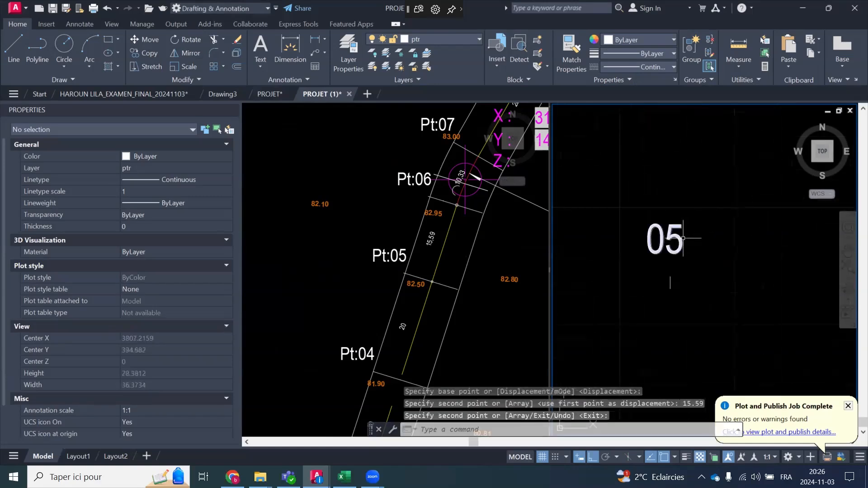
pyautogui.click(666, 240)
pyautogui.doubleClick(666, 240)
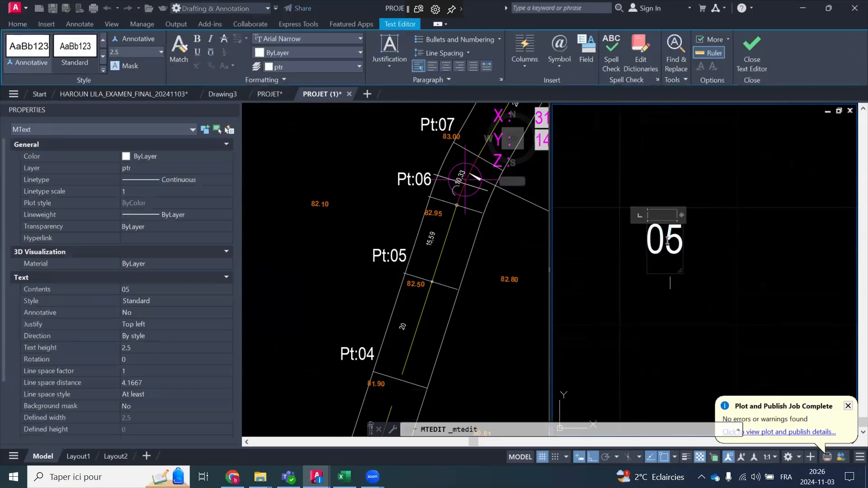
pyautogui.moveTo(665, 240); pyautogui.dragTo(678, 242)
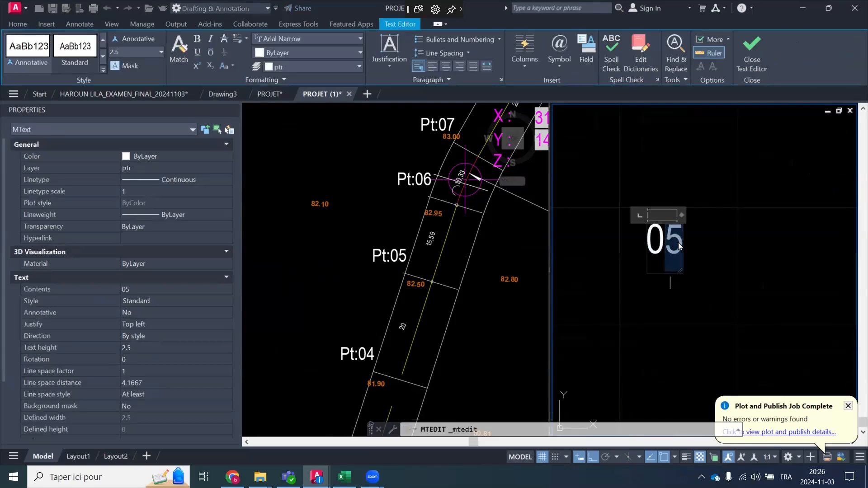
pyautogui.click(644, 383)
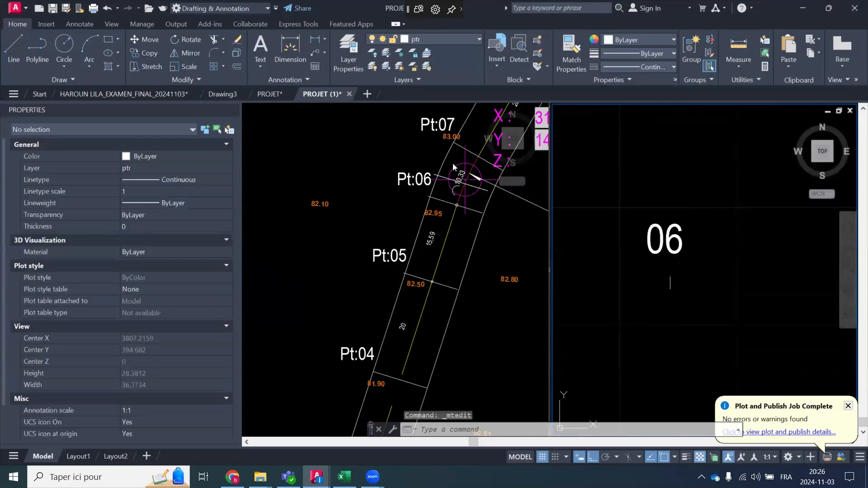
# Copy the 06 label and its tick 10.33 units to the right, matching the plan distance between Pt:06 and Pt:07
pyautogui.click(454, 169)
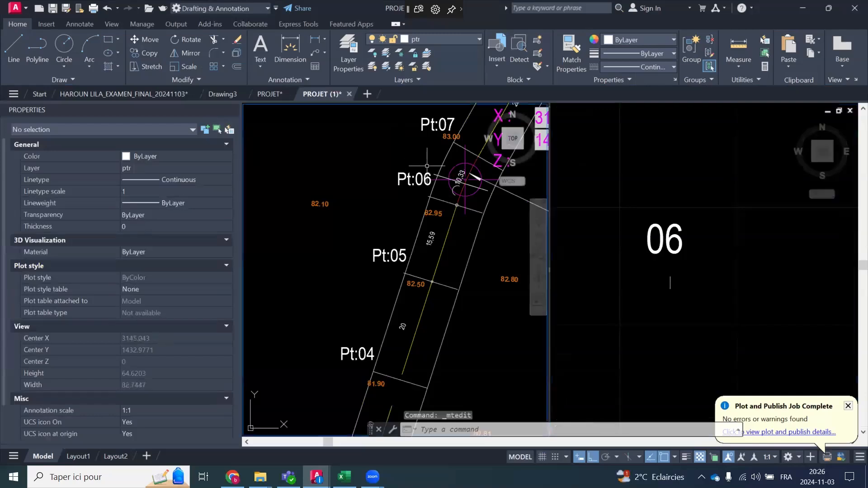
pyautogui.scroll(5, 427, 166)
pyautogui.scroll(-3, 397, 222)
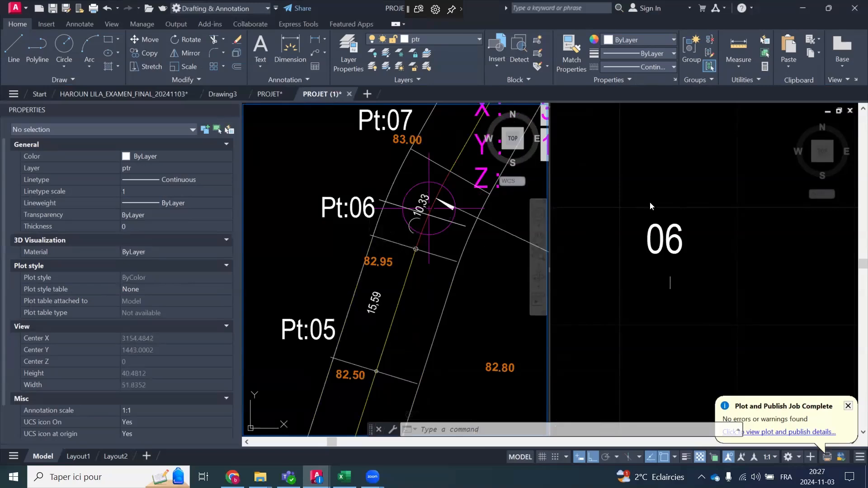
pyautogui.click(701, 194)
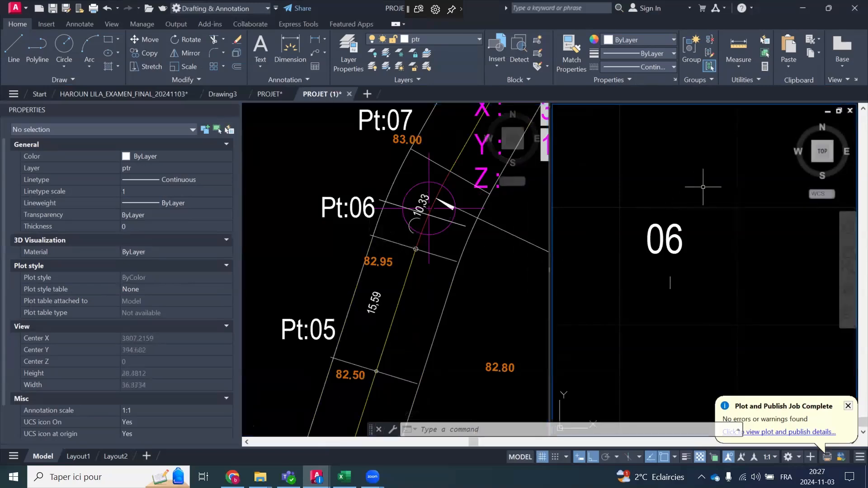
pyautogui.click(703, 187)
pyautogui.click(634, 302)
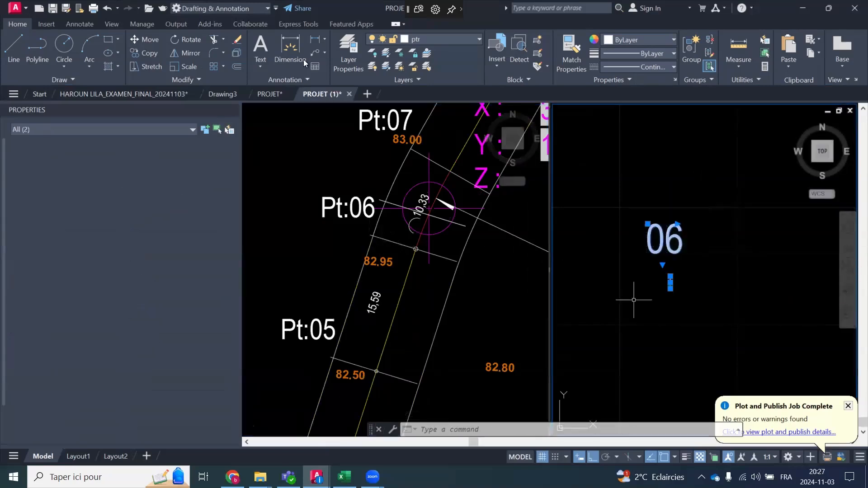
pyautogui.click(151, 55)
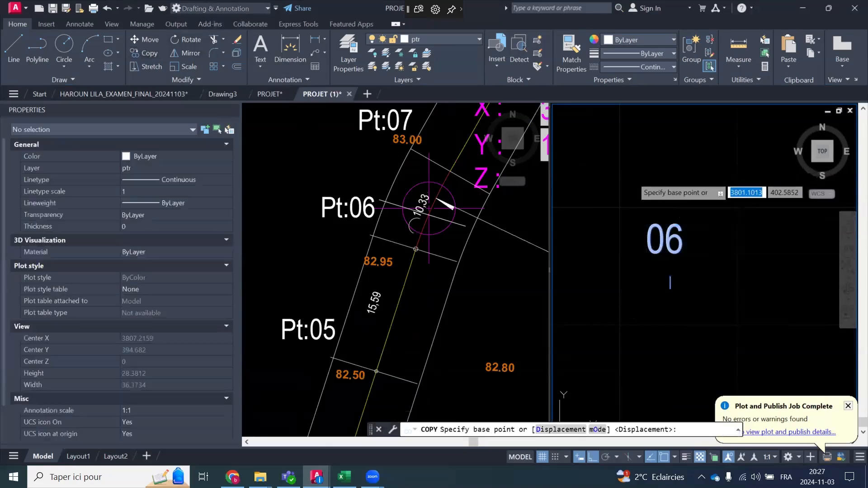
pyautogui.click(633, 176)
pyautogui.write('10')
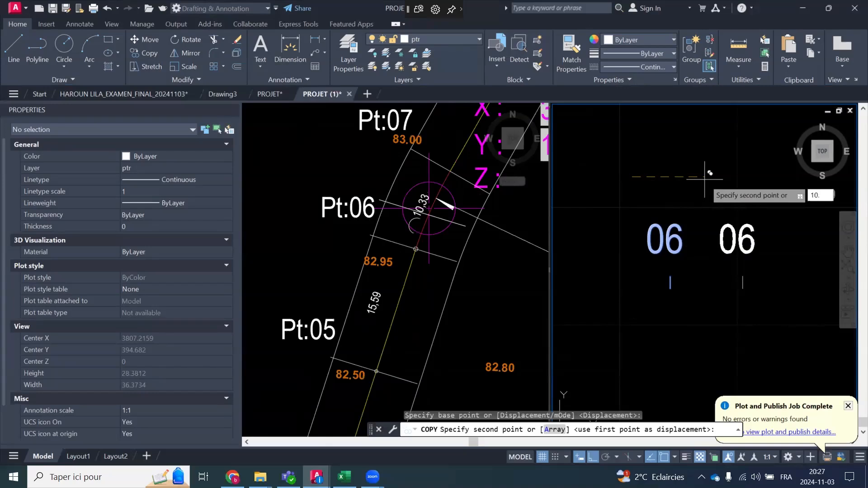
pyautogui.write('.33')
pyautogui.press('Return')
pyautogui.press('Return')
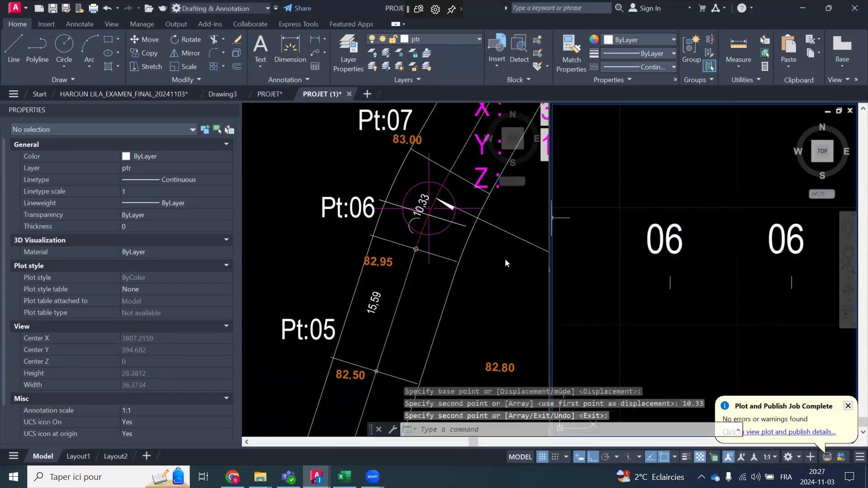
# Change the copied 06 label at the row's end to 07
pyautogui.click(736, 210)
pyautogui.click(726, 236)
pyautogui.scroll(-2, 720, 231)
pyautogui.scroll(2, 774, 229)
pyautogui.scroll(2, 772, 247)
pyautogui.click(759, 252)
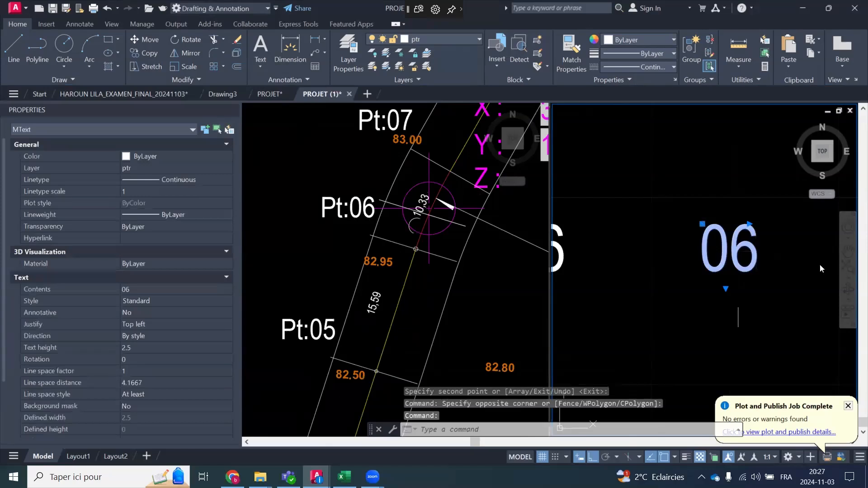
pyautogui.moveTo(741, 255); pyautogui.dragTo(751, 255)
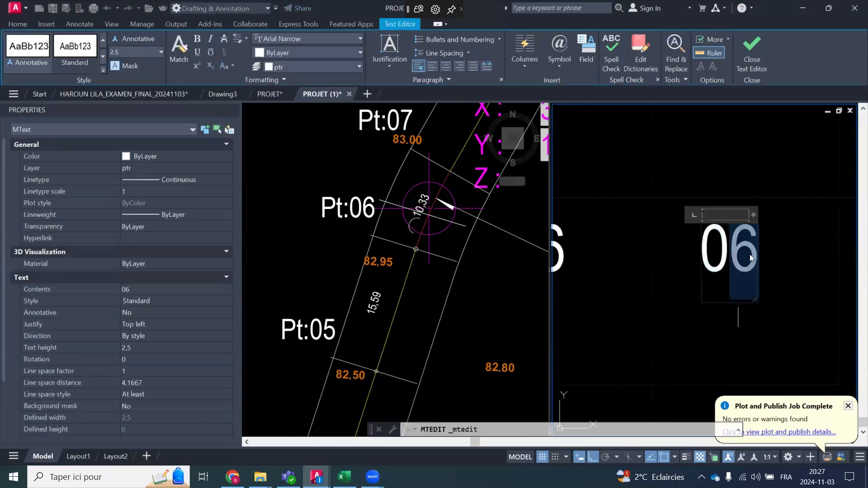
pyautogui.write('7')
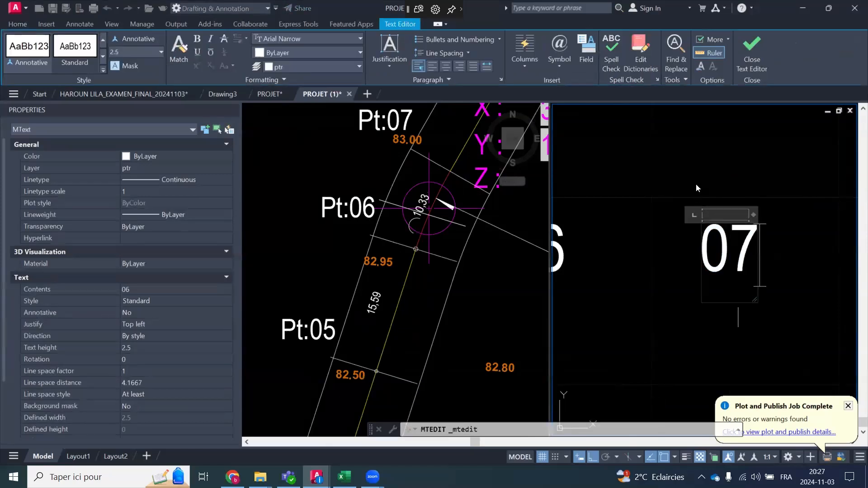
pyautogui.click(696, 184)
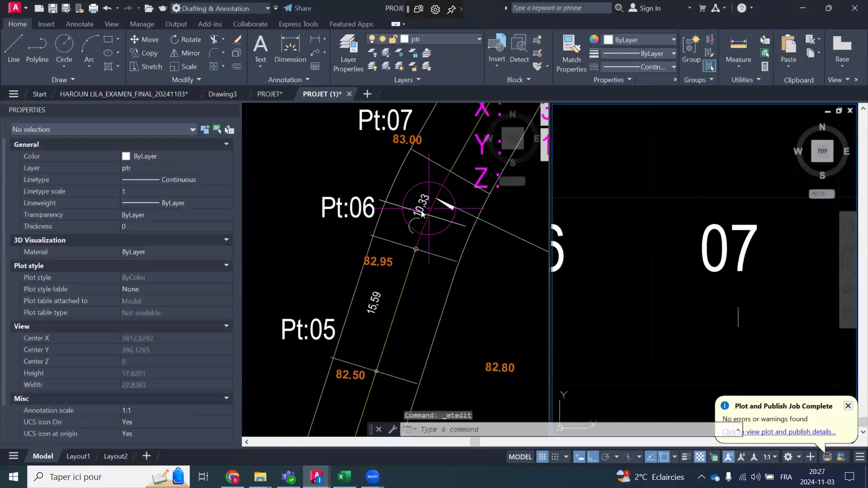
# Draw a helper line joining the upper ends of the 06 and 07 ticks
pyautogui.click(318, 173)
pyautogui.scroll(-6, 315, 173)
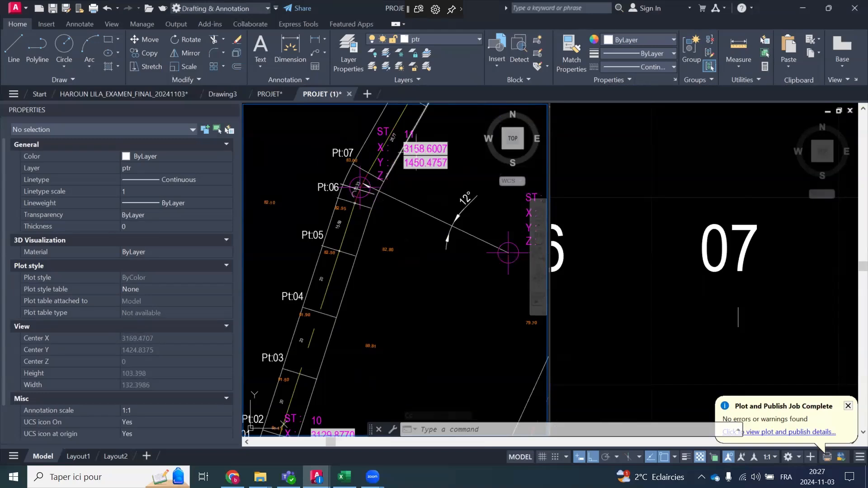
pyautogui.scroll(4, 408, 132)
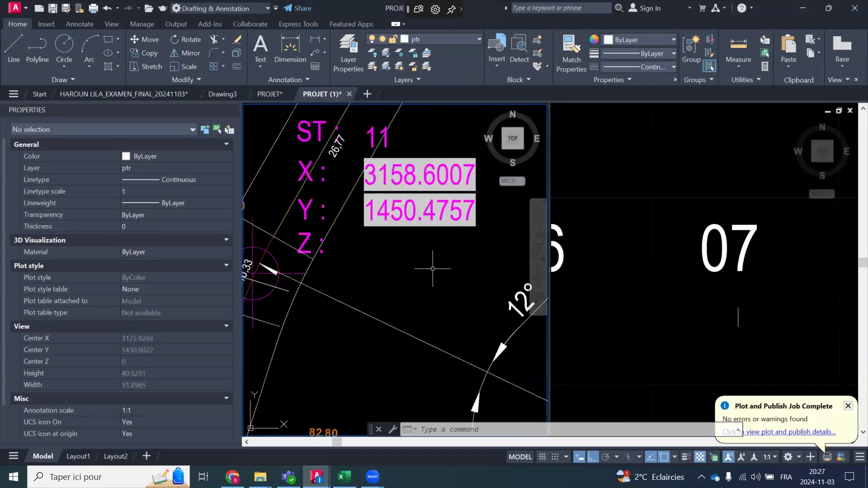
pyautogui.scroll(-2, 432, 269)
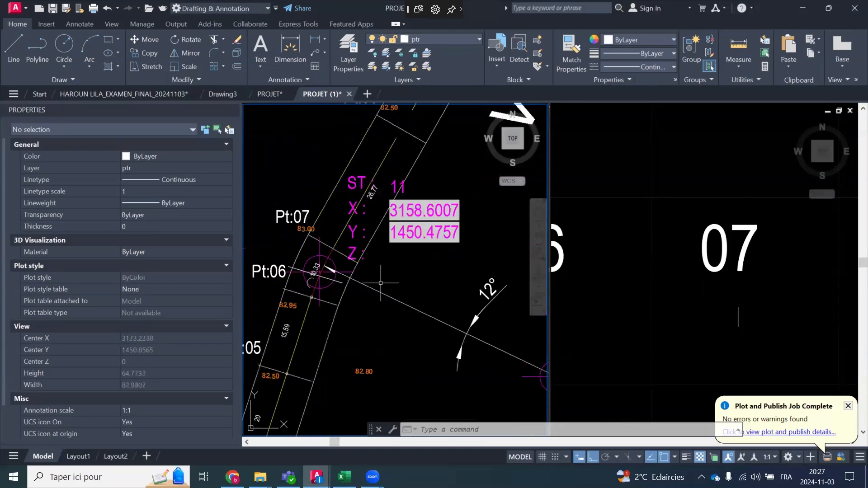
pyautogui.click(663, 260)
pyautogui.scroll(-2, 652, 261)
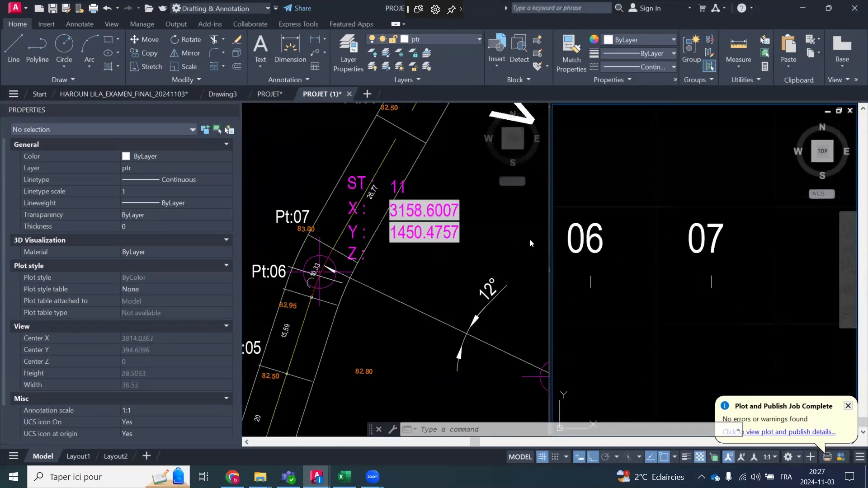
pyautogui.scroll(-6, 776, 249)
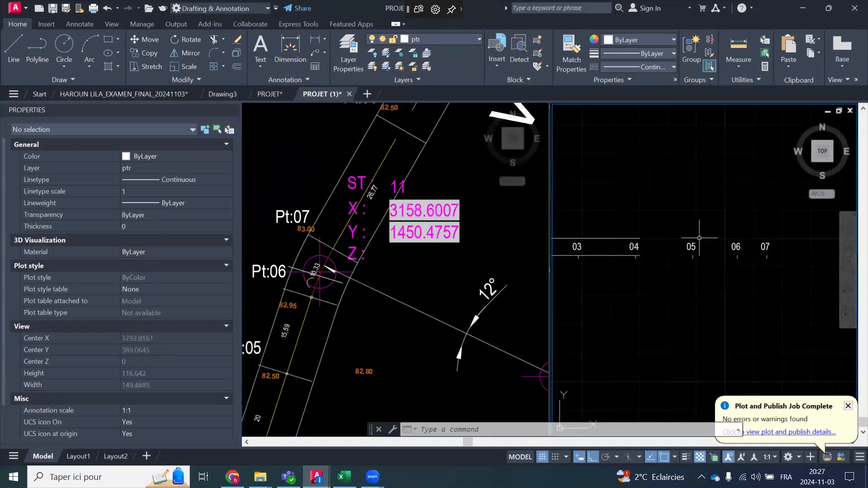
pyautogui.scroll(2, 737, 243)
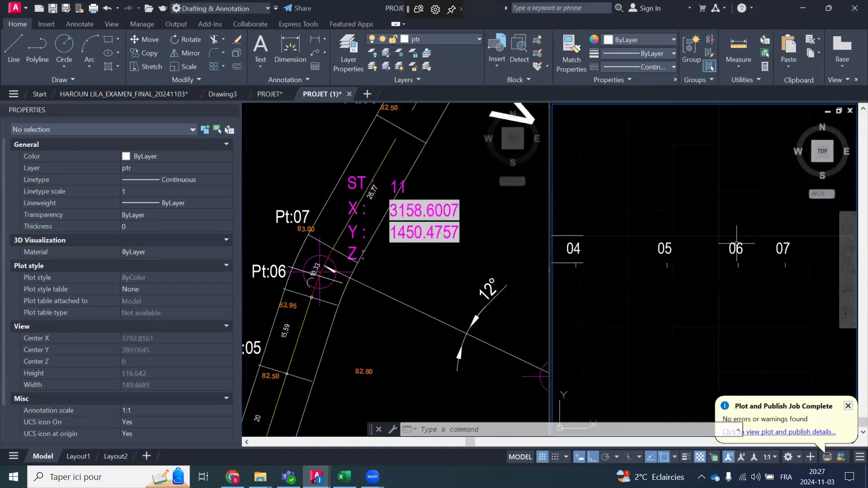
pyautogui.click(13, 50)
pyautogui.scroll(3, 788, 267)
pyautogui.scroll(3, 788, 267)
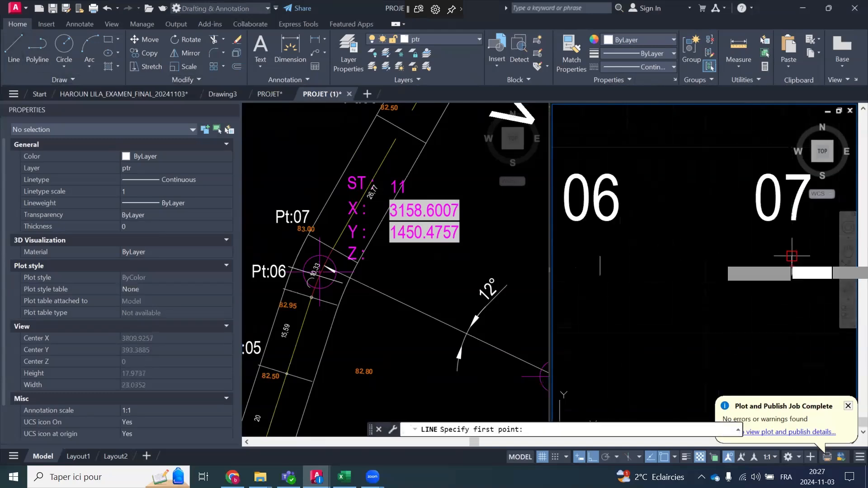
pyautogui.click(791, 256)
pyautogui.click(600, 256)
pyautogui.press('Escape')
# Copy the 06 label and its tick from the tick's upper end to the midpoint of the helper line
pyautogui.click(654, 177)
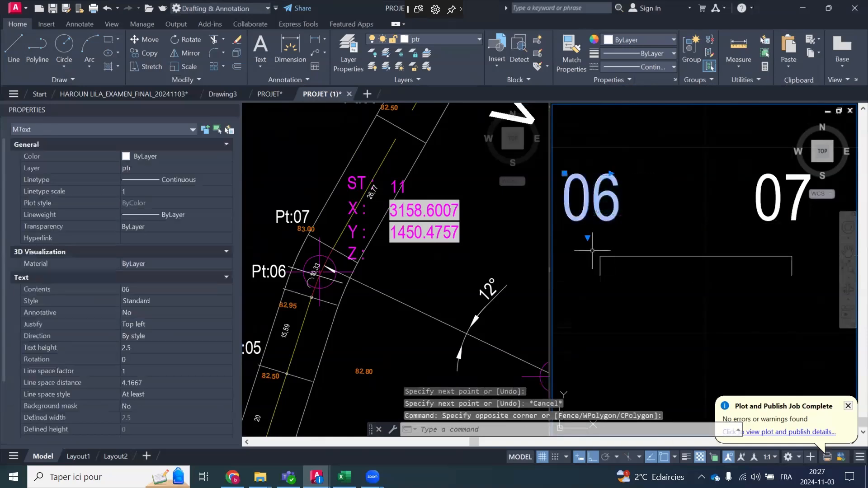
pyautogui.click(594, 251)
pyautogui.click(617, 286)
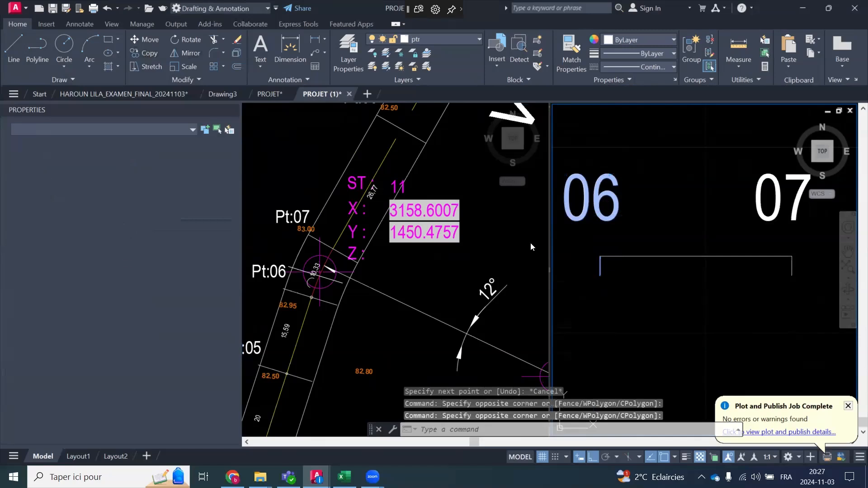
pyautogui.write('co')
pyautogui.press('space')
pyautogui.click(601, 256)
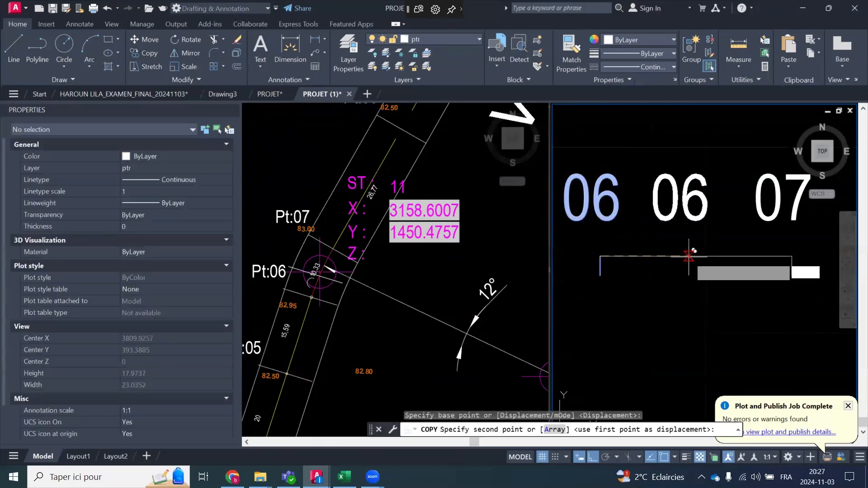
pyautogui.click(694, 257)
pyautogui.press('Escape')
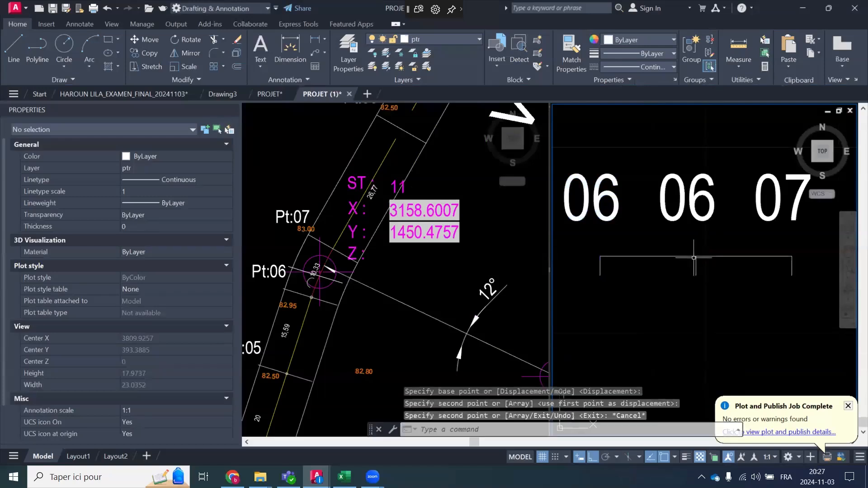
# Change the copied 06 label midway between 06 and 07 to st:11
pyautogui.click(705, 197)
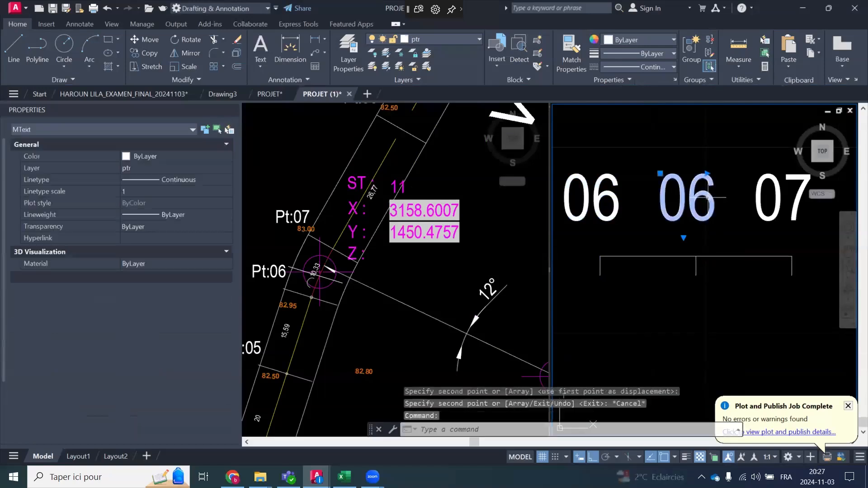
pyautogui.doubleClick(678, 208)
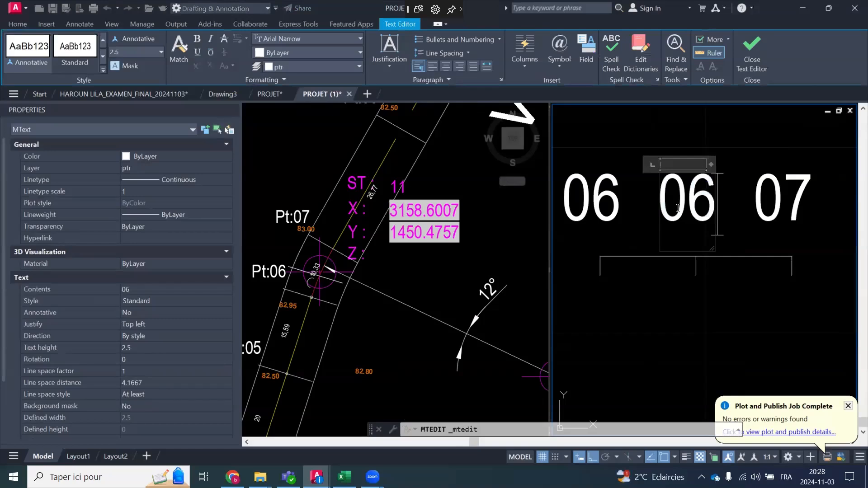
pyautogui.doubleClick(679, 208)
pyautogui.write('st')
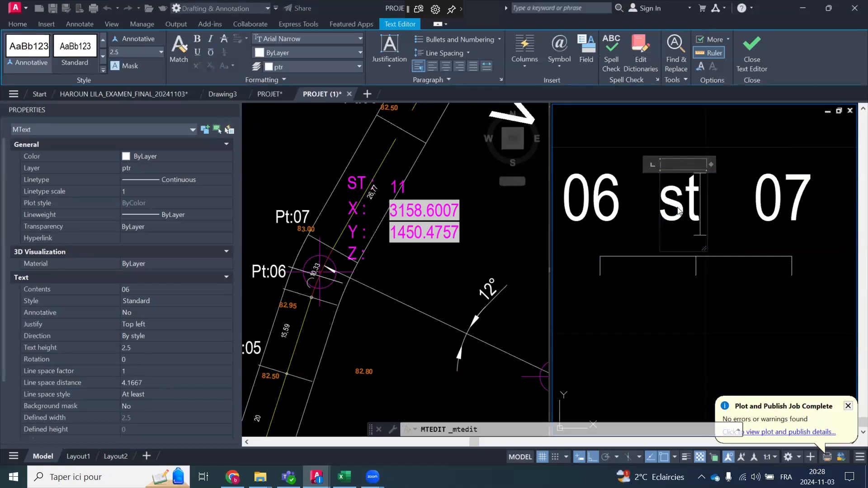
pyautogui.write(':')
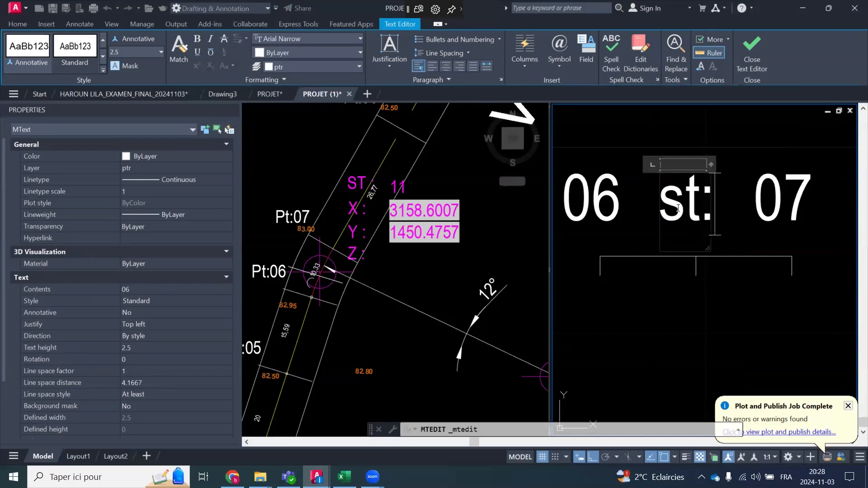
pyautogui.write('11')
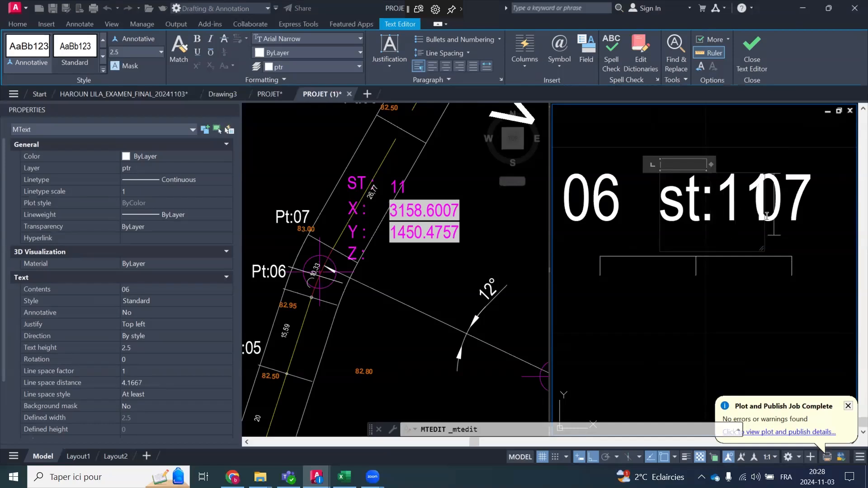
# Set the text height of the st:11 label to 1
pyautogui.moveTo(663, 206); pyautogui.dragTo(768, 202)
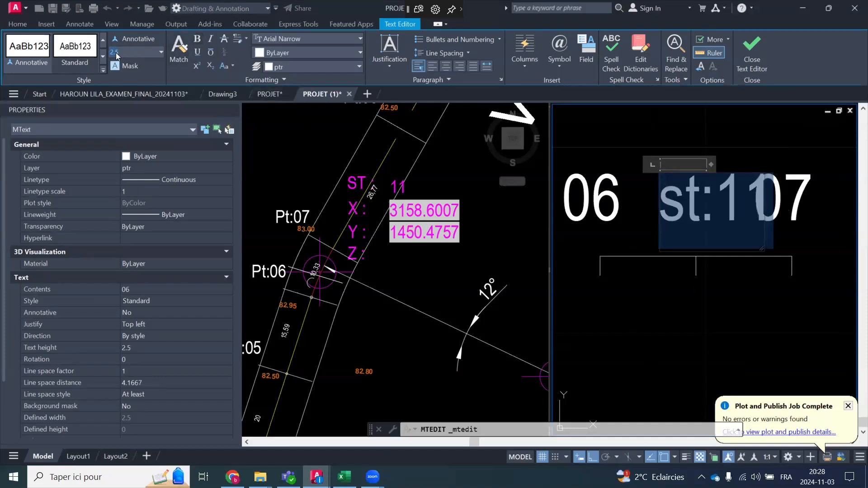
pyautogui.write('1')
pyautogui.click(709, 325)
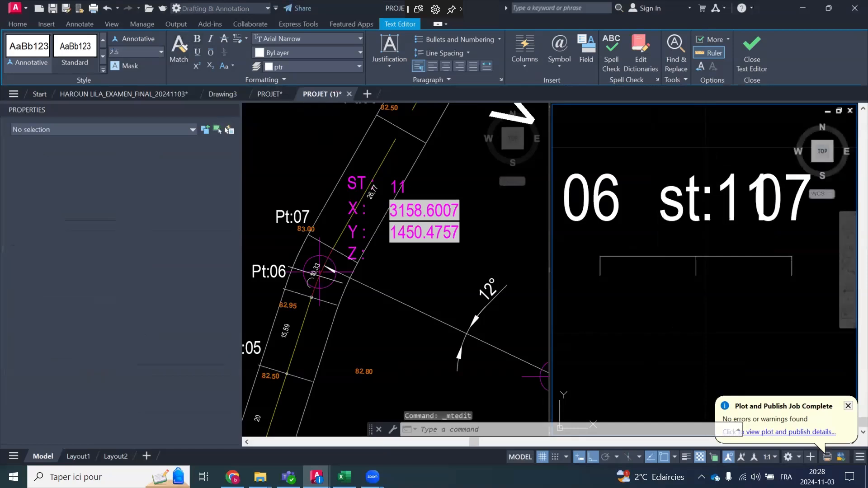
pyautogui.click(686, 182)
pyautogui.click(663, 203)
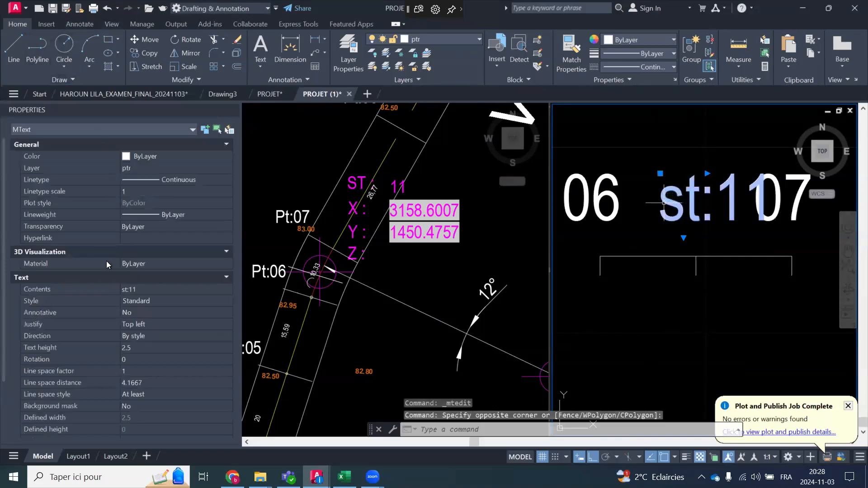
pyautogui.click(152, 347)
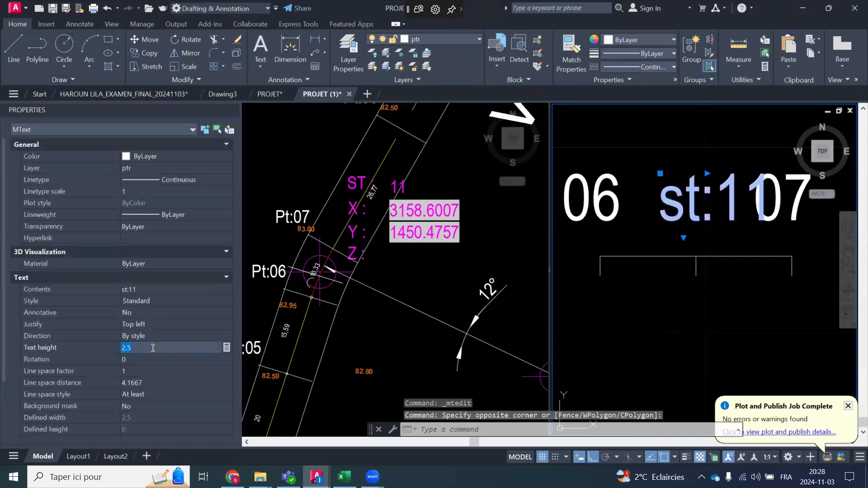
pyautogui.write('1')
pyautogui.press('Tab')
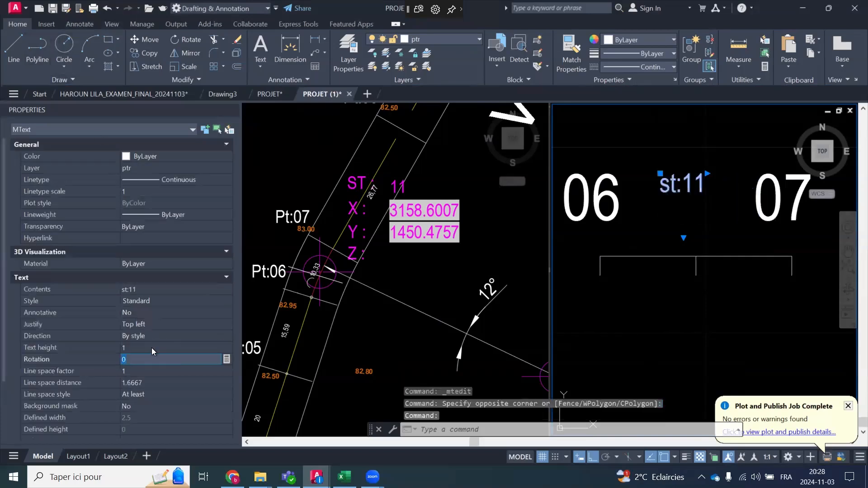
pyautogui.press('Escape')
# Delete the helper line joining the 06 and 07 ticks
pyautogui.scroll(-4, 588, 264)
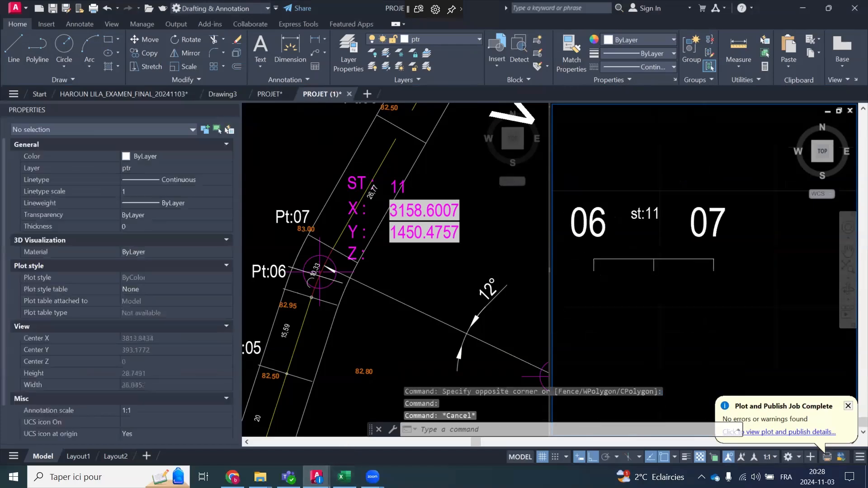
pyautogui.scroll(3, 635, 272)
pyautogui.click(803, 267)
pyautogui.click(660, 253)
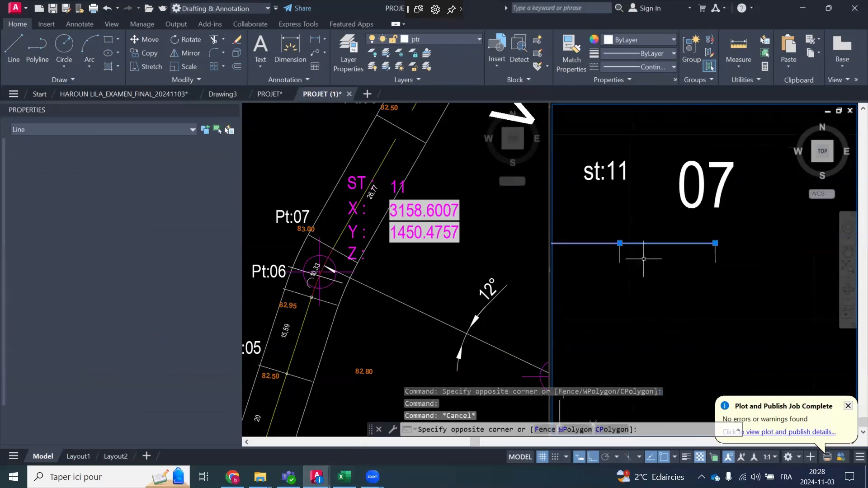
pyautogui.press('Delete')
# Copy the 07 label and its tick 26.77 units horizontally to the right, matching the plan distance from Pt:07 to Pt:08
pyautogui.click(497, 253)
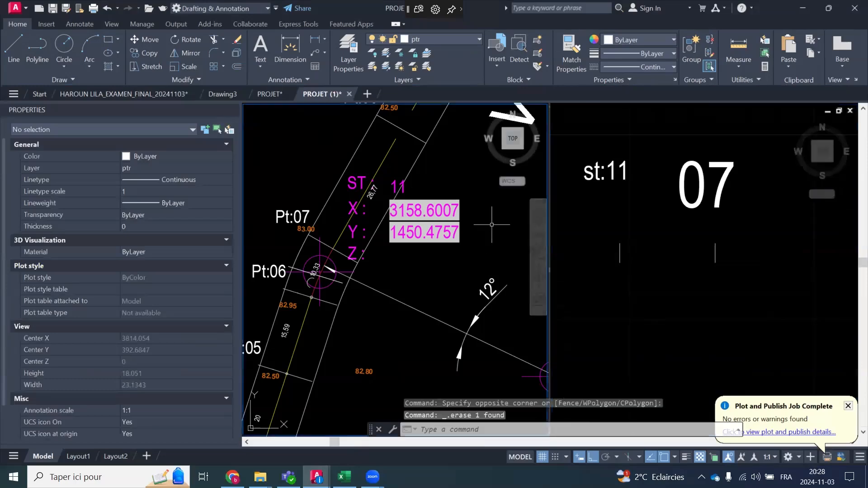
pyautogui.scroll(-2, 482, 237)
pyautogui.scroll(-2, 418, 290)
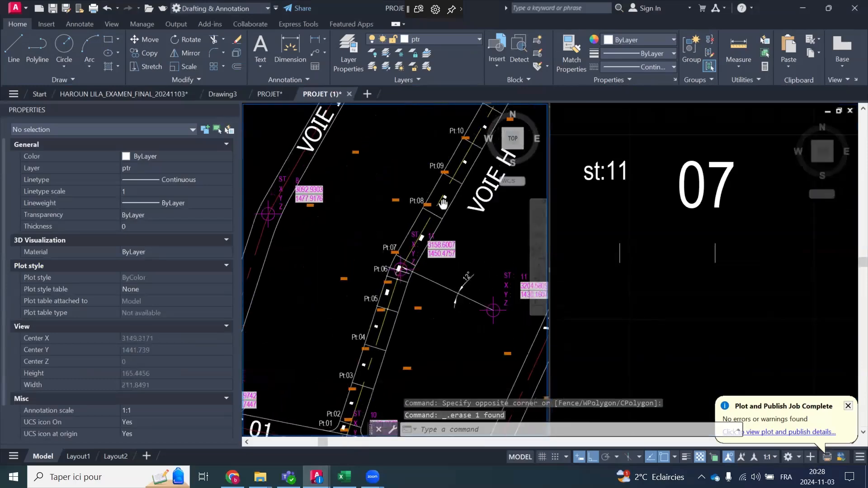
pyautogui.scroll(6, 401, 253)
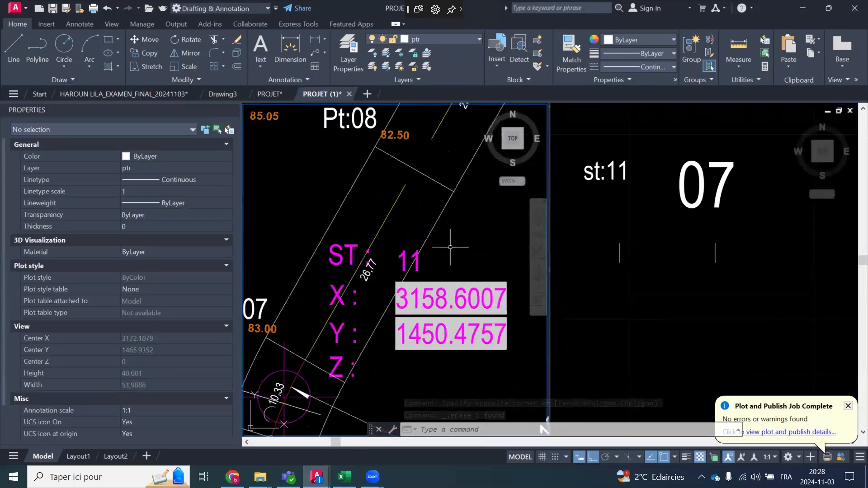
pyautogui.scroll(-4, 364, 276)
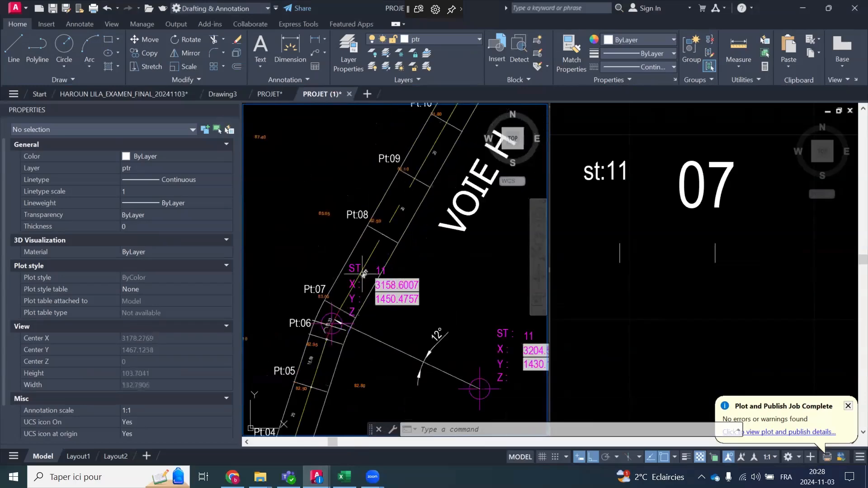
pyautogui.click(650, 270)
pyautogui.scroll(-4, 648, 301)
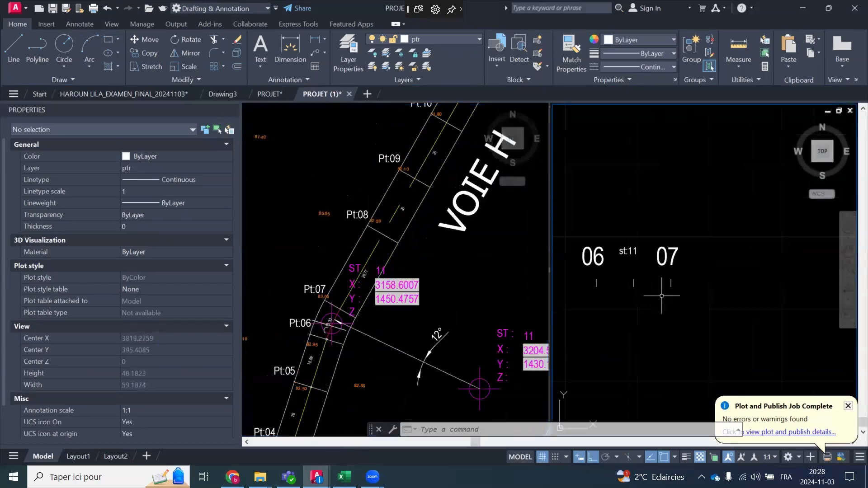
pyautogui.click(682, 237)
pyautogui.click(659, 291)
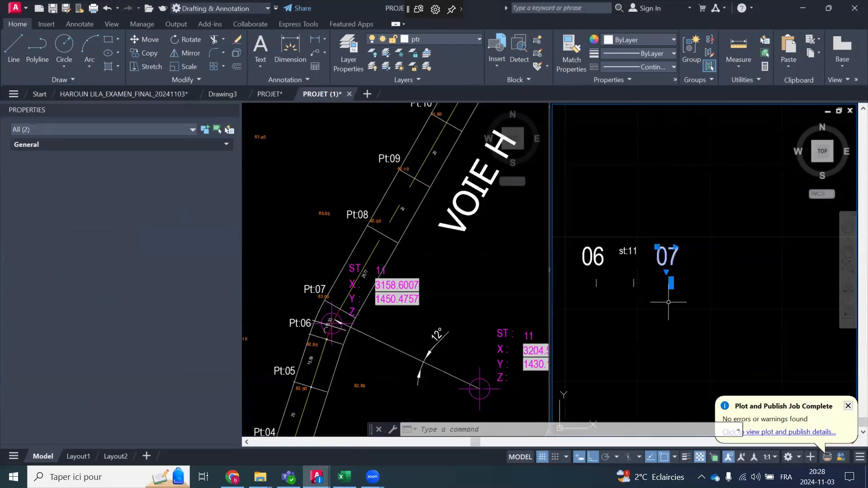
pyautogui.click(145, 53)
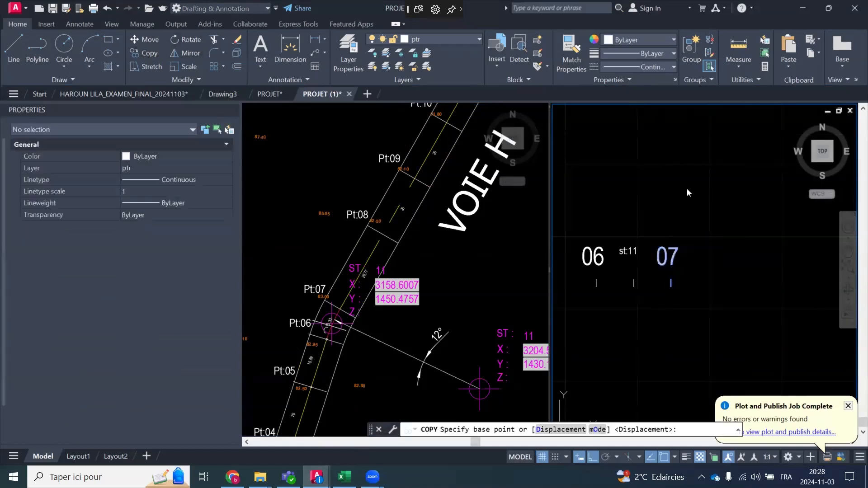
pyautogui.click(648, 191)
pyautogui.write('26.')
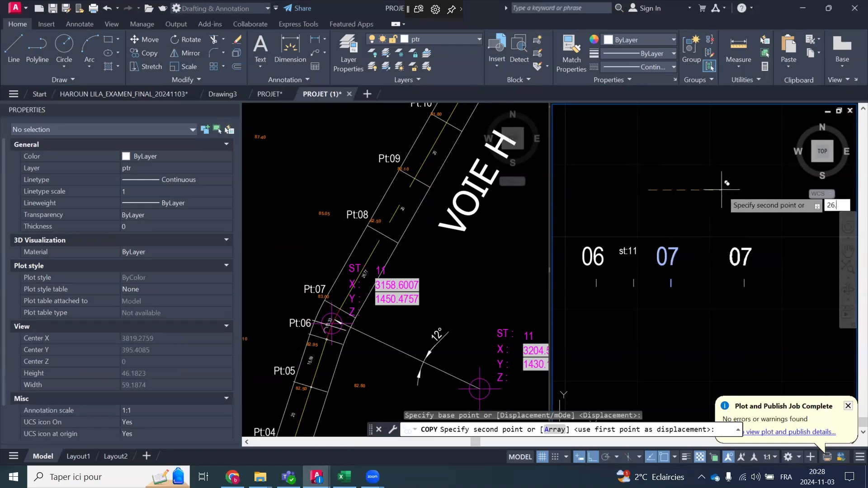
pyautogui.press('Return')
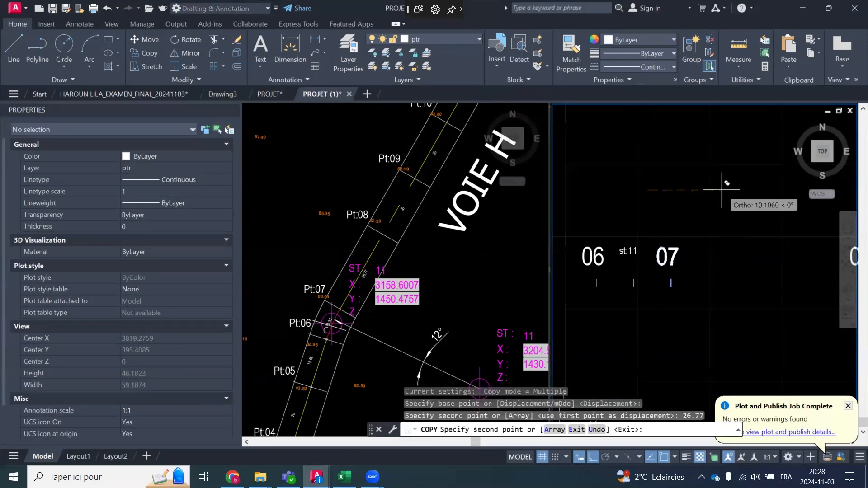
pyautogui.press('Return')
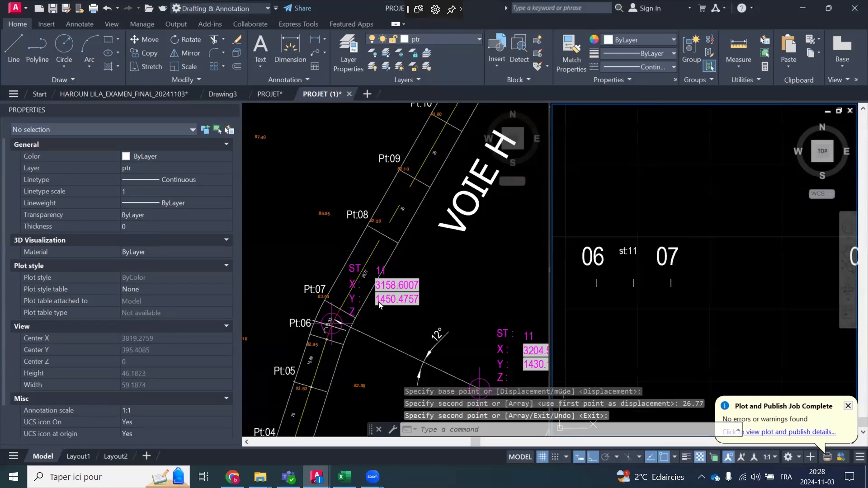
# Change the copied 07 label at the end of the row to 08
pyautogui.middleClick(446, 263)
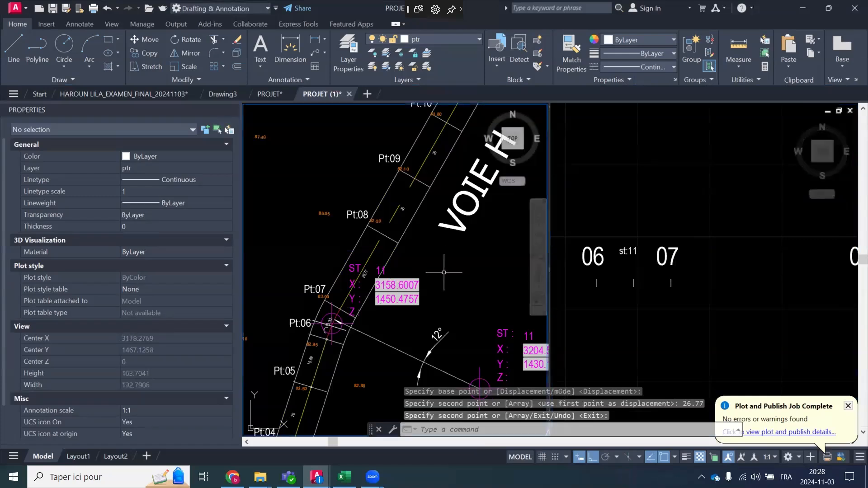
pyautogui.moveTo(443, 269); pyautogui.dragTo(384, 362, button='middle')
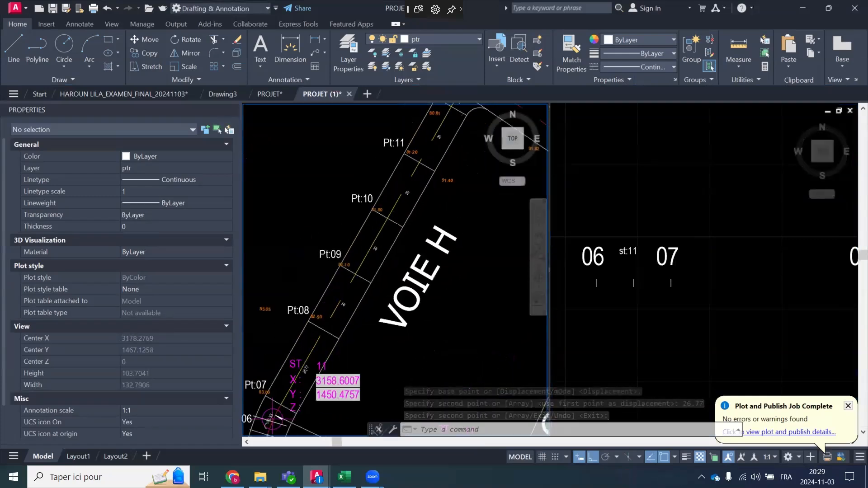
pyautogui.click(720, 412)
pyautogui.scroll(-4, 683, 309)
pyautogui.scroll(2, 790, 275)
pyautogui.scroll(8, 735, 299)
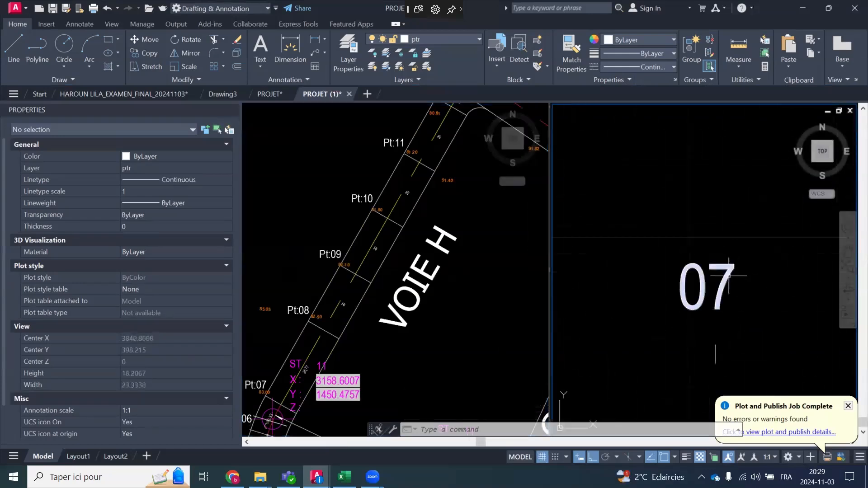
pyautogui.click(705, 290)
pyautogui.doubleClick(719, 290)
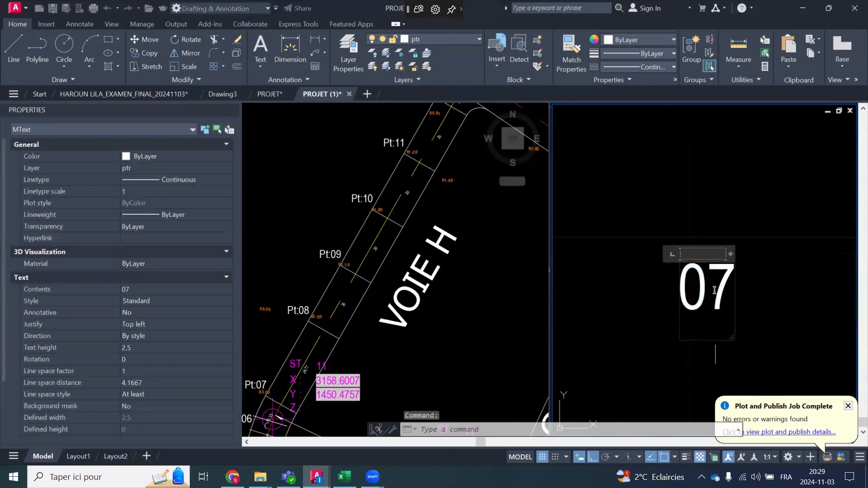
pyautogui.moveTo(708, 290); pyautogui.dragTo(728, 287)
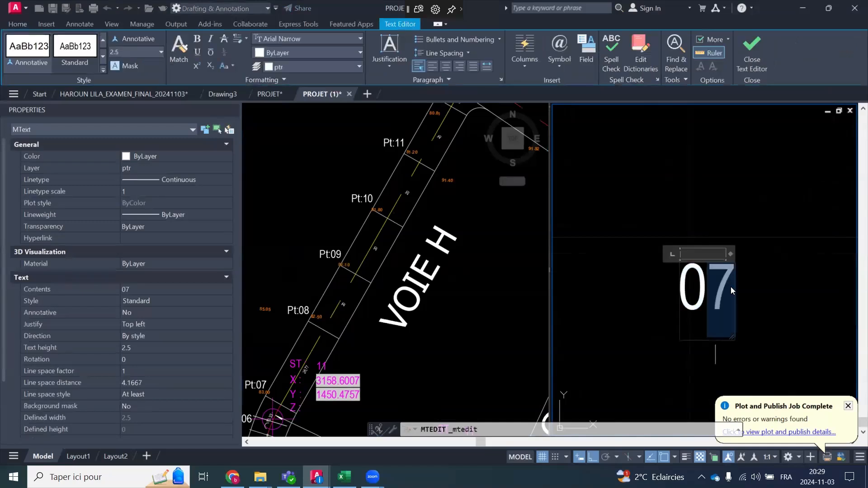
pyautogui.write('8')
pyautogui.click(696, 207)
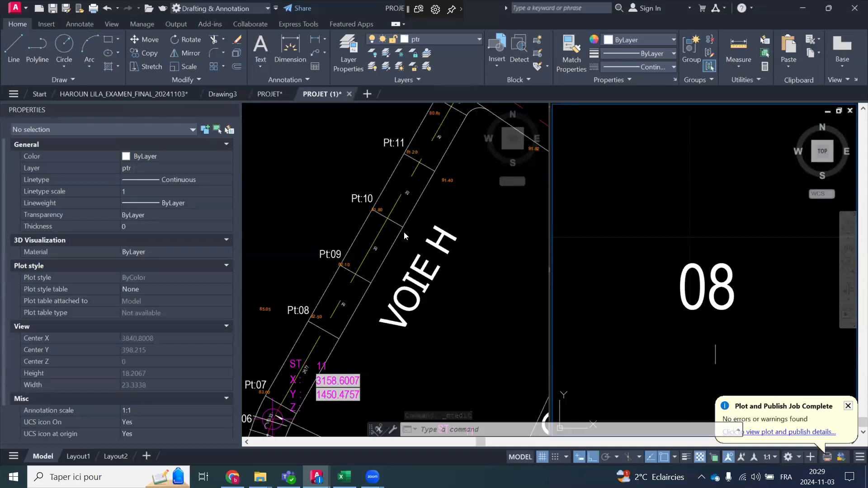
# Copy the 08 label and its tick horizontally to the right at distances of 20, 40, 60 and 80
pyautogui.click(673, 190)
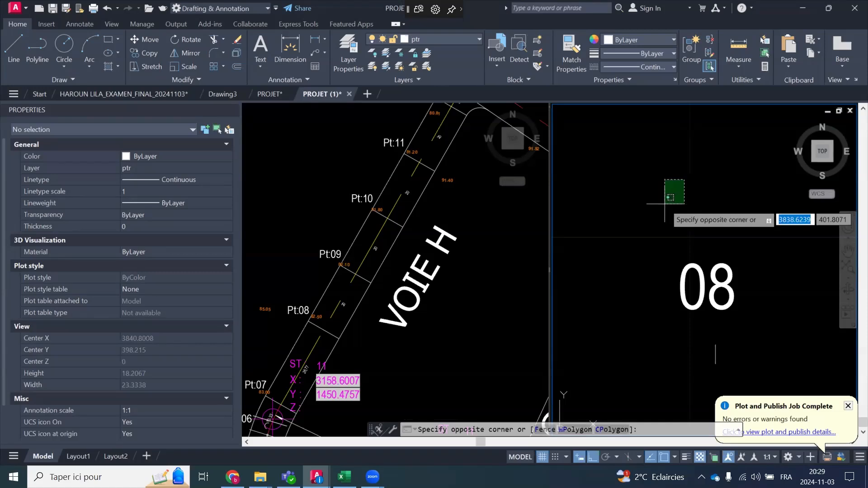
pyautogui.scroll(-5, 667, 197)
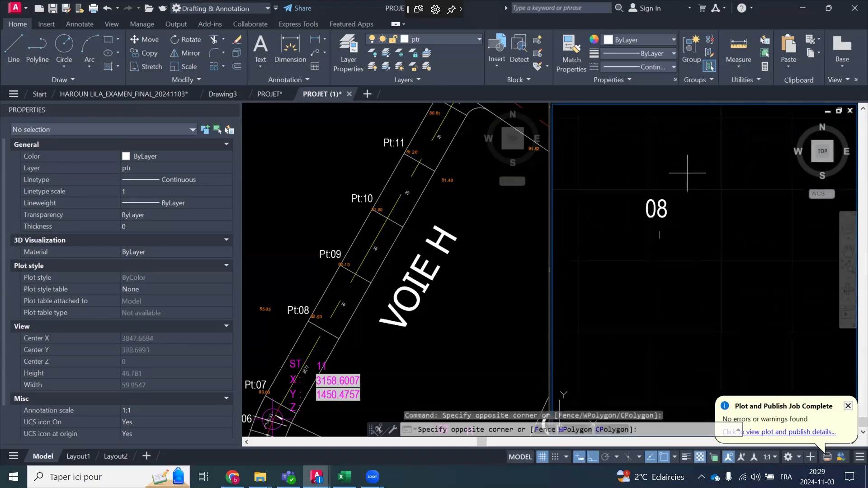
pyautogui.click(626, 252)
pyautogui.click(137, 54)
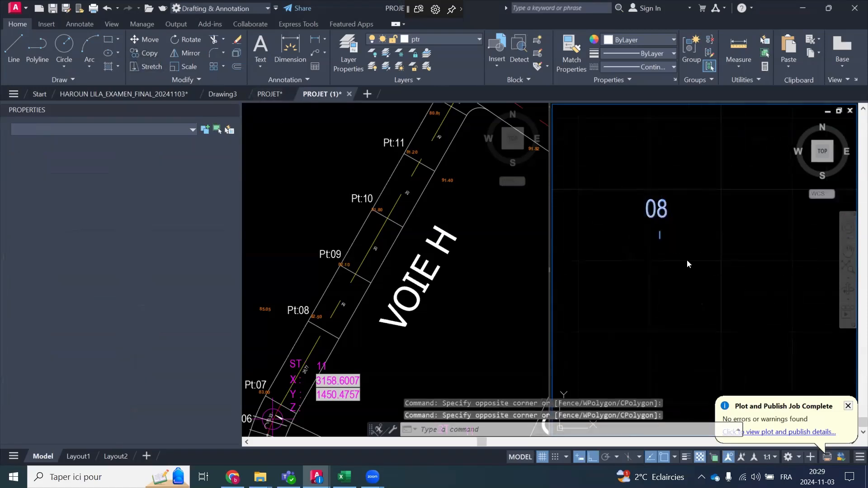
pyautogui.scroll(-3, 670, 222)
pyautogui.click(670, 223)
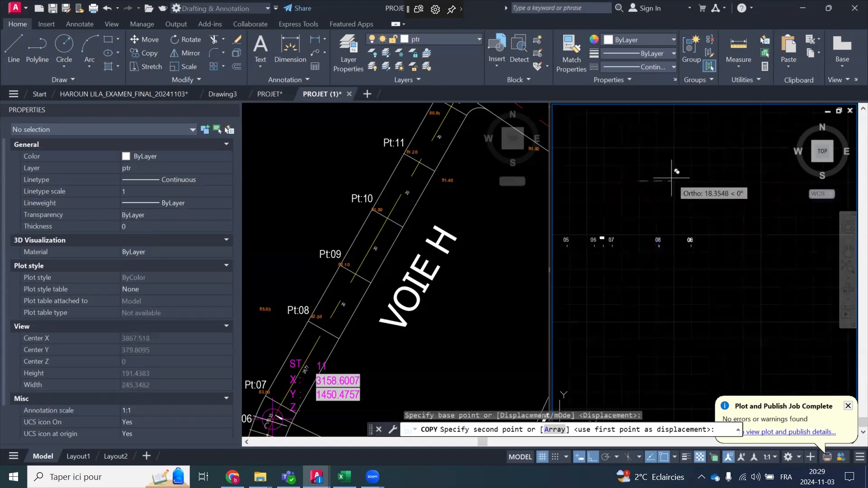
pyautogui.write('20')
pyautogui.press('Return')
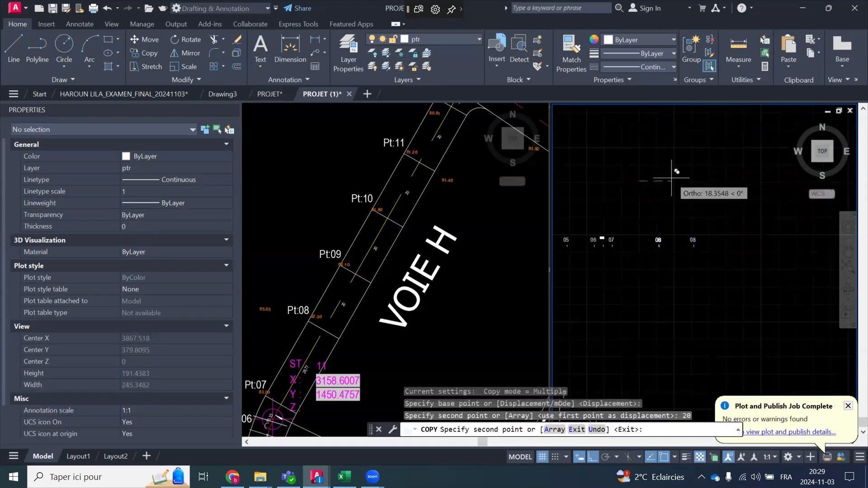
pyautogui.write('40')
pyautogui.press('Return')
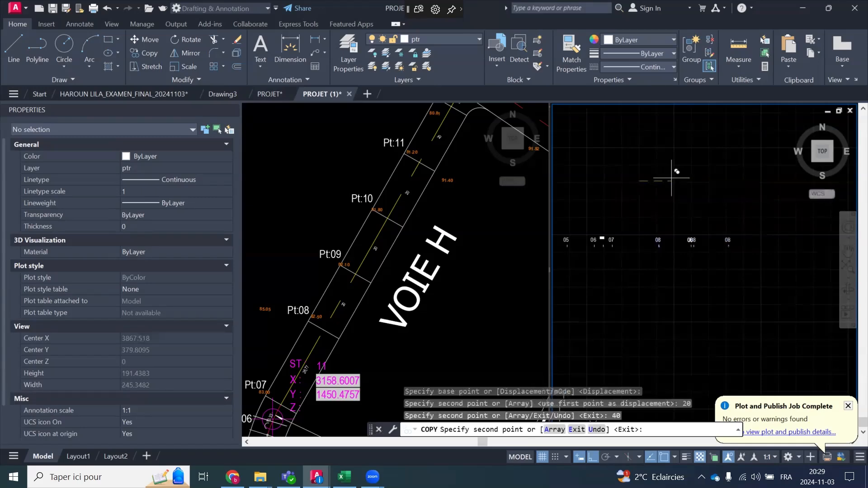
pyautogui.write('60')
pyautogui.press('Return')
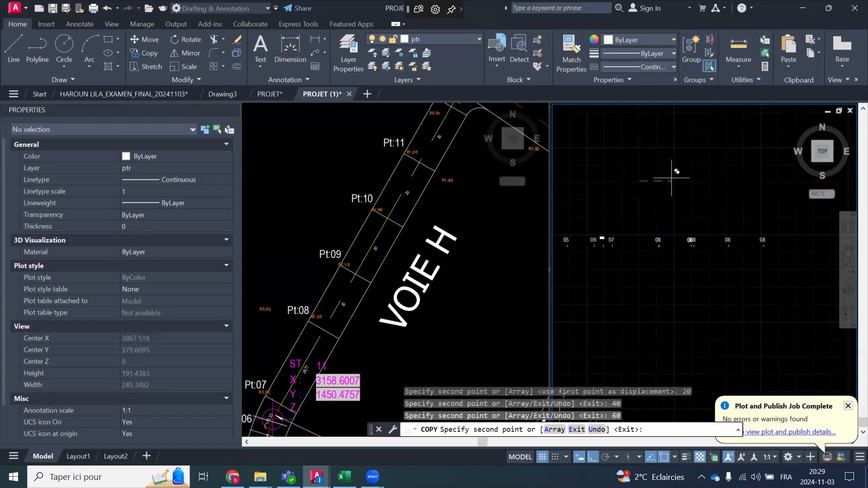
pyautogui.write('80')
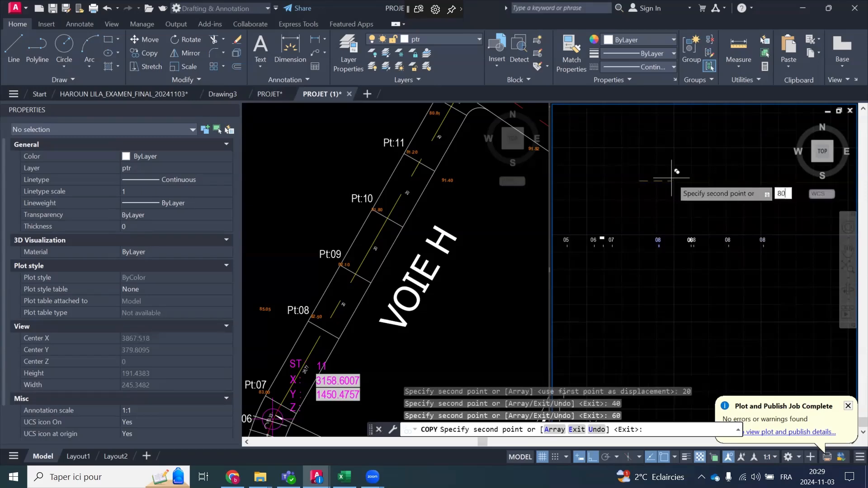
pyautogui.press('Return')
pyautogui.press('Return')
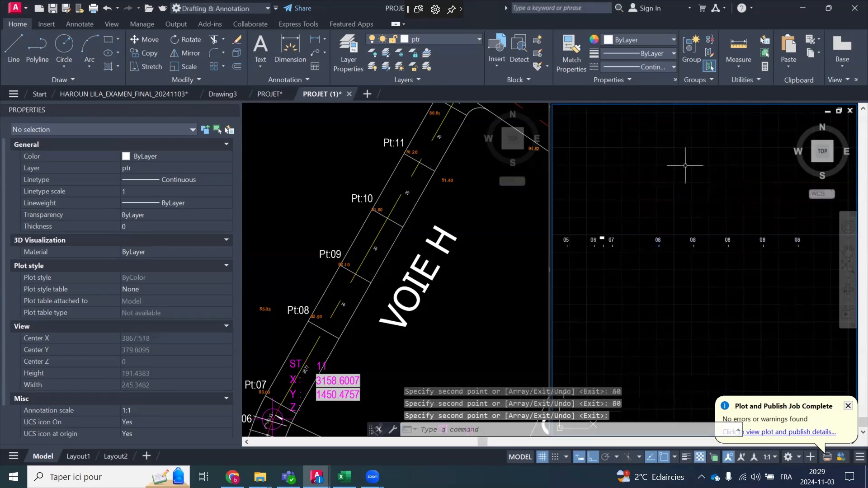
# Change the first copied 08 label, 20 units past the original, to 09
pyautogui.scroll(8, 693, 235)
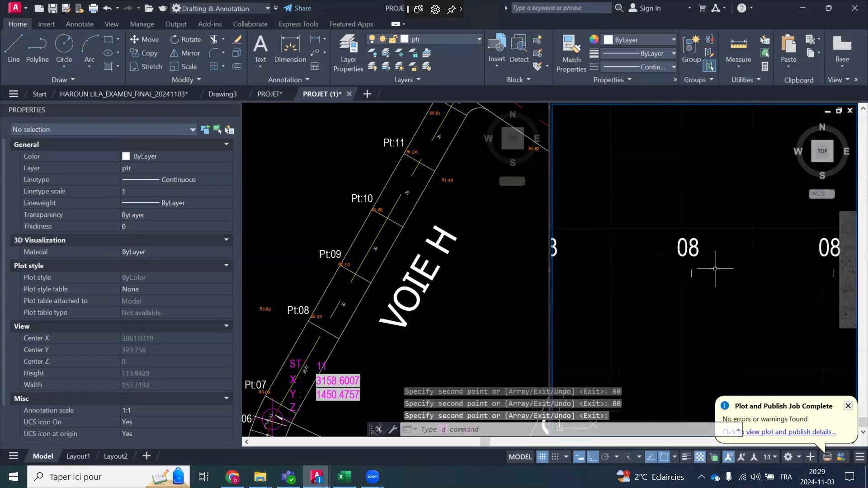
pyautogui.click(687, 248)
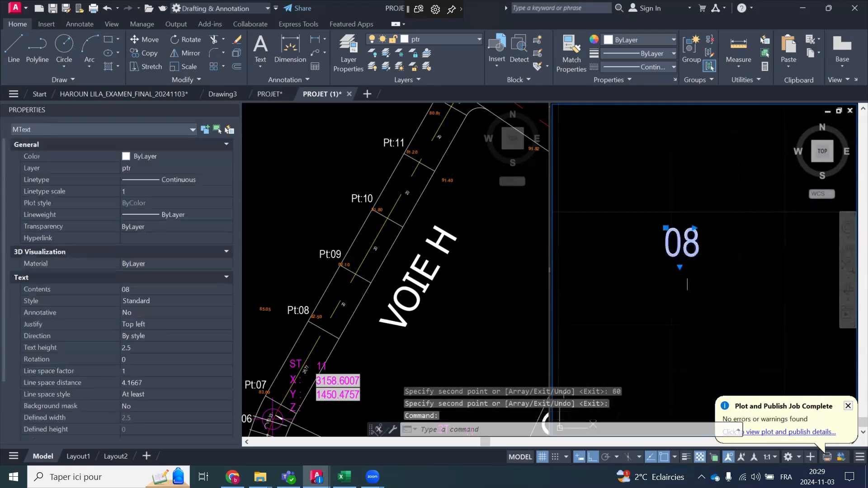
pyautogui.doubleClick(687, 248)
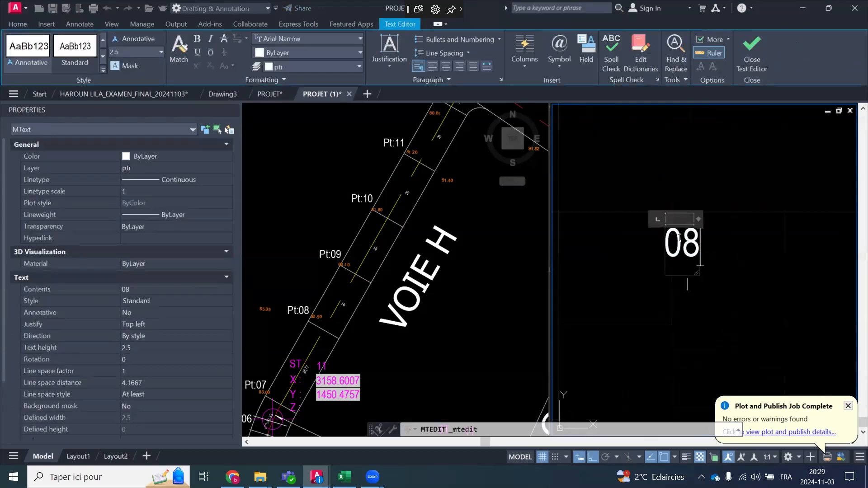
pyautogui.press('BackSpace')
pyautogui.write('9')
pyautogui.click(657, 252)
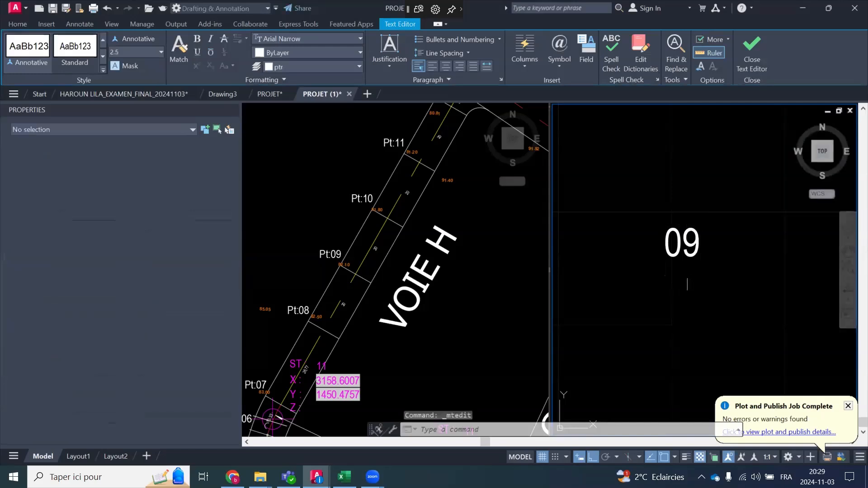
# Change the copied 08 label directly after 09 to 10
pyautogui.scroll(-2, 657, 252)
pyautogui.scroll(-2, 642, 269)
pyautogui.scroll(4, 738, 256)
pyautogui.click(764, 255)
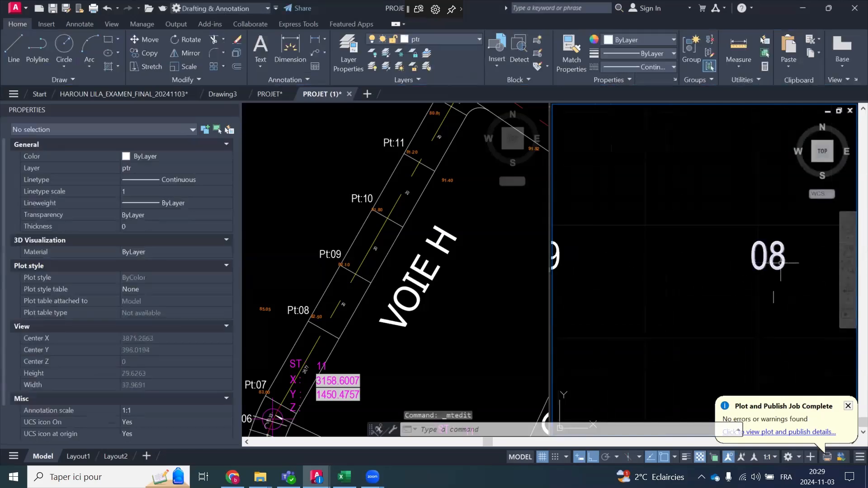
pyautogui.doubleClick(782, 263)
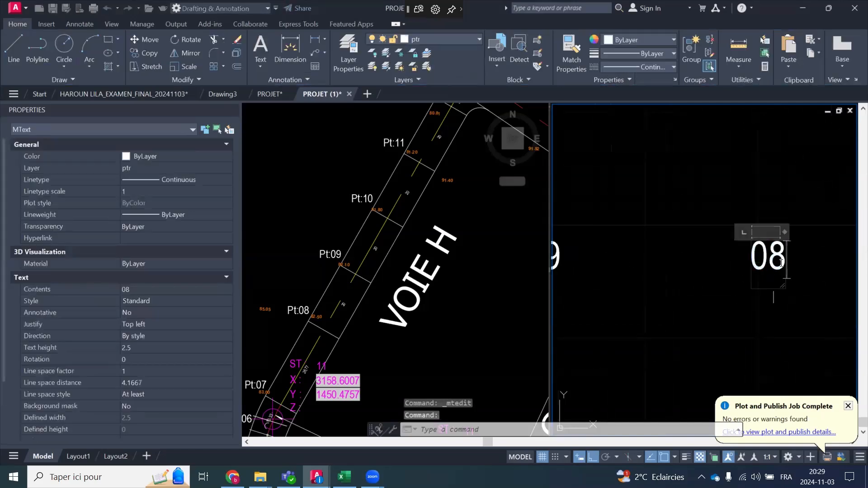
pyautogui.doubleClick(781, 263)
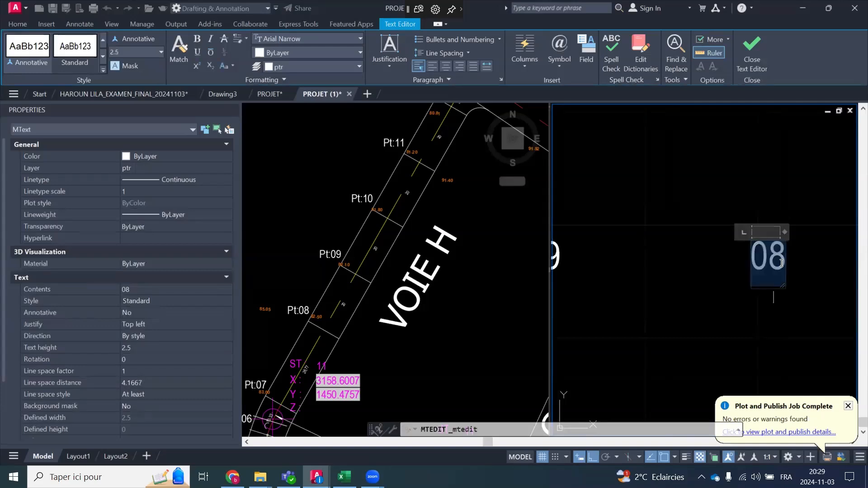
pyautogui.write('10')
pyautogui.click(675, 193)
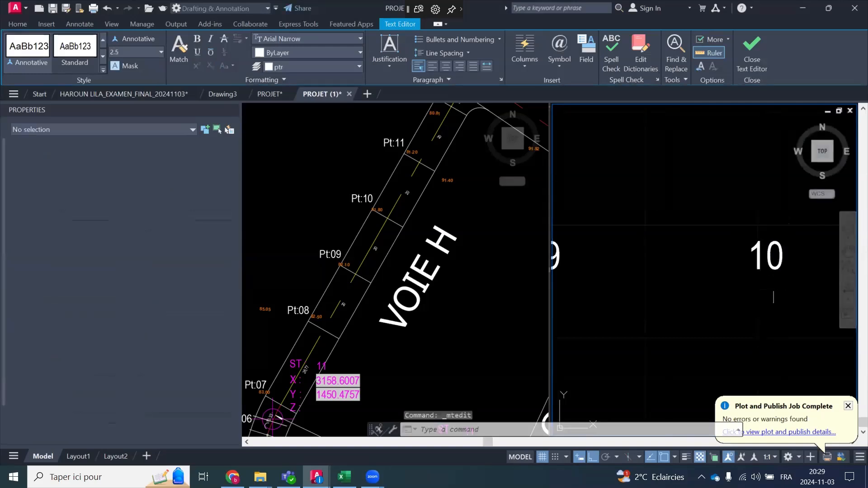
# Change the copied 08 label directly after 10 to 11
pyautogui.scroll(-3, 699, 276)
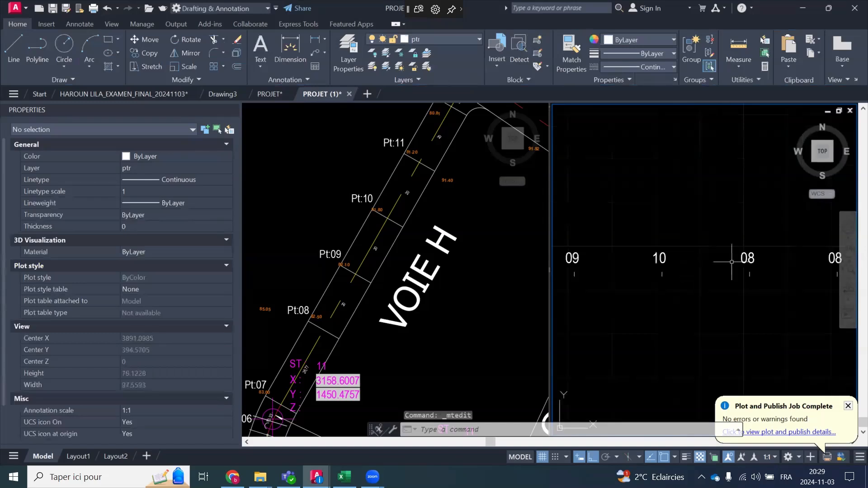
pyautogui.scroll(5, 708, 258)
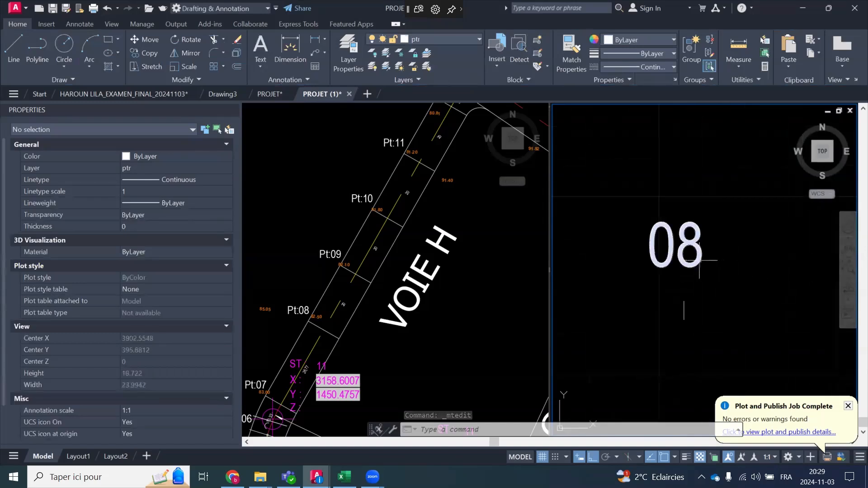
pyautogui.doubleClick(701, 260)
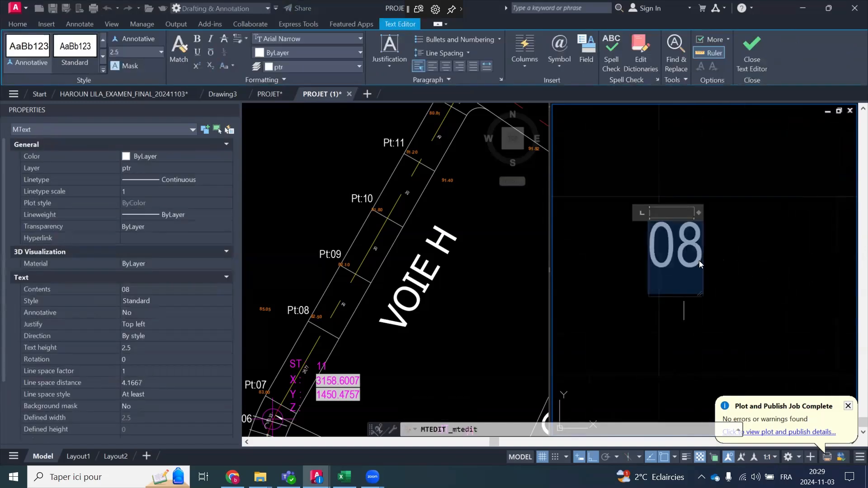
pyautogui.write('11')
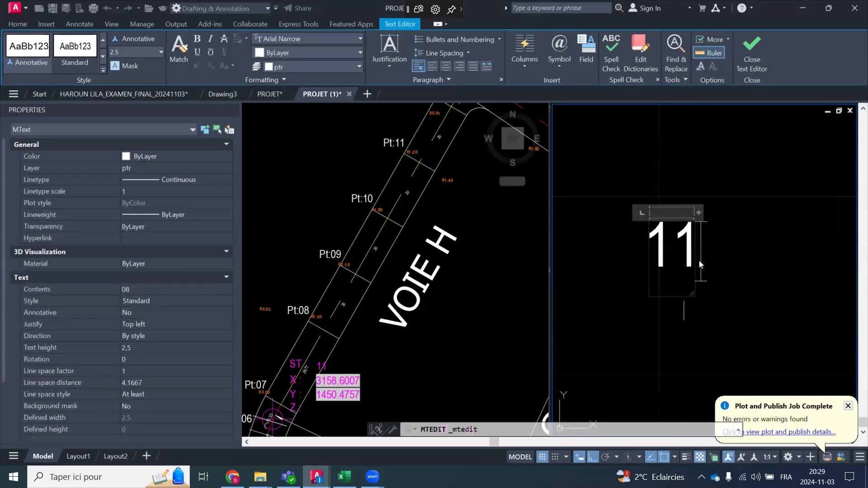
pyautogui.scroll(-5, 677, 277)
pyautogui.click(714, 308)
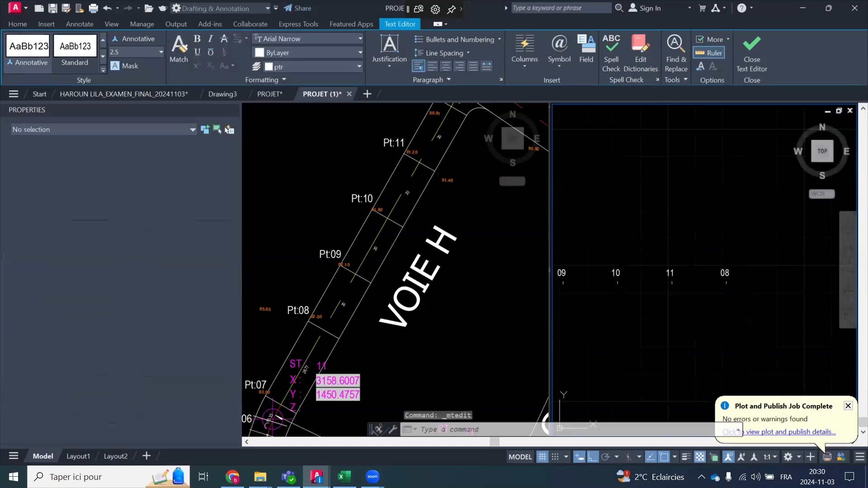
# Change the last copied 08 label, at the end of the row, to 12
pyautogui.scroll(5, 750, 253)
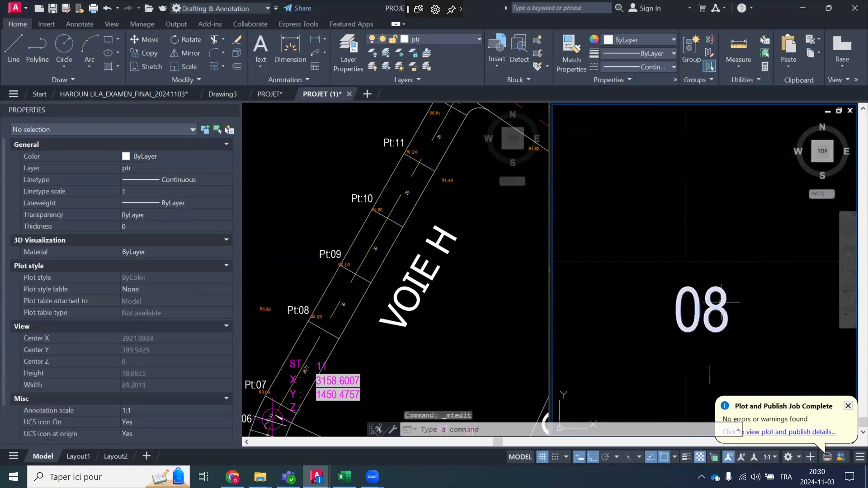
pyautogui.click(718, 303)
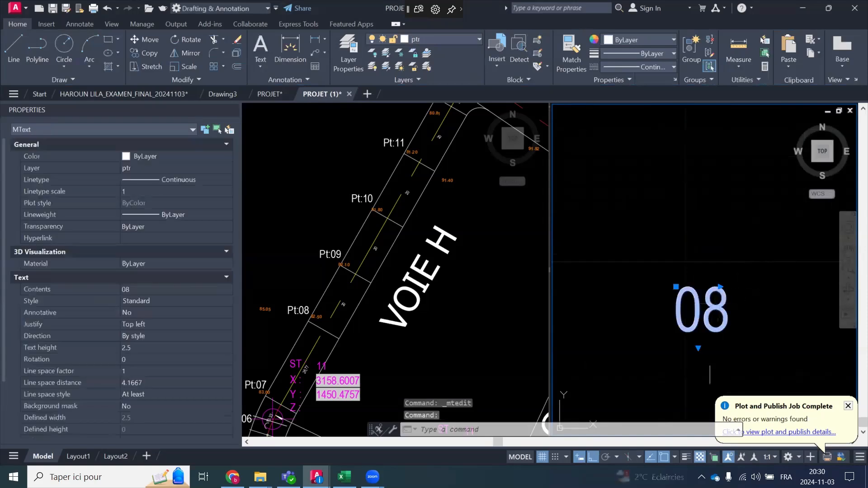
pyautogui.doubleClick(718, 303)
pyautogui.doubleClick(717, 303)
pyautogui.write('12')
pyautogui.hotkey('ctrl', 'Return')
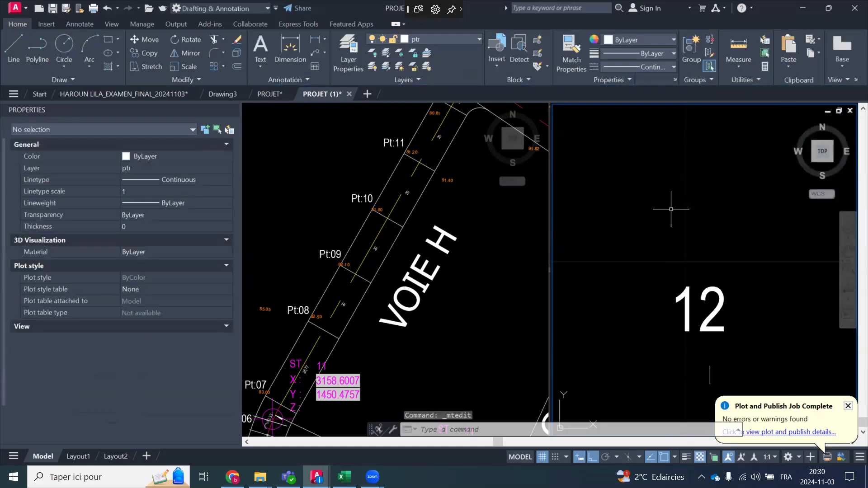
# Copy the 12 label and its tick horizontally to the right by 5.5, the plan distance from Pt:12 to Pt:13
pyautogui.scroll(-2, 481, 359)
pyautogui.click(481, 266)
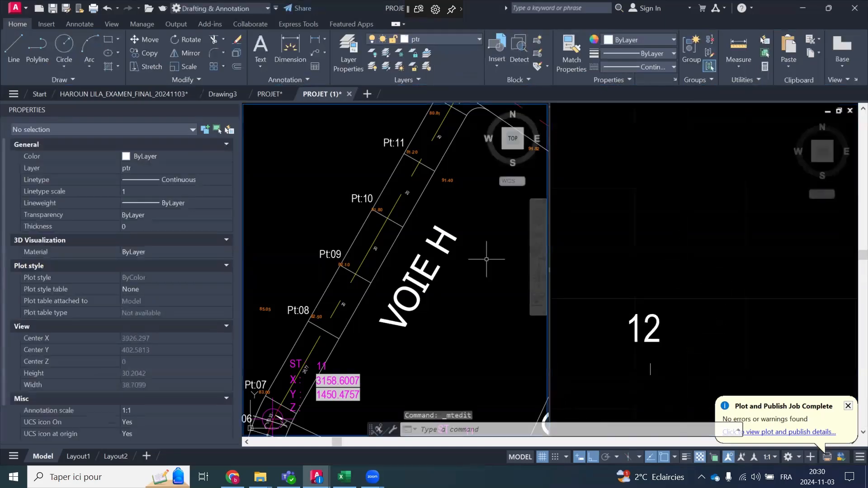
pyautogui.scroll(-2, 475, 297)
pyautogui.scroll(2, 466, 294)
pyautogui.scroll(4, 471, 156)
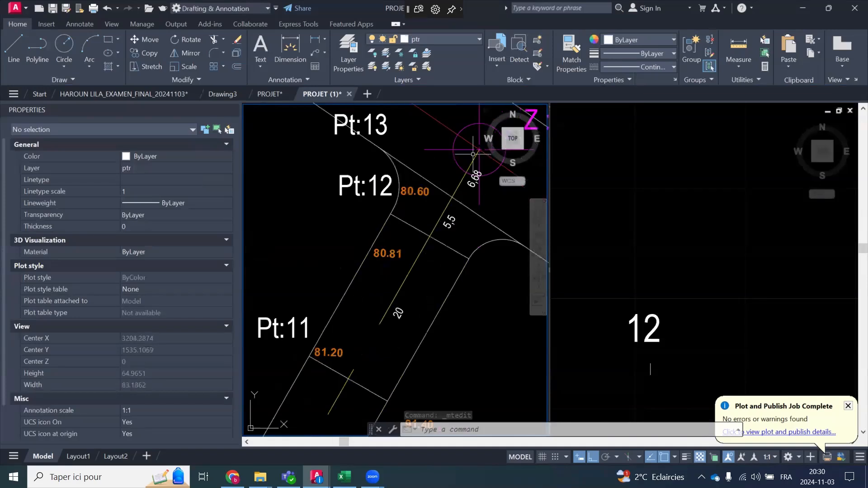
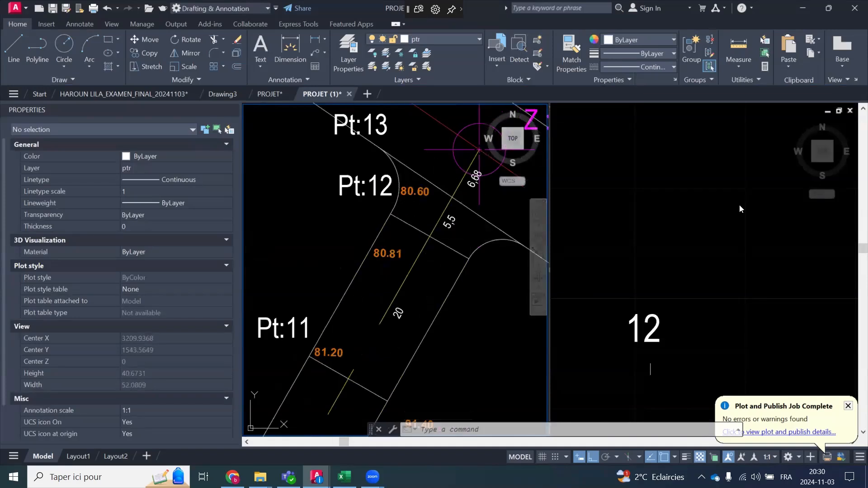
pyautogui.scroll(-2, 718, 208)
pyautogui.click(693, 256)
pyautogui.click(685, 286)
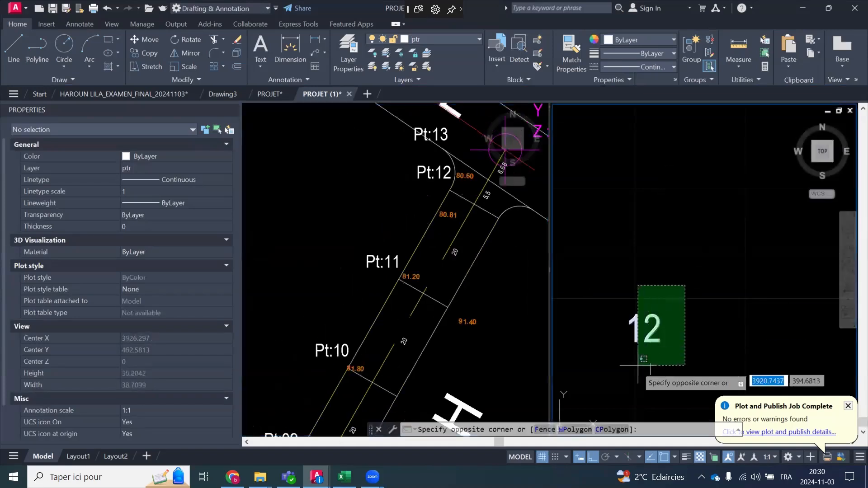
pyautogui.click(634, 370)
pyautogui.click(147, 53)
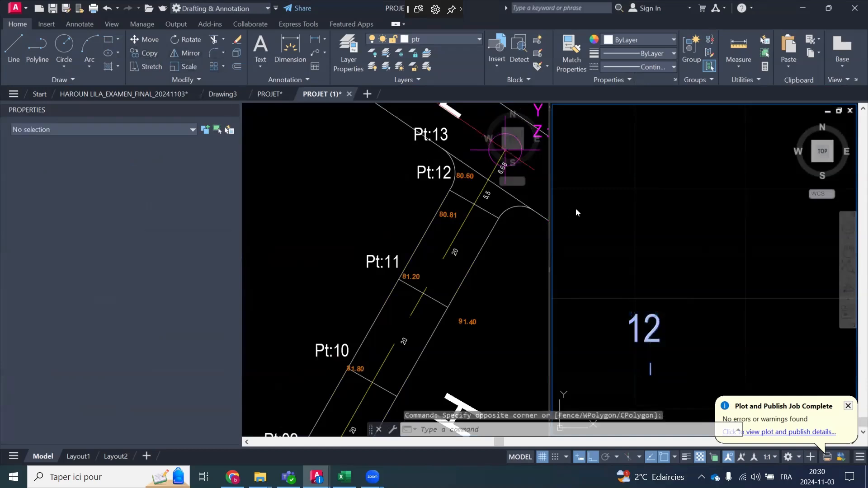
pyautogui.click(615, 238)
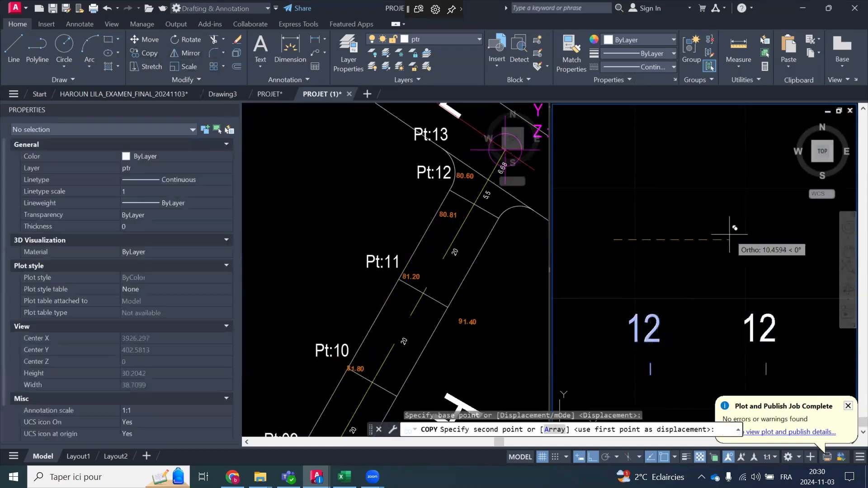
pyautogui.write('5.5')
pyautogui.press('Return')
pyautogui.press('Return')
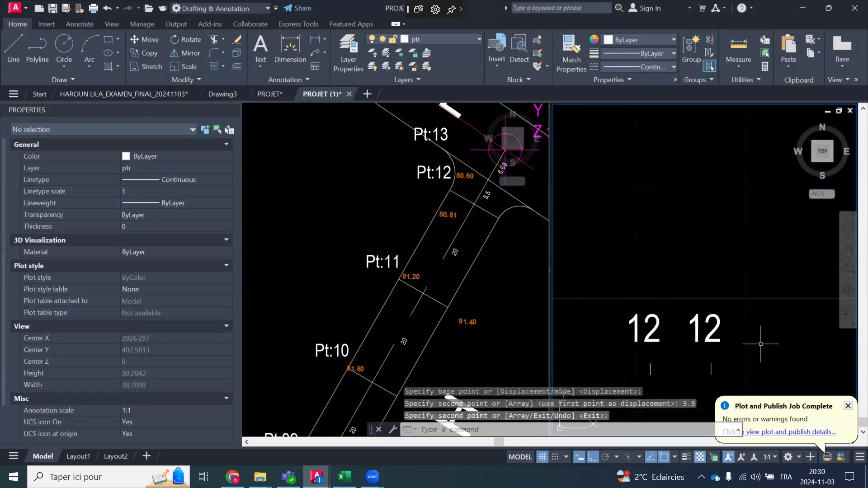
# Change the copied 12 label at the end of the row to 13
pyautogui.click(691, 245)
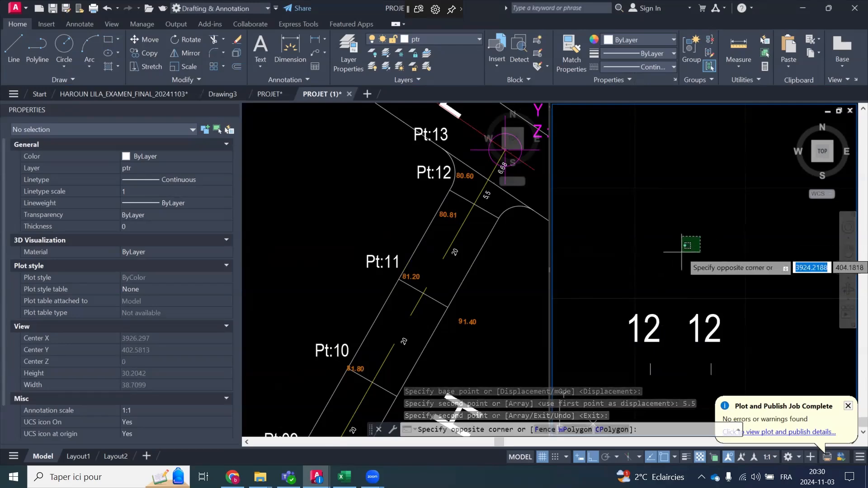
pyautogui.doubleClick(718, 326)
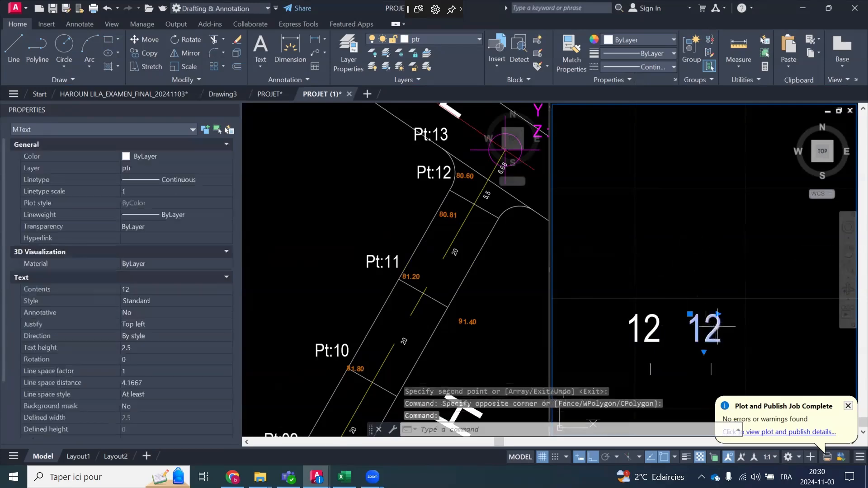
pyautogui.moveTo(711, 329); pyautogui.dragTo(722, 330)
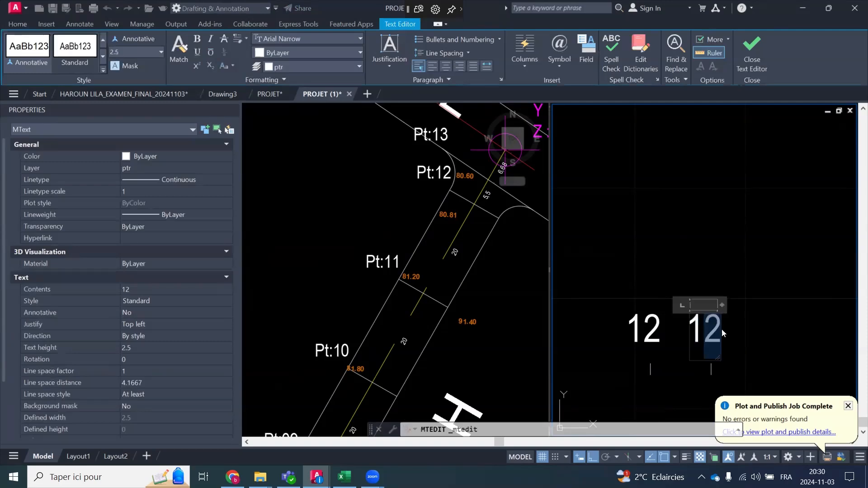
pyautogui.write('3')
pyautogui.click(703, 269)
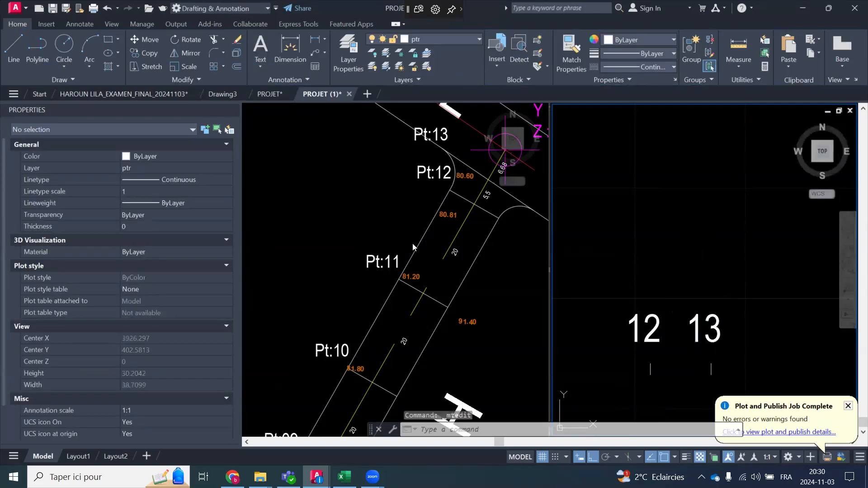
# Copy the 13 label and its tick horizontally to the right by 6.68, the plan distance from Pt:13 to station 12
pyautogui.click(345, 200)
pyautogui.scroll(-4, 345, 200)
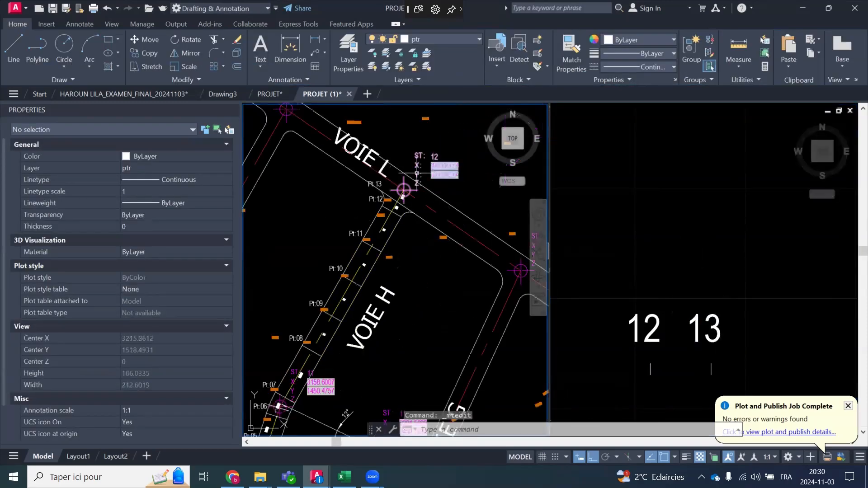
pyautogui.scroll(4, 412, 189)
pyautogui.scroll(2, 402, 237)
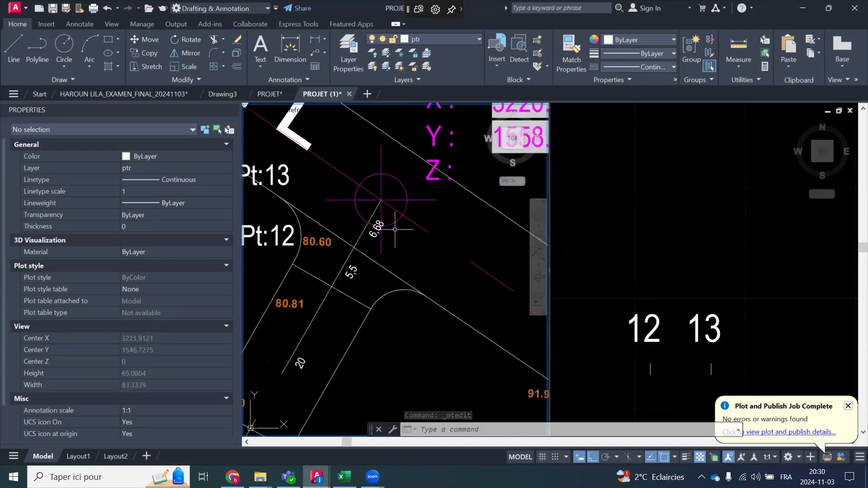
pyautogui.click(701, 251)
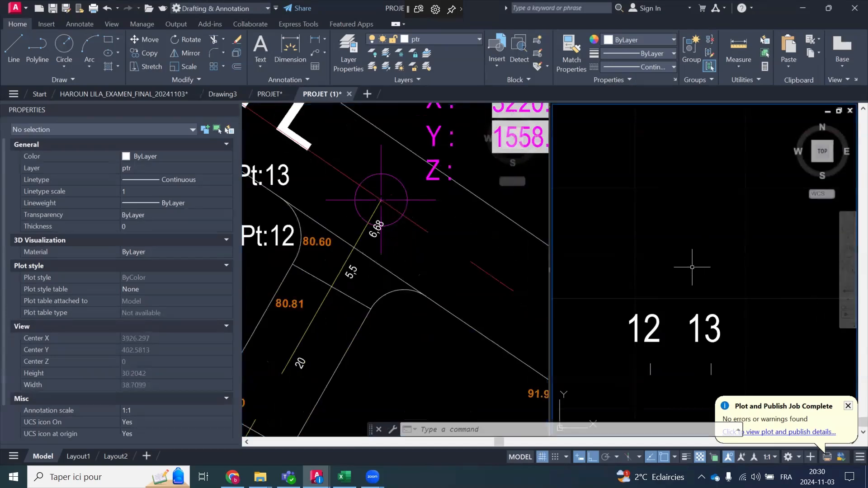
pyautogui.click(728, 243)
pyautogui.click(687, 378)
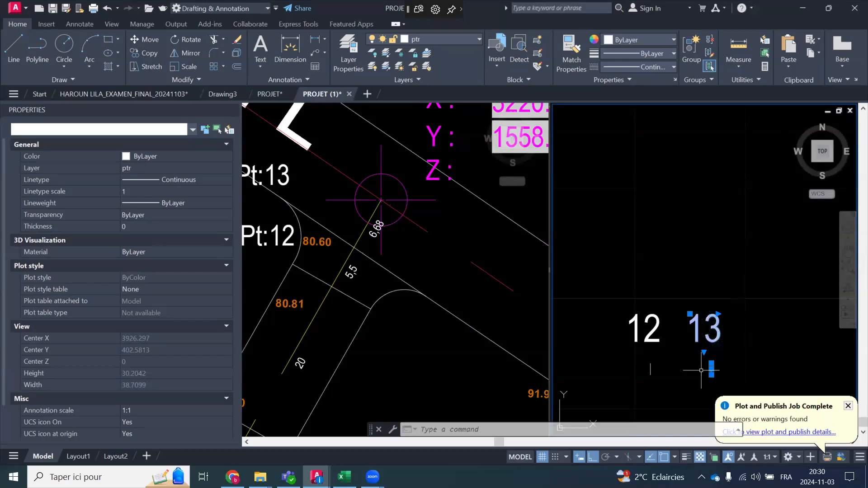
pyautogui.click(145, 53)
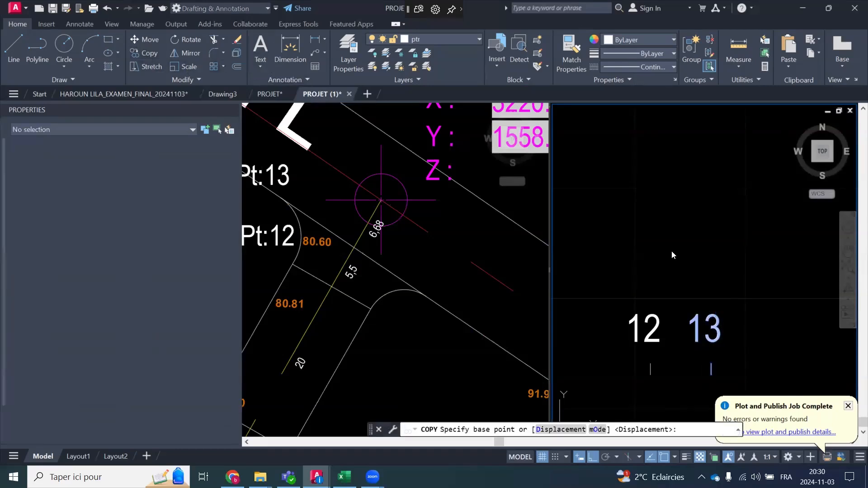
pyautogui.click(616, 234)
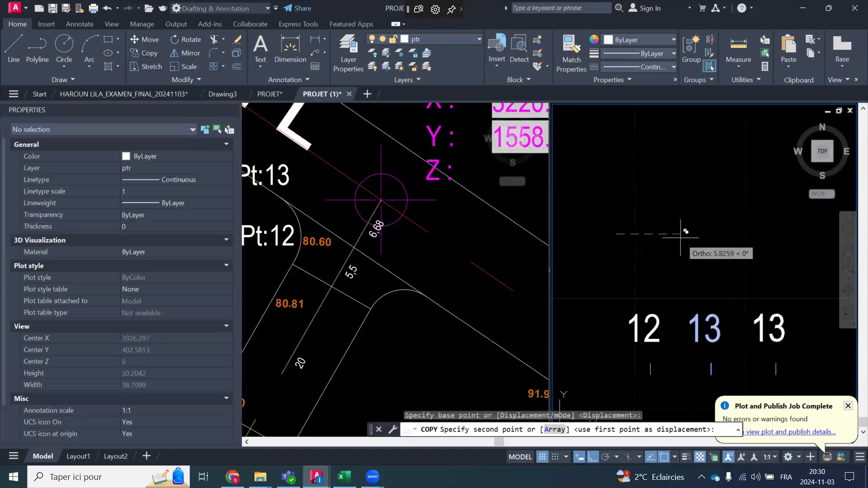
pyautogui.write('6')
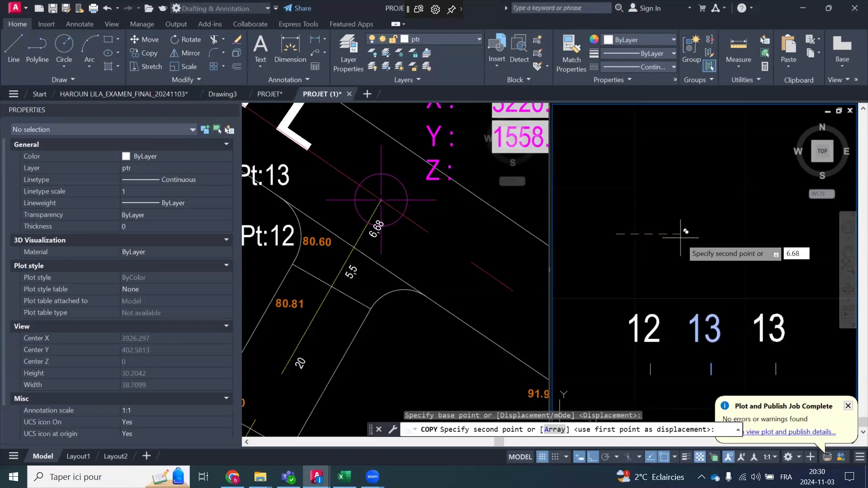
pyautogui.write('.68')
pyautogui.press('Return')
pyautogui.press('Return')
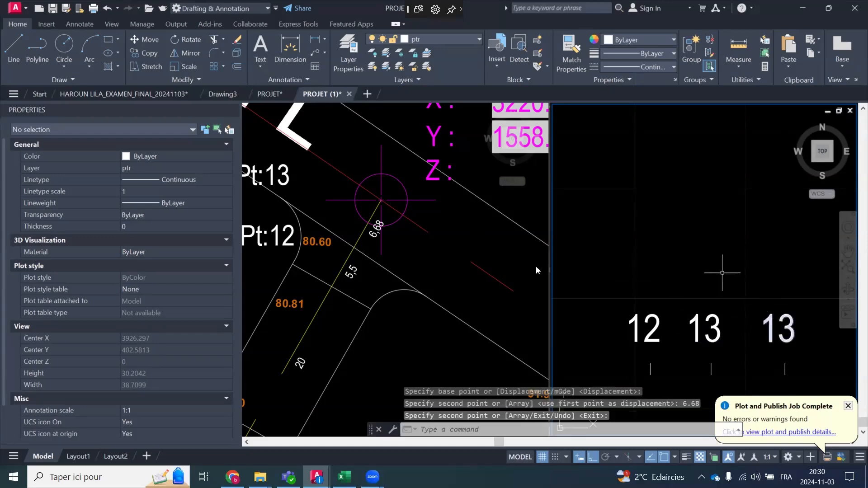
# Change the copied 13 label at the end of the row to st:12
pyautogui.click(436, 252)
pyautogui.scroll(-5, 425, 258)
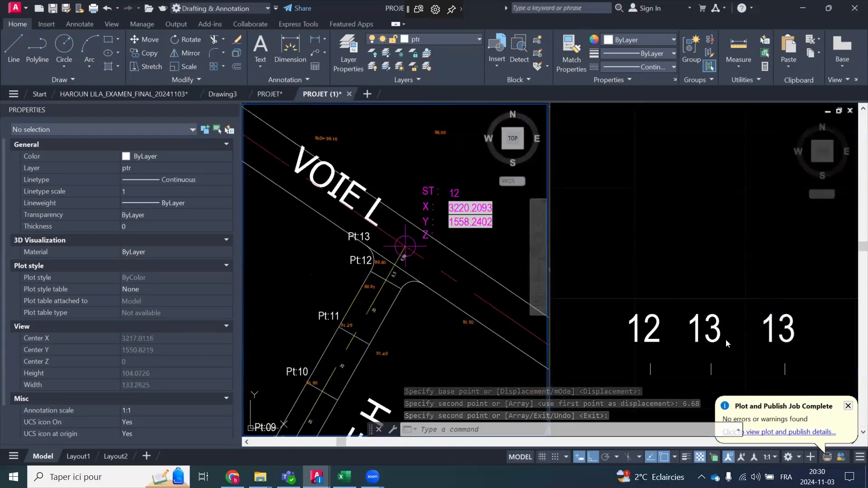
pyautogui.scroll(5, 438, 262)
pyautogui.click(776, 298)
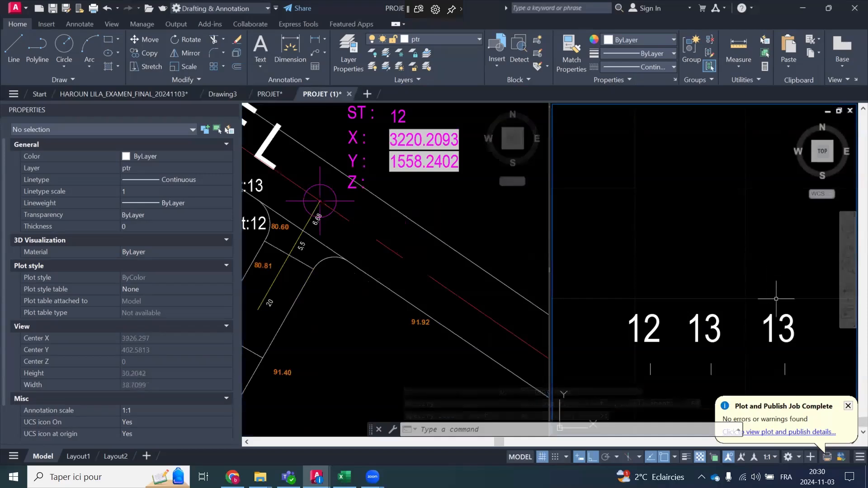
pyautogui.click(777, 330)
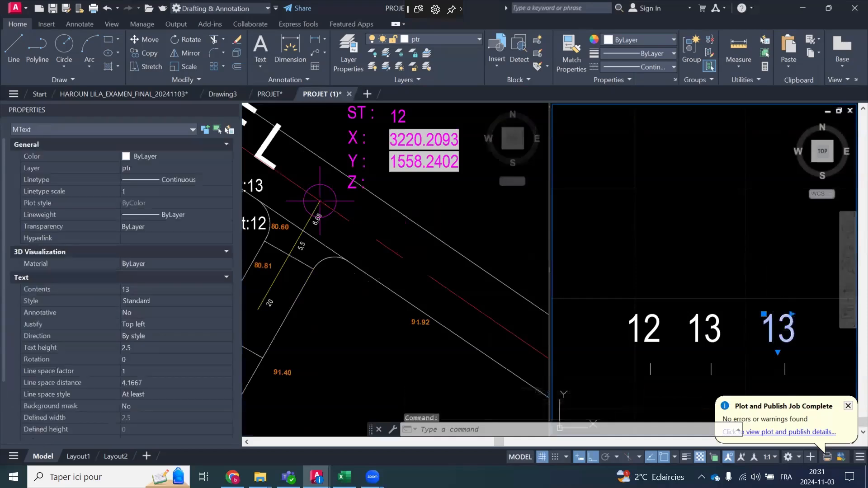
pyautogui.doubleClick(779, 329)
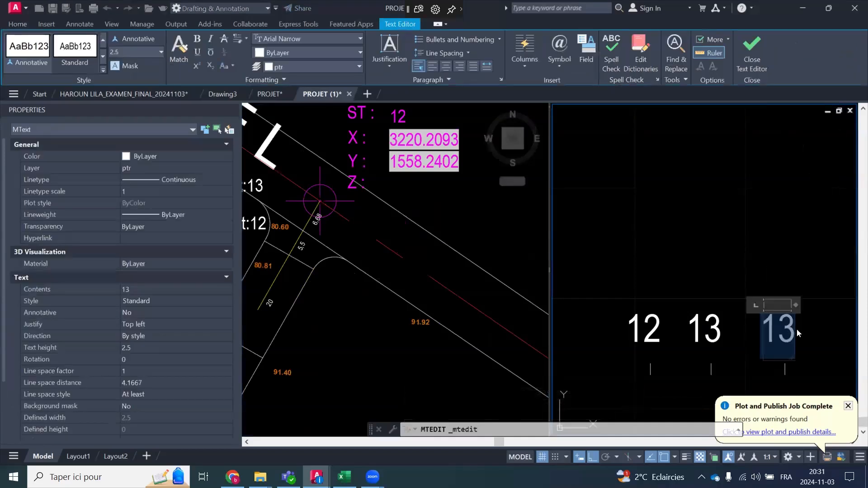
pyautogui.write('st:12')
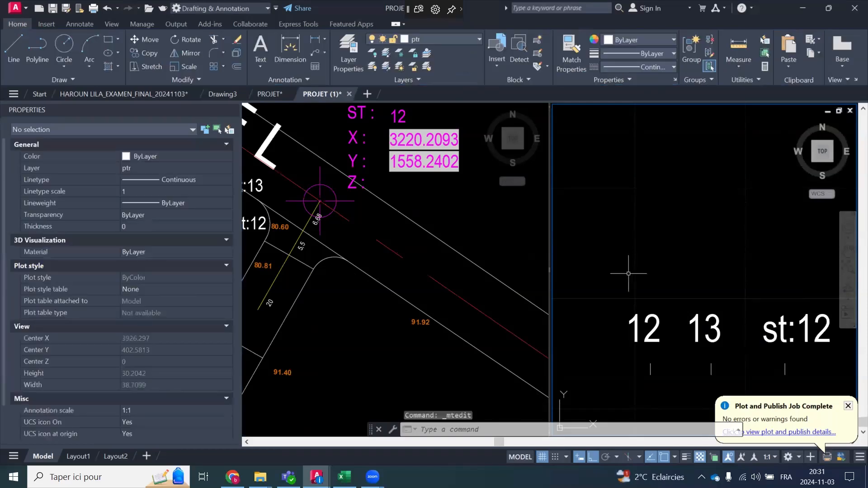
# Draw a vertical closing line across the row just after the st:12 label
pyautogui.scroll(-13, 610, 232)
pyautogui.scroll(-3, 747, 293)
pyautogui.scroll(3, 745, 291)
pyautogui.scroll(2, 589, 278)
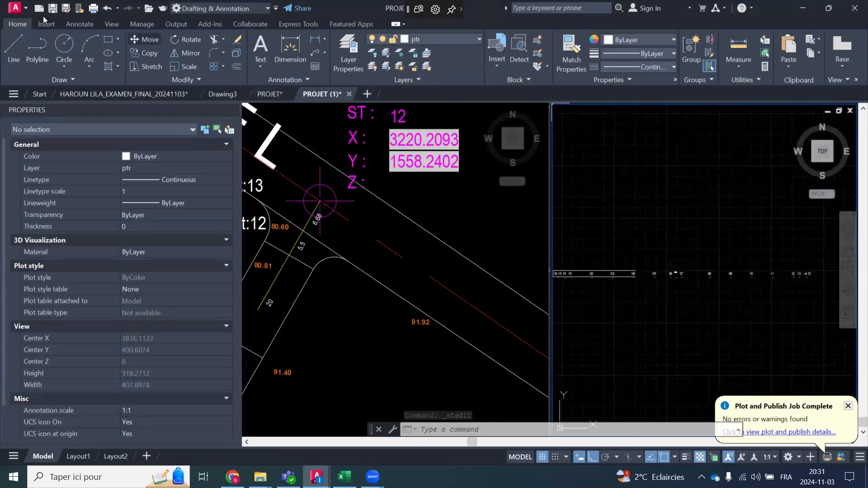
pyautogui.write('l')
pyautogui.press('Return')
pyautogui.scroll(2, 633, 271)
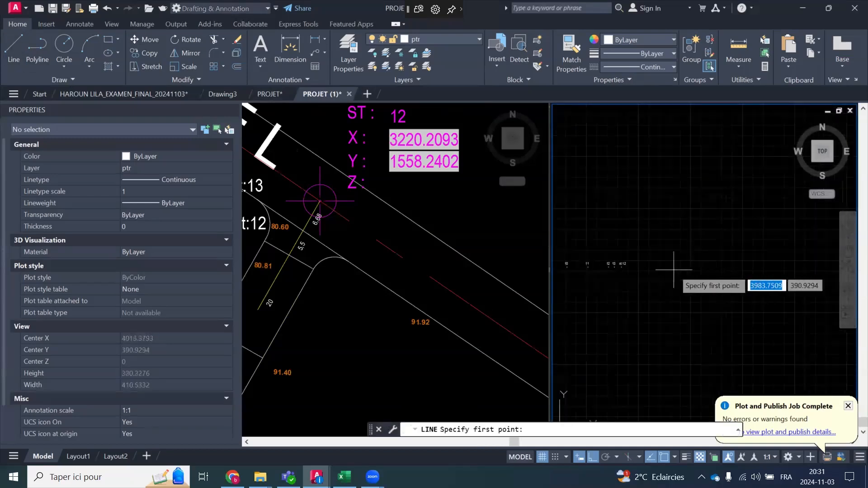
pyautogui.scroll(2, 602, 274)
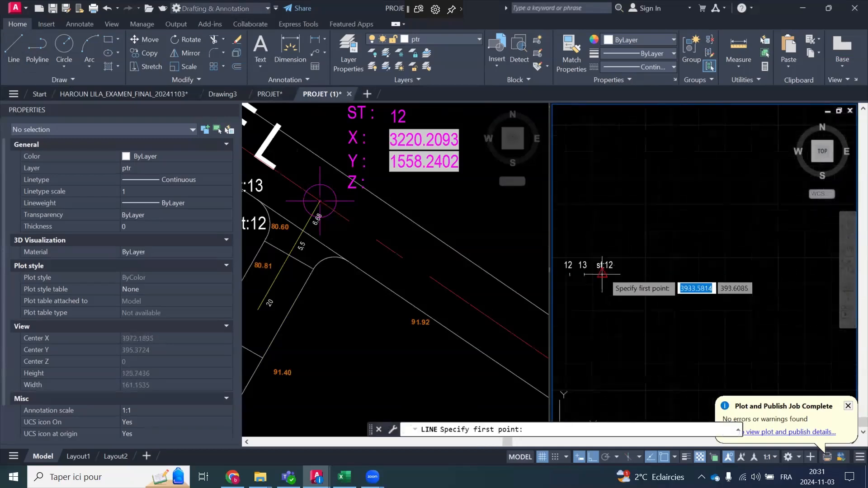
pyautogui.click(620, 250)
pyautogui.rightClick(664, 243)
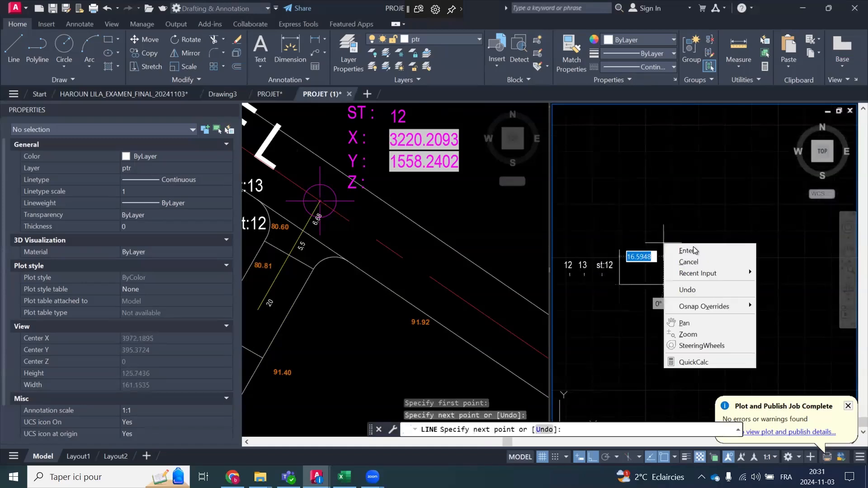
pyautogui.click(686, 250)
# Extend the row's upper border line to the vertical closing line after st:12
pyautogui.scroll(-8, 721, 285)
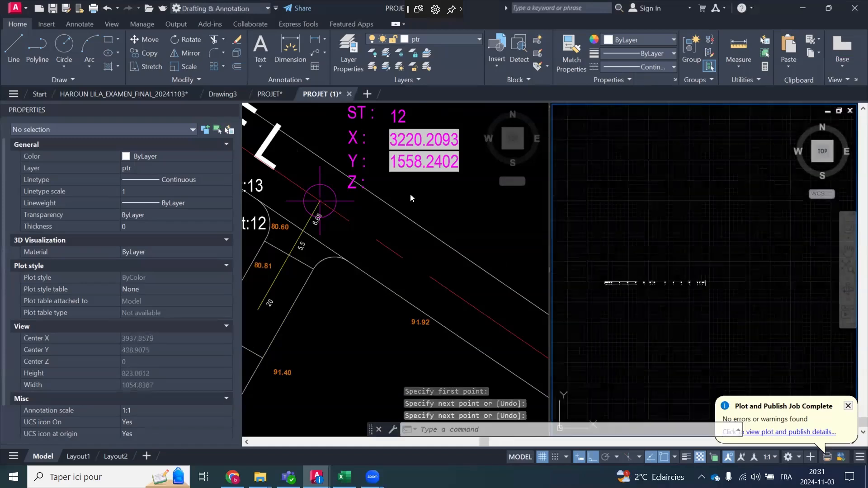
pyautogui.scroll(4, 630, 278)
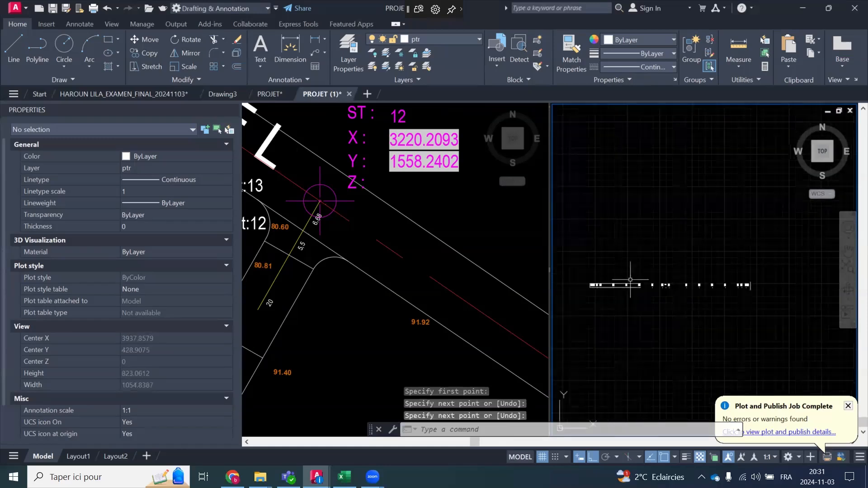
pyautogui.click(222, 41)
pyautogui.click(235, 83)
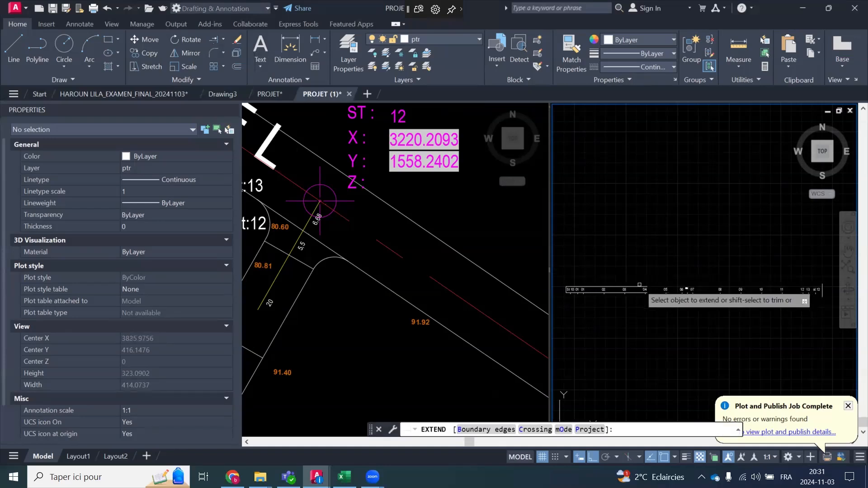
pyautogui.click(638, 285)
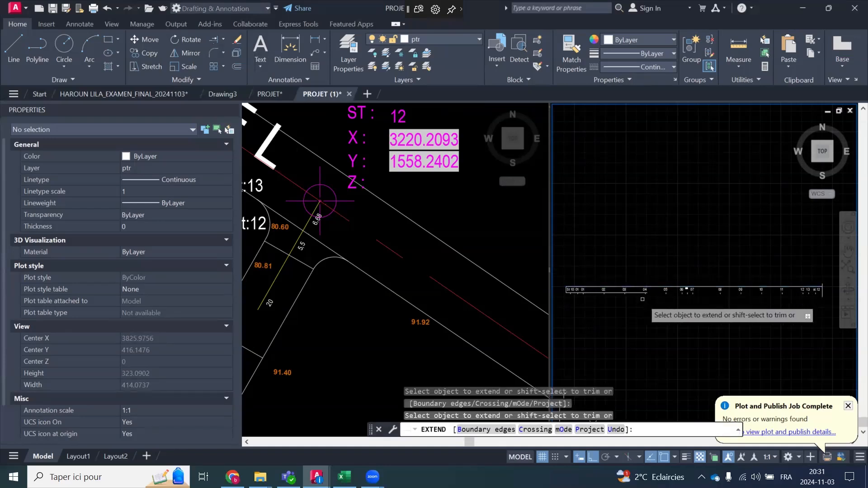
pyautogui.scroll(3, 633, 287)
pyautogui.scroll(-4, 629, 285)
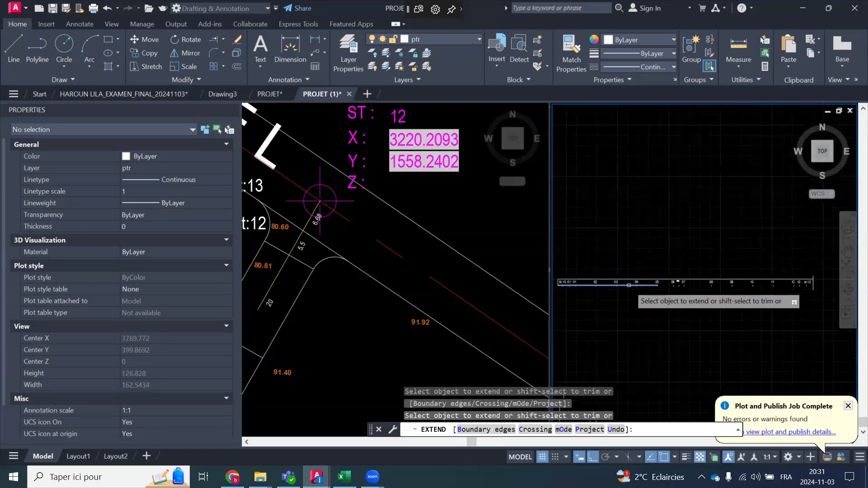
pyautogui.press('Escape')
pyautogui.rightClick(656, 212)
pyautogui.click(678, 219)
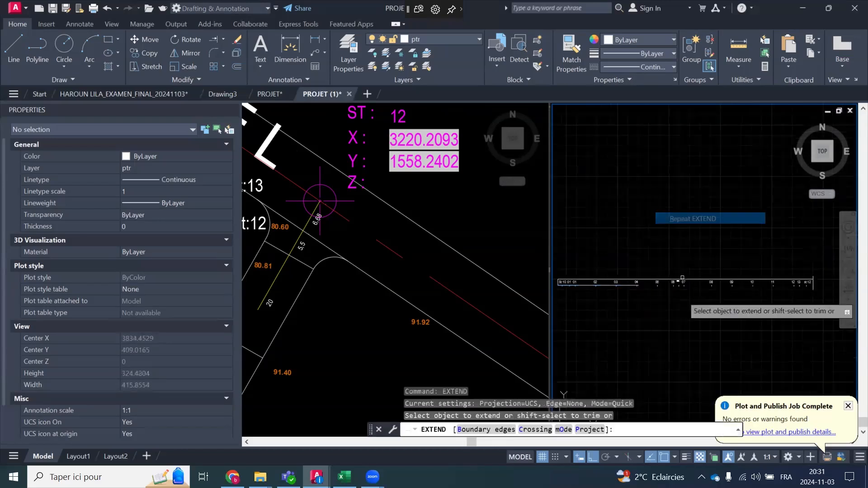
pyautogui.click(486, 433)
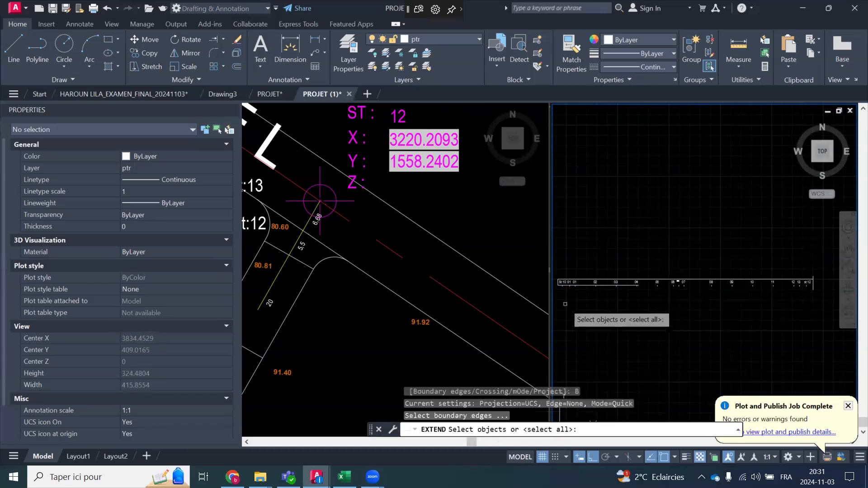
pyautogui.scroll(4, 818, 283)
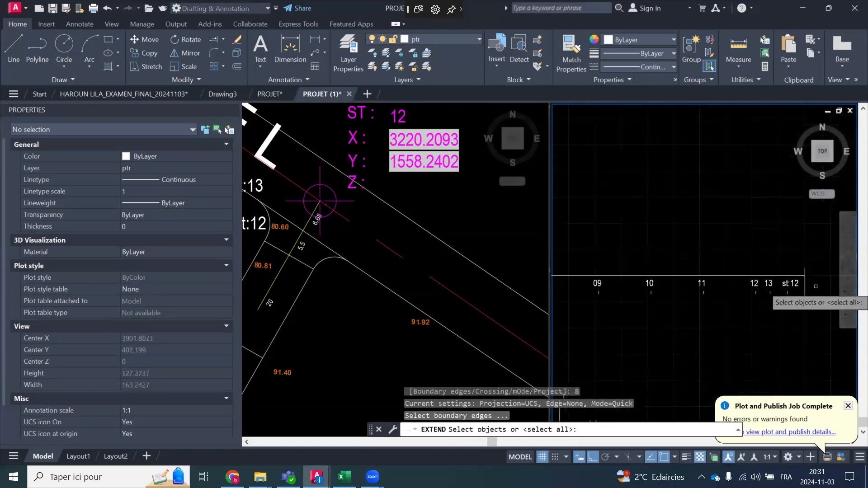
pyautogui.click(805, 298)
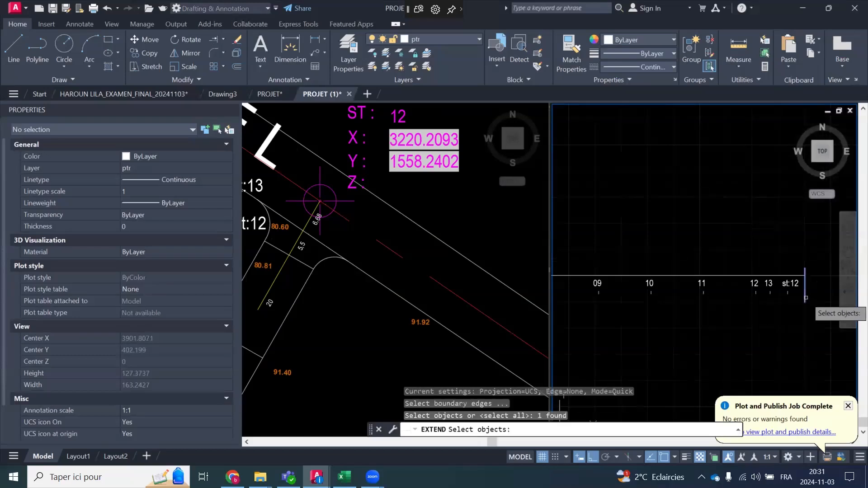
pyautogui.scroll(-3, 807, 299)
pyautogui.scroll(3, 633, 303)
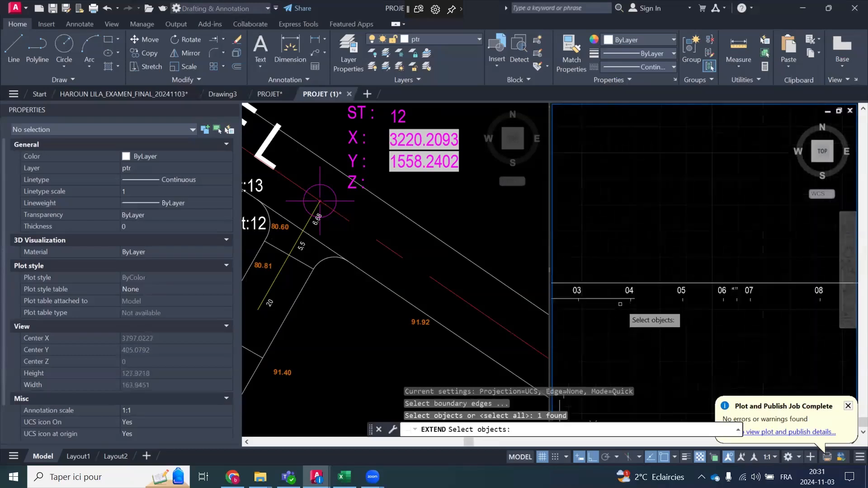
pyautogui.click(621, 299)
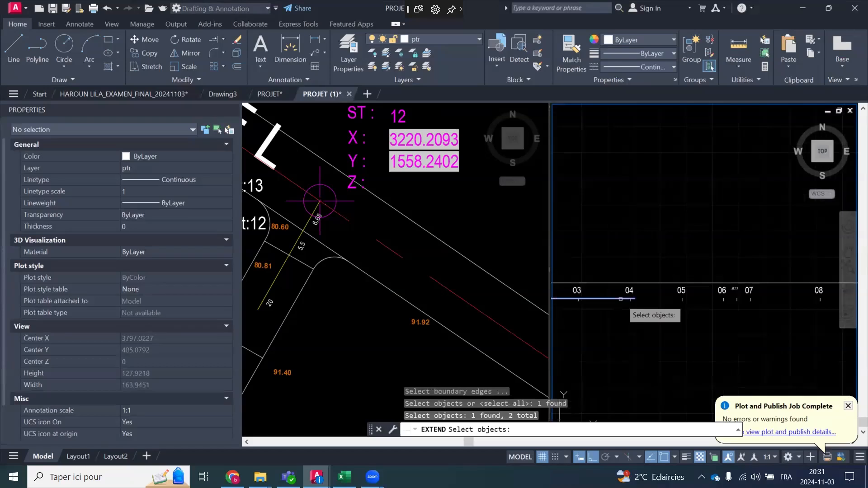
pyautogui.press('Escape')
# Extend the row's lower border line to the closing line after st:12, using that closing line as the boundary edge
pyautogui.rightClick(616, 202)
pyautogui.click(642, 207)
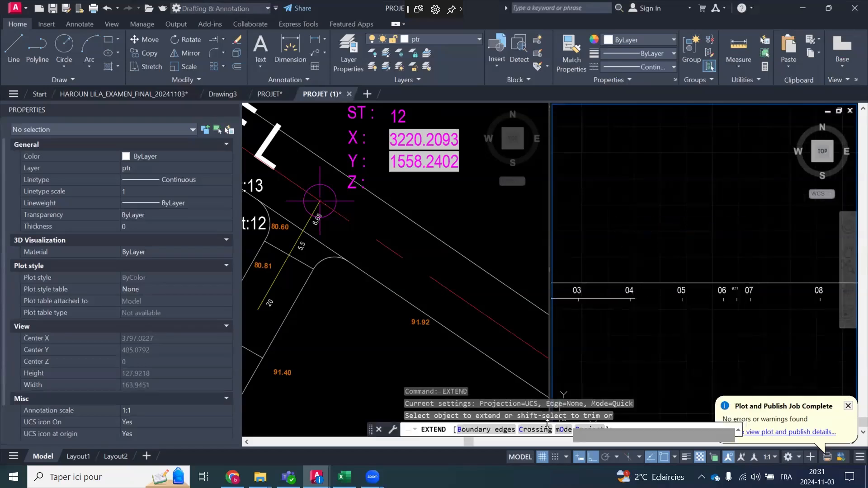
pyautogui.write('B')
pyautogui.press('Return')
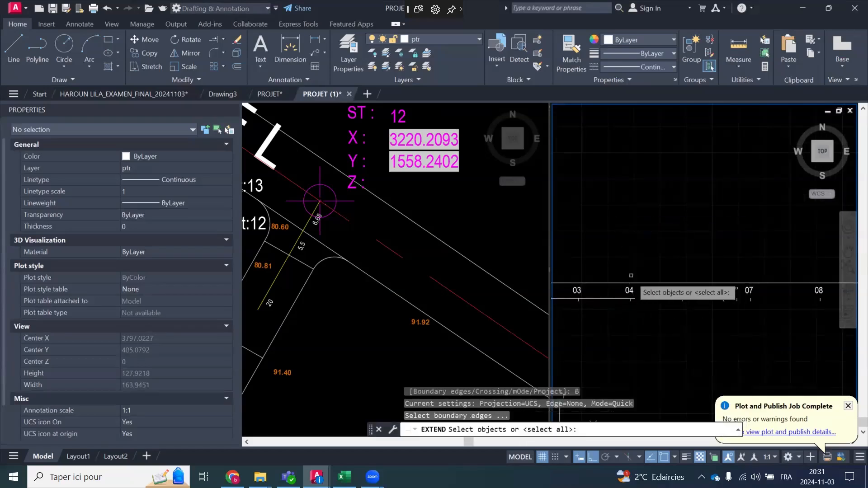
pyautogui.scroll(-3, 642, 290)
pyautogui.scroll(3, 703, 268)
pyautogui.scroll(2, 704, 268)
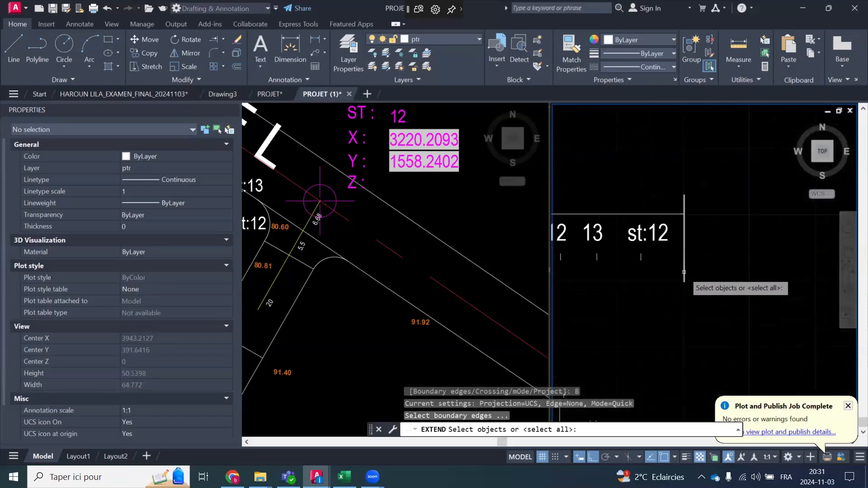
pyautogui.click(684, 273)
pyautogui.rightClick(725, 239)
pyautogui.click(745, 247)
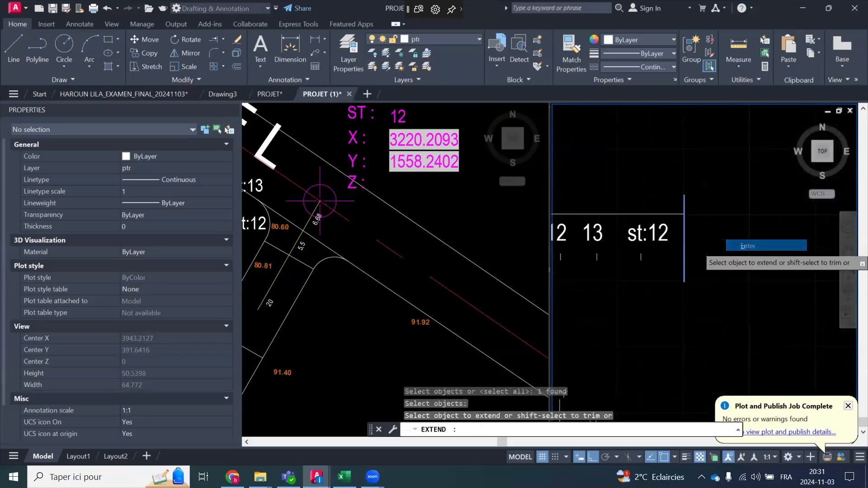
pyautogui.scroll(-5, 644, 261)
pyautogui.scroll(4, 643, 261)
pyautogui.click(628, 257)
pyautogui.scroll(-4, 629, 268)
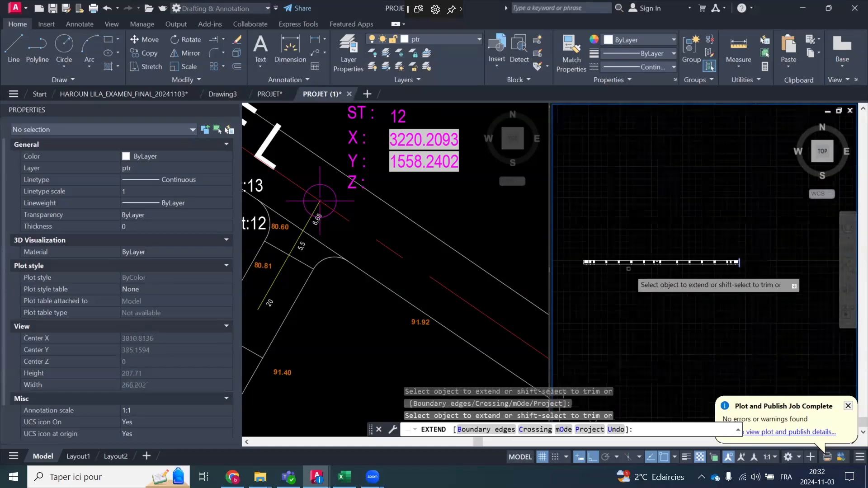
pyautogui.press('Escape')
# Trim the closing line's two ends that stick out beyond the upper and lower border lines
pyautogui.scroll(4, 773, 257)
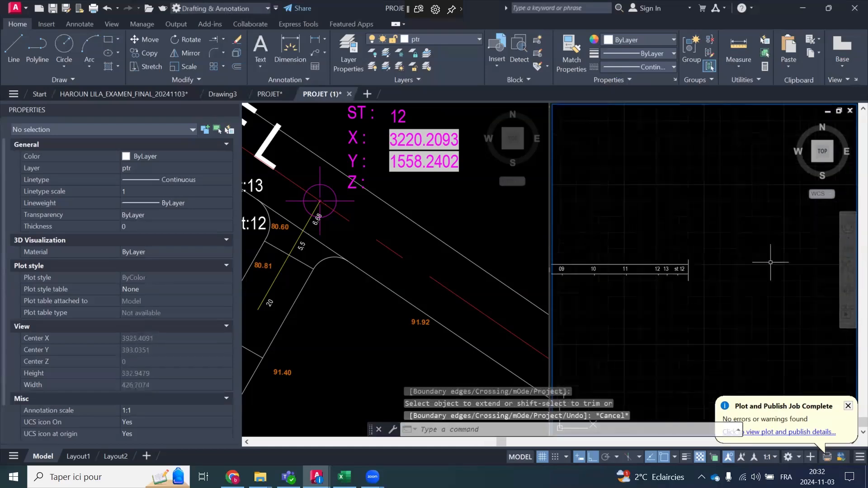
pyautogui.click(223, 40)
pyautogui.click(227, 54)
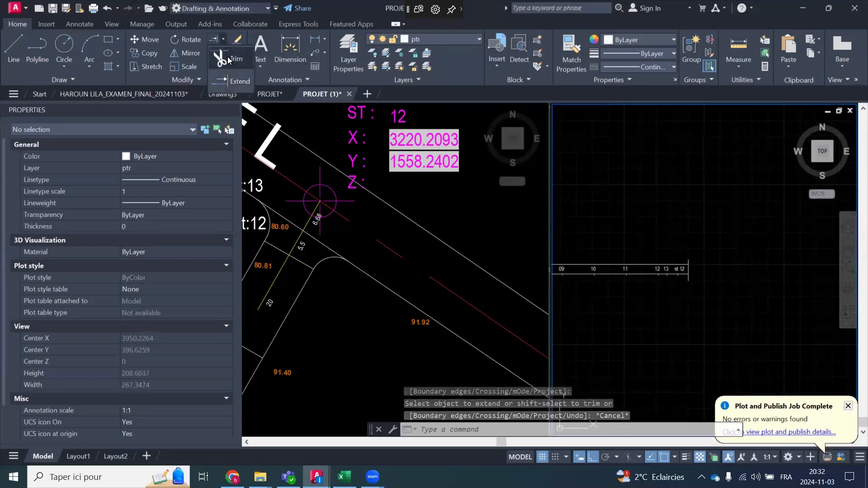
pyautogui.scroll(5, 674, 265)
pyautogui.moveTo(707, 247); pyautogui.dragTo(766, 269)
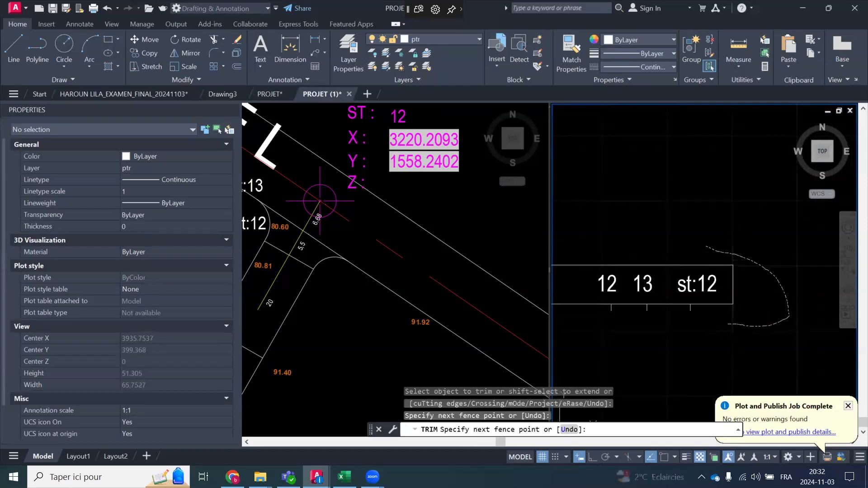
pyautogui.moveTo(728, 323); pyautogui.dragTo(701, 291)
pyautogui.scroll(-6, 701, 290)
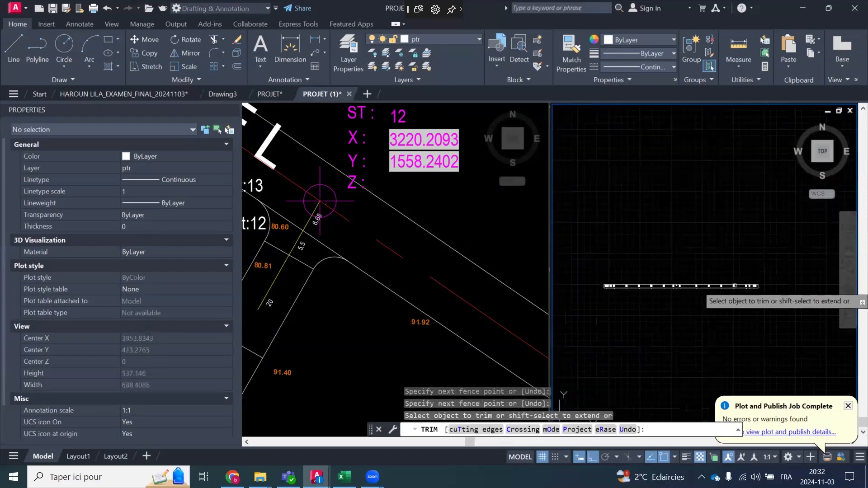
pyautogui.press('Escape')
# Copy the St 10 label horizontally to the left by about 30.2, outside the start of the row
pyautogui.scroll(6, 615, 283)
pyautogui.scroll(-2, 614, 275)
pyautogui.scroll(-4, 654, 286)
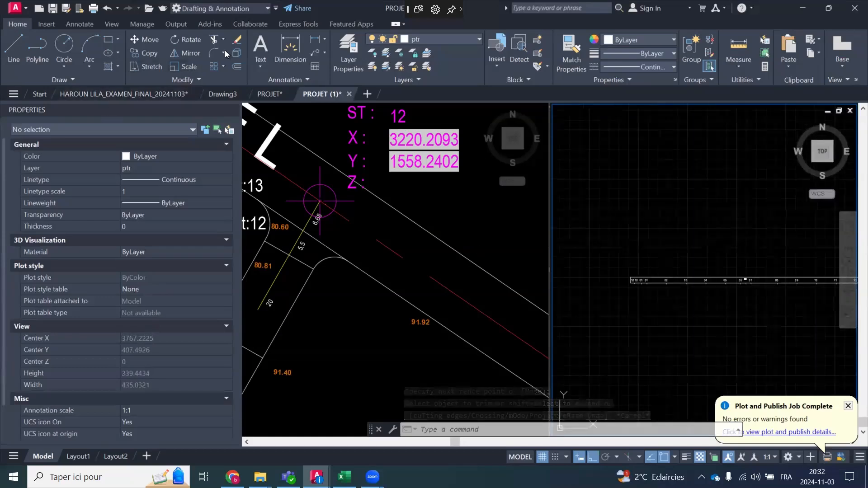
pyautogui.click(148, 54)
pyautogui.scroll(5, 638, 282)
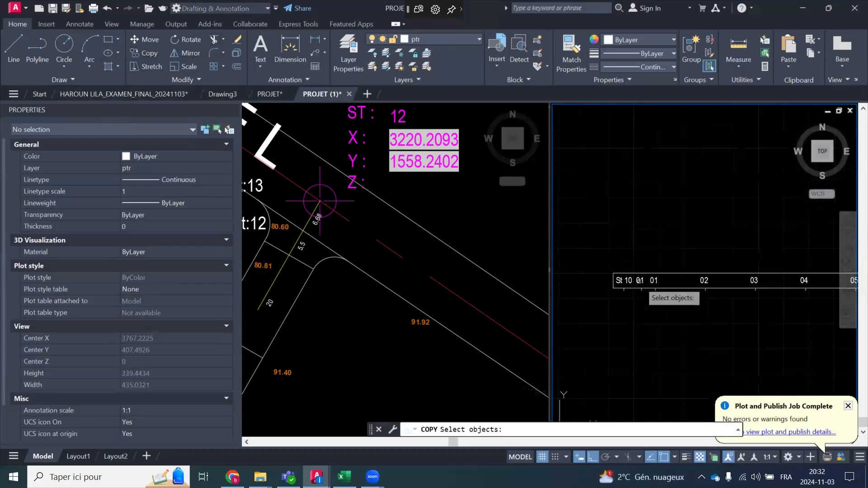
pyautogui.click(644, 261)
pyautogui.click(635, 274)
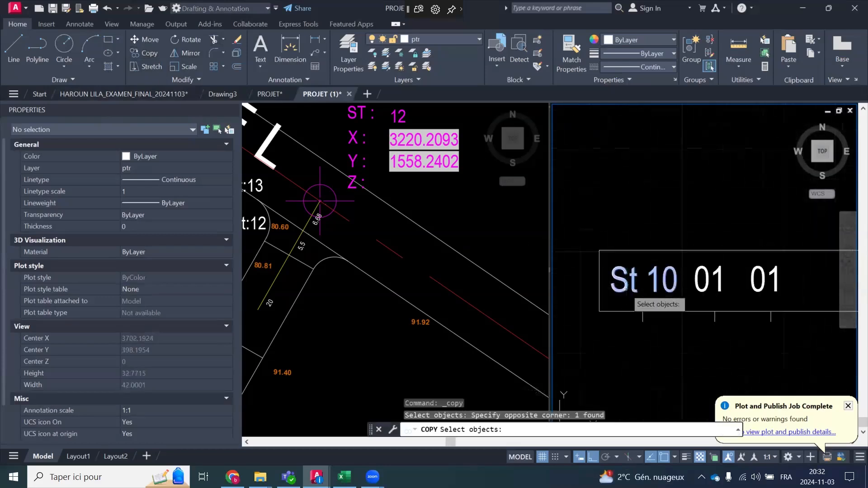
pyautogui.scroll(-3, 728, 293)
pyautogui.rightClick(714, 245)
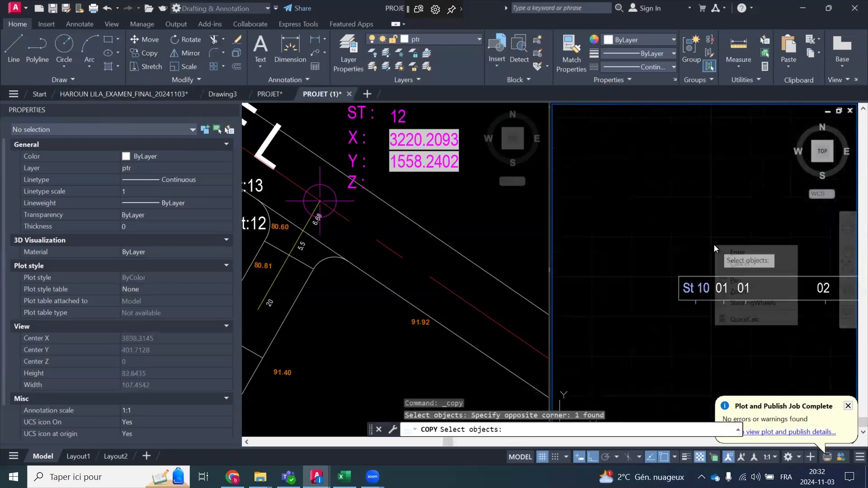
pyautogui.click(746, 253)
pyautogui.click(738, 243)
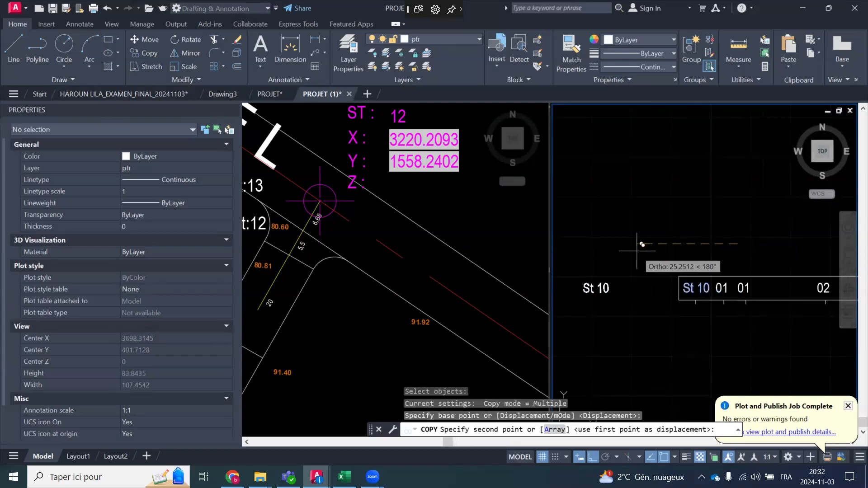
pyautogui.scroll(-3, 639, 251)
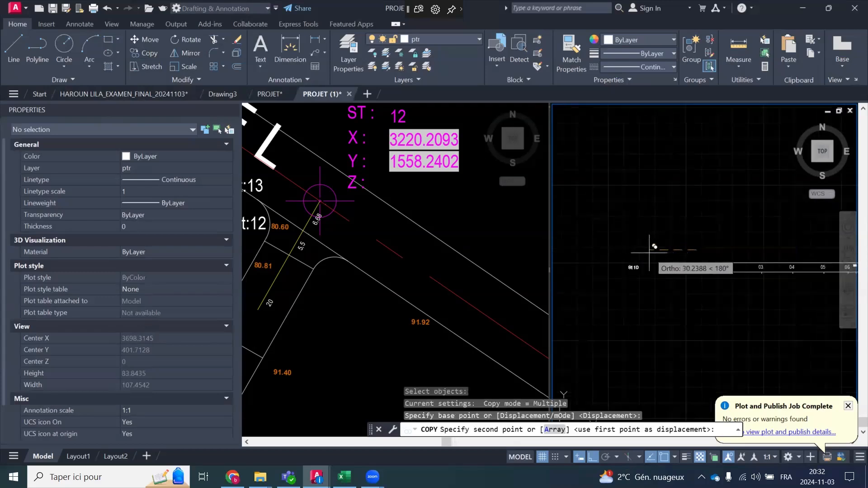
pyautogui.click(649, 253)
pyautogui.press('Escape')
pyautogui.scroll(3, 633, 266)
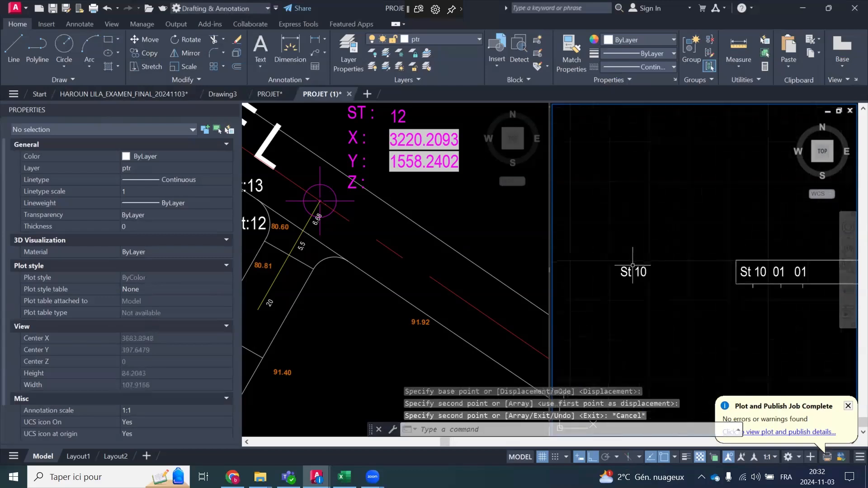
# Replace the text of the copied St 10 label outside the row with REPÉRAGE
pyautogui.click(637, 268)
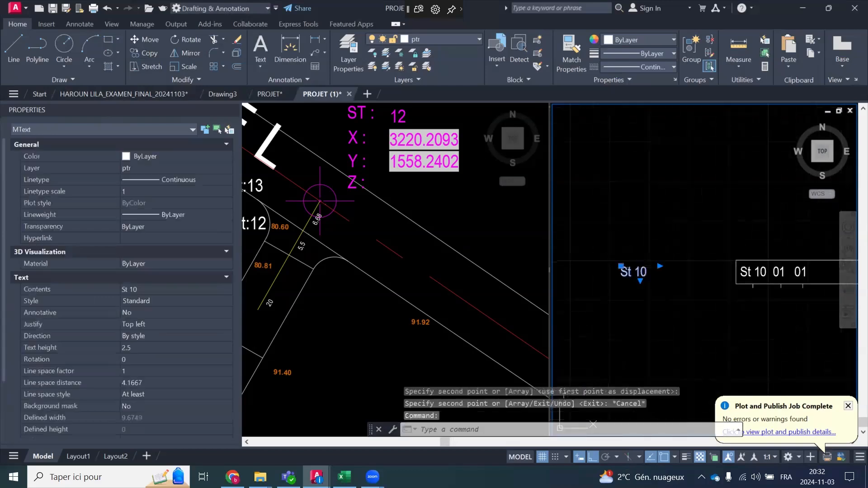
pyautogui.doubleClick(633, 272)
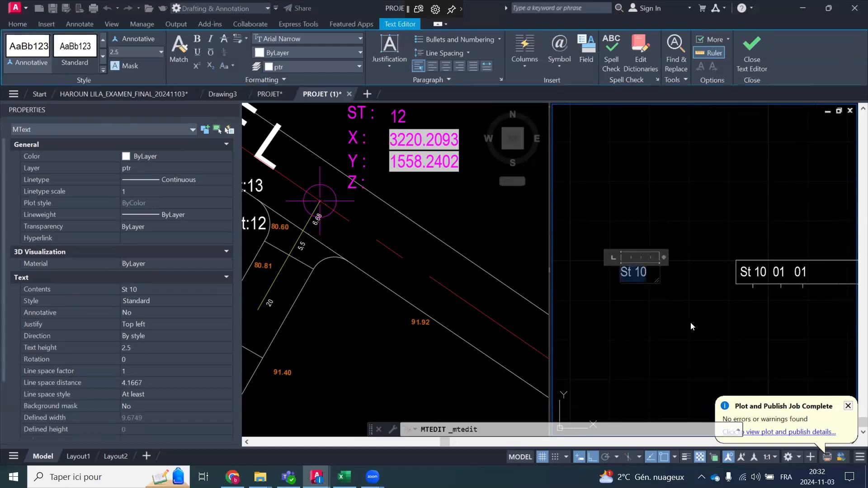
pyautogui.write('RE')
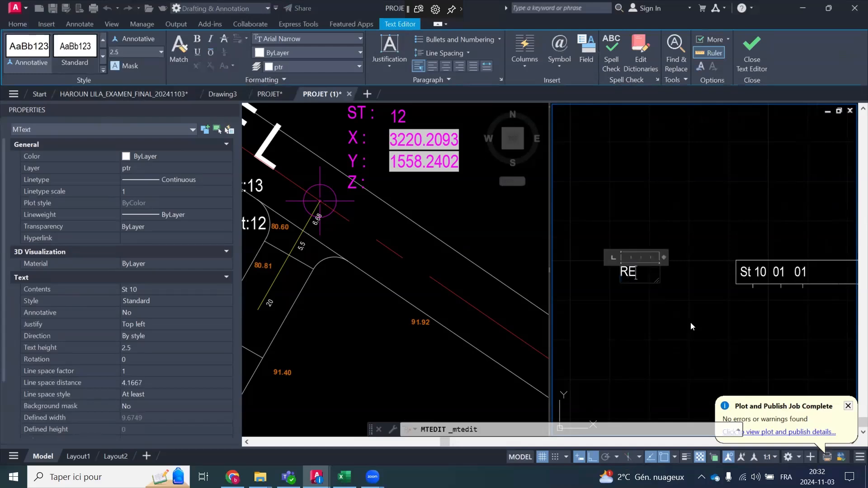
pyautogui.write('PÉR')
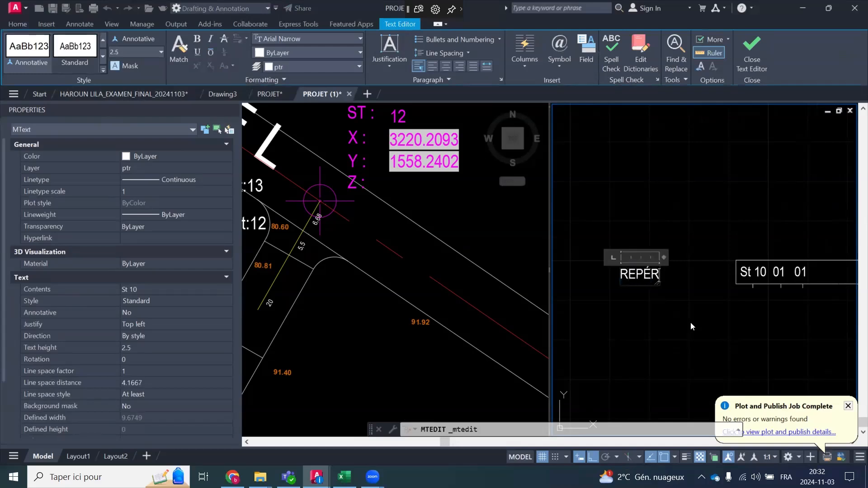
pyautogui.write('AGE')
pyautogui.click(696, 206)
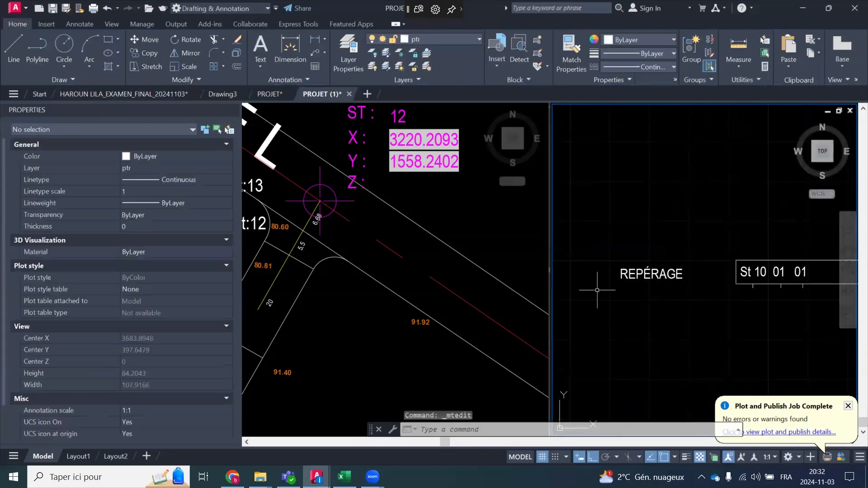
# Draw a short horizontal helper line leftward from the upper-left corner of the row's border
pyautogui.write('l')
pyautogui.press('Return')
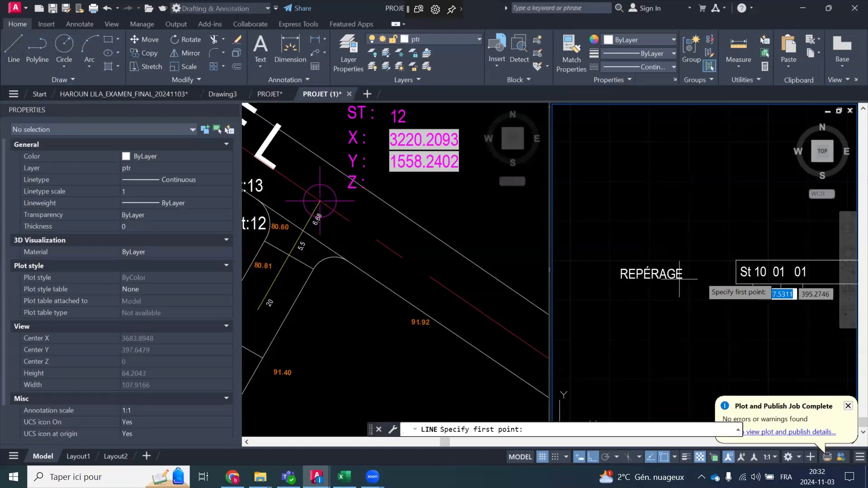
pyautogui.scroll(4, 678, 251)
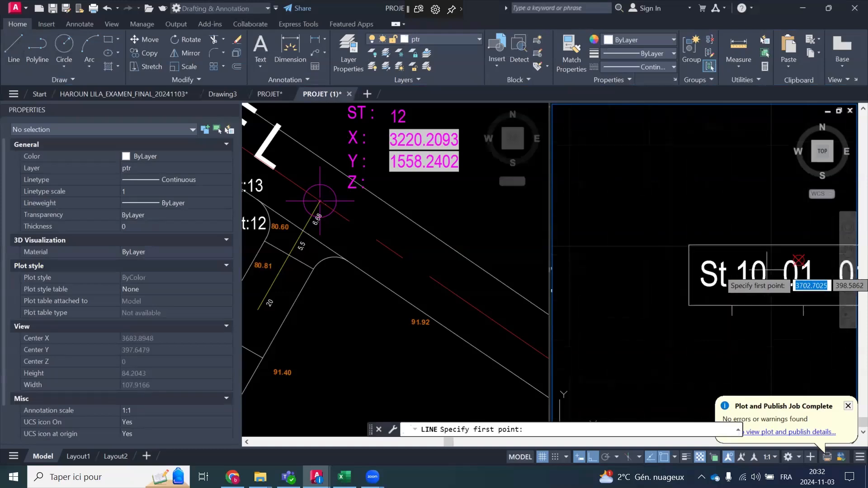
pyautogui.click(690, 245)
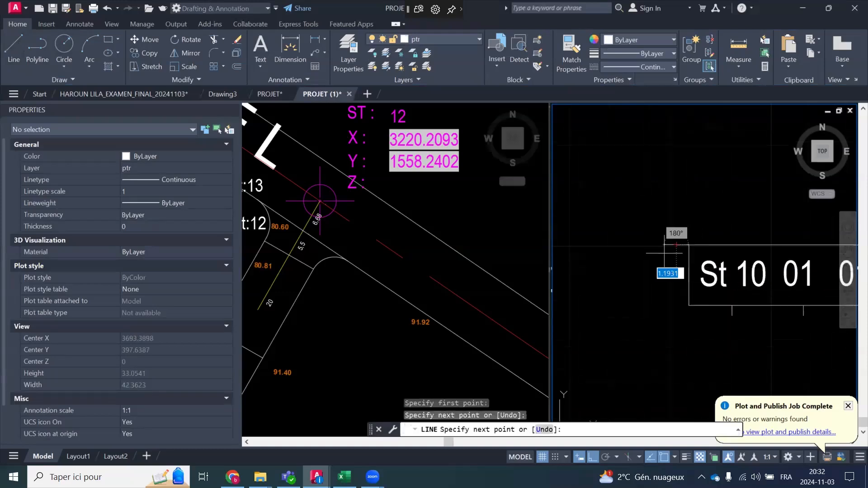
pyautogui.press('Escape')
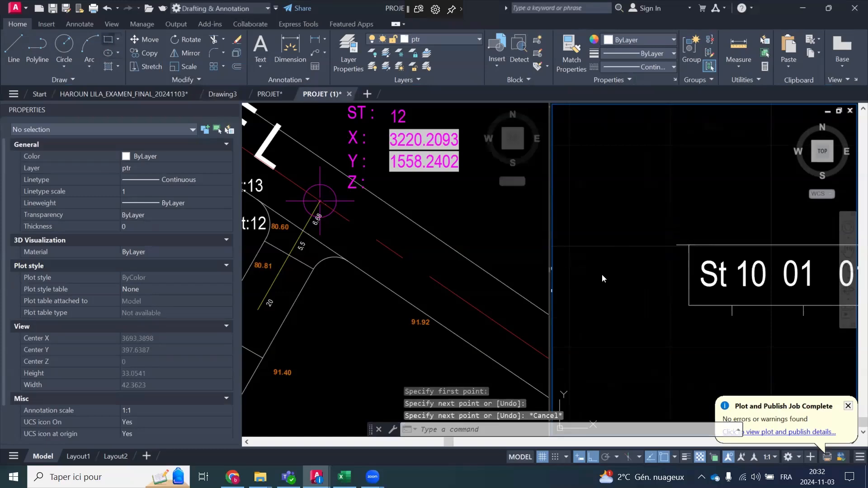
# Draw a narrow rectangle from the helper line's outer end to the lower-left corner of the row
pyautogui.write('rec')
pyautogui.press('Return')
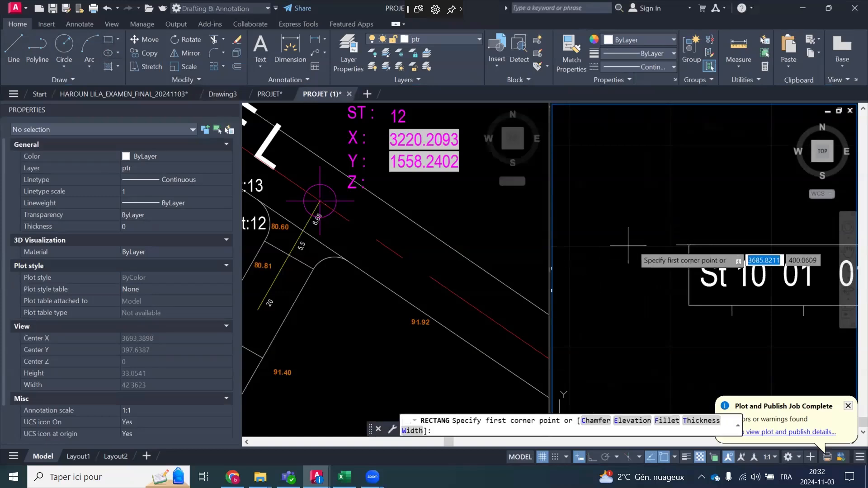
pyautogui.click(677, 245)
pyautogui.click(689, 305)
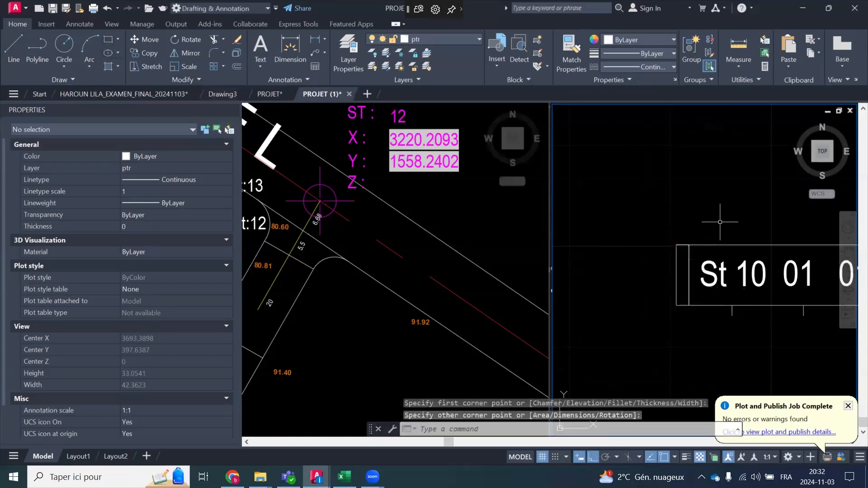
# Copy the narrow rectangle to the left by its own width, from its upper-right to its upper-left corner
pyautogui.scroll(2, 686, 254)
pyautogui.moveTo(716, 218); pyautogui.dragTo(687, 243)
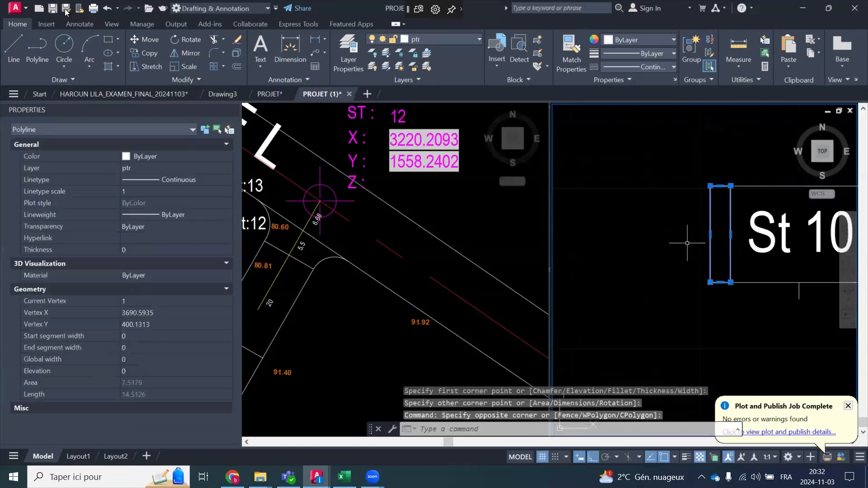
pyautogui.click(131, 53)
pyautogui.scroll(3, 788, 208)
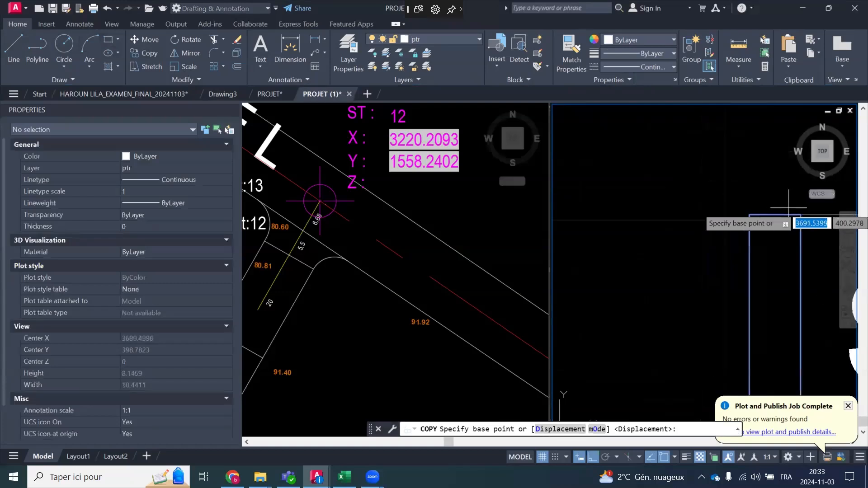
pyautogui.click(801, 215)
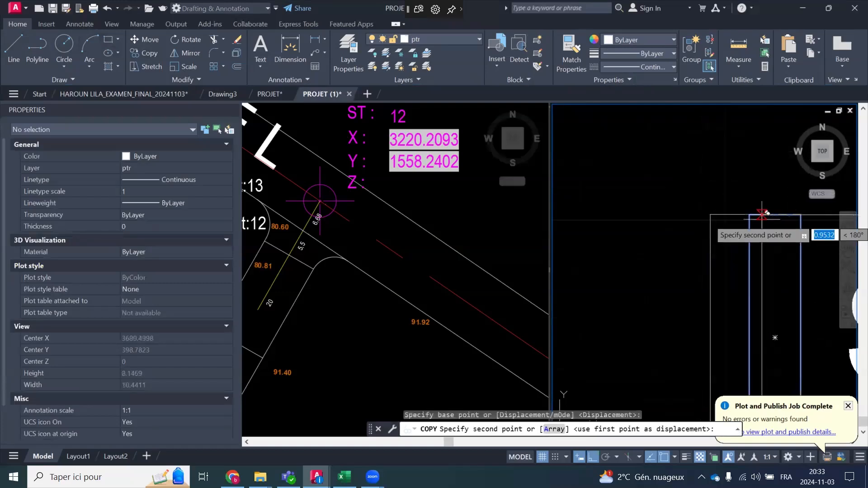
pyautogui.click(729, 190)
pyautogui.press('Escape')
pyautogui.scroll(2, 715, 179)
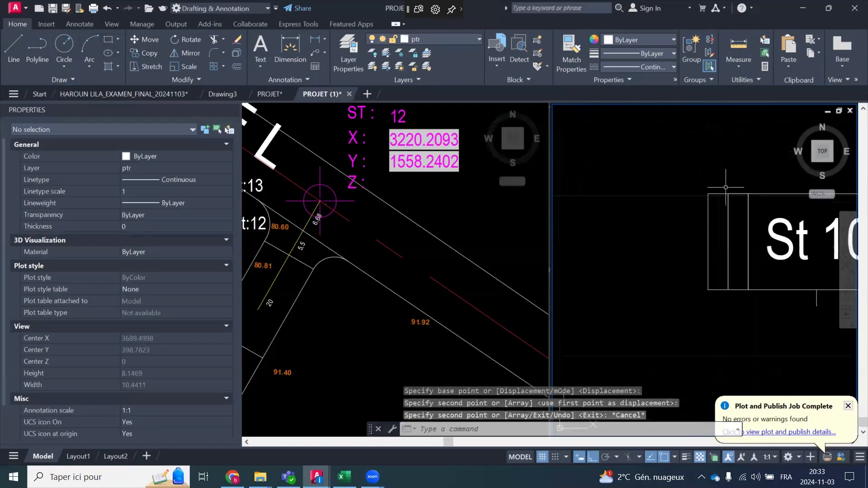
# Delete the original narrow rectangle beside the row together with the helper line, leaving a gap before the row
pyautogui.scroll(3, 742, 194)
pyautogui.click(746, 179)
pyautogui.click(736, 207)
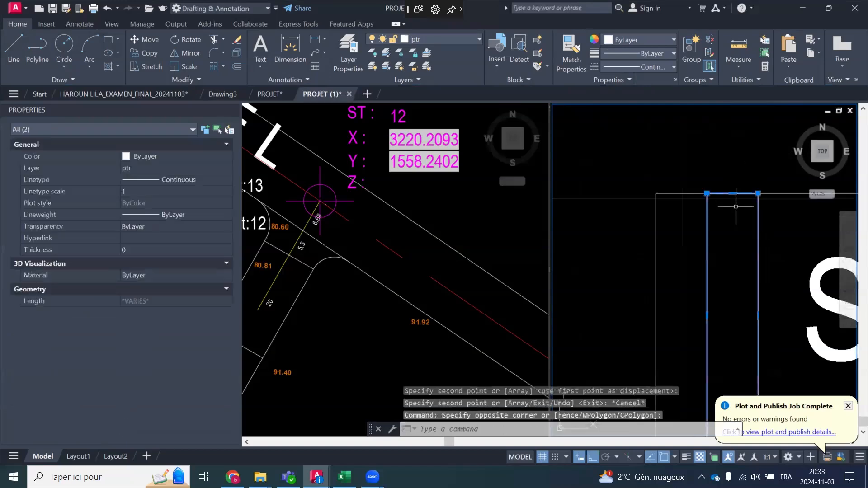
pyautogui.press('Delete')
pyautogui.scroll(-3, 737, 208)
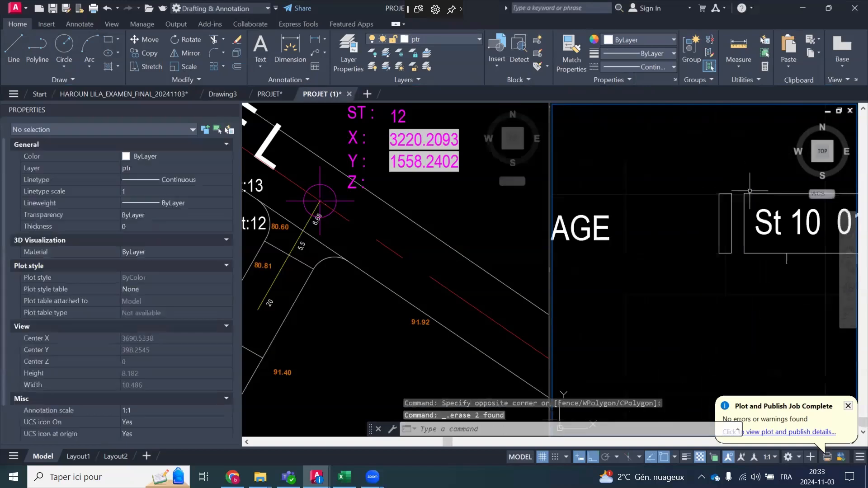
# Stretch the remaining rectangle's left edge horizontally past the REPÉRAGE text so the box encloses the title
pyautogui.click(747, 209)
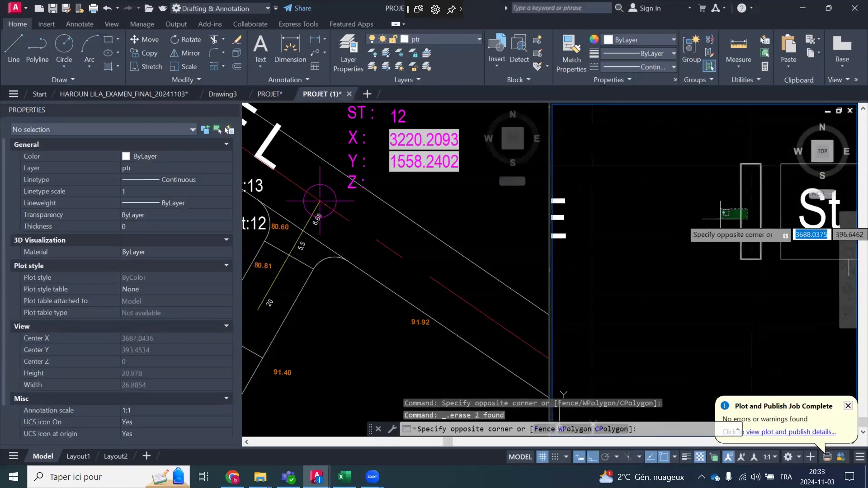
pyautogui.click(738, 213)
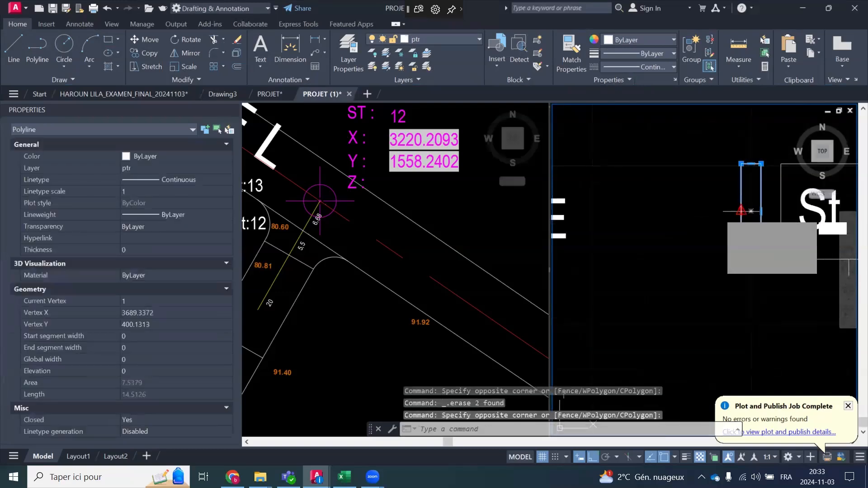
pyautogui.click(741, 211)
pyautogui.scroll(-5, 741, 213)
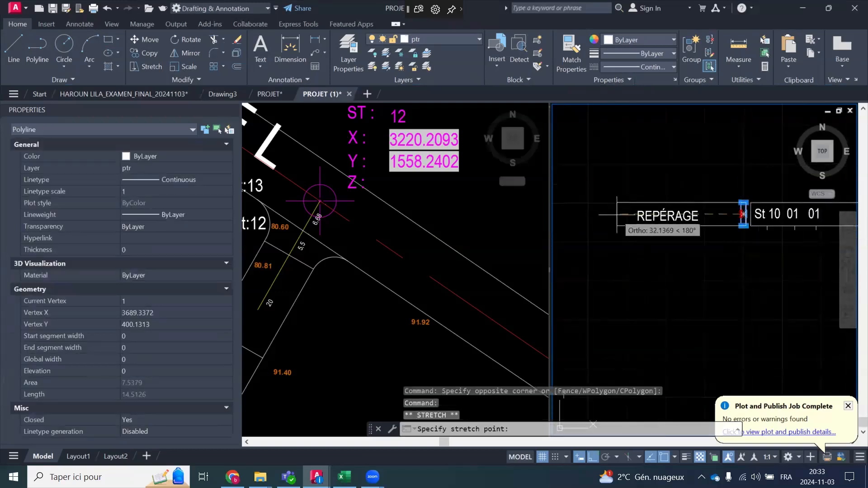
pyautogui.press('Escape')
pyautogui.scroll(-2, 623, 197)
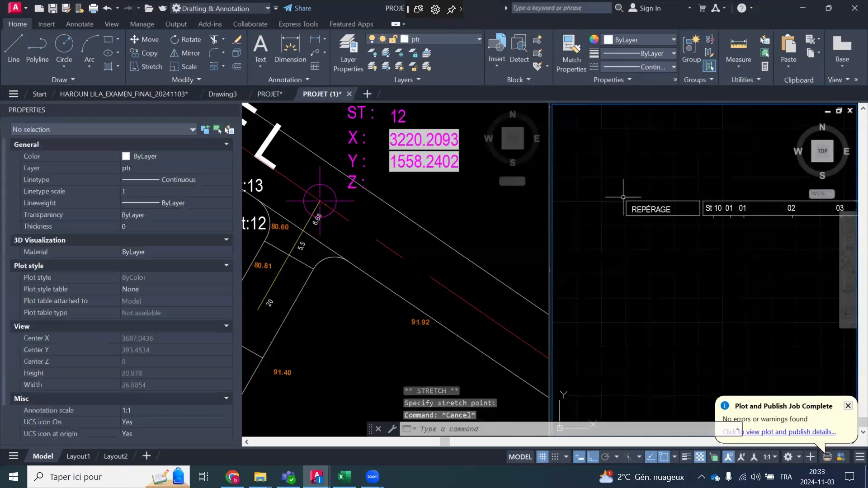
# Copy the complete row, including its REPÉRAGE title box, straight down by about 6.9 to form a second row
pyautogui.scroll(-4, 720, 217)
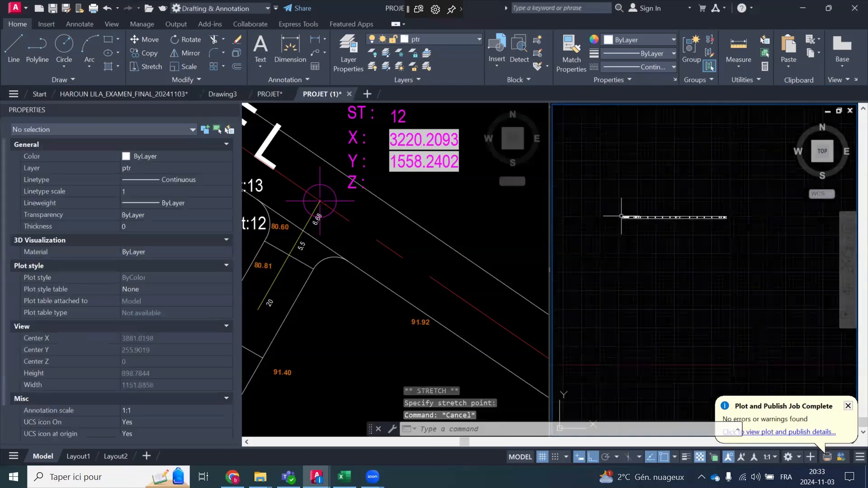
pyautogui.click(751, 207)
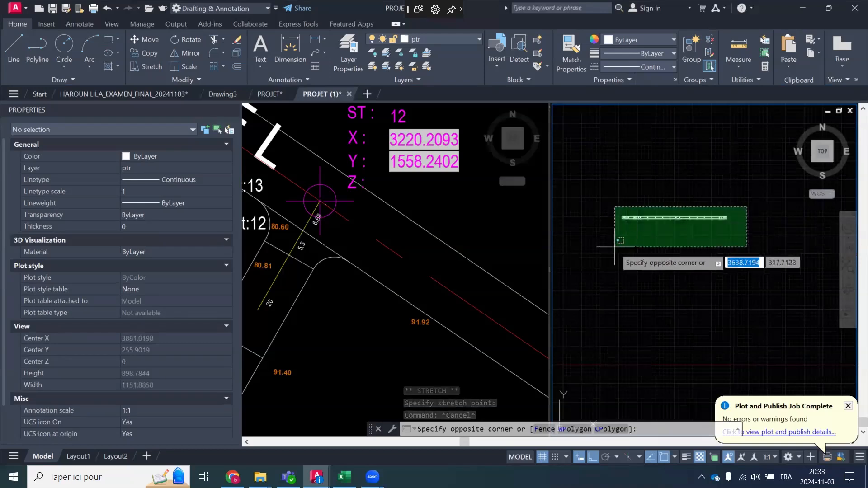
pyautogui.click(614, 248)
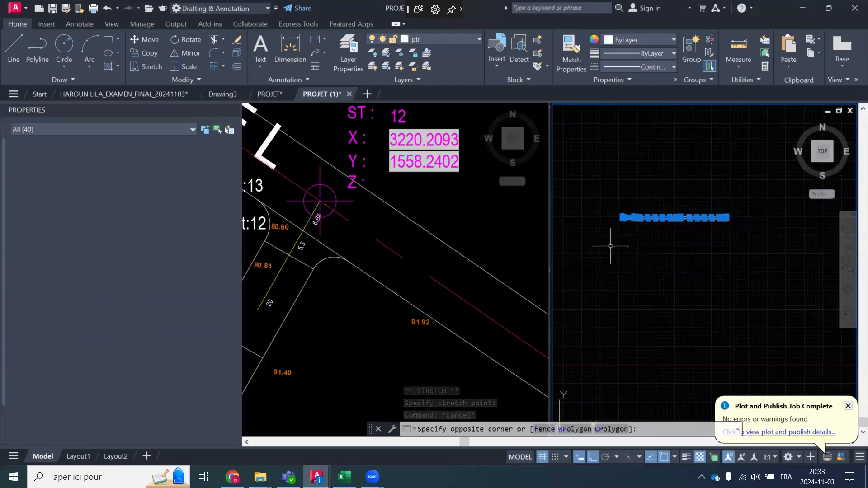
pyautogui.click(147, 54)
pyautogui.scroll(10, 635, 220)
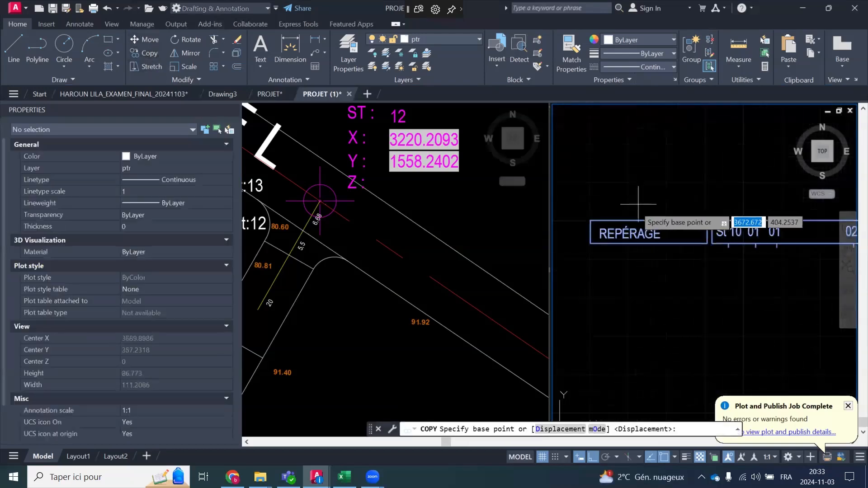
pyautogui.scroll(4, 653, 222)
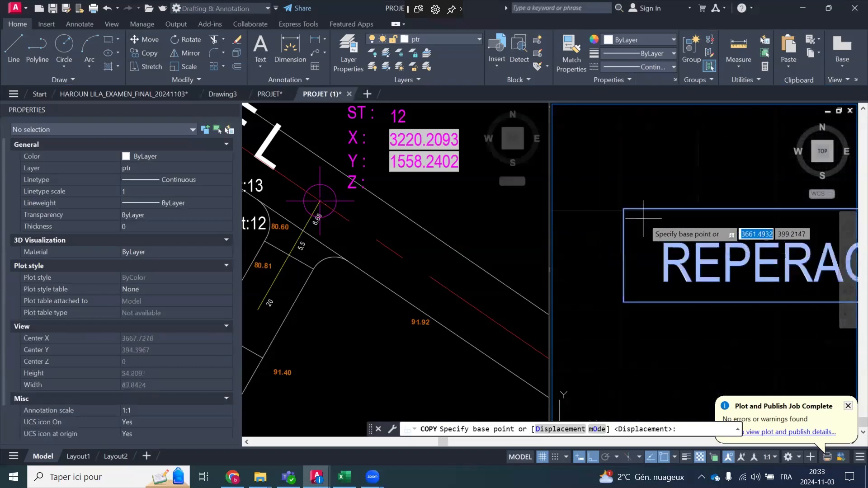
pyautogui.click(624, 209)
pyautogui.scroll(-4, 626, 226)
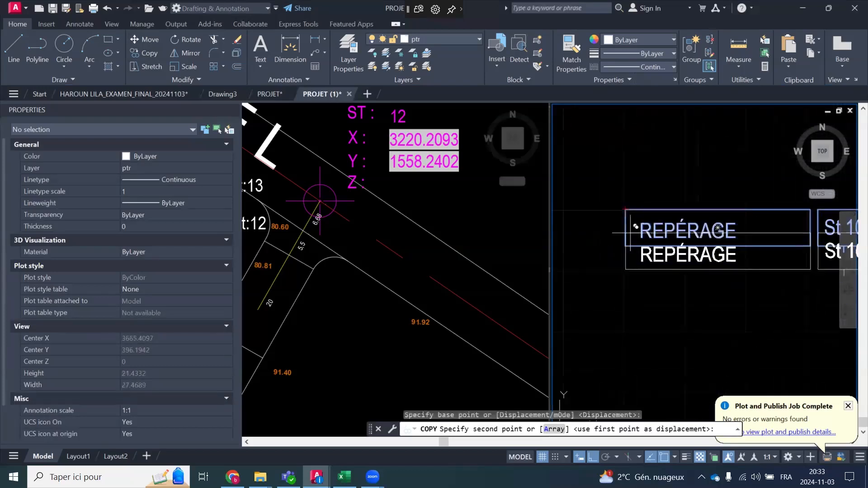
pyautogui.scroll(4, 628, 260)
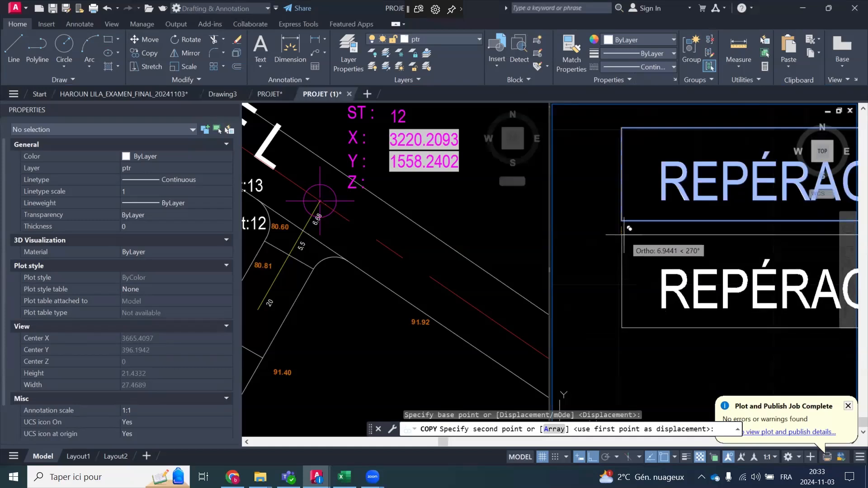
pyautogui.scroll(-8, 616, 272)
pyautogui.click(615, 272)
pyautogui.press('Escape')
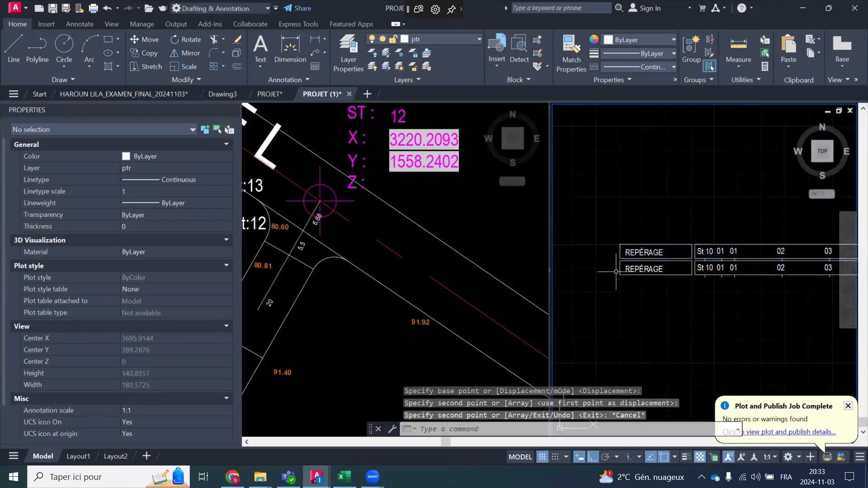
# Replace the second row's REPÉRAGE title with TN (m)
pyautogui.scroll(4, 636, 245)
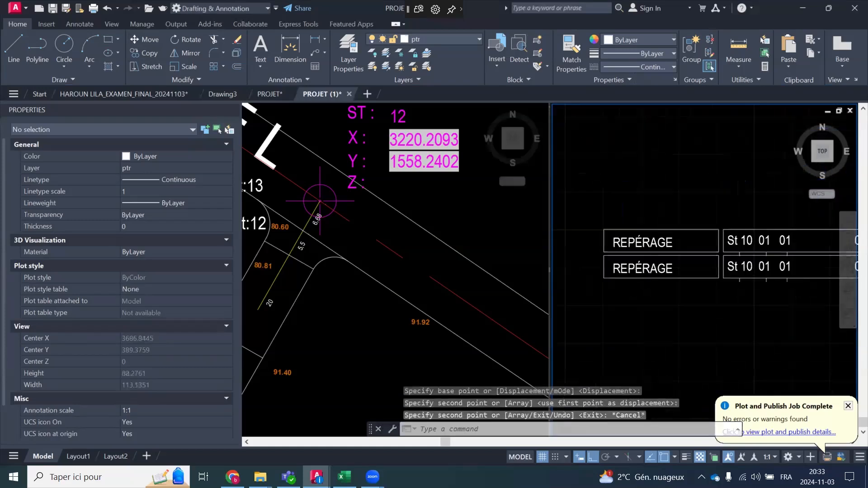
pyautogui.click(645, 266)
pyautogui.doubleClick(642, 269)
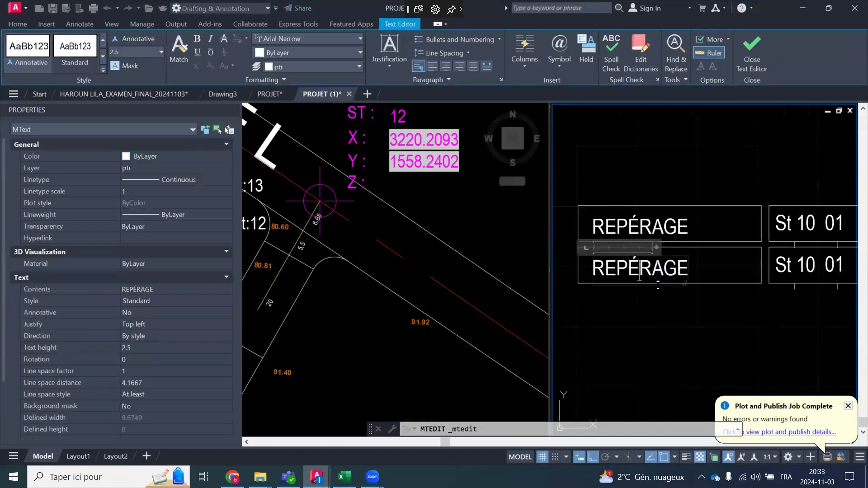
pyautogui.hotkey('ctrl', 'a')
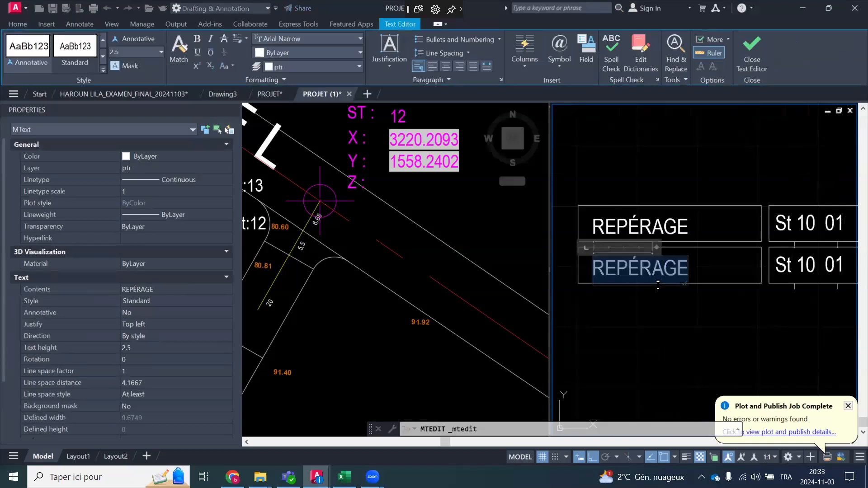
pyautogui.write('TN (')
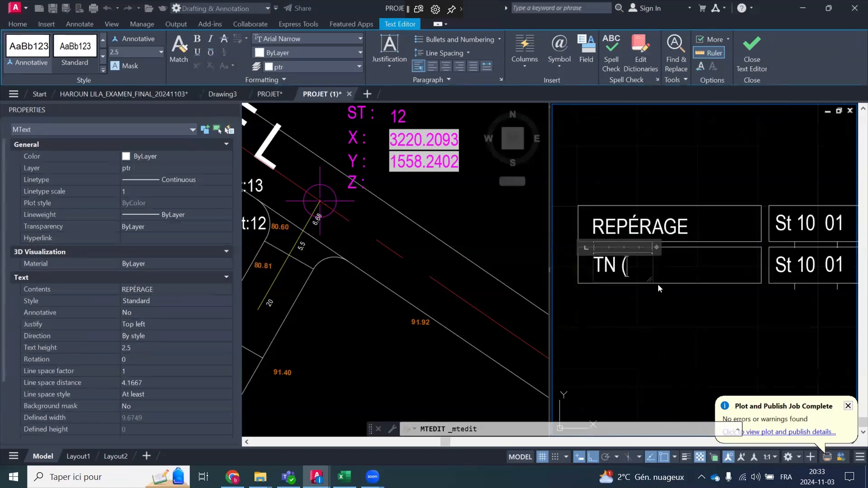
pyautogui.write('m)')
pyautogui.click(691, 332)
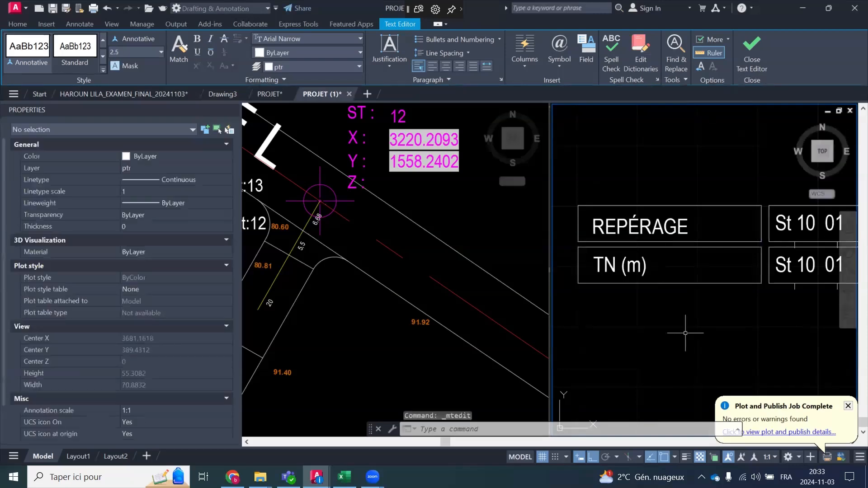
# Copy the 80.81 elevation label near Pt:01 about 12.2 straight down to just below the ST 10 station centre
pyautogui.click(480, 244)
pyautogui.scroll(-12, 455, 236)
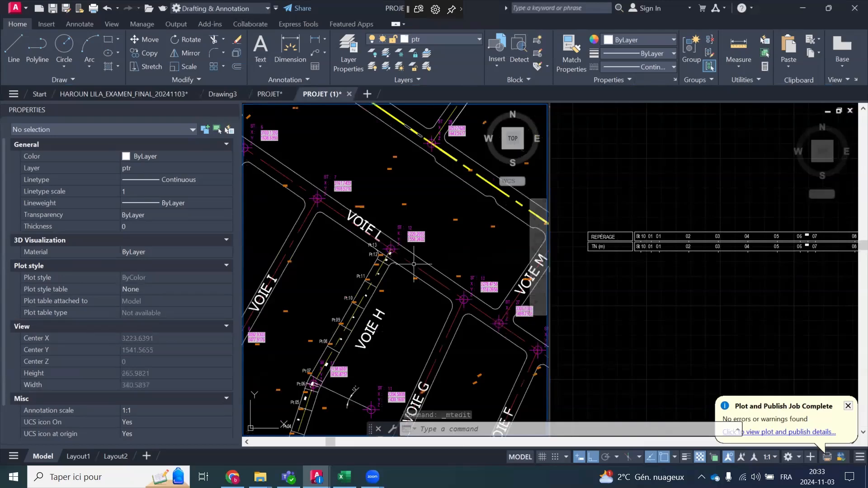
pyautogui.scroll(14, 404, 280)
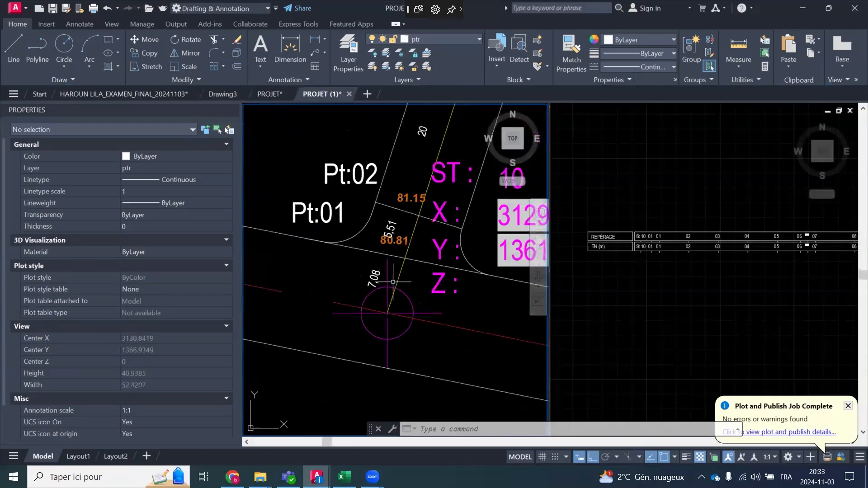
pyautogui.scroll(-5, 387, 265)
pyautogui.scroll(1, 379, 273)
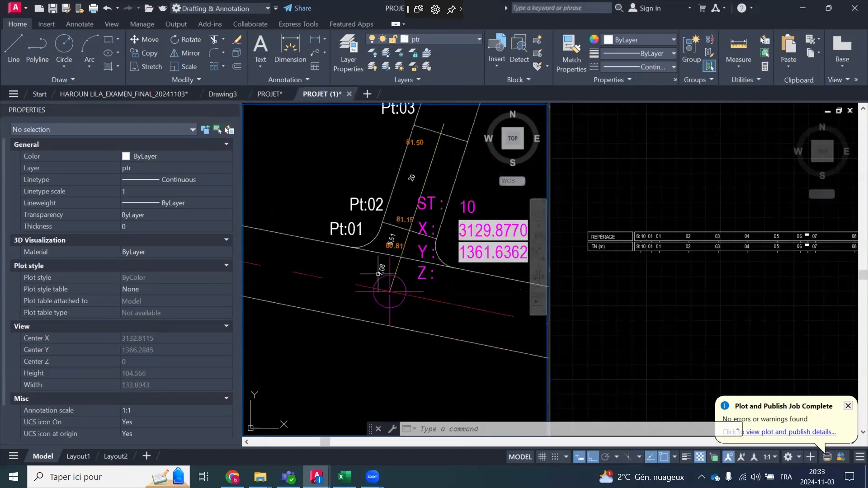
pyautogui.scroll(8, 399, 252)
pyautogui.click(416, 231)
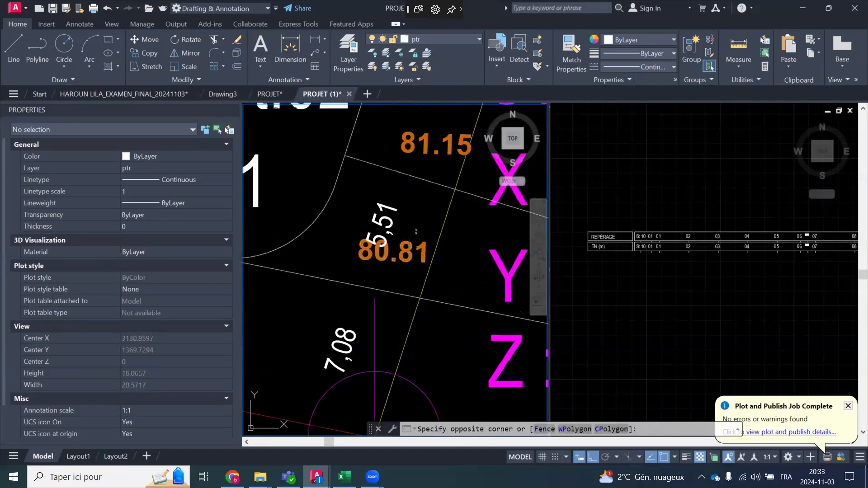
pyautogui.click(410, 262)
pyautogui.click(151, 53)
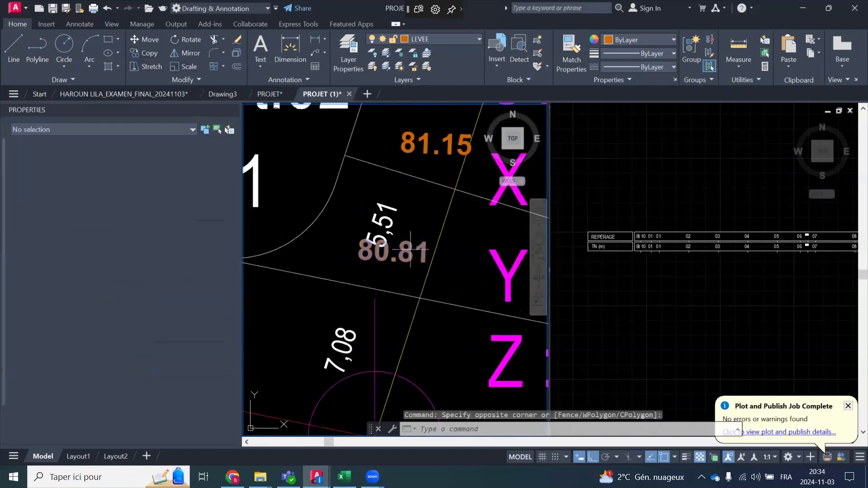
pyautogui.click(402, 270)
pyautogui.scroll(-3, 411, 307)
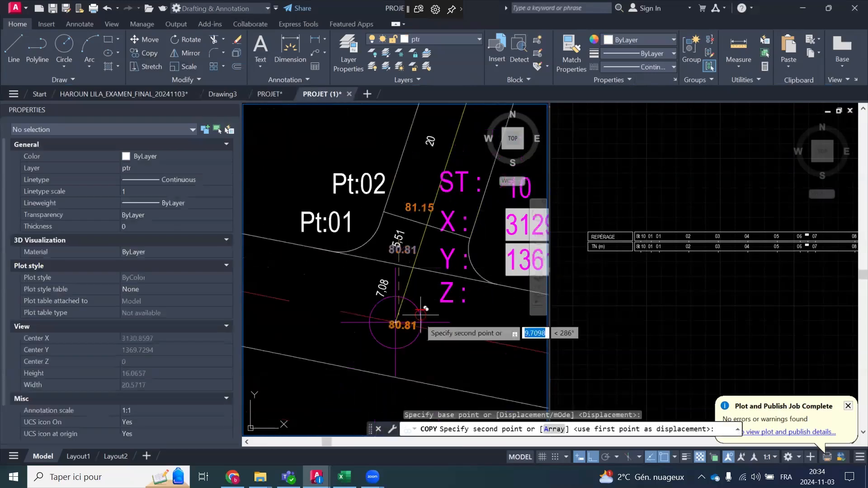
pyautogui.scroll(3, 421, 318)
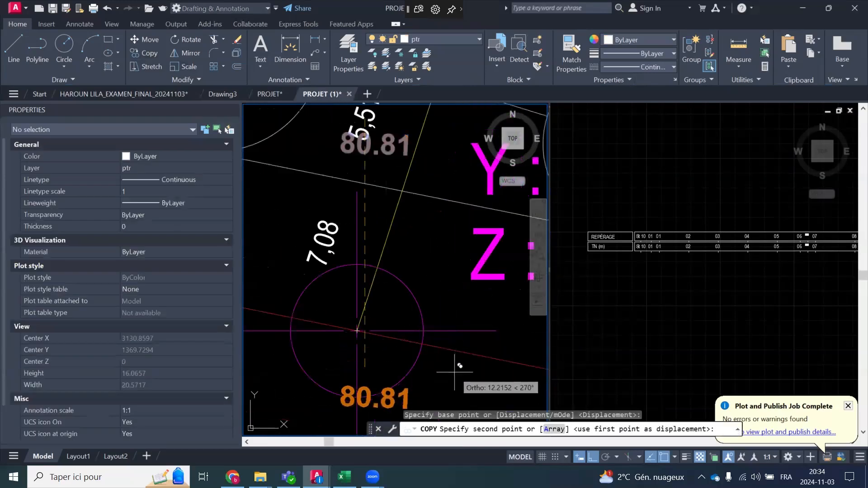
pyautogui.click(454, 372)
pyautogui.press('Escape')
# Change the copied elevation label below station ST 10 to 80.70
pyautogui.scroll(-2, 406, 229)
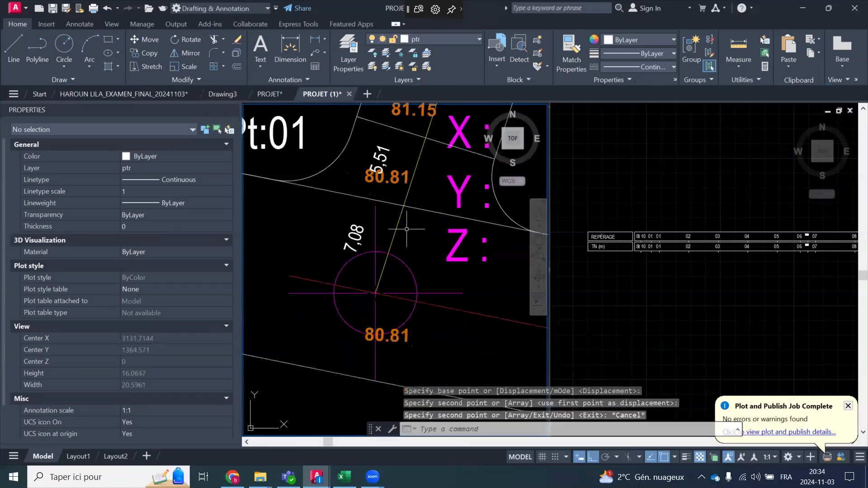
pyautogui.scroll(3, 379, 361)
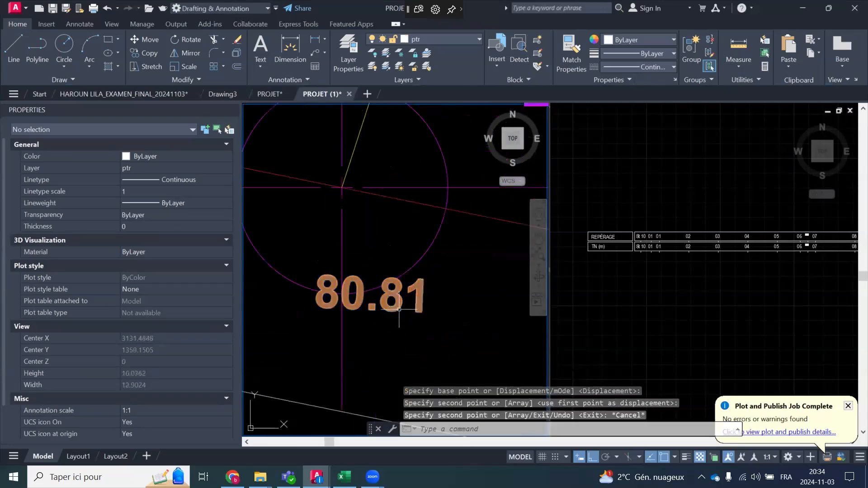
pyautogui.click(398, 296)
pyautogui.doubleClick(387, 304)
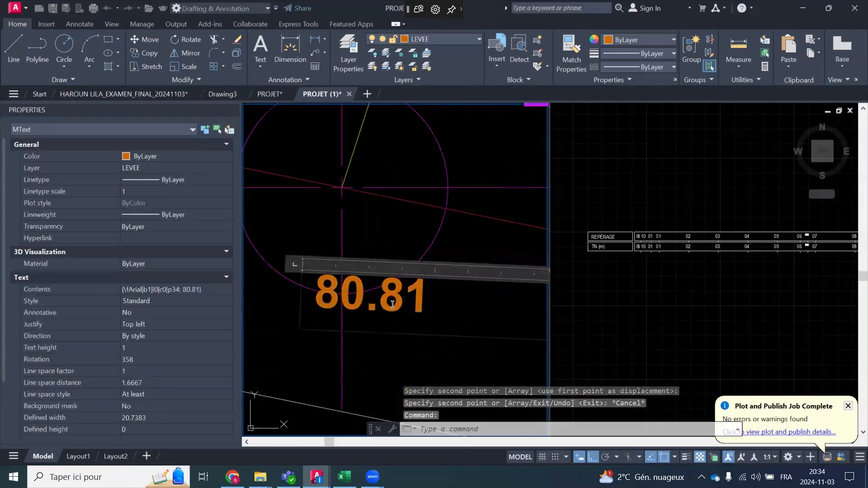
pyautogui.moveTo(379, 304); pyautogui.dragTo(432, 307)
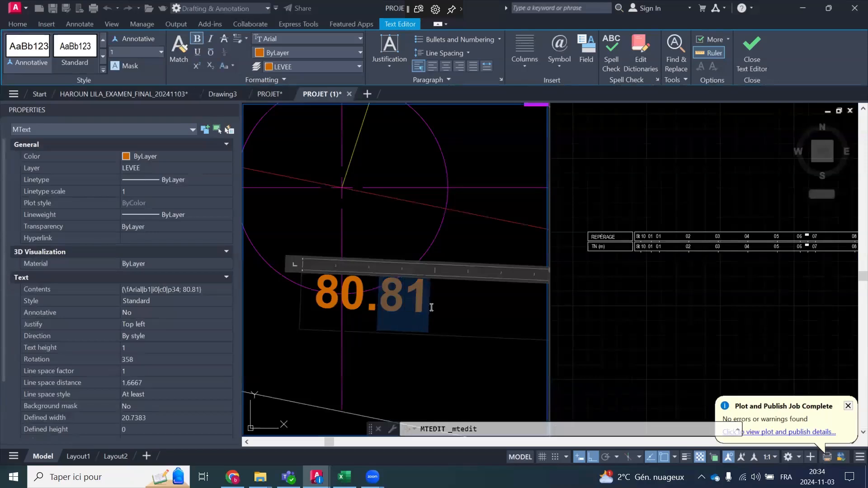
pyautogui.write('7')
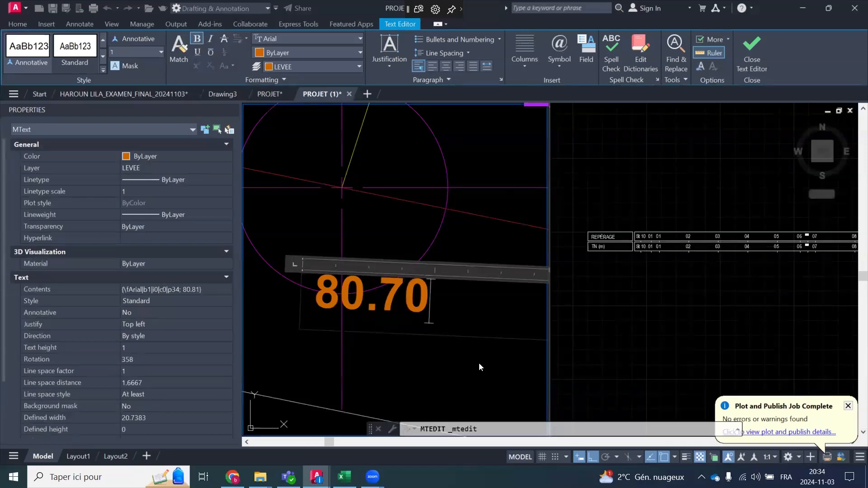
pyautogui.write('0')
pyautogui.click(484, 355)
pyautogui.scroll(-4, 326, 267)
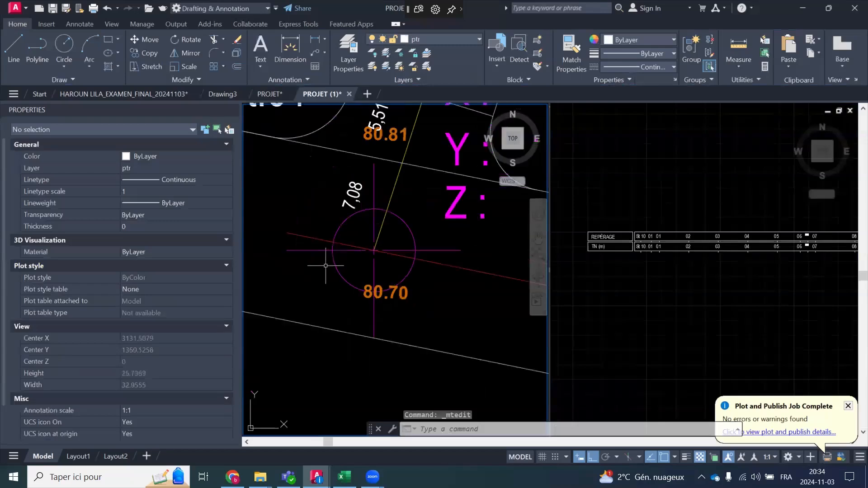
# Rotate the St 10 label in the TN (m) row to vertical, reading upwards
pyautogui.click(666, 281)
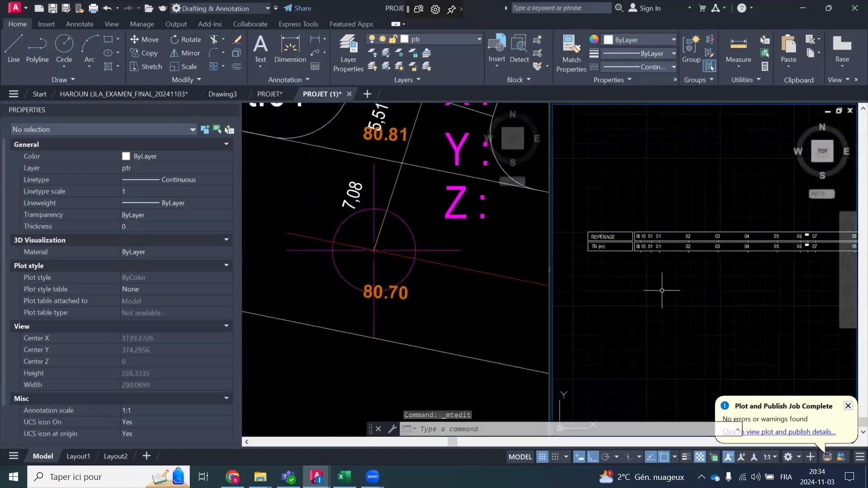
pyautogui.scroll(5, 653, 260)
pyautogui.scroll(4, 612, 246)
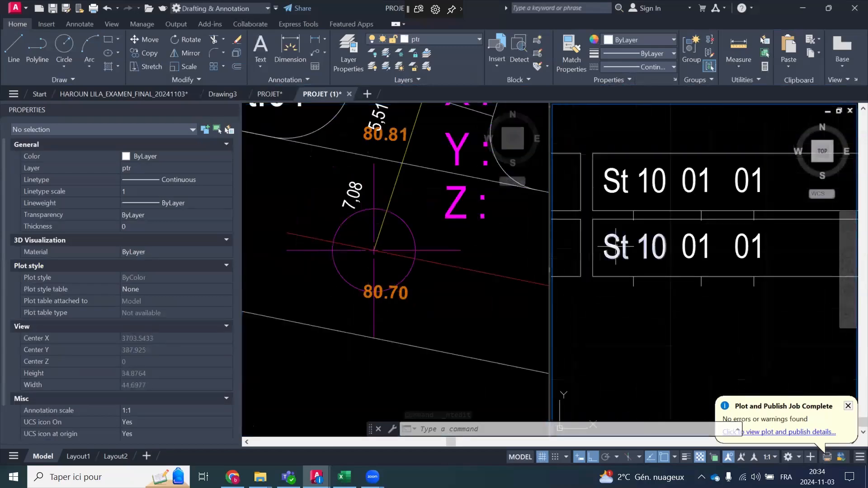
pyautogui.click(624, 246)
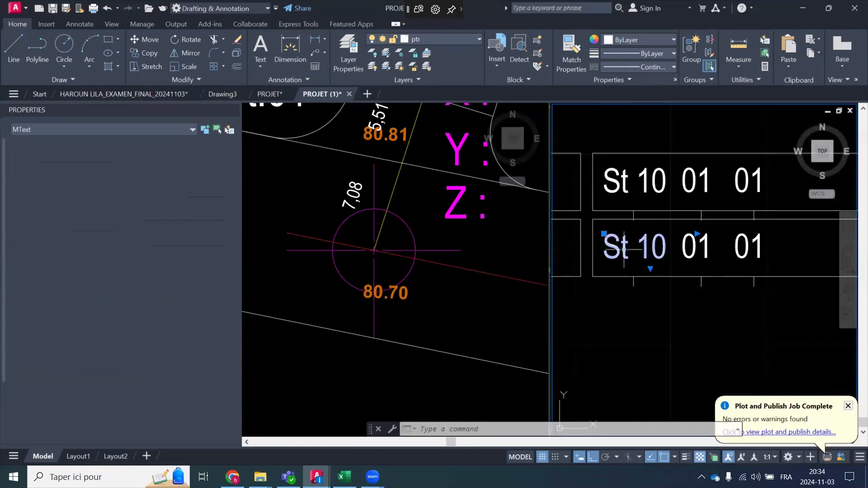
pyautogui.click(175, 41)
pyautogui.click(642, 240)
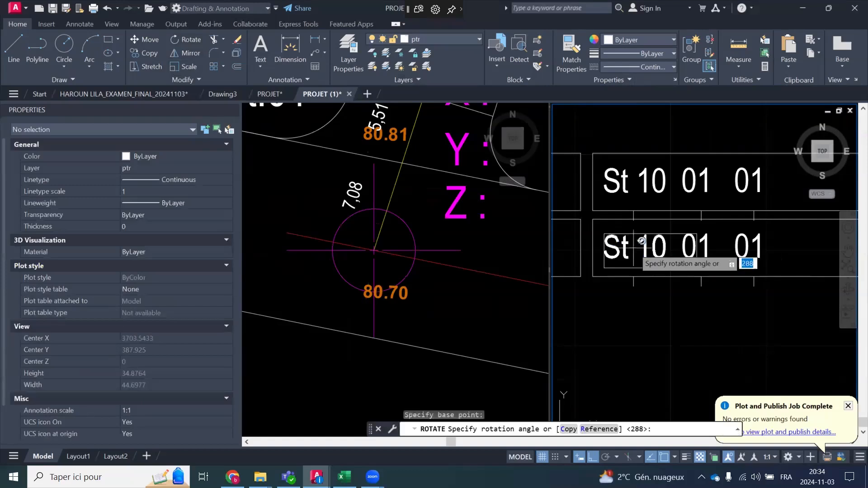
pyautogui.click(630, 132)
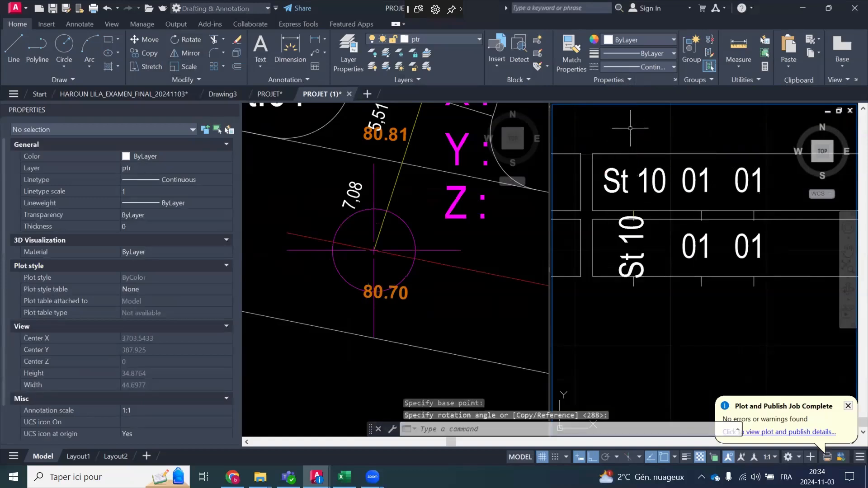
# Delete the tick marks beneath the TN (m) row from the first 01 label to the row's end
pyautogui.scroll(-3, 707, 260)
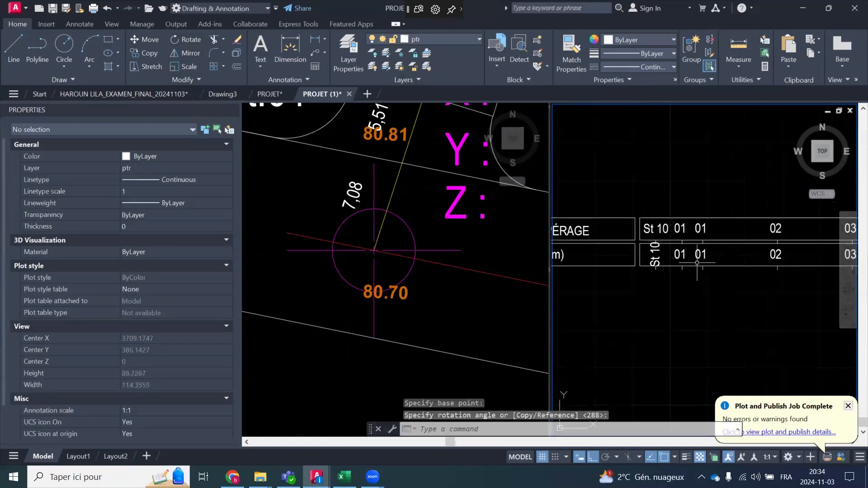
pyautogui.scroll(2, 705, 267)
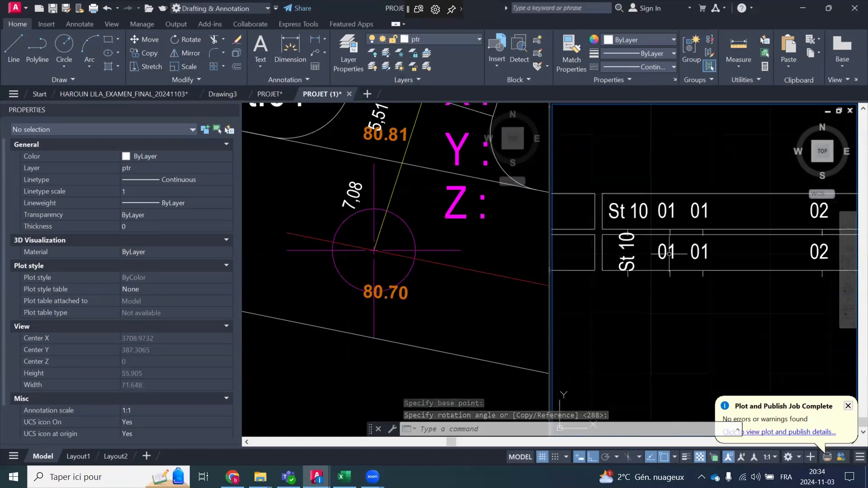
pyautogui.click(657, 241)
pyautogui.scroll(-5, 657, 241)
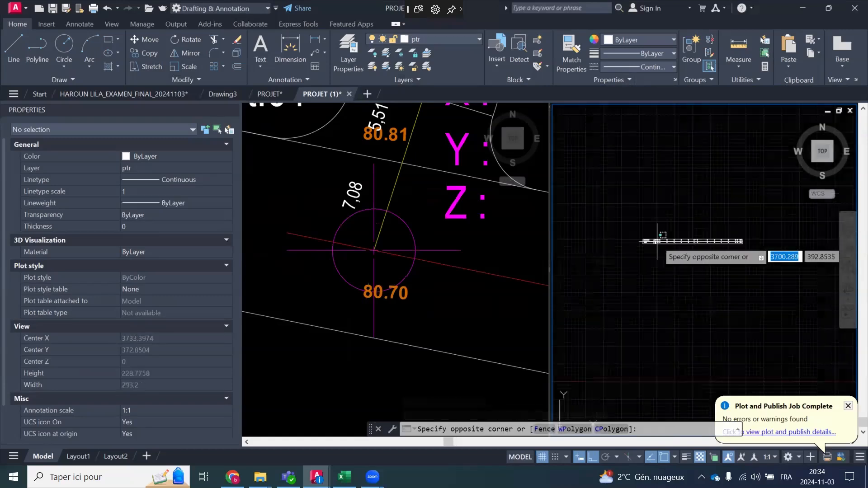
pyautogui.click(760, 250)
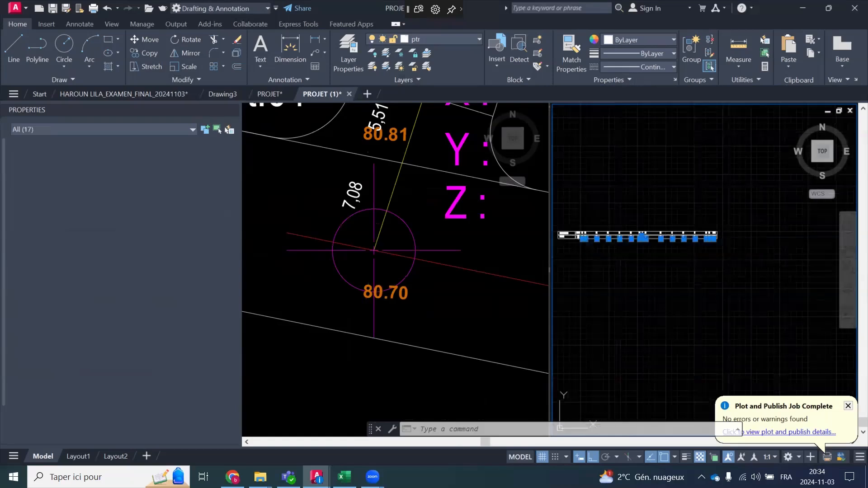
pyautogui.press('Delete')
# Delete all horizontal point and station labels copied into the TN (m) row, keeping only the rotated St 10
pyautogui.scroll(5, 582, 241)
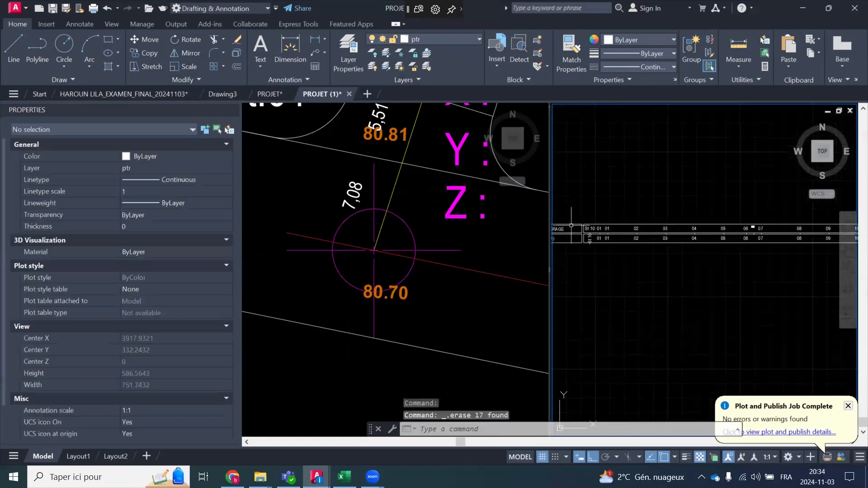
pyautogui.scroll(6, 651, 254)
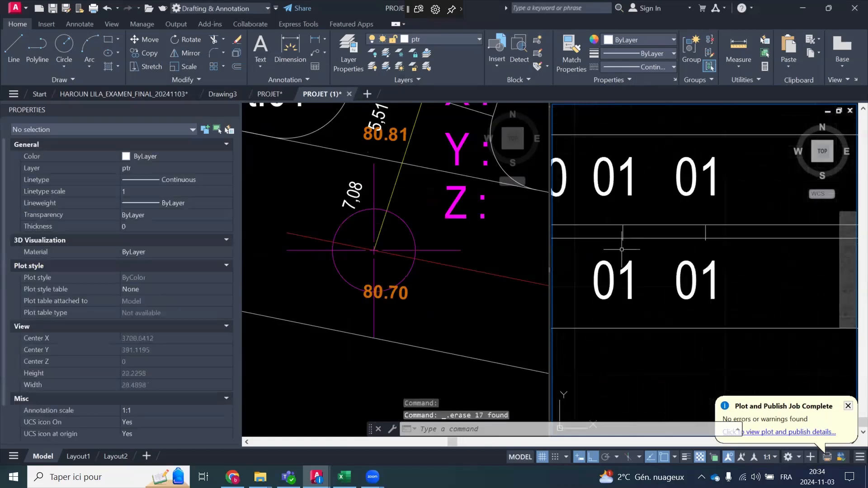
pyautogui.click(580, 242)
pyautogui.scroll(-10, 656, 271)
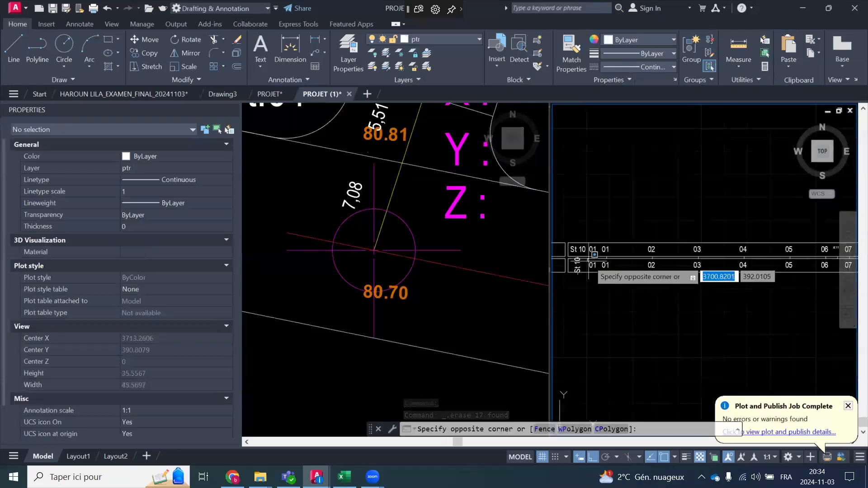
pyautogui.click(822, 280)
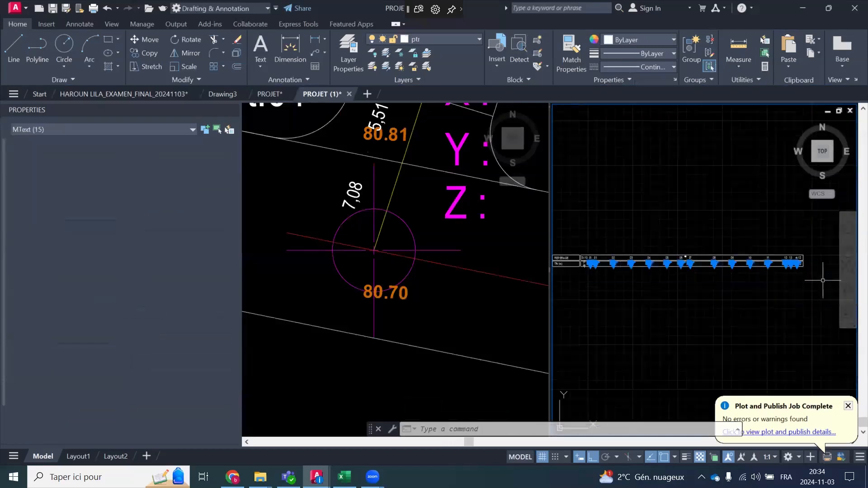
pyautogui.press('Delete')
# Delete the last tick mark beneath the rotated St 10 label in the TN (m) row
pyautogui.scroll(4, 608, 269)
pyautogui.scroll(4, 608, 269)
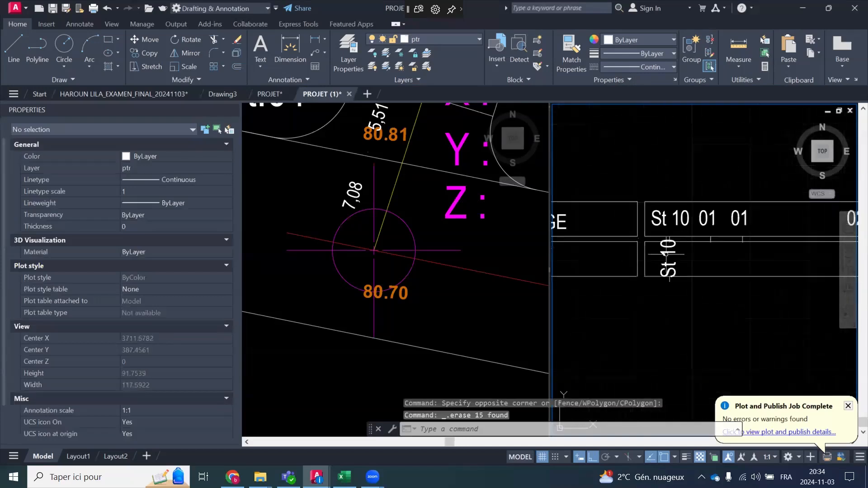
pyautogui.click(736, 260)
pyautogui.click(718, 281)
pyautogui.scroll(3, 671, 284)
pyautogui.press('Escape')
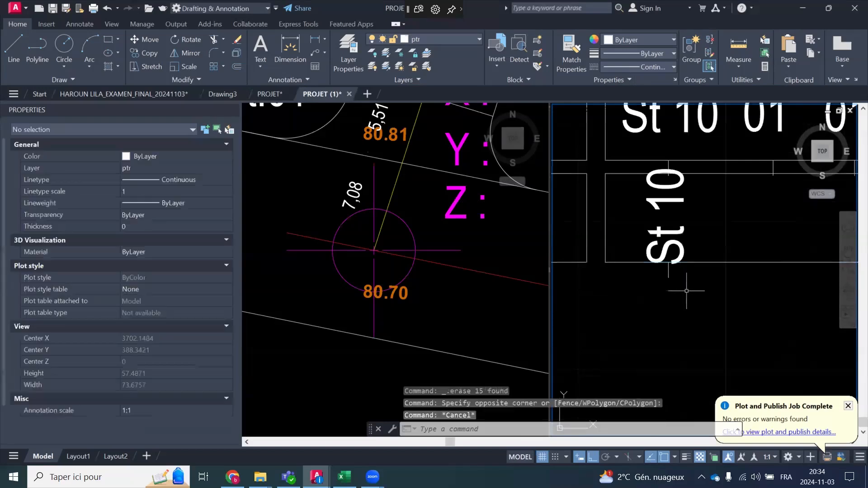
pyautogui.click(682, 266)
pyautogui.click(650, 280)
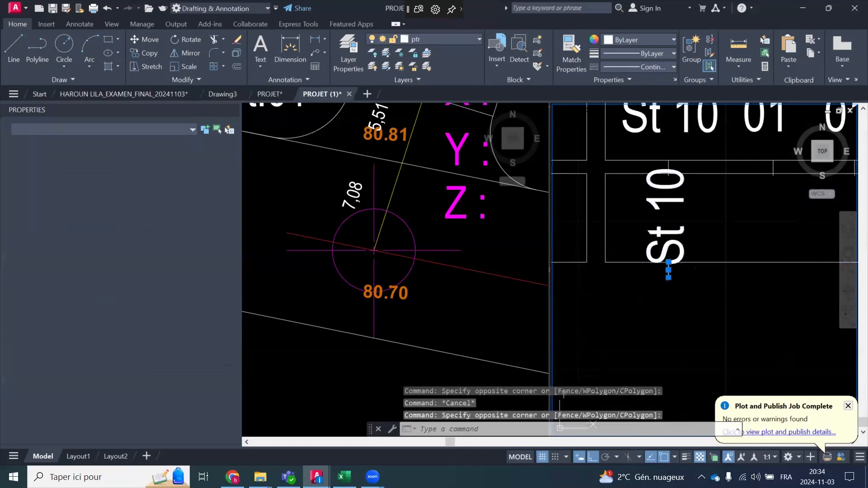
pyautogui.press('Delete')
# Explode the TN (m) title box into separate lines
pyautogui.click(733, 243)
pyautogui.click(660, 284)
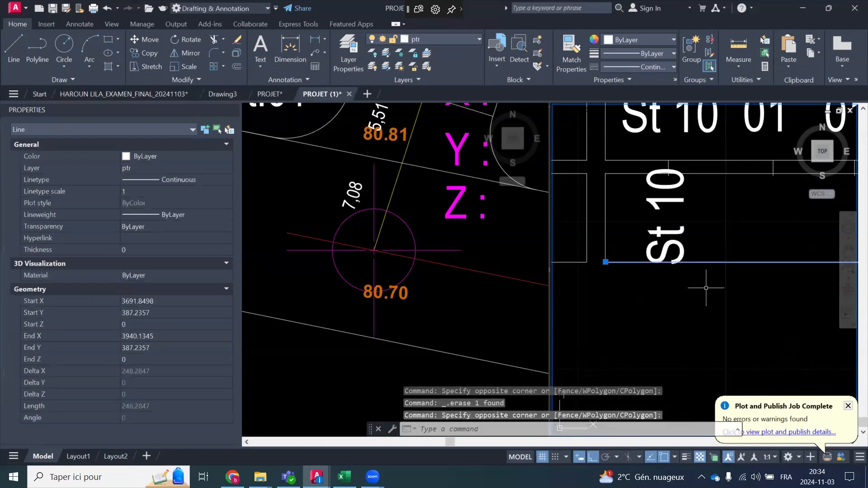
pyautogui.scroll(-2, 747, 257)
pyautogui.press('Escape')
pyautogui.click(613, 235)
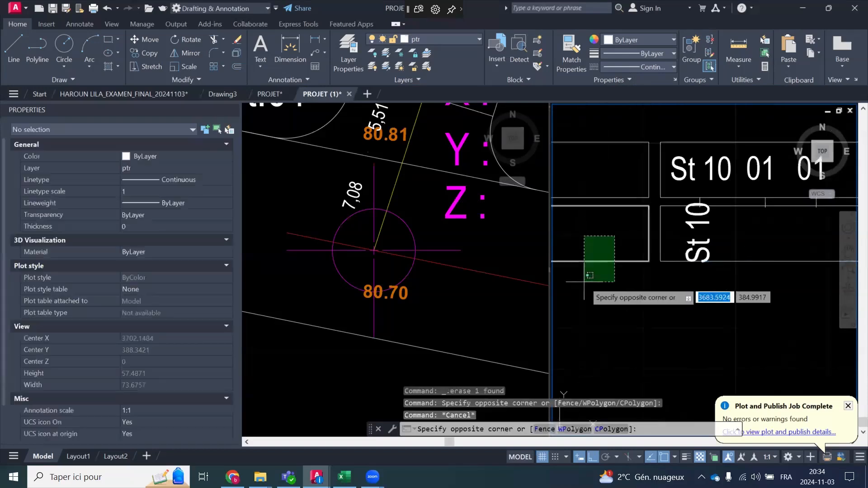
pyautogui.click(582, 287)
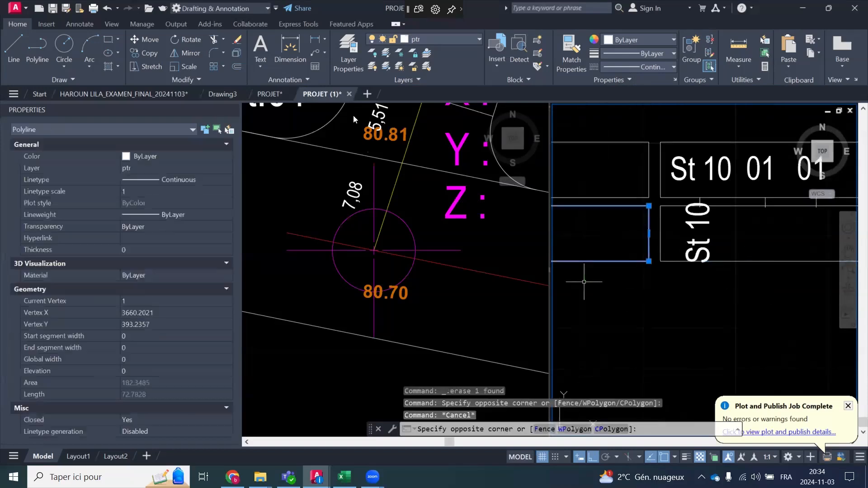
pyautogui.click(236, 53)
# Nudge the bottom lines of the TN (m) title box and its data row down together by about 2.8
pyautogui.click(750, 246)
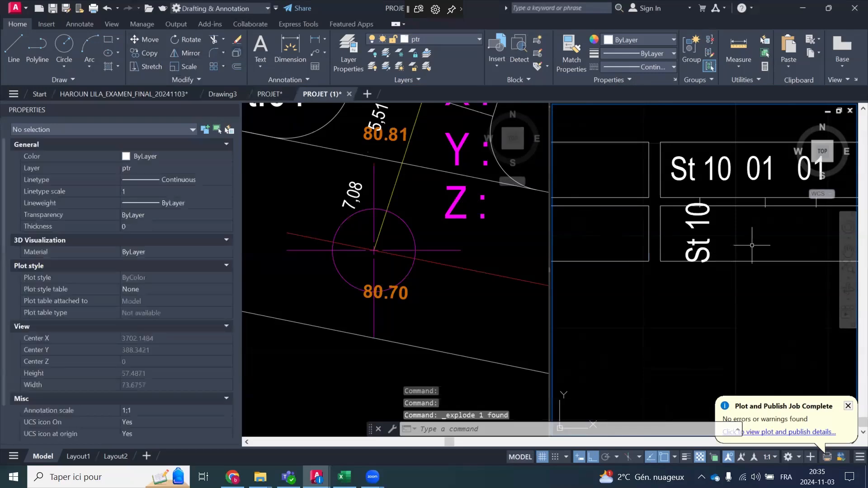
pyautogui.click(699, 270)
pyautogui.click(645, 245)
pyautogui.click(601, 277)
pyautogui.hotkey('ctrl', 'Down')
pyautogui.hotkey('ctrl', 'Down')
pyautogui.hotkey('ctrl', 'Down')
pyautogui.hotkey('ctrl', 'Down')
pyautogui.hotkey('ctrl', 'Down')
pyautogui.hotkey('ctrl', 'Down')
pyautogui.hotkey('ctrl', 'Down')
pyautogui.hotkey('ctrl', 'Down')
pyautogui.hotkey('ctrl', 'Down')
pyautogui.hotkey('ctrl', 'Down')
pyautogui.hotkey('ctrl', 'Down')
pyautogui.hotkey('ctrl', 'Down')
pyautogui.hotkey('ctrl', 'Down')
pyautogui.hotkey('ctrl', 'Down')
pyautogui.hotkey('ctrl', 'Down')
pyautogui.hotkey('ctrl', 'Down')
pyautogui.hotkey('ctrl', 'Down')
pyautogui.hotkey('ctrl', 'Down')
pyautogui.hotkey('ctrl', 'Down')
pyautogui.hotkey('ctrl', 'Down')
pyautogui.hotkey('ctrl', 'Down')
pyautogui.hotkey('ctrl', 'Down')
pyautogui.hotkey('ctrl', 'Down')
pyautogui.hotkey('ctrl', 'Down')
pyautogui.hotkey('ctrl', 'Down')
pyautogui.hotkey('ctrl', 'Down')
pyautogui.hotkey('ctrl', 'Down')
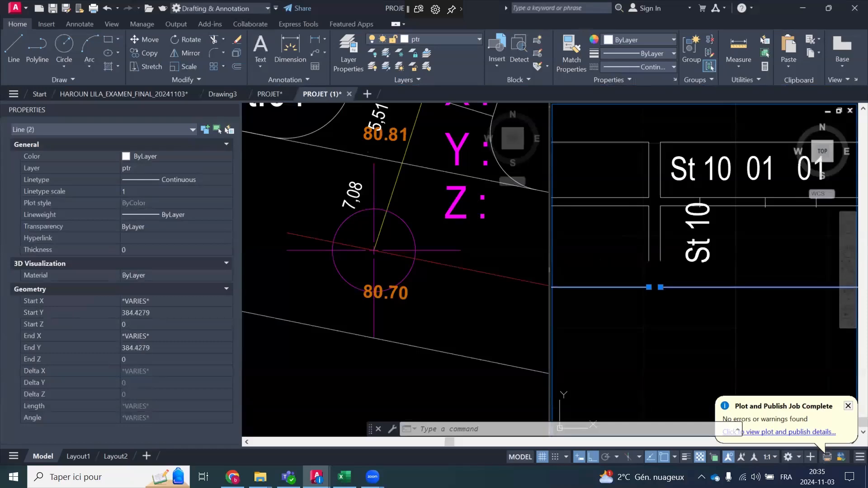
pyautogui.click(653, 229)
pyautogui.press('Escape')
# Nudge the rotated St 10 label slightly down so it sits inside the taller TN (m) data row
pyautogui.click(727, 221)
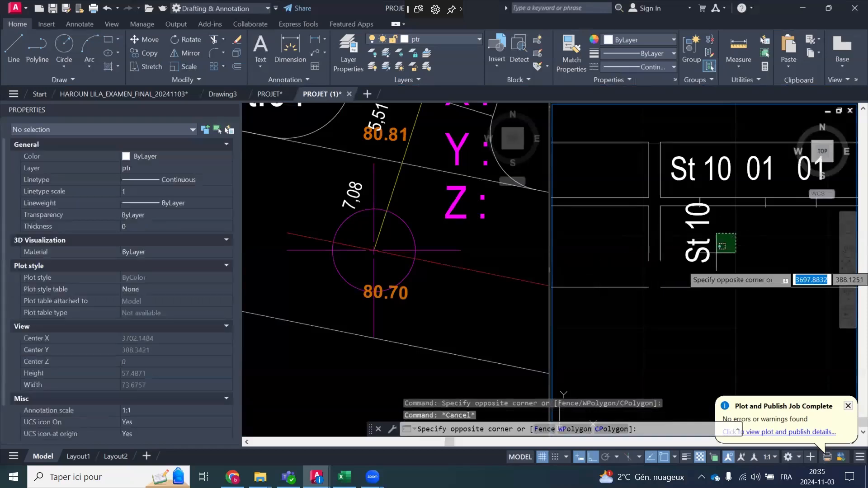
pyautogui.click(687, 271)
pyautogui.hotkey('ctrl', 'Down')
pyautogui.hotkey('ctrl', 'Down')
pyautogui.hotkey('ctrl', 'Down')
pyautogui.hotkey('ctrl', 'Down')
pyautogui.hotkey('ctrl', 'Down')
pyautogui.hotkey('ctrl', 'Down')
pyautogui.hotkey('ctrl', 'Down')
pyautogui.hotkey('ctrl', 'Down')
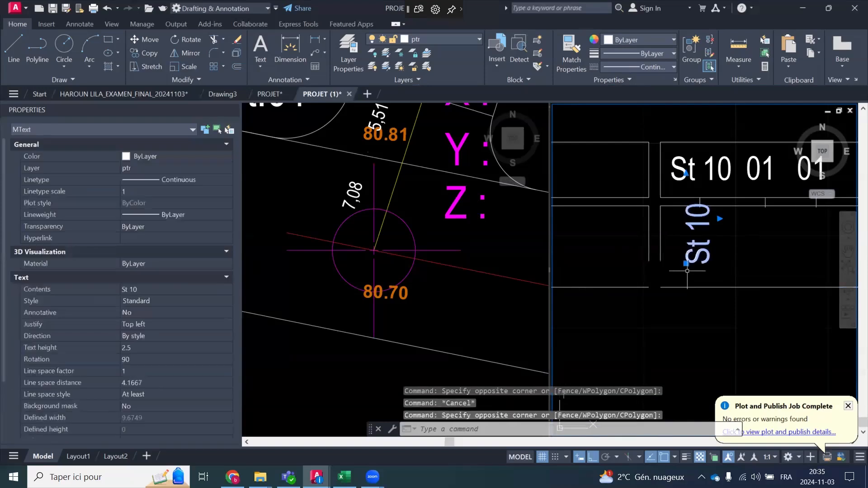
pyautogui.hotkey('ctrl', 'Down')
pyautogui.hotkey('ctrl', 'Down')
pyautogui.hotkey('ctrl', 'Down')
pyautogui.hotkey('ctrl', 'Down')
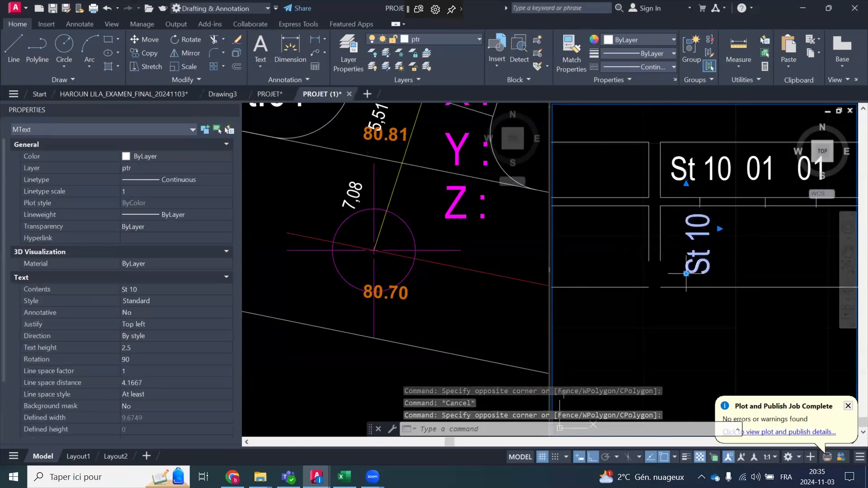
pyautogui.press('Escape')
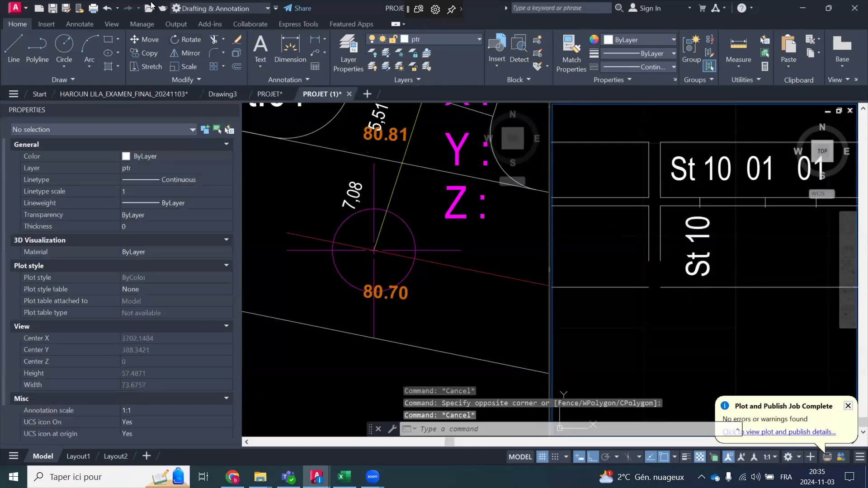
# Extend the vertical sides of the TN (m) title box and data row down to their bottom lines
pyautogui.click(224, 40)
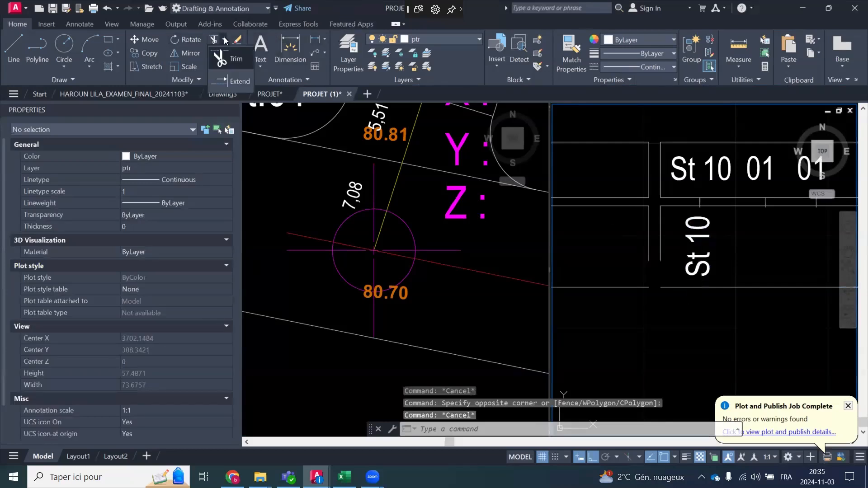
pyautogui.click(226, 65)
pyautogui.moveTo(642, 247)
pyautogui.mouseDown()
pyautogui.moveTo(666, 243)
pyautogui.moveTo(641, 249)
pyautogui.mouseUp()
pyautogui.scroll(-3, 641, 250)
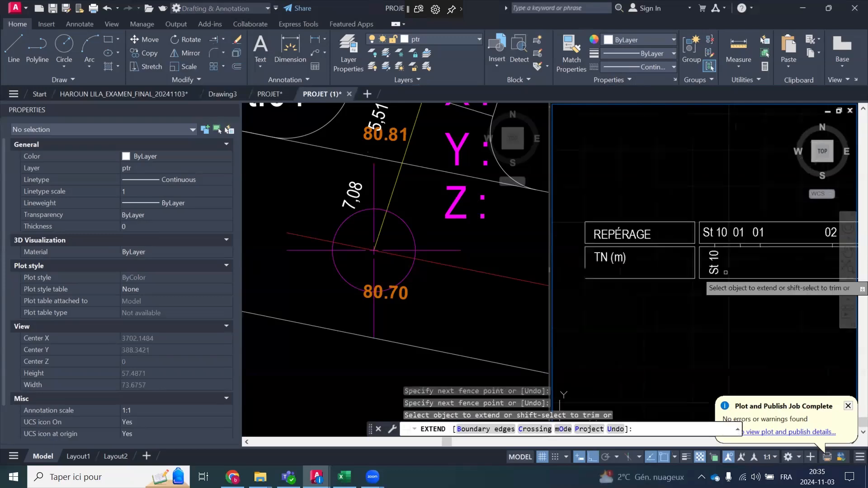
pyautogui.scroll(1, 571, 260)
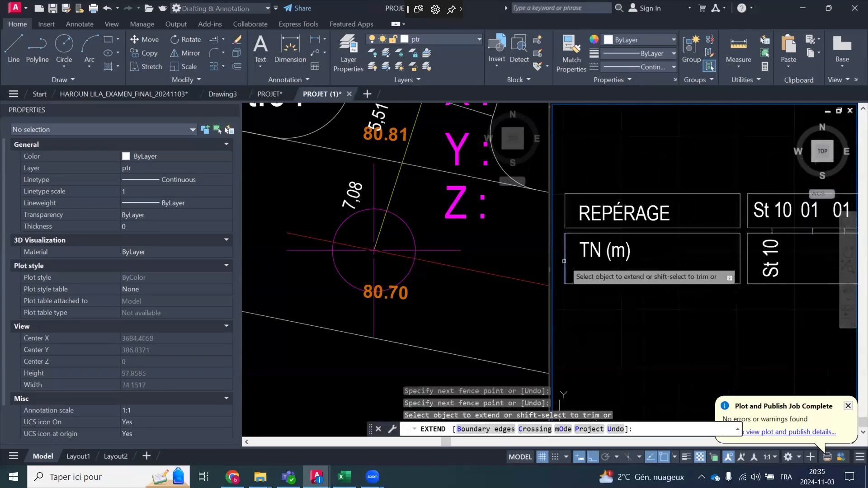
pyautogui.scroll(-10, 619, 235)
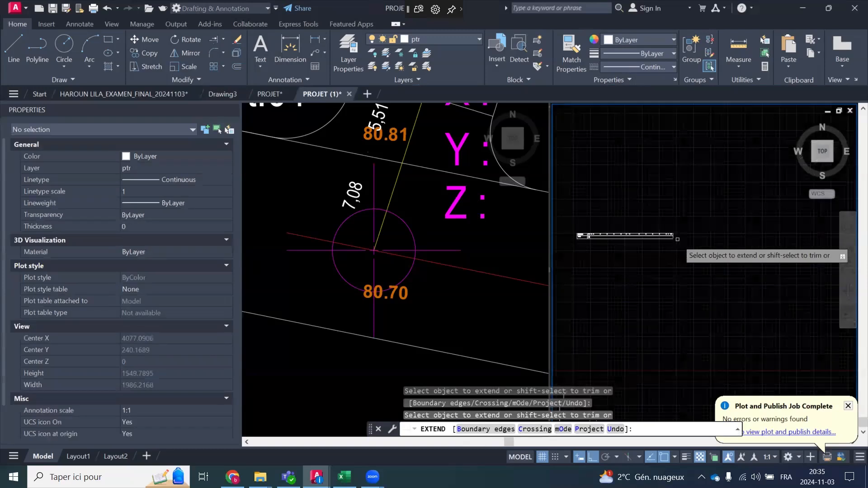
pyautogui.scroll(10, 624, 234)
pyautogui.moveTo(639, 203); pyautogui.dragTo(700, 190)
pyautogui.click(700, 190)
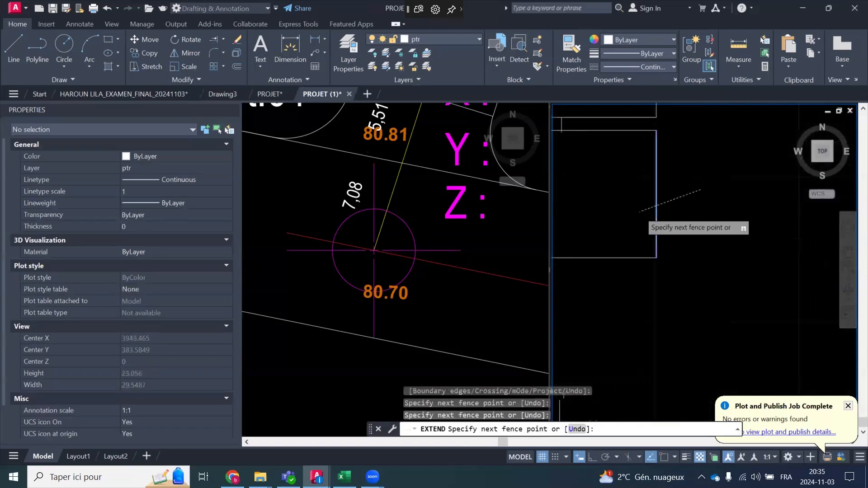
pyautogui.press('Return')
pyautogui.scroll(-6, 644, 247)
pyautogui.press('Escape')
# Replace the rotated St 10 text in the TN (m) row with the ground elevation 80.70
pyautogui.scroll(8, 650, 249)
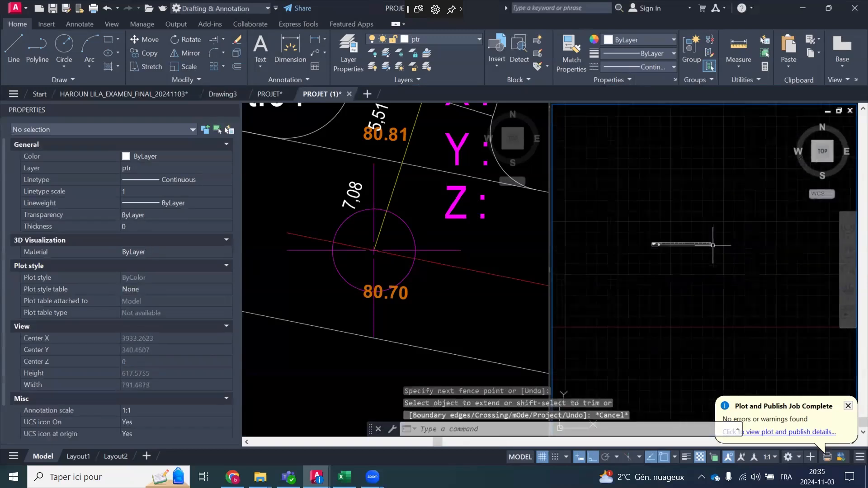
pyautogui.scroll(8, 583, 244)
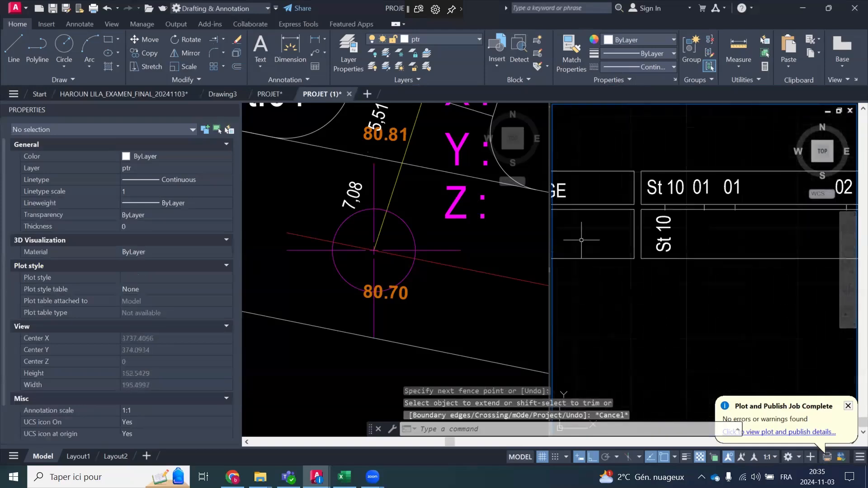
pyautogui.click(673, 232)
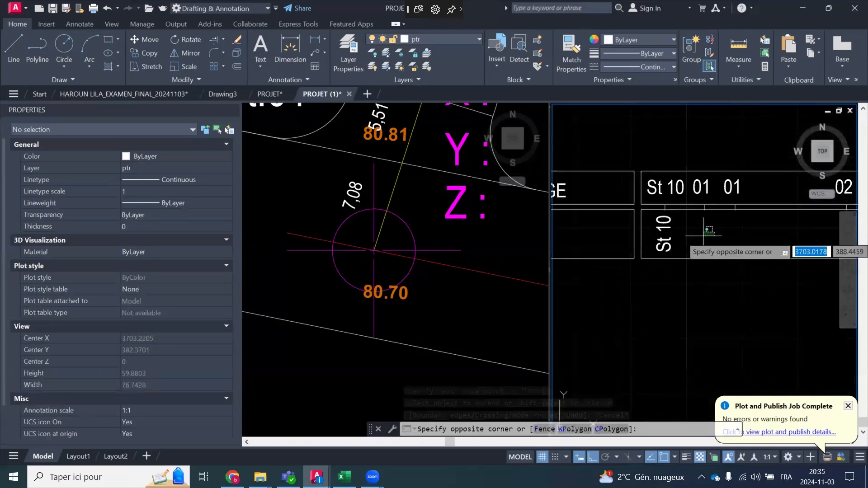
pyautogui.click(664, 228)
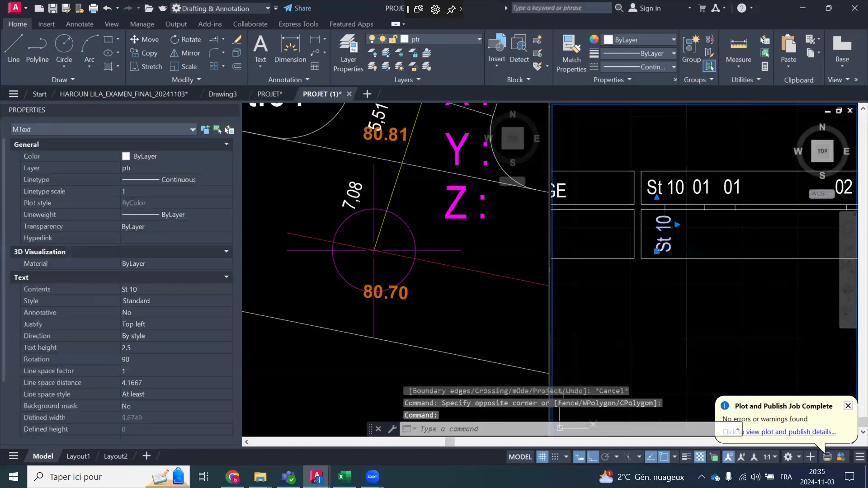
pyautogui.doubleClick(693, 256)
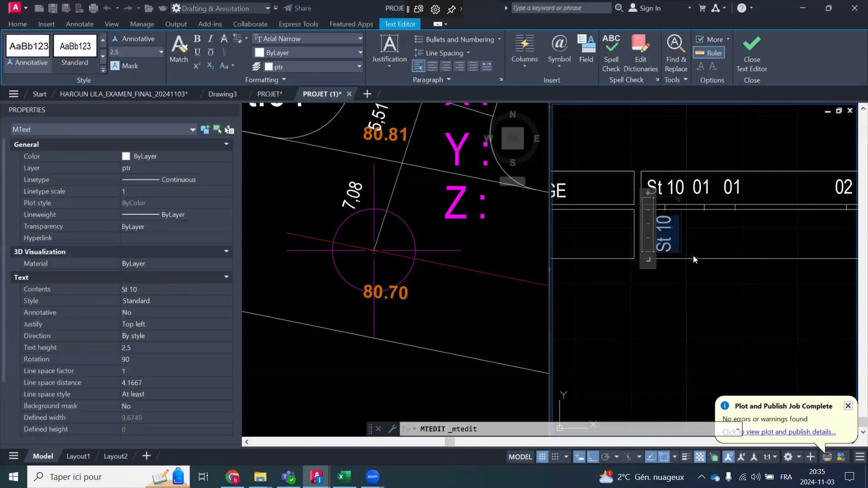
pyautogui.write('80')
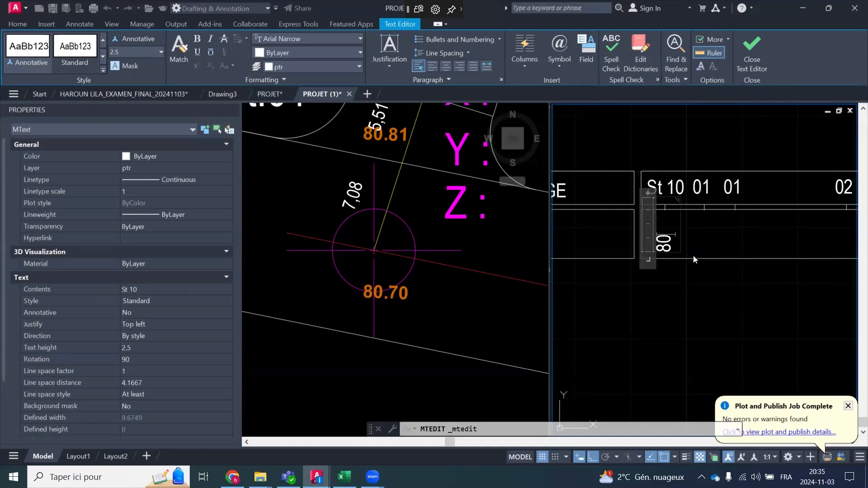
pyautogui.write('E')
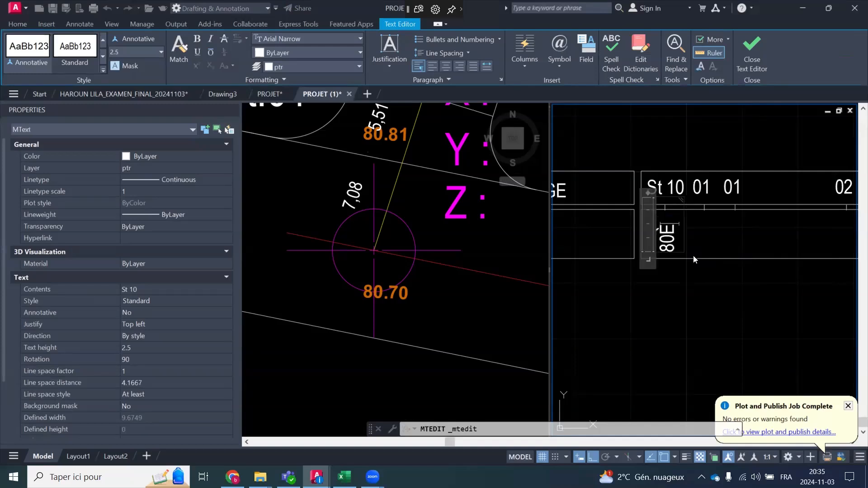
pyautogui.write('70')
pyautogui.press('BackSpace')
pyautogui.press('BackSpace')
pyautogui.press('BackSpace')
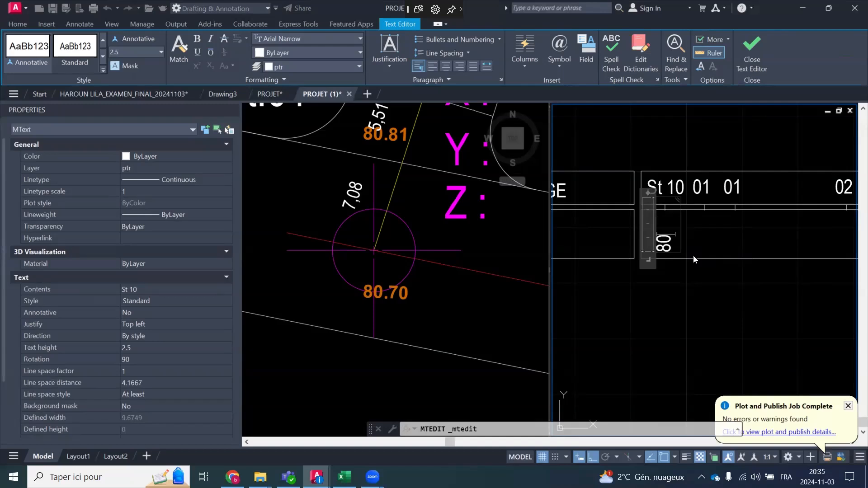
pyautogui.write('.70')
pyautogui.click(687, 310)
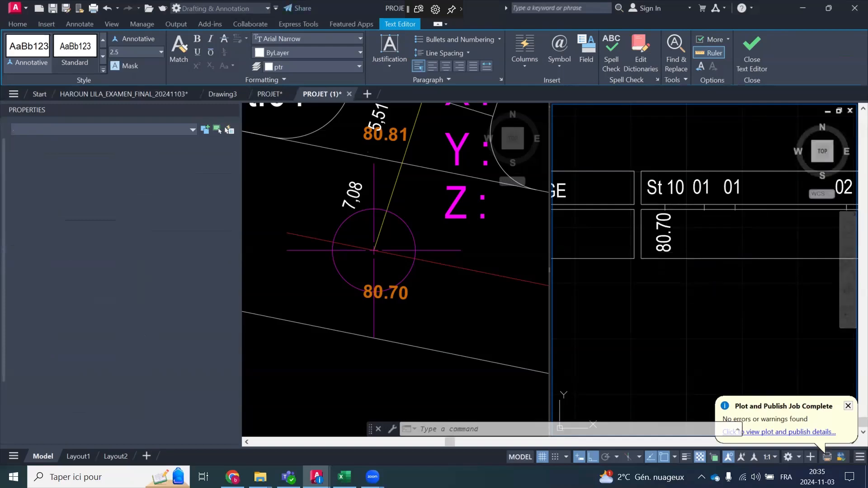
# Copy the vertical 80.70 elevation from the St 10 tick mark to the tick mark under the first 01
pyautogui.click(313, 198)
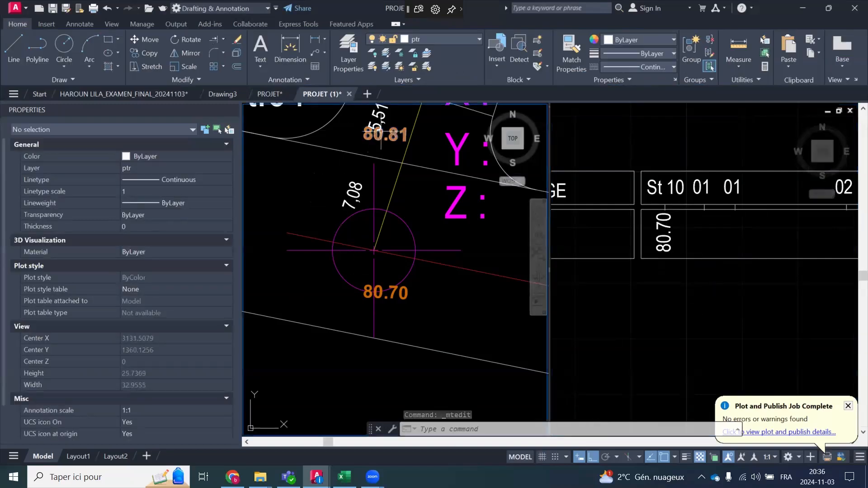
pyautogui.click(699, 227)
pyautogui.click(699, 228)
pyautogui.scroll(2, 699, 201)
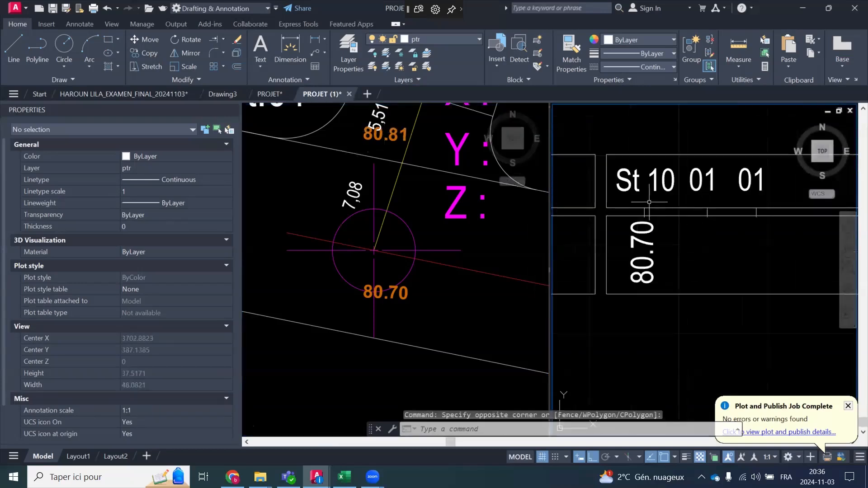
pyautogui.click(641, 271)
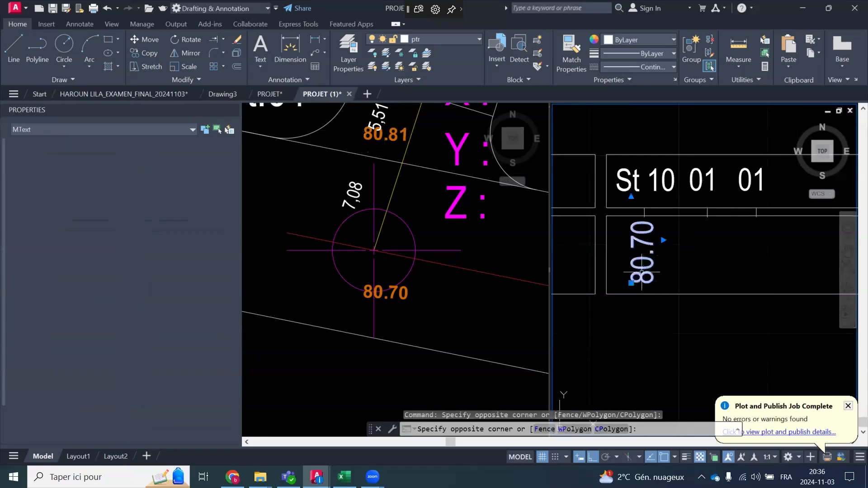
pyautogui.click(144, 52)
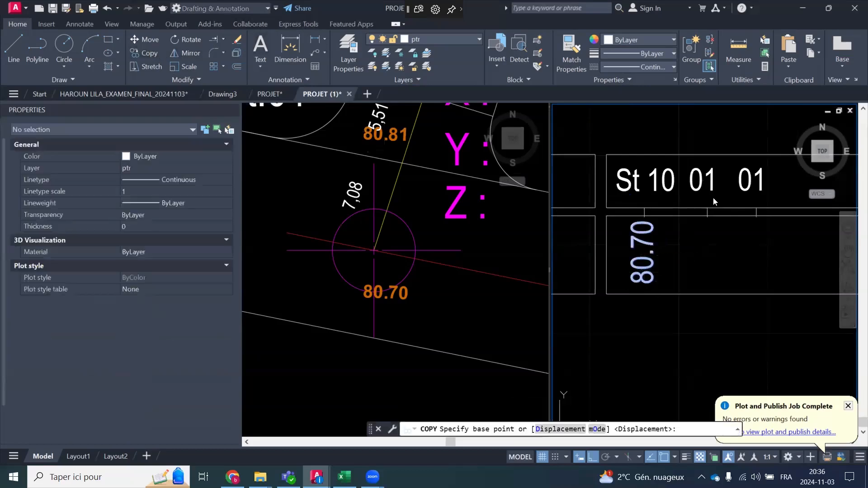
pyautogui.scroll(2, 633, 220)
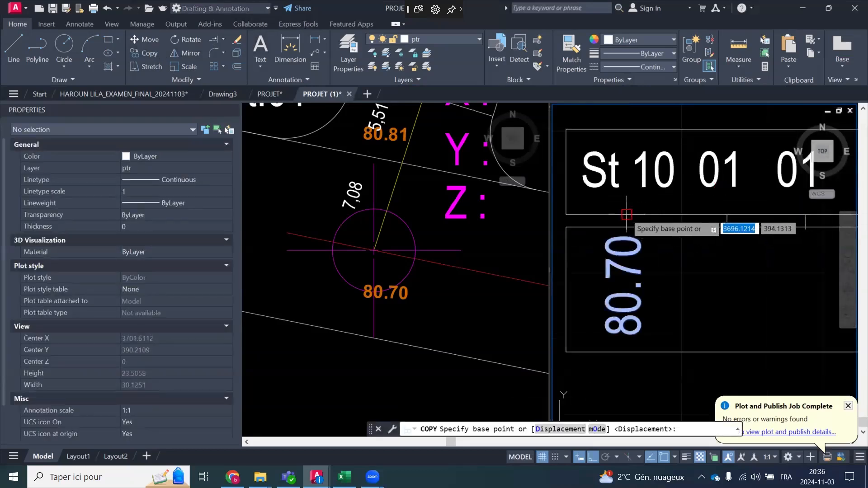
pyautogui.click(626, 214)
pyautogui.click(727, 213)
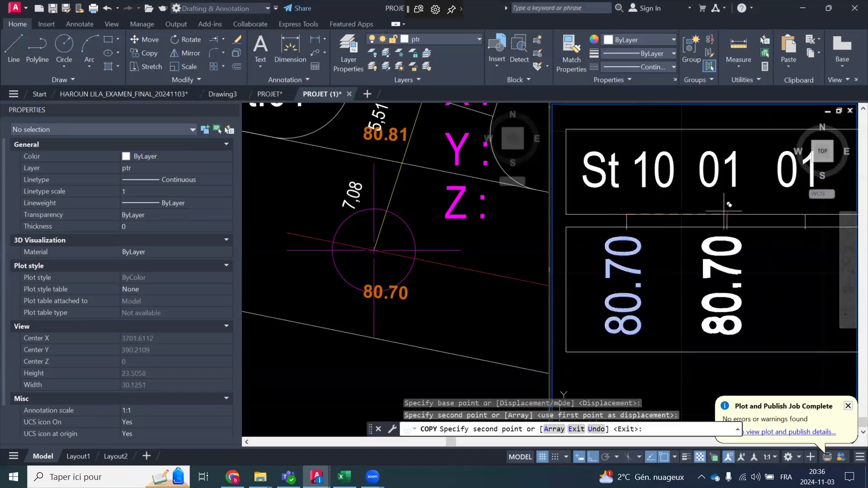
pyautogui.press('Escape')
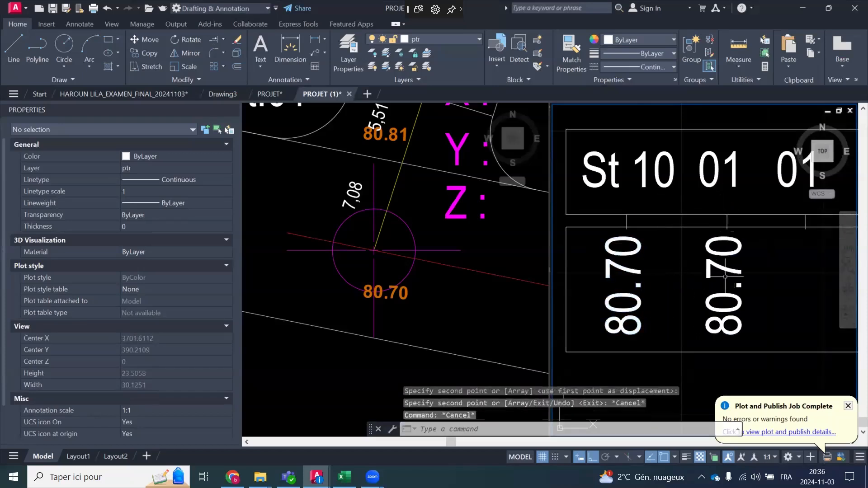
# Change the copied elevation under the first 01 to 80.81
pyautogui.click(731, 277)
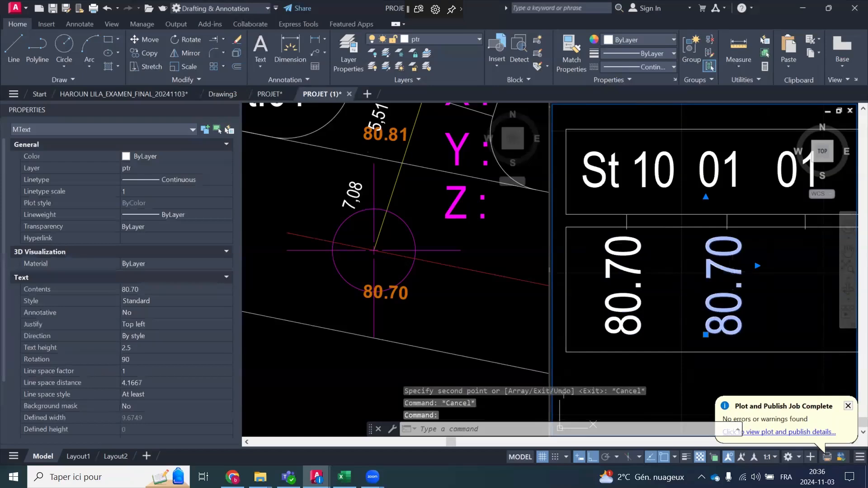
pyautogui.doubleClick(730, 276)
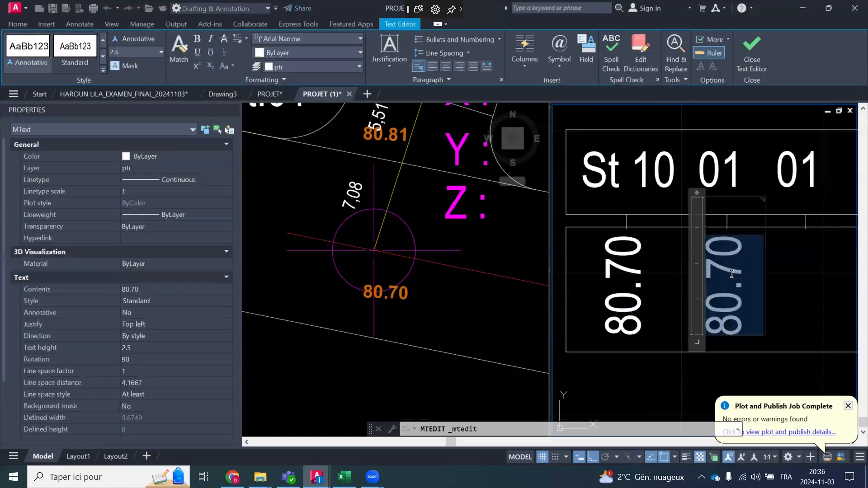
pyautogui.write('80')
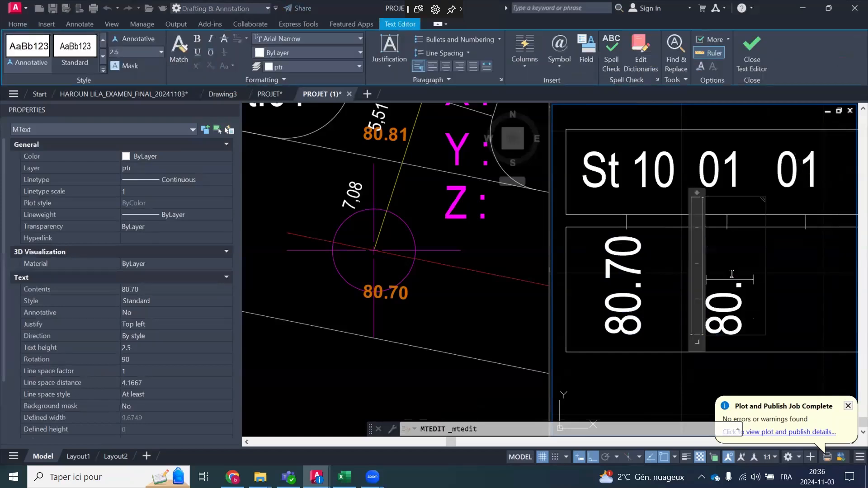
pyautogui.write('.8')
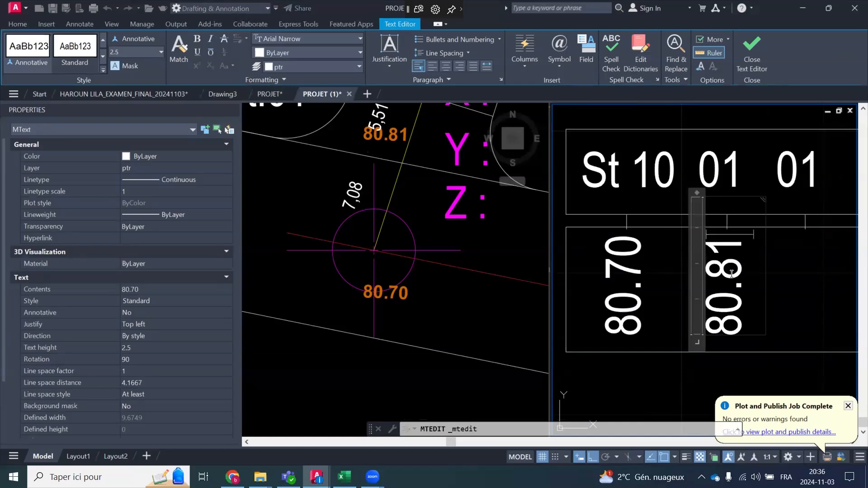
pyautogui.write('1')
pyautogui.click(671, 363)
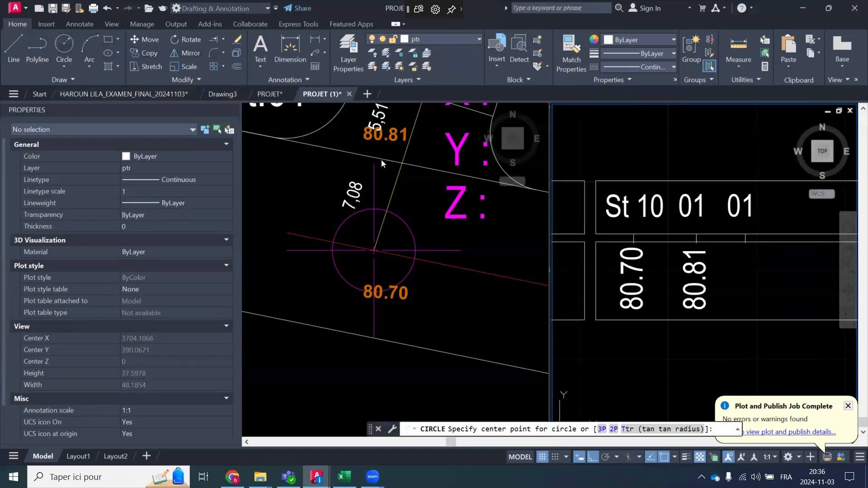
# Start a circle in the plan viewport near the 80.81 elevation, by the yellow line
pyautogui.click(409, 154)
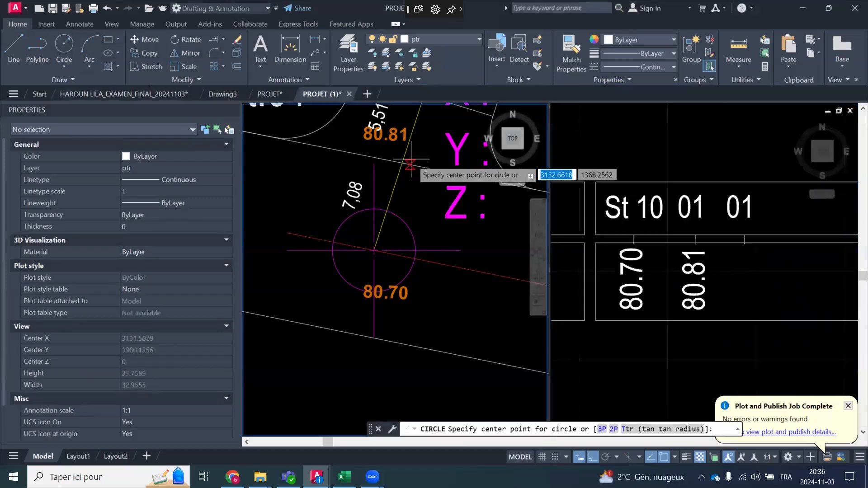
# Draw a small circle centred where the yellow line crosses the upper road edge near the 80.81 elevation
pyautogui.click(402, 162)
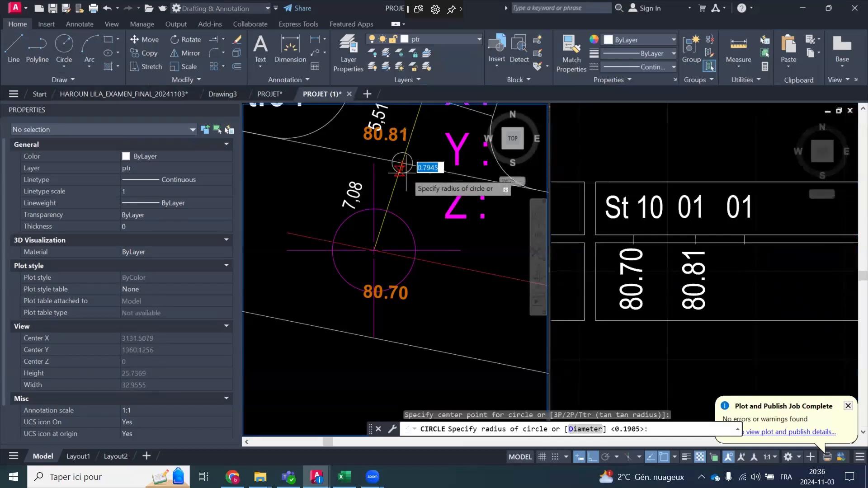
pyautogui.click(402, 164)
pyautogui.scroll(-5, 407, 188)
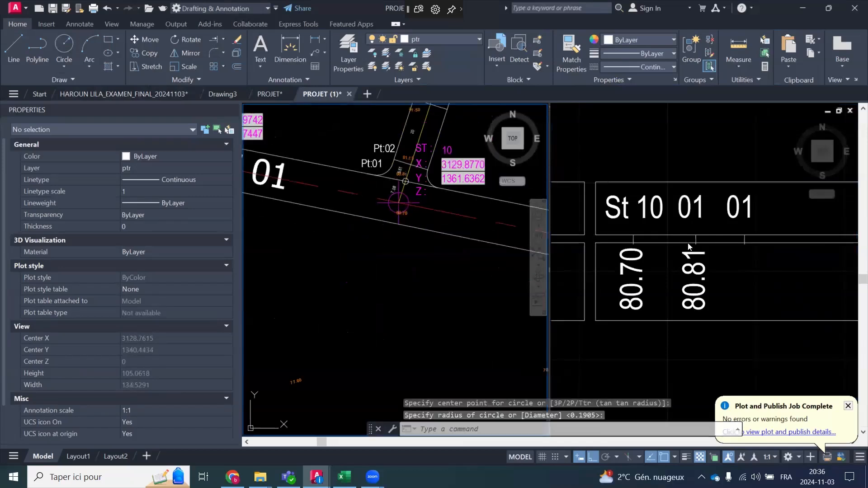
# Switch model space to a single viewport showing the REPÉRAGE and TN (m) table, and close the Properties palette
pyautogui.click(698, 361)
pyautogui.scroll(-3, 674, 318)
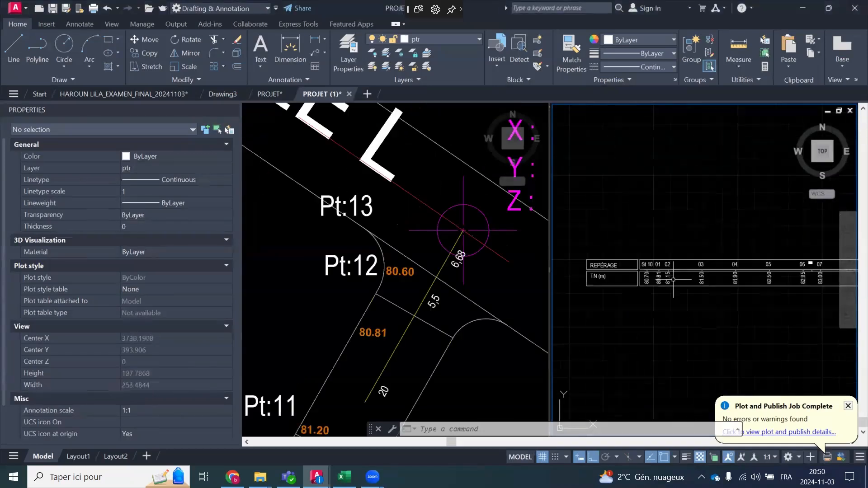
pyautogui.scroll(2, 664, 268)
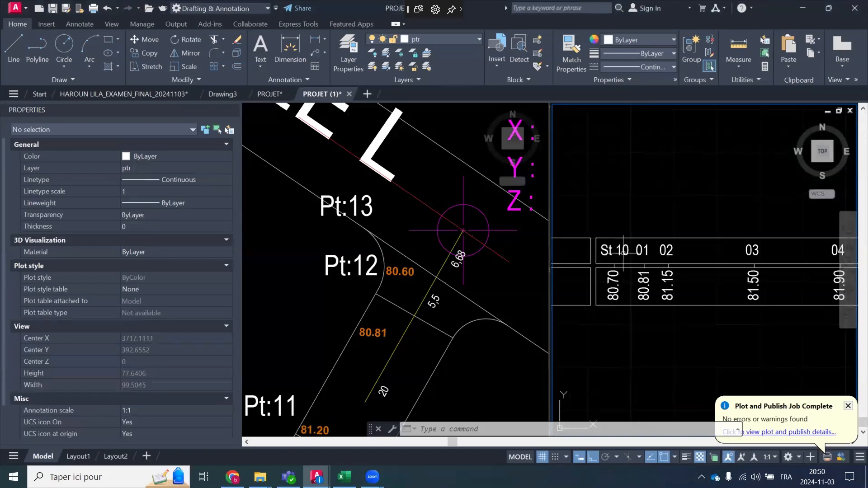
pyautogui.scroll(-4, 687, 266)
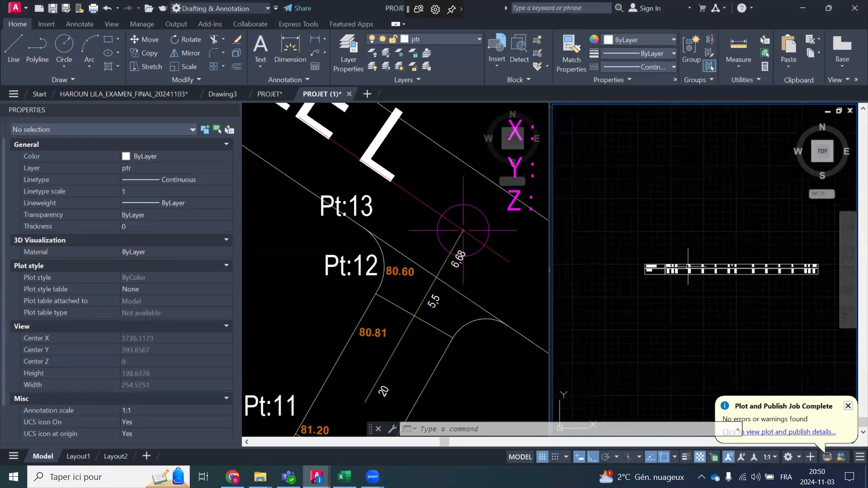
pyautogui.scroll(2, 792, 274)
pyautogui.scroll(-2, 687, 293)
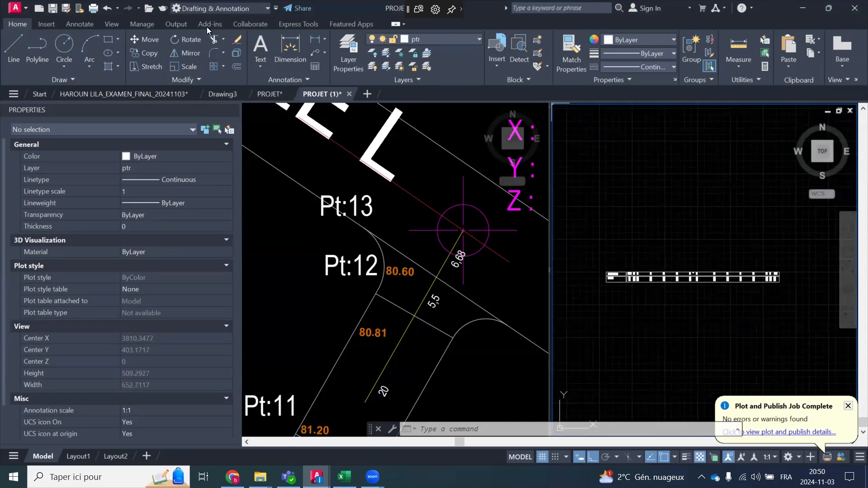
pyautogui.click(107, 25)
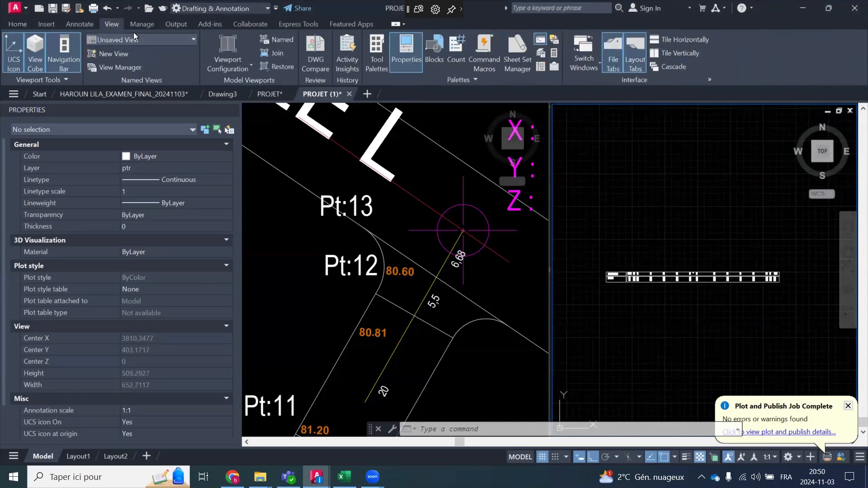
pyautogui.click(232, 67)
pyautogui.click(240, 88)
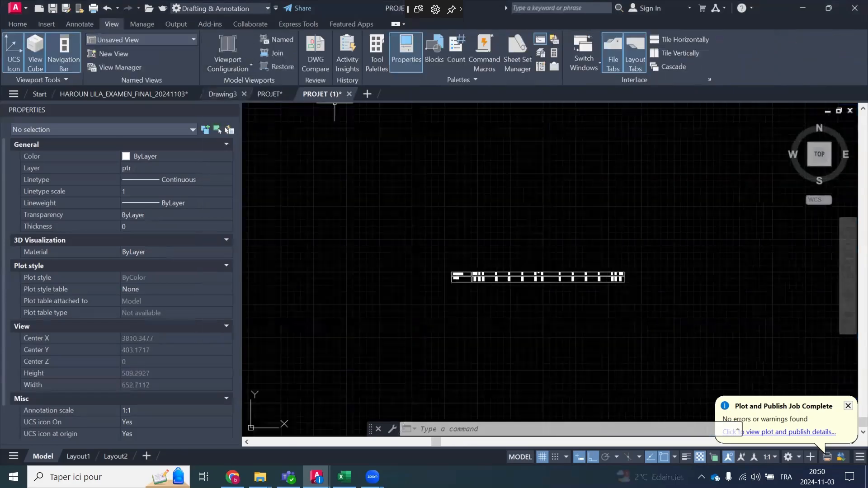
pyautogui.click(232, 110)
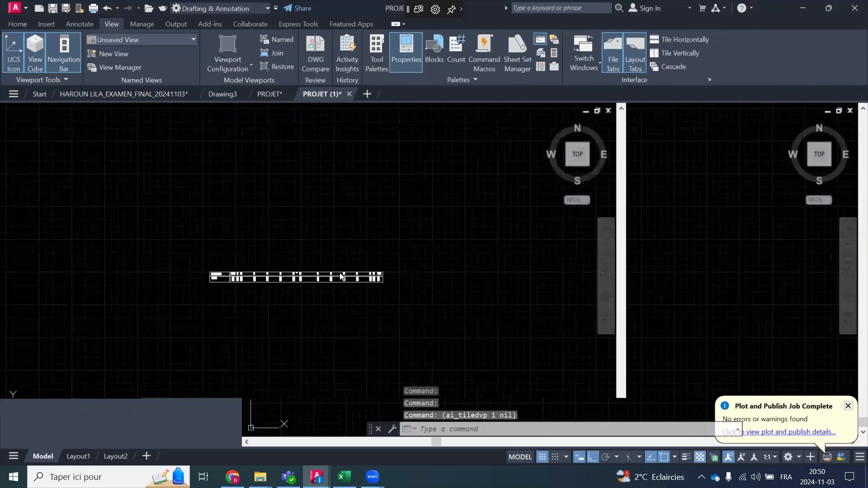
# Copy the whole TN (m) row directly below itself, using the lower-left corners of the REPÉRAGE and TN boxes as base and destination points
pyautogui.scroll(6, 381, 277)
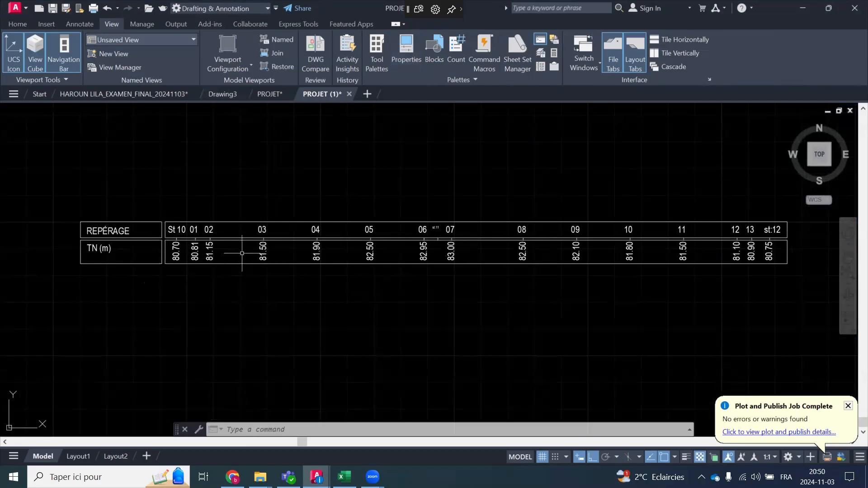
pyautogui.scroll(6, 799, 240)
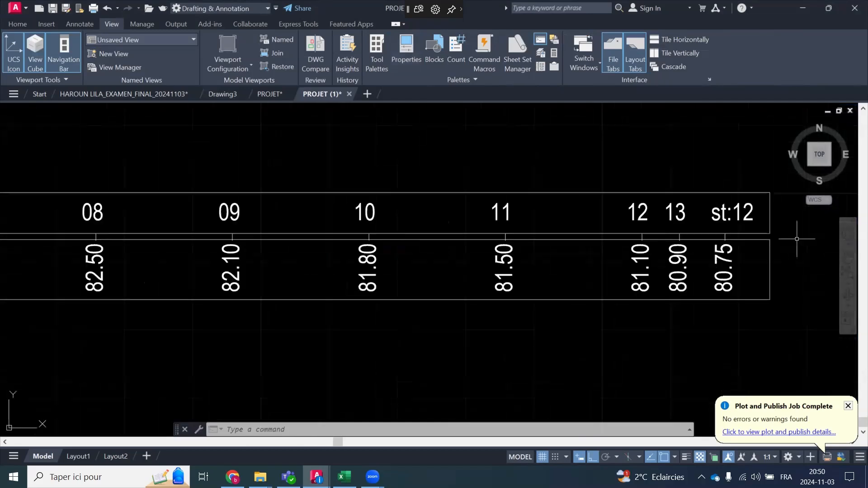
pyautogui.scroll(-6, 776, 237)
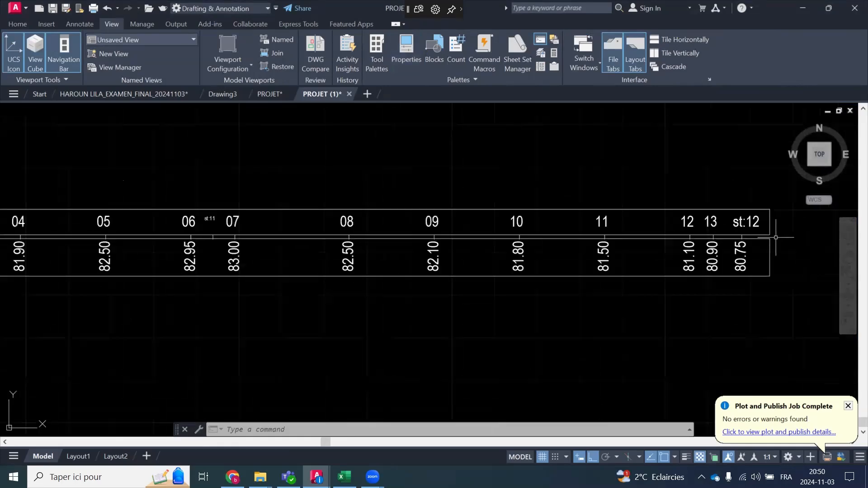
pyautogui.scroll(3, 80, 235)
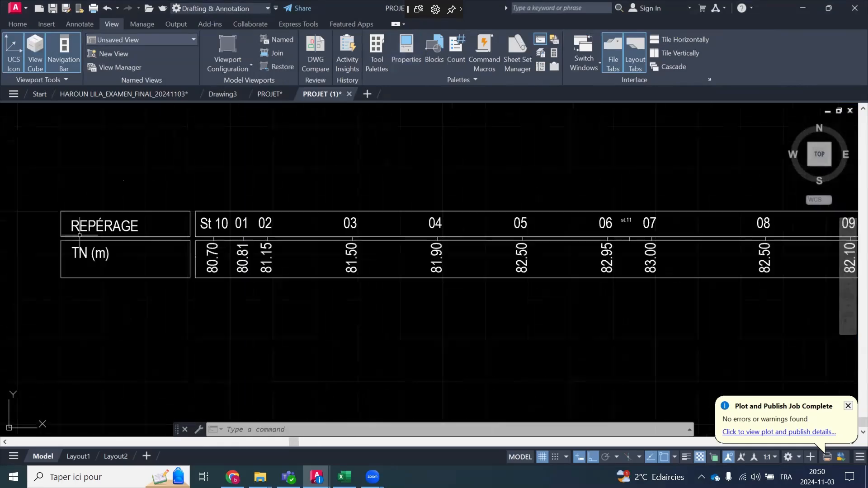
pyautogui.click(45, 237)
pyautogui.scroll(-2, 43, 242)
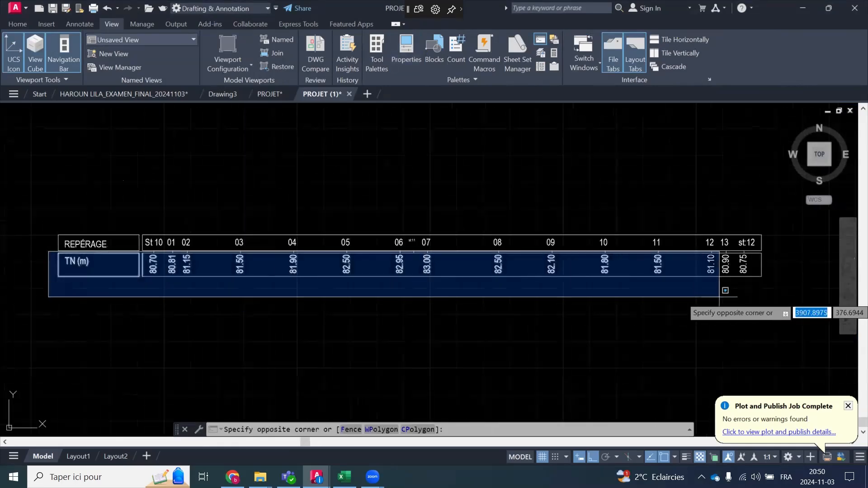
pyautogui.click(777, 298)
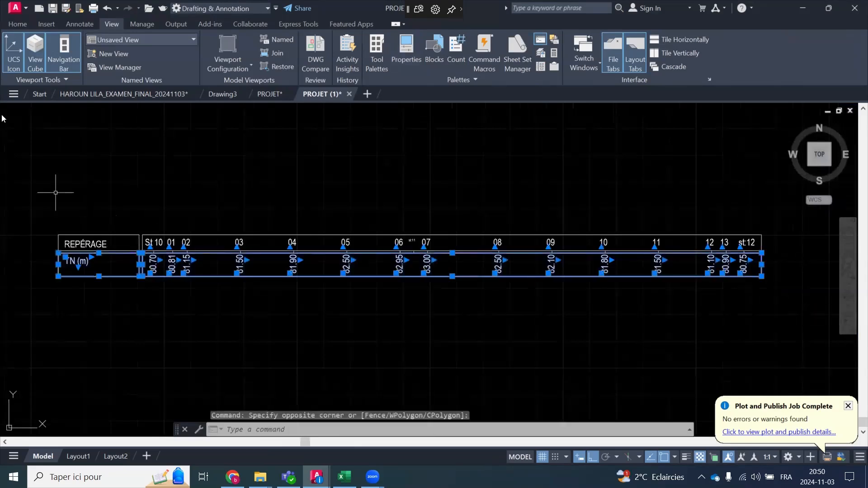
pyautogui.click(18, 24)
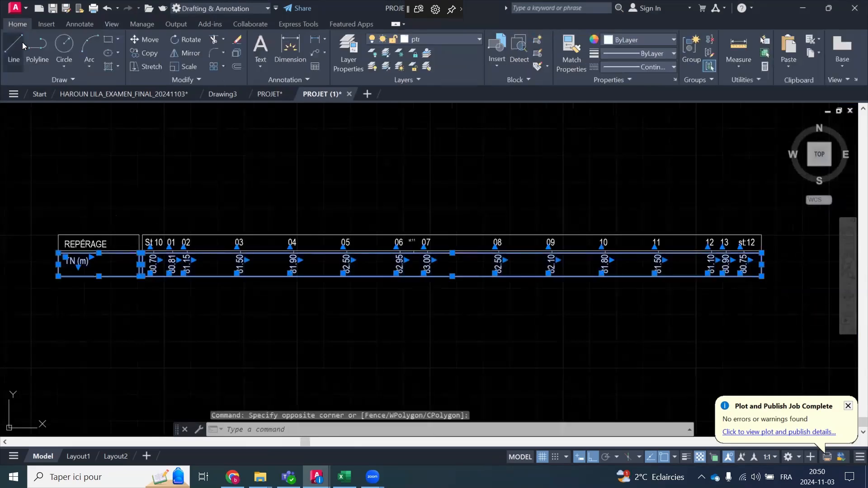
pyautogui.click(144, 53)
pyautogui.scroll(4, 26, 268)
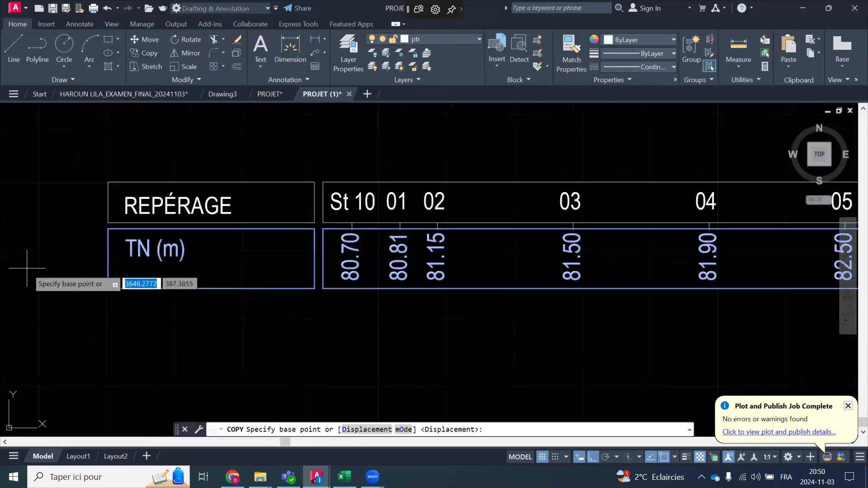
pyautogui.scroll(2, 98, 221)
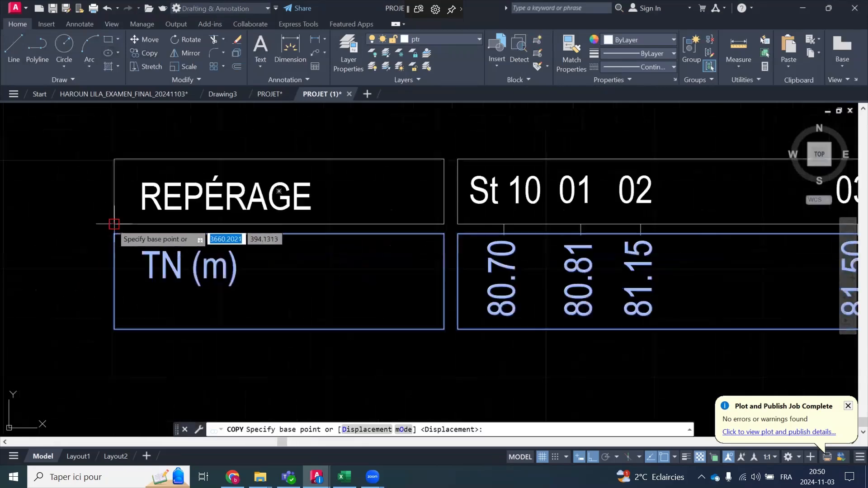
pyautogui.click(114, 223)
pyautogui.click(114, 330)
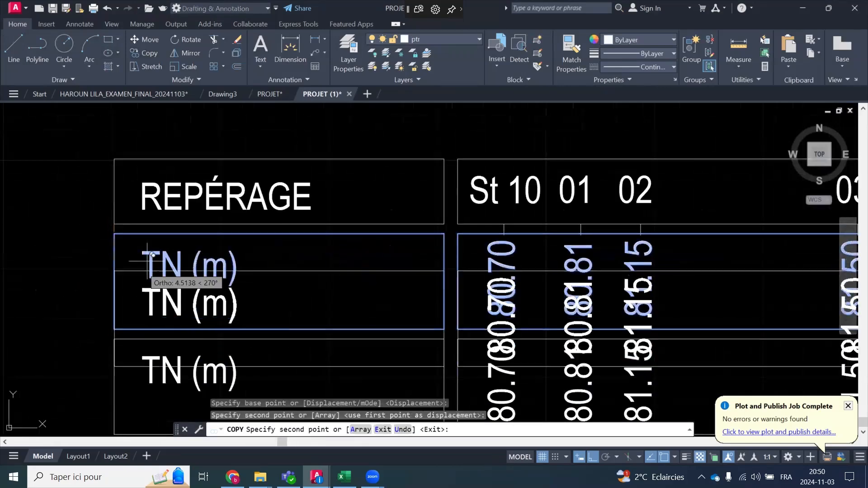
pyautogui.scroll(-2, 161, 252)
pyautogui.press('Escape')
pyautogui.press('Escape')
# Change the copied row's label to "CÔTES PROJET (m)"
pyautogui.click(185, 330)
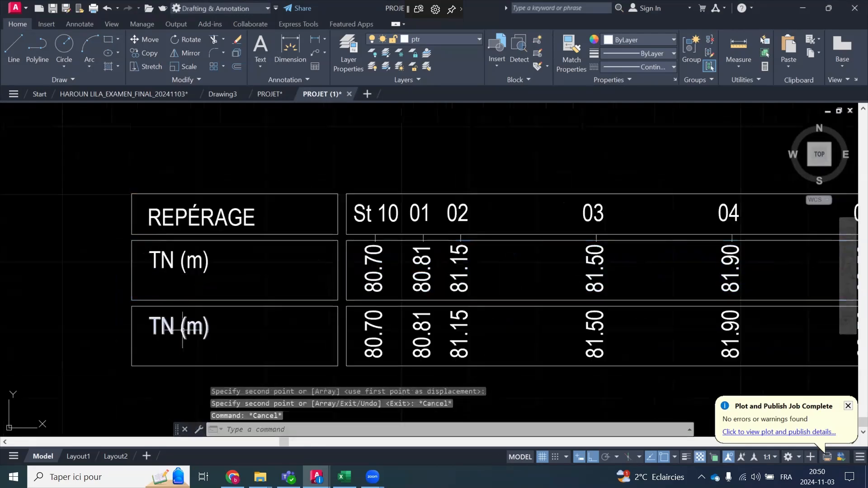
pyautogui.doubleClick(231, 329)
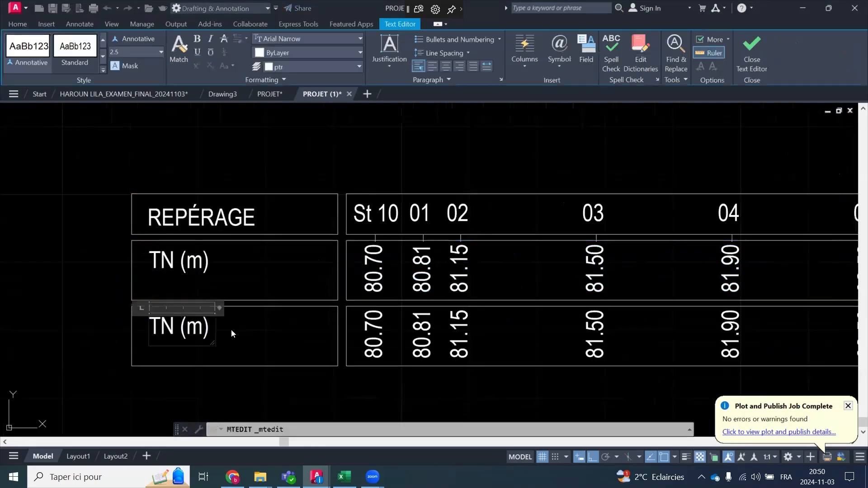
pyautogui.press('Left')
pyautogui.hotkey('shift', 'Left')
pyautogui.hotkey('shift', 'Left')
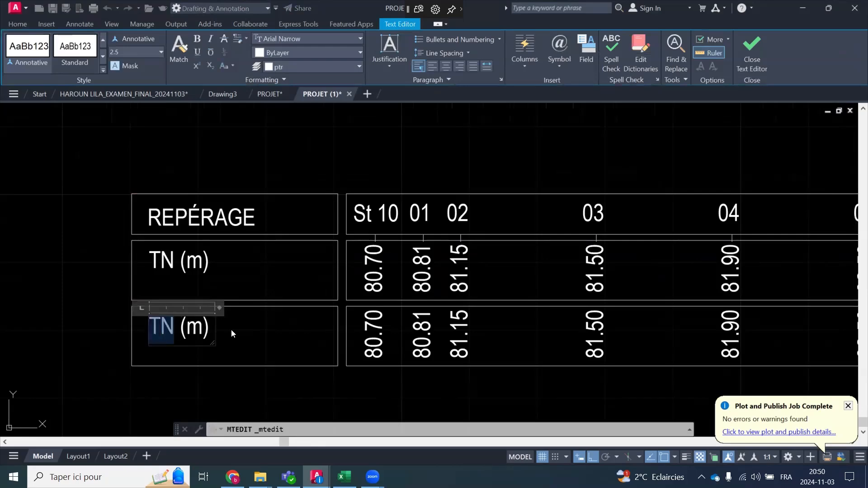
pyautogui.write('c')
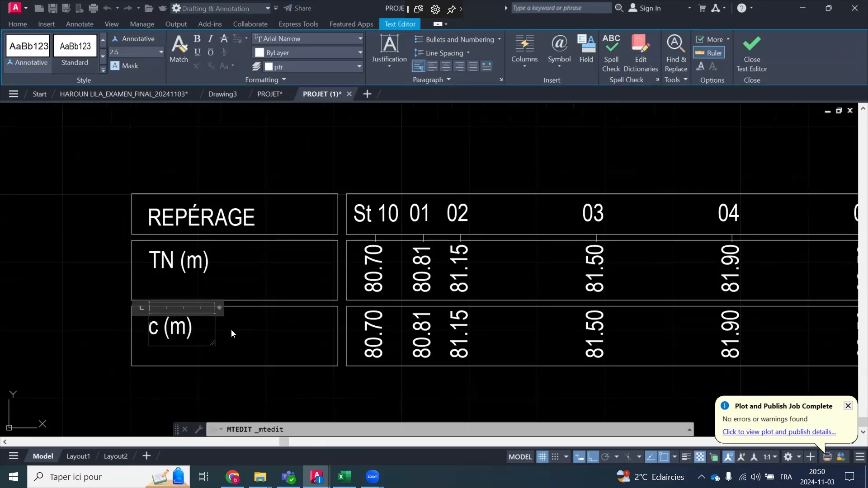
pyautogui.write('ÔTE')
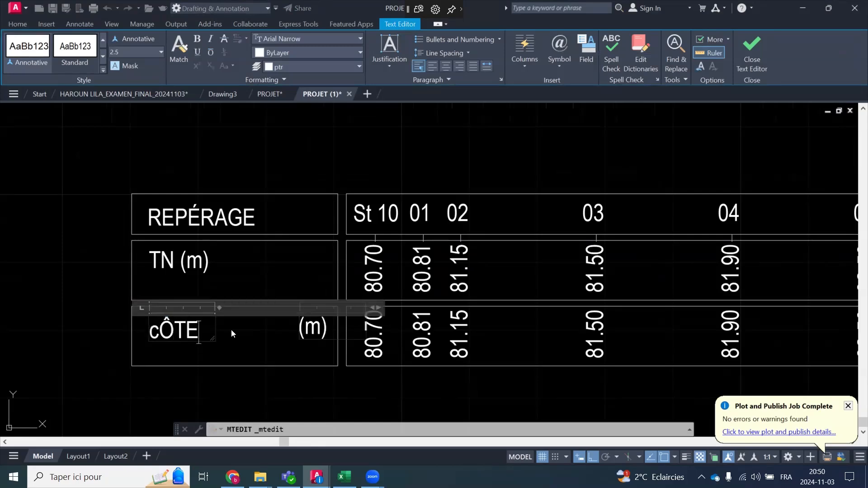
pyautogui.press('Left')
pyautogui.press('Left')
pyautogui.press('Left')
pyautogui.press('BackSpace')
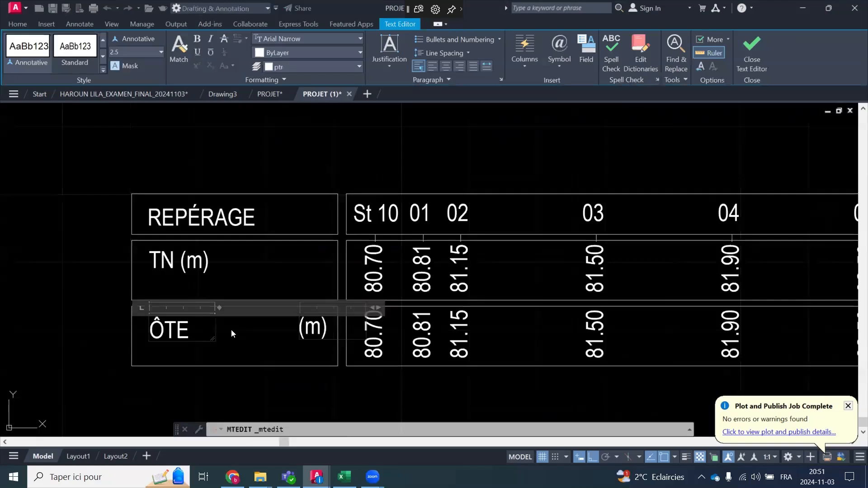
pyautogui.write('C')
pyautogui.press('Right')
pyautogui.press('Right')
pyautogui.press('Right')
pyautogui.write('S')
pyautogui.write('ROJET')
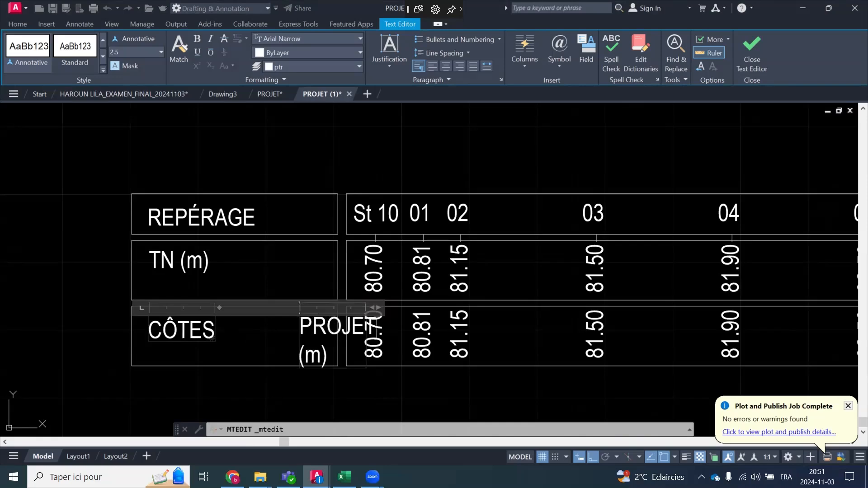
# Set the CÔTES PROJET (m) label to No Columns so it fits on one line, and finish the text edit
pyautogui.click(266, 368)
pyautogui.doubleClick(202, 323)
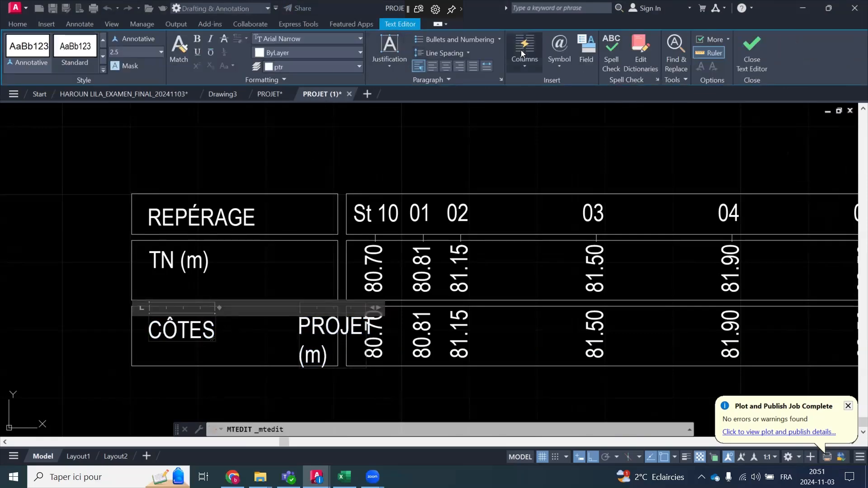
pyautogui.click(524, 61)
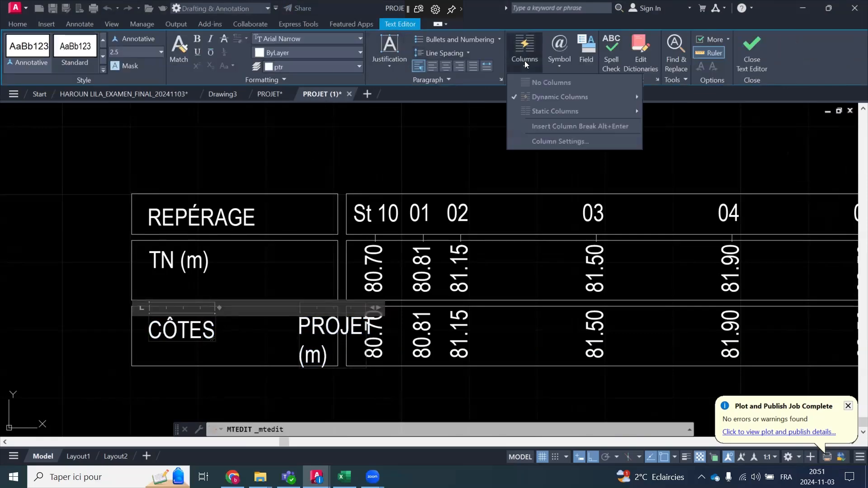
pyautogui.click(547, 83)
pyautogui.click(300, 228)
# Set the colour of all elevation values in the TN (m) row, from St 10 to st:12, to dark green (19,103,52)
pyautogui.scroll(-4, 296, 223)
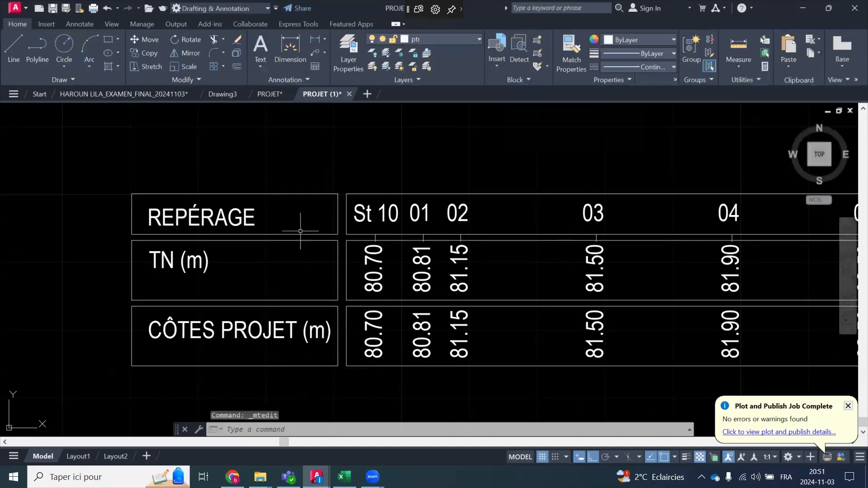
pyautogui.scroll(4, 380, 235)
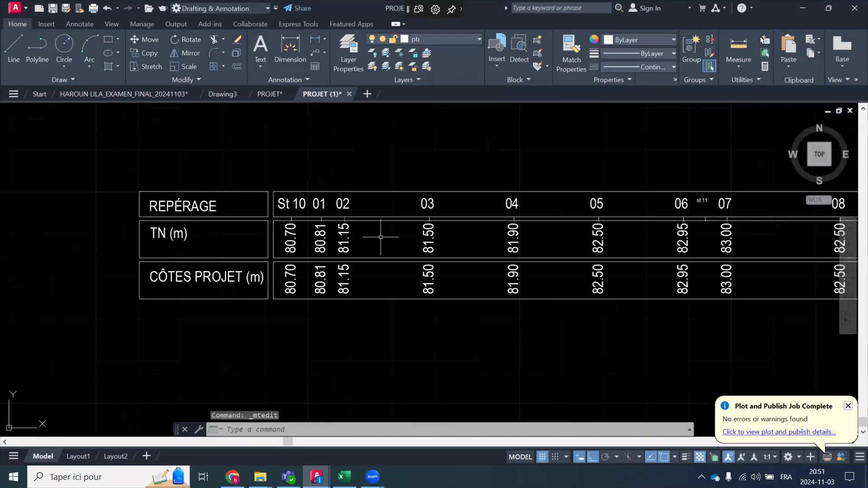
pyautogui.click(369, 241)
pyautogui.click(234, 245)
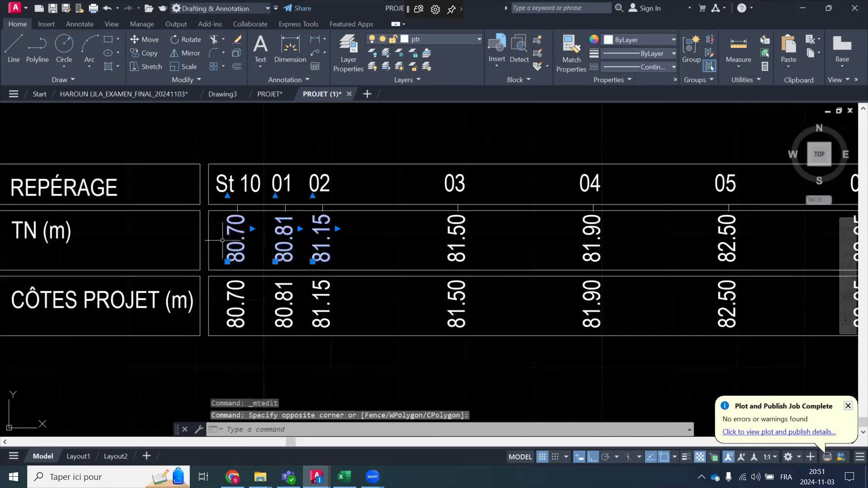
pyautogui.scroll(-8, 206, 206)
pyautogui.scroll(10, 440, 214)
pyautogui.click(461, 211)
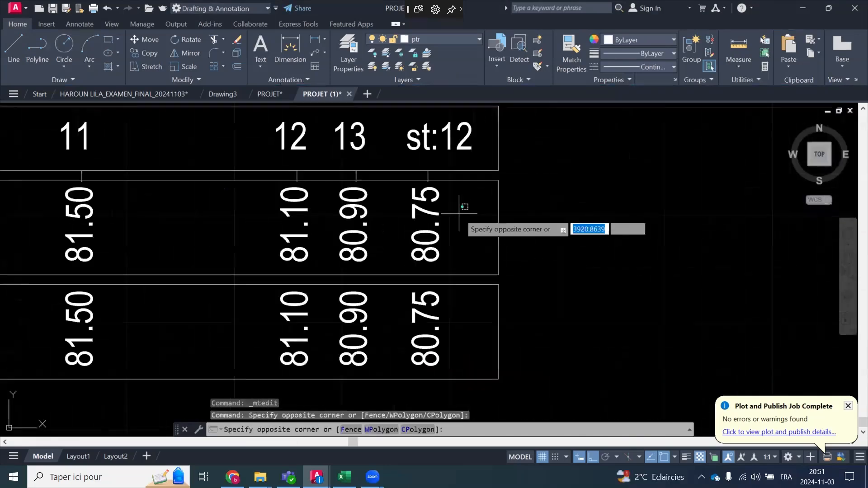
pyautogui.scroll(-6, 460, 211)
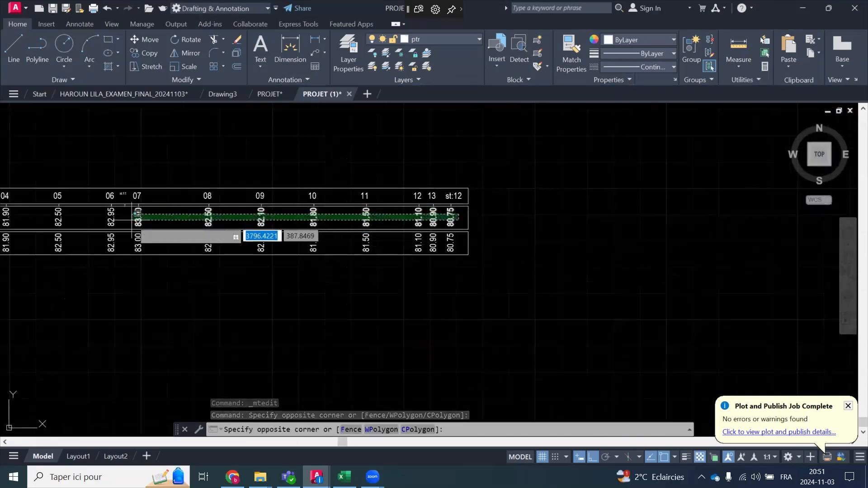
pyautogui.click(141, 213)
pyautogui.scroll(-4, 528, 241)
pyautogui.scroll(5, 377, 240)
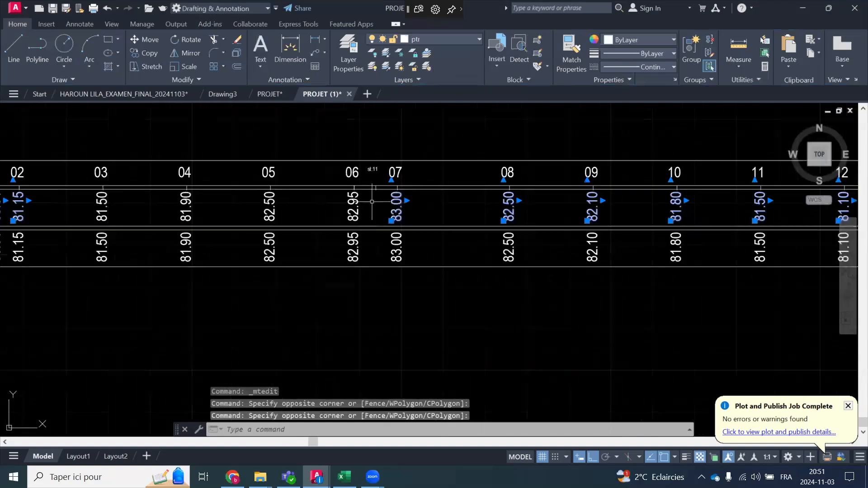
pyautogui.click(372, 201)
pyautogui.click(68, 217)
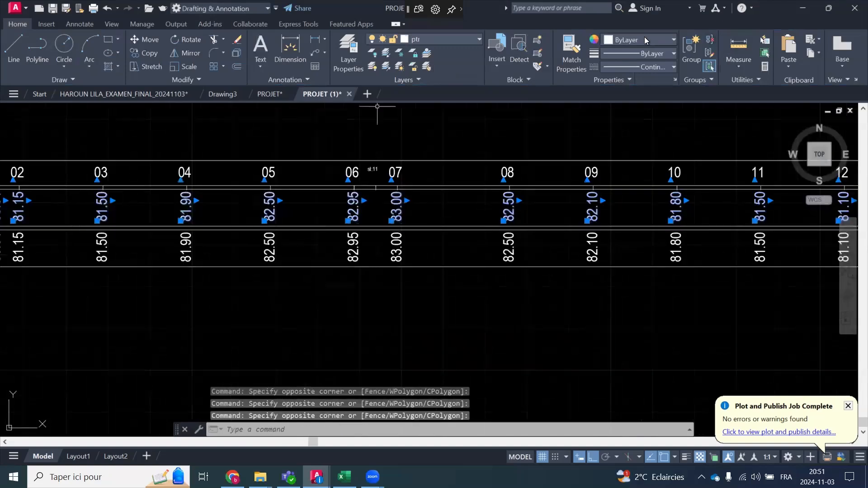
pyautogui.click(628, 40)
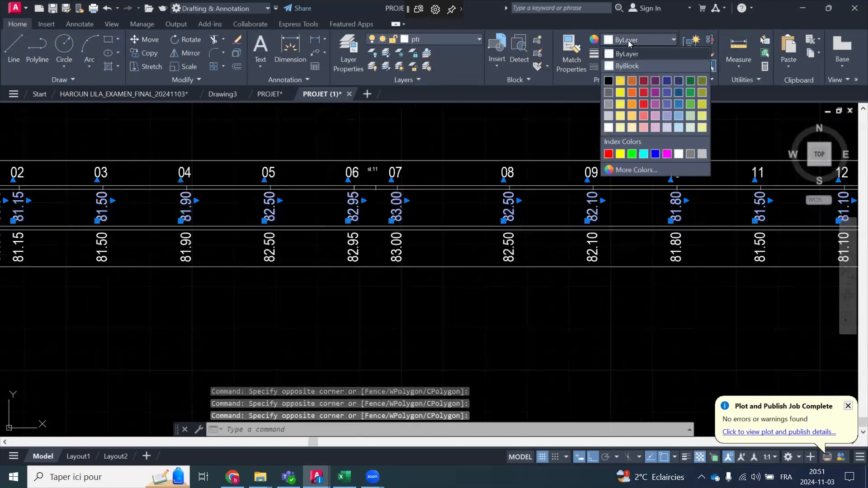
pyautogui.click(611, 153)
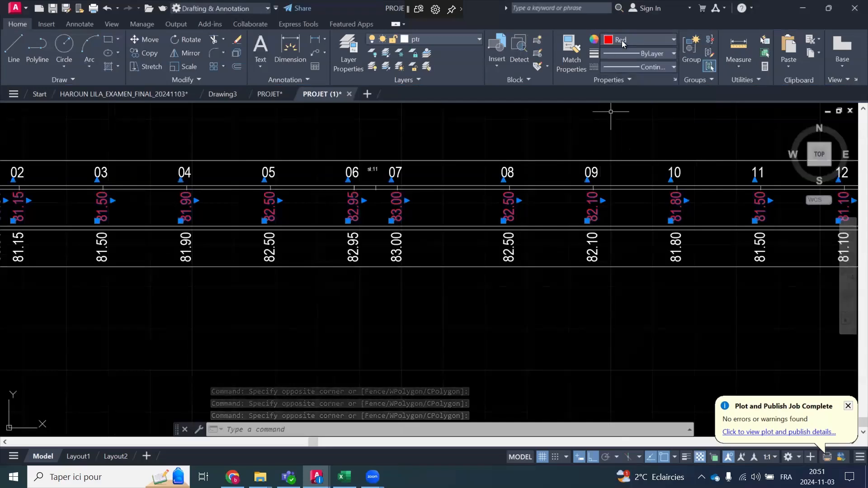
pyautogui.click(622, 40)
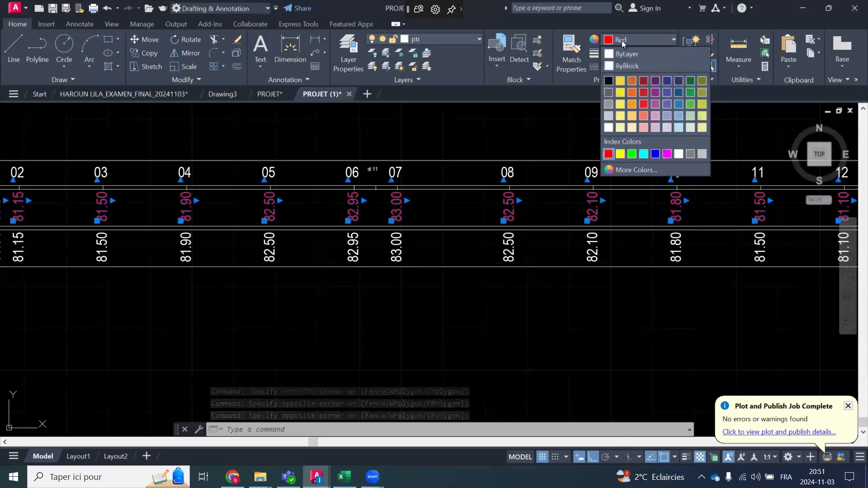
pyautogui.click(690, 81)
pyautogui.scroll(-4, 461, 249)
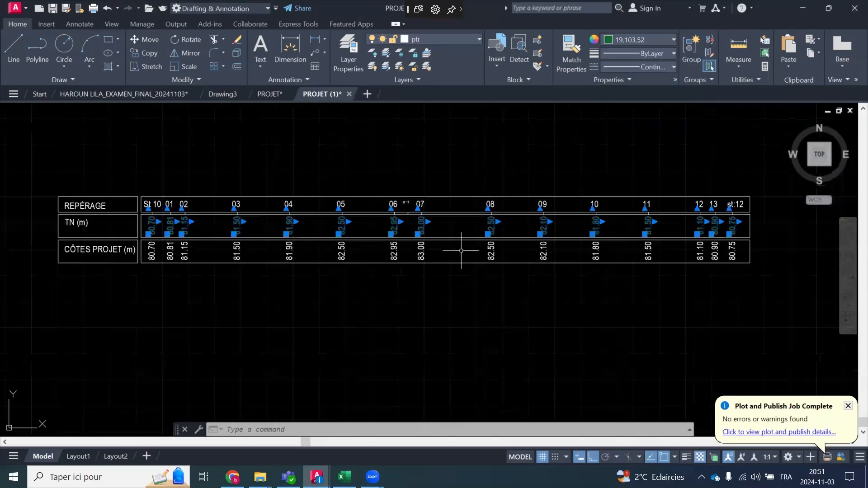
pyautogui.press('Escape')
# Set the colour of the CÔTES PROJET (m) values from St 10 to 07 to Red
pyautogui.scroll(6, 620, 249)
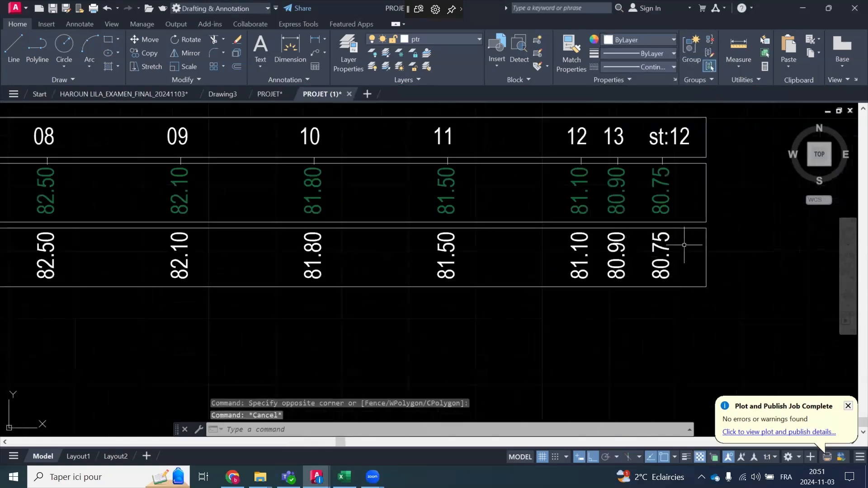
pyautogui.scroll(-5, 684, 244)
pyautogui.click(684, 245)
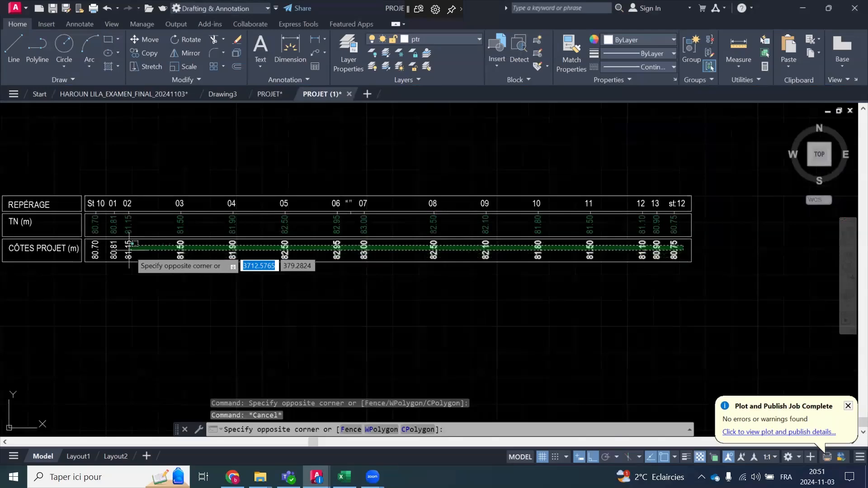
pyautogui.scroll(5, 129, 244)
pyautogui.click(95, 255)
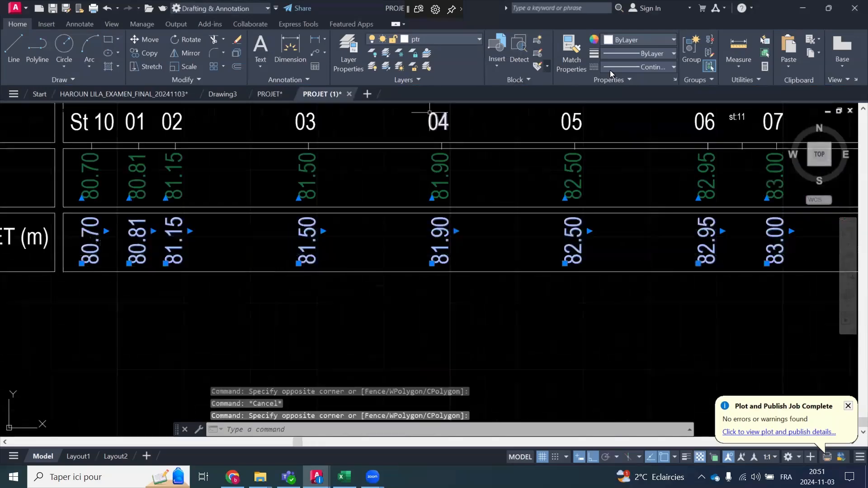
pyautogui.click(653, 42)
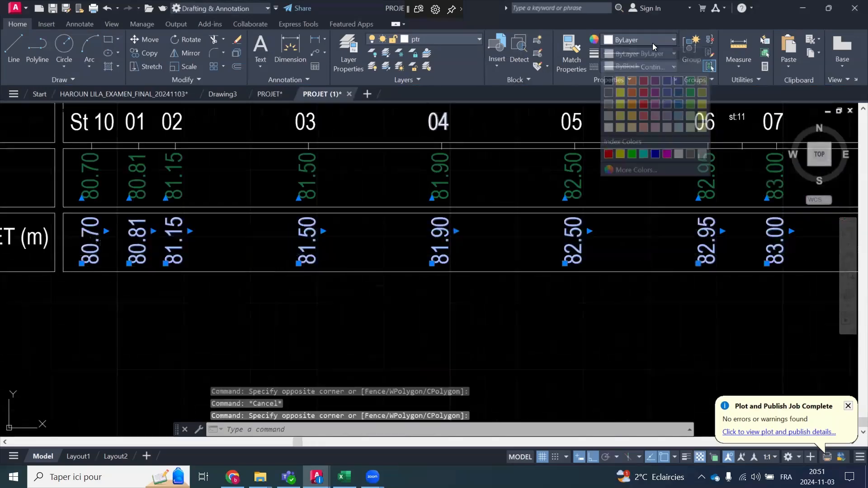
pyautogui.click(607, 155)
pyautogui.press('Escape')
pyautogui.scroll(-3, 444, 290)
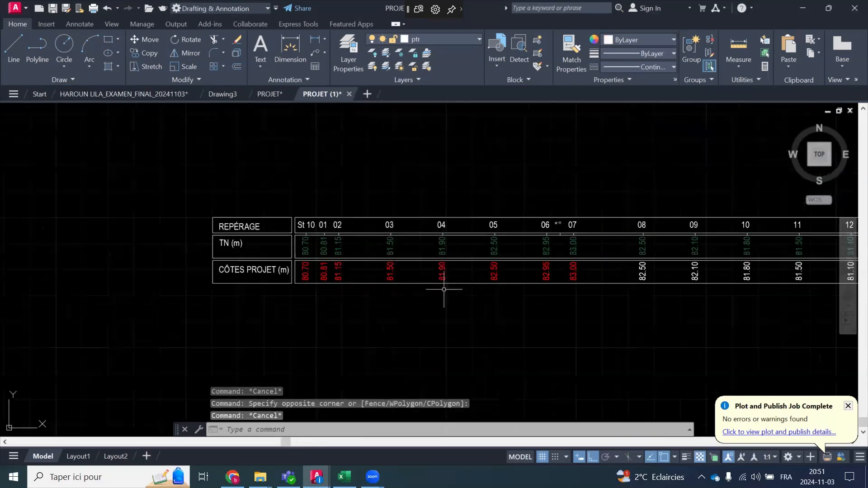
# Set the colour of the remaining CÔTES PROJET (m) values, from 08 to st:12, to Red
pyautogui.scroll(-2, 383, 261)
pyautogui.scroll(4, 752, 285)
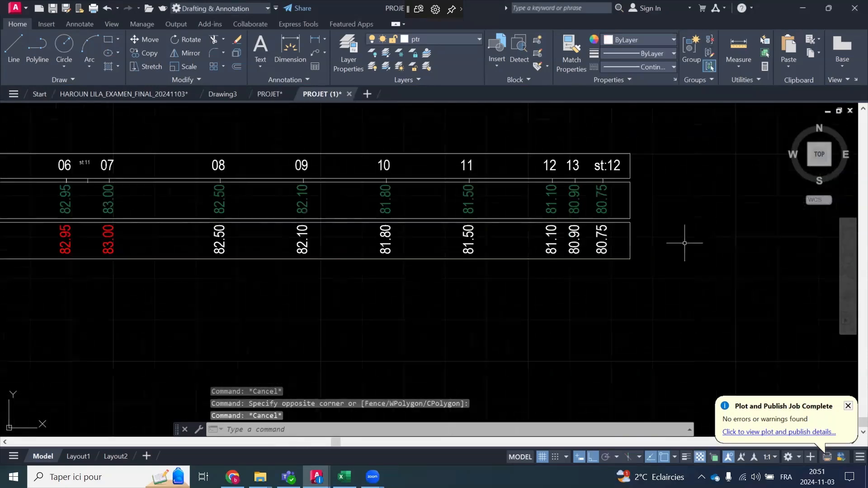
pyautogui.click(612, 230)
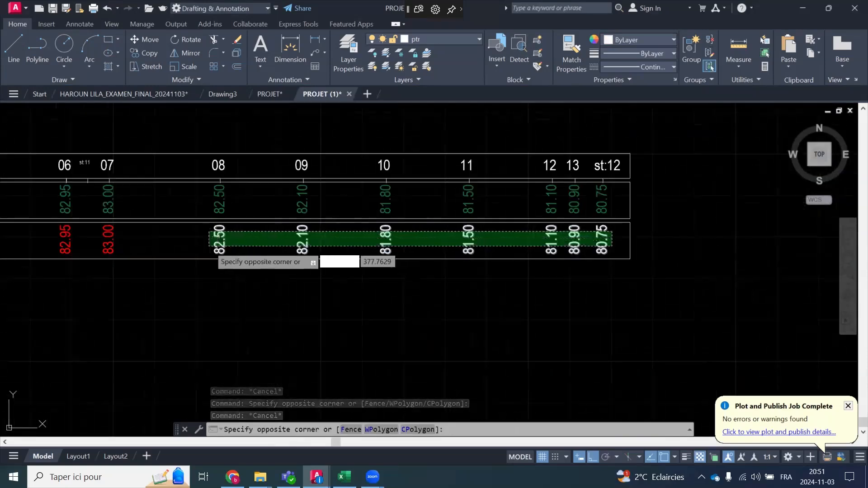
pyautogui.click(192, 268)
pyautogui.click(628, 39)
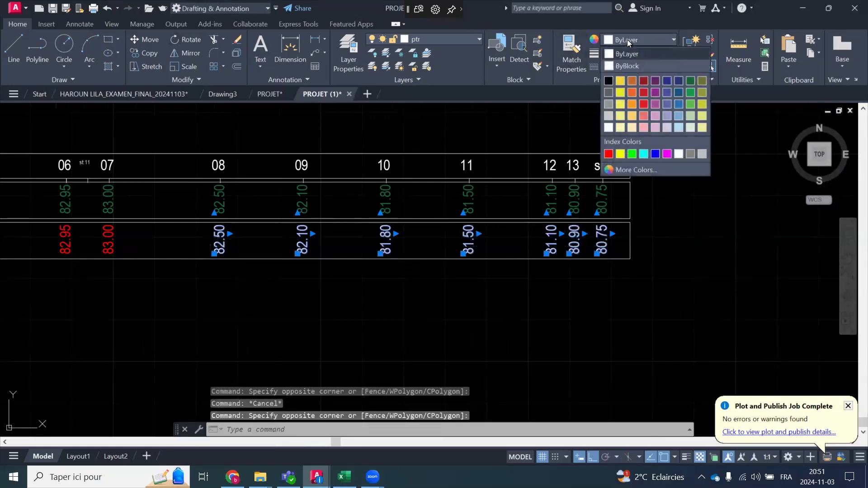
pyautogui.click(607, 156)
pyautogui.scroll(-5, 678, 242)
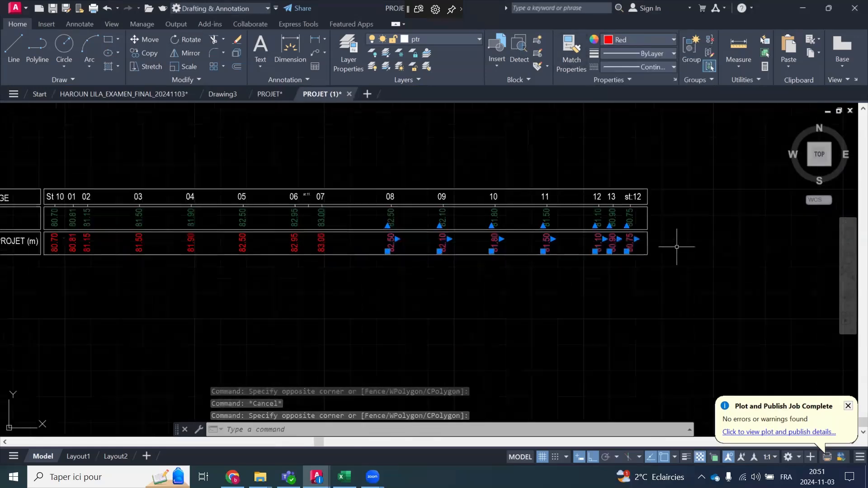
pyautogui.press('Escape')
pyautogui.scroll(2, 270, 257)
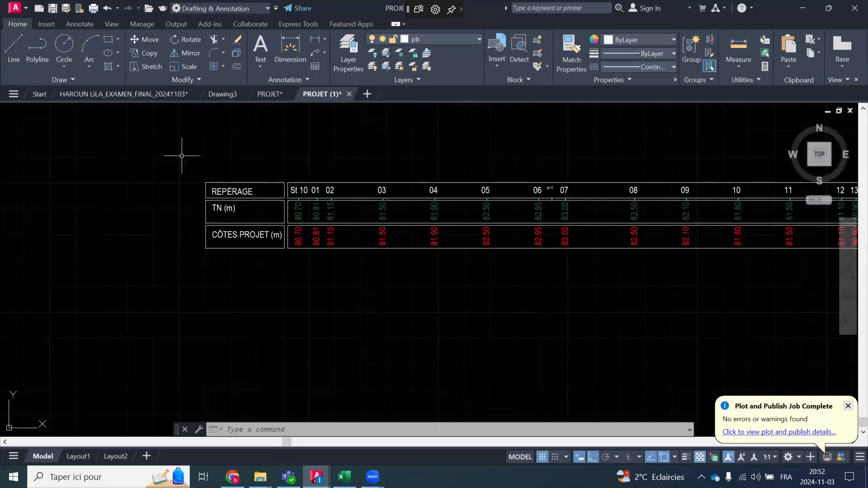
pyautogui.scroll(-2, 182, 156)
pyautogui.scroll(4, 700, 181)
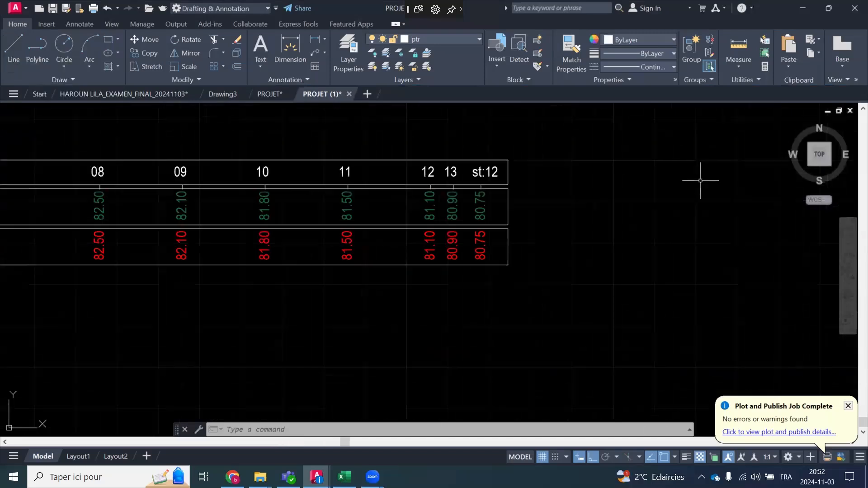
pyautogui.click(554, 144)
pyautogui.scroll(-4, 565, 147)
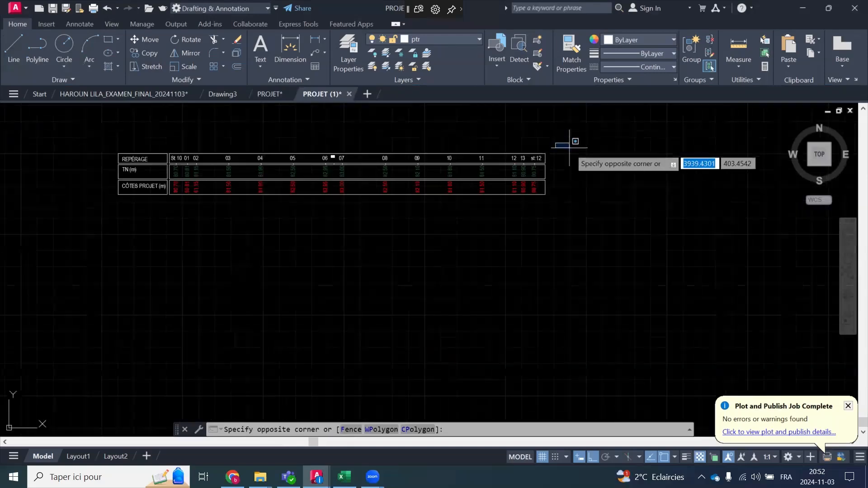
pyautogui.scroll(2, 80, 145)
pyautogui.press('Escape')
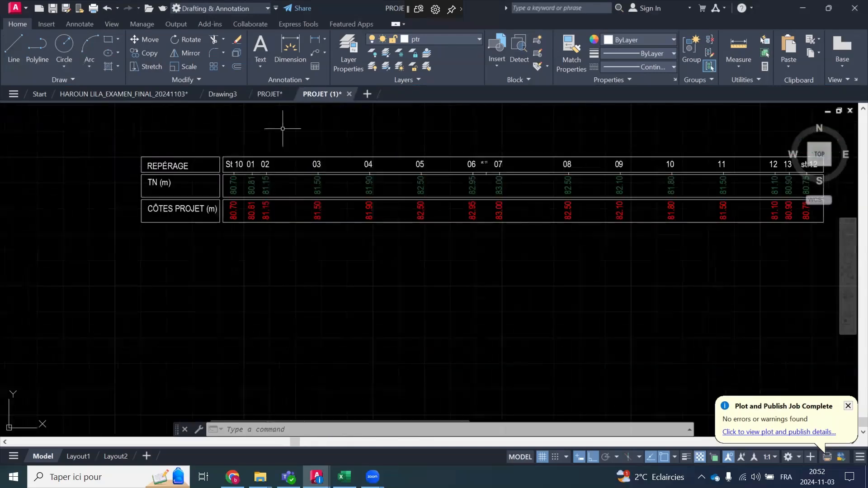
pyautogui.scroll(4, 173, 158)
pyautogui.click(207, 129)
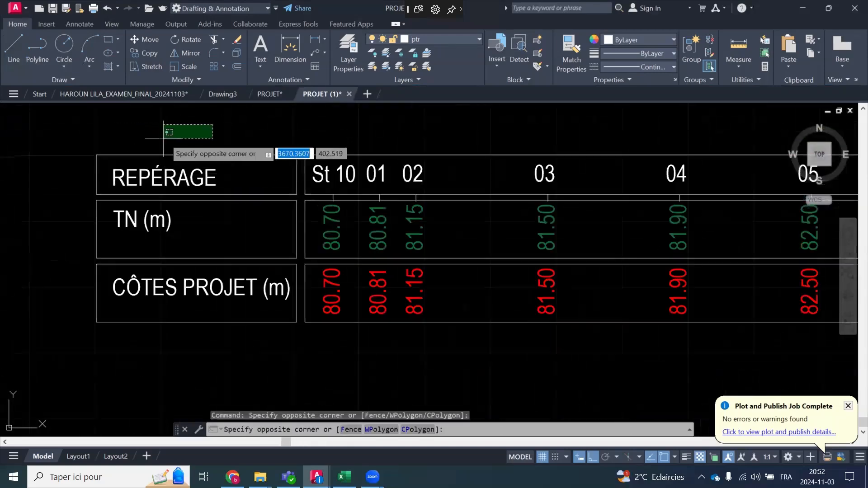
pyautogui.click(180, 117)
pyautogui.scroll(-4, 157, 186)
pyautogui.scroll(6, 678, 226)
# Copy the whole CÔTES PROJET (m) row directly below itself, using the lower-left corners of the TN and CÔTES PROJET label boxes as base and destination points
pyautogui.click(635, 230)
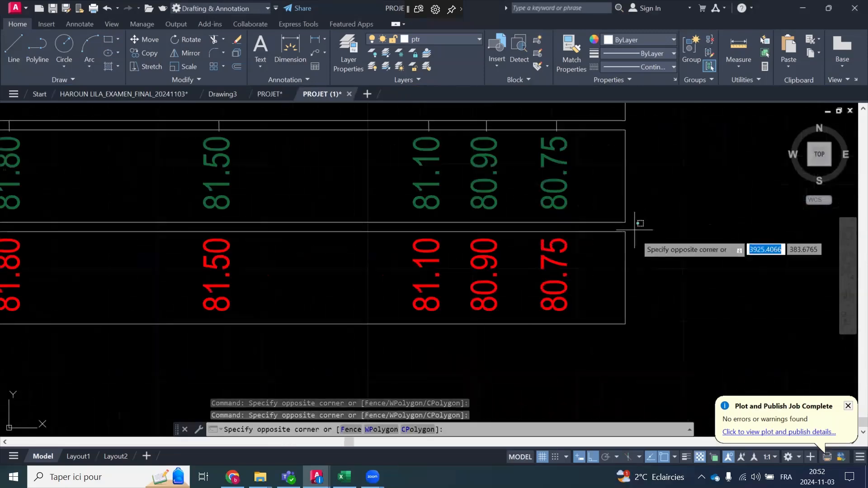
pyautogui.scroll(-3, 635, 230)
pyautogui.scroll(-3, 585, 294)
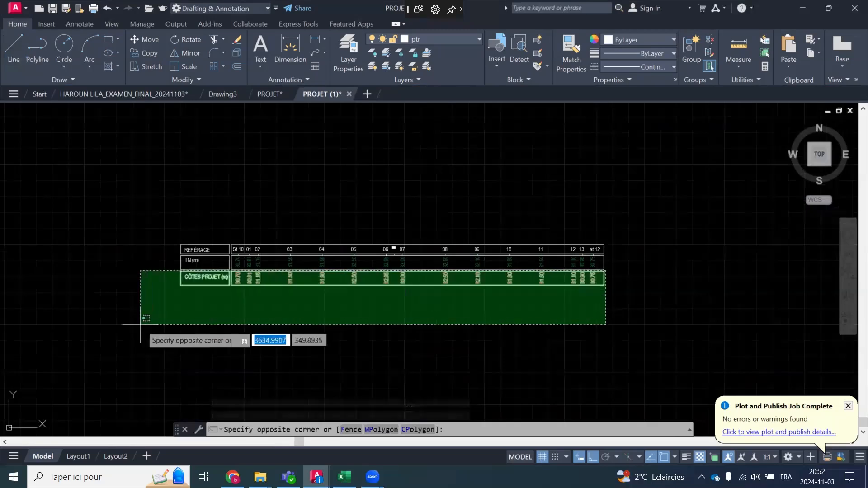
pyautogui.click(149, 312)
pyautogui.click(132, 53)
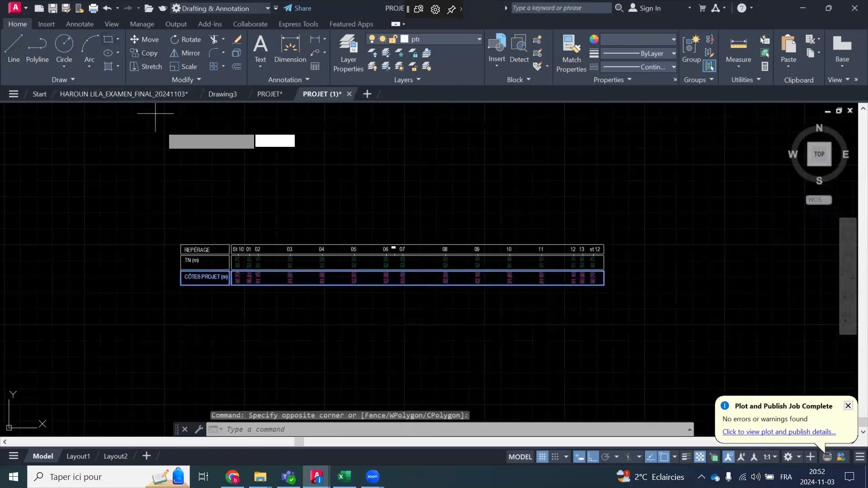
pyautogui.scroll(8, 144, 266)
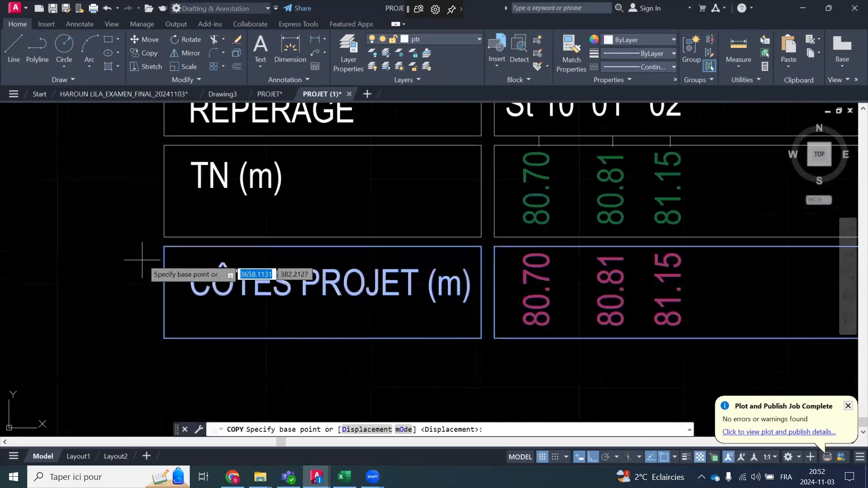
pyautogui.click(164, 236)
pyautogui.click(167, 335)
pyautogui.press('Escape')
# Replace the label of the newly copied bottom row with "DIST- PART- CUM" and finish the text edit
pyautogui.scroll(-2, 321, 278)
pyautogui.scroll(2, 322, 278)
pyautogui.click(312, 314)
pyautogui.doubleClick(331, 324)
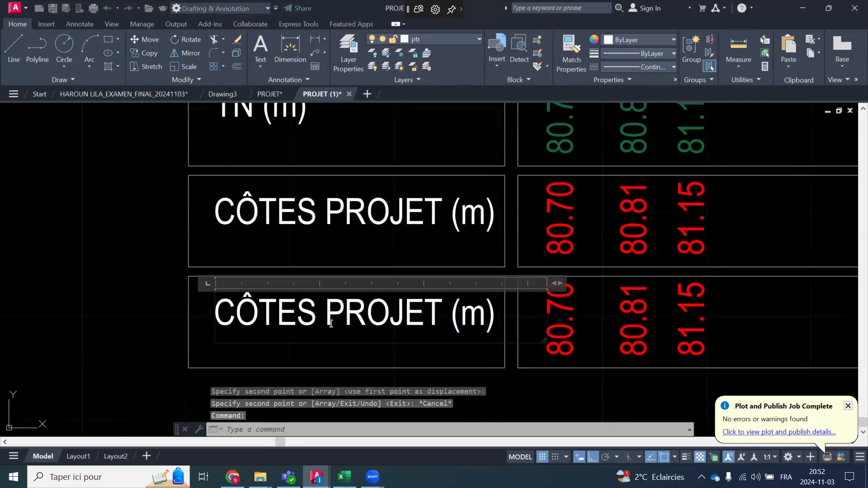
pyautogui.hotkey('ctrl', 'a')
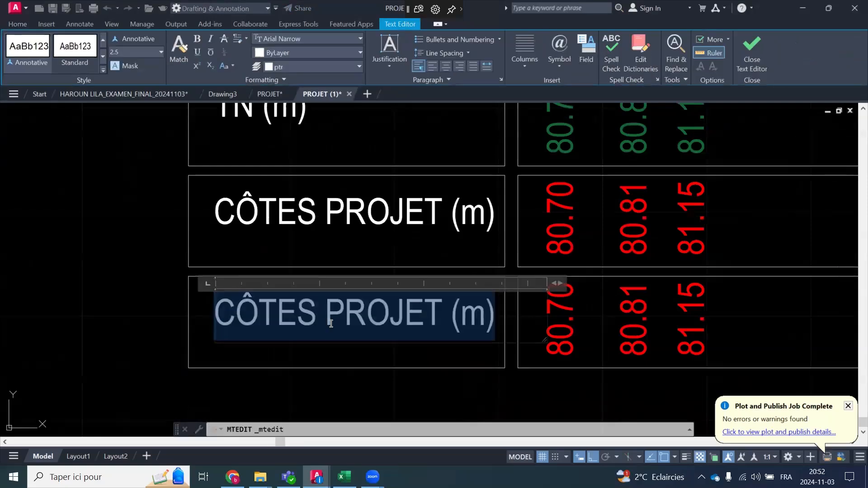
pyautogui.write('DIST- PART- CUM')
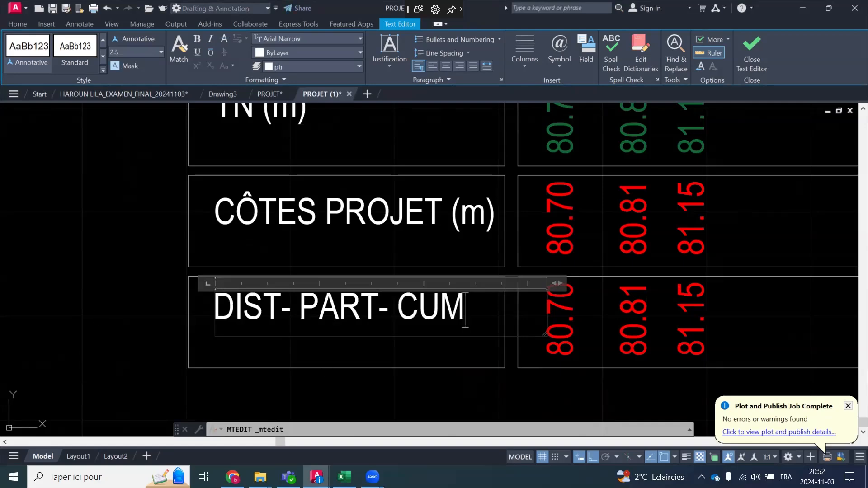
pyautogui.click(226, 287)
# Delete all the red elevation values copied into the DIST- PART- CUM row, from St 10 to st:12
pyautogui.scroll(-6, 226, 278)
pyautogui.scroll(-2, 337, 280)
pyautogui.scroll(2, 620, 285)
pyautogui.scroll(4, 727, 281)
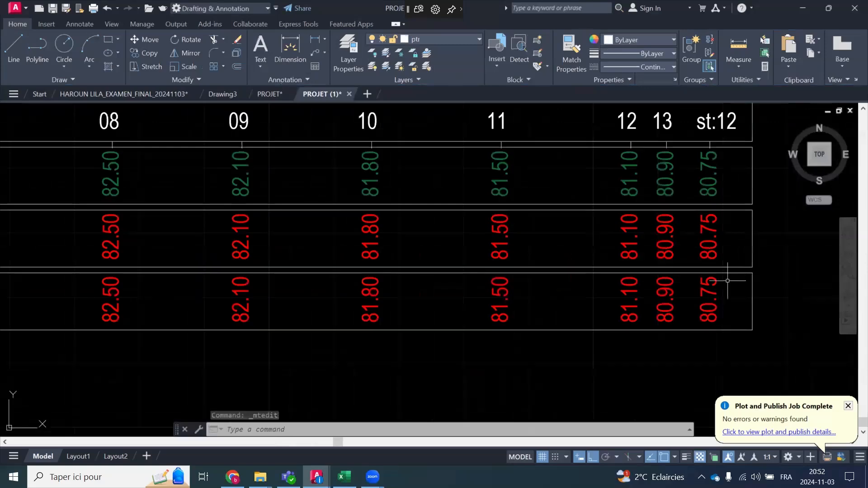
pyautogui.click(728, 280)
pyautogui.scroll(-1, 727, 284)
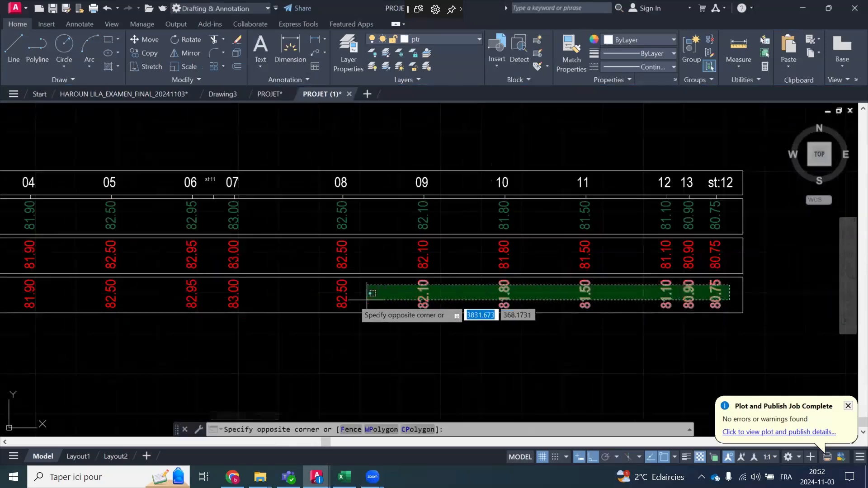
pyautogui.click(261, 294)
pyautogui.scroll(-4, 487, 316)
pyautogui.scroll(5, 427, 311)
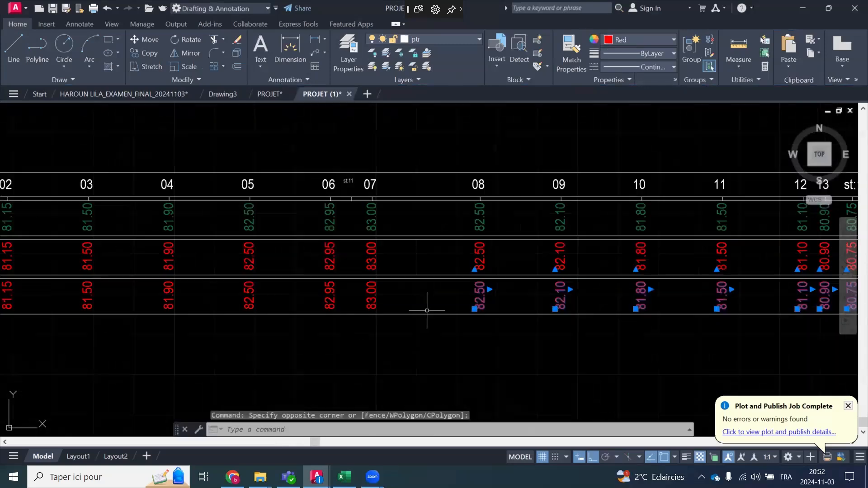
pyautogui.click(414, 287)
pyautogui.scroll(-2, 407, 289)
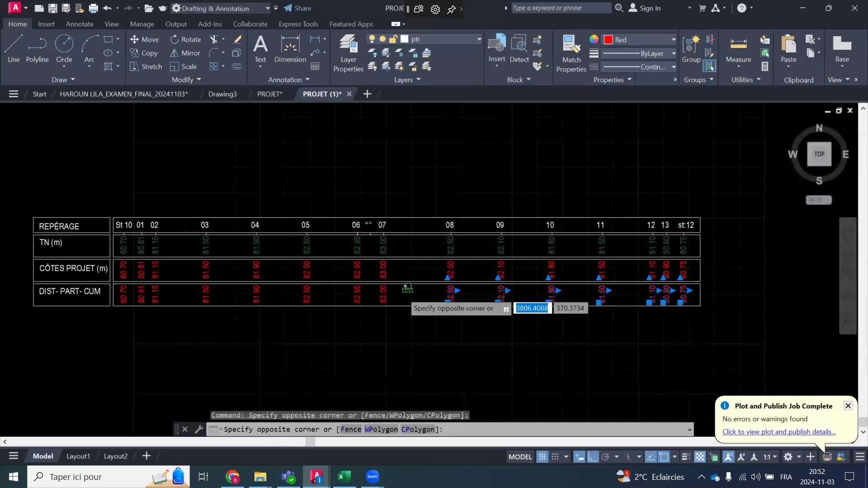
pyautogui.click(114, 293)
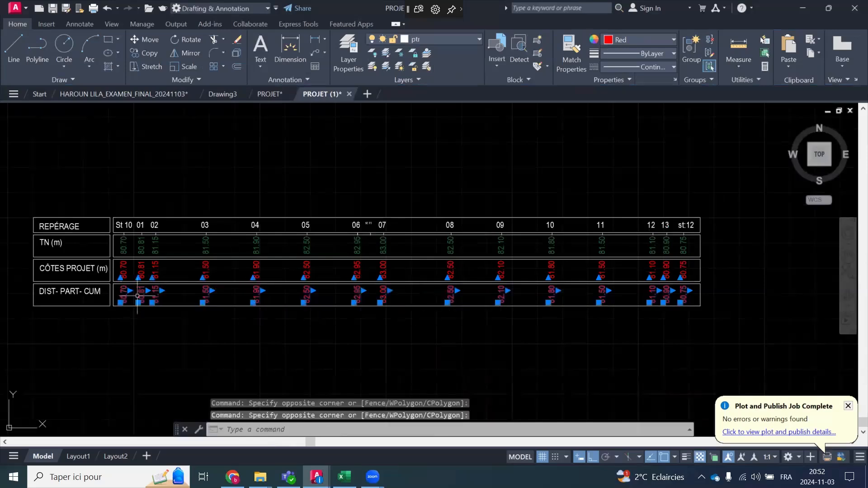
pyautogui.press('Delete')
# Copy the tick marks from 08 to st:12 beneath the REPÉRAGE row onto the top edge of the DIST- PART- CUM row
pyautogui.scroll(2, 95, 227)
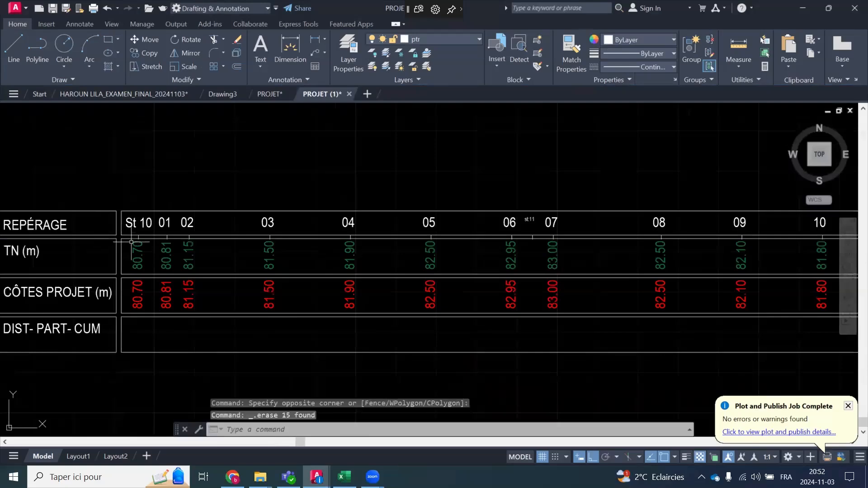
pyautogui.scroll(4, 143, 234)
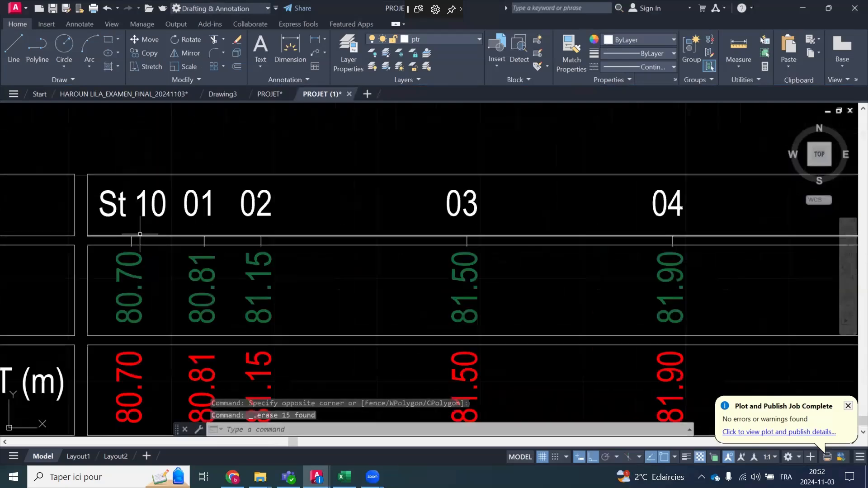
pyautogui.click(129, 221)
pyautogui.scroll(-4, 129, 226)
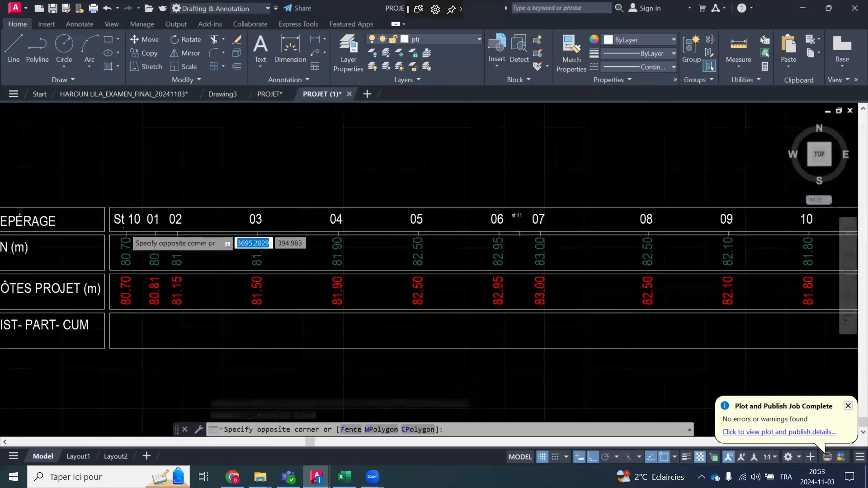
pyautogui.scroll(-2, 124, 229)
pyautogui.scroll(4, 660, 231)
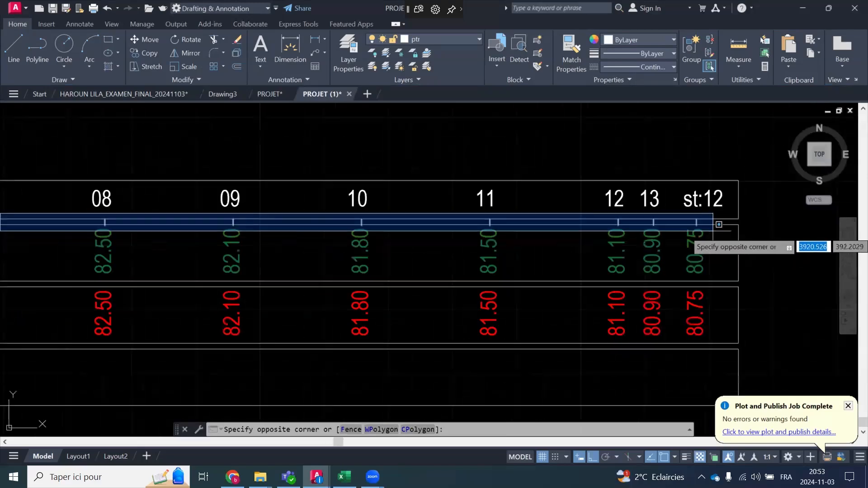
pyautogui.click(714, 226)
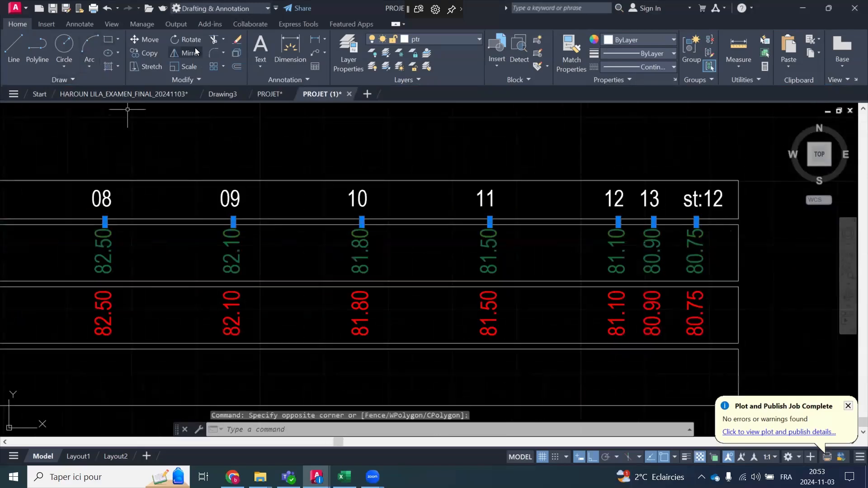
pyautogui.click(137, 55)
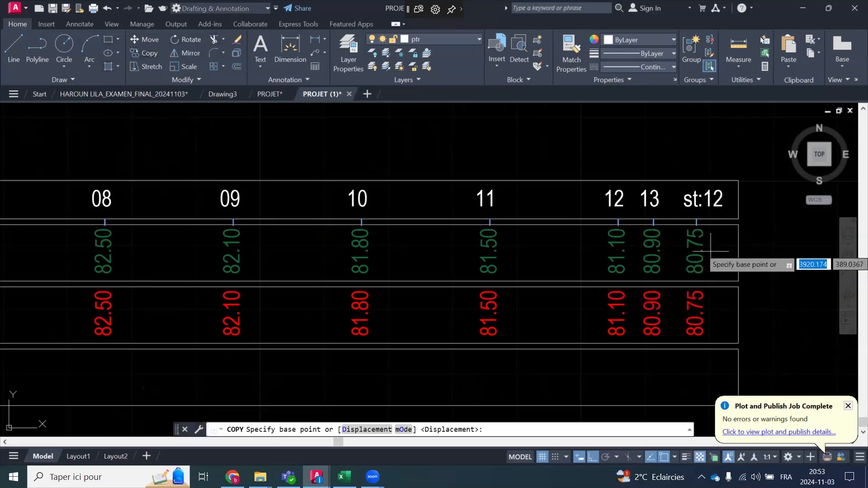
pyautogui.scroll(4, 723, 239)
pyautogui.click(764, 186)
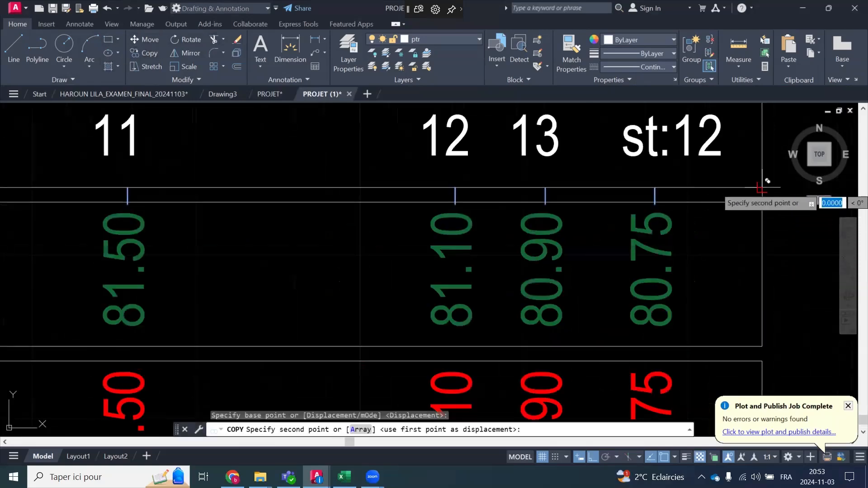
pyautogui.scroll(-3, 768, 181)
pyautogui.scroll(3, 757, 318)
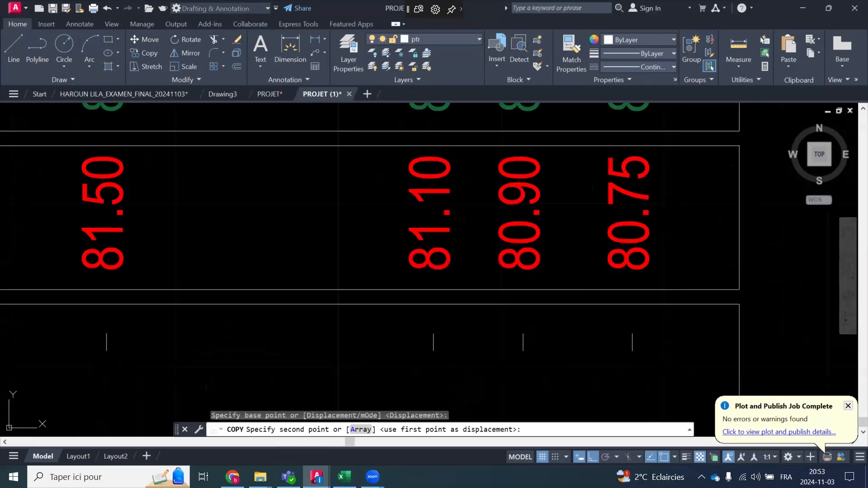
pyautogui.click(740, 319)
pyautogui.scroll(-3, 741, 312)
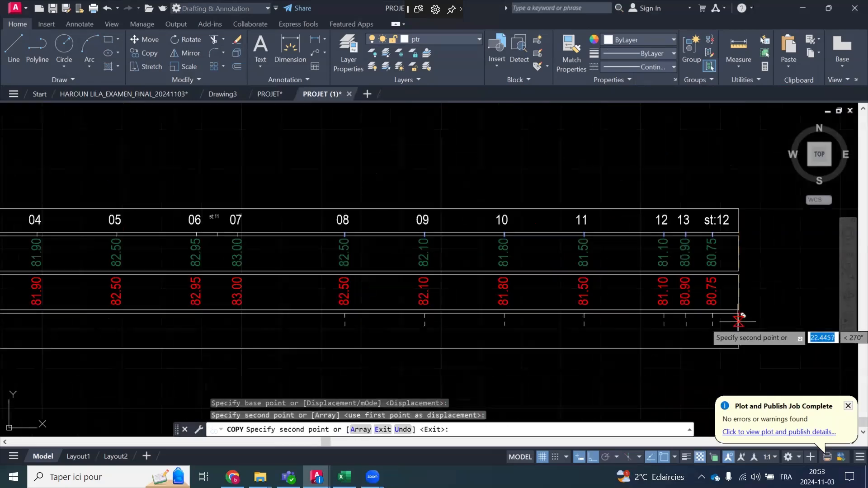
pyautogui.press('Escape')
# Copy the tick marks from St 10 to 07 beneath the REPÉRAGE row into the gap between CÔTES PROJET (m) and DIST- PART- CUM
pyautogui.scroll(-2, 570, 339)
pyautogui.scroll(2, 313, 336)
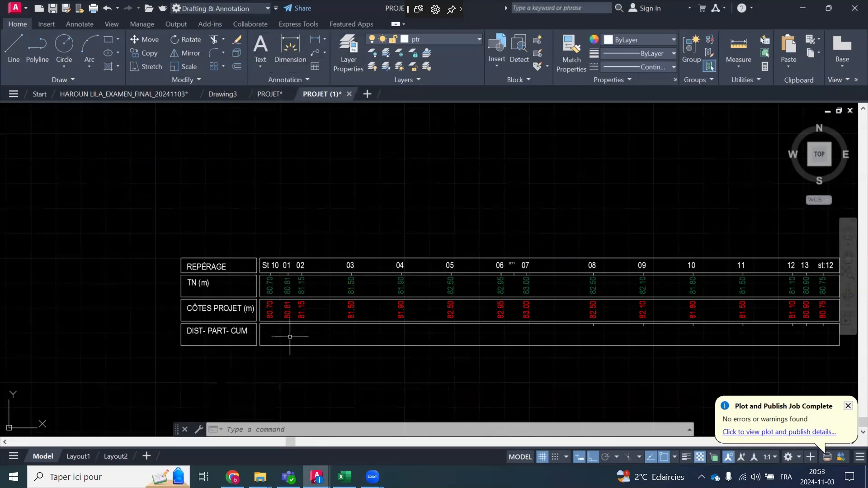
pyautogui.scroll(5, 272, 331)
pyautogui.scroll(-6, 278, 316)
pyautogui.scroll(1, 519, 315)
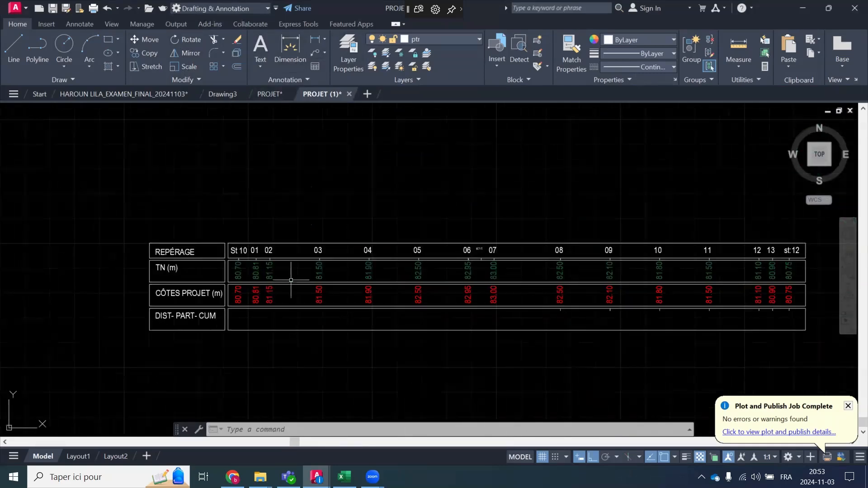
pyautogui.scroll(6, 271, 262)
pyautogui.scroll(-4, 190, 244)
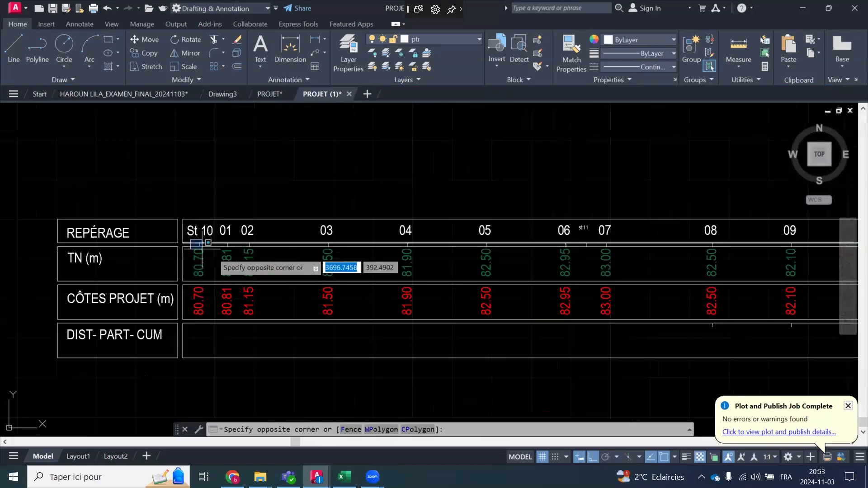
pyautogui.click(630, 249)
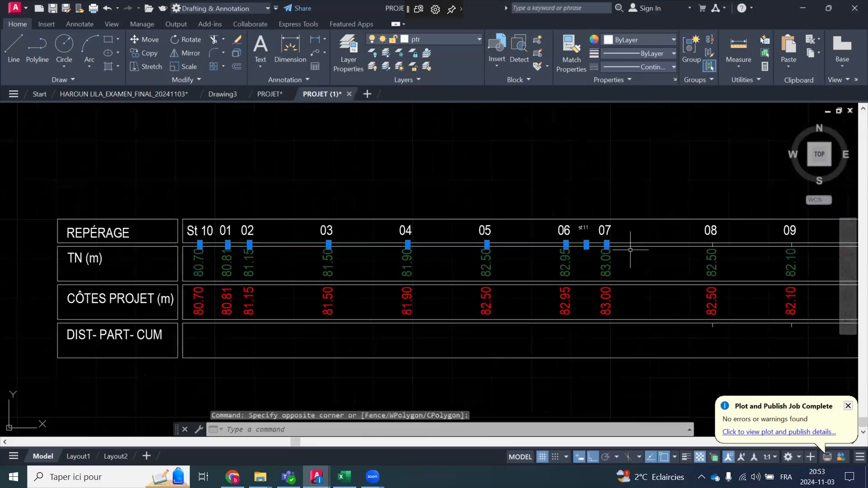
pyautogui.click(132, 52)
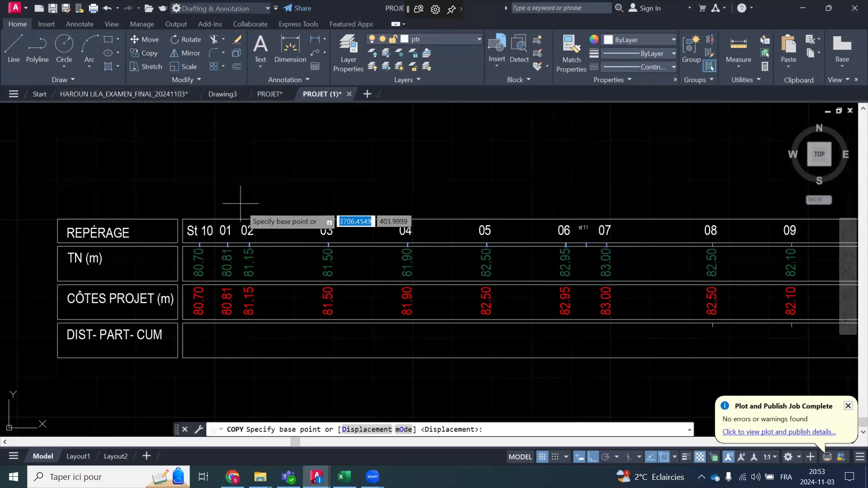
pyautogui.scroll(4, 201, 240)
pyautogui.click(196, 214)
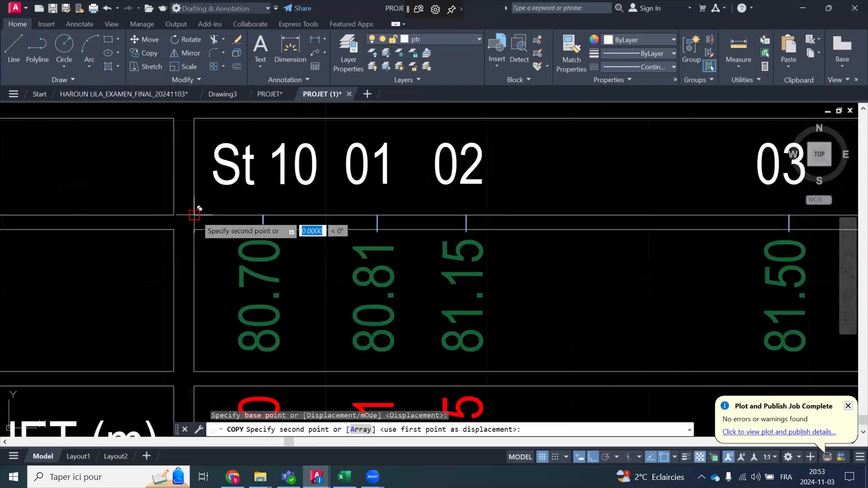
pyautogui.scroll(-3, 208, 216)
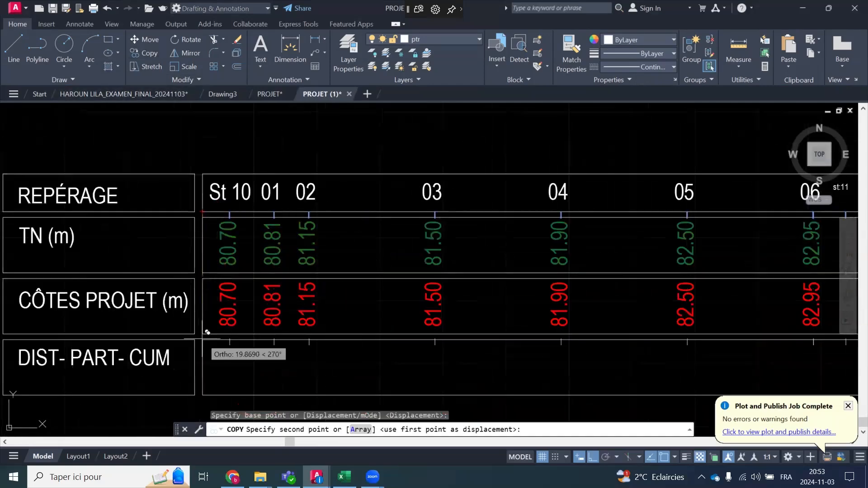
pyautogui.scroll(4, 203, 334)
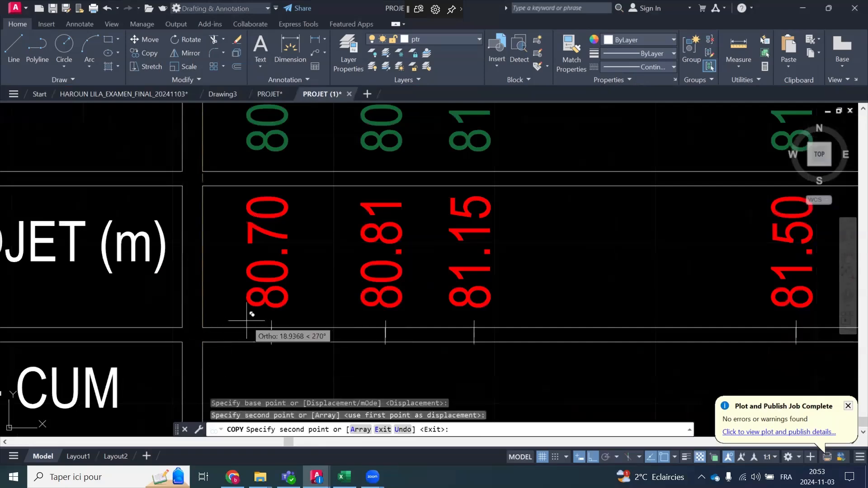
pyautogui.press('Escape')
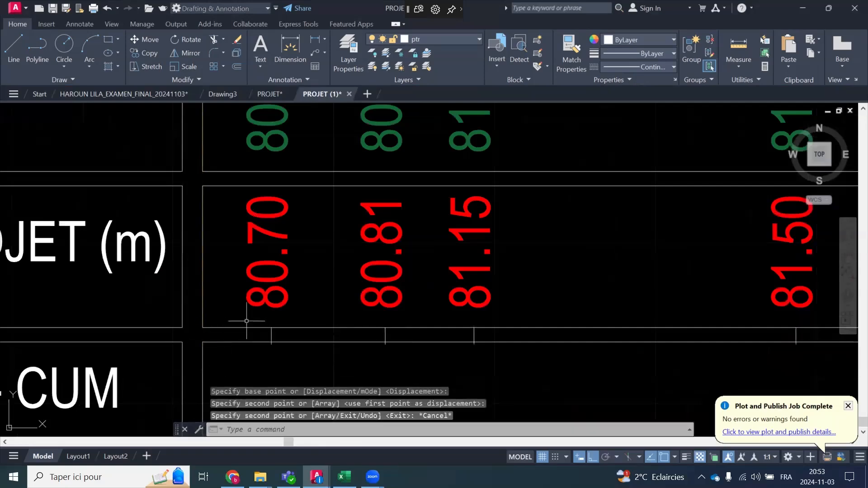
# Place a linear dimension inside the DIST- PART- CUM row, from the value box's upper-left corner to the St 10 tick mark
pyautogui.click(80, 25)
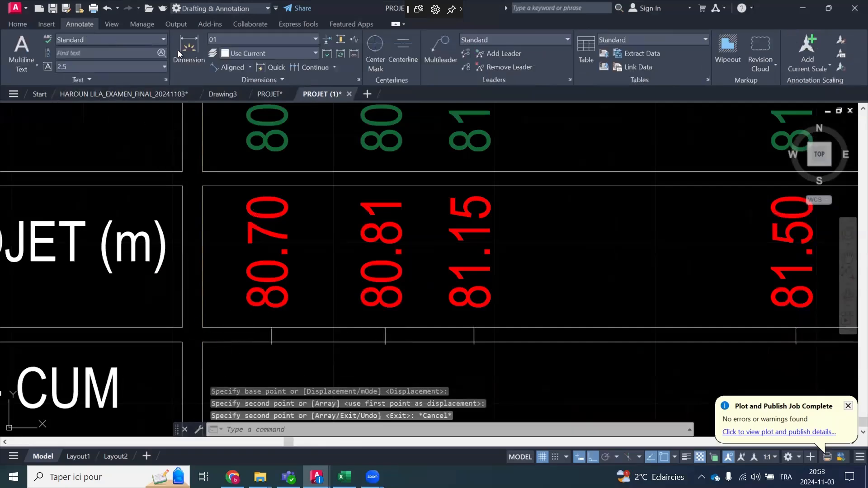
pyautogui.click(250, 69)
pyautogui.click(246, 91)
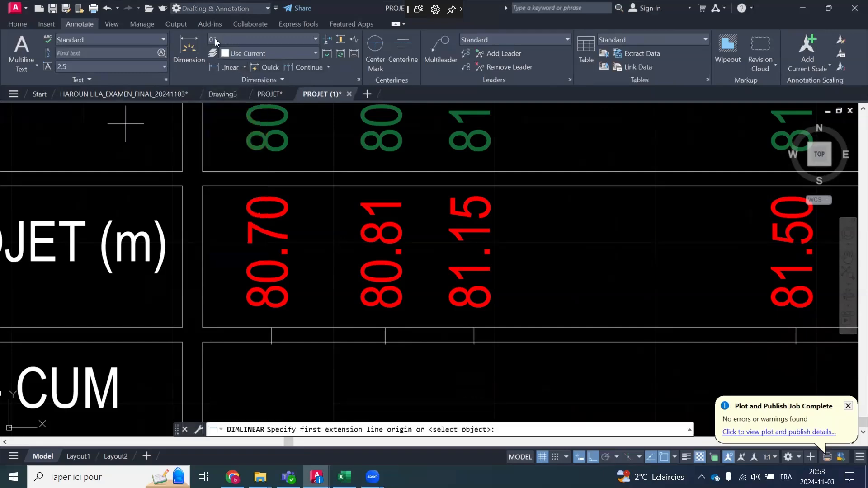
pyautogui.scroll(-5, 253, 339)
pyautogui.scroll(6, 263, 321)
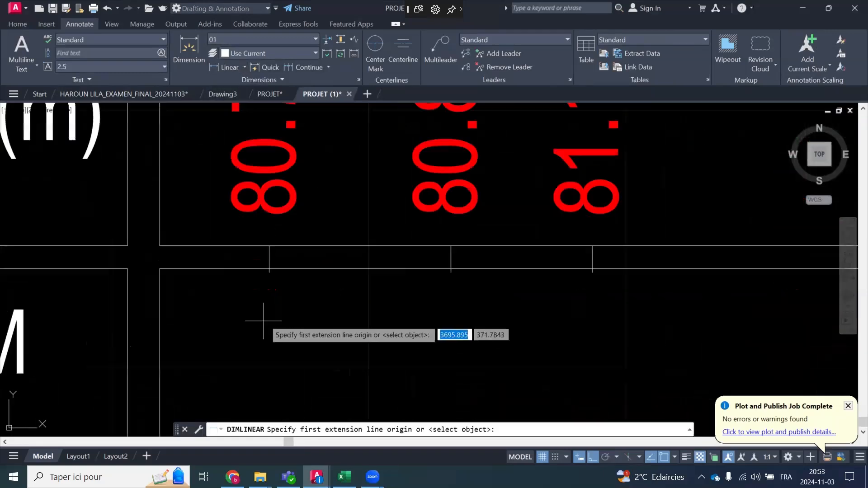
pyautogui.click(160, 268)
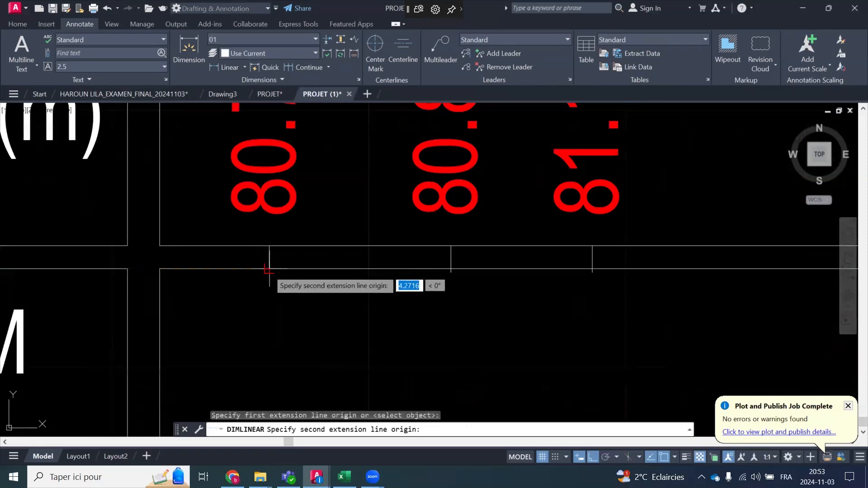
pyautogui.click(269, 269)
pyautogui.scroll(-4, 269, 269)
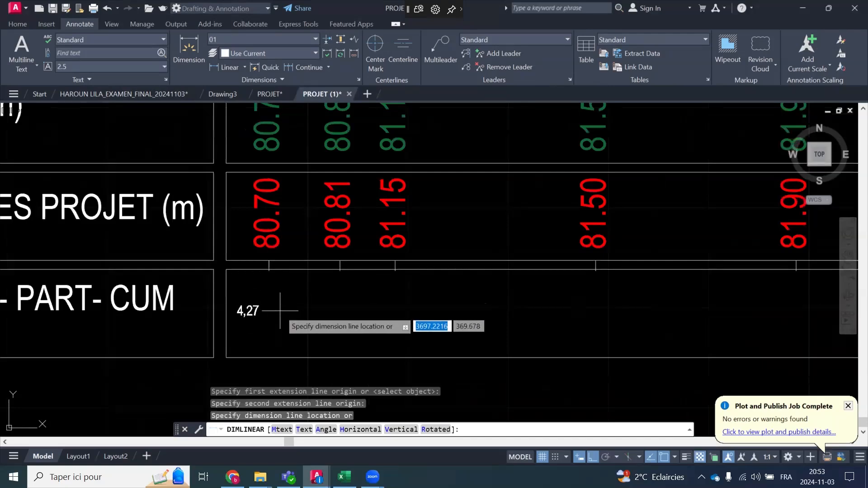
pyautogui.click(282, 311)
pyautogui.scroll(-2, 299, 352)
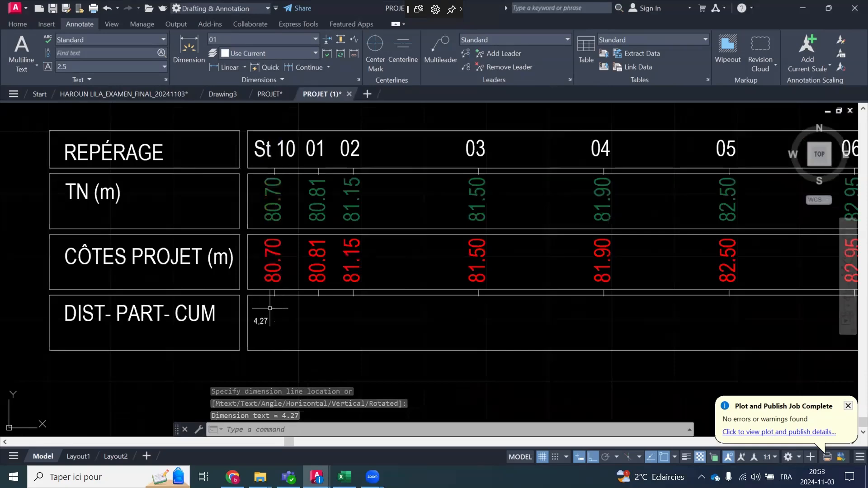
# Delete the linear dimension between the value box's corner and the St 10 tick mark
pyautogui.scroll(2, 271, 313)
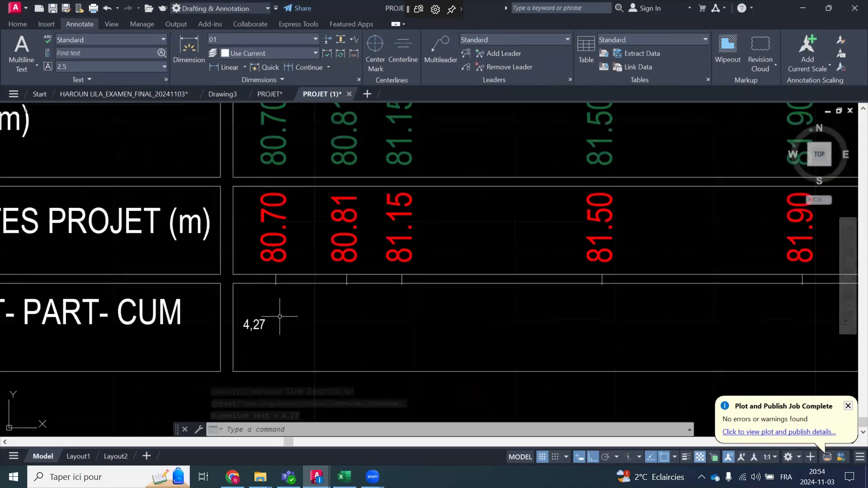
pyautogui.click(284, 312)
pyautogui.click(269, 335)
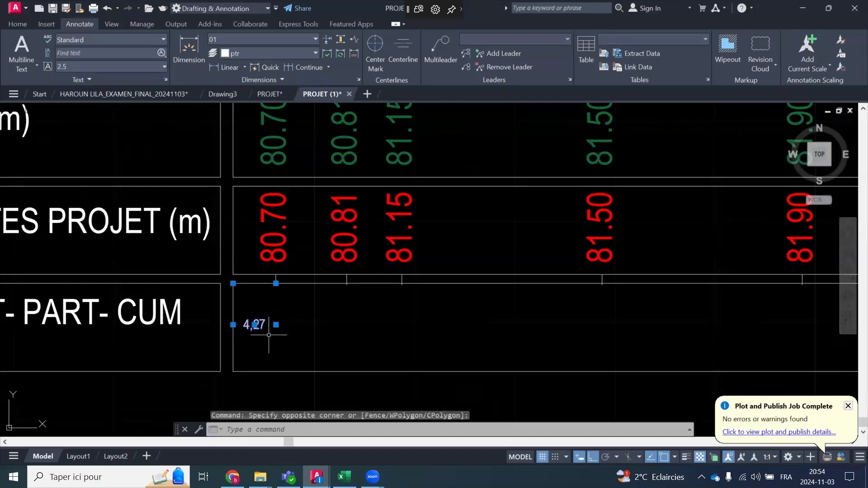
pyautogui.press('Delete')
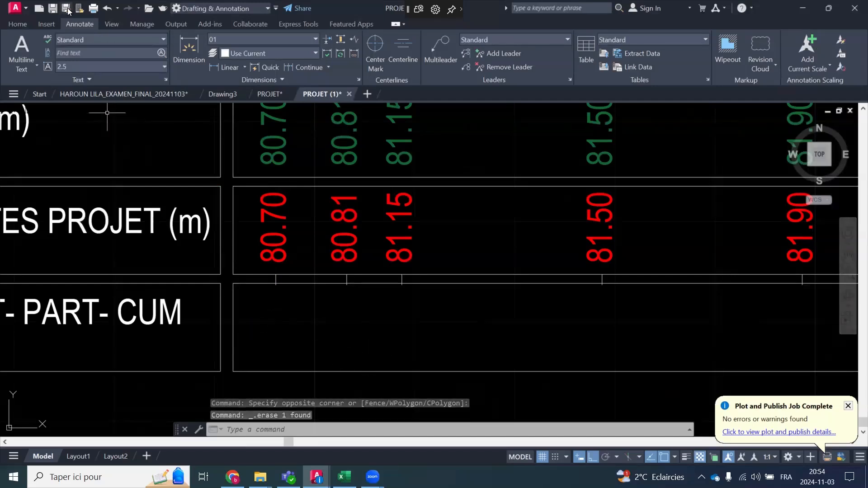
# Add a linear dimension between the St 10 and 01 tick marks, placed in the gap above the DIST- PART- CUM row
pyautogui.click(222, 68)
pyautogui.scroll(4, 280, 292)
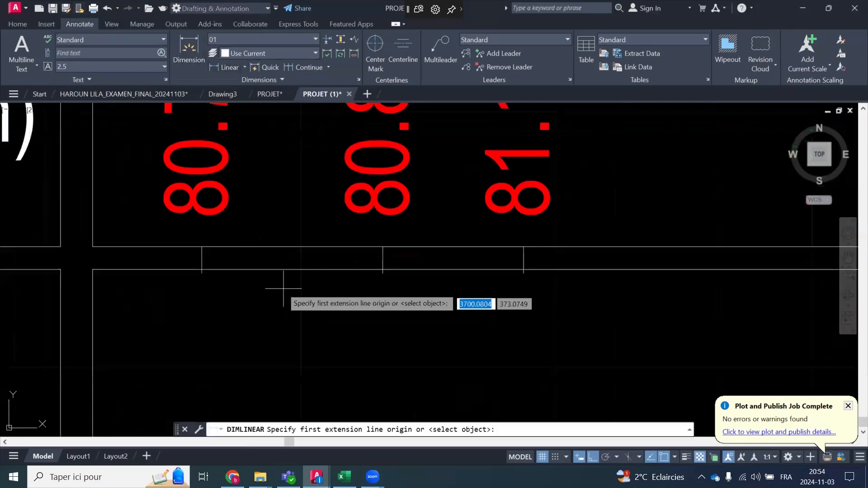
pyautogui.click(201, 258)
pyautogui.click(383, 259)
pyautogui.click(381, 266)
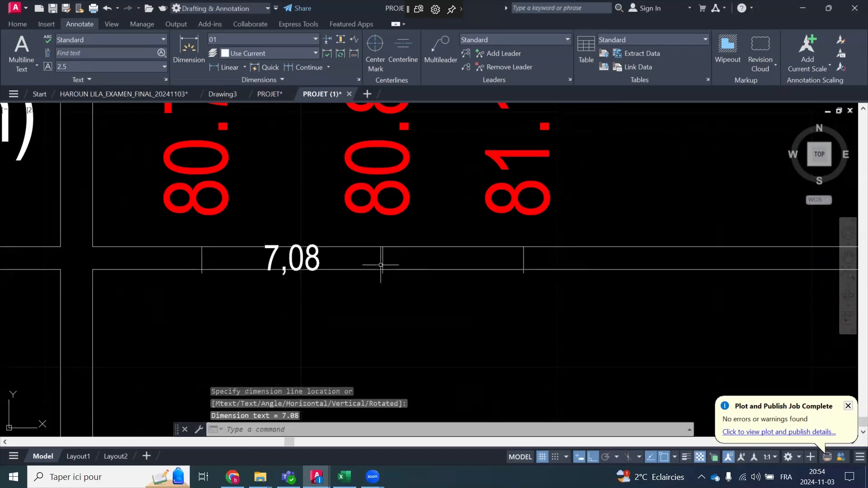
# Move the dimension between the St 10 and 01 tick marks straight down into the DIST- PART- CUM row
pyautogui.click(319, 252)
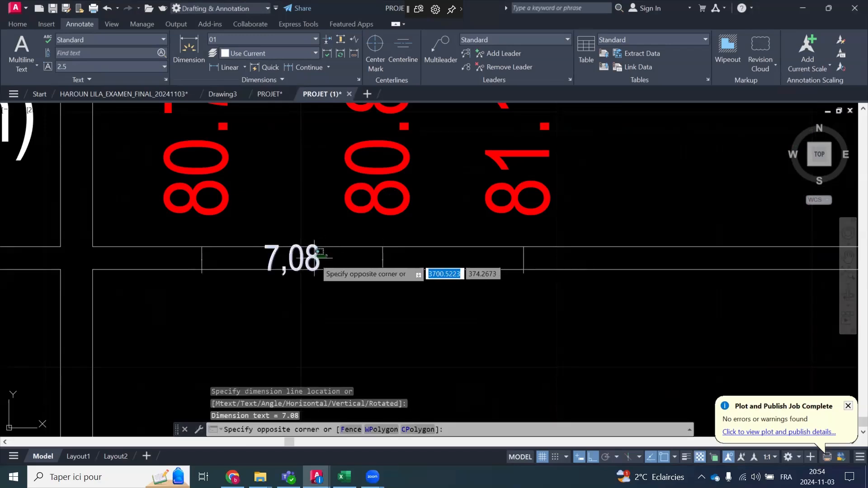
pyautogui.click(275, 233)
pyautogui.click(18, 24)
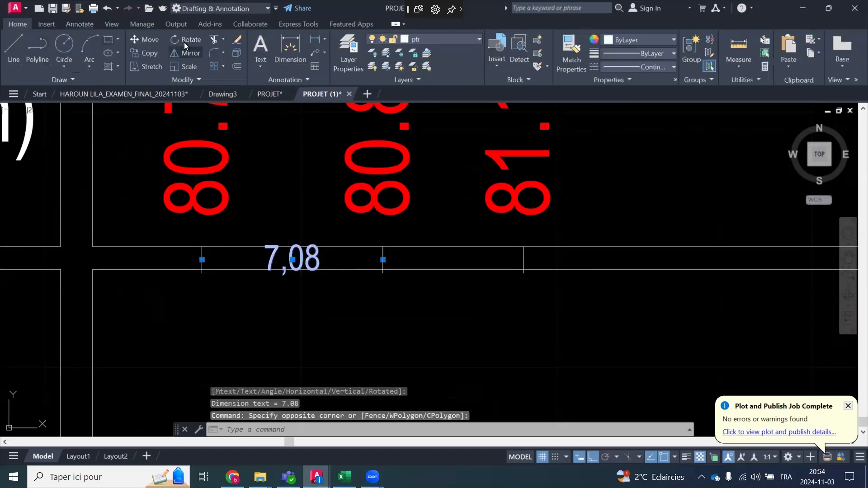
pyautogui.click(161, 40)
pyautogui.scroll(-3, 249, 131)
pyautogui.click(387, 243)
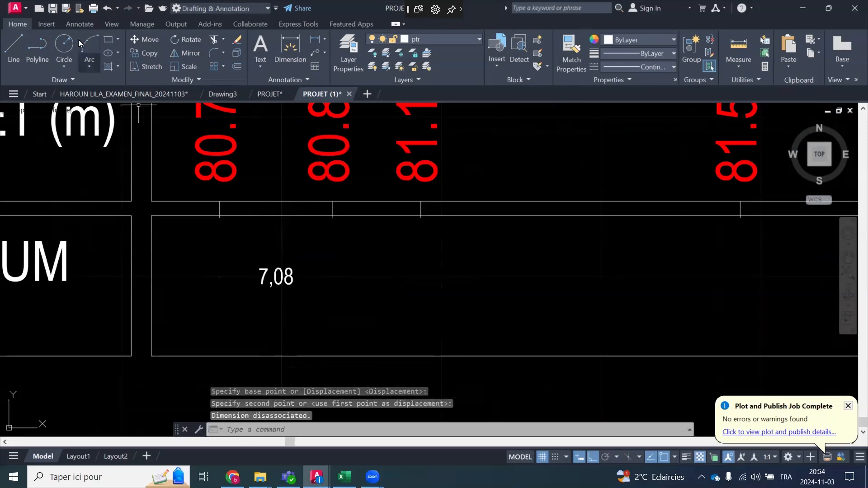
# Continue the dimension chain in the DIST- PART- CUM row from tick mark 01 through the 02, 03 and 04 tick marks
pyautogui.click(83, 25)
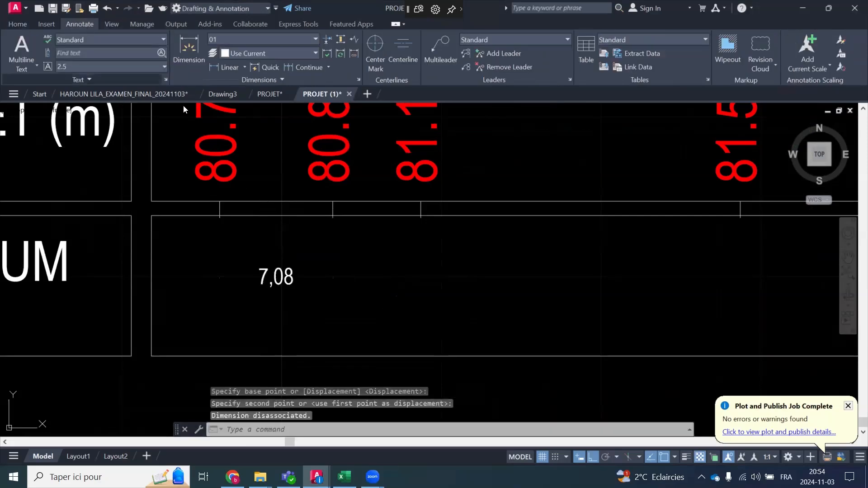
pyautogui.click(307, 67)
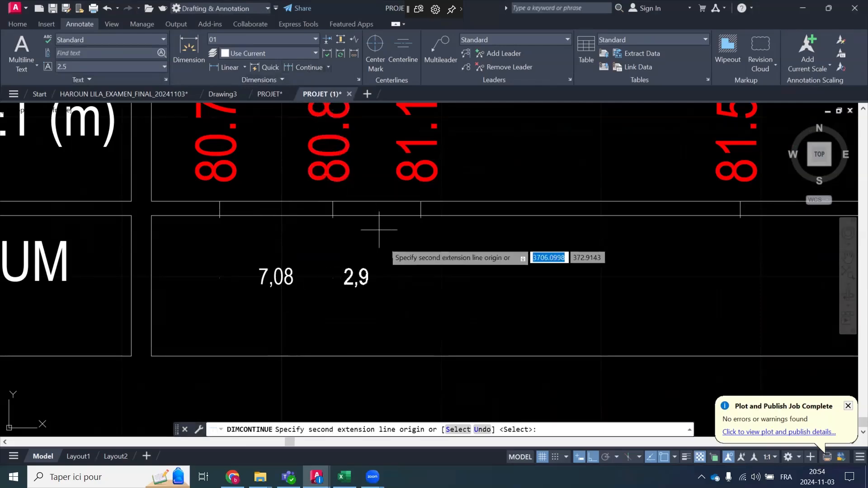
pyautogui.click(421, 217)
pyautogui.scroll(-4, 300, 250)
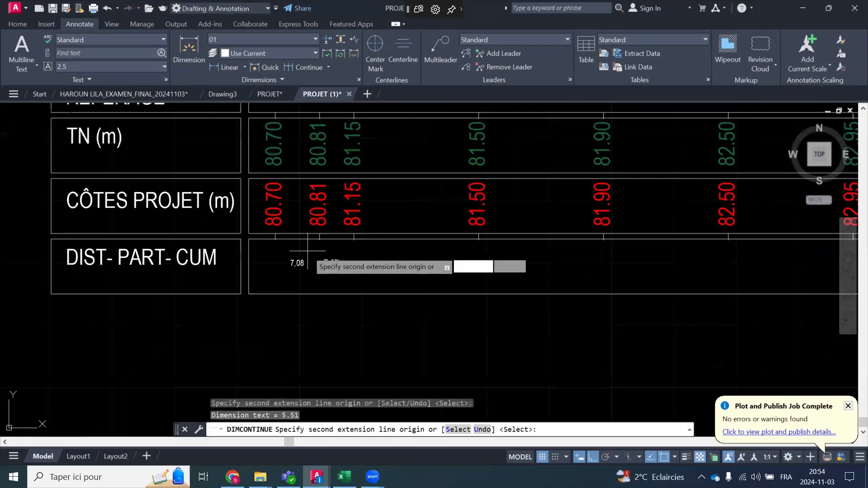
pyautogui.scroll(4, 363, 248)
pyautogui.click(486, 229)
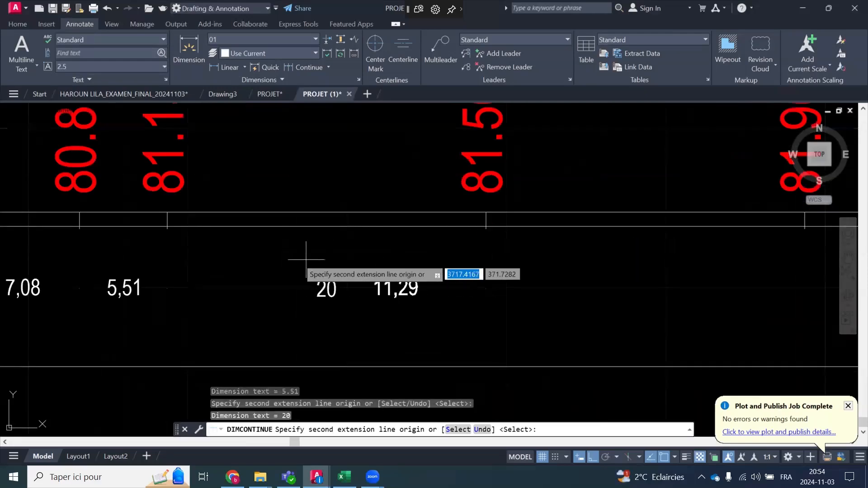
pyautogui.scroll(-4, 289, 253)
pyautogui.scroll(4, 502, 245)
pyautogui.click(490, 246)
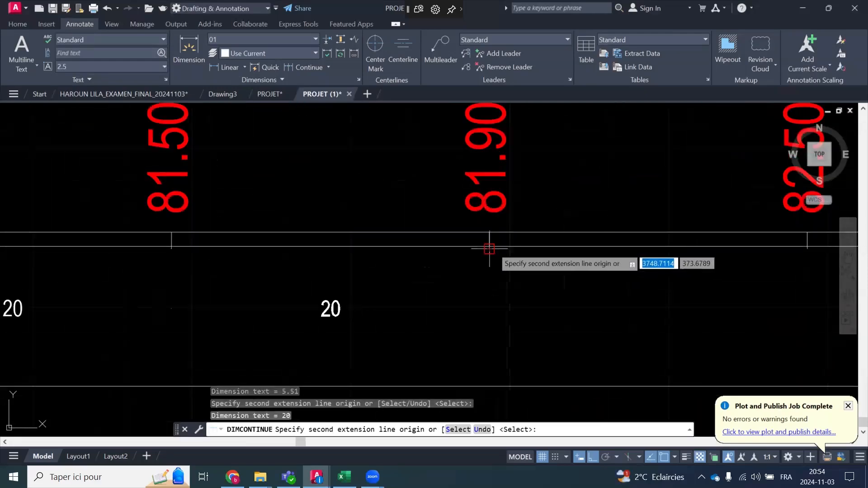
# Extend the continued dimension chain from tick mark 04 through the 05, 06, st:11 and 07 tick marks
pyautogui.scroll(-4, 382, 277)
pyautogui.scroll(4, 540, 279)
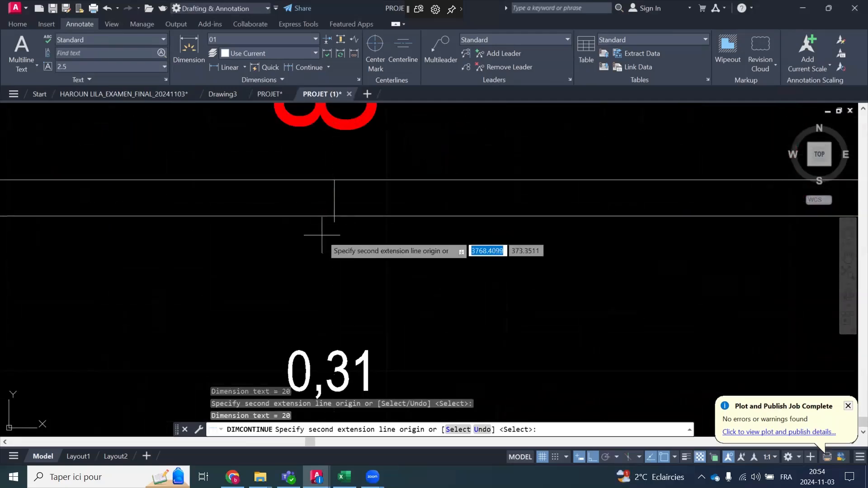
pyautogui.scroll(-4, 325, 234)
pyautogui.scroll(3, 539, 233)
pyautogui.click(478, 215)
pyautogui.click(609, 214)
pyautogui.scroll(-3, 417, 291)
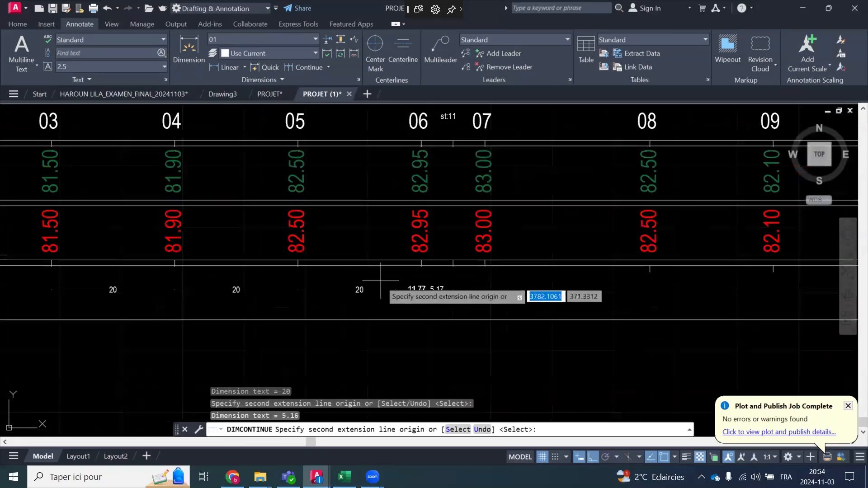
pyautogui.scroll(3, 497, 280)
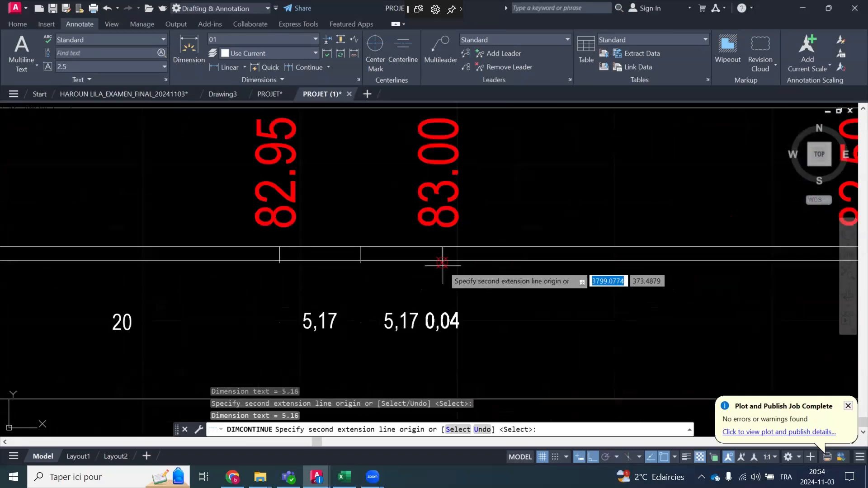
# Extend the continued dimension chain from tick mark 07 through the 08, 09 and 10 tick marks
pyautogui.scroll(-4, 442, 262)
pyautogui.scroll(3, 370, 294)
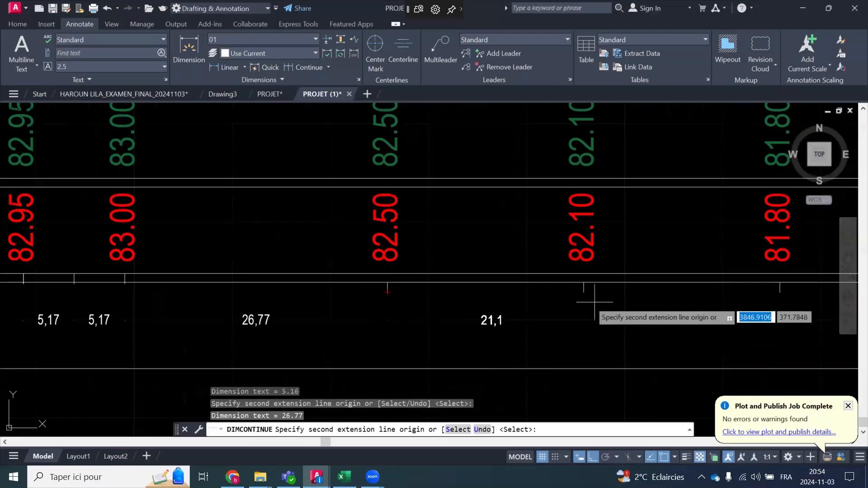
pyautogui.scroll(-4, 380, 302)
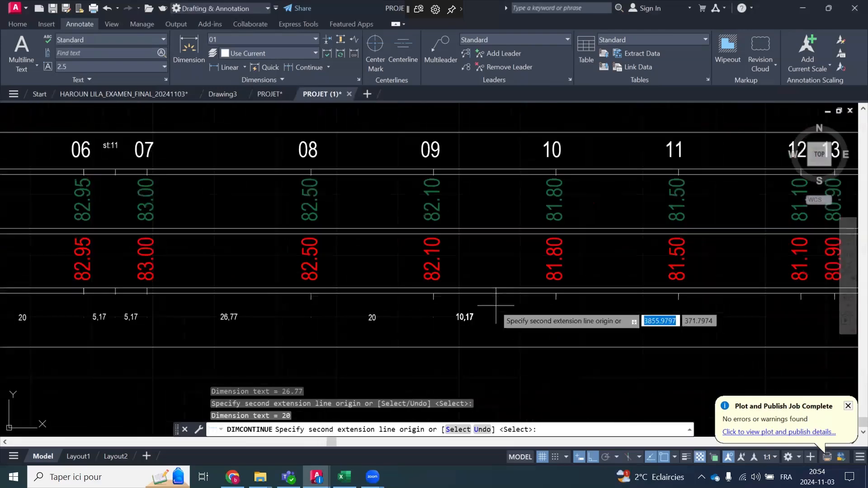
pyautogui.scroll(4, 497, 304)
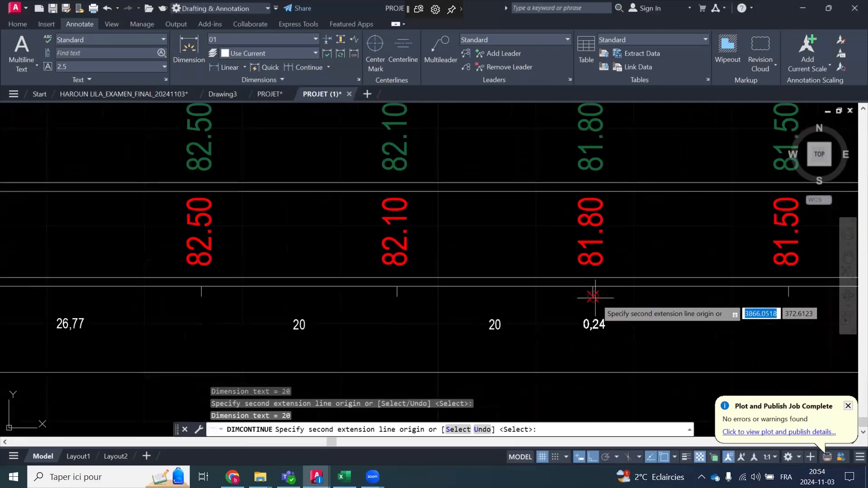
# Add the continued dimension between the 10 and 11 tick marks and end the Continue command
pyautogui.scroll(-5, 388, 319)
pyautogui.scroll(5, 499, 307)
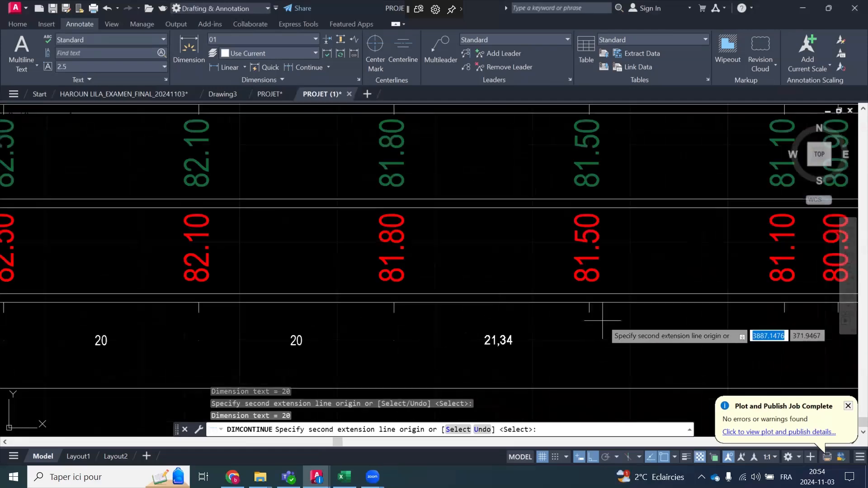
pyautogui.click(590, 307)
pyautogui.scroll(-5, 590, 307)
pyautogui.scroll(3, 437, 321)
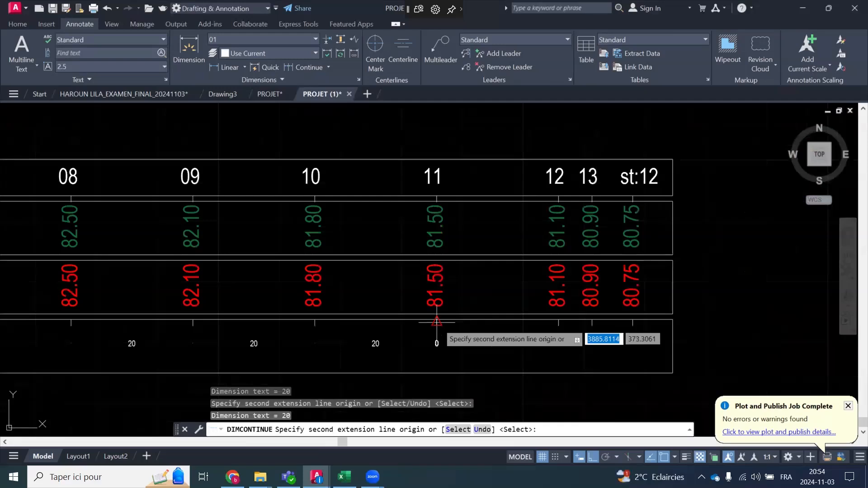
pyautogui.scroll(2, 437, 321)
pyautogui.click(436, 320)
pyautogui.press('Return')
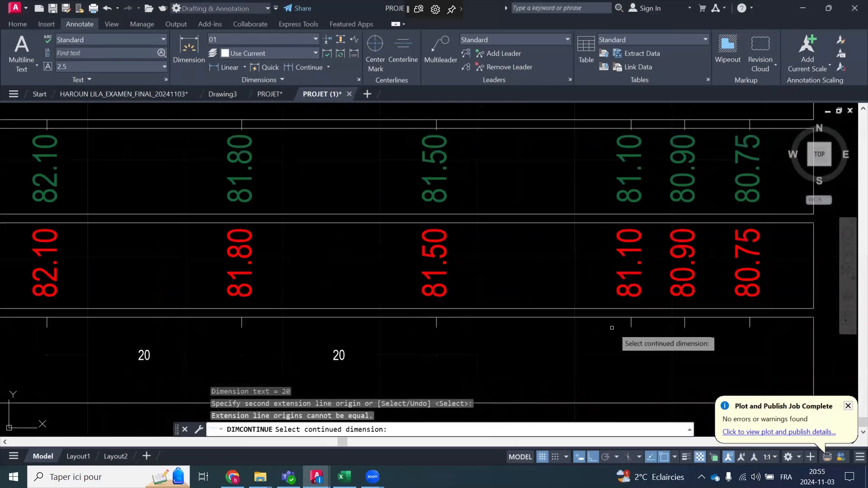
pyautogui.rightClick(493, 342)
pyautogui.click(498, 346)
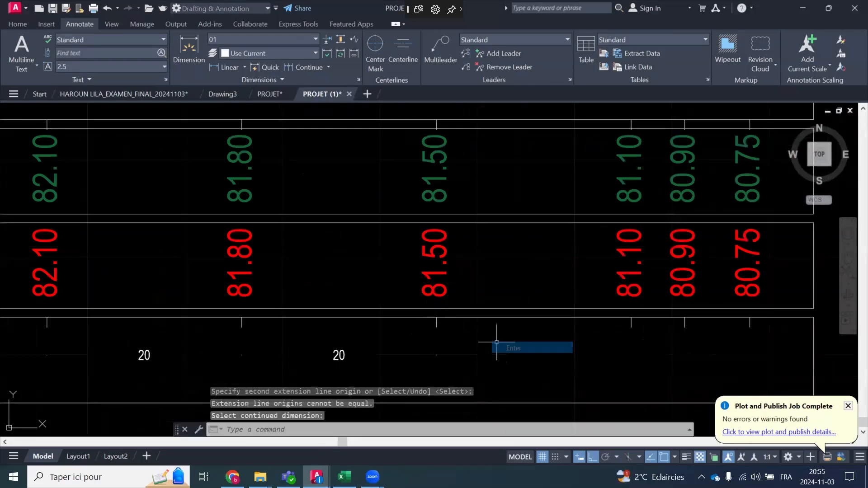
# Resume the dimension chain from tick mark 11 through the 12, 13 and st:12 tick marks, finishing the command at the last station
pyautogui.rightClick(496, 271)
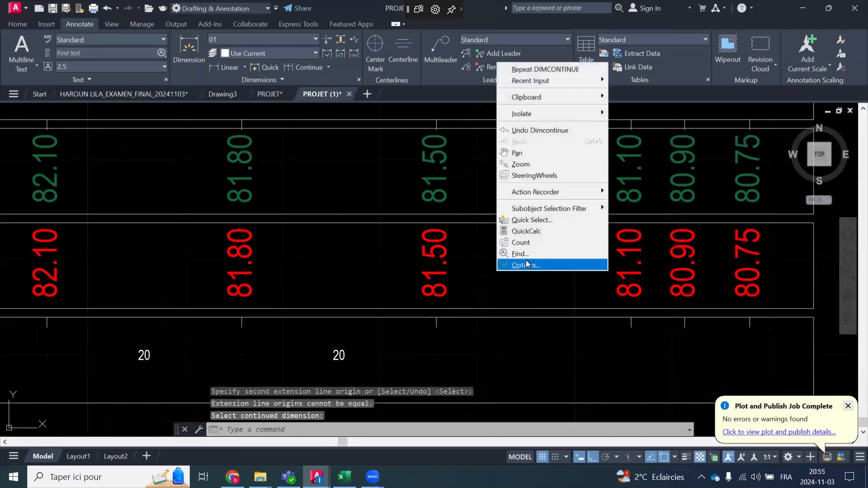
pyautogui.click(556, 70)
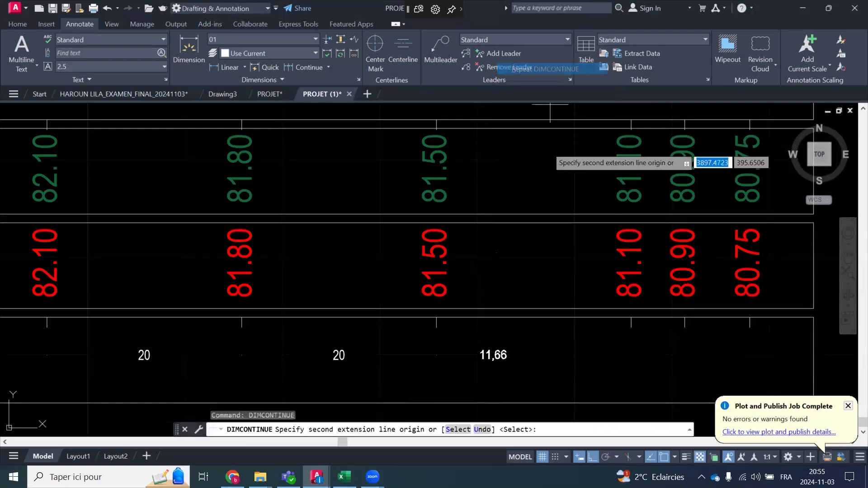
pyautogui.click(632, 327)
pyautogui.click(685, 327)
pyautogui.click(750, 327)
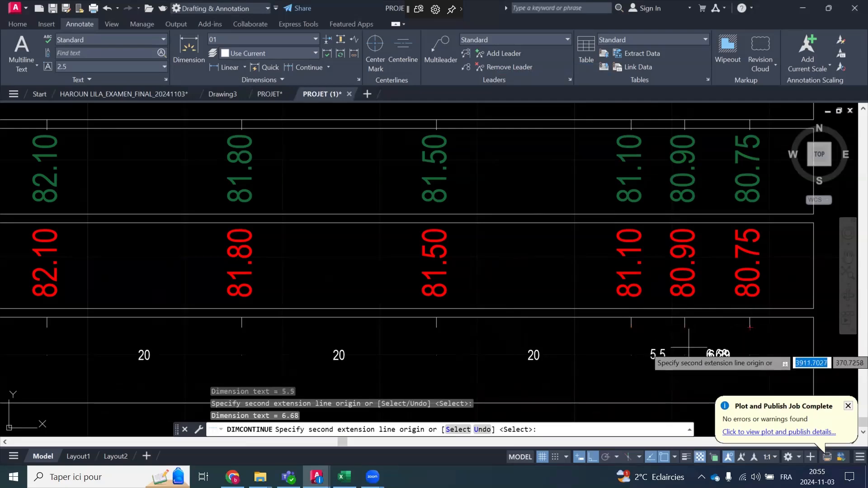
pyautogui.press('Return')
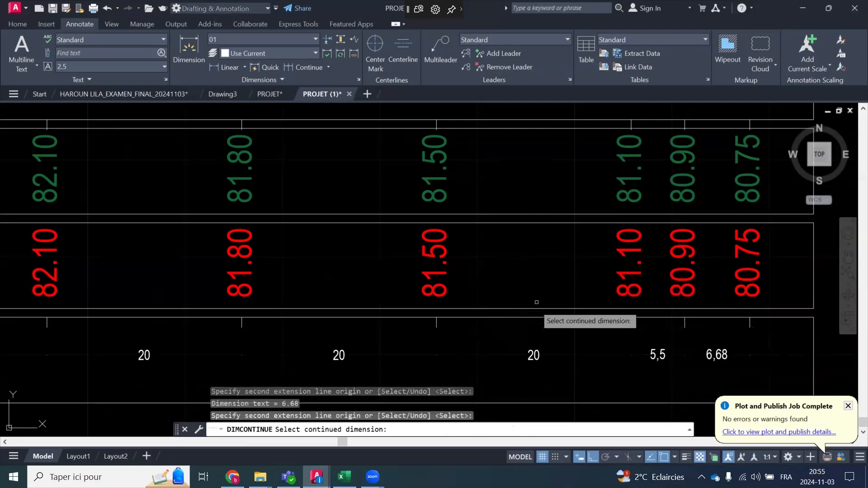
pyautogui.scroll(-4, 542, 300)
pyautogui.scroll(-2, 547, 307)
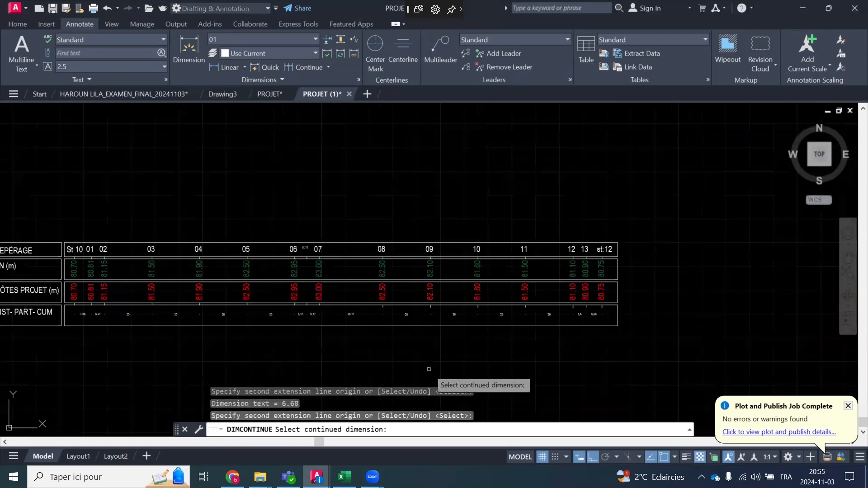
pyautogui.rightClick(669, 330)
pyautogui.click(688, 337)
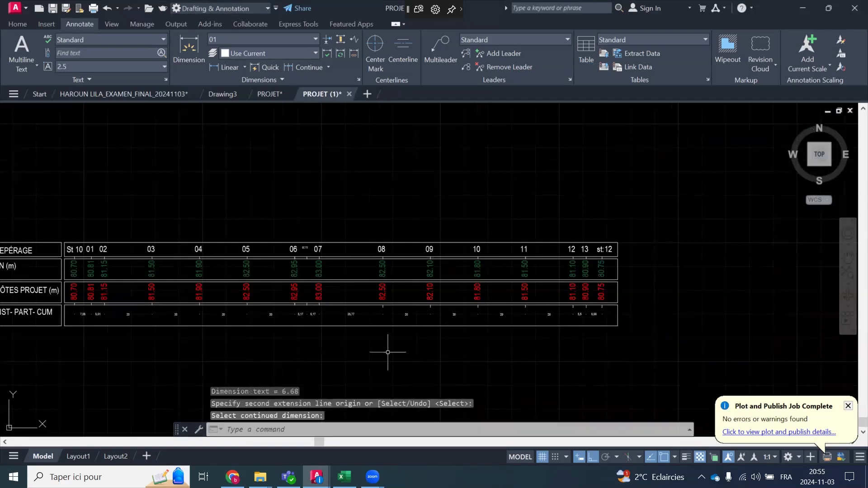
# Modify dimension style 01 so that trailing zeros are not suppressed in the primary units of linear dimensions
pyautogui.scroll(4, 184, 319)
pyautogui.scroll(4, 427, 270)
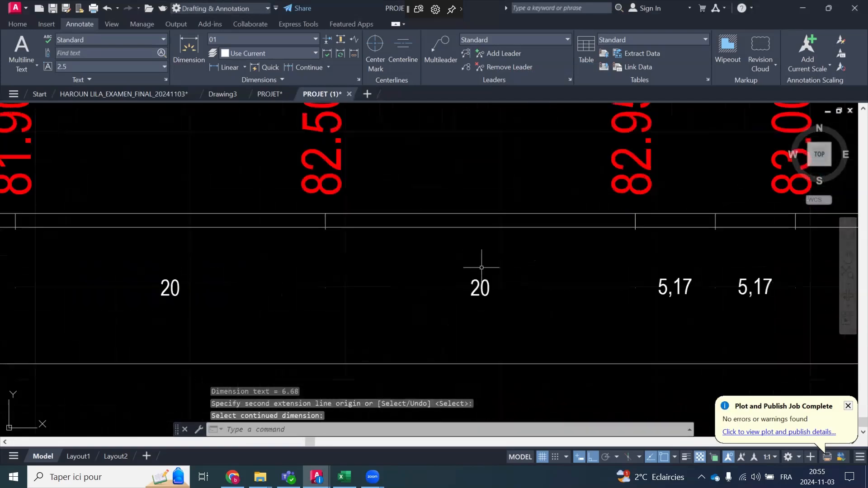
pyautogui.scroll(-6, 482, 268)
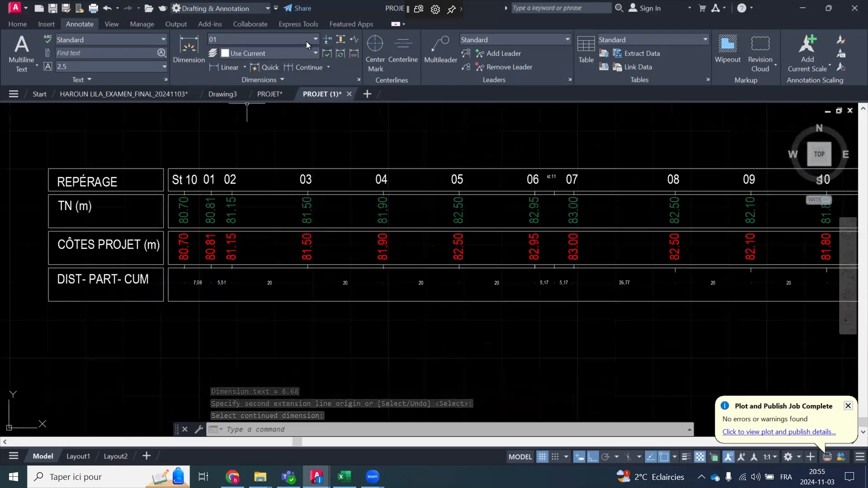
pyautogui.click(359, 80)
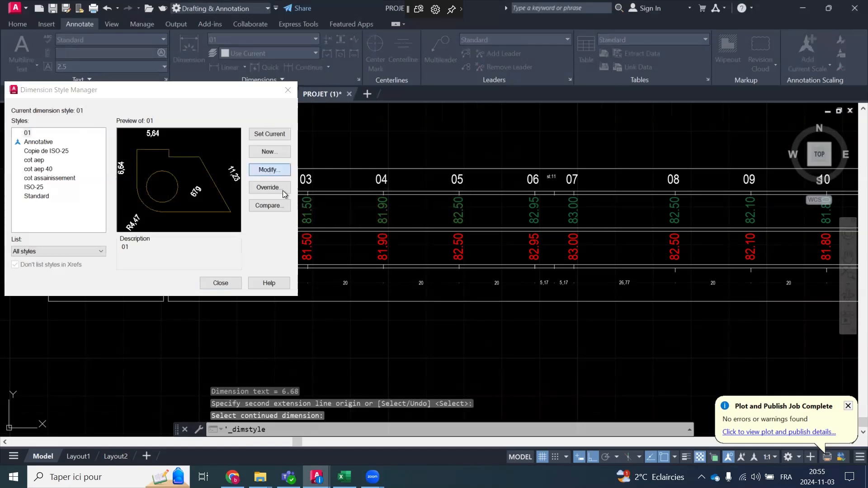
pyautogui.click(269, 168)
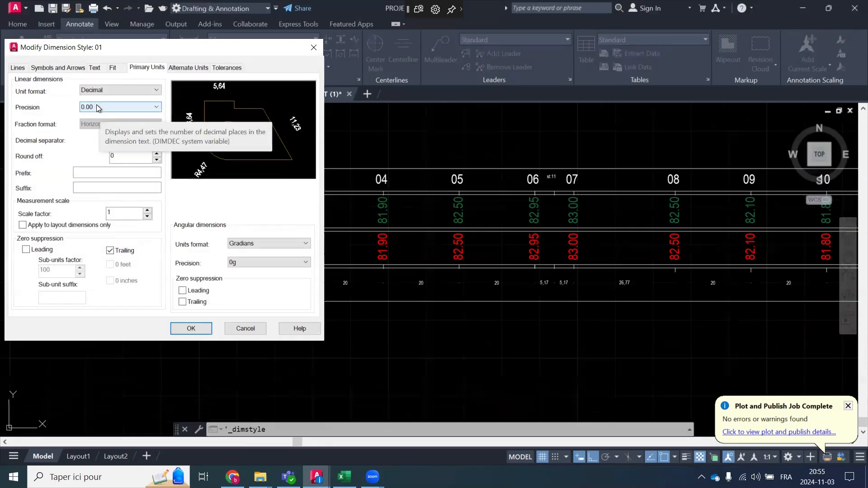
pyautogui.click(110, 251)
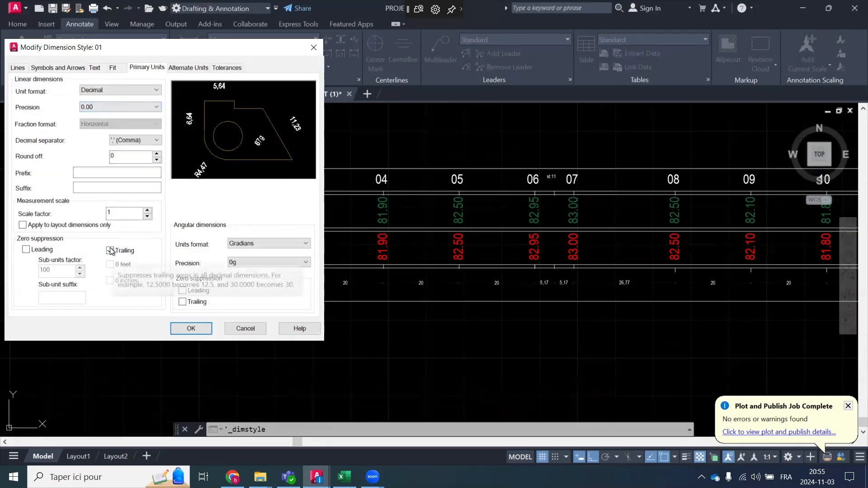
pyautogui.click(211, 332)
pyautogui.click(227, 282)
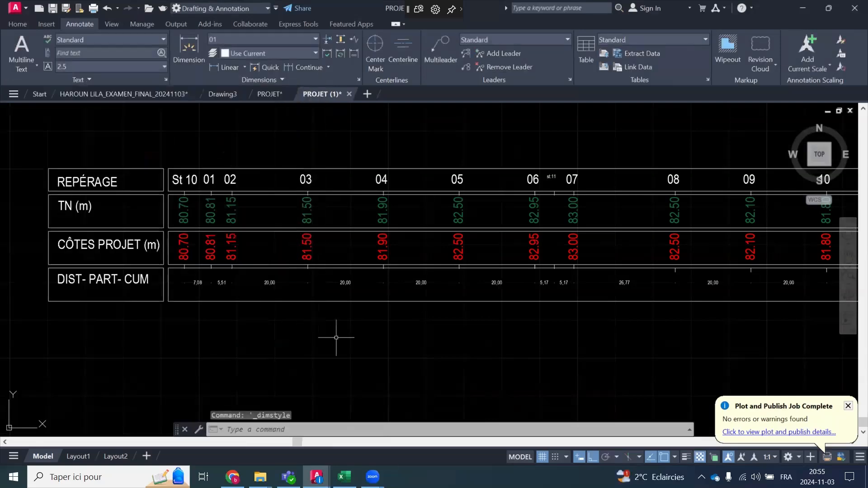
pyautogui.scroll(2, 355, 289)
pyautogui.scroll(-2, 389, 322)
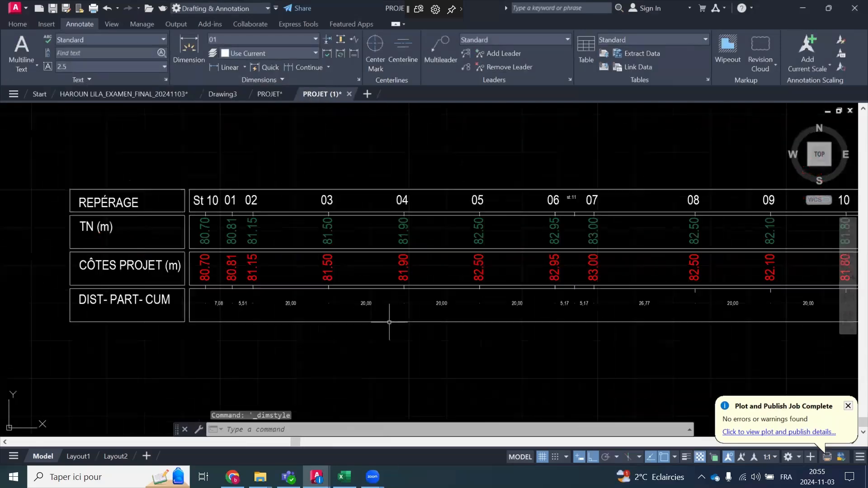
pyautogui.scroll(2, 160, 317)
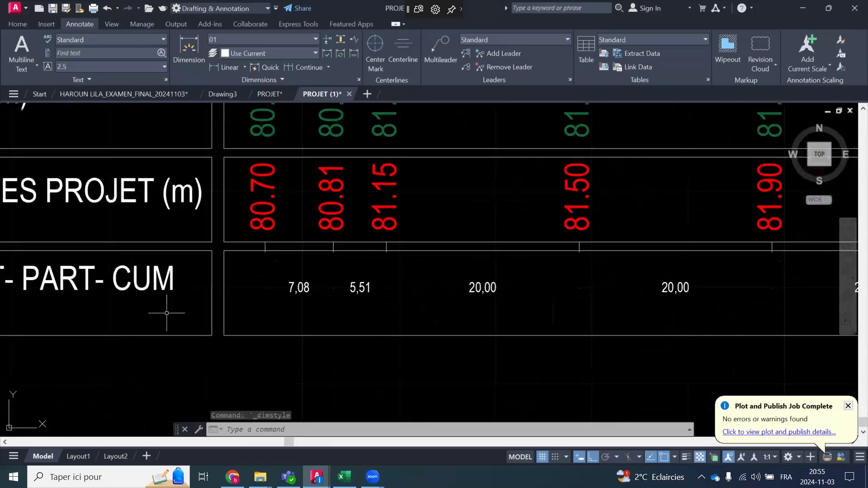
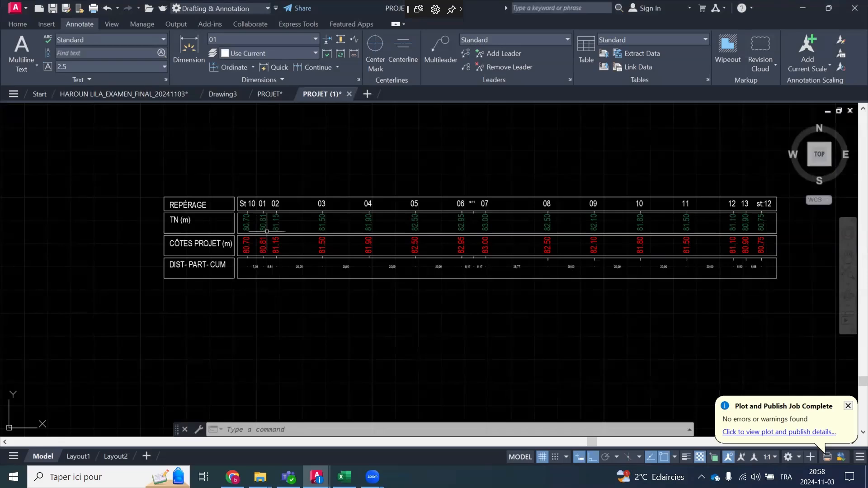
pyautogui.click(253, 67)
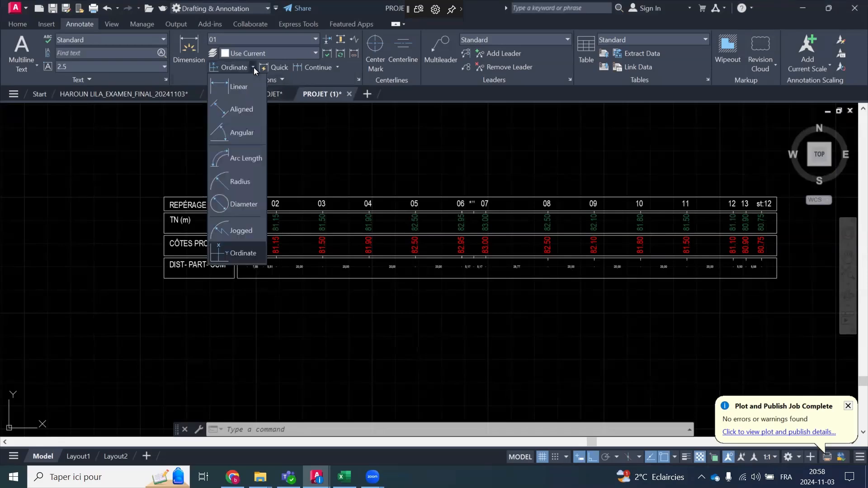
pyautogui.click(242, 253)
pyautogui.scroll(4, 246, 263)
pyautogui.scroll(4, 246, 263)
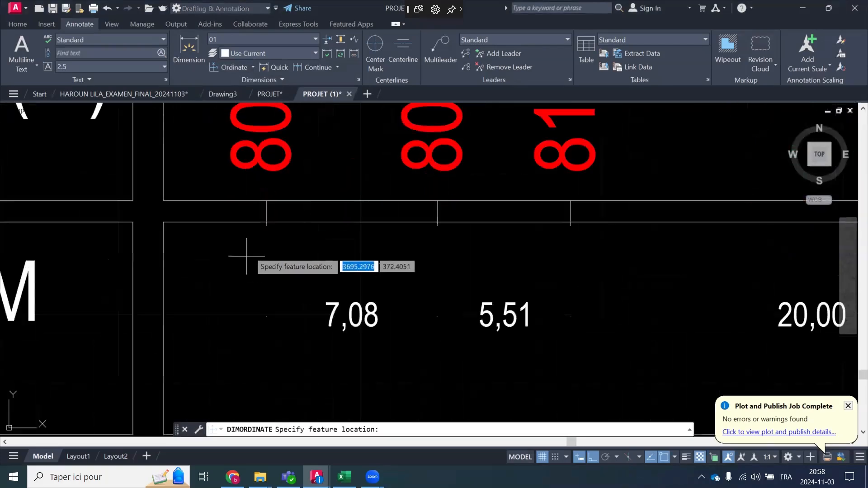
pyautogui.click(266, 223)
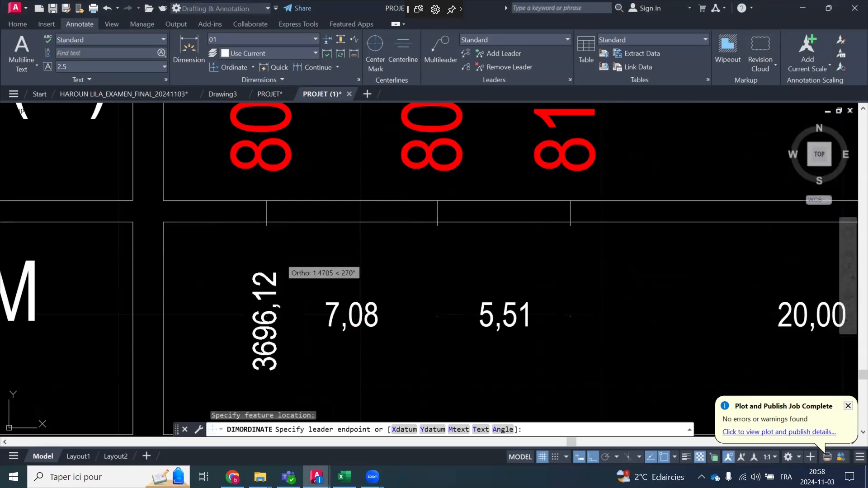
pyautogui.press('Escape')
# Move the entire profile table so the St 10 tick's intersection with the DIST- PART- CUM row's upper border lands at 0,0
pyautogui.scroll(-6, 290, 260)
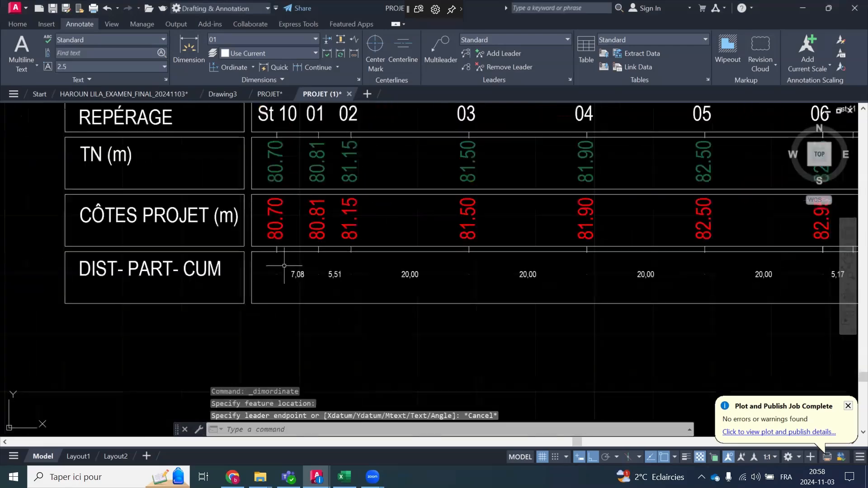
pyautogui.scroll(-2, 291, 261)
pyautogui.click(554, 203)
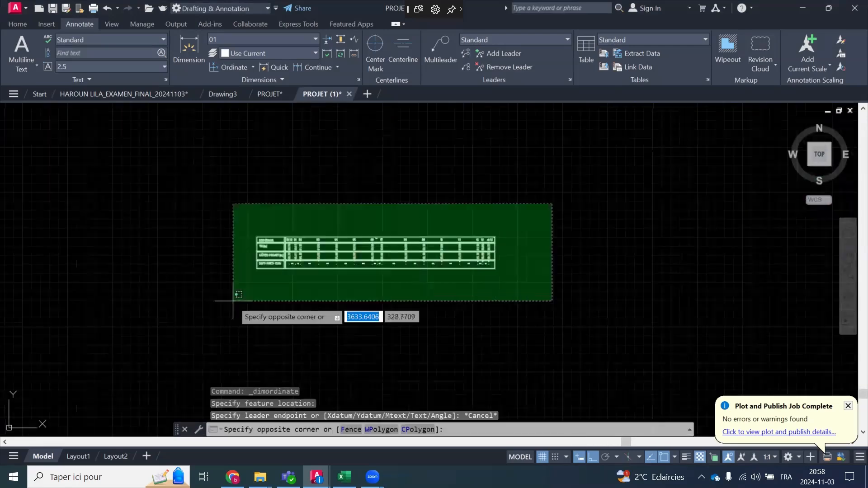
pyautogui.click(233, 301)
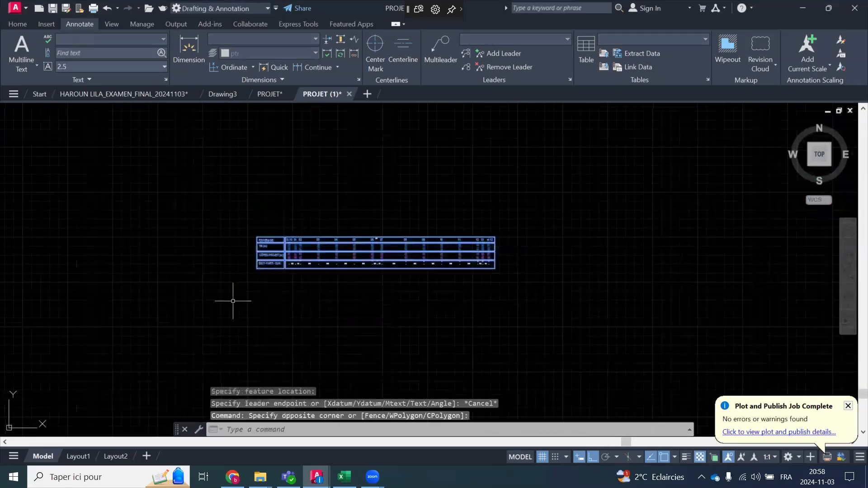
pyautogui.click(17, 25)
pyautogui.click(145, 40)
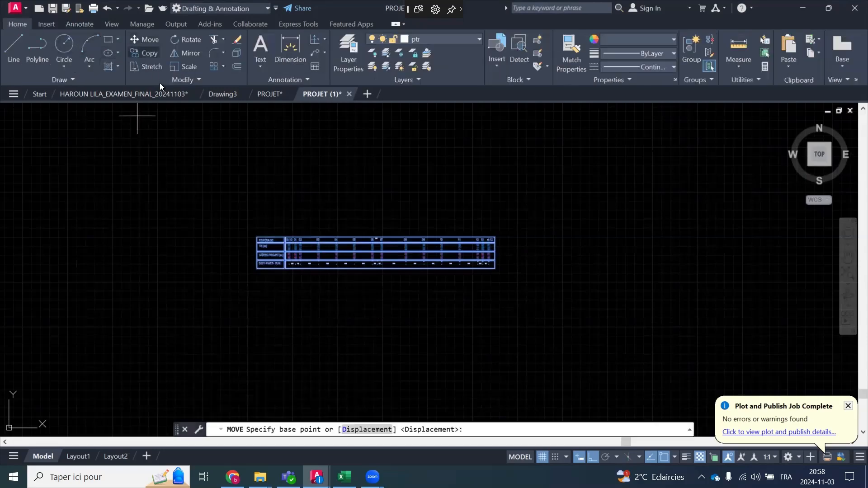
pyautogui.scroll(10, 280, 260)
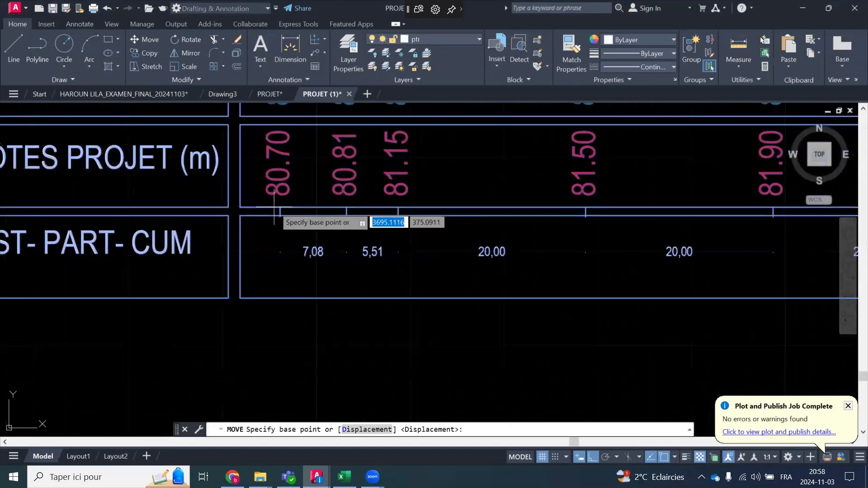
pyautogui.scroll(6, 310, 218)
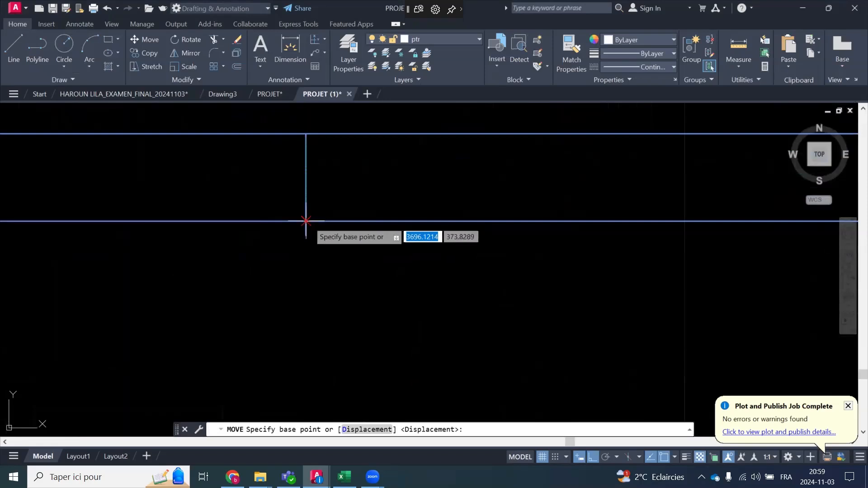
pyautogui.click(306, 221)
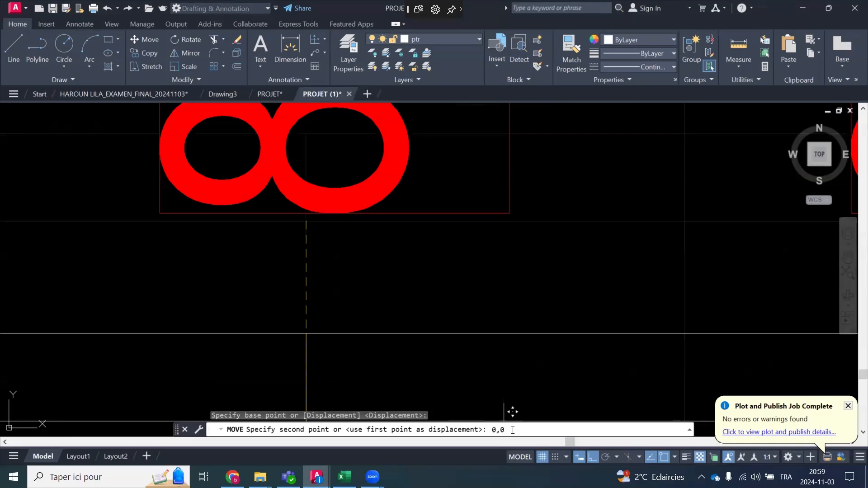
pyautogui.press('Return')
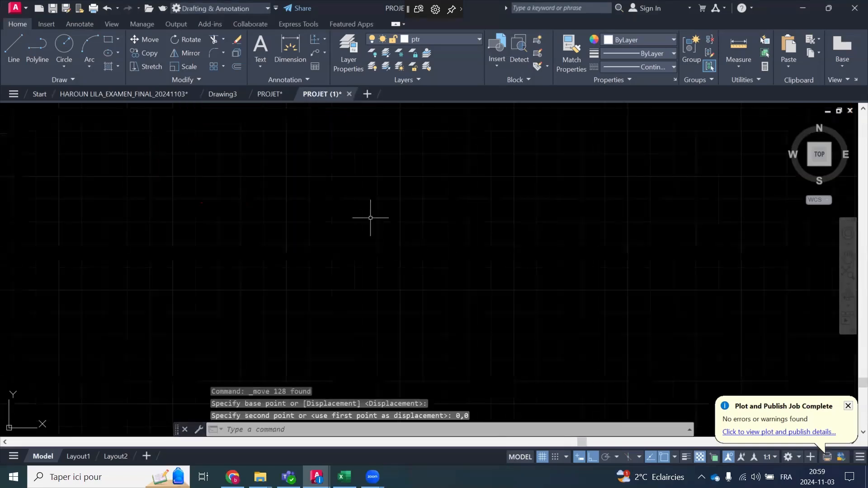
# Place a vertical X ordinate dimension at the St 10 tick on the origin, with its text inside the DIST- PART- CUM row
pyautogui.scroll(-5, 544, 205)
pyautogui.scroll(3, 330, 229)
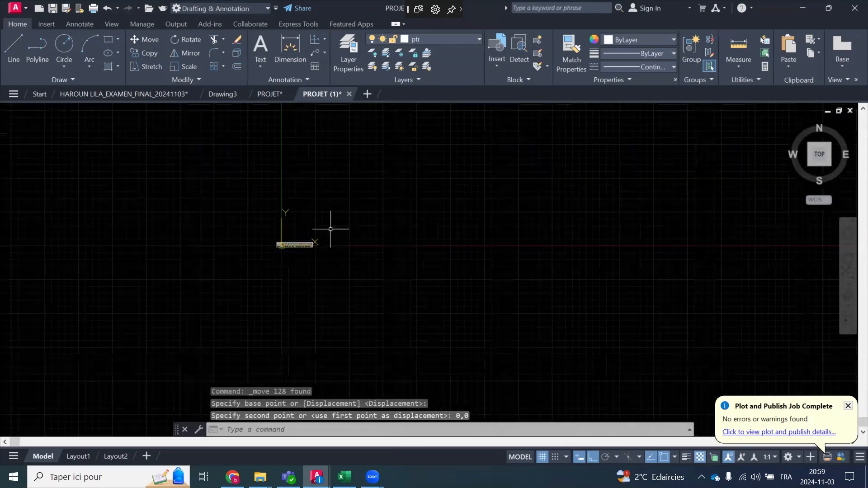
pyautogui.scroll(5, 327, 246)
pyautogui.scroll(10, 364, 219)
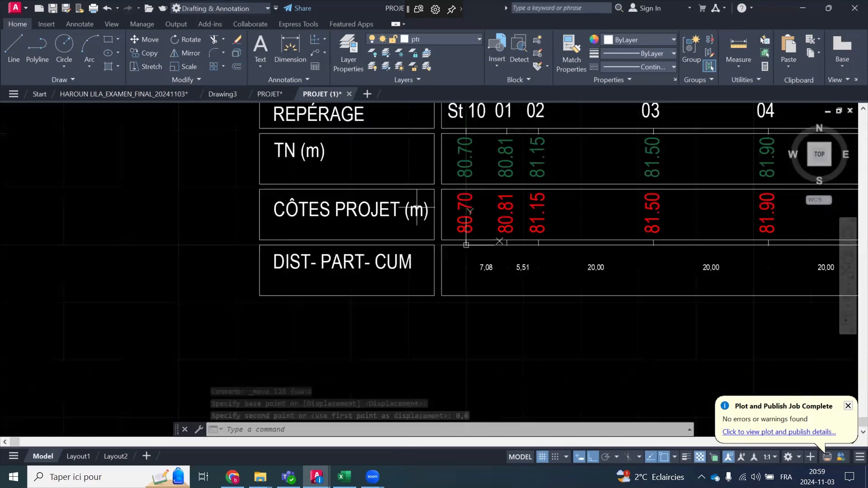
pyautogui.click(152, 168)
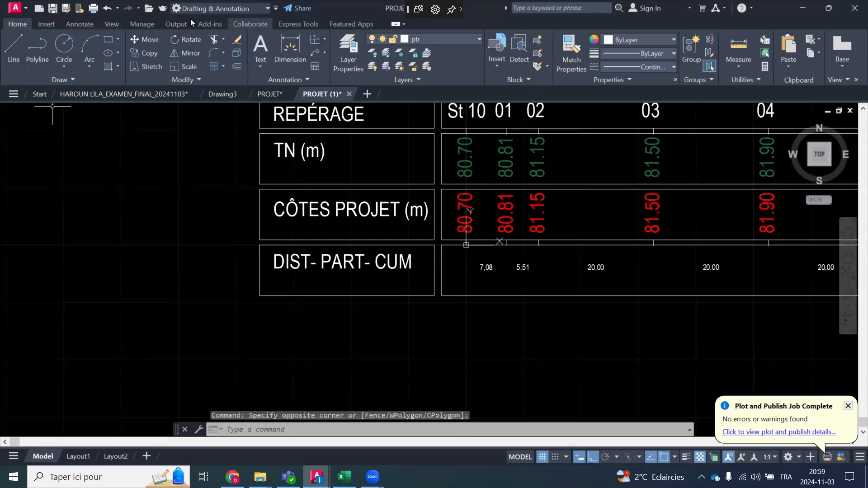
pyautogui.click(83, 26)
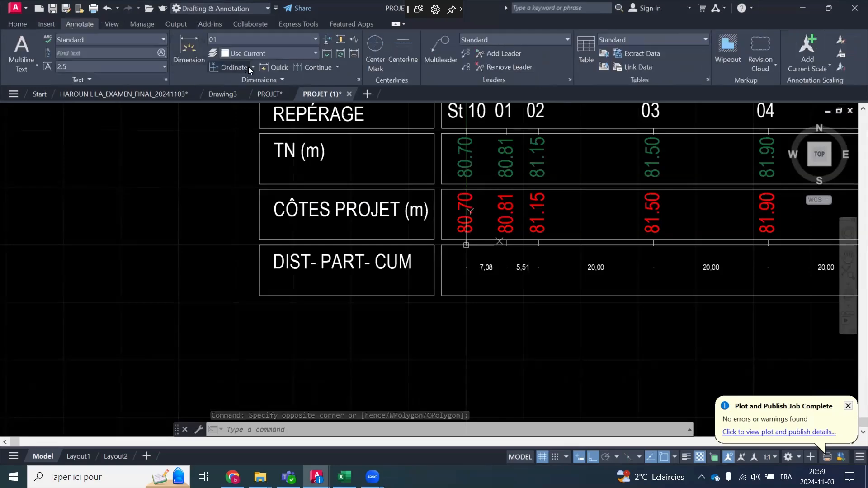
pyautogui.click(243, 69)
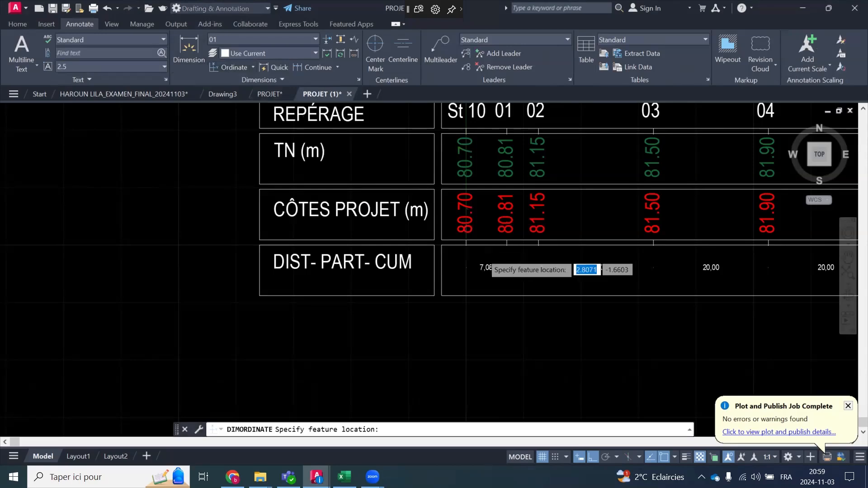
pyautogui.scroll(5, 482, 254)
pyautogui.scroll(4, 409, 221)
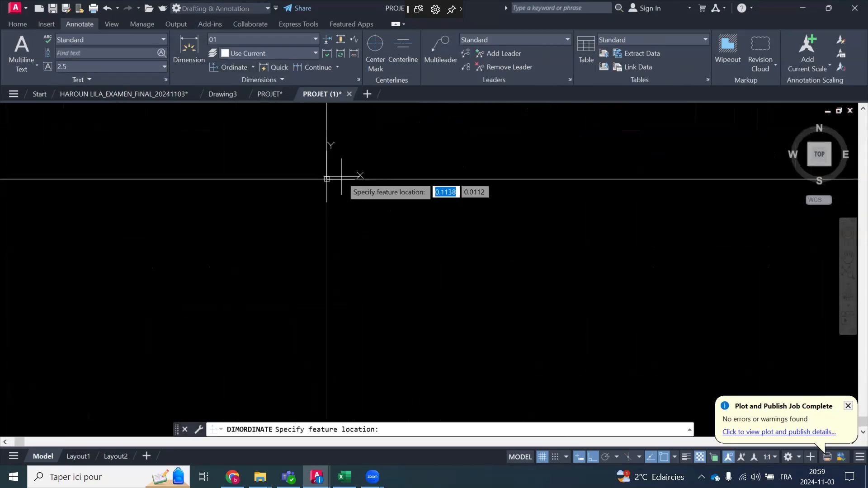
pyautogui.click(327, 179)
pyautogui.scroll(-3, 332, 179)
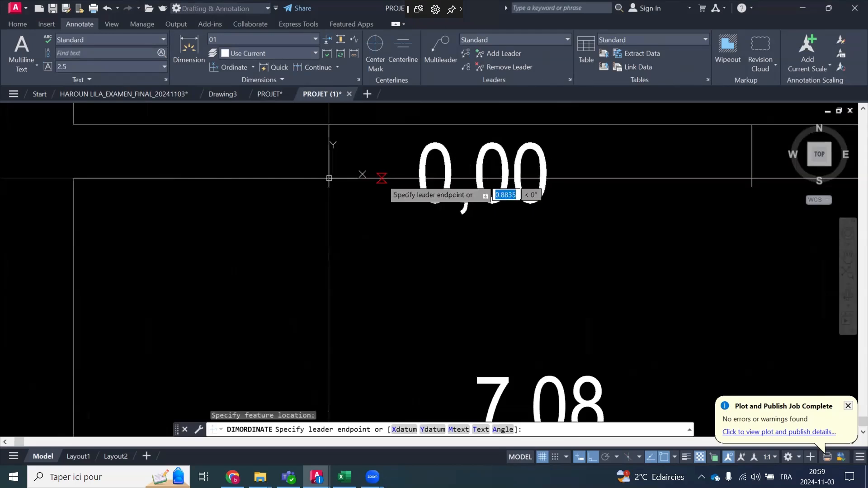
pyautogui.scroll(-4, 338, 204)
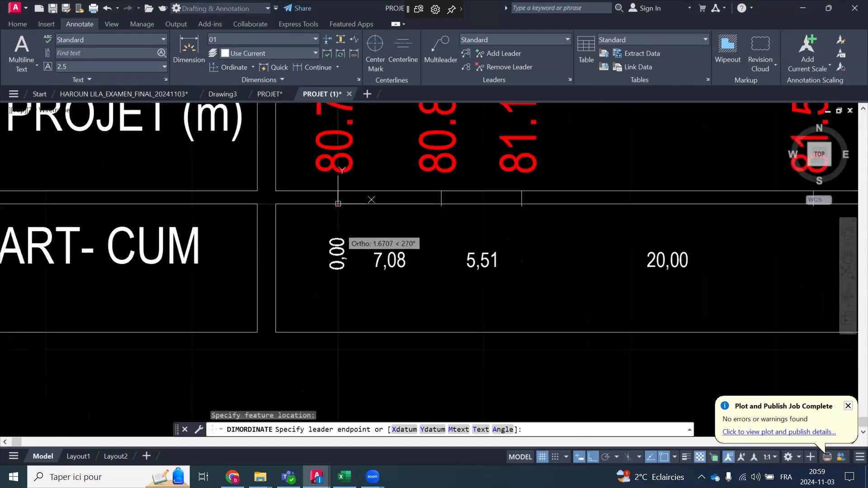
pyautogui.click(330, 237)
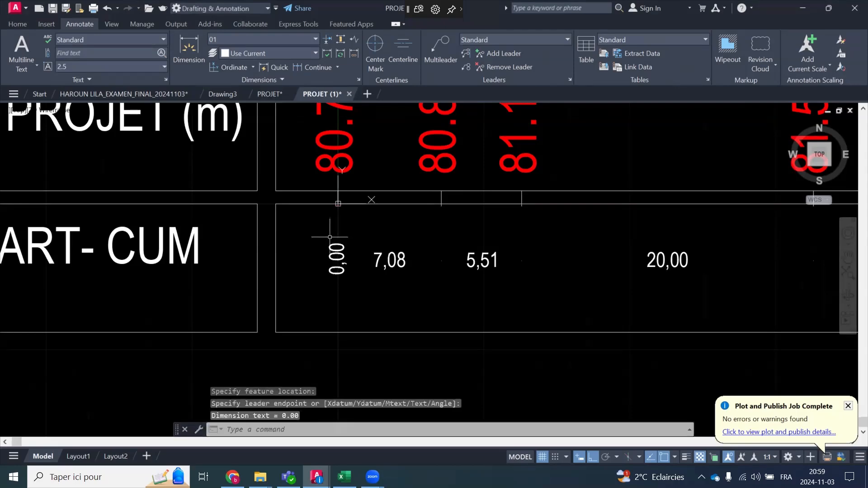
# Continue the ordinate dimension from St 10 through the 01, 02 and 03 tick marks
pyautogui.click(316, 71)
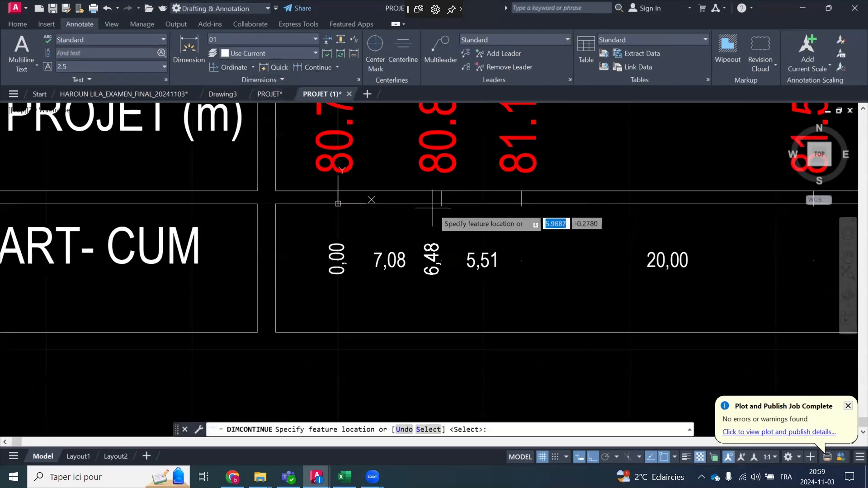
pyautogui.scroll(2, 434, 207)
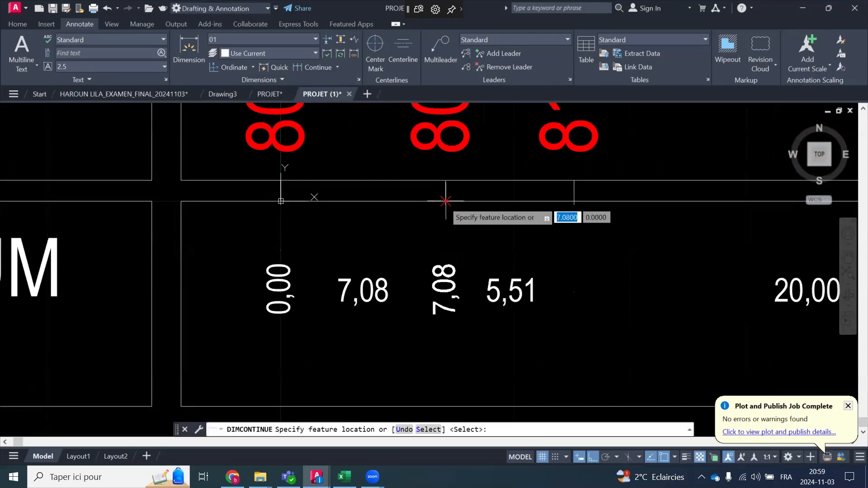
pyautogui.click(446, 200)
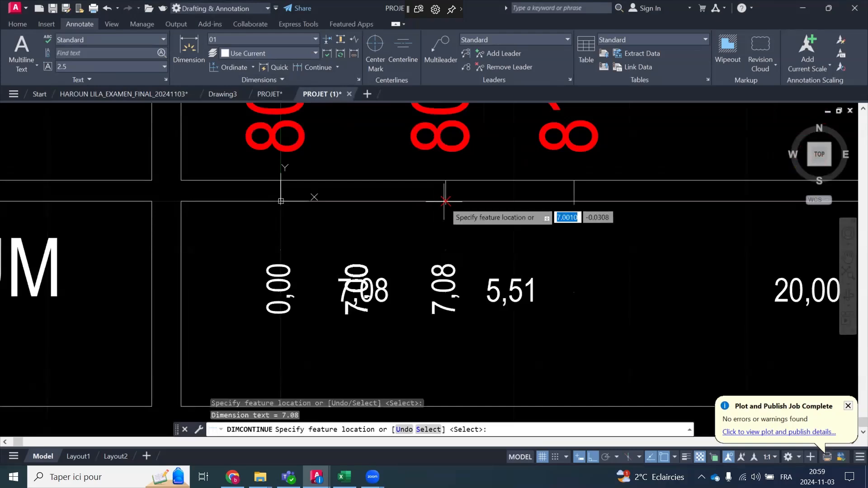
pyautogui.click(574, 202)
pyautogui.scroll(-2, 452, 231)
pyautogui.scroll(-1, 456, 229)
pyautogui.scroll(6, 601, 244)
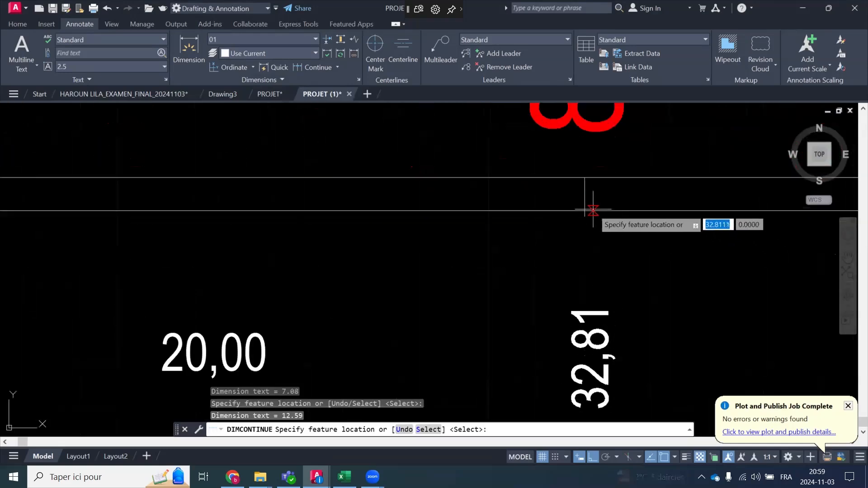
pyautogui.click(584, 201)
# Add continued ordinate dimensions at the 04 and 05 tick marks
pyautogui.scroll(-5, 583, 200)
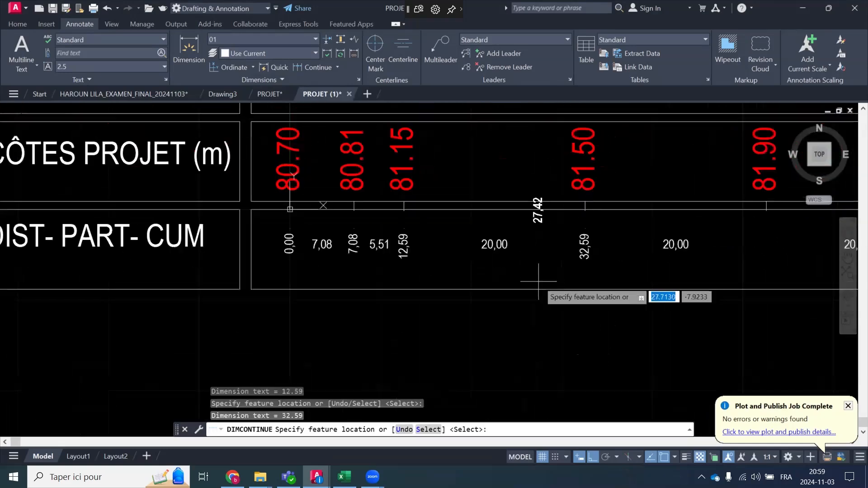
pyautogui.scroll(4, 393, 253)
pyautogui.scroll(-3, 419, 248)
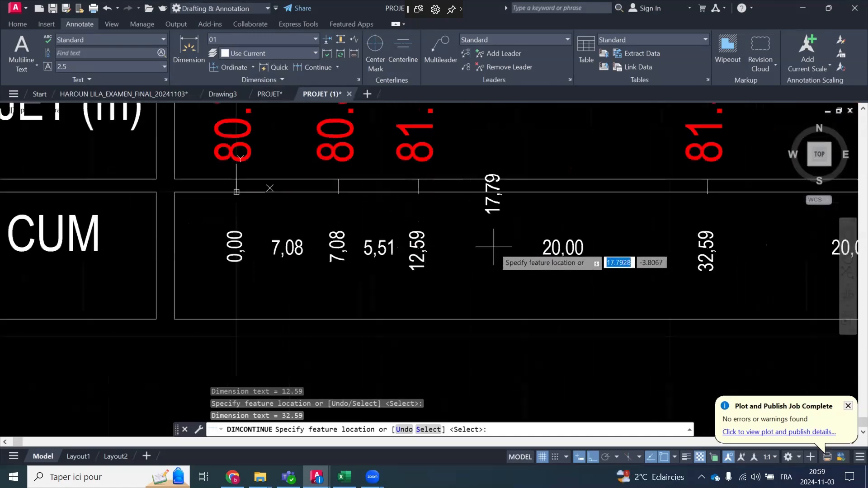
pyautogui.scroll(4, 759, 248)
pyautogui.scroll(-4, 316, 246)
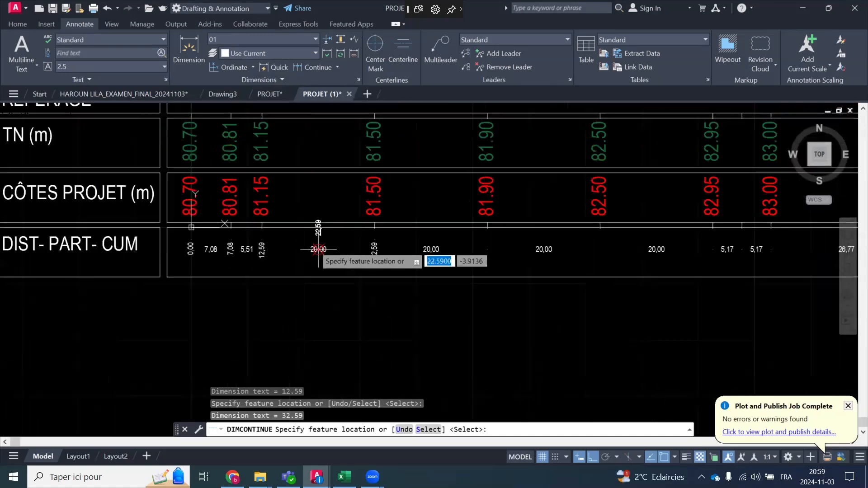
pyautogui.scroll(5, 500, 217)
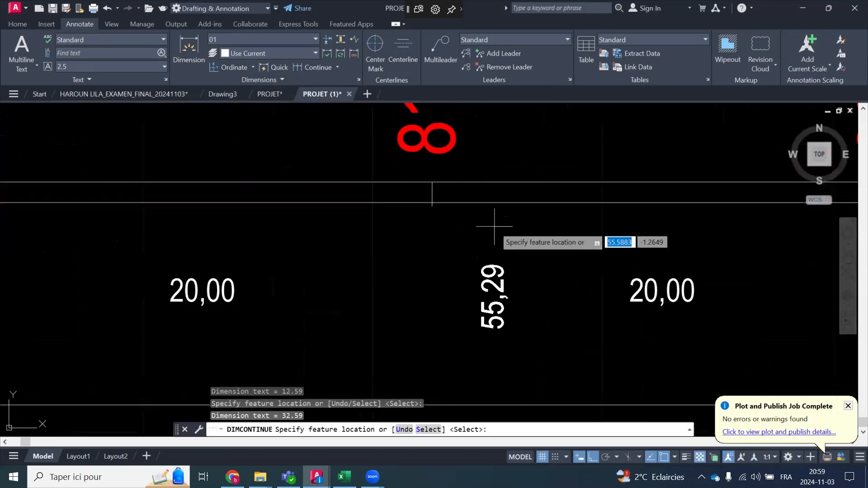
pyautogui.click(366, 183)
pyautogui.scroll(-4, 267, 174)
pyautogui.scroll(4, 561, 174)
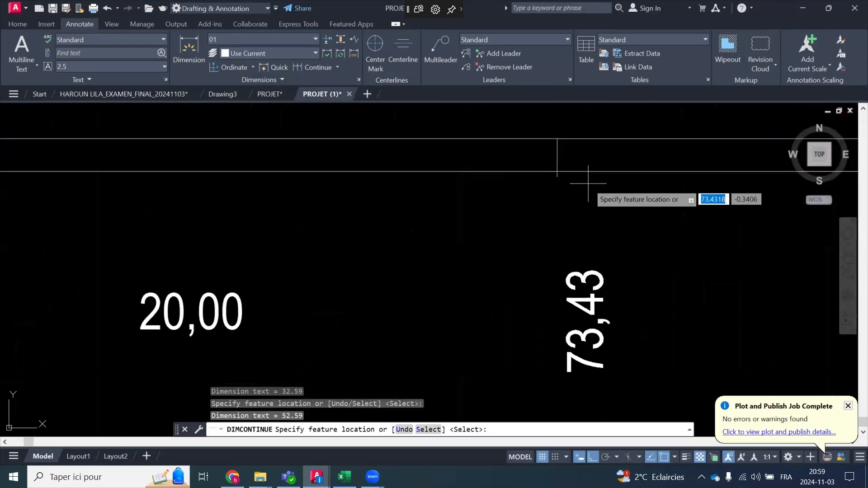
pyautogui.click(557, 172)
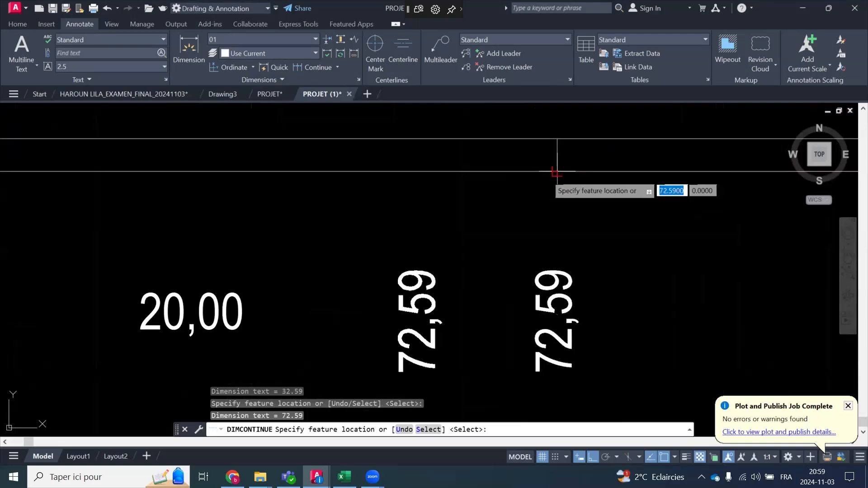
# Extend the ordinate dimension chain through tick mark 06, the intermediate tick between 06 and 07, and tick mark 07
pyautogui.scroll(-4, 557, 172)
pyautogui.scroll(4, 508, 237)
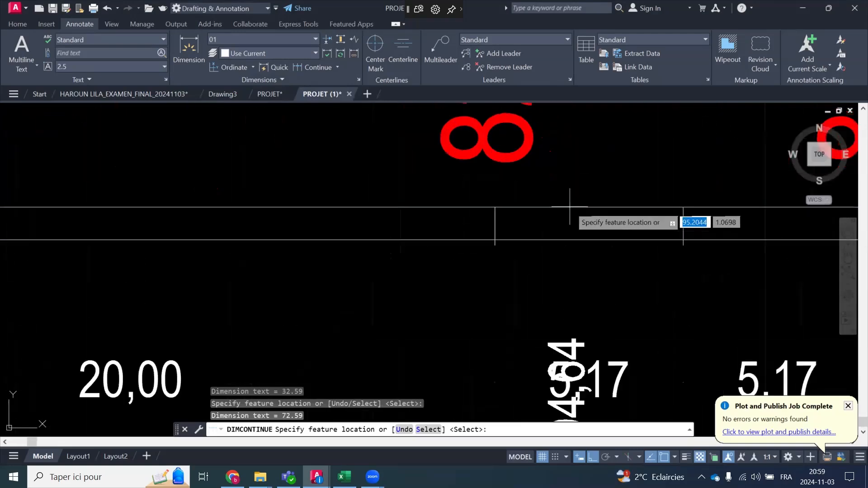
pyautogui.click(495, 234)
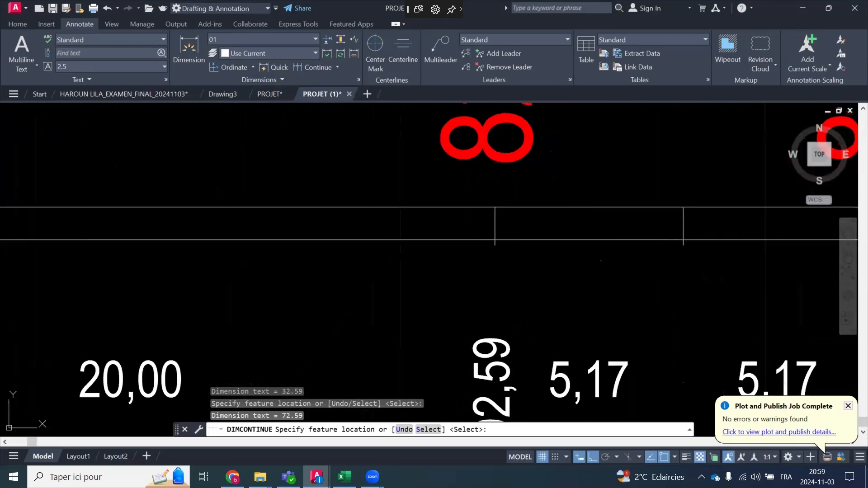
pyautogui.click(682, 240)
pyautogui.scroll(-4, 683, 240)
pyautogui.scroll(4, 507, 258)
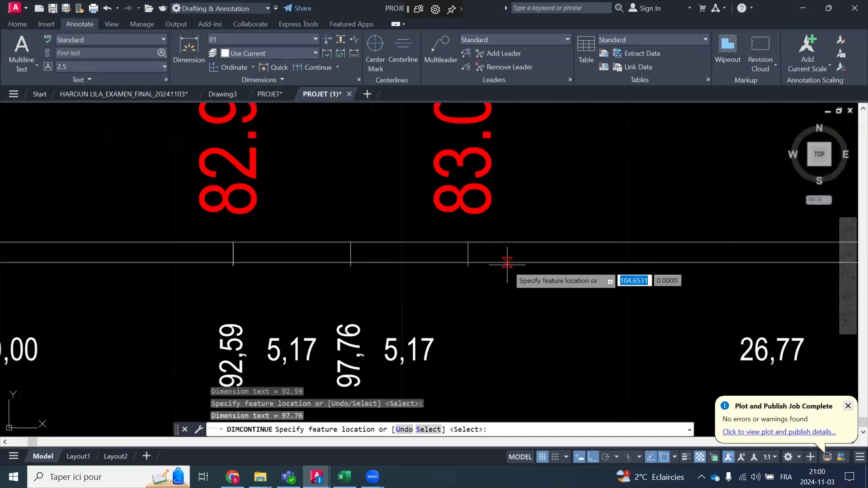
pyautogui.click(446, 260)
# Continue the ordinate dimension chain through the 08, 09 and 10 tick marks
pyautogui.scroll(-4, 446, 260)
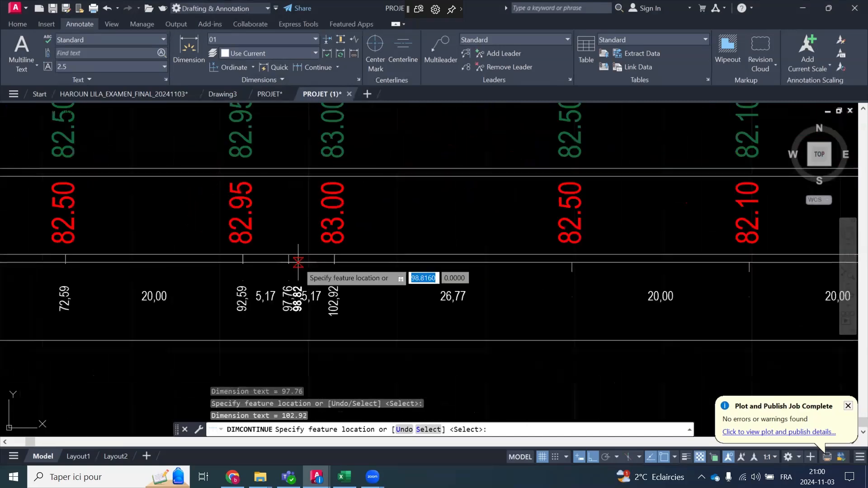
pyautogui.scroll(4, 539, 253)
pyautogui.click(528, 280)
pyautogui.scroll(-4, 527, 289)
pyautogui.scroll(4, 543, 272)
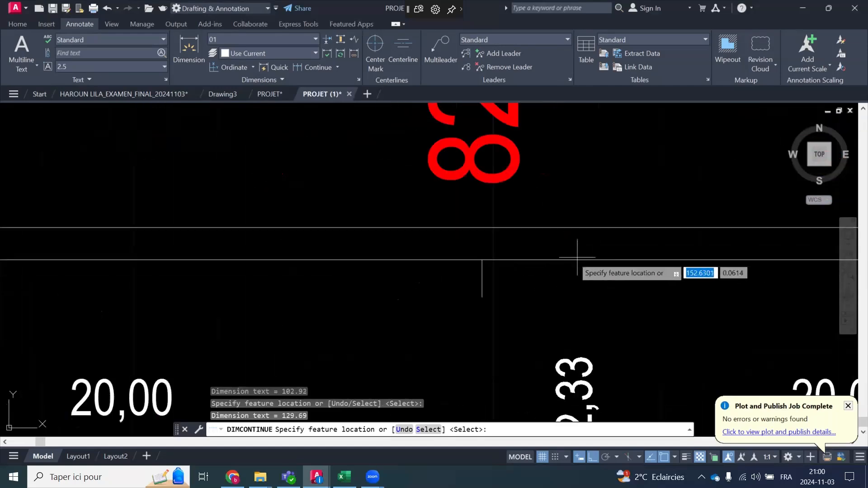
pyautogui.click(481, 261)
pyautogui.scroll(-4, 316, 296)
pyautogui.scroll(4, 538, 278)
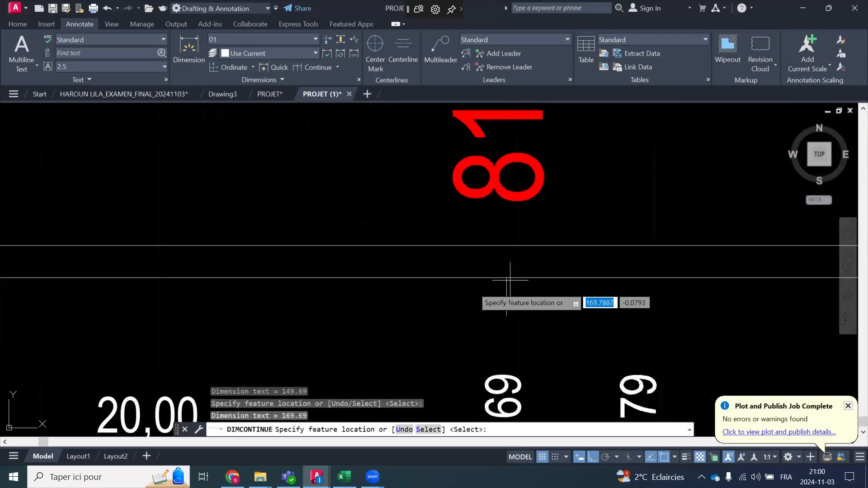
# Add continued ordinate dimensions at the 11 and 12 tick marks
pyautogui.scroll(-4, 510, 280)
pyautogui.scroll(4, 479, 281)
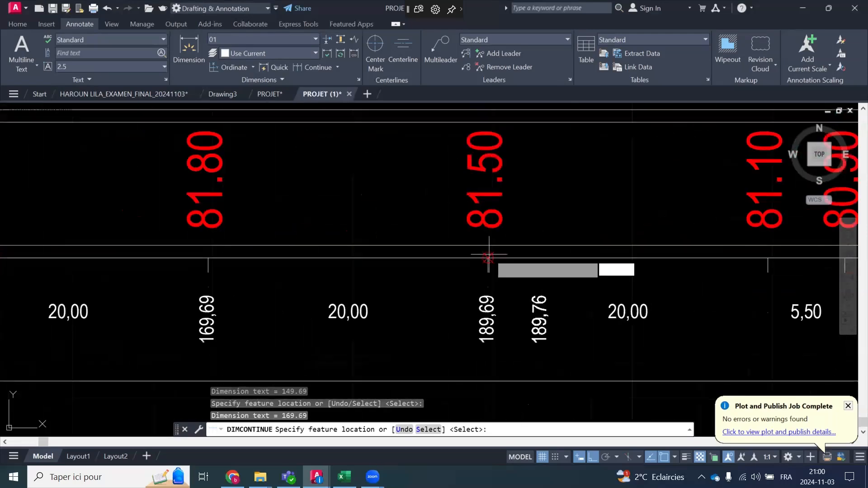
pyautogui.click(488, 258)
pyautogui.scroll(-5, 452, 280)
pyautogui.scroll(5, 549, 271)
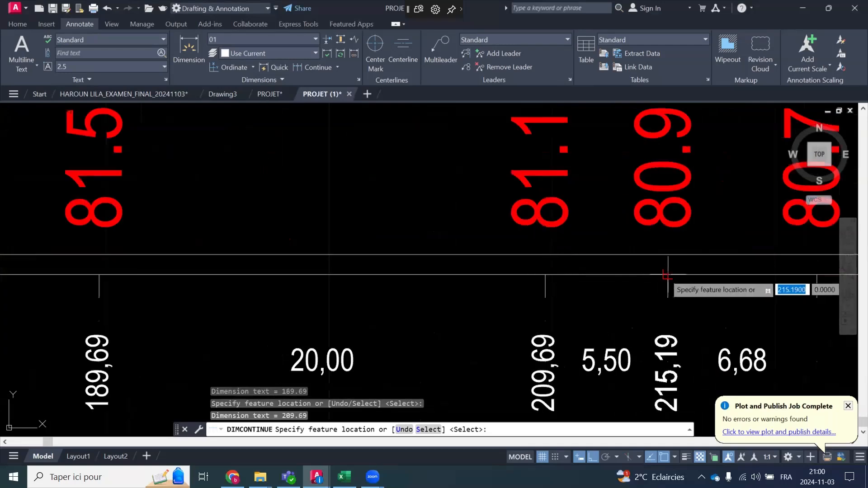
# Extend the ordinate dimension chain to the 13 and st:12 tick marks and finish the Continue command
pyautogui.scroll(-4, 667, 275)
pyautogui.scroll(6, 540, 288)
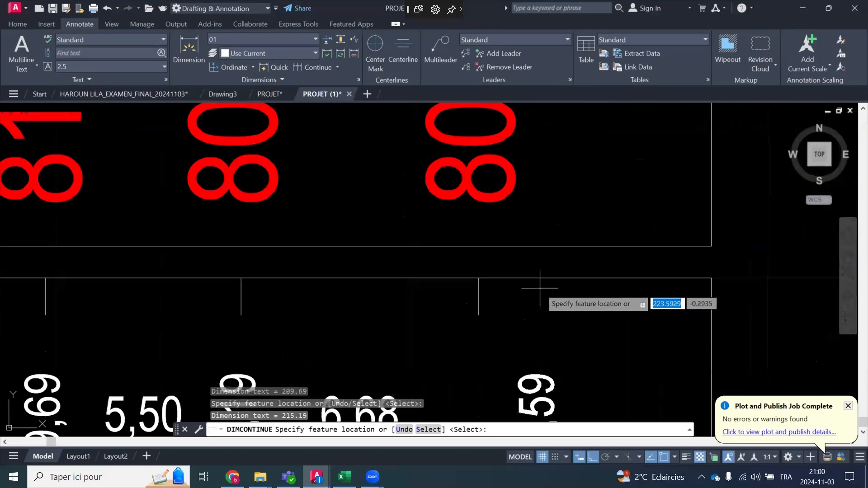
pyautogui.click(479, 277)
pyautogui.scroll(-3, 588, 217)
pyautogui.rightClick(620, 198)
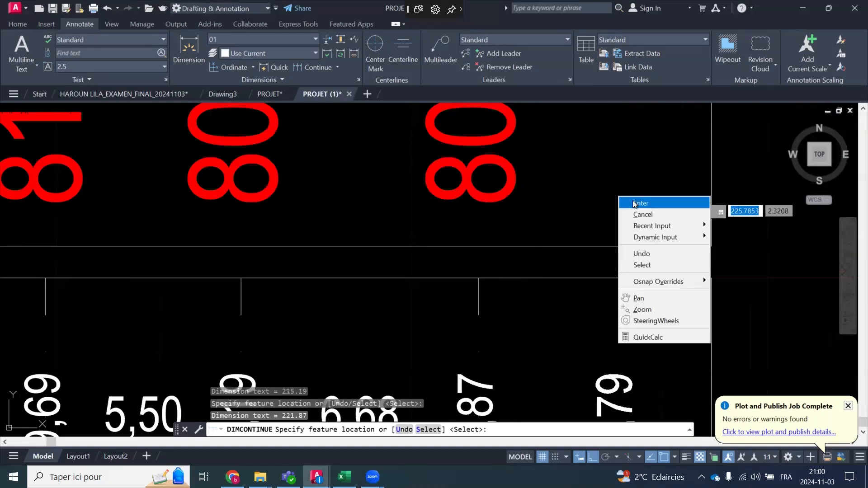
pyautogui.click(633, 201)
pyautogui.scroll(3, 542, 244)
pyautogui.rightClick(606, 274)
pyautogui.click(611, 277)
pyautogui.scroll(3, 500, 291)
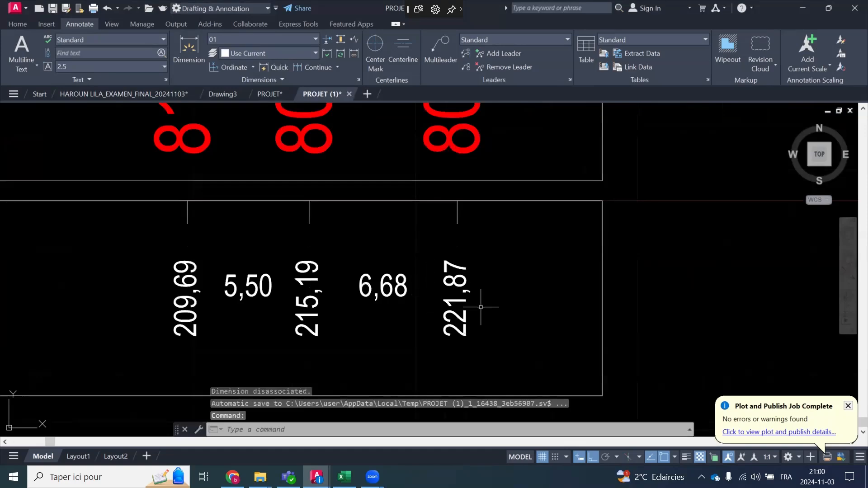
# Add a linear dimension spanning tick marks 06 to 07, placed below the partial distances in the DIST- PART- CUM row
pyautogui.scroll(-5, 566, 289)
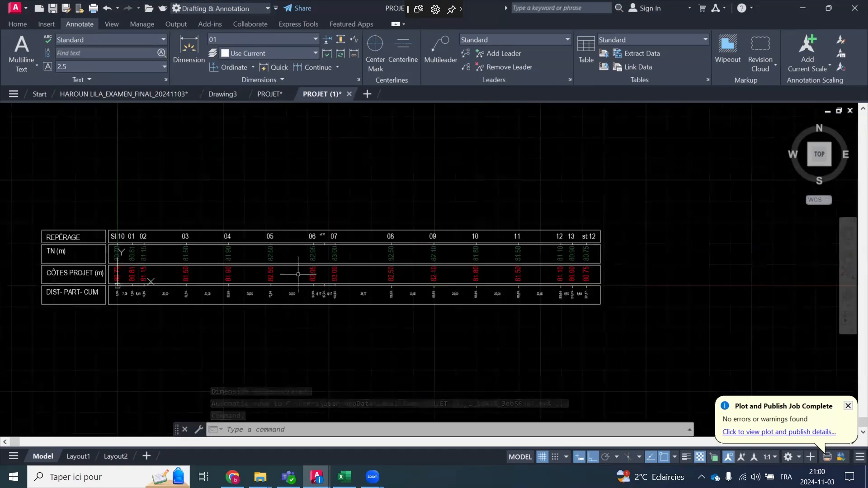
pyautogui.scroll(2, 300, 267)
pyautogui.scroll(4, 314, 239)
pyautogui.scroll(-4, 369, 248)
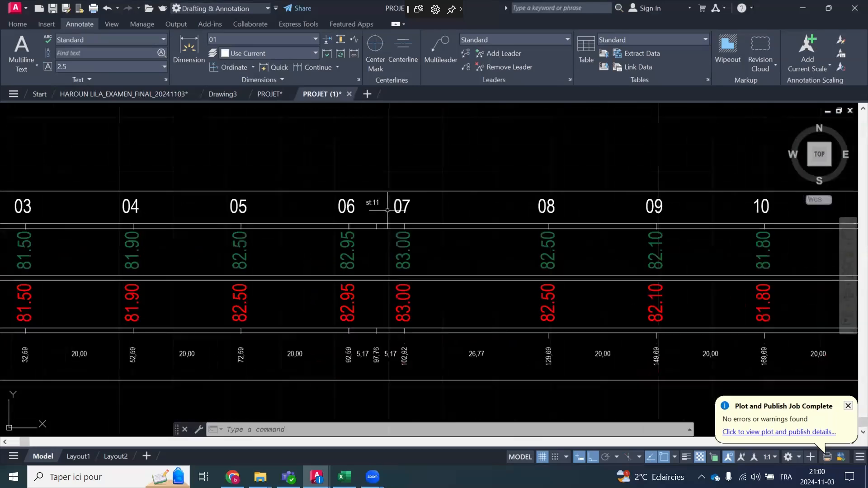
pyautogui.scroll(6, 377, 290)
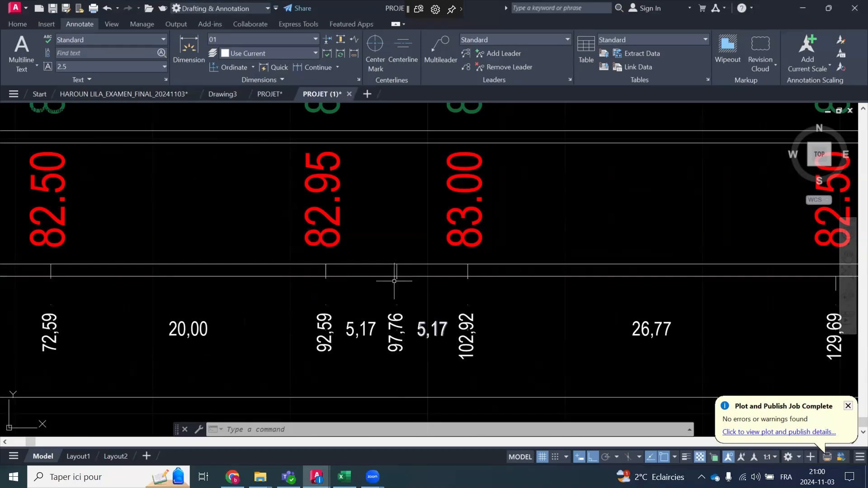
pyautogui.scroll(2, 380, 337)
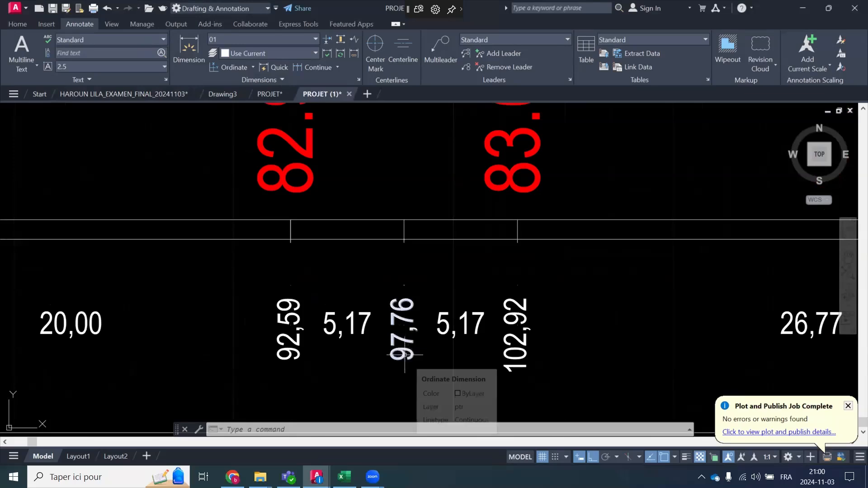
pyautogui.click(253, 67)
pyautogui.click(235, 88)
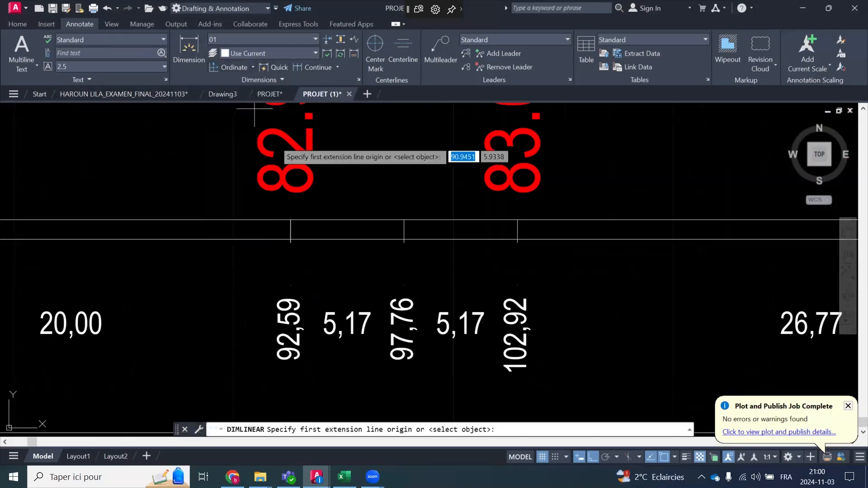
pyautogui.click(291, 237)
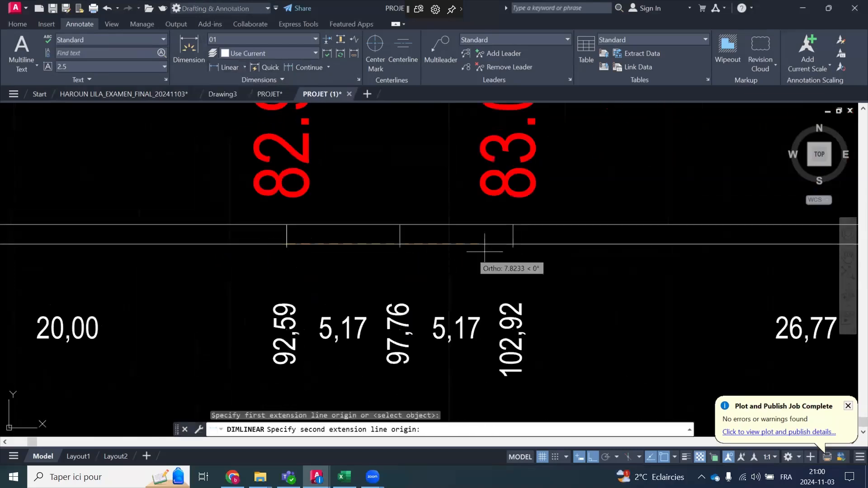
pyautogui.click(513, 244)
pyautogui.scroll(-2, 513, 244)
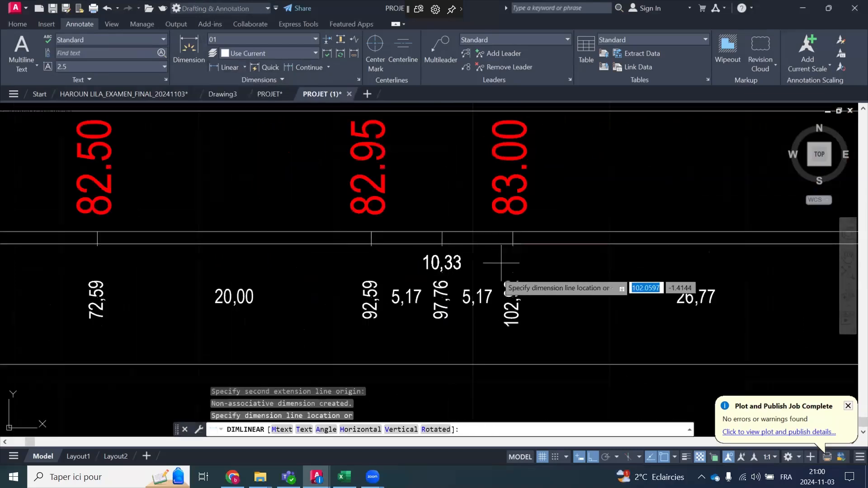
pyautogui.click(489, 345)
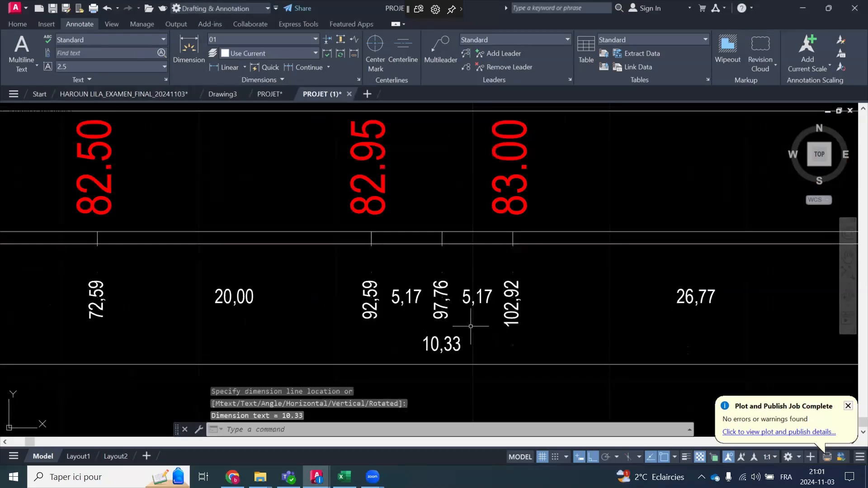
# Edit the new 06 to 07 dimension text to read R=10,33m
pyautogui.scroll(2, 443, 349)
pyautogui.click(447, 338)
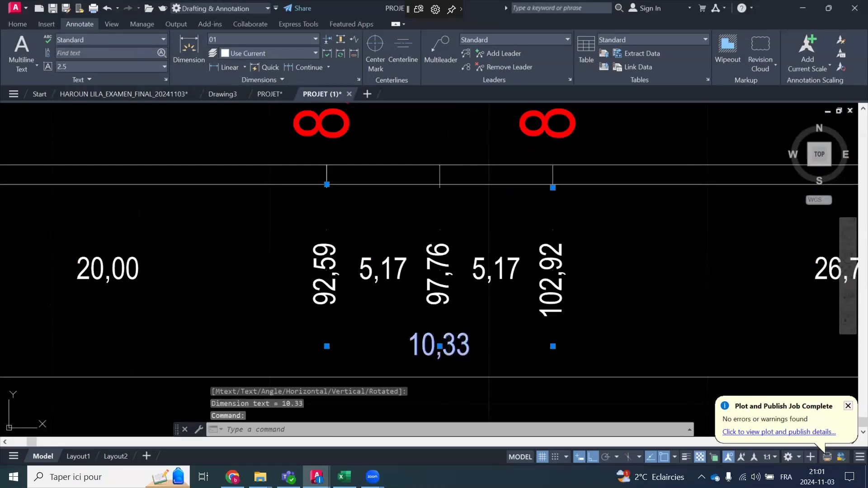
pyautogui.doubleClick(439, 345)
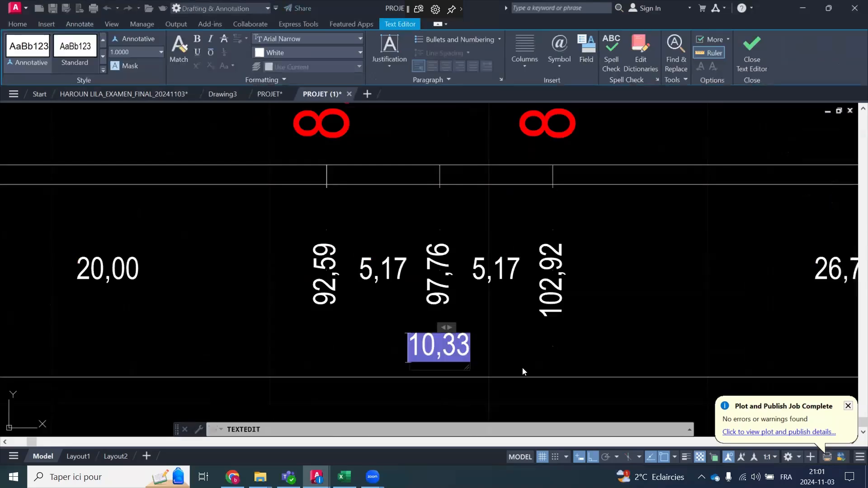
pyautogui.write('r')
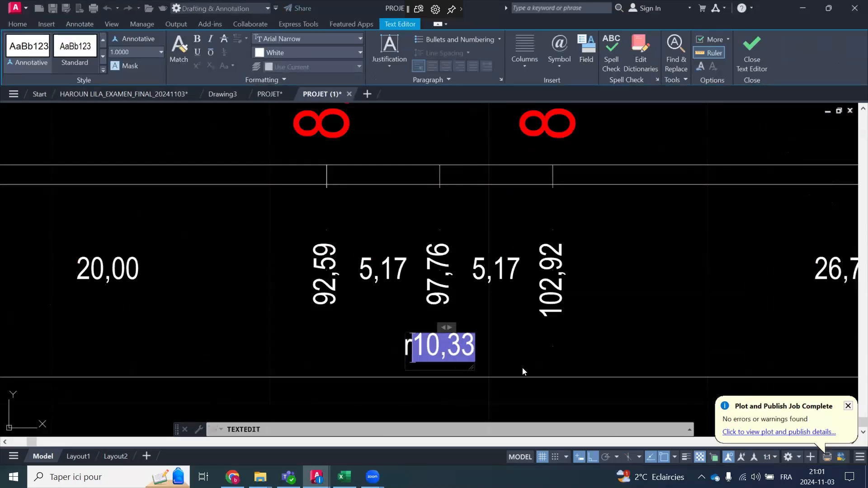
pyautogui.press('BackSpace')
pyautogui.write('R=')
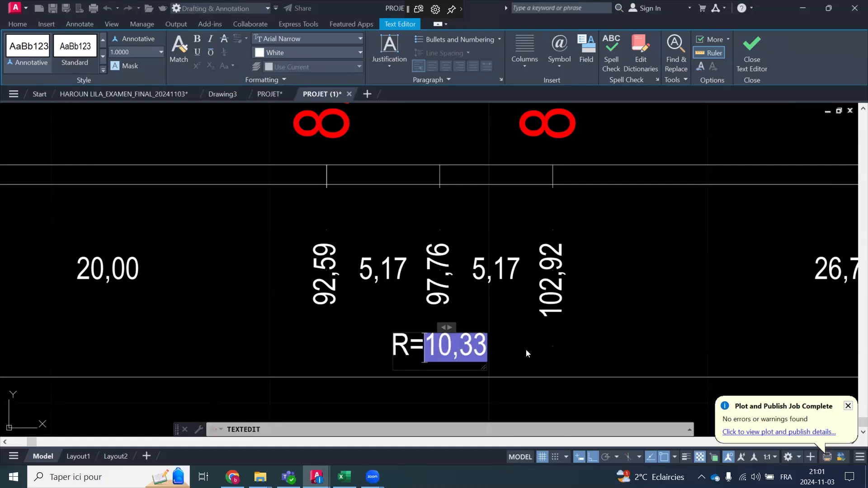
pyautogui.write('m')
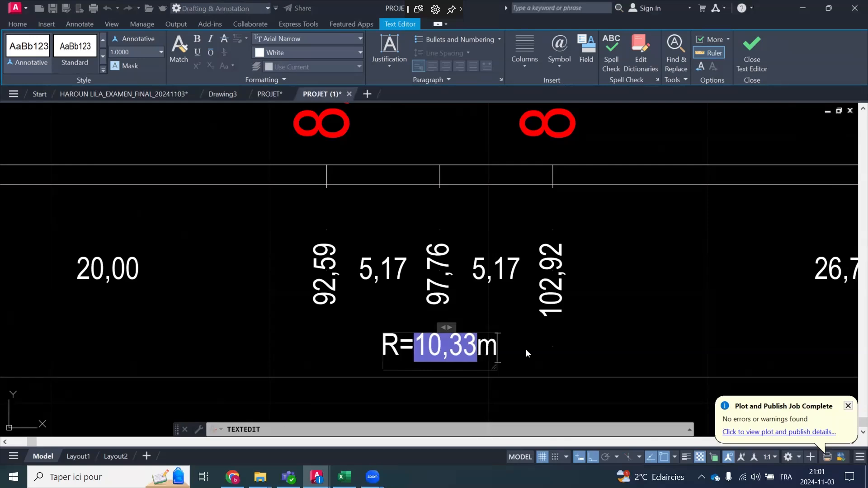
pyautogui.click(598, 293)
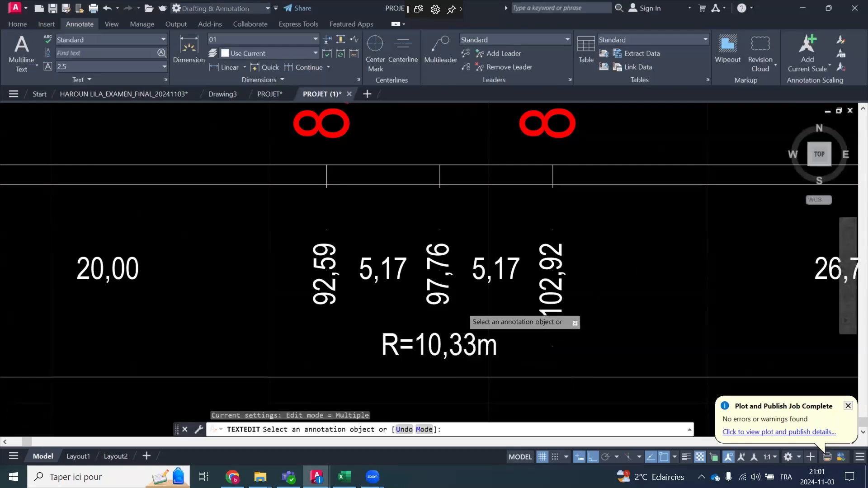
pyautogui.scroll(-10, 454, 370)
pyautogui.press('Escape')
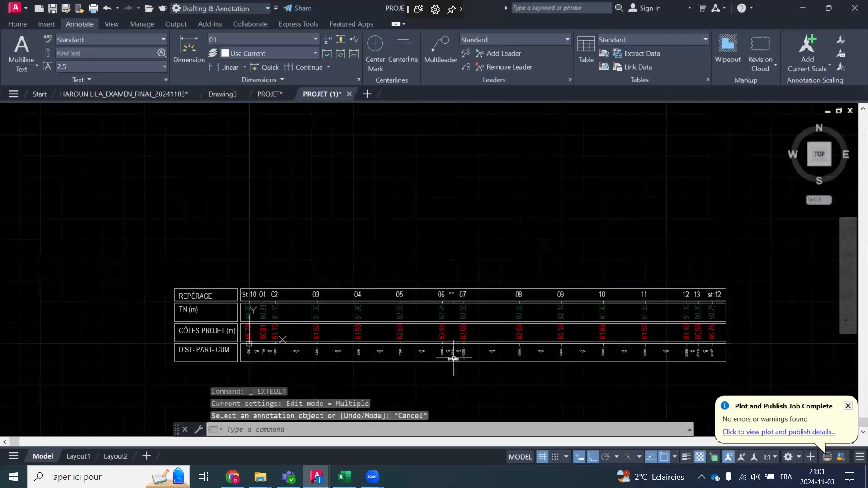
# Examine the VOIE H axis in the framed site plan, selecting a line on the AXES layer, and return to the profile table
pyautogui.scroll(2, 454, 358)
pyautogui.scroll(-5, 460, 357)
pyautogui.scroll(-3, 435, 344)
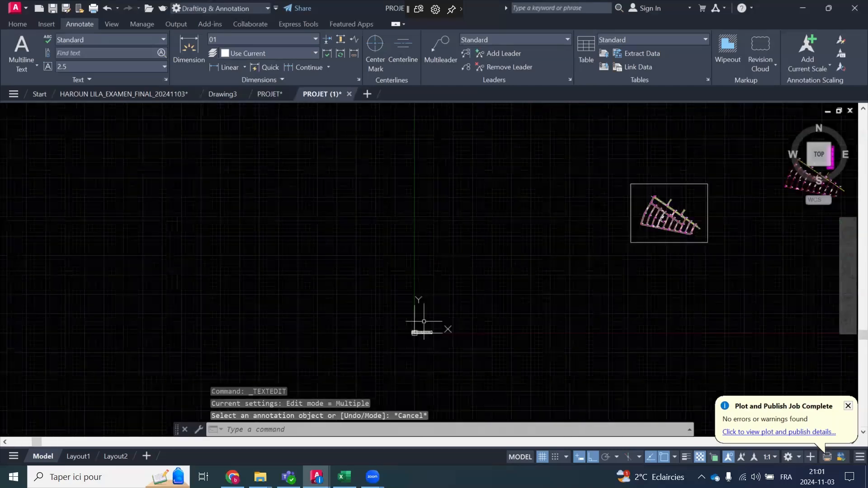
pyautogui.scroll(8, 660, 224)
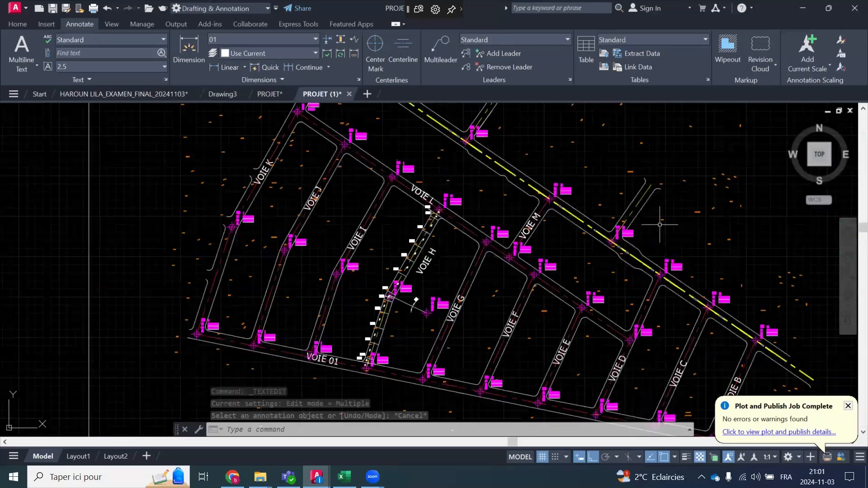
pyautogui.scroll(10, 344, 301)
pyautogui.click(233, 255)
pyautogui.scroll(-6, 238, 253)
pyautogui.scroll(5, 244, 272)
pyautogui.scroll(-6, 346, 194)
pyautogui.scroll(-8, 343, 194)
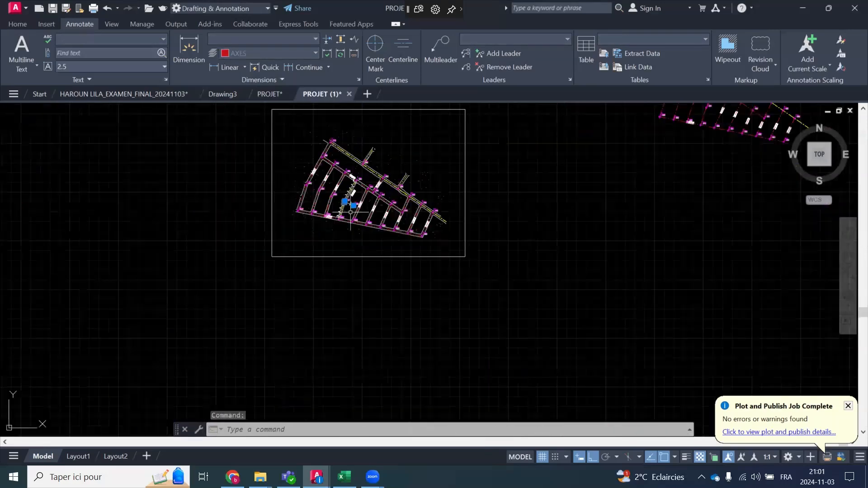
pyautogui.scroll(-6, 350, 212)
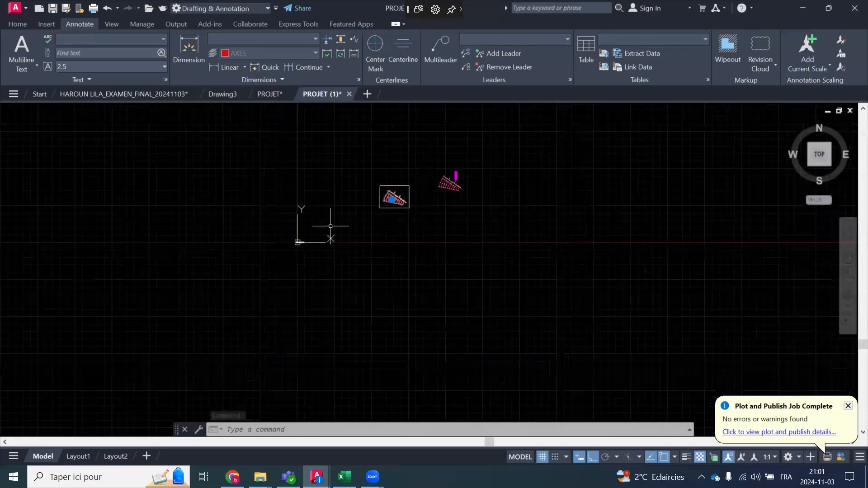
pyautogui.scroll(-5, 331, 226)
pyautogui.scroll(10, 299, 233)
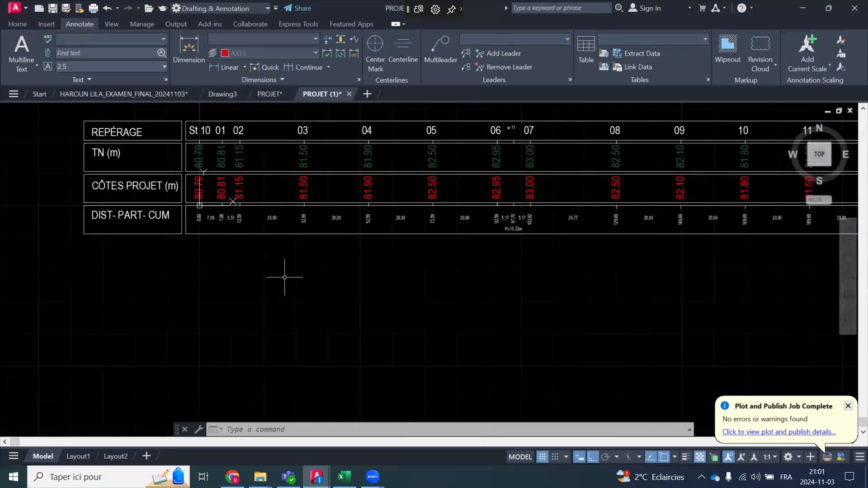
pyautogui.scroll(-2, 268, 305)
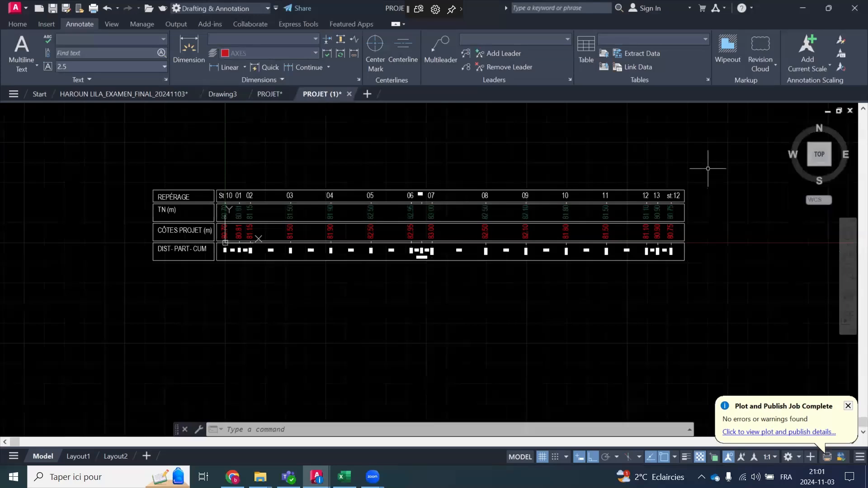
# Move the whole profile table straight down until it lies below the coordinate origin
pyautogui.click(708, 168)
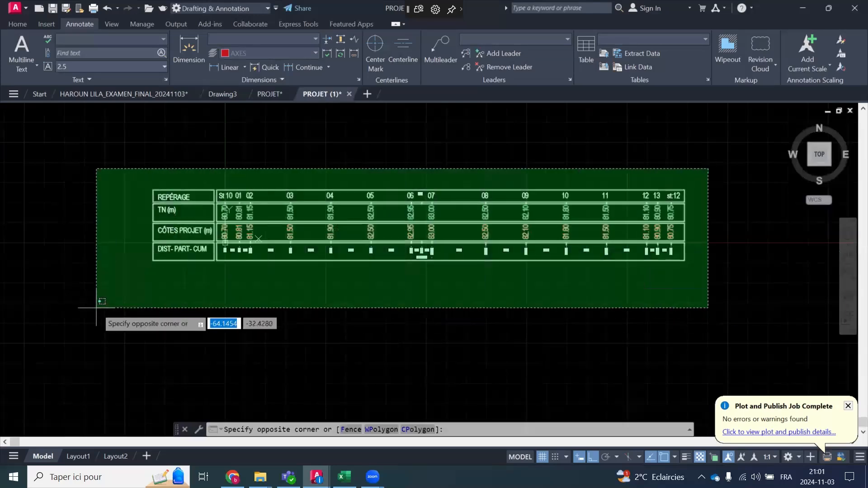
pyautogui.click(96, 308)
pyautogui.click(17, 24)
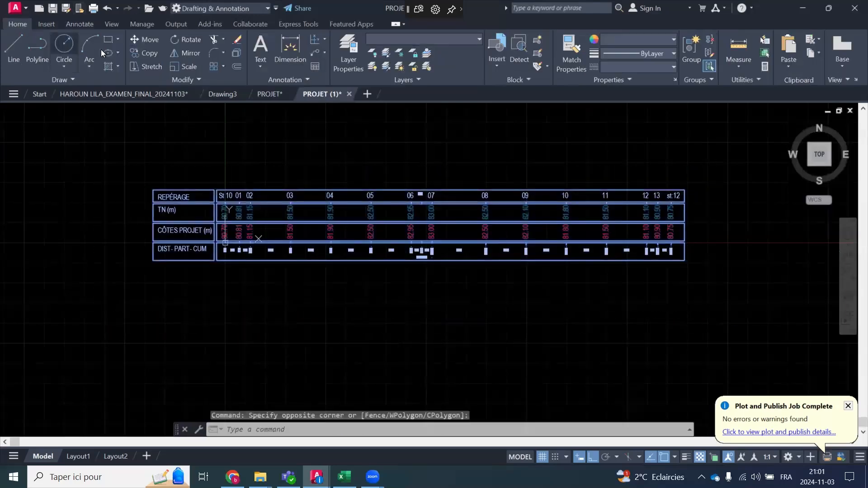
pyautogui.click(134, 45)
pyautogui.click(101, 153)
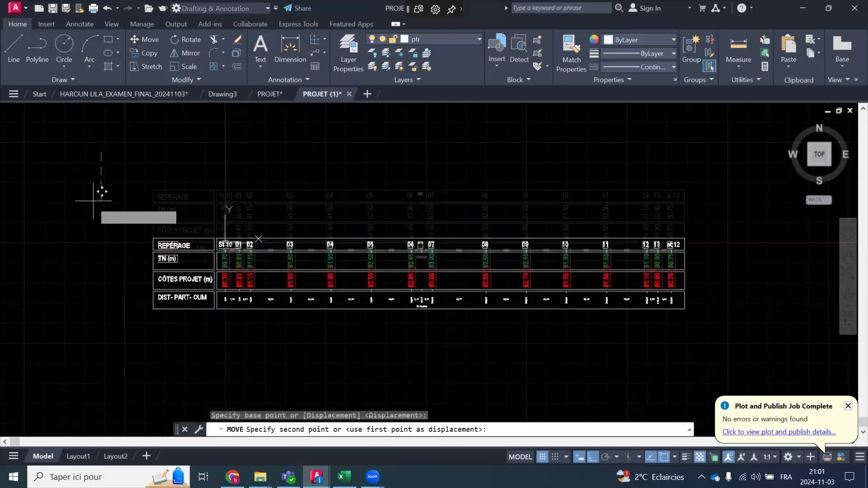
pyautogui.click(76, 250)
pyautogui.scroll(8, 63, 247)
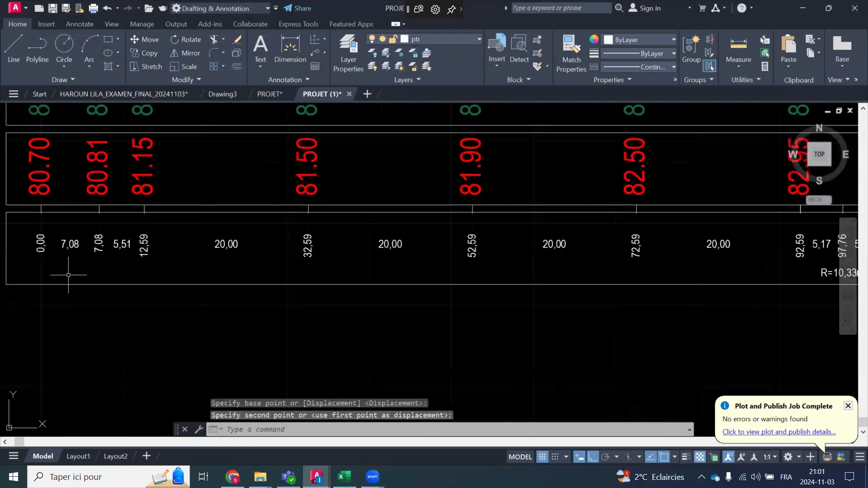
pyautogui.scroll(-4, 277, 256)
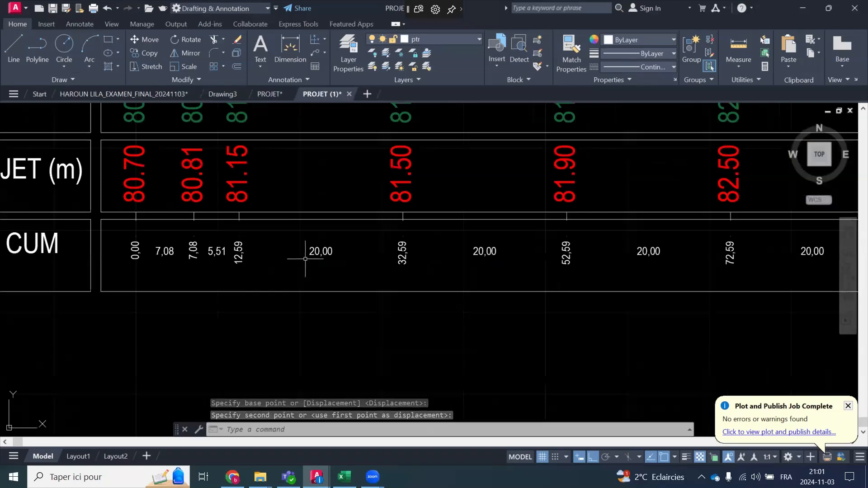
pyautogui.scroll(-3, 413, 264)
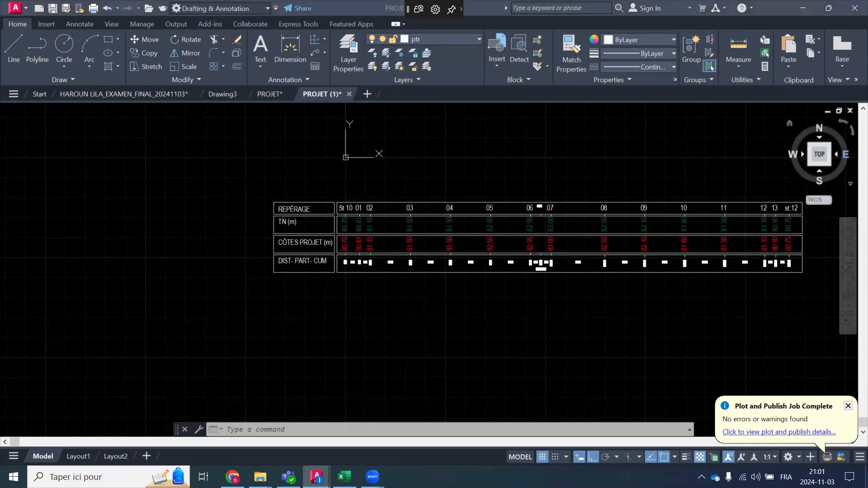
# Draw a vertical line straight up from the upper-left corner of the REPÉRAGE row's station box, rising past the origin
pyautogui.click(819, 154)
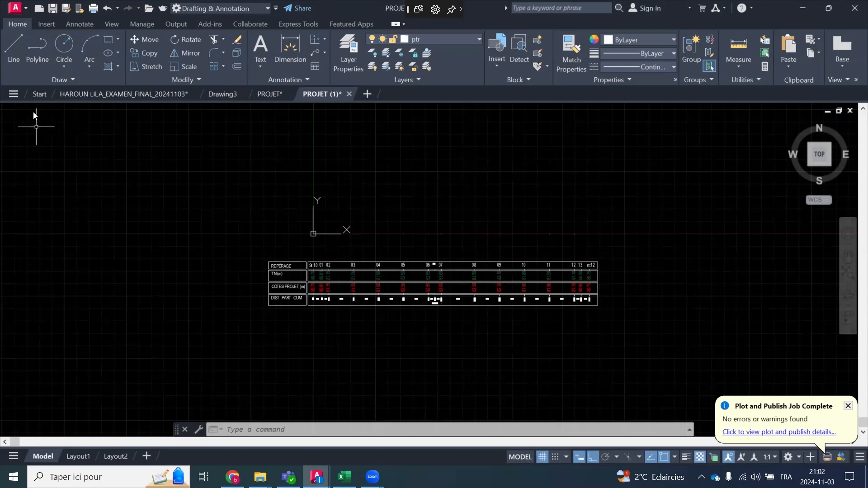
pyautogui.click(13, 47)
pyautogui.scroll(2, 316, 265)
pyautogui.click(295, 267)
pyautogui.scroll(-1, 303, 281)
pyautogui.scroll(-4, 302, 280)
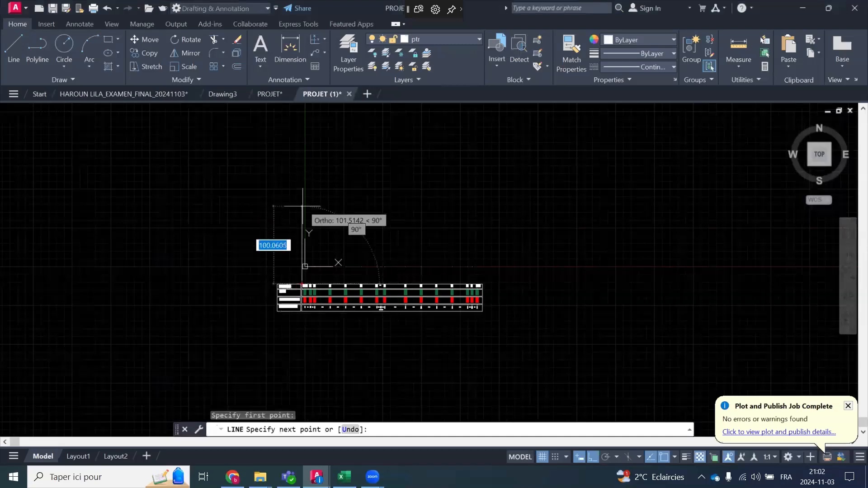
pyautogui.scroll(4, 303, 203)
pyautogui.rightClick(345, 206)
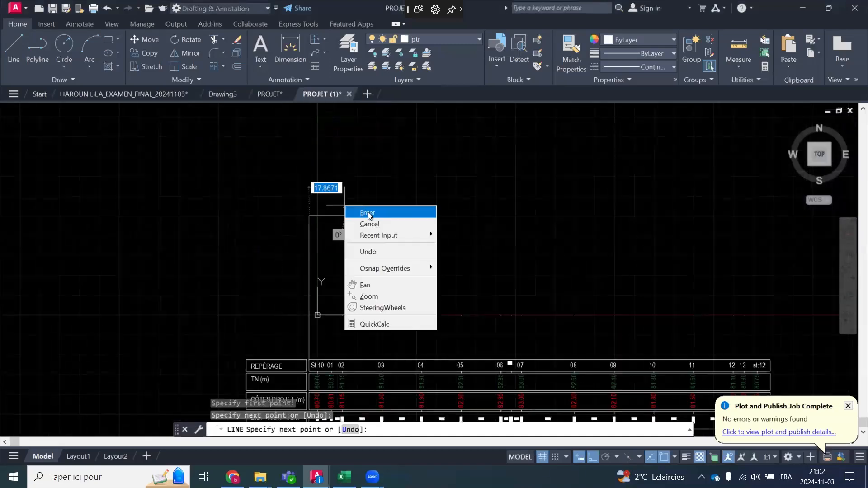
pyautogui.click(368, 213)
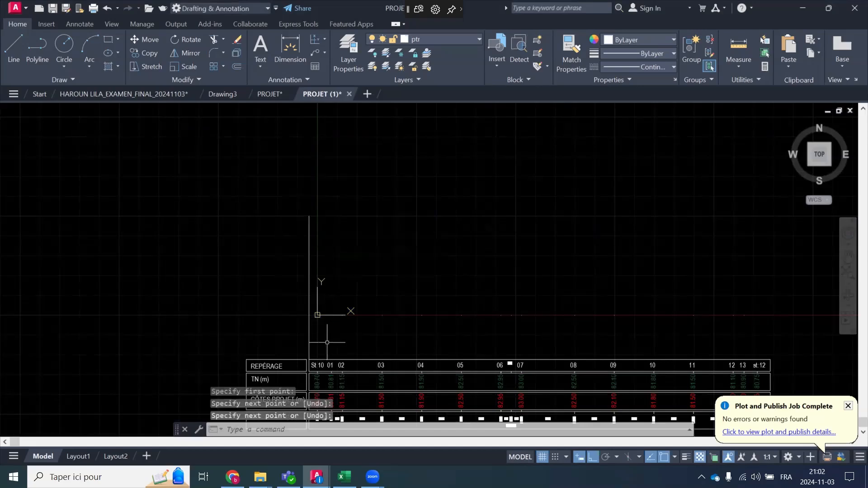
pyautogui.scroll(2, 329, 342)
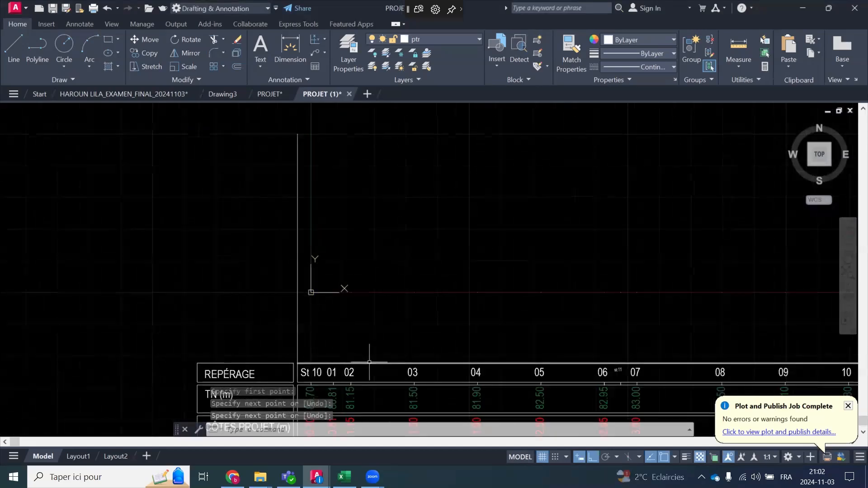
pyautogui.click(370, 362)
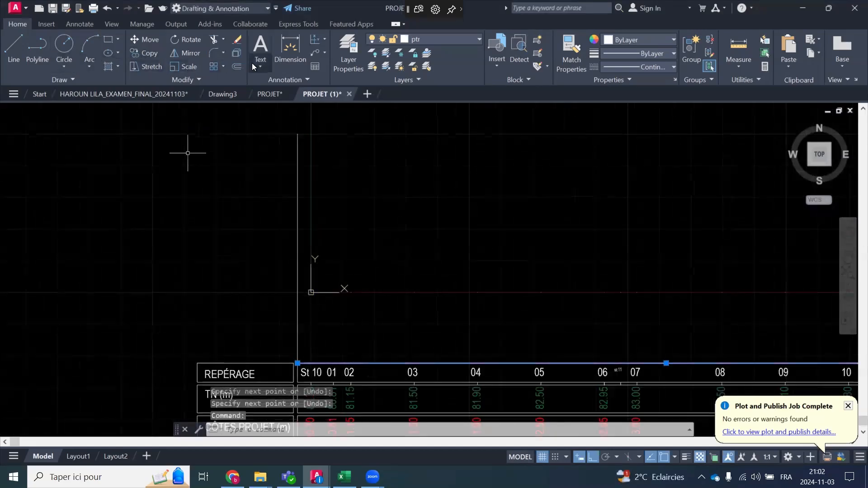
pyautogui.click(238, 67)
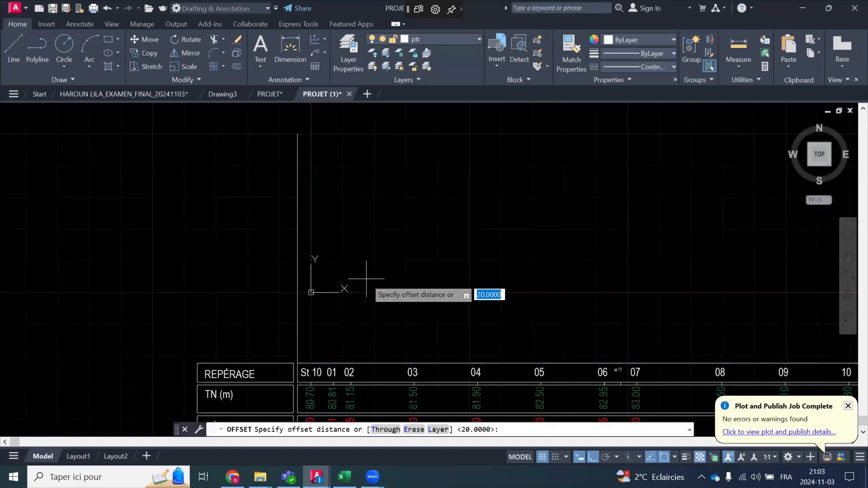
pyautogui.press('Escape')
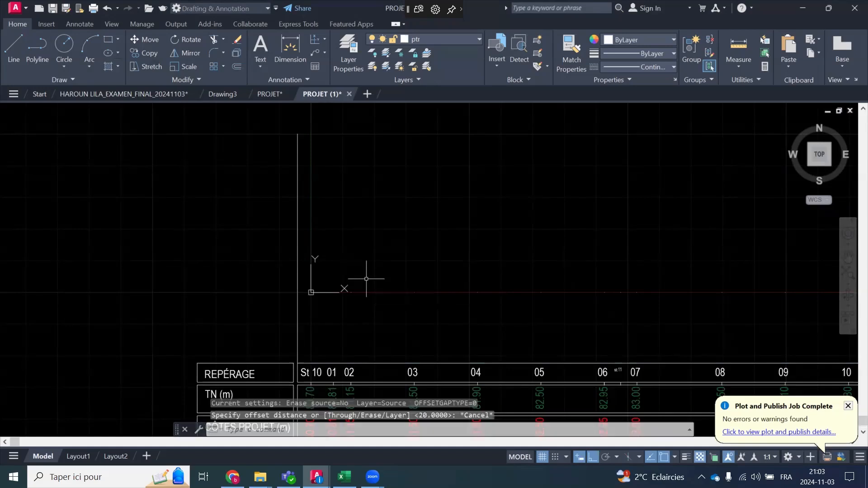
# Try to copy the station box's top border from its left endpoint as a 50-item array spaced 1 unit apart
pyautogui.scroll(3, 382, 359)
pyautogui.click(382, 359)
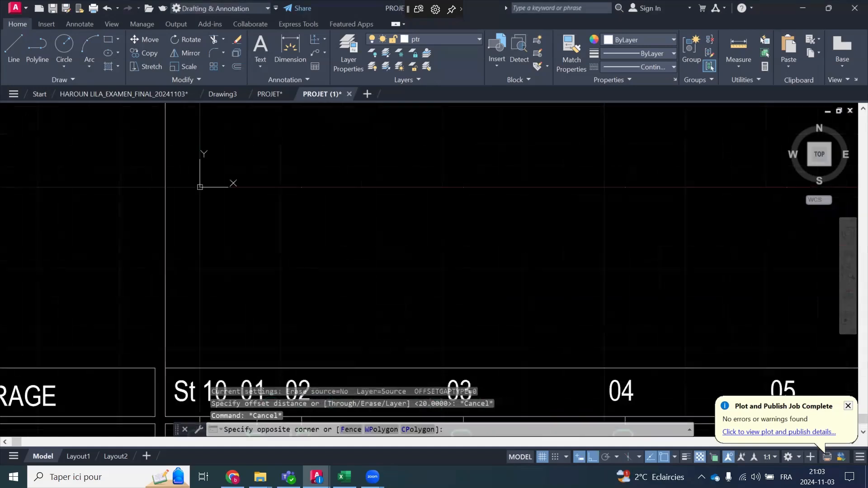
pyautogui.click(377, 368)
pyautogui.click(137, 54)
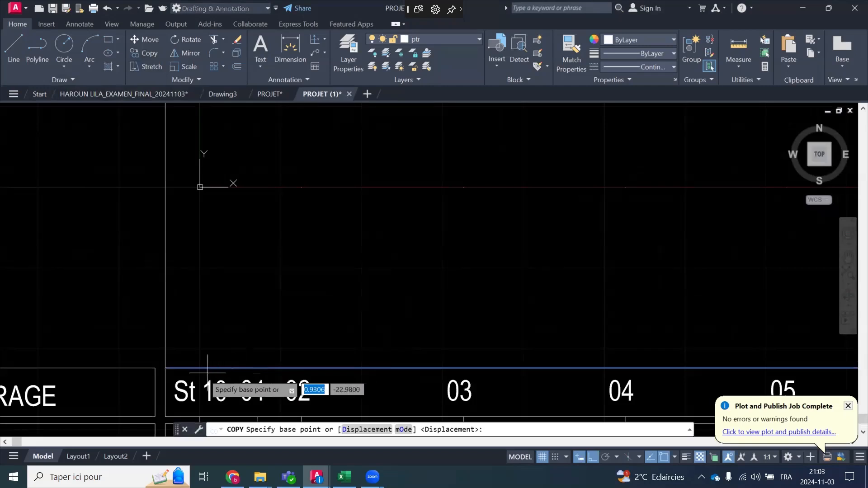
pyautogui.click(166, 367)
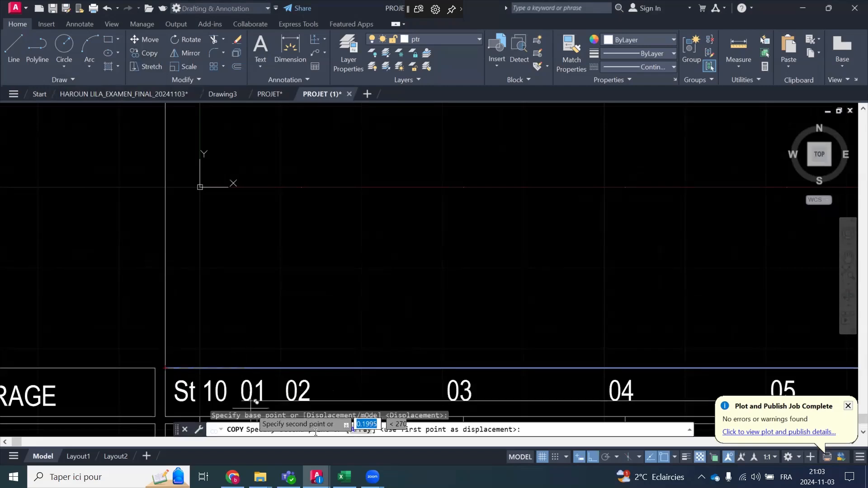
pyautogui.click(356, 430)
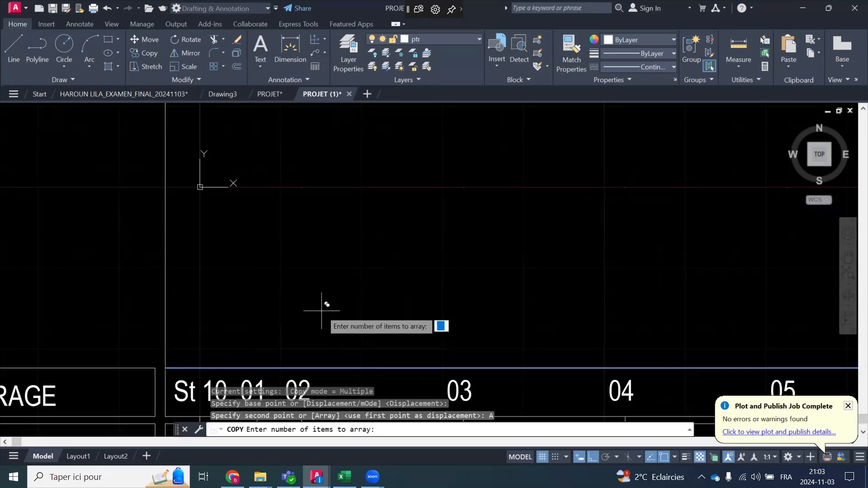
pyautogui.press('Return')
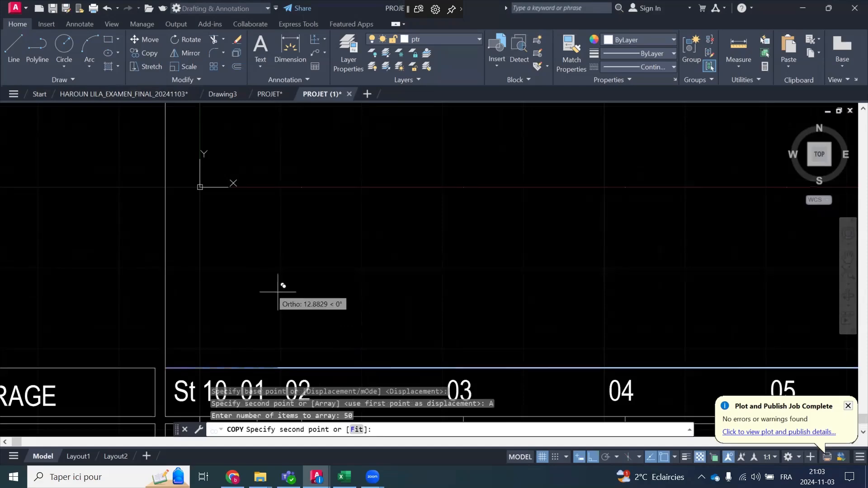
pyautogui.scroll(-4, 320, 310)
pyautogui.scroll(-5, 319, 310)
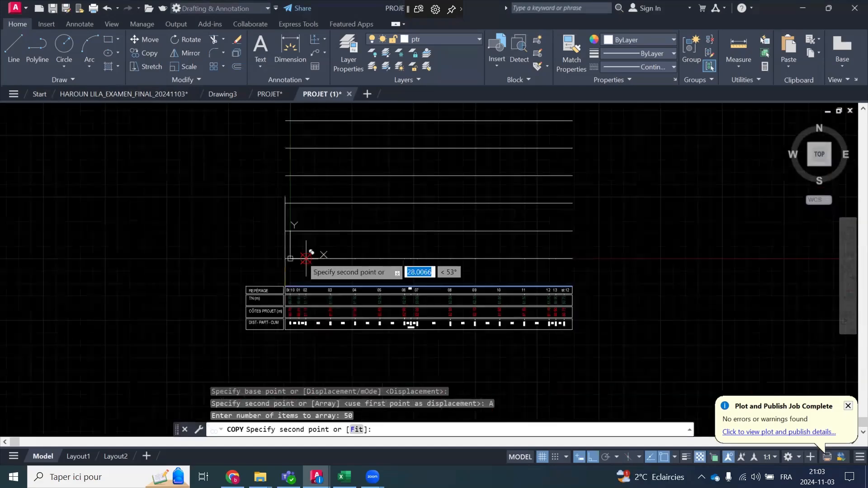
pyautogui.write('1')
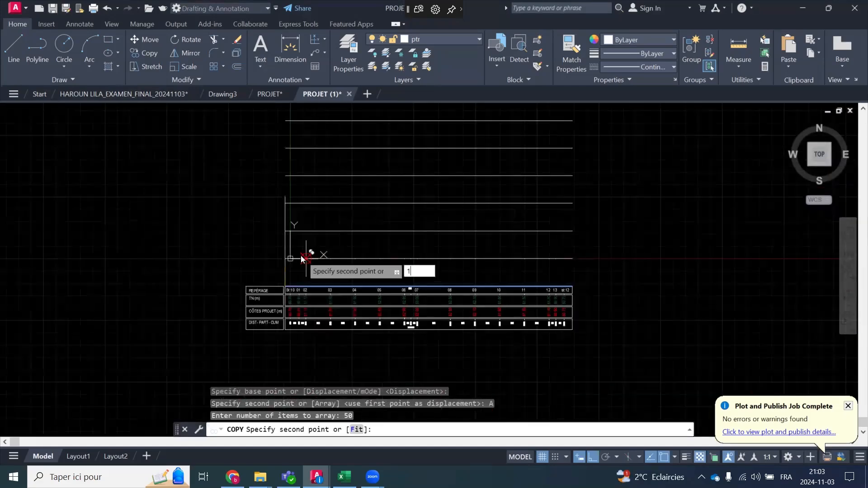
pyautogui.press('Return')
pyautogui.scroll(5, 319, 213)
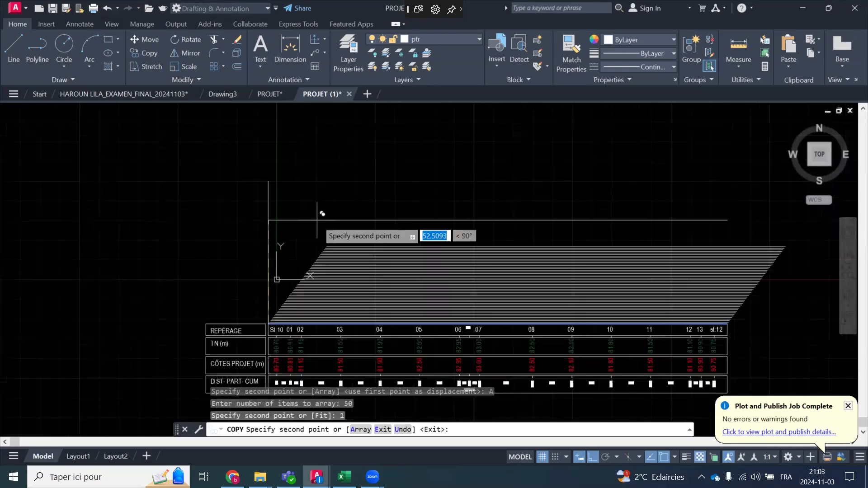
pyautogui.press('Escape')
# Delete all the slanted arrayed copies of the border line above the profile table
pyautogui.scroll(-4, 345, 202)
pyautogui.click(759, 189)
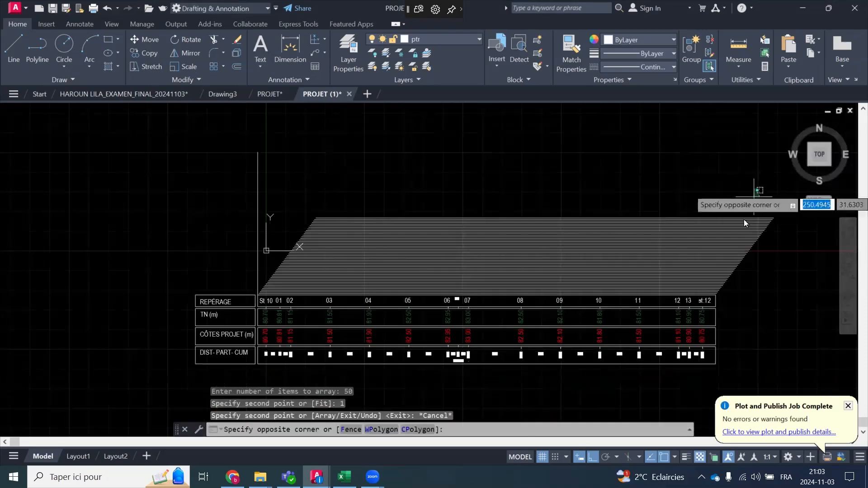
pyautogui.scroll(5, 728, 283)
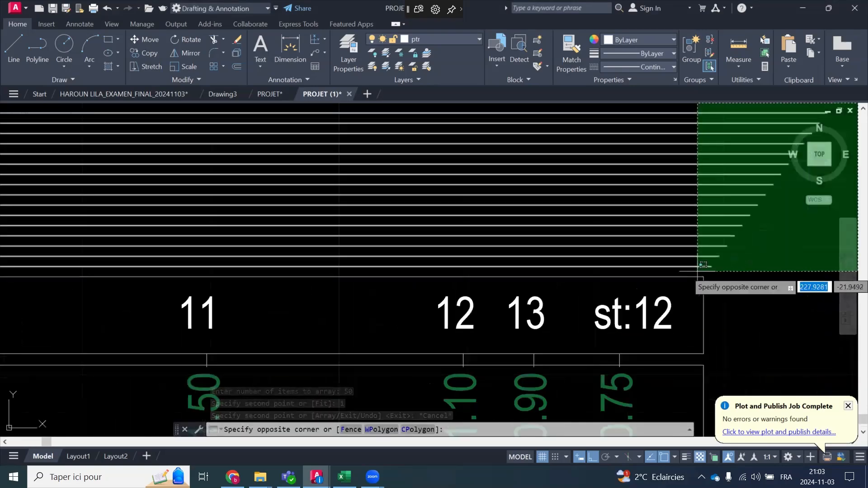
pyautogui.click(699, 270)
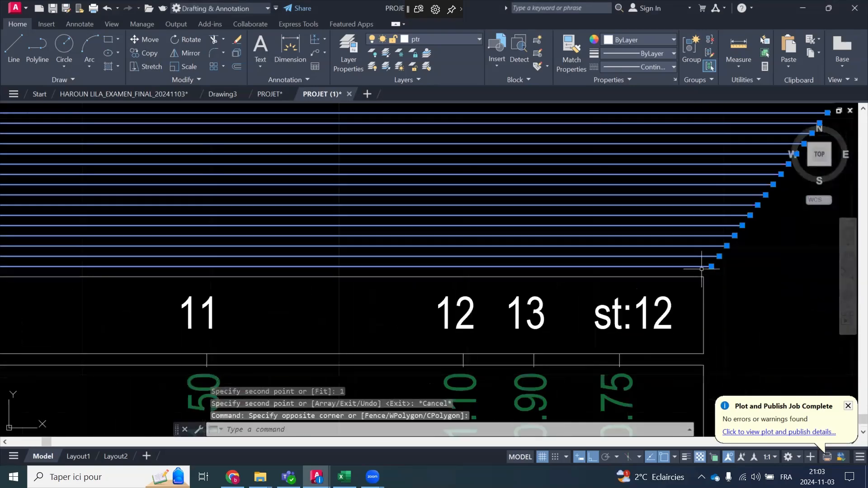
pyautogui.press('Delete')
pyautogui.scroll(-3, 655, 267)
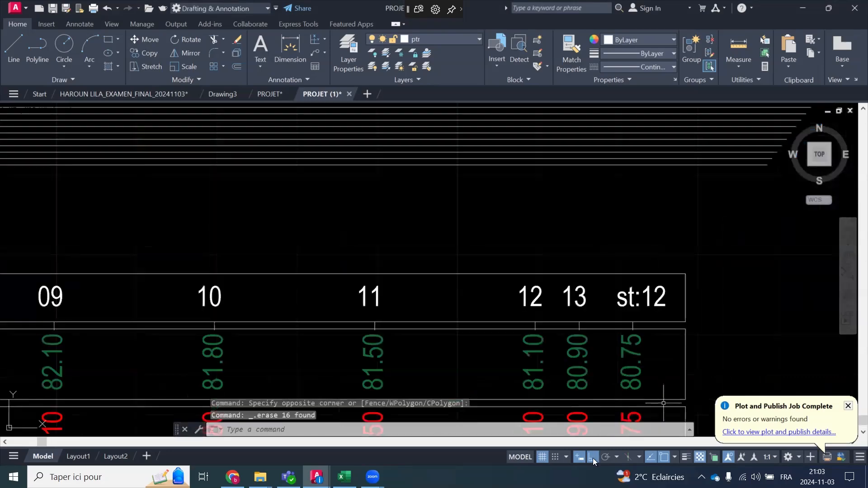
pyautogui.scroll(-4, 582, 376)
pyautogui.click(693, 165)
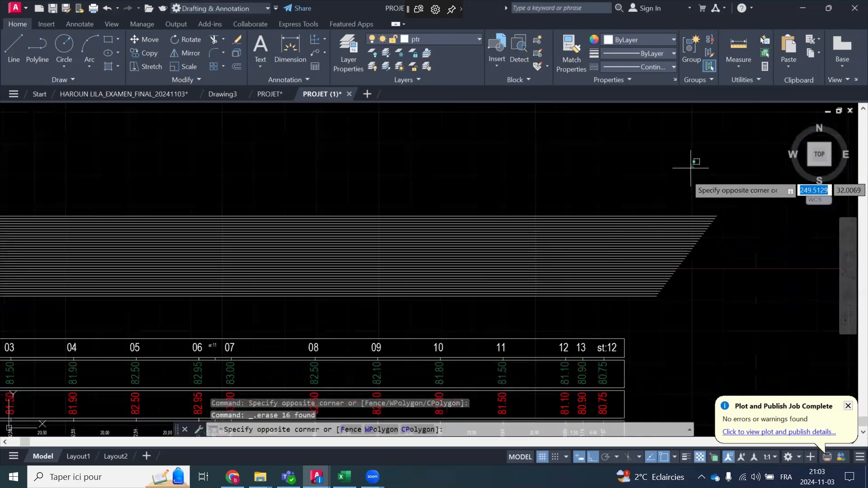
pyautogui.click(604, 305)
pyautogui.press('Delete')
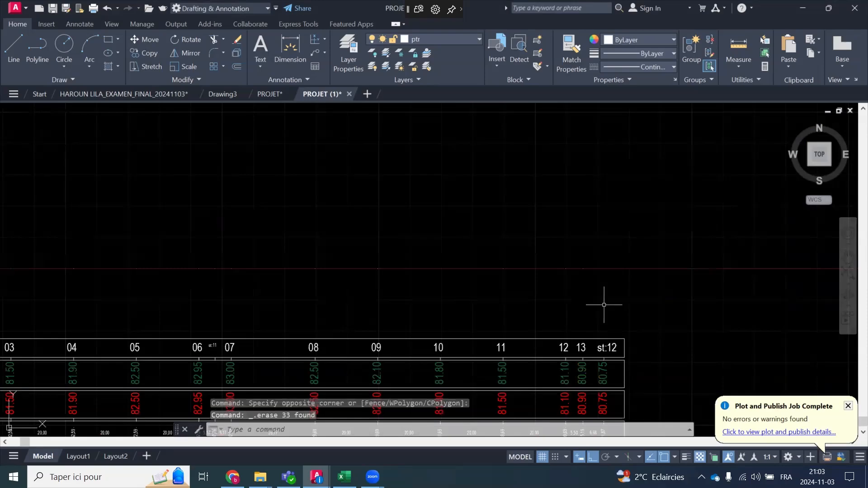
# Copy the station box's top border straight up from its left endpoint as a 100-item array spaced 1 unit apart
pyautogui.scroll(-5, 668, 285)
pyautogui.scroll(5, 360, 297)
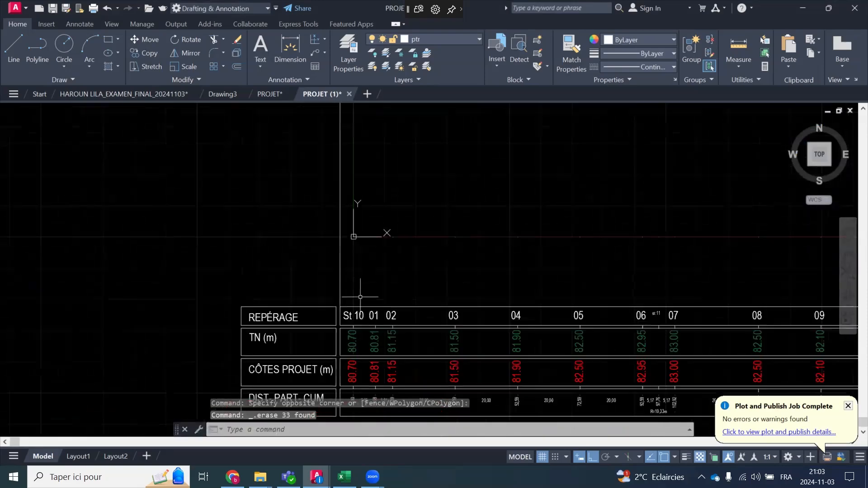
pyautogui.scroll(2, 361, 297)
pyautogui.click(145, 53)
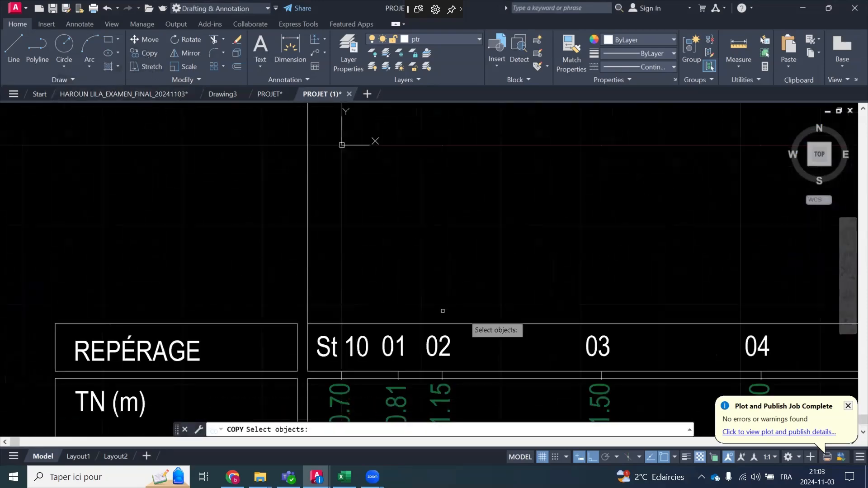
pyautogui.click(559, 285)
pyautogui.click(517, 350)
pyautogui.rightClick(495, 218)
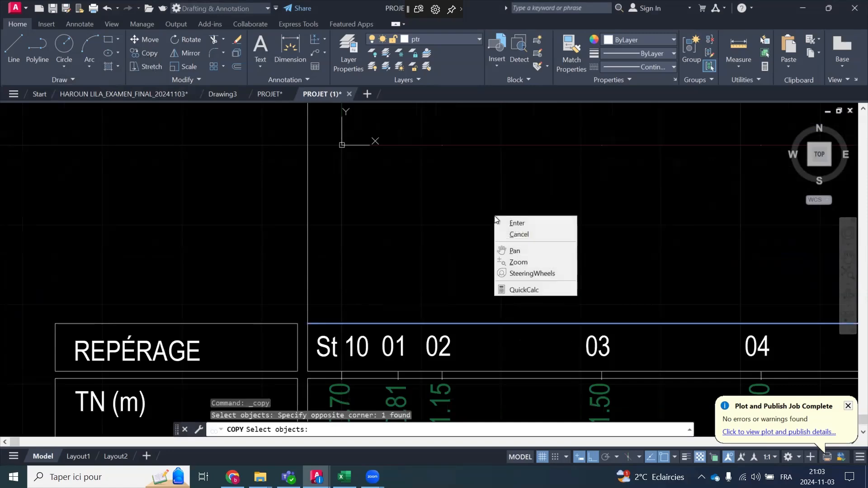
pyautogui.click(516, 223)
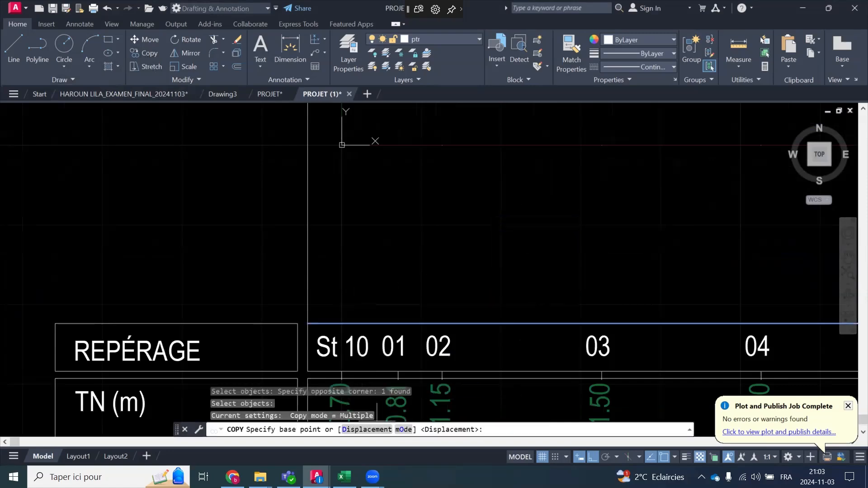
pyautogui.click(308, 324)
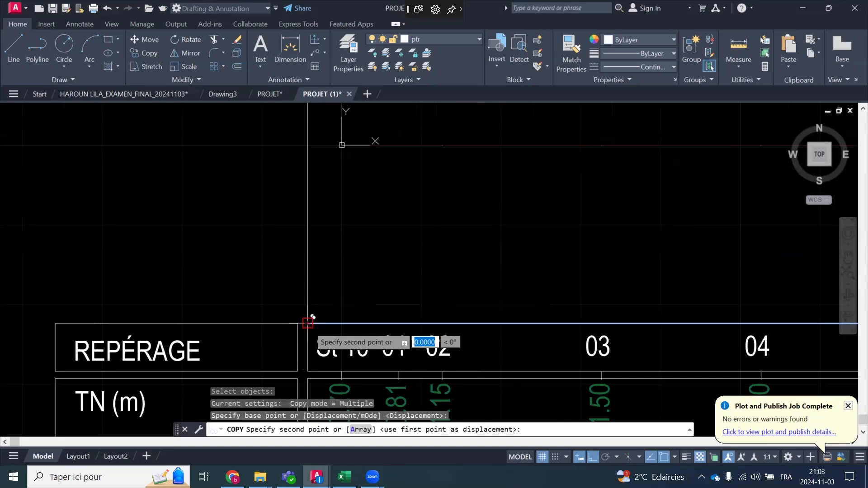
pyautogui.click(360, 430)
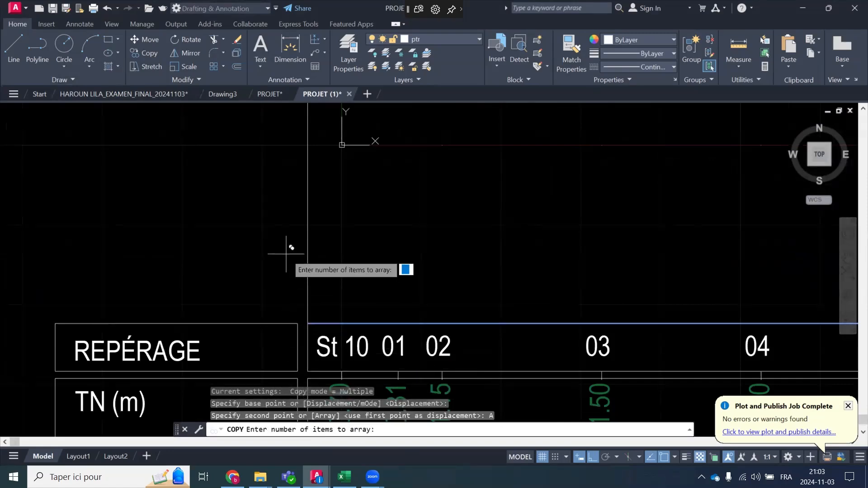
pyautogui.write('10')
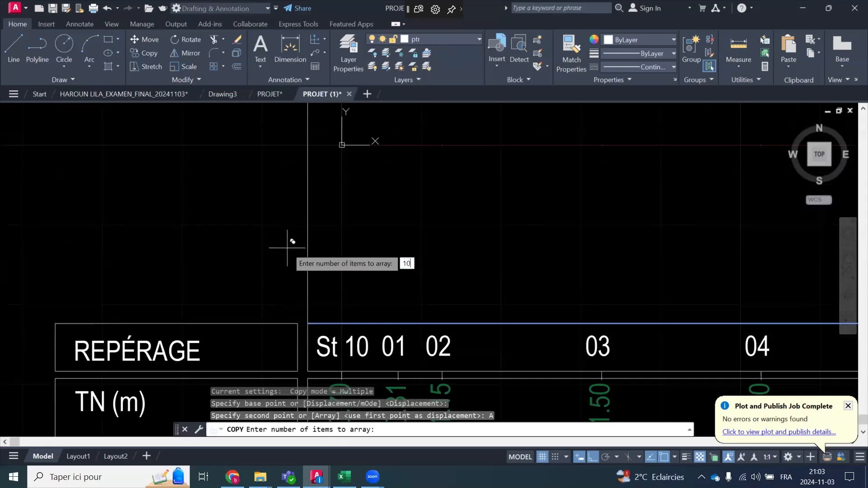
pyautogui.write('0')
pyautogui.press('Return')
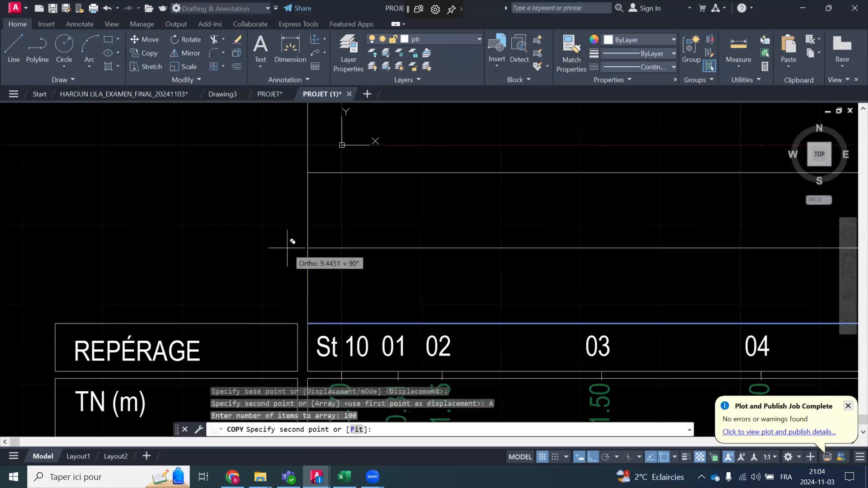
pyautogui.scroll(-6, 287, 247)
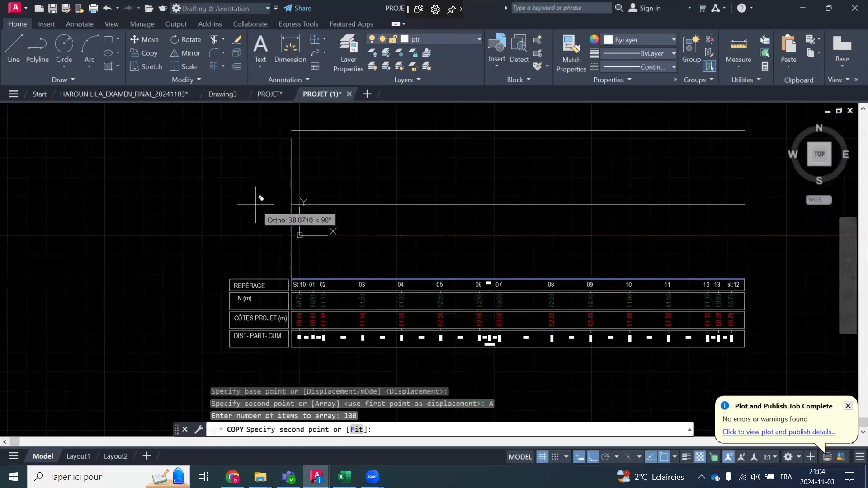
pyautogui.write('1')
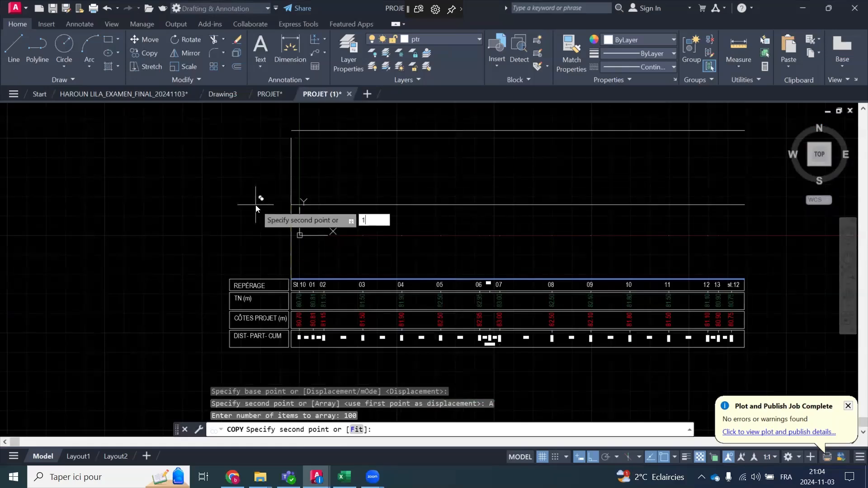
pyautogui.press('Return')
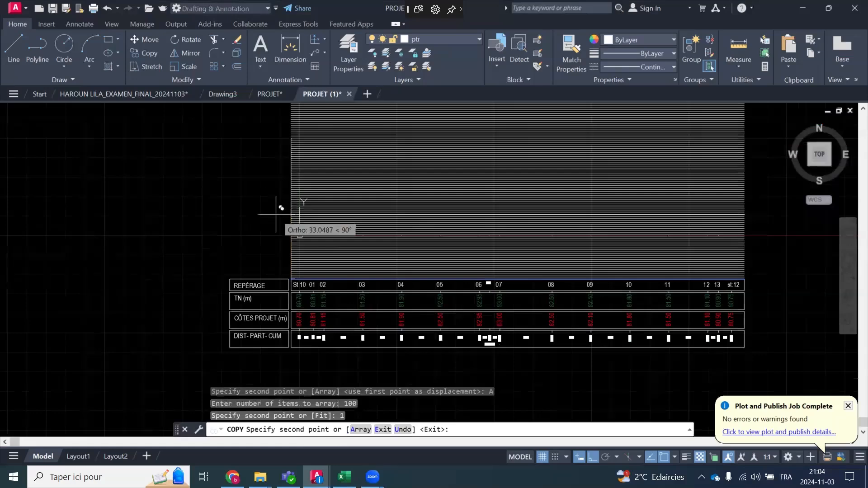
pyautogui.press('Return')
# Stretch the upper end of the vertical axis up to the left end of the topmost horizontal grid line
pyautogui.scroll(-4, 276, 215)
pyautogui.scroll(9, 357, 245)
pyautogui.scroll(-5, 345, 244)
pyautogui.scroll(6, 207, 271)
pyautogui.scroll(4, 202, 237)
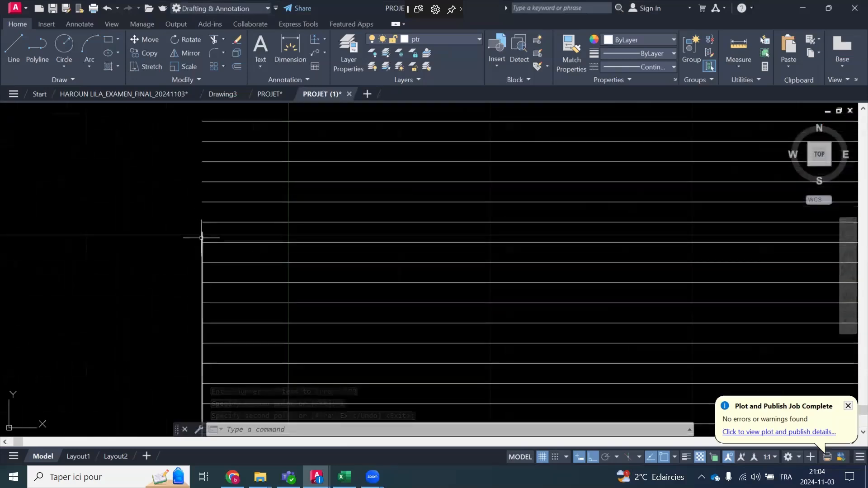
pyautogui.click(202, 236)
pyautogui.click(202, 232)
pyautogui.scroll(-2, 204, 263)
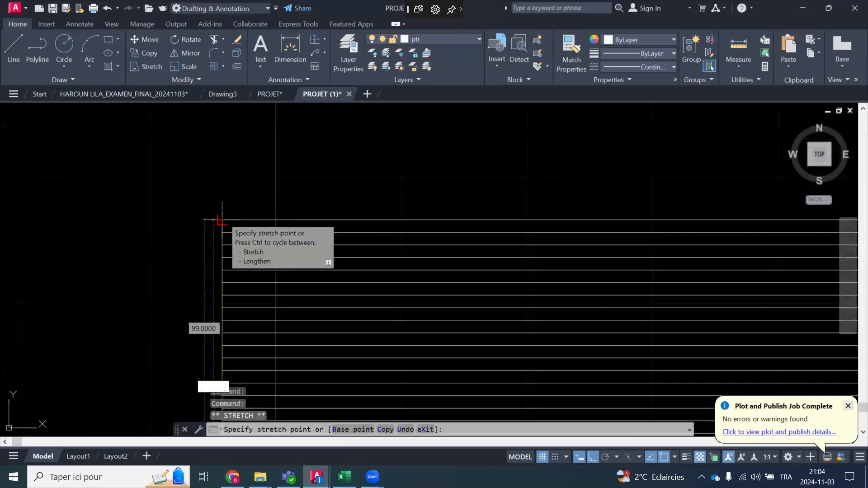
pyautogui.press('Escape')
pyautogui.scroll(-5, 220, 182)
pyautogui.scroll(4, 223, 181)
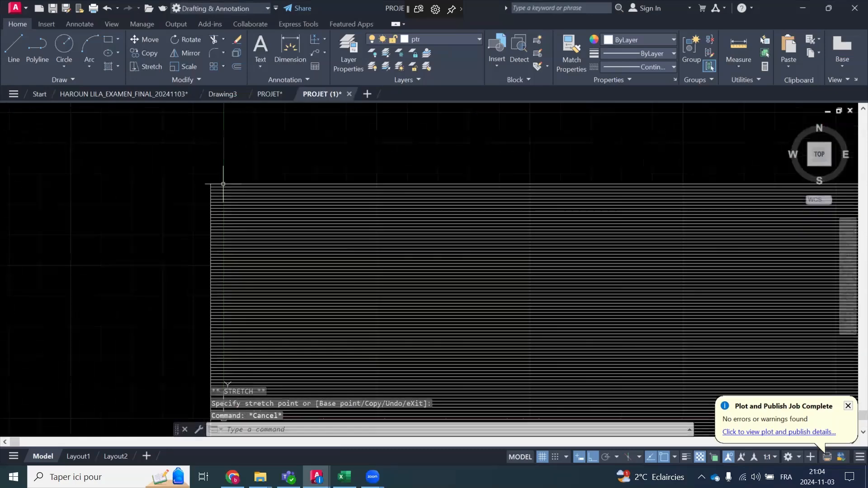
# Copy the vertical axis horizontally to the right as a 300-item array spaced 1 unit apart
pyautogui.scroll(-4, 335, 207)
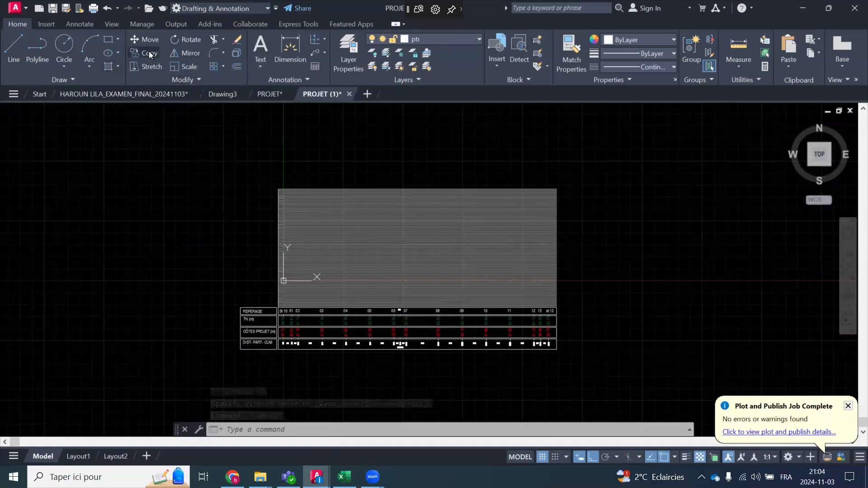
pyautogui.click(145, 53)
pyautogui.scroll(6, 273, 188)
pyautogui.scroll(6, 279, 235)
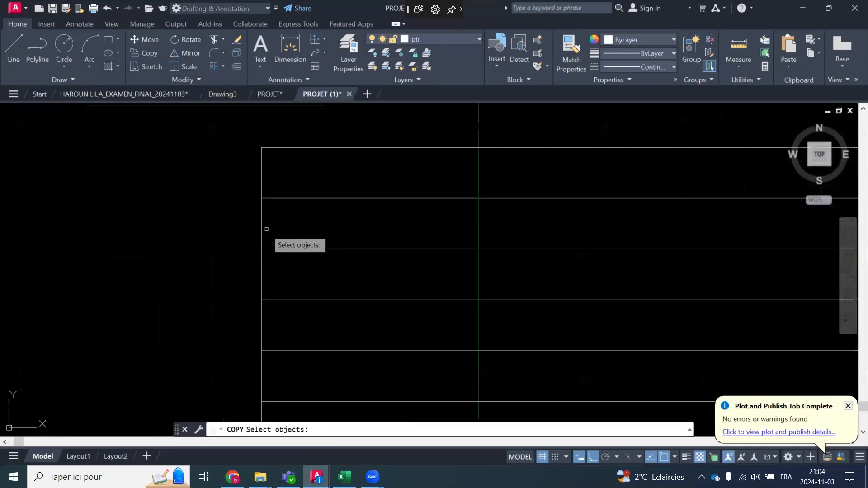
pyautogui.click(262, 227)
pyautogui.rightClick(114, 209)
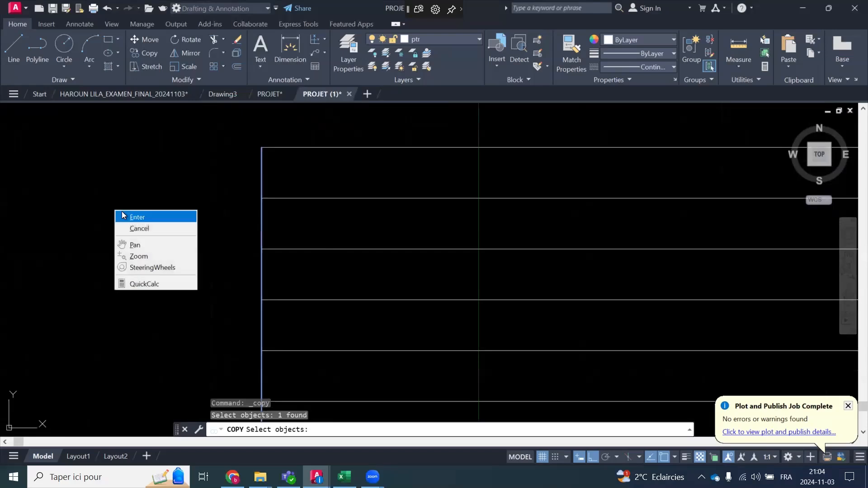
pyautogui.click(130, 216)
pyautogui.click(138, 224)
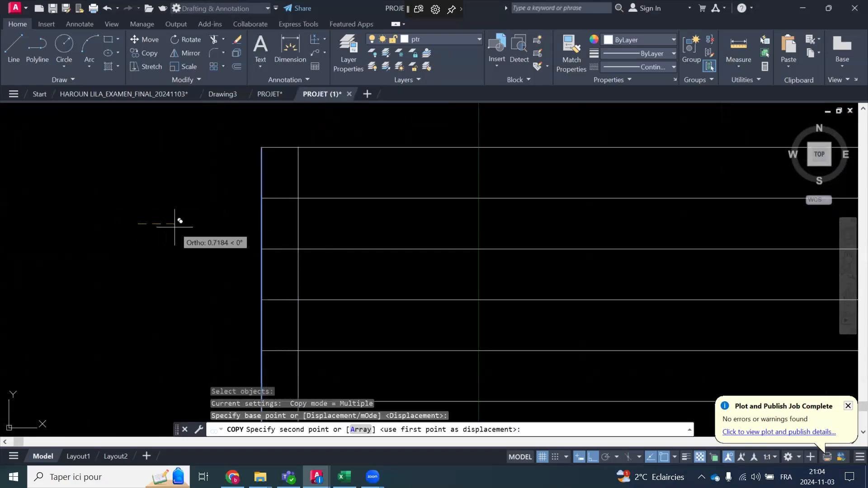
pyautogui.click(361, 429)
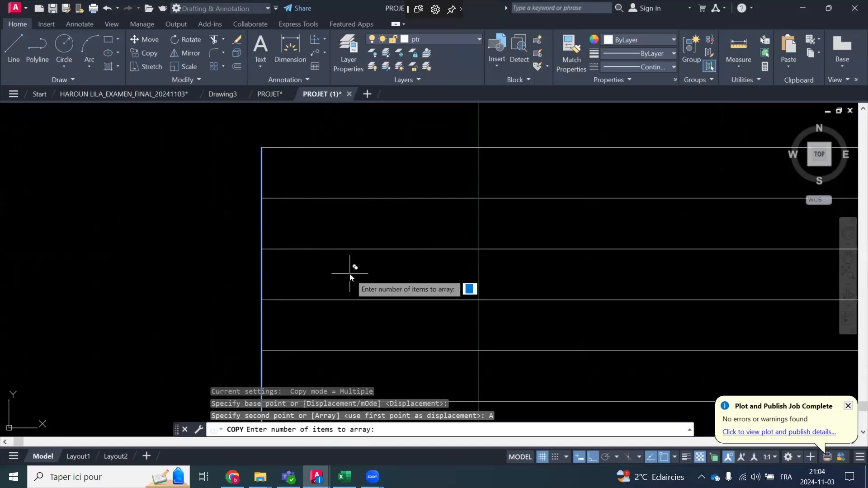
pyautogui.write('300')
pyautogui.press('Return')
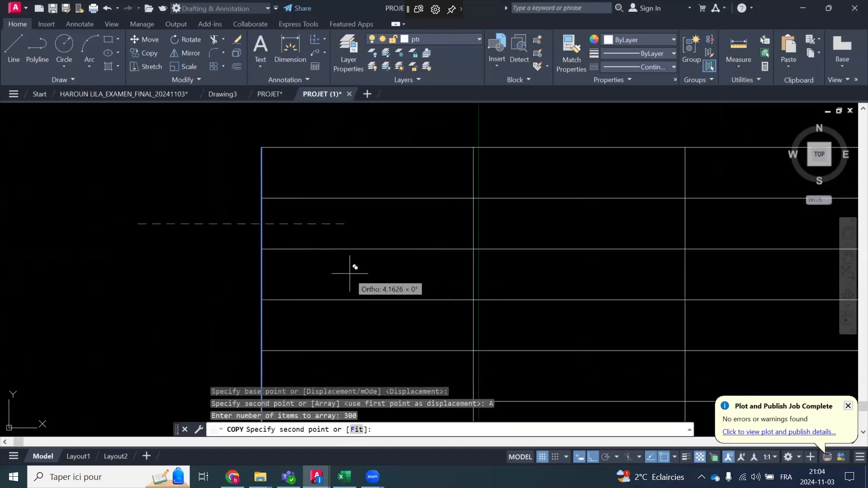
pyautogui.scroll(-5, 305, 273)
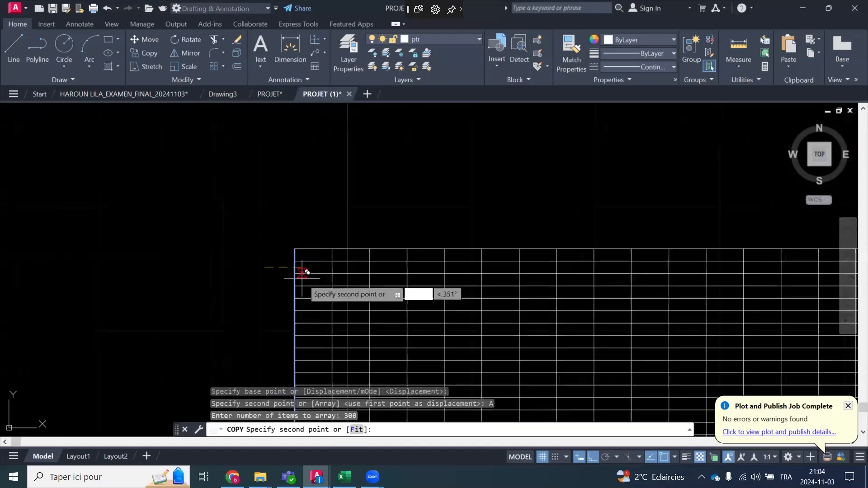
pyautogui.write('1')
pyautogui.press('Return')
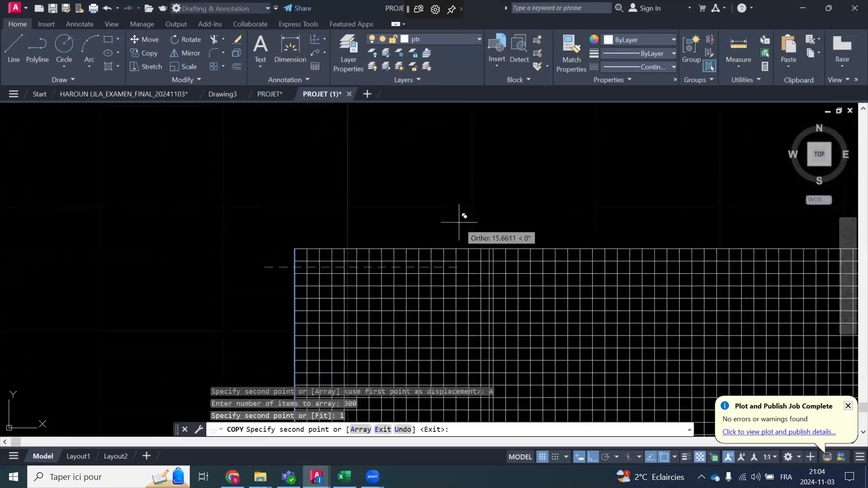
pyautogui.press('Return')
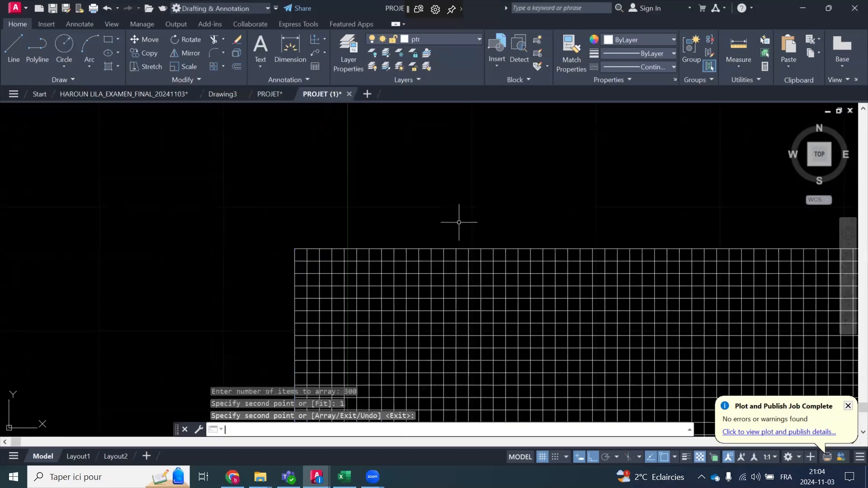
pyautogui.scroll(-4, 386, 214)
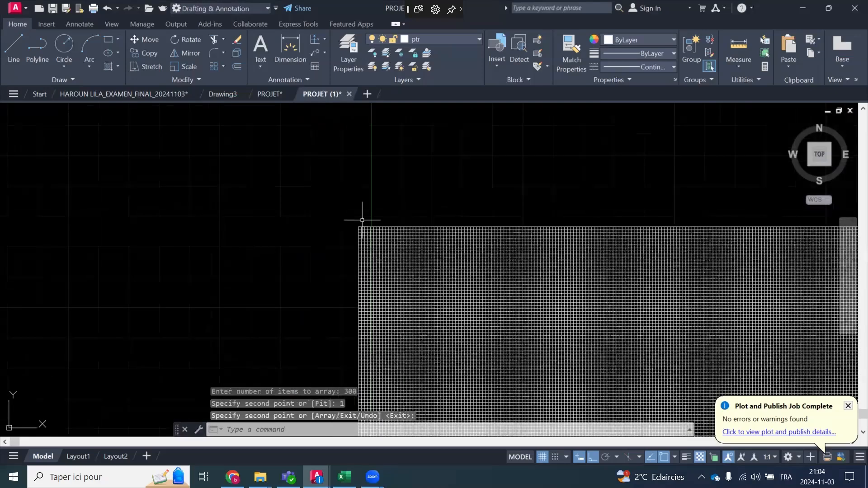
pyautogui.scroll(-2, 359, 220)
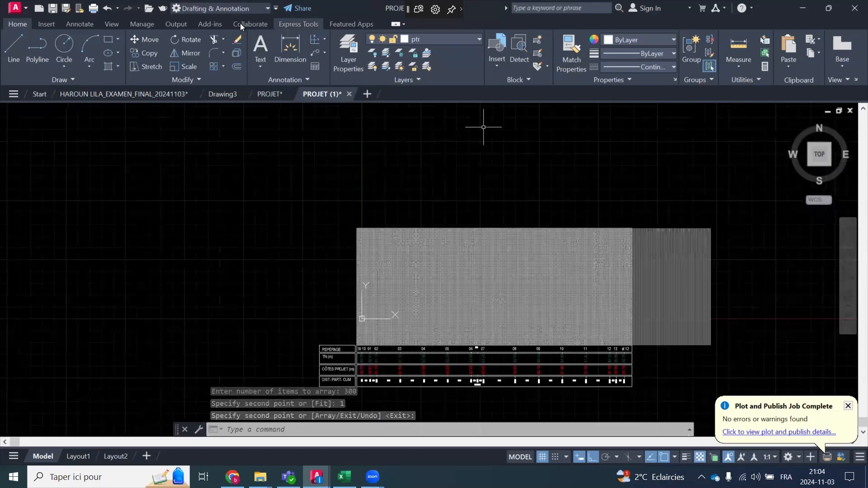
pyautogui.click(214, 39)
pyautogui.scroll(2, 650, 240)
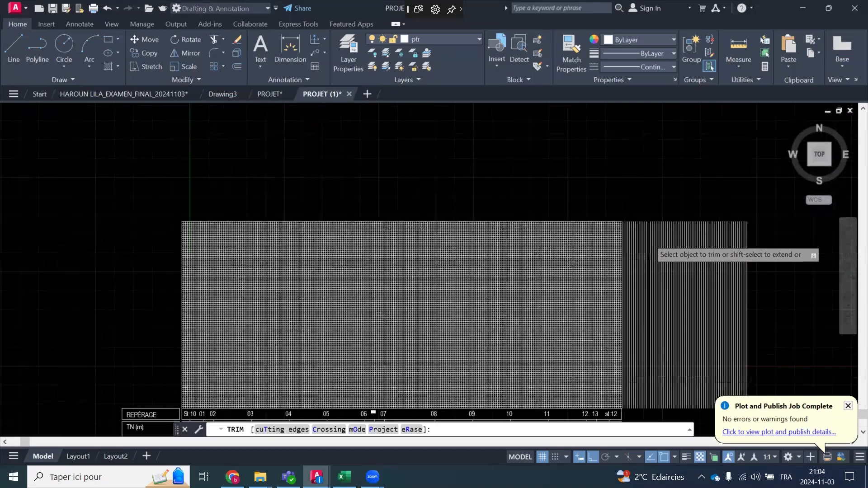
pyautogui.scroll(3, 648, 239)
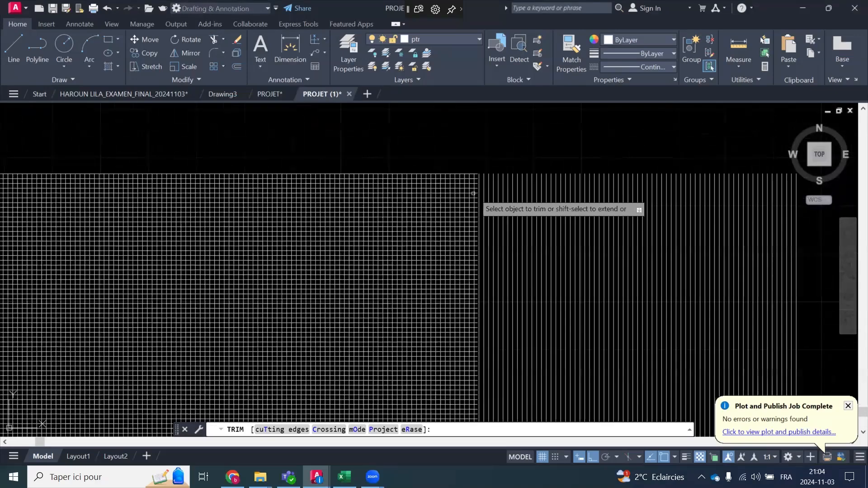
pyautogui.scroll(-4, 473, 194)
pyautogui.press('Escape')
# Delete the surplus vertical grid lines that extend past the right end of the horizontal lines
pyautogui.click(589, 146)
pyautogui.click(477, 186)
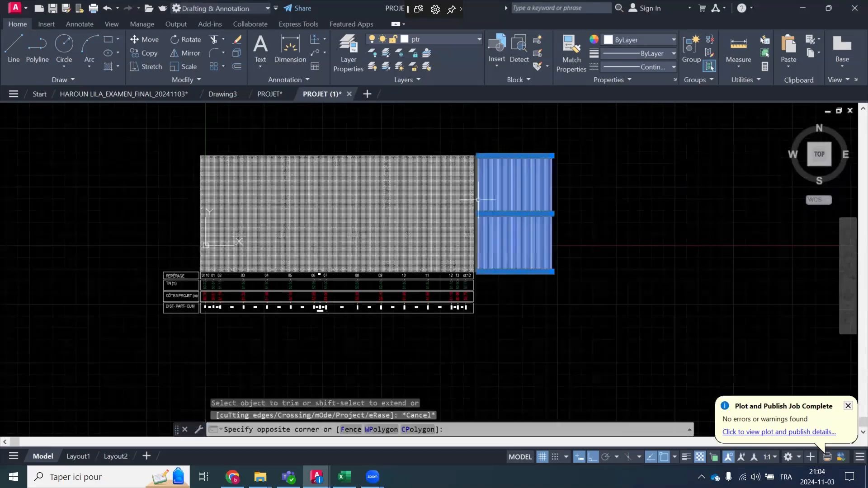
pyautogui.press('Delete')
pyautogui.scroll(2, 478, 150)
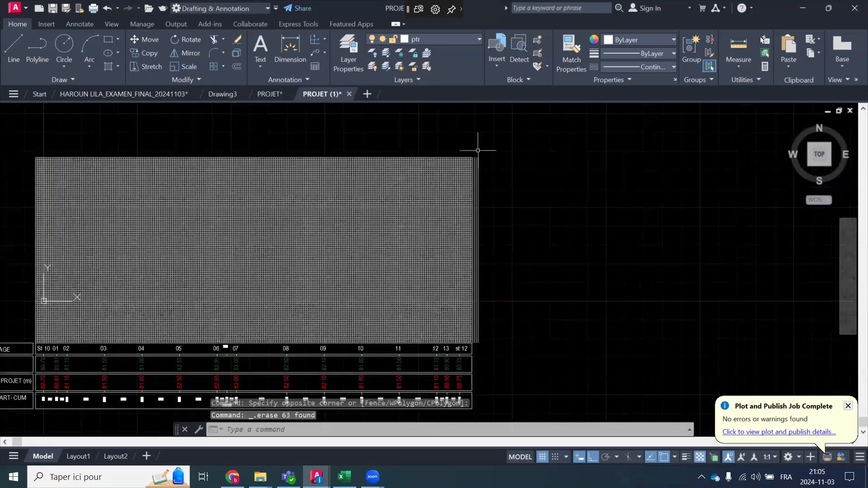
pyautogui.scroll(5, 477, 150)
pyautogui.click(496, 173)
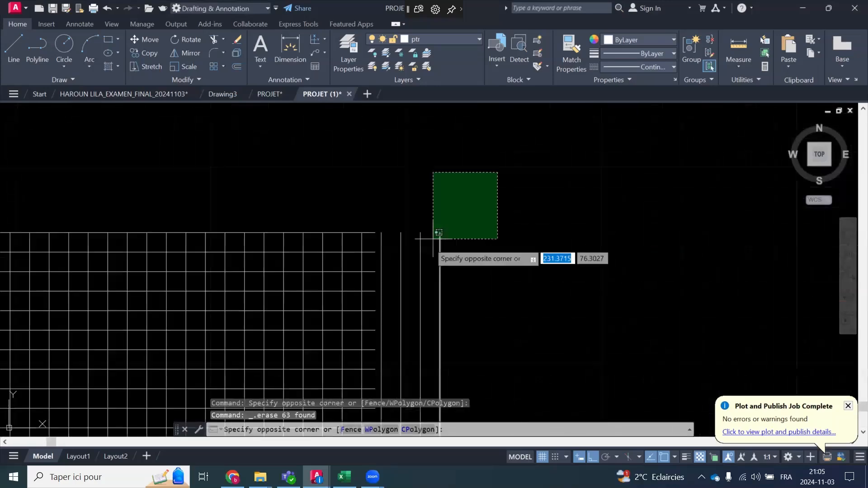
pyautogui.click(393, 275)
pyautogui.press('Delete')
# Recolour all of the horizontal and vertical grid lines above the profile table yellow
pyautogui.scroll(-4, 511, 238)
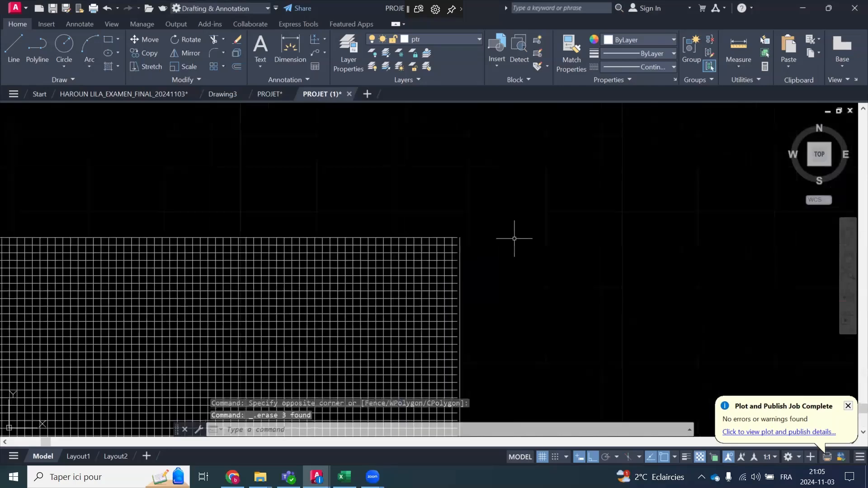
pyautogui.scroll(-5, 515, 229)
pyautogui.click(565, 183)
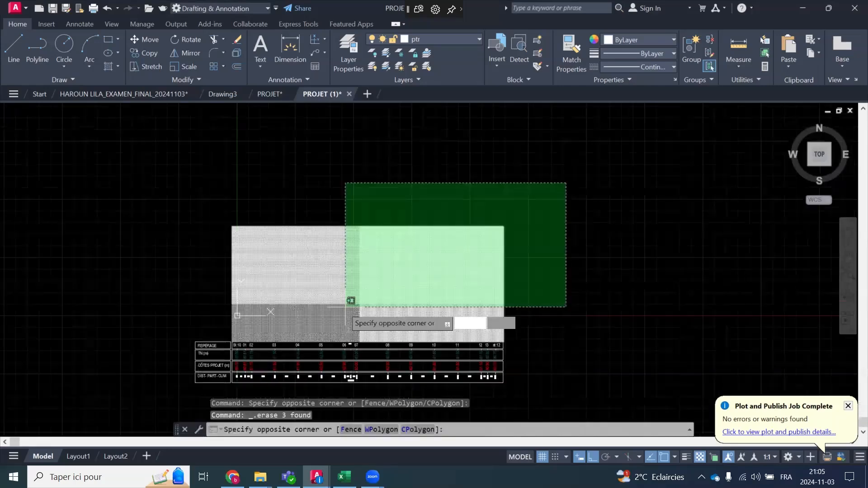
pyautogui.scroll(4, 246, 323)
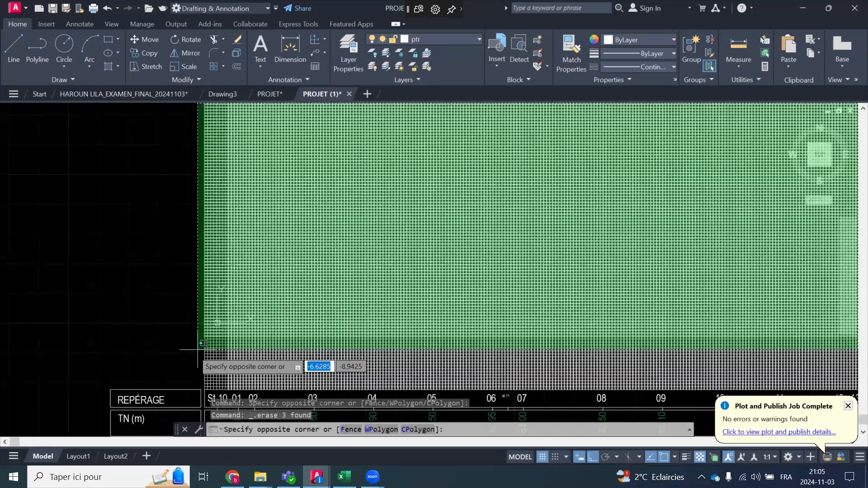
pyautogui.click(198, 349)
pyautogui.scroll(4, 194, 380)
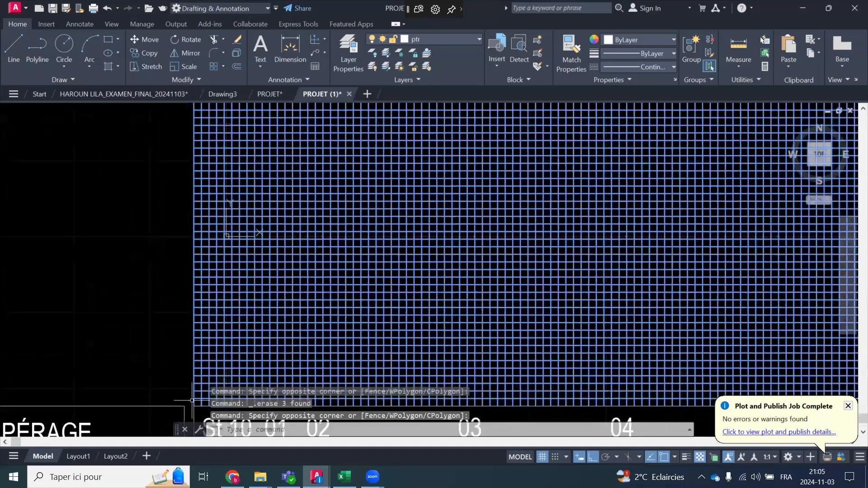
pyautogui.click(644, 39)
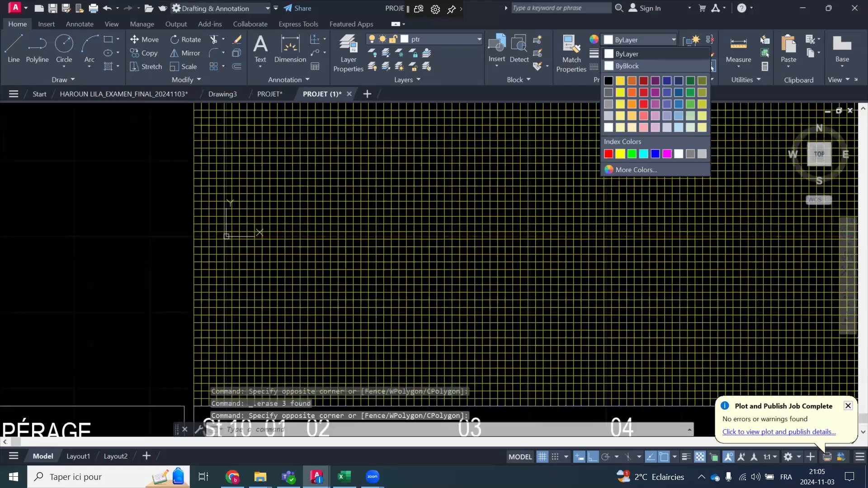
pyautogui.press('Escape')
# Set the colour of the vertical grid lines and the upper horizontal grid lines to light grey 199,200,202
pyautogui.scroll(-3, 187, 263)
pyautogui.moveTo(479, 148); pyautogui.dragTo(462, 182, button='middle')
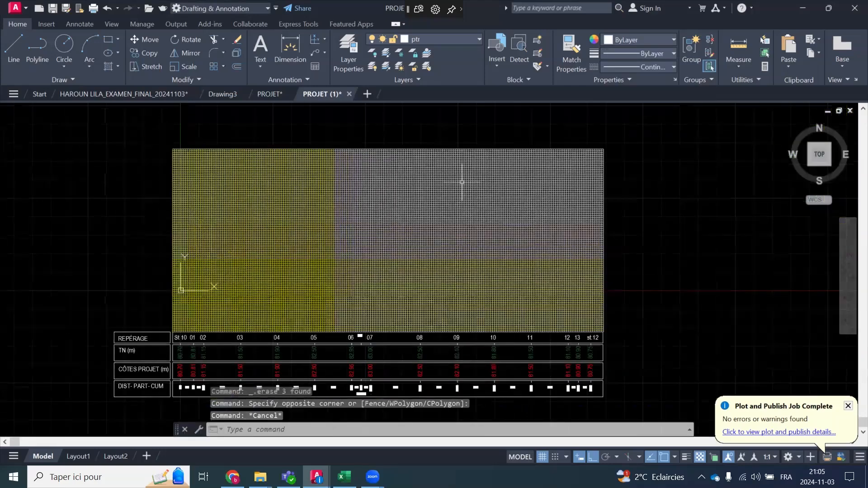
pyautogui.click(665, 133)
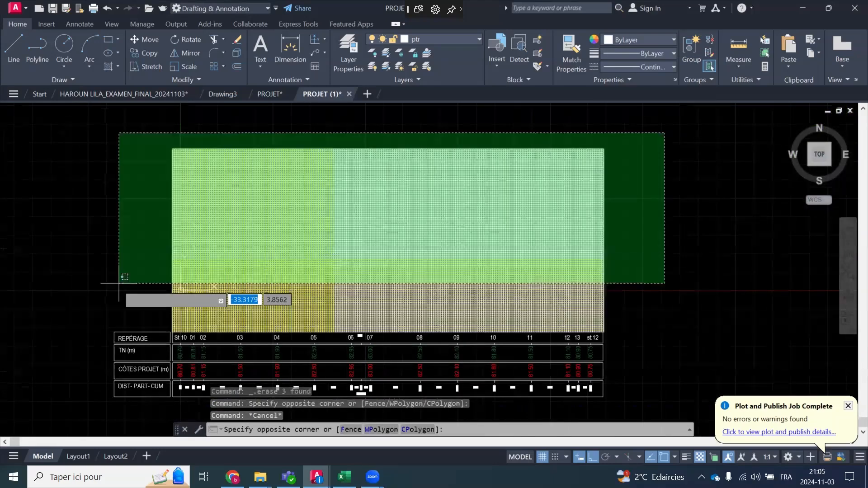
pyautogui.click(116, 299)
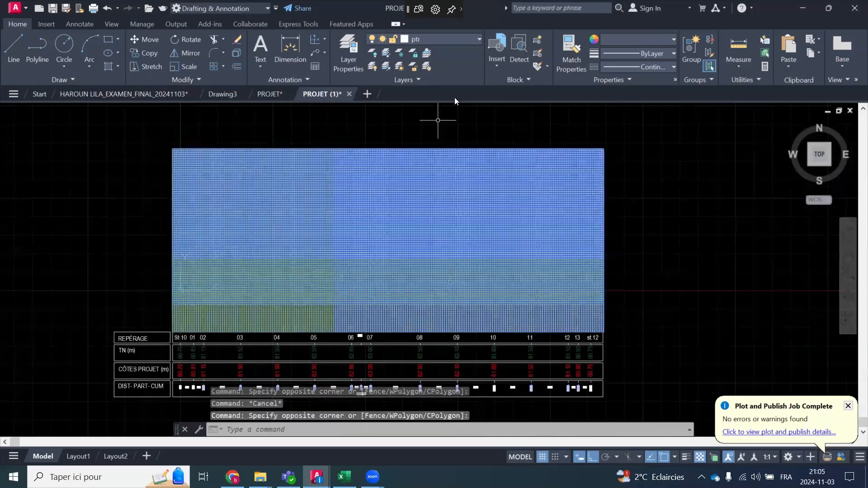
pyautogui.click(621, 41)
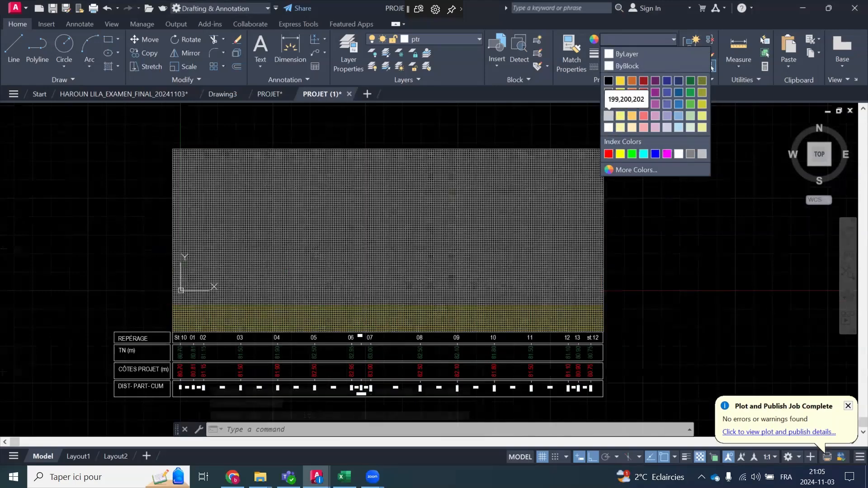
pyautogui.click(609, 116)
pyautogui.press('Escape')
# Apply the light grey colour 199,200,202 to the remaining yellow grid lines just above the REPÉRAGE row
pyautogui.click(664, 206)
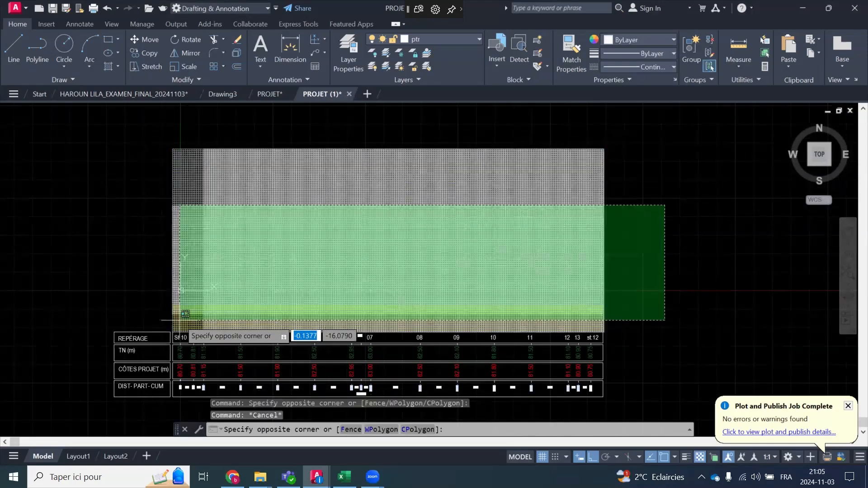
pyautogui.scroll(4, 179, 320)
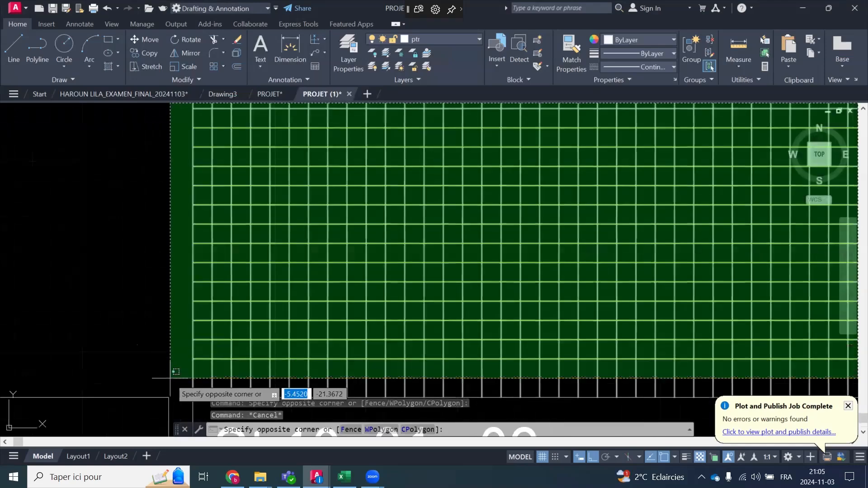
pyautogui.click(188, 402)
pyautogui.click(618, 39)
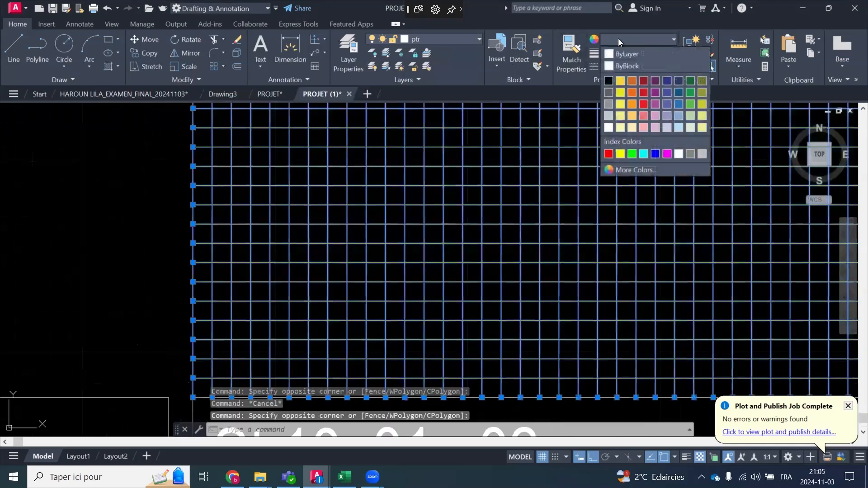
pyautogui.click(609, 116)
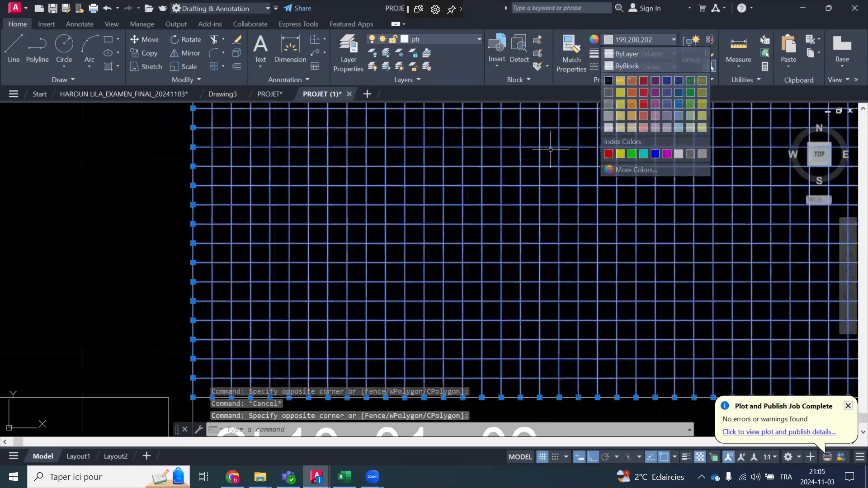
pyautogui.scroll(-5, 243, 272)
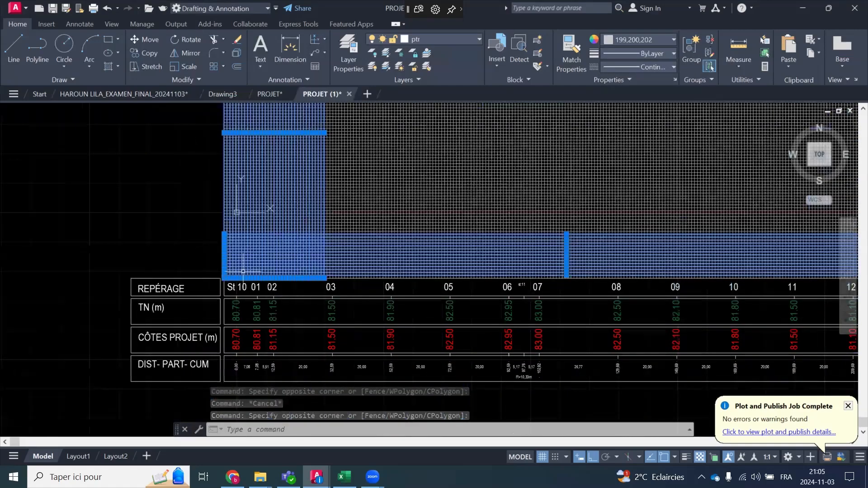
pyautogui.press('Escape')
pyautogui.scroll(-2, 287, 223)
pyautogui.scroll(2, 325, 334)
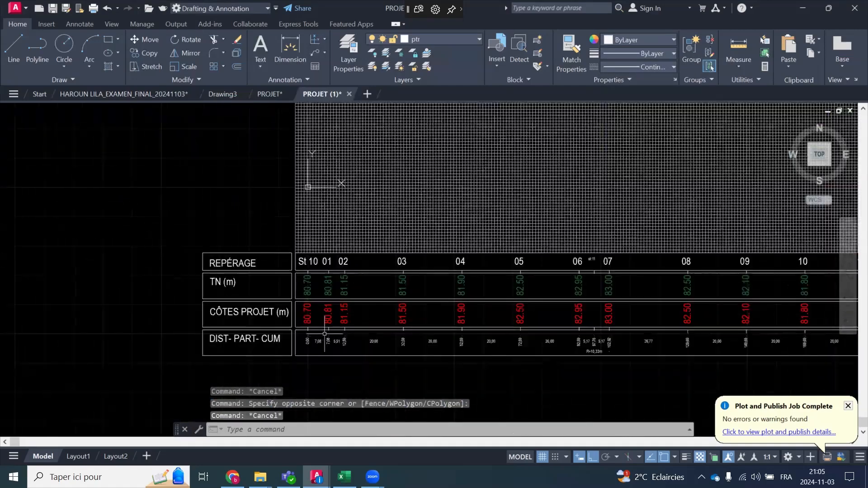
pyautogui.scroll(2, 325, 334)
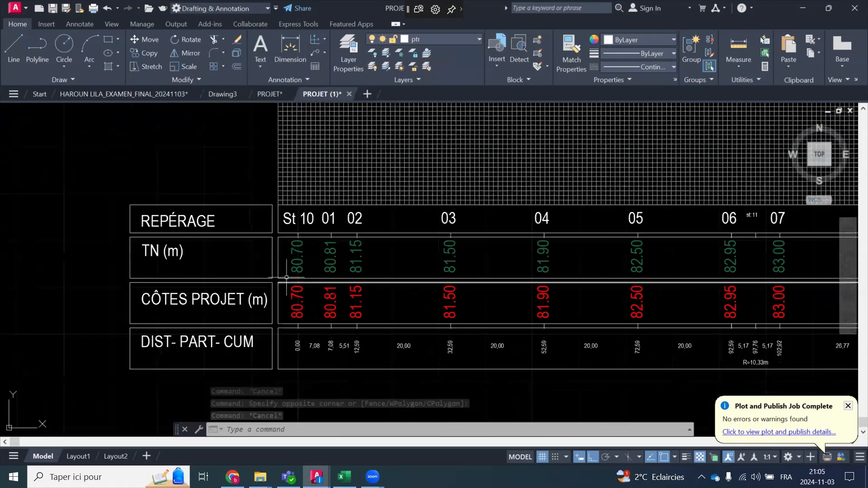
# Examine the TN and CÔTES PROJET elevations of the stations in the profile table and the grid above it
pyautogui.scroll(-2, 289, 276)
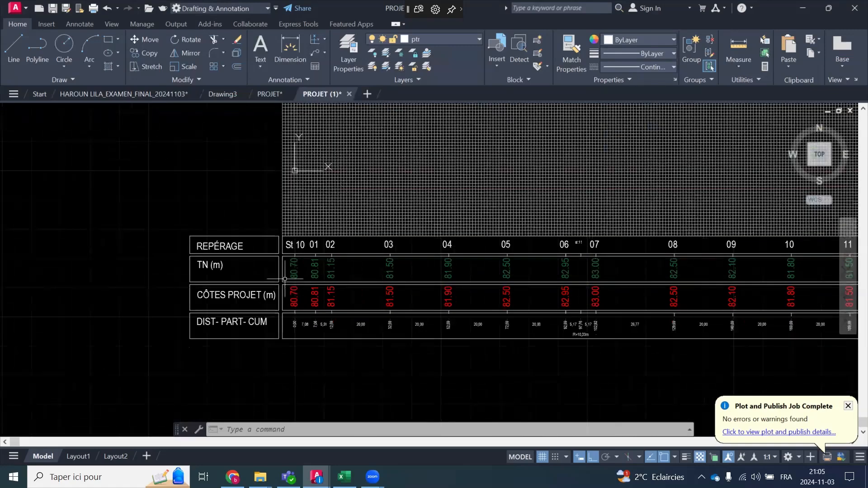
pyautogui.scroll(2, 299, 269)
pyautogui.scroll(2, 299, 269)
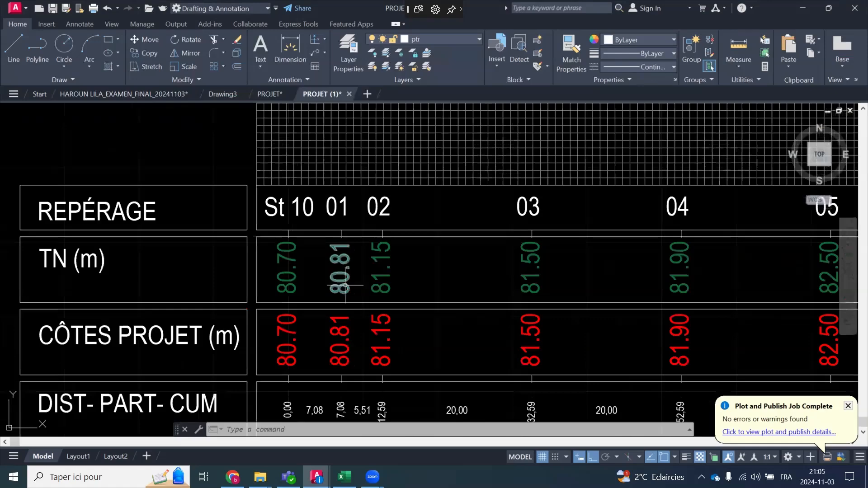
pyautogui.scroll(-3, 267, 264)
pyautogui.scroll(3, 278, 264)
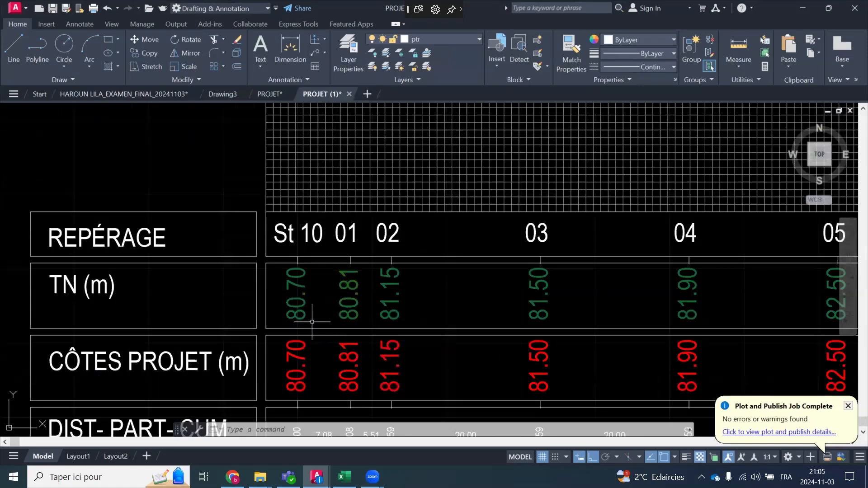
pyautogui.scroll(-2, 259, 287)
pyautogui.scroll(-3, 259, 287)
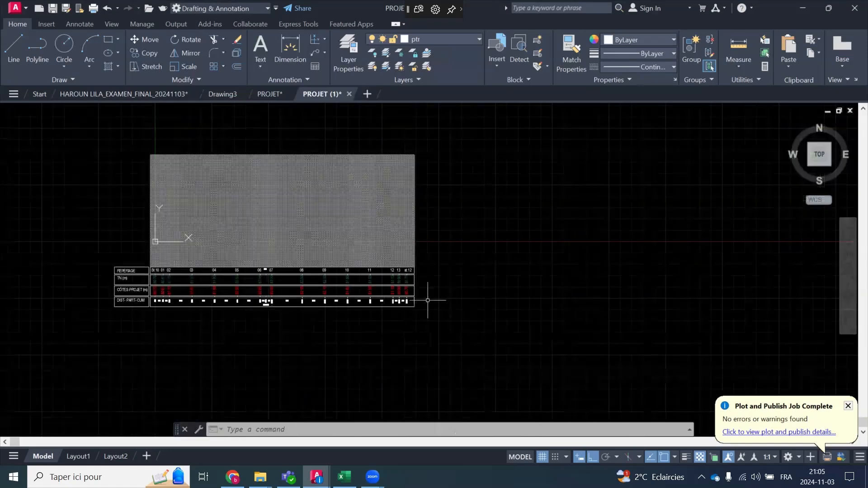
pyautogui.scroll(5, 428, 301)
pyautogui.scroll(-4, 510, 293)
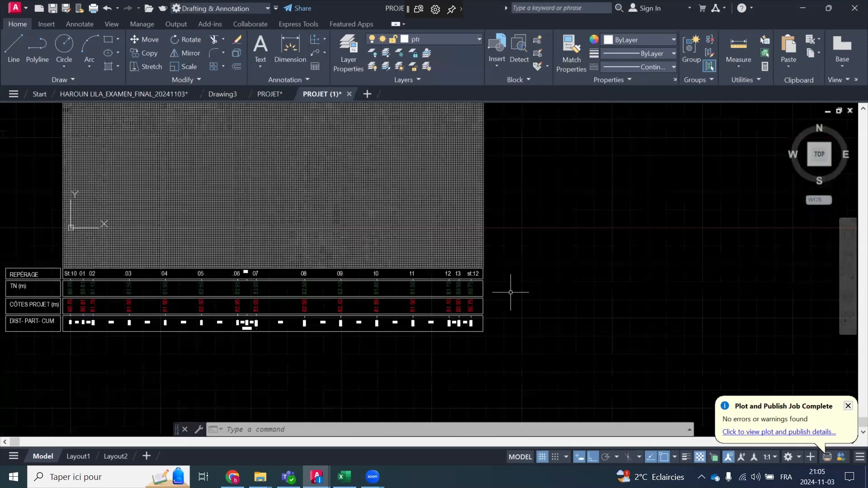
pyautogui.scroll(-2, 510, 293)
pyautogui.scroll(1, 342, 309)
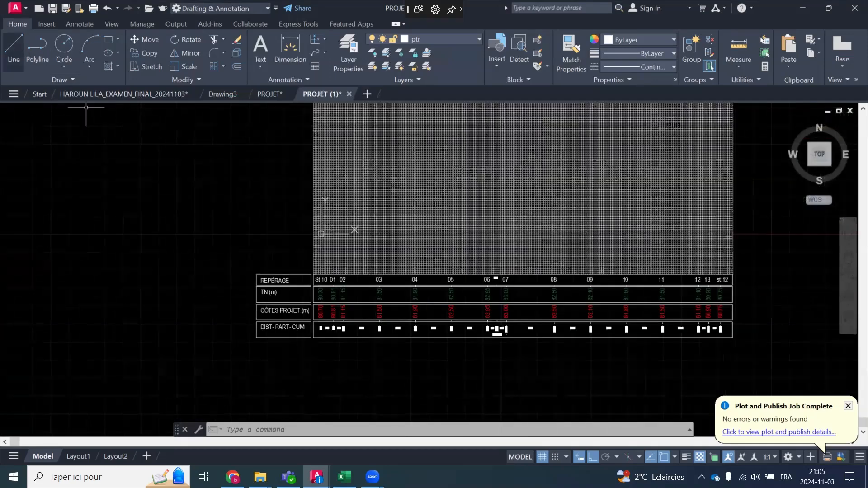
# Draw a horizontal line across the grid slightly above the origin, extending beyond both the left and right edges of the grid
pyautogui.write('l')
pyautogui.press('Return')
pyautogui.click(200, 222)
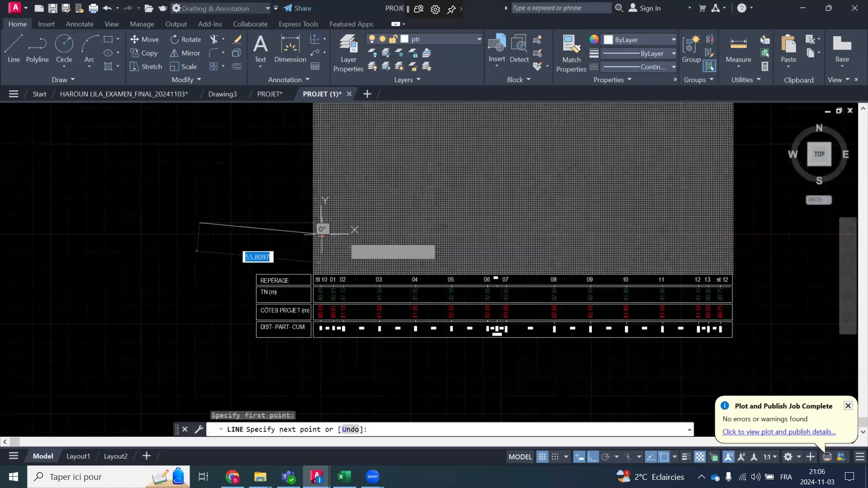
pyautogui.click(775, 223)
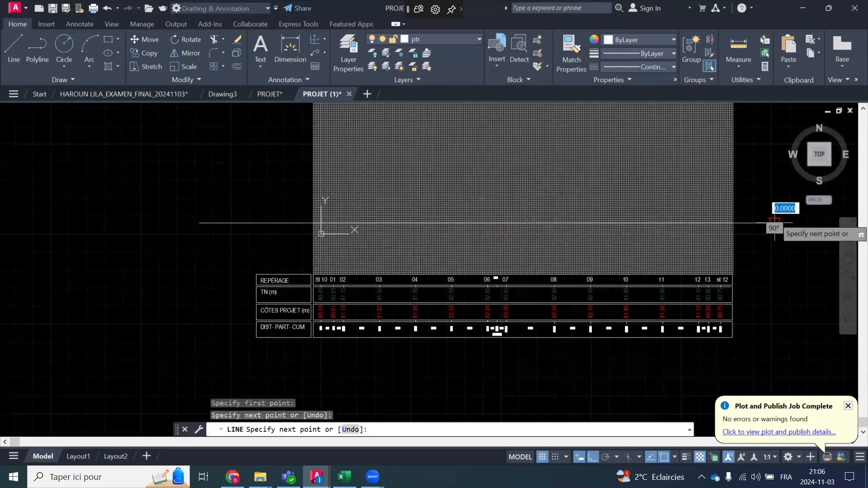
pyautogui.press('Escape')
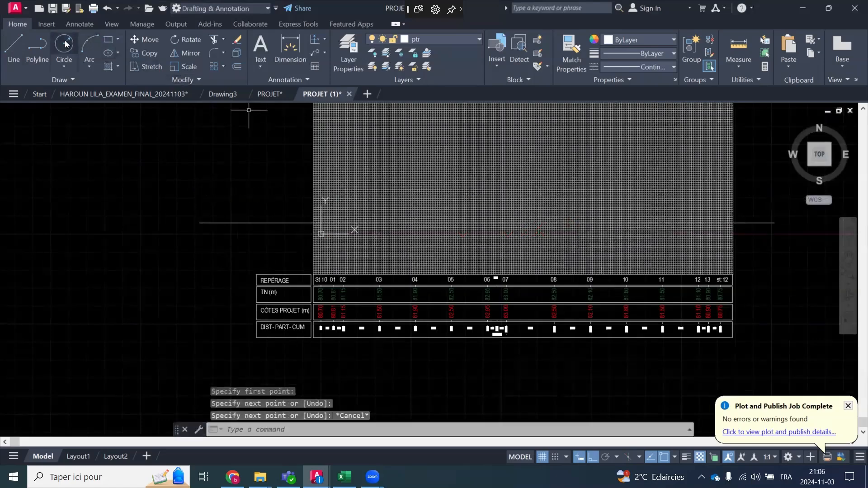
# Set the current drawing colour to Red
pyautogui.scroll(2, 343, 281)
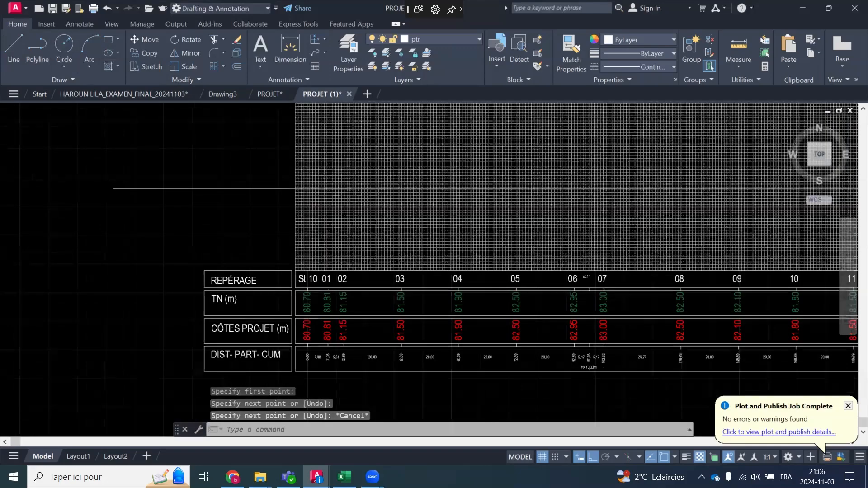
pyautogui.scroll(3, 312, 269)
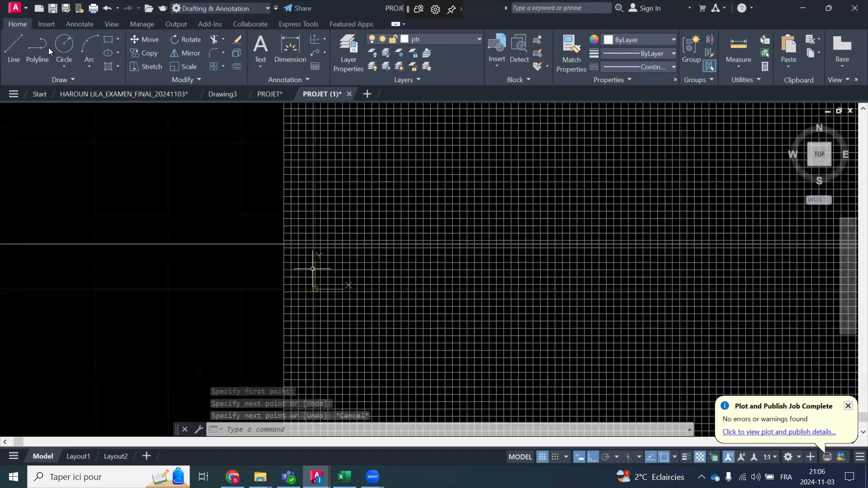
pyautogui.click(64, 45)
pyautogui.press('Escape')
pyautogui.click(625, 39)
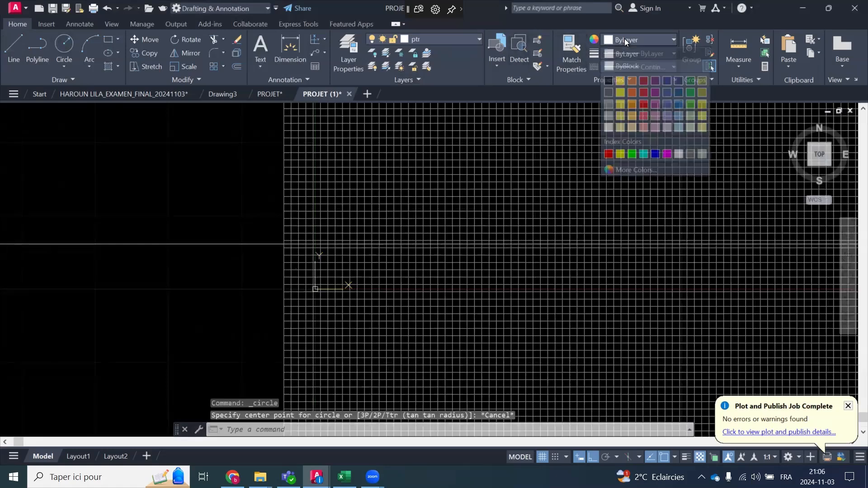
pyautogui.click(607, 156)
# Draw a circle centred where the long horizontal line meets the grid's left edge, with its radius reaching the nearest grid line above
pyautogui.press('Return')
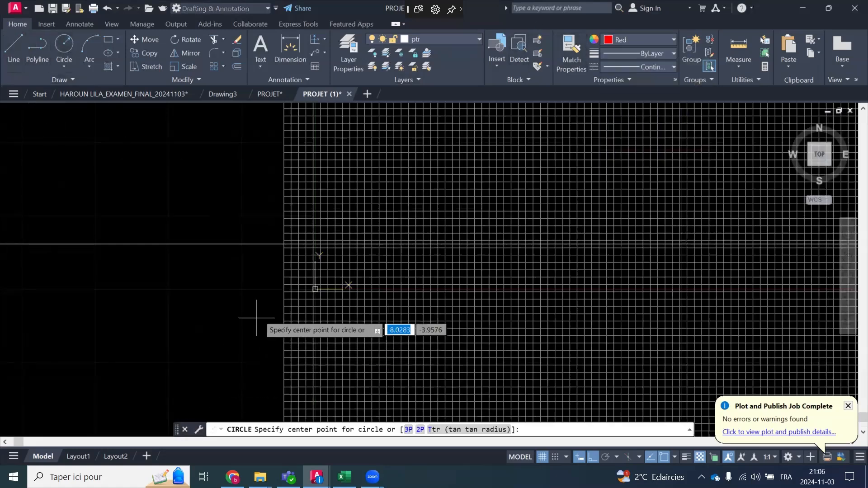
pyautogui.scroll(1, 324, 236)
pyautogui.click(221, 253)
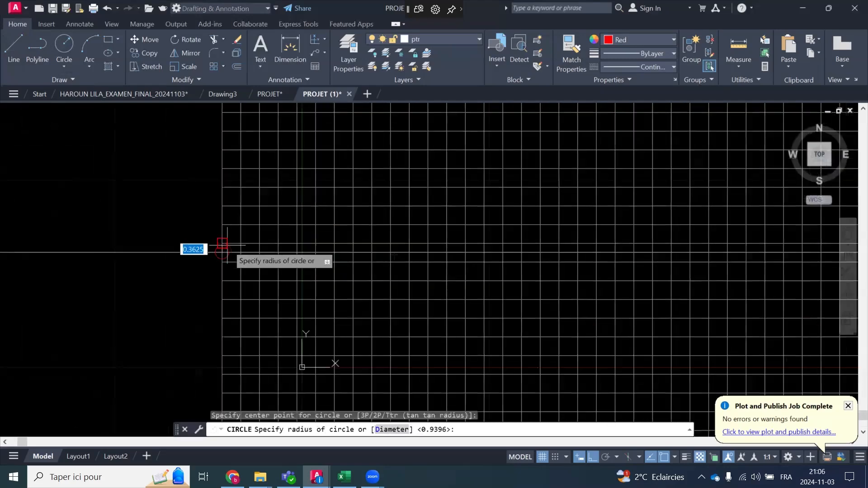
pyautogui.scroll(2, 223, 246)
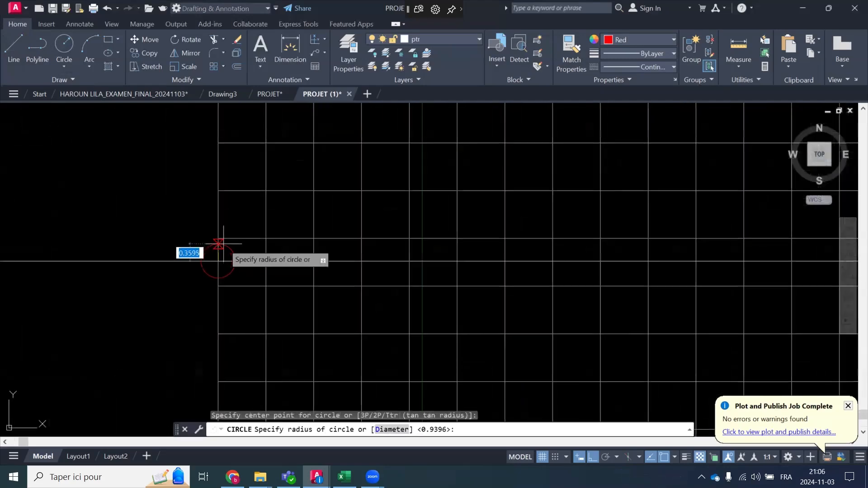
pyautogui.click(218, 238)
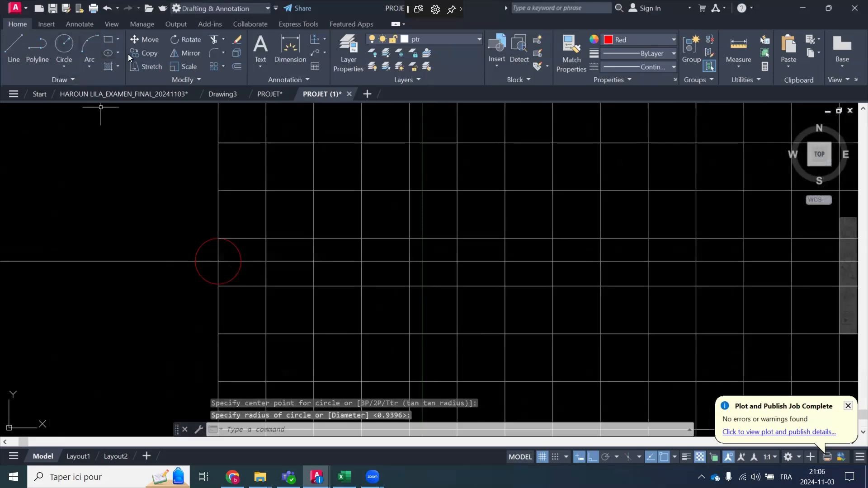
# Copy the red circle from its centre to three grid points rising to the right above the long horizontal line
pyautogui.scroll(-1, 211, 211)
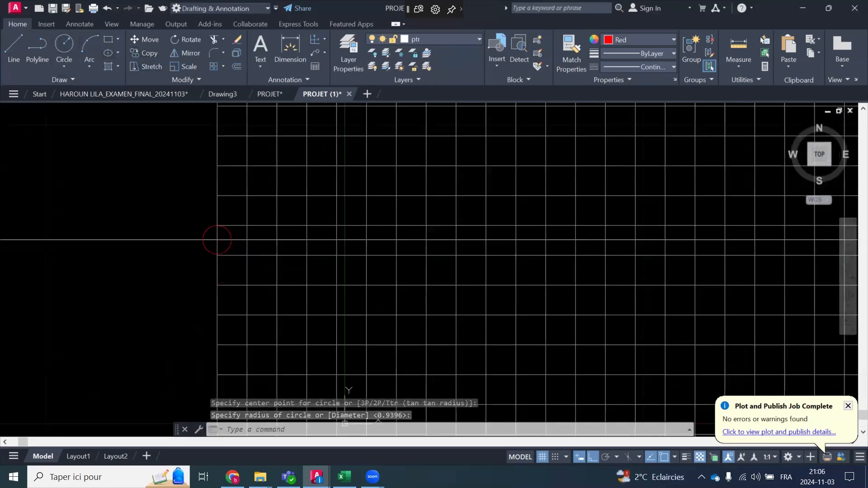
pyautogui.click(204, 238)
pyautogui.click(144, 53)
pyautogui.scroll(-2, 219, 194)
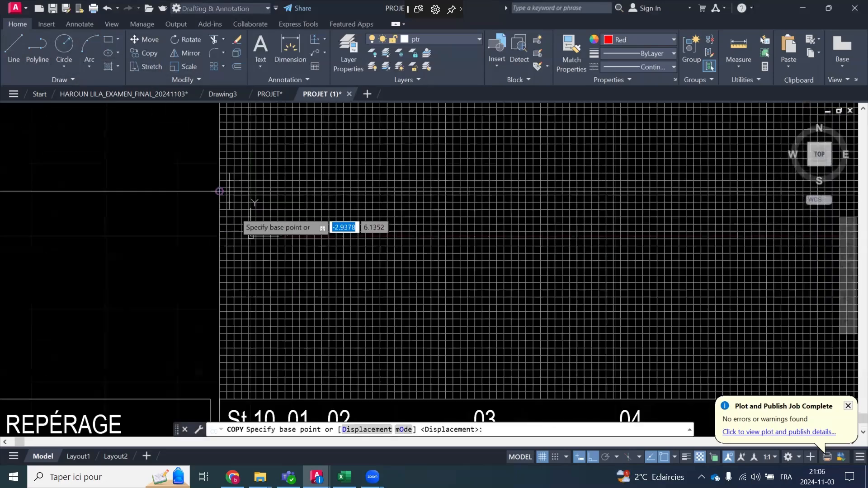
pyautogui.scroll(-2, 236, 233)
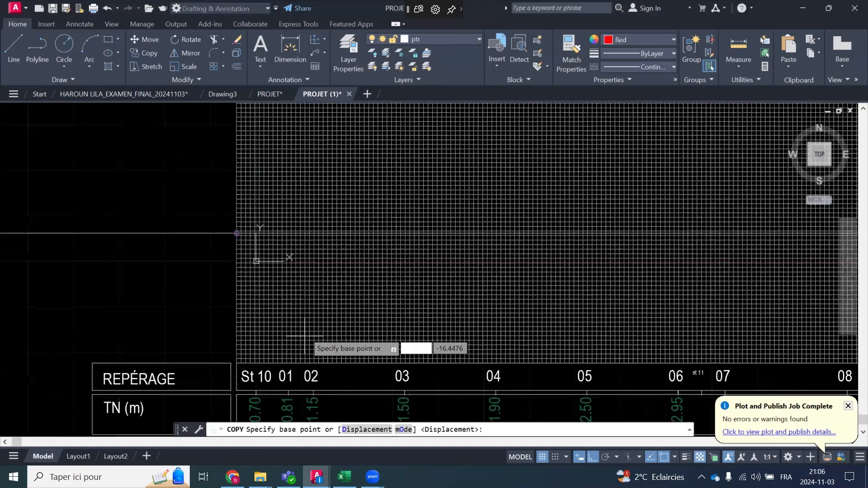
pyautogui.moveTo(304, 336); pyautogui.dragTo(332, 209, button='middle')
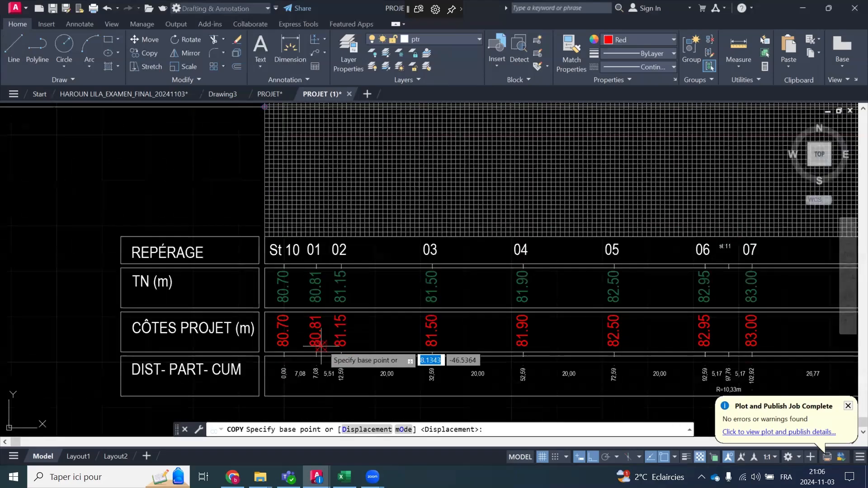
pyautogui.scroll(-4, 321, 346)
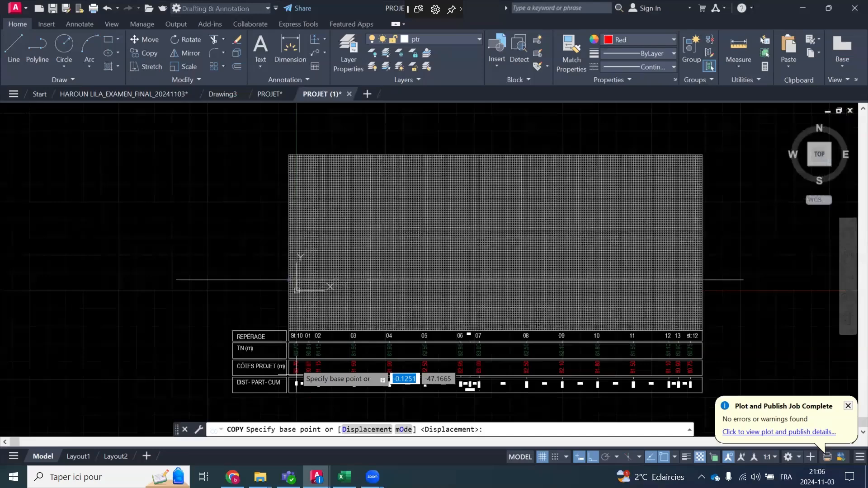
pyautogui.scroll(6, 293, 278)
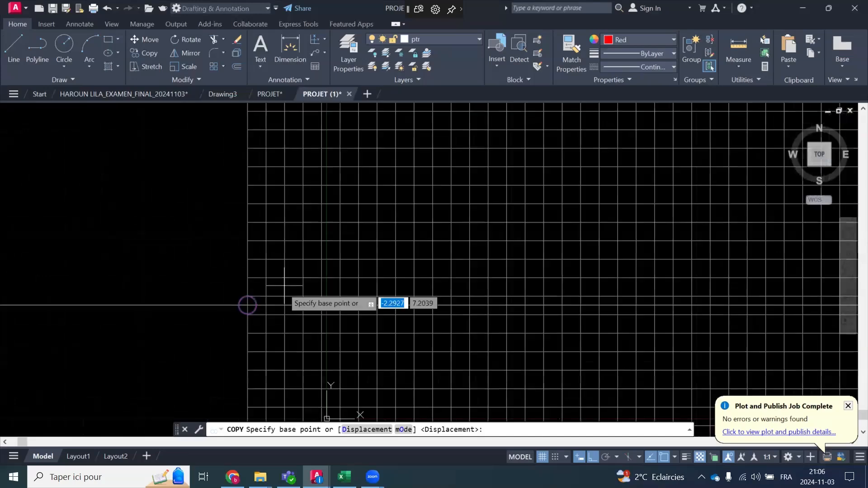
pyautogui.click(248, 305)
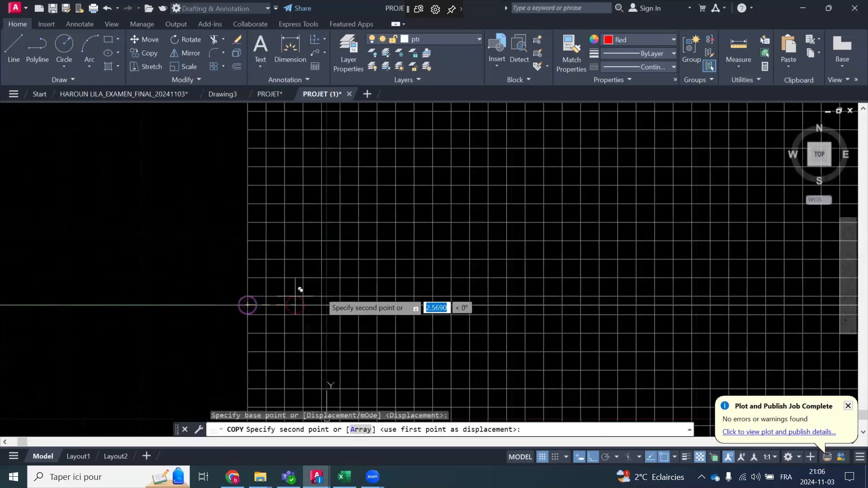
pyautogui.click(321, 278)
pyautogui.click(451, 233)
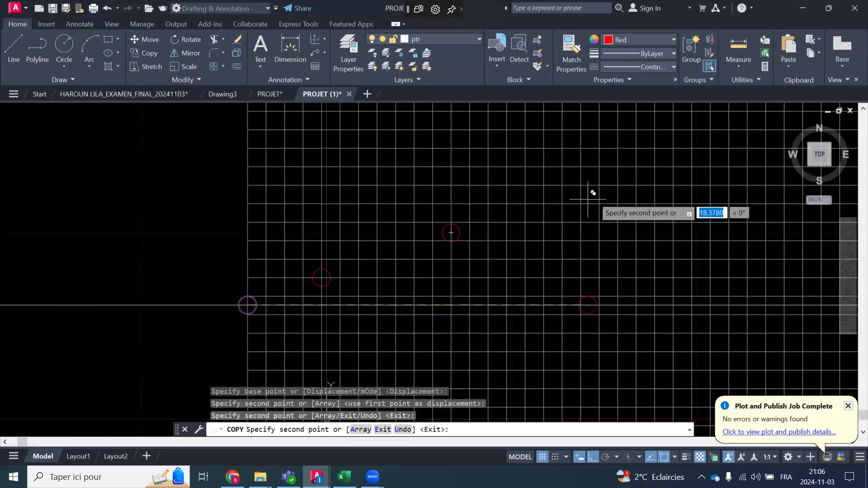
pyautogui.click(618, 184)
# Place further copies of the circle along a curve that levels off and descends below the horizontal line, ending between stations 09 and 10
pyautogui.scroll(-5, 331, 219)
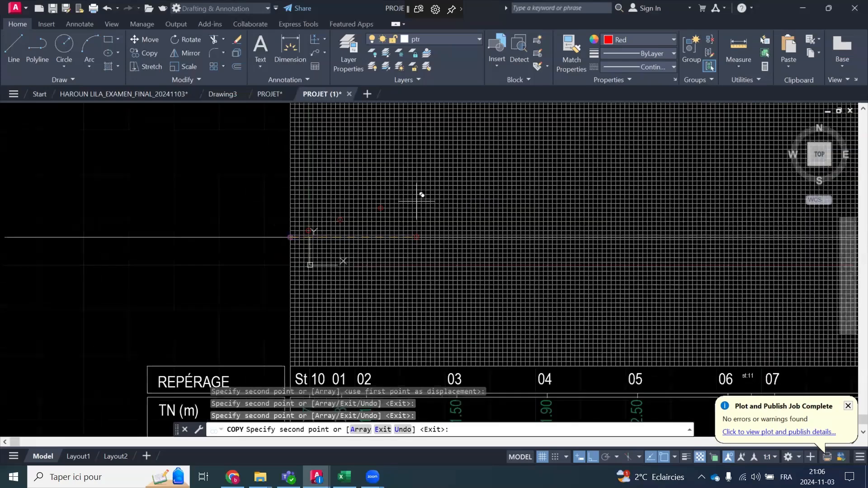
pyautogui.scroll(5, 329, 224)
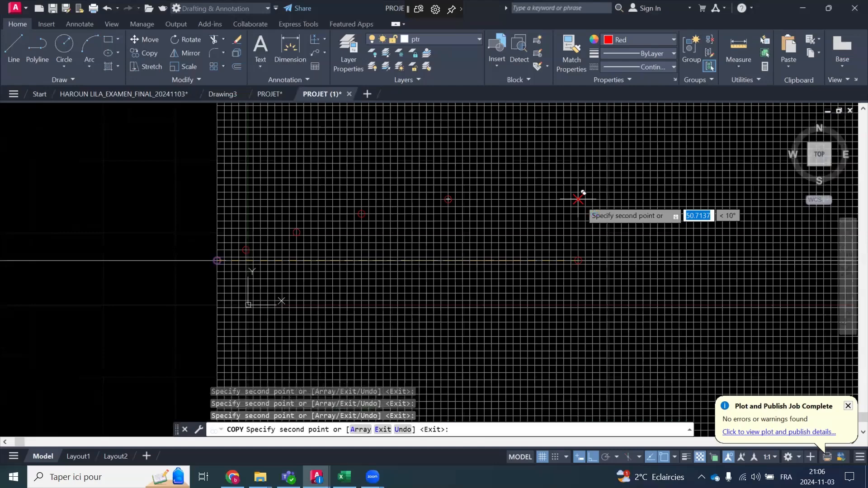
pyautogui.scroll(-4, 470, 229)
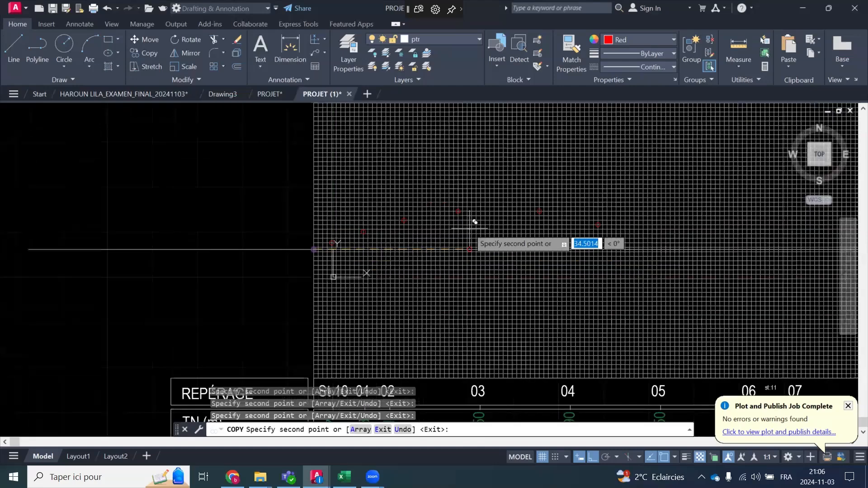
pyautogui.scroll(-2, 470, 229)
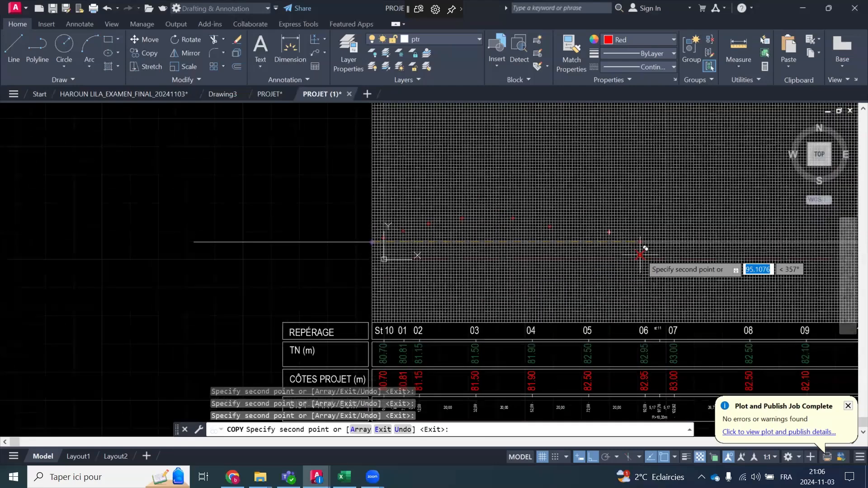
pyautogui.scroll(-2, 652, 286)
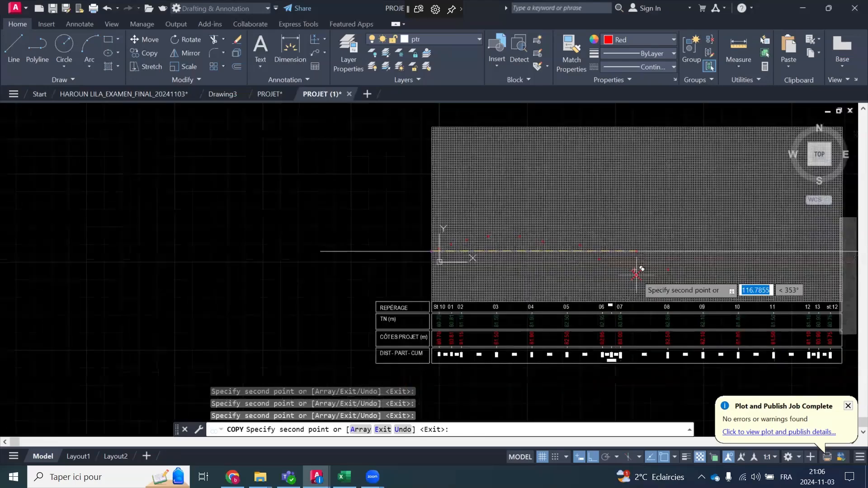
pyautogui.scroll(2, 719, 276)
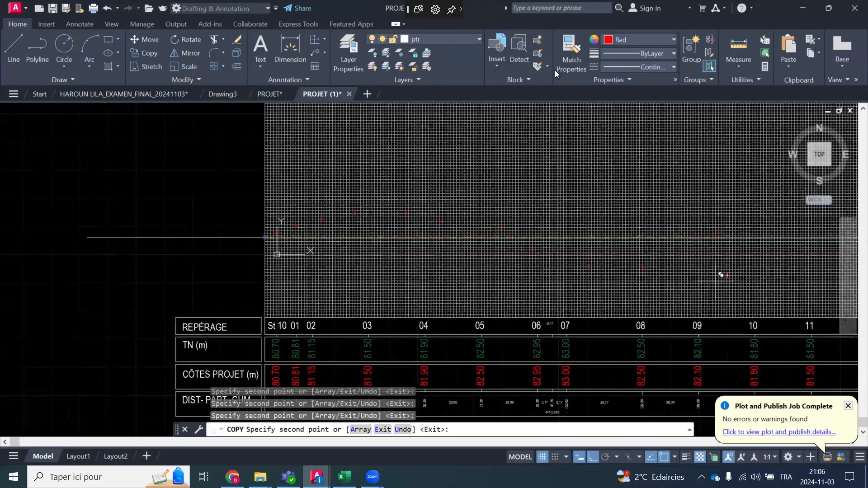
pyautogui.press('Escape')
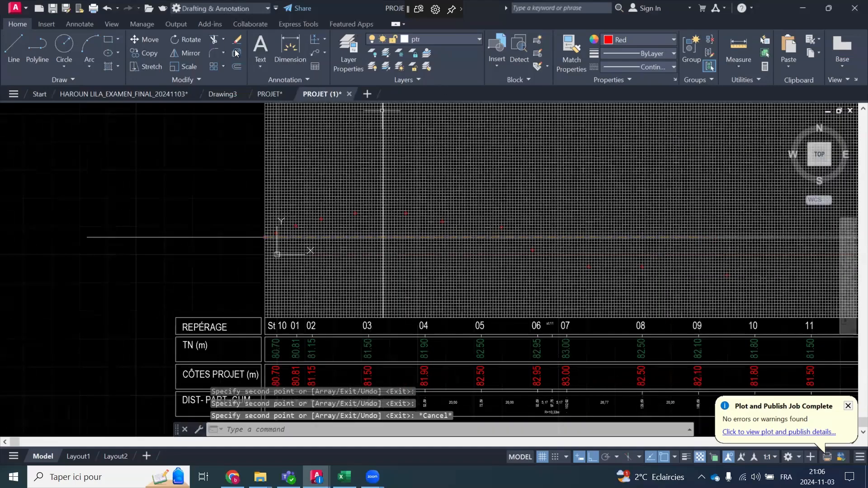
# Draw a polyline from the circle on the grid's left edge through the centres of the next four circles
pyautogui.click(42, 48)
pyautogui.scroll(6, 278, 240)
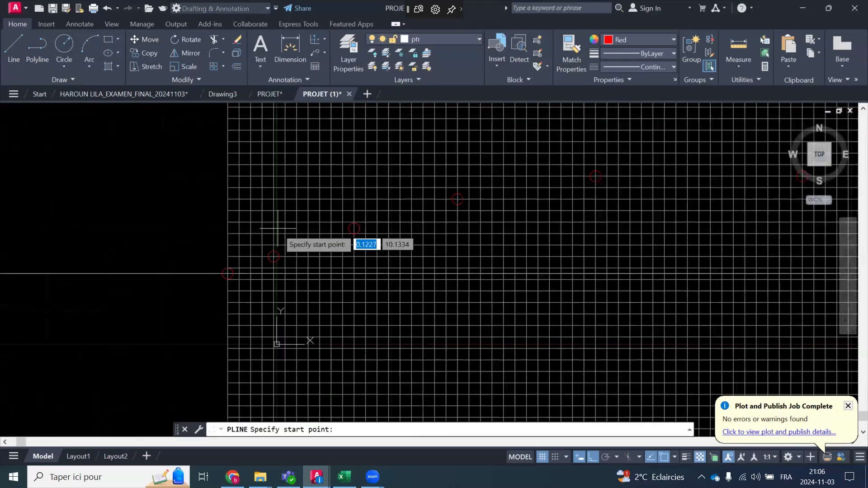
pyautogui.scroll(3, 230, 289)
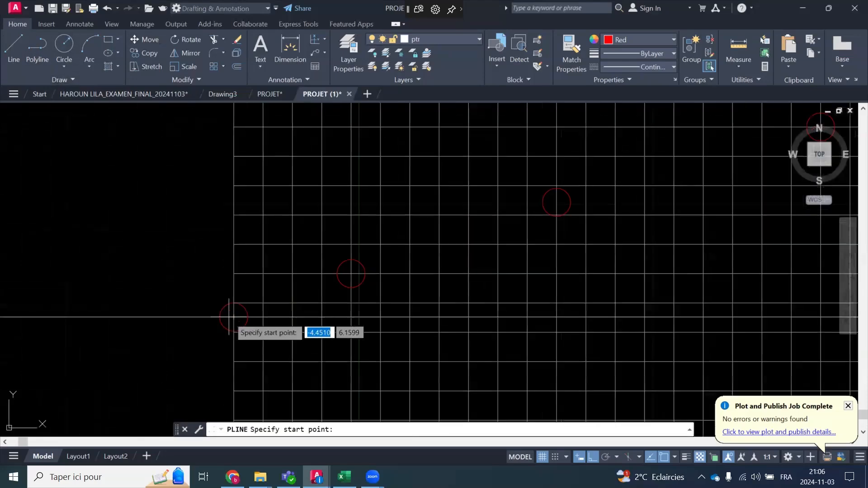
pyautogui.click(233, 317)
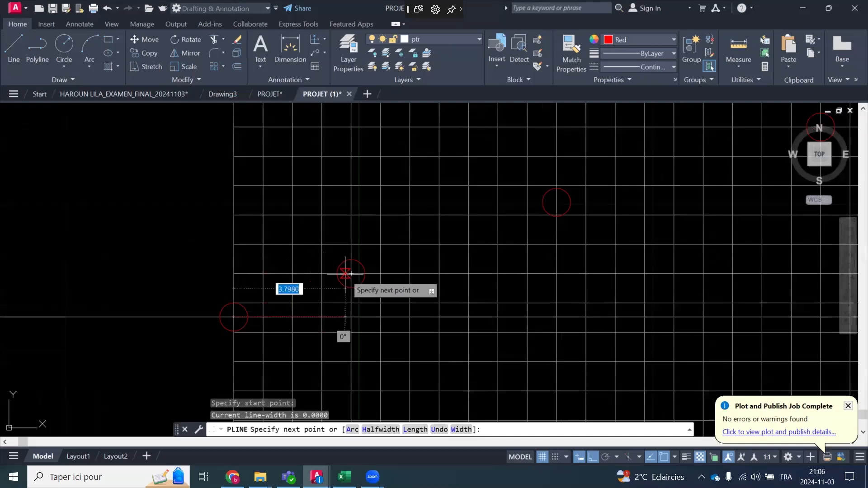
pyautogui.click(350, 273)
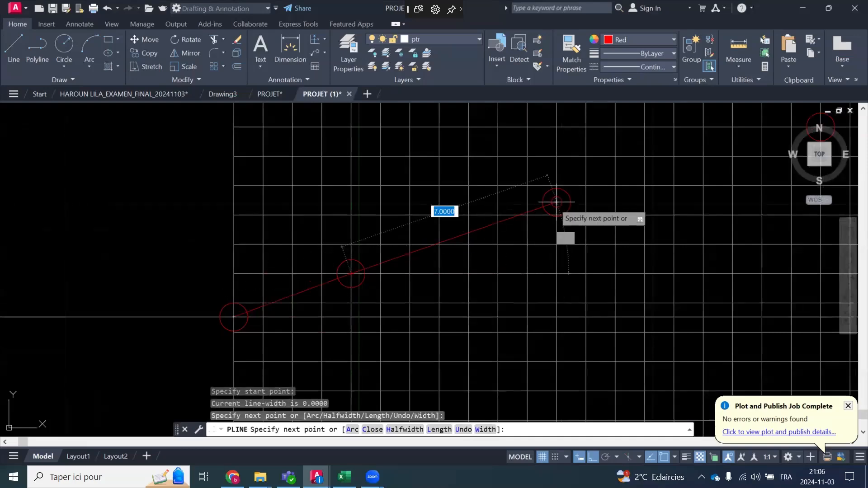
pyautogui.click(556, 202)
pyautogui.scroll(-4, 10, 300)
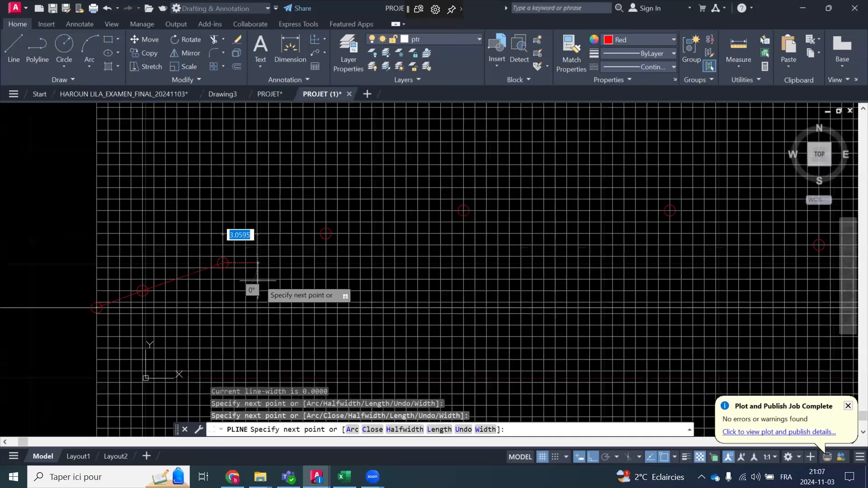
pyautogui.scroll(4, 258, 280)
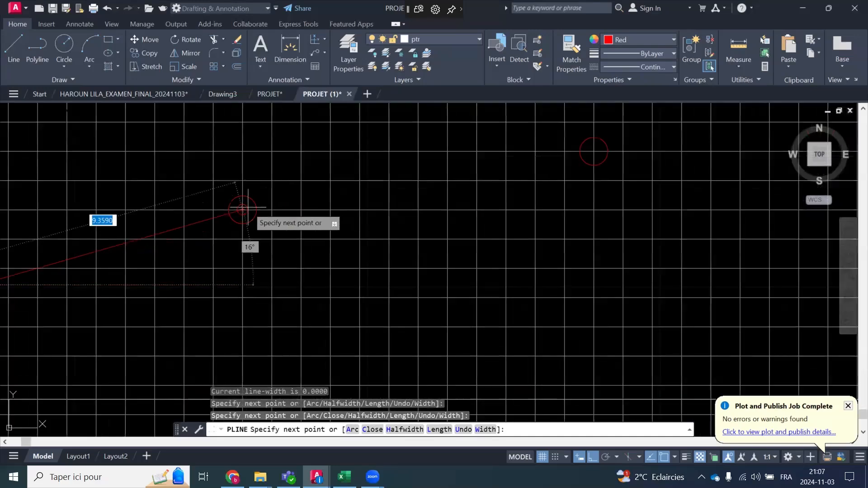
pyautogui.click(594, 151)
pyautogui.scroll(-4, 213, 238)
pyautogui.scroll(-2, 178, 262)
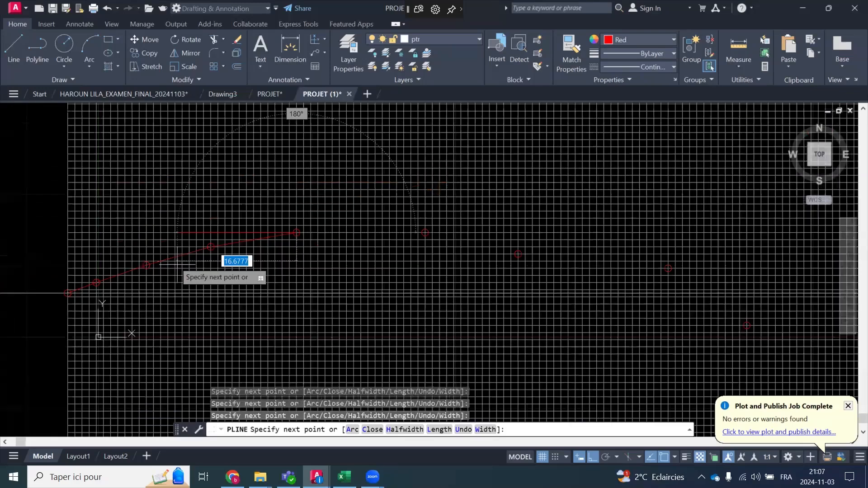
# Extend the polyline through the seventh and eighth circles, turn Ortho off, and finish it at the tenth circle
pyautogui.scroll(2, 396, 253)
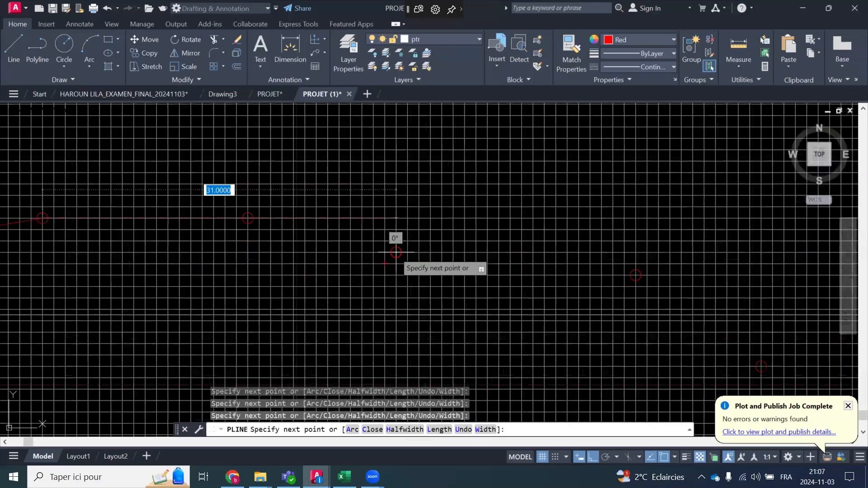
pyautogui.click(396, 252)
pyautogui.click(635, 275)
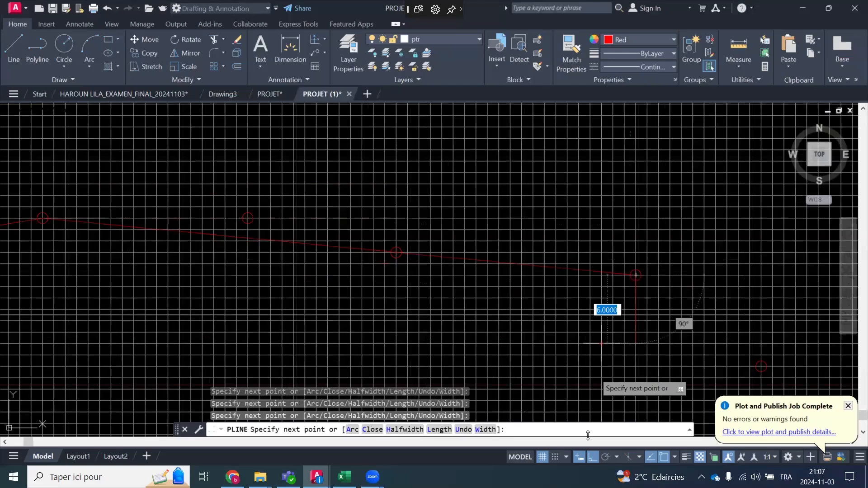
pyautogui.click(590, 457)
pyautogui.scroll(-2, 370, 239)
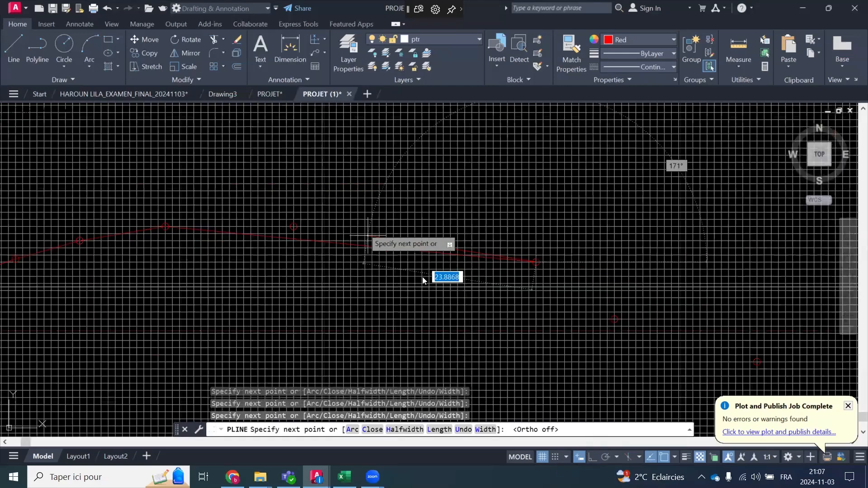
pyautogui.moveTo(614, 319); pyautogui.dragTo(423, 262, button='middle')
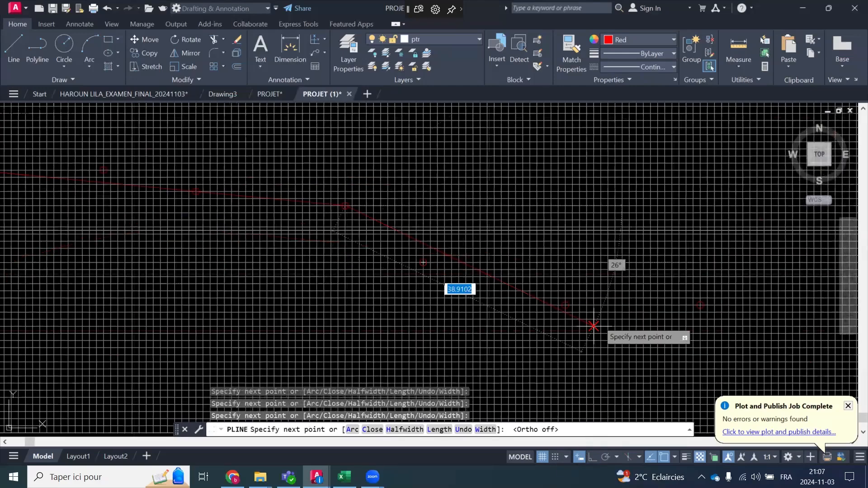
pyautogui.moveTo(594, 326); pyautogui.dragTo(532, 271, button='middle')
pyautogui.press('Escape')
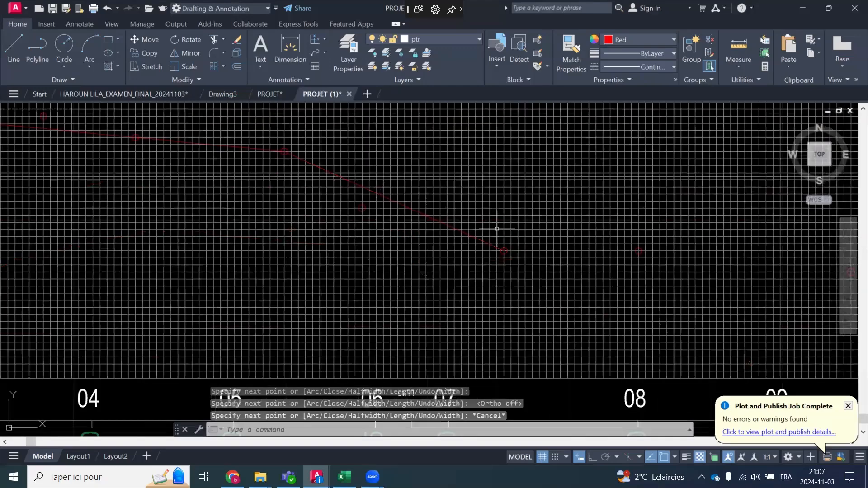
# Erase the red polyline together with all the red circles on the grid
pyautogui.scroll(-4, 497, 255)
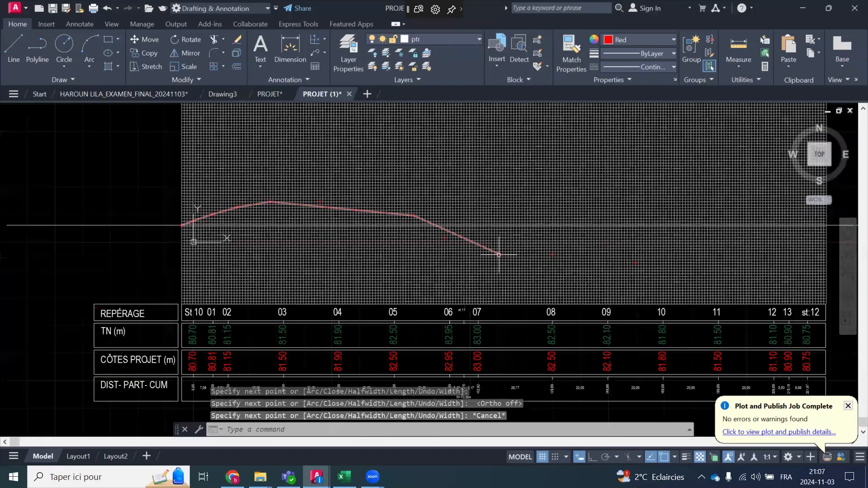
pyautogui.scroll(2, 499, 254)
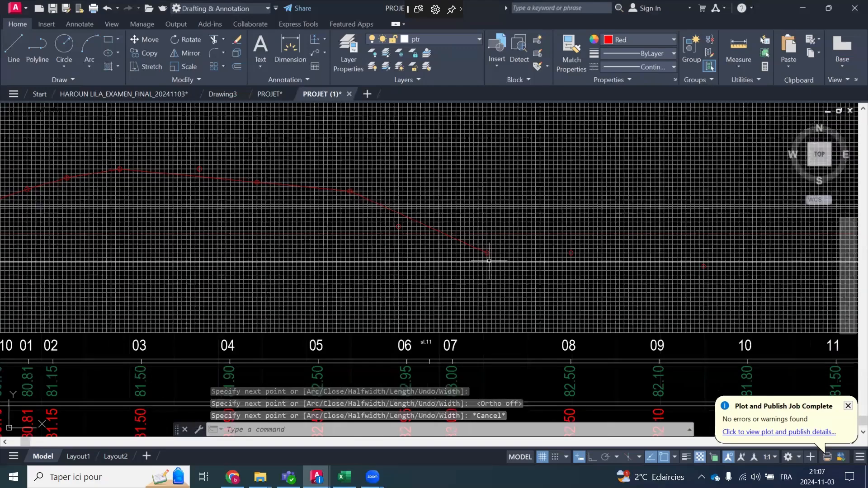
pyautogui.scroll(-2, 489, 261)
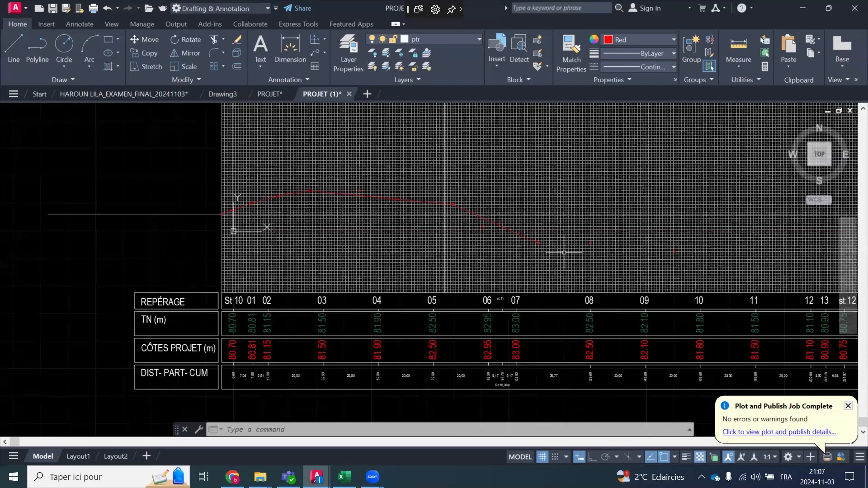
pyautogui.scroll(2, 564, 253)
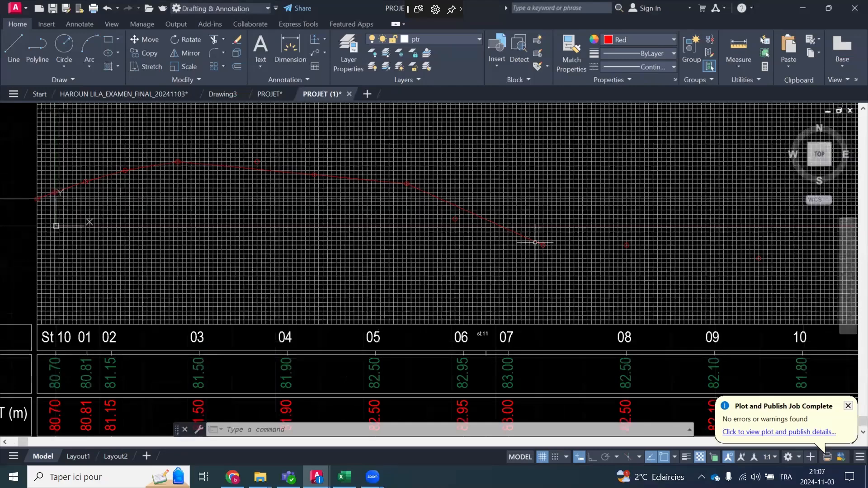
pyautogui.scroll(-2, 535, 243)
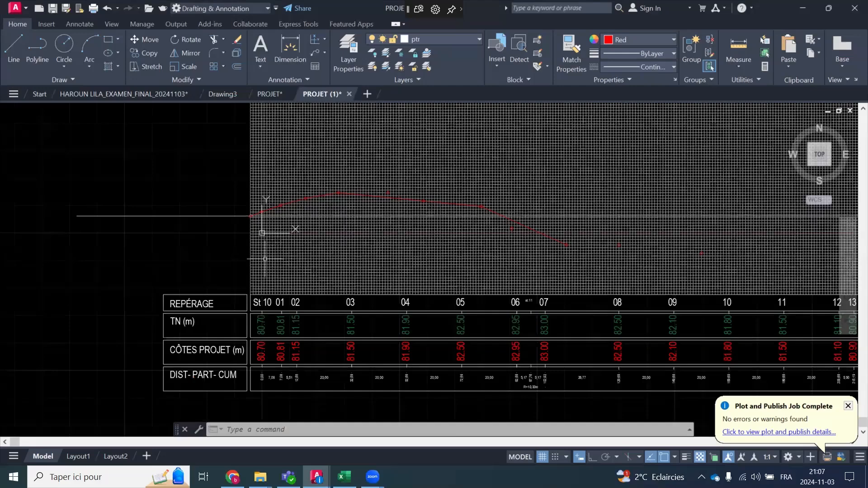
pyautogui.click(201, 155)
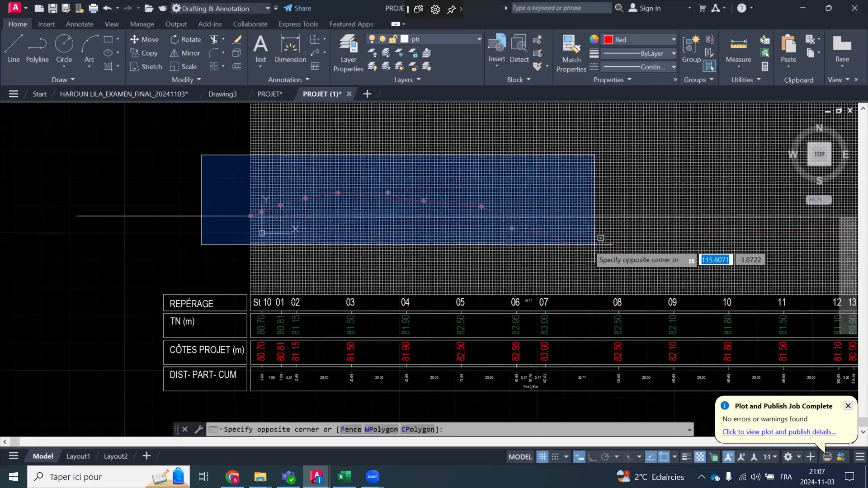
pyautogui.click(742, 257)
pyautogui.press('Delete')
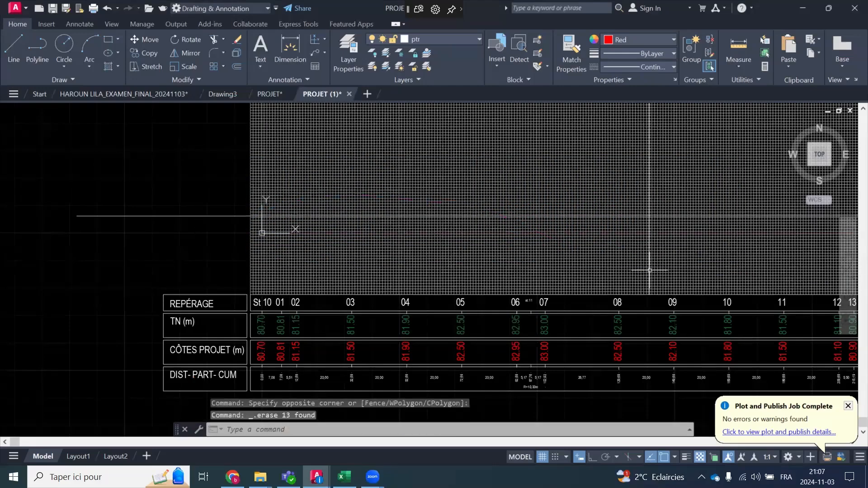
# Copy the REPÉRAGE label straight up with Ortho on, placing it above its table row beside the grid
pyautogui.scroll(4, 189, 294)
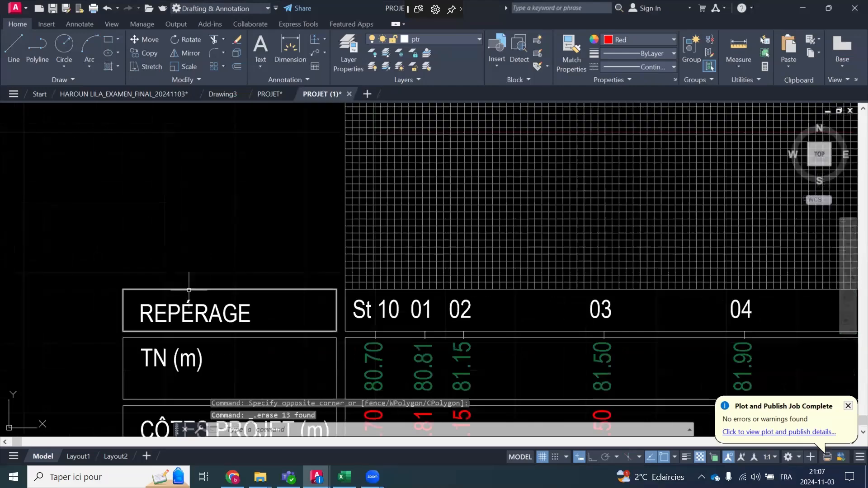
pyautogui.click(283, 298)
pyautogui.click(237, 313)
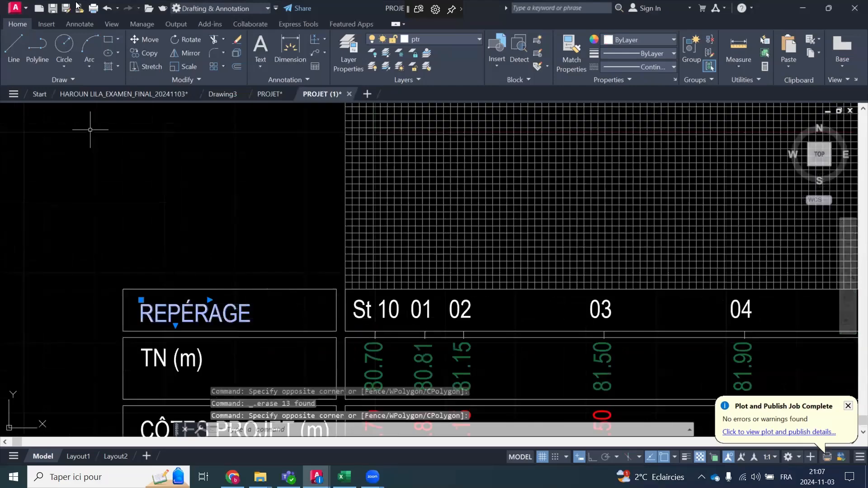
pyautogui.click(144, 53)
pyautogui.click(56, 335)
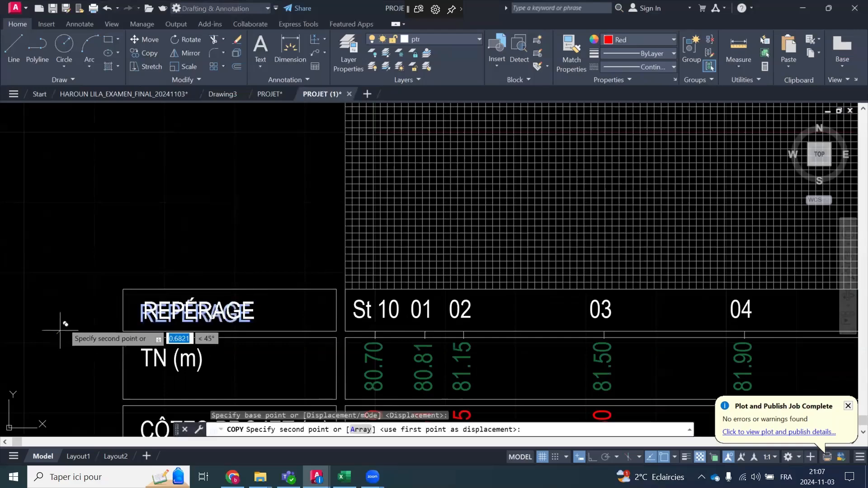
pyautogui.click(593, 458)
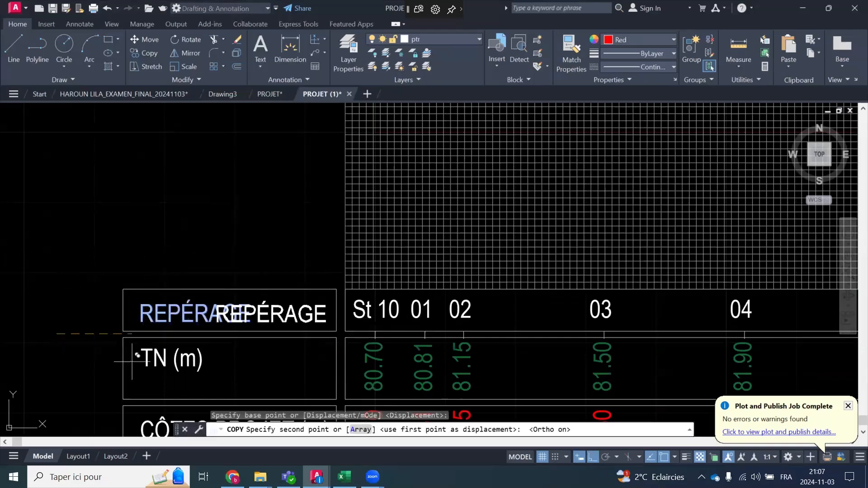
pyautogui.click(67, 271)
pyautogui.press('Escape')
# Replace the copied label's text with "PLAN DE COMPARAISON: 75.00m"
pyautogui.click(187, 251)
pyautogui.doubleClick(188, 253)
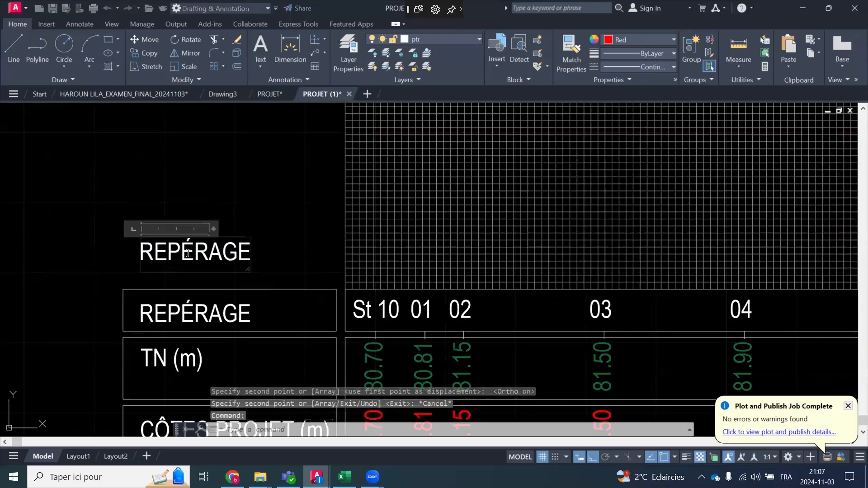
pyautogui.hotkey('ctrl', 'a')
pyautogui.write('PLAN')
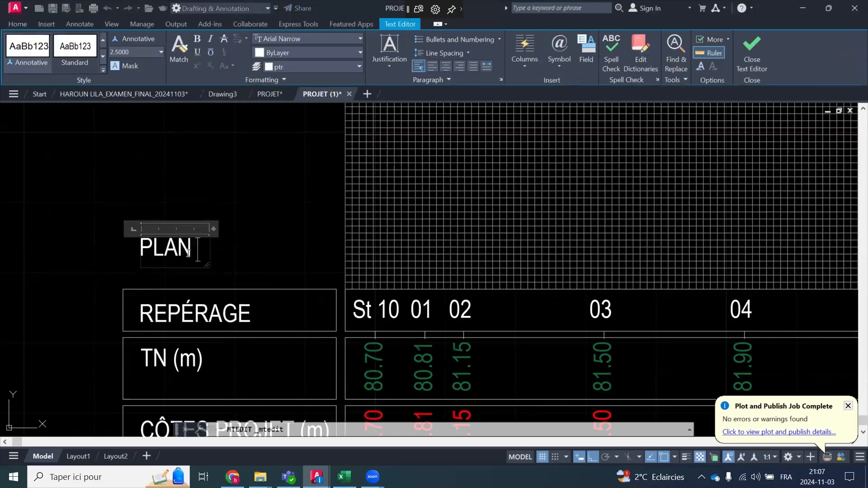
pyautogui.press('Tab')
pyautogui.write('DE COMPA')
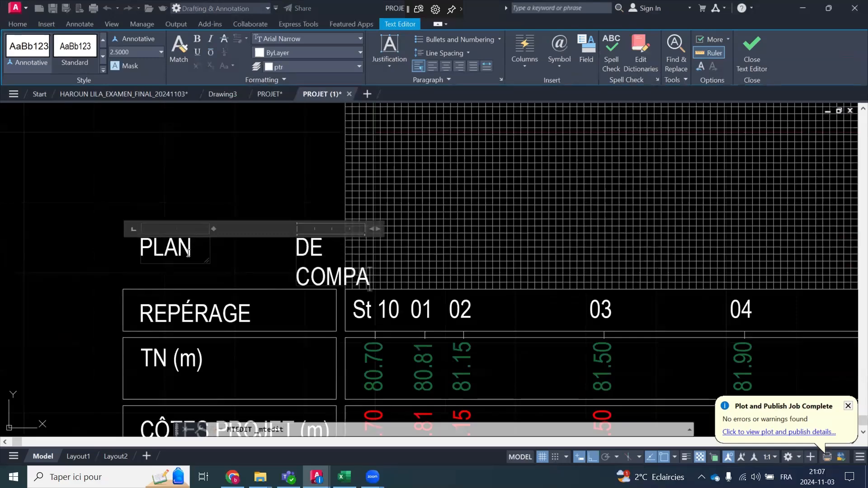
pyautogui.write('RAI')
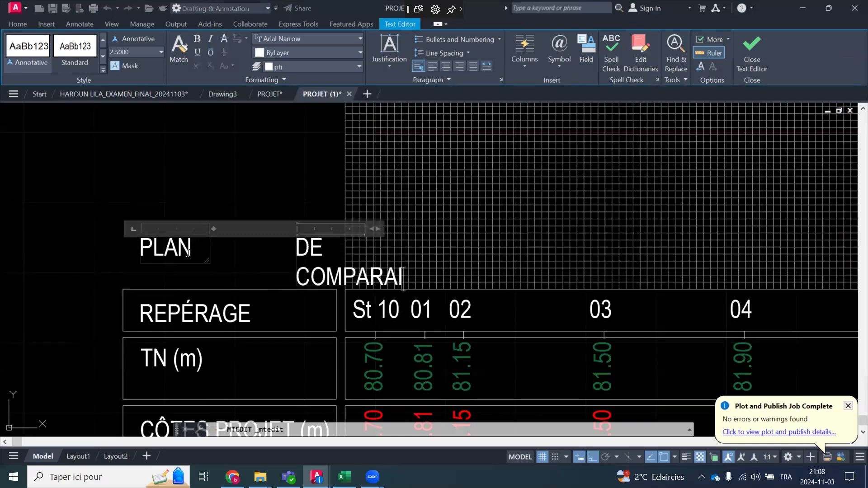
pyautogui.write('SON: 7')
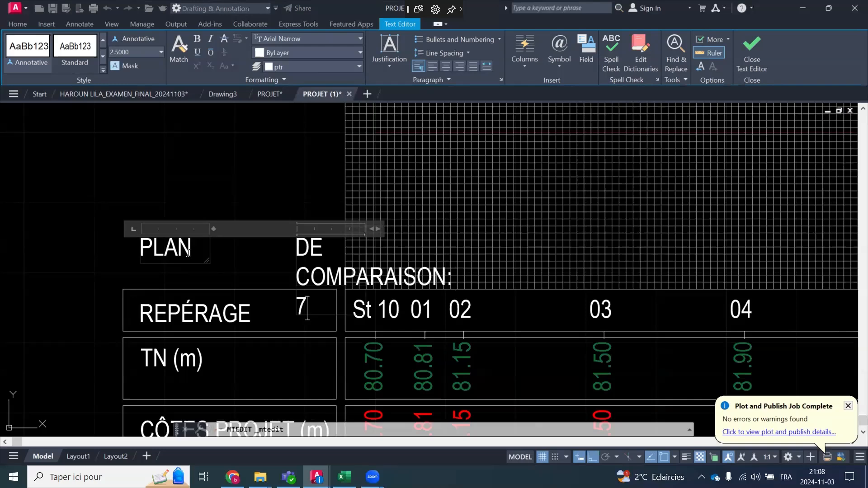
pyautogui.write('00m')
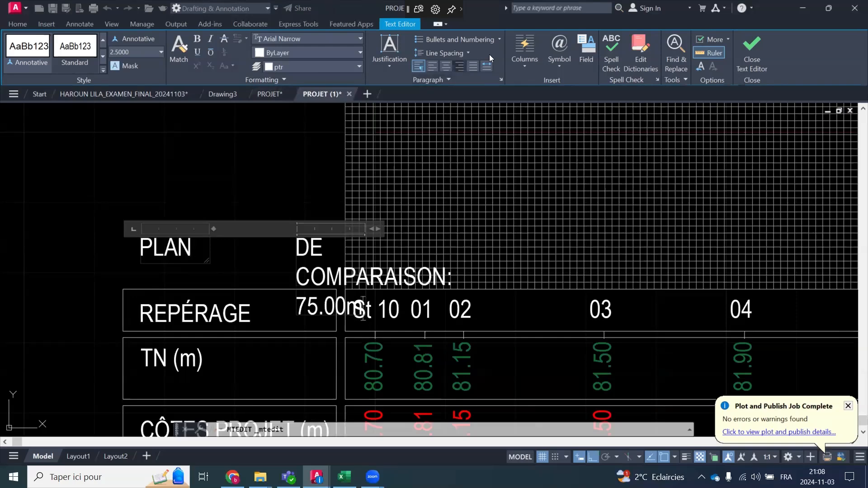
# Remove the columns from the PLAN DE COMPARAISON label and widen its text frame so the text fits on one line
pyautogui.click(525, 48)
pyautogui.click(554, 82)
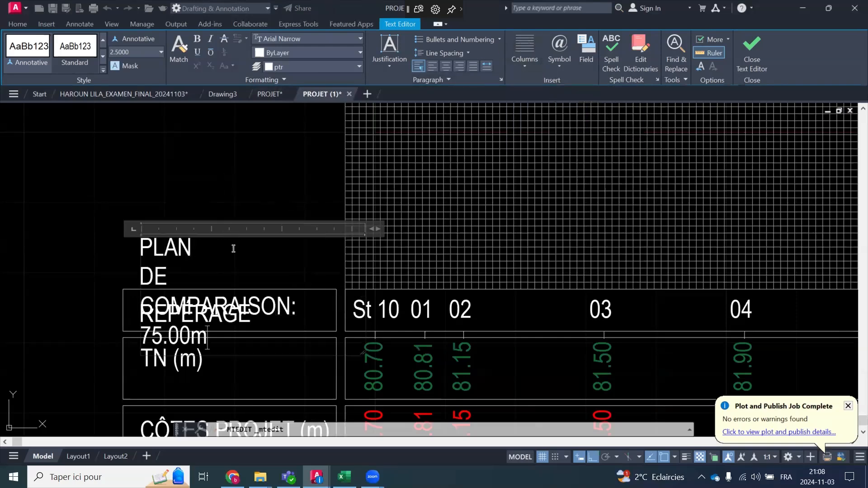
pyautogui.moveTo(371, 232); pyautogui.dragTo(609, 229)
pyautogui.click(285, 165)
pyautogui.click(246, 203)
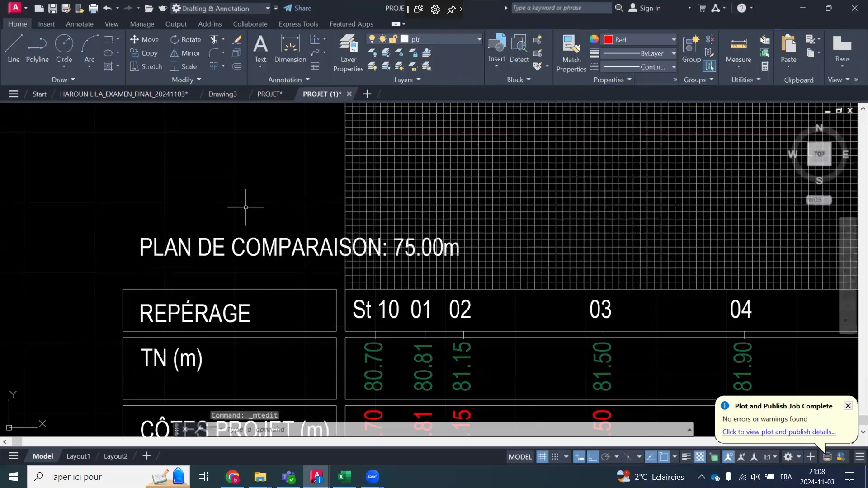
pyautogui.click(243, 179)
pyautogui.scroll(-2, 189, 176)
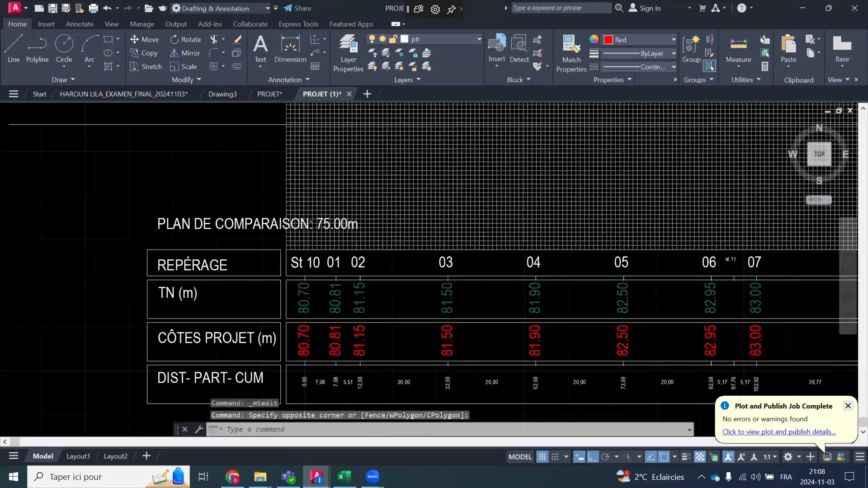
# Explode the rectangle around the REPÉRAGE heading into separate lines
pyautogui.scroll(2, 345, 197)
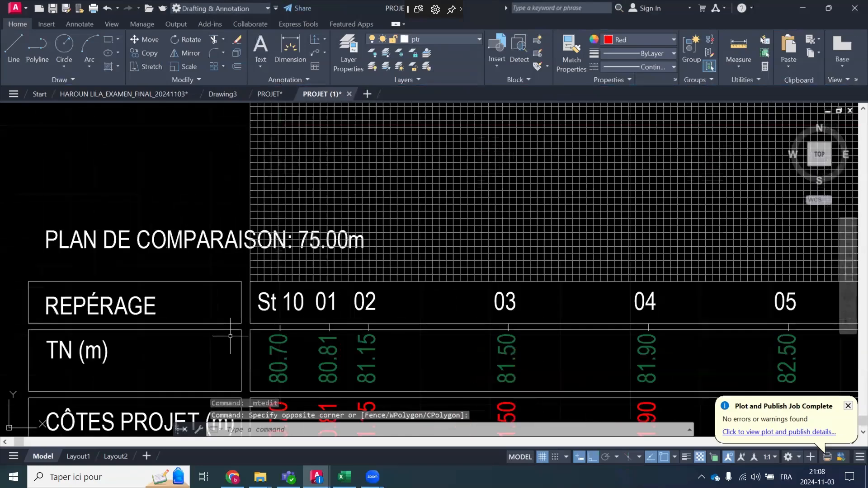
pyautogui.scroll(-2, 231, 336)
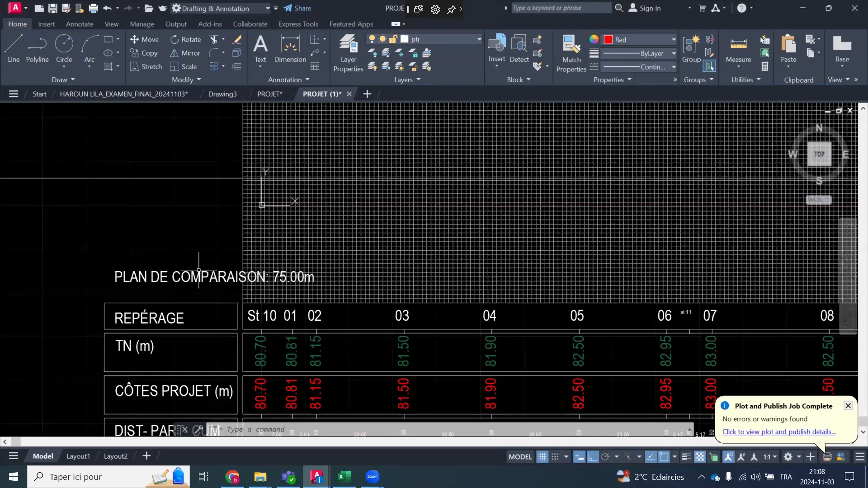
pyautogui.scroll(2, 283, 283)
pyautogui.click(165, 310)
pyautogui.click(145, 330)
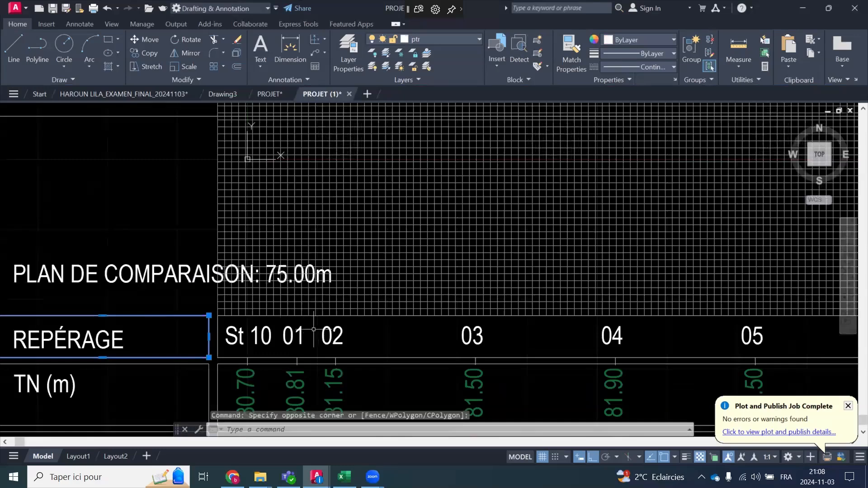
pyautogui.click(236, 52)
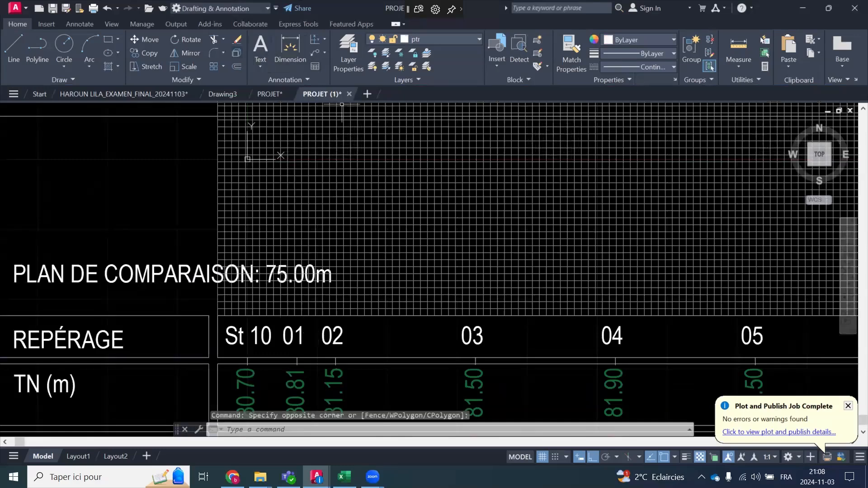
# Color the top edge of the REPÉRAGE box and the top edge of the adjoining station row red
pyautogui.click(182, 305)
pyautogui.click(165, 321)
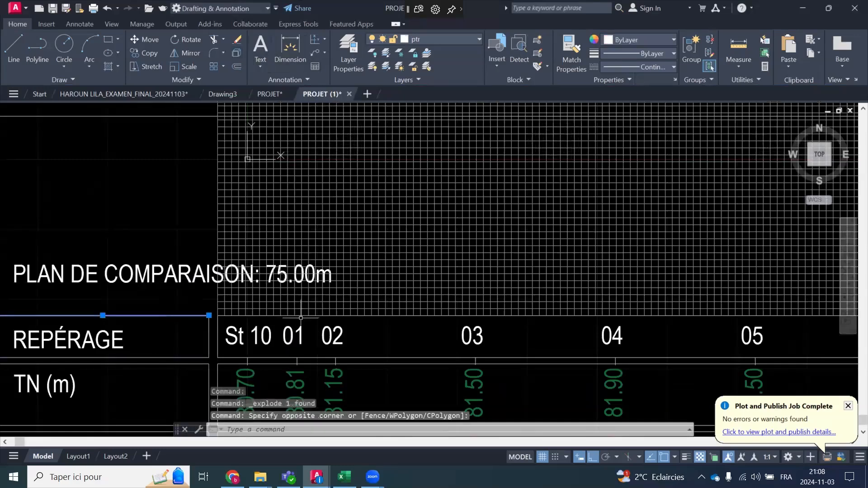
pyautogui.scroll(2, 364, 314)
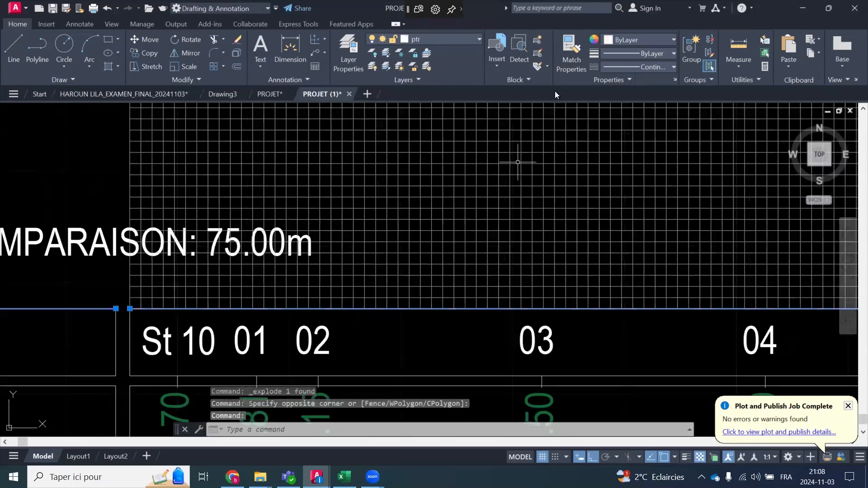
pyautogui.click(619, 40)
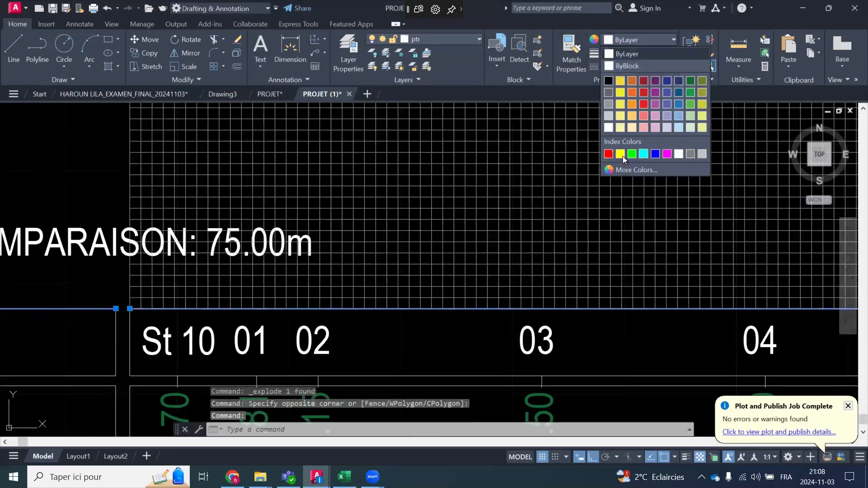
pyautogui.click(608, 154)
pyautogui.scroll(-2, 434, 288)
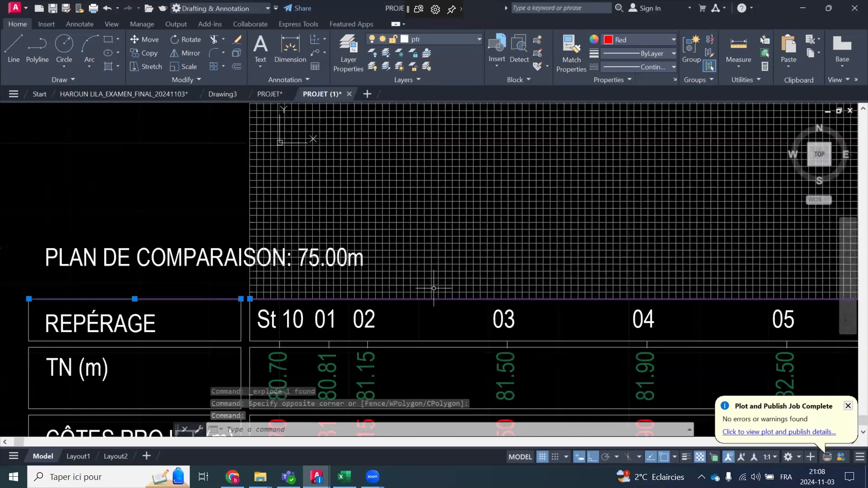
pyautogui.scroll(-2, 433, 288)
pyautogui.press('Escape')
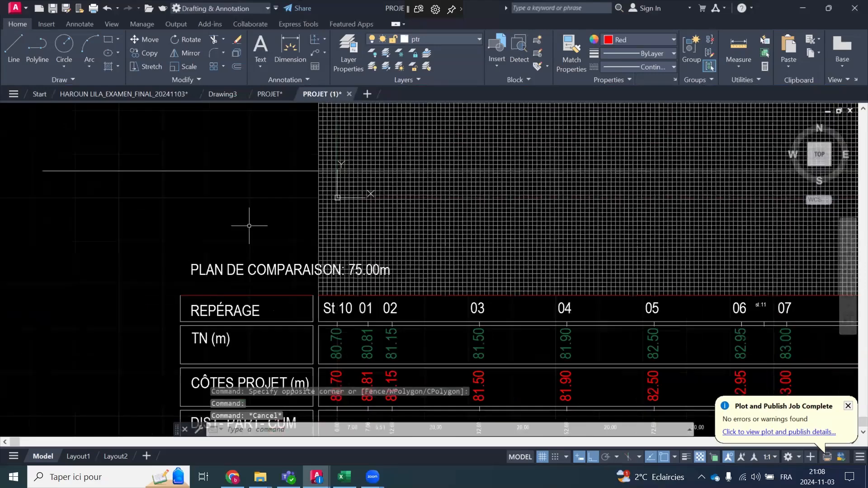
# Erase the long horizontal line above PLAN DE COMPARAISON and color the horizontal grid line ten squares above the table red
pyautogui.press('Delete')
pyautogui.scroll(2, 324, 316)
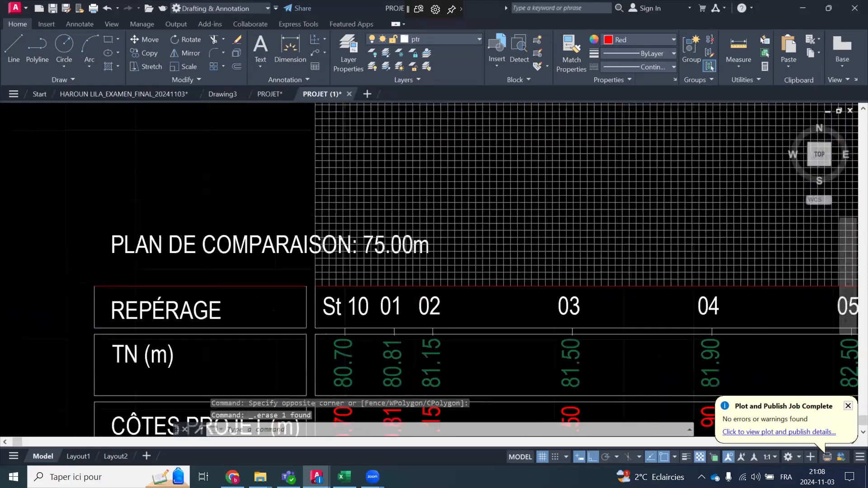
pyautogui.scroll(2, 315, 289)
pyautogui.scroll(2, 311, 267)
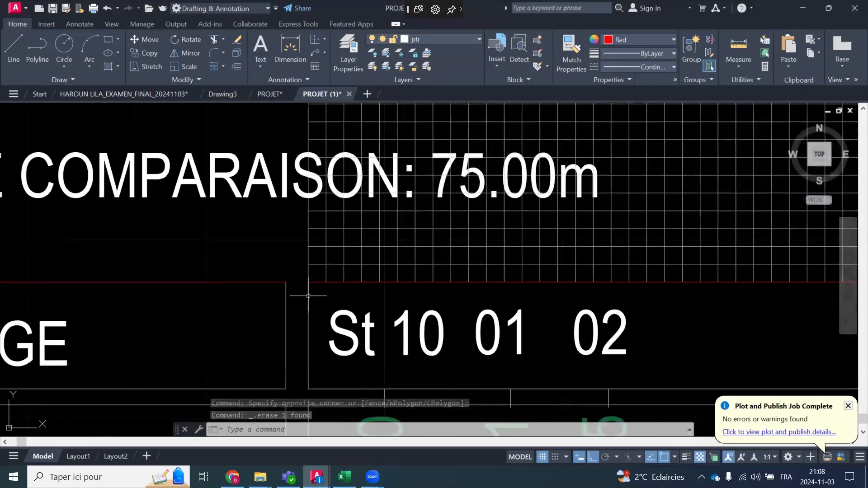
pyautogui.scroll(-2, 308, 294)
pyautogui.scroll(2, 308, 292)
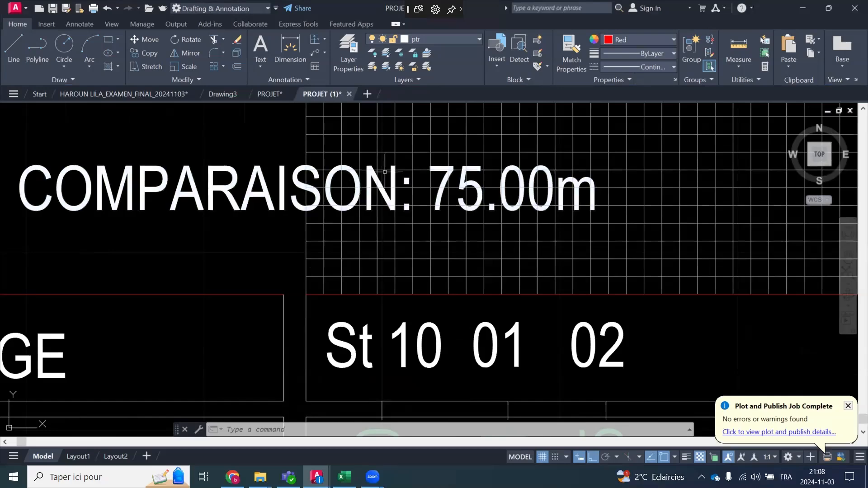
pyautogui.click(385, 117)
pyautogui.click(639, 39)
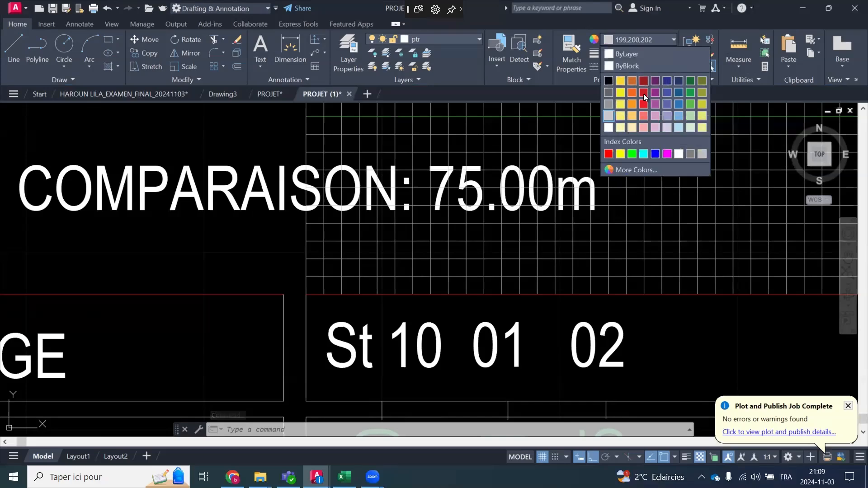
pyautogui.click(609, 154)
pyautogui.scroll(-2, 255, 235)
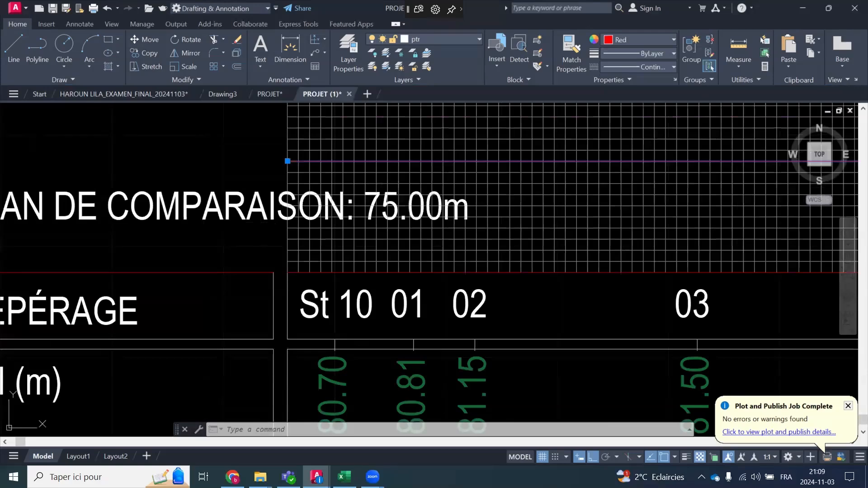
pyautogui.press('Escape')
# Copy the "St 10" text, with Ortho off, to just outside the grid's left edge beside the first red grid line
pyautogui.scroll(5, 290, 154)
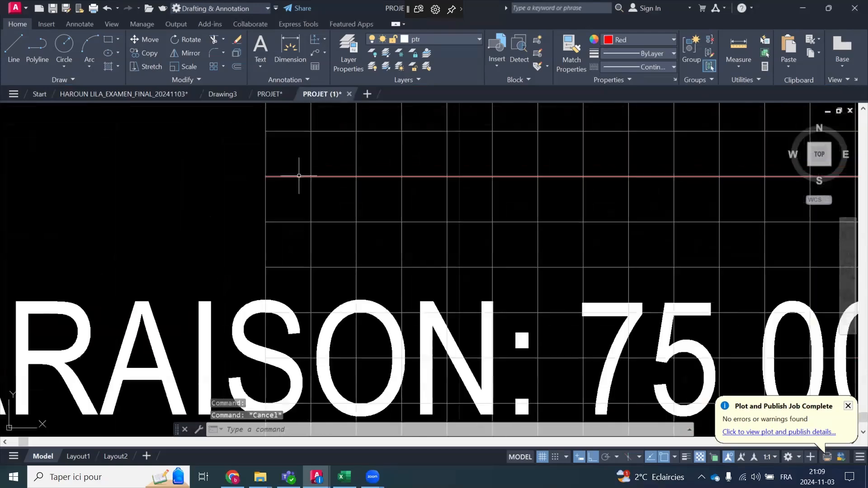
pyautogui.scroll(-4, 451, 235)
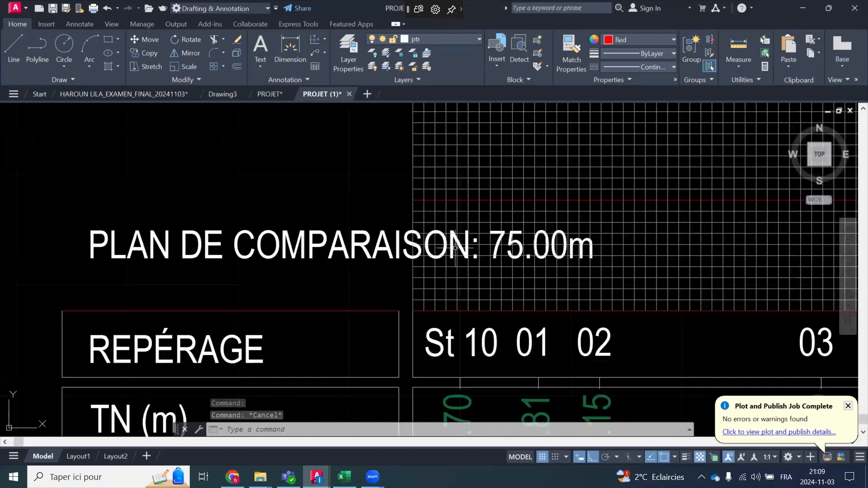
pyautogui.scroll(-1, 448, 236)
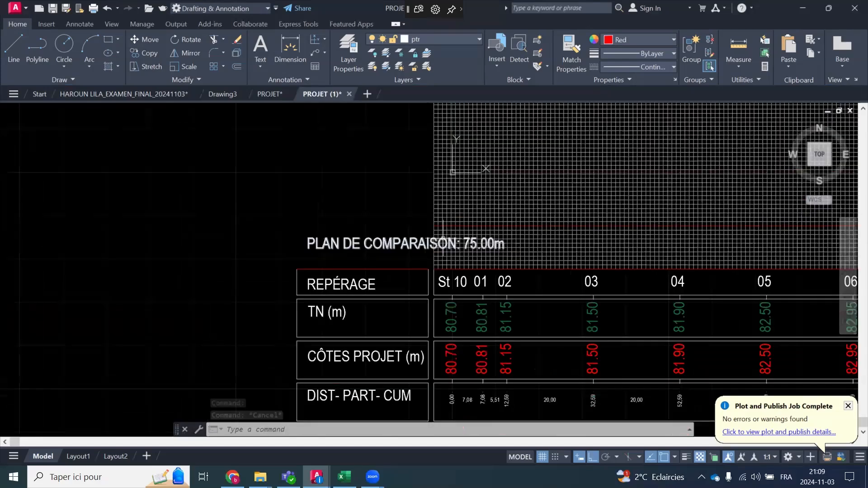
pyautogui.scroll(2, 437, 279)
pyautogui.click(452, 284)
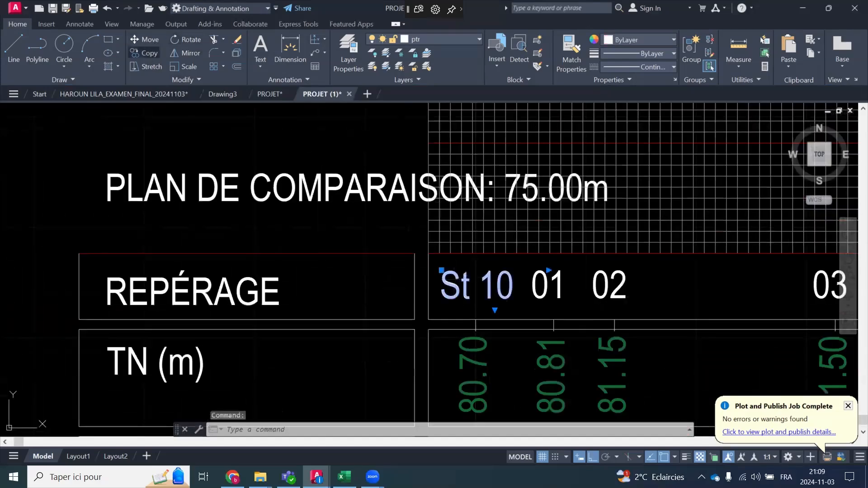
pyautogui.click(148, 53)
pyautogui.click(426, 252)
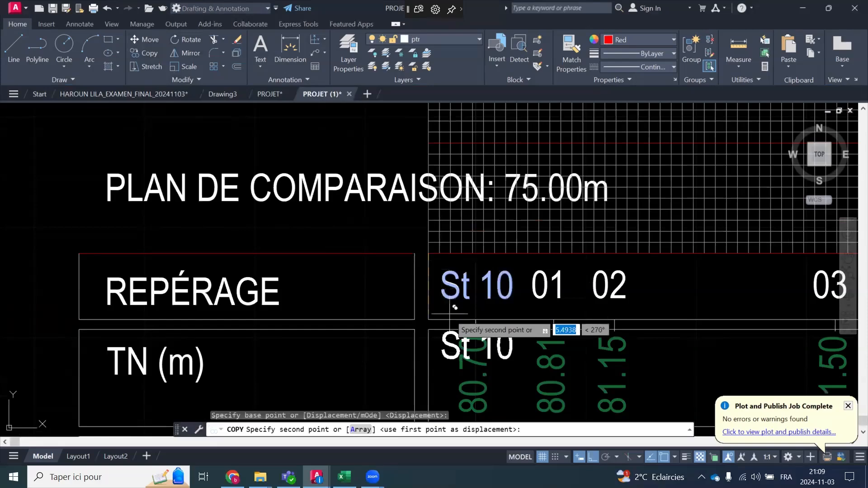
pyautogui.scroll(-1, 451, 295)
pyautogui.scroll(1, 438, 246)
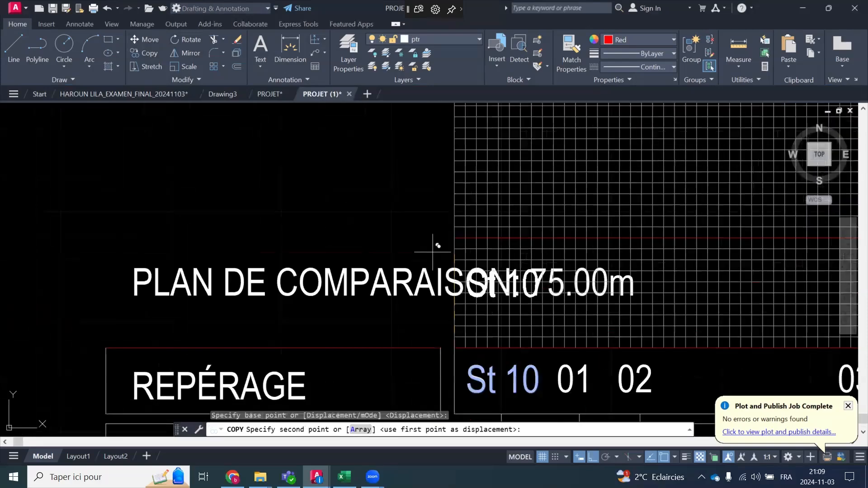
pyautogui.click(593, 454)
pyautogui.scroll(2, 375, 211)
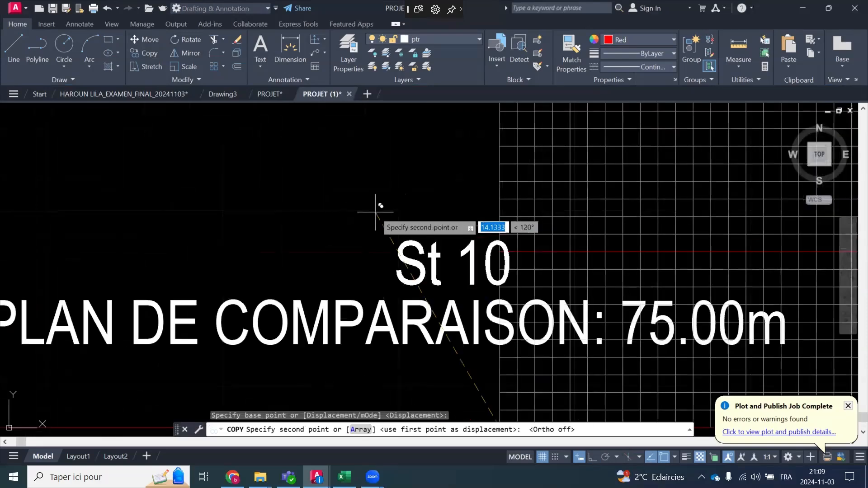
pyautogui.scroll(2, 374, 211)
pyautogui.click(332, 194)
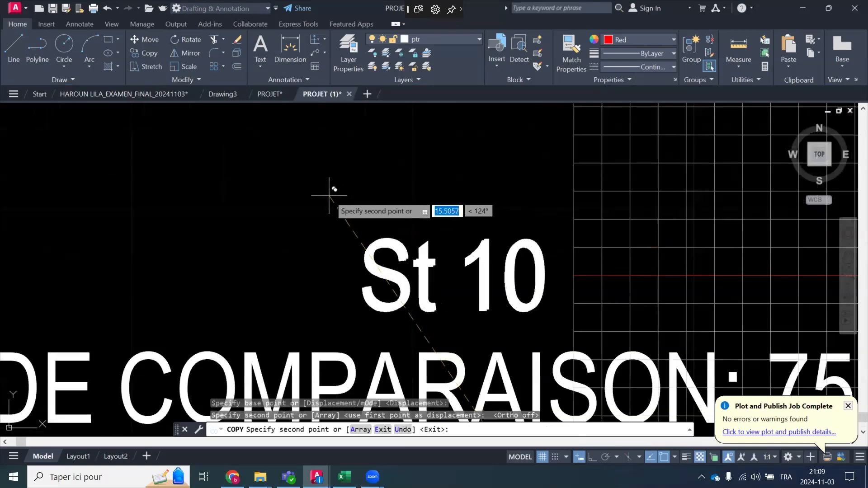
pyautogui.press('Escape')
pyautogui.scroll(-3, 328, 180)
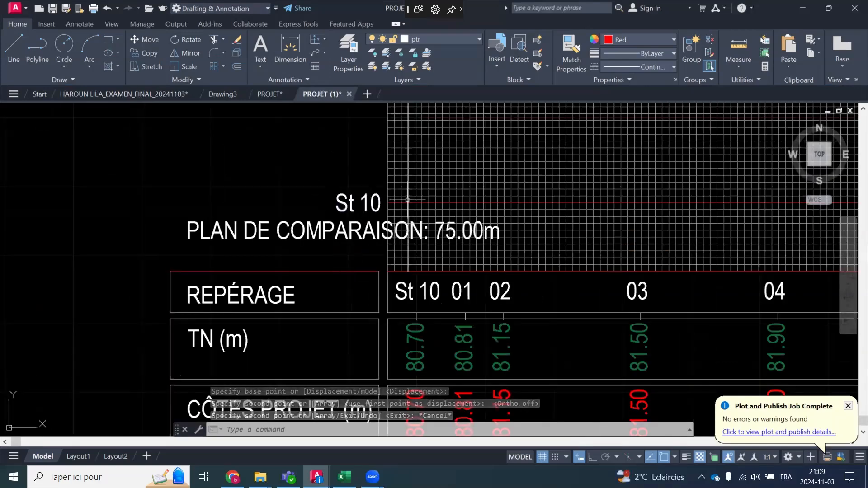
# Change the copied text beside the red grid line to "85.00"
pyautogui.scroll(2, 371, 198)
pyautogui.scroll(2, 372, 198)
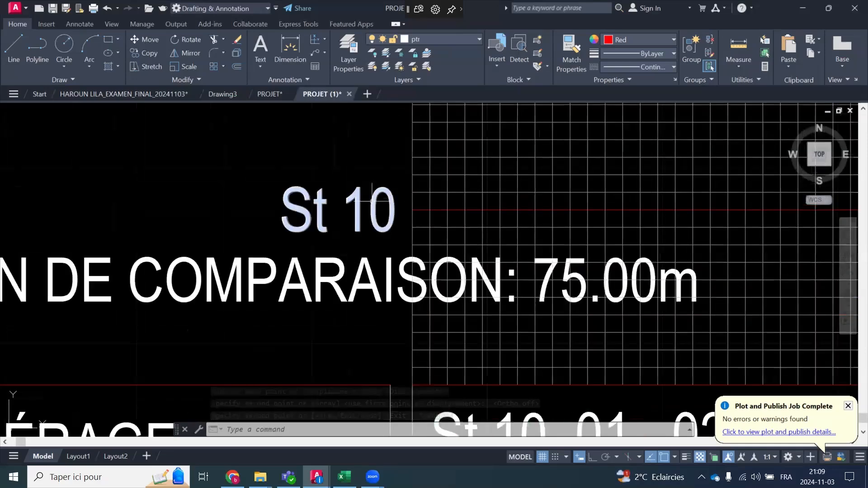
pyautogui.click(371, 198)
pyautogui.doubleClick(362, 213)
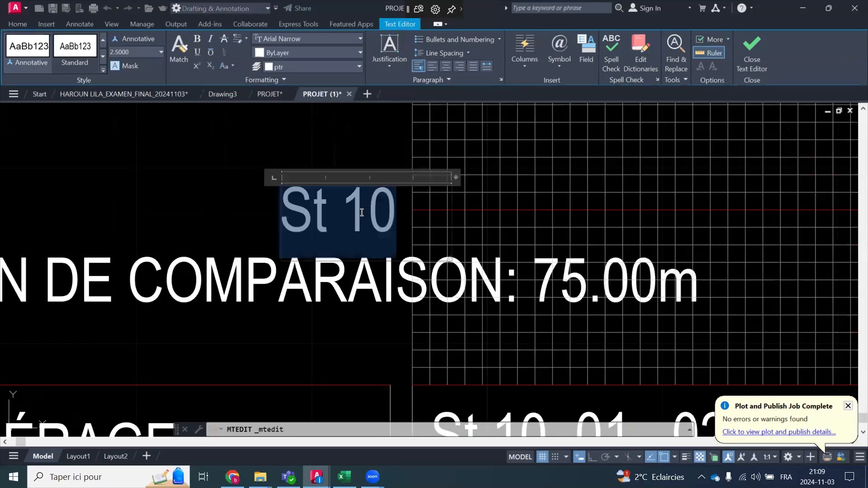
pyautogui.write('85')
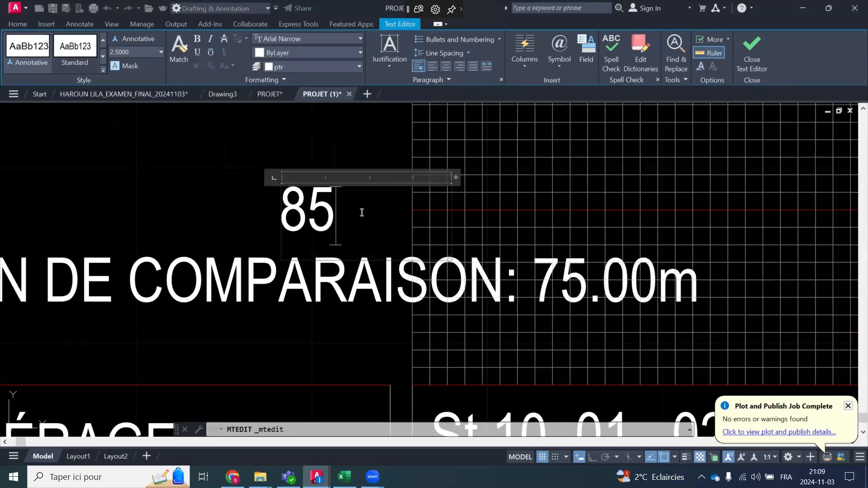
pyautogui.write('.00')
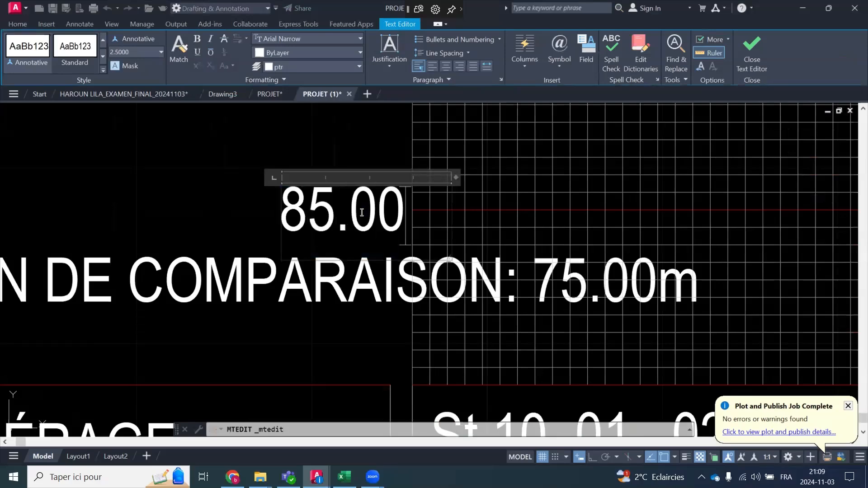
pyautogui.click(261, 170)
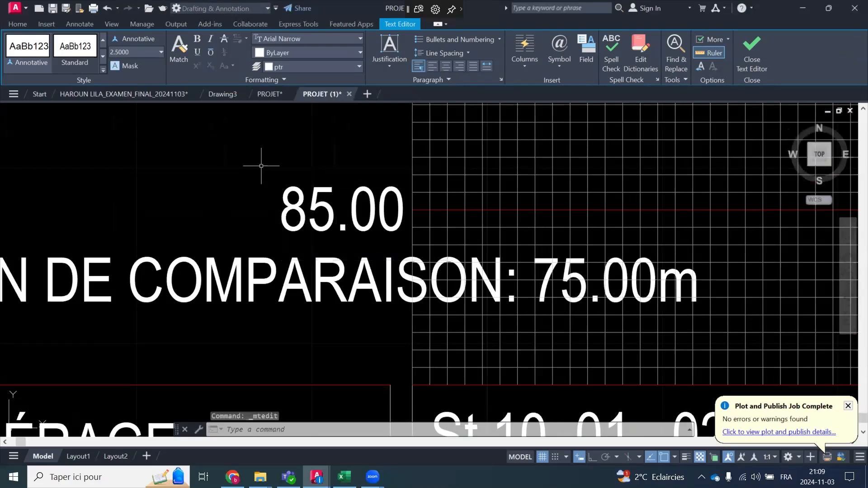
# Copy the 85.00 label ten grid squares up to the next red line, using the grid's lower-left corner as base point
pyautogui.click(369, 174)
pyautogui.click(350, 187)
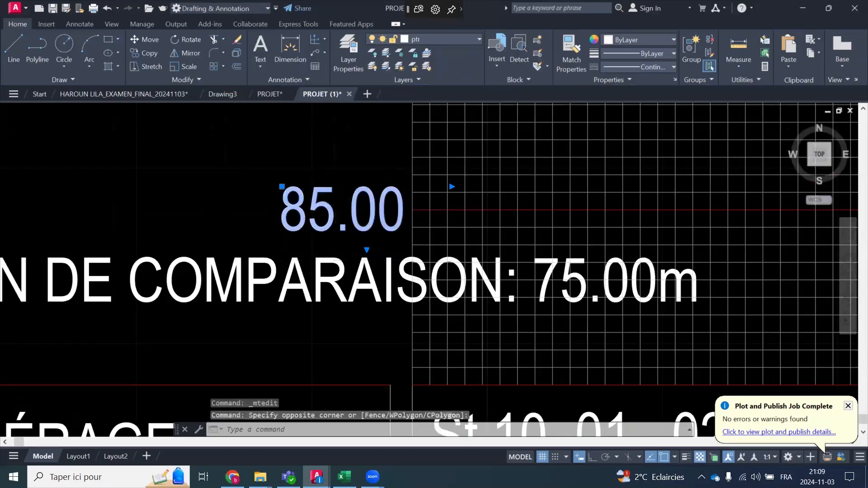
pyautogui.scroll(-5, 351, 185)
pyautogui.scroll(8, 368, 190)
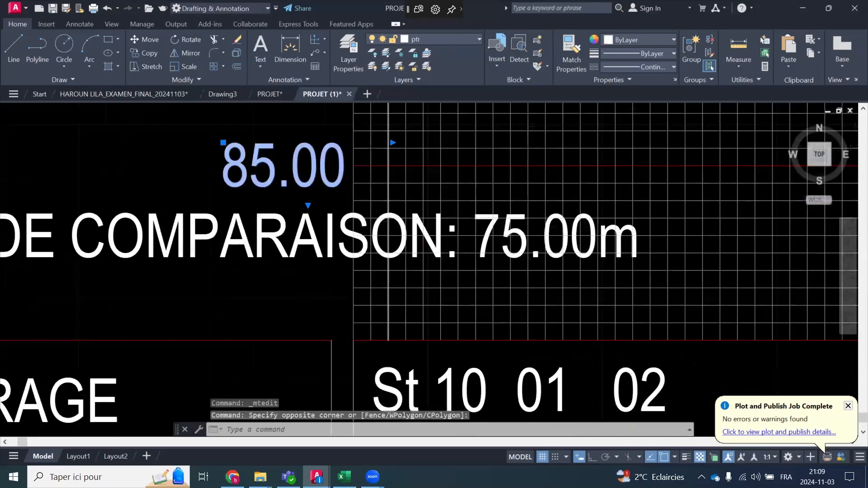
pyautogui.click(145, 50)
pyautogui.scroll(-4, 263, 195)
pyautogui.scroll(3, 329, 279)
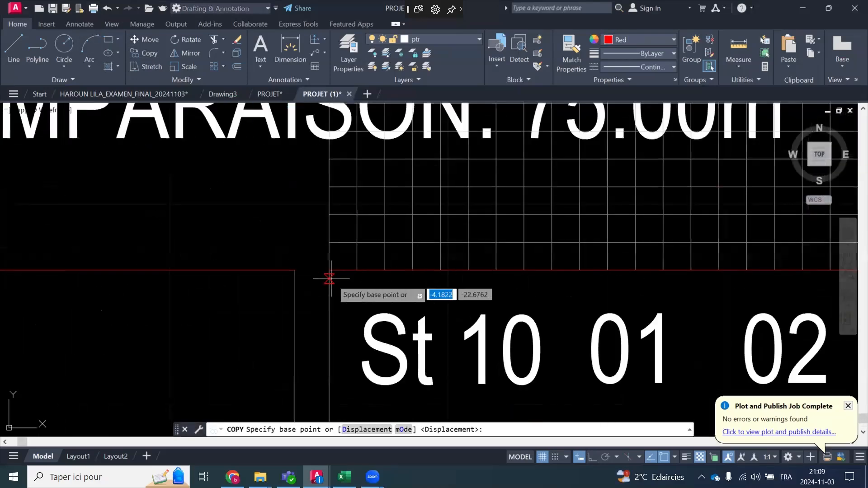
pyautogui.click(329, 278)
pyautogui.scroll(-3, 331, 271)
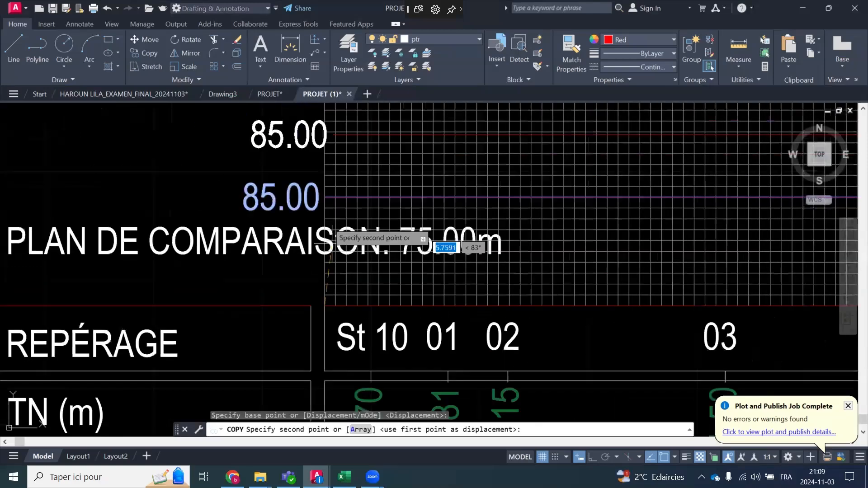
pyautogui.scroll(3, 332, 242)
pyautogui.click(327, 199)
# Add two more copies of the 85.00 label, 20 and 30 units up at the next two red grid lines
pyautogui.scroll(-4, 348, 311)
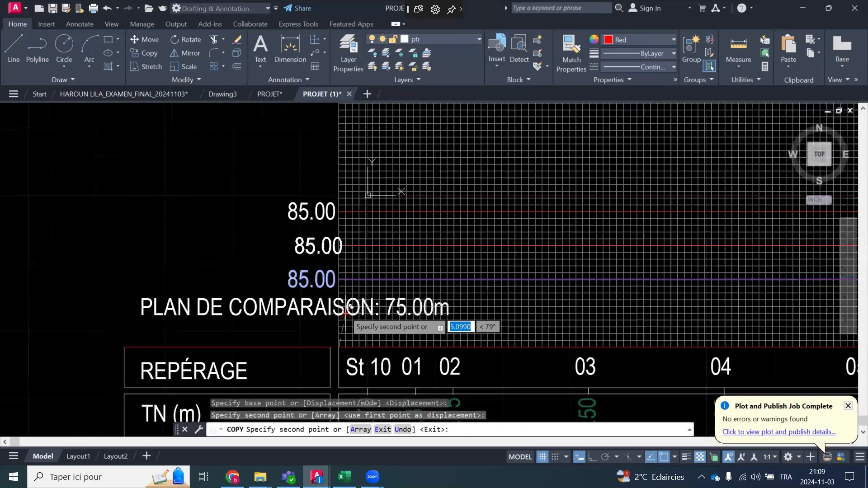
pyautogui.scroll(4, 344, 248)
pyautogui.click(335, 262)
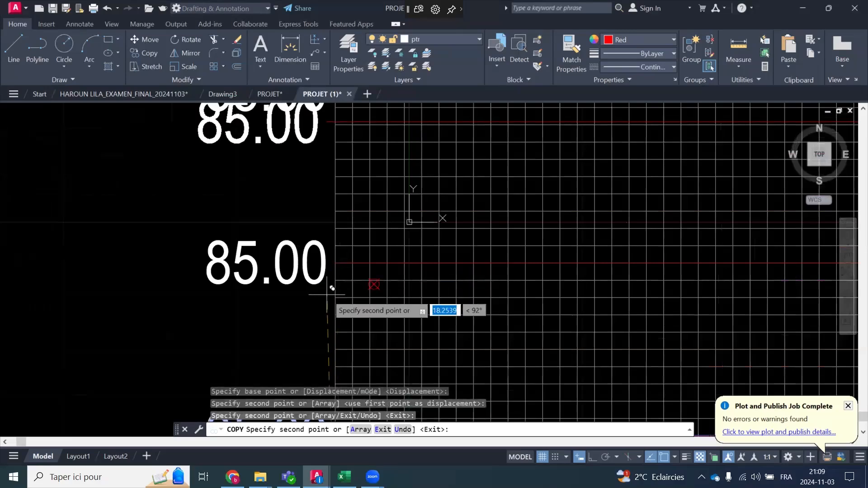
pyautogui.scroll(-1, 332, 288)
pyautogui.scroll(3, 329, 295)
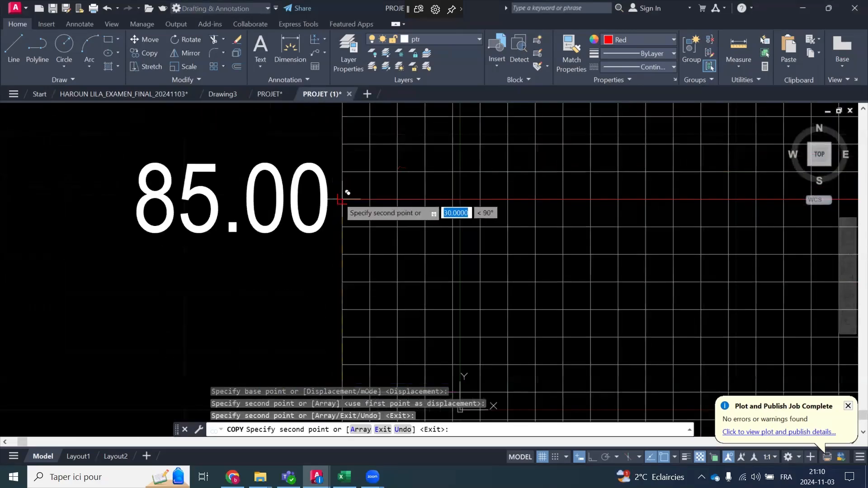
pyautogui.click(344, 188)
pyautogui.scroll(-3, 327, 236)
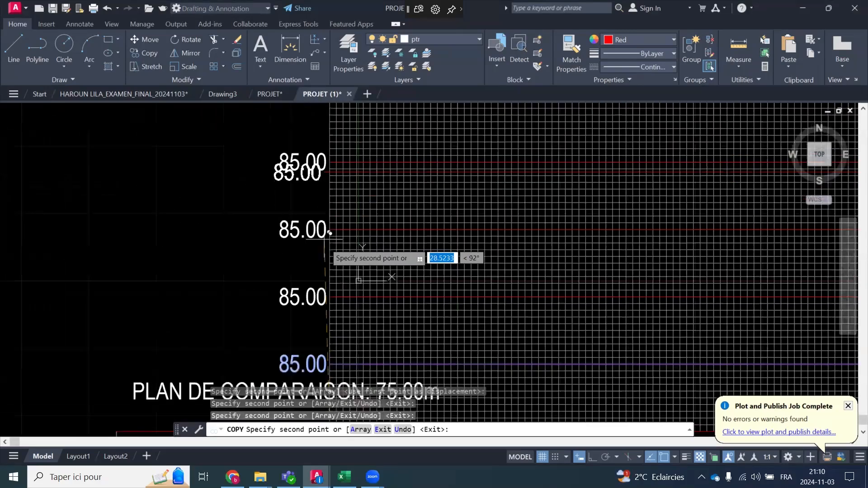
pyautogui.scroll(-2, 326, 240)
pyautogui.press('Escape')
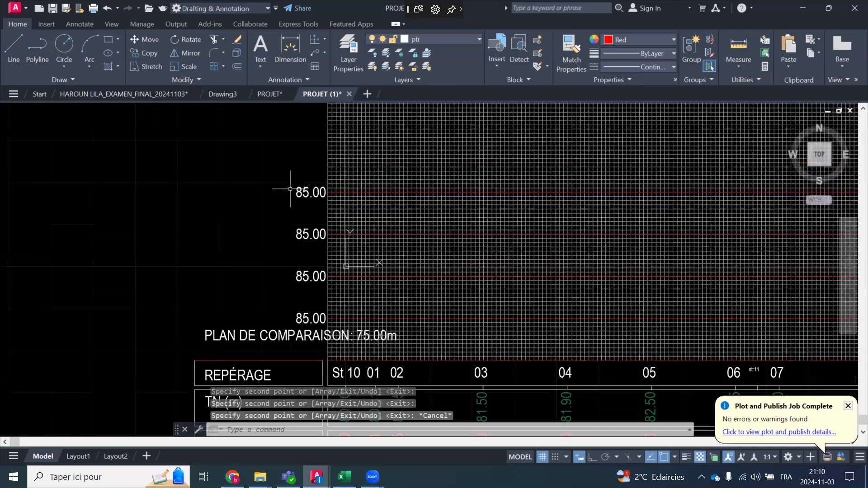
# Change the label beside the second red line above the table to "90.00"
pyautogui.scroll(2, 263, 233)
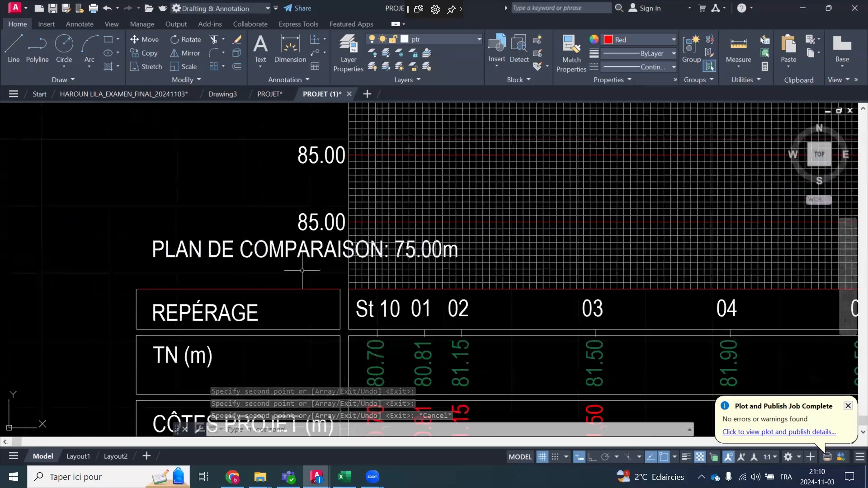
pyautogui.click(313, 156)
pyautogui.doubleClick(318, 158)
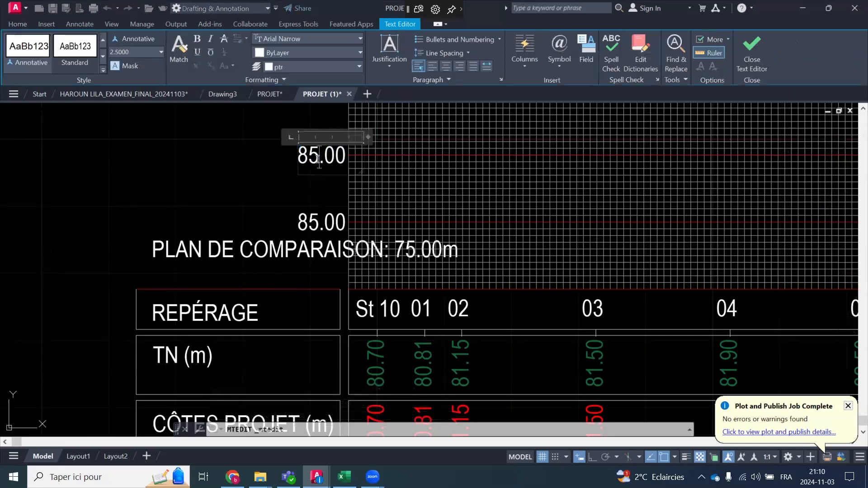
pyautogui.write('90.00')
pyautogui.click(200, 176)
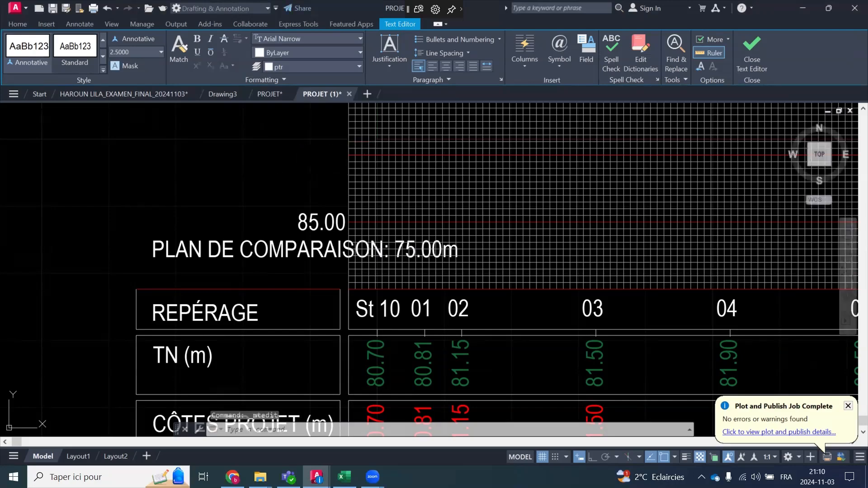
# Examine the profile table's TN, CÔTES PROJET and distance rows along all stations beneath the grid
pyautogui.scroll(-2, 240, 157)
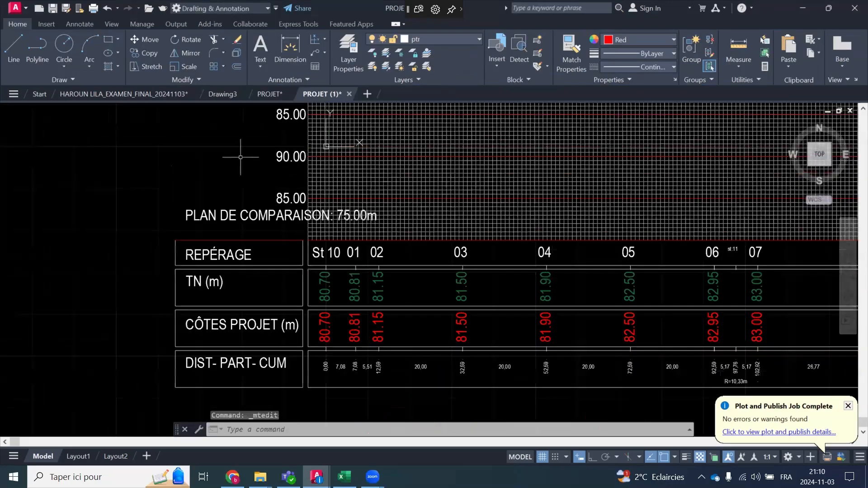
pyautogui.moveTo(337, 317); pyautogui.dragTo(184, 245, button='middle')
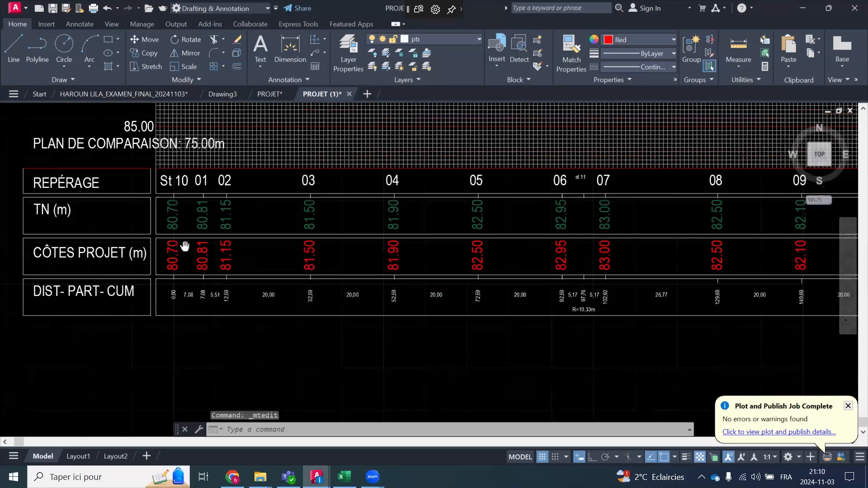
pyautogui.scroll(-4, 184, 245)
pyautogui.scroll(2, 565, 269)
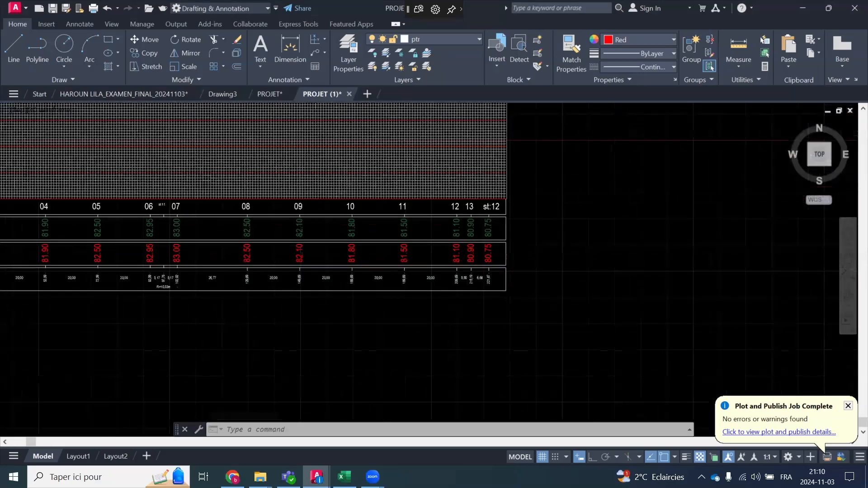
pyautogui.scroll(2, 566, 268)
pyautogui.moveTo(472, 246); pyautogui.dragTo(815, 270, button='middle')
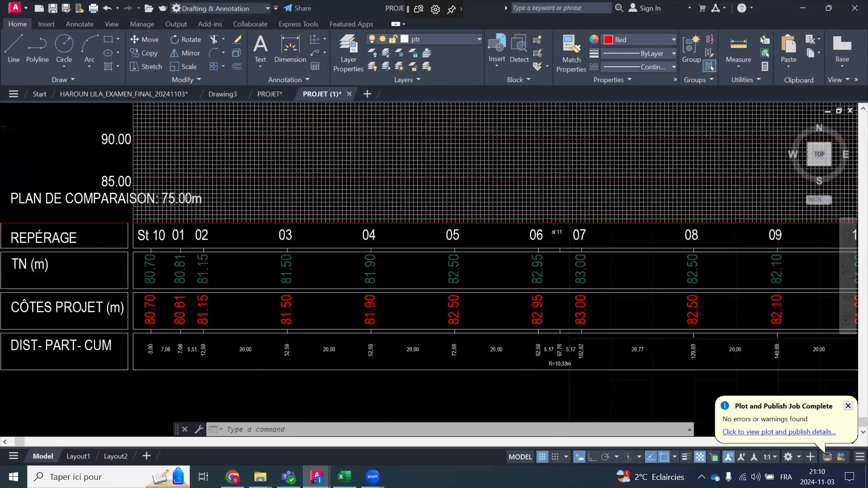
pyautogui.scroll(-2, 455, 283)
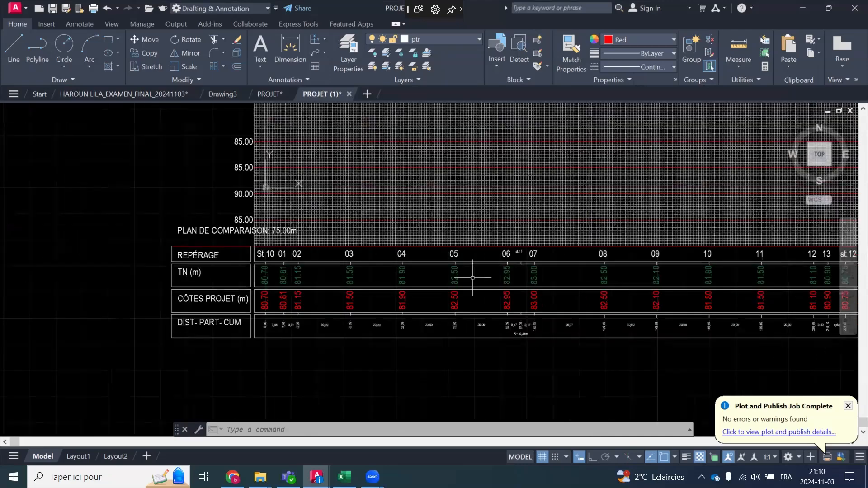
pyautogui.scroll(2, 473, 278)
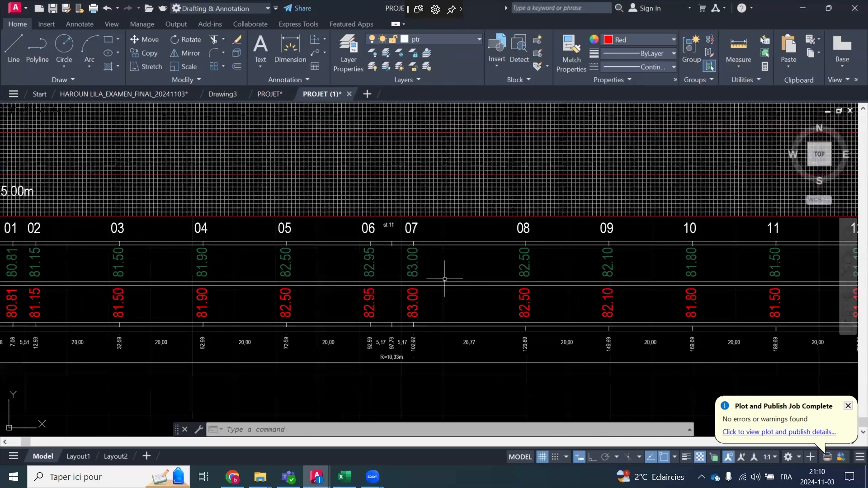
pyautogui.scroll(2, 444, 279)
pyautogui.scroll(-8, 420, 327)
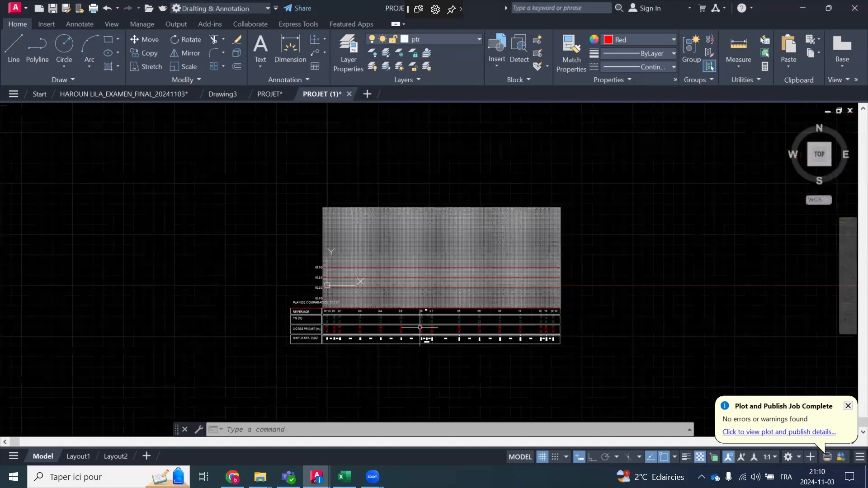
pyautogui.scroll(2, 297, 297)
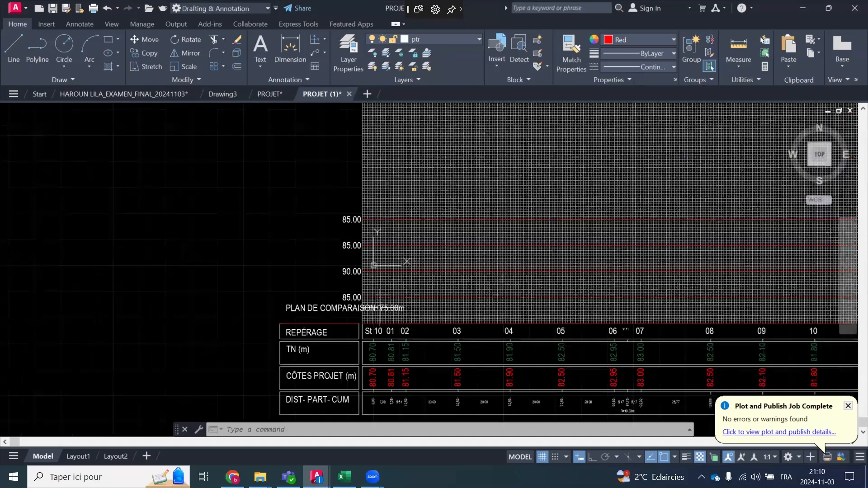
# Sketch a trial zigzag polyline through grid intersections just above the table, starting one square up on the grid's left edge
pyautogui.scroll(2, 379, 308)
pyautogui.scroll(2, 330, 310)
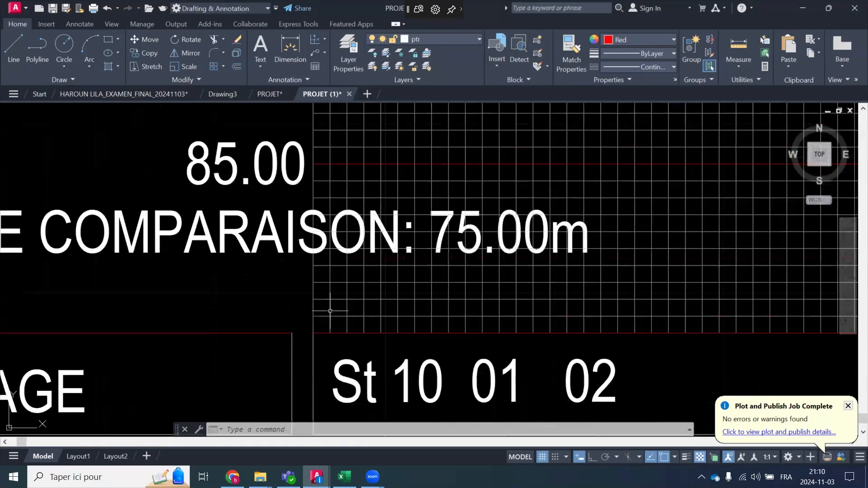
pyautogui.click(37, 44)
pyautogui.click(313, 316)
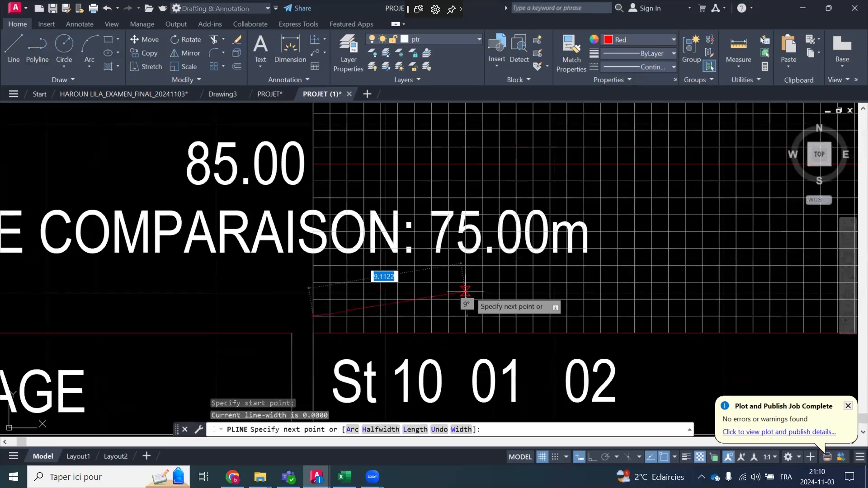
pyautogui.click(482, 283)
pyautogui.click(590, 299)
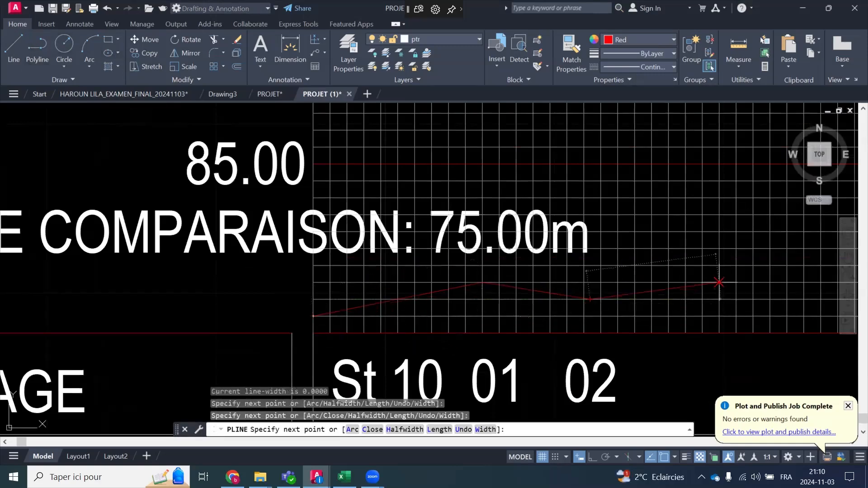
pyautogui.rightClick(698, 256)
pyautogui.click(722, 263)
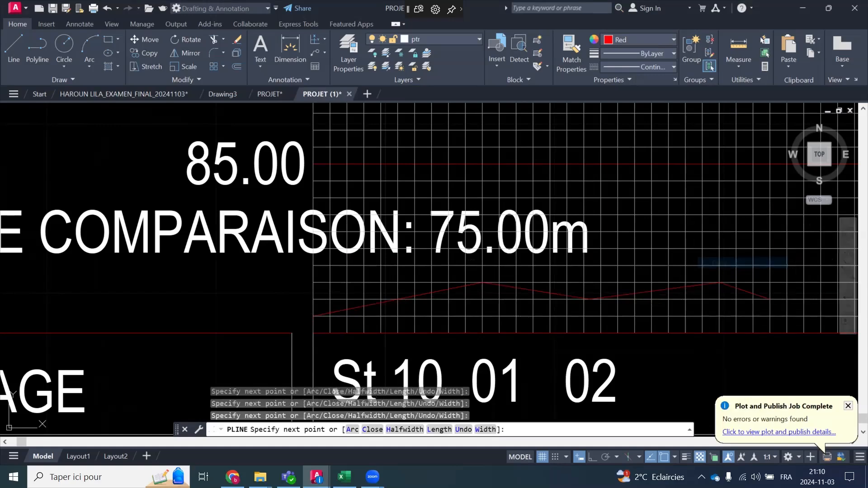
# Erase the trial zigzag polyline from the grid
pyautogui.scroll(-2, 240, 285)
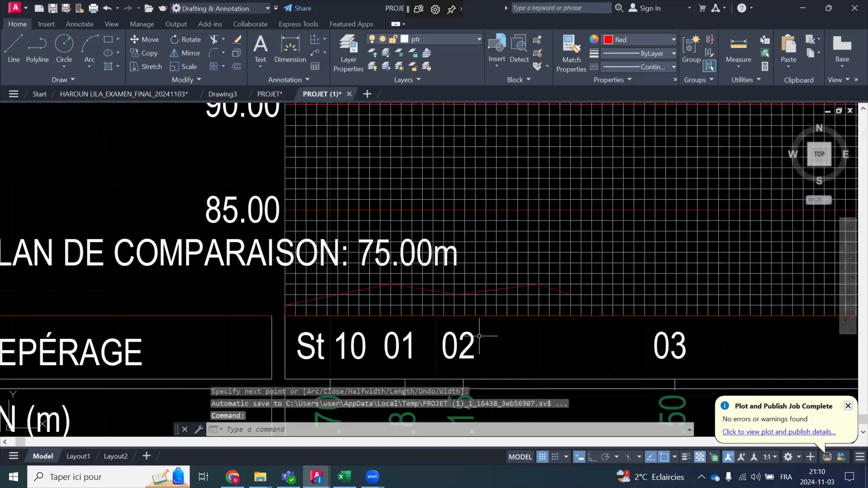
pyautogui.scroll(-4, 513, 224)
pyautogui.scroll(4, 448, 240)
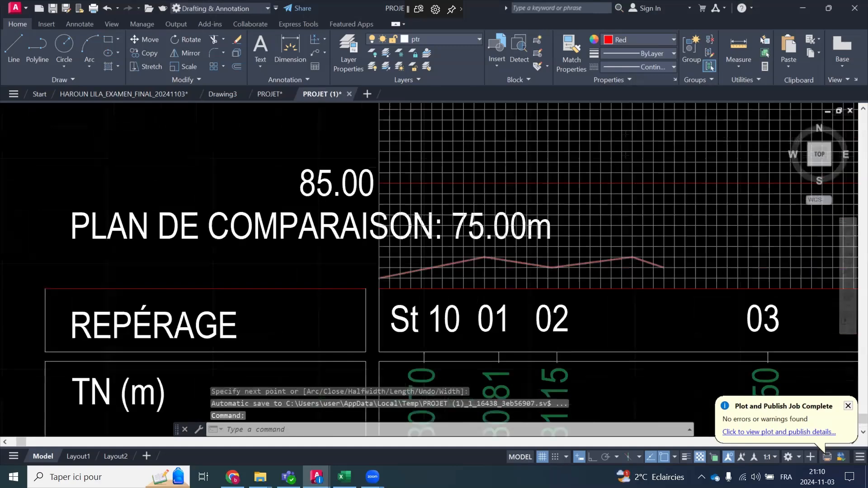
pyautogui.scroll(4, 463, 262)
pyautogui.click(454, 267)
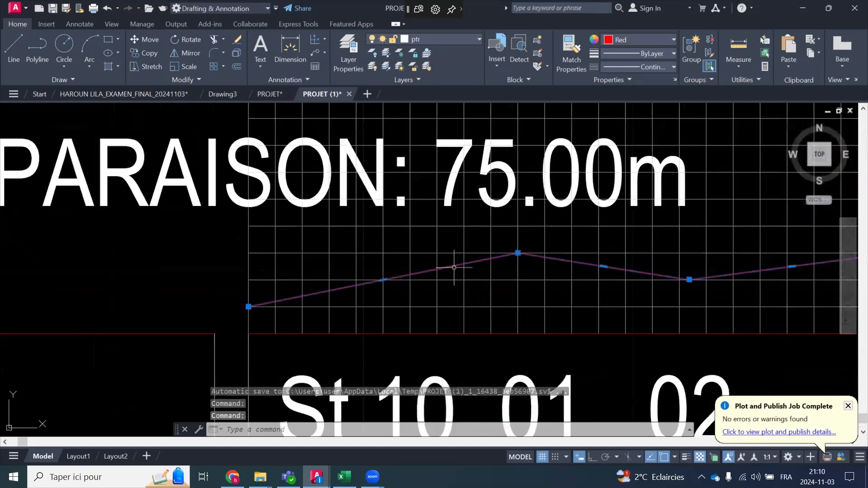
pyautogui.press('Delete')
pyautogui.scroll(-4, 444, 276)
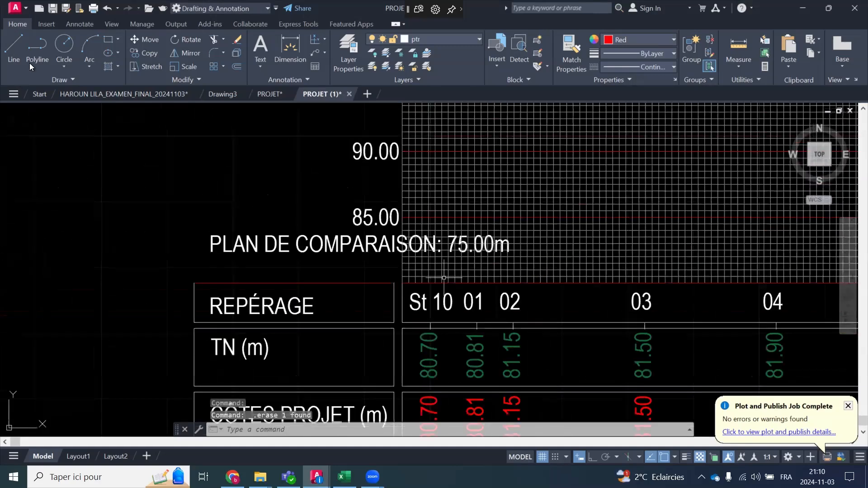
pyautogui.click(34, 44)
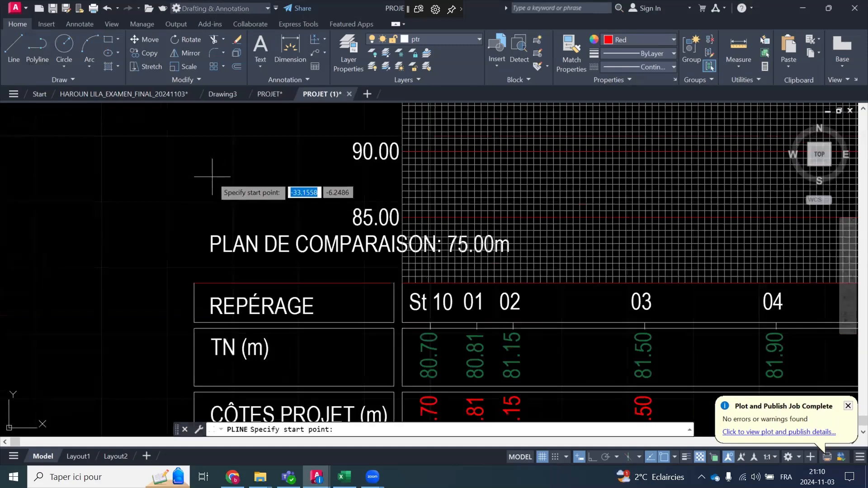
pyautogui.press('Escape')
# Copy the PLAN DE COMPARAISON text straight down, with Ortho on, to just above the REPÉRAGE row
pyautogui.click(253, 229)
pyautogui.click(232, 246)
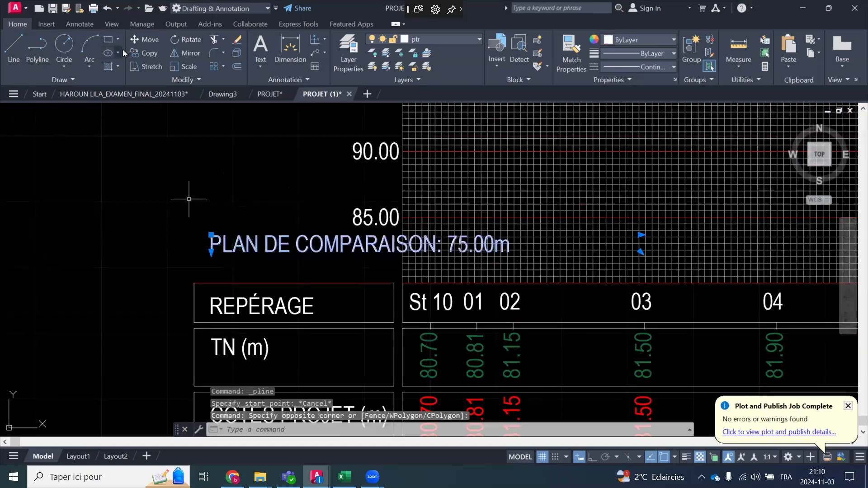
pyautogui.click(142, 53)
pyautogui.click(122, 157)
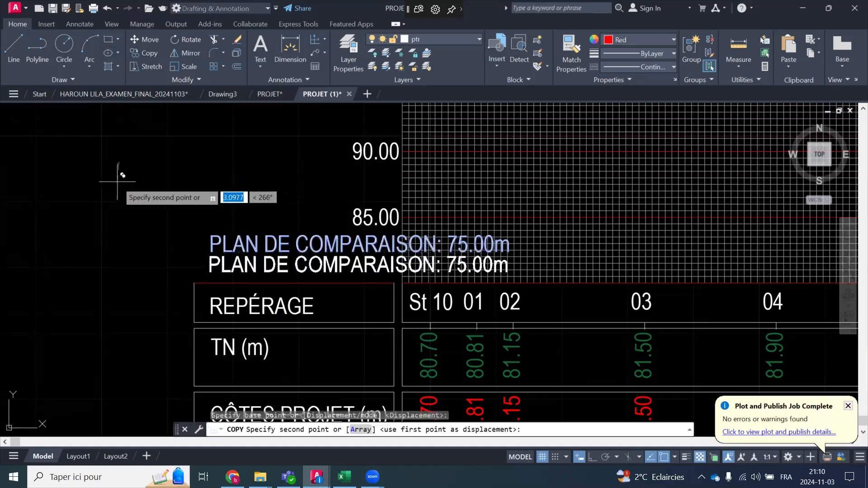
pyautogui.click(592, 457)
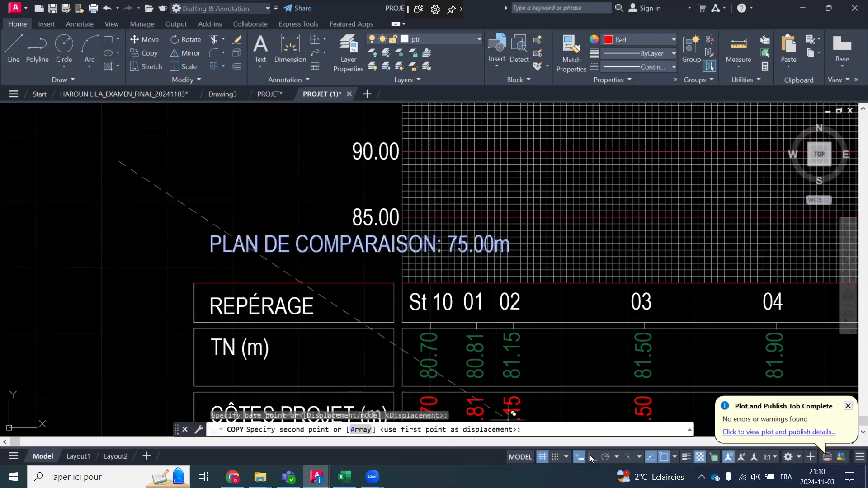
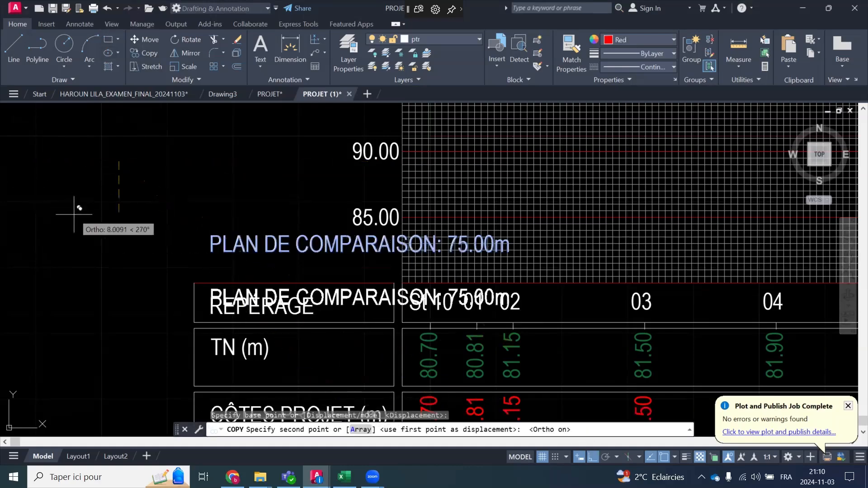
pyautogui.click(97, 186)
pyautogui.press('Escape')
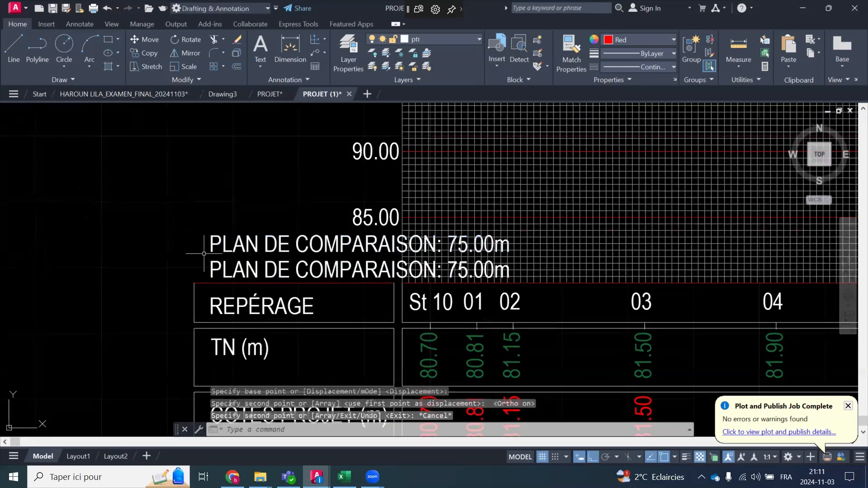
# Replace the copied PLAN DE COMPARAISON text directly above the REPÉRAGE row with "ECH: 1:500"
pyautogui.scroll(2, 207, 258)
pyautogui.click(230, 267)
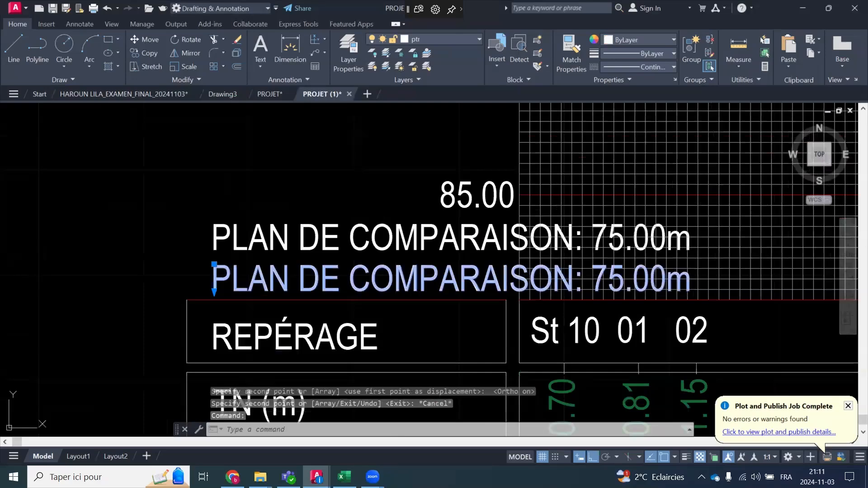
pyautogui.doubleClick(230, 267)
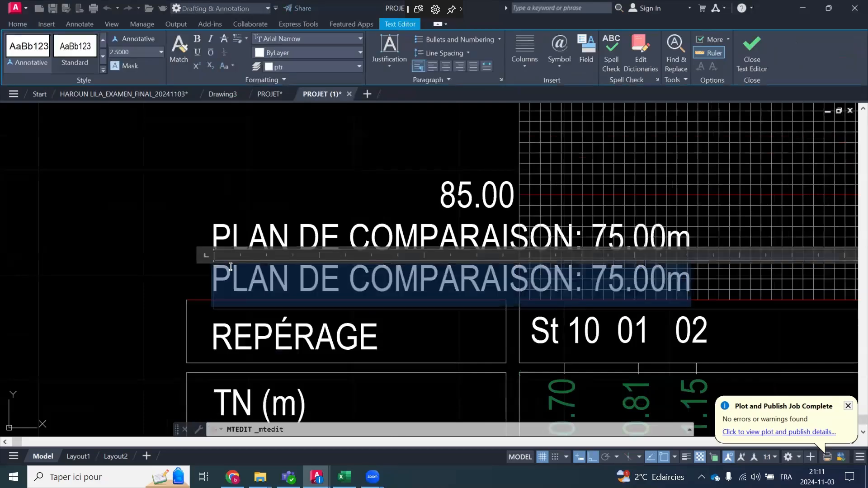
pyautogui.write('ECH')
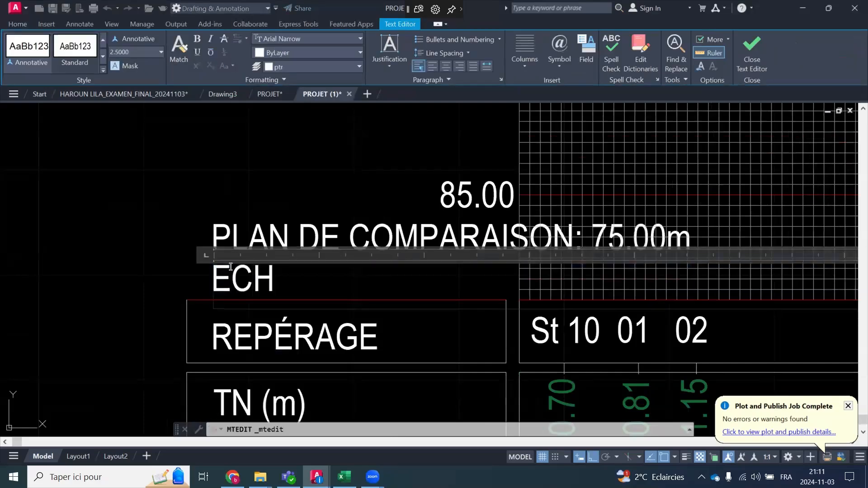
pyautogui.write(': 1:5')
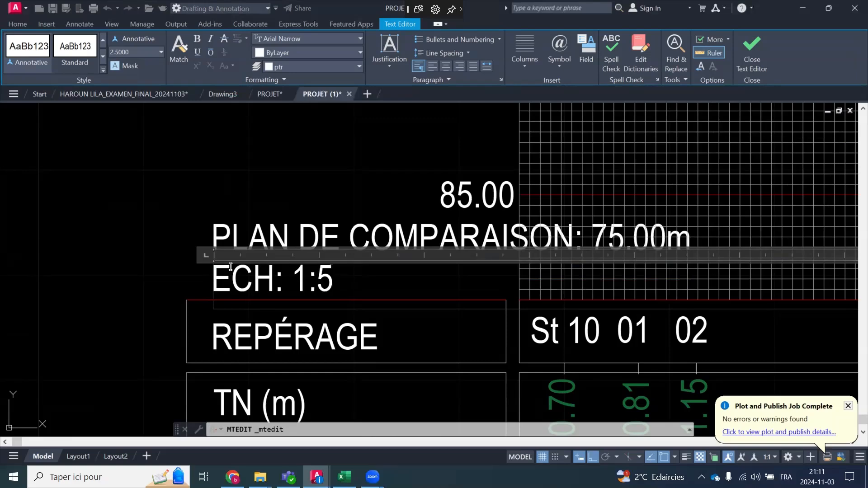
pyautogui.write('00')
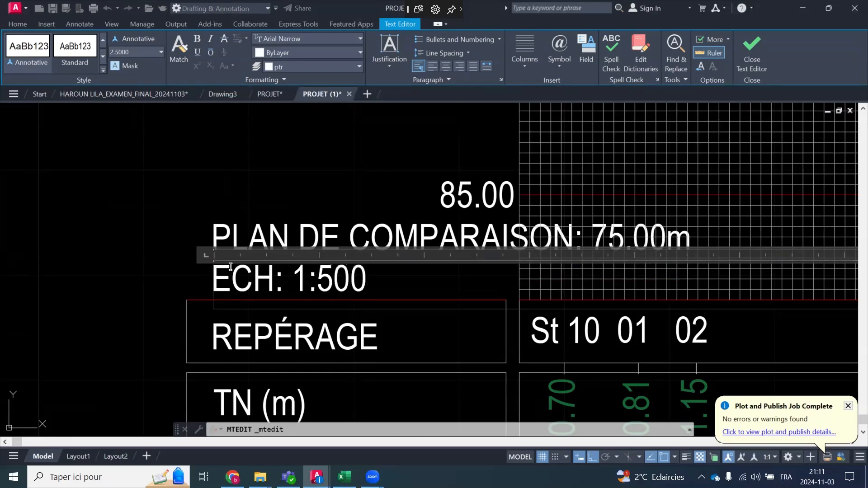
# Extend the scale text to read "ECH H: 1:500" with "ECH V" on a second line
pyautogui.write(' ECH')
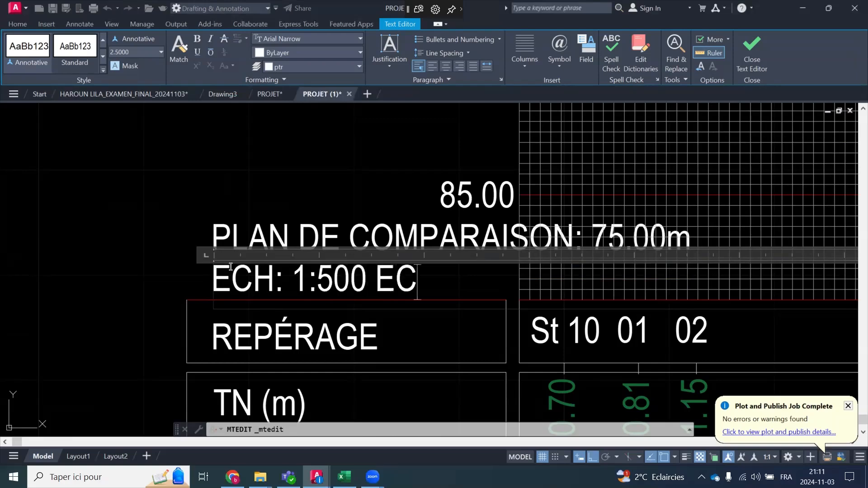
pyautogui.write(' V')
pyautogui.press('Left')
pyautogui.press('Left')
pyautogui.press('Left')
pyautogui.press('Left')
pyautogui.press('Left')
pyautogui.press('Left')
pyautogui.press('Left')
pyautogui.press('Left')
pyautogui.press('Left')
pyautogui.press('Left')
pyautogui.press('Left')
pyautogui.press('Left')
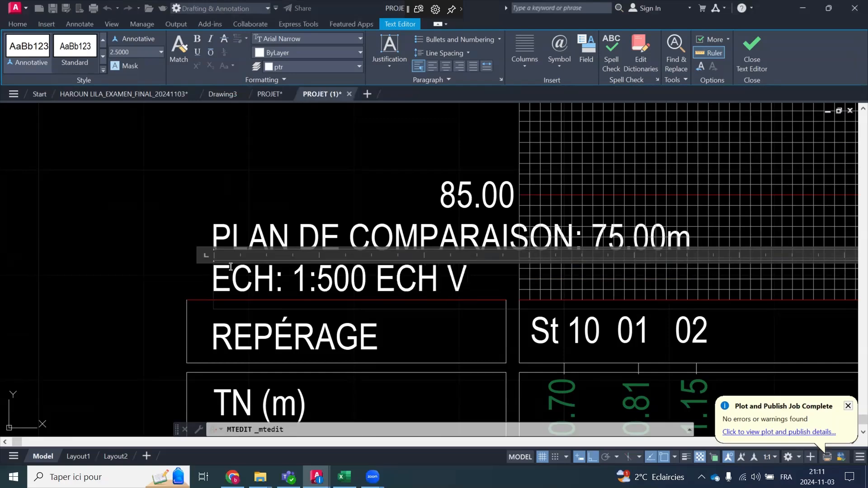
pyautogui.press('Left')
pyautogui.write('H')
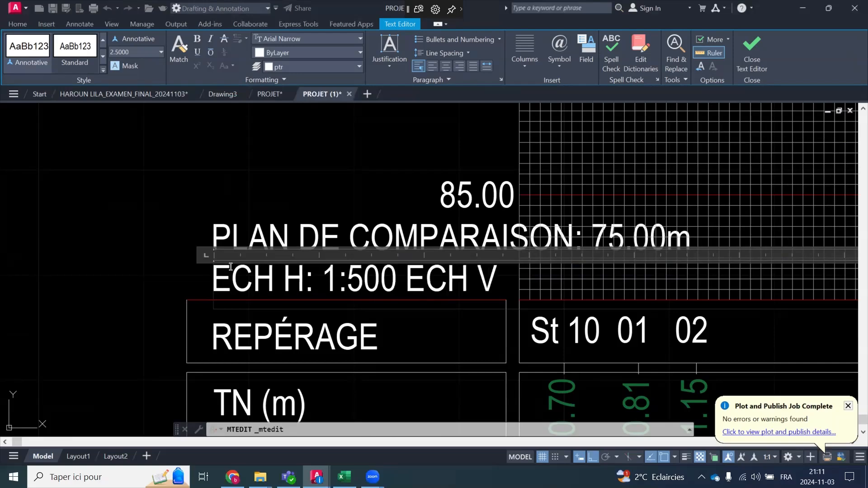
pyautogui.click(404, 281)
pyautogui.press('Return')
pyautogui.click(293, 203)
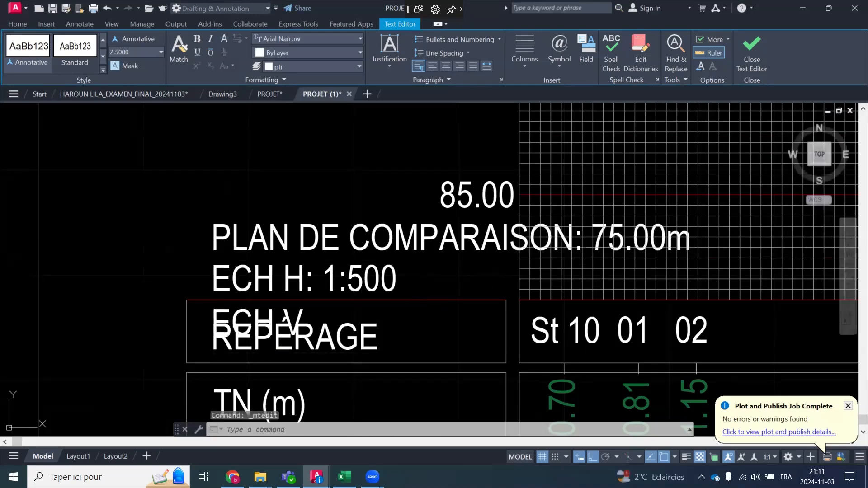
# Move the two-line scale text straight up to just above the PLAN DE COMPARAISON text
pyautogui.click(415, 273)
pyautogui.click(396, 282)
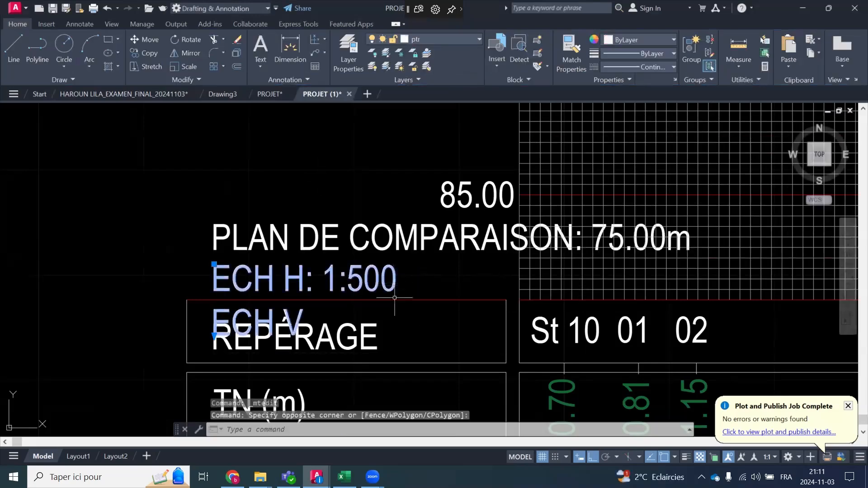
pyautogui.click(146, 39)
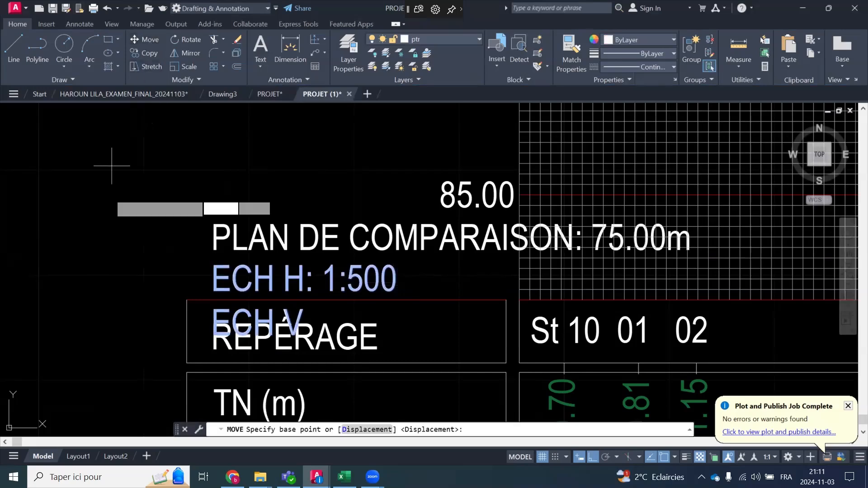
pyautogui.click(91, 308)
pyautogui.click(92, 169)
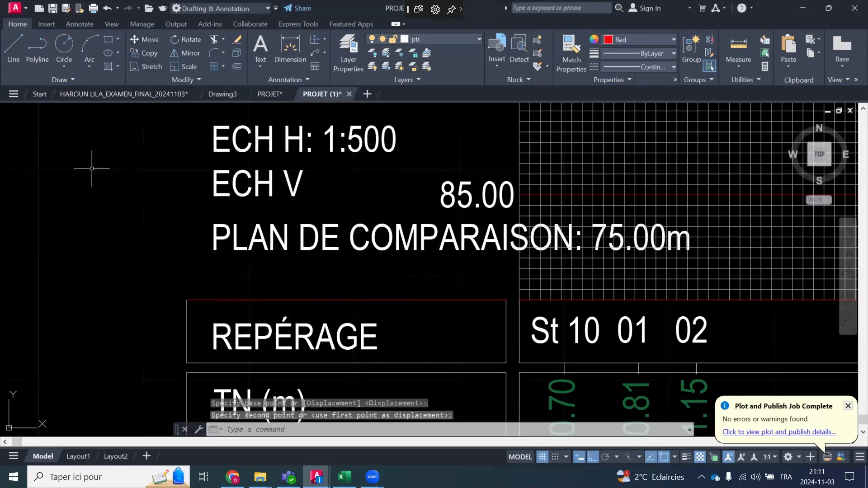
pyautogui.press('Escape')
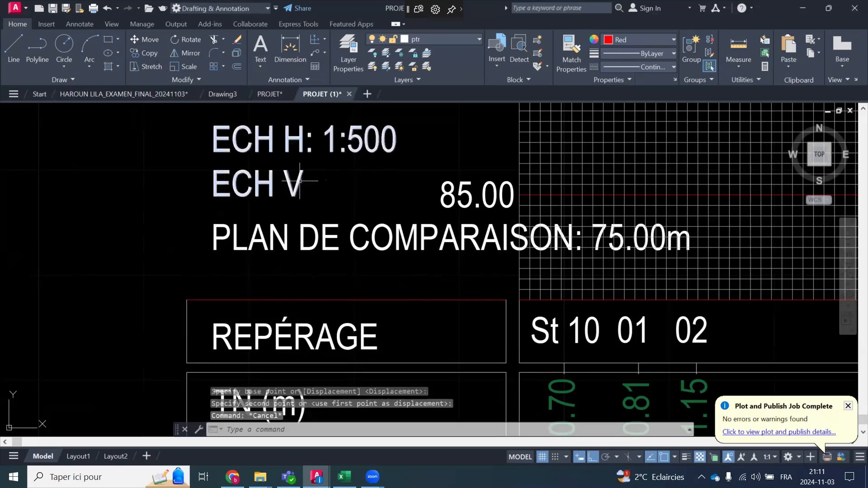
# Complete the second line of the scale text as "ECH V: 1:50"
pyautogui.doubleClick(316, 176)
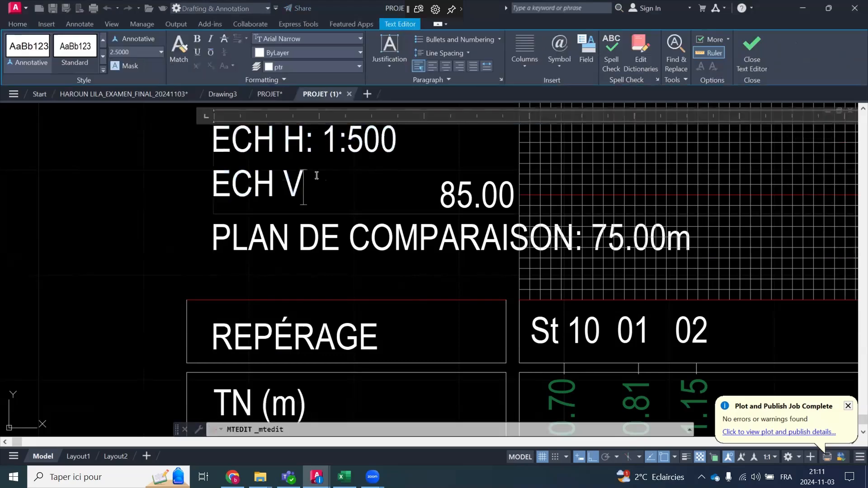
pyautogui.write(': 1:5')
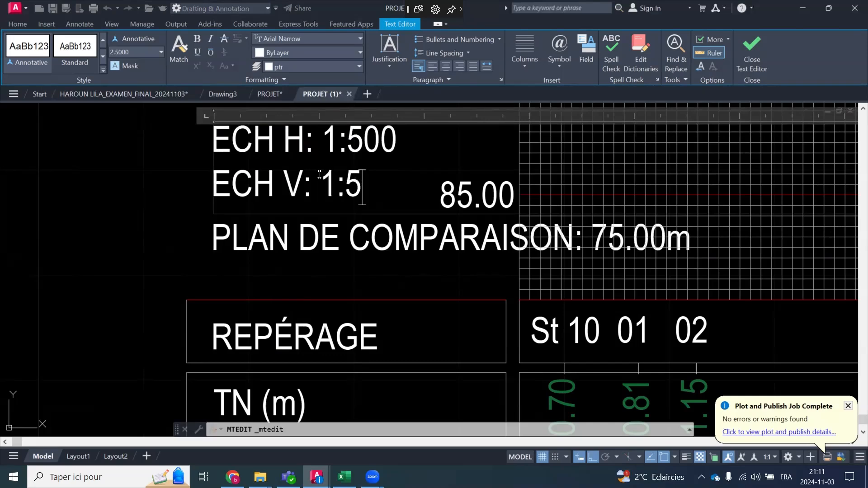
pyautogui.write('0')
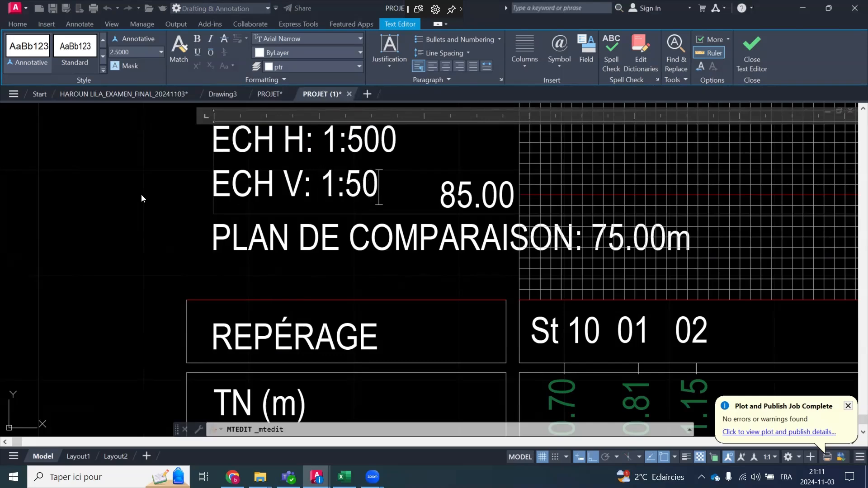
pyautogui.click(143, 199)
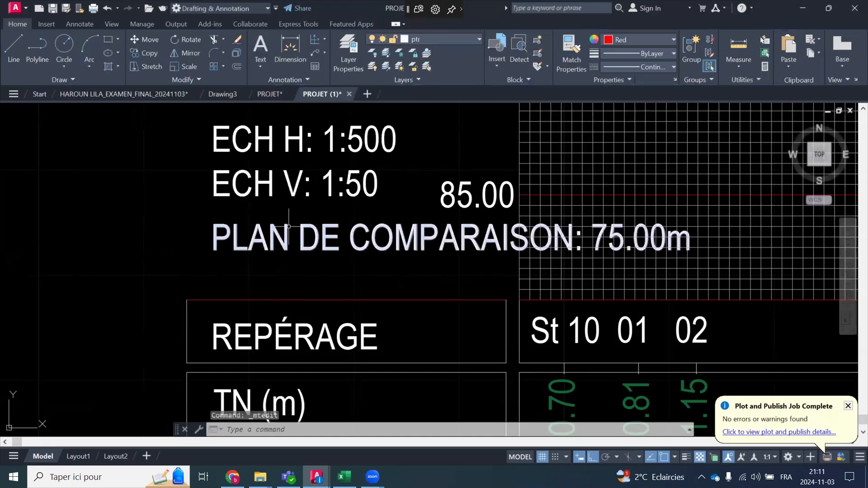
# Change the lowest elevation label beside the grid, at the first red line above the table, to 76.00
pyautogui.scroll(-2, 244, 264)
pyautogui.scroll(-2, 244, 264)
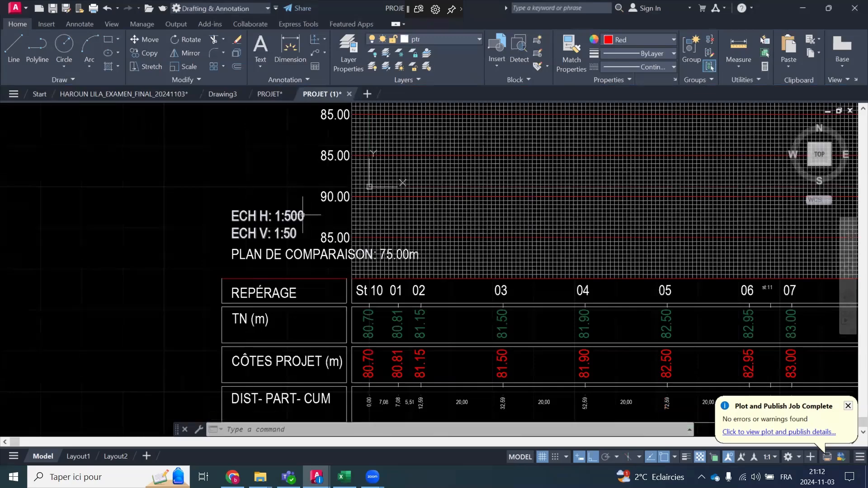
pyautogui.scroll(-2, 241, 226)
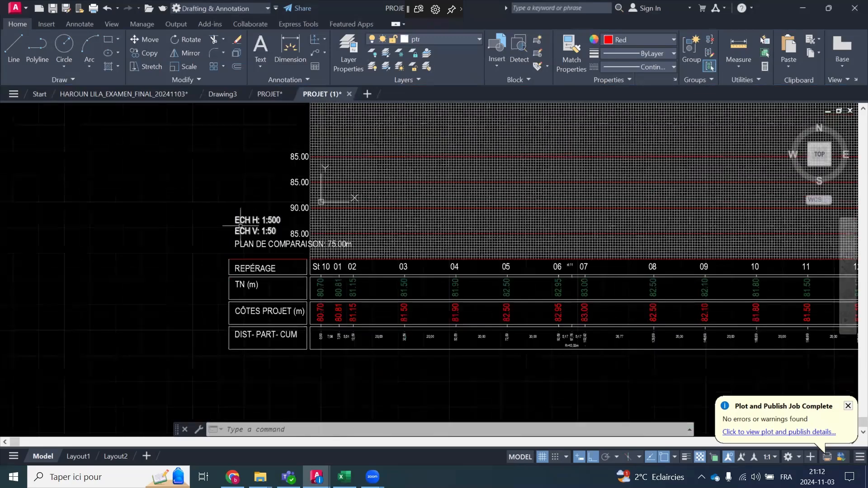
pyautogui.scroll(3, 240, 226)
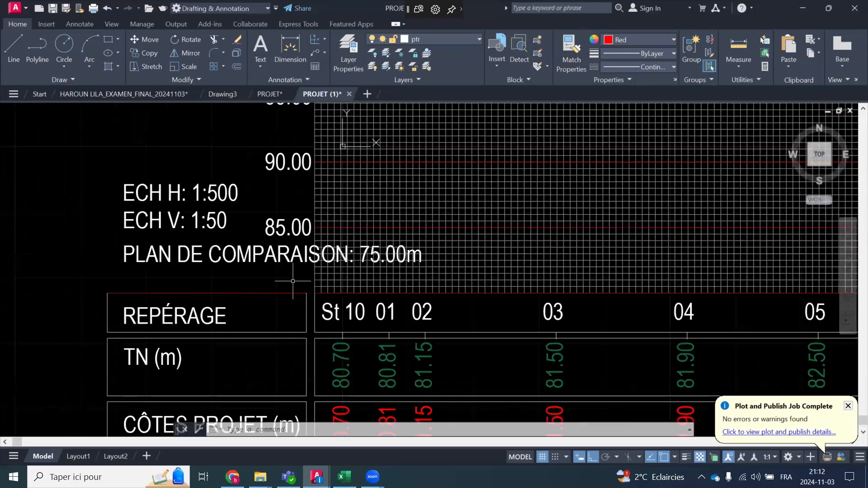
pyautogui.scroll(2, 287, 216)
pyautogui.click(287, 217)
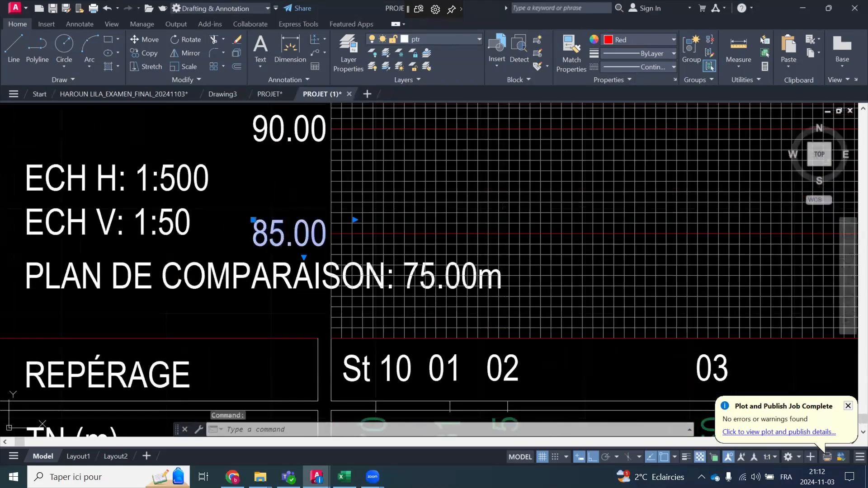
pyautogui.doubleClick(287, 233)
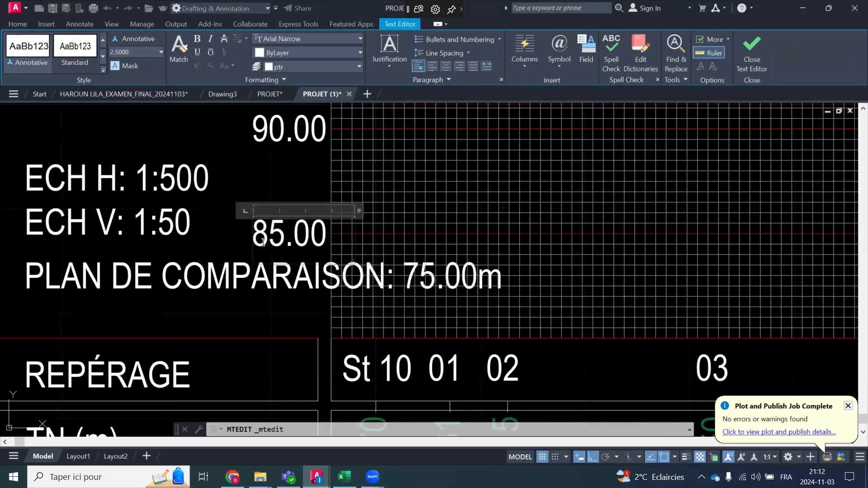
pyautogui.moveTo(259, 240); pyautogui.dragTo(327, 238)
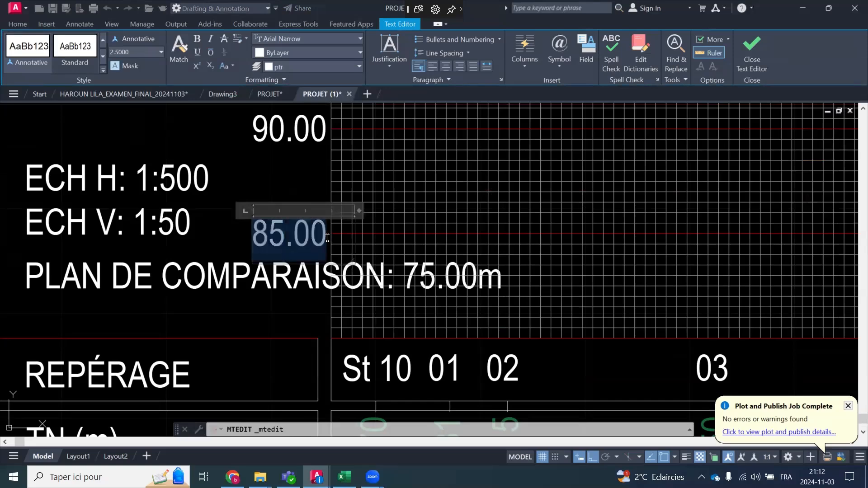
pyautogui.write('7')
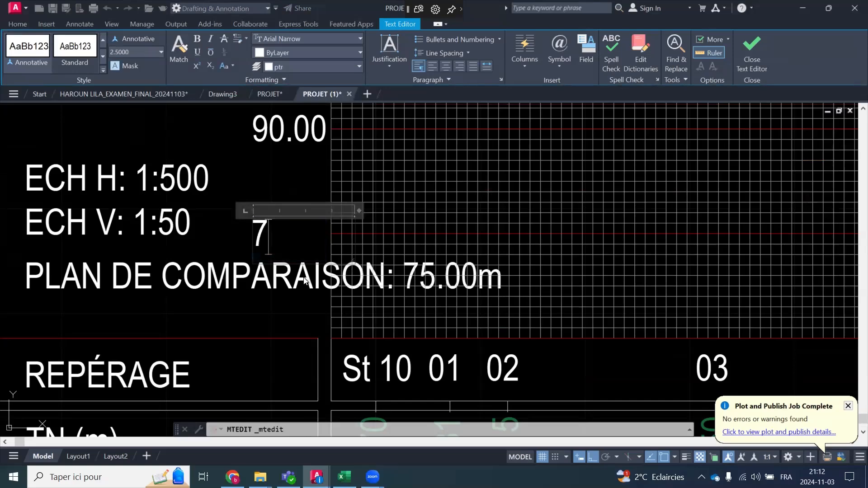
pyautogui.write('6.00')
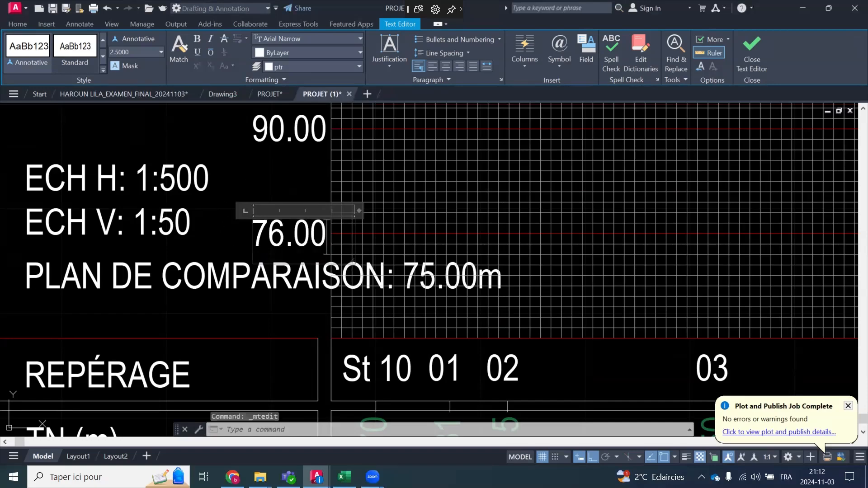
pyautogui.click(232, 191)
# Change the elevation label at the second red grid line above the table to 77.00
pyautogui.scroll(-5, 287, 249)
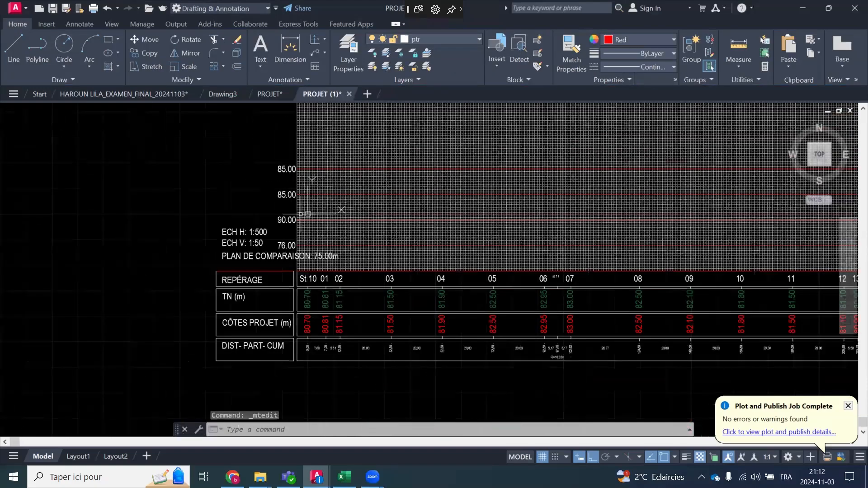
pyautogui.scroll(3, 294, 212)
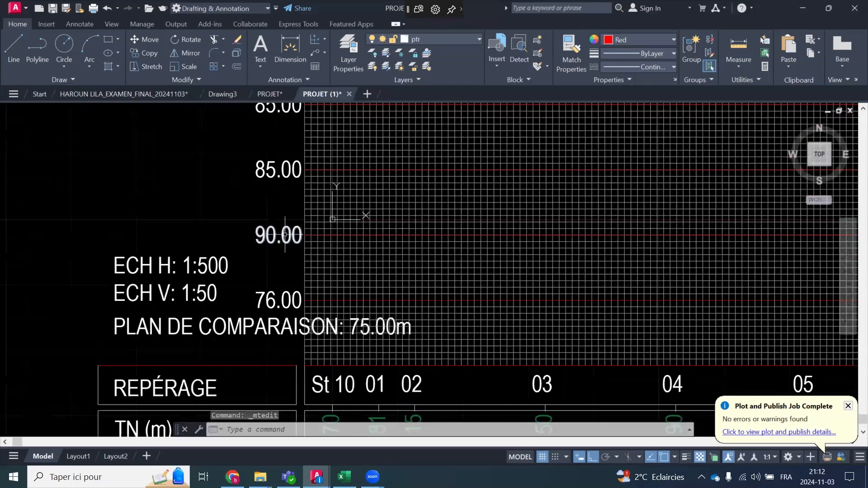
pyautogui.doubleClick(266, 244)
pyautogui.hotkey('ctrl', 'a')
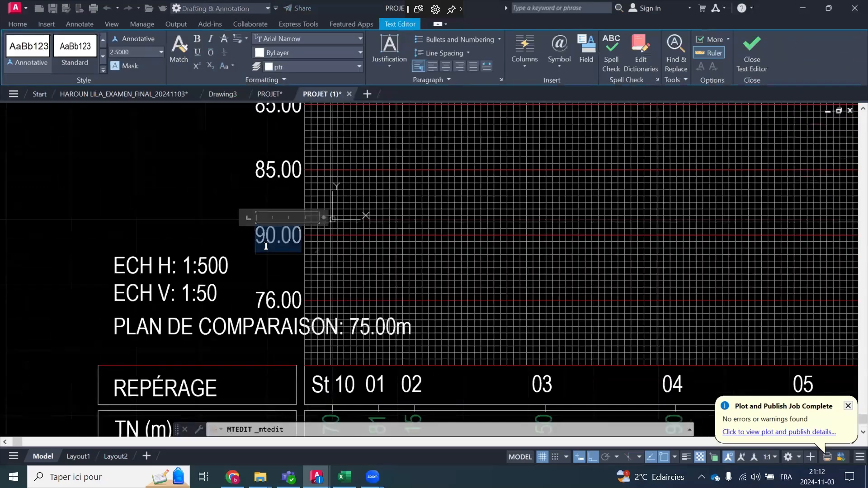
pyautogui.write('77.00')
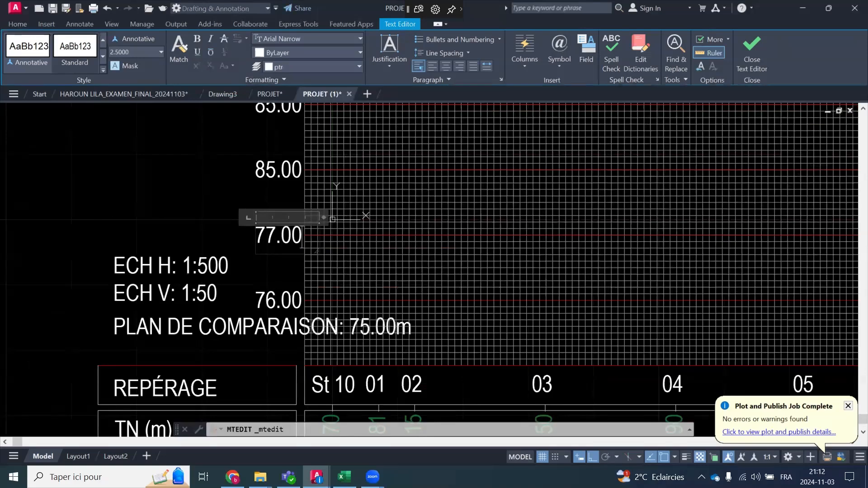
pyautogui.click(95, 209)
pyautogui.click(266, 131)
pyautogui.click(238, 171)
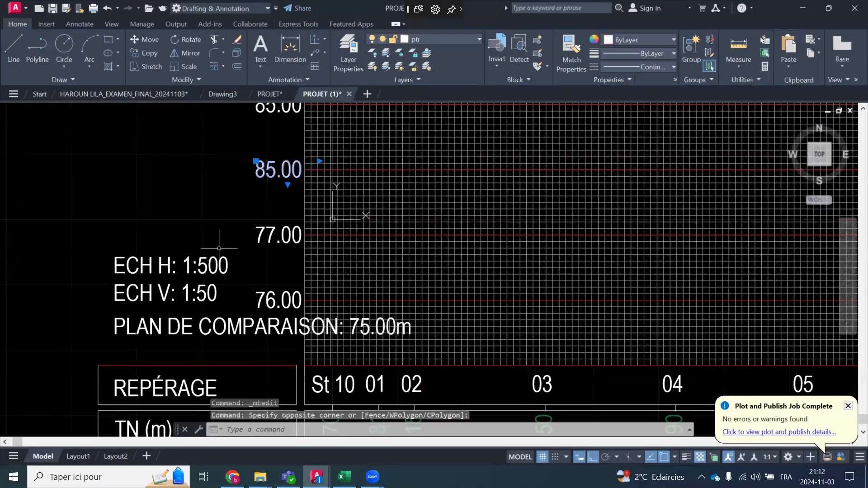
pyautogui.scroll(-2, 217, 266)
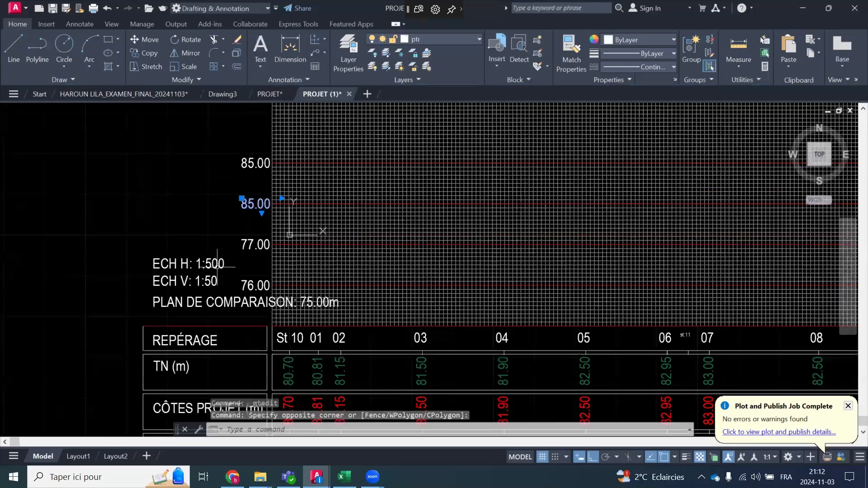
pyautogui.moveTo(245, 193); pyautogui.dragTo(229, 244, button='middle')
pyautogui.scroll(-2, 194, 193)
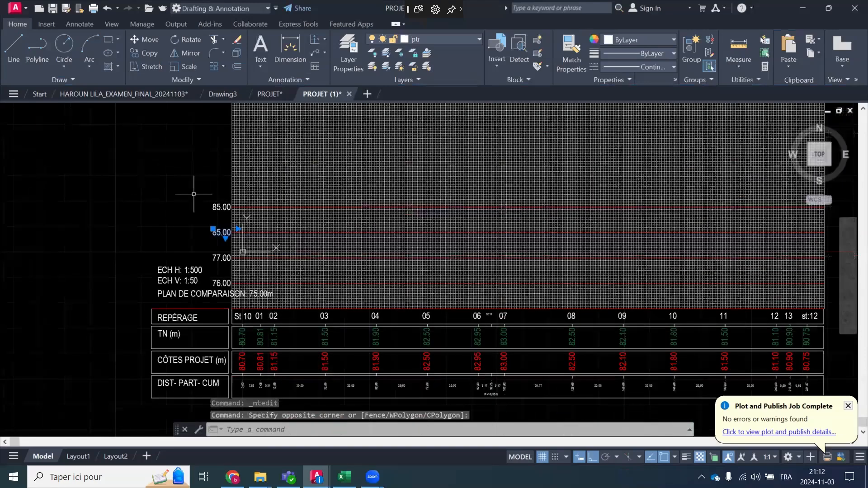
pyautogui.scroll(2, 248, 379)
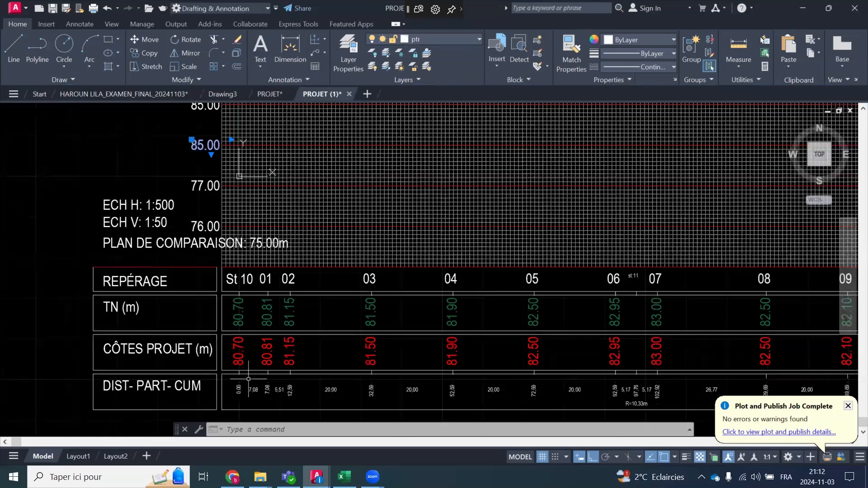
pyautogui.click(199, 253)
pyautogui.press('Escape')
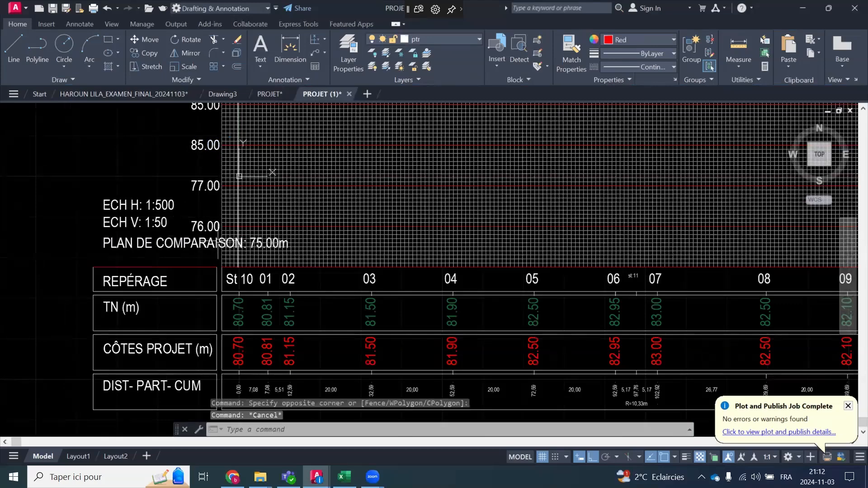
# Change the comparison plane elevation in the PLAN DE COMPARAISON text to 80.00m
pyautogui.scroll(2, 214, 251)
pyautogui.scroll(2, 213, 248)
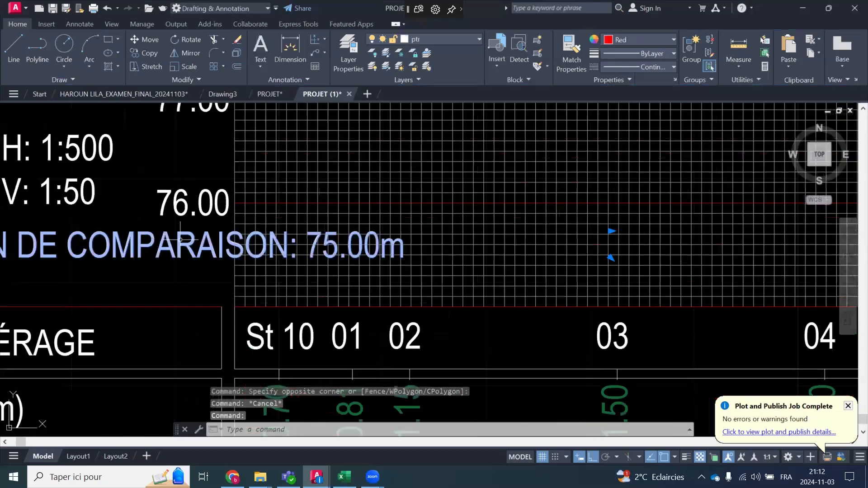
pyautogui.doubleClick(180, 239)
pyautogui.moveTo(309, 251); pyautogui.dragTo(334, 250)
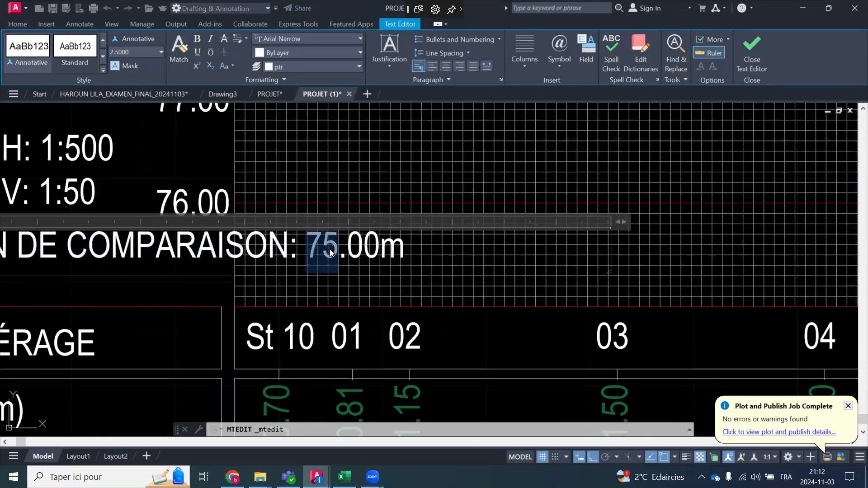
pyautogui.write('80')
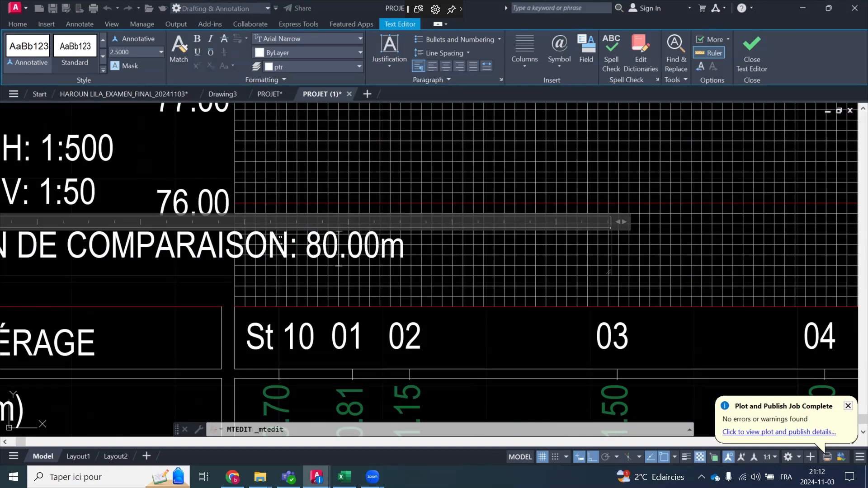
pyautogui.click(184, 286)
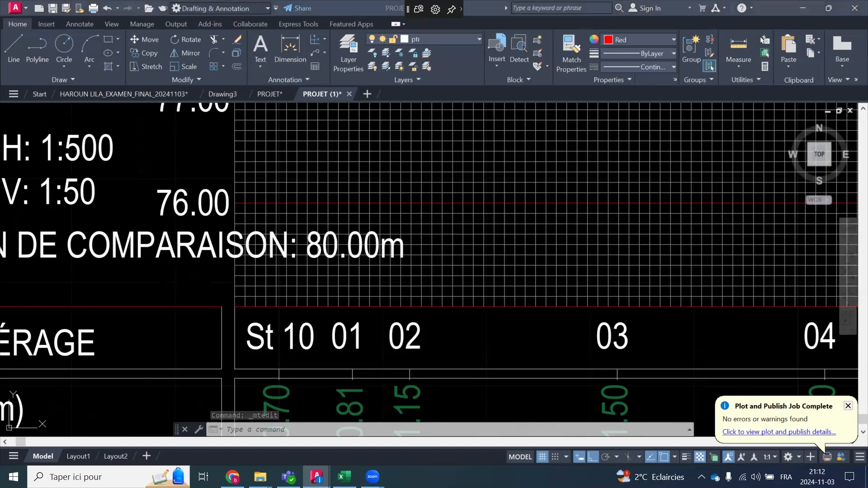
# Scale the ECH H/ECH V text and the PLAN DE COMPARAISON text by .5 from the REPÉRAGE box's upper-left corner
pyautogui.scroll(-3, 491, 362)
pyautogui.scroll(3, 493, 294)
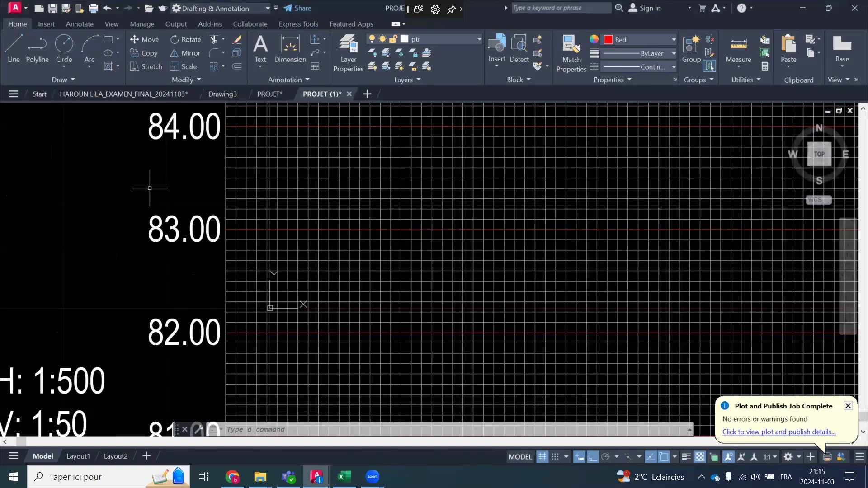
pyautogui.scroll(-2, 151, 186)
pyautogui.moveTo(112, 363); pyautogui.dragTo(125, 309, button='middle')
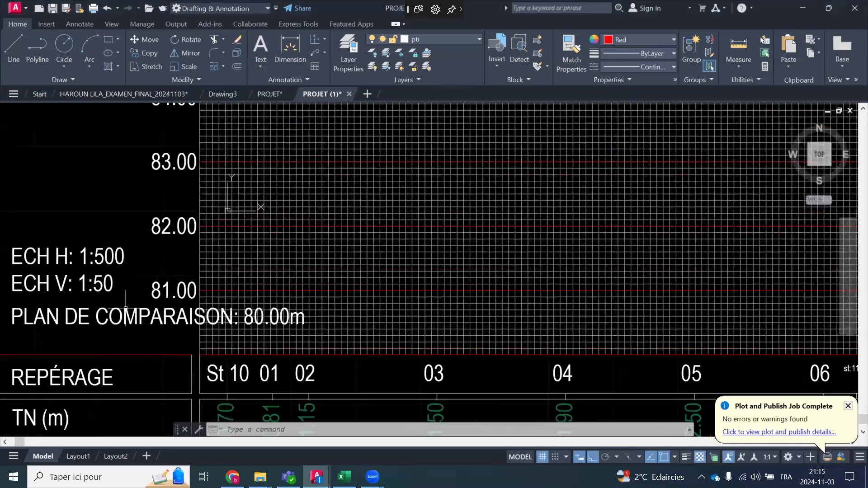
pyautogui.scroll(-4, 181, 311)
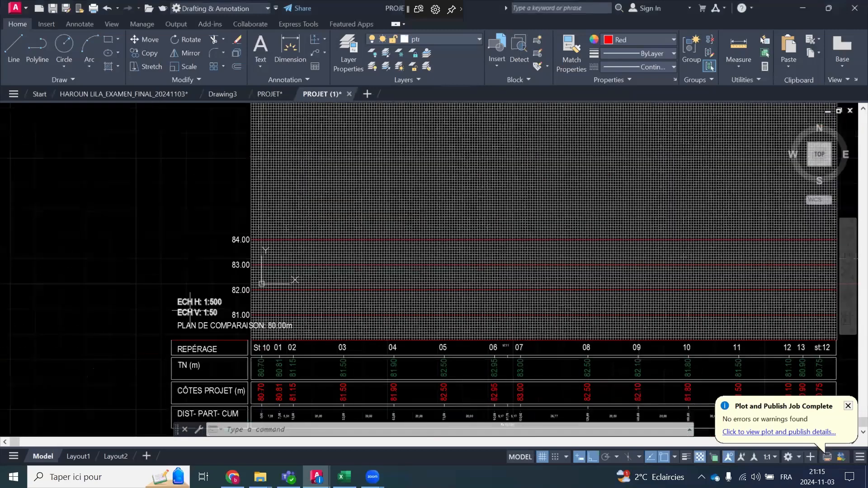
pyautogui.click(183, 70)
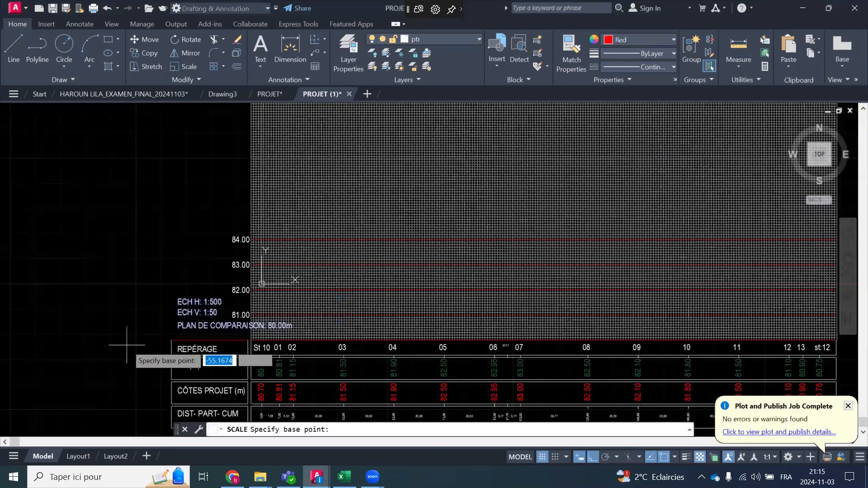
pyautogui.scroll(2, 131, 345)
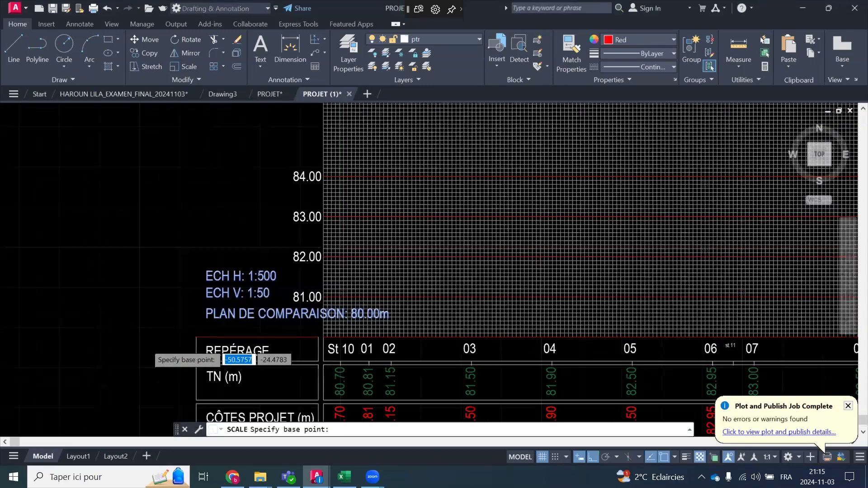
pyautogui.scroll(3, 145, 343)
pyautogui.click(196, 337)
pyautogui.write('.5')
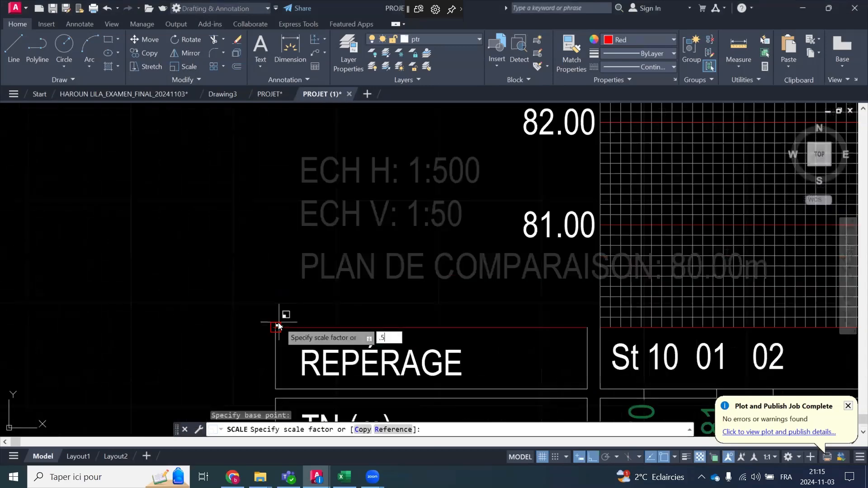
pyautogui.press('Return')
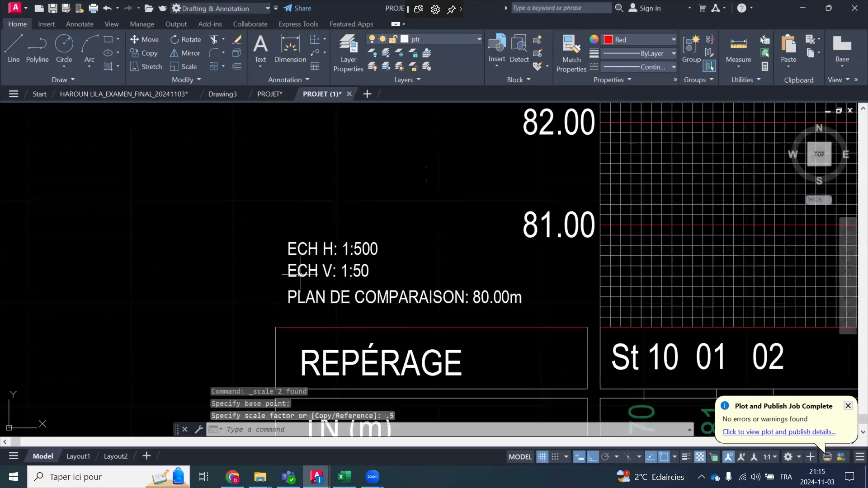
# Examine the reduced scale texts, the elevation labels and the TN and CÔTES PROJET values along the profile table
pyautogui.scroll(-3, 295, 275)
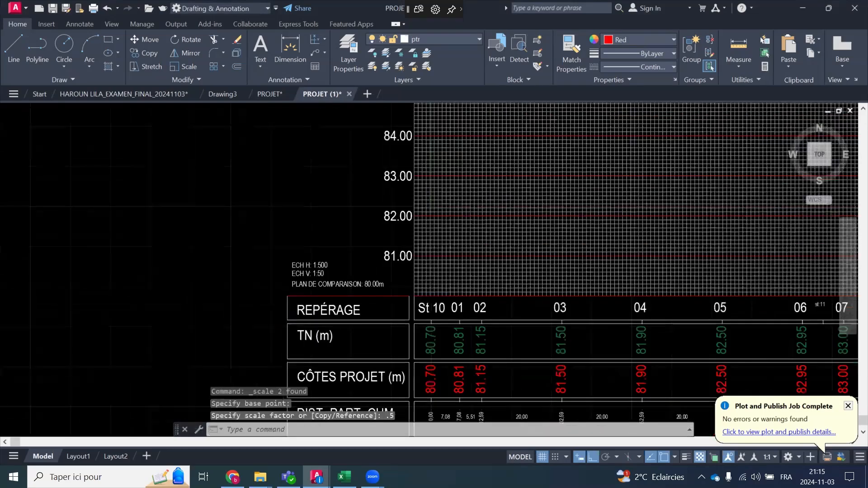
pyautogui.scroll(2, 465, 238)
pyautogui.scroll(-2, 318, 274)
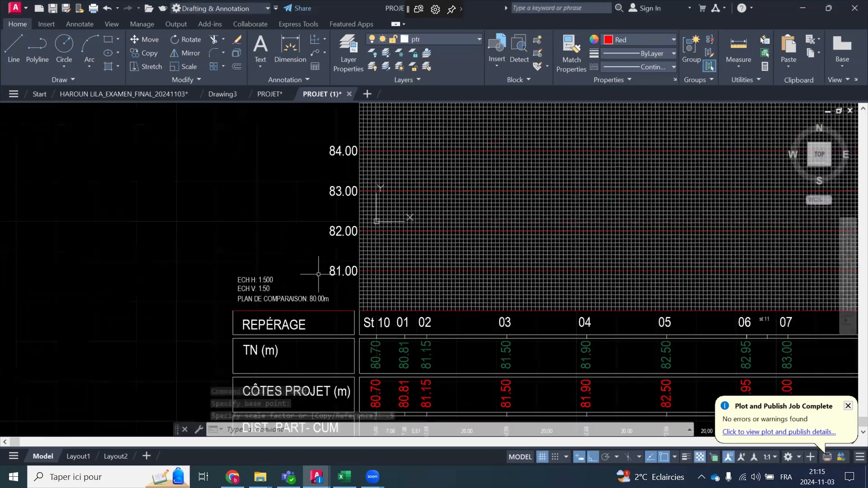
pyautogui.click(345, 134)
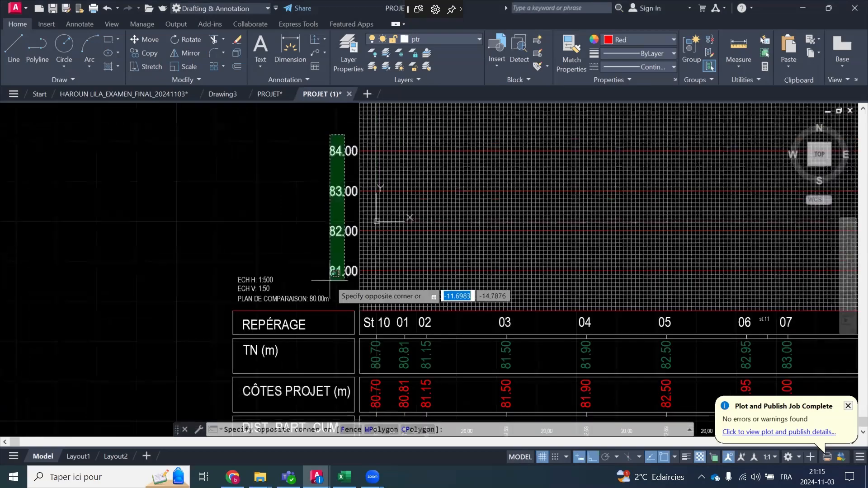
pyautogui.click(311, 117)
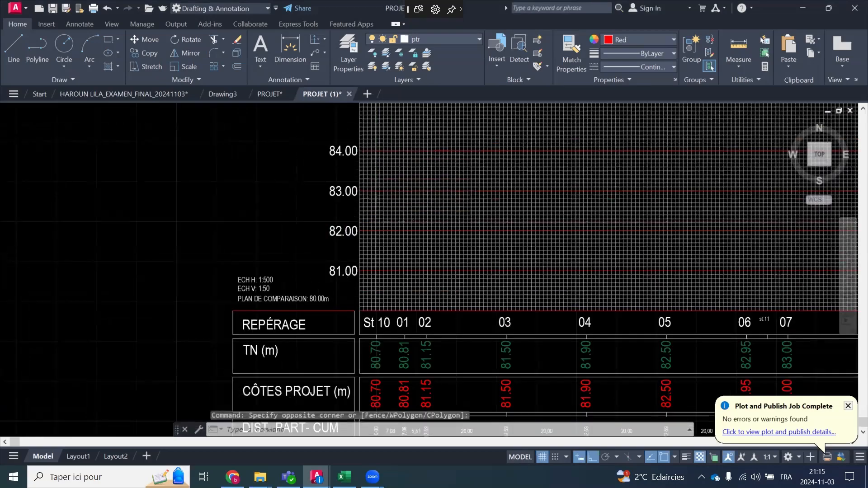
pyautogui.scroll(-2, 271, 203)
pyautogui.scroll(4, 493, 278)
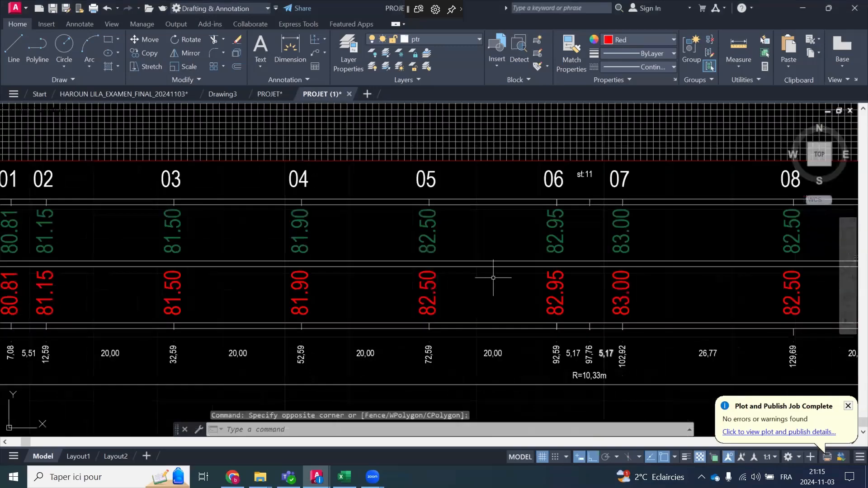
pyautogui.scroll(-2, 414, 300)
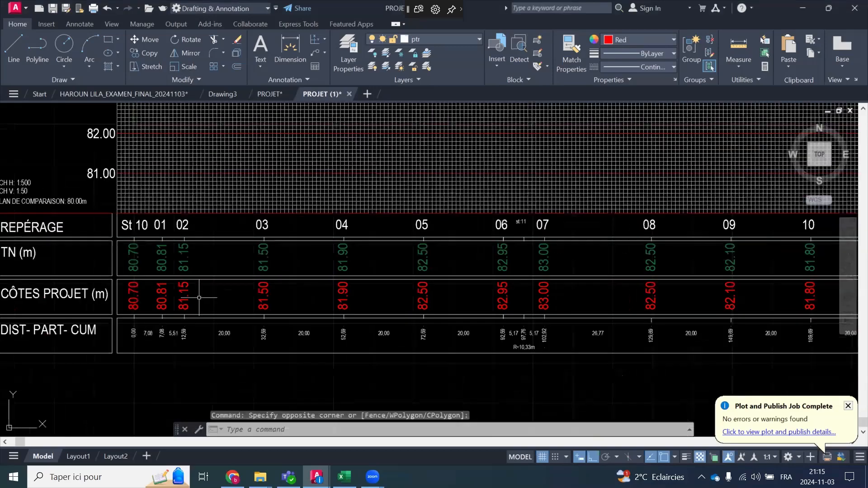
pyautogui.scroll(-2, 199, 297)
pyautogui.moveTo(425, 314); pyautogui.dragTo(411, 314, button='middle')
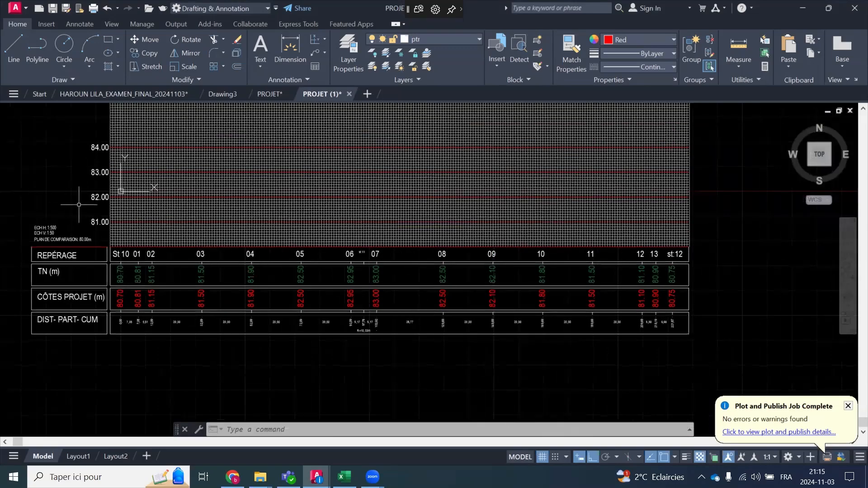
pyautogui.scroll(2, 80, 205)
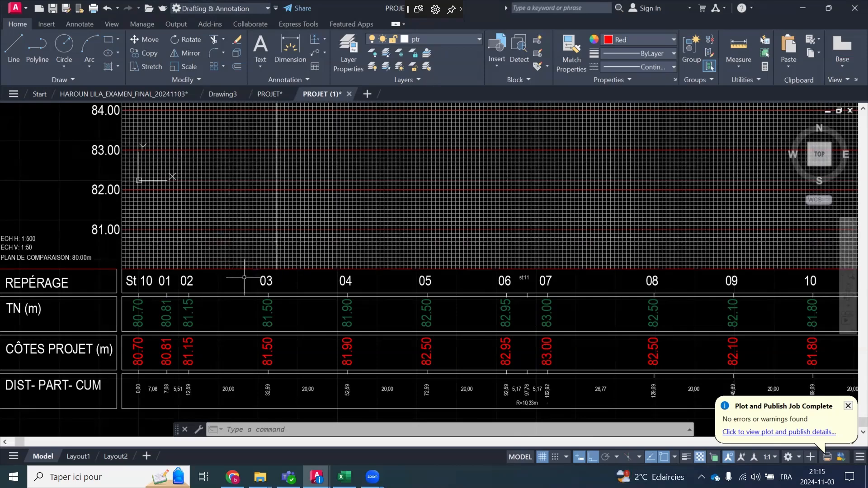
pyautogui.scroll(-2, 244, 278)
pyautogui.scroll(2, 162, 169)
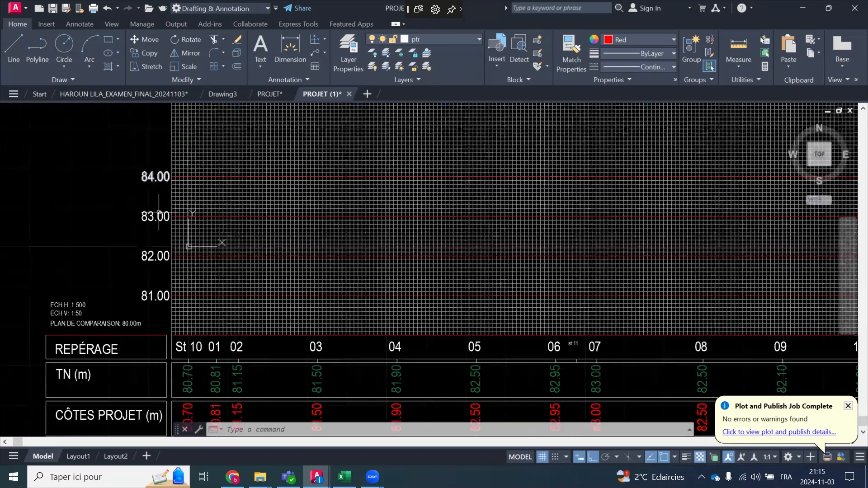
pyautogui.scroll(2, 179, 158)
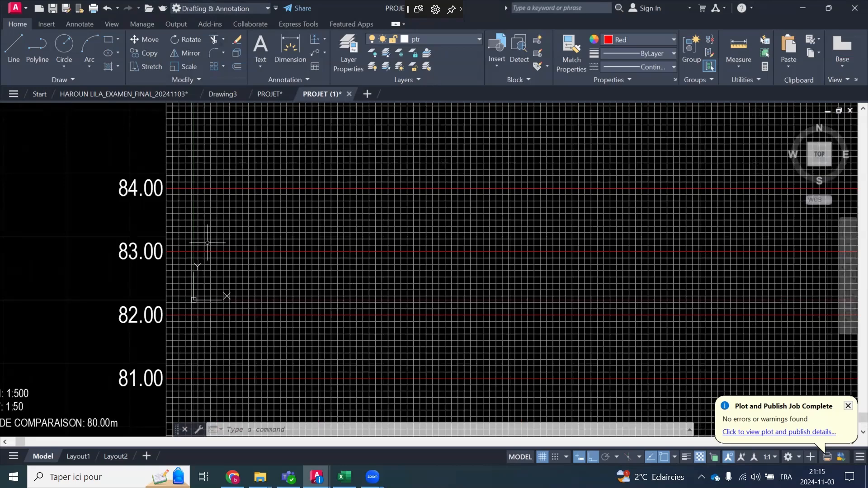
pyautogui.scroll(-2, 206, 243)
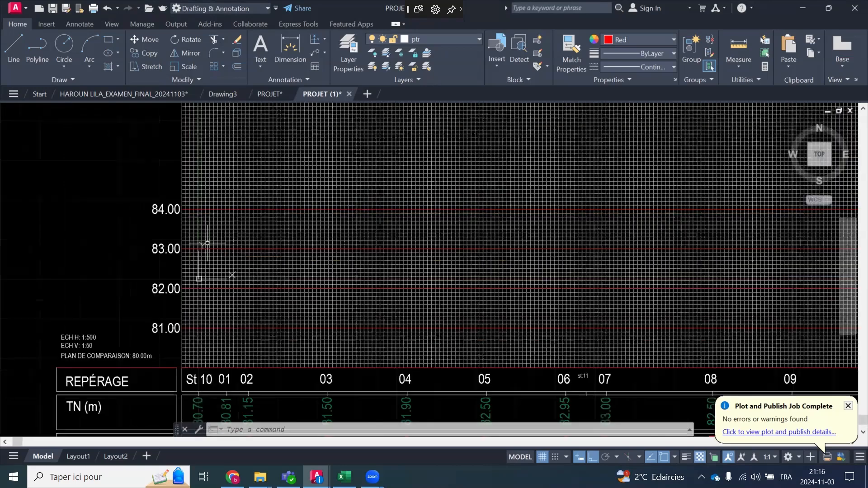
# Trim the grid's vertical lines between the red 84.00 line and the next horizontal line above, using a fence across the full grid width
pyautogui.click(223, 39)
pyautogui.click(229, 58)
pyautogui.scroll(4, 201, 199)
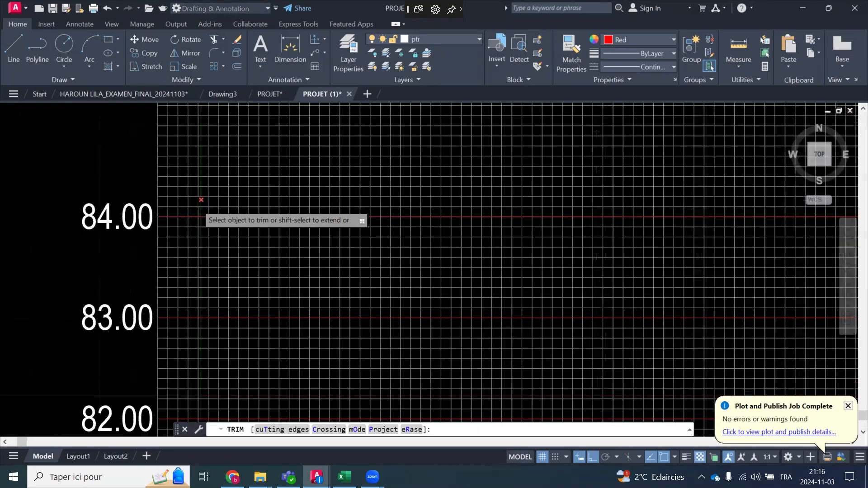
pyautogui.scroll(-6, 201, 200)
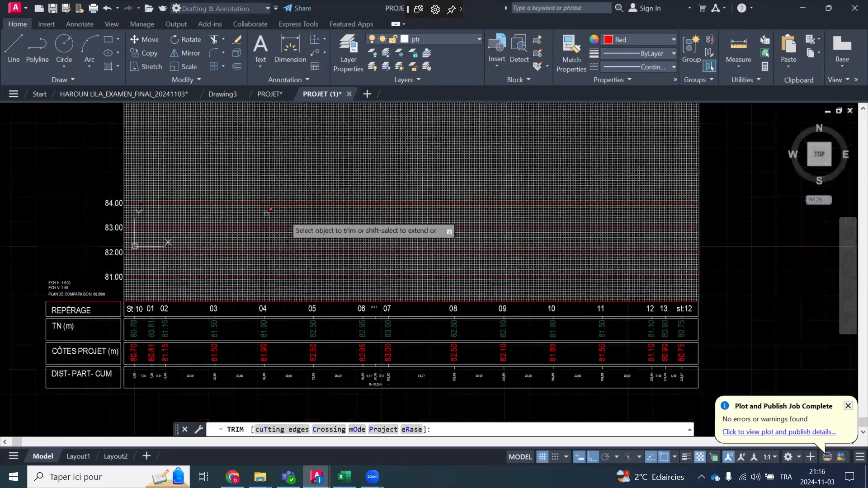
pyautogui.scroll(10, 669, 199)
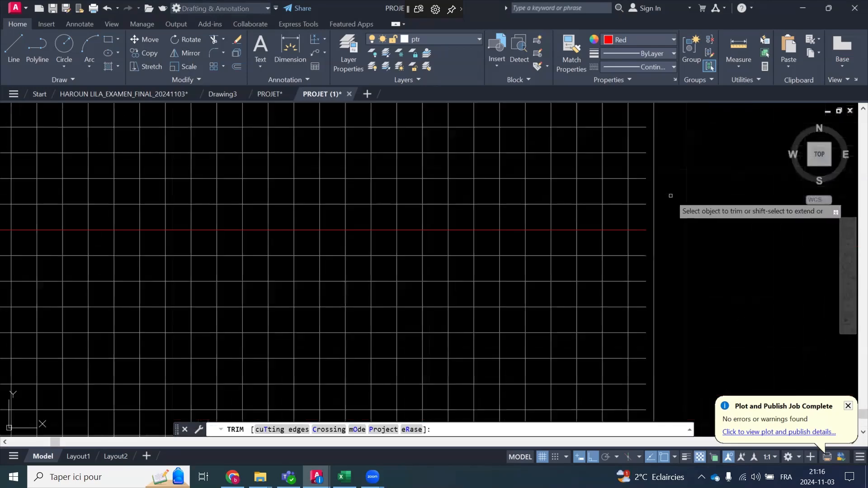
pyautogui.doubleClick(663, 208)
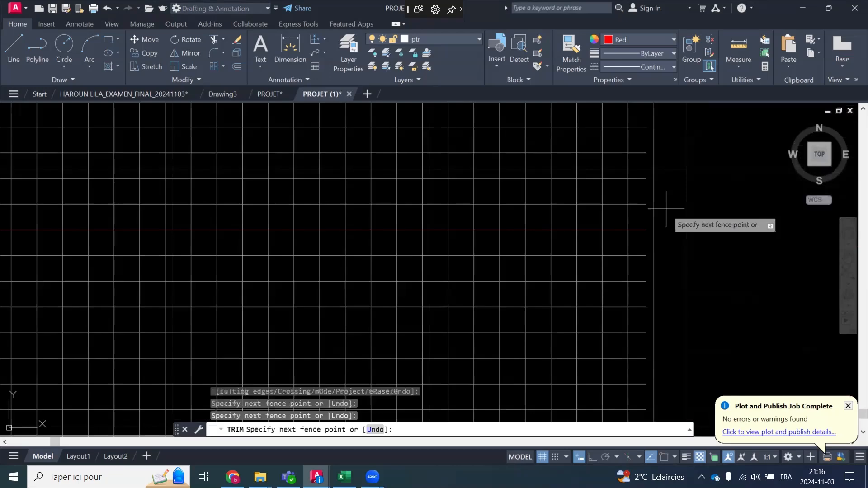
pyautogui.scroll(-2, 665, 210)
pyautogui.scroll(-5, 665, 208)
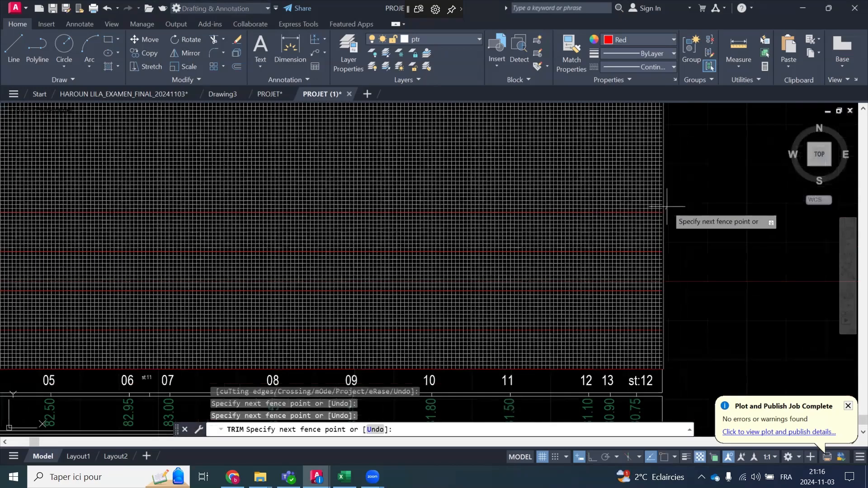
pyautogui.scroll(9, 285, 277)
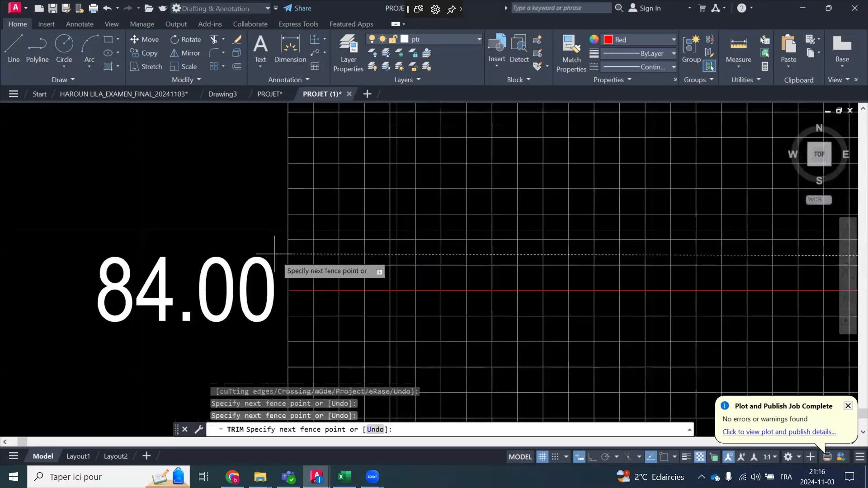
pyautogui.press('Return')
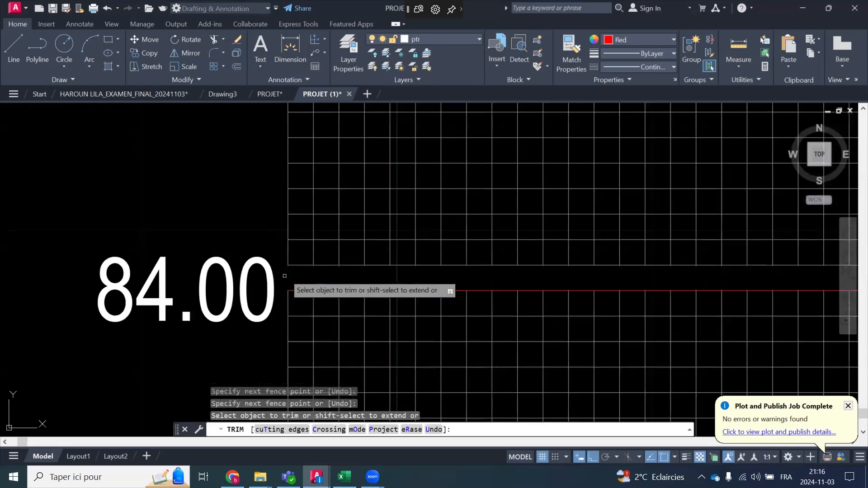
# Delete a first group of grid lines just above the 84.00 line and at the left end of the upper grid
pyautogui.scroll(-4, 254, 218)
pyautogui.scroll(-4, 239, 243)
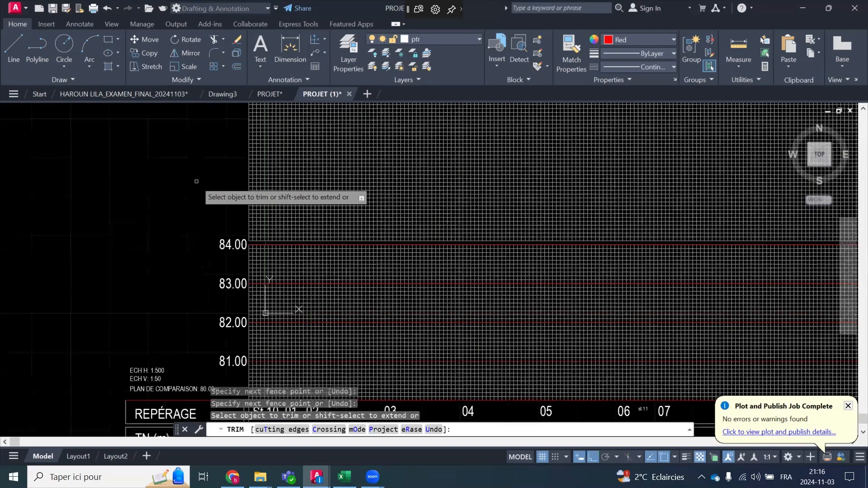
pyautogui.scroll(-4, 209, 262)
pyautogui.click(625, 137)
pyautogui.scroll(12, 195, 252)
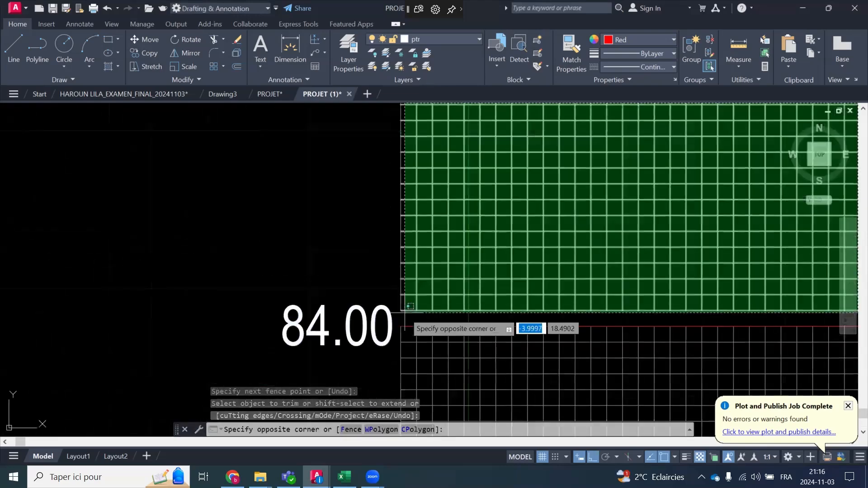
pyautogui.click(403, 308)
pyautogui.press('Delete')
# Delete all the remaining grid lines above the red 84.00 line
pyautogui.scroll(-5, 259, 198)
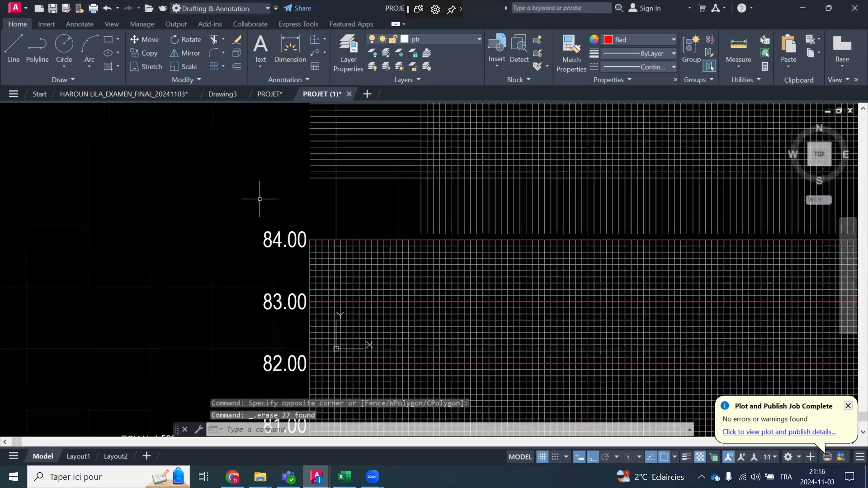
pyautogui.scroll(-10, 375, 244)
pyautogui.scroll(4, 429, 231)
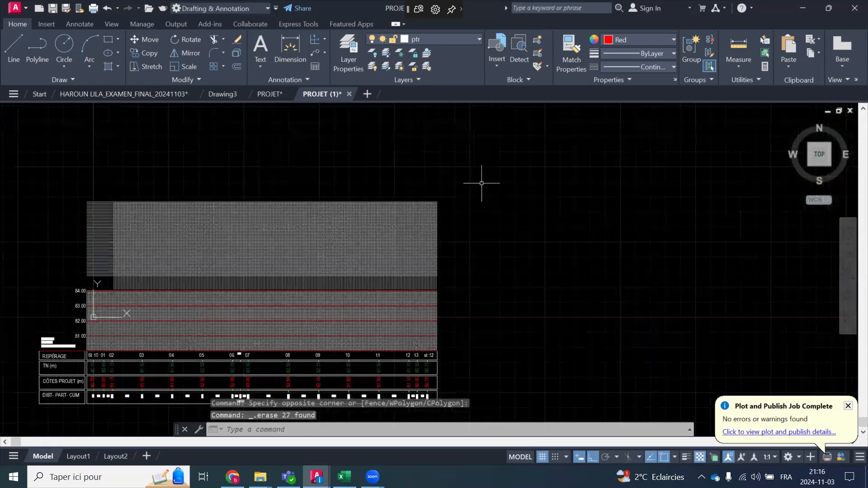
pyautogui.click(481, 183)
pyautogui.click(119, 271)
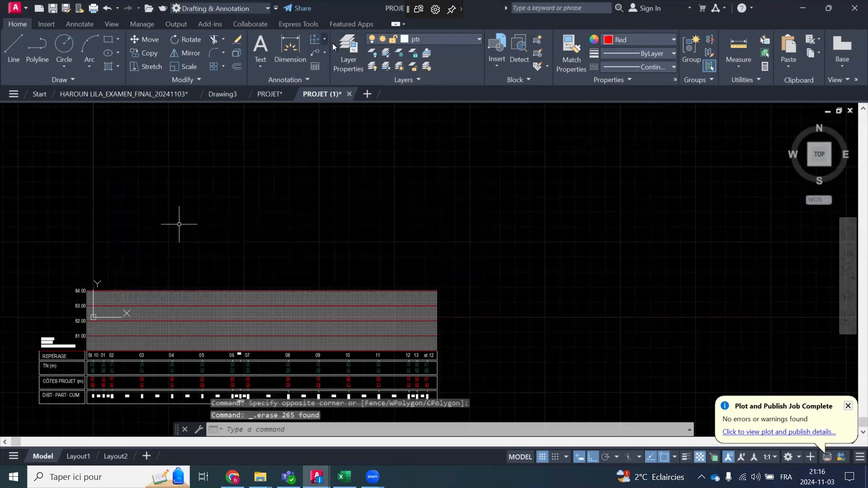
pyautogui.scroll(-2, 353, 178)
pyautogui.scroll(4, 222, 286)
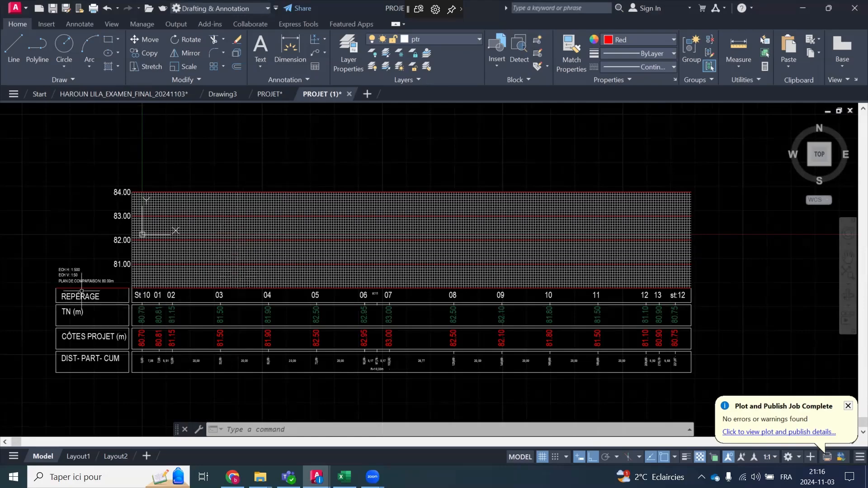
# Draw a red vertical line seven grid squares high, starting at the grid's lower-left corner on the 80.00 m comparison plane
pyautogui.scroll(2, 81, 292)
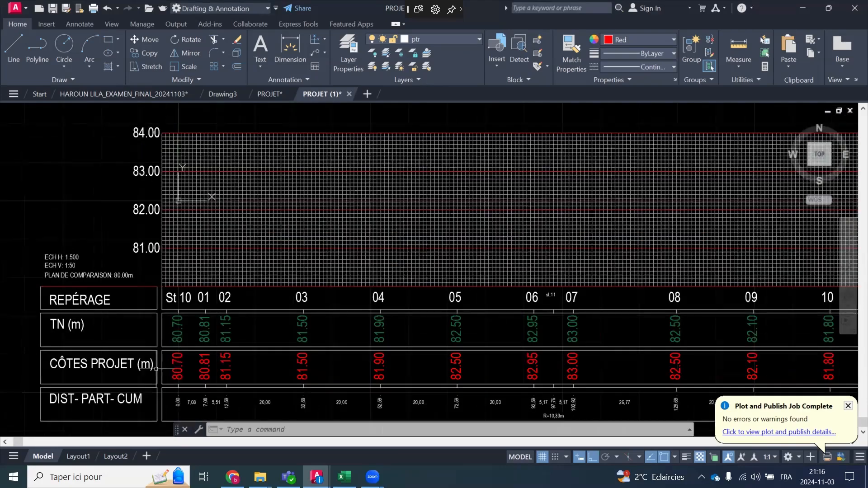
pyautogui.scroll(2, 170, 377)
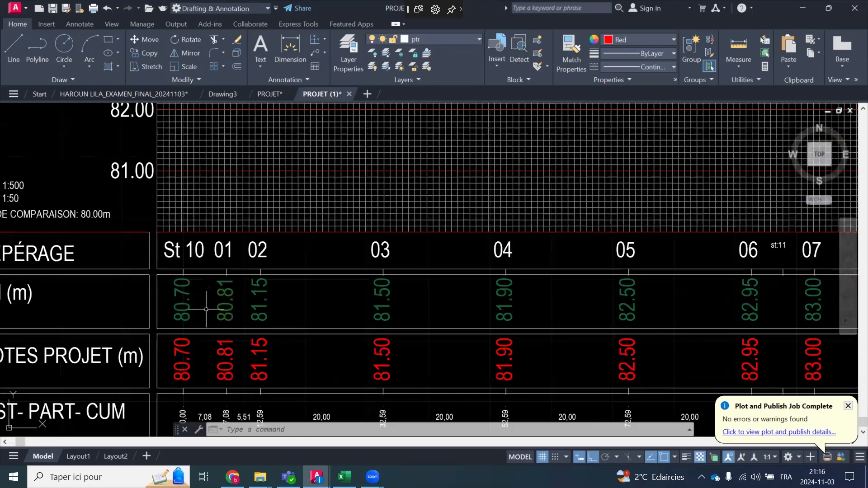
pyautogui.scroll(-2, 323, 331)
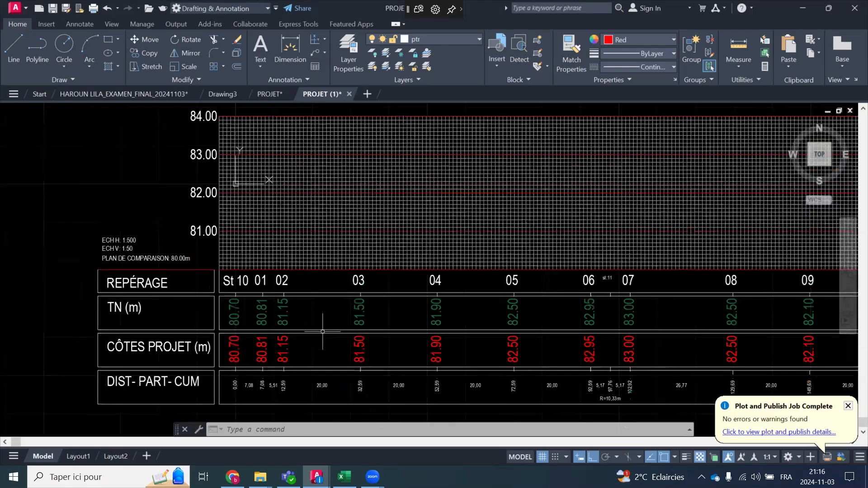
pyautogui.scroll(2, 132, 253)
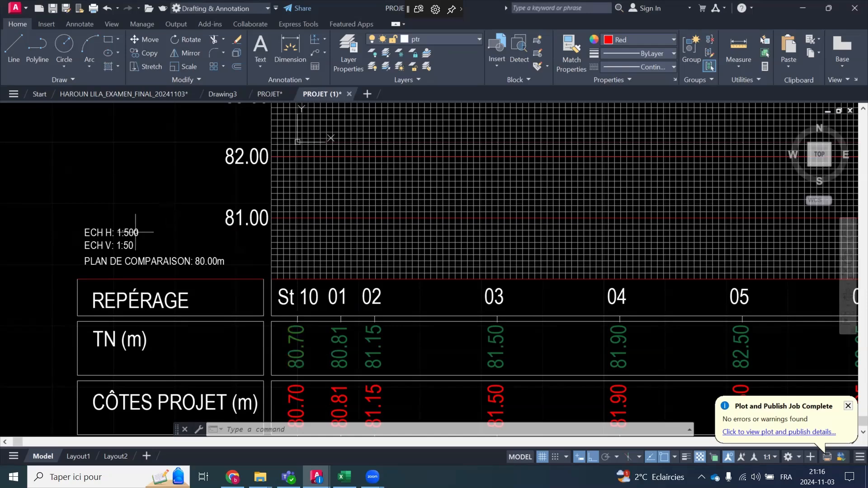
pyautogui.scroll(2, 298, 354)
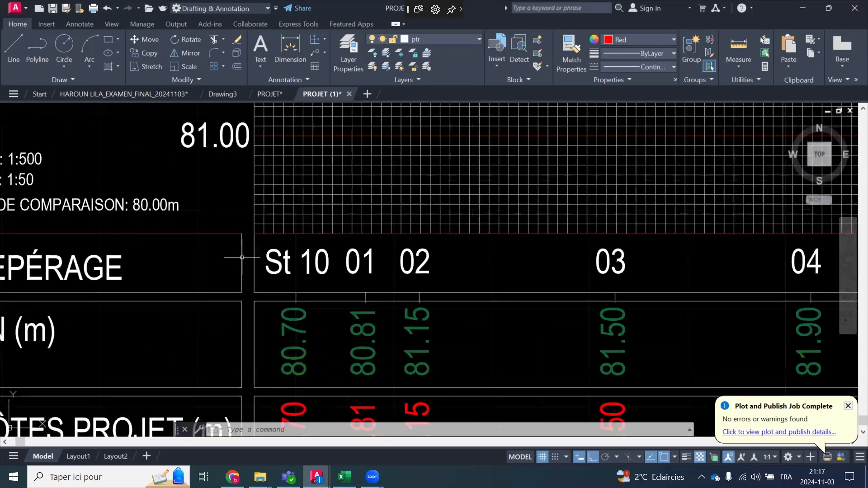
pyautogui.click(20, 47)
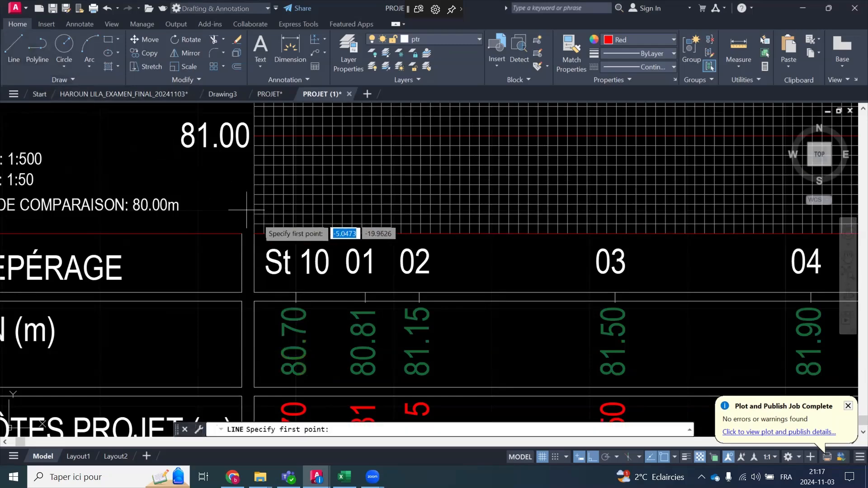
pyautogui.scroll(4, 265, 226)
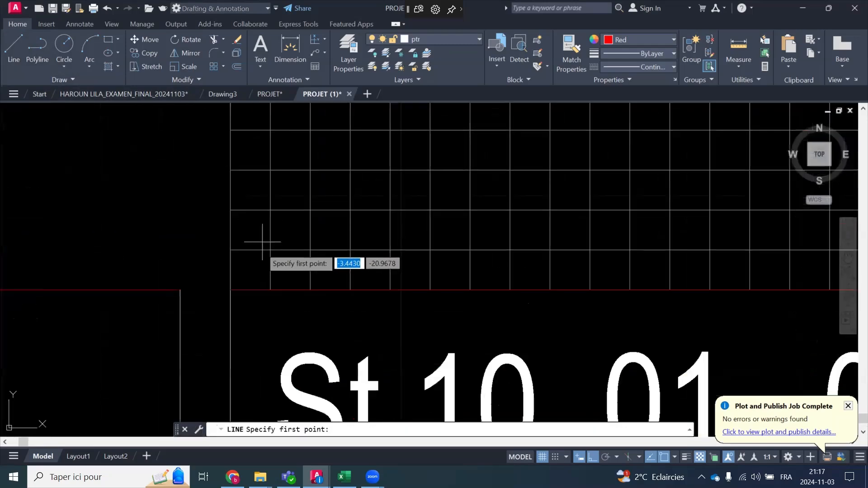
pyautogui.click(231, 290)
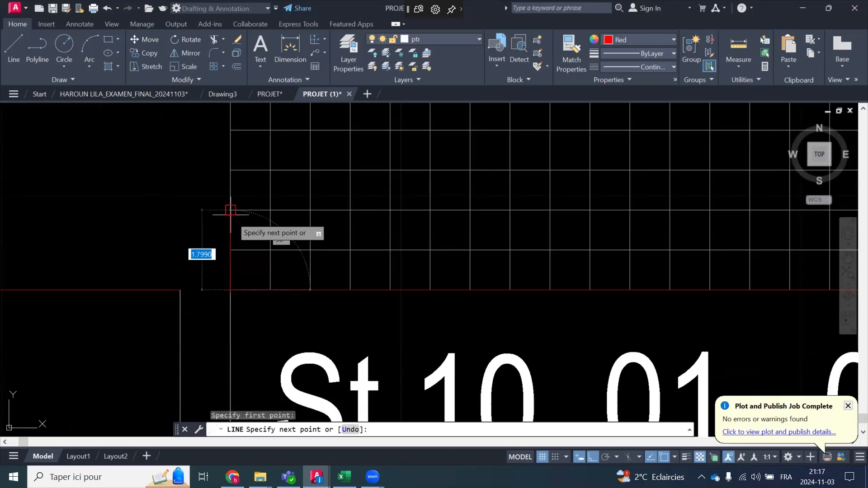
pyautogui.moveTo(231, 170)
pyautogui.mouseDown(button='middle')
pyautogui.moveTo(227, 287)
pyautogui.moveTo(236, 345)
pyautogui.moveTo(234, 307)
pyautogui.mouseUp(button='middle')
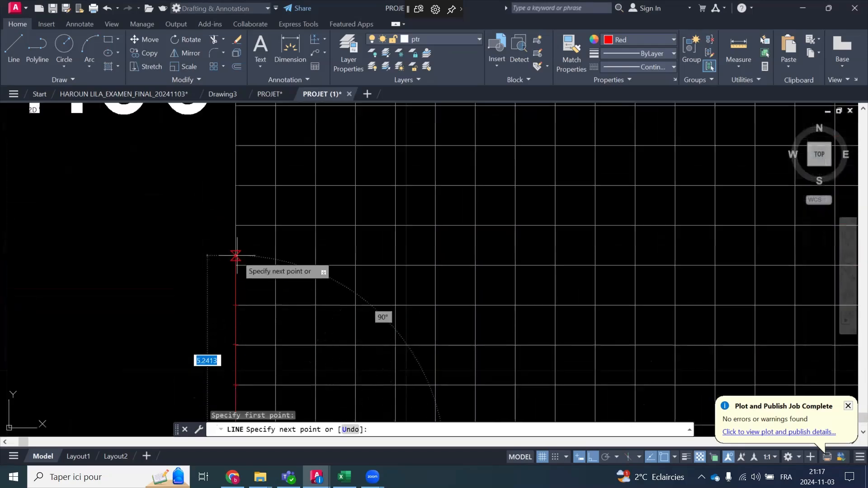
pyautogui.click(232, 197)
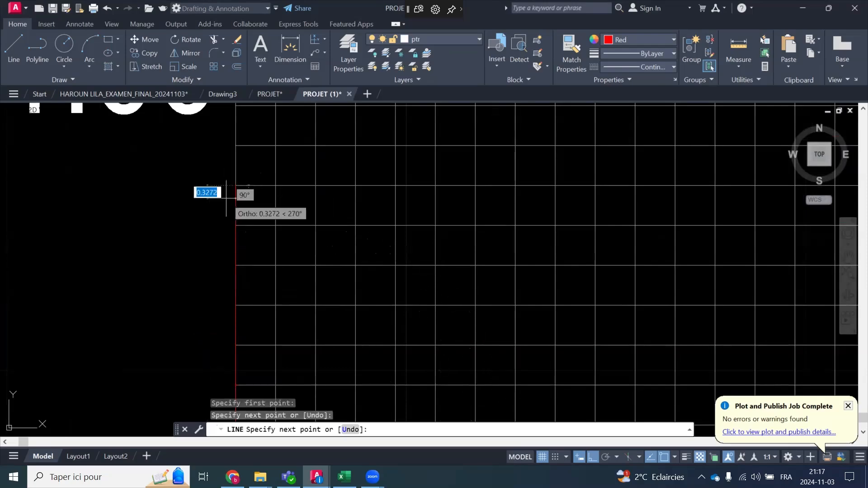
pyautogui.press('Escape')
pyautogui.scroll(-3, 224, 213)
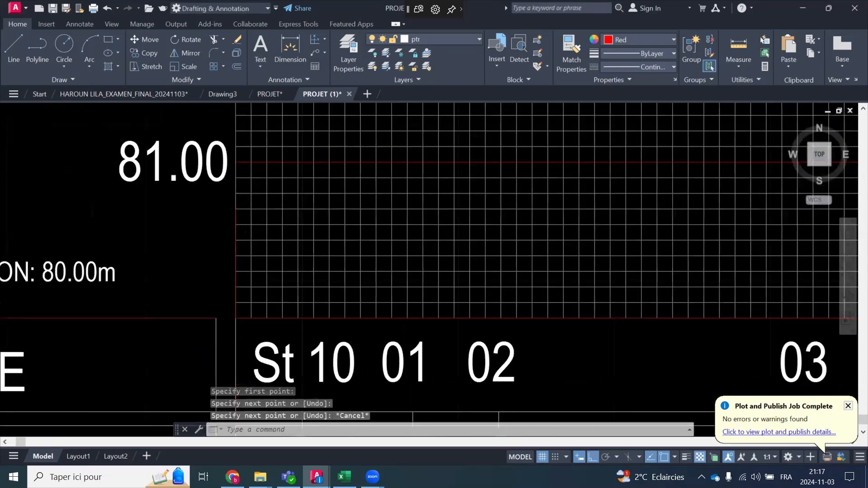
# Move the red vertical line horizontally from the grid's left edge to align with the St 10 tick mark
pyautogui.scroll(-2, 287, 222)
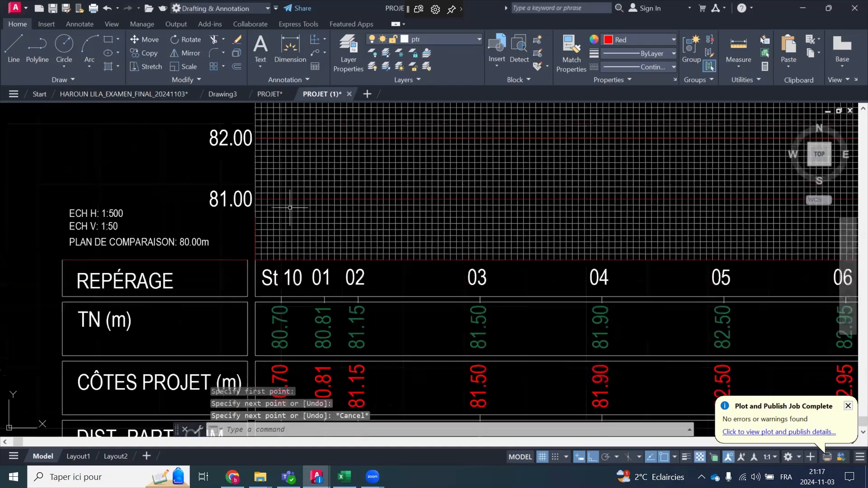
pyautogui.scroll(-2, 290, 208)
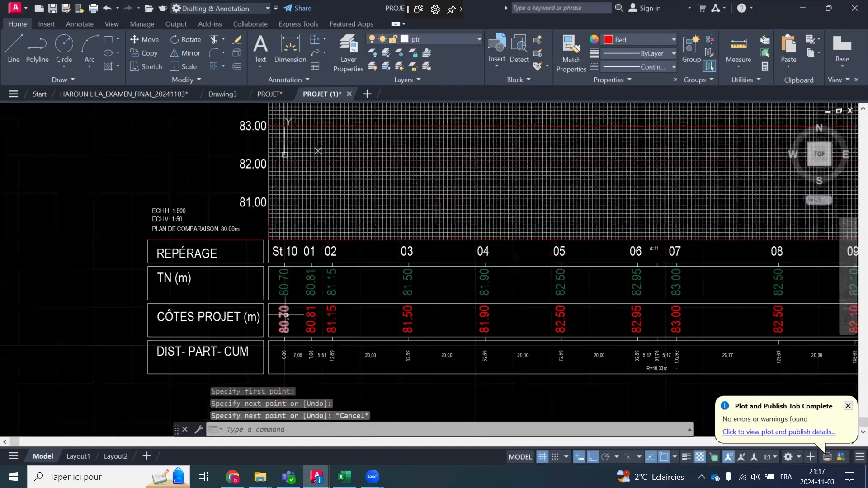
pyautogui.scroll(2, 285, 315)
pyautogui.scroll(5, 244, 163)
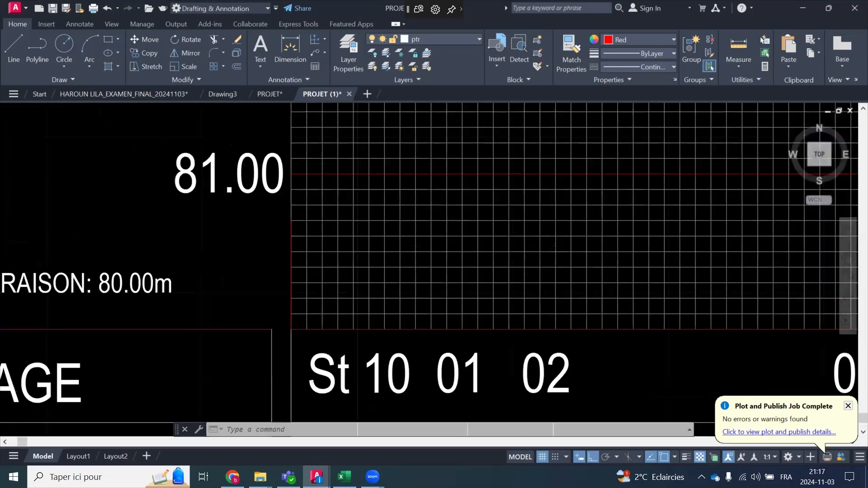
pyautogui.scroll(2, 291, 199)
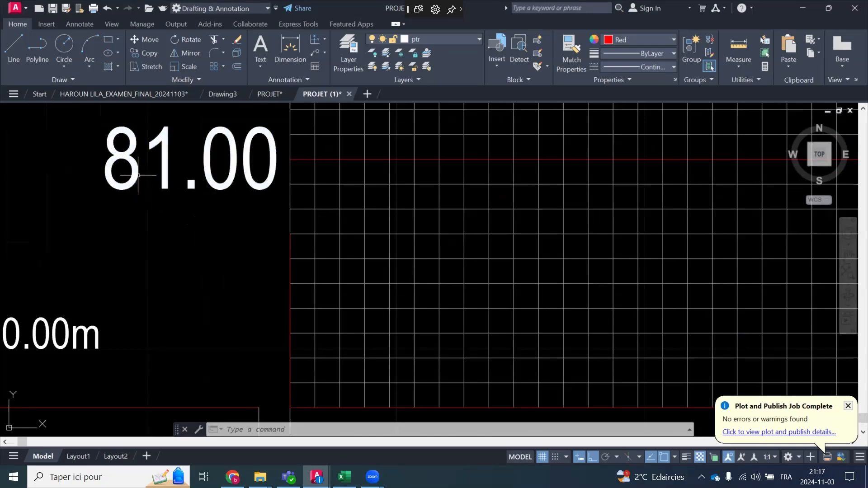
pyautogui.scroll(-5, 138, 176)
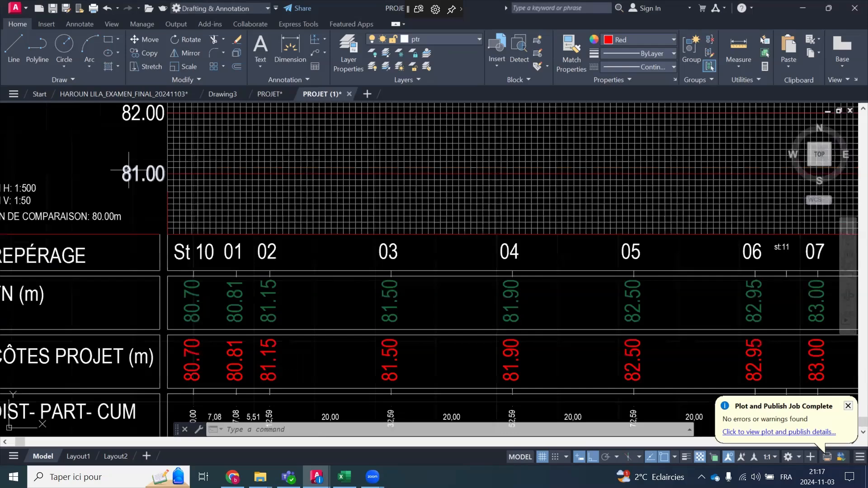
pyautogui.scroll(6, 160, 204)
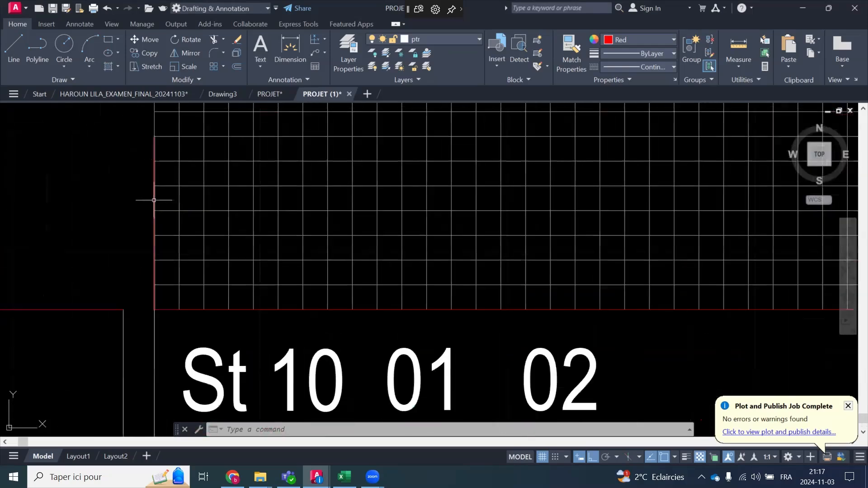
pyautogui.click(153, 200)
pyautogui.click(156, 42)
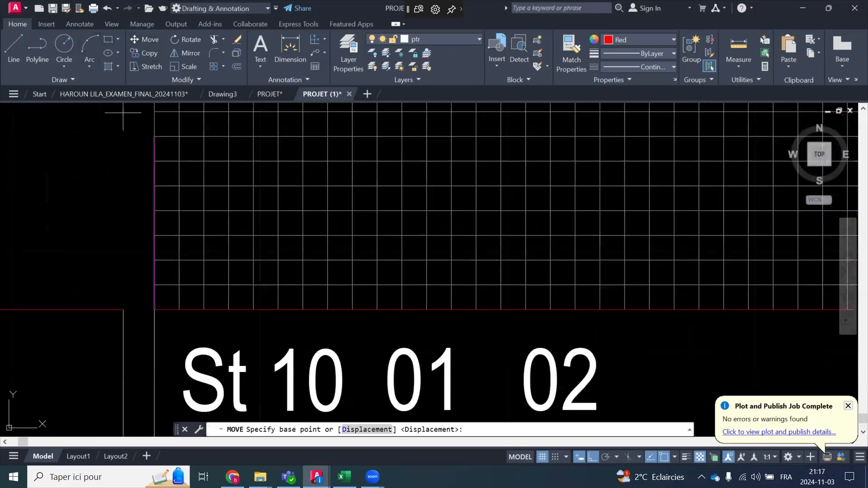
pyautogui.scroll(-3, 200, 184)
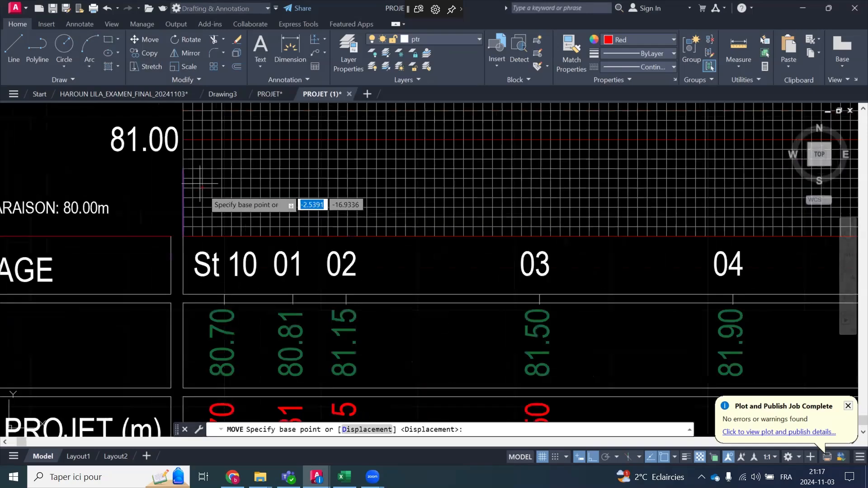
pyautogui.click(185, 300)
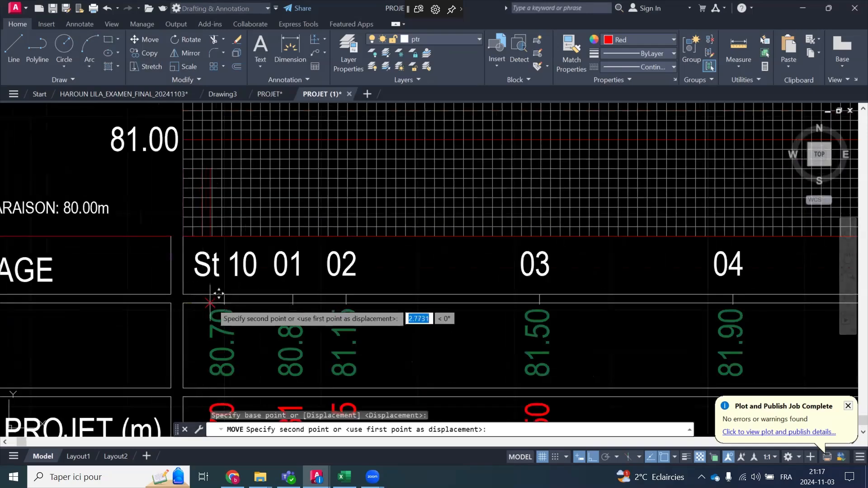
pyautogui.click(219, 302)
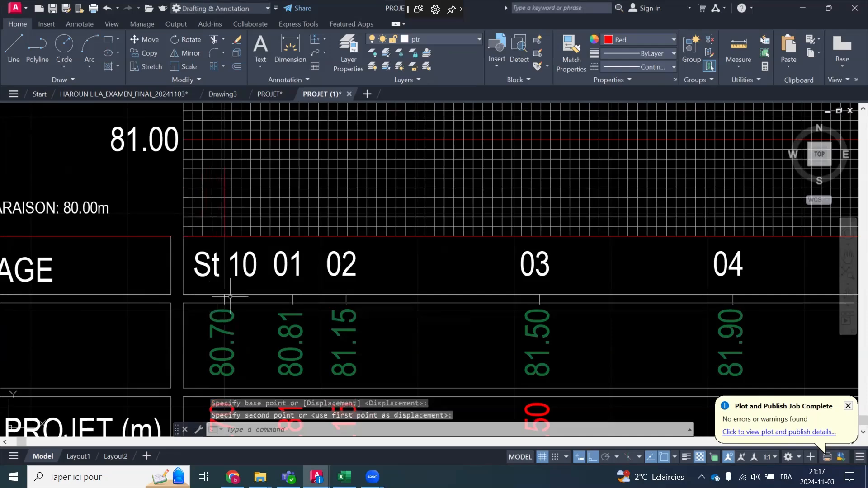
# Examine the red line above St 10 against the grid squares and the TN values of the first stations
pyautogui.scroll(2, 232, 313)
pyautogui.scroll(-2, 278, 344)
pyautogui.scroll(4, 229, 195)
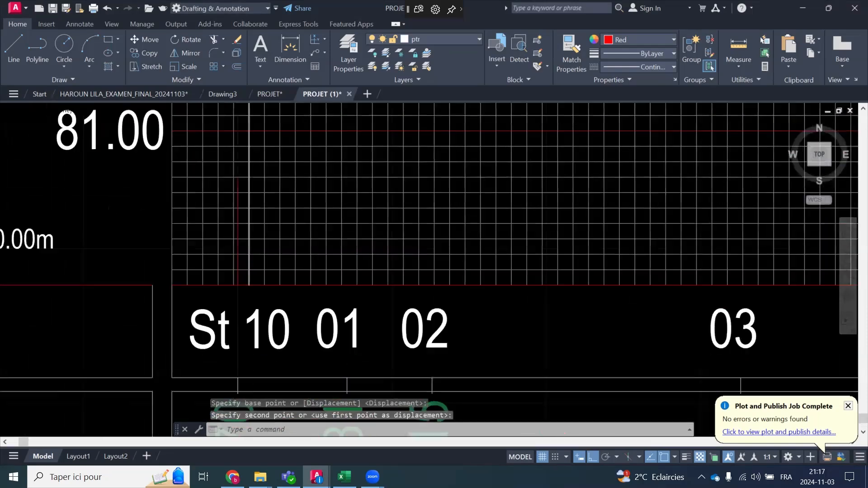
pyautogui.scroll(-2, 225, 231)
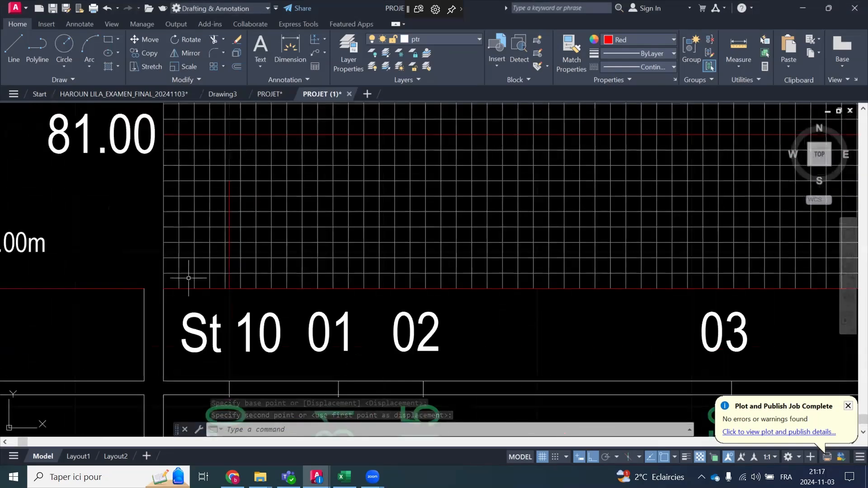
pyautogui.scroll(-2, 221, 286)
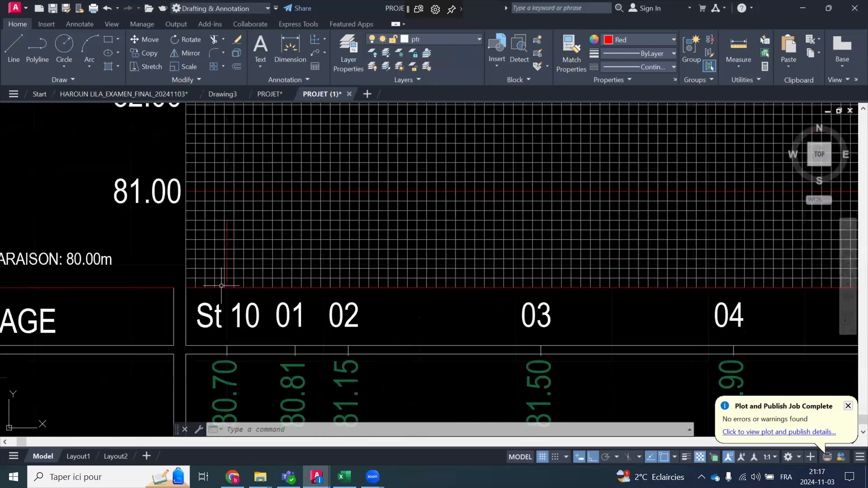
pyautogui.scroll(-2, 222, 286)
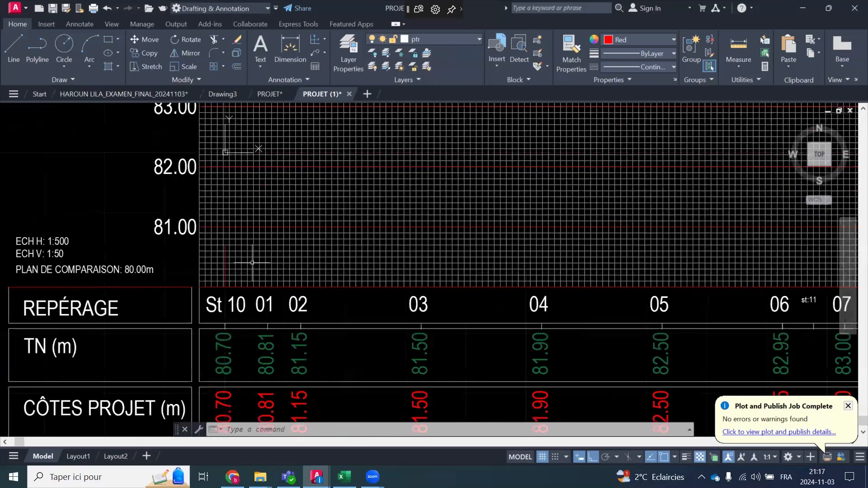
pyautogui.scroll(2, 253, 316)
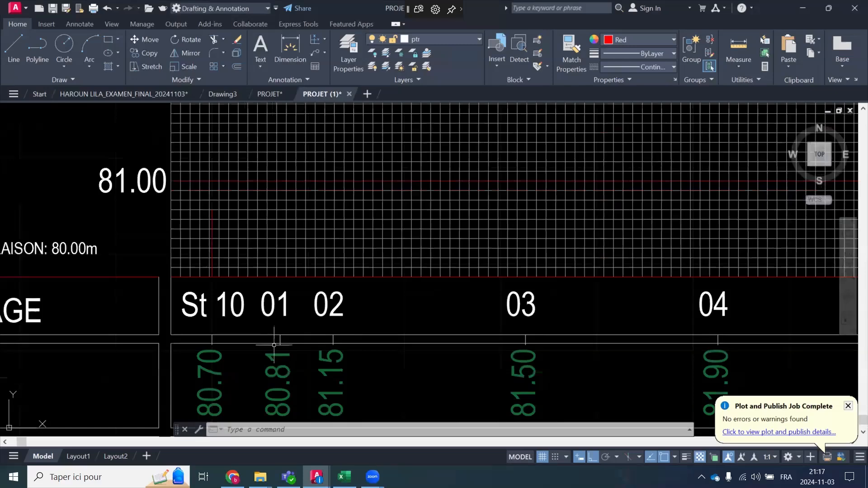
# Copy the red vertical line from the St 10 tick mark to the tick marks of stations 01 and 02
pyautogui.scroll(3, 208, 251)
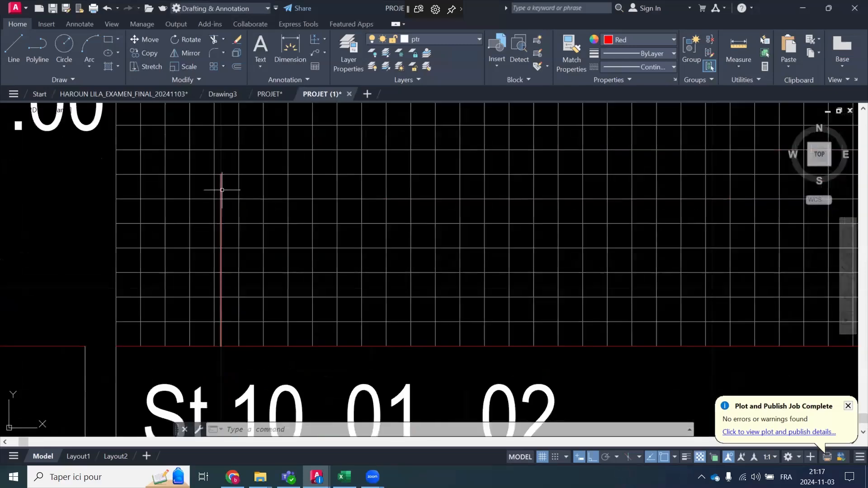
pyautogui.click(140, 53)
pyautogui.scroll(-2, 262, 135)
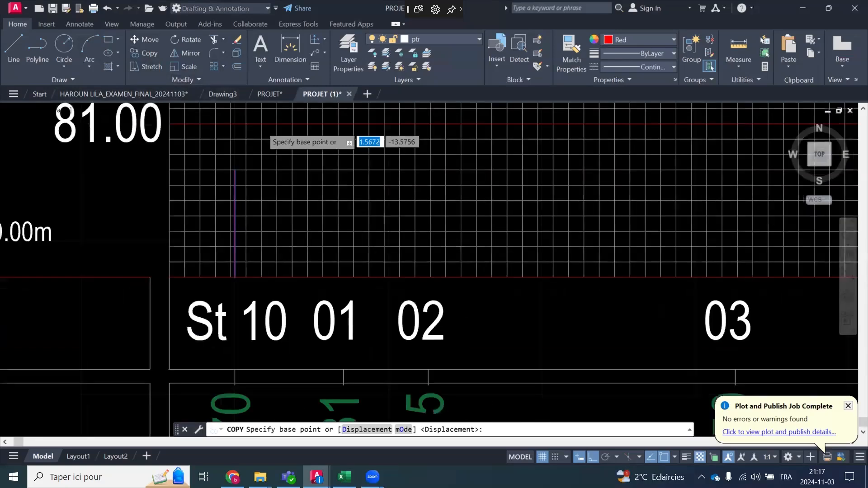
pyautogui.scroll(-4, 259, 151)
pyautogui.scroll(5, 253, 166)
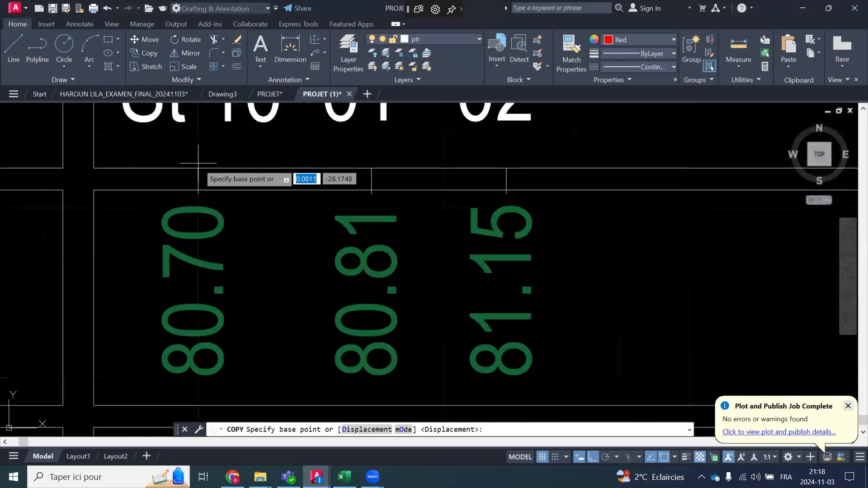
pyautogui.click(339, 168)
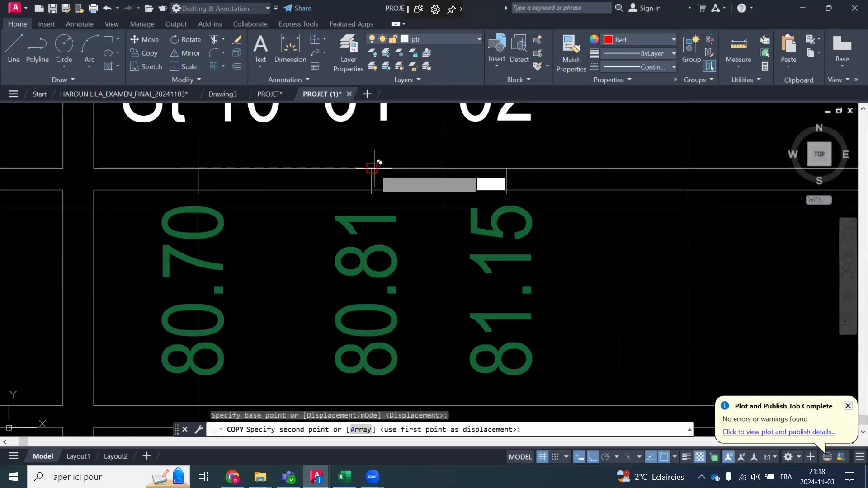
pyautogui.click(372, 168)
pyautogui.click(509, 170)
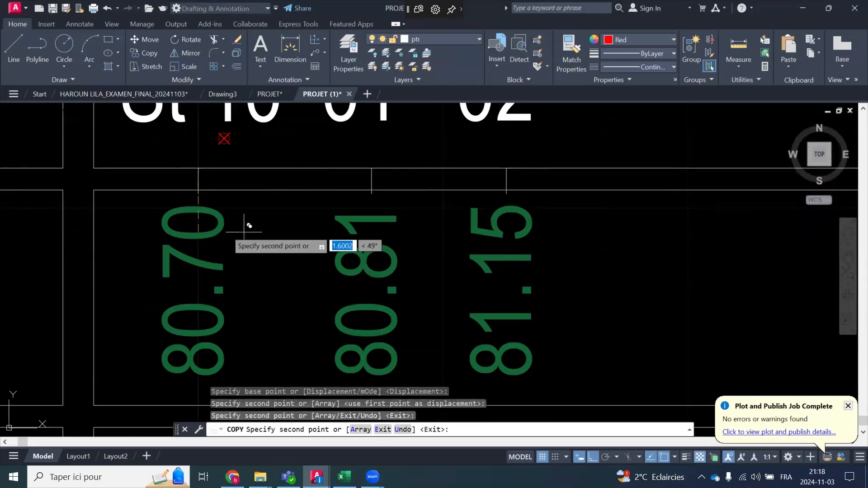
# Place copies of the red vertical line at the tick marks of stations 03 and 04
pyautogui.scroll(-6, 248, 227)
pyautogui.scroll(3, 321, 211)
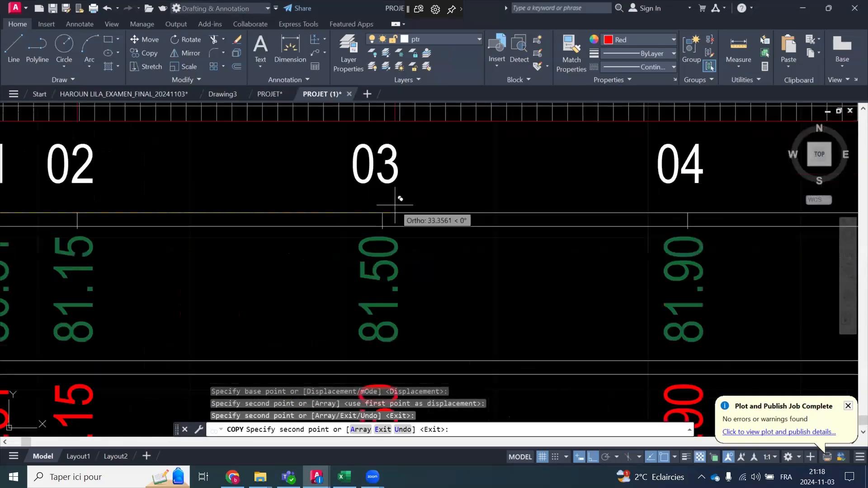
pyautogui.click(382, 203)
pyautogui.scroll(-2, 320, 219)
pyautogui.scroll(-2, 321, 218)
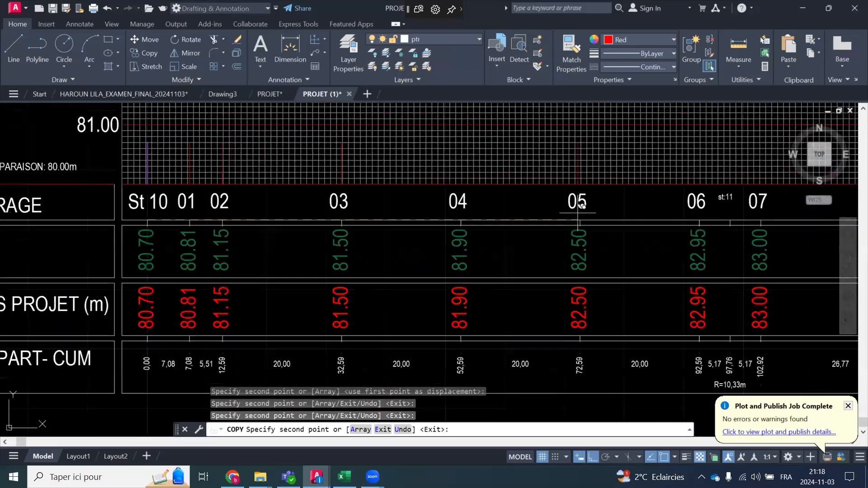
pyautogui.scroll(2, 403, 224)
pyautogui.click(413, 221)
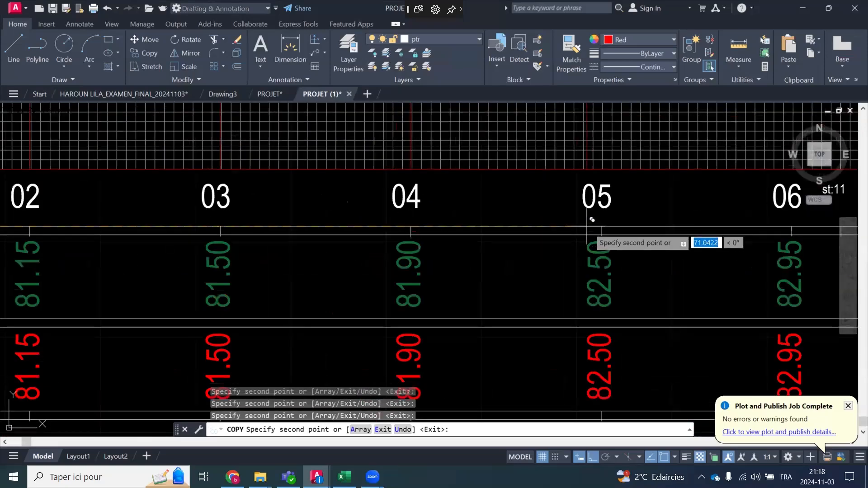
# Continue copying the red vertical line to the tick marks of stations 05, 06, st:11, 07 and 08
pyautogui.scroll(-4, 506, 243)
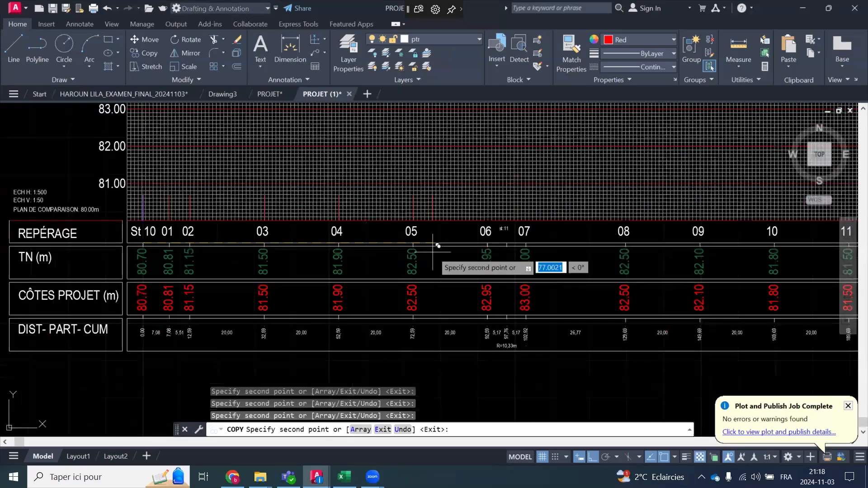
pyautogui.scroll(5, 489, 242)
pyautogui.click(557, 256)
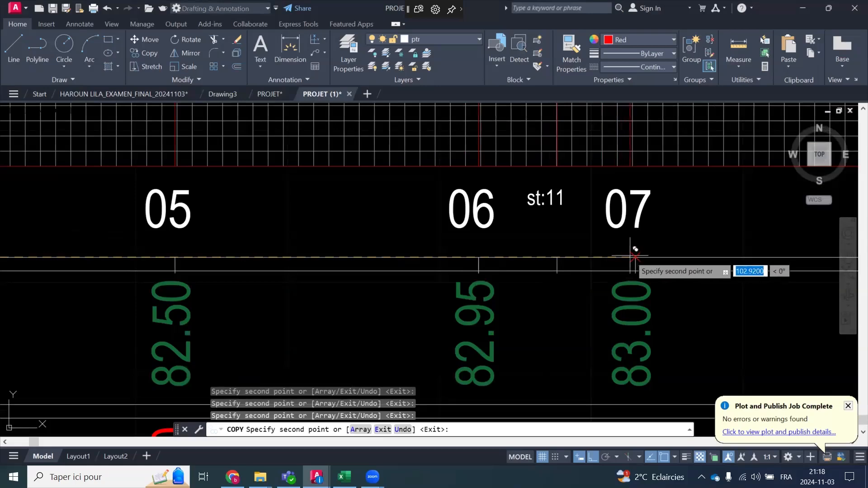
pyautogui.scroll(-3, 187, 263)
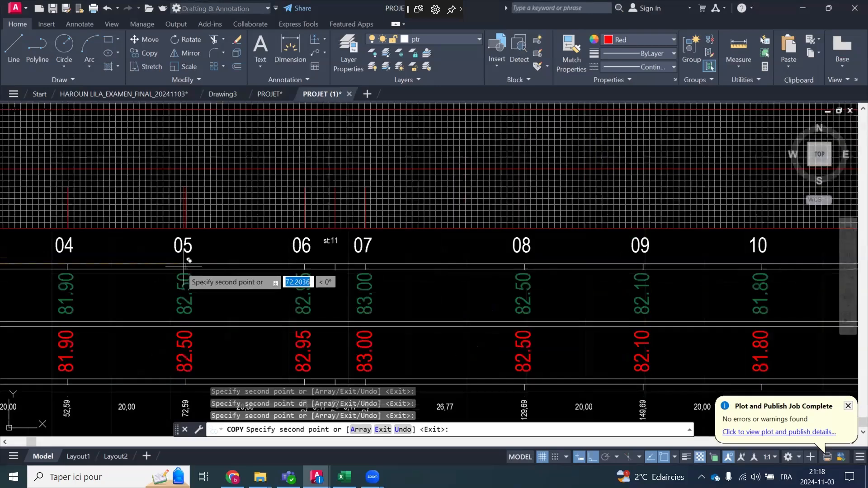
pyautogui.scroll(4, 520, 253)
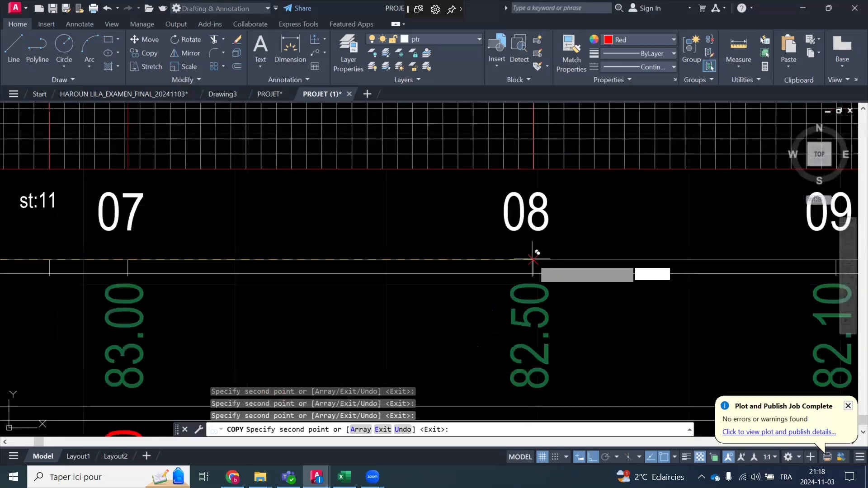
# Copy the red vertical line to the tick marks of stations 09, 10, 11, 12, 13 and st:12, and finish copying
pyautogui.scroll(-2, 246, 262)
pyautogui.scroll(-2, 237, 261)
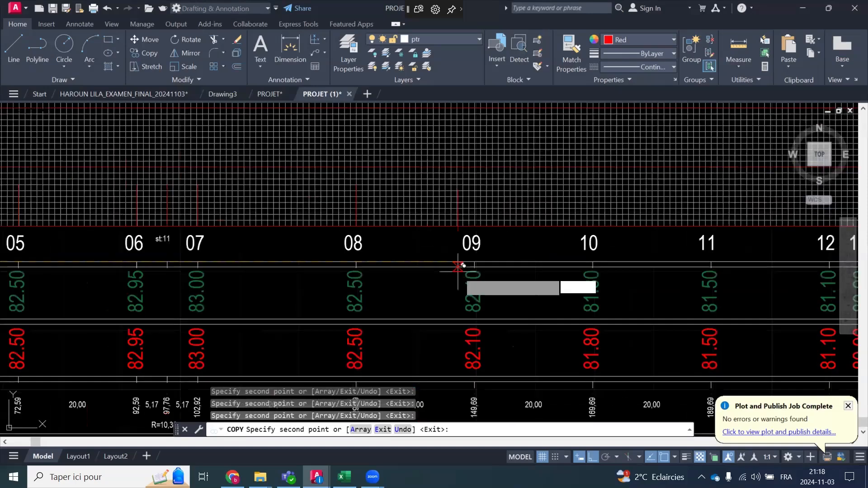
pyautogui.scroll(4, 458, 267)
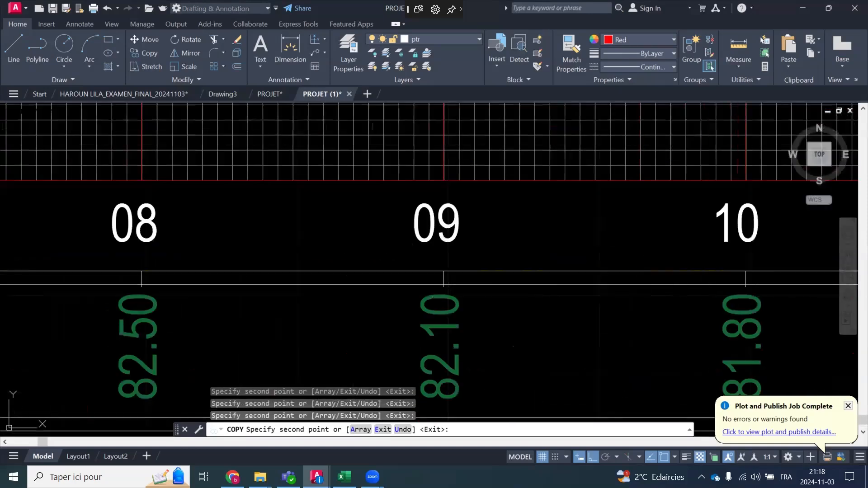
pyautogui.scroll(-4, 217, 286)
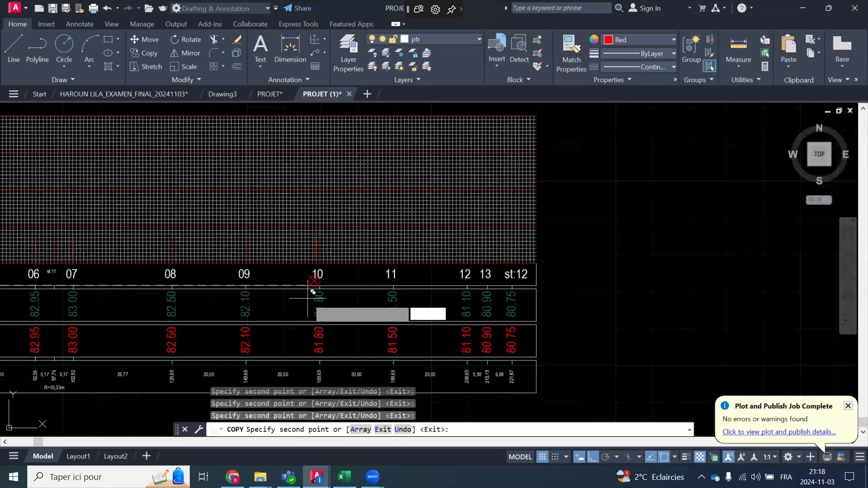
pyautogui.scroll(4, 479, 281)
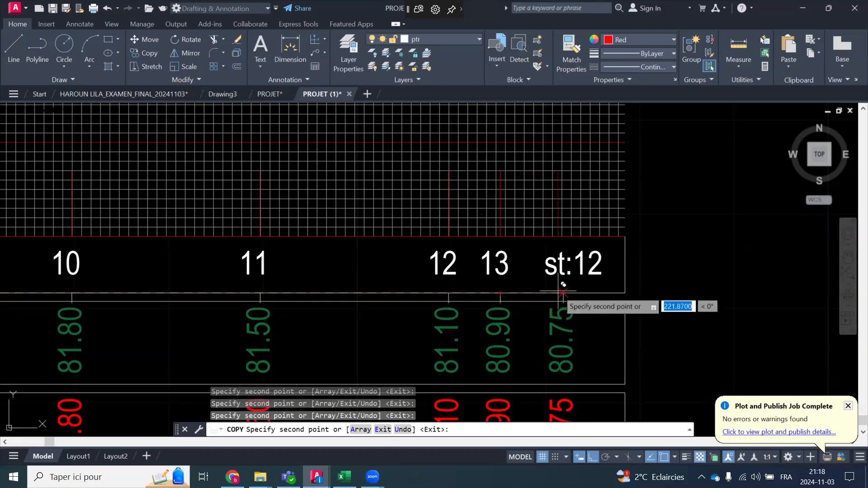
pyautogui.rightClick(661, 263)
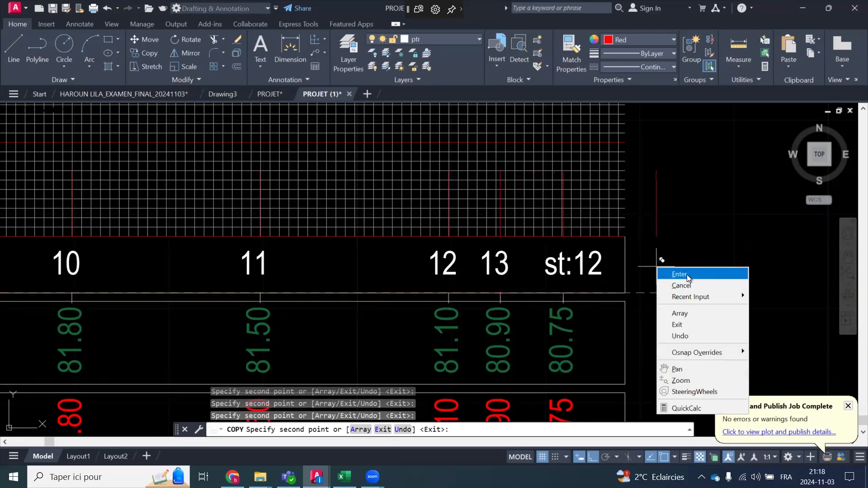
pyautogui.click(688, 274)
pyautogui.scroll(-2, 672, 276)
pyautogui.scroll(-5, 646, 256)
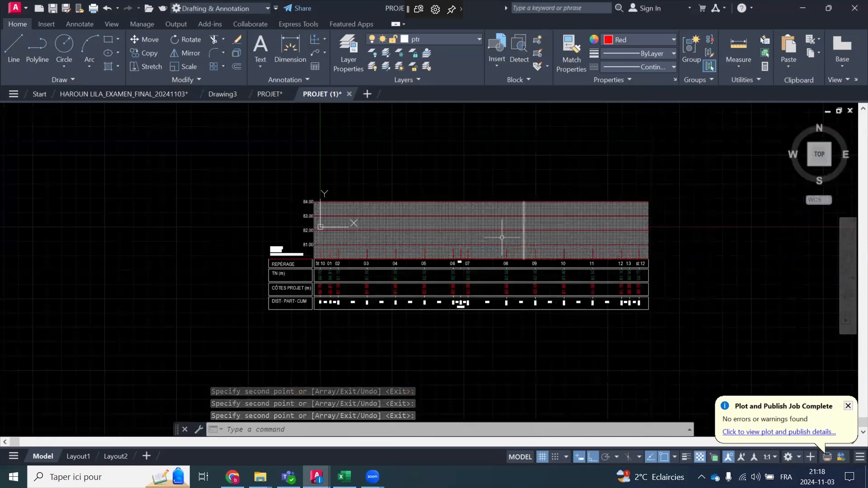
pyautogui.scroll(2, 444, 240)
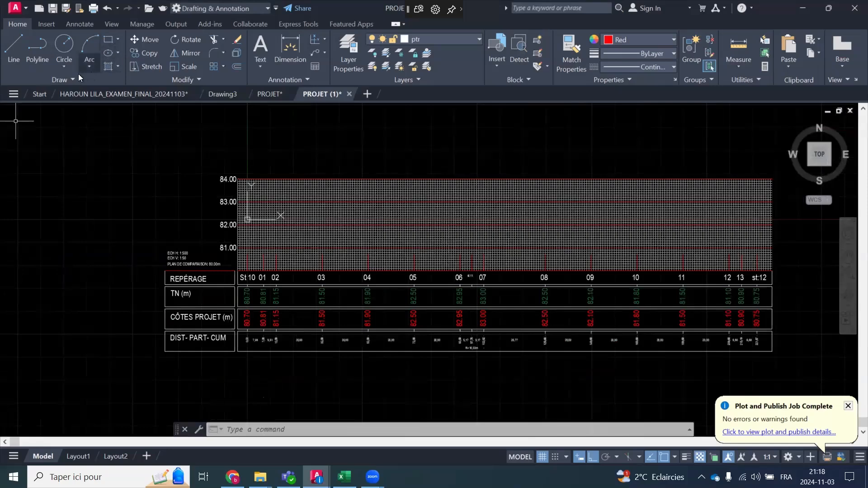
# Lengthen the red vertical line at station 01 upward to a total length of 8.1
pyautogui.click(65, 80)
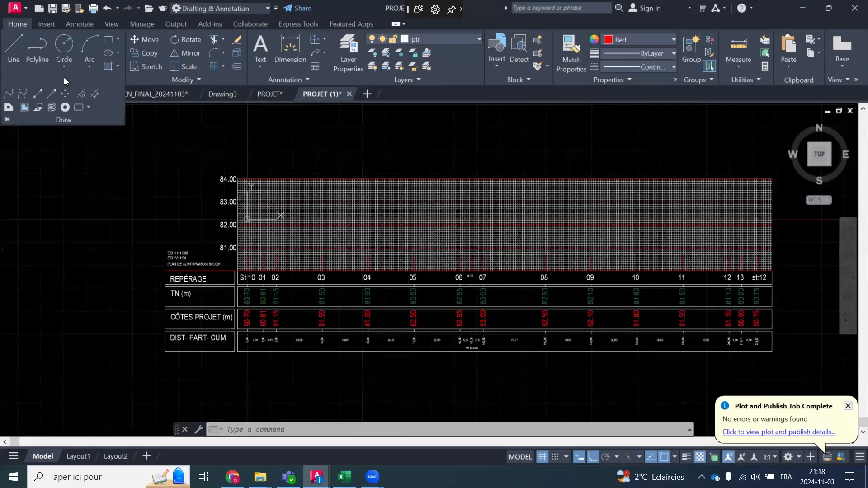
pyautogui.click(183, 80)
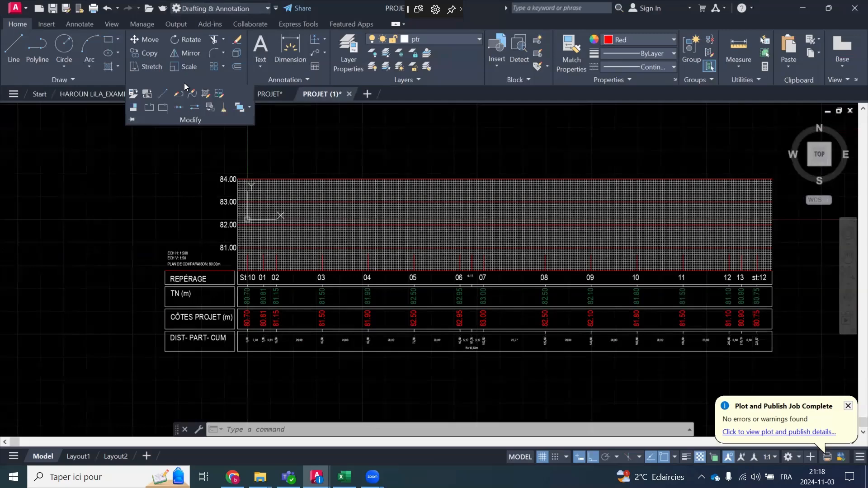
pyautogui.click(164, 94)
pyautogui.scroll(2, 269, 261)
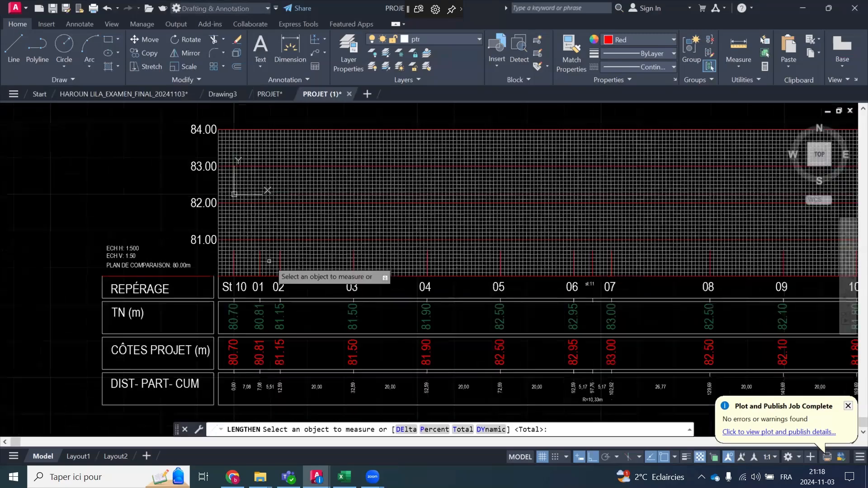
pyautogui.scroll(4, 269, 261)
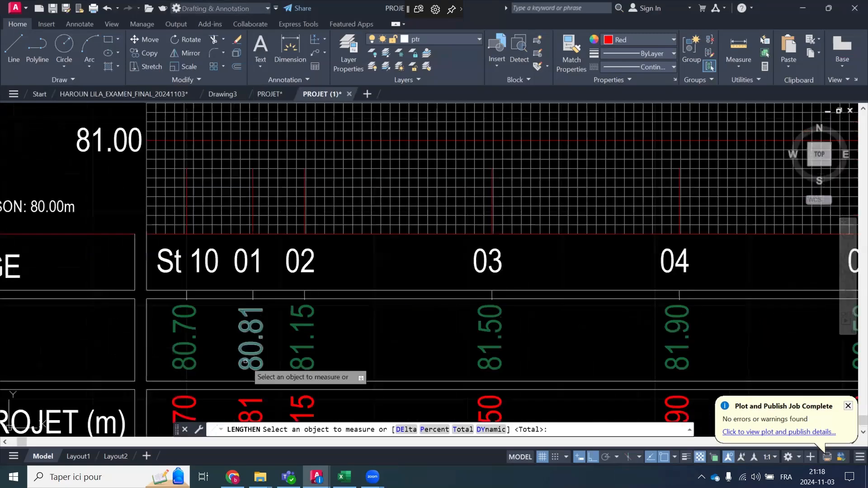
pyautogui.scroll(-2, 272, 276)
pyautogui.scroll(2, 255, 340)
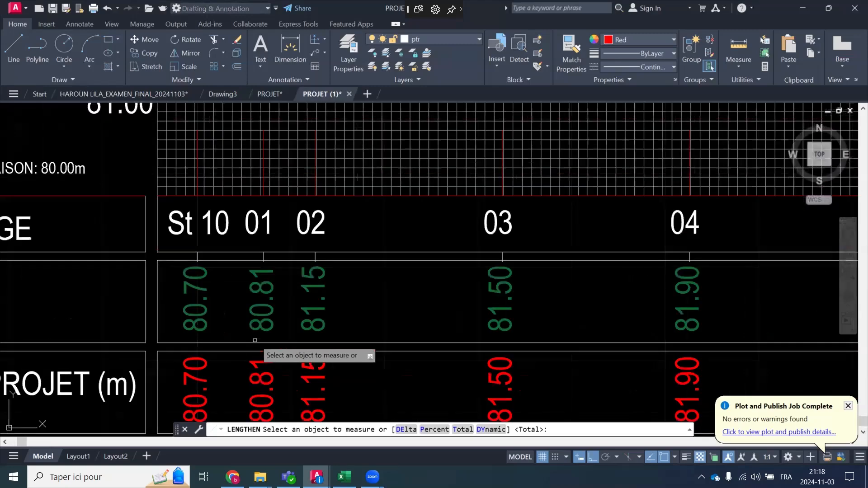
pyautogui.scroll(-2, 268, 326)
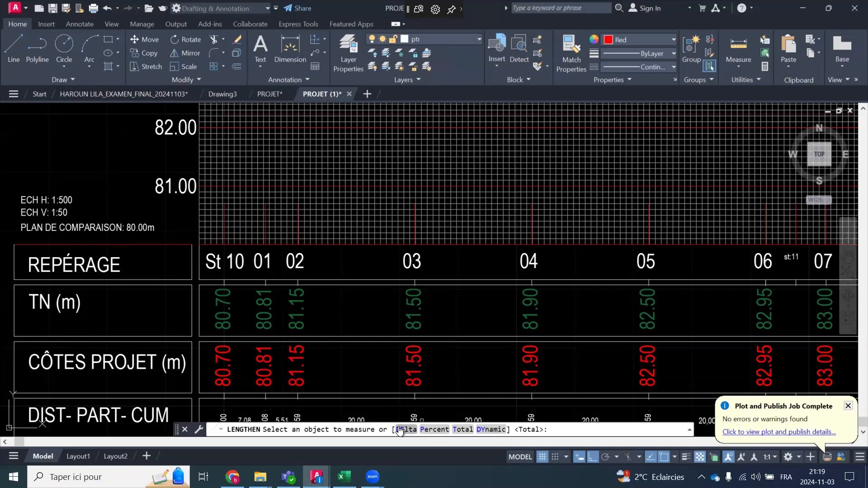
pyautogui.click(462, 429)
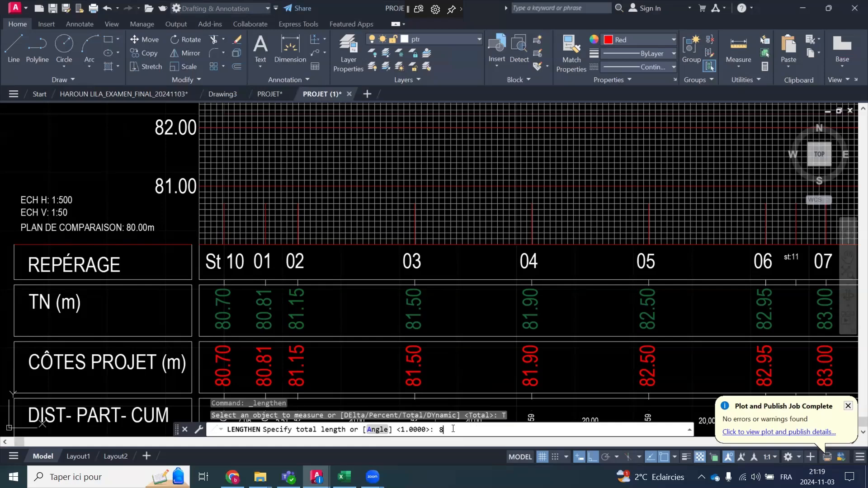
pyautogui.press('Return')
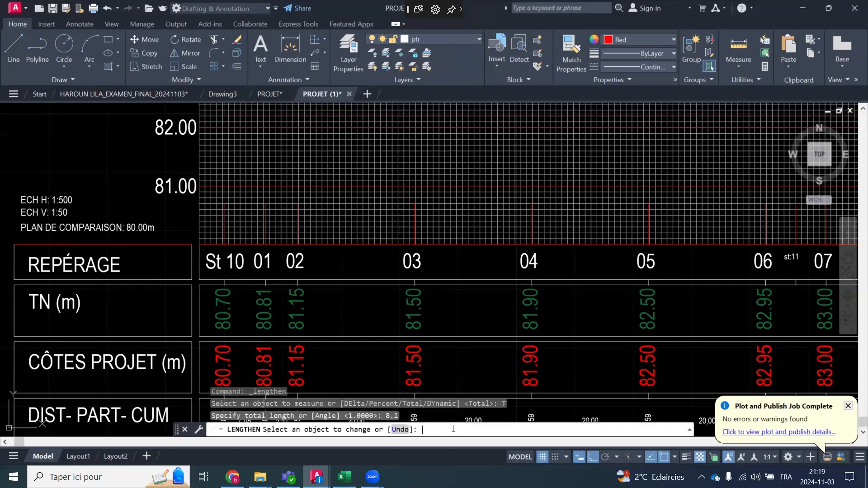
pyautogui.scroll(8, 302, 203)
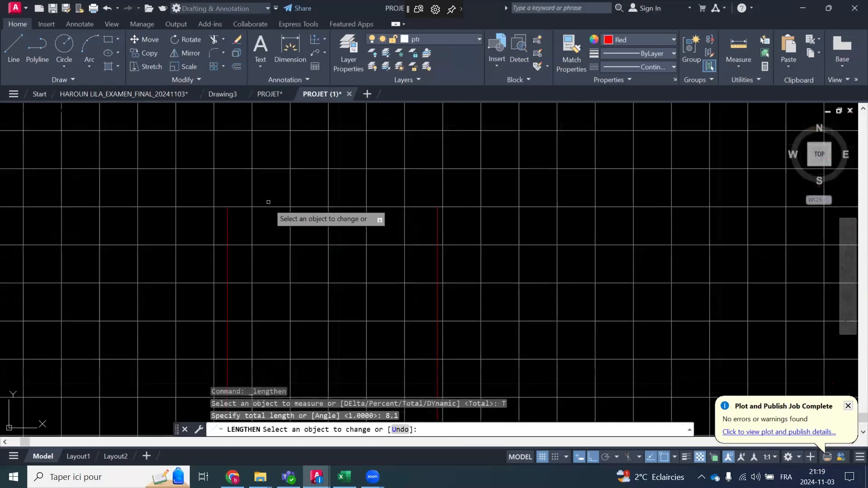
pyautogui.click(227, 218)
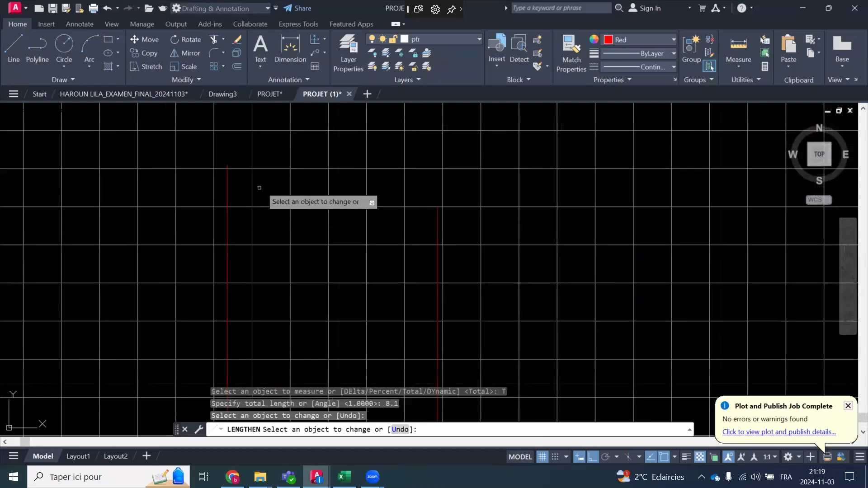
pyautogui.scroll(-2, 266, 198)
pyautogui.scroll(-3, 253, 180)
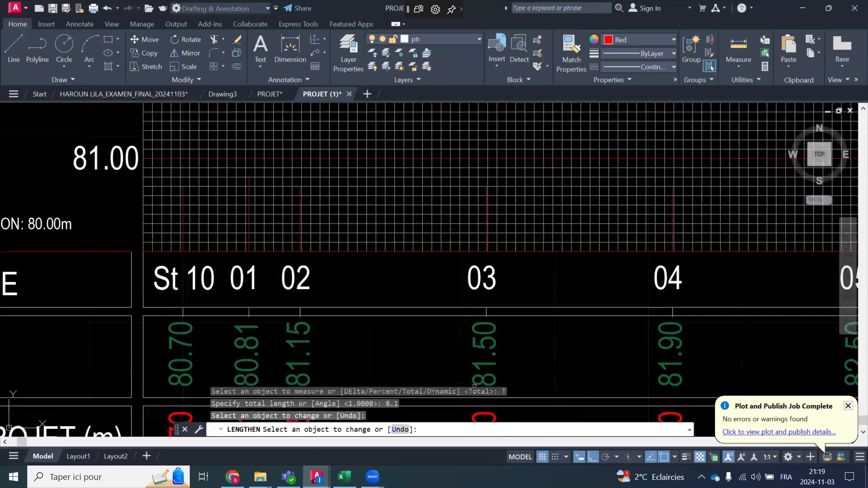
pyautogui.press('Return')
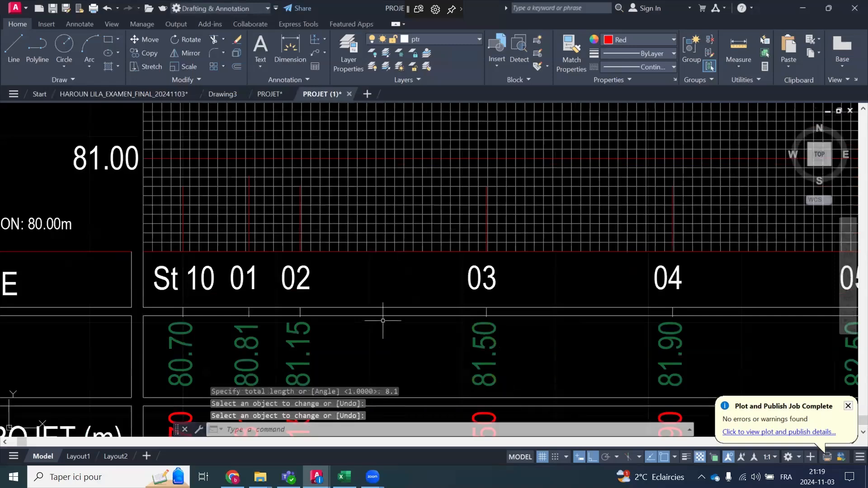
# Lengthen the red vertical line at station 02 upward to a total length of 11.5
pyautogui.press('Return')
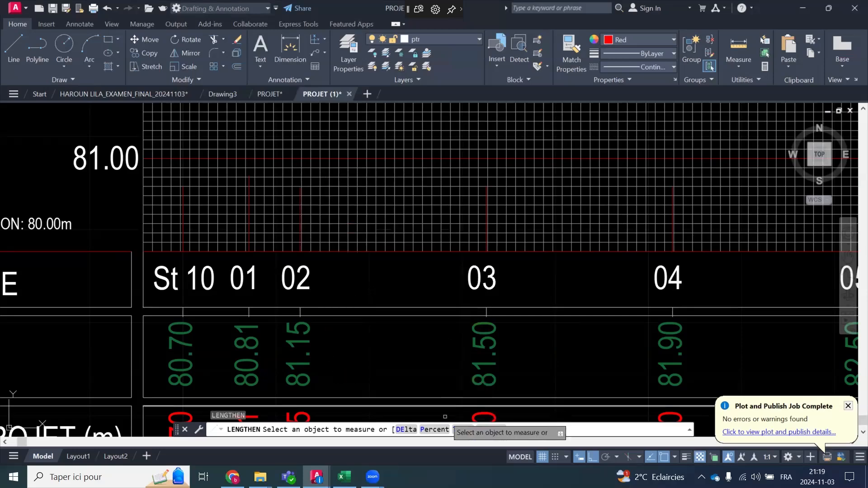
pyautogui.click(463, 430)
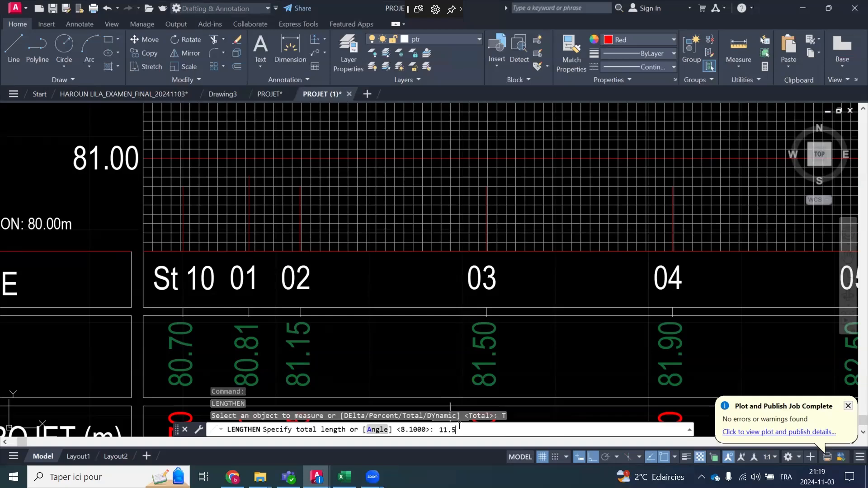
pyautogui.press('Return')
pyautogui.scroll(2, 290, 177)
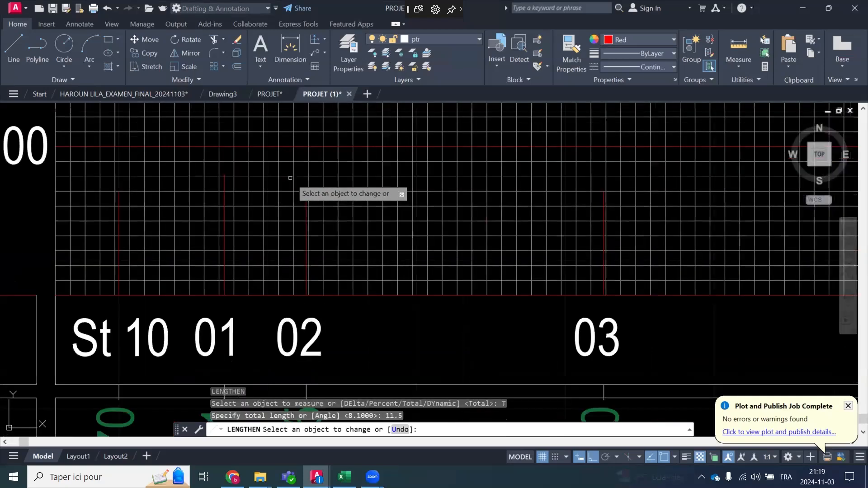
pyautogui.scroll(3, 306, 195)
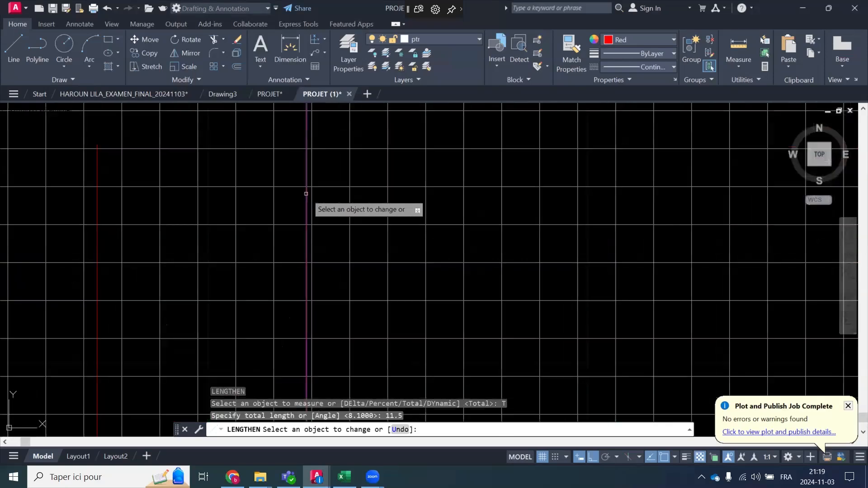
pyautogui.click(305, 195)
pyautogui.scroll(-3, 315, 292)
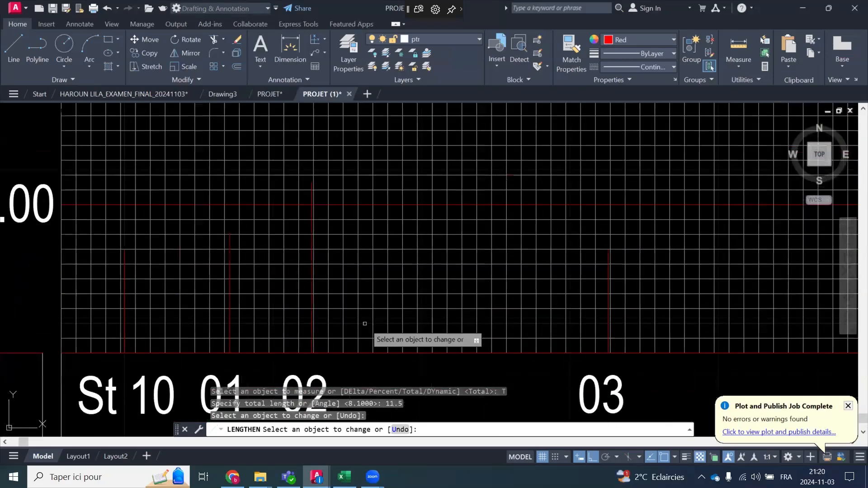
pyautogui.scroll(-2, 295, 230)
pyautogui.scroll(-2, 295, 230)
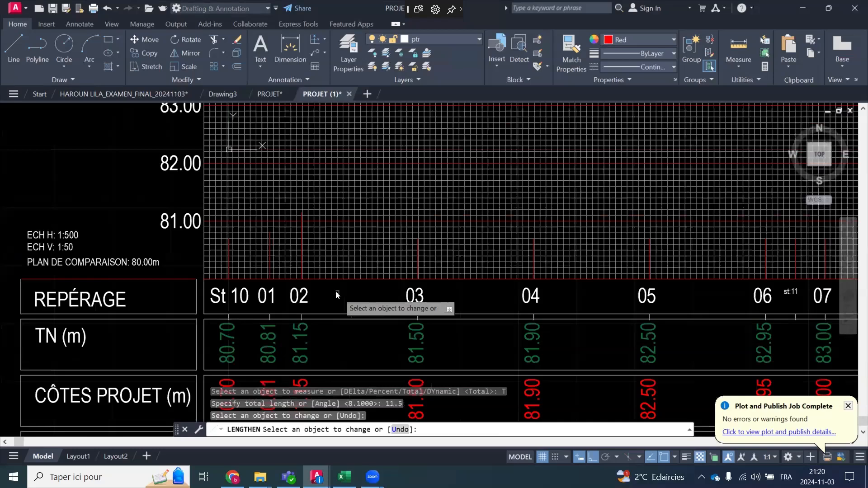
pyautogui.press('Return')
# Lengthen the red vertical line at station 03 upward to a total length of 15
pyautogui.scroll(2, 437, 346)
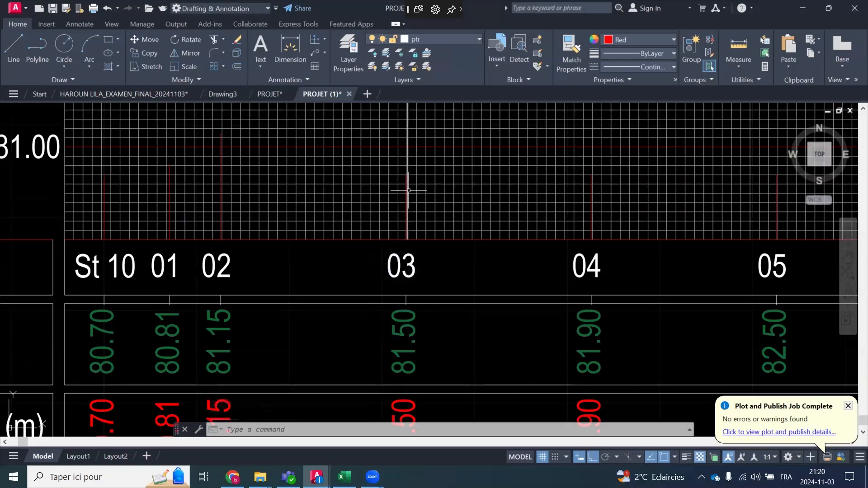
pyautogui.scroll(-2, 409, 190)
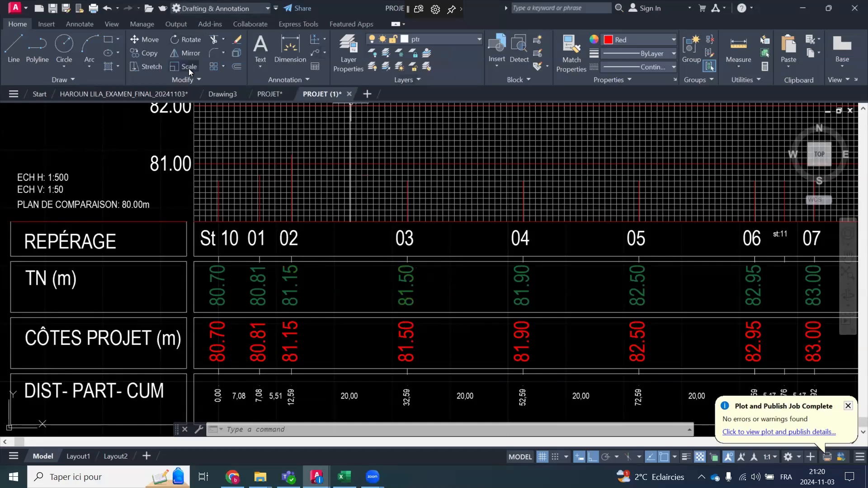
pyautogui.rightClick(461, 240)
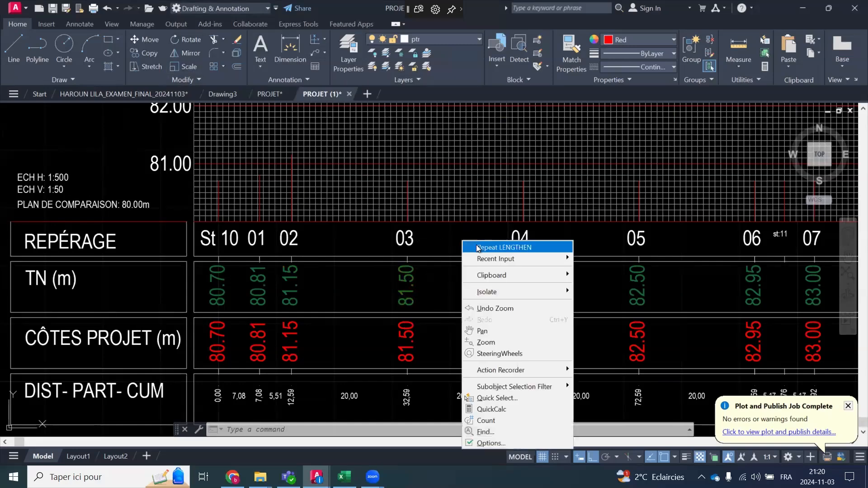
pyautogui.click(477, 248)
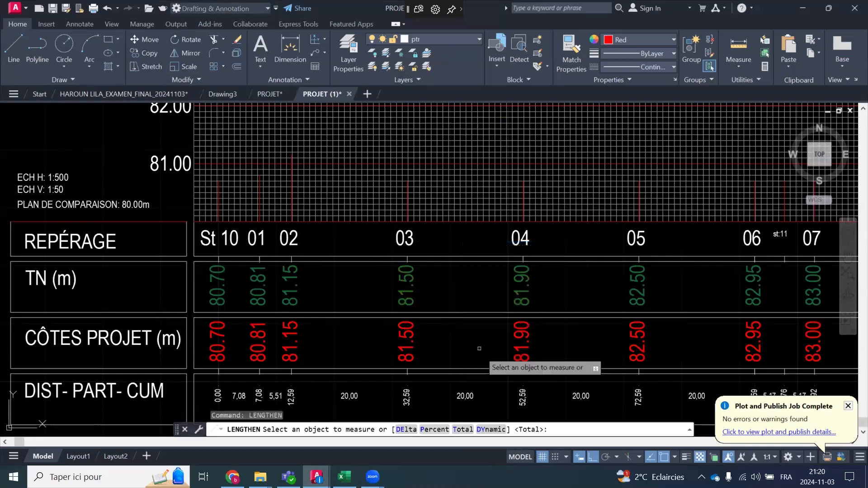
pyautogui.click(461, 429)
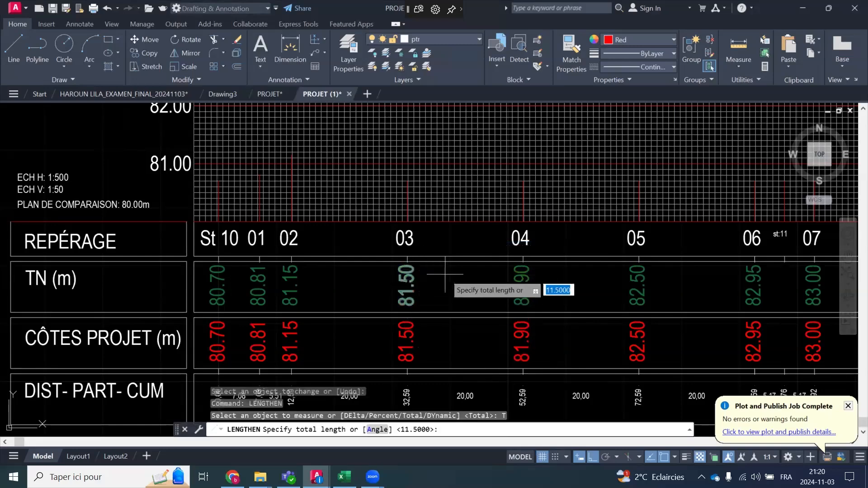
pyautogui.write('1')
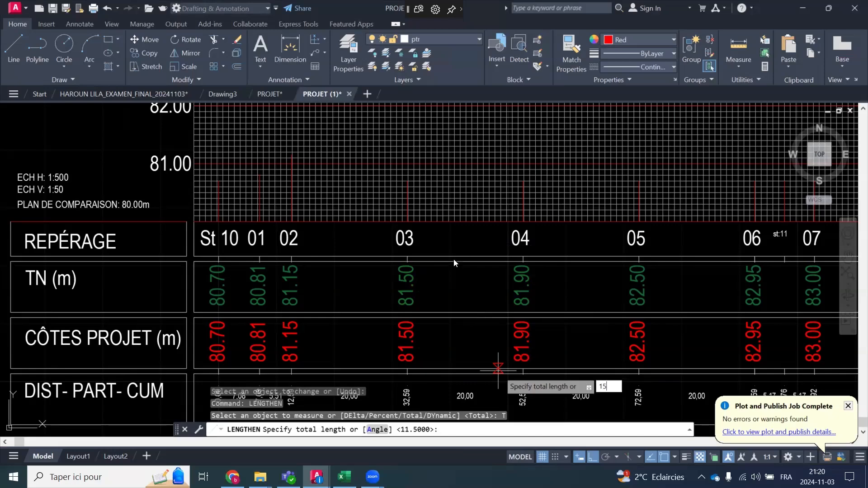
pyautogui.write('5')
pyautogui.press('Return')
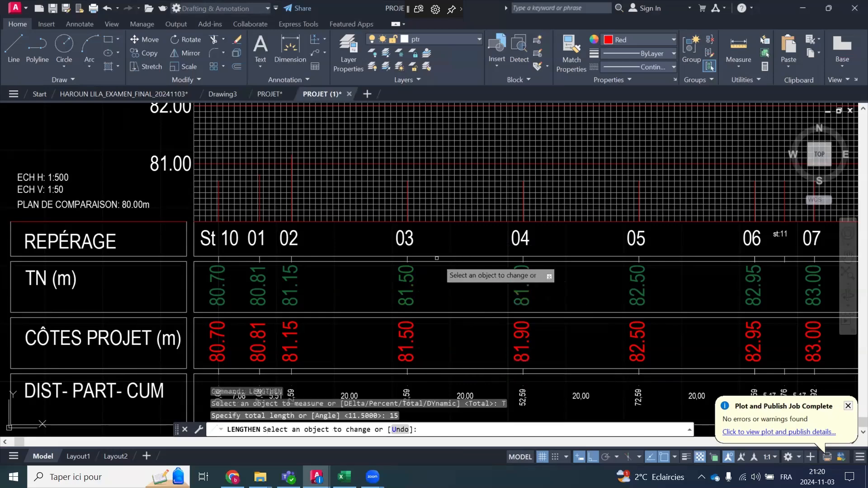
pyautogui.scroll(2, 425, 174)
pyautogui.scroll(8, 418, 176)
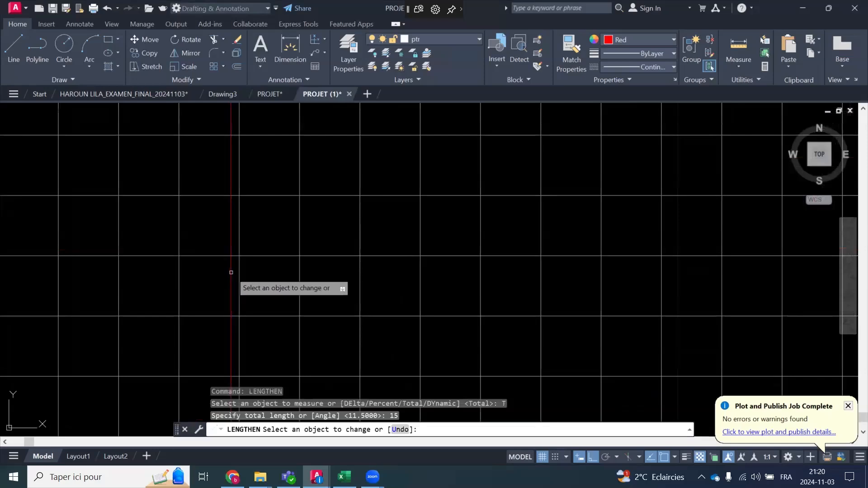
pyautogui.scroll(-5, 300, 303)
pyautogui.scroll(-4, 339, 316)
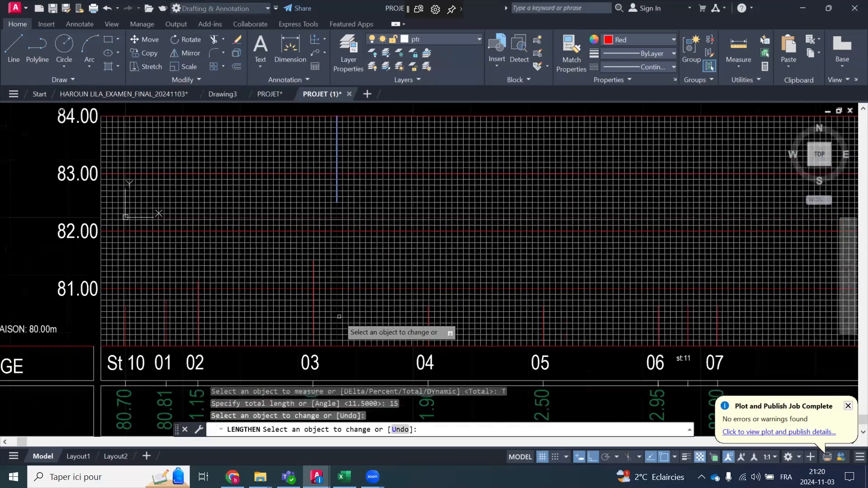
pyautogui.press('Escape')
pyautogui.scroll(-4, 385, 324)
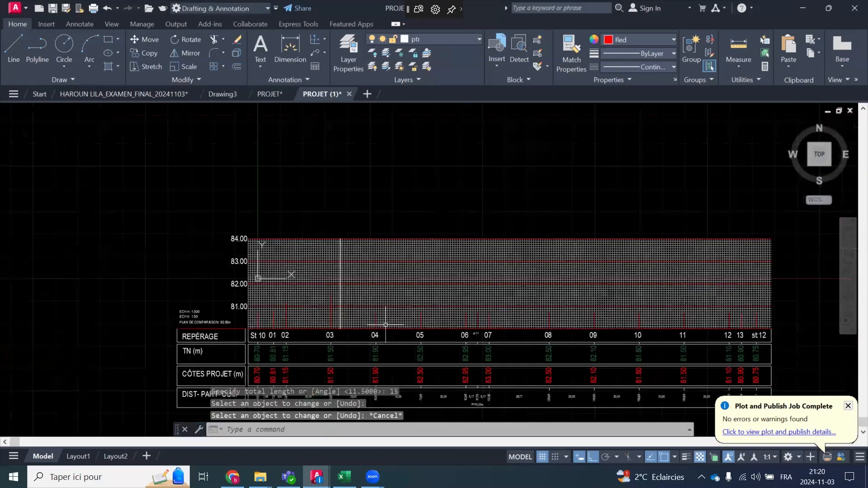
# Set the current object color to the dark green 19,103,52 for drawing the ground line
pyautogui.scroll(2, 385, 325)
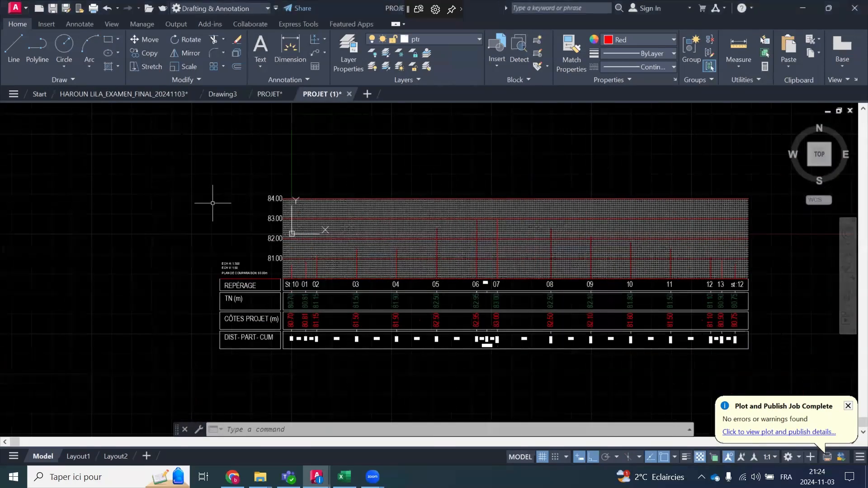
pyautogui.scroll(2, 426, 336)
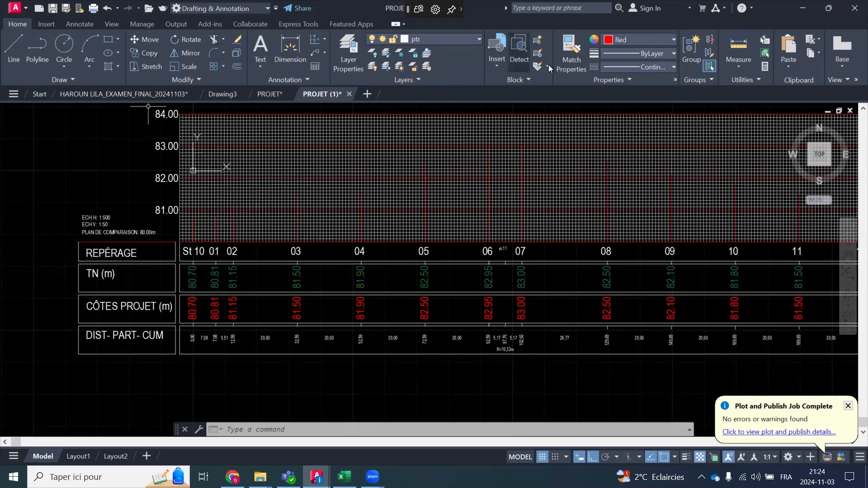
pyautogui.click(623, 39)
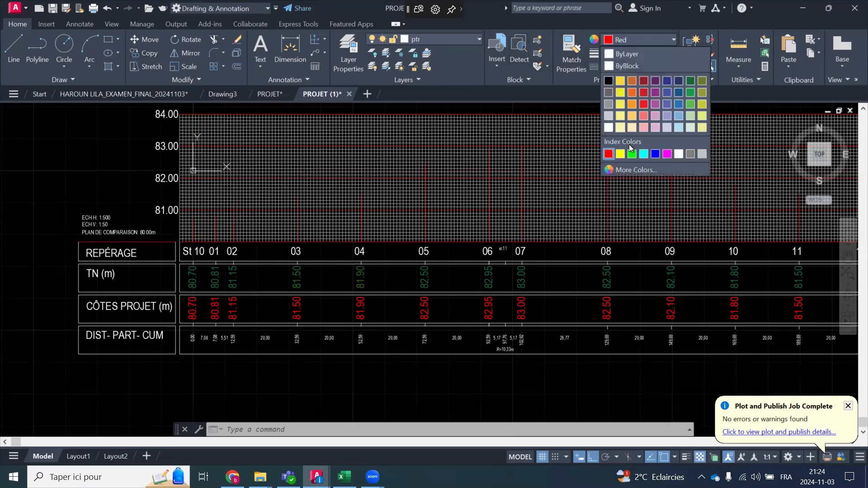
pyautogui.click(692, 81)
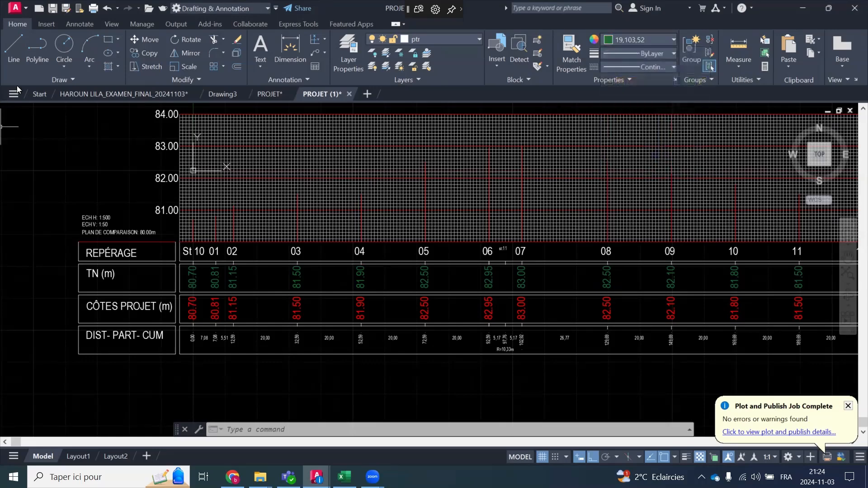
# Start a fit-point spline at the upper end of the red line at St 10 and turn Ortho mode off
pyautogui.click(67, 82)
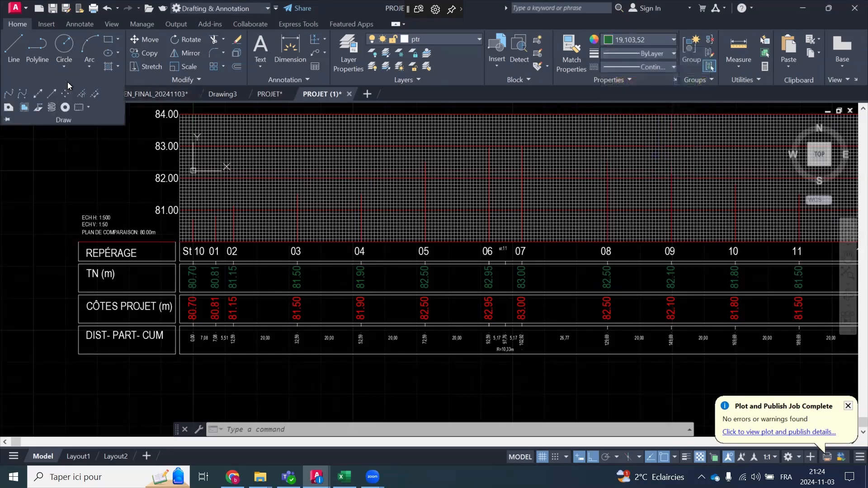
pyautogui.click(8, 96)
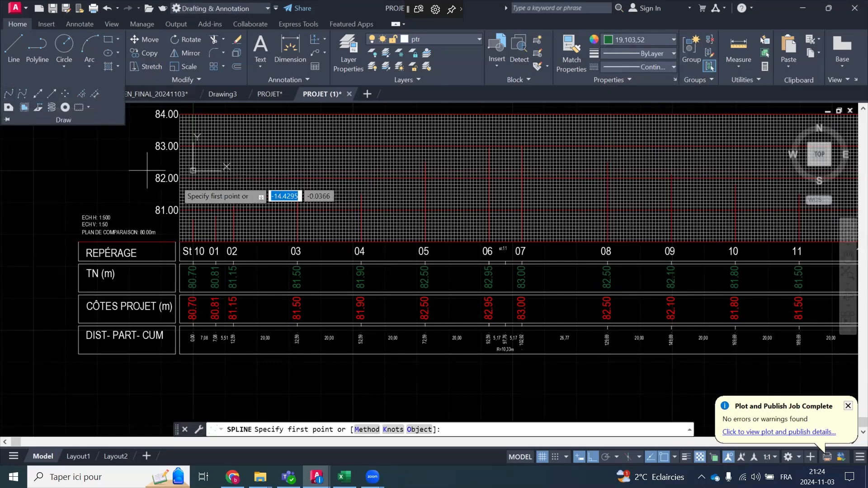
pyautogui.scroll(2, 194, 221)
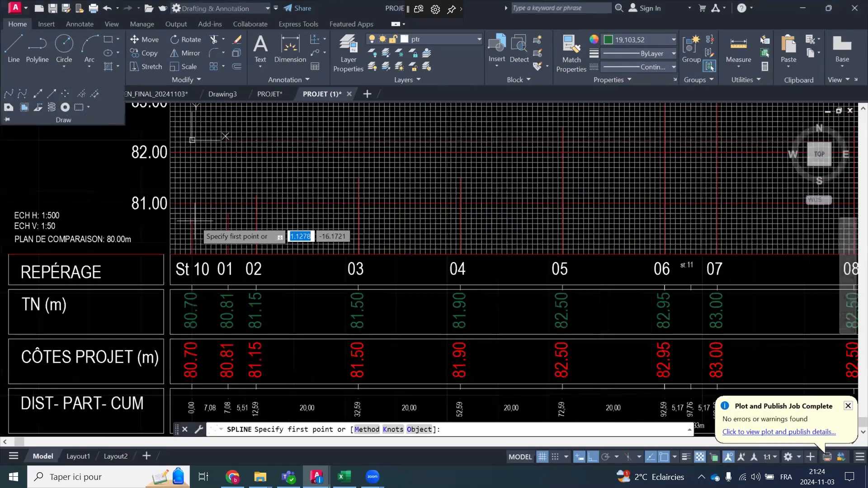
pyautogui.scroll(10, 194, 221)
pyautogui.click(145, 228)
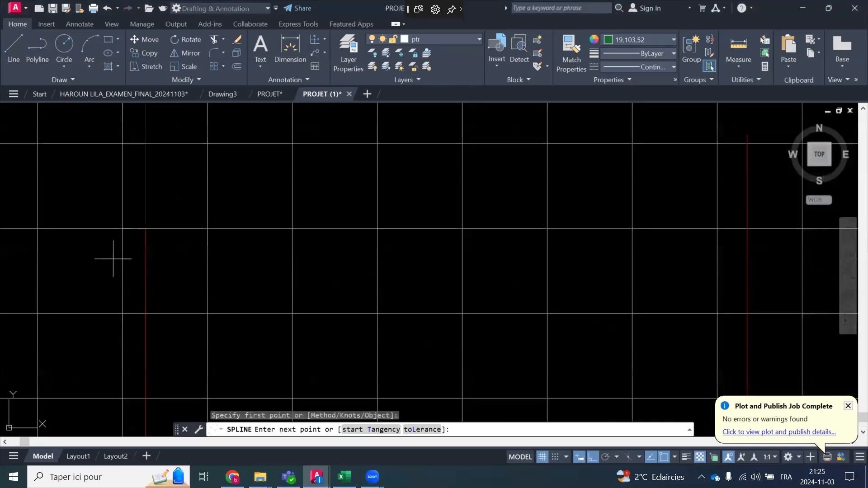
pyautogui.scroll(-6, 116, 252)
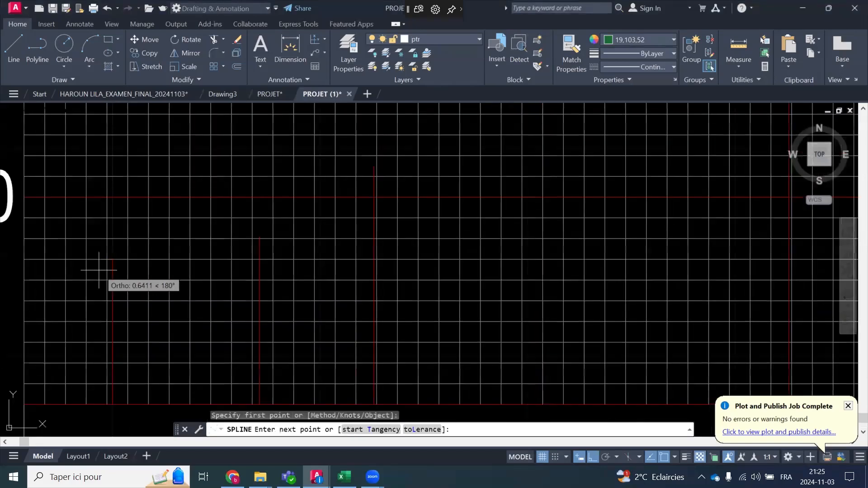
pyautogui.click(592, 457)
# Continue the spline through the upper ends of the red lines at stations 01 and 02
pyautogui.scroll(4, 245, 244)
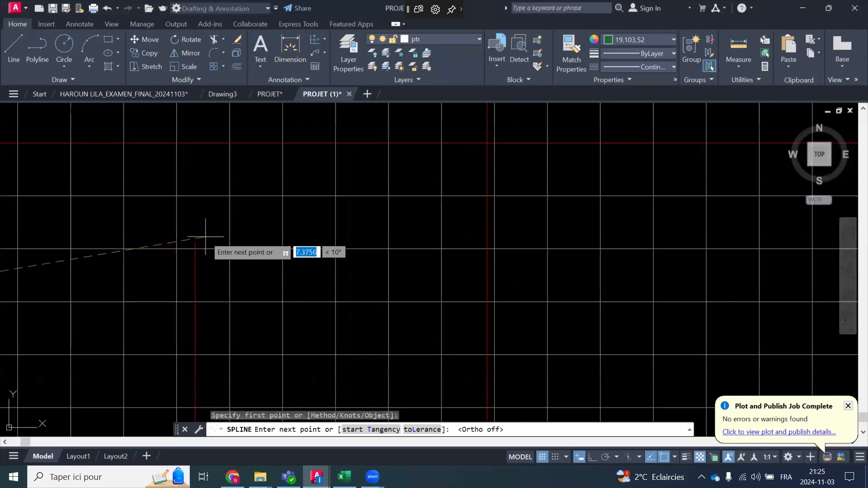
pyautogui.scroll(2, 199, 246)
pyautogui.click(188, 248)
pyautogui.scroll(-3, 174, 334)
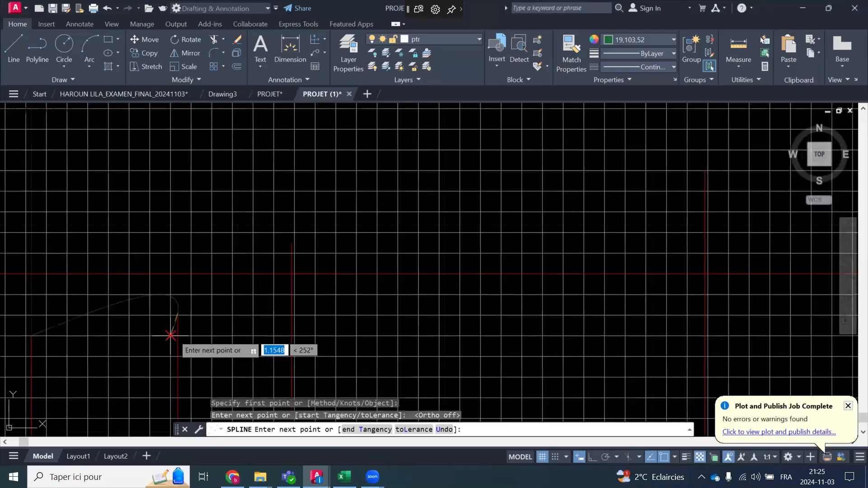
pyautogui.scroll(-2, 203, 286)
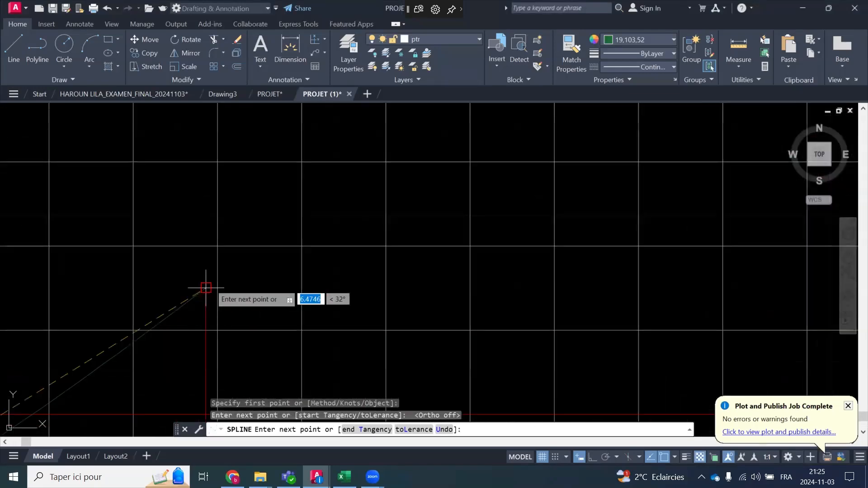
pyautogui.click(204, 289)
pyautogui.scroll(3, 201, 303)
pyautogui.scroll(-2, 254, 279)
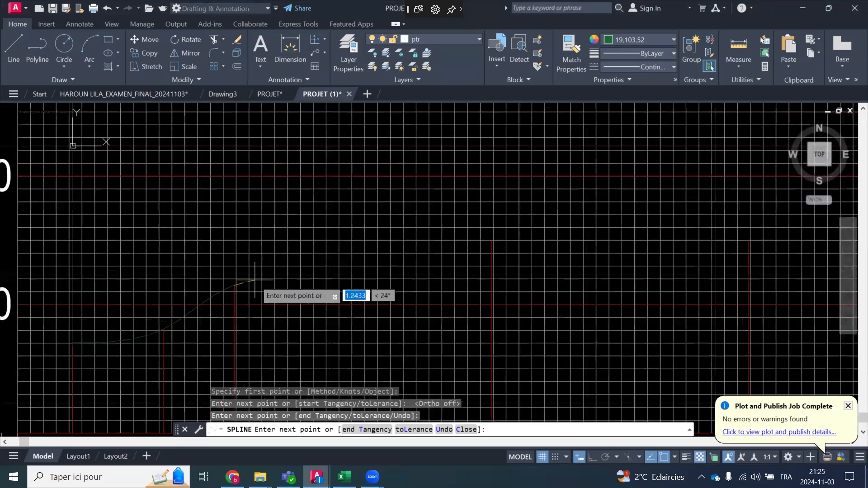
# Continue the spline through the upper ends of the red lines at stations 03 and 04
pyautogui.scroll(3, 255, 279)
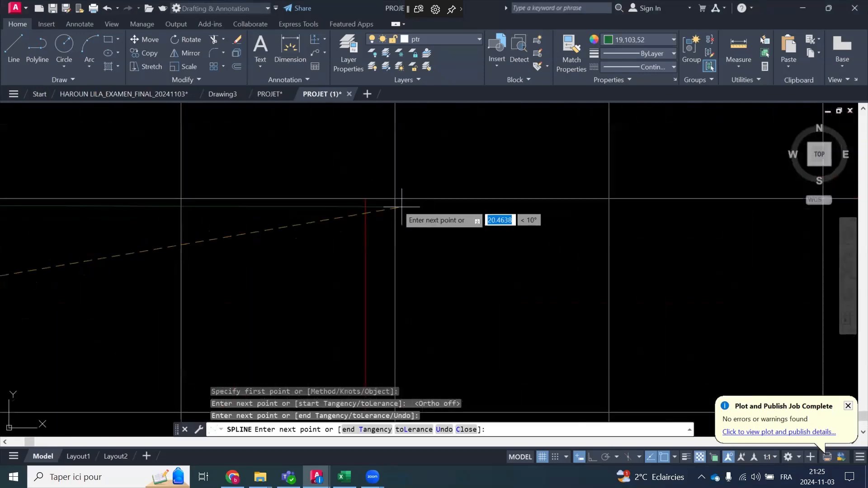
pyautogui.click(365, 197)
pyautogui.scroll(-3, 240, 226)
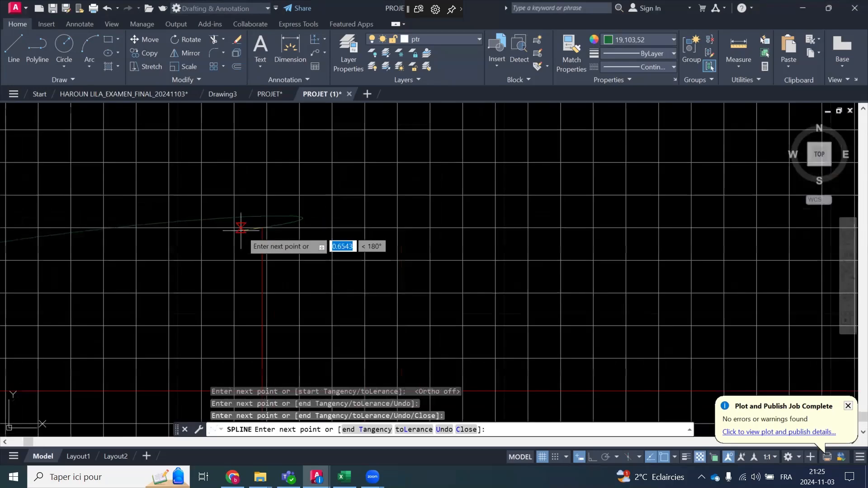
pyautogui.scroll(-2, 425, 203)
pyautogui.scroll(2, 623, 218)
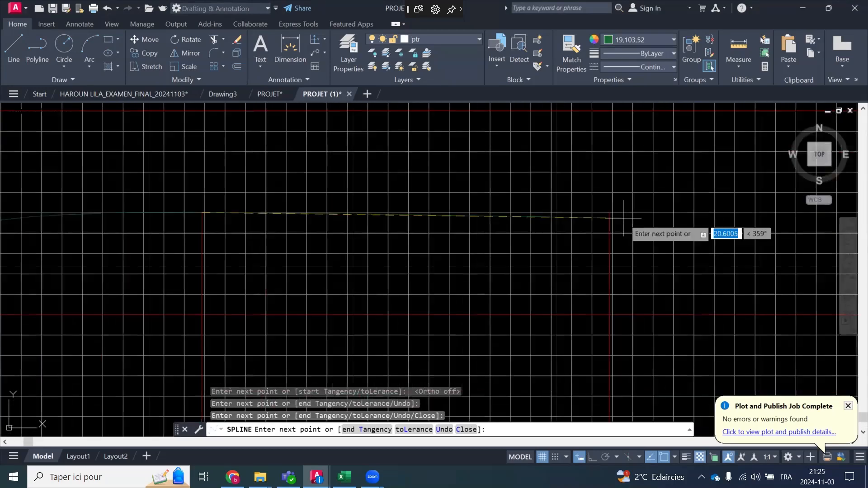
pyautogui.scroll(3, 623, 218)
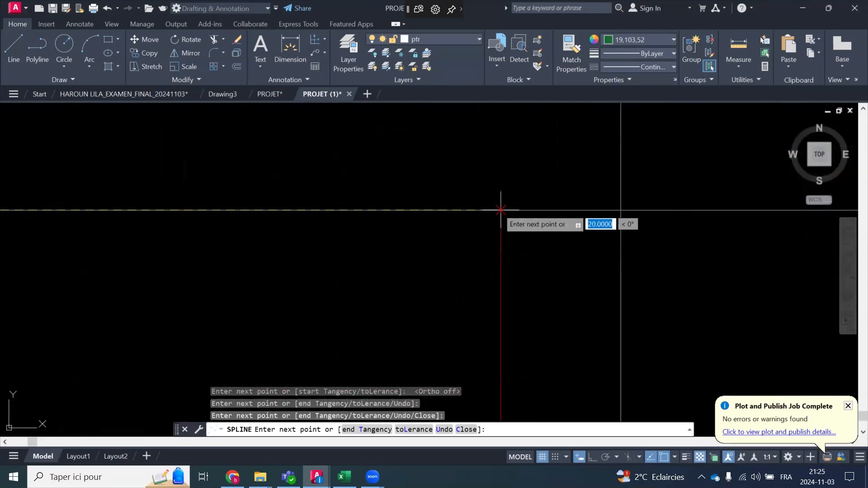
pyautogui.scroll(-3, 323, 188)
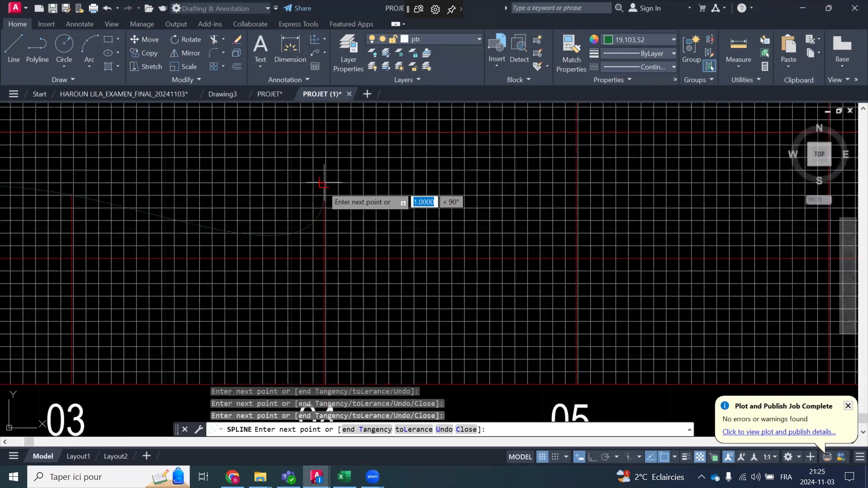
# Add the upper end of the red line at station 05 as the next spline point
pyautogui.scroll(-3, 371, 233)
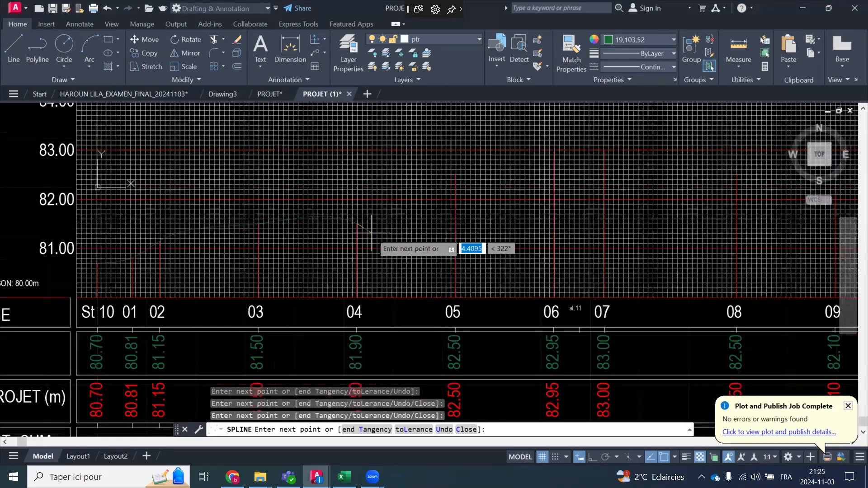
pyautogui.scroll(3, 371, 232)
pyautogui.scroll(5, 458, 165)
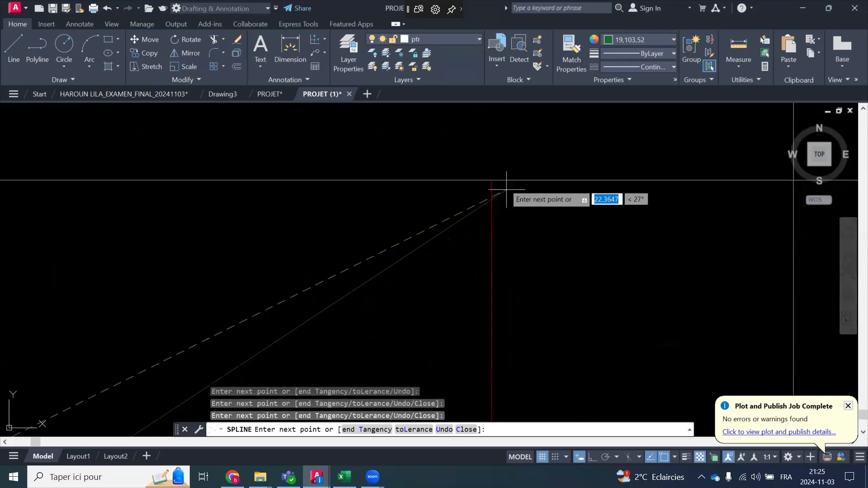
pyautogui.click(491, 180)
pyautogui.scroll(-4, 393, 229)
pyautogui.scroll(-4, 386, 238)
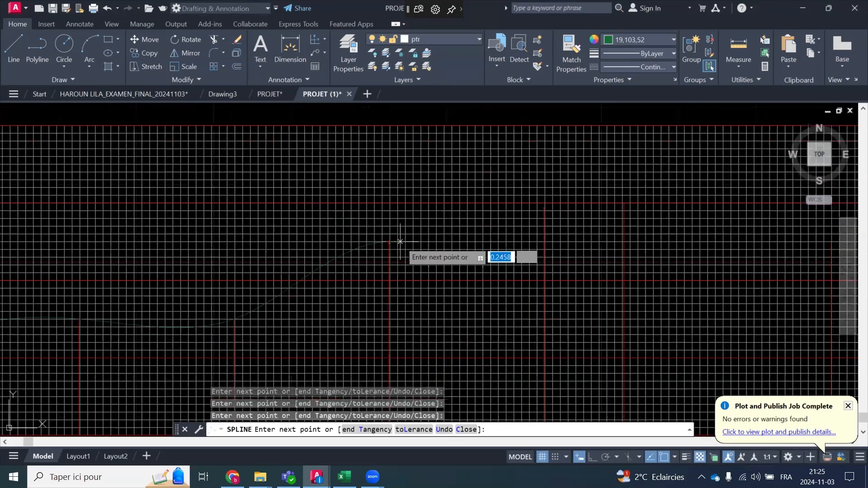
# Continue the spline through the upper ends of the red lines at stations 06 and 07
pyautogui.scroll(-2, 562, 290)
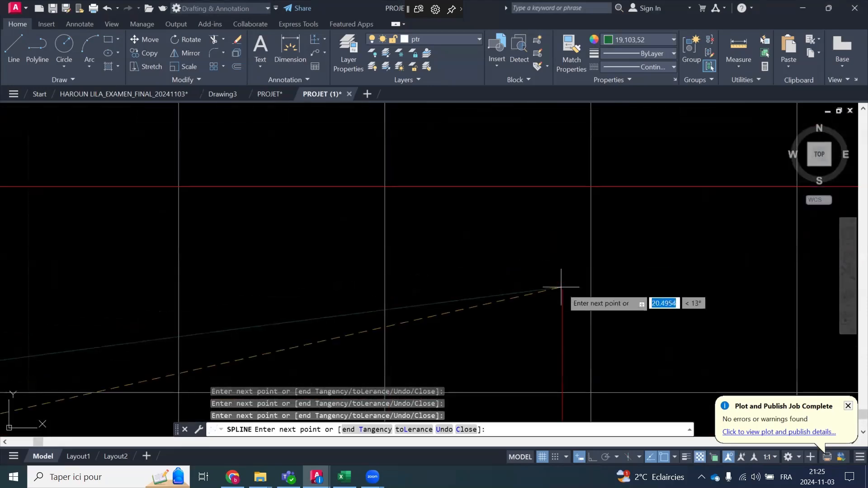
pyautogui.scroll(5, 413, 252)
pyautogui.scroll(-4, 411, 246)
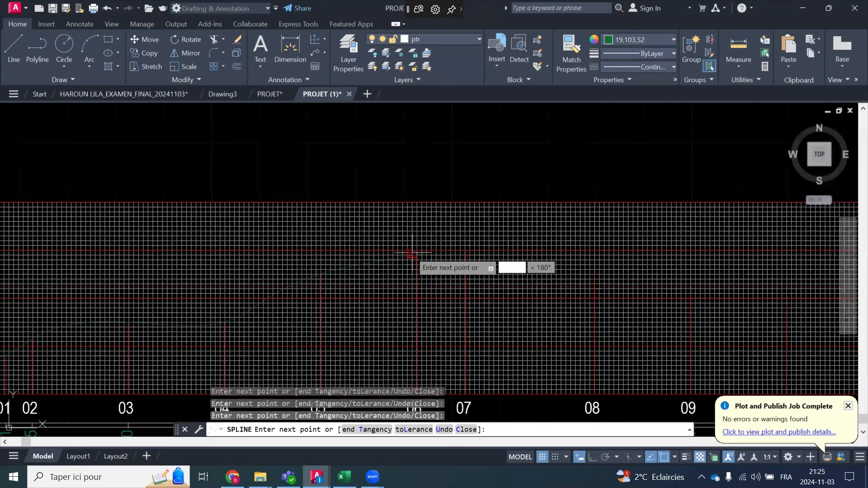
pyautogui.scroll(4, 412, 253)
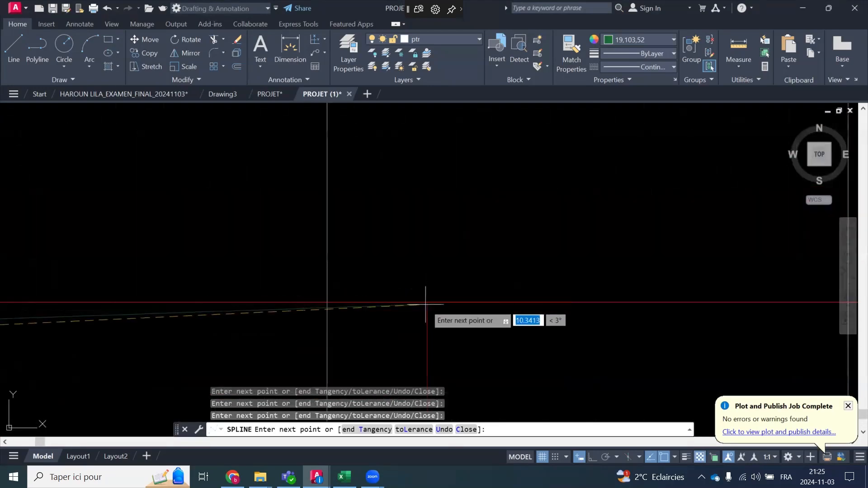
pyautogui.click(427, 302)
pyautogui.scroll(-3, 352, 225)
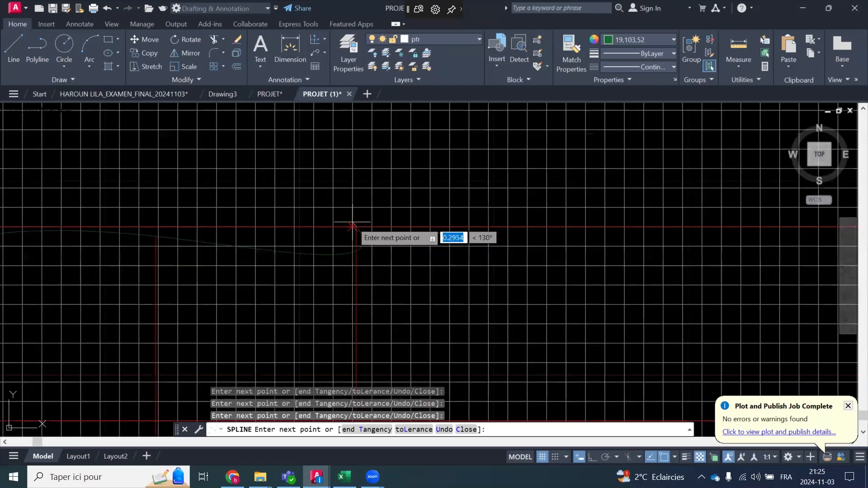
# Continue the spline through the upper ends of the red lines at stations 08 and 09
pyautogui.scroll(-2, 352, 224)
pyautogui.scroll(4, 402, 247)
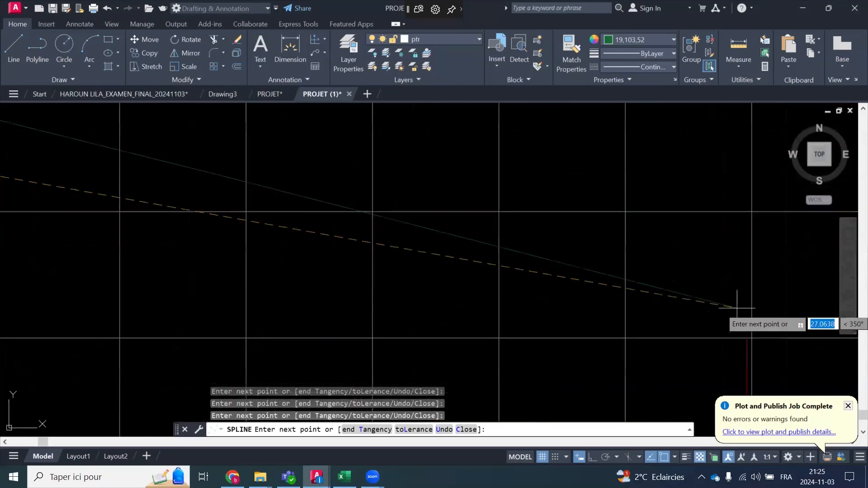
pyautogui.scroll(-3, 510, 281)
pyautogui.scroll(-2, 457, 248)
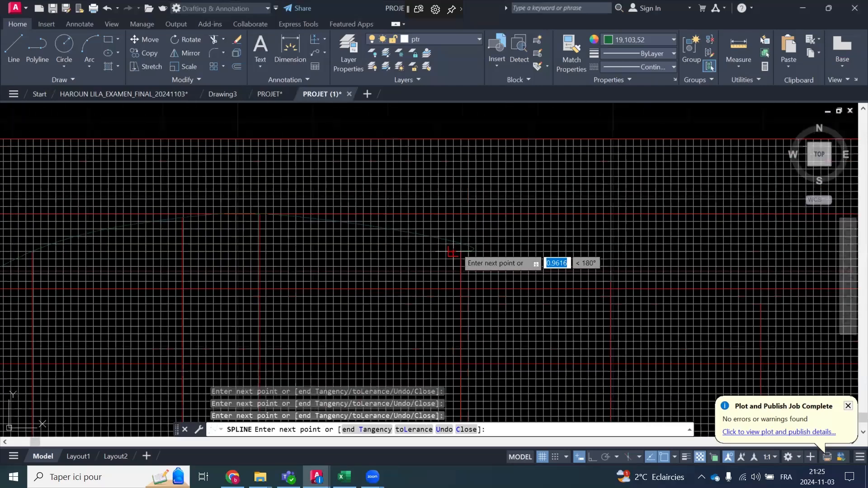
pyautogui.scroll(3, 452, 252)
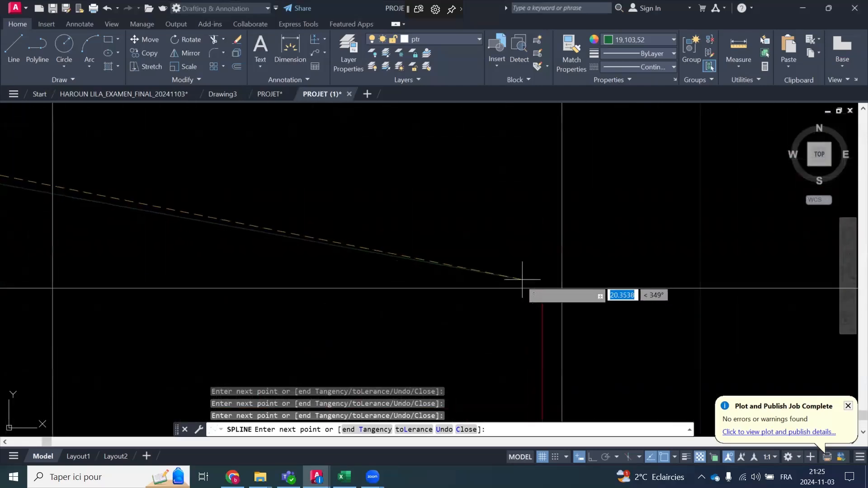
pyautogui.scroll(-3, 465, 247)
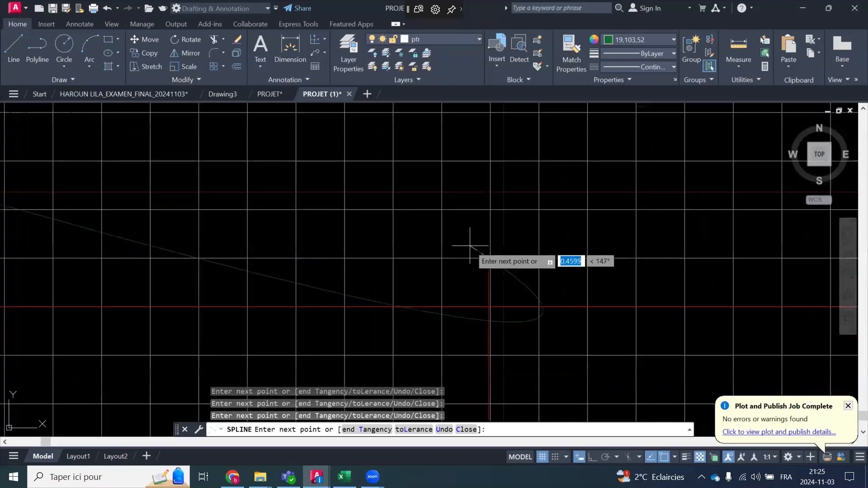
# Continue the spline through the upper ends of the red lines at stations 10 and 11
pyautogui.scroll(-2, 468, 248)
pyautogui.scroll(2, 656, 277)
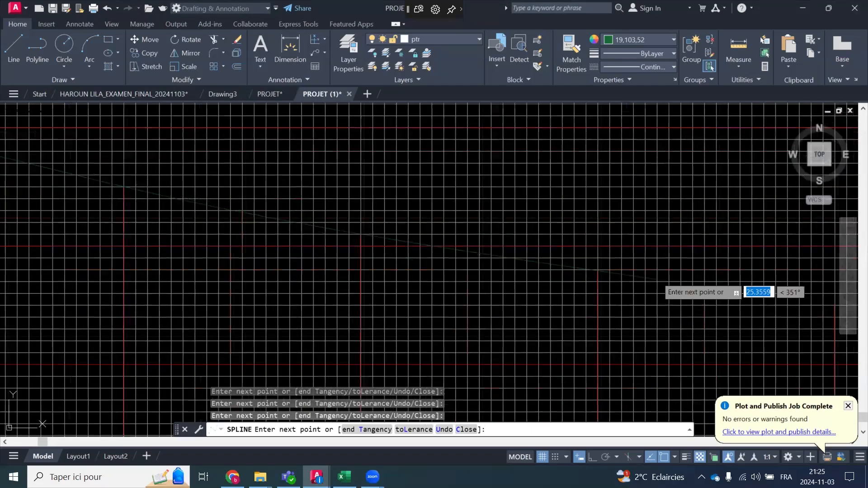
pyautogui.scroll(2, 655, 275)
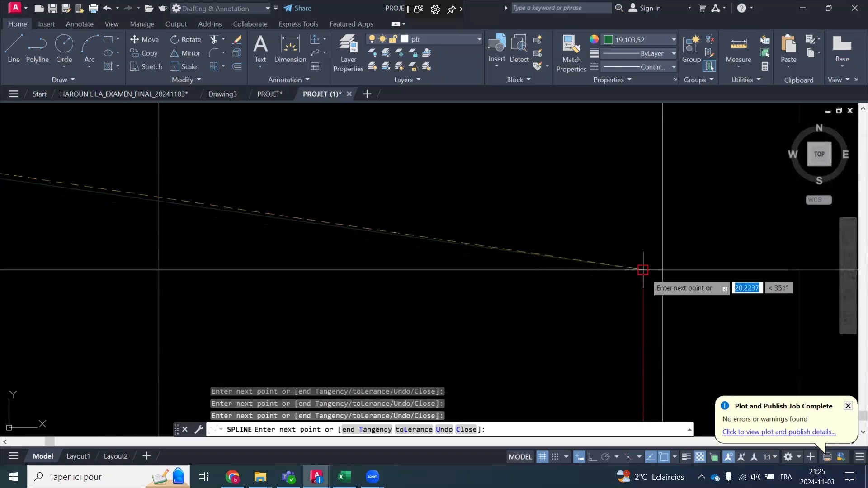
pyautogui.scroll(-3, 430, 222)
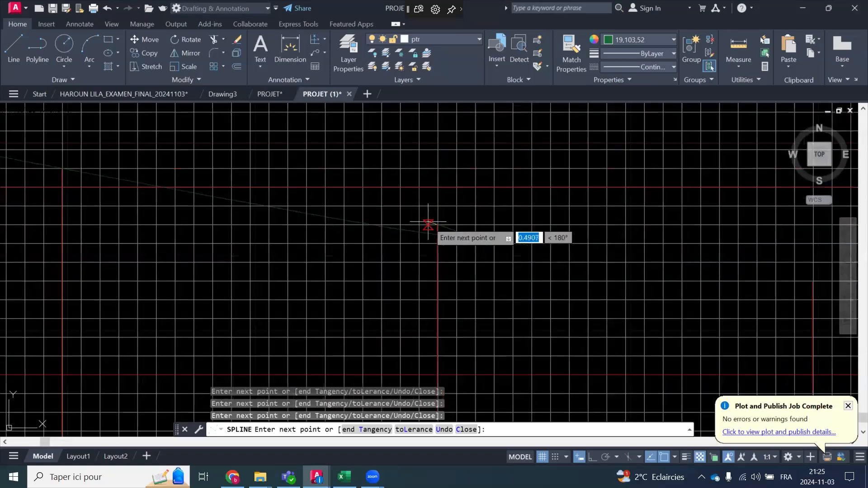
pyautogui.scroll(-3, 429, 225)
pyautogui.scroll(3, 425, 223)
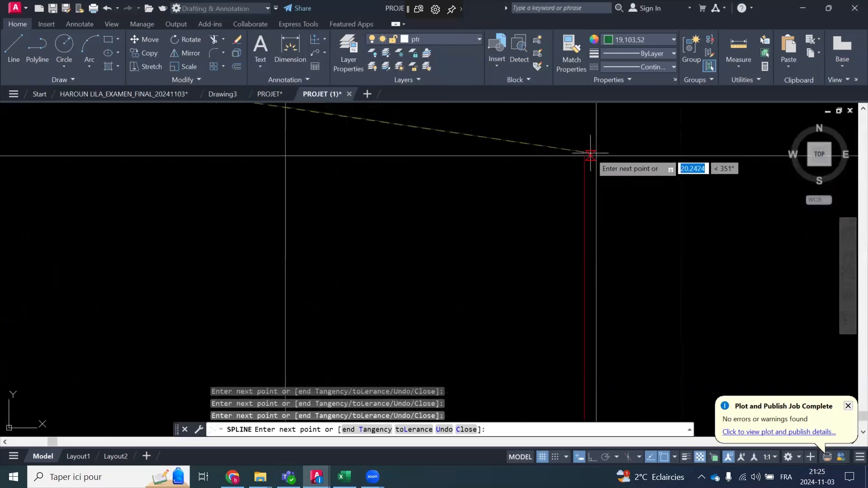
pyautogui.click(581, 151)
# Continue the spline through the upper ends of the red lines at stations 12 and 13
pyautogui.scroll(-3, 402, 193)
pyautogui.scroll(-3, 303, 188)
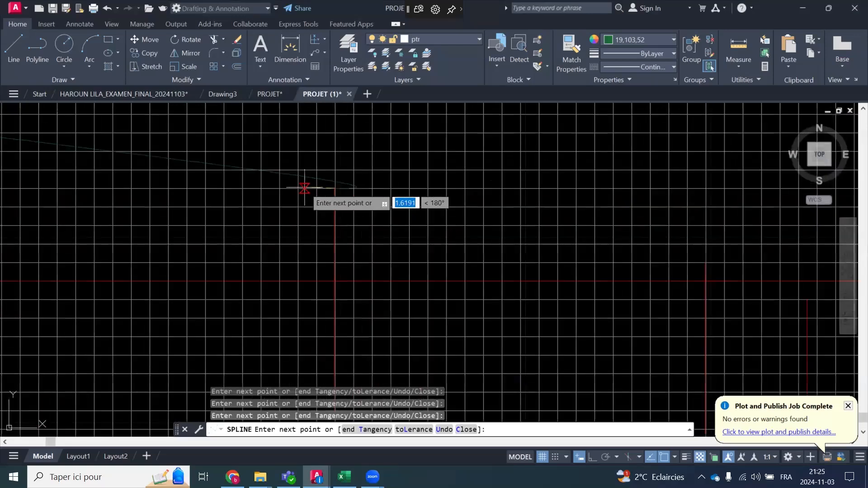
pyautogui.scroll(6, 717, 260)
pyautogui.scroll(3, 584, 287)
pyautogui.scroll(1, 603, 258)
pyautogui.scroll(-3, 407, 223)
pyautogui.scroll(3, 692, 290)
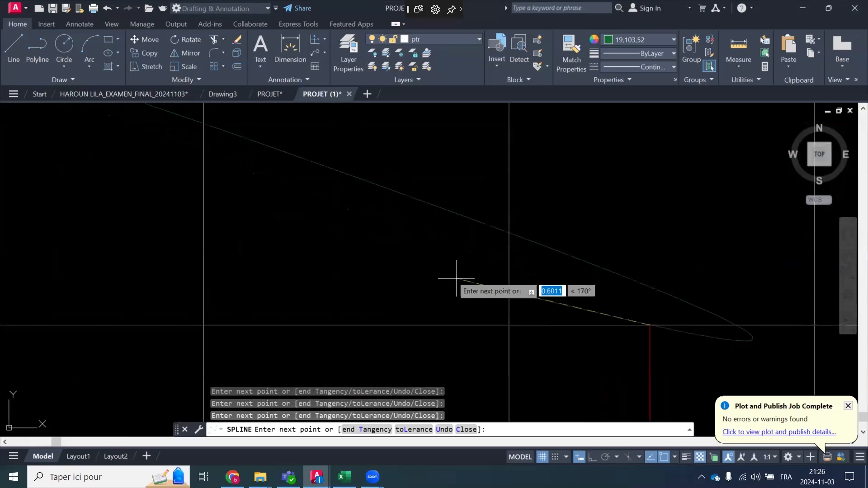
# Add the upper end of the red line at st:12 as the last point and finish the spline
pyautogui.scroll(-5, 397, 240)
pyautogui.scroll(4, 492, 272)
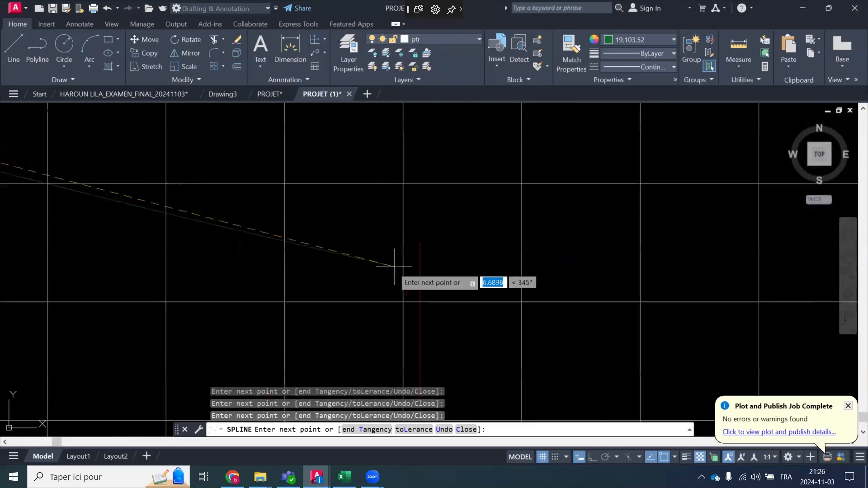
pyautogui.rightClick(500, 178)
pyautogui.click(514, 186)
# Straighten the hooked end of the spline by stretching its end grip away and back onto the top of the st:12 red line
pyautogui.scroll(-5, 553, 270)
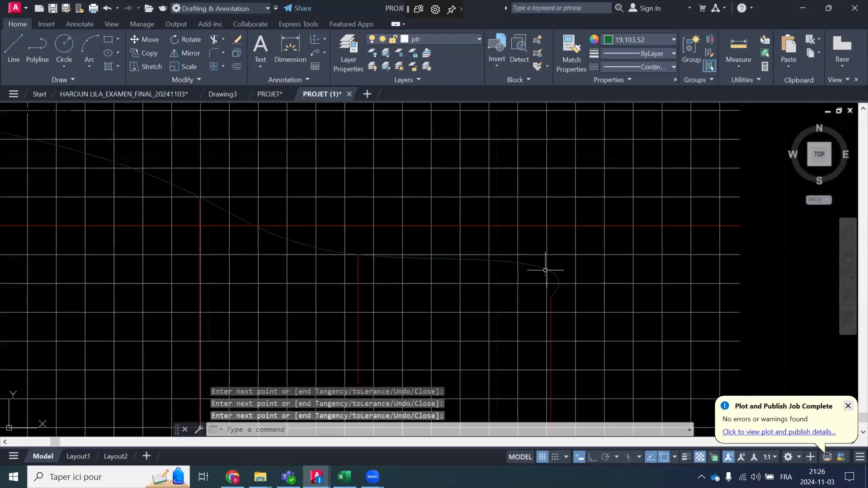
pyautogui.scroll(3, 546, 270)
pyautogui.click(509, 266)
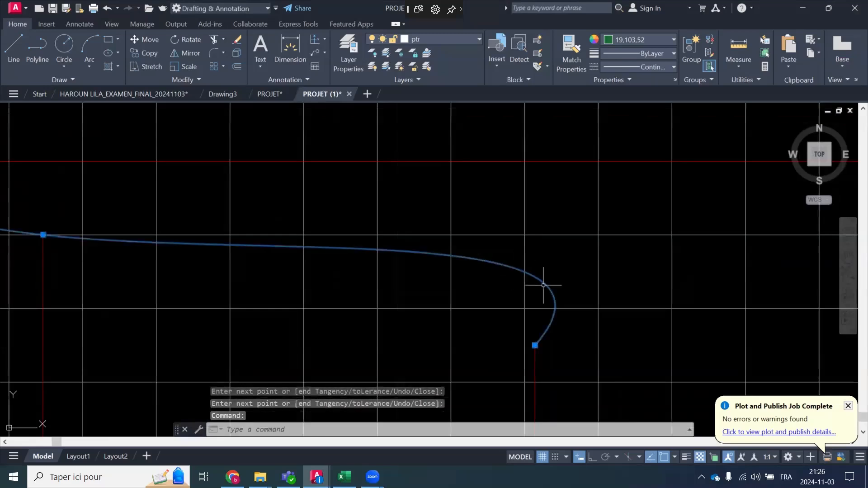
pyautogui.click(535, 346)
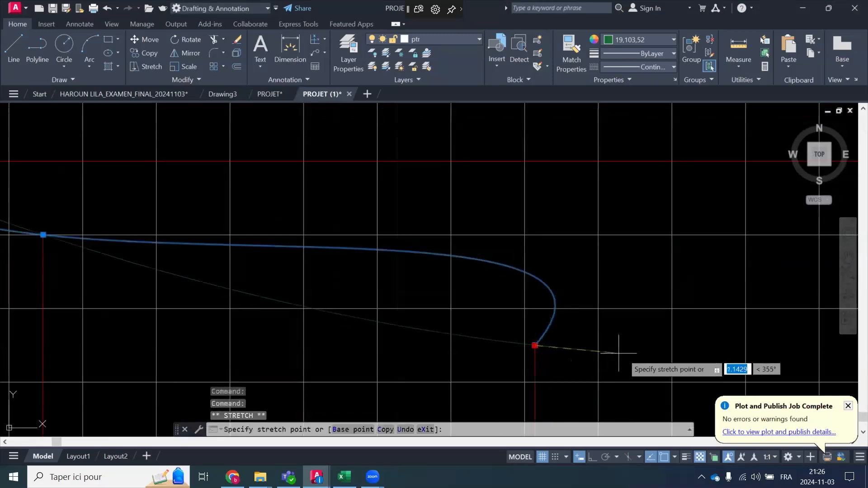
pyautogui.click(642, 354)
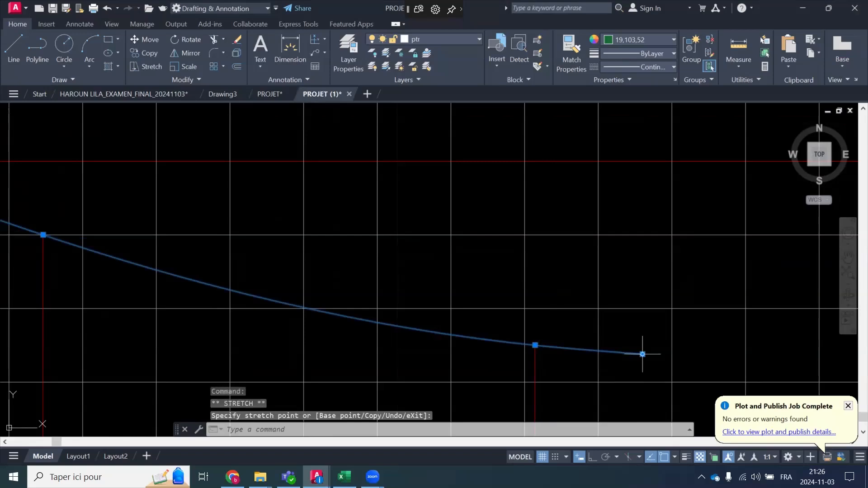
pyautogui.click(642, 354)
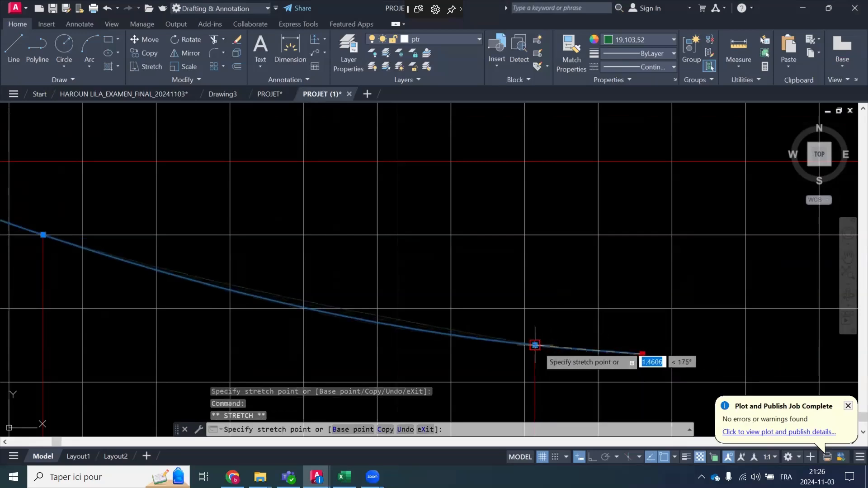
pyautogui.click(535, 345)
pyautogui.scroll(-4, 601, 318)
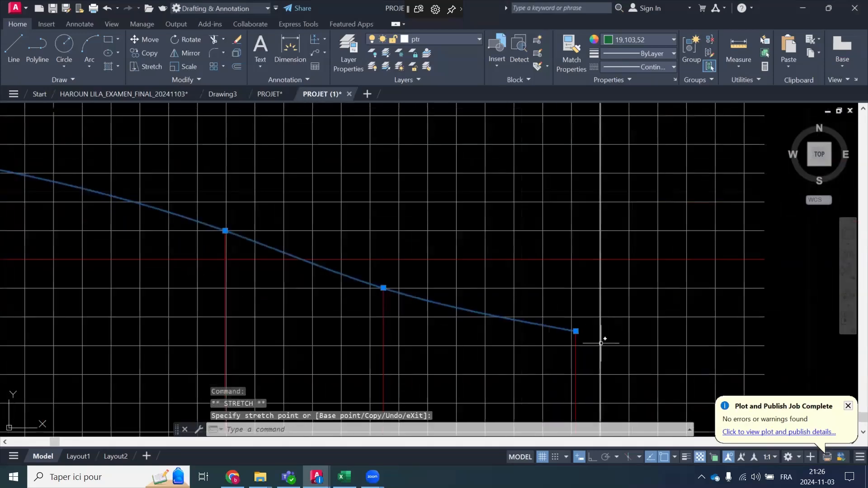
pyautogui.press('Escape')
# Erase the grey vertical grid lines at the st:12 end of the profile together with the uppermost grey horizontal lines just below 84.00
pyautogui.scroll(-3, 588, 287)
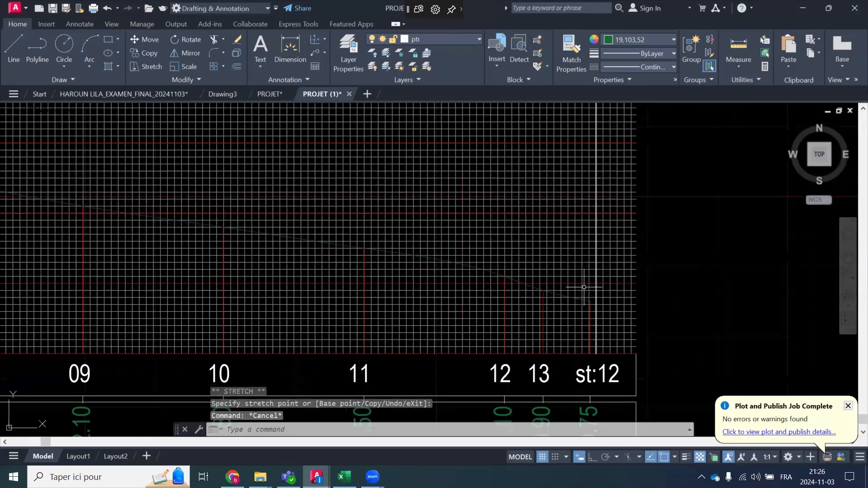
pyautogui.scroll(-5, 540, 305)
pyautogui.scroll(4, 248, 268)
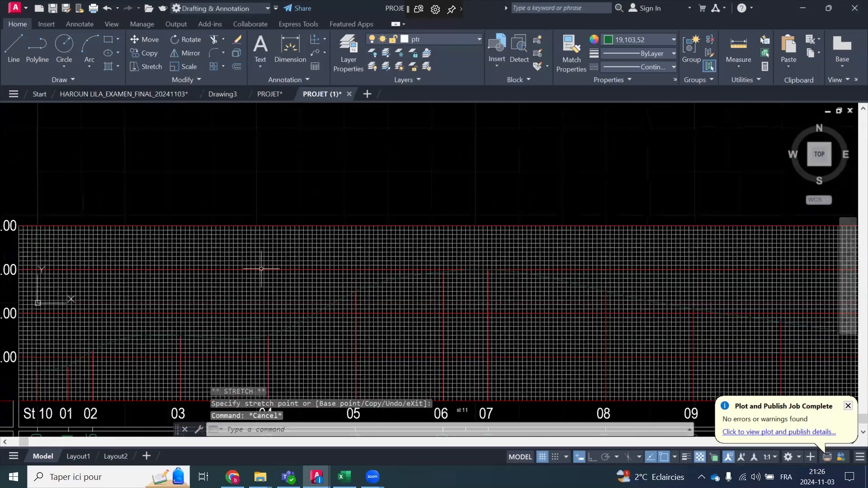
pyautogui.scroll(-4, 261, 269)
pyautogui.scroll(4, 583, 287)
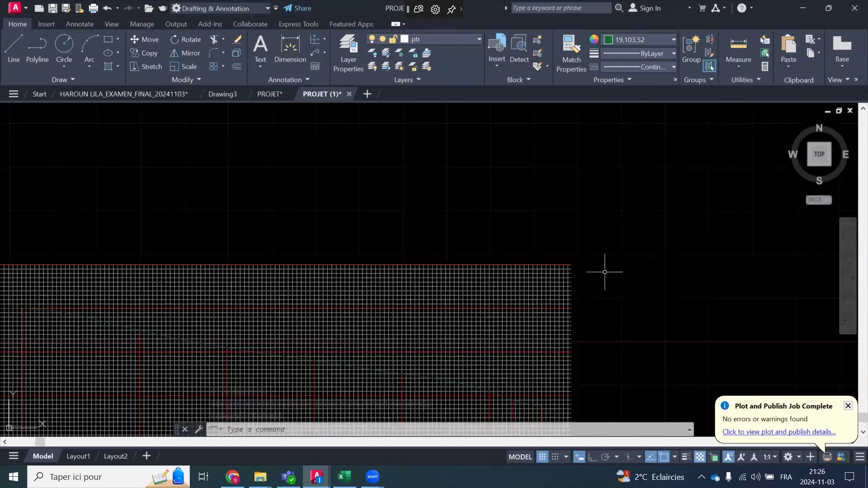
pyautogui.scroll(-4, 604, 272)
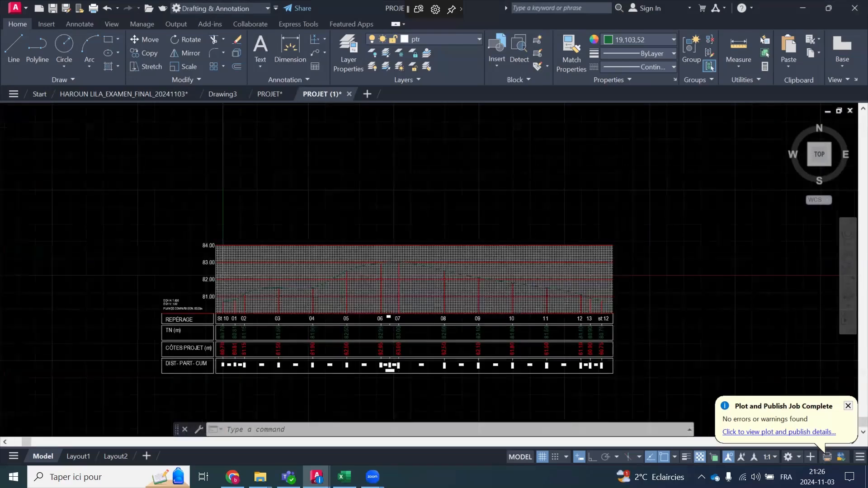
pyautogui.scroll(2, 621, 255)
pyautogui.scroll(2, 621, 254)
pyautogui.click(625, 233)
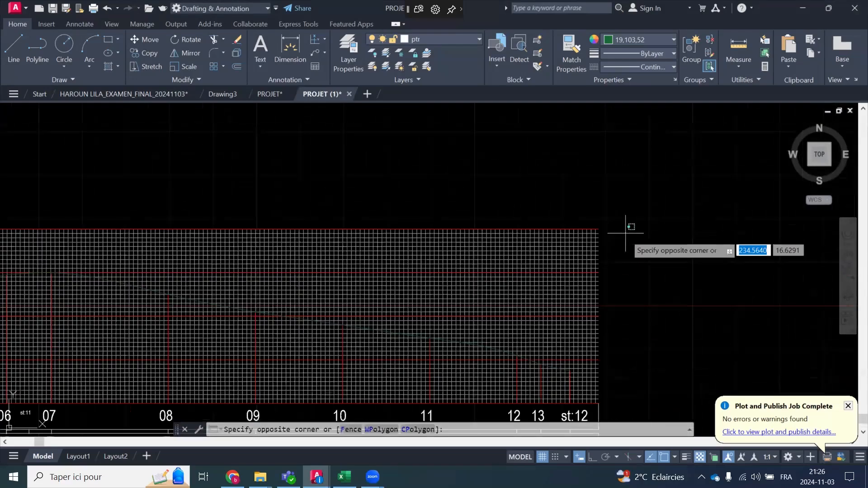
pyautogui.scroll(8, 606, 230)
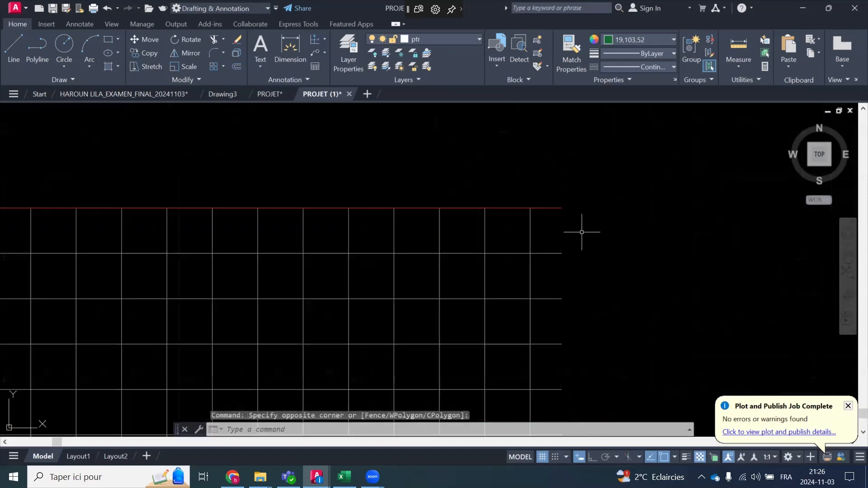
pyautogui.scroll(-8, 564, 231)
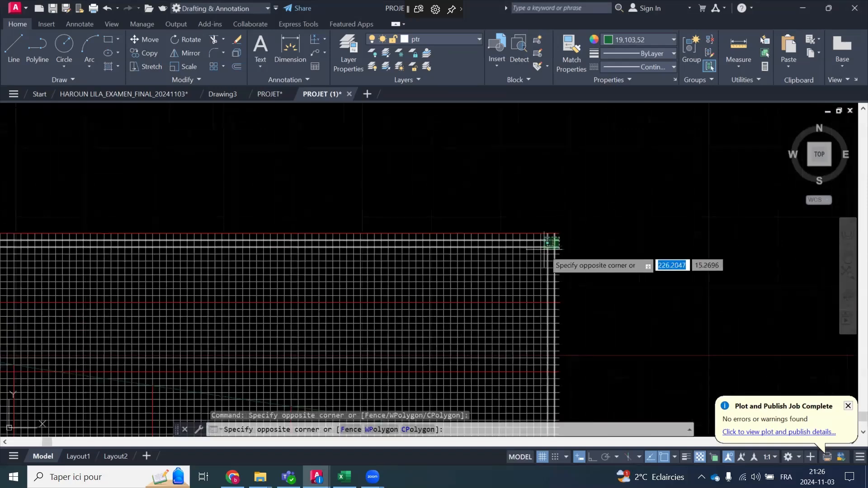
pyautogui.click(375, 271)
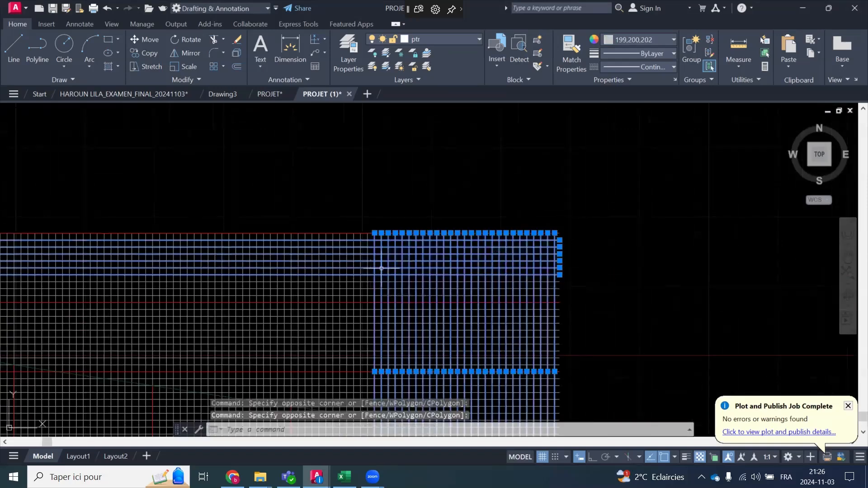
pyautogui.press('Delete')
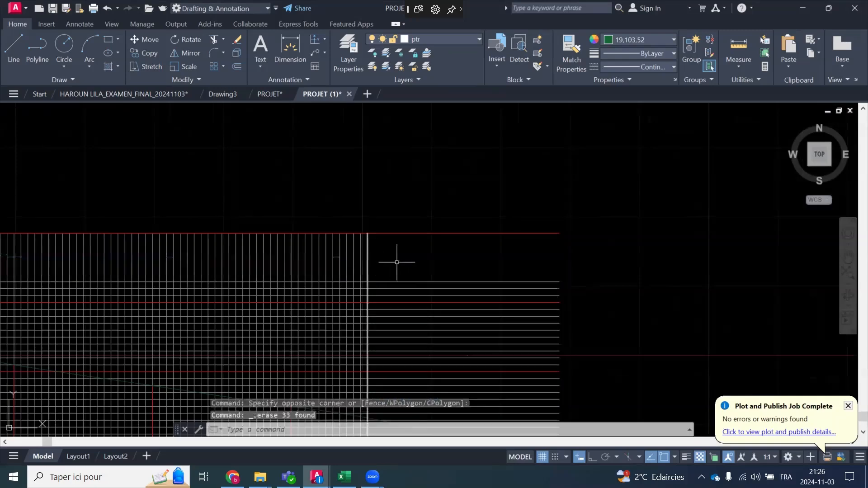
# Erase the grey vertical grid lines from the start of the profile up to just before station 05
pyautogui.click(550, 264)
pyautogui.scroll(-1, 416, 265)
pyautogui.scroll(-2, 415, 265)
pyautogui.scroll(-3, 296, 256)
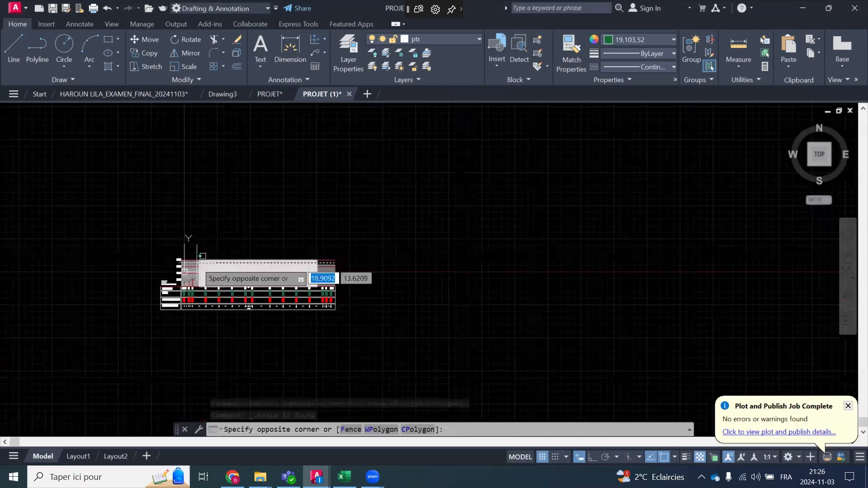
pyautogui.scroll(5, 185, 272)
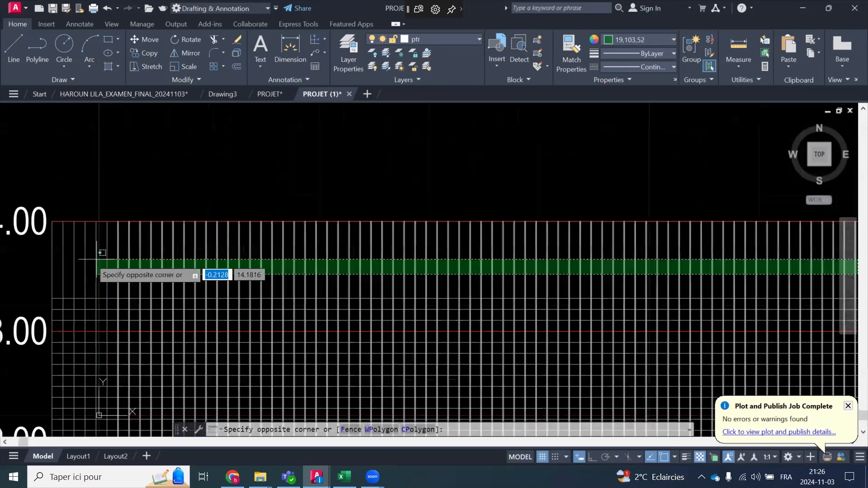
pyautogui.click(97, 260)
pyautogui.press('Delete')
# Erase the remaining grey vertical grid lines between station 05 and station 12
pyautogui.scroll(-2, 51, 271)
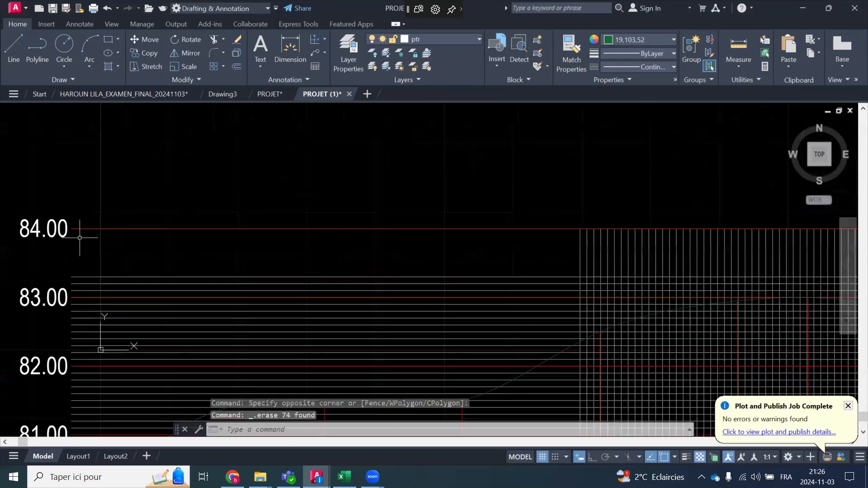
pyautogui.scroll(-3, 80, 266)
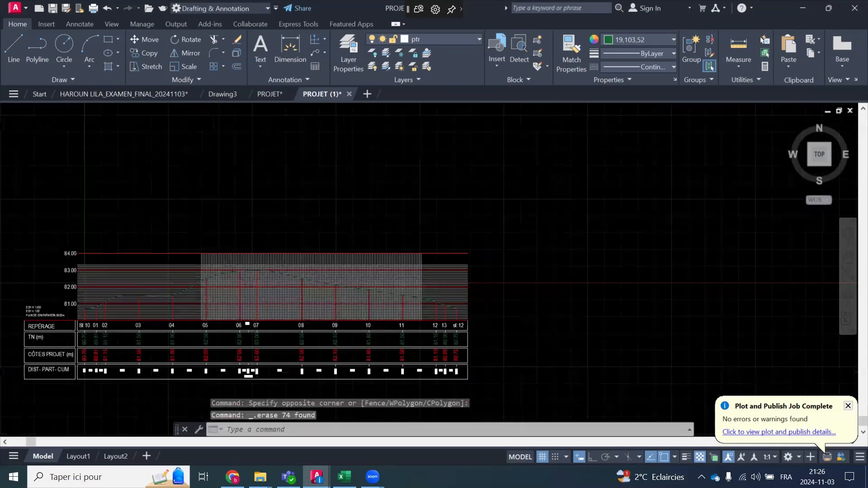
pyautogui.scroll(4, 384, 252)
pyautogui.click(502, 272)
pyautogui.scroll(-2, 226, 280)
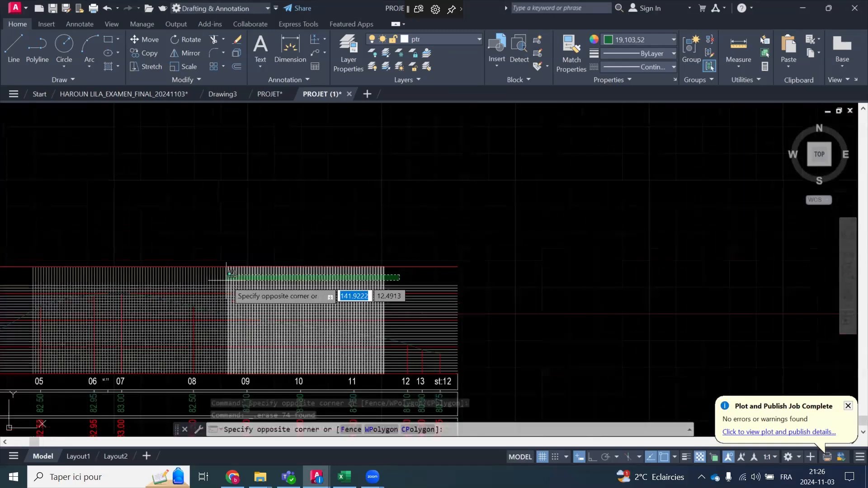
pyautogui.scroll(-2, 226, 280)
pyautogui.press('Delete')
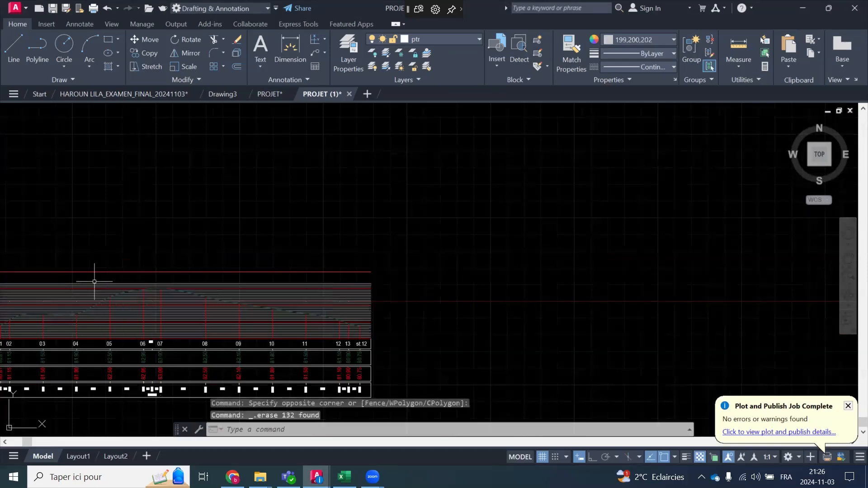
# Erase the grey horizontal grid lines left between the 83.00 and 84.00 red lines
pyautogui.scroll(5, 350, 281)
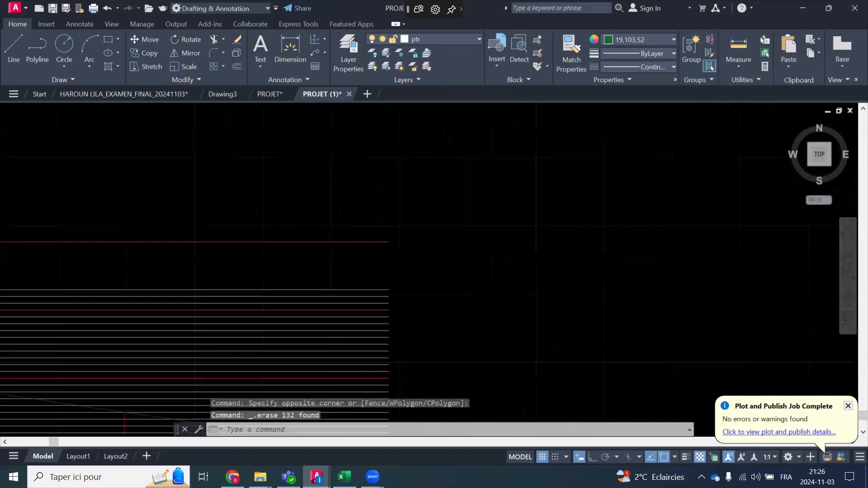
pyautogui.click(413, 271)
pyautogui.click(355, 322)
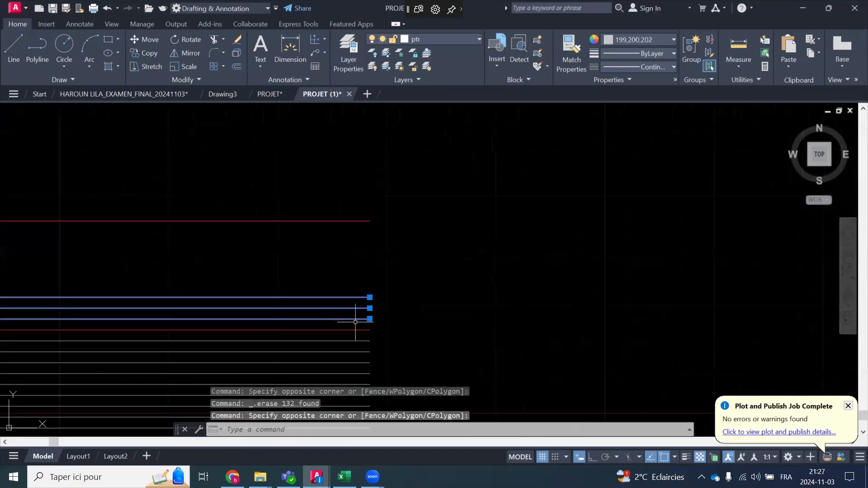
pyautogui.press('Delete')
pyautogui.scroll(2, 366, 271)
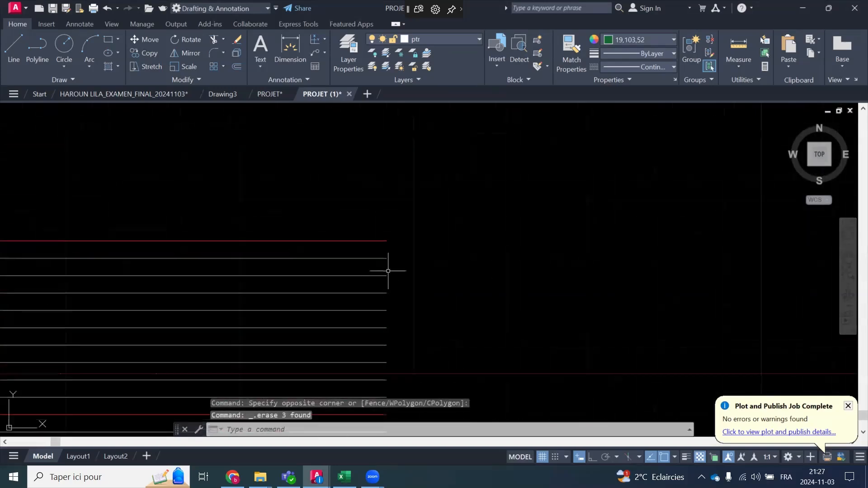
# Erase the grey horizontal lines between the 83.00 and 82.00 red lines together with the lower ones just above 81.00
pyautogui.click(405, 247)
pyautogui.scroll(-4, 393, 266)
pyautogui.scroll(4, 390, 315)
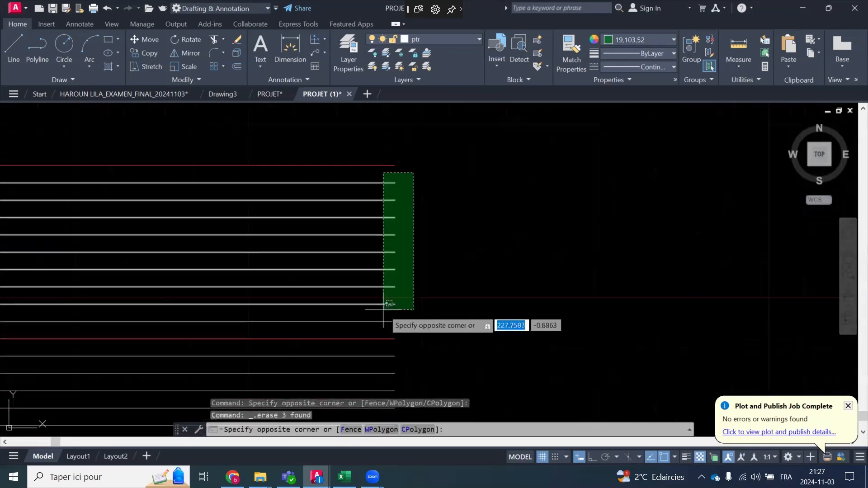
pyautogui.click(372, 318)
pyautogui.click(406, 346)
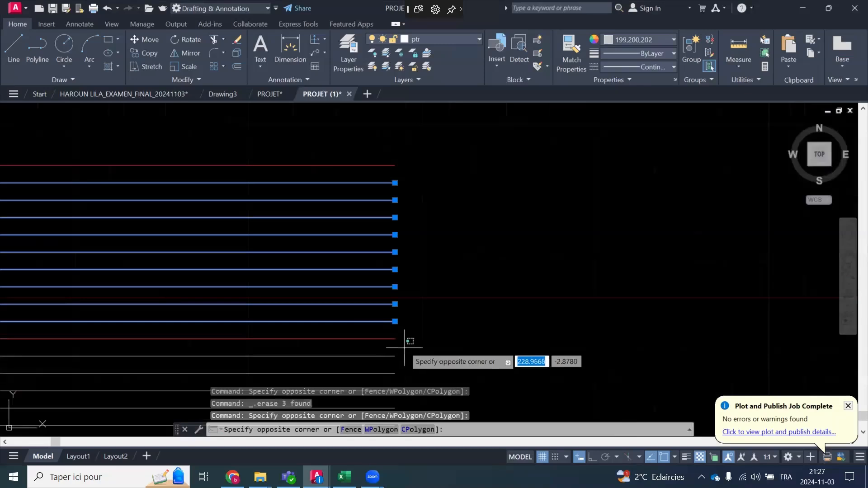
pyautogui.scroll(-3, 407, 330)
pyautogui.scroll(4, 401, 327)
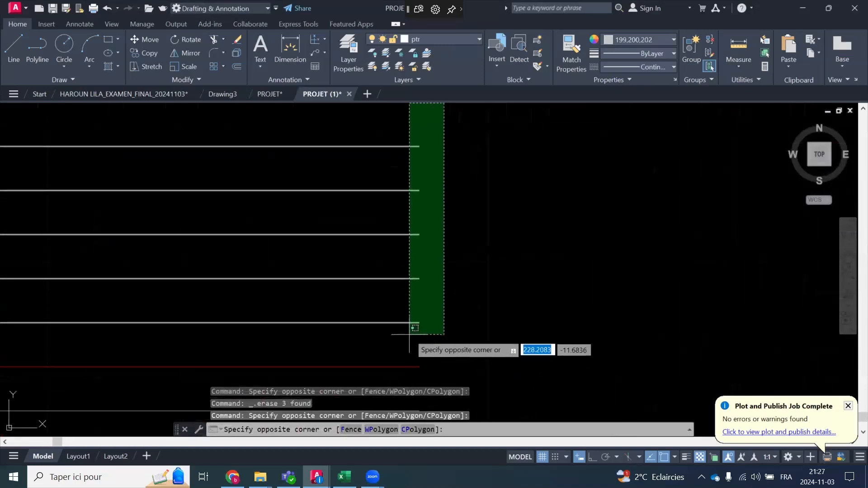
pyautogui.click(406, 322)
pyautogui.press('Delete')
# Erase the grey horizontal lines left just below the 82.00 red line
pyautogui.scroll(-3, 404, 216)
pyautogui.scroll(3, 394, 196)
pyautogui.scroll(5, 414, 191)
pyautogui.click(496, 140)
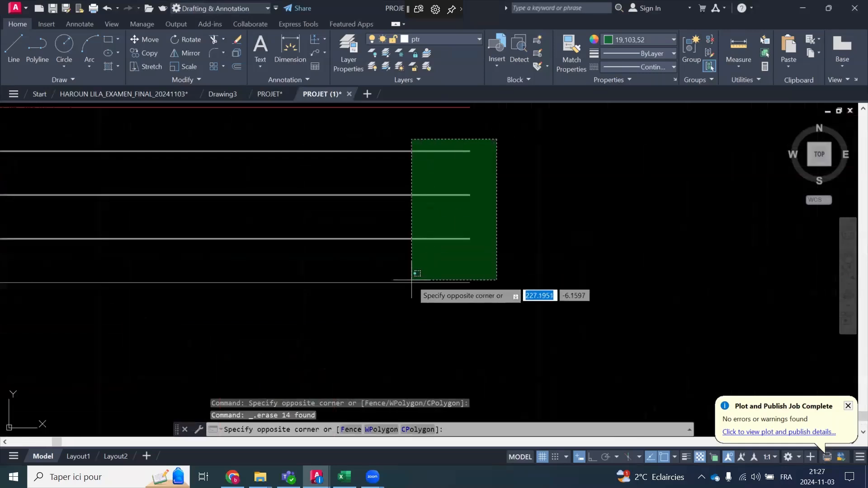
pyautogui.click(401, 292)
pyautogui.press('Delete')
# Erase the grey horizontal lines between the 81.00 red line and the red base line of the profile
pyautogui.scroll(-4, 438, 217)
pyautogui.scroll(3, 445, 270)
pyautogui.click(440, 280)
pyautogui.scroll(-3, 440, 280)
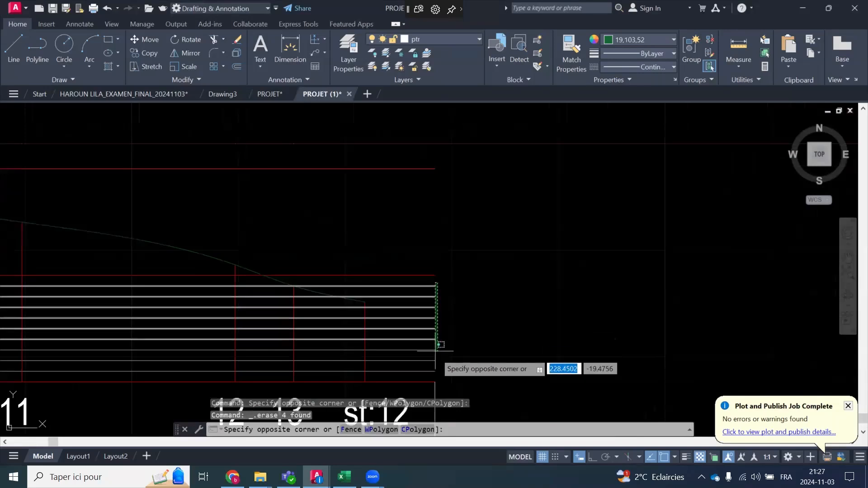
pyautogui.click(427, 373)
pyautogui.press('Delete')
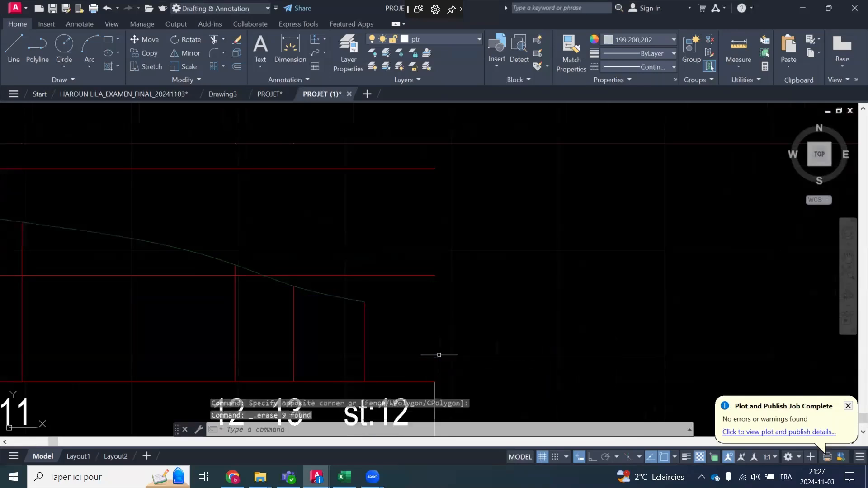
# Set the text height of the four elevation labels 81.00 to 84.00 to 1
pyautogui.scroll(-5, 551, 260)
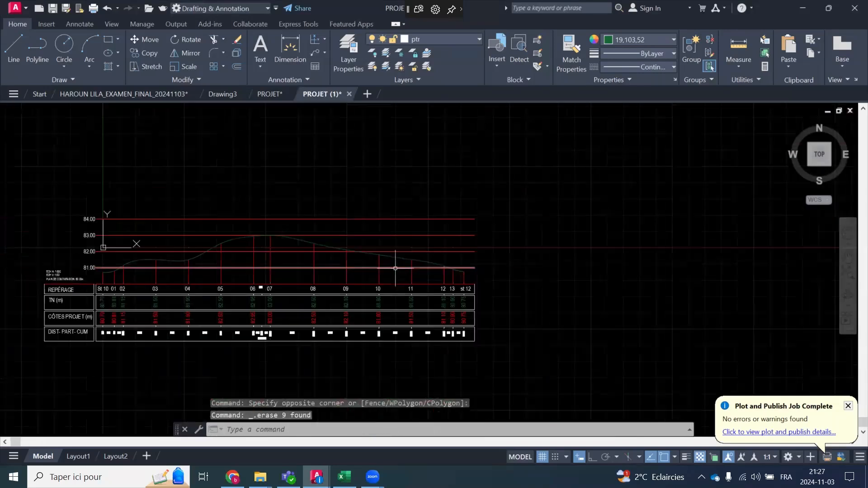
pyautogui.scroll(4, 41, 260)
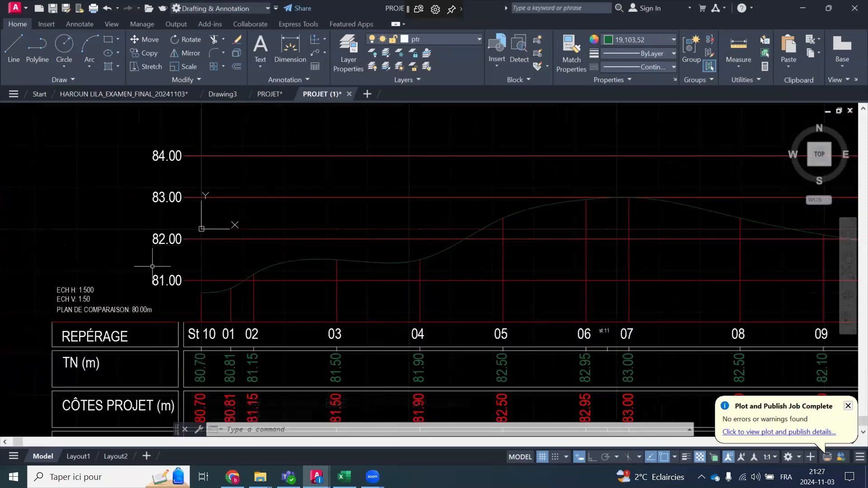
pyautogui.click(156, 128)
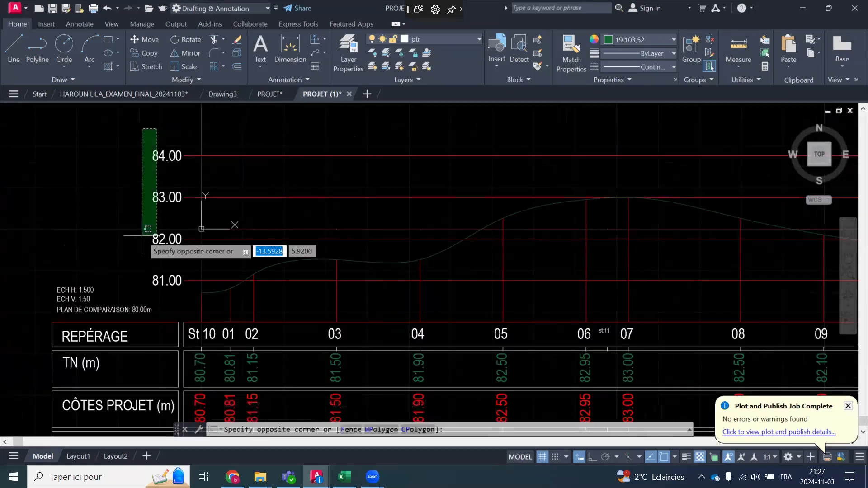
pyautogui.click(141, 292)
pyautogui.rightClick(113, 188)
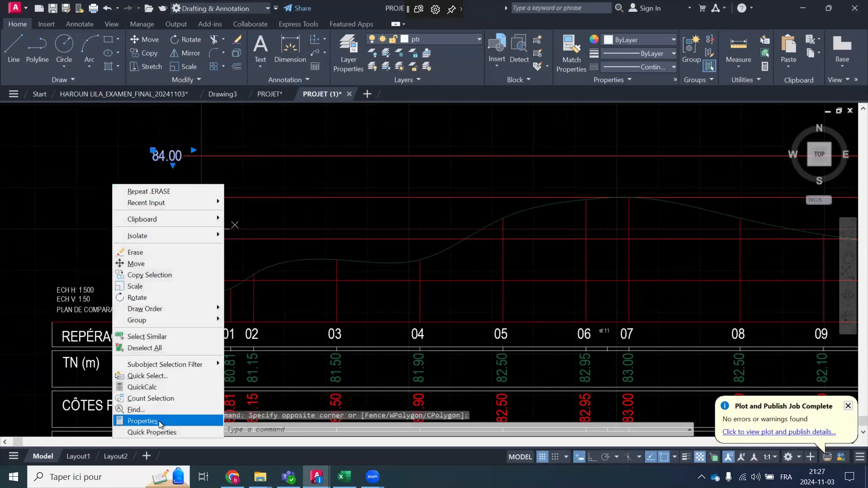
pyautogui.click(162, 422)
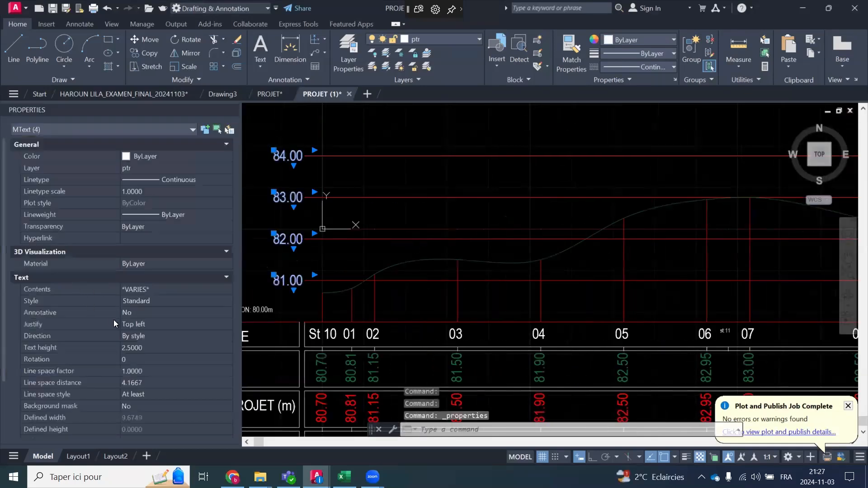
pyautogui.click(151, 346)
pyautogui.write('1')
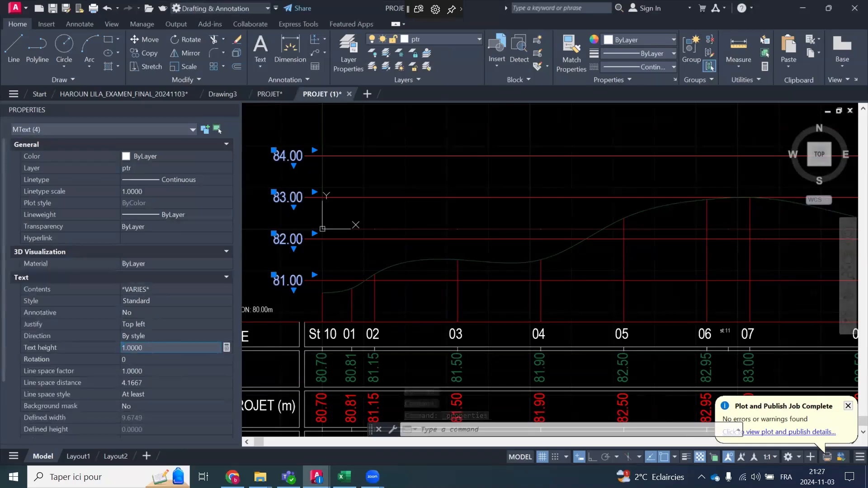
pyautogui.press('Tab')
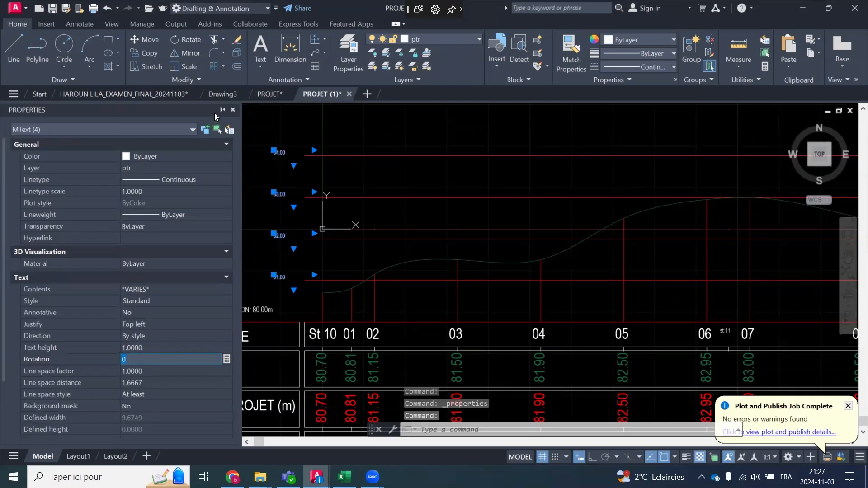
pyautogui.click(233, 111)
pyautogui.scroll(-4, 359, 211)
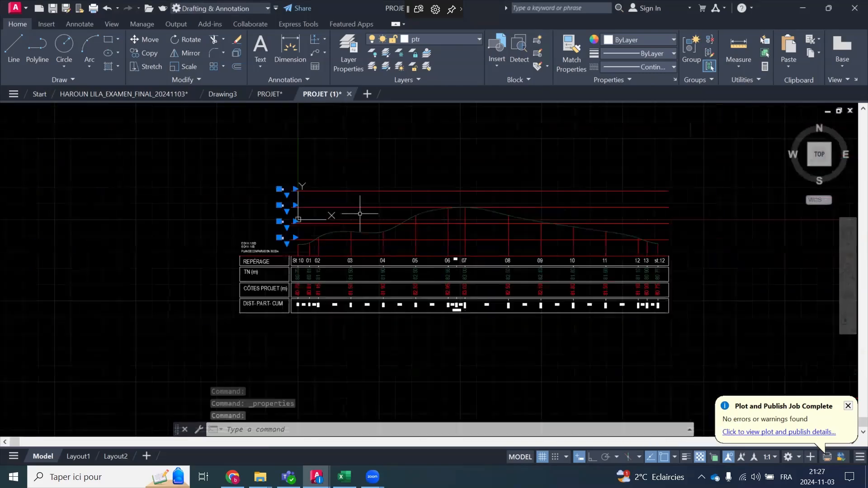
pyautogui.press('Escape')
pyautogui.press('Escape')
# Erase the 84.00 elevation label together with its red horizontal line
pyautogui.scroll(4, 444, 218)
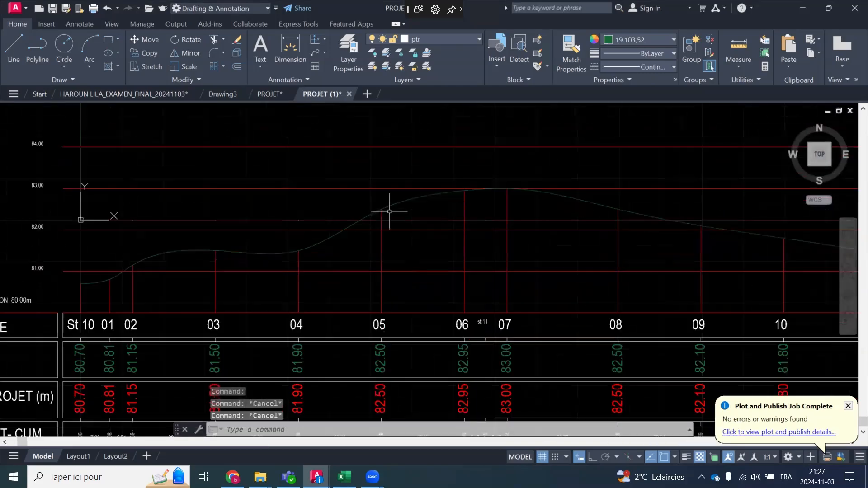
pyautogui.scroll(-3, 253, 276)
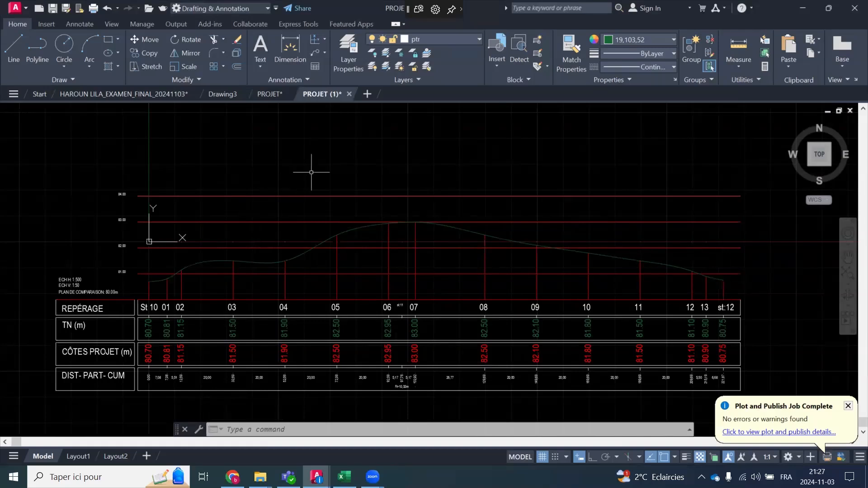
pyautogui.click(213, 155)
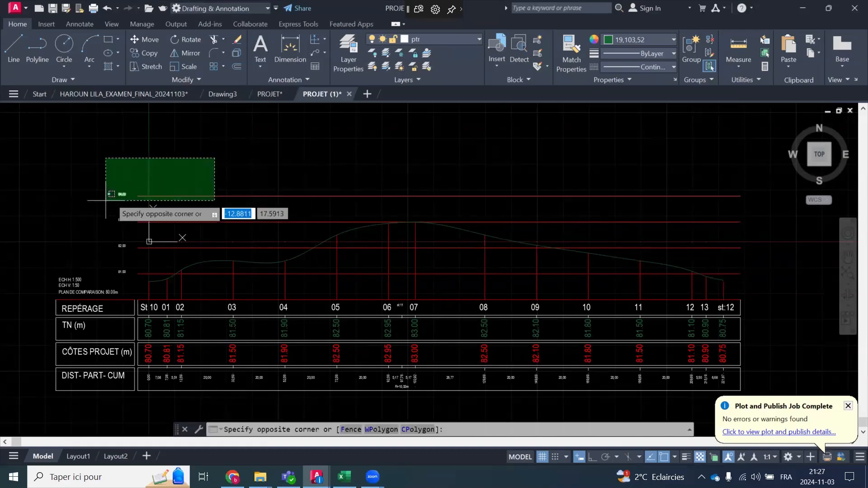
pyautogui.click(99, 204)
pyautogui.press('Delete')
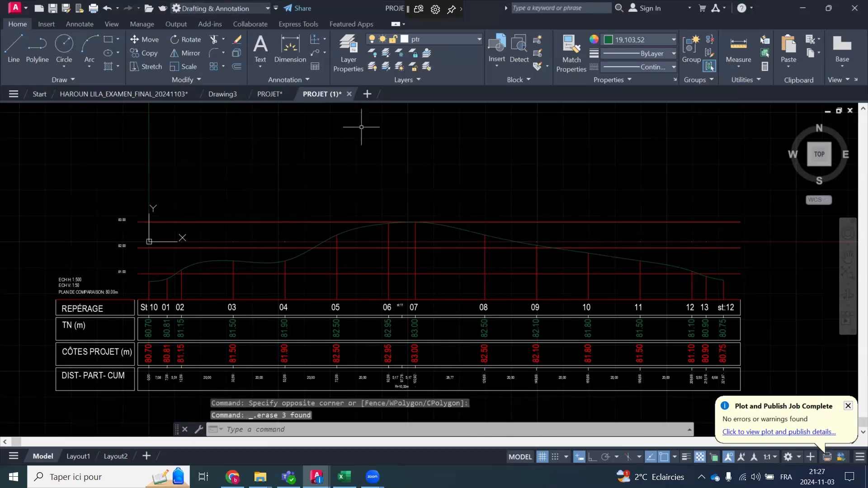
pyautogui.scroll(-1, 318, 203)
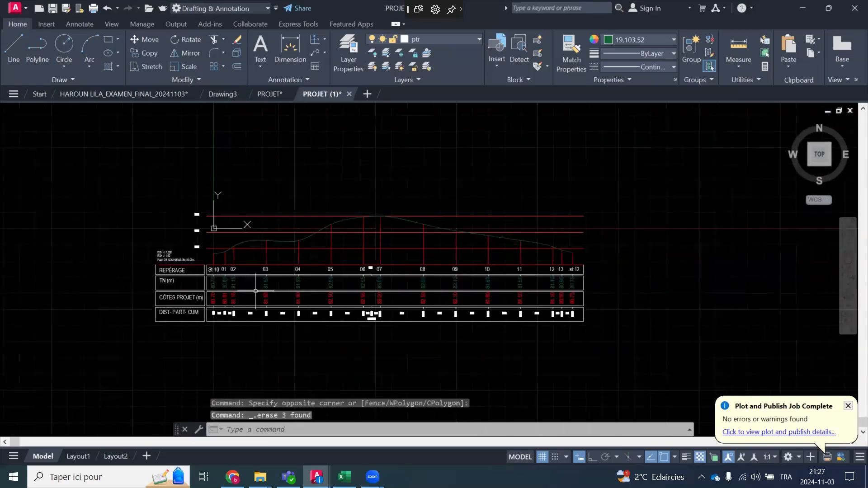
pyautogui.scroll(4, 225, 265)
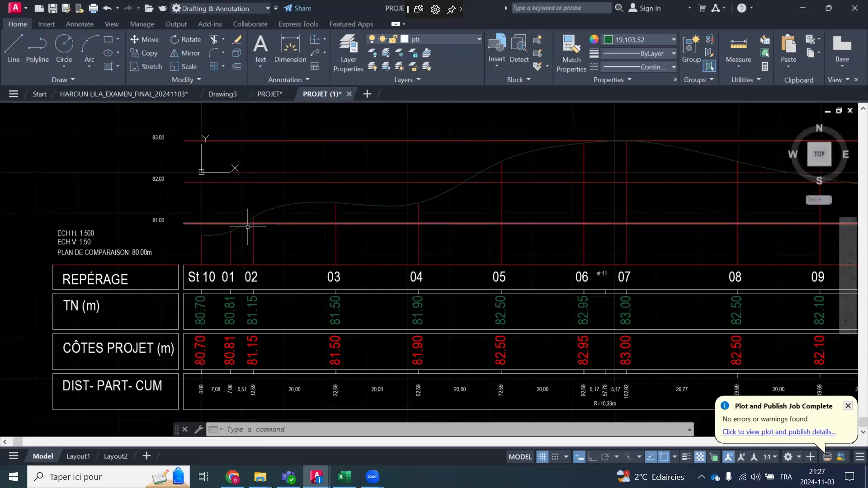
pyautogui.click(40, 48)
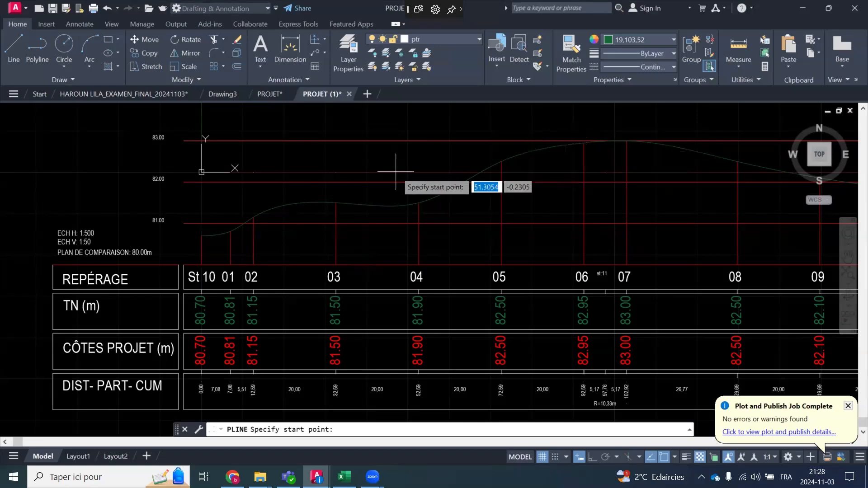
pyautogui.scroll(5, 212, 235)
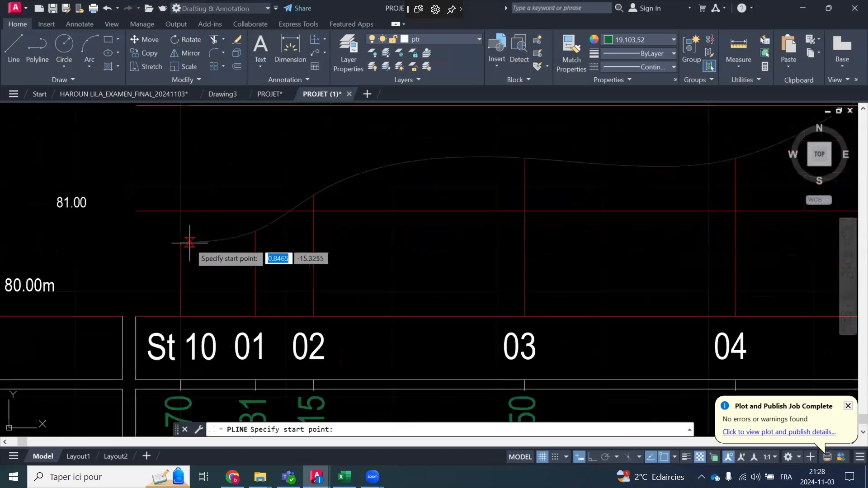
pyautogui.click(181, 242)
pyautogui.scroll(-5, 86, 252)
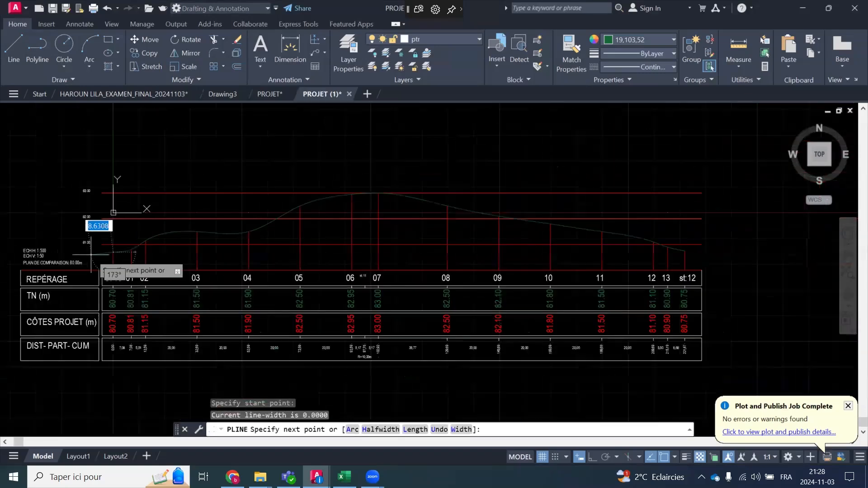
pyautogui.scroll(2, 182, 225)
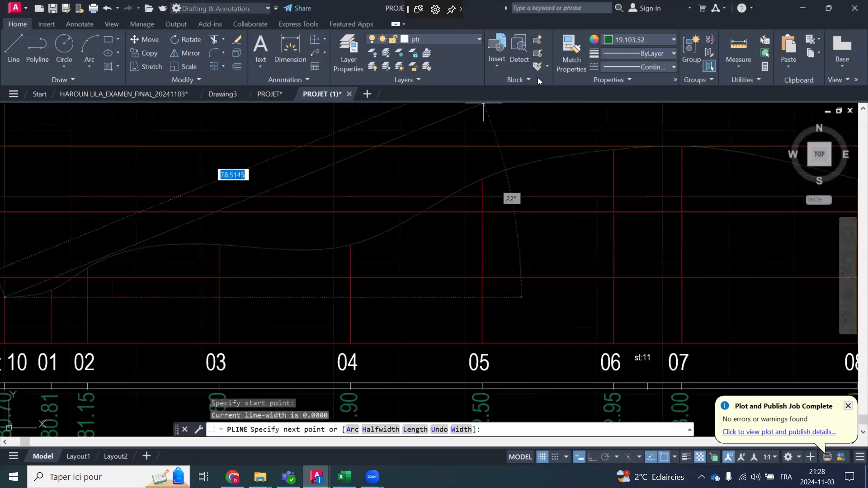
# Set the current object colour to red and abandon the polyline started at St 10
pyautogui.click(639, 39)
pyautogui.click(608, 154)
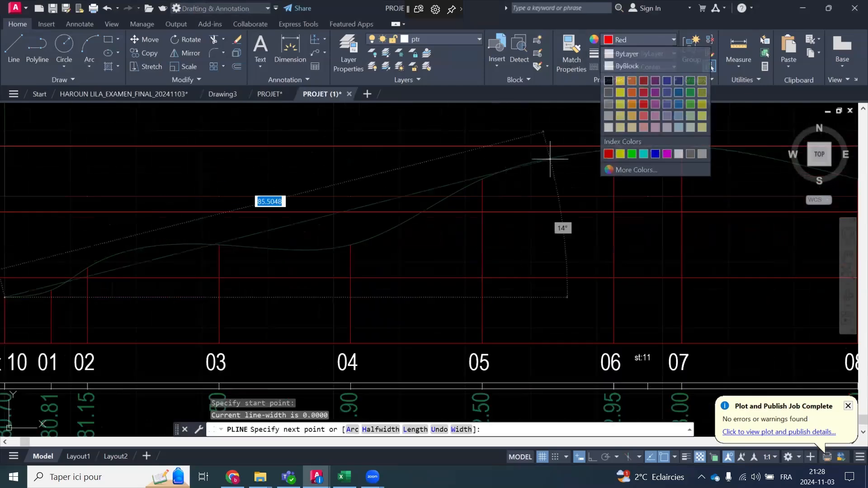
pyautogui.scroll(-2, 438, 145)
pyautogui.press('Escape')
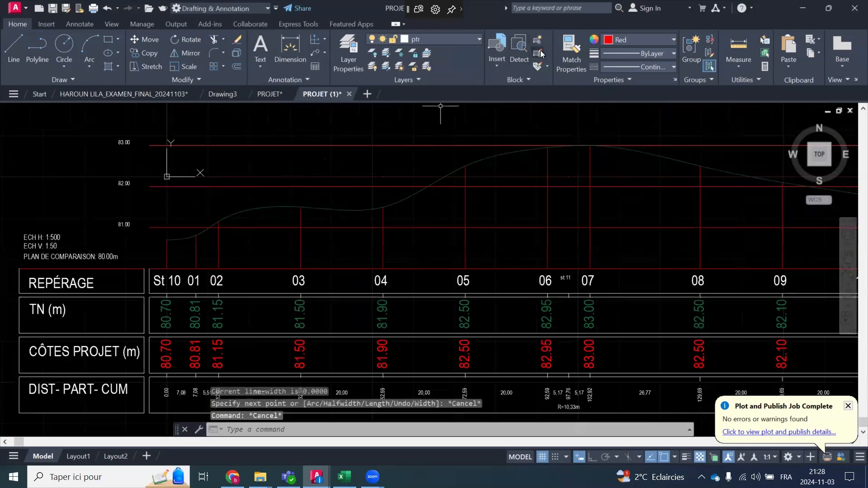
# Start a red polyline on the TN line at St 10 and run it through the line tops at points 02 and 04
pyautogui.click(37, 48)
pyautogui.scroll(2, 147, 253)
pyautogui.scroll(2, 149, 253)
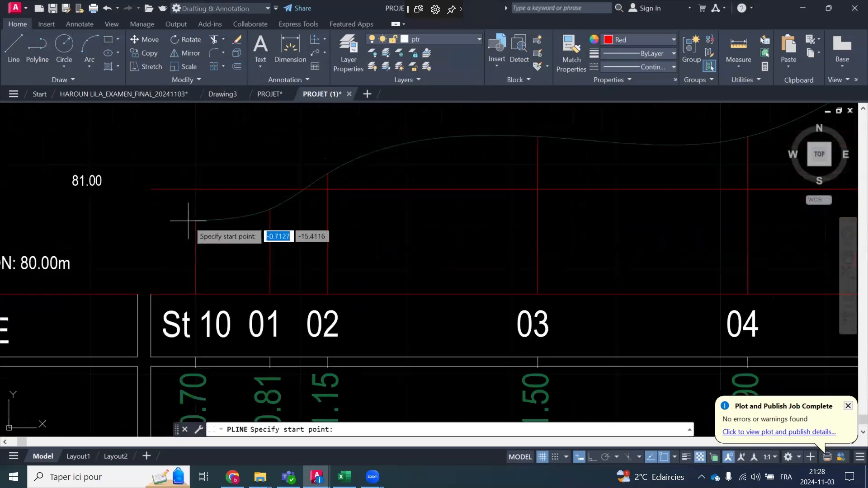
pyautogui.click(194, 223)
pyautogui.scroll(-2, 167, 267)
pyautogui.scroll(-2, 172, 236)
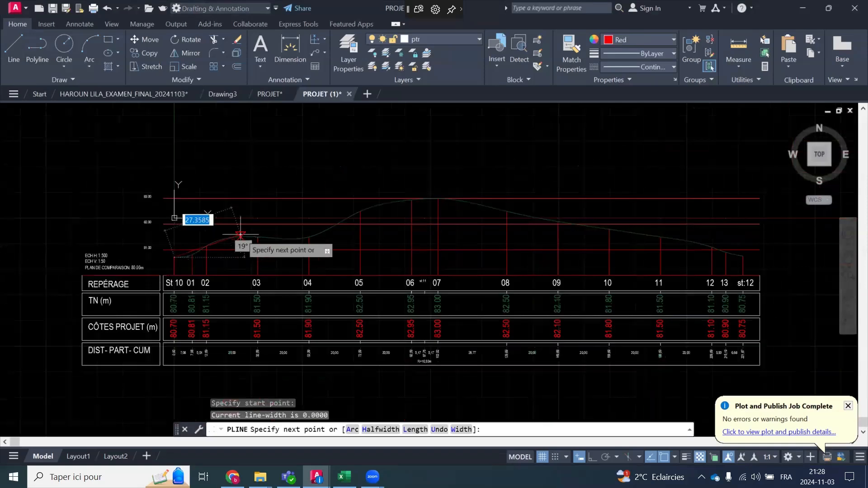
pyautogui.scroll(2, 244, 243)
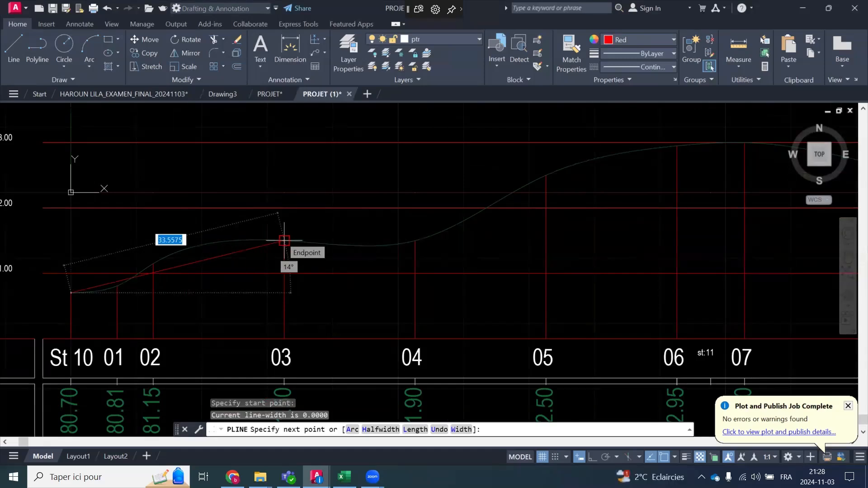
pyautogui.scroll(4, 279, 251)
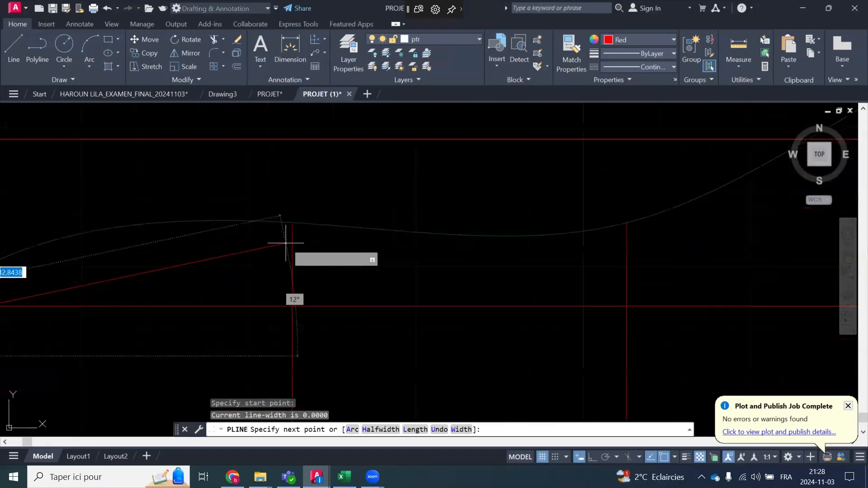
pyautogui.scroll(4, 294, 220)
pyautogui.scroll(-4, 300, 217)
pyautogui.scroll(-5, 301, 221)
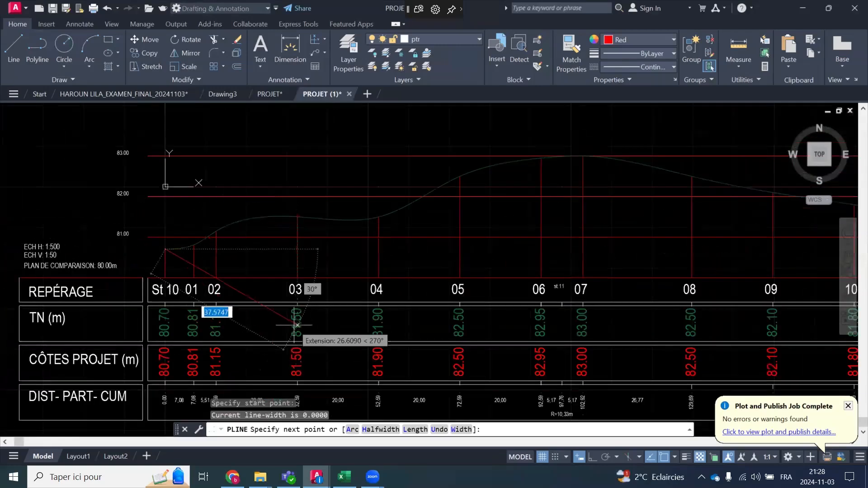
pyautogui.scroll(8, 159, 232)
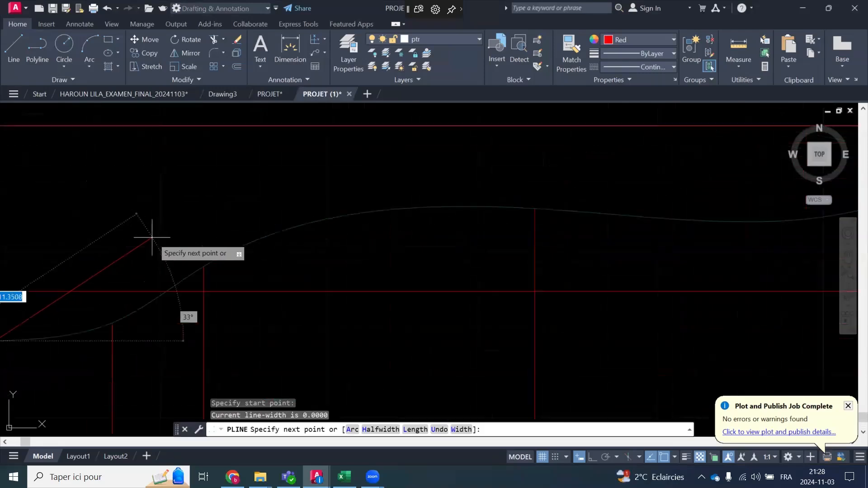
pyautogui.scroll(-4, 235, 283)
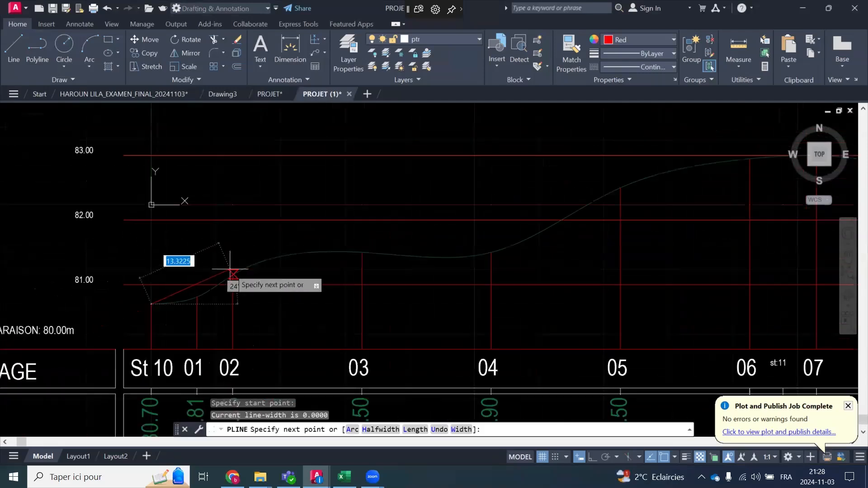
pyautogui.click(233, 274)
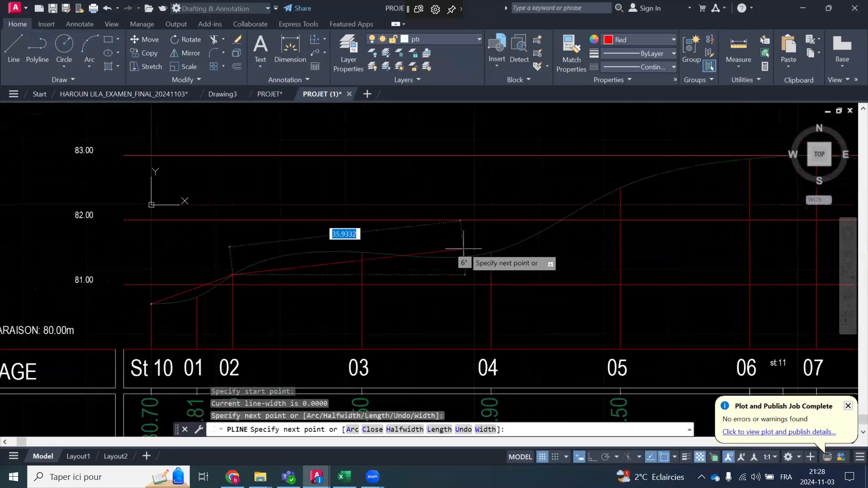
pyautogui.click(491, 251)
# Continue the polyline from point 04 through points 06 and 09 to st:12 and finish it there
pyautogui.scroll(-8, 491, 252)
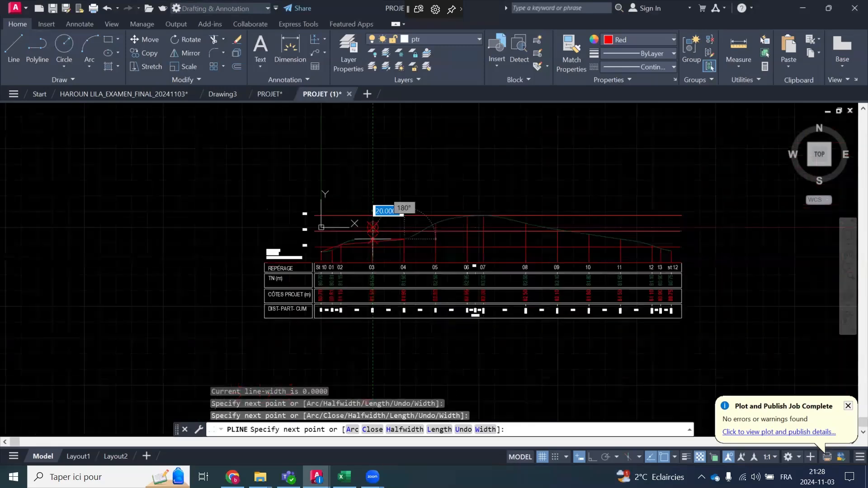
pyautogui.scroll(6, 472, 217)
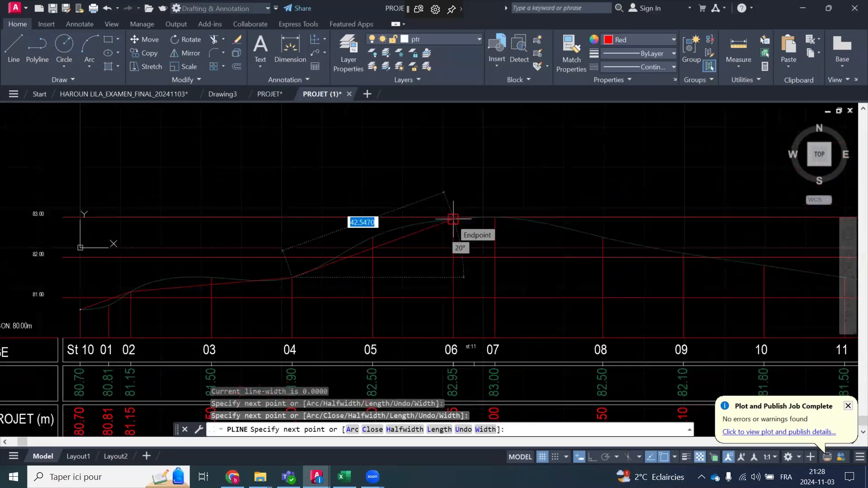
pyautogui.click(453, 219)
pyautogui.scroll(-3, 453, 226)
pyautogui.scroll(3, 542, 234)
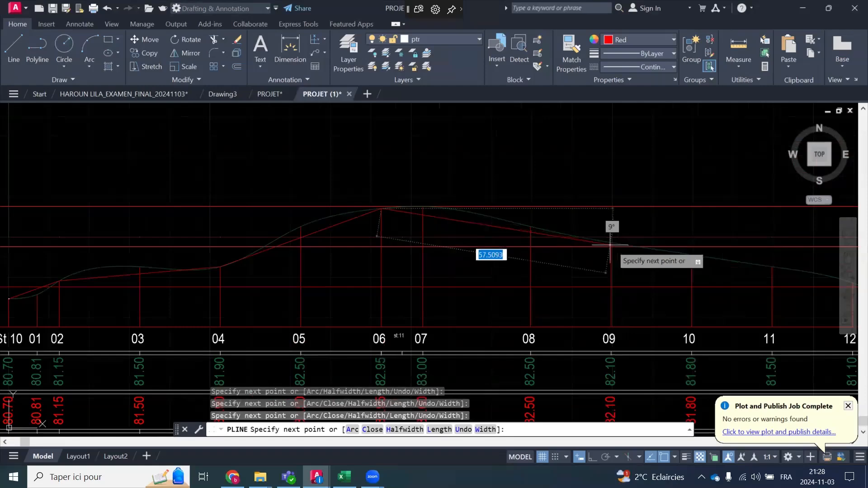
pyautogui.scroll(4, 613, 243)
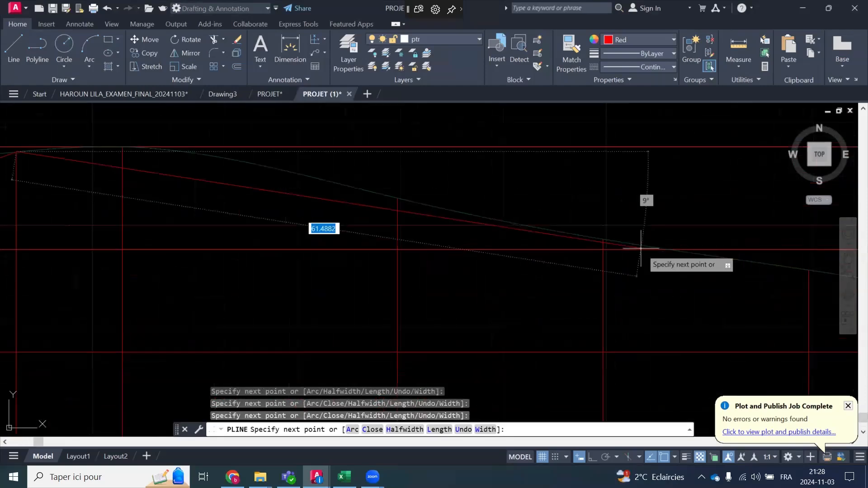
pyautogui.click(608, 240)
pyautogui.scroll(-6, 509, 242)
pyautogui.scroll(5, 519, 252)
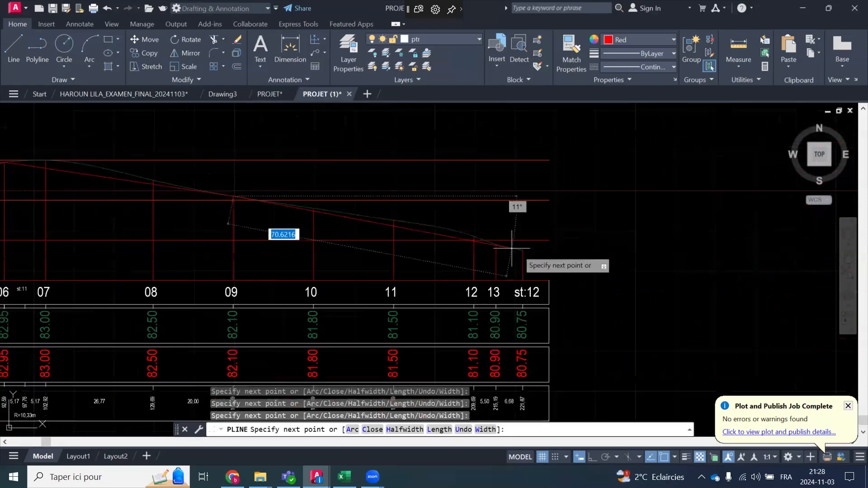
pyautogui.scroll(-7, 650, 248)
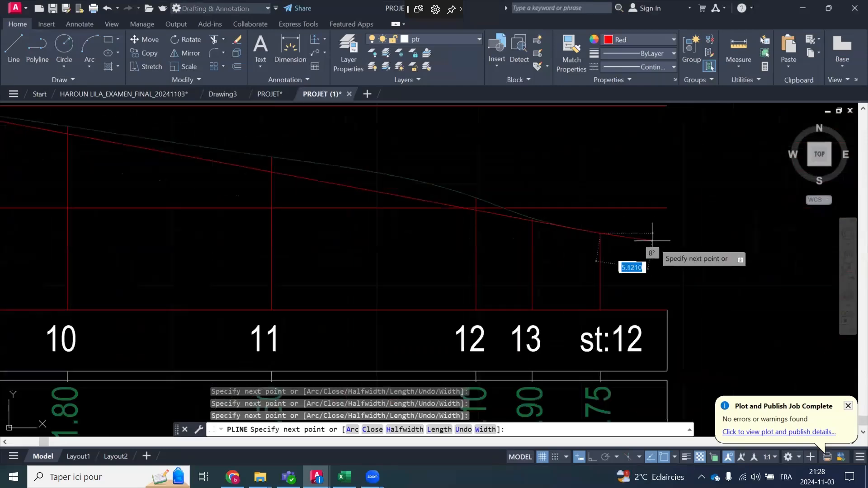
pyautogui.press('Escape')
# Try a width of 1 for all segments of the red project polyline and settle on 0.3
pyautogui.scroll(-2, 642, 247)
pyautogui.scroll(4, 387, 195)
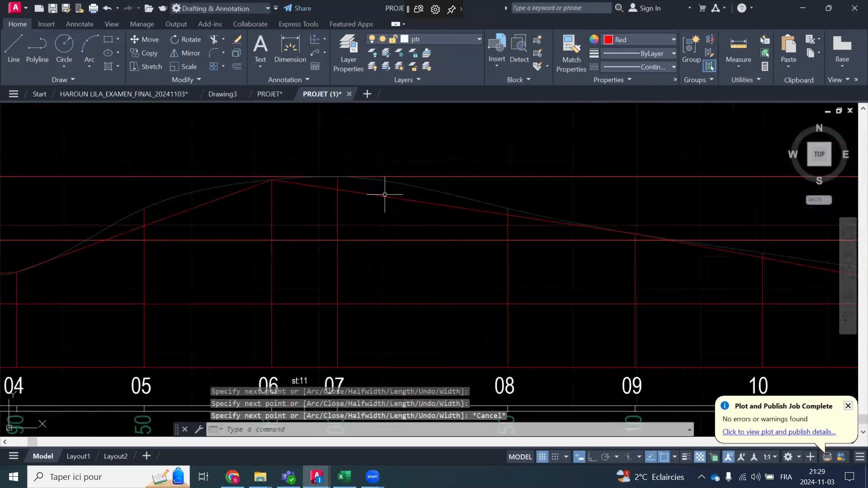
pyautogui.doubleClick(389, 199)
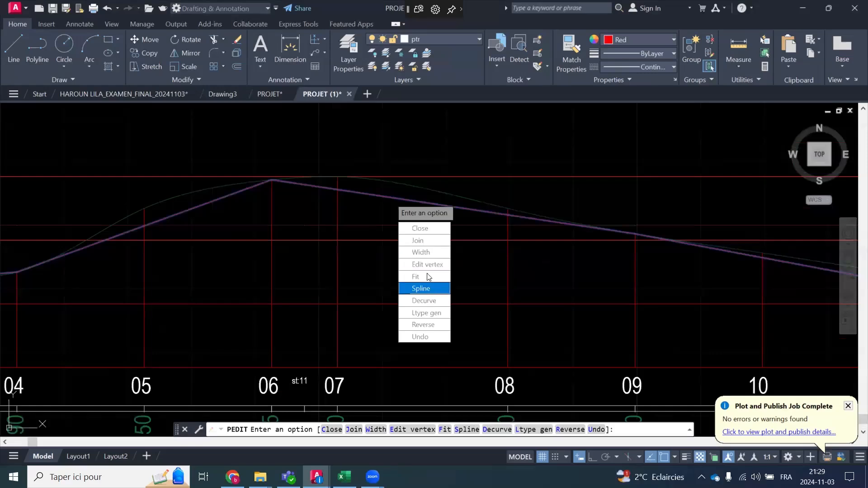
pyautogui.click(434, 255)
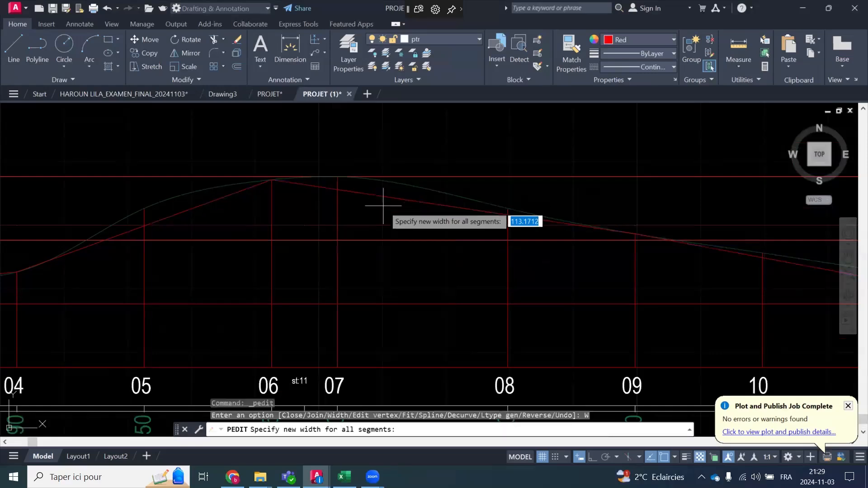
pyautogui.write('1')
pyautogui.press('Return')
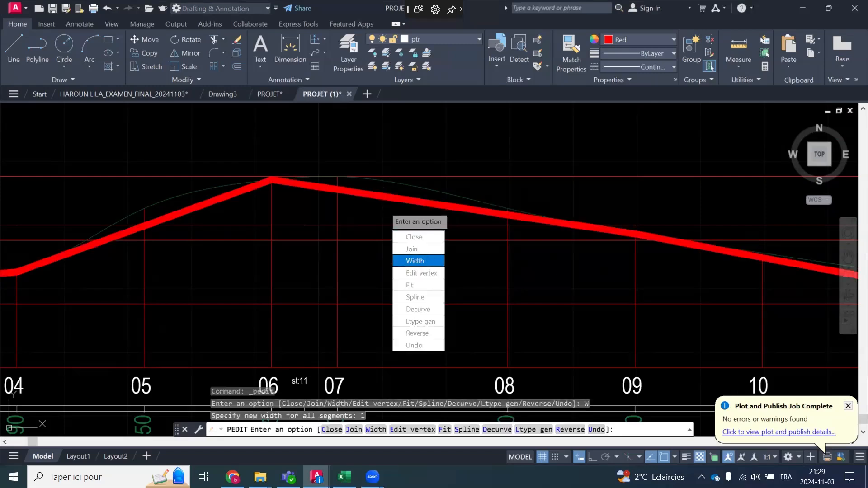
pyautogui.click(415, 261)
pyautogui.write('.')
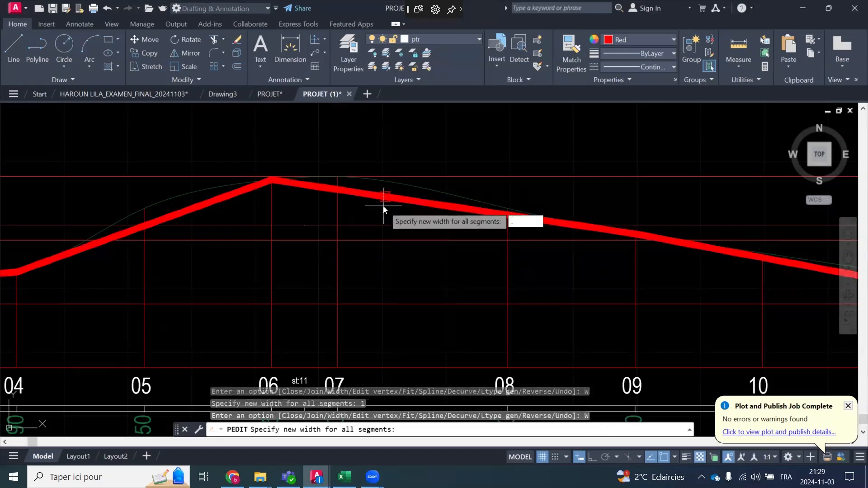
pyautogui.write('3')
pyautogui.press('Return')
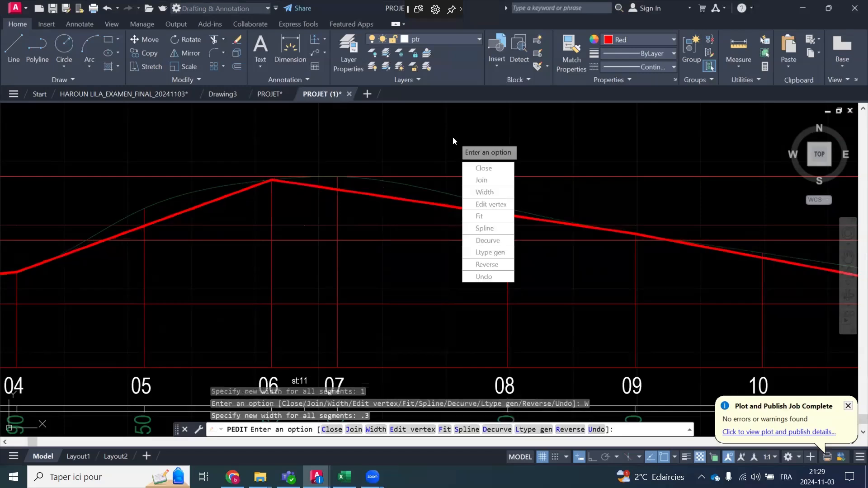
pyautogui.press('Return')
# Measure the distance from the project polyline's vertex at point 02 back to its start at St 10
pyautogui.scroll(-5, 434, 189)
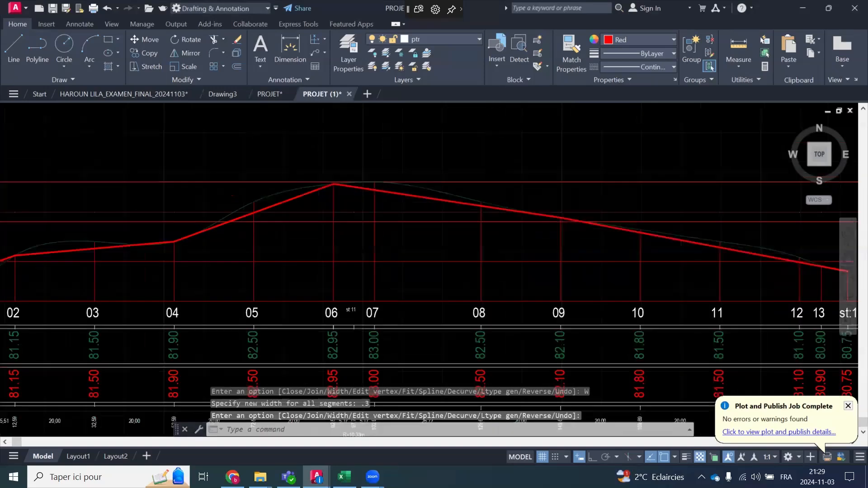
pyautogui.scroll(6, 267, 194)
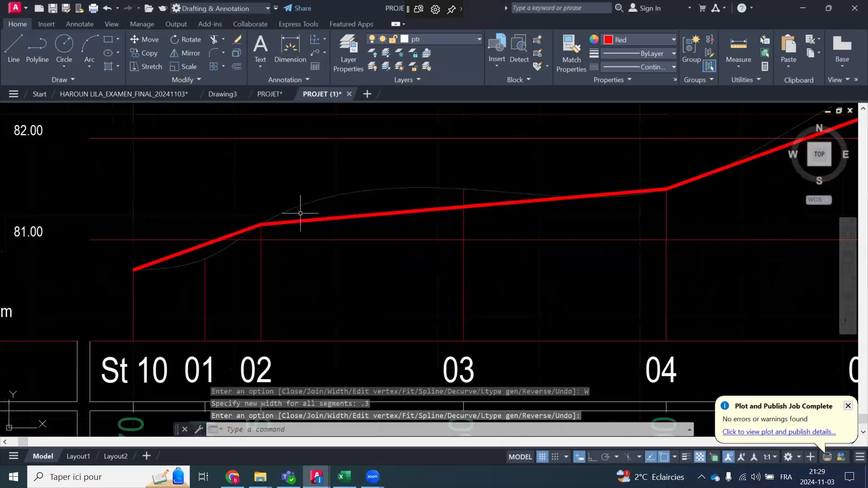
pyautogui.scroll(-4, 289, 244)
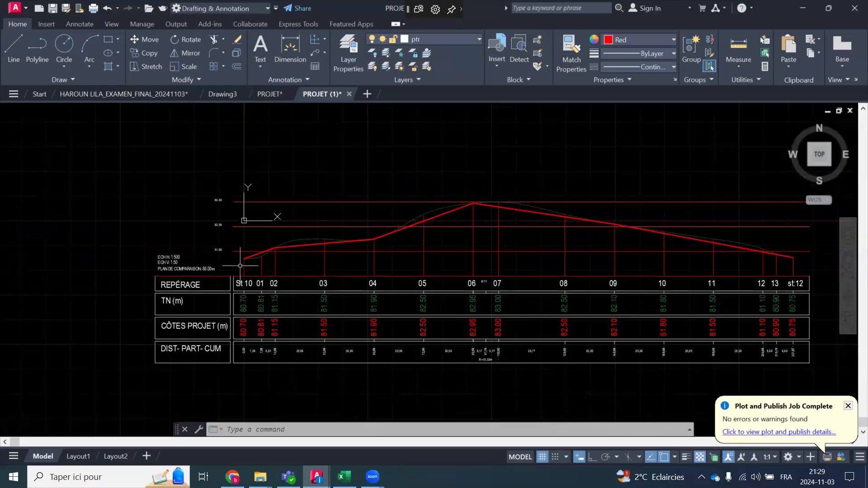
pyautogui.scroll(2, 246, 257)
pyautogui.scroll(2, 259, 250)
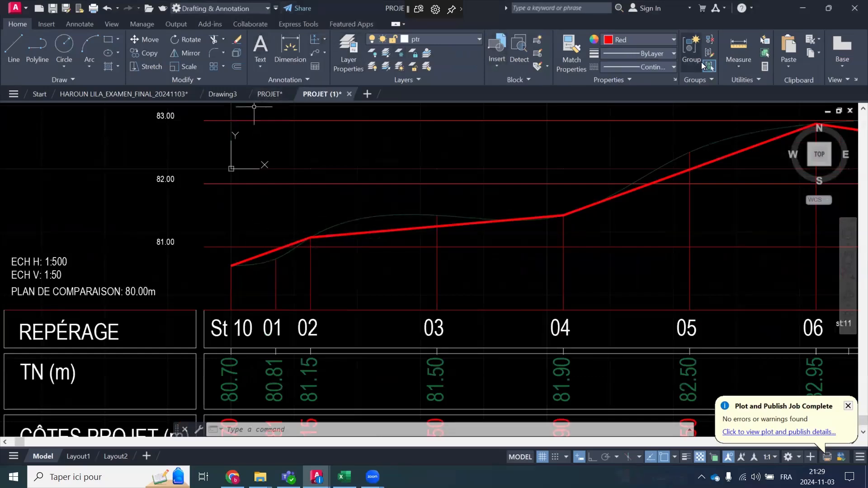
pyautogui.click(740, 66)
pyautogui.click(752, 105)
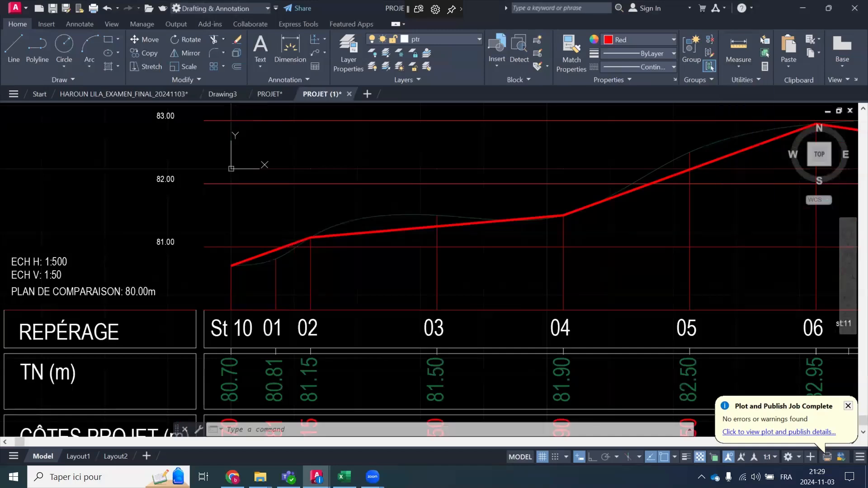
pyautogui.scroll(4, 280, 242)
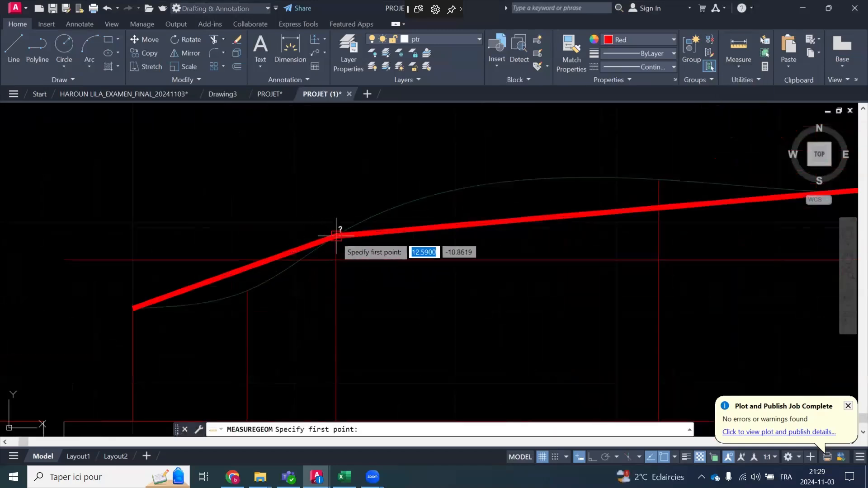
pyautogui.click(310, 237)
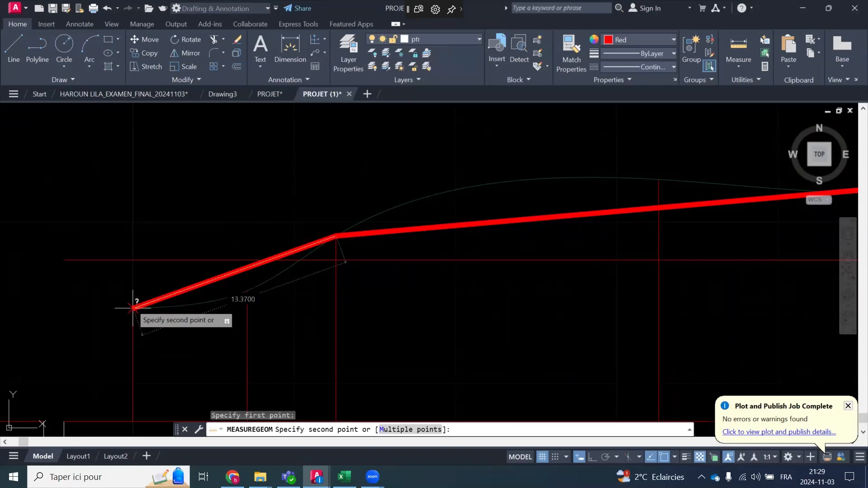
pyautogui.press('Escape')
pyautogui.scroll(-5, 353, 249)
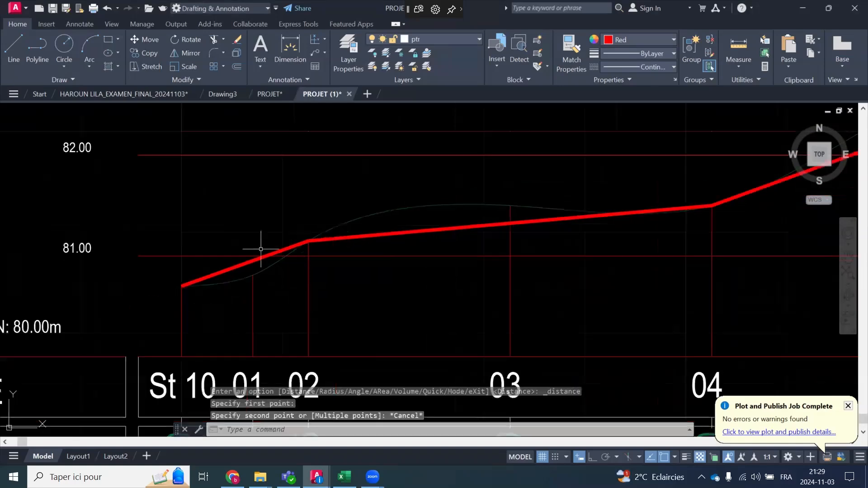
# Move the thick red polyline off the profile into the empty space above it, about 68 units away at 110°
pyautogui.scroll(2, 352, 250)
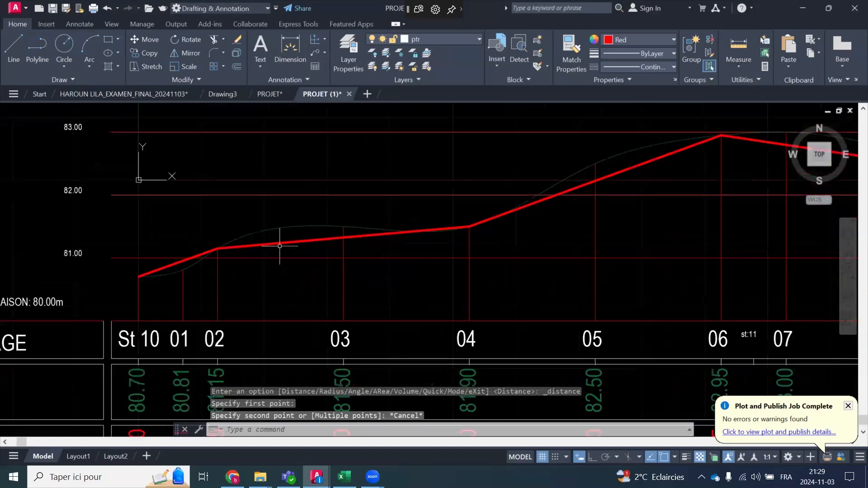
pyautogui.click(280, 246)
pyautogui.click(147, 42)
pyautogui.click(392, 309)
pyautogui.scroll(-6, 392, 308)
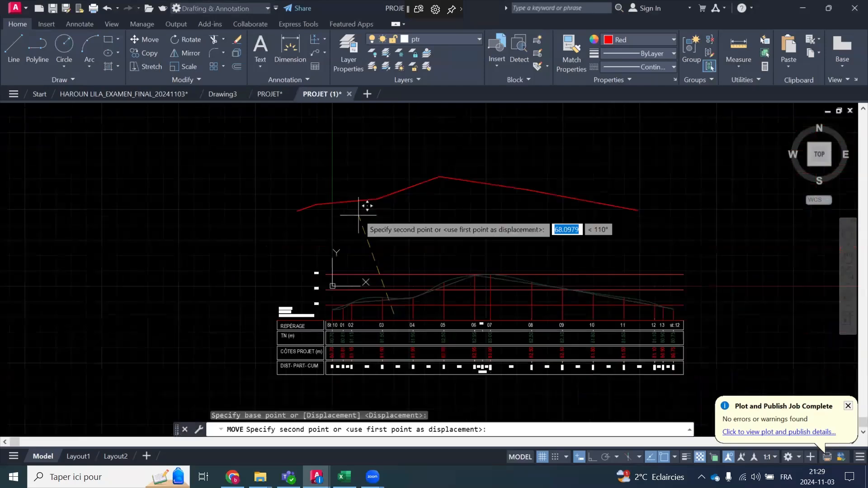
pyautogui.click(359, 216)
pyautogui.scroll(2, 493, 286)
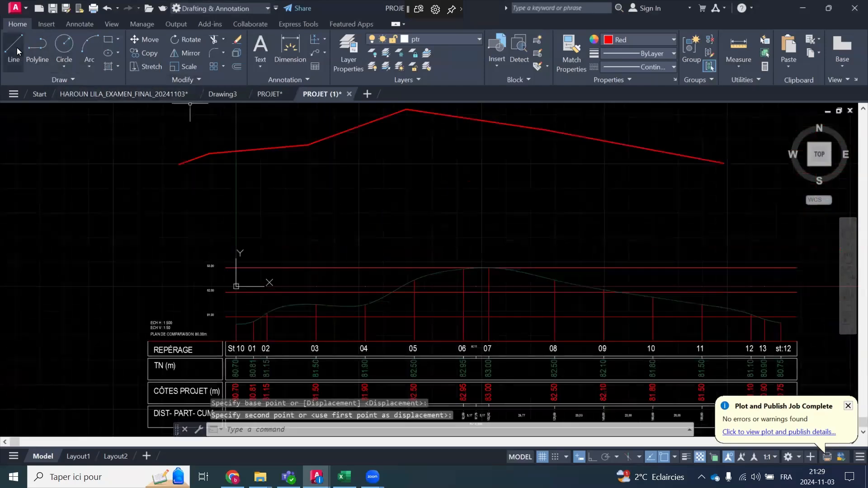
# Draw a new red polyline from the TN line at St 10 to its peak at point 07 and down to st:12
pyautogui.click(38, 45)
pyautogui.scroll(4, 247, 340)
pyautogui.scroll(2, 247, 340)
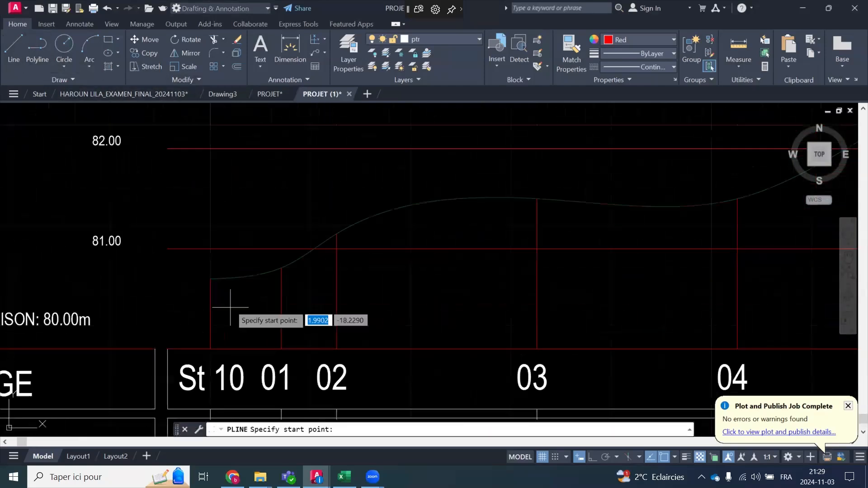
pyautogui.click(210, 277)
pyautogui.scroll(-6, 178, 280)
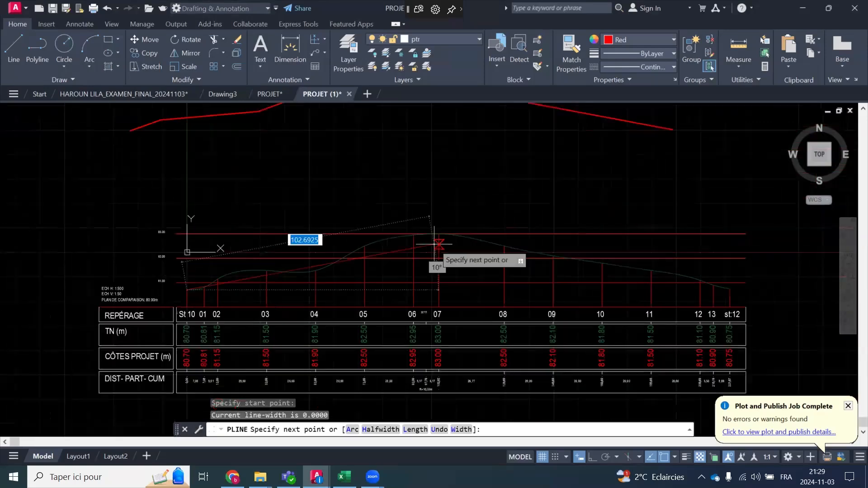
pyautogui.scroll(4, 435, 246)
pyautogui.click(444, 218)
pyautogui.scroll(-4, 388, 229)
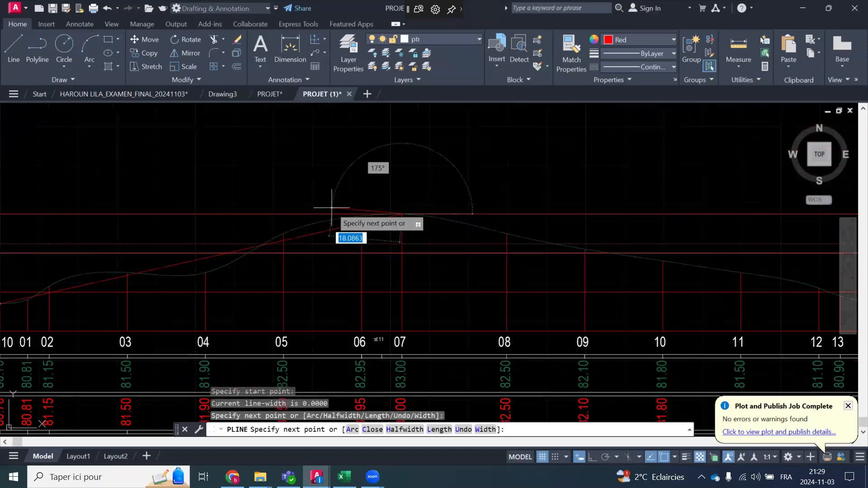
pyautogui.scroll(6, 568, 217)
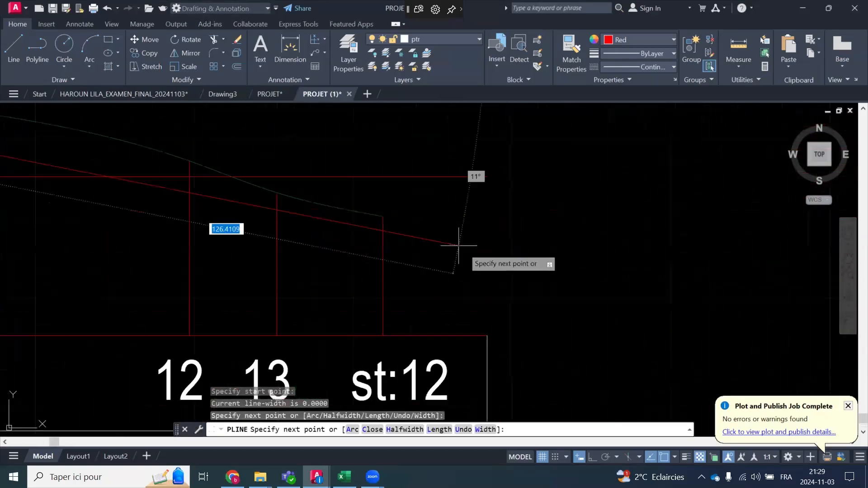
pyautogui.click(384, 217)
pyautogui.scroll(-4, 633, 225)
pyautogui.press('Escape')
pyautogui.scroll(-10, 632, 239)
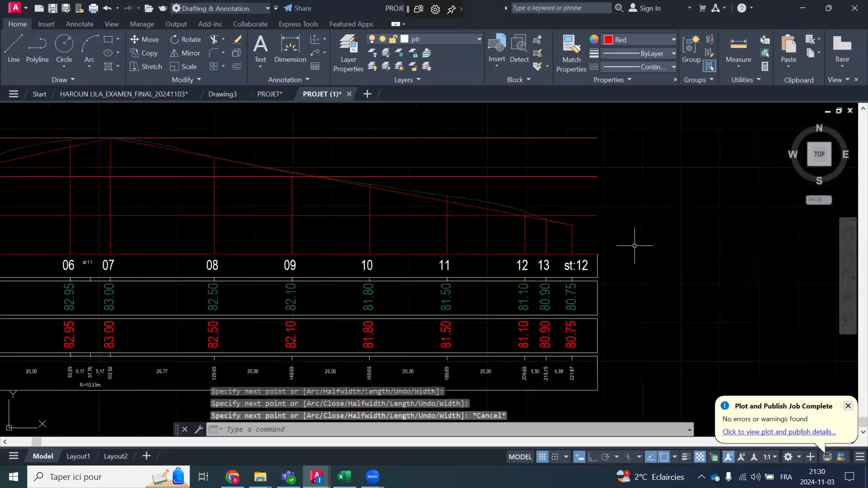
# Match the properties of the separate red polyline above the profile onto the profile's red project line
pyautogui.click(572, 54)
pyautogui.scroll(3, 588, 216)
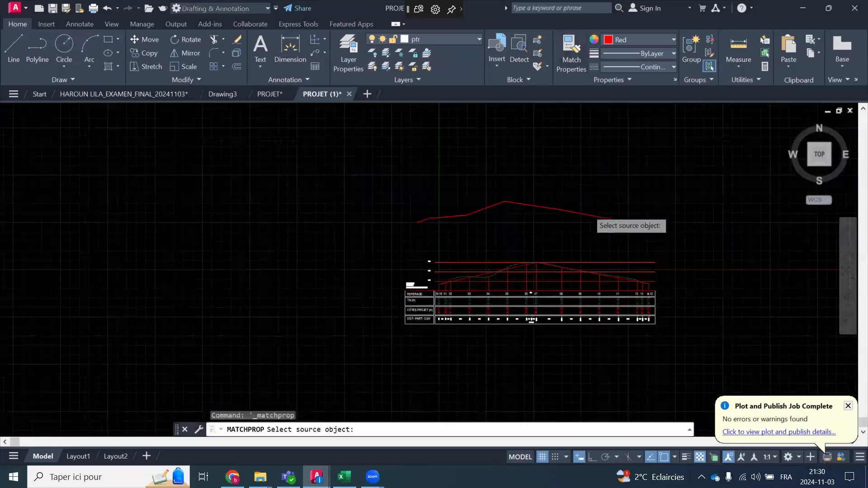
pyautogui.scroll(4, 598, 214)
pyautogui.click(592, 235)
pyautogui.scroll(5, 558, 391)
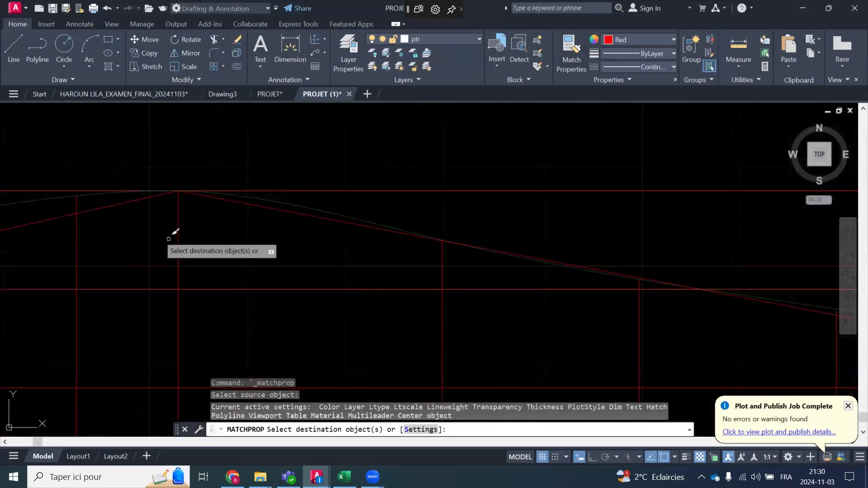
pyautogui.click(121, 199)
pyautogui.scroll(-2, 316, 308)
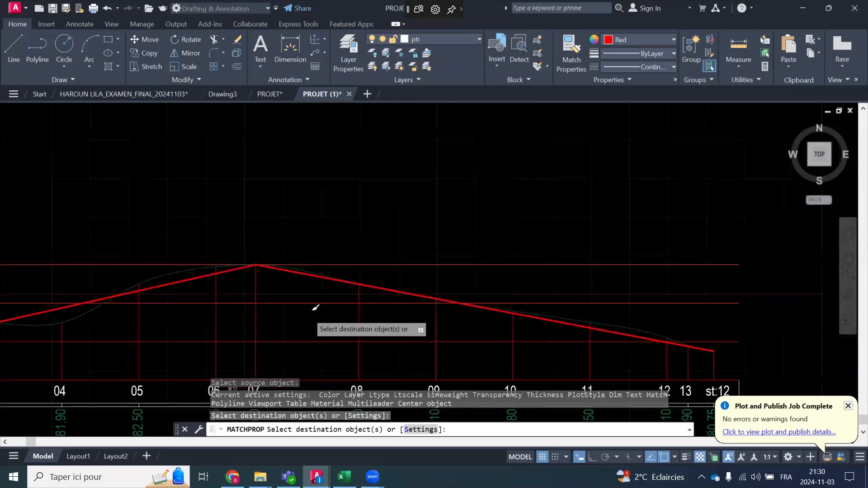
pyautogui.press('Escape')
# Delete the separate red polyline above the longitudinal profile
pyautogui.scroll(-5, 316, 312)
pyautogui.click(382, 217)
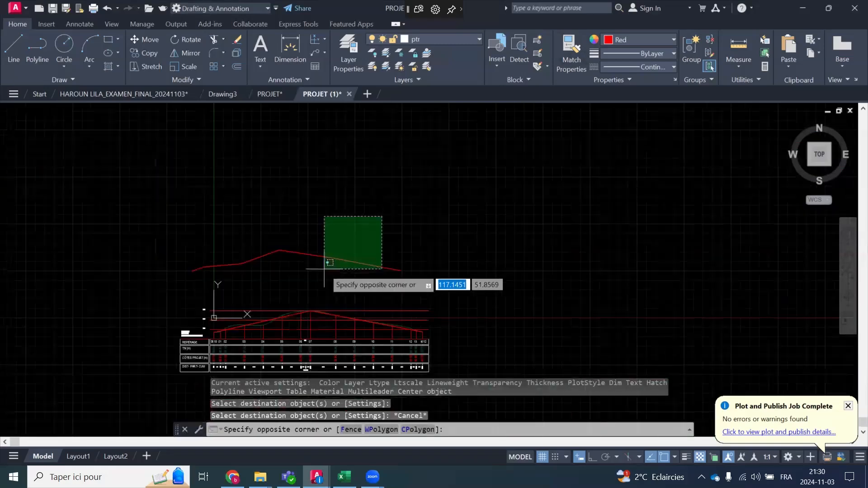
pyautogui.click(324, 269)
pyautogui.press('Delete')
pyautogui.scroll(4, 425, 242)
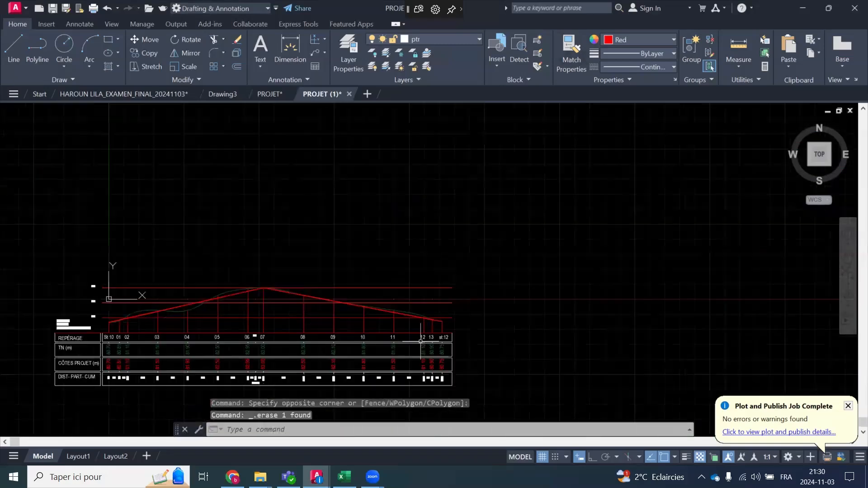
# Change the colour of the three horizontal level lines at 81.00, 82.00 and 83.00 to grey 199,200,202
pyautogui.scroll(-2, 536, 226)
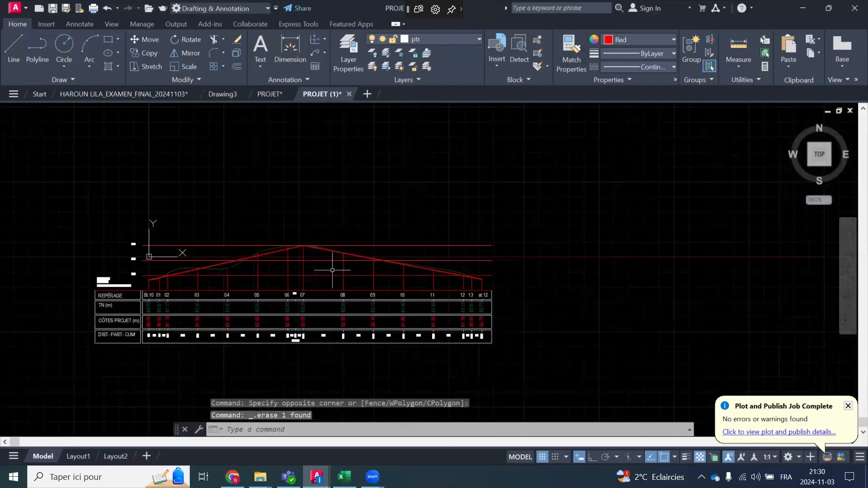
pyautogui.scroll(4, 262, 267)
pyautogui.scroll(-2, 306, 258)
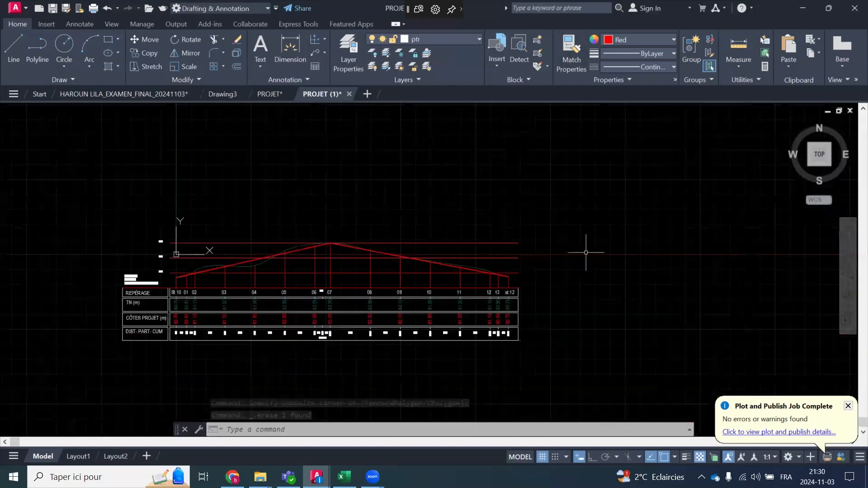
pyautogui.click(547, 218)
pyautogui.click(521, 266)
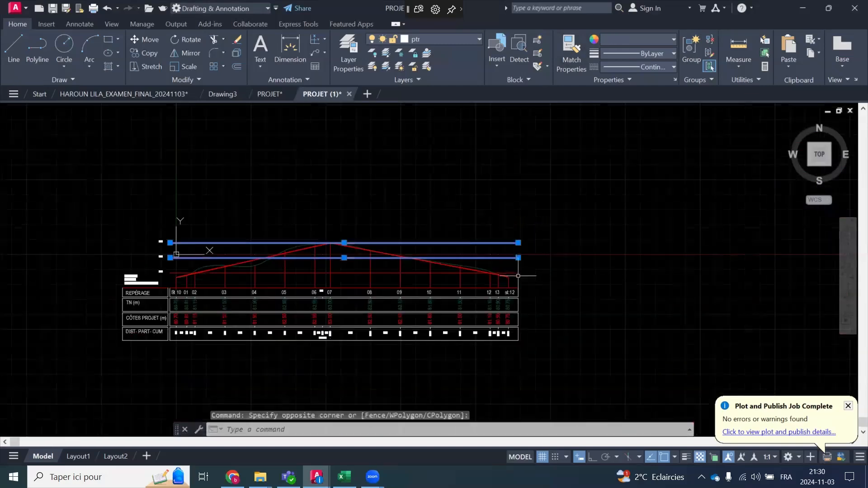
pyautogui.scroll(3, 519, 274)
pyautogui.click(519, 262)
pyautogui.click(512, 280)
pyautogui.scroll(-4, 576, 243)
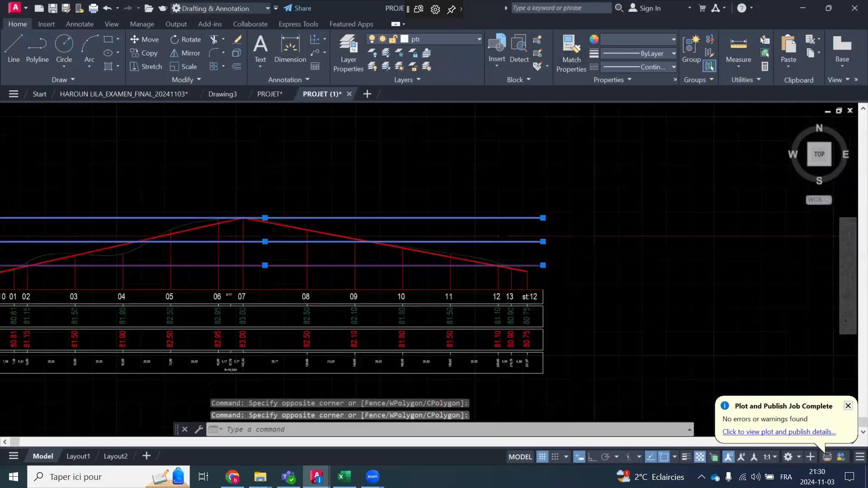
pyautogui.click(622, 39)
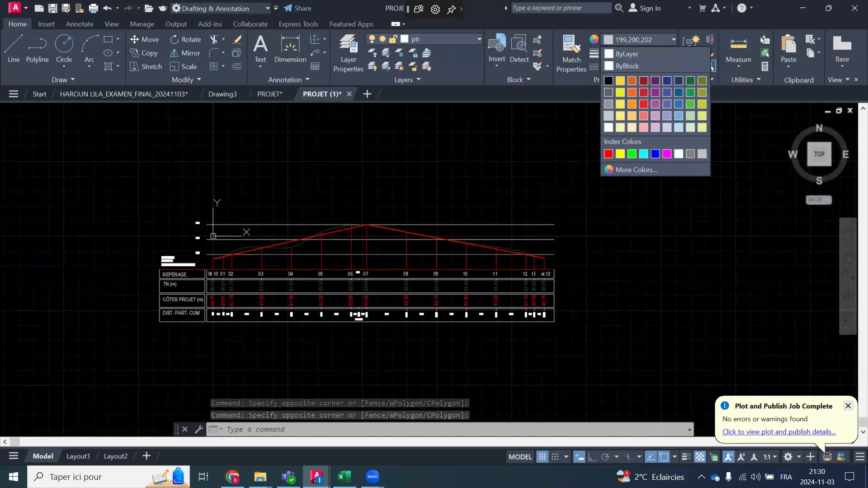
pyautogui.click(609, 154)
pyautogui.press('Escape')
# Fillet the peak of the red project line at point 07 with a radius of 100
pyautogui.scroll(4, 265, 250)
pyautogui.scroll(-2, 267, 258)
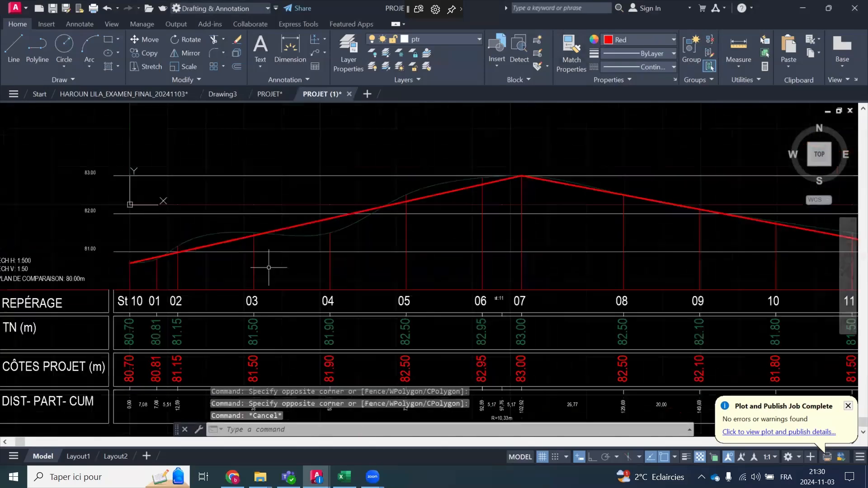
pyautogui.scroll(-4, 484, 199)
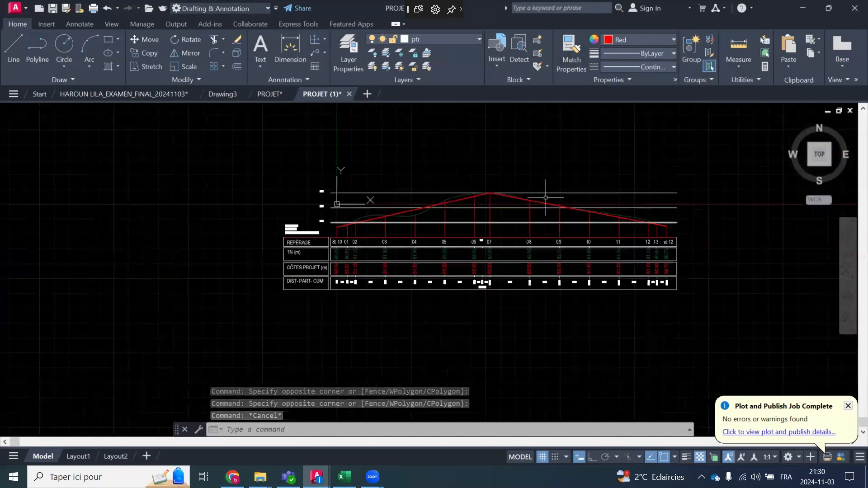
pyautogui.scroll(2, 450, 208)
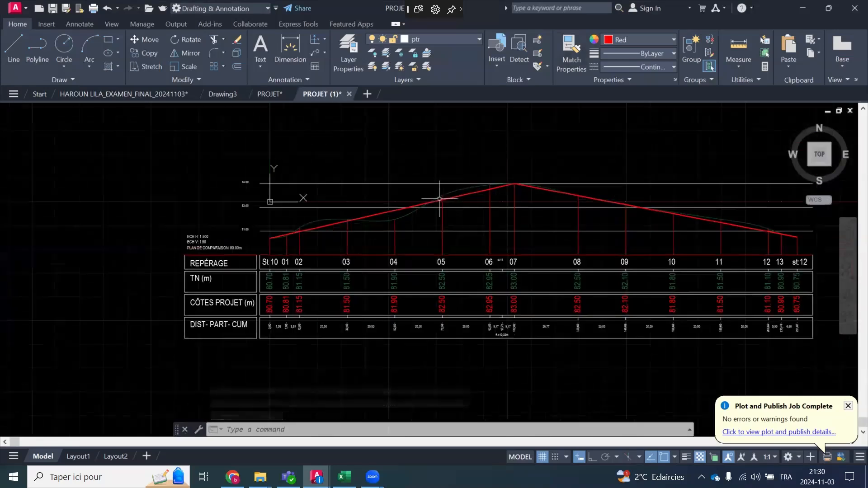
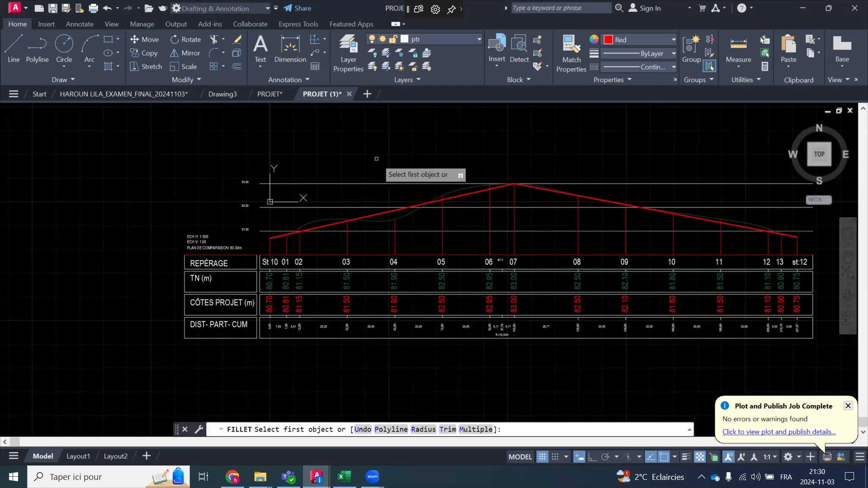
pyautogui.click(422, 430)
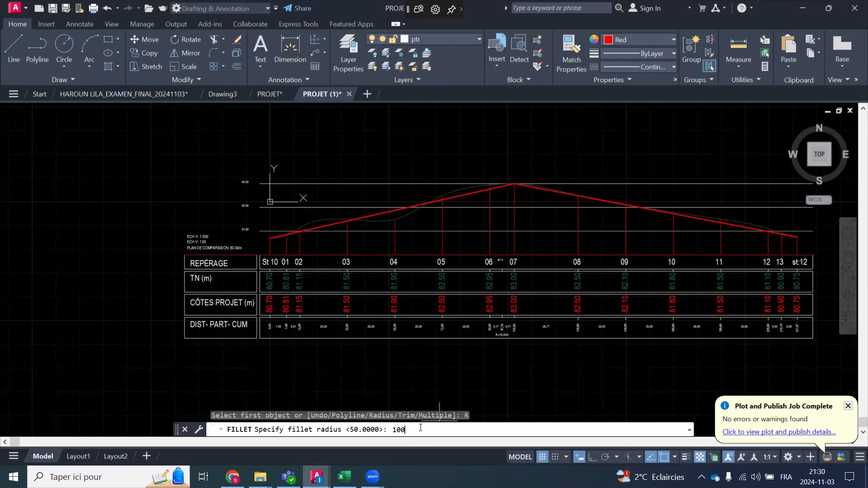
pyautogui.press('Return')
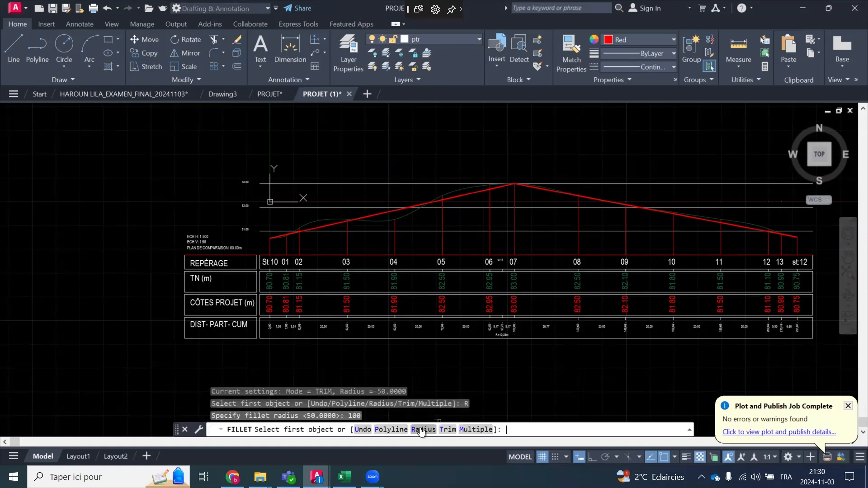
pyautogui.click(459, 193)
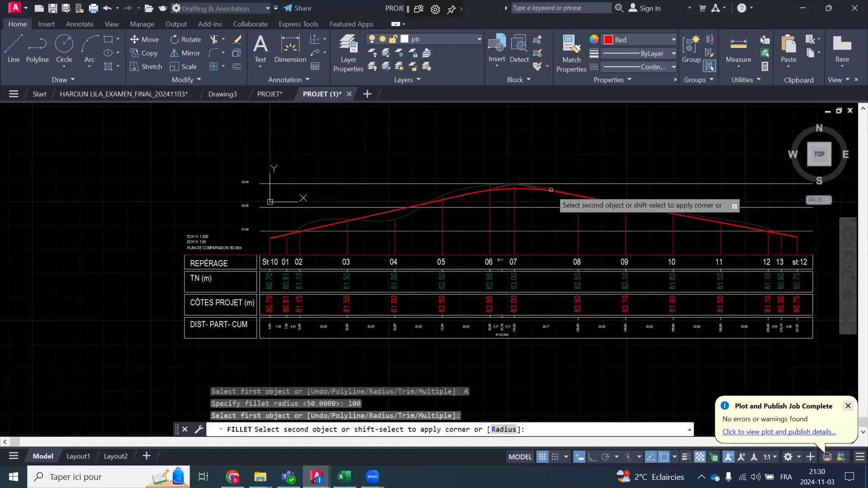
pyautogui.click(550, 190)
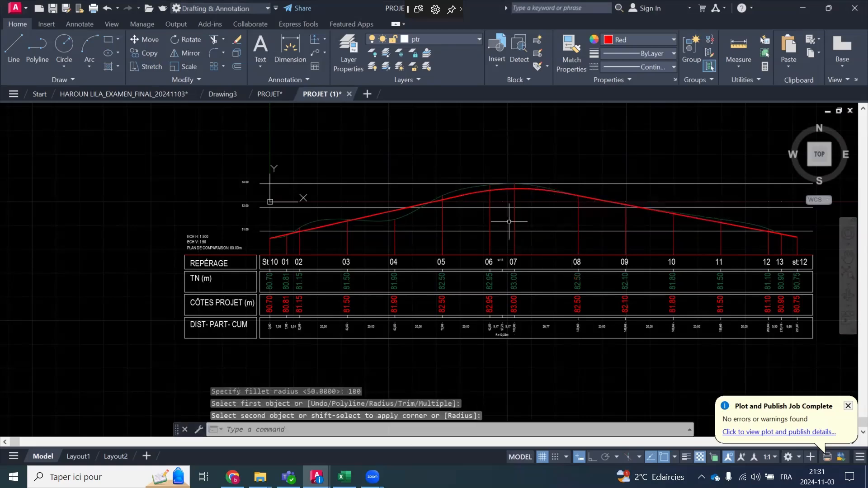
pyautogui.scroll(2, 509, 222)
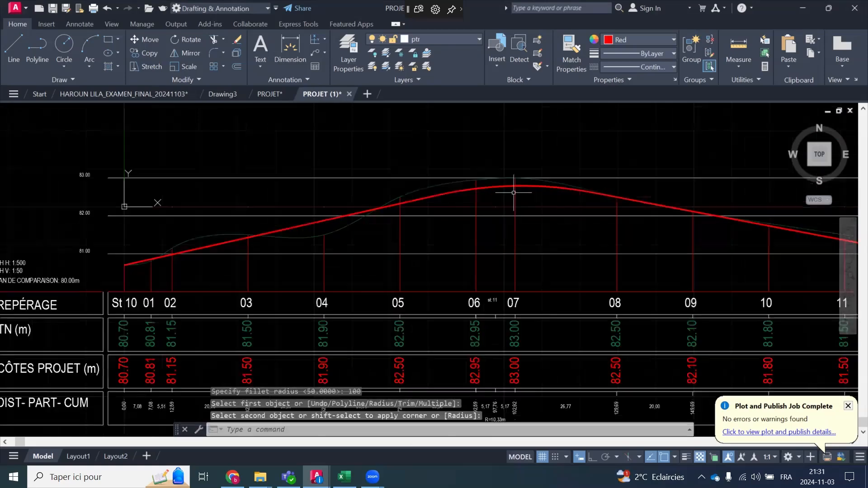
pyautogui.click(14, 45)
pyautogui.scroll(4, 403, 193)
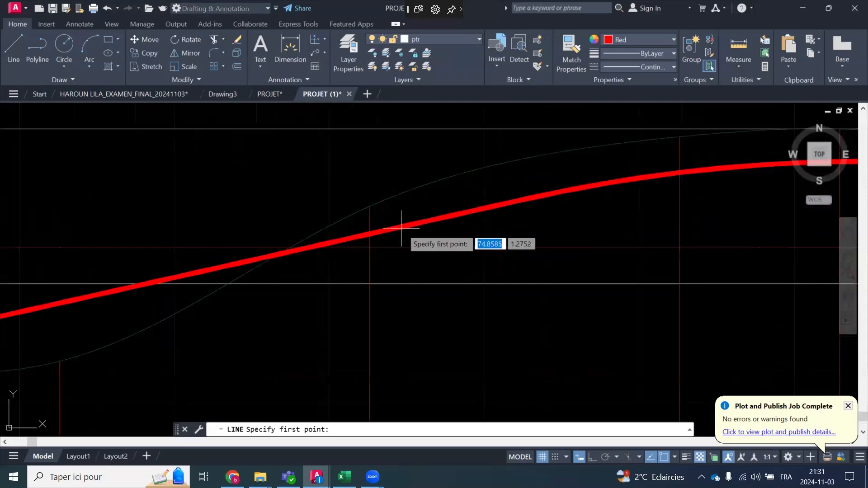
pyautogui.scroll(-5, 296, 208)
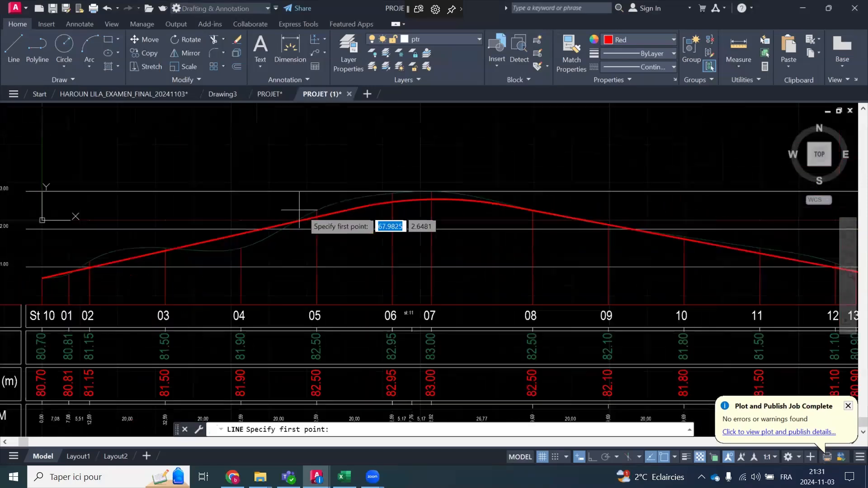
pyautogui.press('Escape')
pyautogui.press('Escape')
# Draw a line from the start of the fillet arc, between points 05 and 06, straight down to the profile's baseline
pyautogui.click(363, 207)
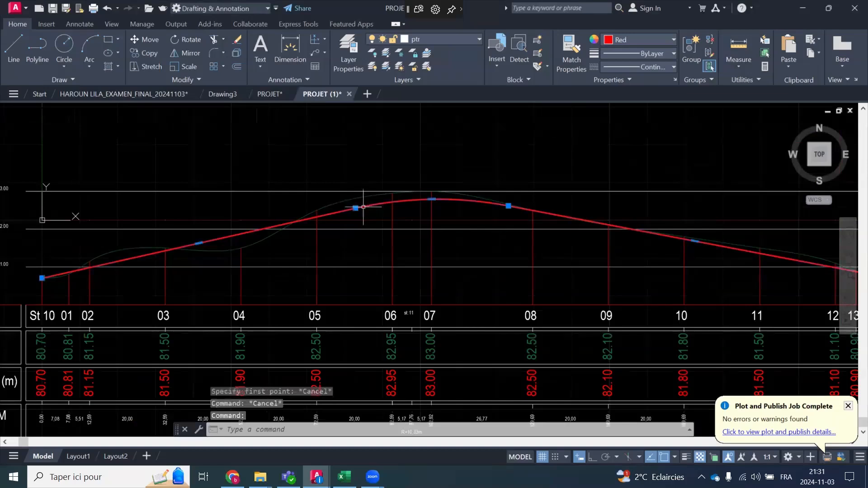
pyautogui.click(12, 47)
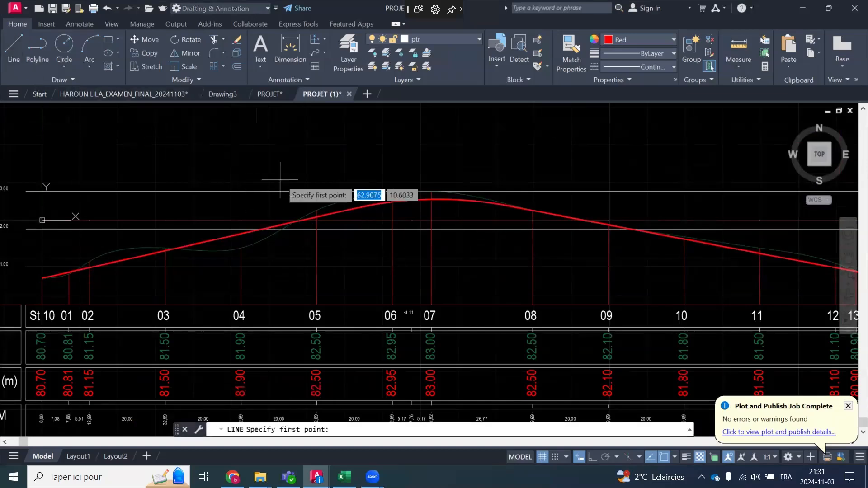
pyautogui.click(355, 208)
pyautogui.scroll(-5, 355, 217)
pyautogui.scroll(7, 368, 229)
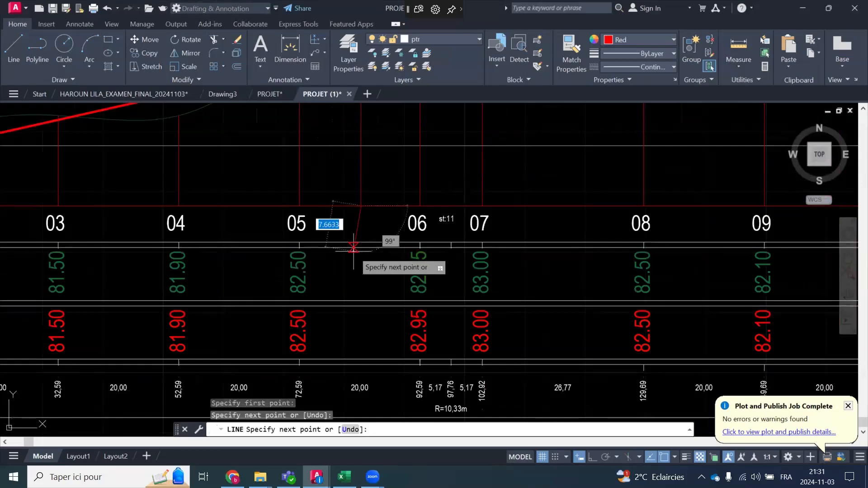
pyautogui.press('Escape')
# Copy that vertical line from its upper end to the other endpoint of the fillet arc, between points 07 and 08
pyautogui.scroll(-5, 360, 207)
pyautogui.scroll(3, 239, 209)
pyautogui.scroll(3, 364, 253)
pyautogui.click(354, 236)
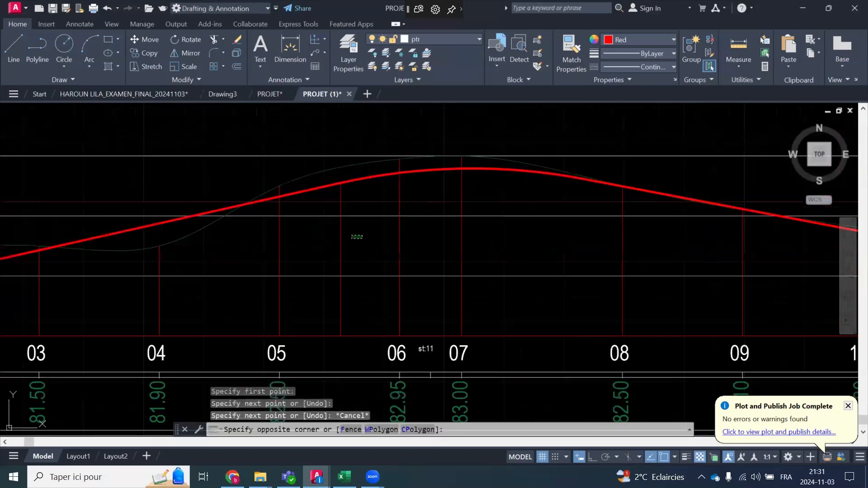
pyautogui.click(297, 253)
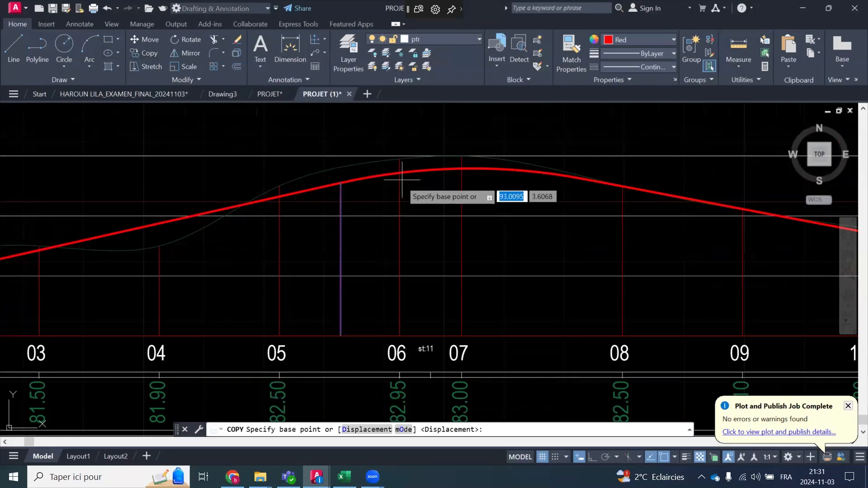
pyautogui.click(341, 183)
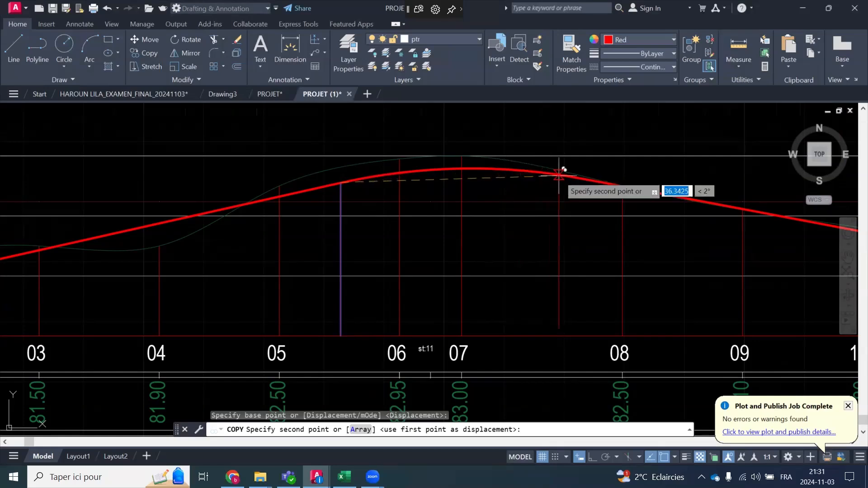
pyautogui.scroll(4, 559, 174)
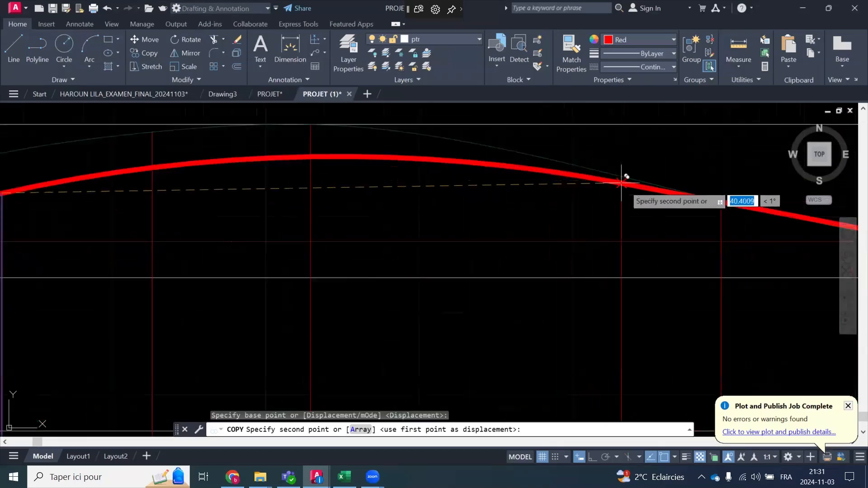
pyautogui.keyDown('shift'); pyautogui.rightClick(610, 185); pyautogui.keyUp('shift')
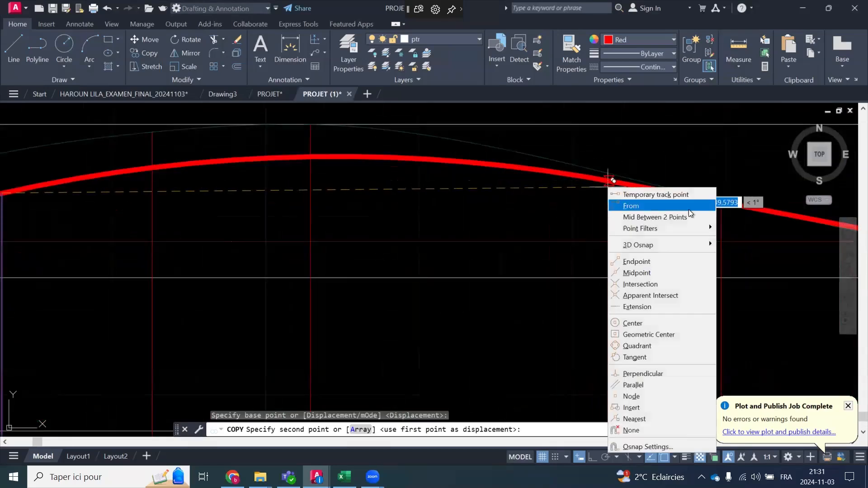
pyautogui.click(652, 267)
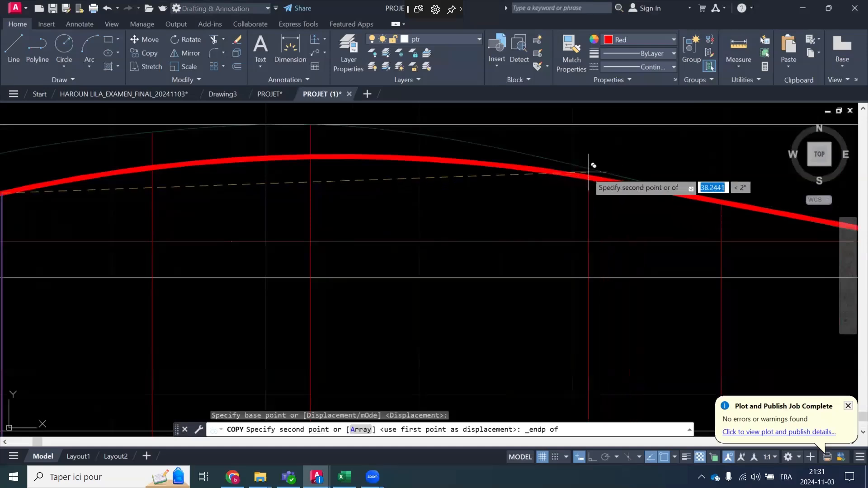
pyautogui.click(617, 180)
pyautogui.scroll(-4, 579, 172)
pyautogui.press('Escape')
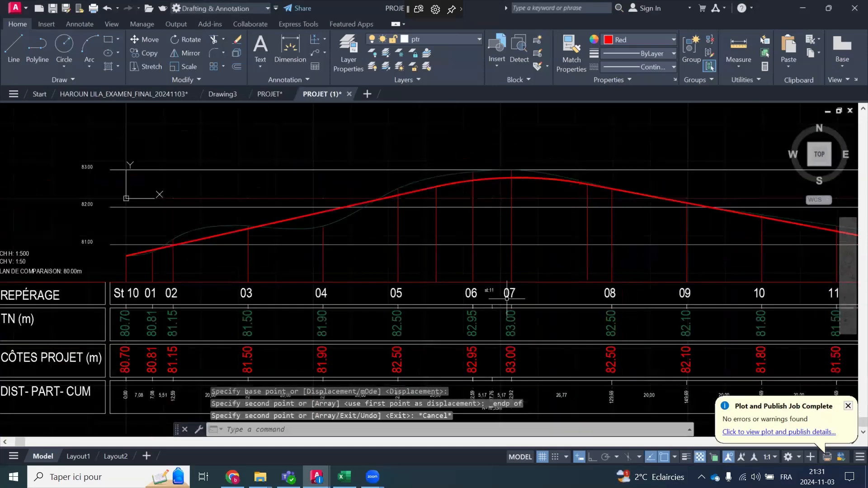
pyautogui.scroll(-4, 507, 299)
pyautogui.scroll(4, 514, 282)
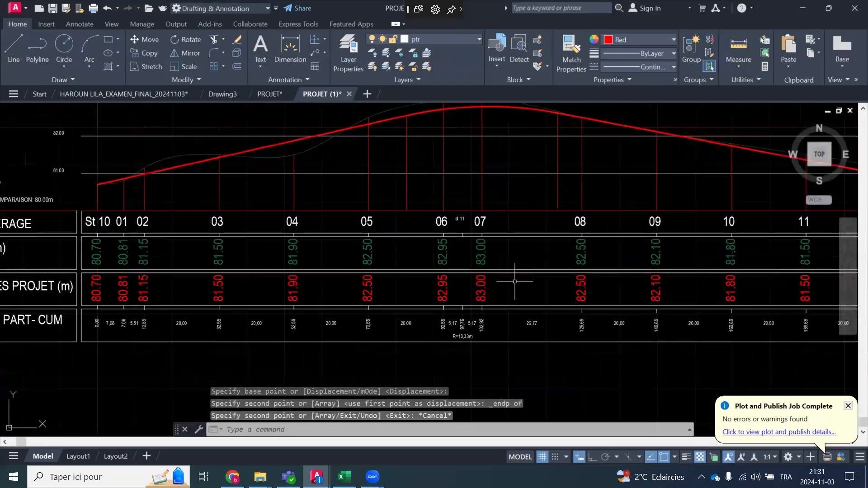
pyautogui.scroll(-2, 487, 239)
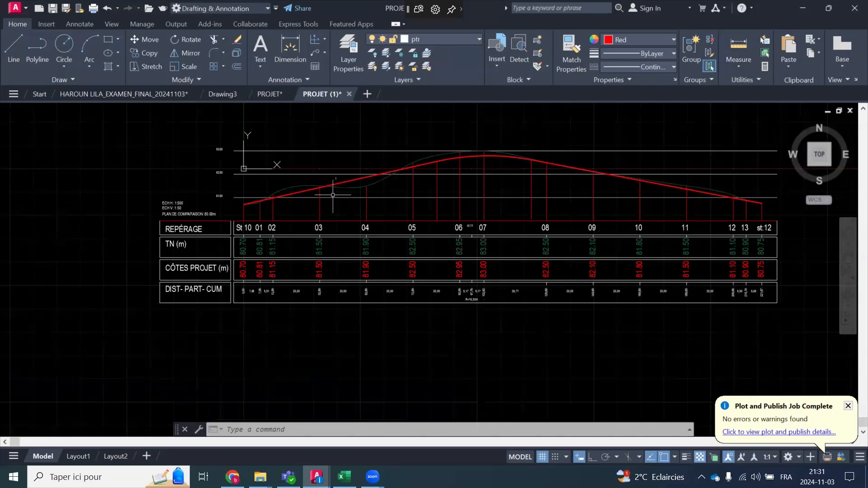
pyautogui.scroll(4, 271, 213)
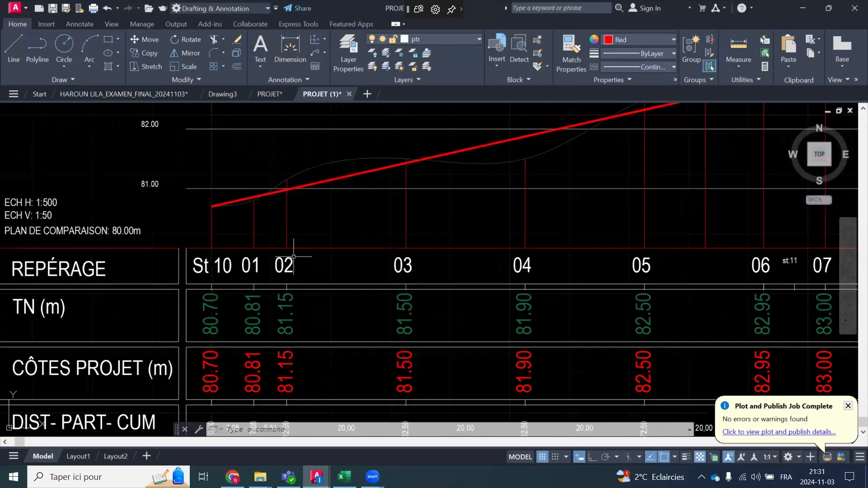
pyautogui.scroll(-4, 244, 210)
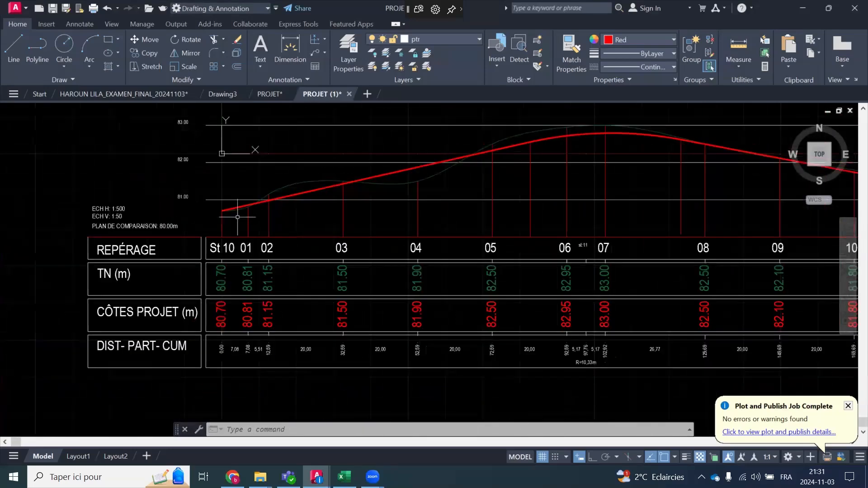
# Examine the whole profile, comparing the vertical station lines with the red project line and the TN and CÔTES PROJET rows
pyautogui.scroll(2, 250, 214)
pyautogui.scroll(2, 420, 196)
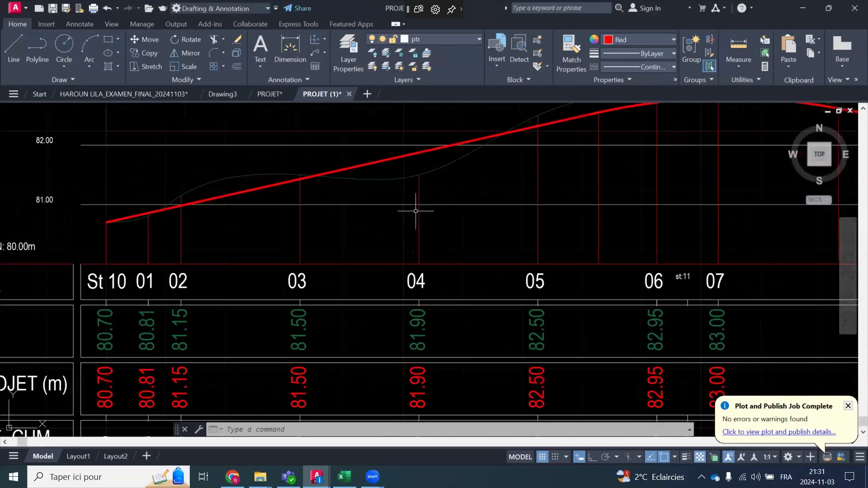
pyautogui.scroll(-3, 415, 211)
pyautogui.scroll(4, 314, 285)
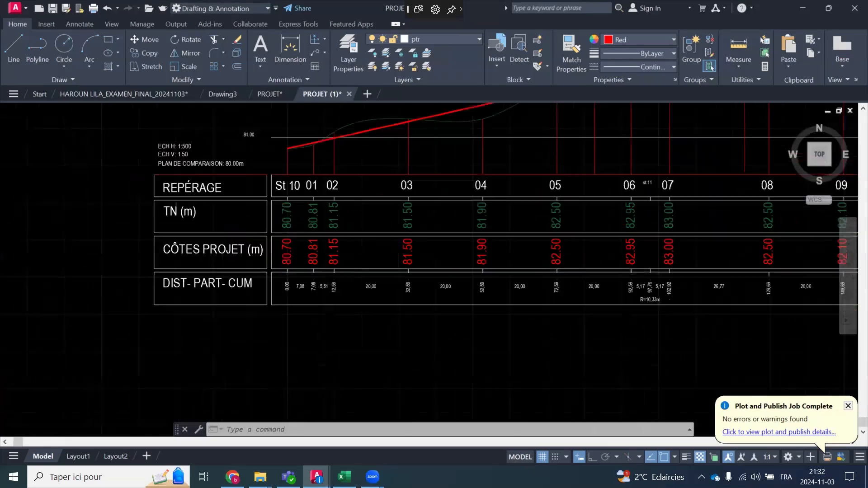
pyautogui.scroll(-4, 310, 382)
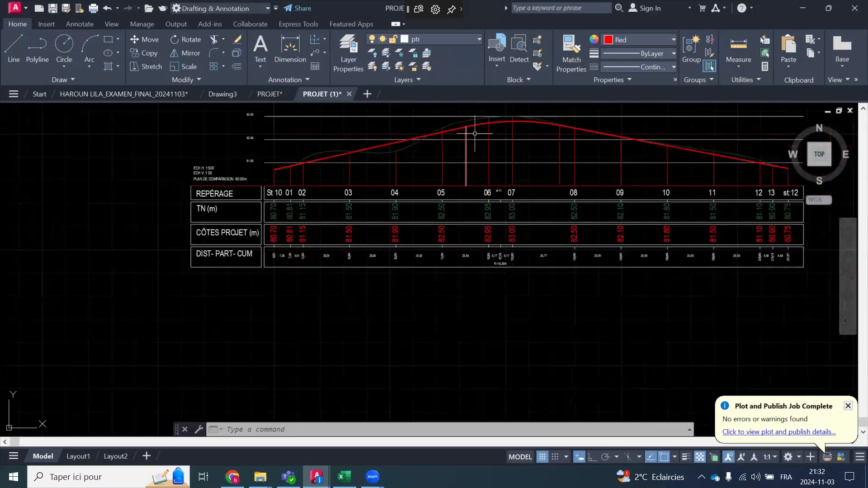
pyautogui.scroll(2, 363, 219)
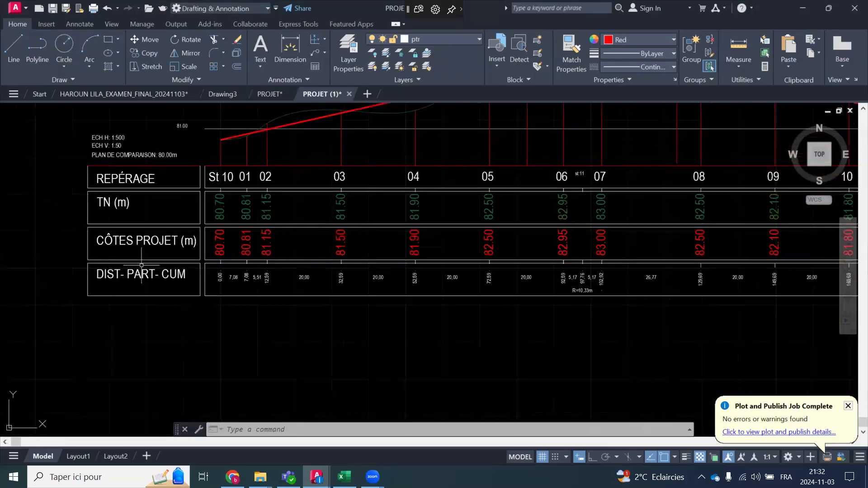
pyautogui.scroll(-3, 178, 216)
pyautogui.scroll(3, 179, 204)
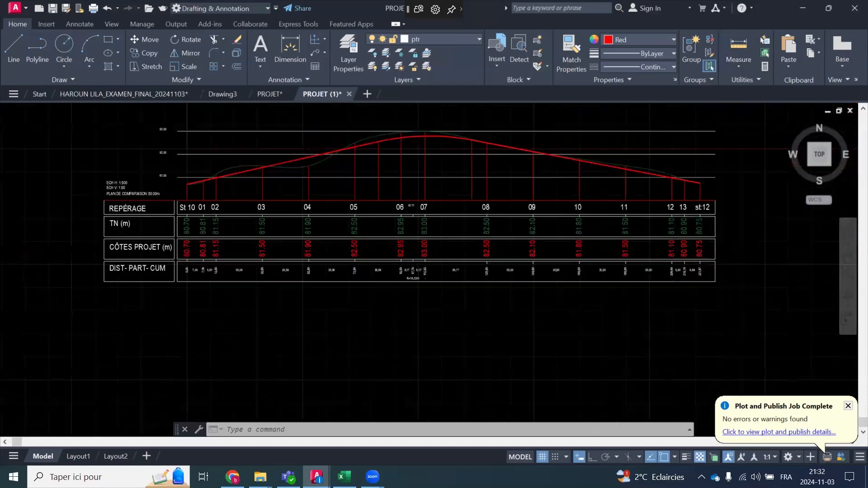
pyautogui.scroll(3, 193, 248)
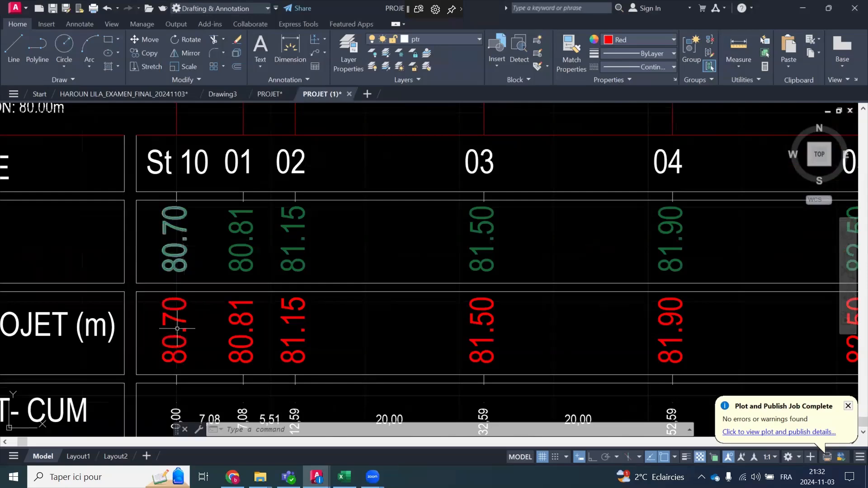
pyautogui.scroll(-7, 177, 329)
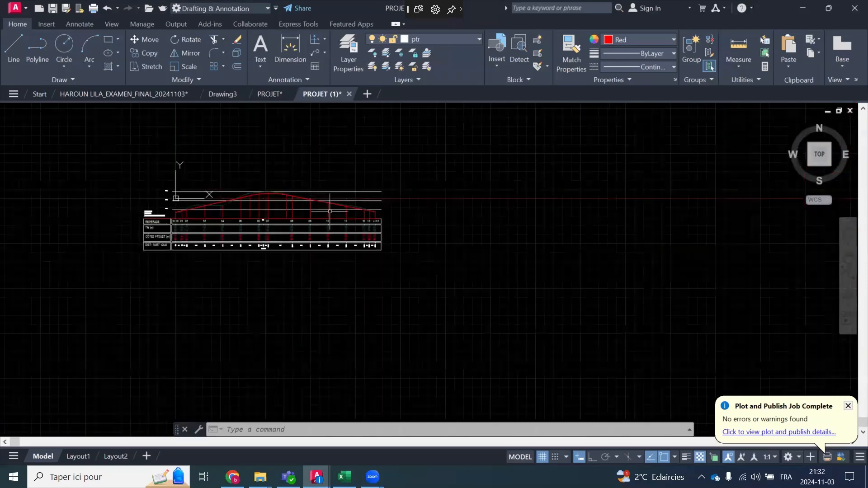
pyautogui.scroll(6, 376, 213)
pyautogui.scroll(-4, 508, 314)
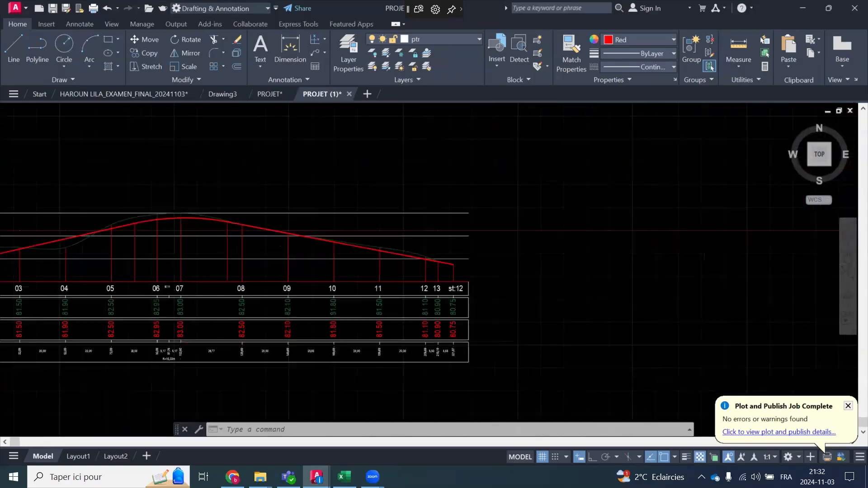
pyautogui.scroll(4, 193, 279)
pyautogui.scroll(5, 194, 278)
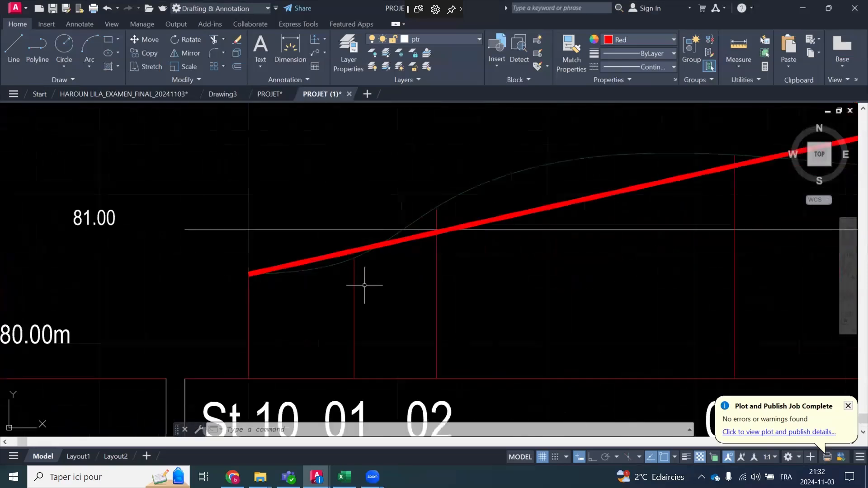
# Extend the vertical line at station 01 up to the red project line, using the project line as the boundary edge
pyautogui.click(224, 41)
pyautogui.click(240, 83)
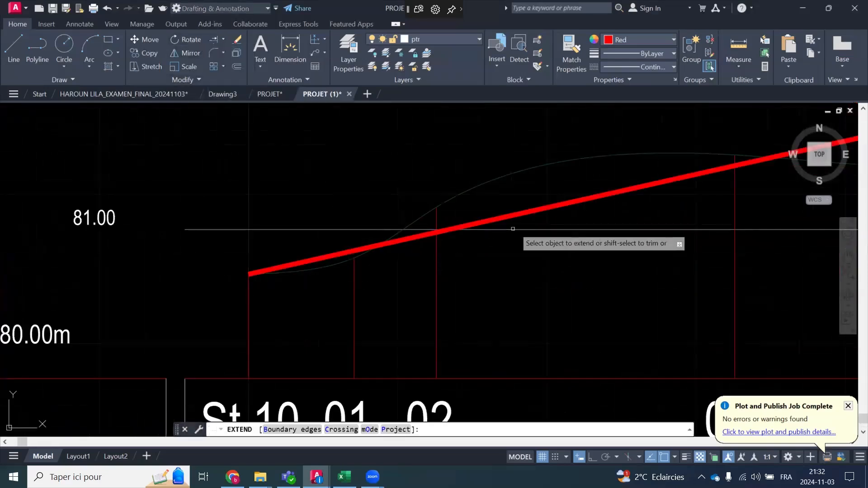
pyautogui.click(547, 207)
pyautogui.hotkey('ctrl', 'z')
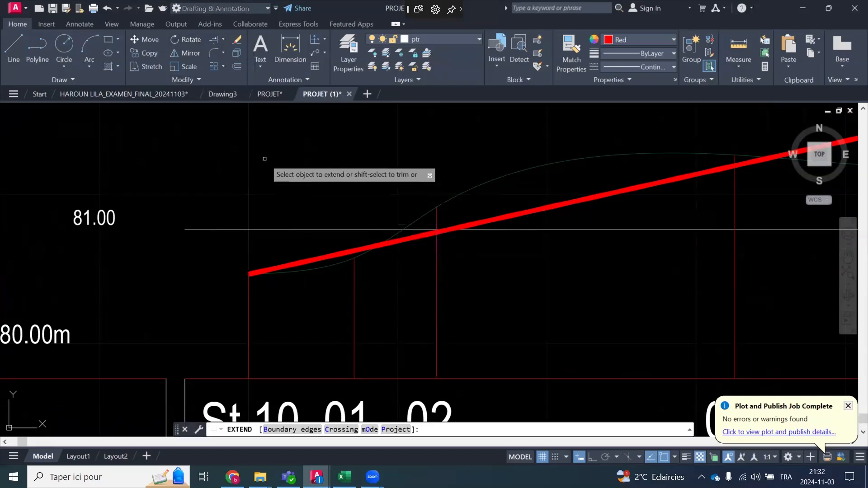
pyautogui.click(293, 430)
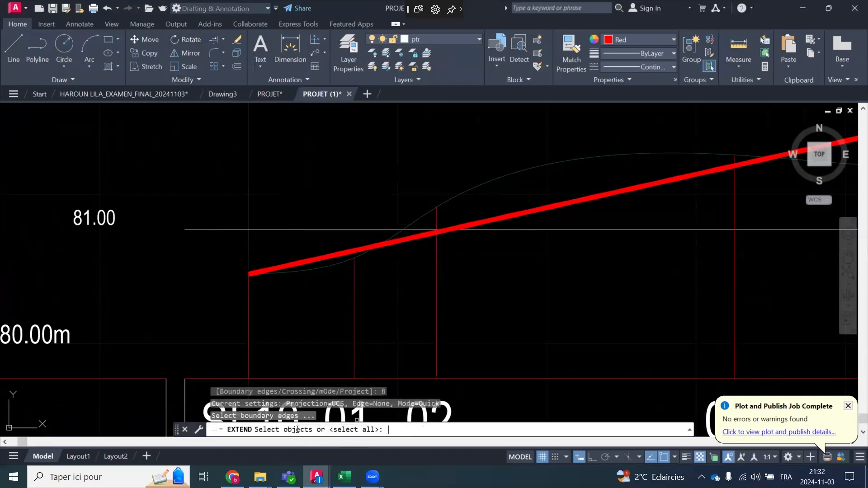
pyautogui.click(592, 194)
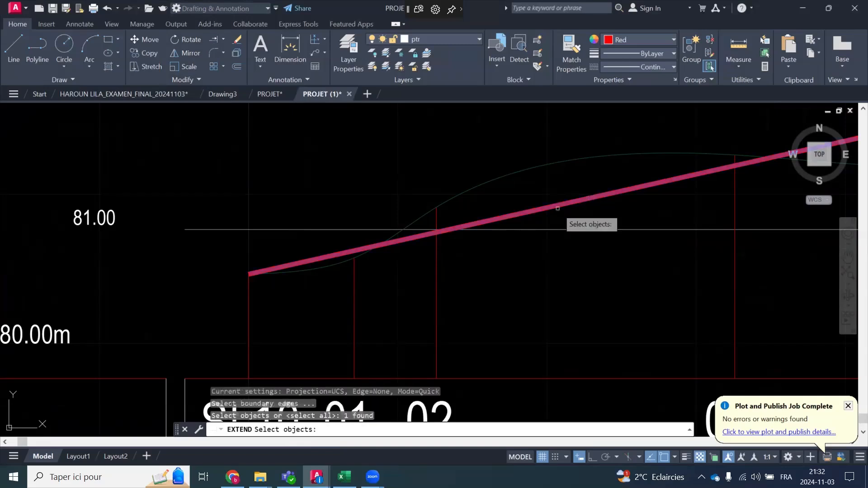
pyautogui.rightClick(291, 154)
pyautogui.click(315, 164)
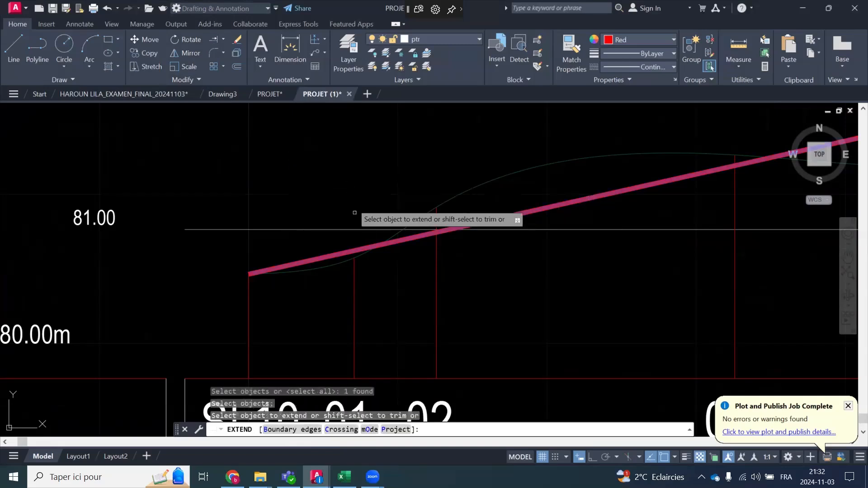
pyautogui.click(354, 308)
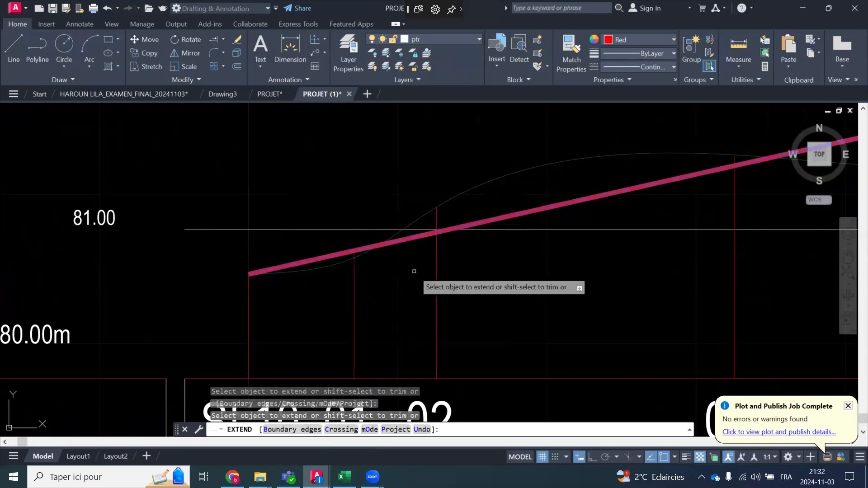
# Extend the vertical line at station 04 up to the red project line
pyautogui.scroll(-4, 403, 281)
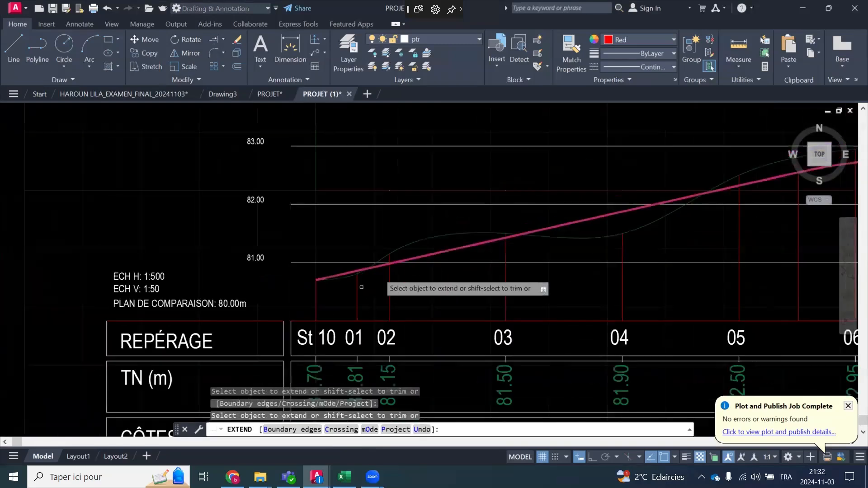
pyautogui.scroll(2, 744, 266)
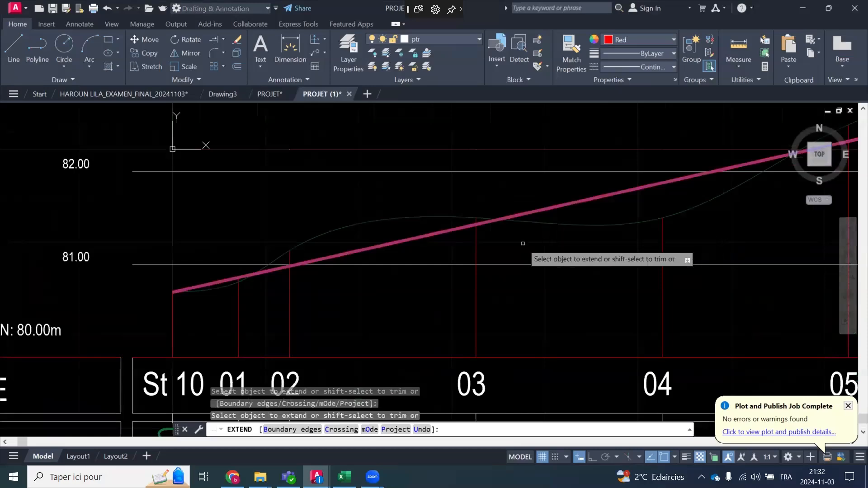
pyautogui.click(661, 242)
pyautogui.scroll(-3, 507, 272)
pyautogui.scroll(4, 586, 234)
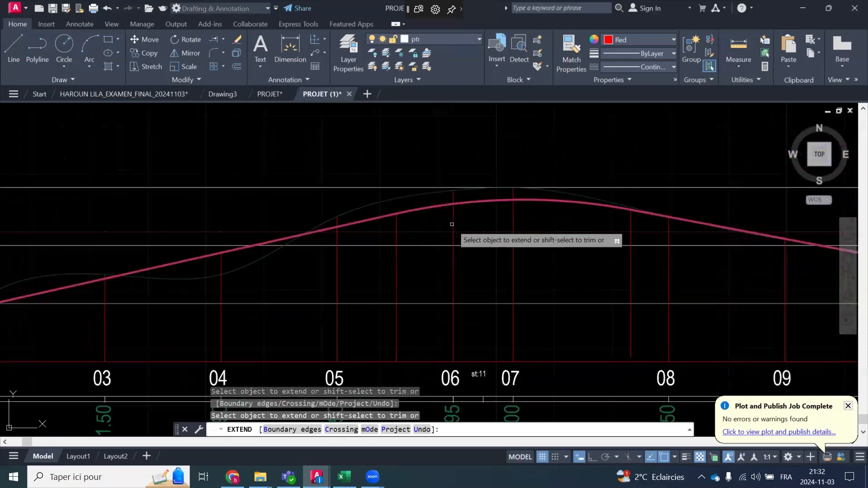
# Trim the vertical lines at stations 12 and 13 above the red project line, using the project line as the cutting edge
pyautogui.scroll(4, 673, 217)
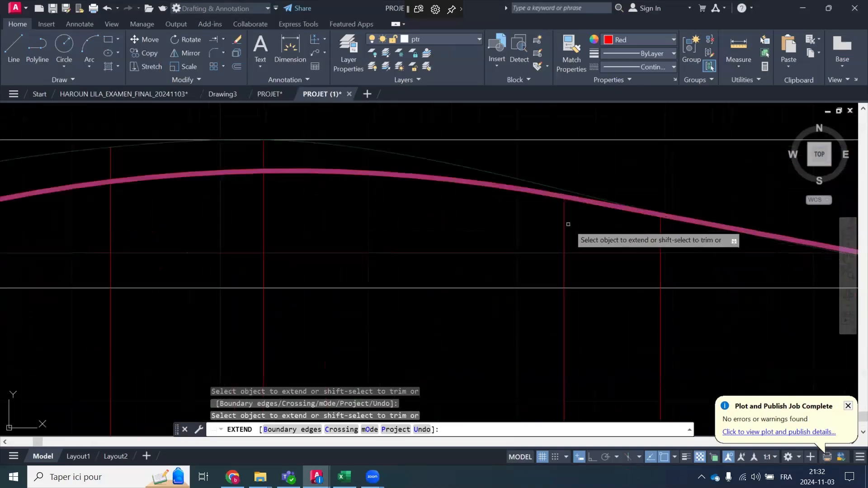
pyautogui.scroll(-3, 202, 252)
pyautogui.scroll(4, 528, 285)
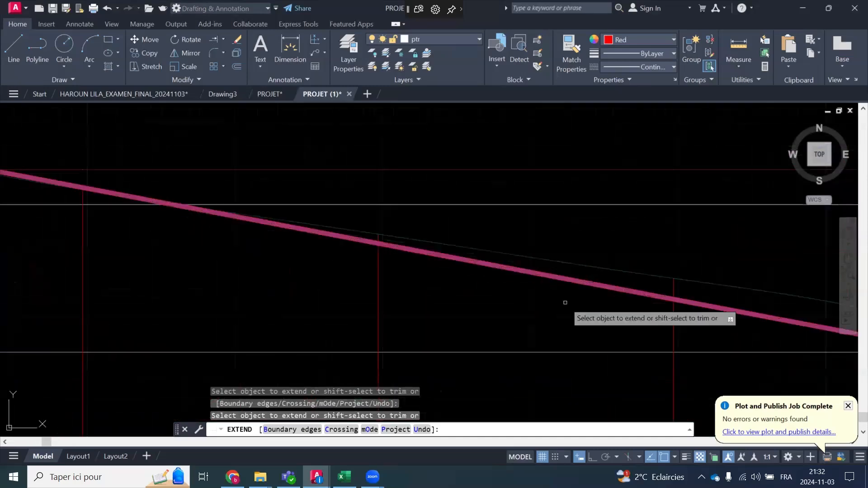
pyautogui.scroll(-3, 375, 277)
pyautogui.scroll(4, 413, 303)
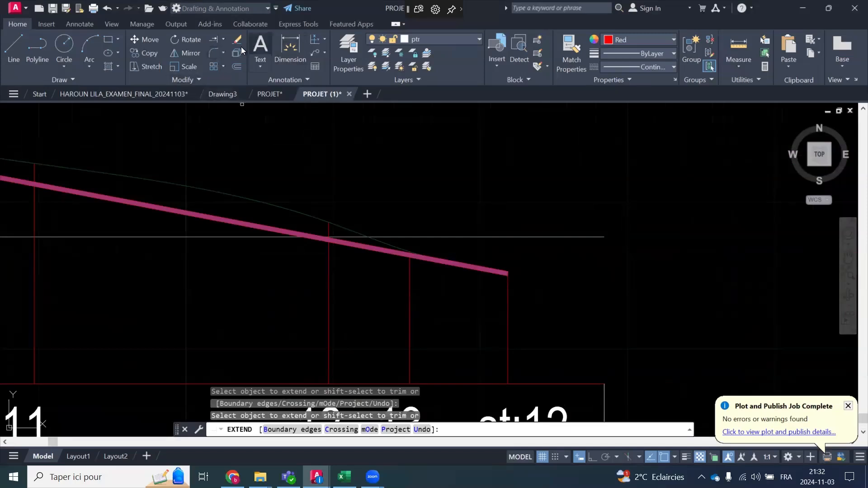
pyautogui.click(224, 39)
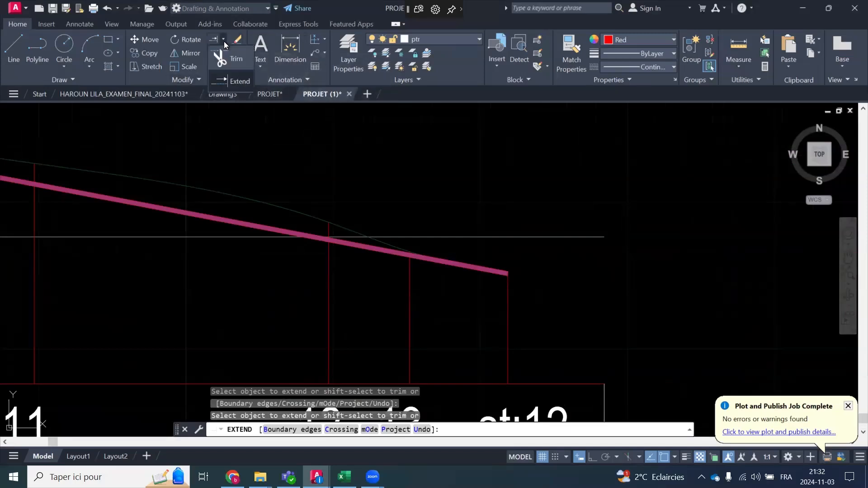
pyautogui.click(221, 61)
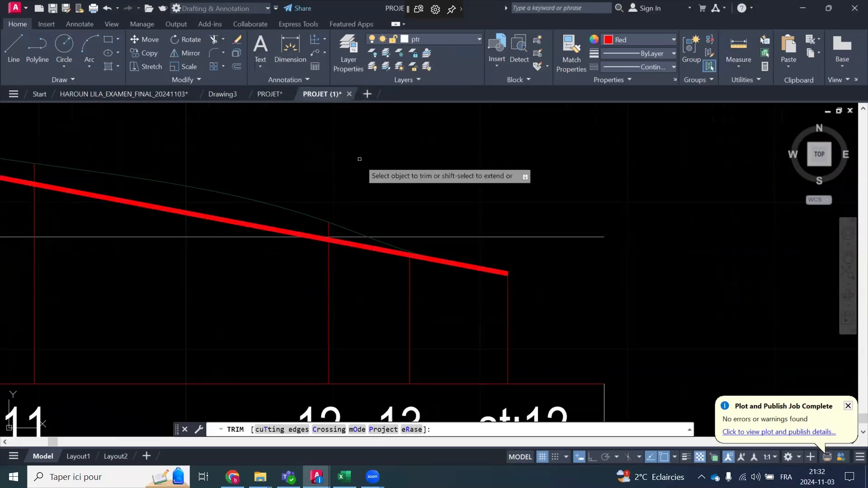
pyautogui.click(263, 430)
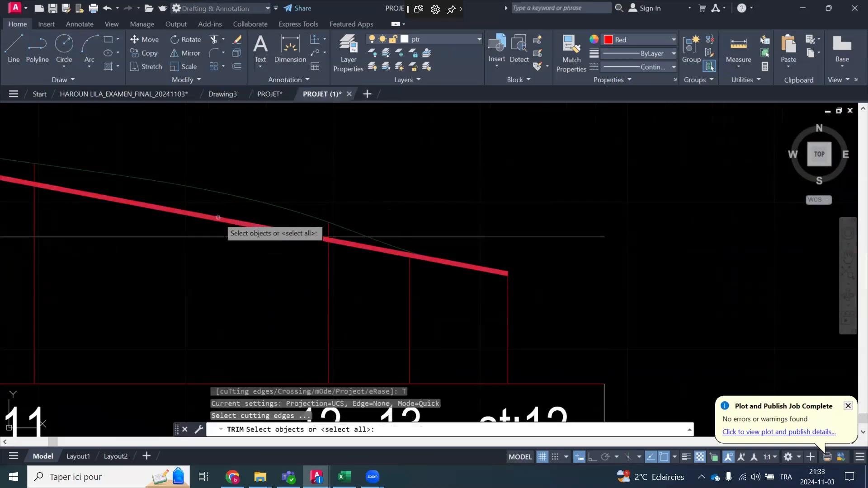
pyautogui.click(219, 218)
pyautogui.rightClick(376, 153)
pyautogui.click(393, 160)
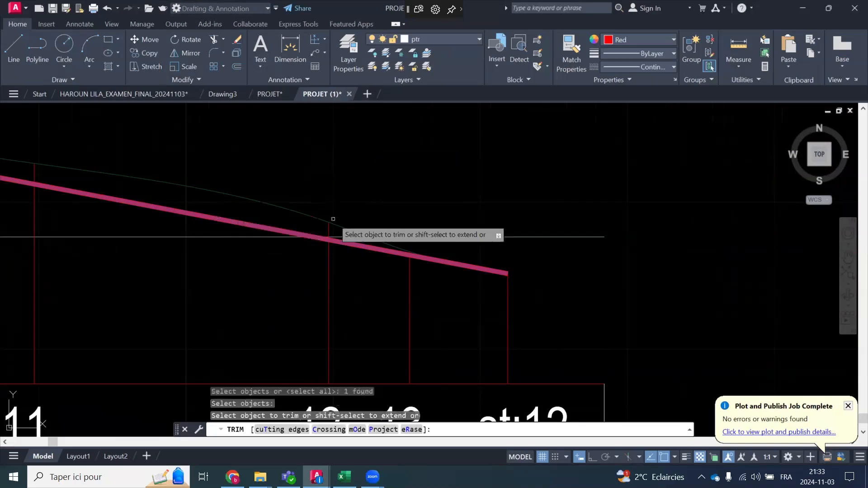
pyautogui.scroll(2, 333, 219)
pyautogui.click(327, 234)
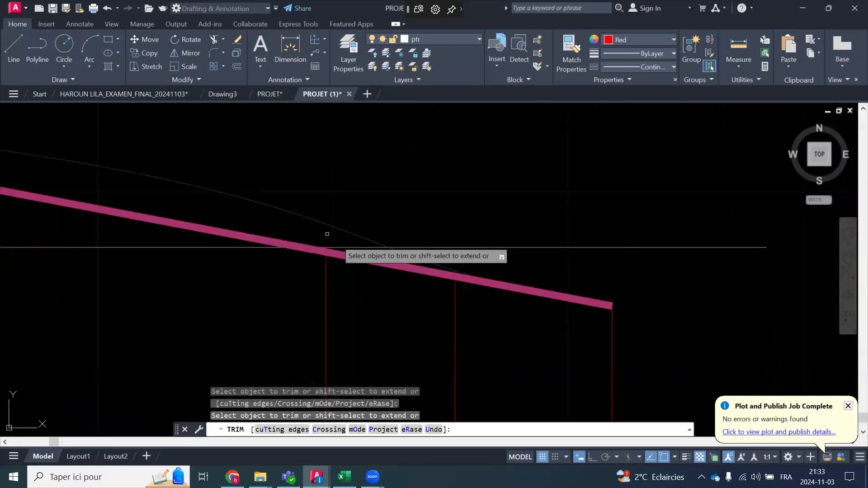
pyautogui.scroll(3, 339, 238)
pyautogui.click(433, 254)
# Trim the parts of the vertical lines at stations 11 and 10 that rise above the project line
pyautogui.scroll(-5, 577, 290)
pyautogui.scroll(2, 209, 195)
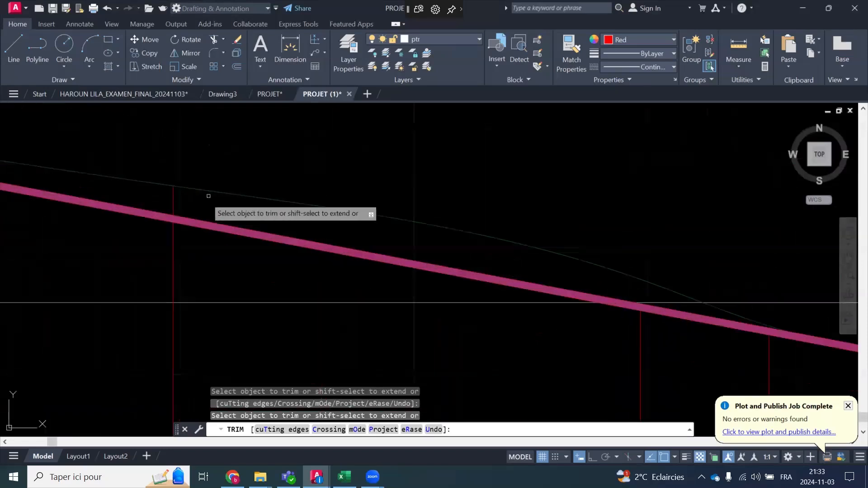
pyautogui.moveTo(189, 194); pyautogui.dragTo(165, 193)
pyautogui.scroll(-3, 357, 224)
pyautogui.scroll(5, 312, 224)
pyautogui.click(314, 259)
pyautogui.moveTo(314, 258); pyautogui.dragTo(270, 252)
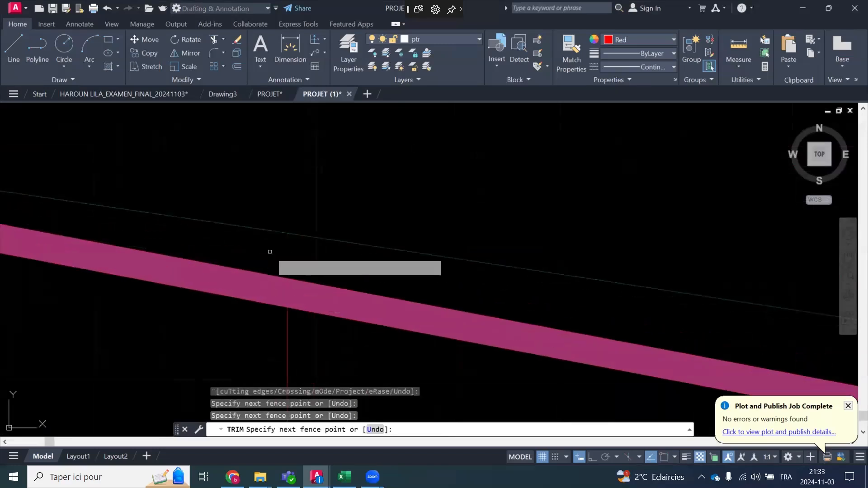
# Trim the vertical lines at stations 07 and 06 where they stick out above the rounded summit of the project line
pyautogui.scroll(-6, 436, 273)
pyautogui.scroll(6, 246, 251)
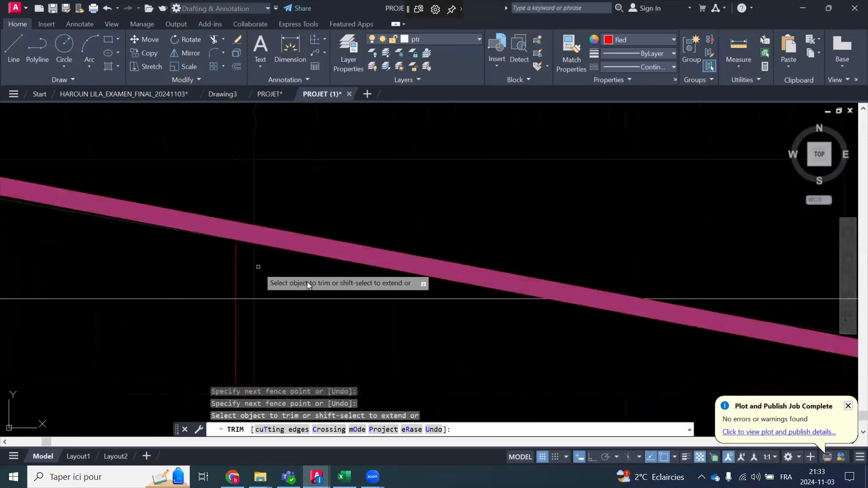
pyautogui.scroll(-8, 568, 315)
pyautogui.scroll(5, 447, 300)
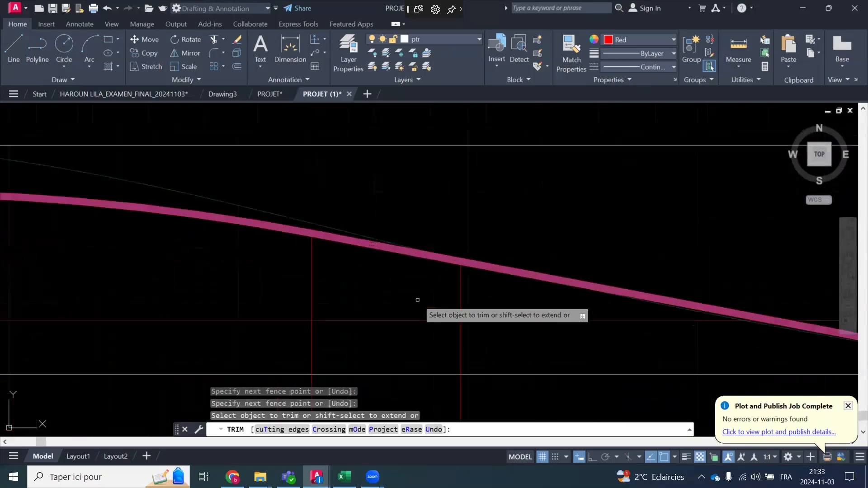
pyautogui.scroll(-5, 470, 294)
pyautogui.scroll(5, 360, 276)
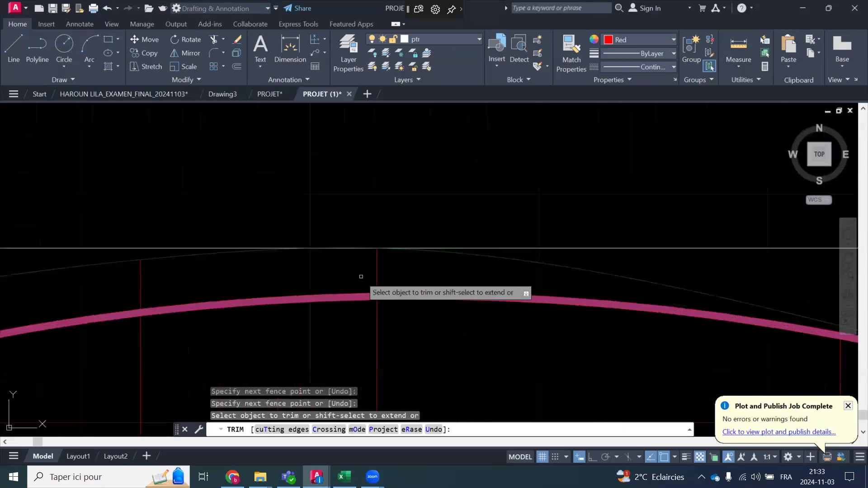
pyautogui.click(396, 264)
pyautogui.click(364, 265)
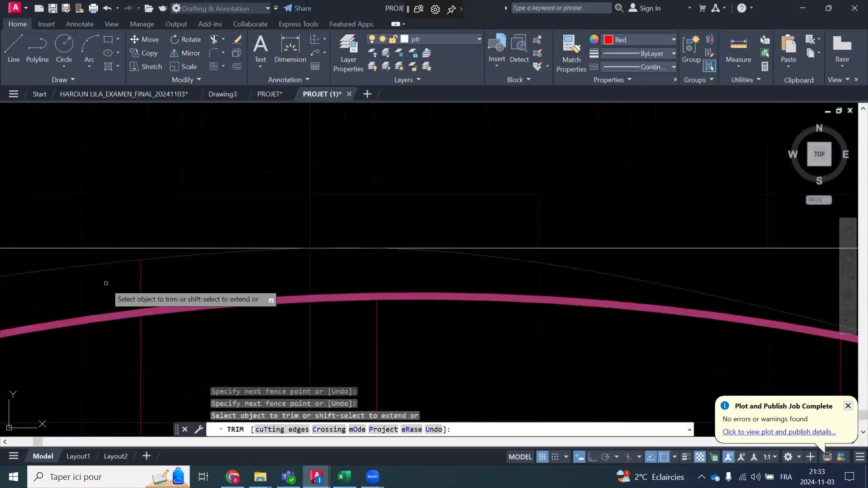
pyautogui.click(139, 281)
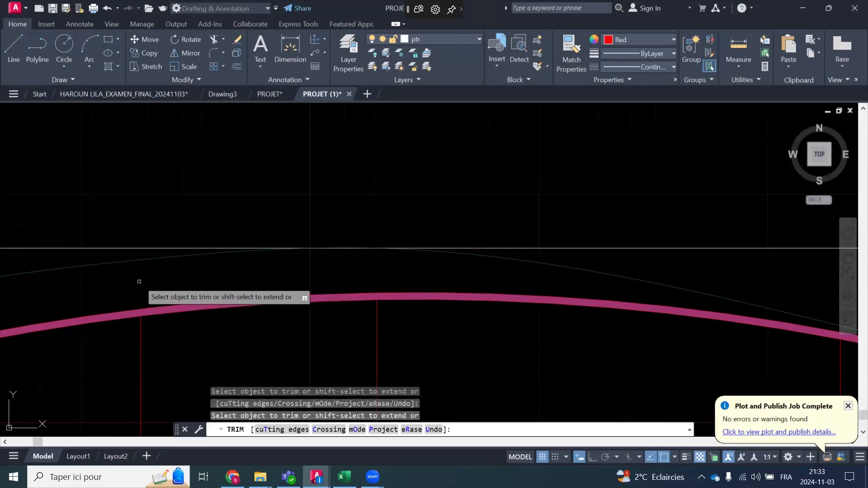
# Trim the vertical line at station 05 back to the project line
pyautogui.scroll(-5, 507, 281)
pyautogui.scroll(6, 466, 248)
pyautogui.scroll(5, 466, 248)
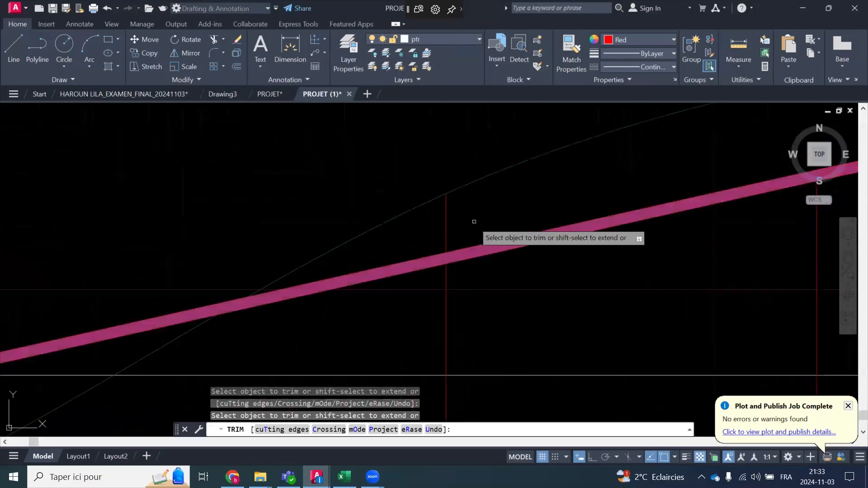
pyautogui.click(475, 222)
pyautogui.click(426, 234)
pyautogui.scroll(-5, 518, 187)
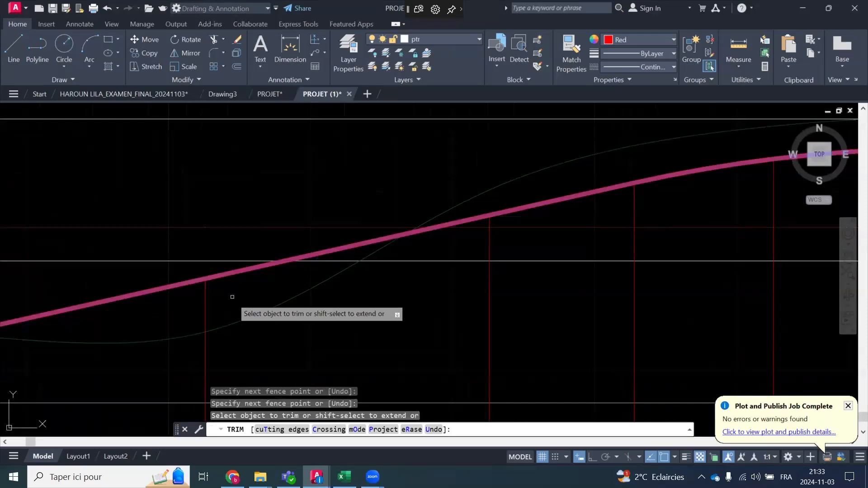
# Trim the vertical lines at stations 03 and 02 where they rise above the project line
pyautogui.scroll(-5, 378, 251)
pyautogui.scroll(5, 296, 263)
pyautogui.scroll(5, 297, 264)
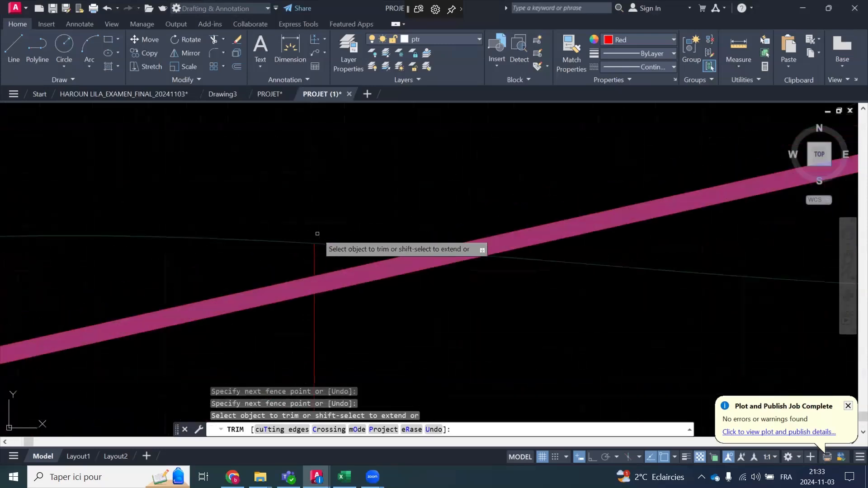
pyautogui.click(281, 277)
pyautogui.click(357, 249)
pyautogui.scroll(-6, 356, 249)
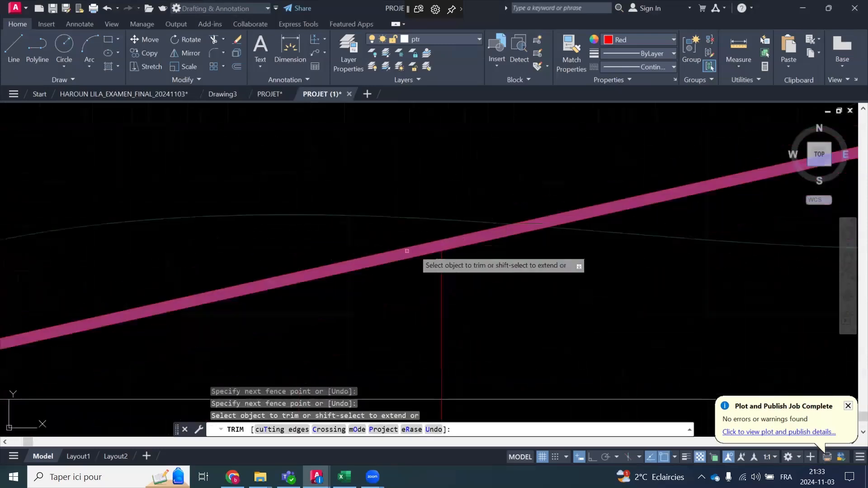
pyautogui.scroll(5, 276, 262)
pyautogui.scroll(4, 269, 253)
pyautogui.click(273, 230)
pyautogui.click(211, 245)
pyautogui.scroll(-6, 456, 224)
pyautogui.scroll(4, 324, 248)
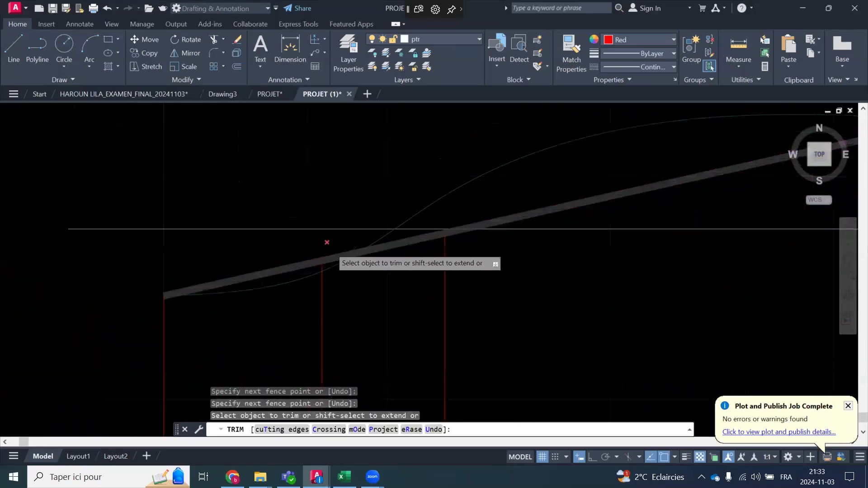
pyautogui.rightClick(292, 170)
pyautogui.click(316, 176)
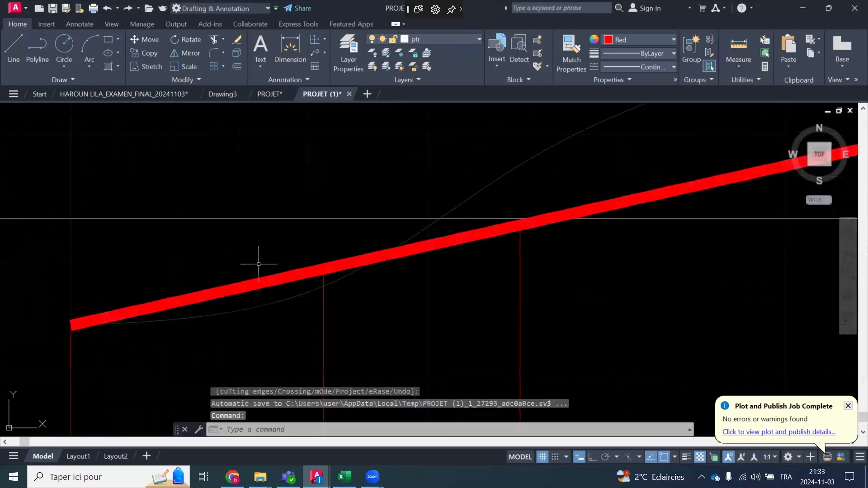
# Display the properties of the vertical line at station 01 to read its length
pyautogui.scroll(-6, 262, 263)
pyautogui.scroll(2, 430, 226)
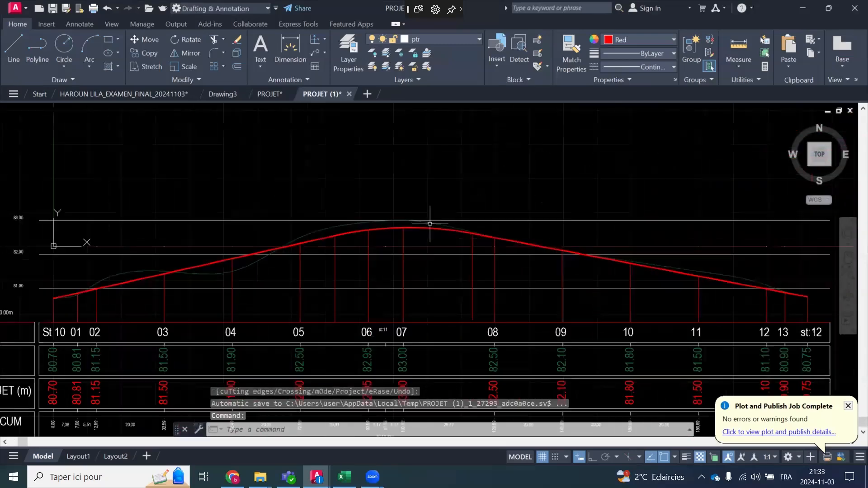
pyautogui.scroll(-4, 413, 232)
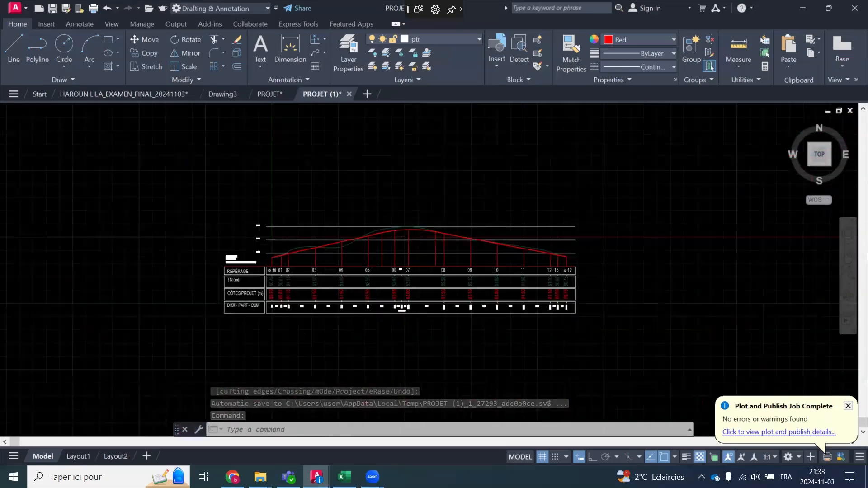
pyautogui.scroll(5, 204, 257)
pyautogui.scroll(2, 388, 284)
pyautogui.scroll(4, 388, 284)
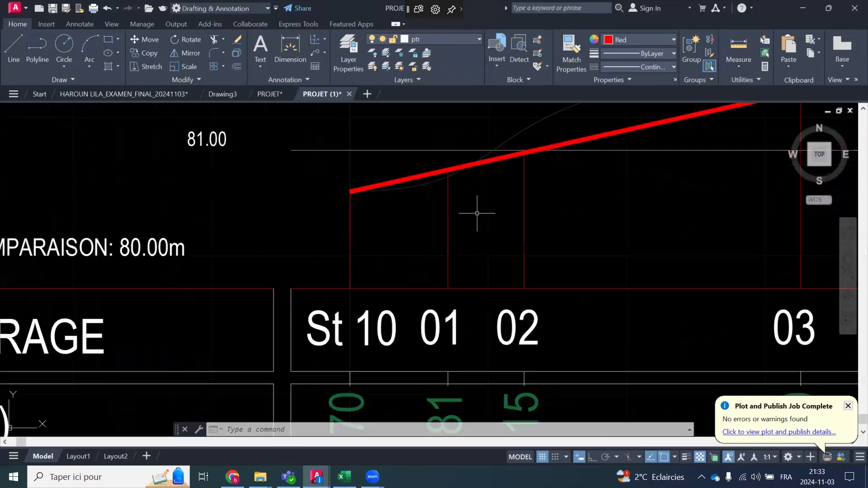
pyautogui.click(478, 209)
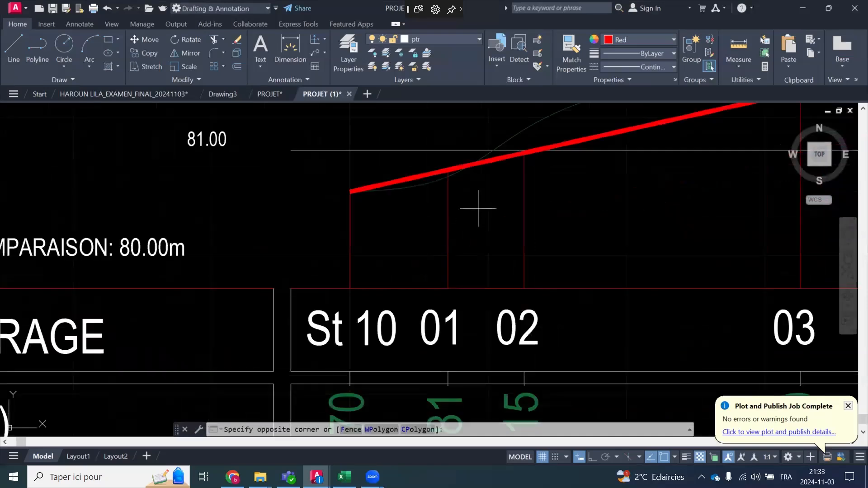
pyautogui.click(441, 240)
pyautogui.rightClick(399, 195)
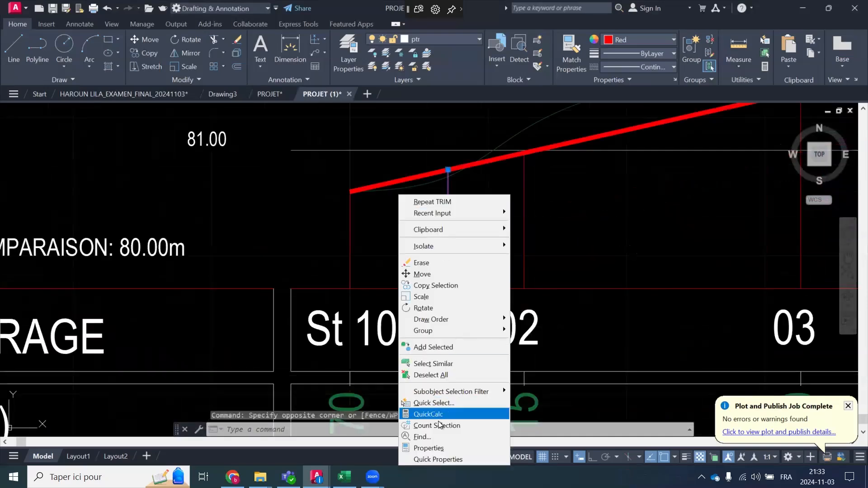
pyautogui.click(446, 448)
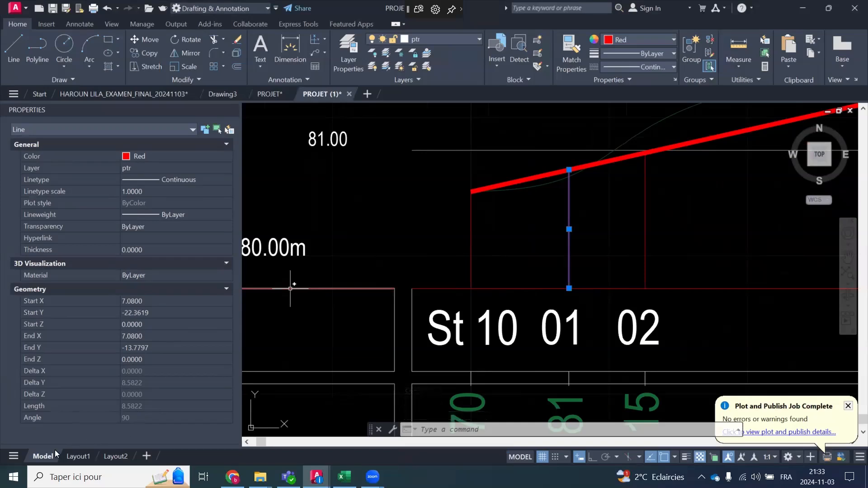
# Open the Windows calculator (Calculatrice) and enter 8.58 as the length of the station 01 line
pyautogui.click(12, 477)
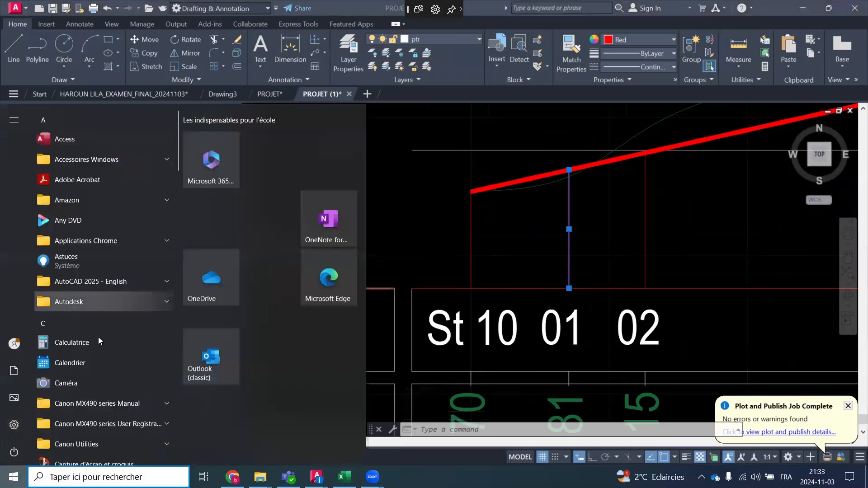
pyautogui.write('CAL')
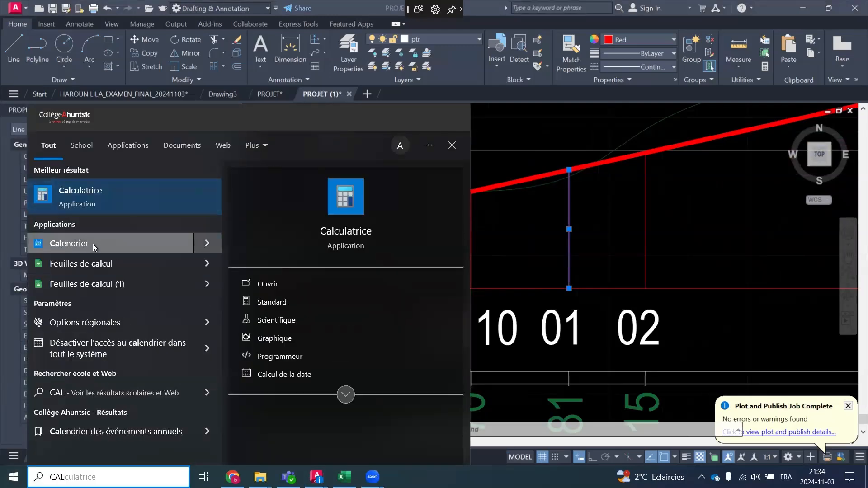
pyautogui.click(322, 235)
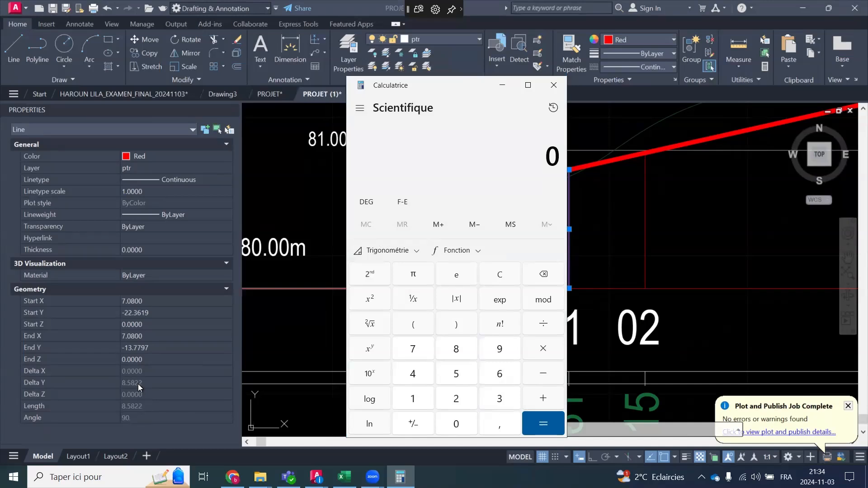
pyautogui.click(457, 349)
pyautogui.click(505, 427)
pyautogui.click(459, 375)
pyautogui.click(456, 350)
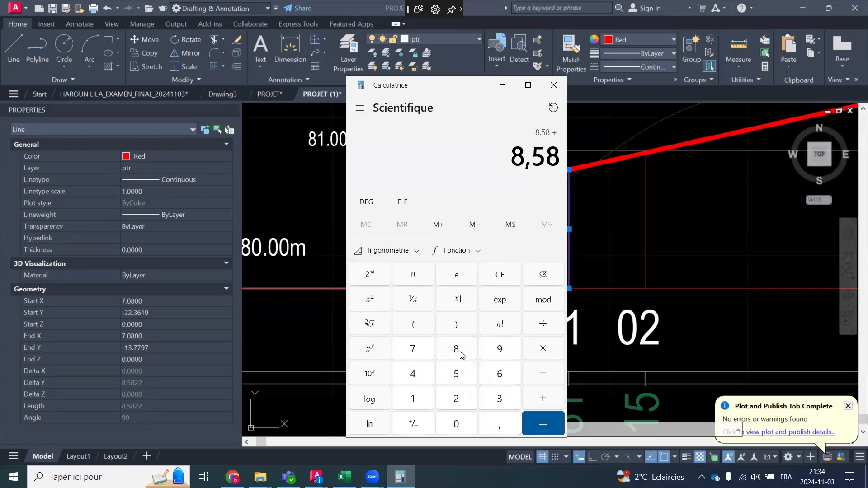
# Check the profile's scales and comparison plane, then divide the 8.58 line length by 10 in the calculator
pyautogui.click(502, 85)
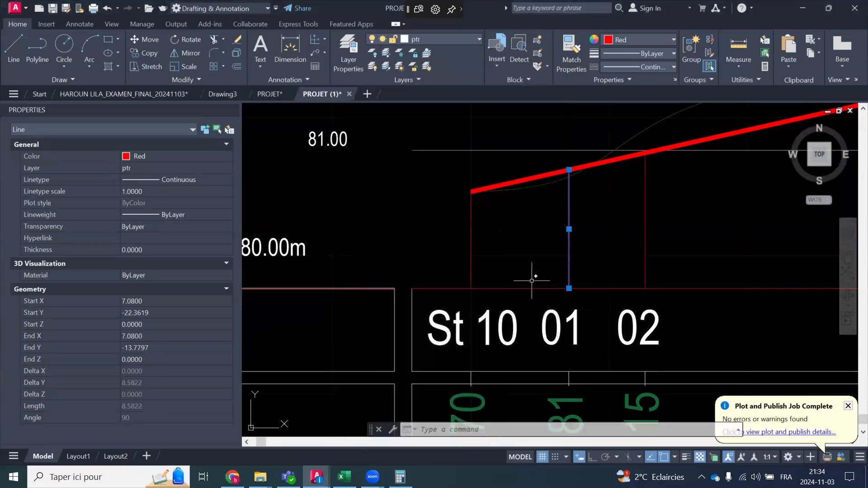
pyautogui.scroll(-5, 520, 262)
pyautogui.scroll(2, 515, 248)
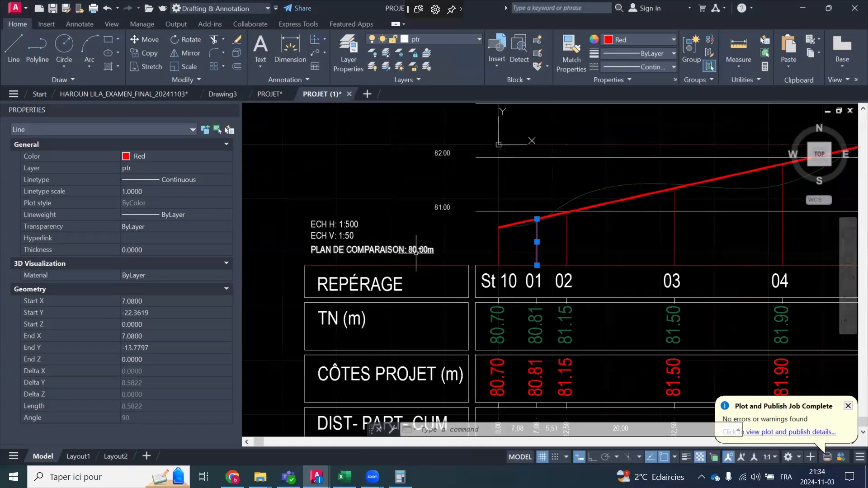
pyautogui.click(400, 476)
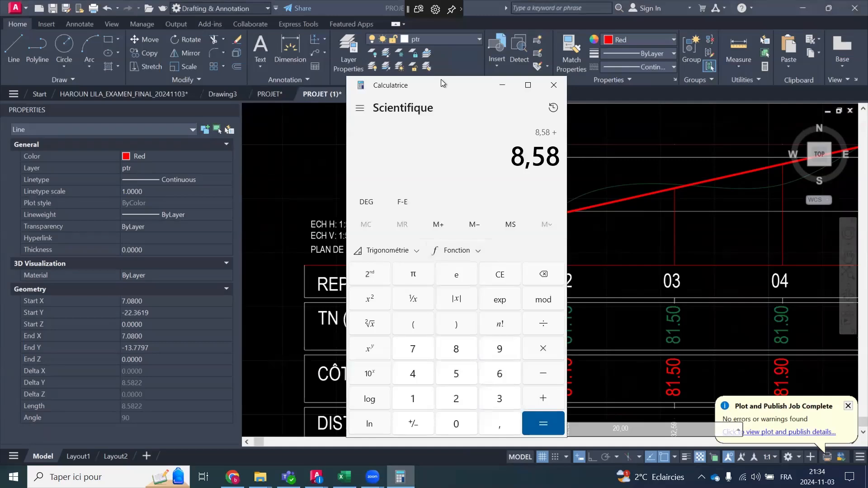
pyautogui.moveTo(441, 80); pyautogui.dragTo(163, 55)
pyautogui.click(270, 302)
pyautogui.click(136, 374)
pyautogui.click(179, 399)
pyautogui.click(265, 400)
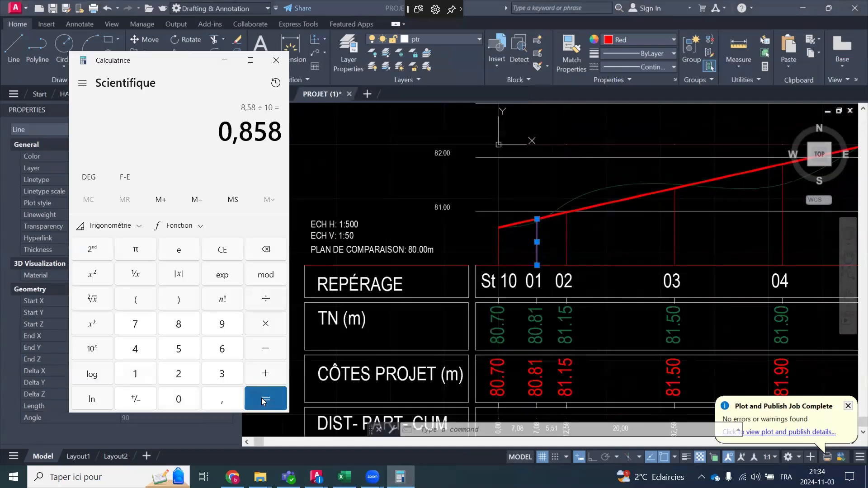
# Add the comparison plane elevation of 80 to the scaled height of station 01
pyautogui.click(266, 374)
pyautogui.click(179, 325)
pyautogui.click(179, 398)
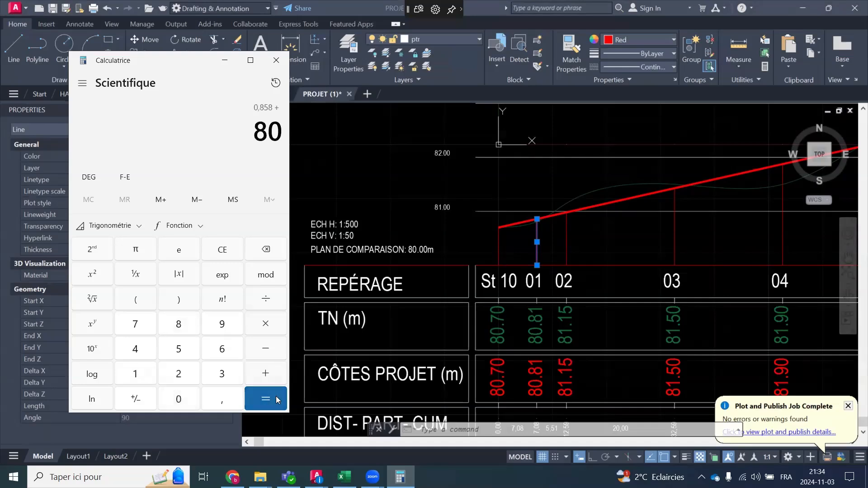
pyautogui.click(266, 398)
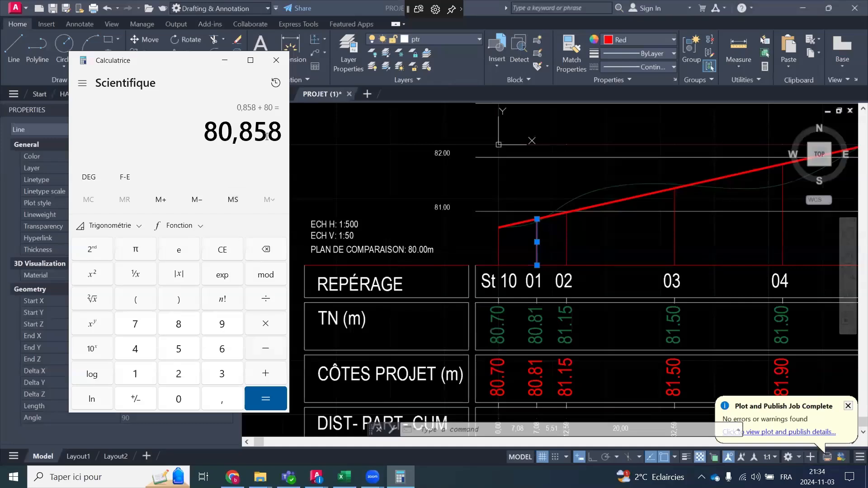
# Change the station 01 project elevation text in the CÔTES PROJET row to 80.85
pyautogui.click(543, 372)
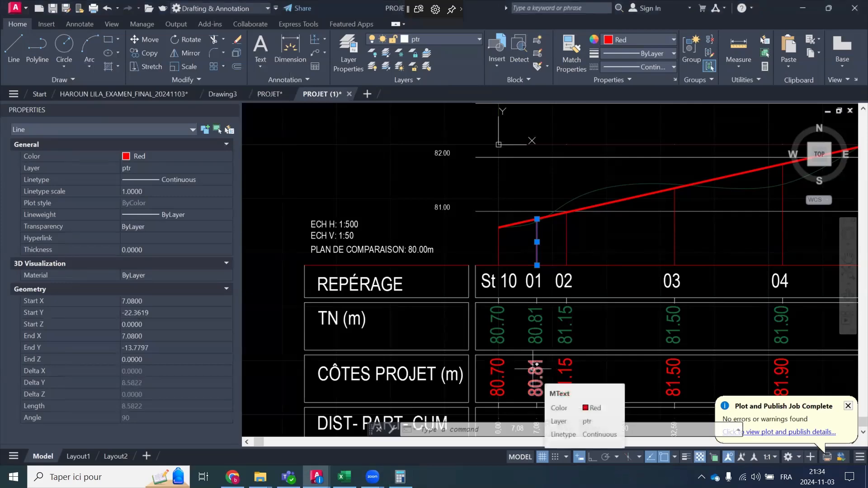
pyautogui.press('Escape')
pyautogui.click(536, 368)
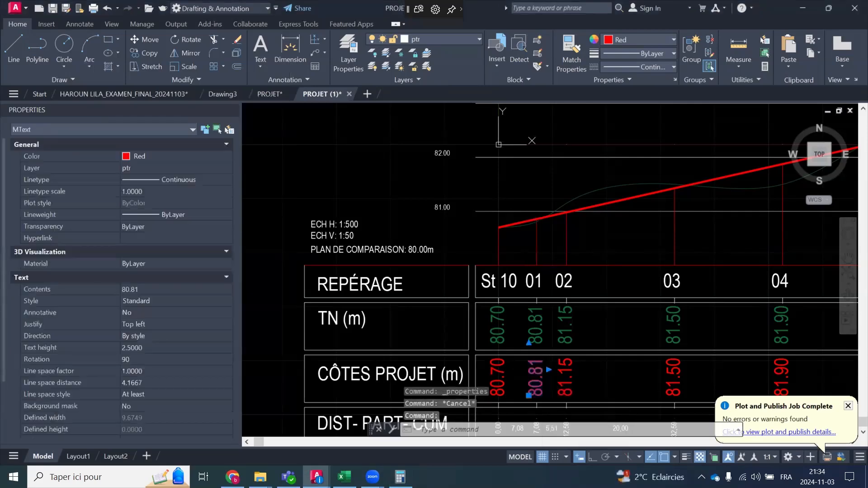
pyautogui.doubleClick(532, 384)
pyautogui.doubleClick(532, 383)
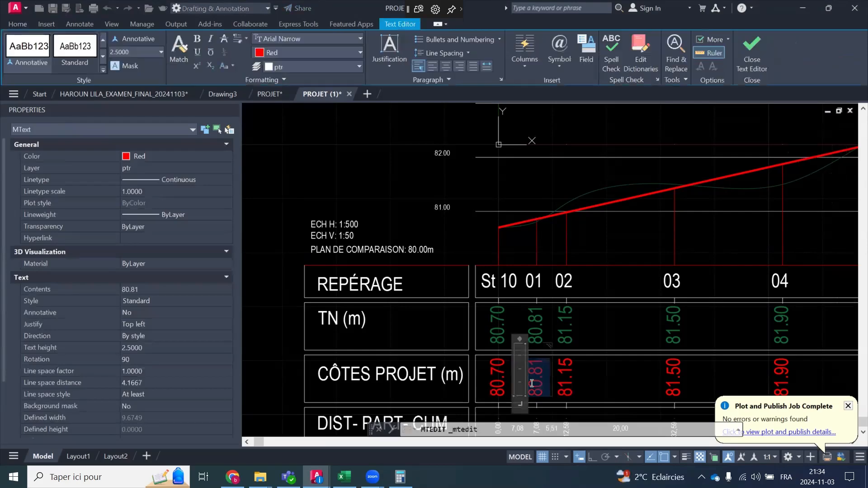
pyautogui.write('80.85')
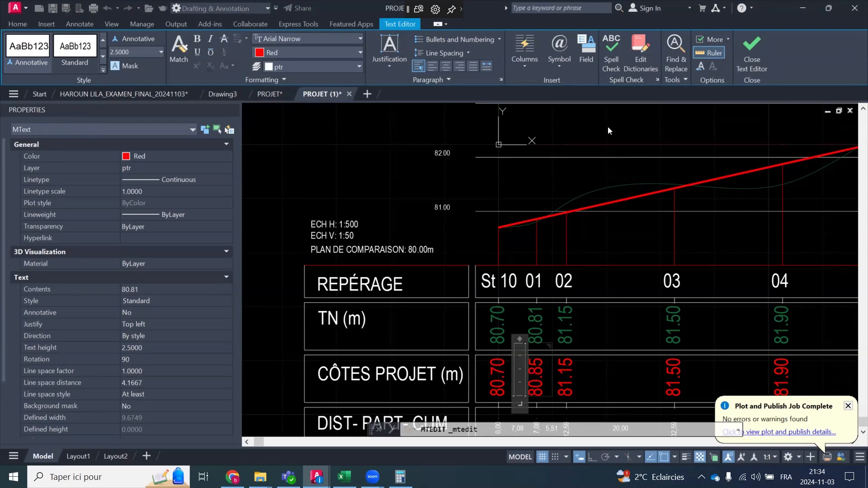
pyautogui.click(615, 246)
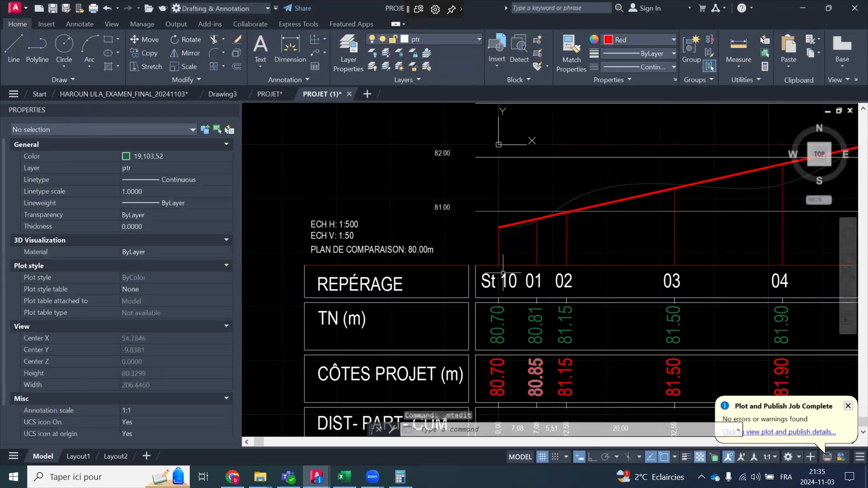
# Select the vertical line at station 02 to read its length in the properties
pyautogui.scroll(10, 538, 228)
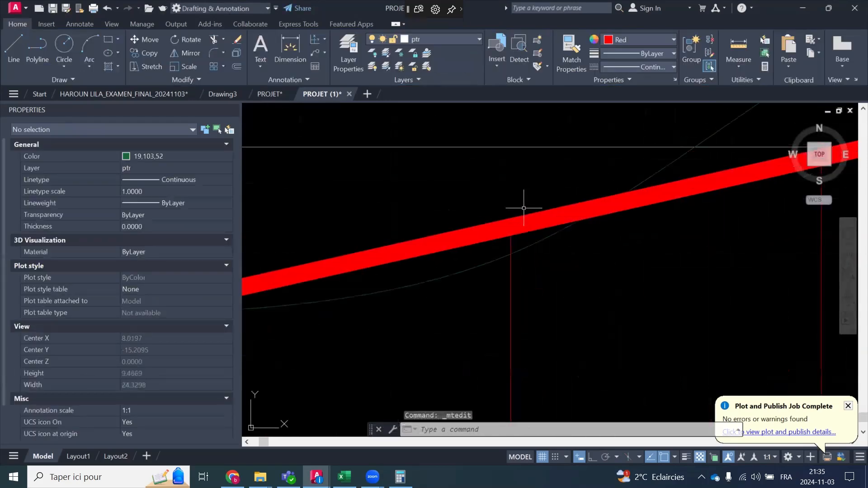
pyautogui.scroll(-6, 475, 231)
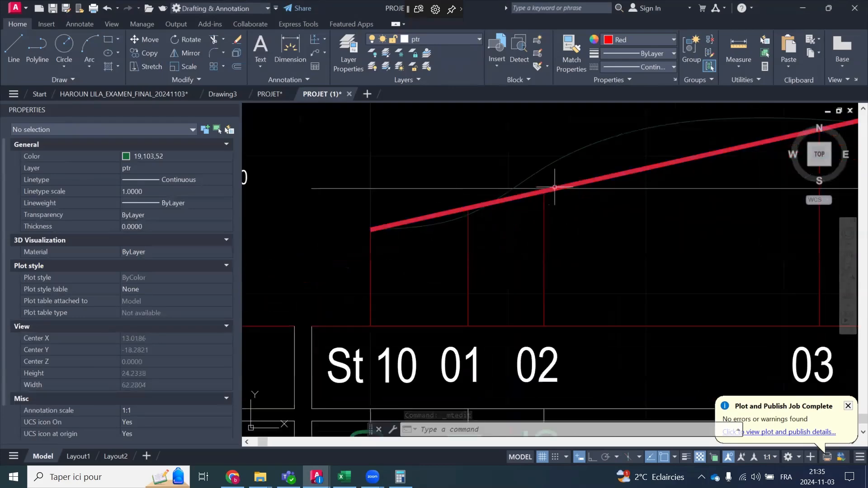
pyautogui.scroll(-1, 538, 194)
pyautogui.scroll(1, 538, 271)
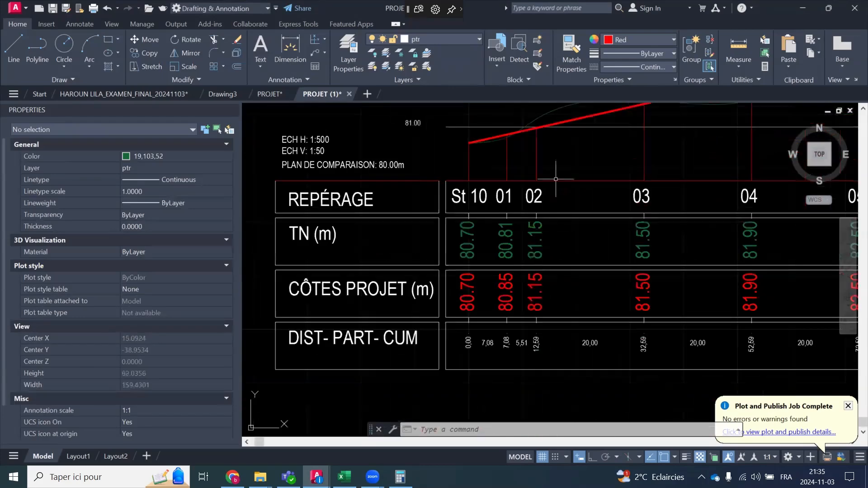
pyautogui.click(552, 147)
pyautogui.click(530, 167)
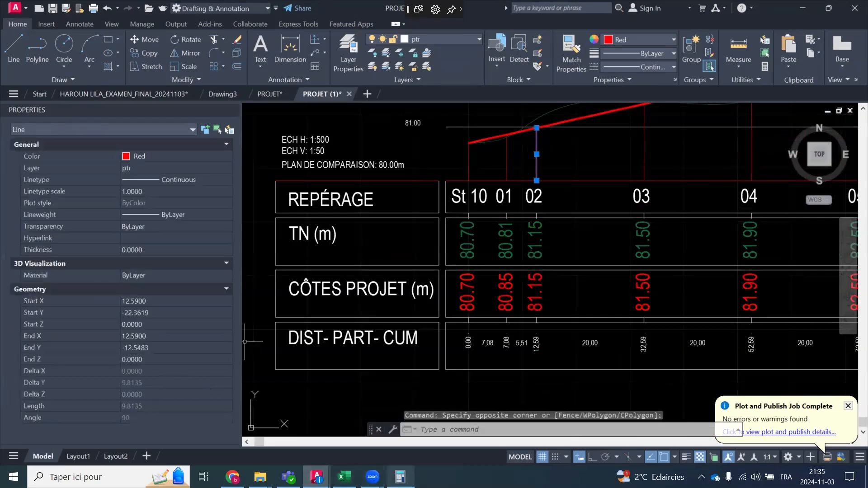
# Switch to the calculator and divide the station 02 line length, 9.81, by 10
pyautogui.click(400, 477)
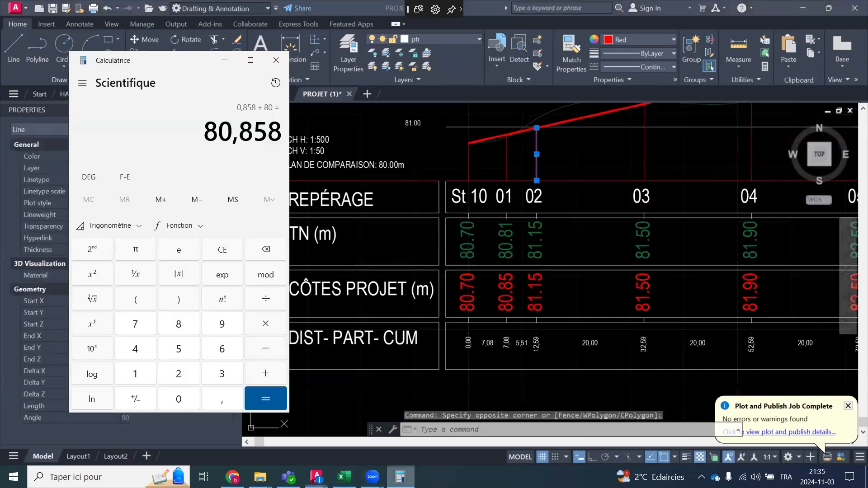
pyautogui.click(220, 327)
pyautogui.click(222, 400)
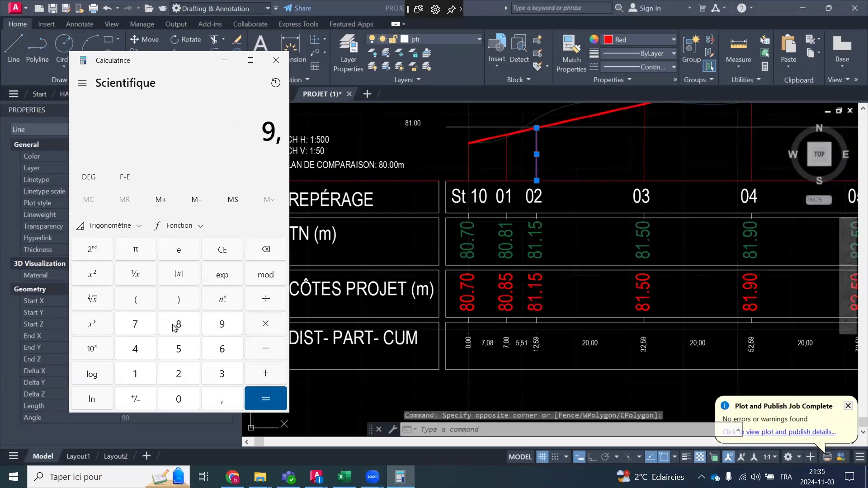
pyautogui.click(178, 325)
pyautogui.click(136, 373)
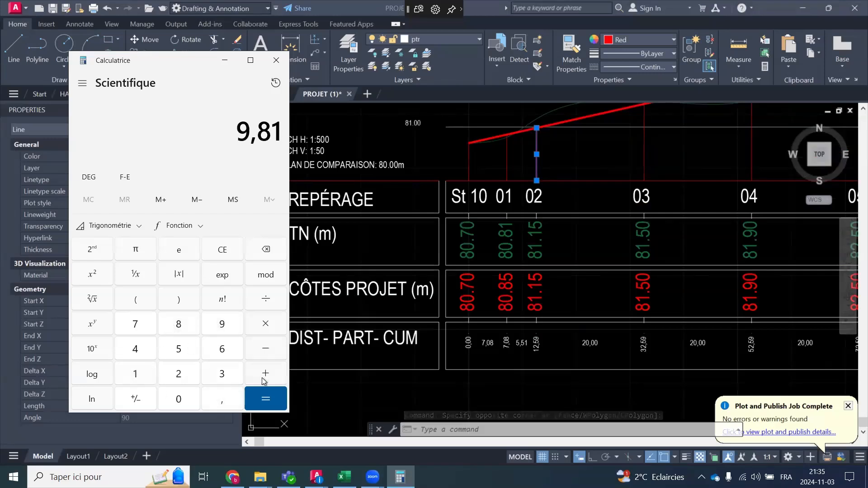
pyautogui.click(268, 302)
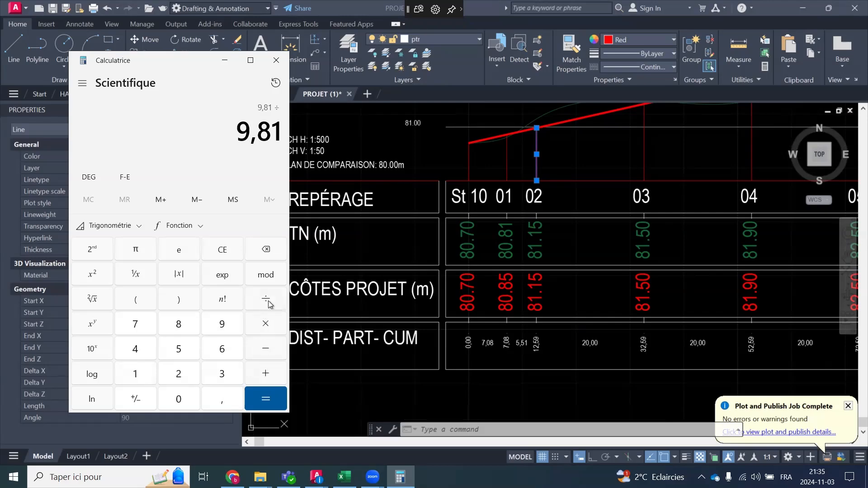
pyautogui.click(137, 373)
pyautogui.click(176, 401)
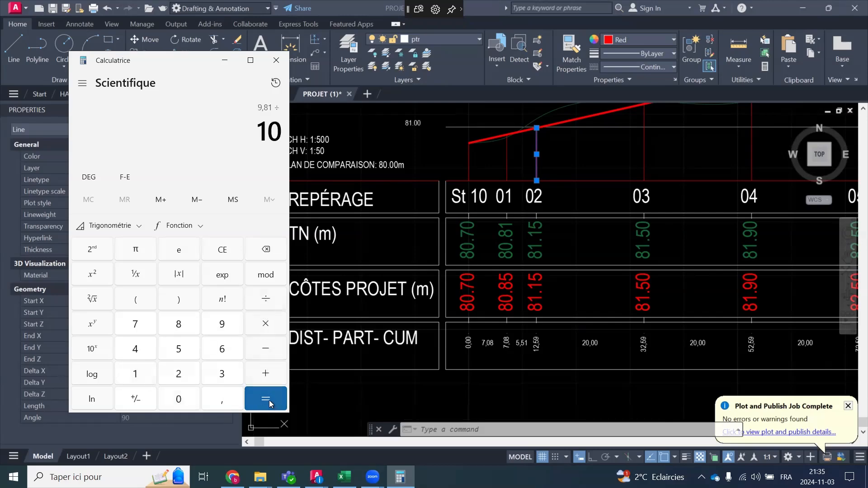
pyautogui.click(265, 399)
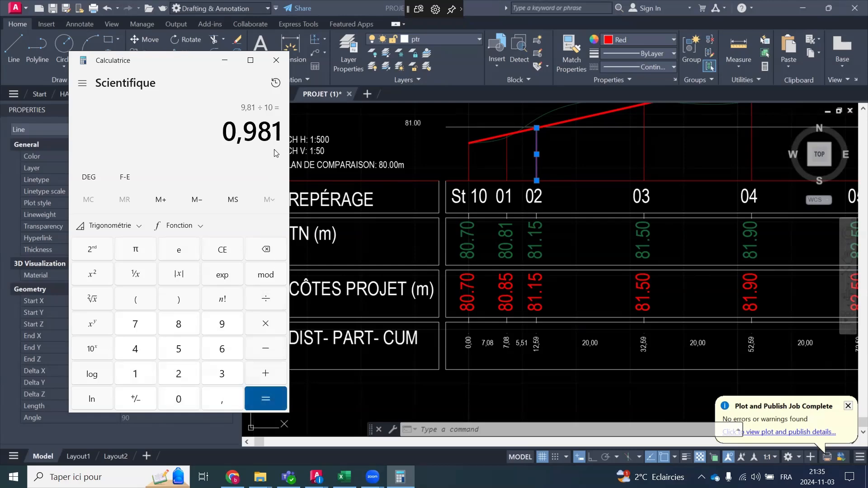
# Add the comparison plane elevation of 80 to the scaled height of station 02
pyautogui.click(269, 375)
pyautogui.click(173, 328)
pyautogui.click(180, 399)
pyautogui.click(259, 400)
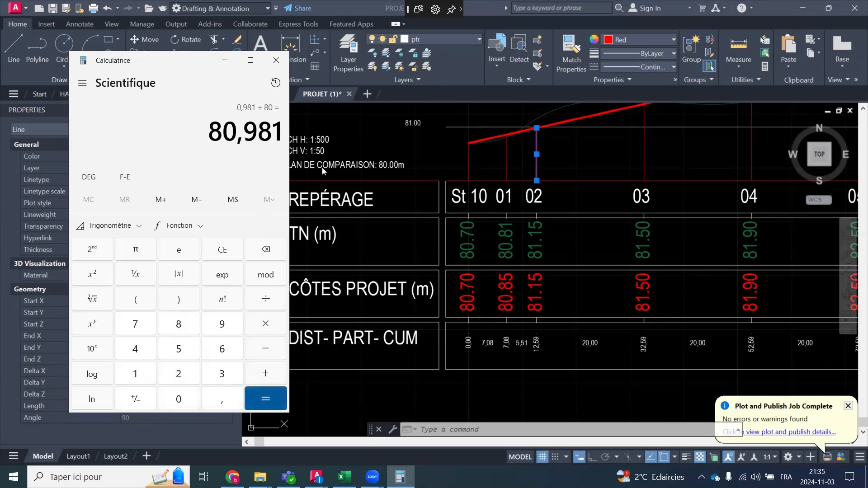
# Change the station 02 project elevation text in the CÔTES PROJET row to 80.98
pyautogui.click(546, 289)
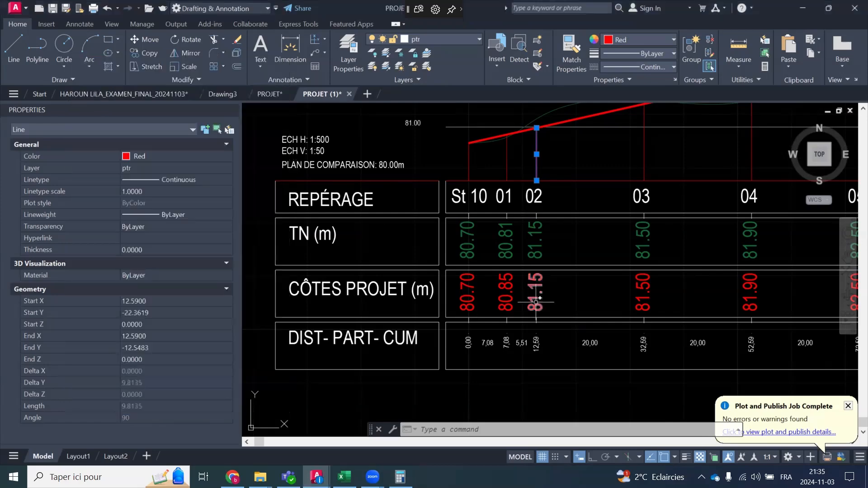
pyautogui.click(535, 297)
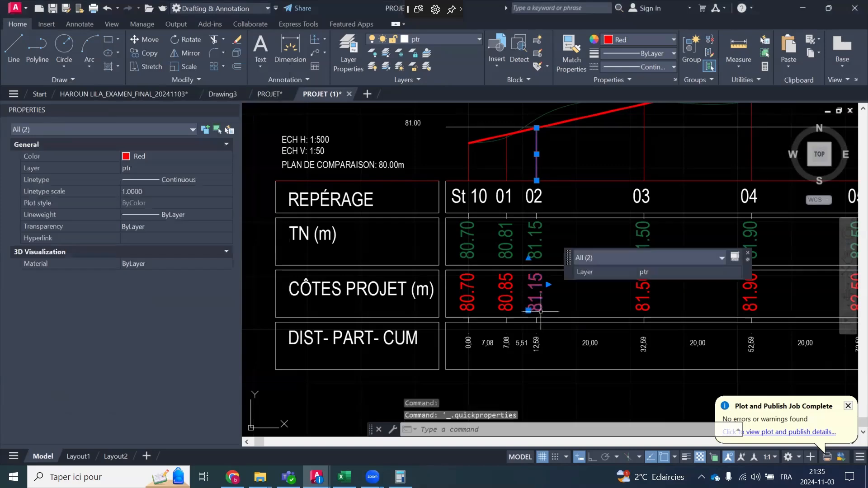
pyautogui.press('Escape')
pyautogui.press('Escape')
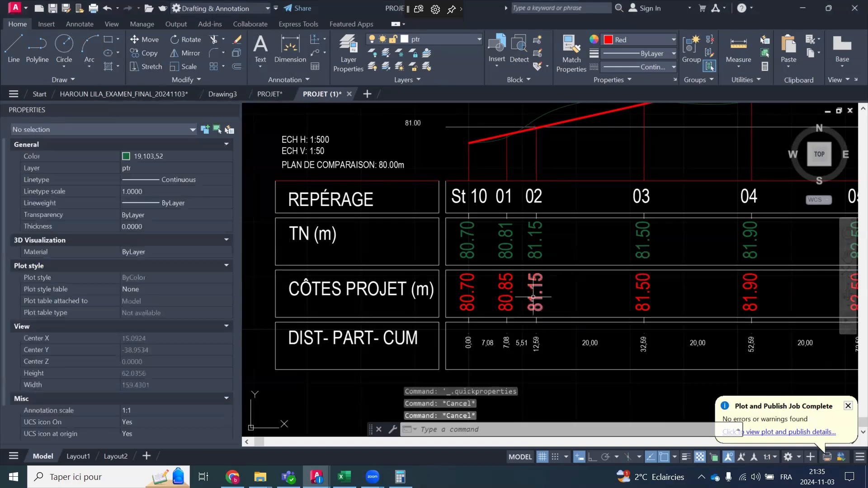
pyautogui.click(535, 293)
pyautogui.doubleClick(536, 294)
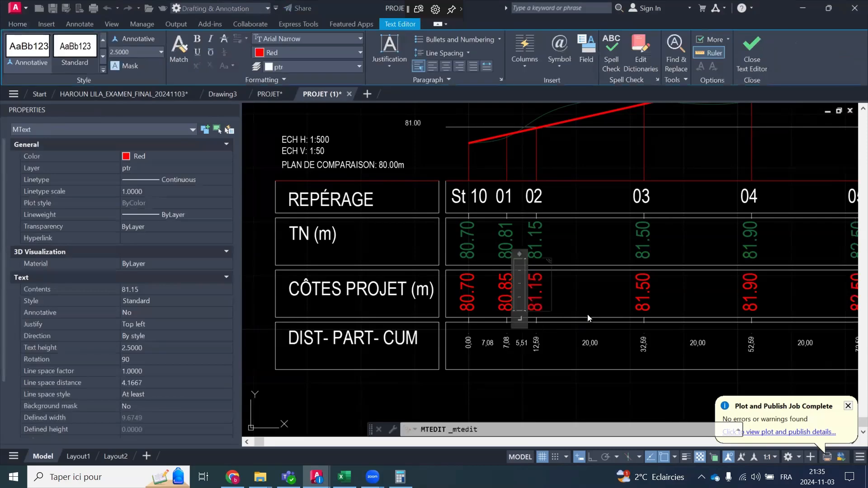
pyautogui.write('80.98')
pyautogui.click(587, 300)
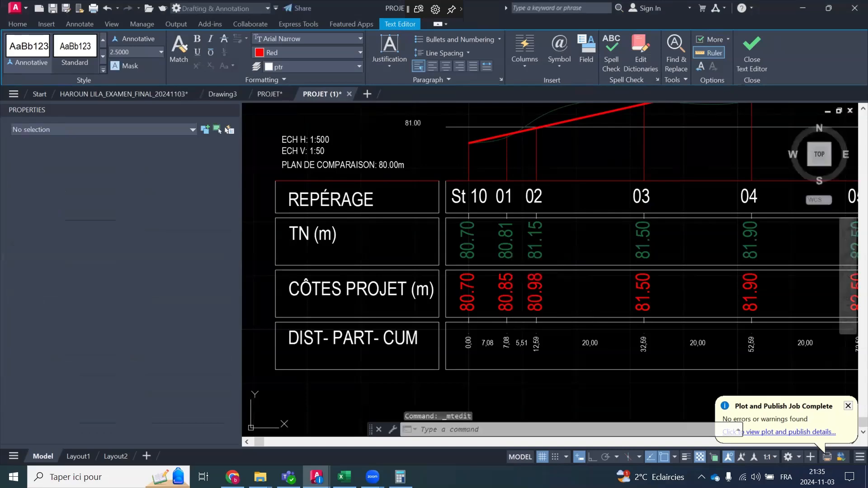
# Select the vertical line at station 03 and divide its length, 14.28, by 10 in the calculator
pyautogui.click(686, 140)
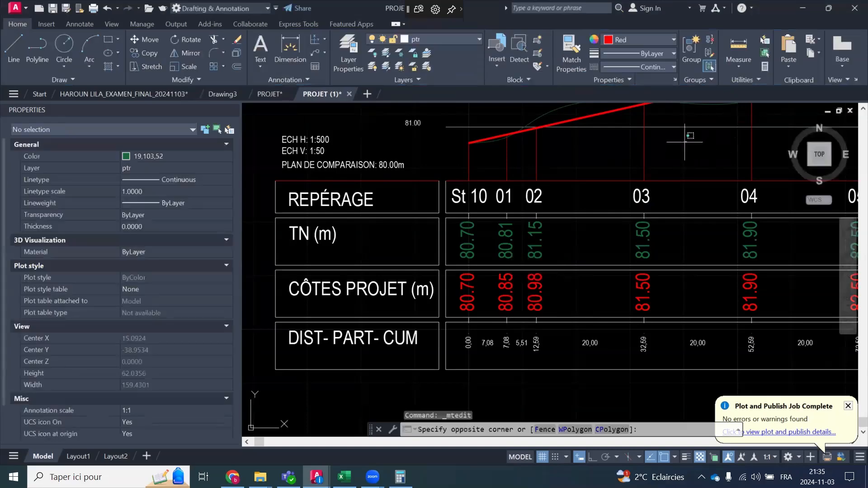
pyautogui.click(637, 154)
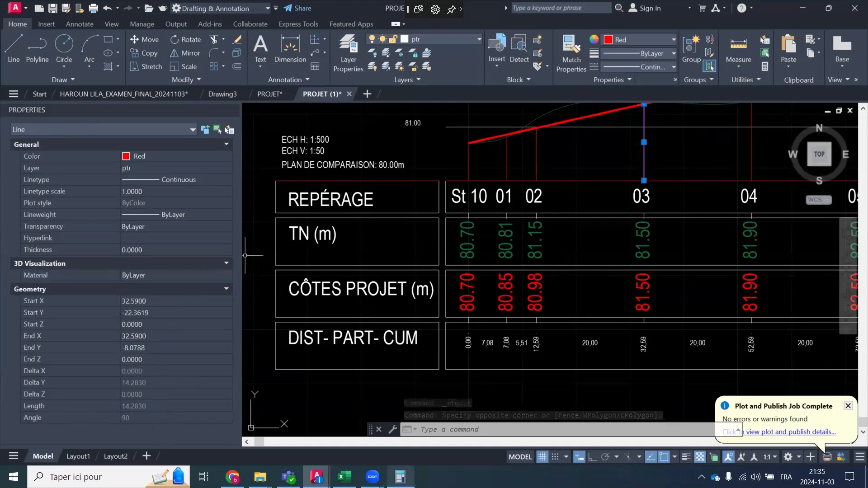
pyautogui.click(401, 477)
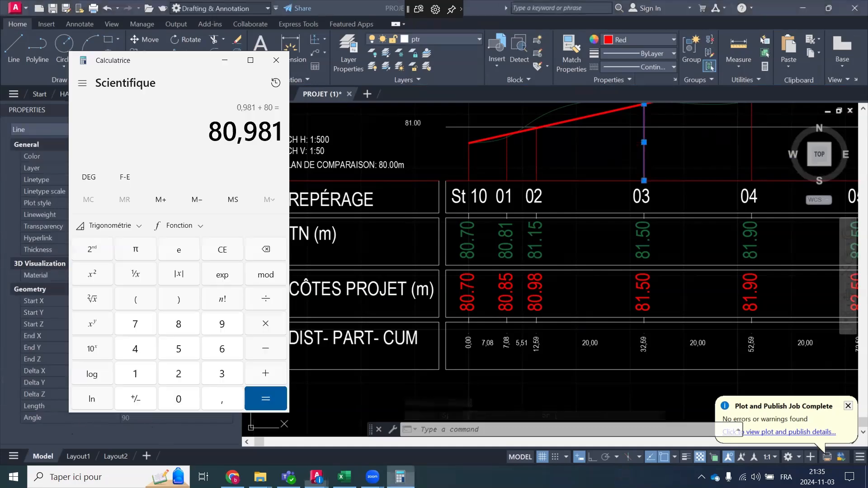
pyautogui.click(144, 372)
pyautogui.click(140, 353)
pyautogui.click(217, 399)
pyautogui.click(178, 373)
pyautogui.click(179, 324)
pyautogui.click(270, 300)
pyautogui.click(138, 376)
pyautogui.click(179, 399)
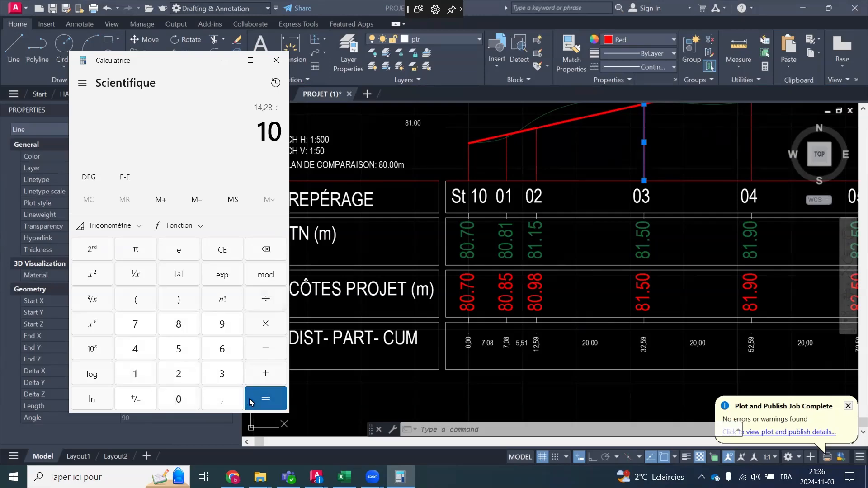
pyautogui.click(266, 399)
# Add the comparison plane elevation of 80 to the scaled height of station 03
pyautogui.click(266, 374)
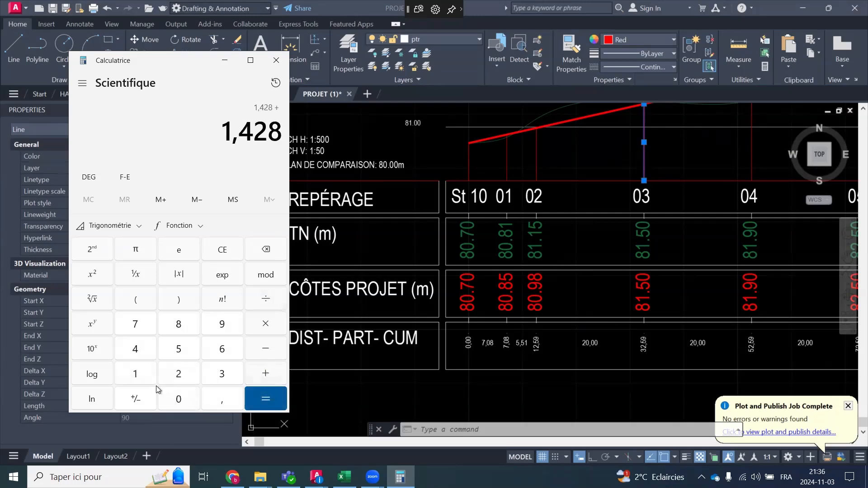
pyautogui.click(181, 329)
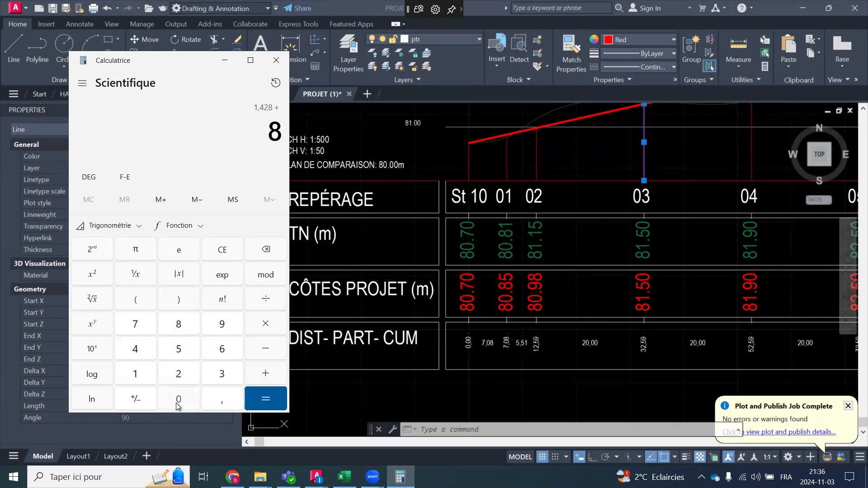
pyautogui.click(178, 399)
pyautogui.click(256, 400)
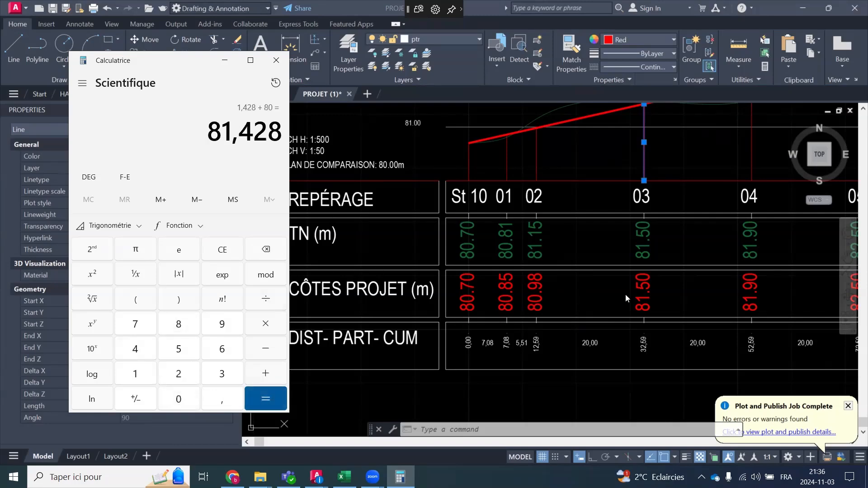
# Change the station 03 project elevation text in the CÔTES PROJET row to 81.82
pyautogui.press('Escape')
pyautogui.click(656, 296)
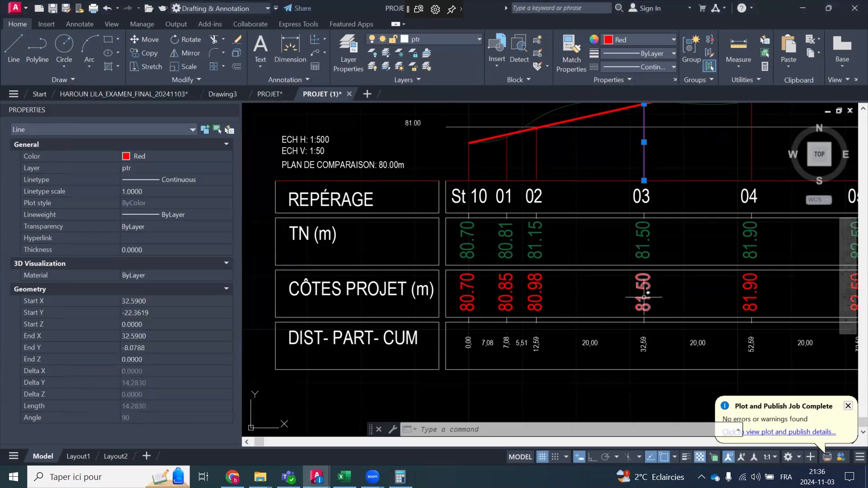
pyautogui.click(645, 297)
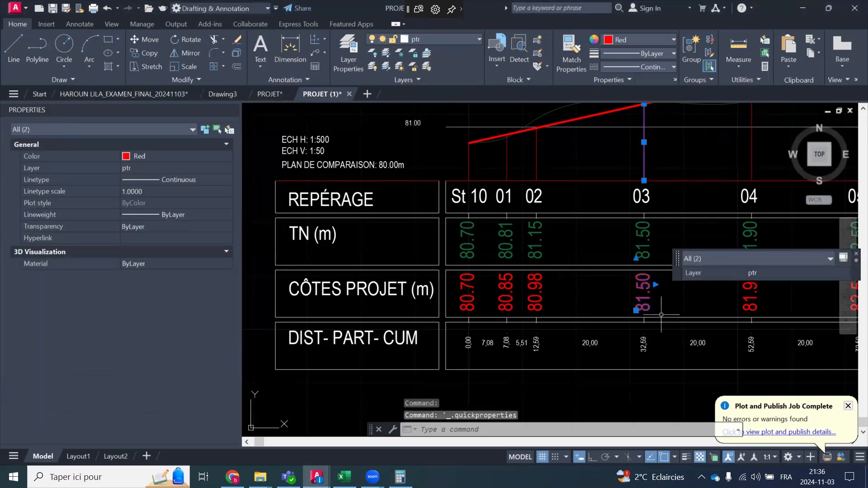
pyautogui.press('Escape')
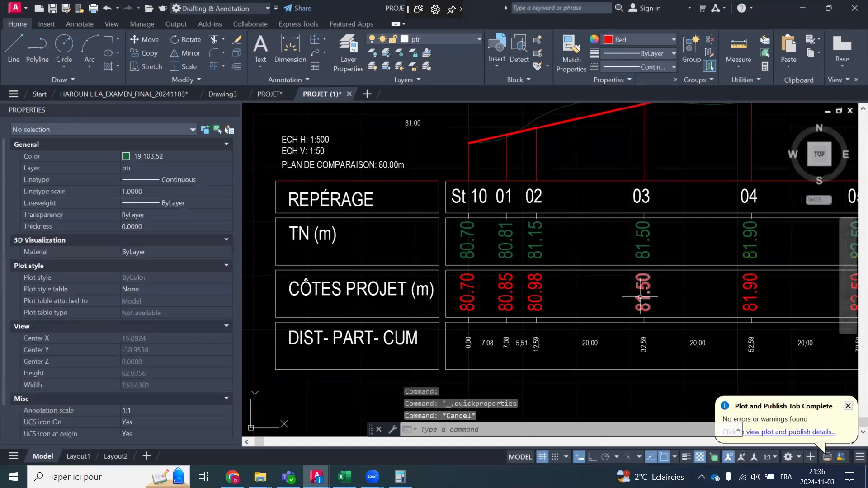
pyautogui.click(640, 297)
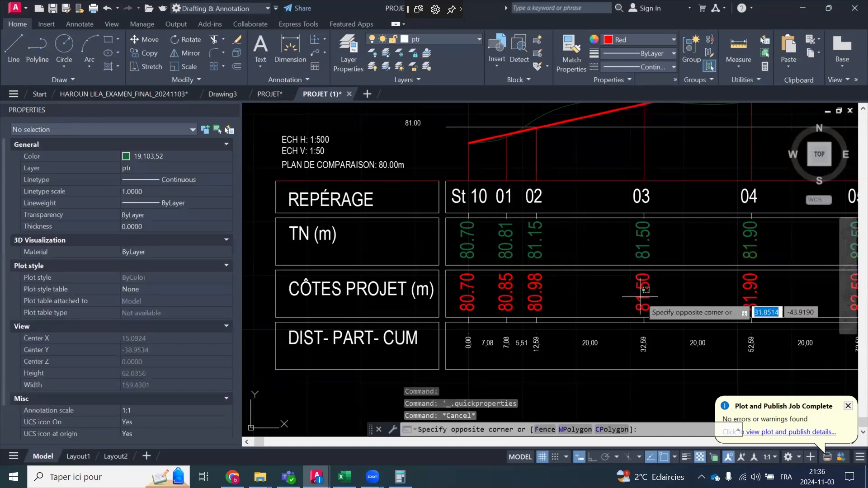
pyautogui.click(641, 297)
pyautogui.scroll(2, 642, 298)
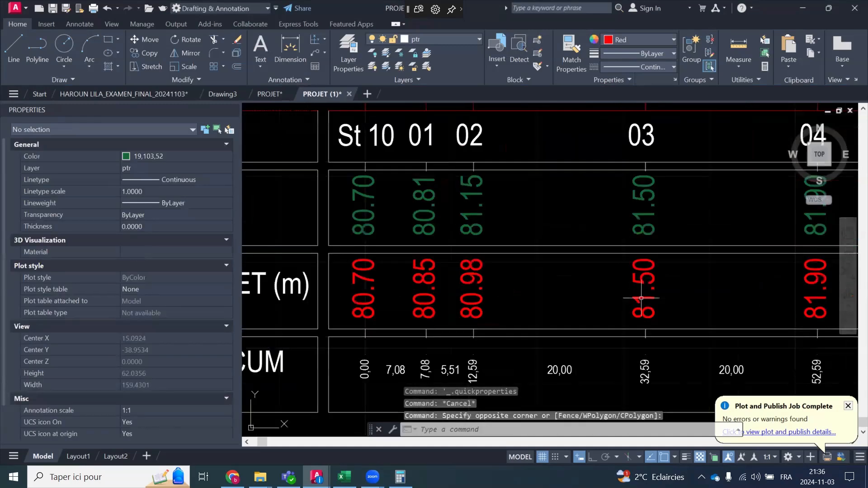
pyautogui.scroll(1, 641, 298)
pyautogui.click(636, 301)
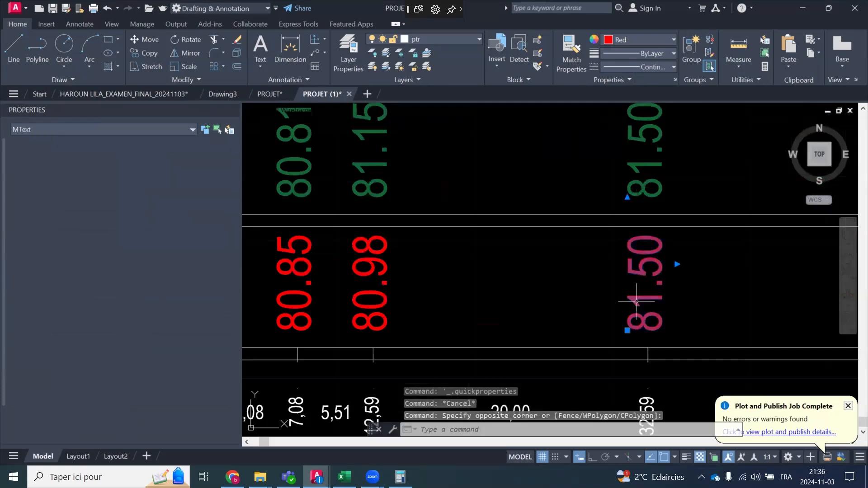
pyautogui.doubleClick(644, 307)
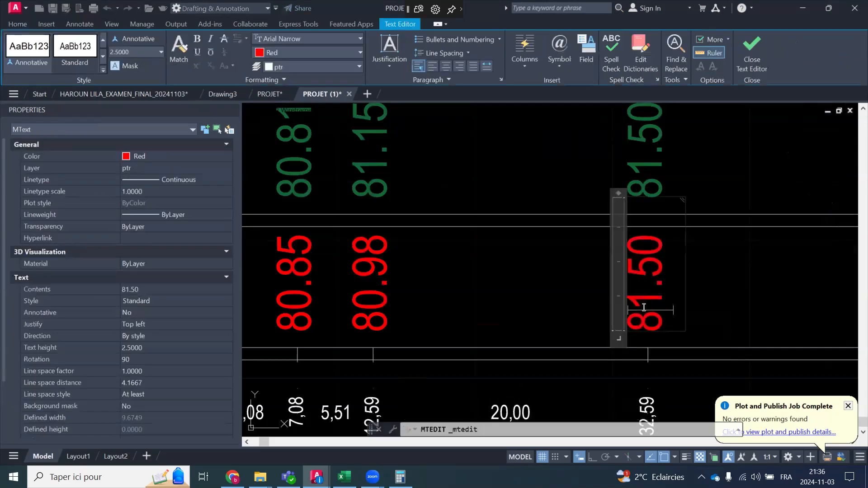
pyautogui.doubleClick(644, 307)
pyautogui.write('8')
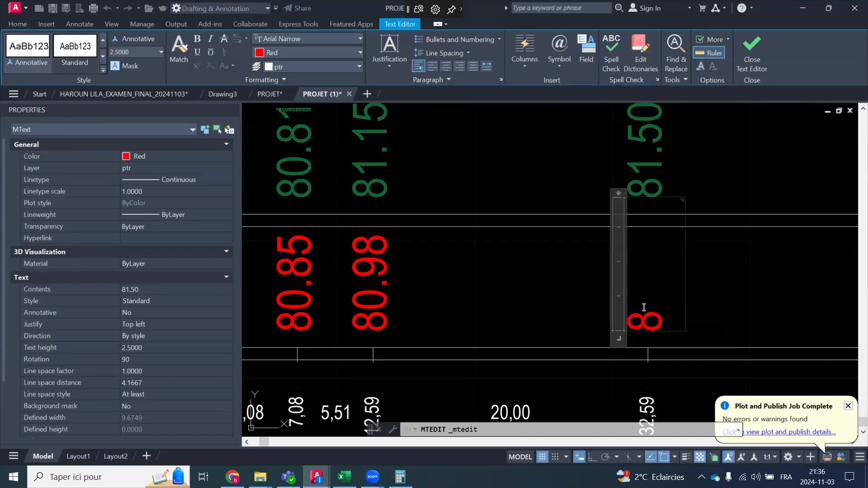
pyautogui.write('1.82')
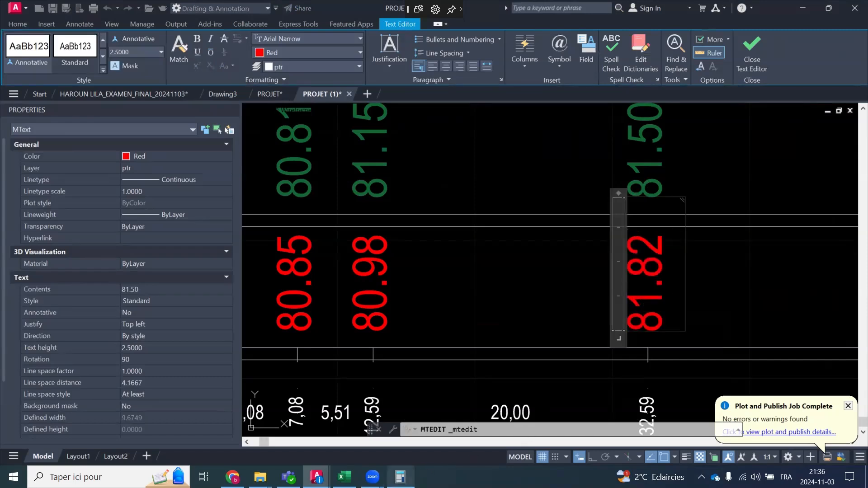
pyautogui.click(400, 476)
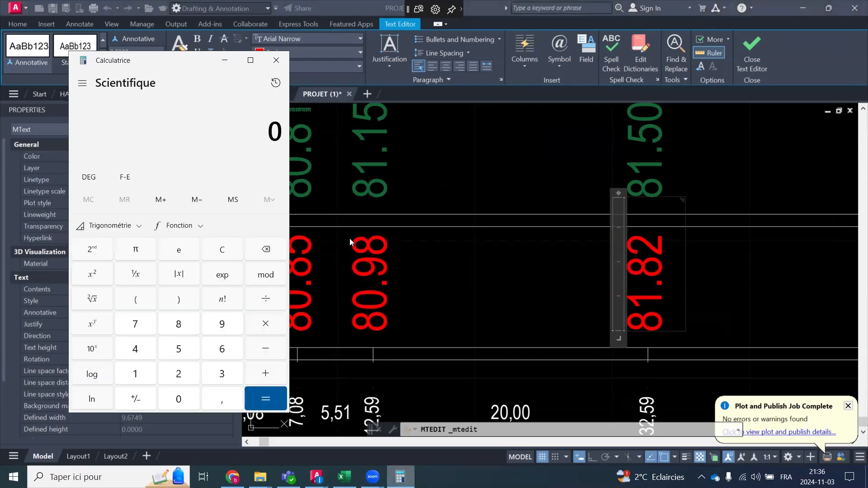
pyautogui.click(454, 142)
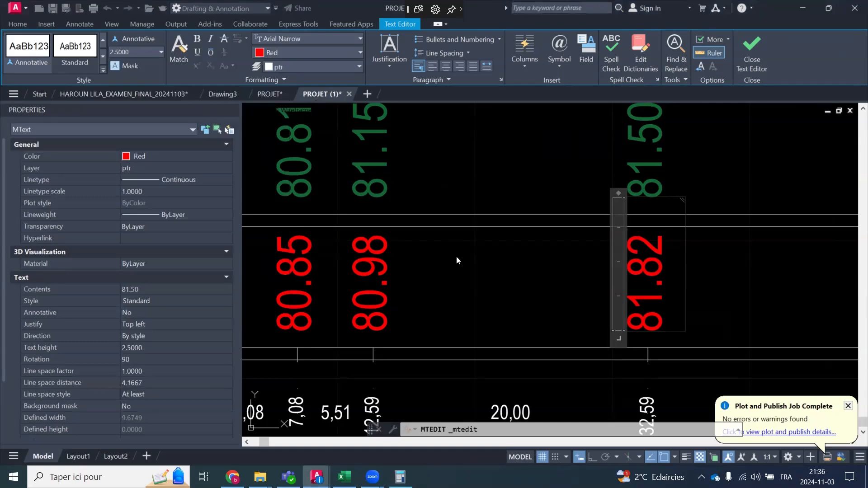
pyautogui.scroll(-2, 457, 256)
pyautogui.click(492, 189)
# Correct the station 03 project elevation text in the CÔTES PROJET row to 81.42
pyautogui.scroll(-2, 535, 294)
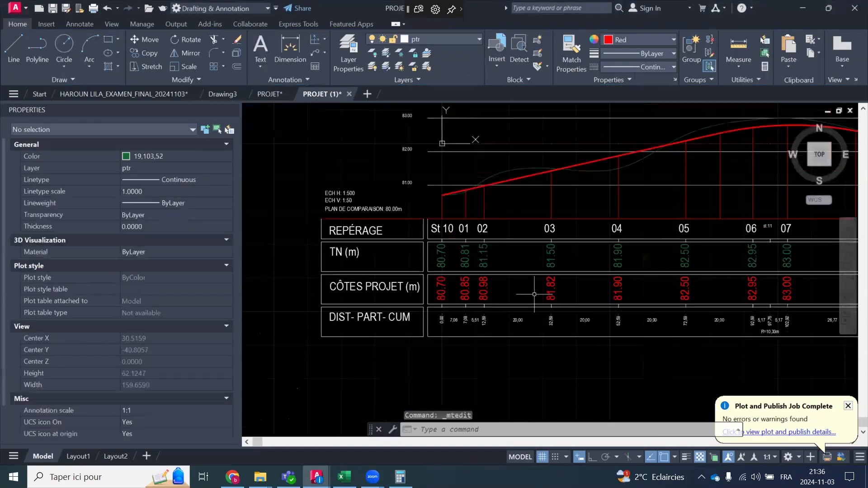
pyautogui.scroll(2, 551, 165)
pyautogui.scroll(2, 582, 188)
pyautogui.scroll(-4, 565, 212)
pyautogui.scroll(2, 563, 231)
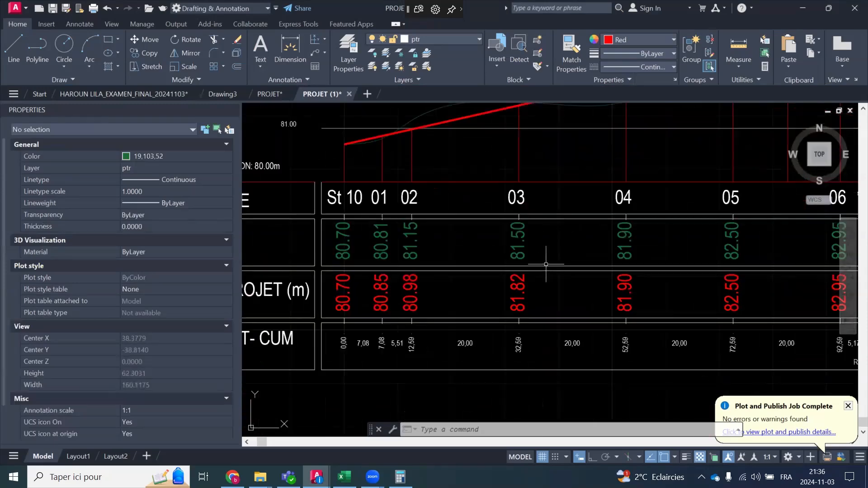
pyautogui.moveTo(455, 199); pyautogui.dragTo(472, 218, button='middle')
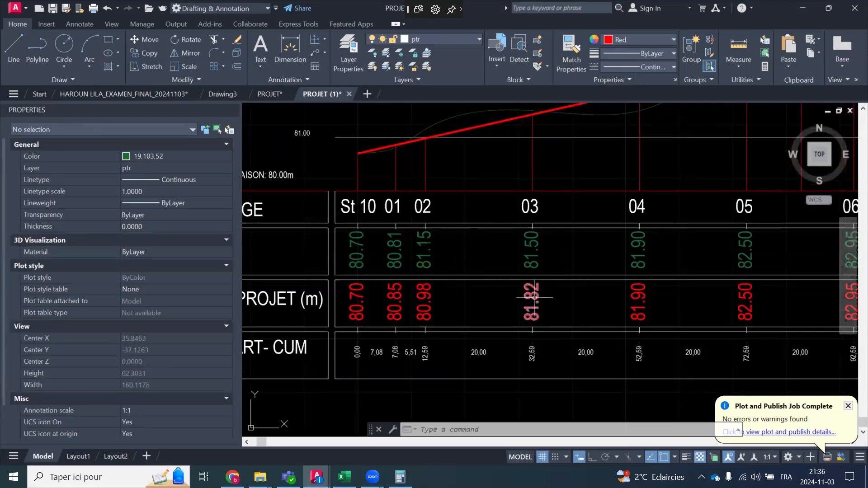
pyautogui.scroll(2, 534, 296)
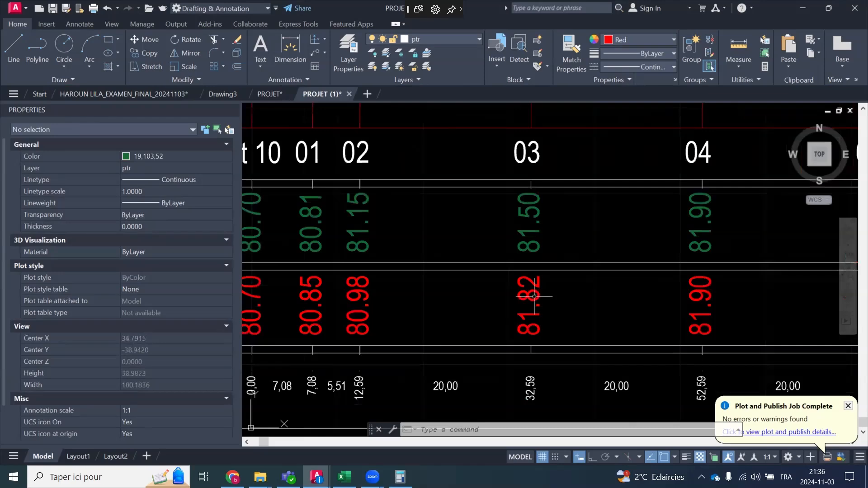
pyautogui.click(534, 296)
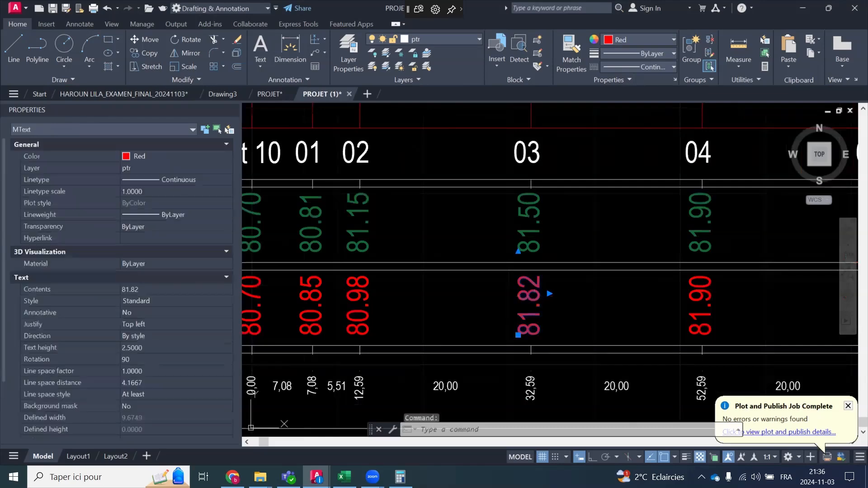
pyautogui.doubleClick(530, 296)
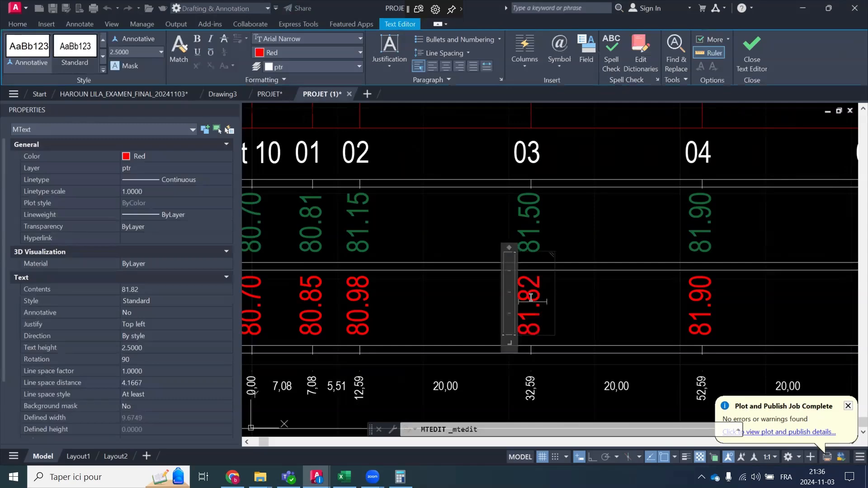
pyautogui.press('Delete')
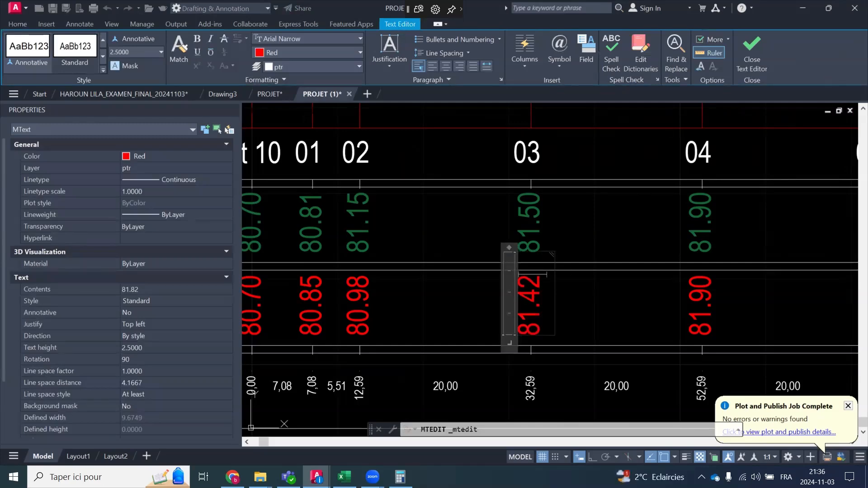
pyautogui.click(552, 294)
# Select the natural ground spline near station 01 and examine its position relative to the red project line
pyautogui.scroll(-3, 552, 294)
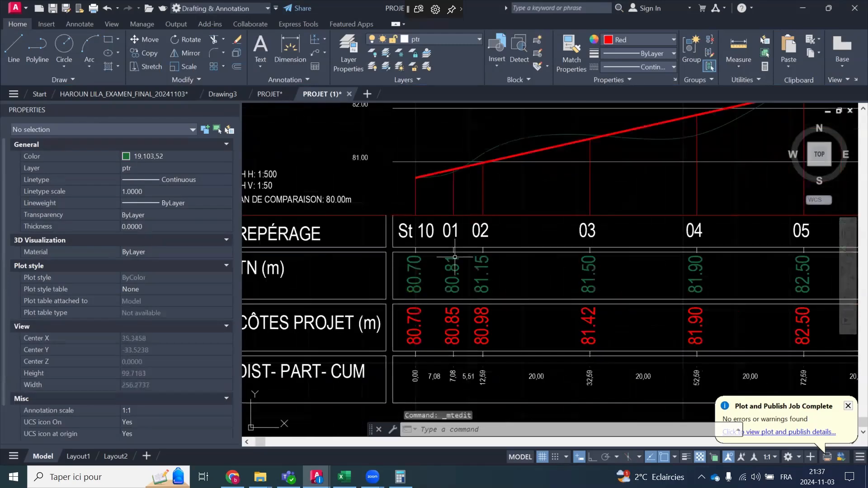
pyautogui.scroll(6, 415, 162)
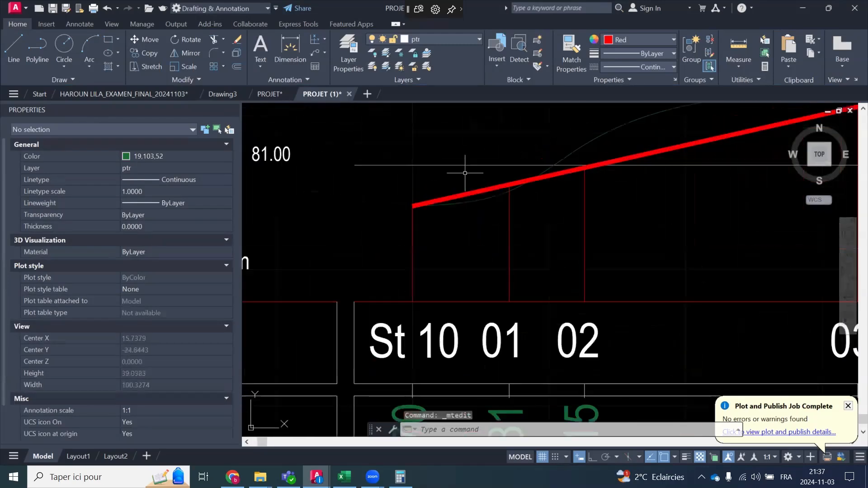
pyautogui.click(454, 204)
pyautogui.scroll(2, 486, 185)
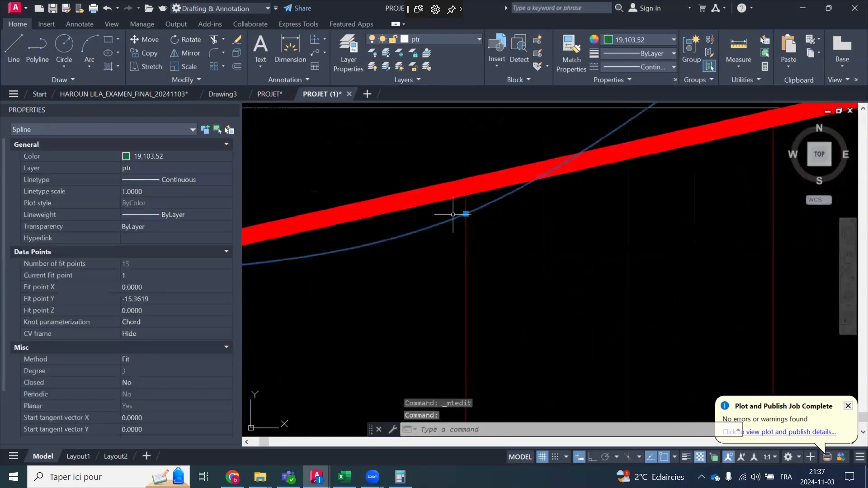
pyautogui.scroll(-3, 453, 215)
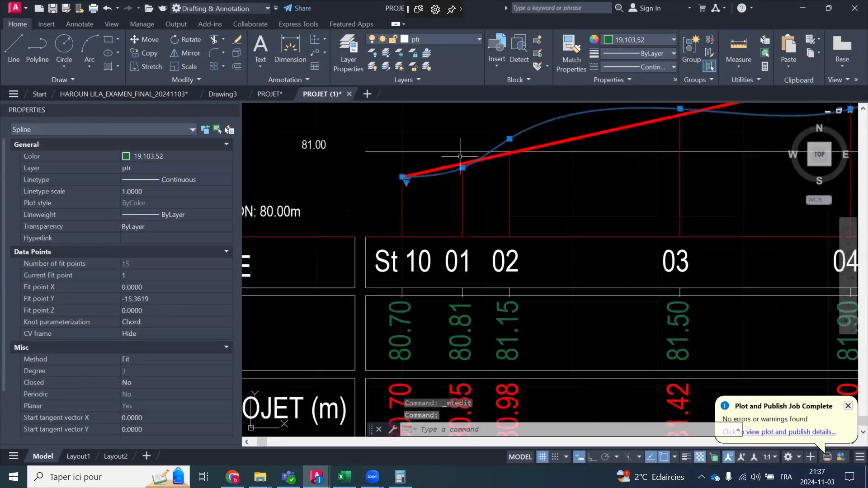
# Compare the natural ground spline with the red project line and elevation rows from station 10 to station 05, and clear the selection
pyautogui.scroll(-2, 466, 315)
pyautogui.scroll(2, 465, 314)
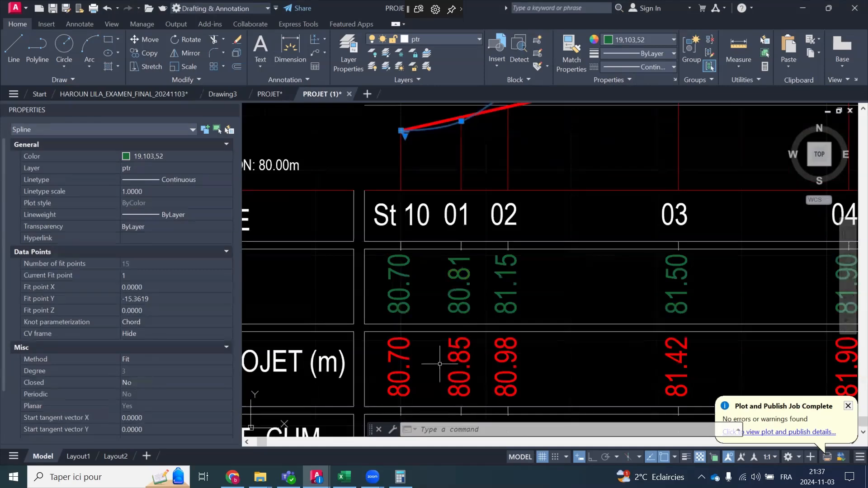
pyautogui.scroll(-2, 415, 339)
pyautogui.scroll(2, 474, 188)
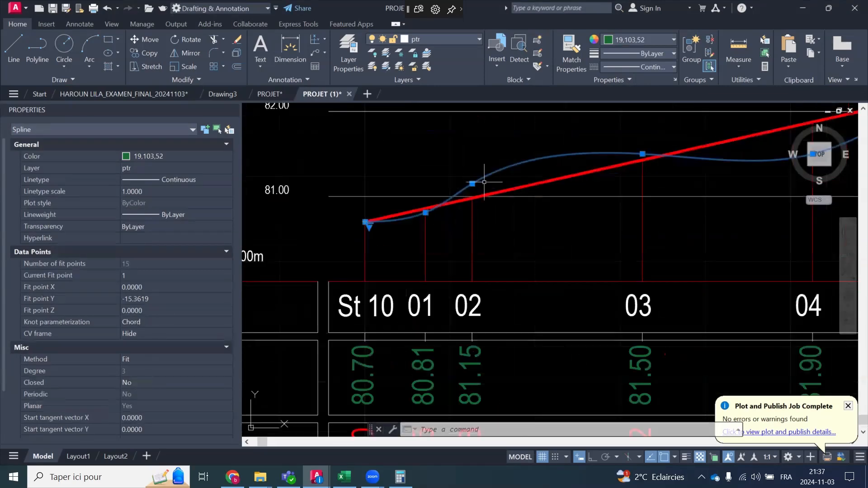
pyautogui.scroll(-2, 515, 256)
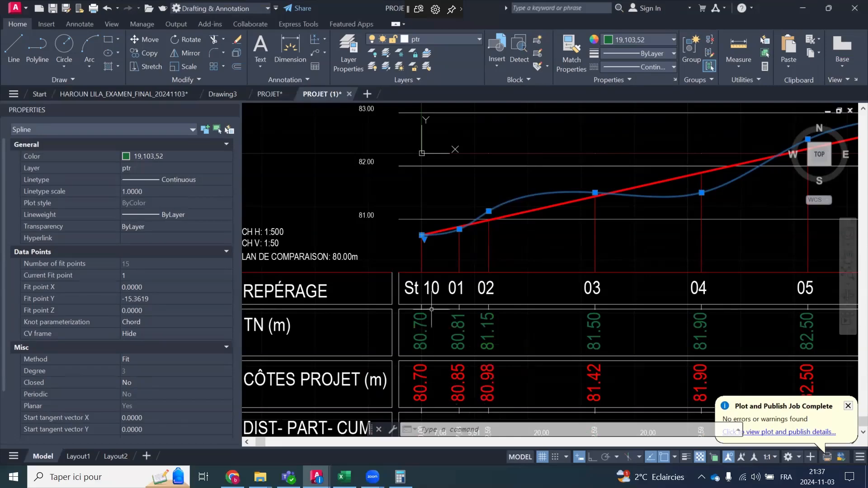
pyautogui.press('Escape')
pyautogui.scroll(-3, 430, 272)
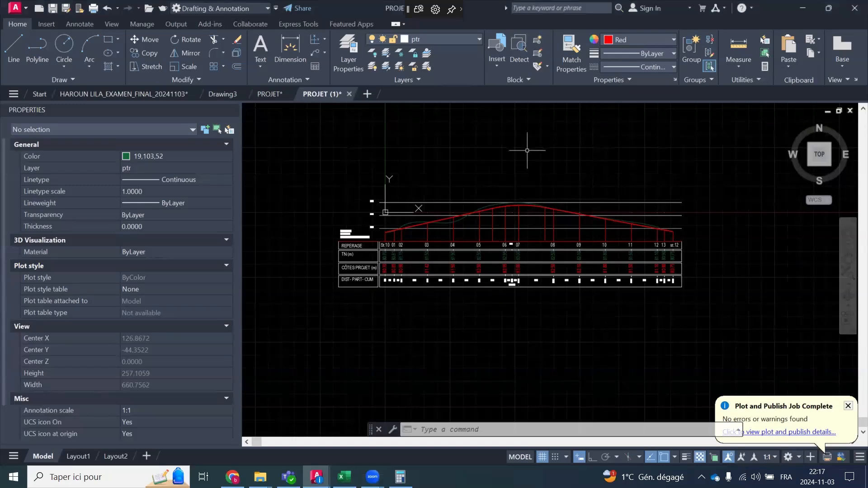
pyautogui.scroll(5, 414, 241)
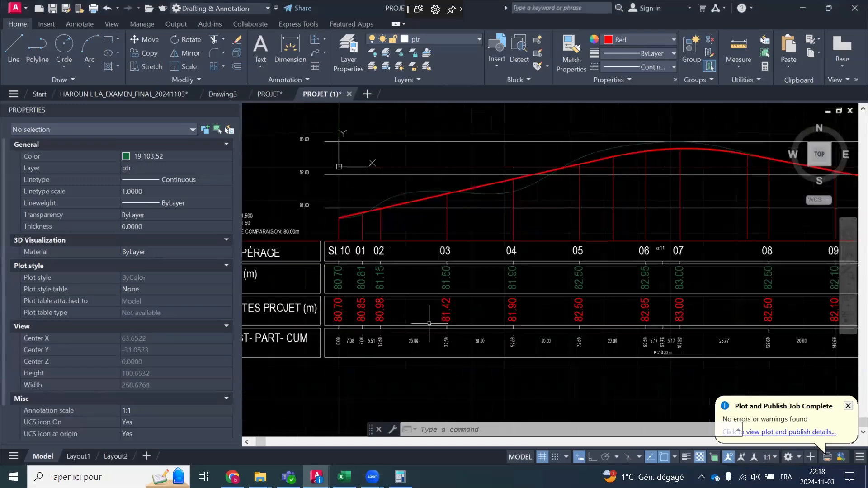
pyautogui.scroll(-2, 542, 298)
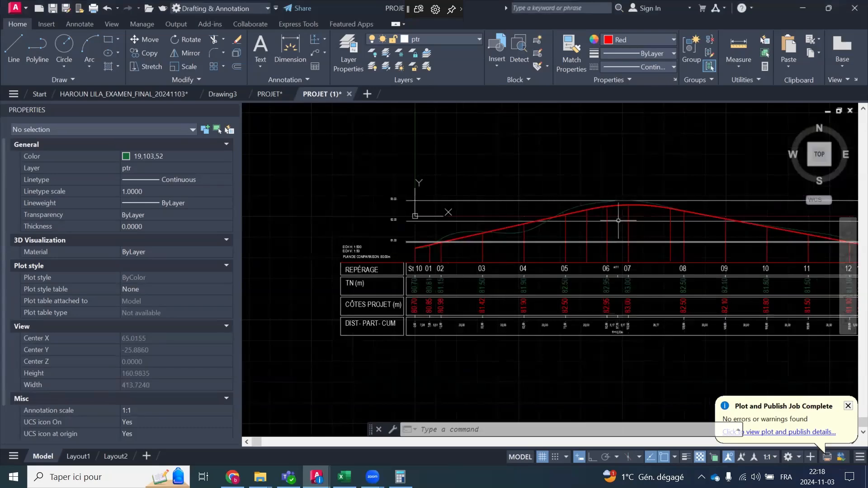
# Copy the whole DIST- PART- CUM row, with its boxes and distance values, directly below itself at the table's row spacing
pyautogui.scroll(-2, 430, 249)
pyautogui.scroll(10, 678, 293)
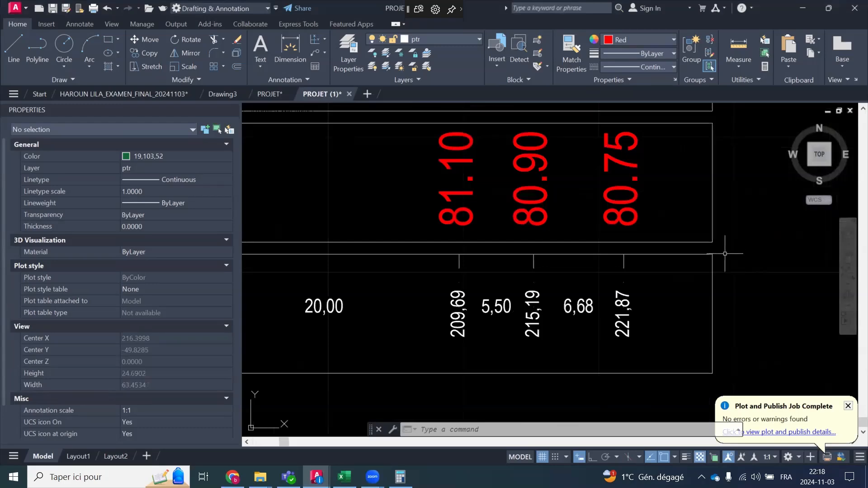
pyautogui.click(725, 254)
pyautogui.scroll(-10, 724, 273)
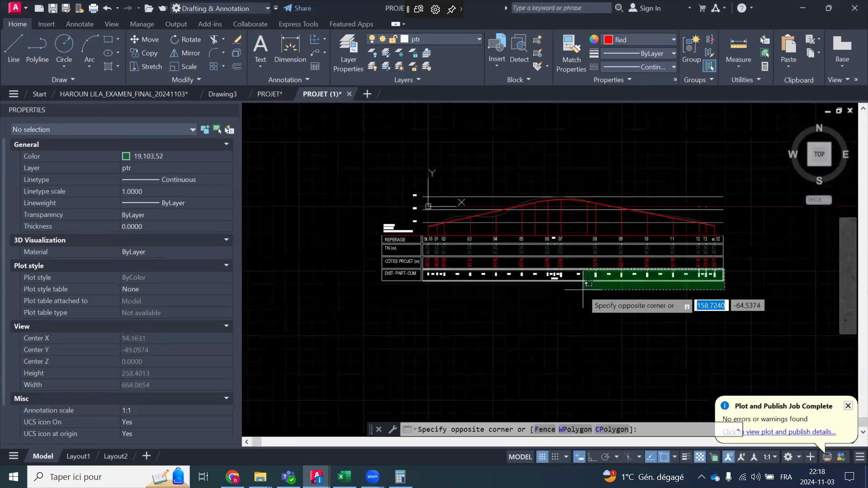
pyautogui.scroll(2, 392, 287)
pyautogui.click(345, 287)
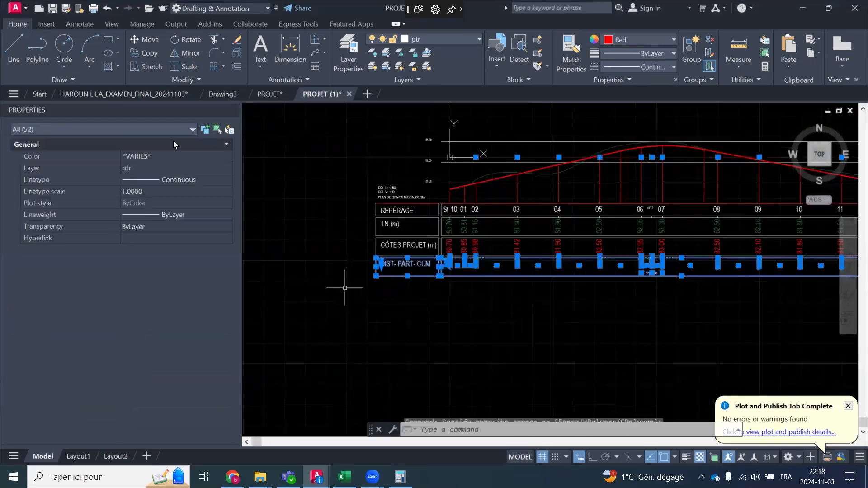
pyautogui.click(142, 53)
pyautogui.scroll(2, 389, 246)
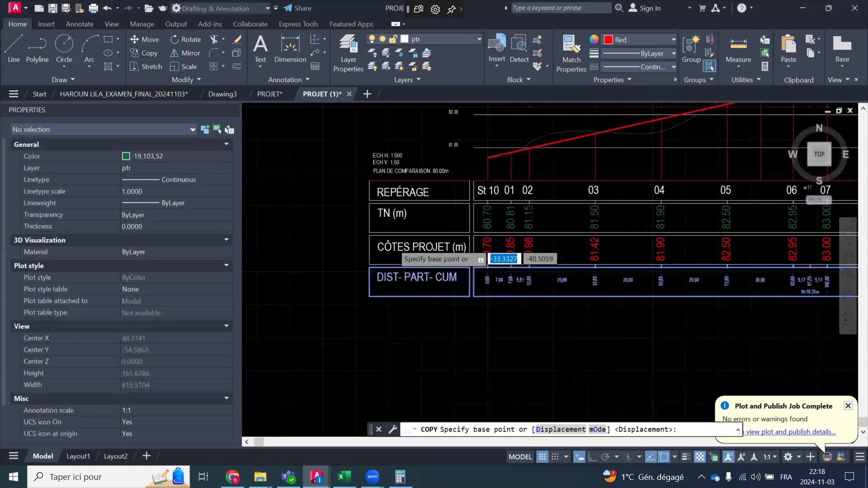
pyautogui.scroll(6, 397, 253)
pyautogui.click(299, 210)
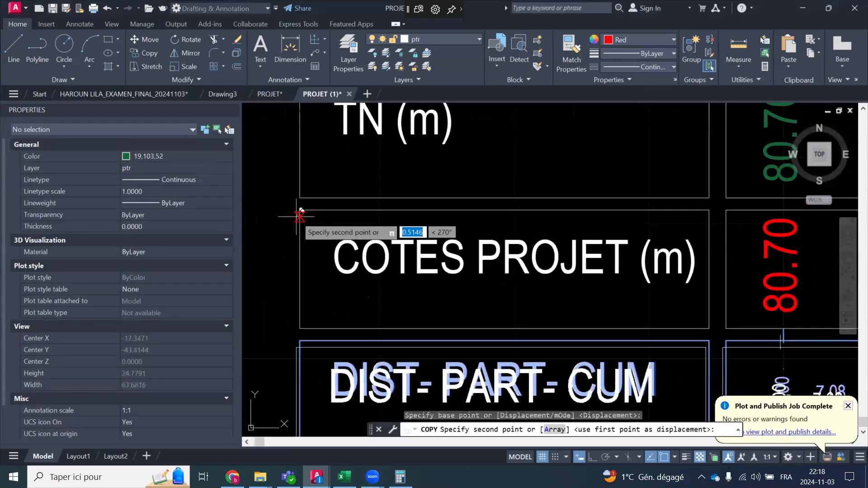
pyautogui.scroll(-3, 312, 226)
pyautogui.scroll(3, 323, 239)
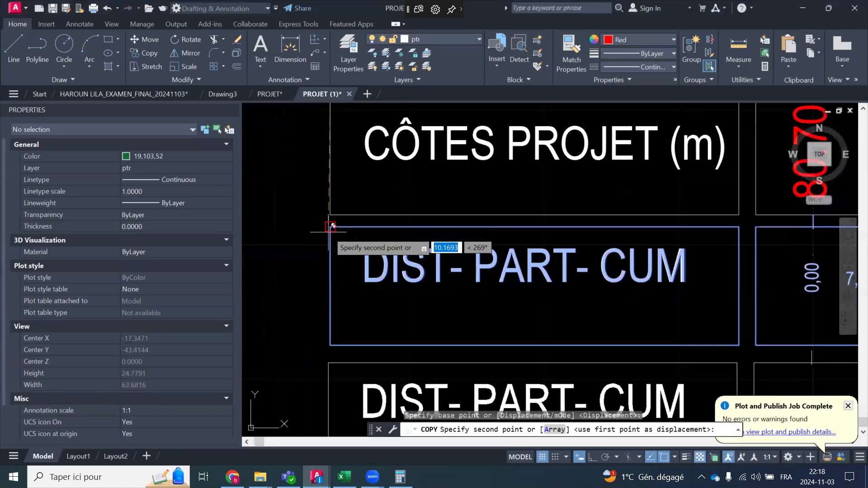
pyautogui.click(355, 245)
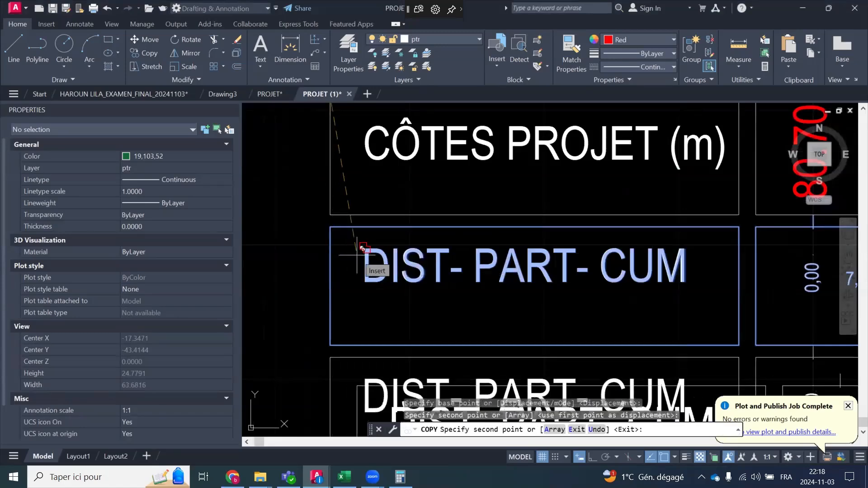
pyautogui.press('Return')
# Change the label text of the copied bottom row to PENTE- COURBURE
pyautogui.scroll(-3, 389, 271)
pyautogui.scroll(3, 420, 306)
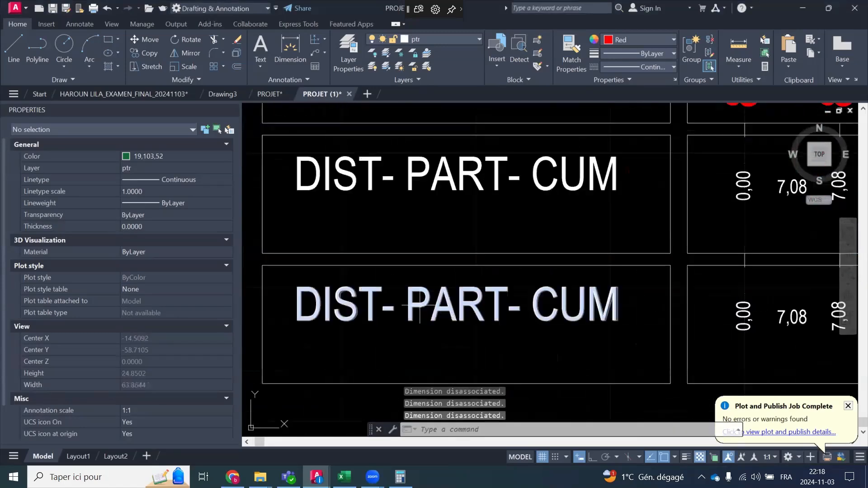
pyautogui.click(420, 306)
pyautogui.doubleClick(434, 306)
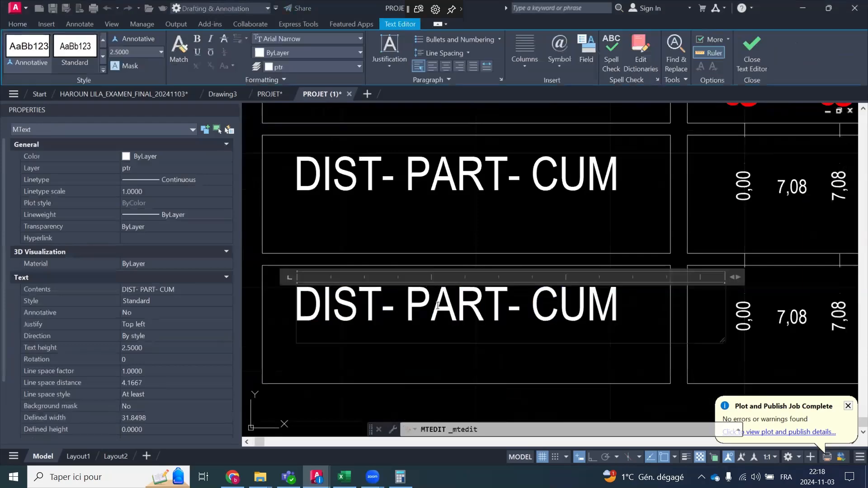
pyautogui.write('p')
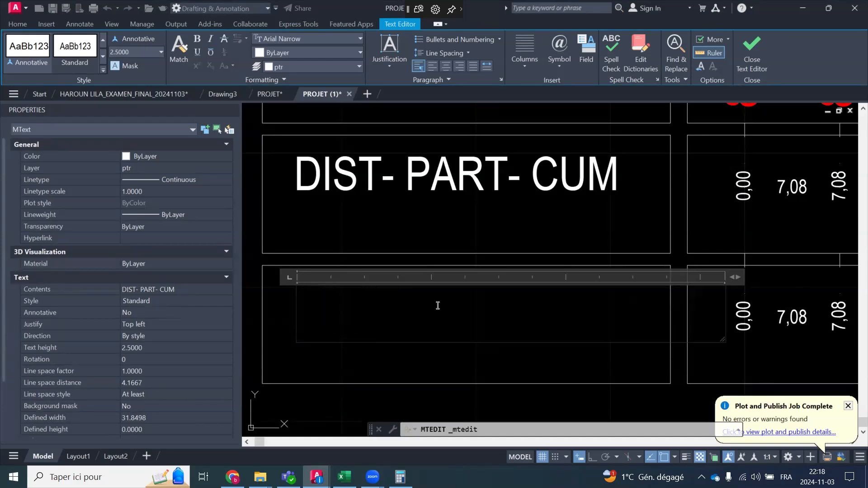
pyautogui.write('ENTE ET COURBU')
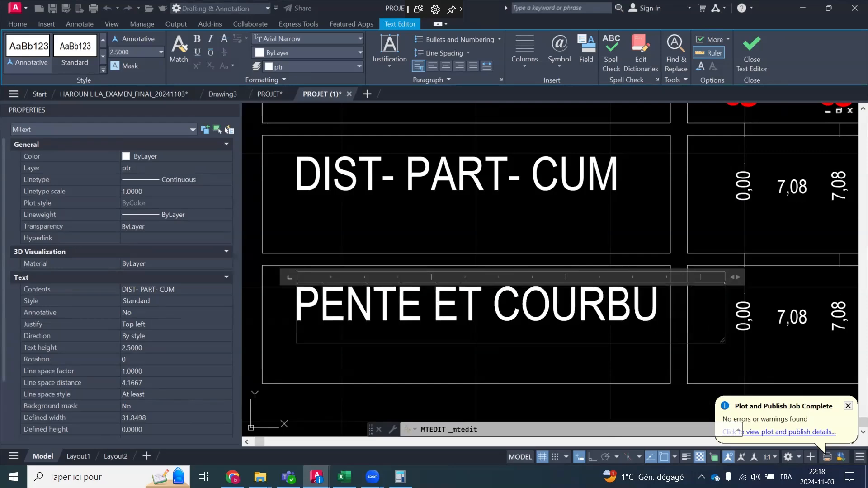
pyautogui.press('BackSpace')
pyautogui.press('BackSpace')
pyautogui.press('BackSpace')
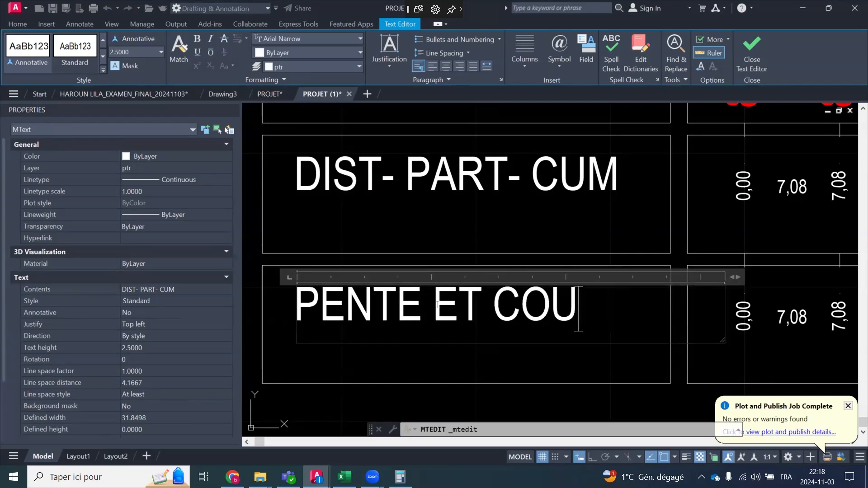
pyautogui.press('BackSpace')
pyautogui.press('BackSpace')
pyautogui.press('BackSpace')
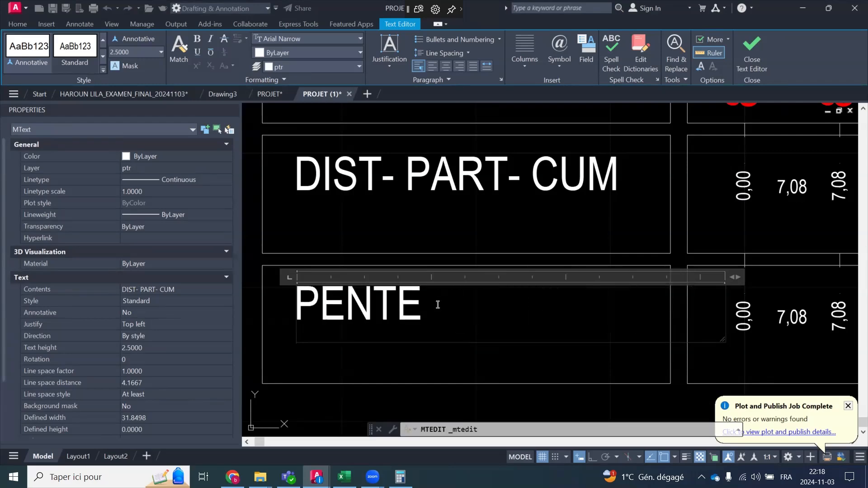
pyautogui.write('CO')
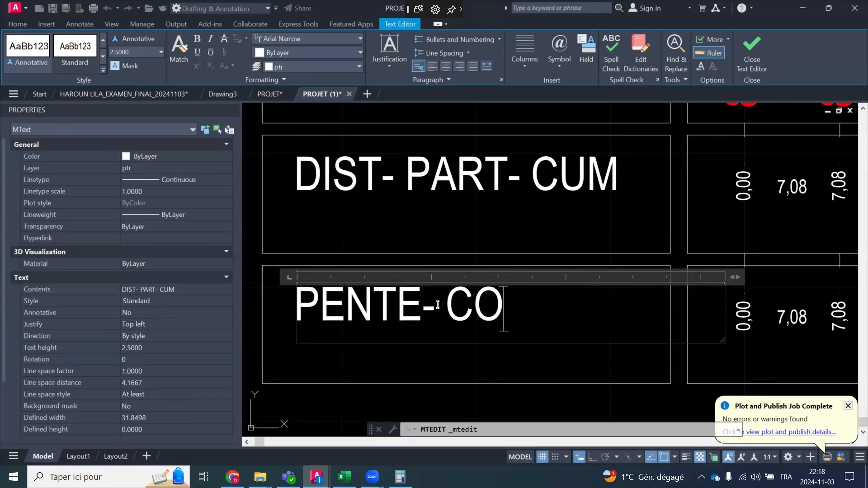
pyautogui.write('URBU')
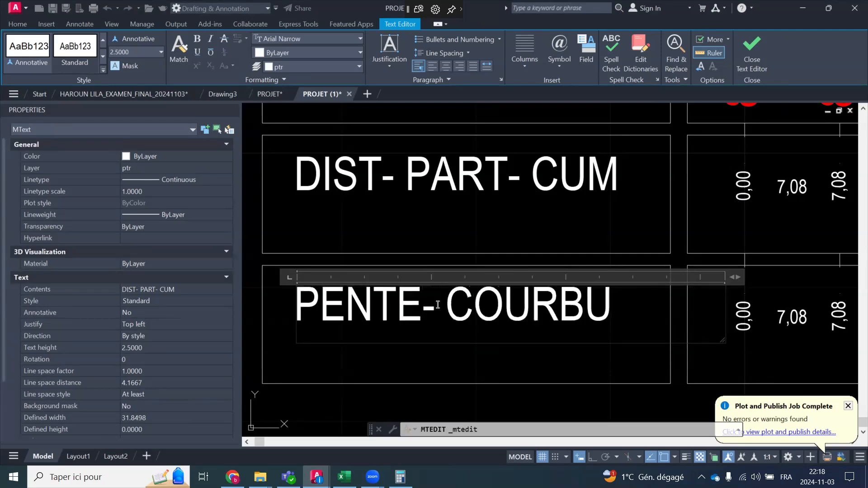
pyautogui.write('RE')
pyautogui.click(451, 392)
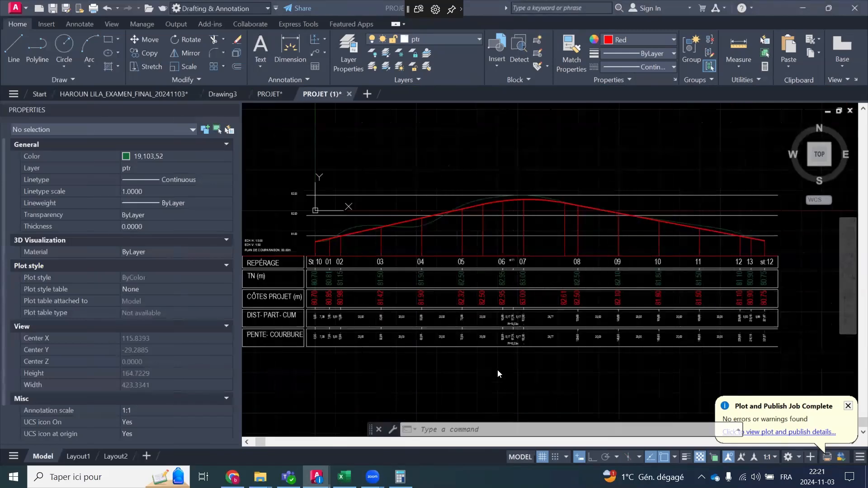
# Draw a small circle centred on the red project line at the upper end of station 05's vertical line
pyautogui.scroll(2, 334, 319)
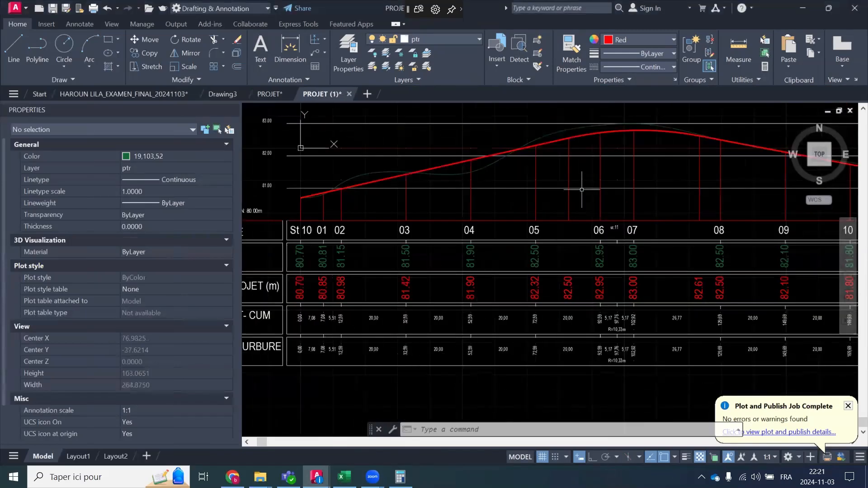
pyautogui.click(577, 171)
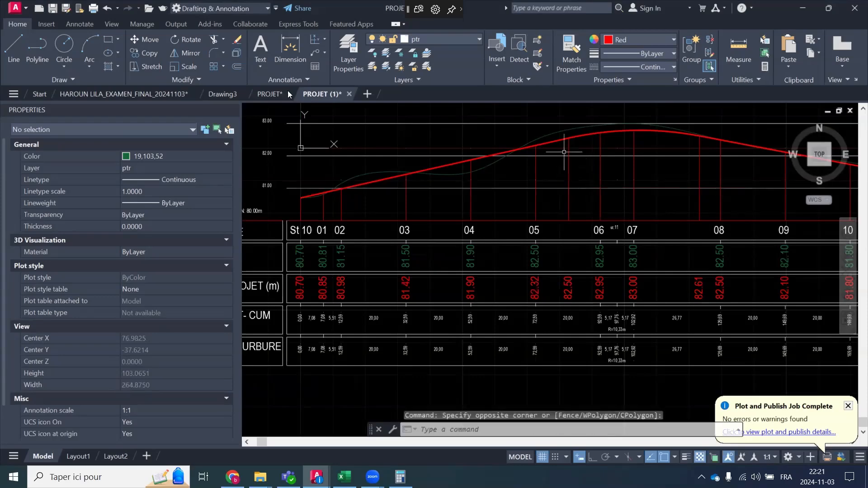
pyautogui.click(58, 44)
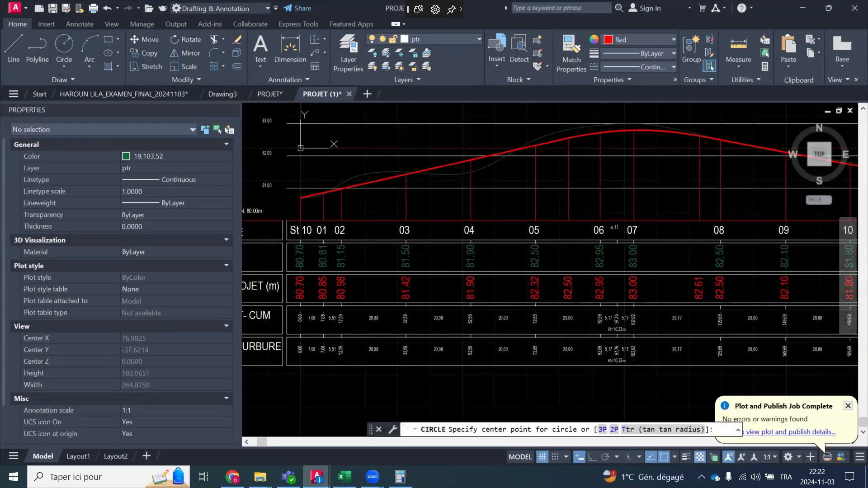
pyautogui.scroll(5, 479, 123)
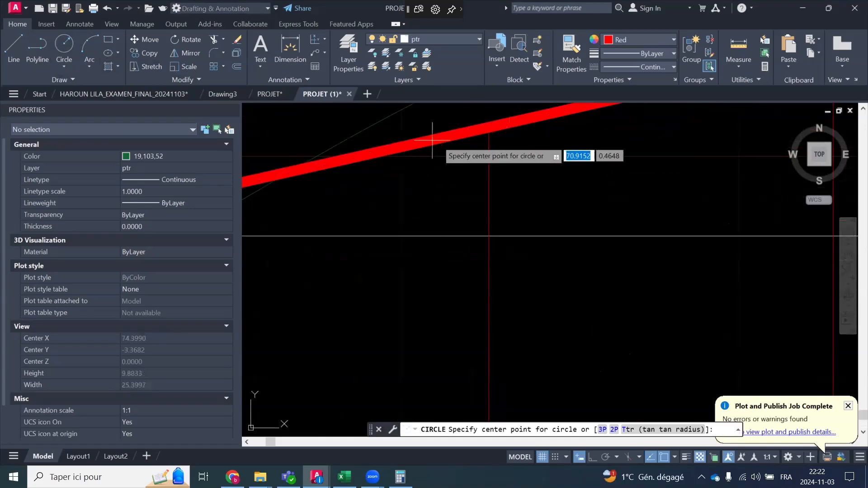
pyautogui.click(489, 121)
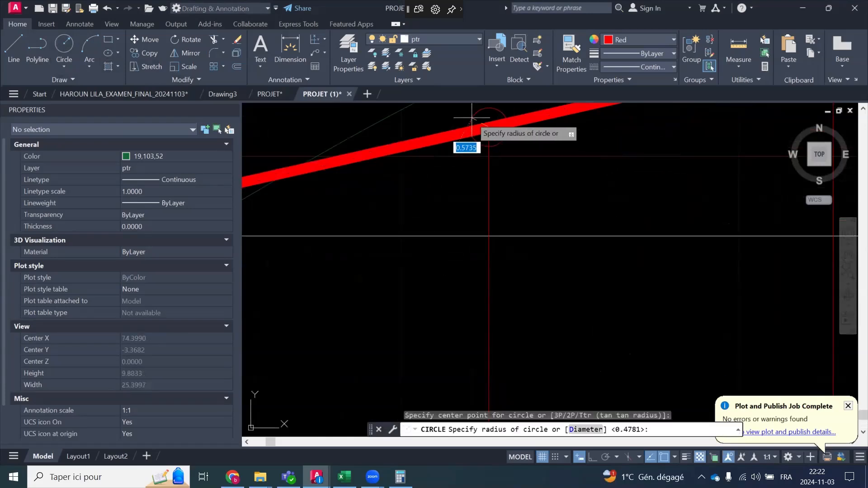
pyautogui.click(479, 128)
pyautogui.scroll(-6, 439, 175)
pyautogui.scroll(3, 439, 174)
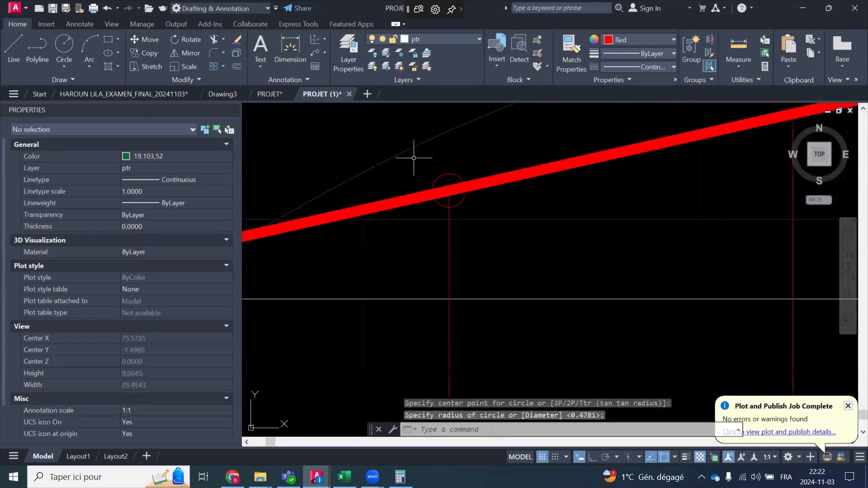
pyautogui.click(350, 94)
pyautogui.click(479, 257)
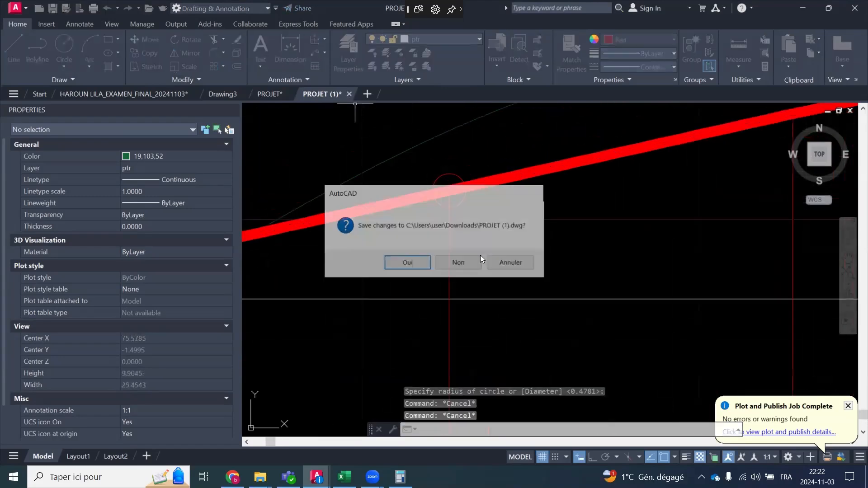
# Copy the station 05 circle and the object selected with it to the project line at the 82.61 vertical line before station 08
pyautogui.click(358, 126)
pyautogui.click(519, 248)
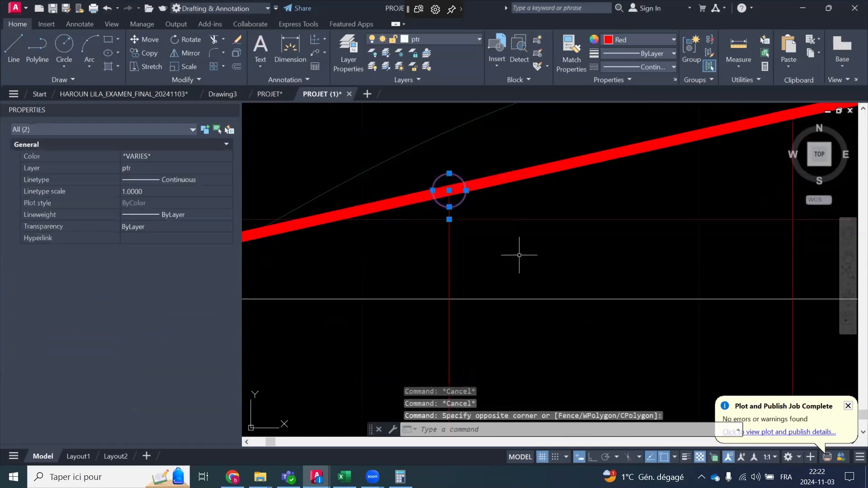
pyautogui.click(136, 53)
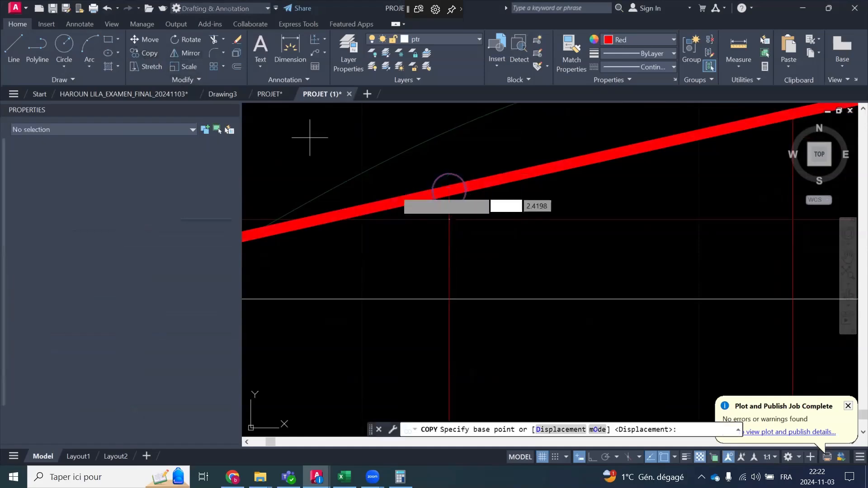
pyautogui.click(449, 190)
pyautogui.scroll(-3, 359, 250)
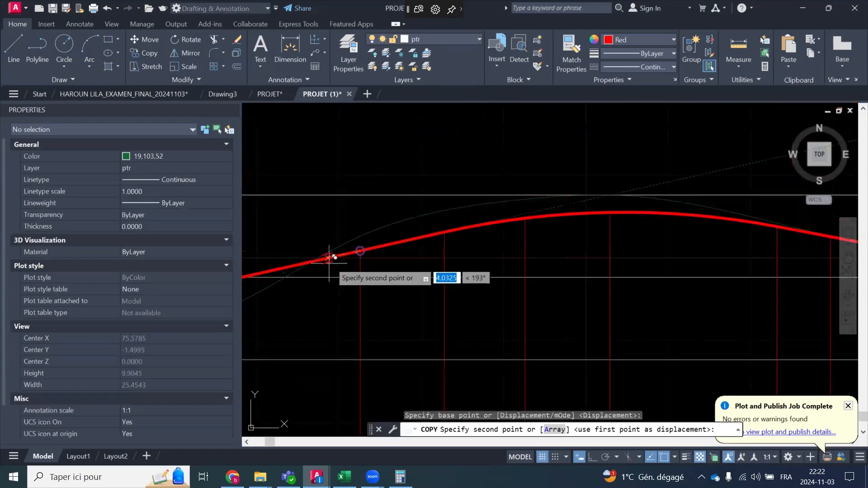
pyautogui.scroll(-2, 483, 238)
pyautogui.scroll(3, 614, 230)
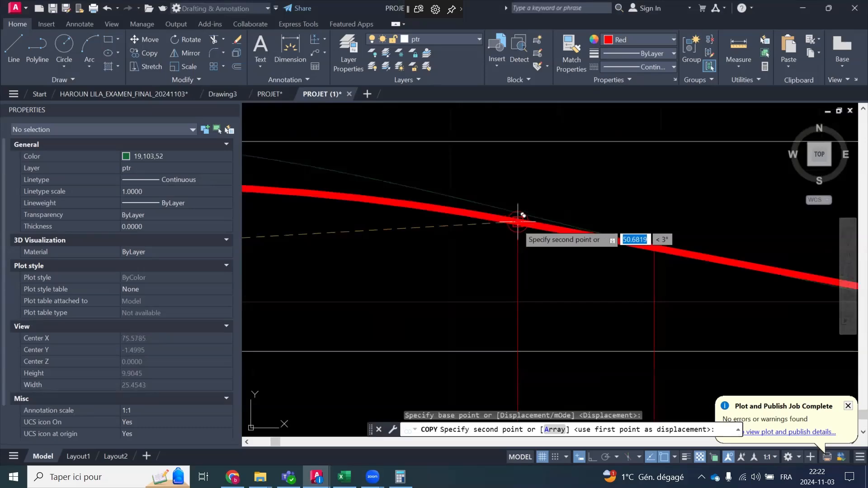
pyautogui.click(518, 221)
pyautogui.press('Escape')
pyautogui.scroll(-3, 562, 219)
pyautogui.scroll(-2, 552, 207)
pyautogui.scroll(1, 552, 279)
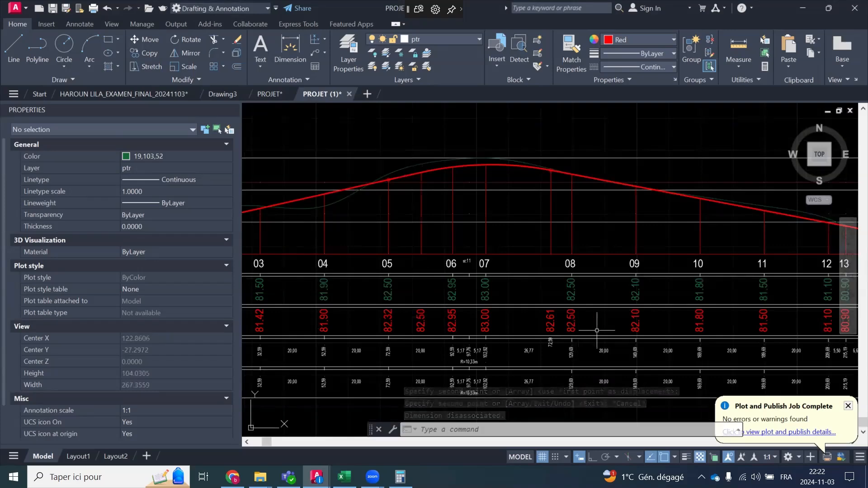
pyautogui.scroll(-2, 515, 207)
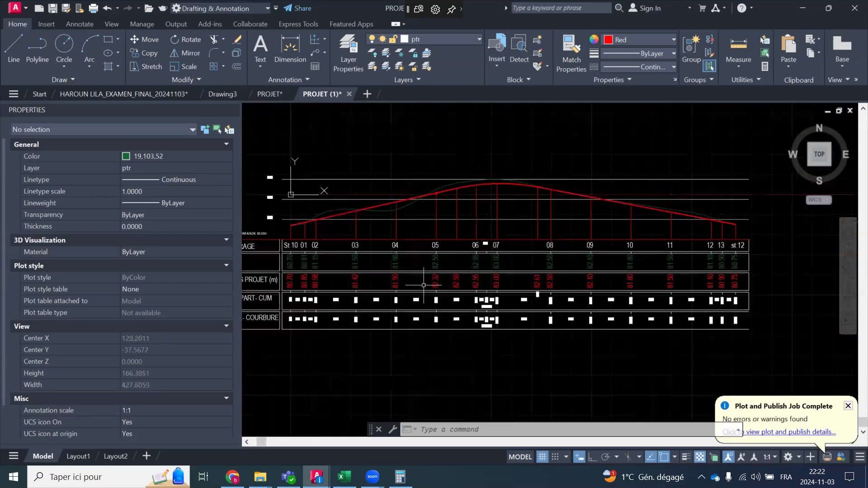
# Delete all the copied distance values and the R=10,33m text from the PENTE- COURBURE row
pyautogui.scroll(3, 465, 300)
pyautogui.click(461, 300)
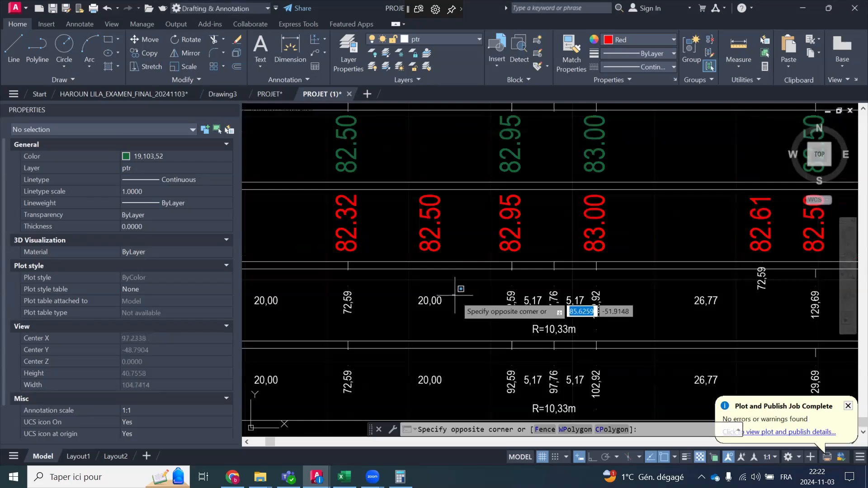
pyautogui.scroll(-4, 457, 296)
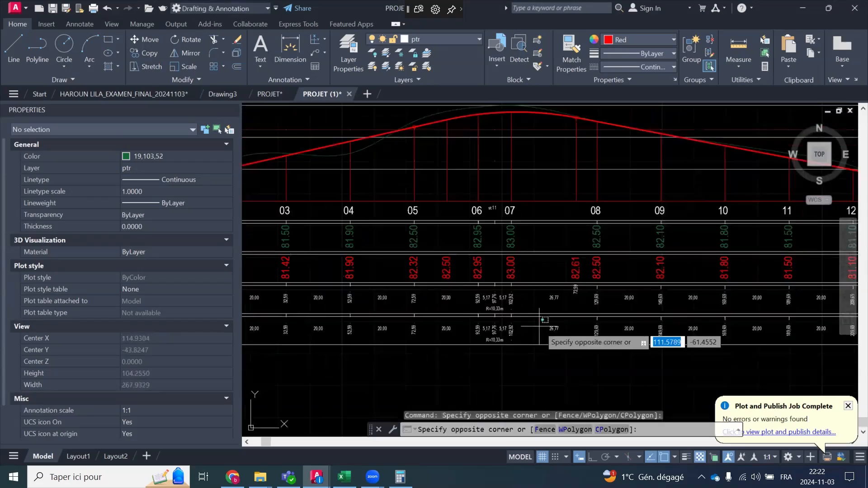
pyautogui.scroll(-2, 537, 332)
pyautogui.scroll(3, 439, 333)
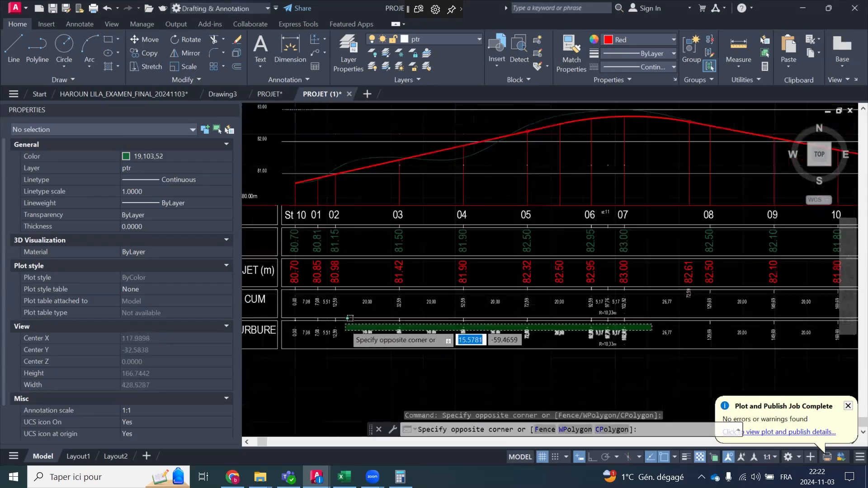
pyautogui.click(255, 344)
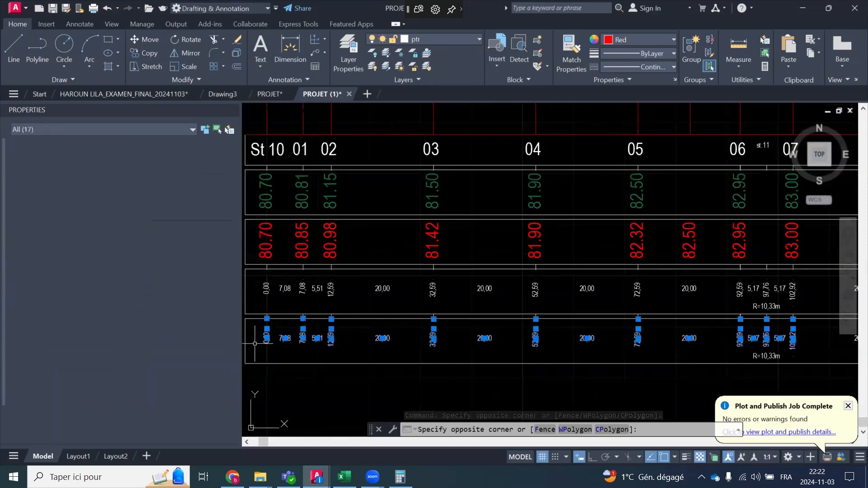
pyautogui.scroll(-4, 373, 294)
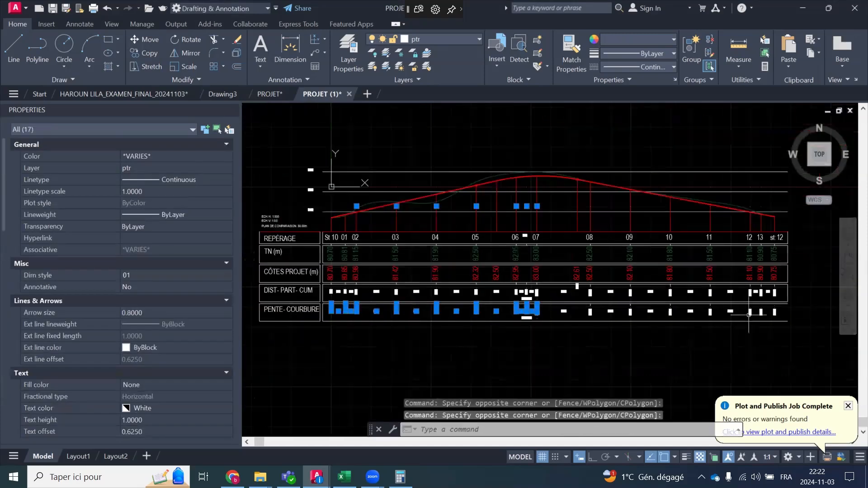
pyautogui.scroll(3, 749, 314)
pyautogui.click(809, 312)
pyautogui.scroll(-2, 730, 292)
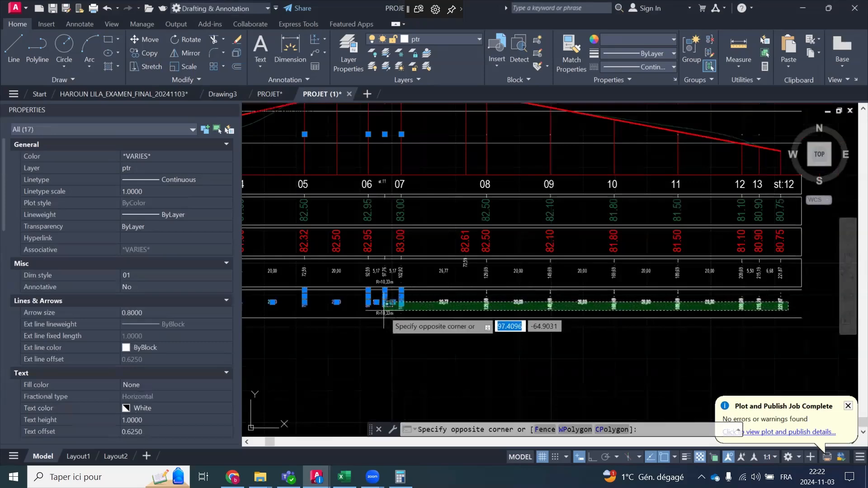
pyautogui.click(384, 313)
pyautogui.press('Delete')
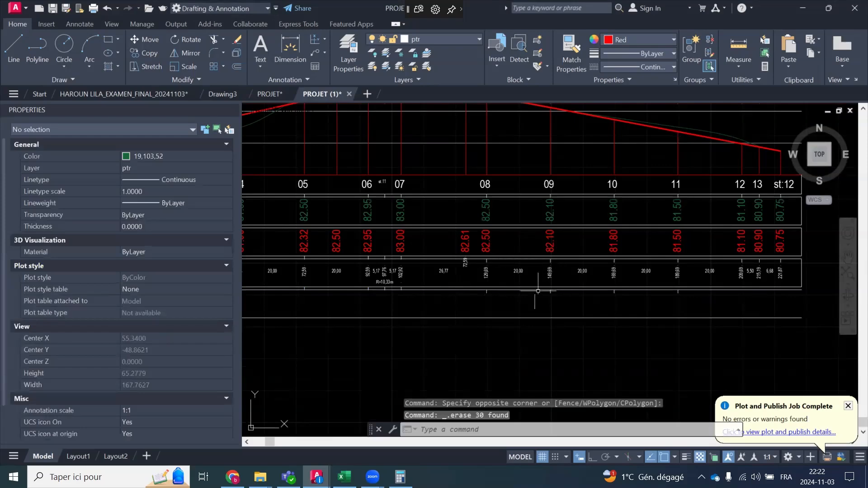
# Delete the small white station tick marks along the upper edge of the PENTE- COURBURE row
pyautogui.scroll(2, 519, 285)
pyautogui.click(447, 282)
pyautogui.scroll(-3, 447, 282)
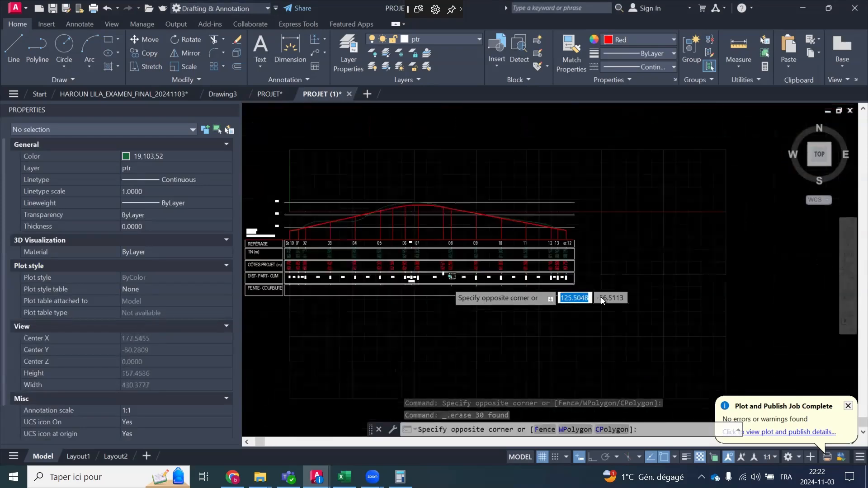
pyautogui.click(625, 289)
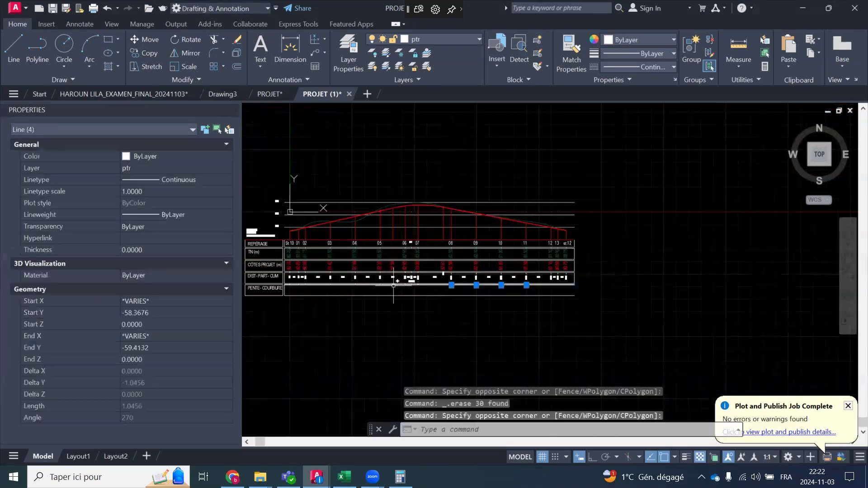
pyautogui.scroll(8, 397, 287)
pyautogui.click(342, 280)
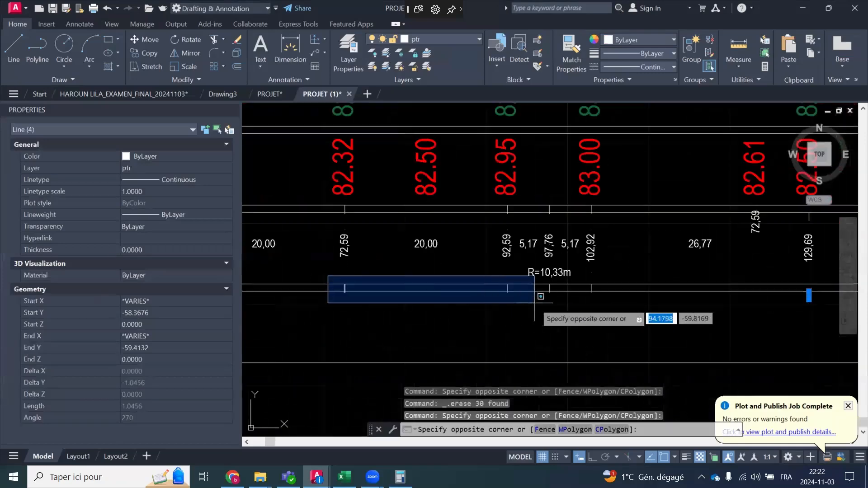
pyautogui.click(624, 305)
pyautogui.scroll(-3, 697, 293)
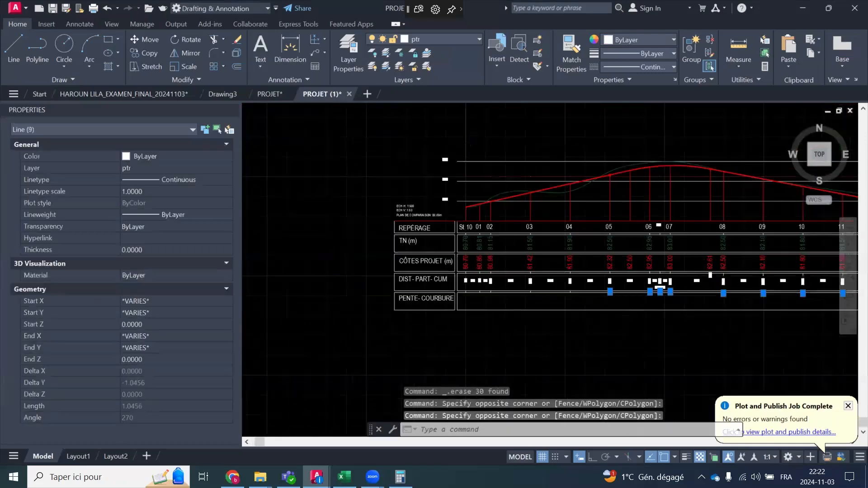
pyautogui.scroll(2, 618, 296)
pyautogui.click(260, 279)
pyautogui.click(553, 302)
pyautogui.press('Delete')
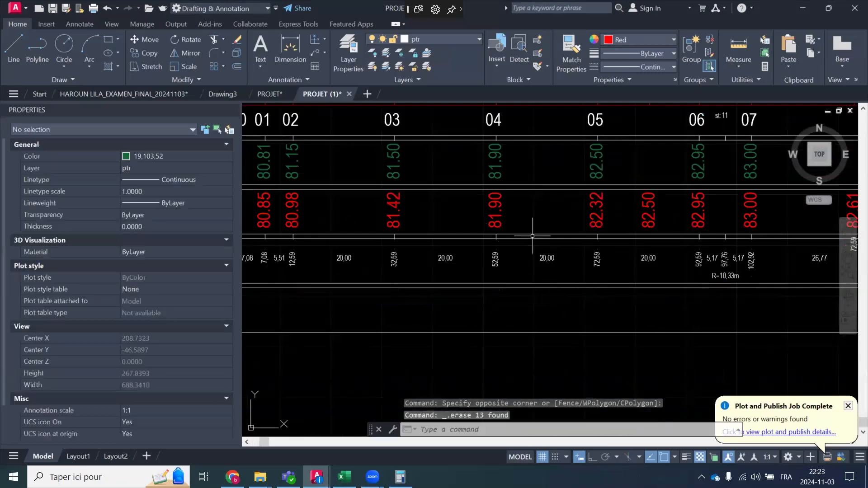
pyautogui.scroll(-2, 529, 240)
pyautogui.scroll(2, 583, 134)
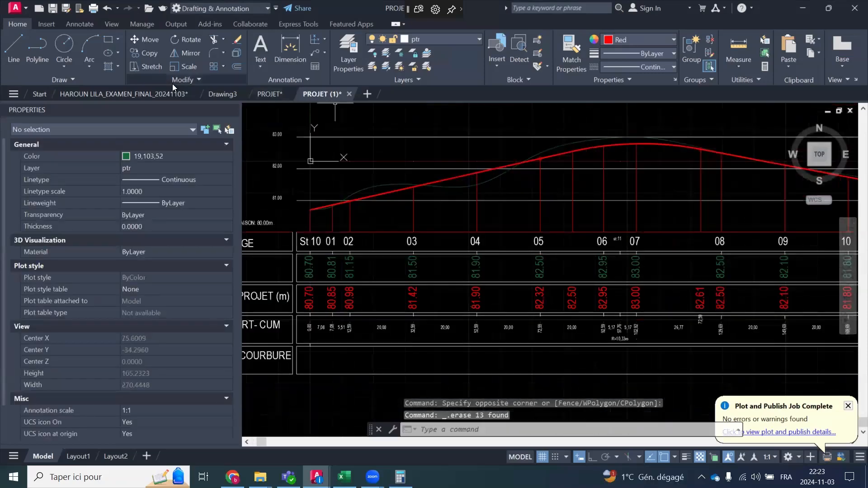
# Draw a vertical line at station 05 from the profile's base line down to the lower border of the PENTE- COURBURE row
pyautogui.click(18, 47)
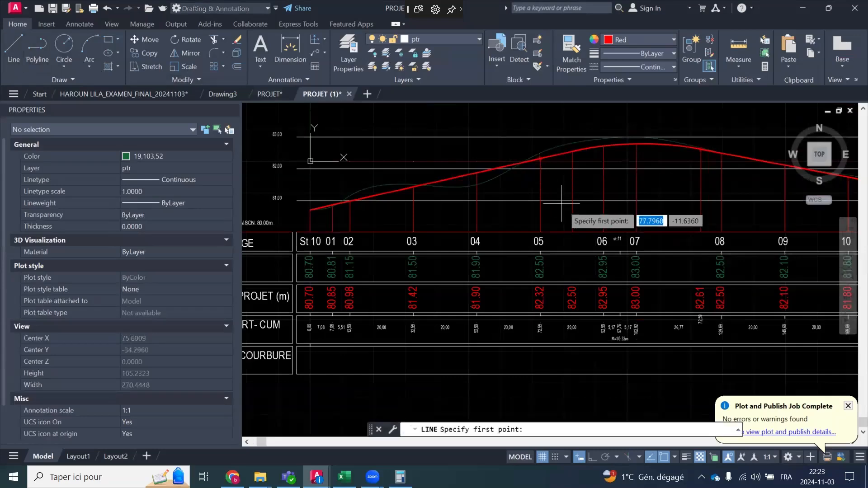
pyautogui.scroll(5, 556, 228)
pyautogui.click(472, 248)
pyautogui.scroll(-4, 475, 235)
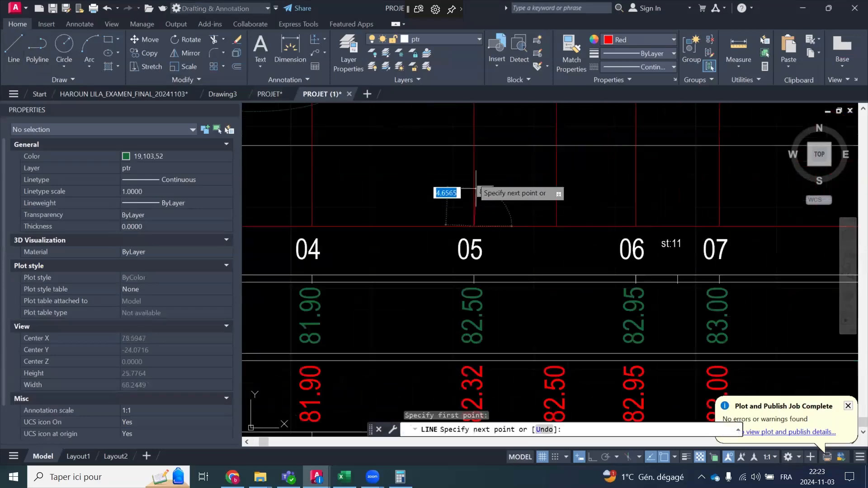
pyautogui.scroll(6, 474, 234)
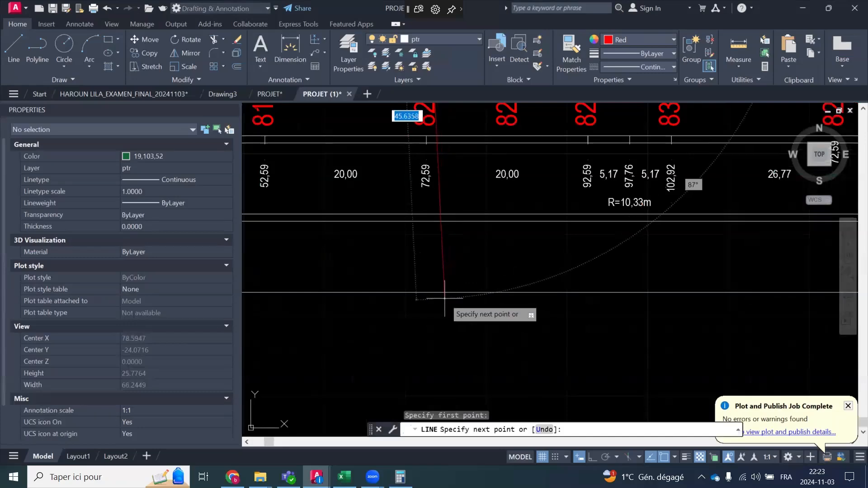
pyautogui.press('Escape')
pyautogui.scroll(-5, 370, 301)
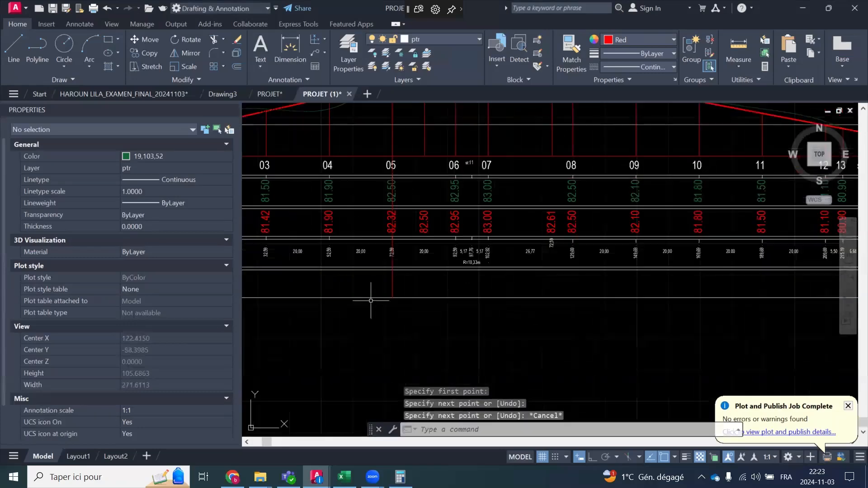
# Copy the new station 05 vertical line from the tangent circle's centre to the circle's centre at the 82.61 vertical
pyautogui.scroll(3, 393, 285)
pyautogui.click(401, 285)
pyautogui.click(378, 291)
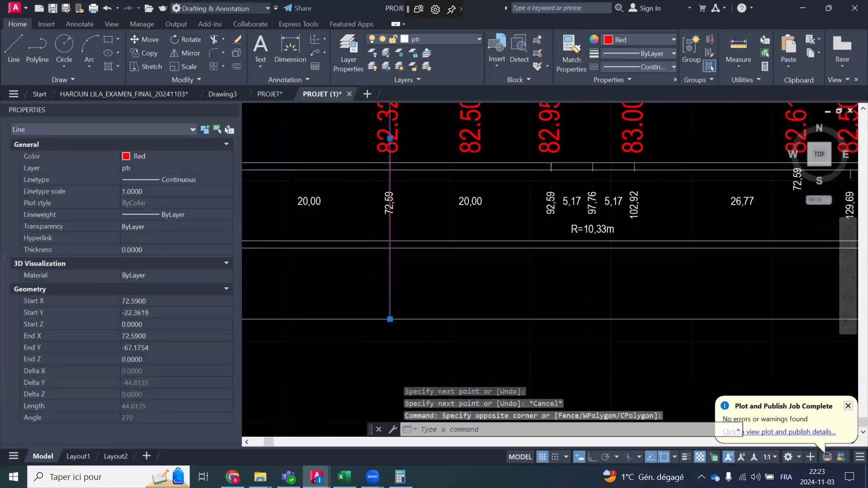
pyautogui.scroll(-5, 370, 270)
pyautogui.scroll(4, 376, 215)
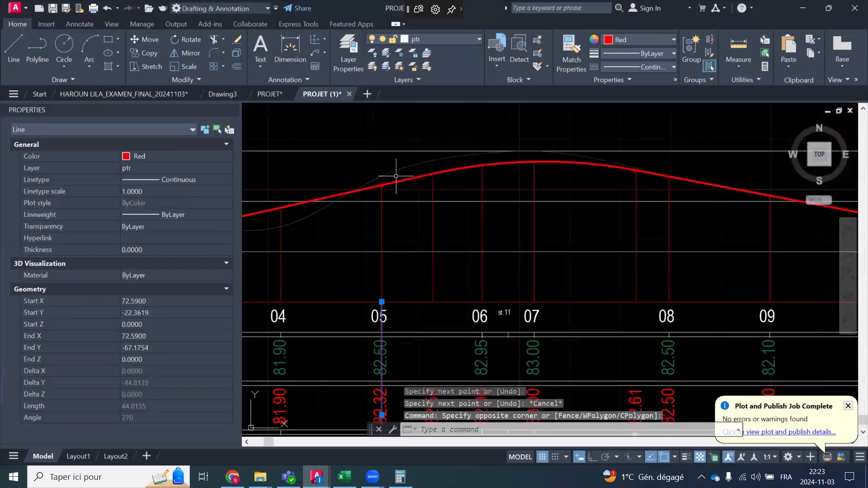
pyautogui.click(146, 55)
pyautogui.scroll(5, 383, 234)
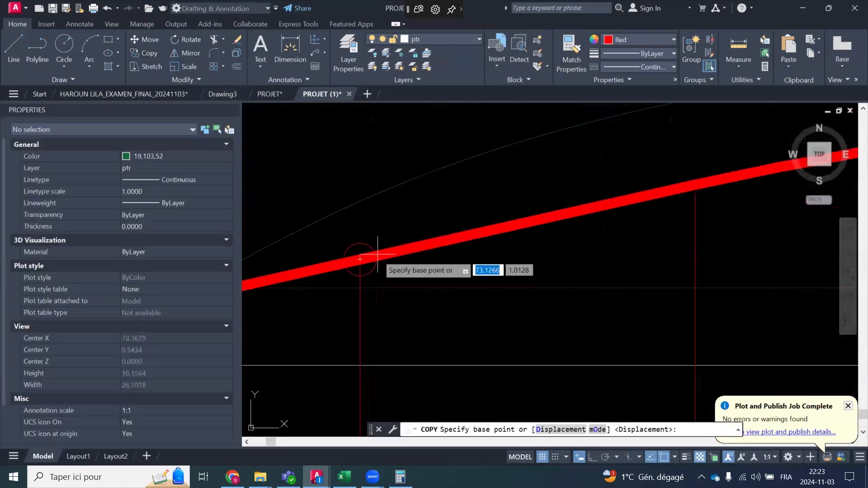
pyautogui.click(360, 258)
pyautogui.scroll(-4, 338, 262)
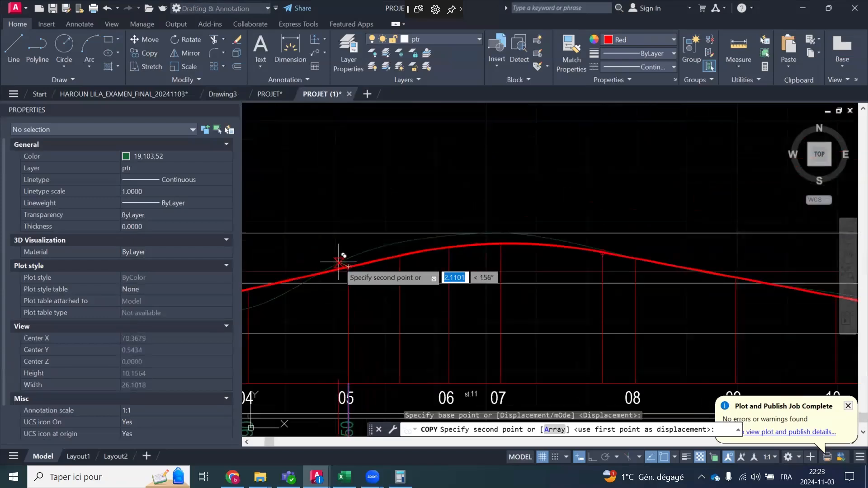
pyautogui.scroll(6, 601, 254)
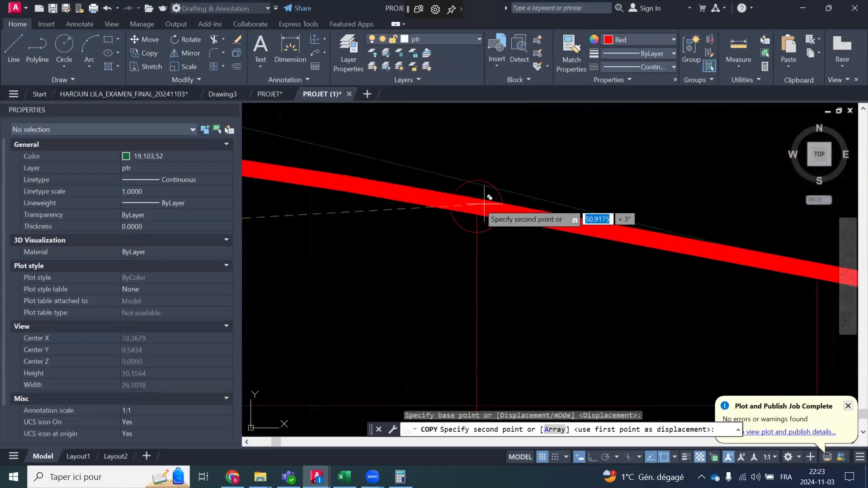
pyautogui.click(481, 199)
pyautogui.scroll(-2, 482, 147)
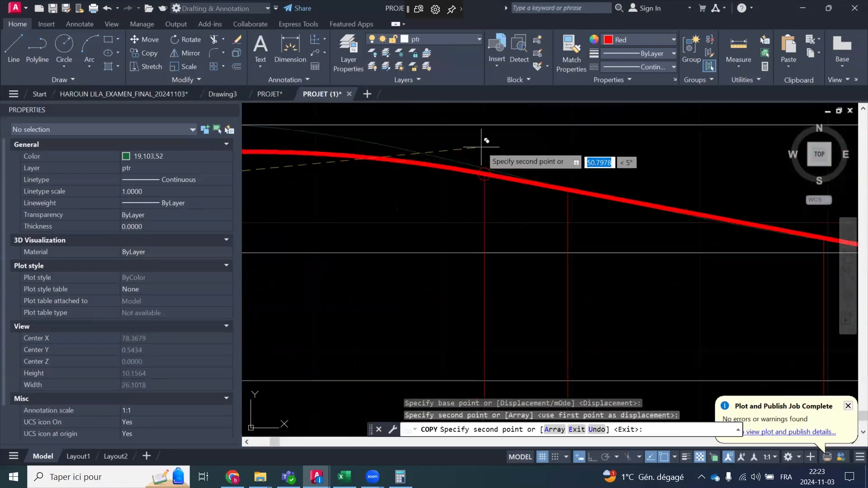
pyautogui.press('Escape')
# Trim both new vertical lines between the two borders separating the DIST- PART- CUM and PENTE- COURBURE rows
pyautogui.scroll(-5, 484, 180)
pyautogui.scroll(5, 492, 269)
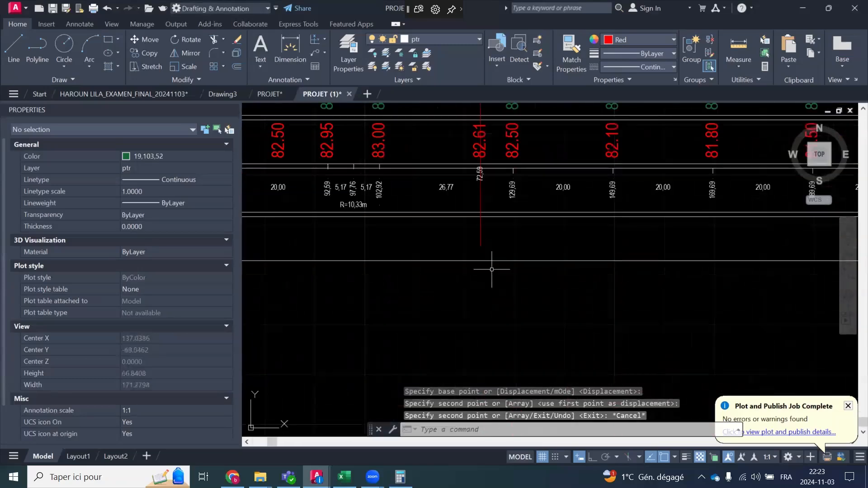
pyautogui.scroll(-2, 556, 227)
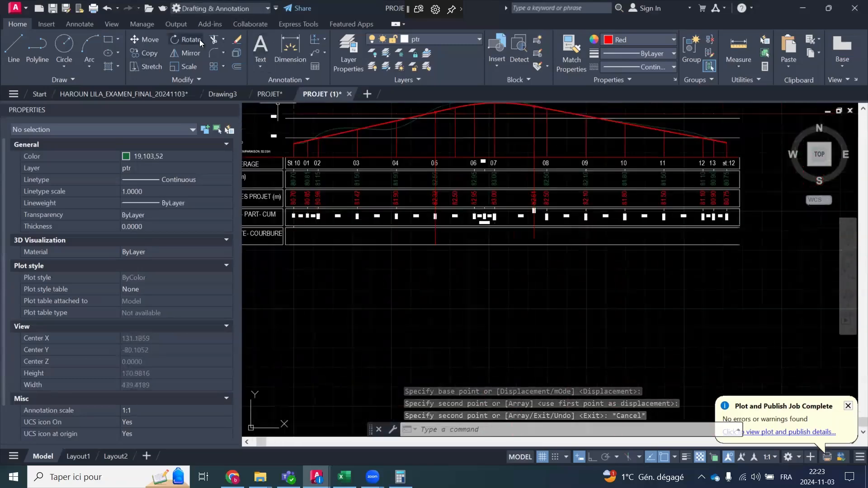
pyautogui.click(215, 39)
pyautogui.scroll(12, 421, 226)
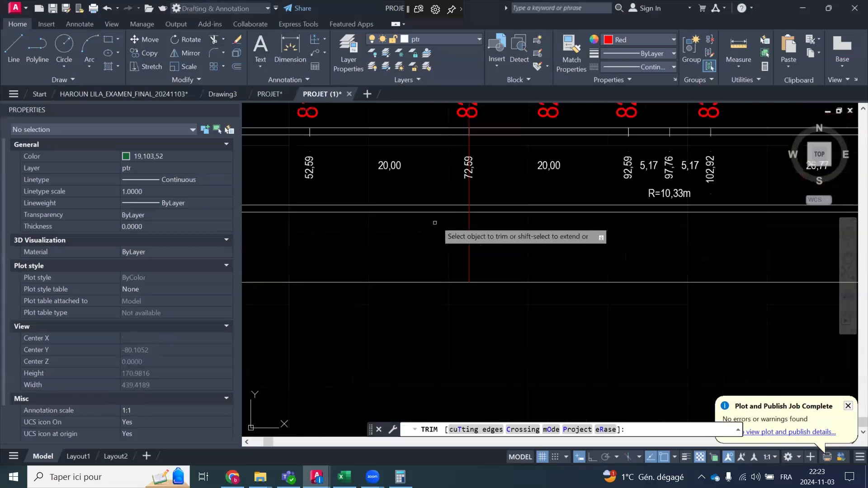
pyautogui.moveTo(518, 195)
pyautogui.mouseDown()
pyautogui.moveTo(542, 202)
pyautogui.moveTo(514, 200)
pyautogui.mouseUp()
pyautogui.scroll(-4, 341, 242)
pyautogui.scroll(5, 633, 238)
pyautogui.moveTo(610, 230)
pyautogui.mouseDown()
pyautogui.moveTo(486, 238)
pyautogui.moveTo(536, 241)
pyautogui.mouseUp()
pyautogui.press('Escape')
# Delete the upper parts of both trimmed vertical lines, keeping only the segments inside the PENTE- COURBURE row
pyautogui.click(593, 176)
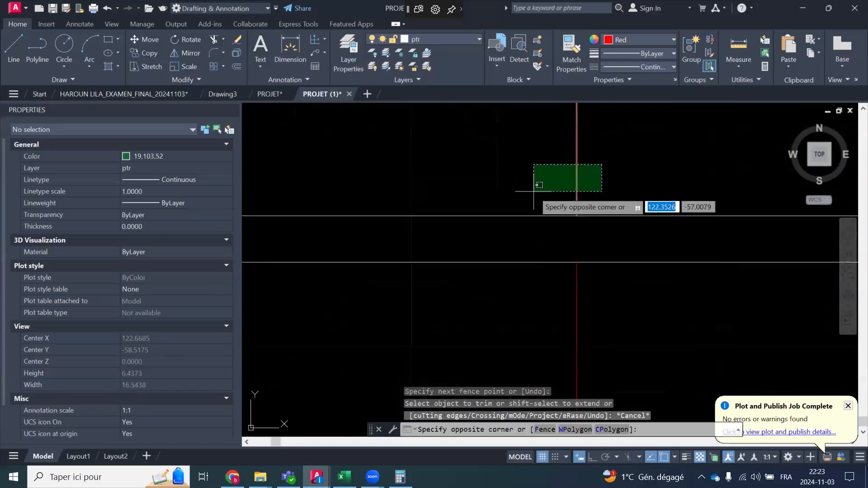
pyautogui.click(534, 186)
pyautogui.scroll(-10, 687, 264)
pyautogui.scroll(5, 283, 240)
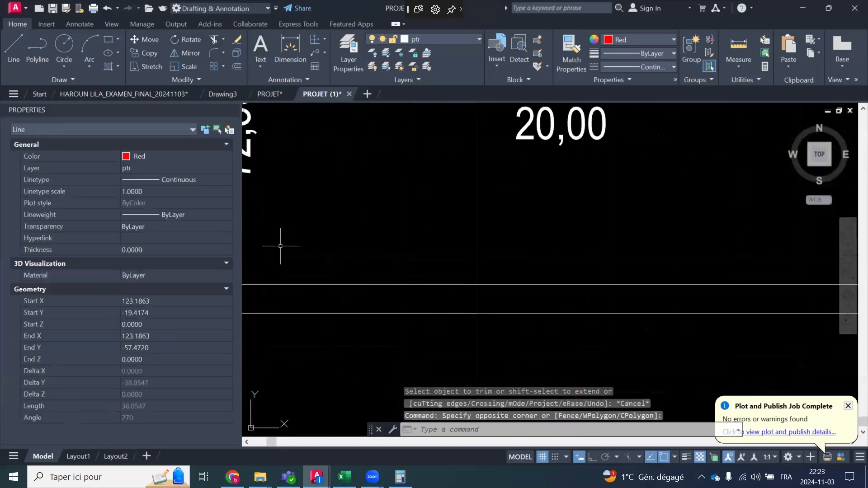
pyautogui.click(285, 241)
pyautogui.scroll(-5, 388, 241)
pyautogui.click(348, 240)
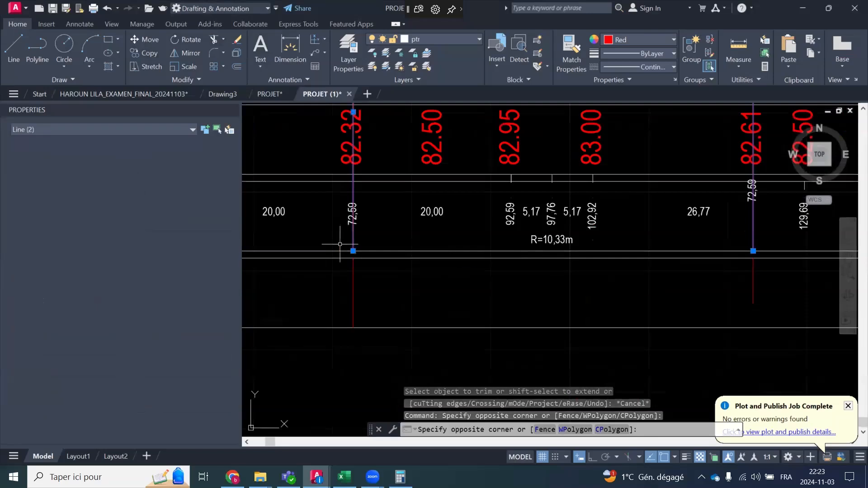
pyautogui.press('Delete')
pyautogui.scroll(-2, 397, 279)
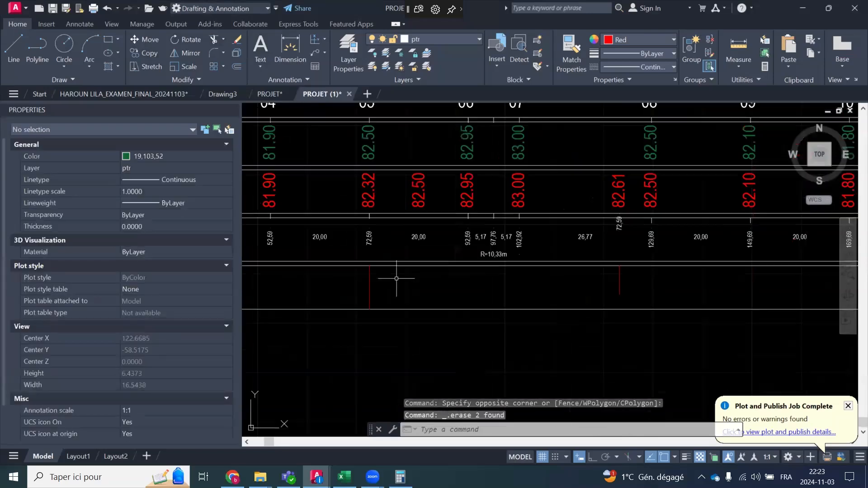
# Extend the short vertical segment under 82.61 down to the lower border of the PENTE- COURBURE row
pyautogui.scroll(4, 616, 276)
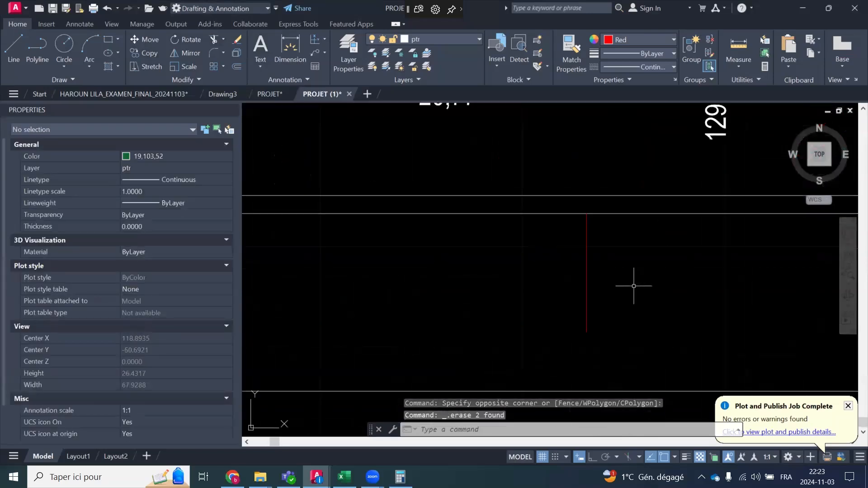
pyautogui.click(222, 40)
pyautogui.click(229, 77)
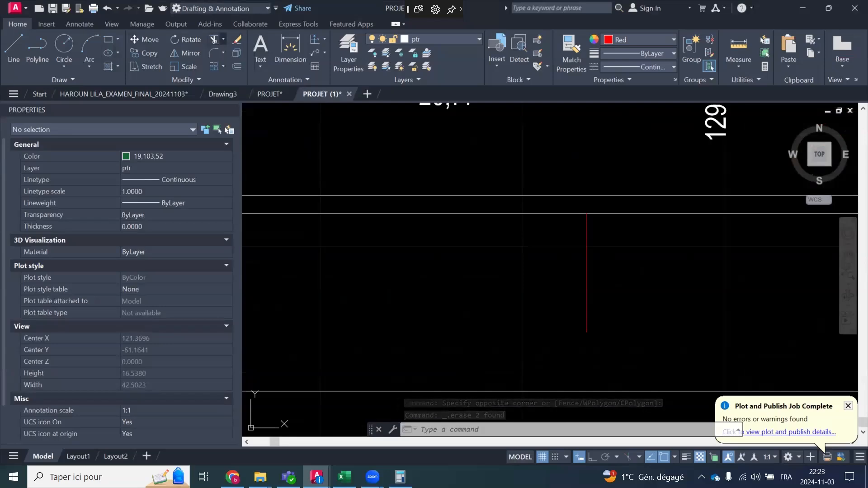
pyautogui.moveTo(697, 295)
pyautogui.mouseDown()
pyautogui.moveTo(520, 314)
pyautogui.moveTo(567, 311)
pyautogui.mouseUp()
pyautogui.scroll(-3, 567, 311)
pyautogui.scroll(6, 452, 319)
pyautogui.scroll(-10, 461, 275)
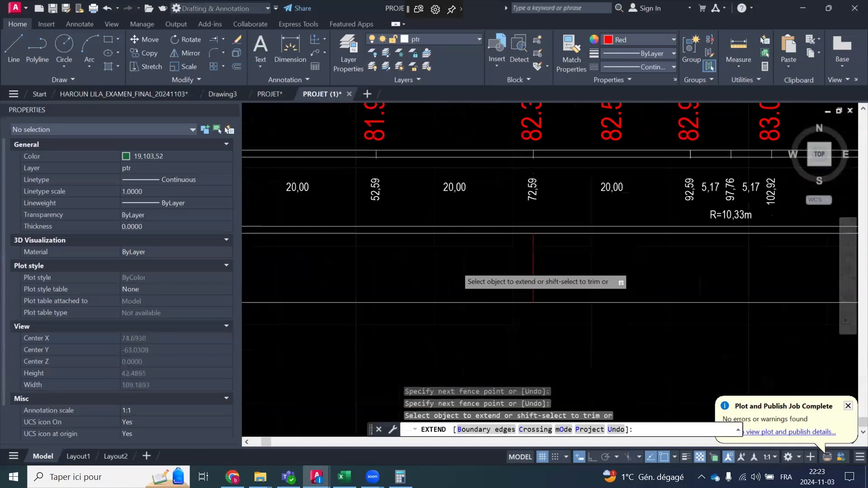
pyautogui.press('Escape')
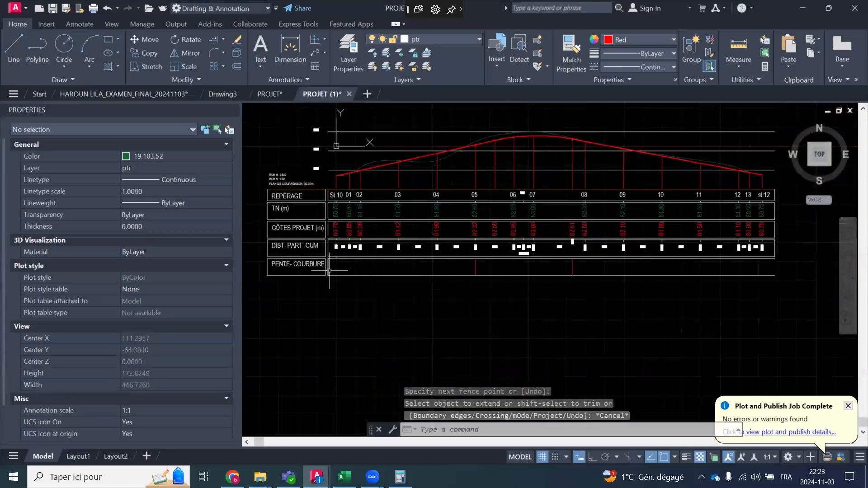
# Draw a rising diagonal line inside the PENTE- COURBURE row's first section, from about station 02 to just before station 04
pyautogui.click(22, 45)
pyautogui.scroll(4, 389, 262)
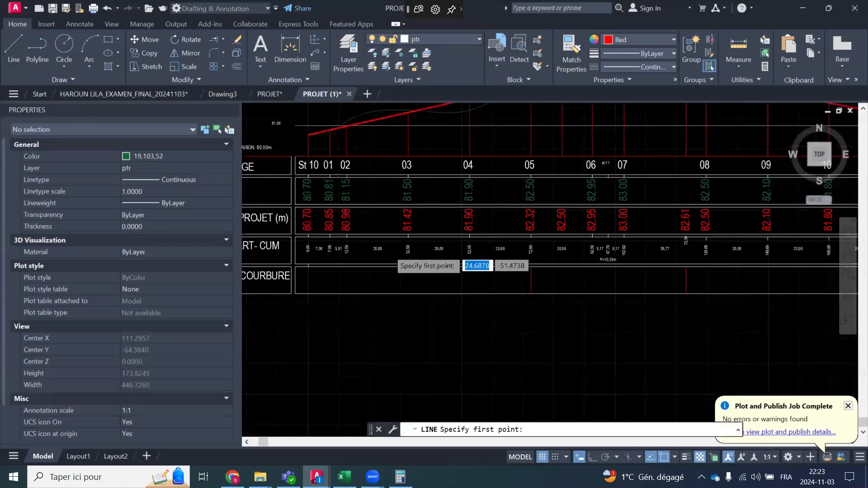
pyautogui.click(546, 308)
pyautogui.press('Escape')
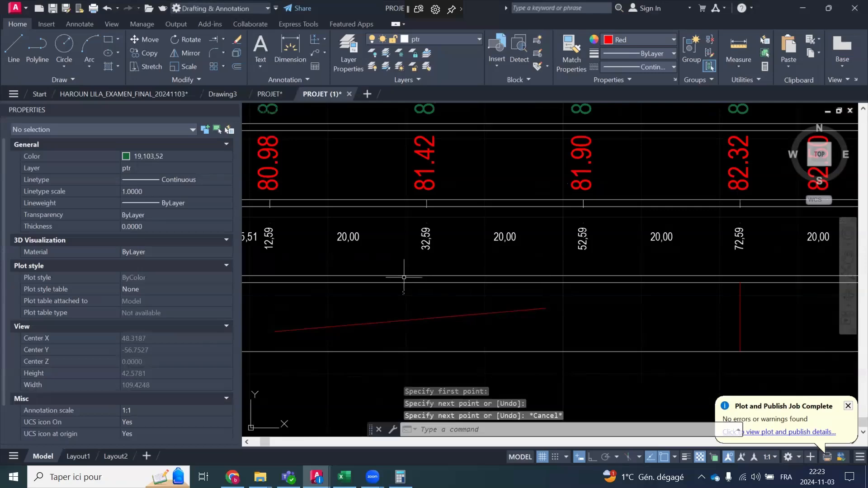
# Draw a falling diagonal line inside the PENTE- COURBURE row's last section, from about station 09 to between stations 11 and 12
pyautogui.scroll(-4, 371, 274)
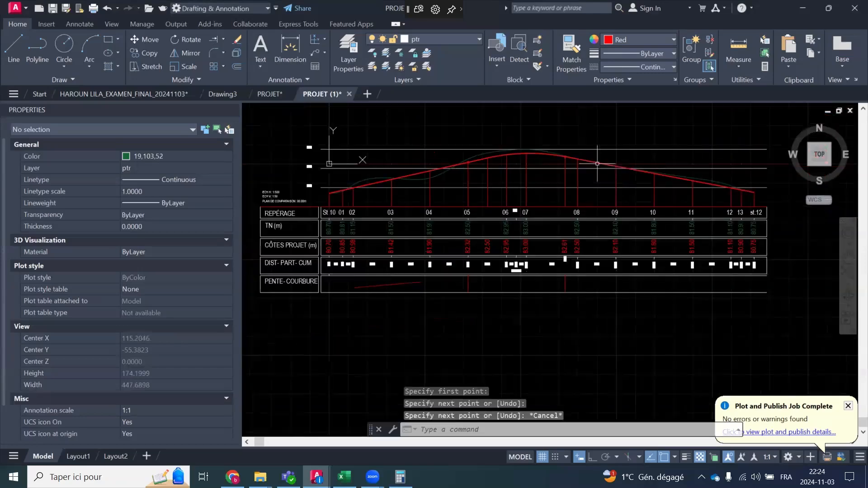
pyautogui.click(14, 50)
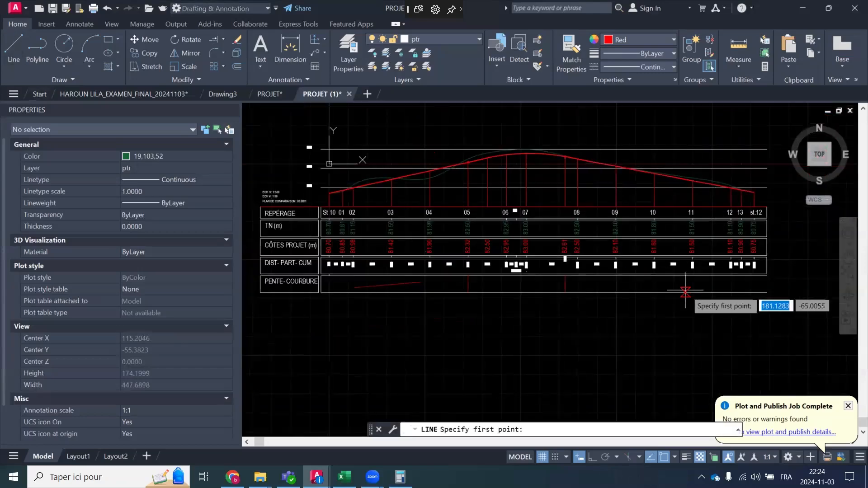
pyautogui.scroll(4, 651, 284)
pyautogui.click(506, 267)
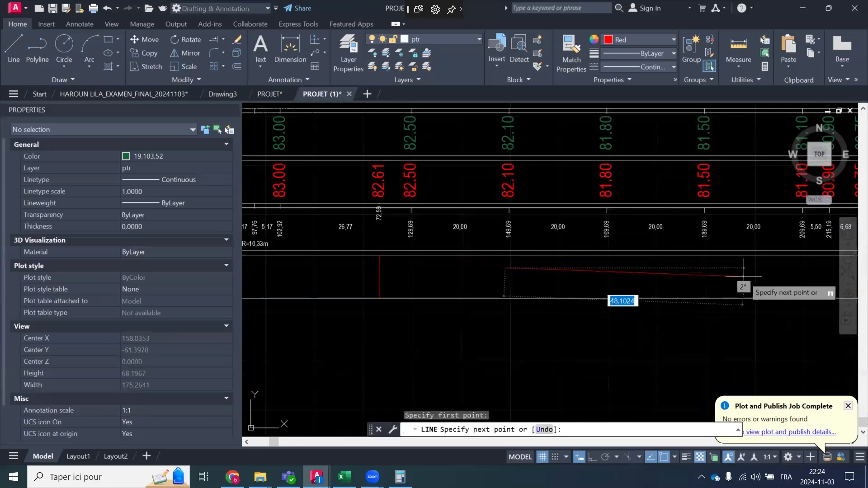
pyautogui.press('Escape')
pyautogui.scroll(-4, 678, 301)
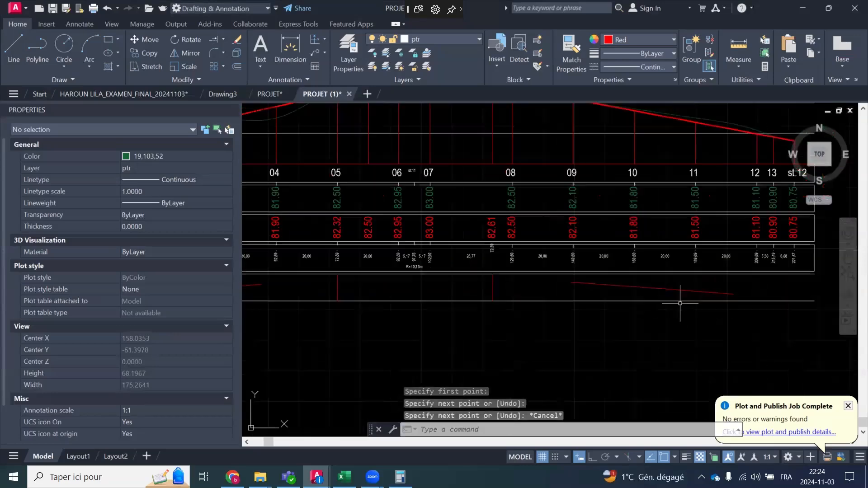
# Switch to Calculator and subtract the St 10 project elevation from the station 05 one: 82,32 − 80,70
pyautogui.scroll(2, 332, 271)
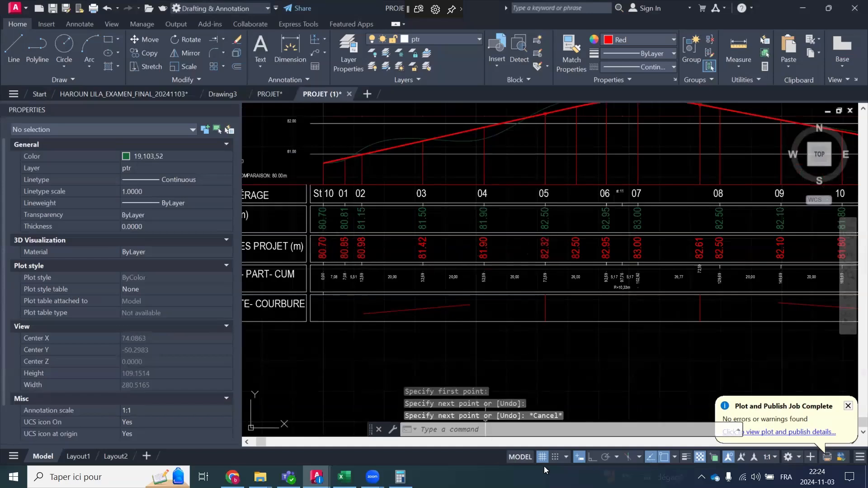
pyautogui.click(400, 476)
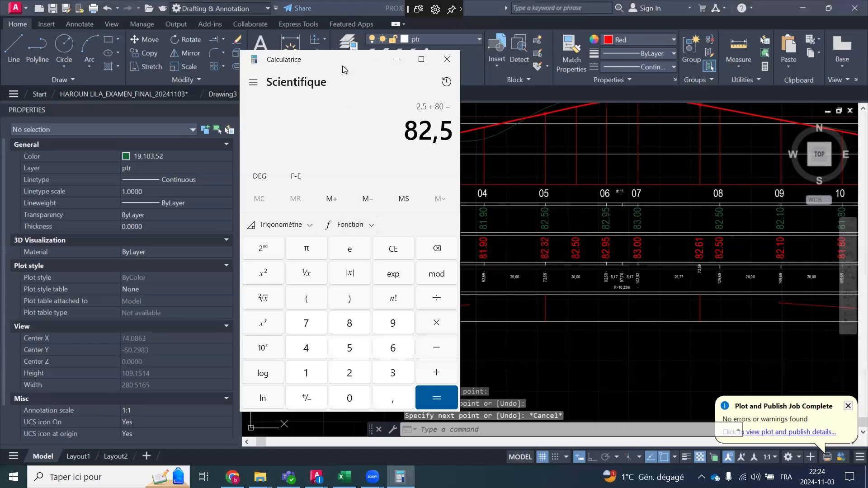
pyautogui.moveTo(322, 61); pyautogui.dragTo(122, 48)
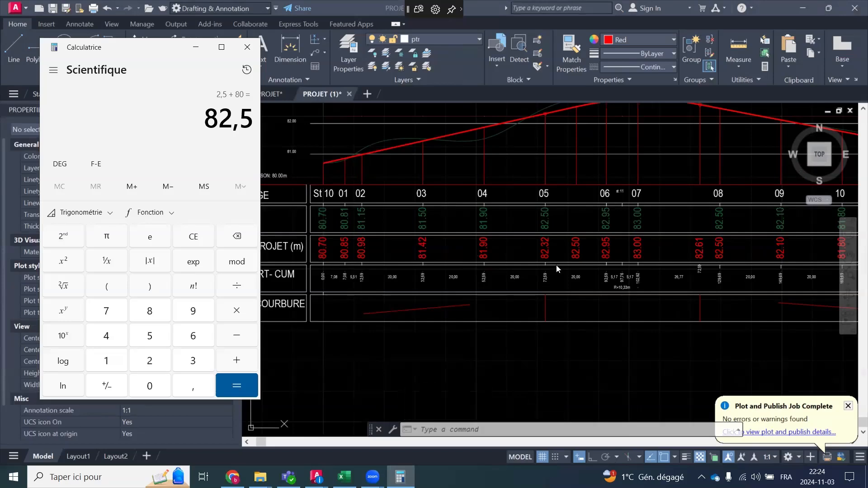
pyautogui.click(150, 320)
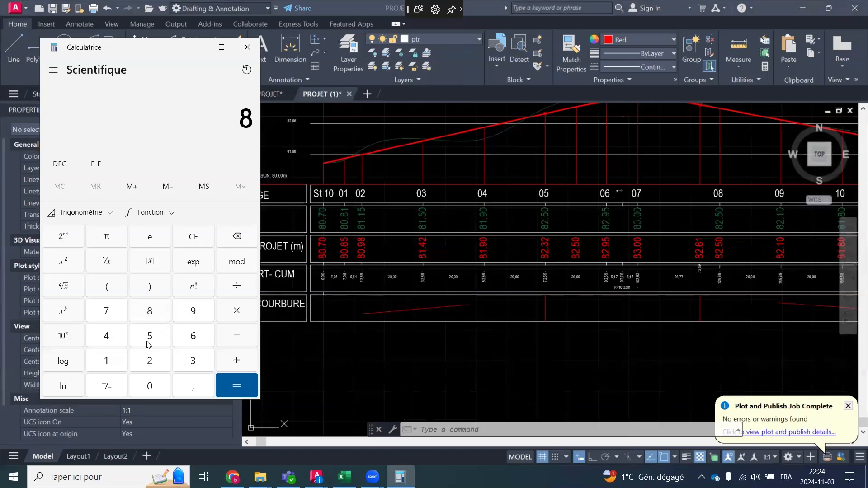
pyautogui.click(149, 360)
pyautogui.click(193, 385)
pyautogui.click(193, 360)
pyautogui.click(150, 360)
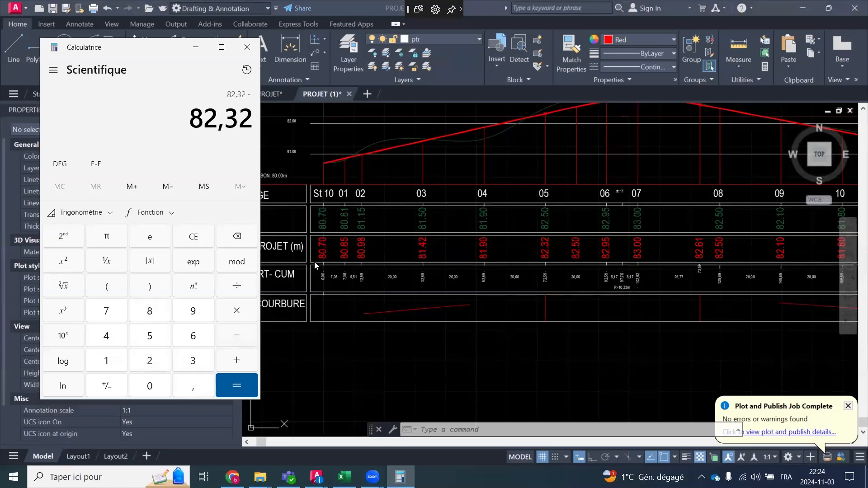
pyautogui.click(154, 320)
pyautogui.click(148, 387)
pyautogui.click(193, 386)
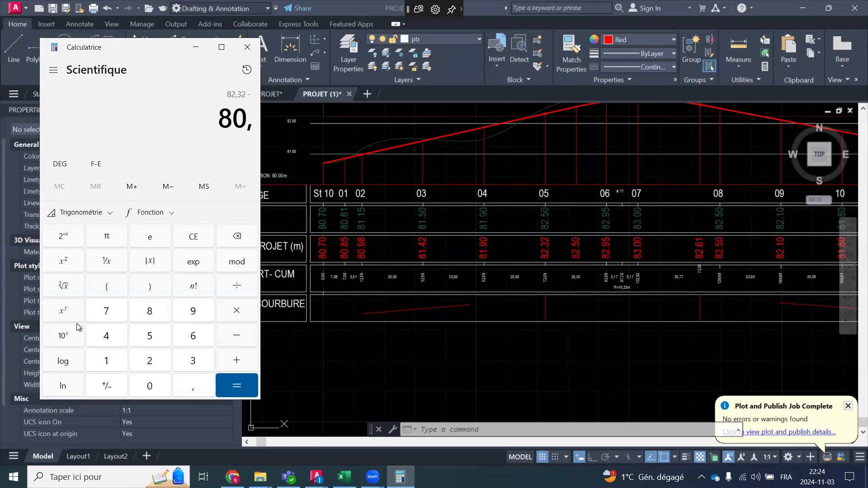
pyautogui.click(106, 311)
pyautogui.click(150, 385)
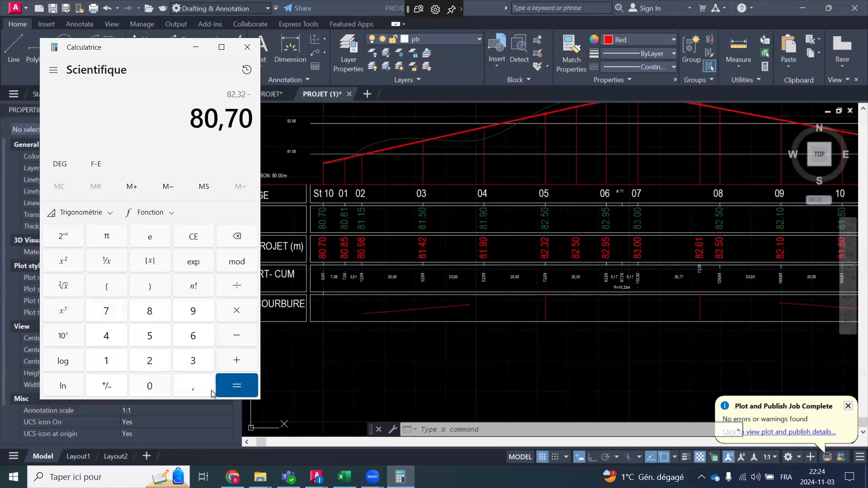
pyautogui.click(237, 385)
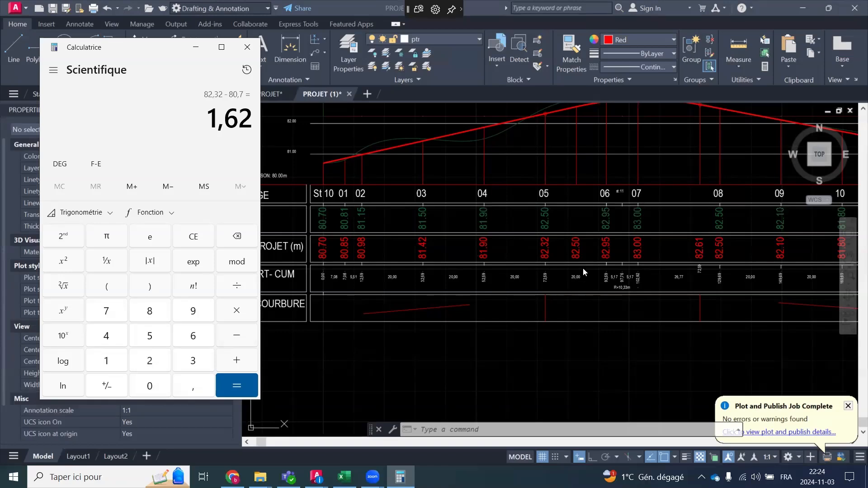
# Add a linear dimension from the station 05 tick to the 82.50 vertical, placed beside the 20,00 distance in the DIST- PART- CUM row
pyautogui.click(583, 339)
pyautogui.scroll(5, 571, 290)
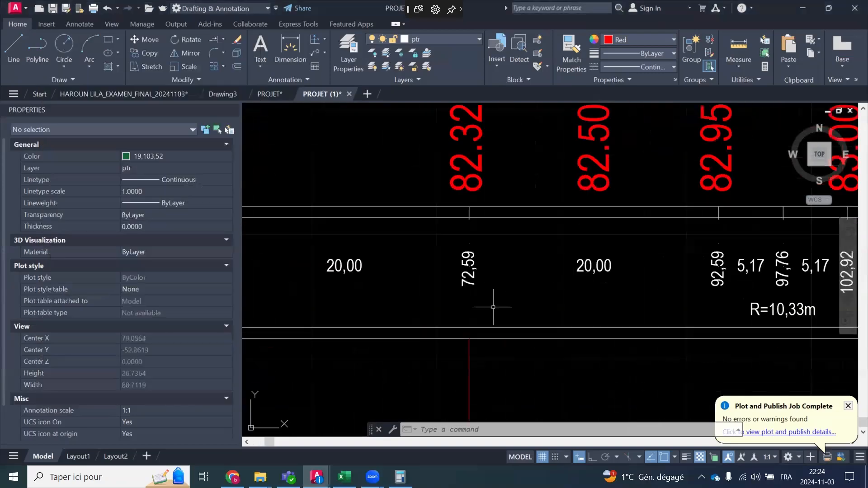
pyautogui.scroll(-1, 500, 303)
pyautogui.scroll(1, 565, 285)
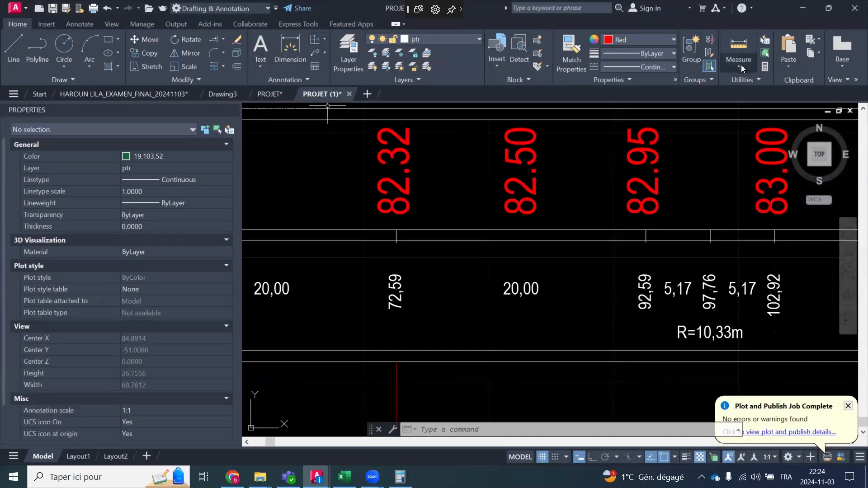
pyautogui.click(325, 39)
pyautogui.click(340, 59)
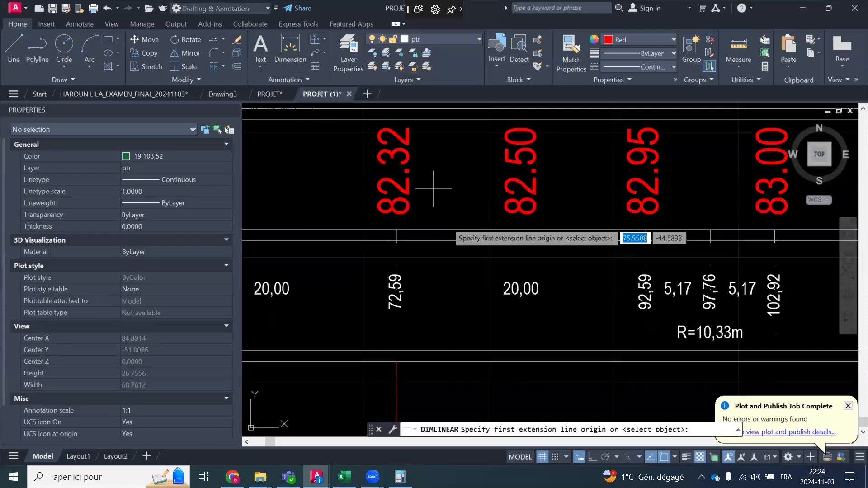
pyautogui.click(397, 242)
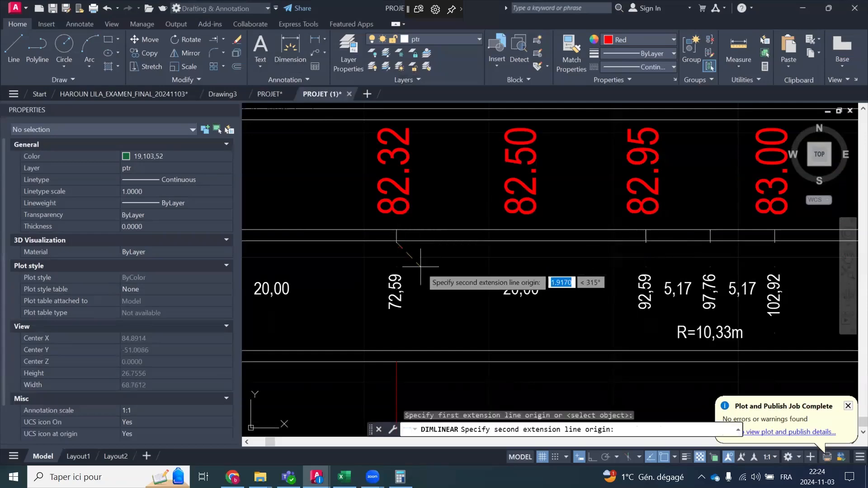
pyautogui.scroll(-4, 421, 274)
pyautogui.scroll(2, 466, 201)
pyautogui.scroll(3, 449, 199)
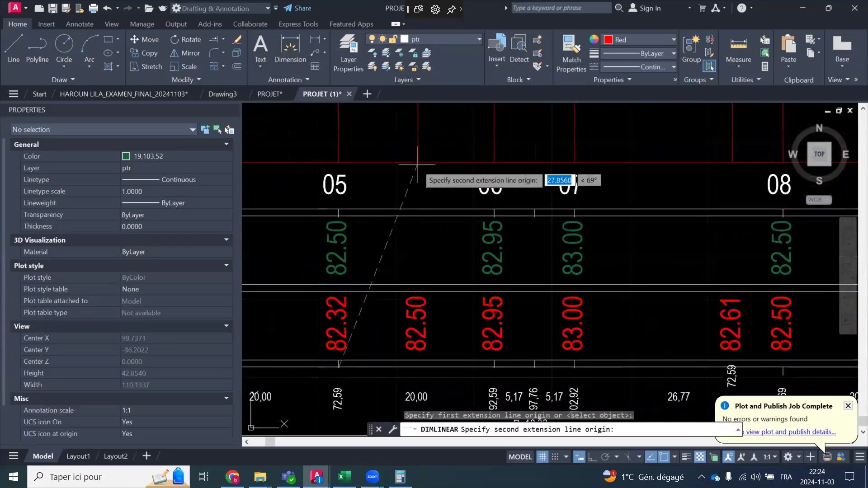
pyautogui.click(436, 179)
pyautogui.scroll(-3, 409, 231)
pyautogui.scroll(5, 393, 321)
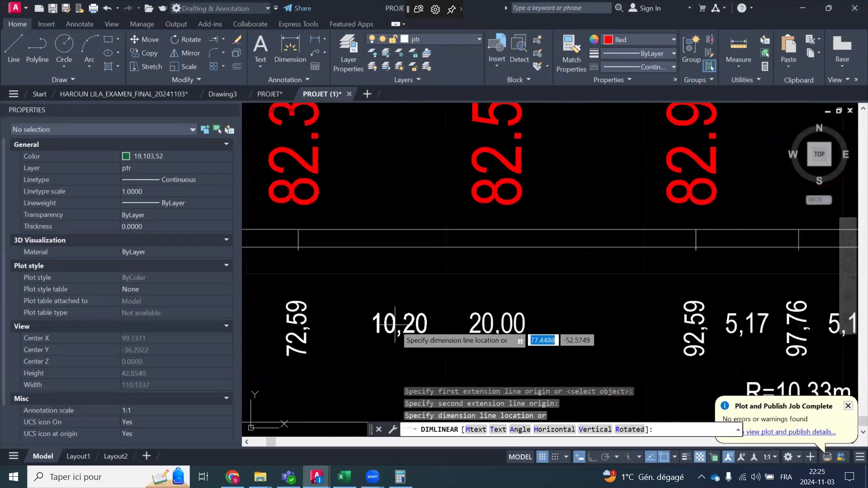
pyautogui.click(395, 323)
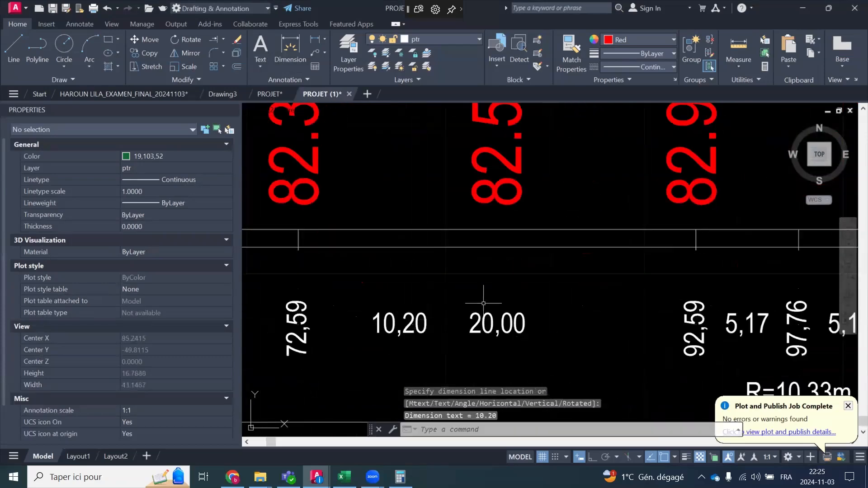
# Divide the calculated elevation difference by the total distance (72,59 + 10,2) in Calculator
pyautogui.scroll(-2, 484, 304)
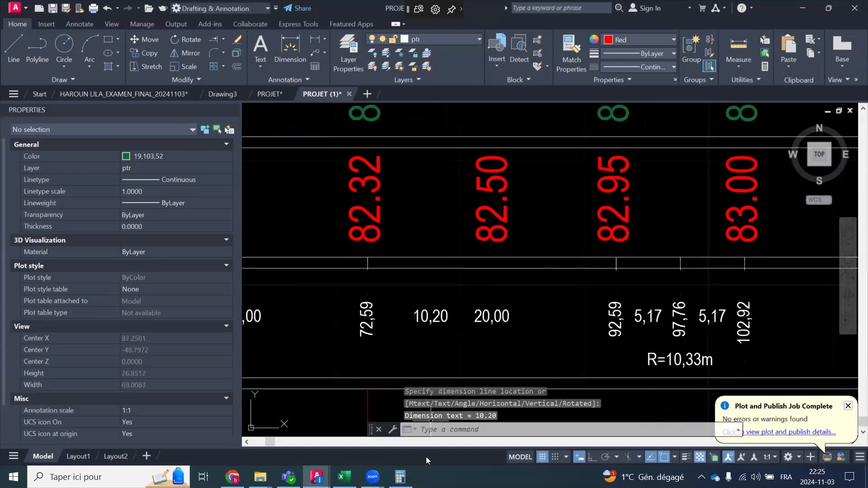
pyautogui.click(400, 477)
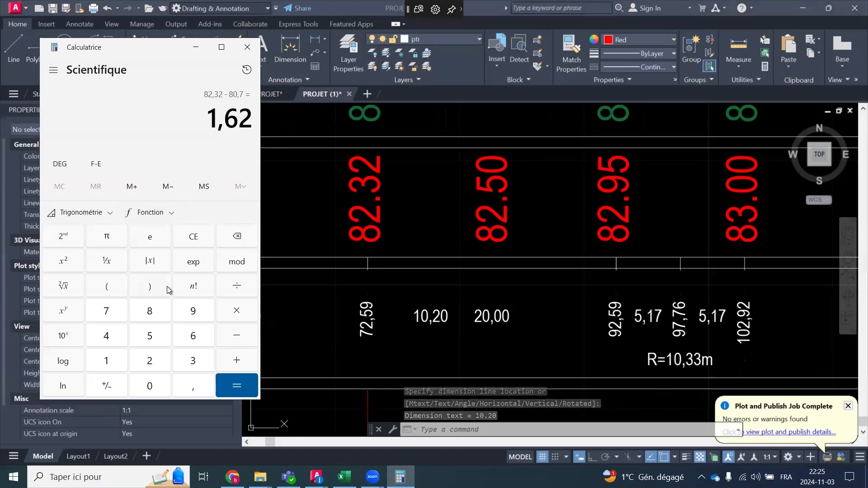
pyautogui.click(237, 286)
pyautogui.click(112, 288)
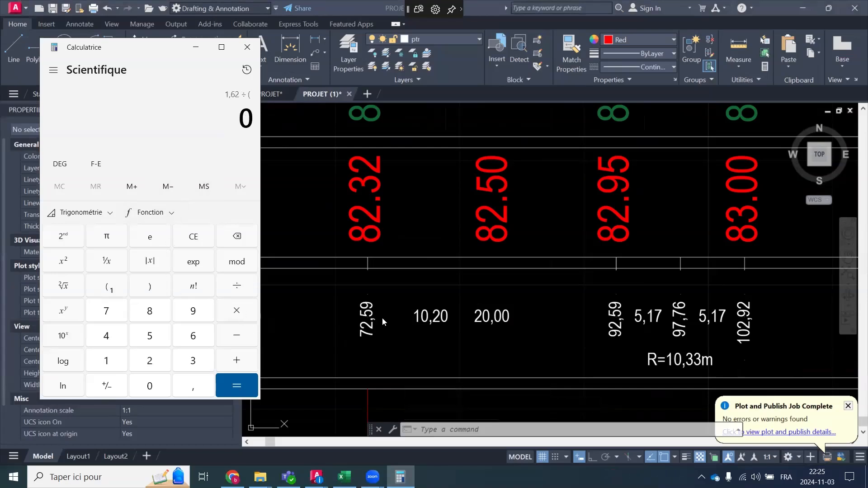
pyautogui.click(105, 312)
pyautogui.click(149, 362)
pyautogui.click(189, 390)
pyautogui.click(150, 338)
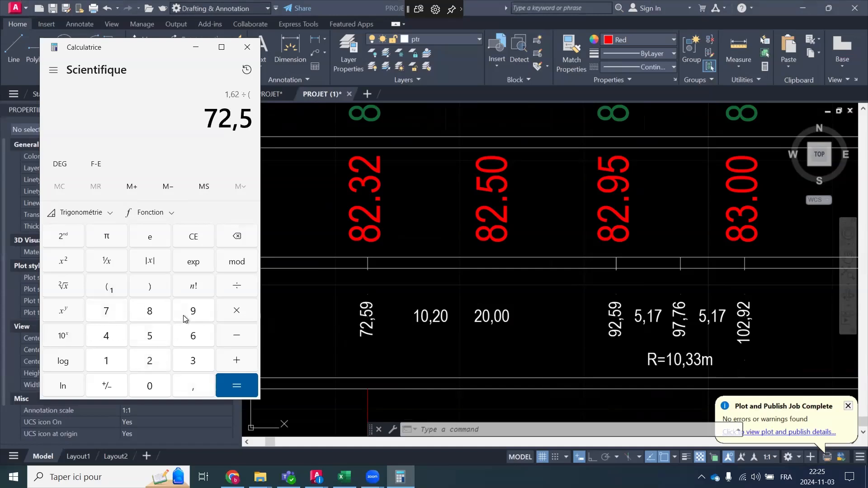
pyautogui.click(193, 311)
pyautogui.click(231, 362)
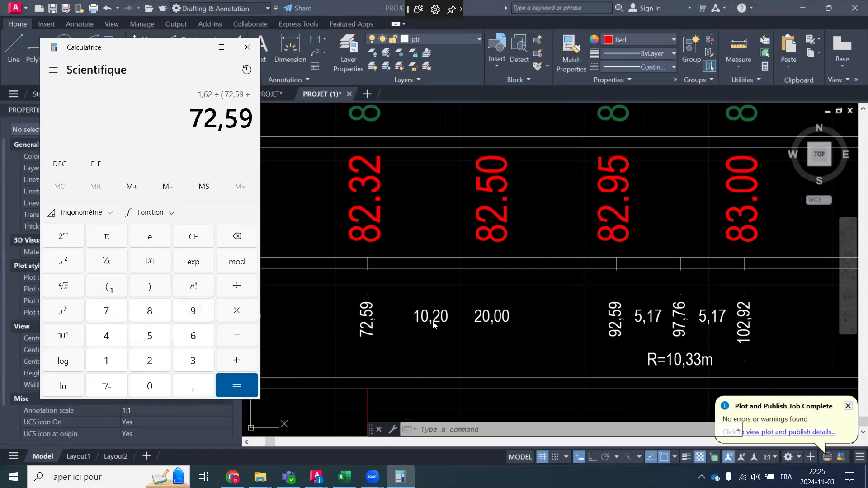
pyautogui.click(102, 361)
pyautogui.click(150, 386)
pyautogui.click(193, 386)
pyautogui.click(149, 360)
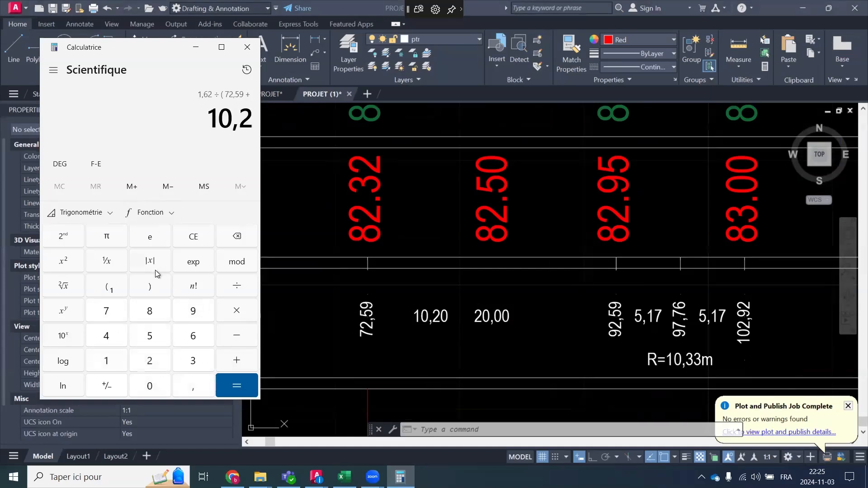
pyautogui.click(149, 287)
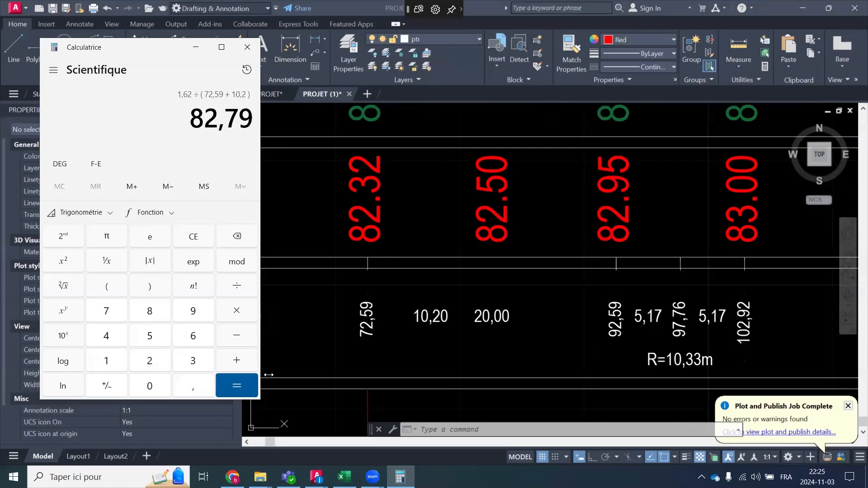
pyautogui.click(244, 387)
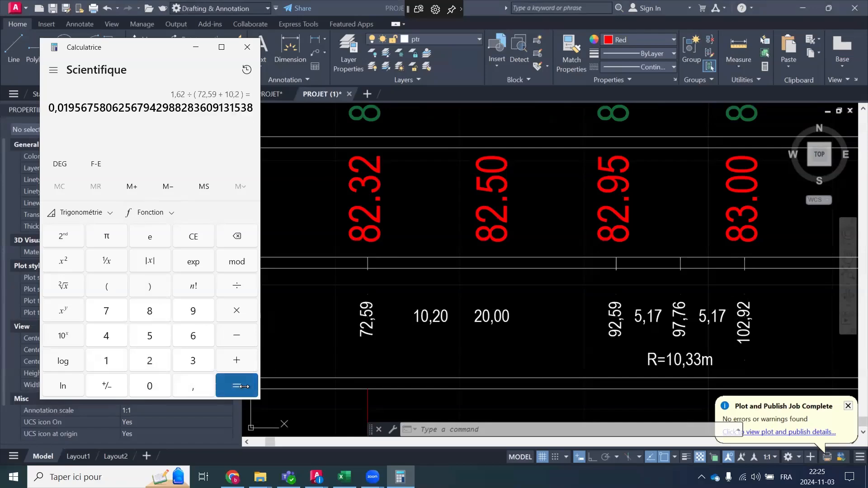
# Multiply the calculated slope ratio by 100 to convert it to a percentage
pyautogui.click(234, 316)
pyautogui.click(104, 361)
pyautogui.click(150, 385)
pyautogui.click(150, 385)
pyautogui.click(231, 386)
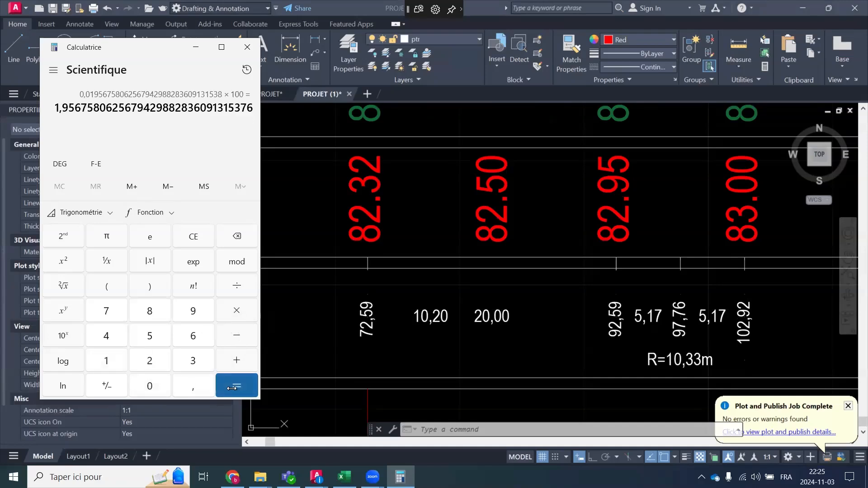
# Switch back to the drawing and copy the 20,00 dimension between stations 02 and 03 to above the first slope line in the PENTE- COURBURE row
pyautogui.click(470, 340)
pyautogui.scroll(-5, 552, 333)
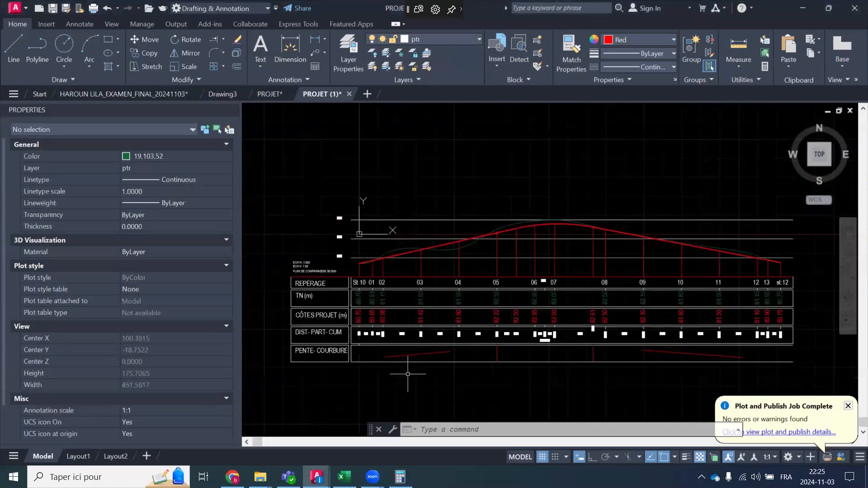
pyautogui.scroll(4, 390, 355)
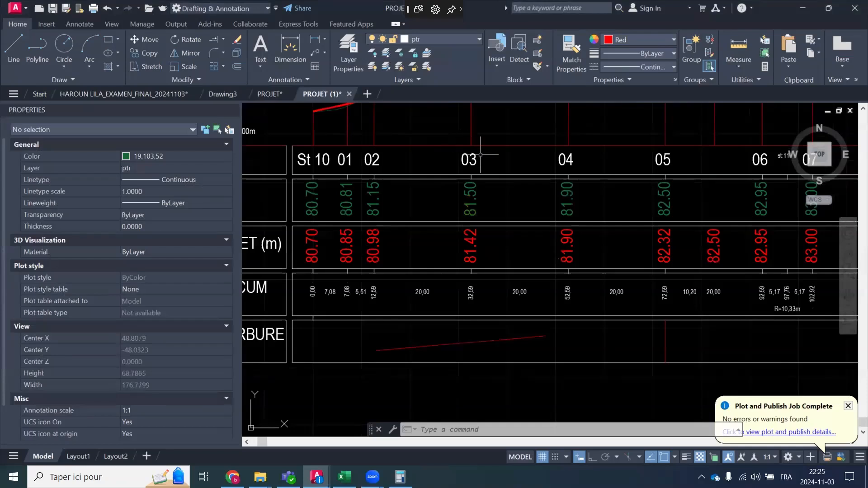
pyautogui.click(438, 289)
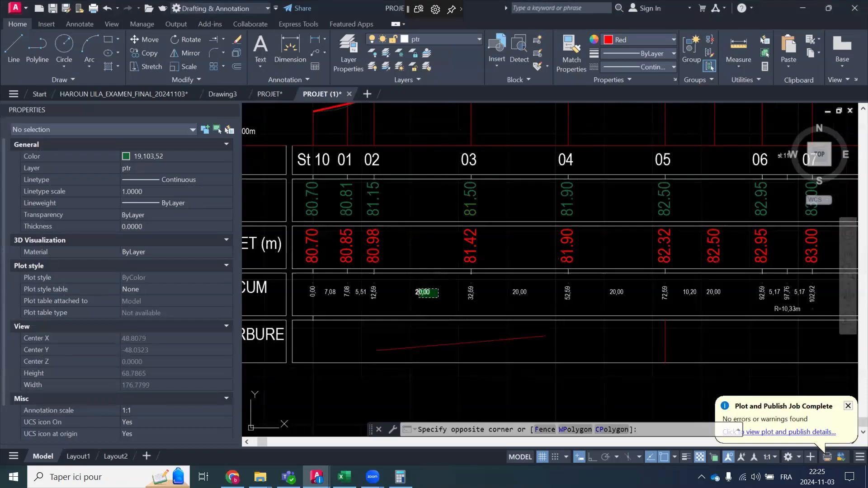
pyautogui.click(419, 297)
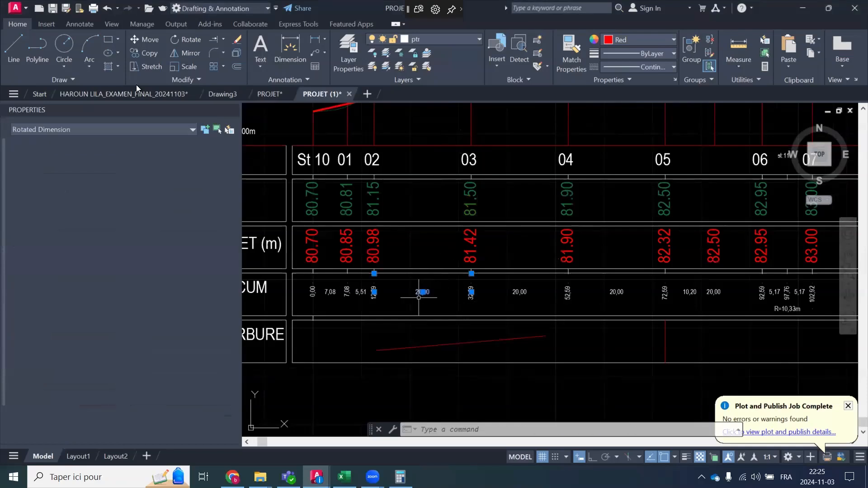
pyautogui.click(141, 54)
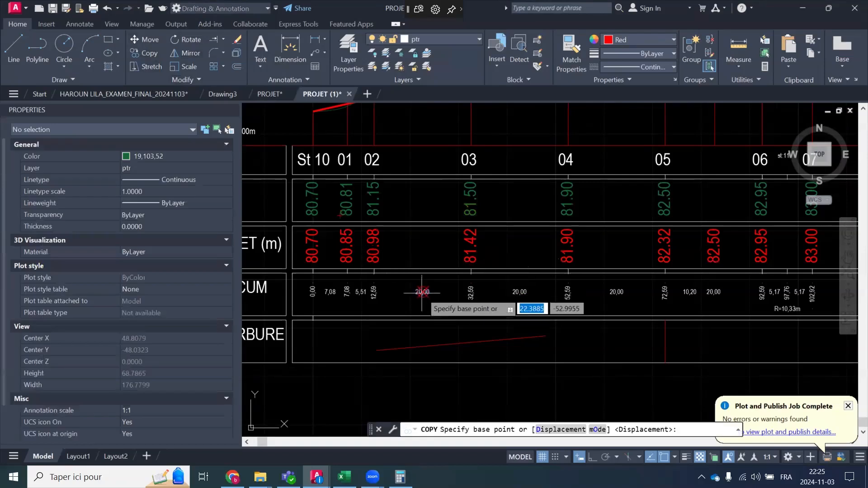
pyautogui.click(423, 292)
pyautogui.scroll(5, 444, 337)
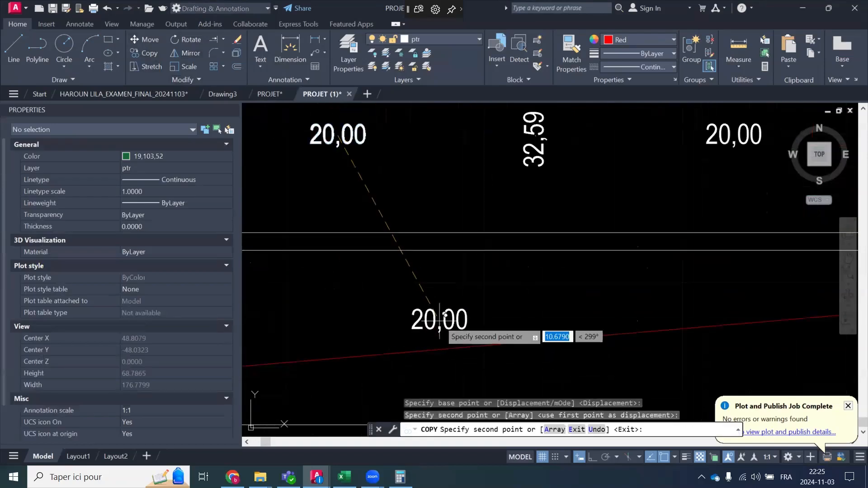
pyautogui.press('Escape')
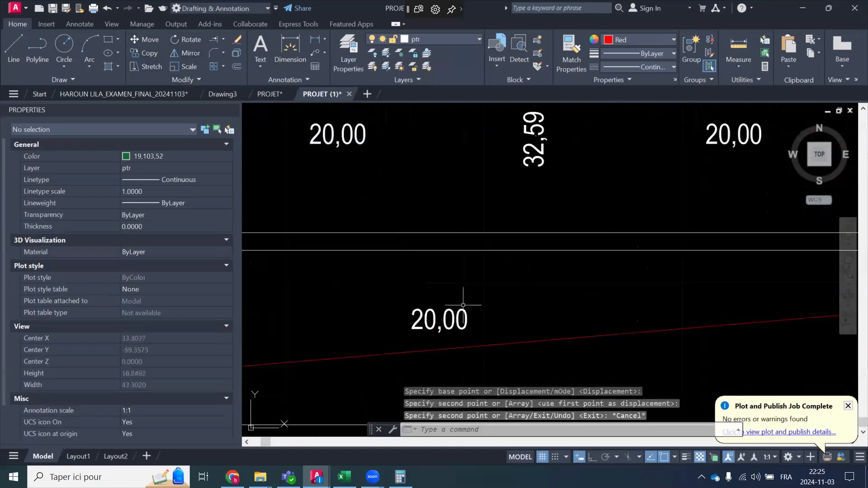
# Change the text of the copied dimension above the first slope line to 1.95%
pyautogui.click(444, 319)
pyautogui.doubleClick(488, 317)
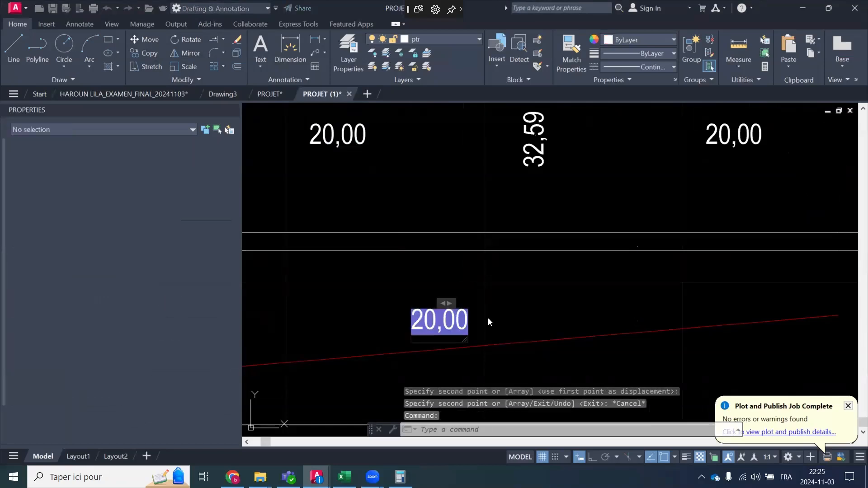
pyautogui.write('1.9')
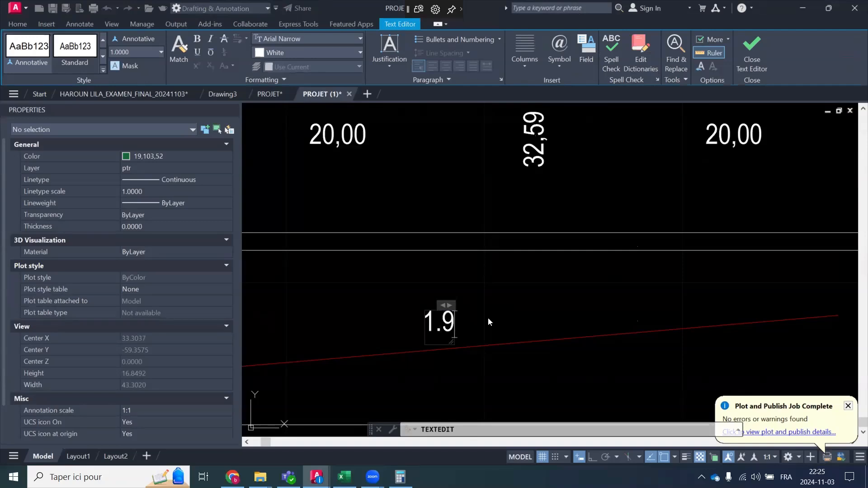
pyautogui.write('9')
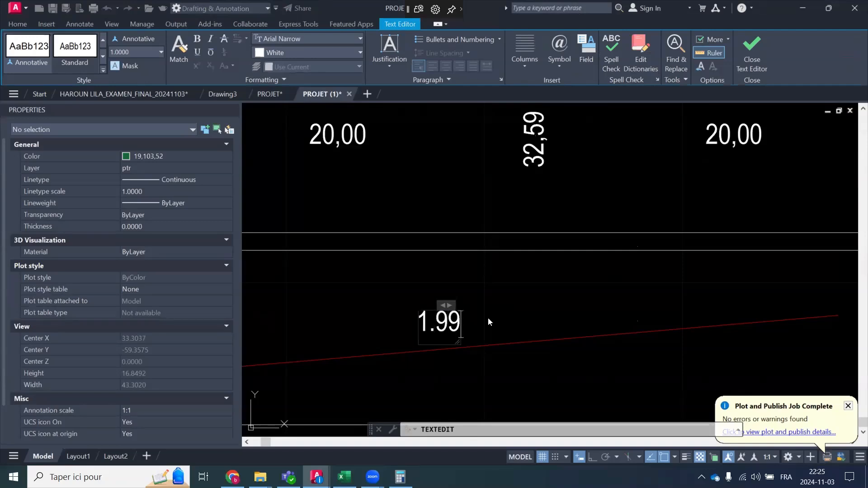
pyautogui.write('%')
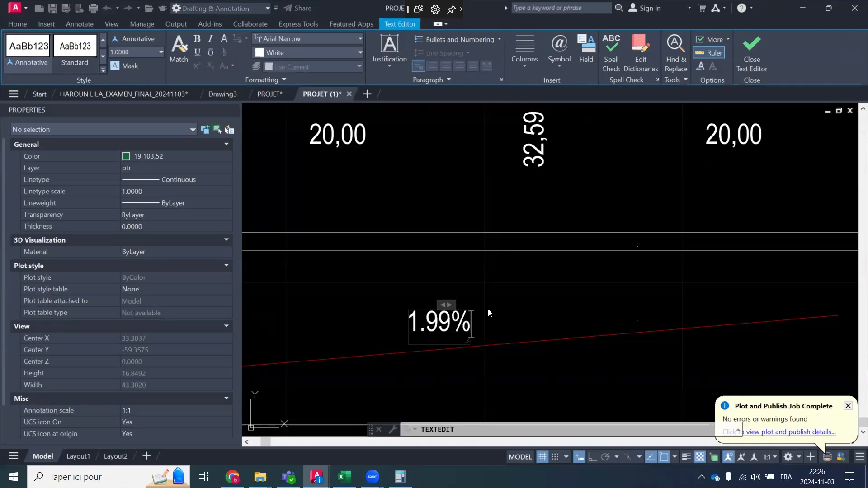
pyautogui.press('Left')
pyautogui.press('BackSpace')
pyautogui.write('5')
pyautogui.click(505, 302)
pyautogui.scroll(-3, 406, 286)
pyautogui.scroll(-2, 406, 287)
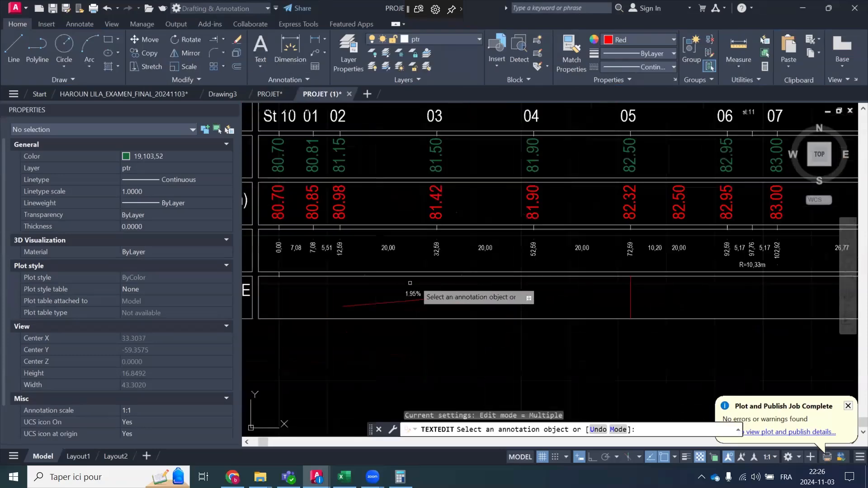
pyautogui.rightClick(442, 286)
pyautogui.click(452, 294)
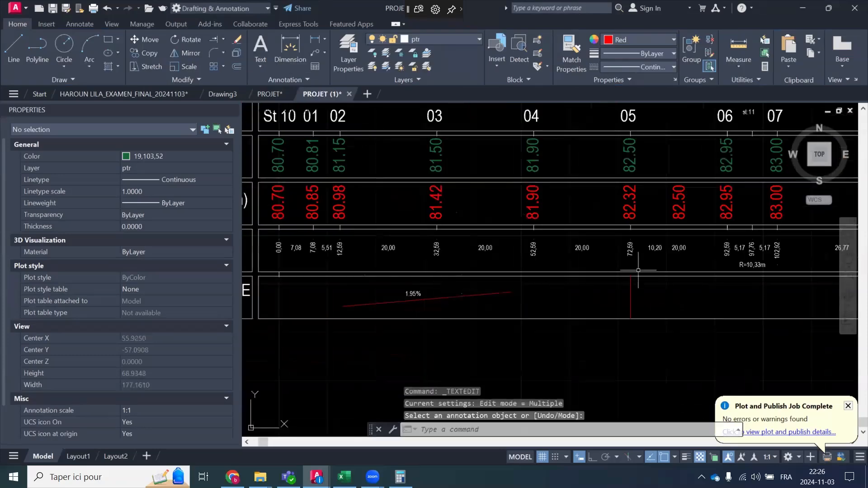
# Move the red vertical separator in the PENTE- COURBURE row from station 05 to the 82.50 project elevation vertical
pyautogui.scroll(4, 636, 272)
pyautogui.scroll(-2, 672, 240)
pyautogui.scroll(-4, 671, 240)
pyautogui.scroll(2, 662, 193)
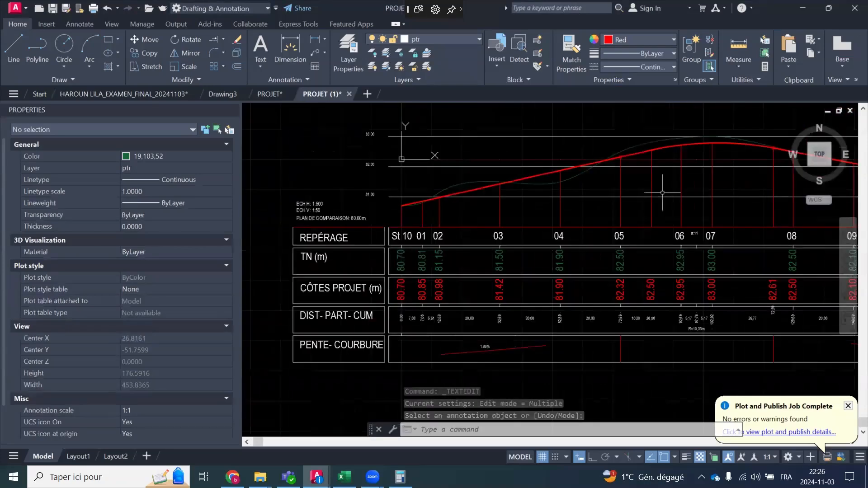
pyautogui.scroll(2, 659, 333)
pyautogui.scroll(-2, 659, 333)
pyautogui.scroll(2, 659, 334)
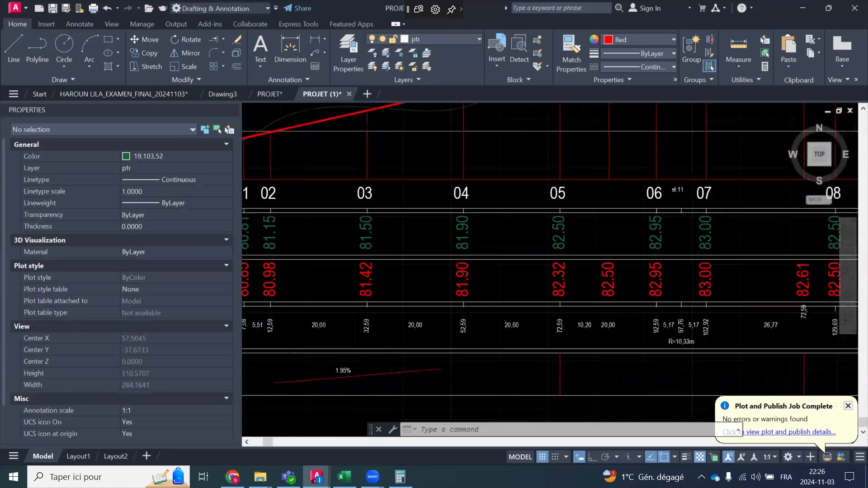
pyautogui.scroll(2, 656, 297)
pyautogui.scroll(-2, 573, 276)
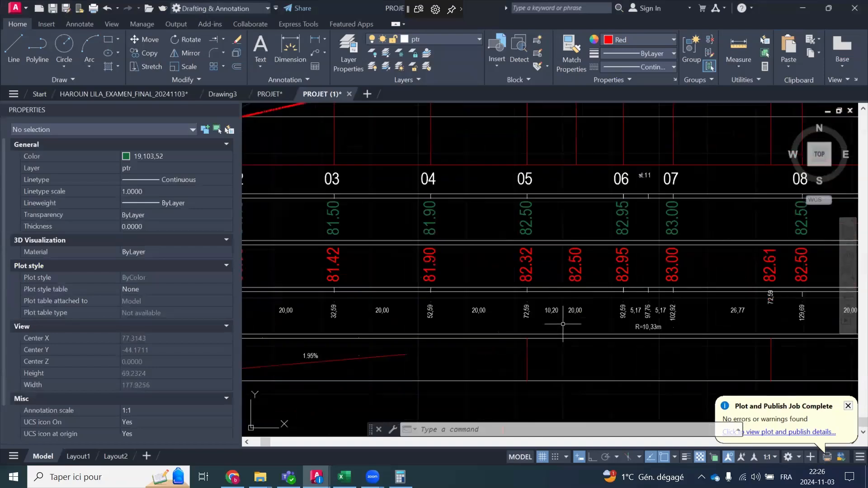
pyautogui.click(556, 347)
pyautogui.click(523, 357)
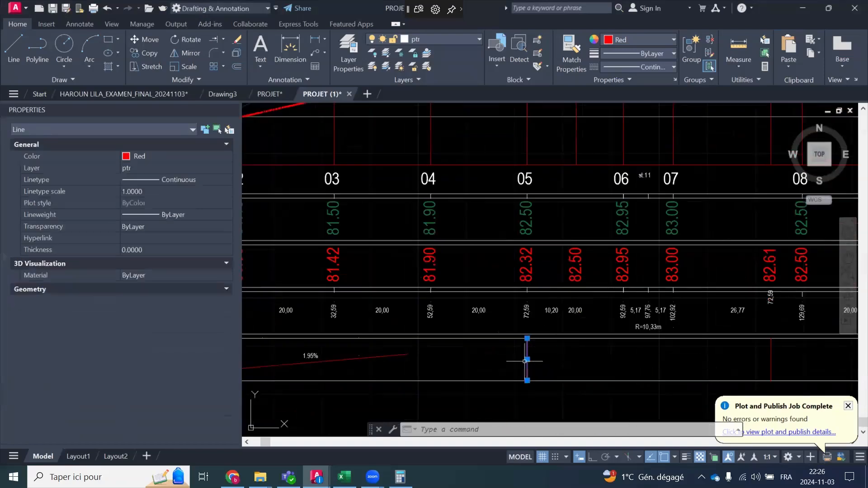
pyautogui.click(134, 40)
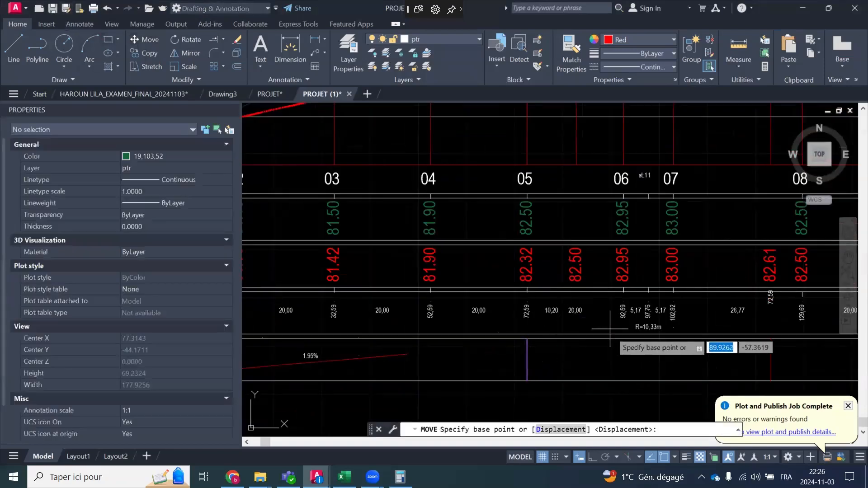
pyautogui.click(527, 165)
pyautogui.click(577, 165)
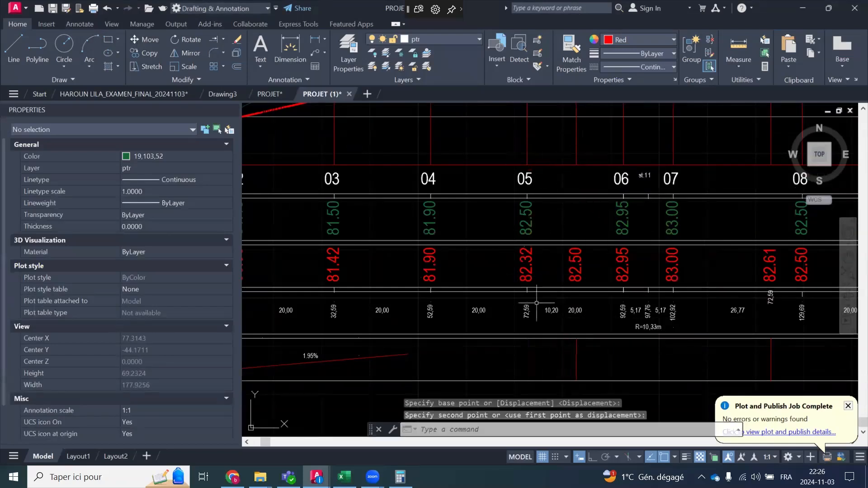
# Switch to Calculator and subtract the St 10 project elevation from the 82.50 one: 82,5 − 80,70
pyautogui.scroll(-2, 577, 323)
pyautogui.scroll(2, 392, 284)
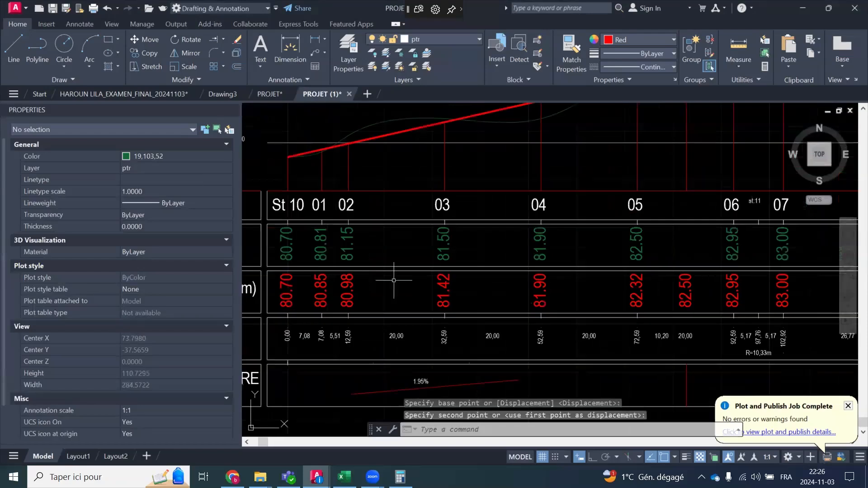
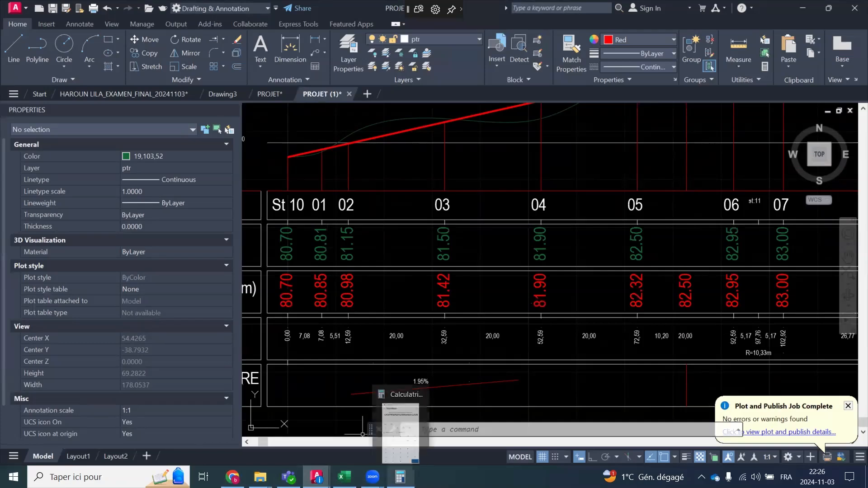
pyautogui.click(400, 477)
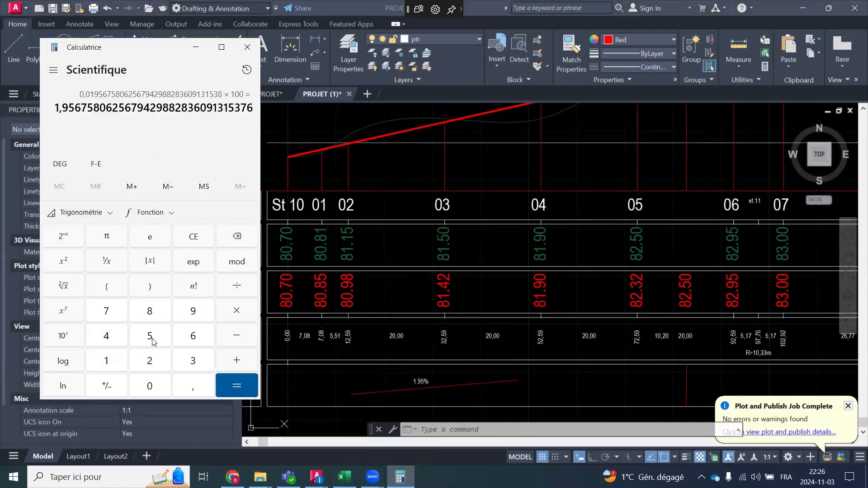
pyautogui.click(149, 316)
pyautogui.click(151, 360)
pyautogui.click(192, 389)
pyautogui.click(151, 336)
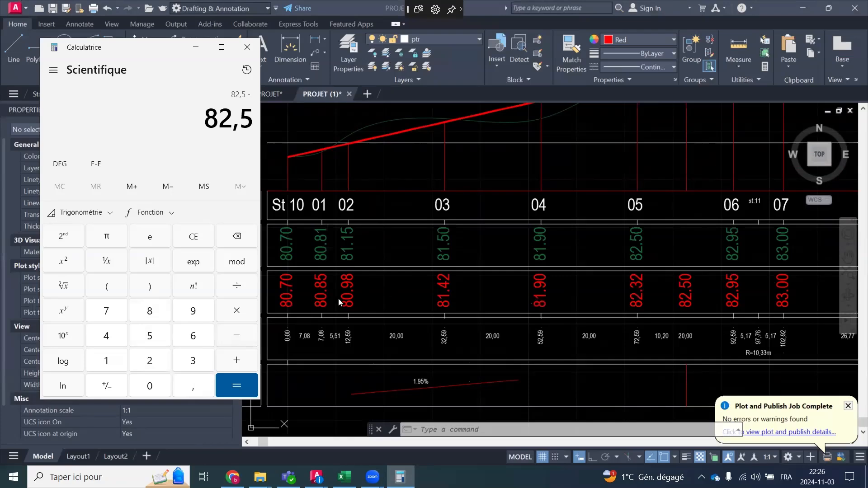
pyautogui.click(150, 320)
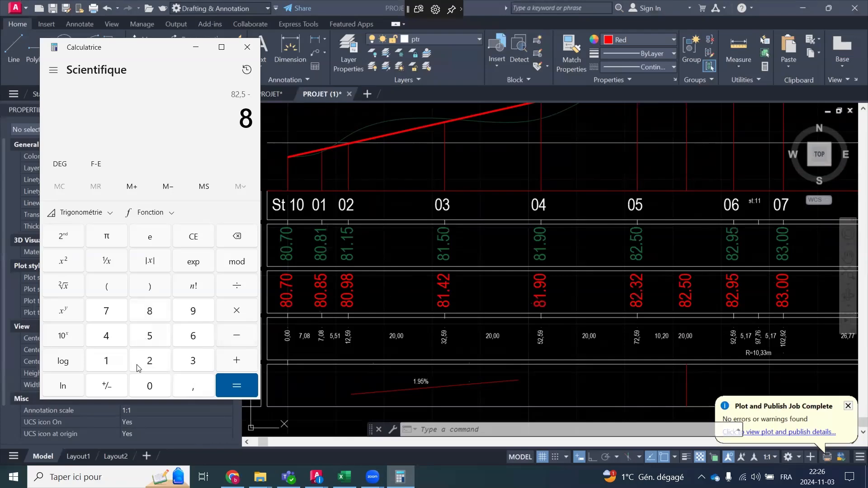
pyautogui.click(145, 388)
pyautogui.click(191, 388)
pyautogui.click(106, 311)
pyautogui.click(150, 385)
pyautogui.click(236, 387)
# Divide the new elevation difference in Calculator by the total distance (72,59 + 10,2)
pyautogui.scroll(2, 645, 348)
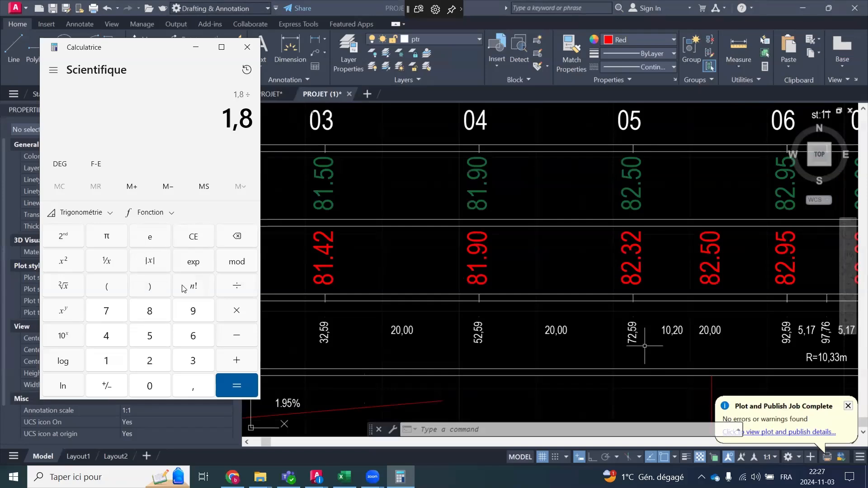
pyautogui.click(107, 287)
pyautogui.click(105, 311)
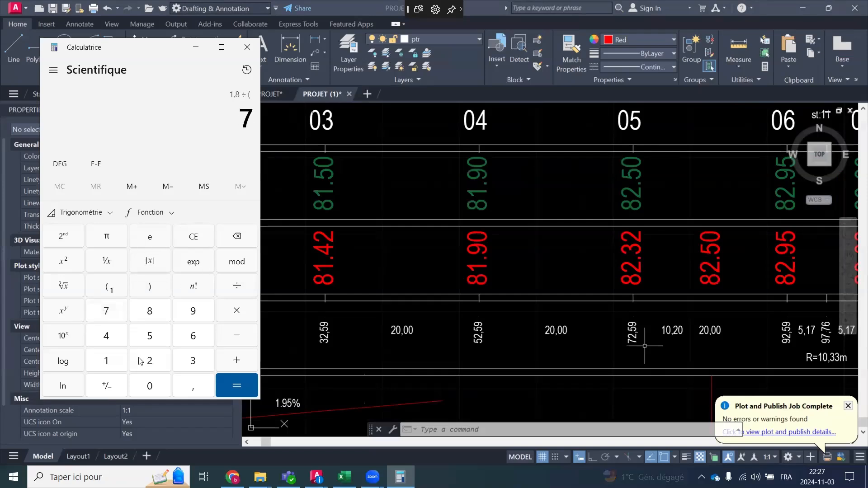
pyautogui.click(149, 361)
pyautogui.click(193, 386)
pyautogui.click(150, 338)
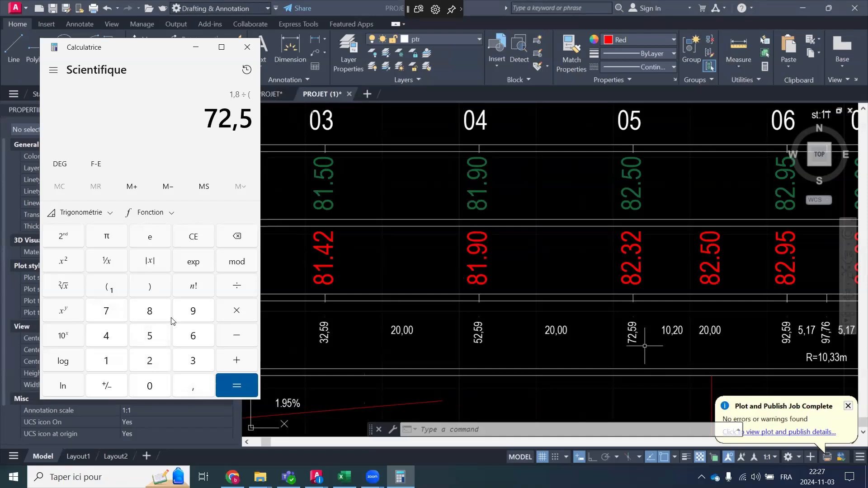
pyautogui.click(191, 311)
pyautogui.click(237, 361)
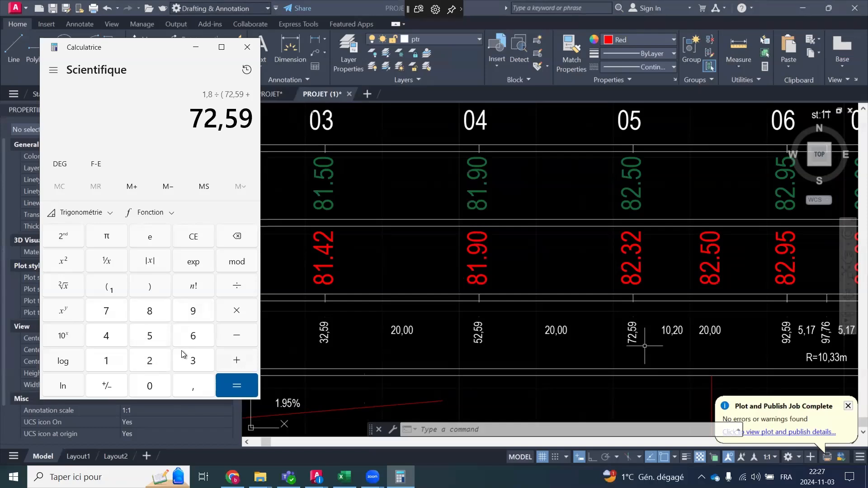
pyautogui.click(107, 361)
pyautogui.click(149, 385)
pyautogui.click(189, 388)
pyautogui.click(150, 361)
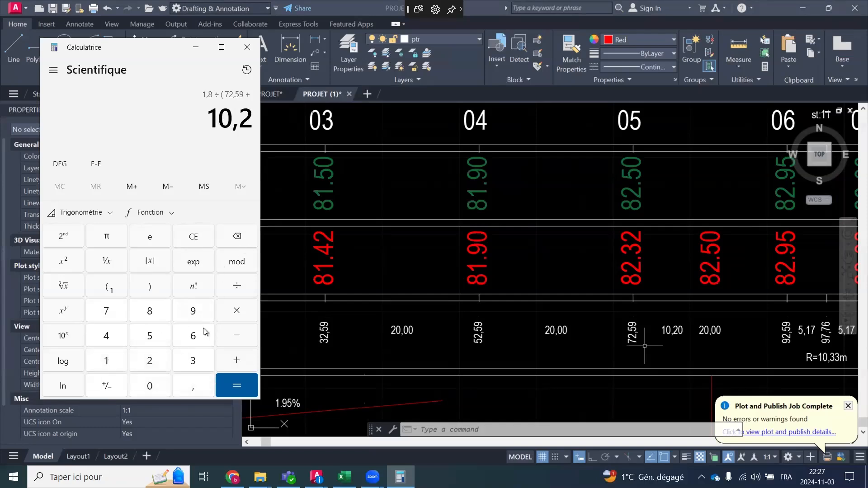
pyautogui.click(147, 287)
pyautogui.click(242, 387)
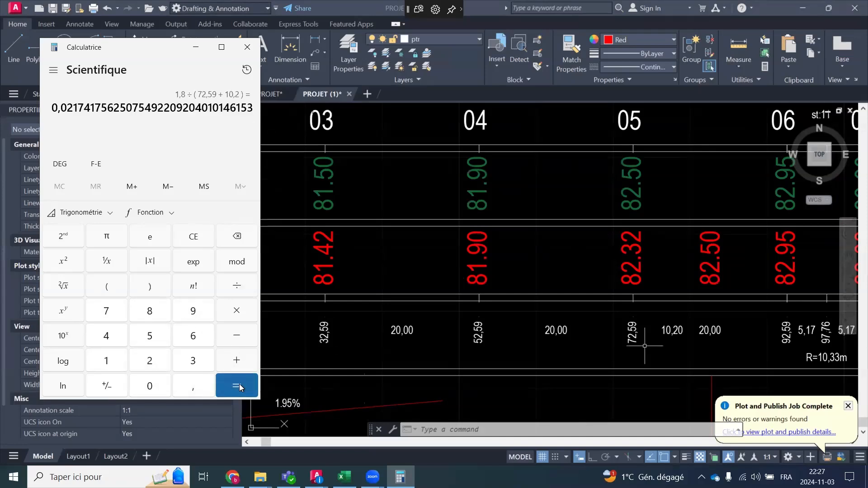
# Multiply the recalculated slope ratio by 100 in Calculator to express it as a percentage
pyautogui.click(239, 311)
pyautogui.click(110, 363)
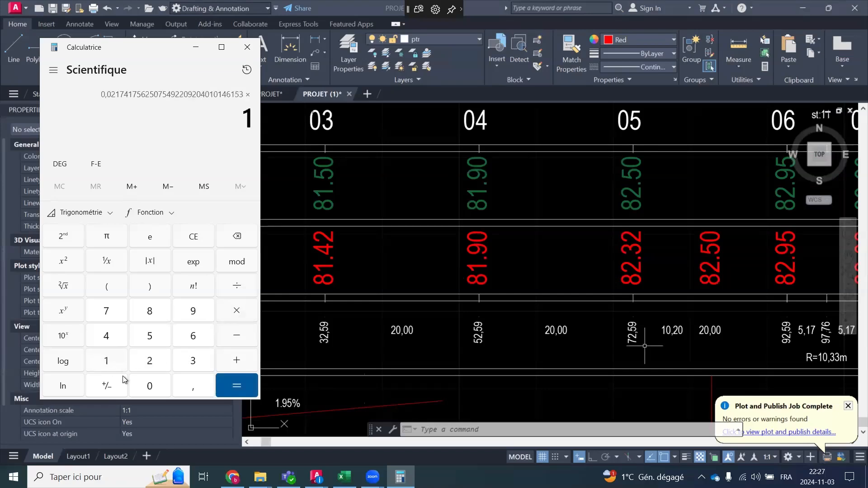
pyautogui.click(150, 388)
pyautogui.click(149, 389)
pyautogui.click(221, 389)
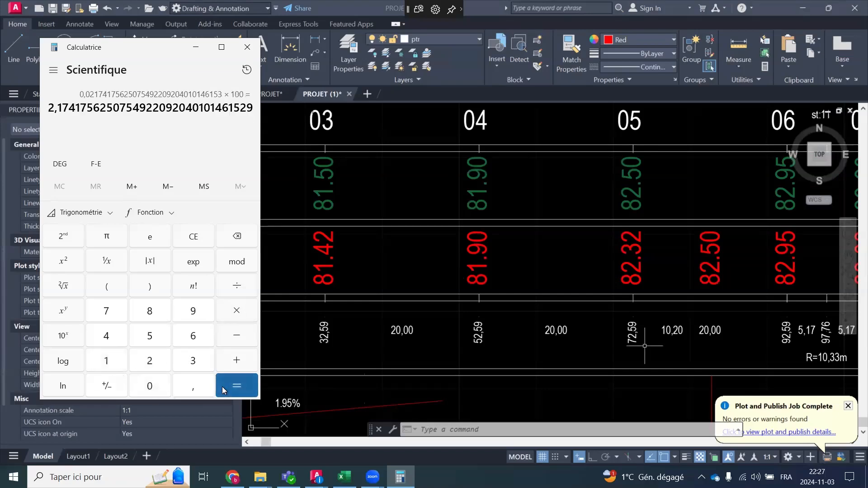
# Switch to AutoCAD and change the slope label above the rising line in the PENTE- COURBURE row to 2.17%
pyautogui.click(501, 393)
pyautogui.scroll(-2, 587, 374)
pyautogui.scroll(4, 513, 393)
pyautogui.click(422, 375)
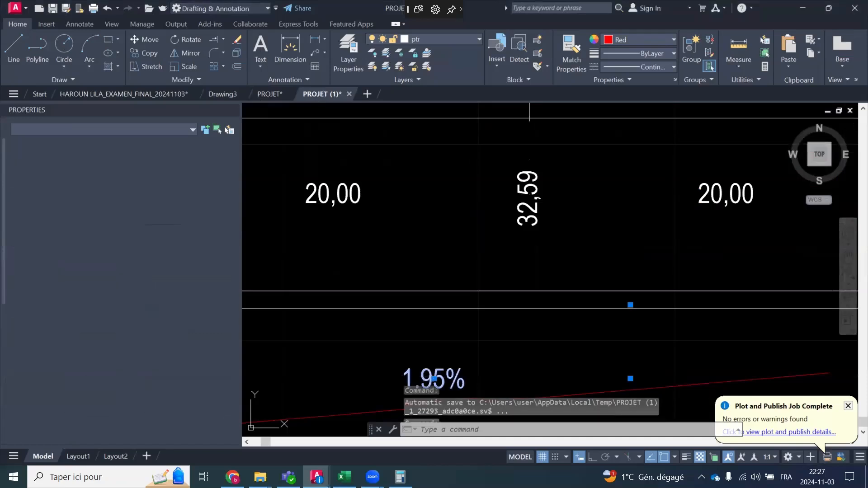
pyautogui.doubleClick(425, 379)
pyautogui.moveTo(446, 382); pyautogui.dragTo(378, 382)
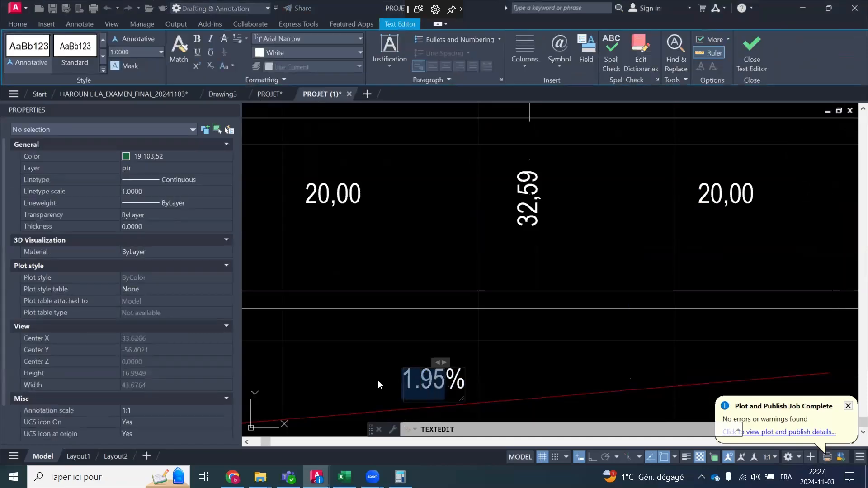
pyautogui.write('2.1')
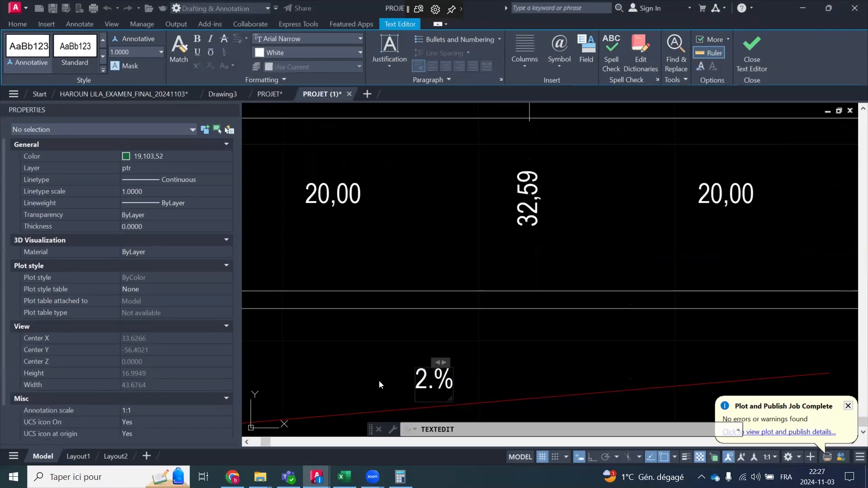
pyautogui.write('7')
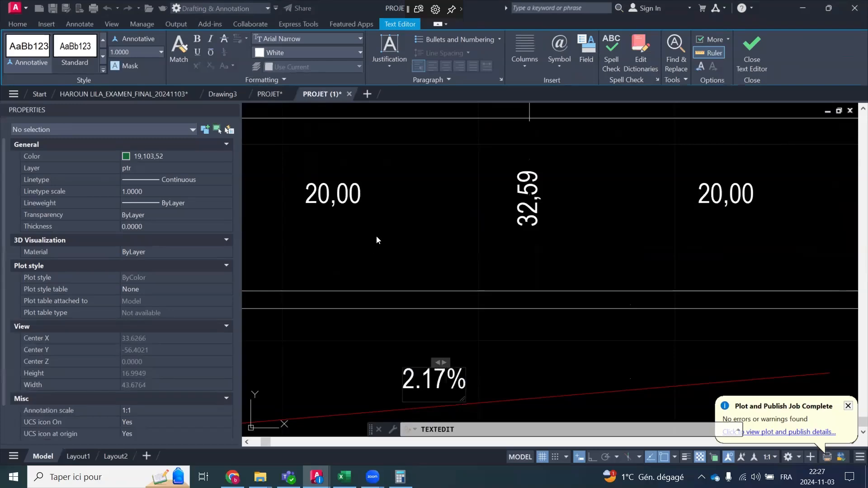
pyautogui.click(390, 238)
# Switch to Calculator and try to compute the descending section's elevation difference as 2,81 − 80,75
pyautogui.scroll(-10, 393, 244)
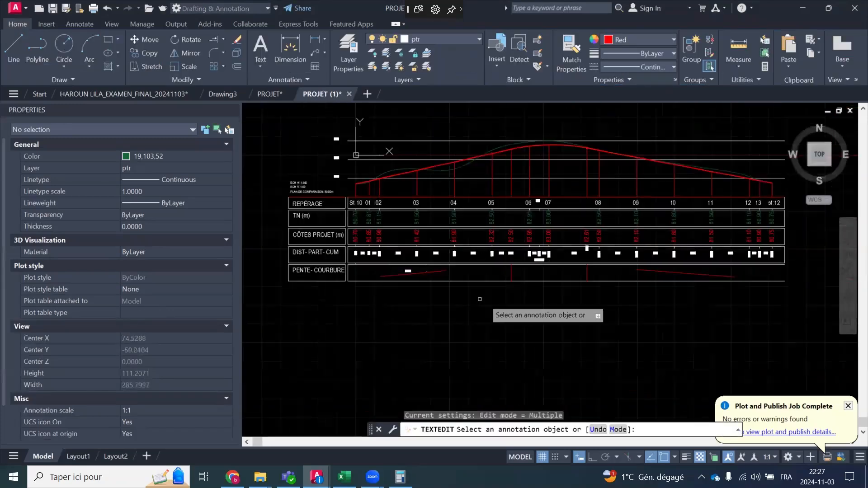
pyautogui.scroll(4, 672, 241)
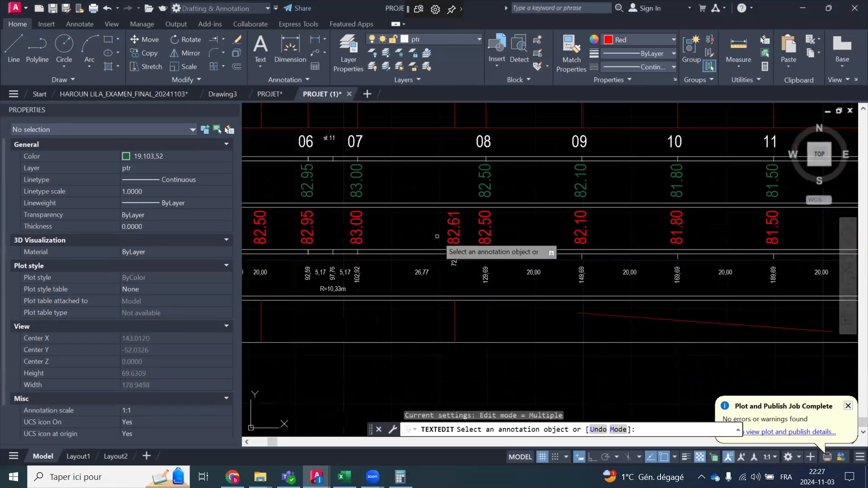
pyautogui.click(399, 476)
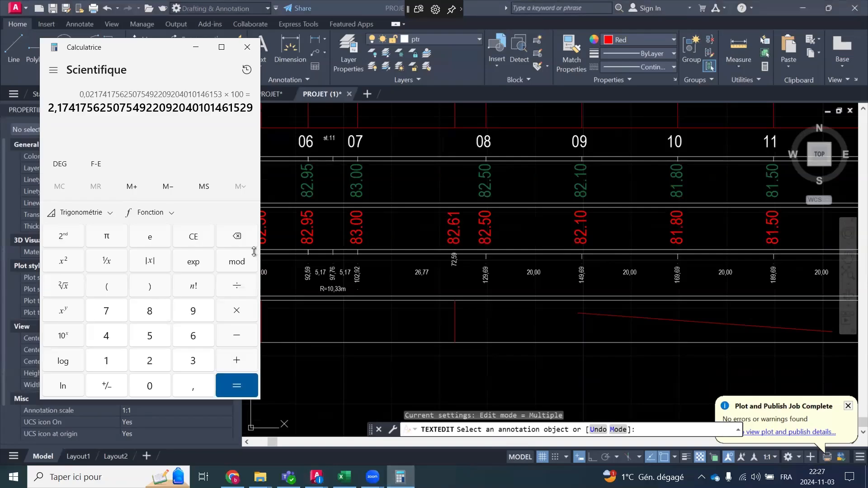
pyautogui.click(156, 363)
pyautogui.click(192, 388)
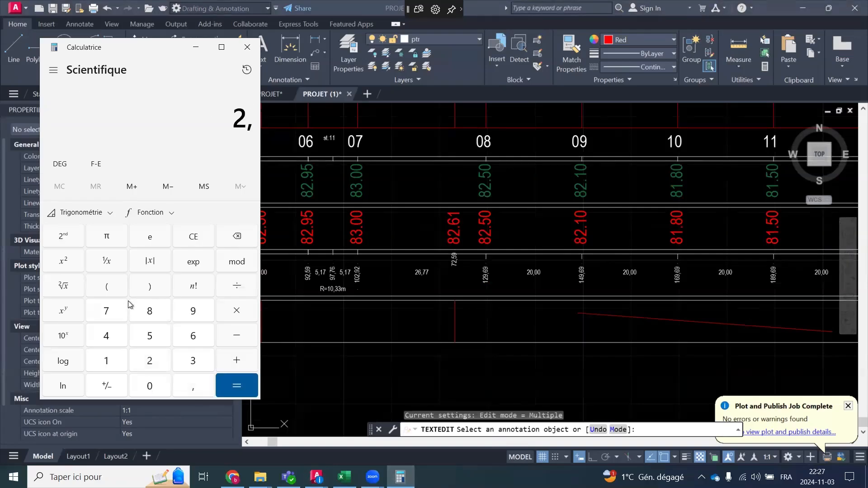
pyautogui.click(149, 312)
pyautogui.click(106, 364)
pyautogui.click(236, 337)
pyautogui.click(535, 327)
pyautogui.scroll(-3, 535, 327)
pyautogui.scroll(5, 642, 290)
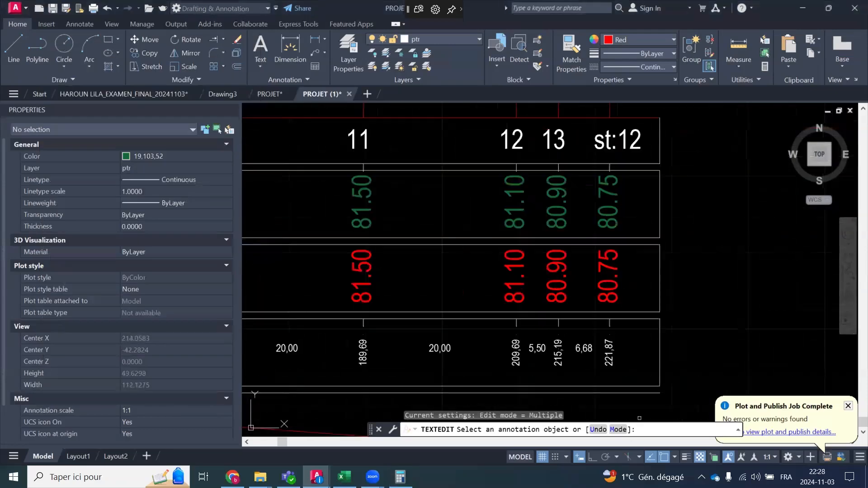
pyautogui.click(400, 477)
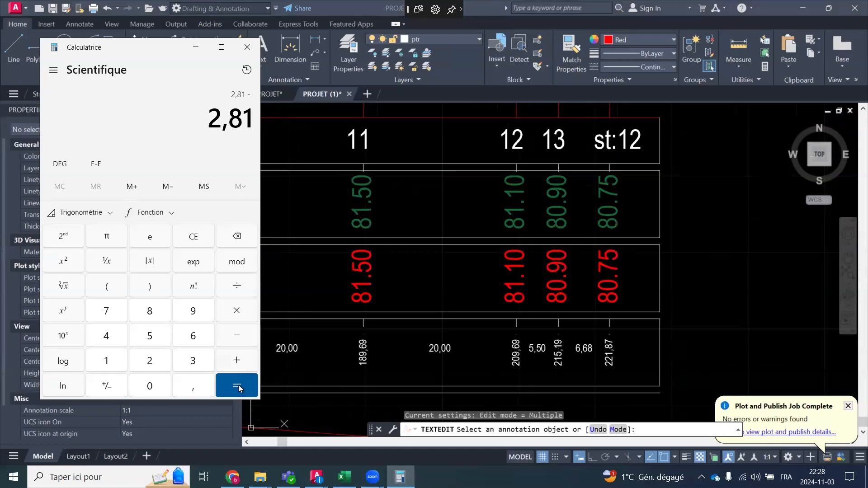
pyautogui.click(151, 319)
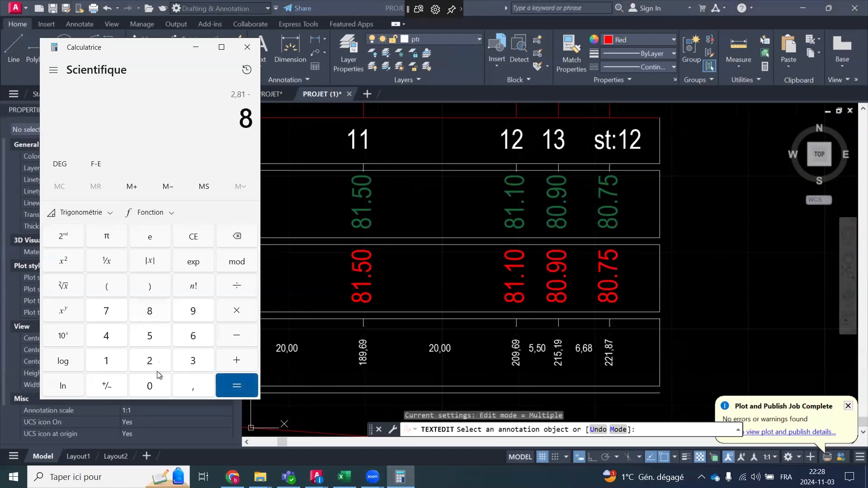
pyautogui.click(154, 388)
pyautogui.click(193, 391)
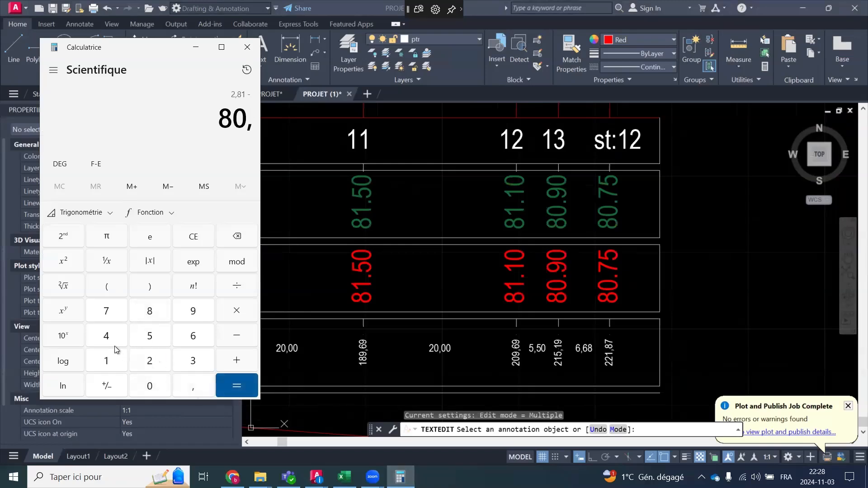
pyautogui.click(111, 316)
pyautogui.click(149, 339)
pyautogui.click(230, 389)
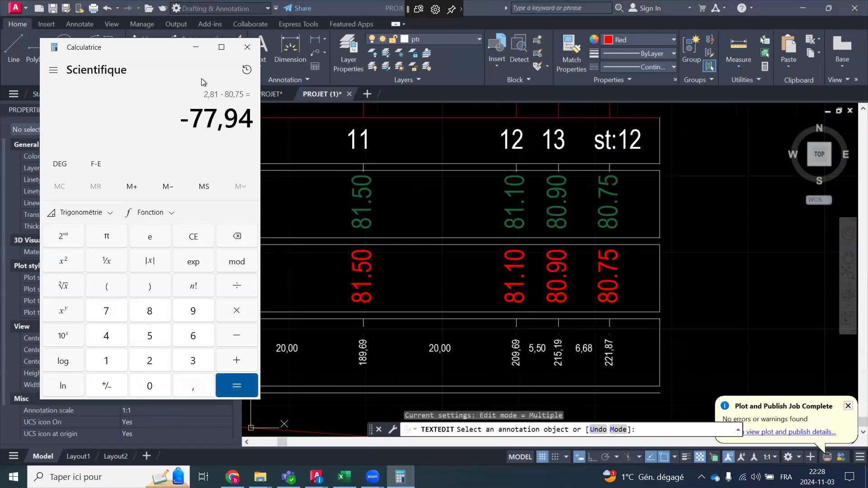
pyautogui.moveTo(129, 58); pyautogui.dragTo(157, 139)
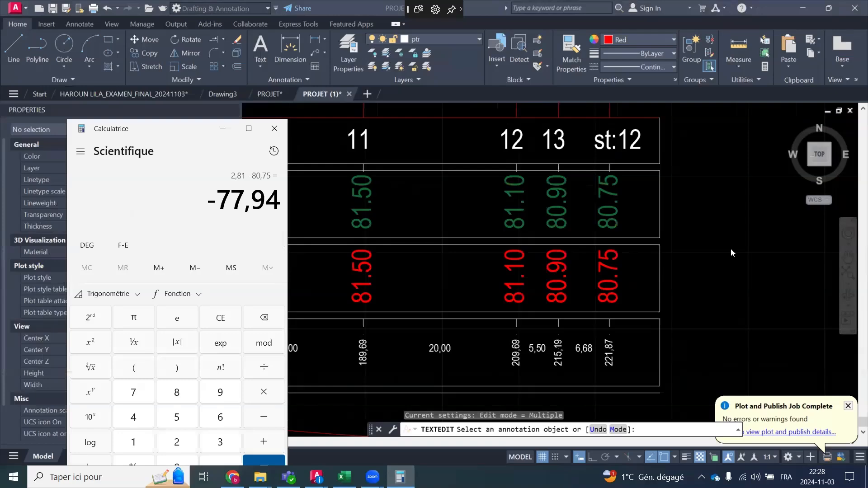
# Switch to AutoCAD and add a linear dimension below the PENTE- COURBURE row from the 82.61 separator to the row's far end
pyautogui.click(733, 289)
pyautogui.scroll(-5, 732, 289)
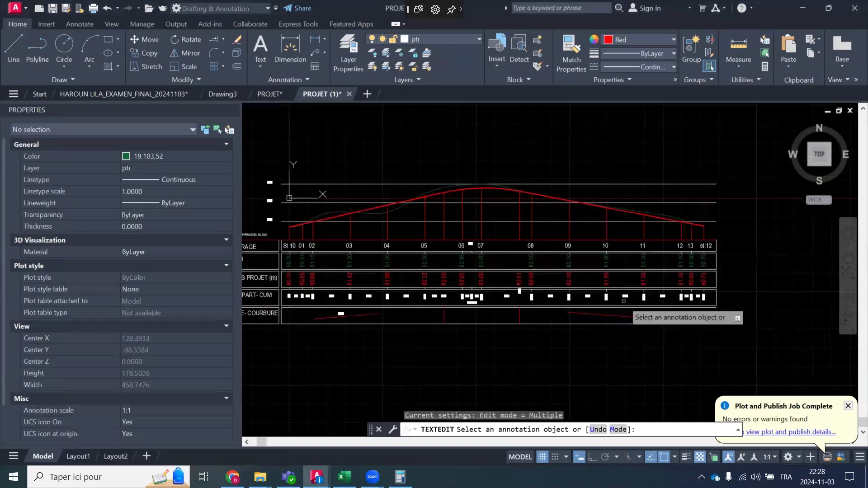
pyautogui.scroll(3, 601, 298)
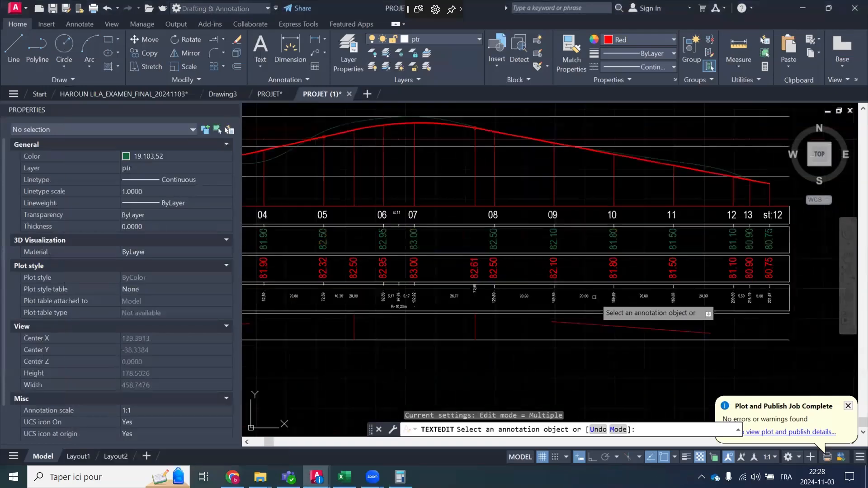
pyautogui.click(315, 43)
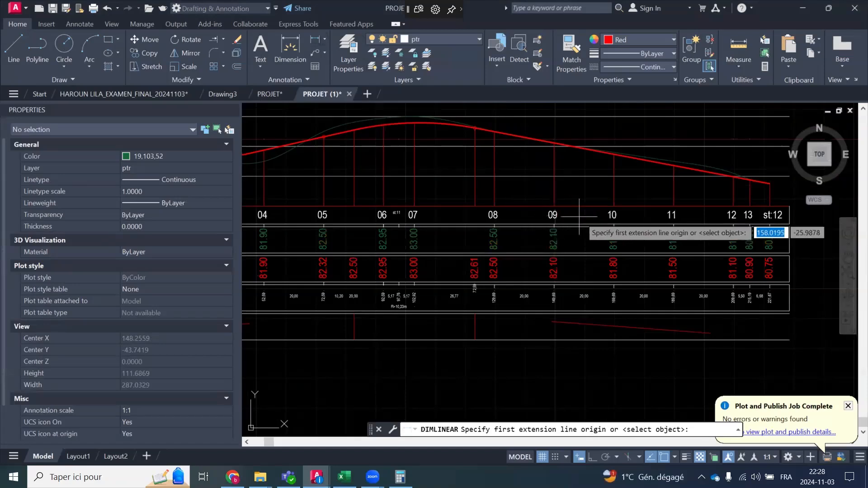
pyautogui.click(475, 339)
pyautogui.click(790, 339)
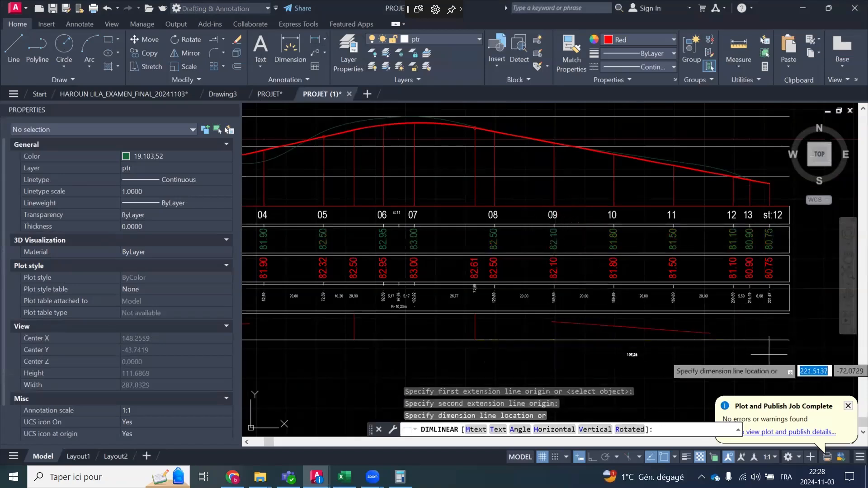
pyautogui.scroll(6, 627, 385)
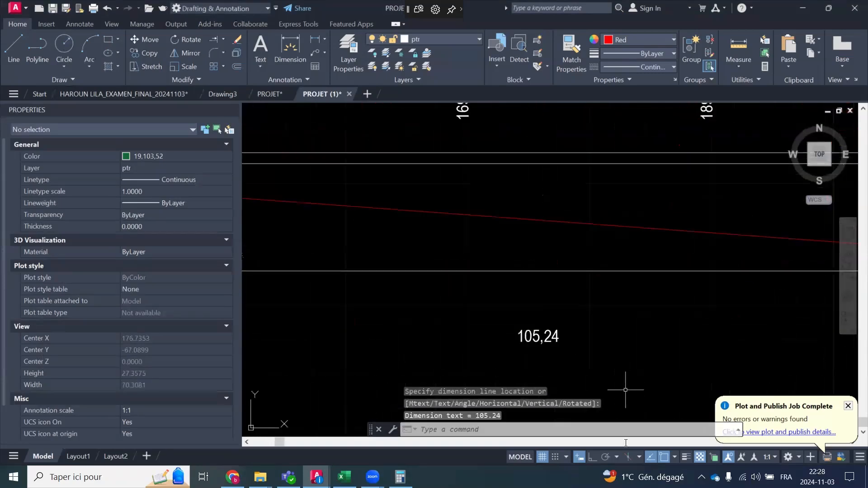
# Switch to Calculator and divide the elevation difference by the dimensioned section distance, 105,24
pyautogui.hotkey('alt', 'Tab')
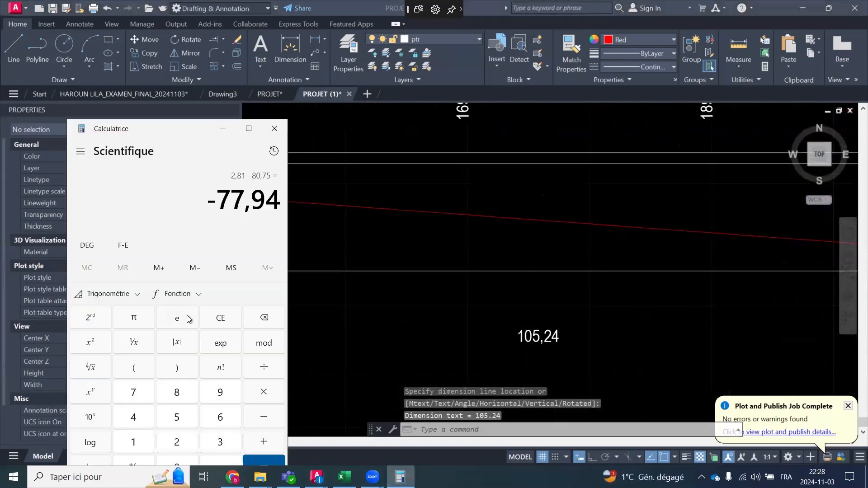
pyautogui.click(266, 370)
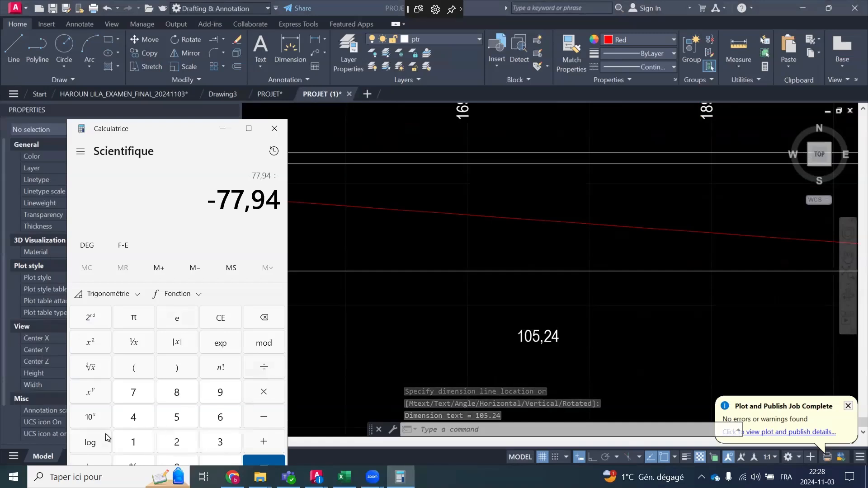
pyautogui.click(136, 444)
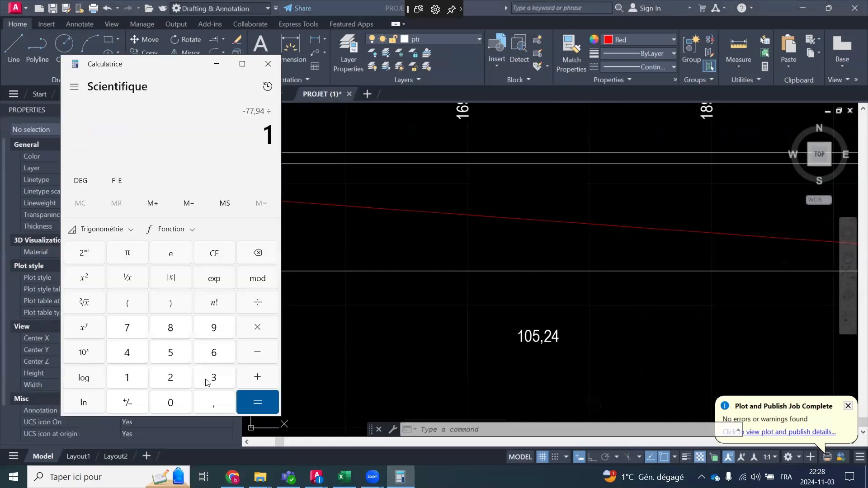
pyautogui.click(168, 404)
pyautogui.click(171, 353)
pyautogui.click(214, 407)
pyautogui.click(176, 382)
pyautogui.click(127, 355)
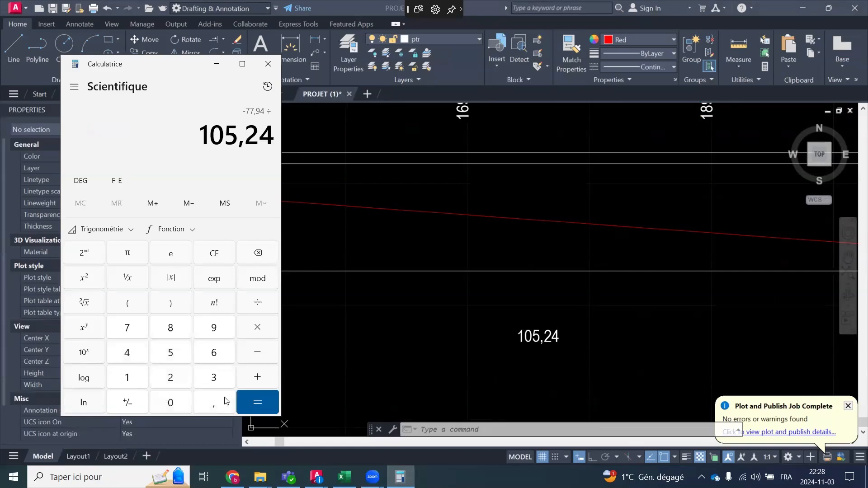
pyautogui.click(258, 400)
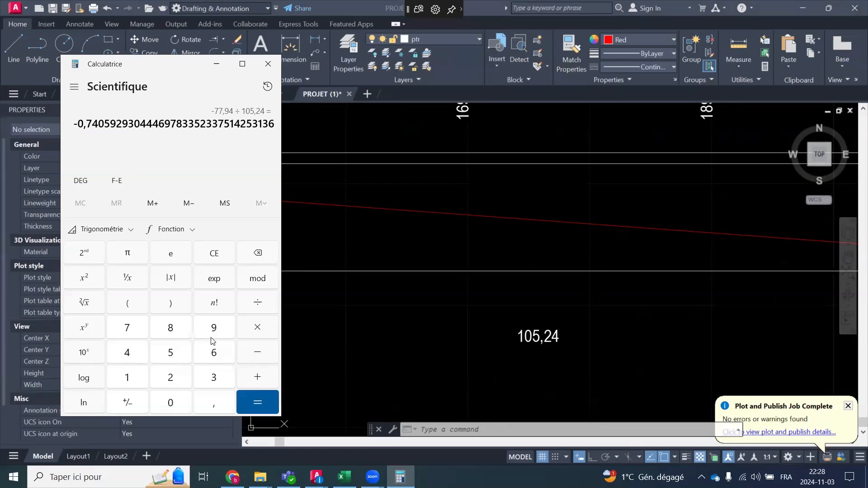
# Multiply the descending section's slope ratio by 100 in Calculator to express it as a percentage
pyautogui.click(253, 337)
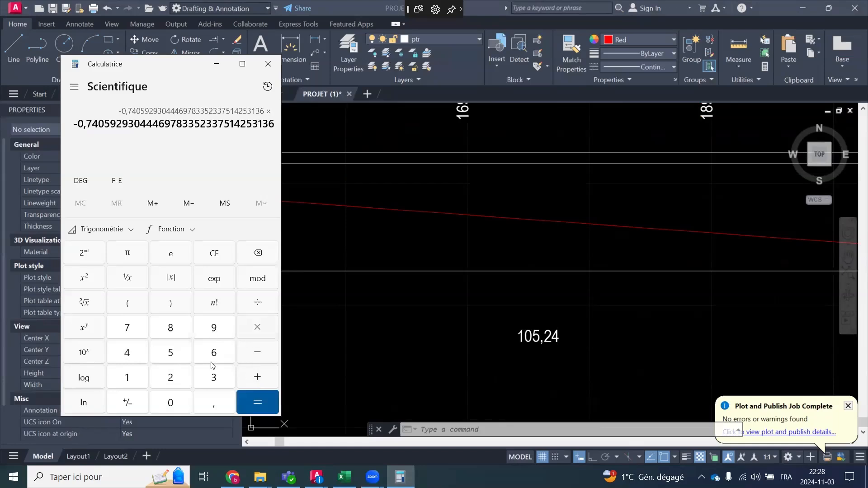
pyautogui.click(132, 385)
pyautogui.click(168, 403)
pyautogui.click(168, 403)
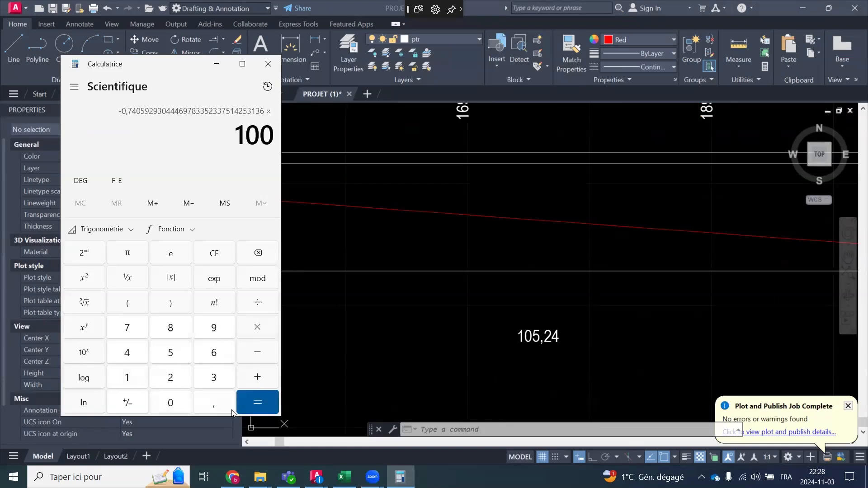
pyautogui.click(254, 402)
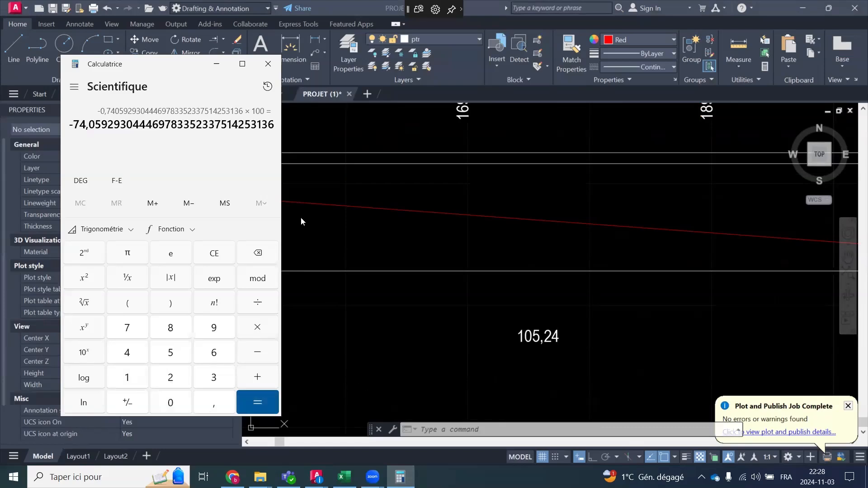
# Check the descending section's starting project elevation in AutoCAD and enter 82,61 in Calculator
pyautogui.click(490, 319)
pyautogui.scroll(-5, 546, 277)
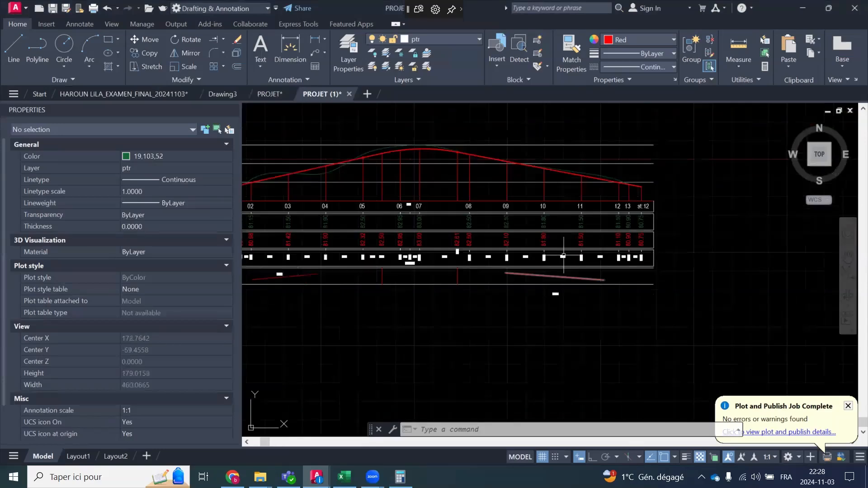
pyautogui.scroll(4, 546, 278)
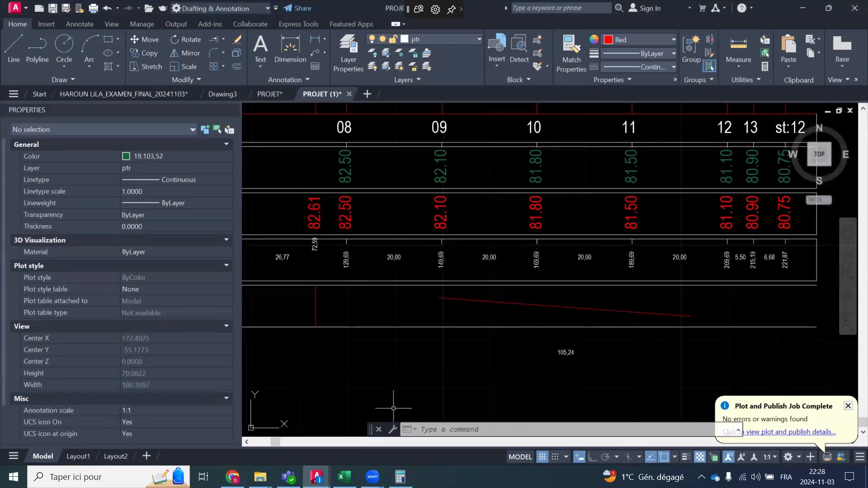
pyautogui.click(400, 477)
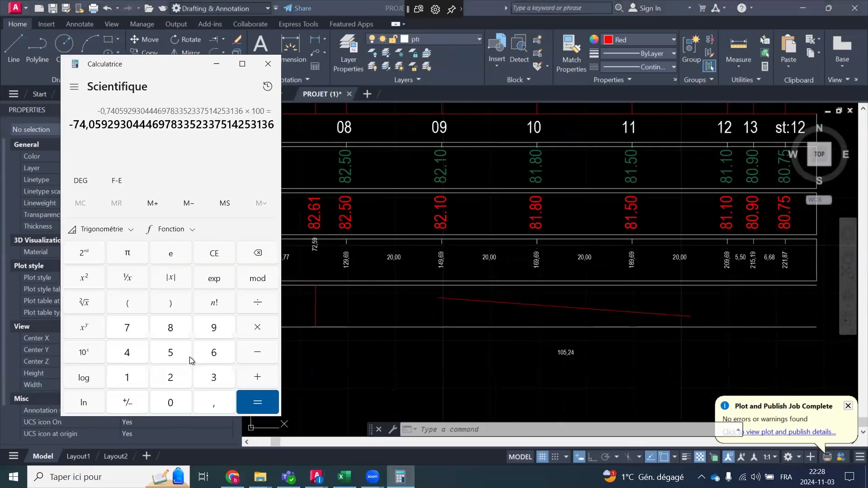
pyautogui.click(170, 328)
pyautogui.click(170, 378)
pyautogui.click(214, 403)
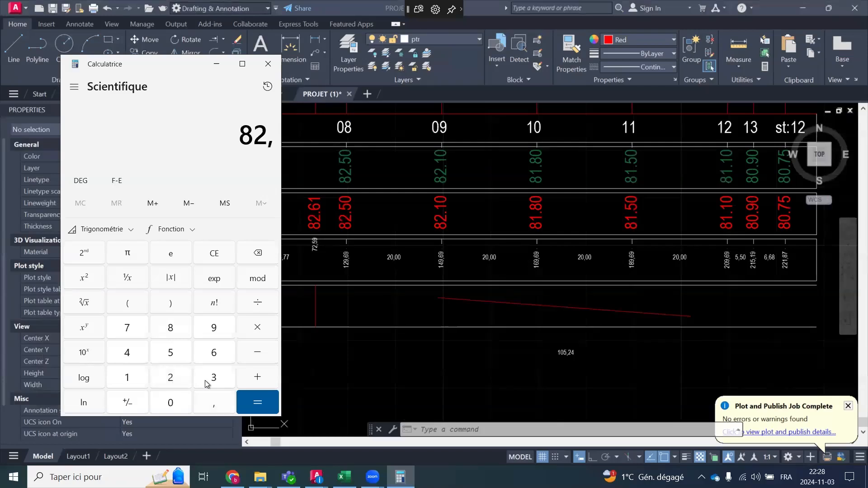
pyautogui.click(215, 354)
pyautogui.click(128, 378)
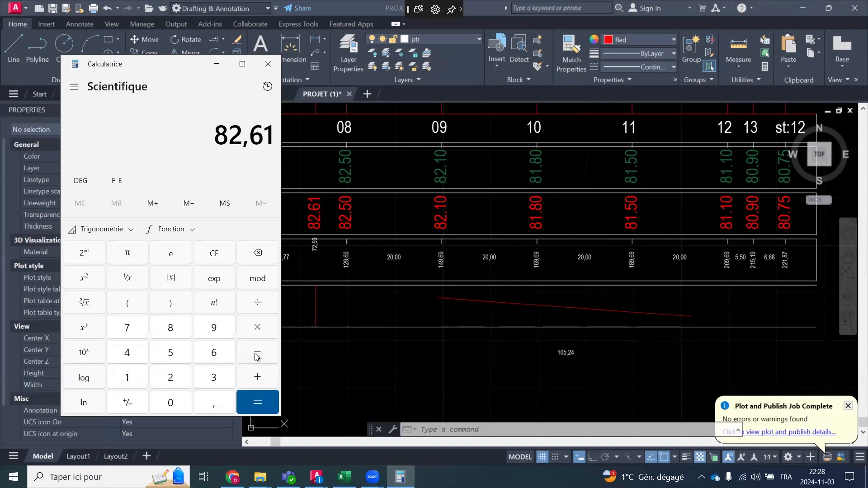
# Check the profile's end elevation at st:12 in AutoCAD and subtract 80,75 from the starting elevation in Calculator
pyautogui.click(417, 337)
pyautogui.scroll(-5, 424, 337)
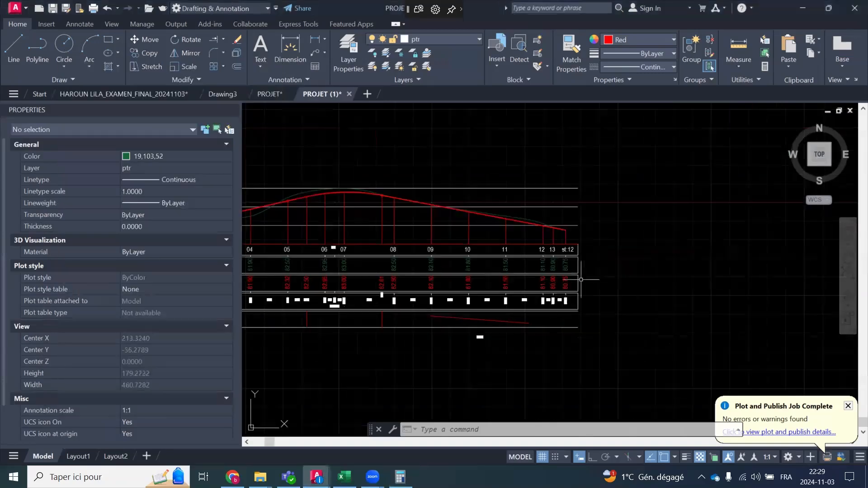
pyautogui.scroll(4, 581, 279)
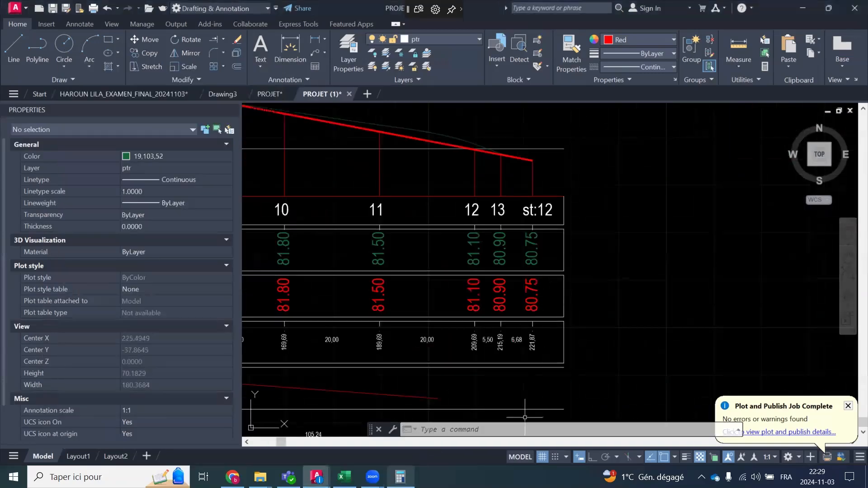
pyautogui.click(400, 477)
pyautogui.click(171, 329)
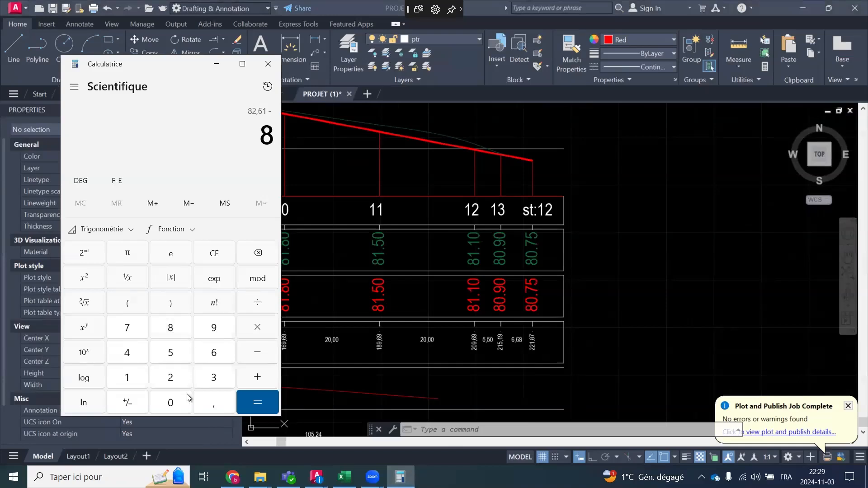
pyautogui.click(171, 402)
pyautogui.click(214, 407)
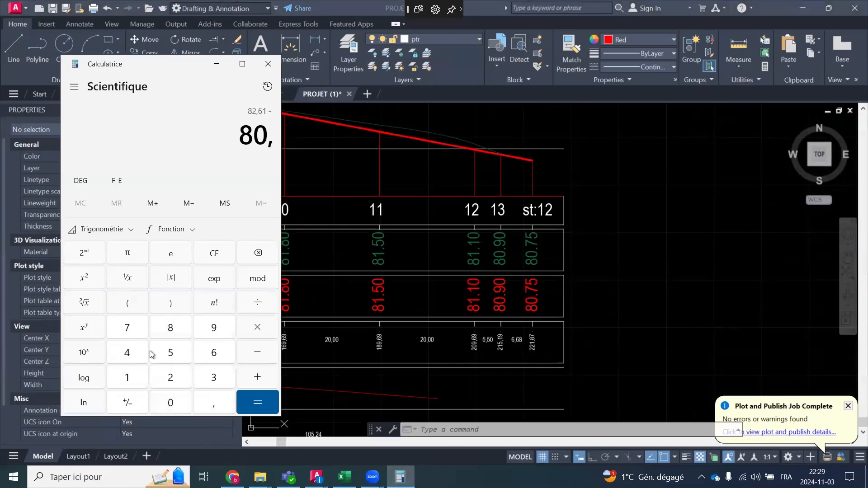
pyautogui.click(132, 329)
pyautogui.click(168, 354)
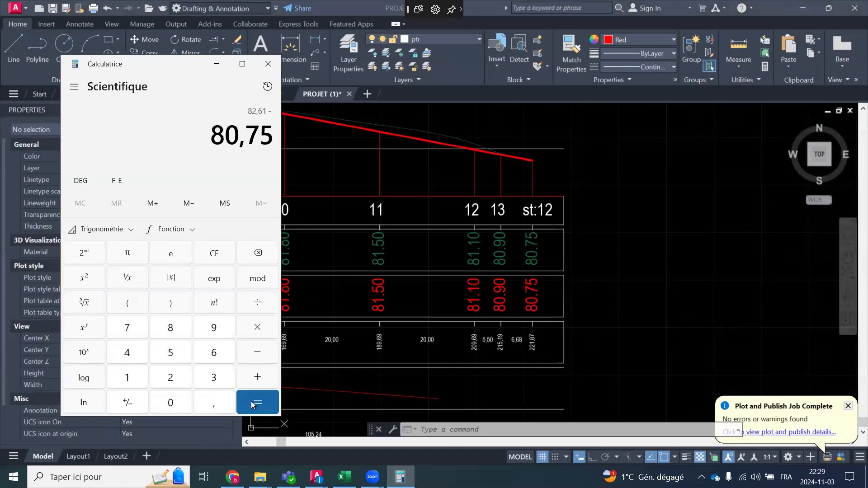
pyautogui.click(251, 400)
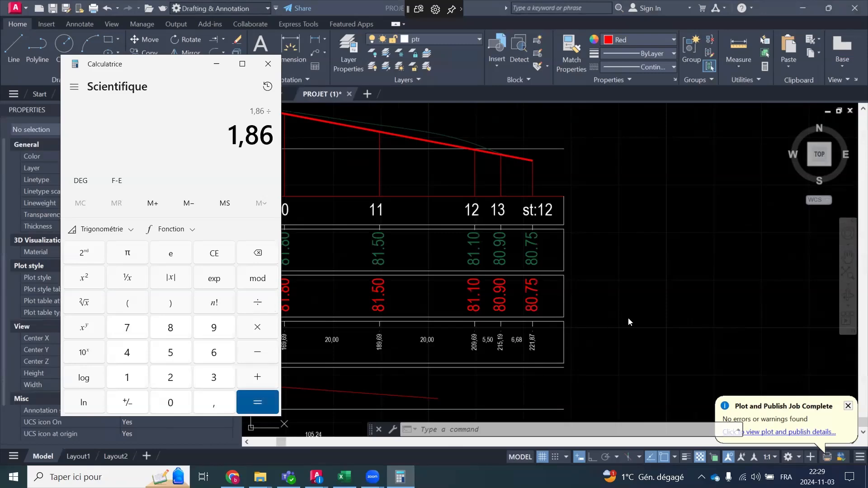
# Check the section's dimensioned distance in AutoCAD and divide the elevation difference by 105,24 in Calculator
pyautogui.click(634, 308)
pyautogui.scroll(-3, 507, 352)
pyautogui.scroll(8, 508, 352)
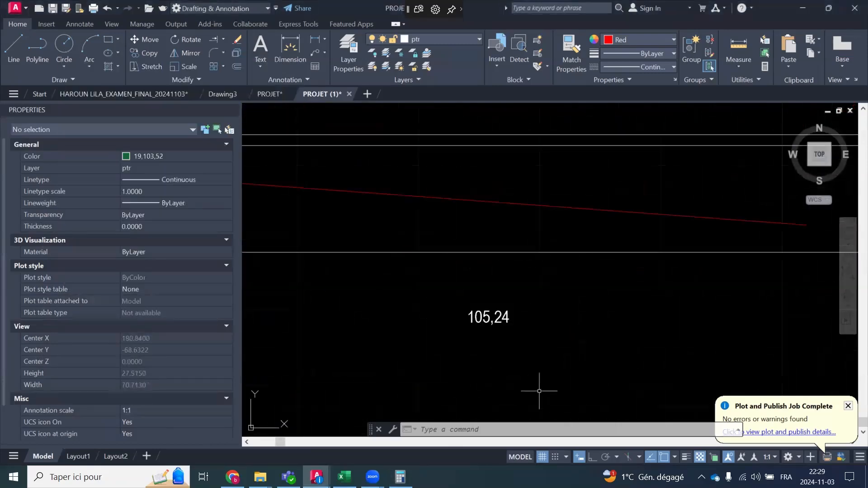
pyautogui.click(400, 477)
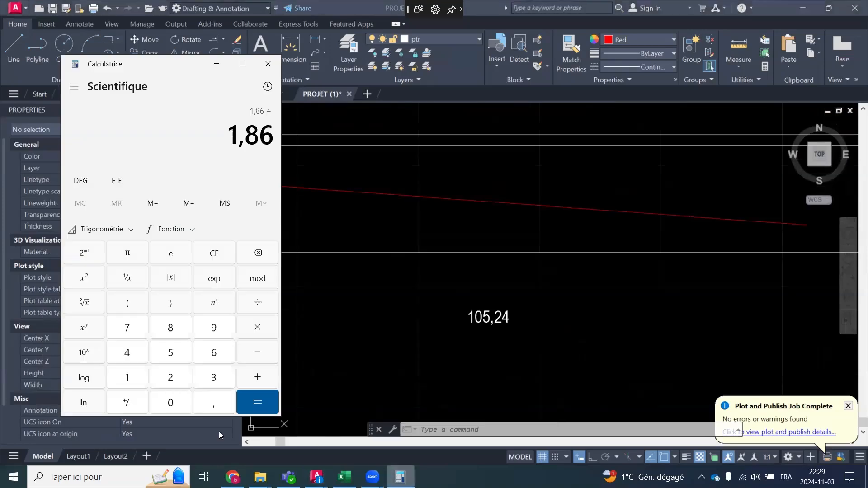
pyautogui.click(127, 379)
pyautogui.click(176, 403)
pyautogui.click(169, 354)
pyautogui.click(211, 402)
pyautogui.click(171, 379)
pyautogui.click(127, 353)
pyautogui.click(257, 402)
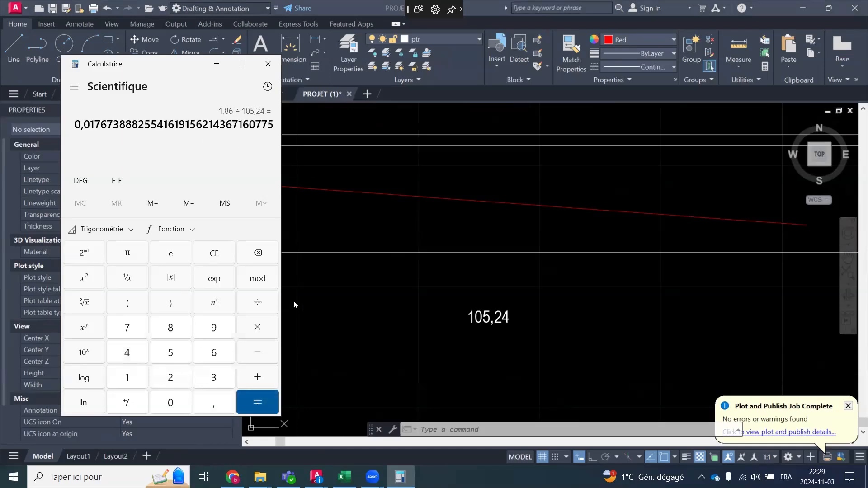
# Multiply the corrected slope ratio by 100 to express it as a percentage
pyautogui.click(257, 329)
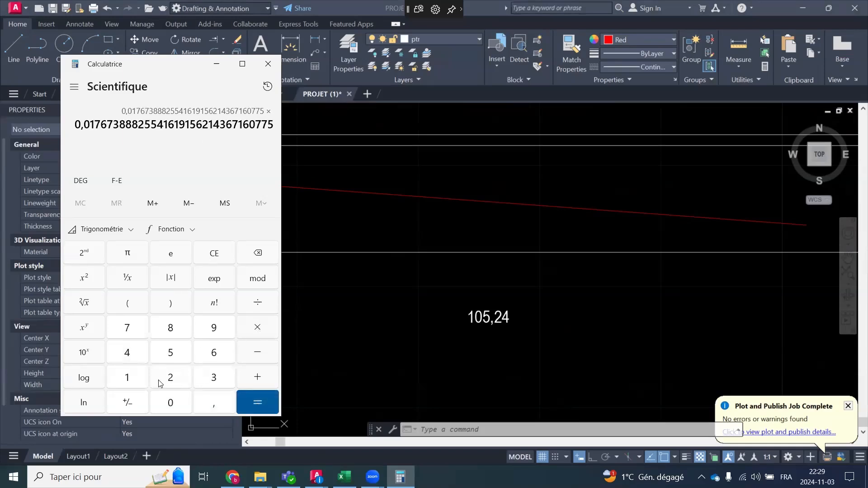
pyautogui.click(127, 379)
pyautogui.click(170, 402)
pyautogui.click(170, 402)
pyautogui.click(259, 403)
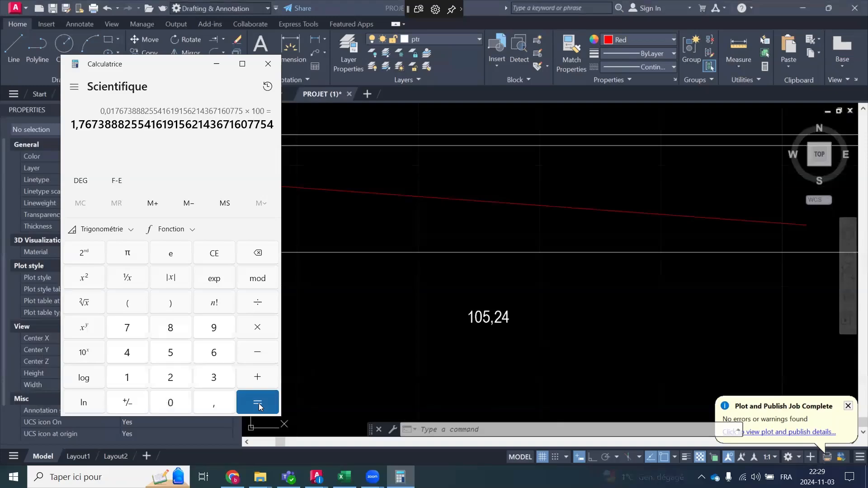
# Switch to AutoCAD and move the 105,24 dimension text to just above the descending slope line in the PENTE- COURBURE row
pyautogui.click(368, 368)
pyautogui.scroll(-4, 500, 335)
pyautogui.scroll(-3, 506, 308)
pyautogui.scroll(3, 513, 237)
pyautogui.click(534, 341)
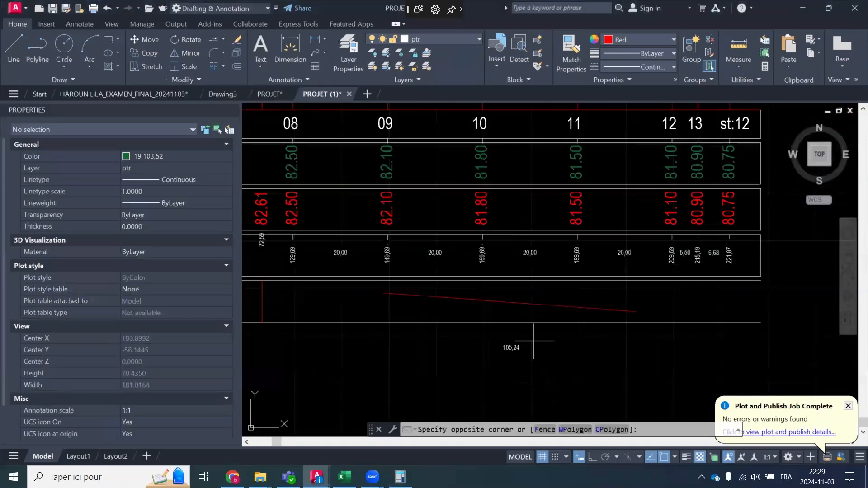
pyautogui.click(484, 361)
pyautogui.press('Escape')
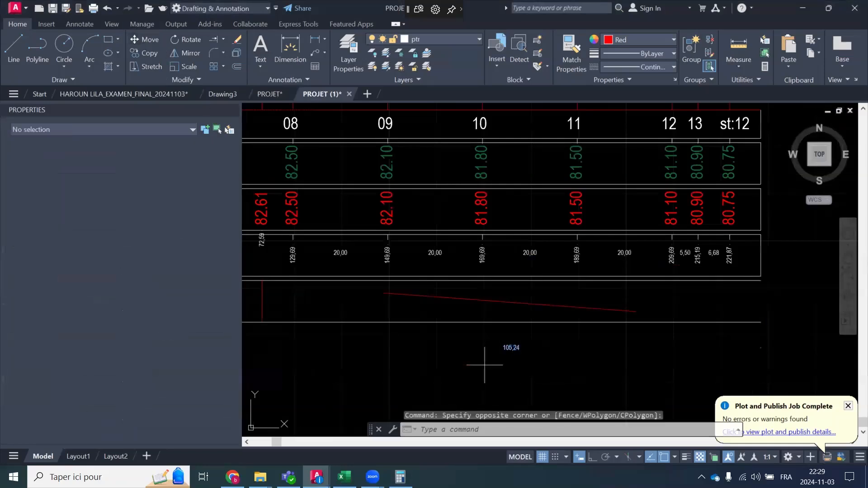
pyautogui.write('m')
pyautogui.press('Return')
pyautogui.click(550, 381)
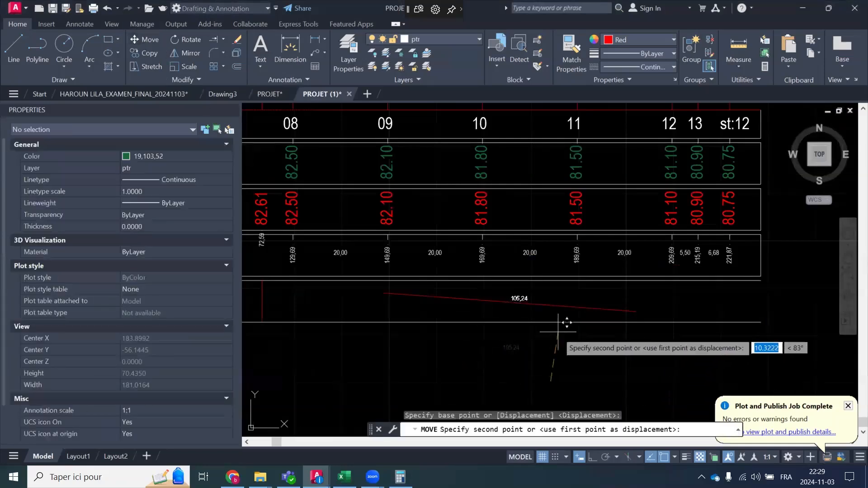
pyautogui.click(519, 289)
# Replace the 105,24 text above the descending slope line with the slope label -1.67%
pyautogui.scroll(5, 520, 291)
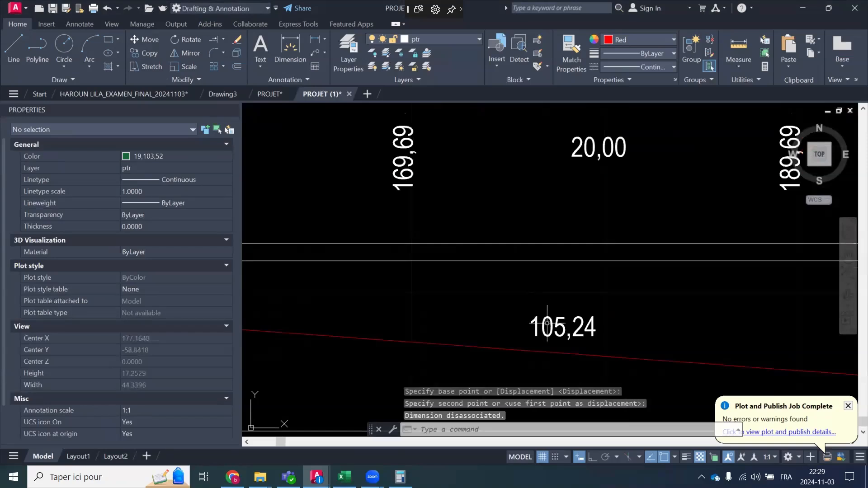
pyautogui.click(549, 323)
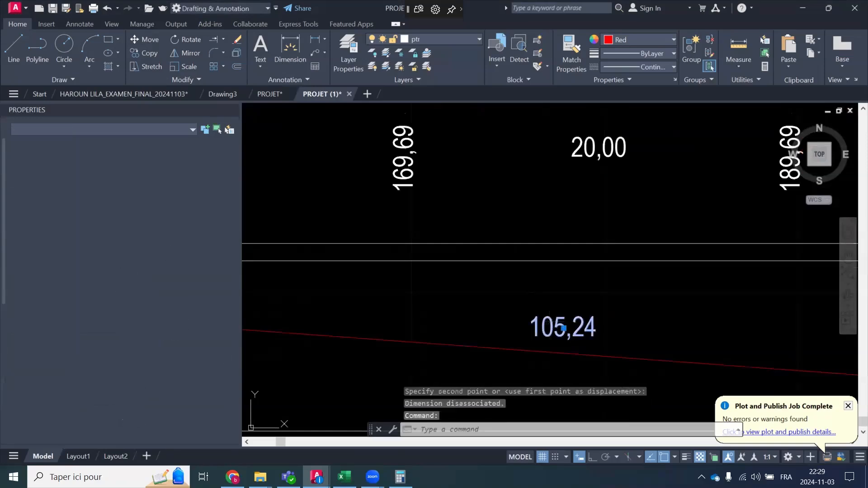
pyautogui.doubleClick(563, 326)
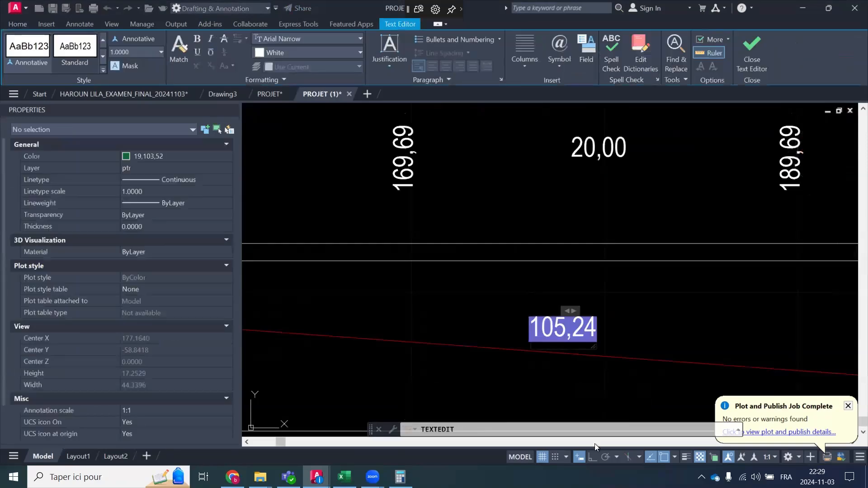
pyautogui.write('1')
pyautogui.press('BackSpace')
pyautogui.write('-1')
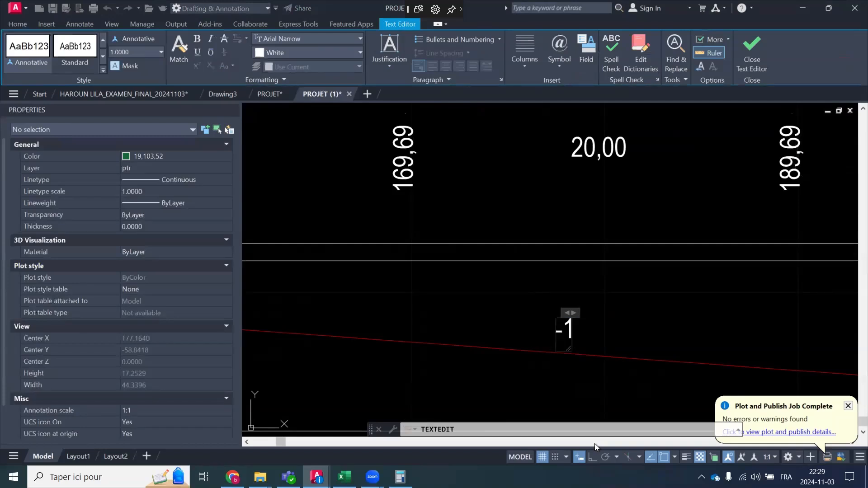
pyautogui.write('.67')
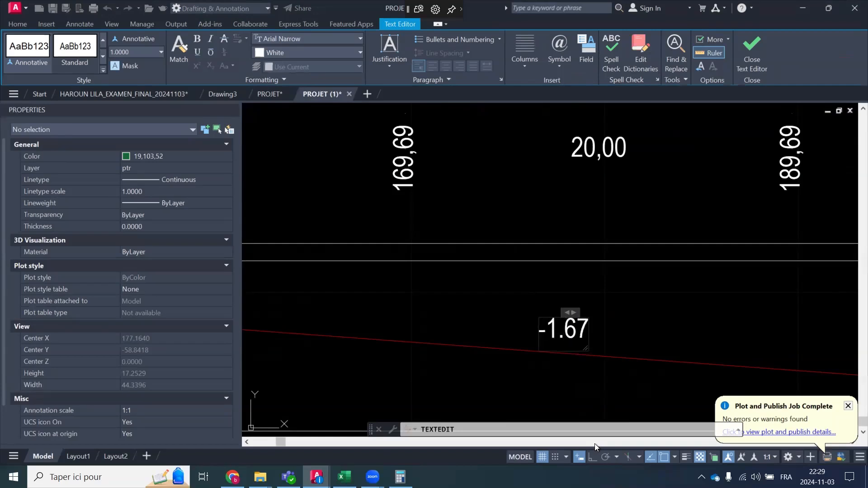
pyautogui.write('%')
pyautogui.click(594, 258)
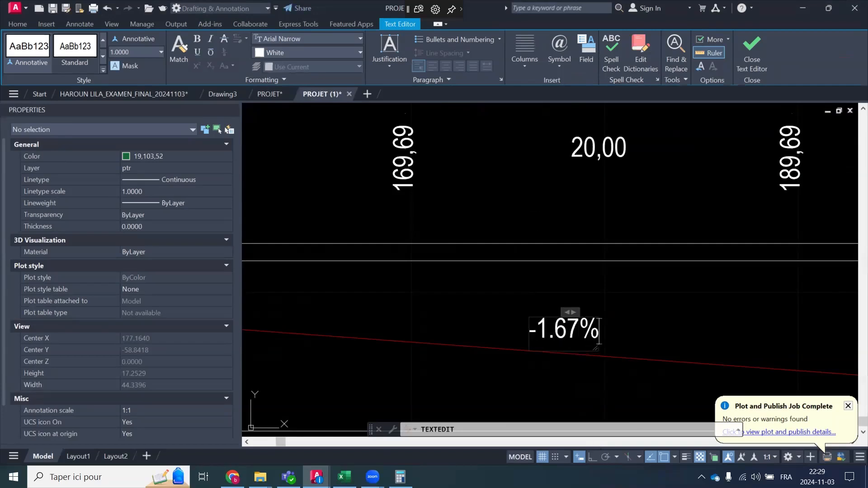
pyautogui.scroll(-12, 594, 258)
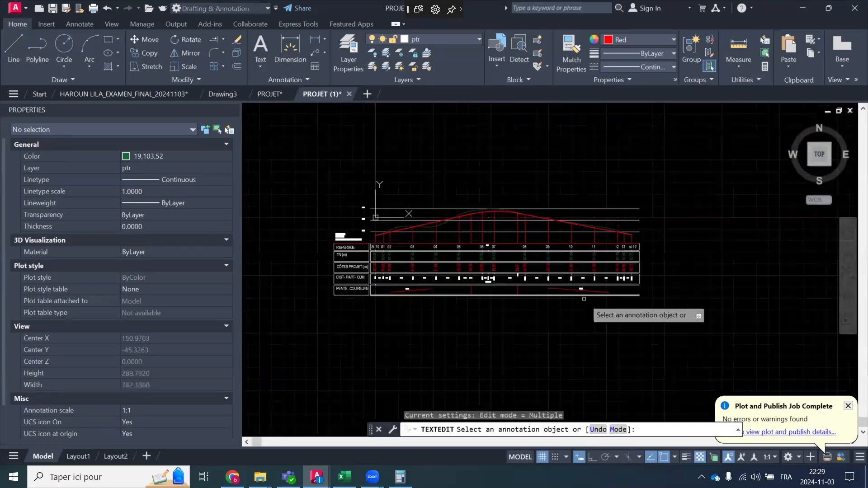
pyautogui.press('Escape')
pyautogui.scroll(5, 656, 219)
pyautogui.scroll(-5, 708, 251)
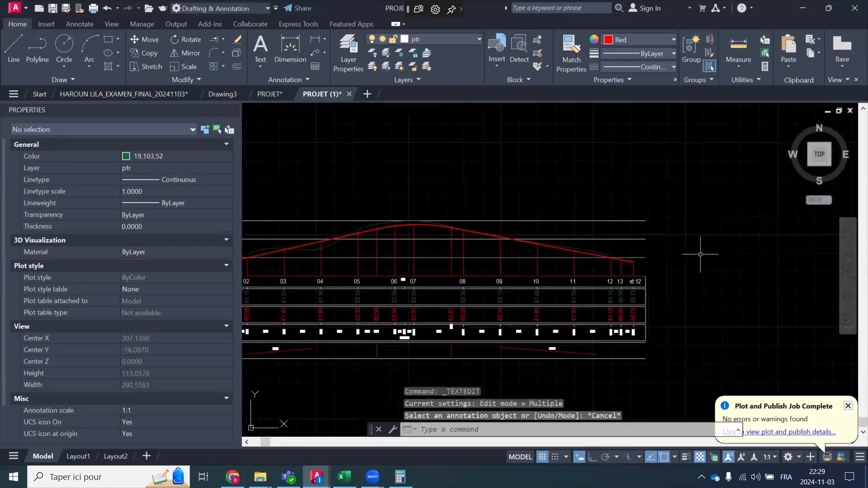
pyautogui.moveTo(587, 340); pyautogui.dragTo(599, 298, button='middle')
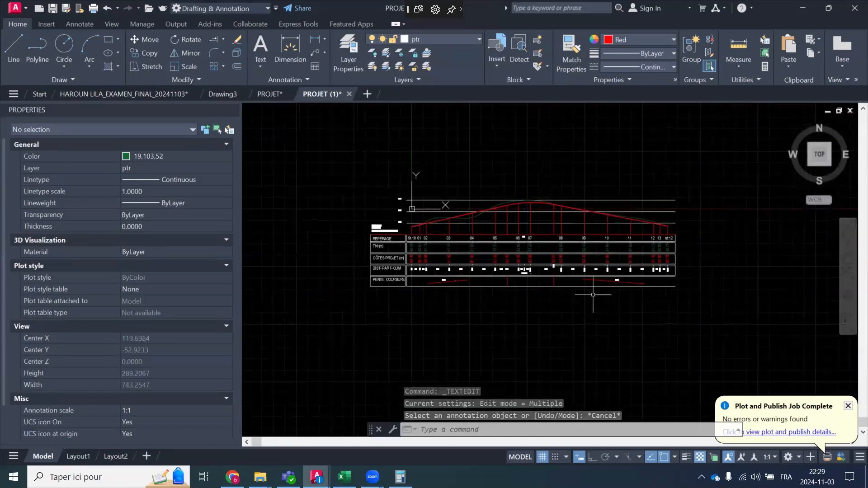